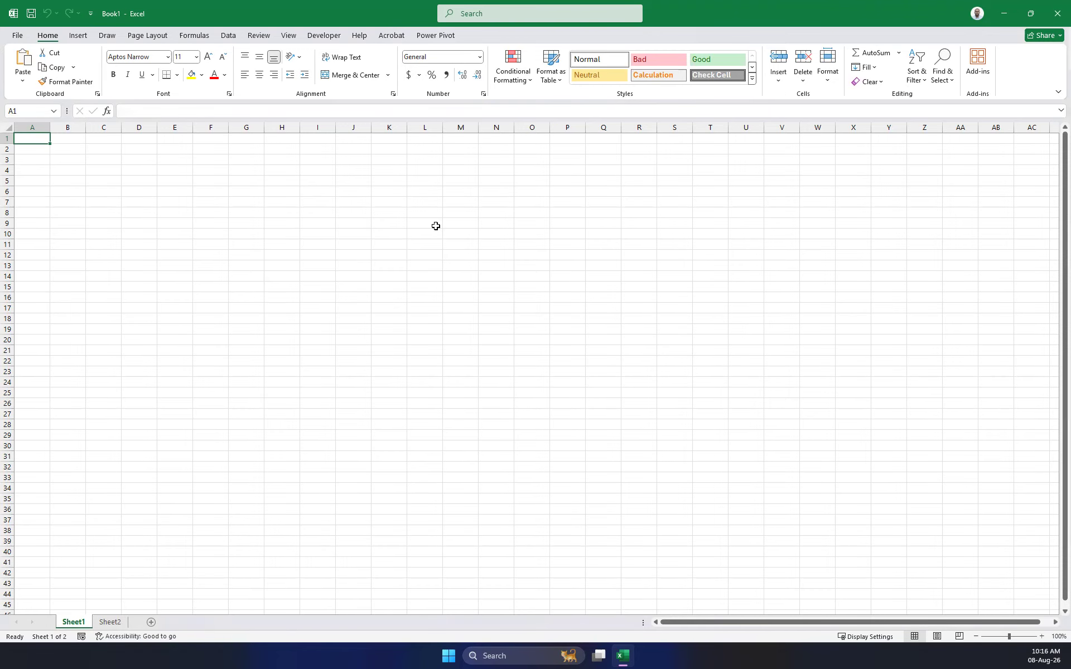
On Sheet2, enter Test in cell C10.
scroll(190, 291, down, 4)
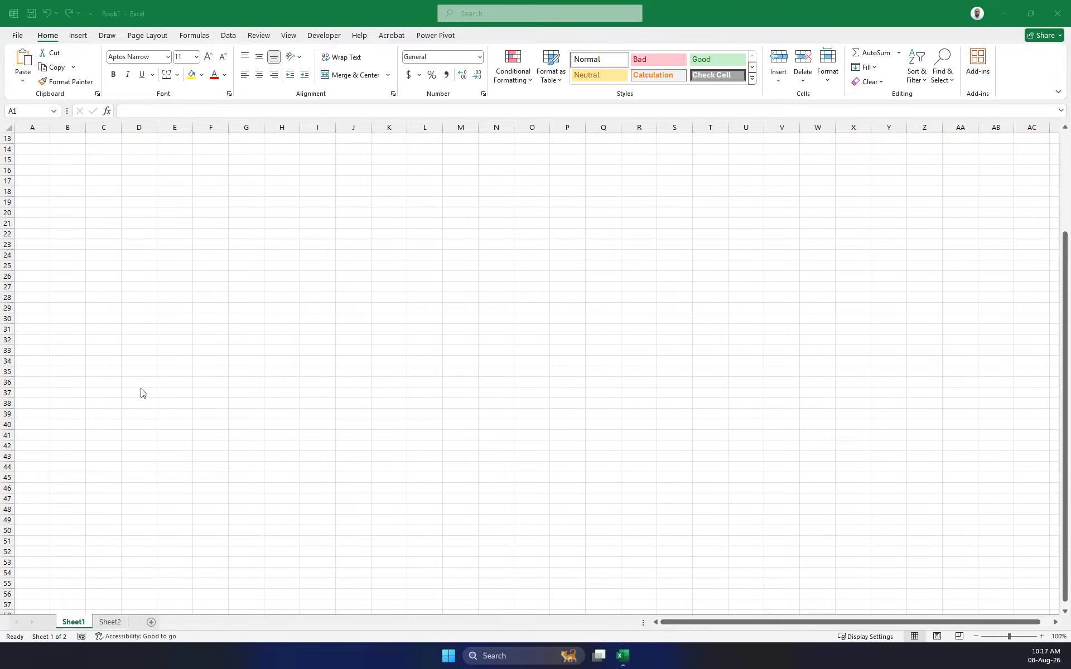
click(278, 13)
click(76, 623)
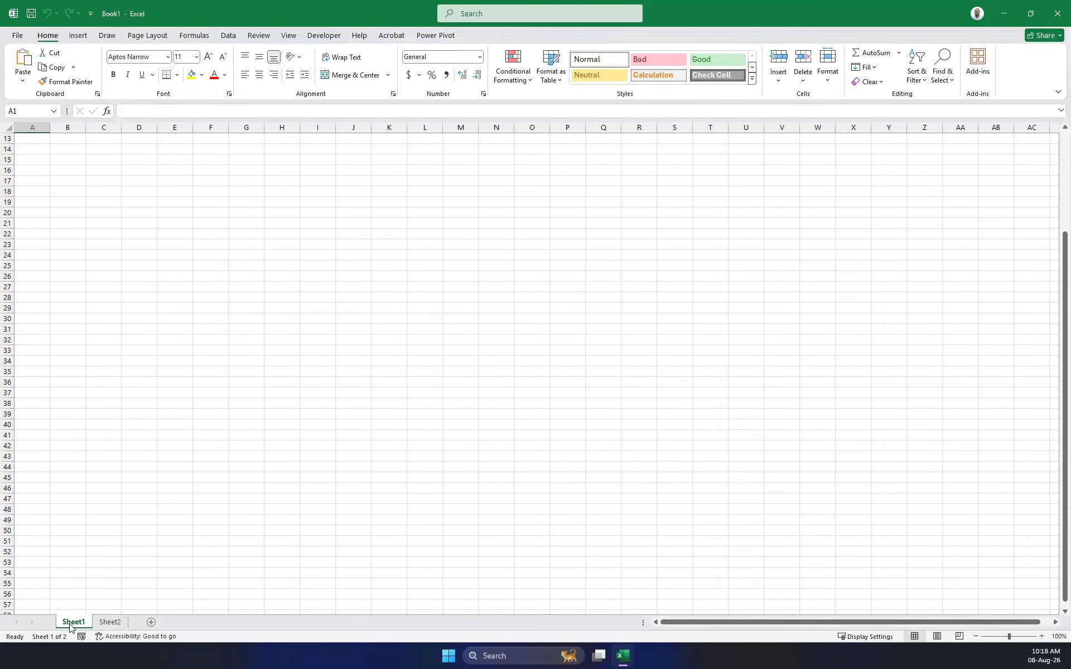
click(110, 623)
click(112, 236)
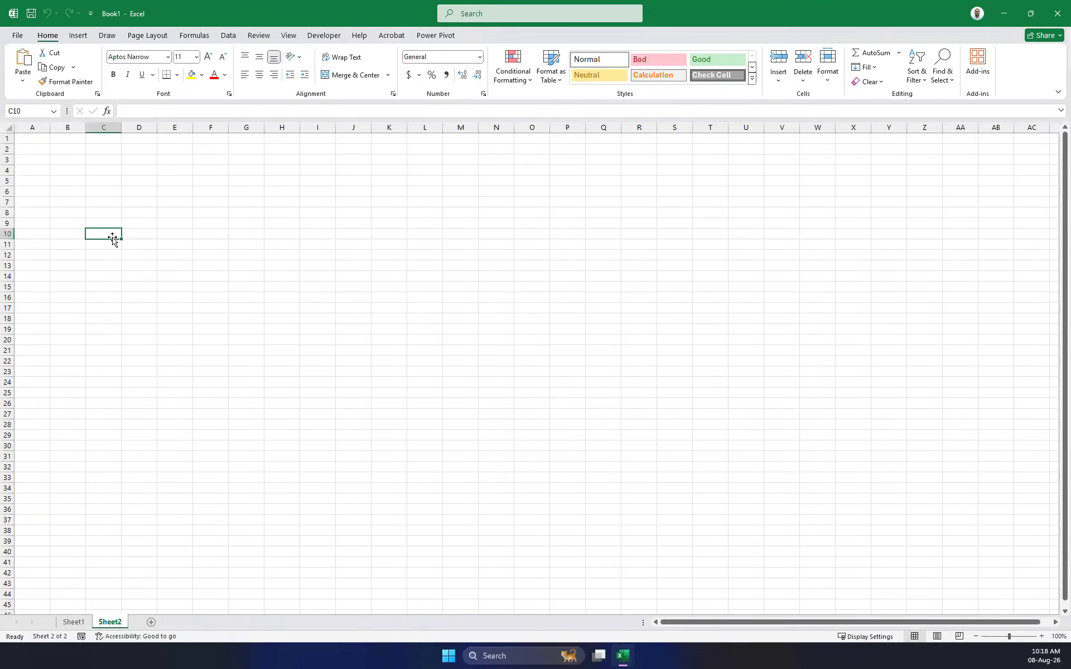
text(Tes)
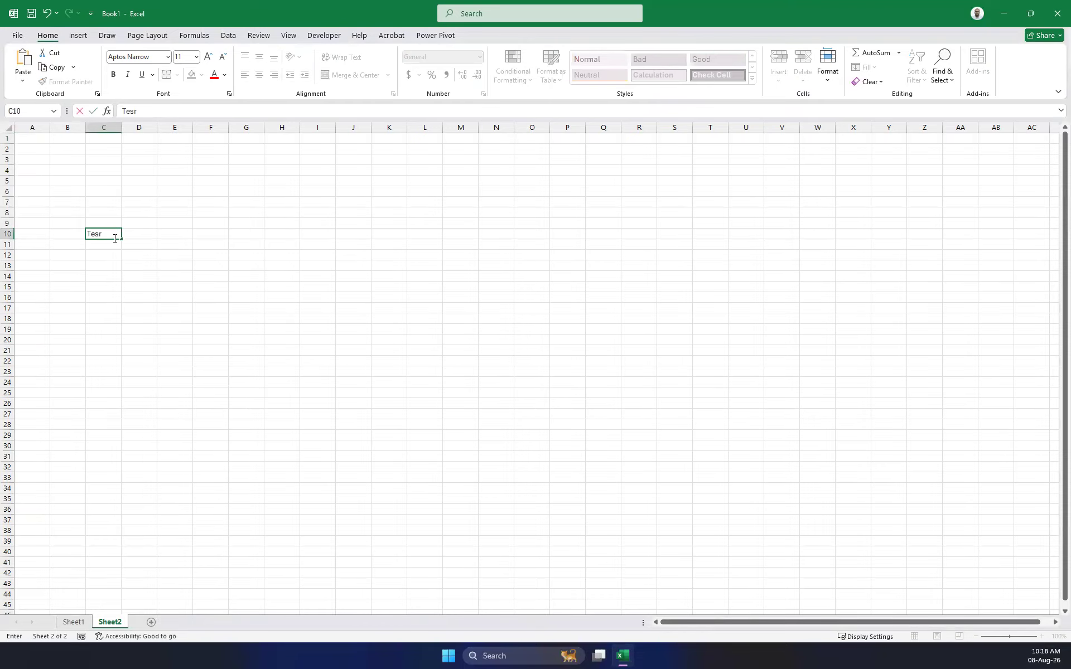
text(t)
click(173, 361)
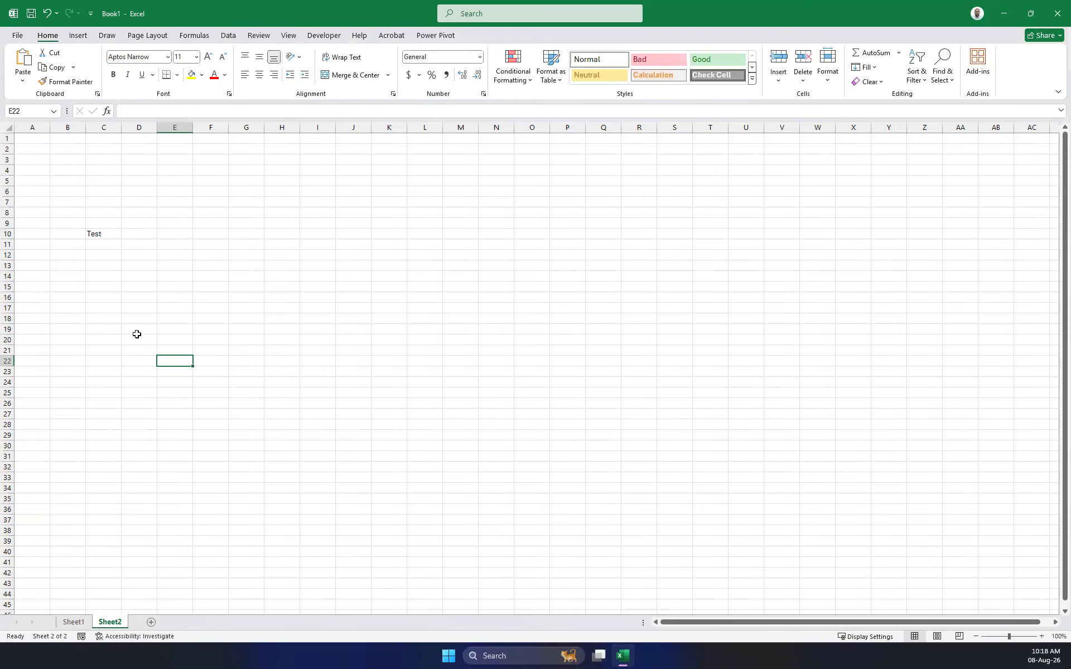
click(94, 234)
scroll(158, 321, up, 4)
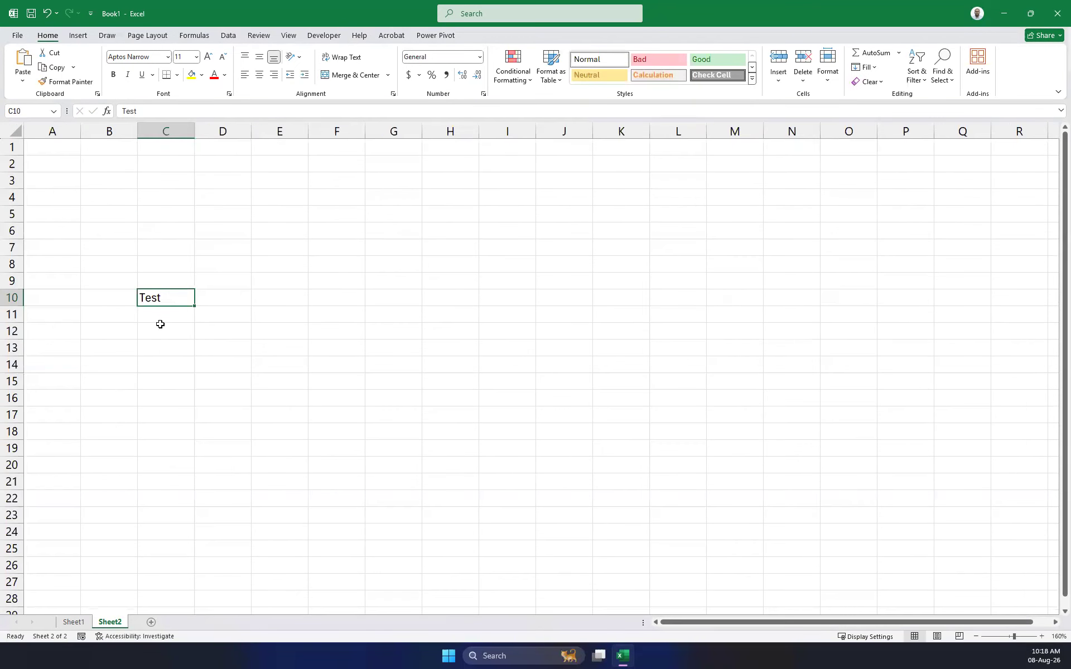
scroll(173, 346, down, 3)
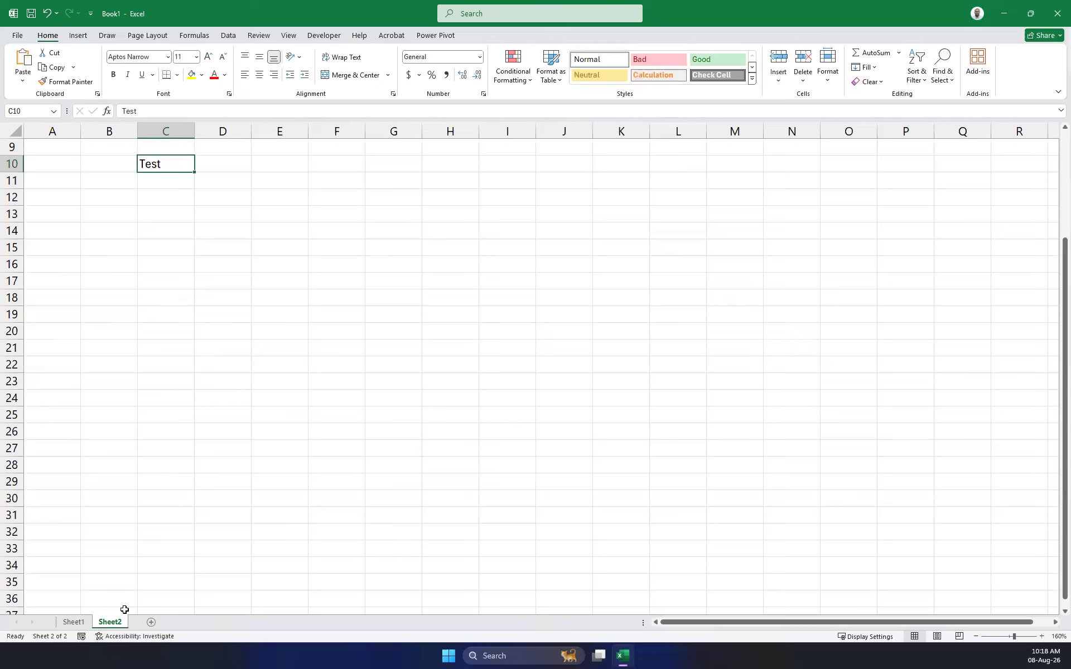
On Sheet1, enter Ready in cell C20.
click(73, 622)
click(93, 214)
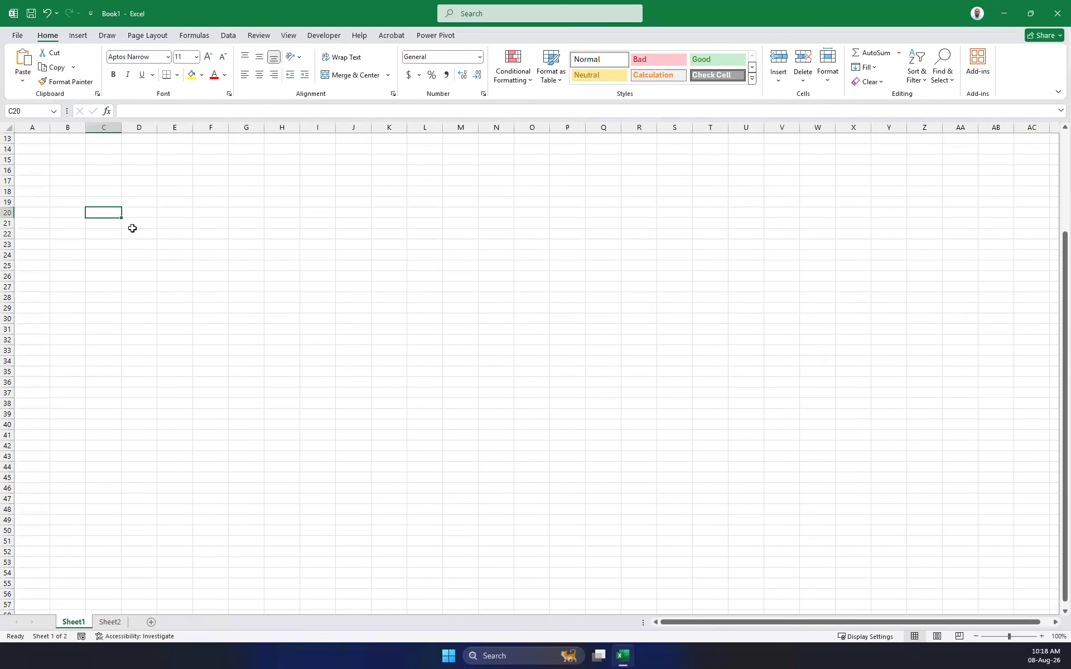
text(Ready)
click(132, 229)
ctrl+scroll(137, 292, up, 3)
ctrl+scroll(137, 293, up, 1)
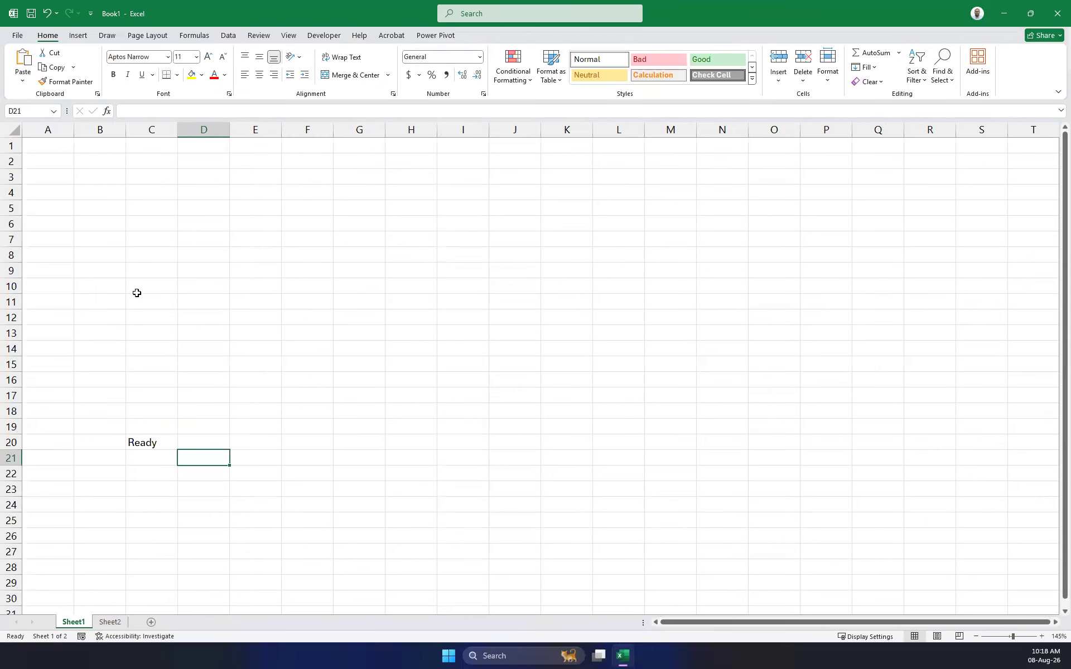
click(138, 438)
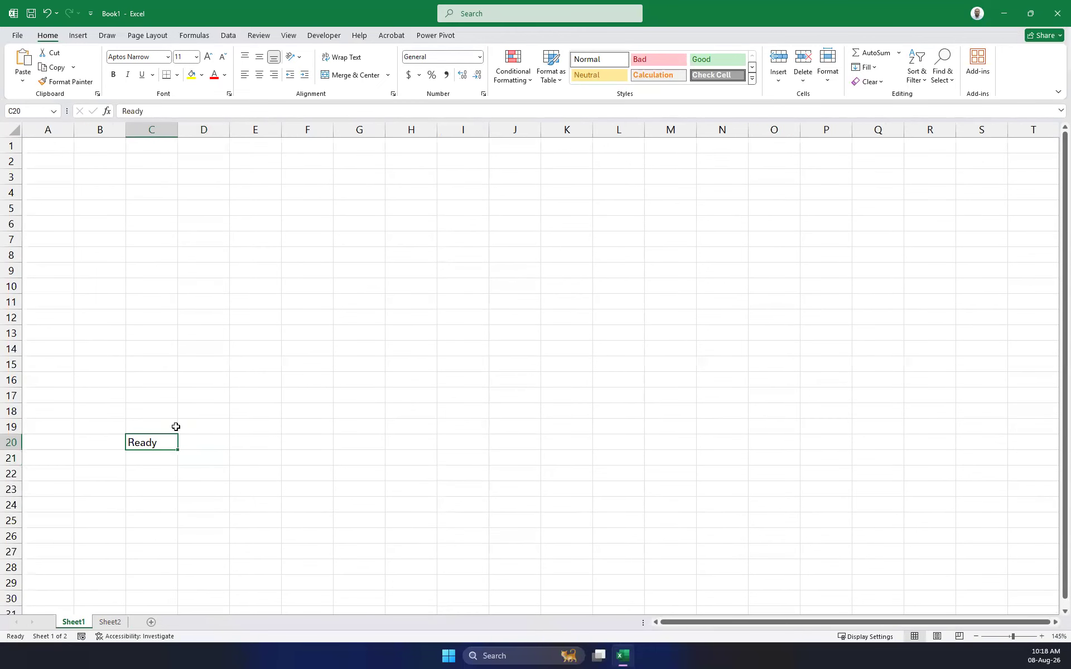
Switch between the Sheet2 and Sheet1 tabs, dragging the Sheet2 tab leftward.
click(110, 622)
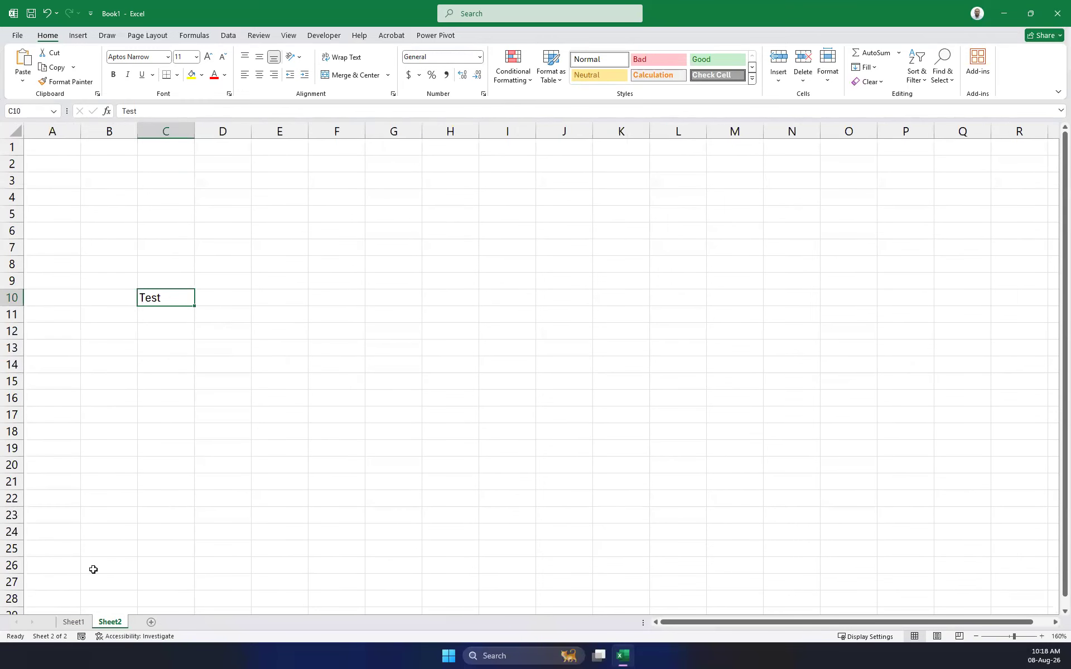
click(66, 623)
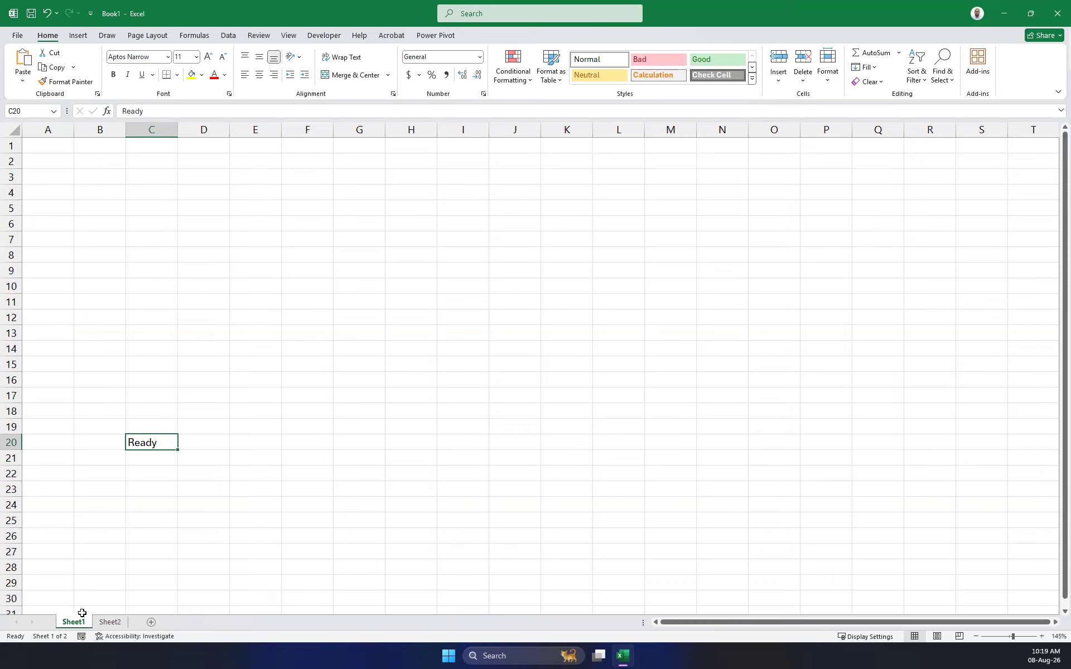
click(108, 625)
drag(106, 629, 72, 625)
Give the Sheet2 tab a red Standard Color, then return to Sheet1 and select E19.
click(107, 623)
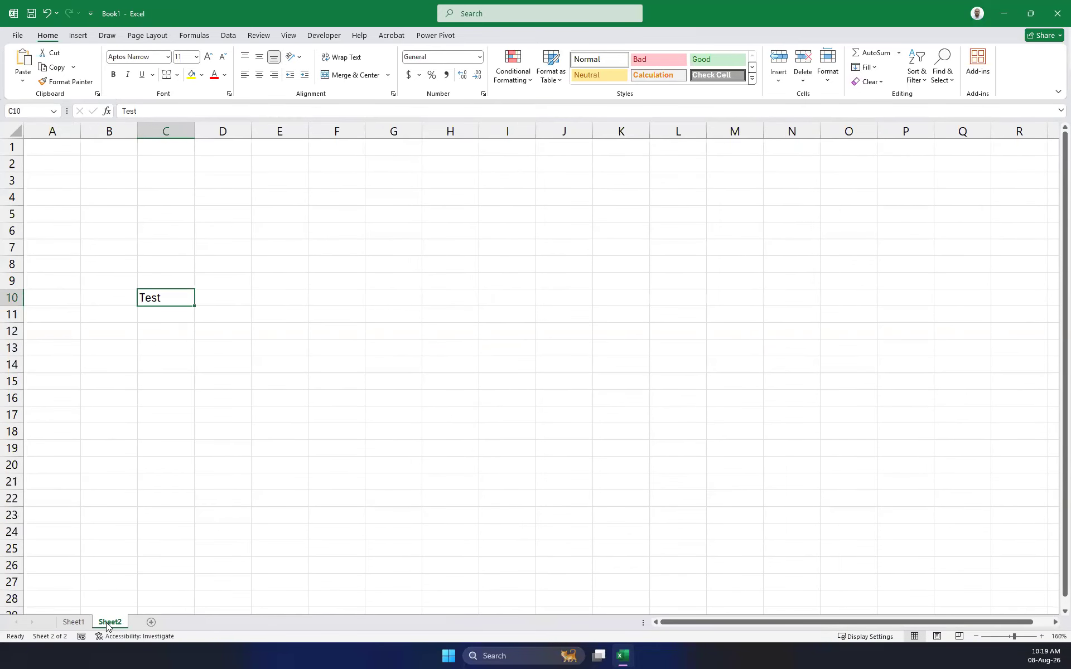
right_click(106, 622)
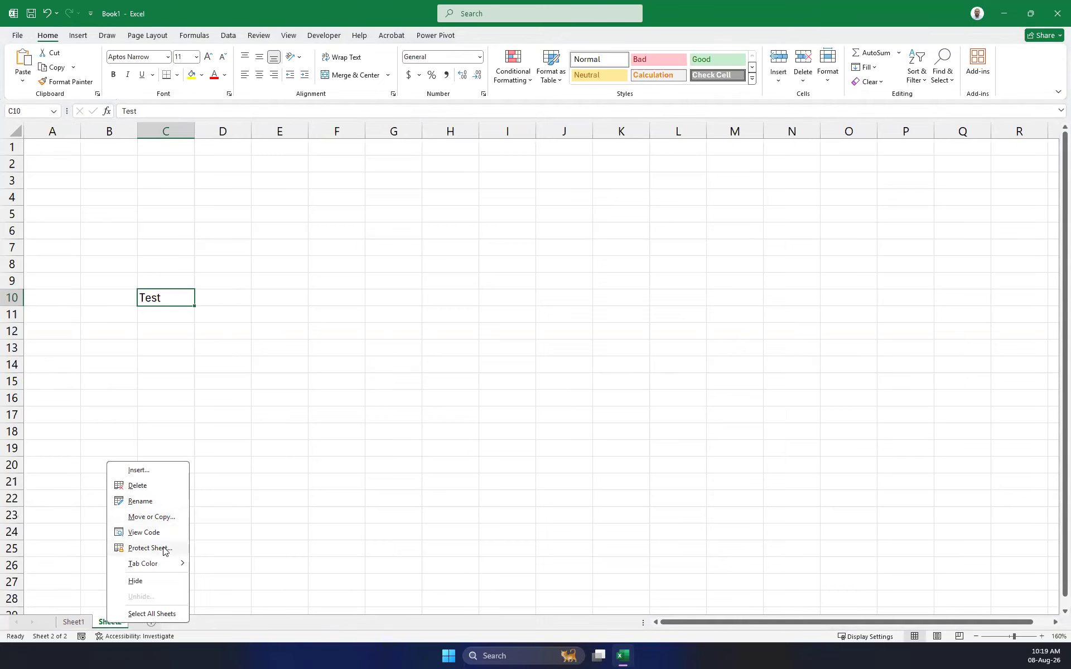
mouse_move(162, 567)
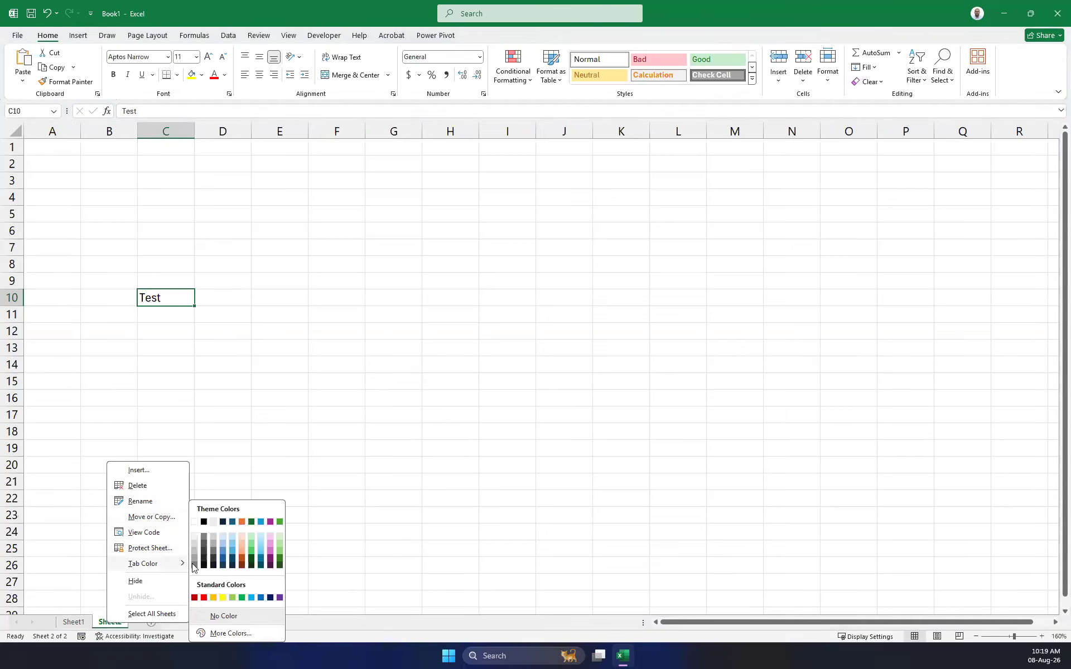
click(204, 598)
click(81, 623)
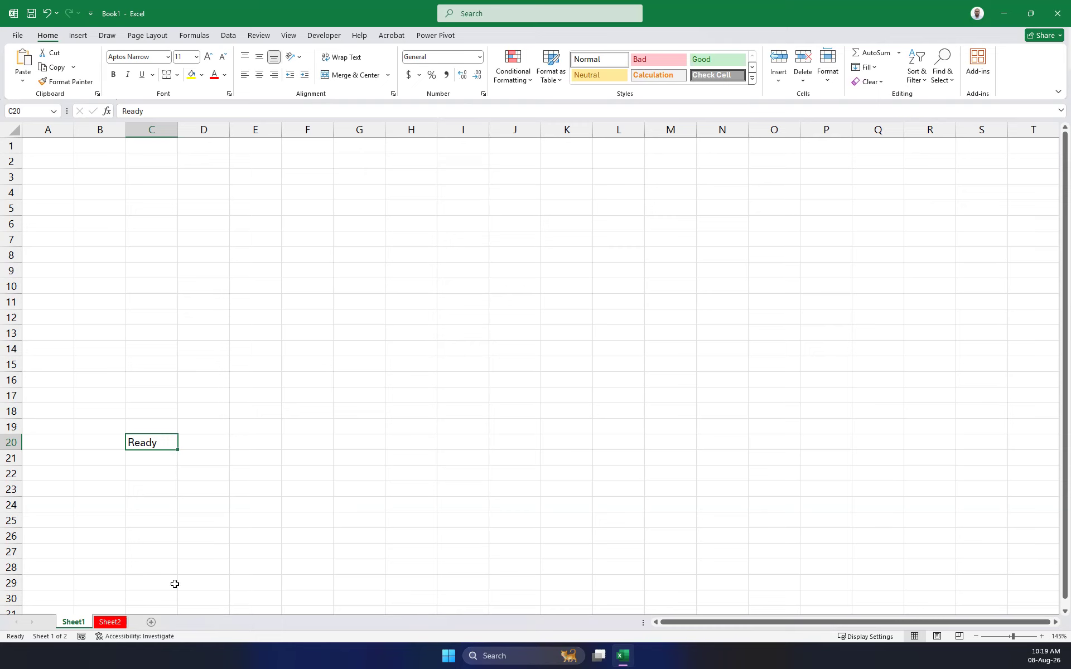
click(263, 422)
Delete Sheet2 permanently, confirming the deletion prompt.
click(117, 623)
right_click(118, 623)
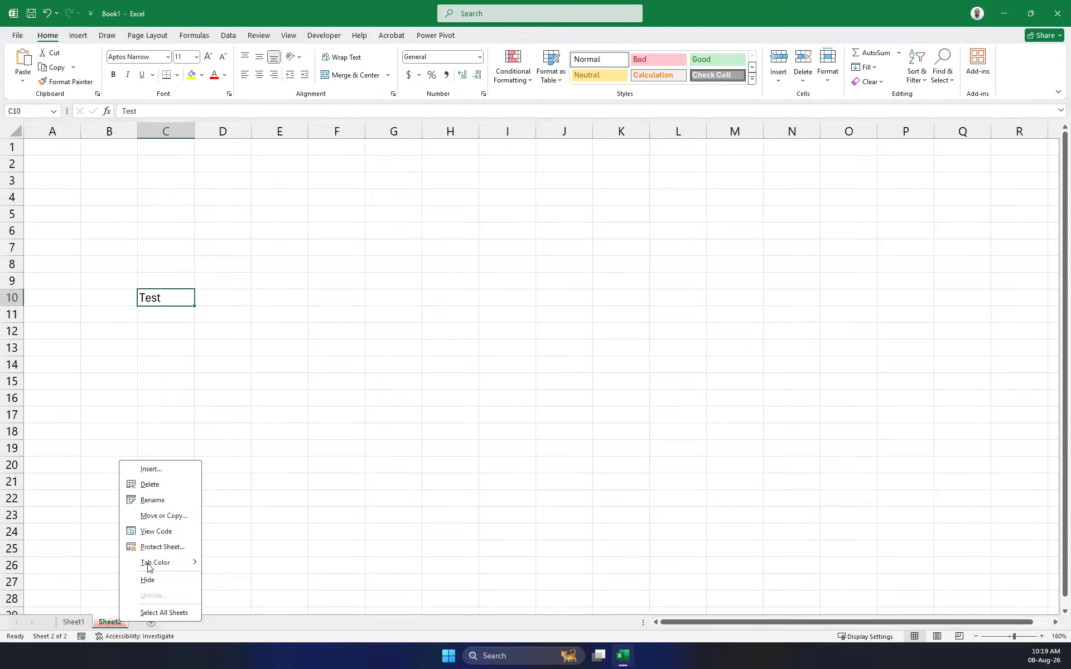
click(161, 485)
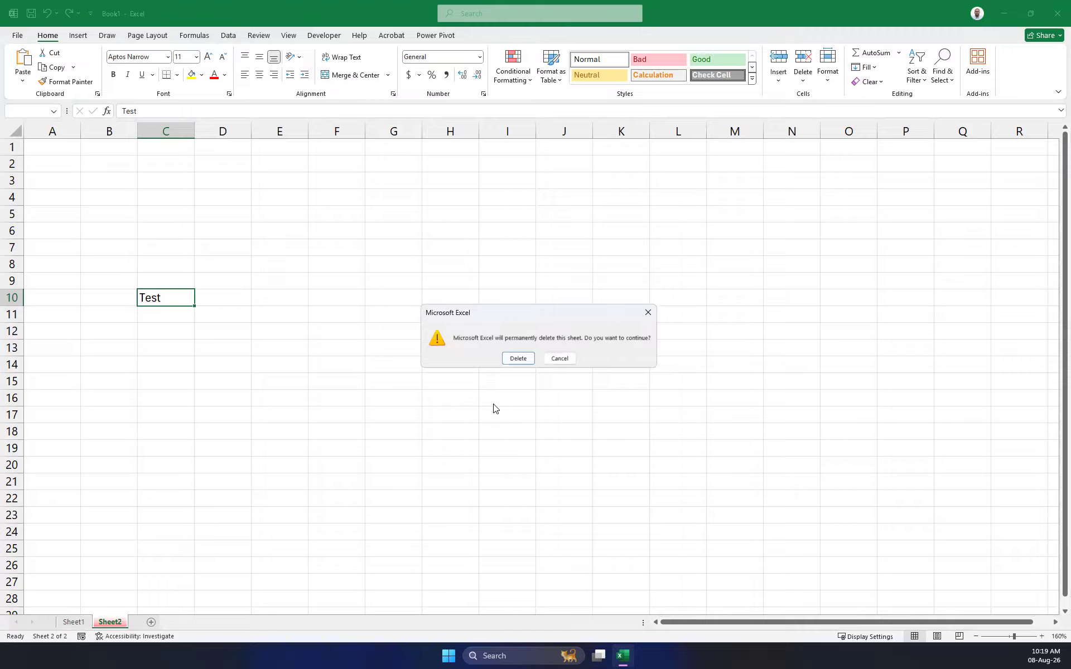
click(518, 360)
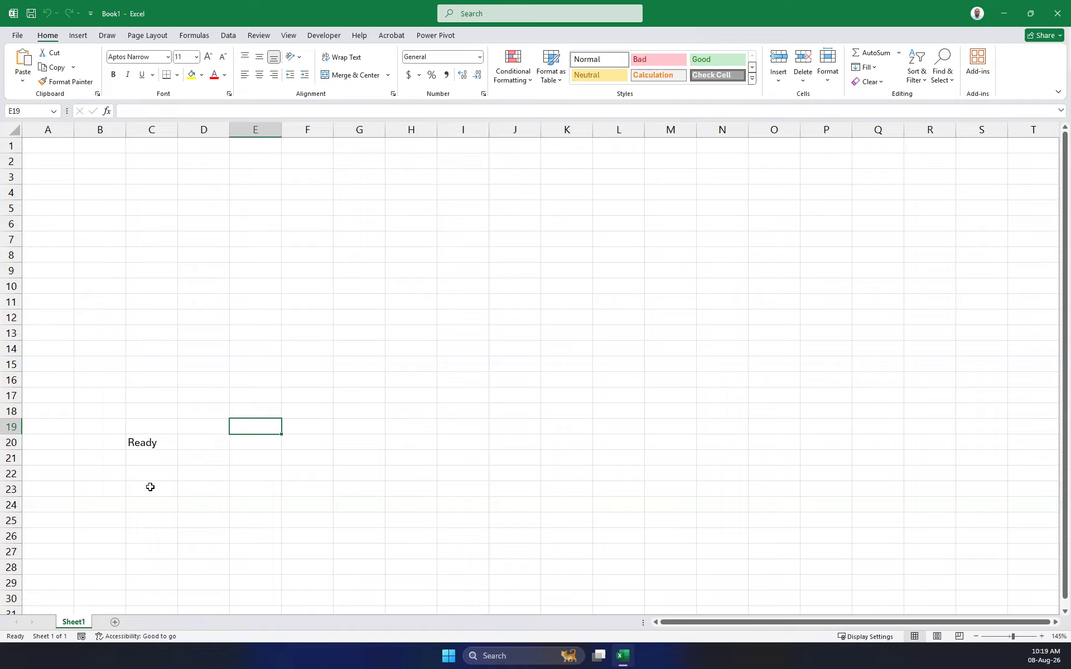
right_click(72, 623)
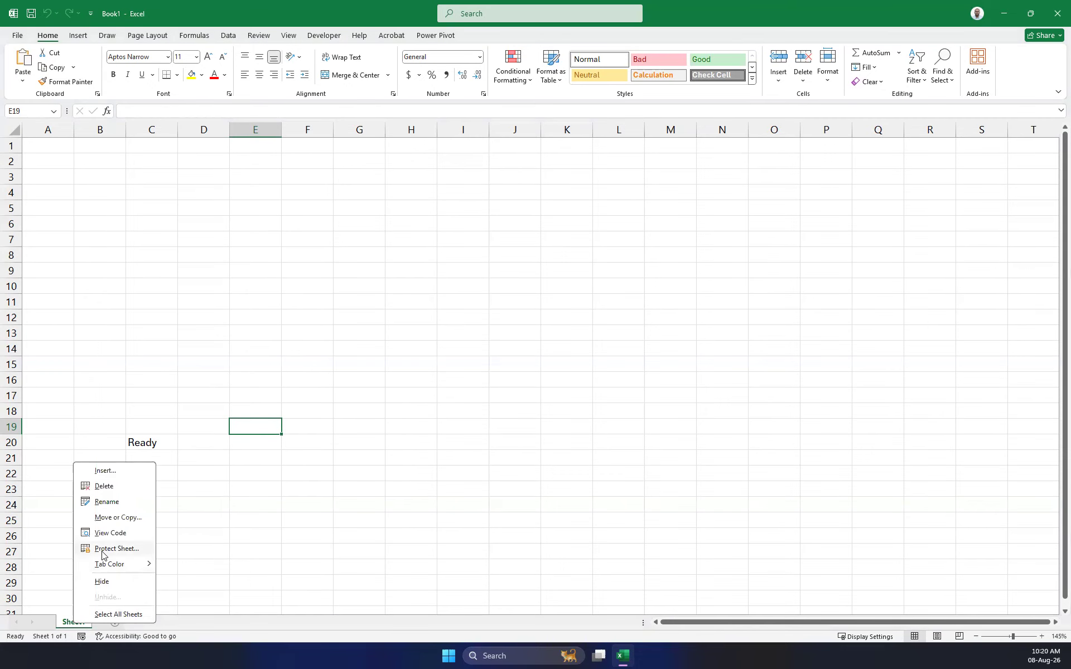
Copy Sheet1 as Sheet1 (2), move the original ahead of it, and show the copy.
click(117, 518)
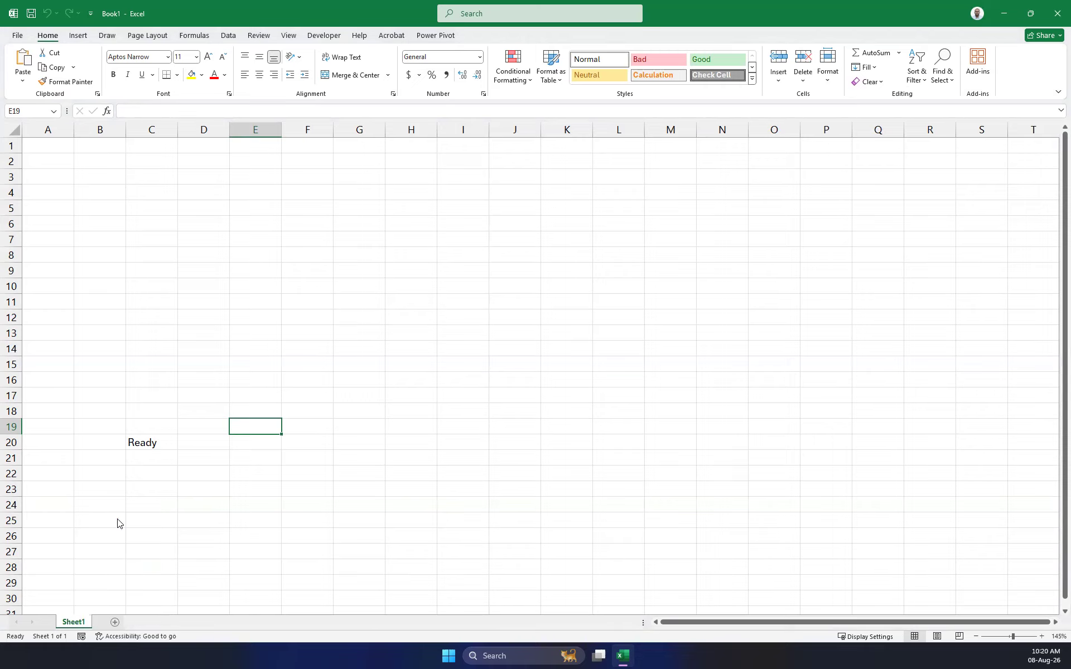
click(62, 580)
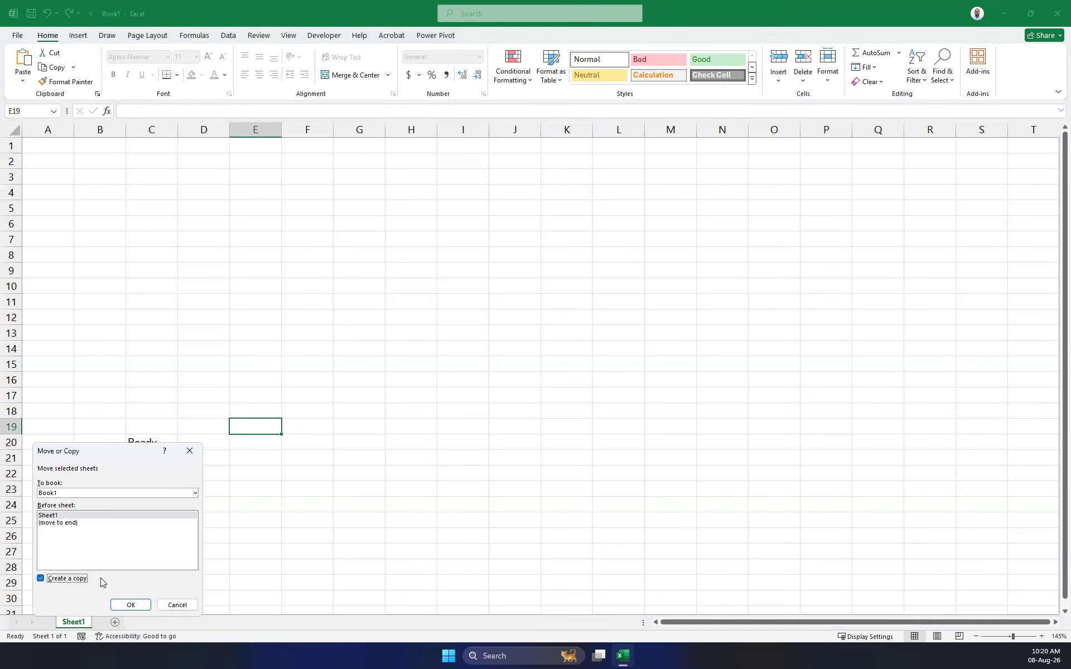
click(130, 605)
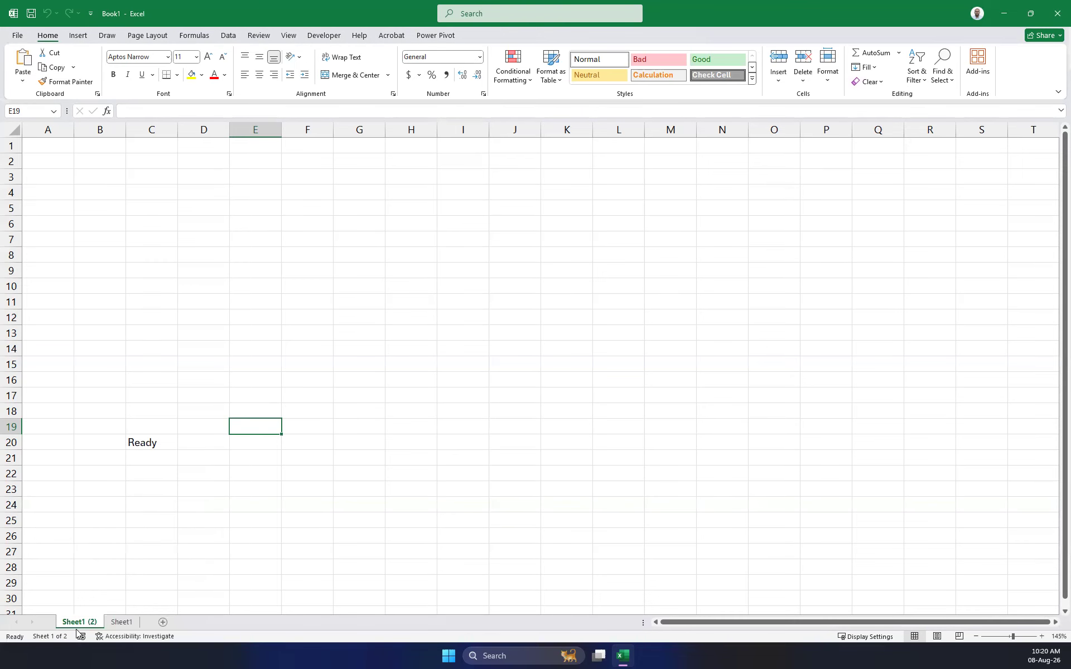
click(115, 623)
drag(116, 624, 74, 625)
click(128, 624)
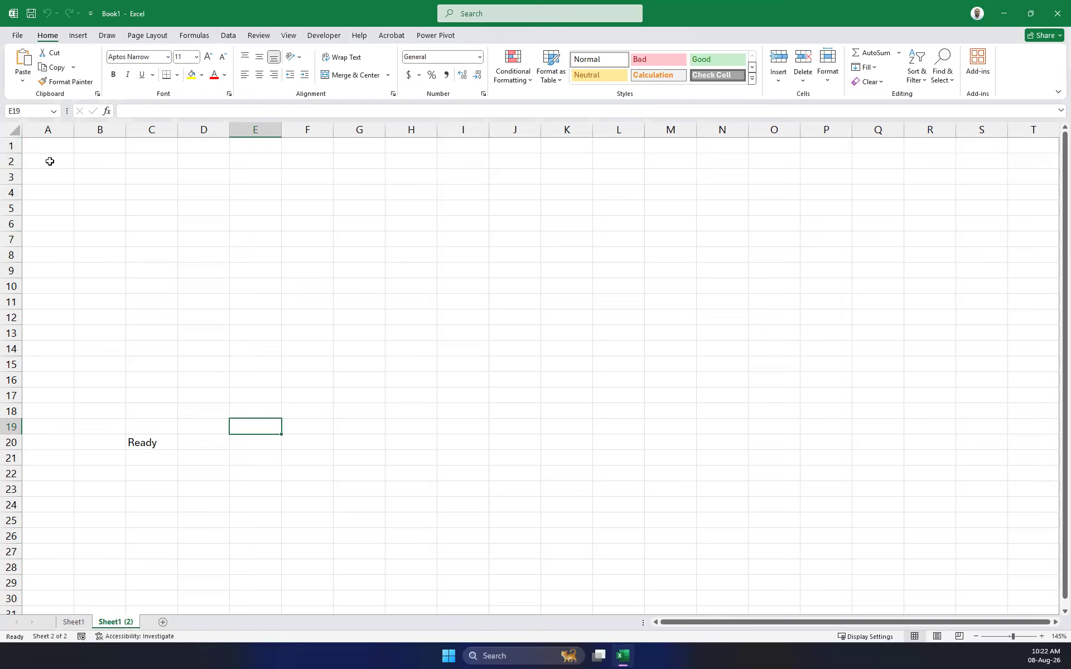
Select rows 2, 3, 4 and columns A, B, C, then show the View tab options.
click(11, 162)
click(10, 178)
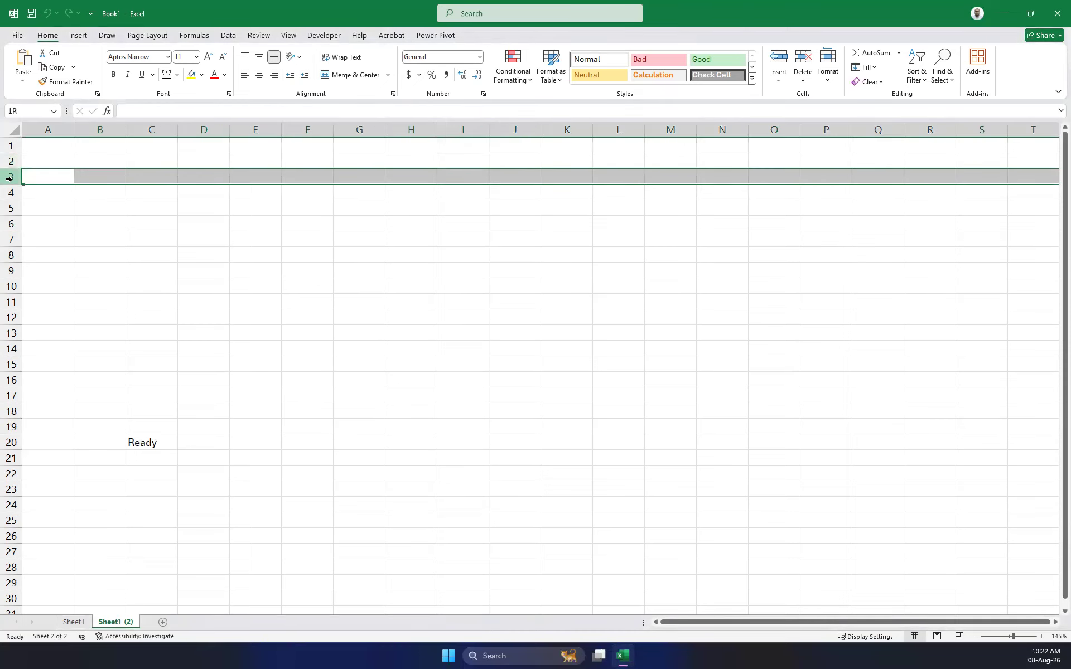
click(10, 194)
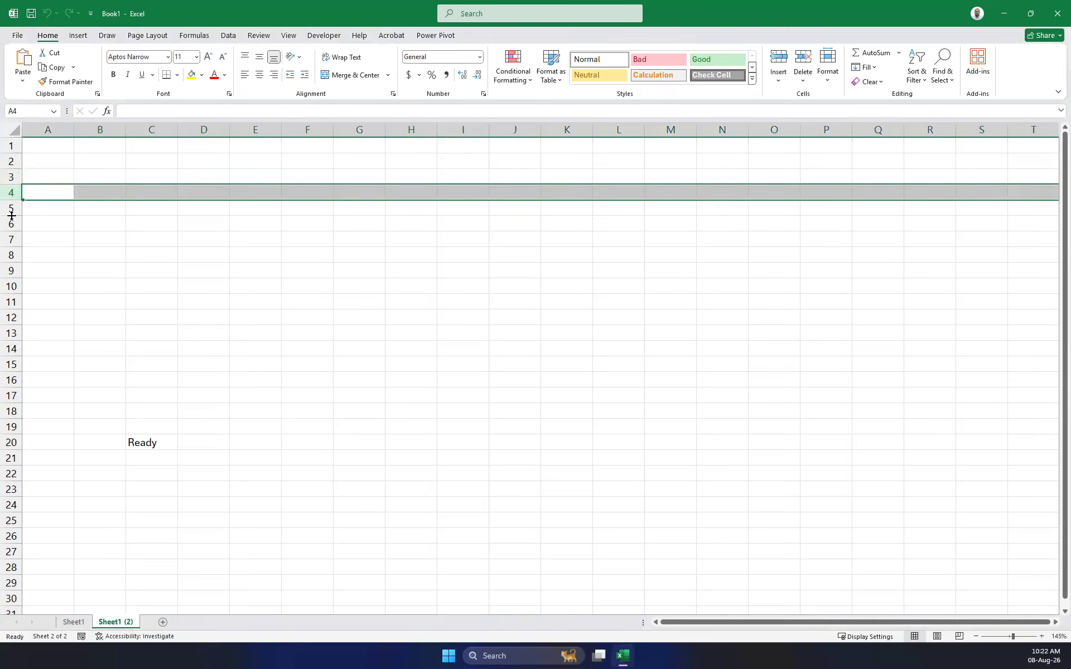
click(46, 130)
click(100, 129)
click(151, 129)
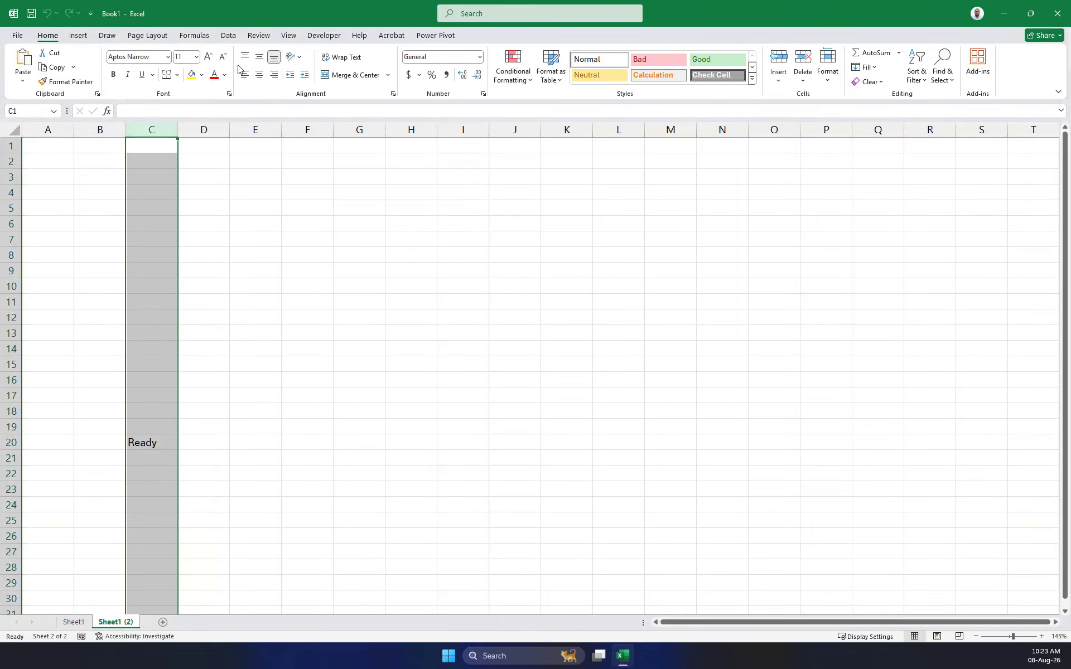
click(278, 37)
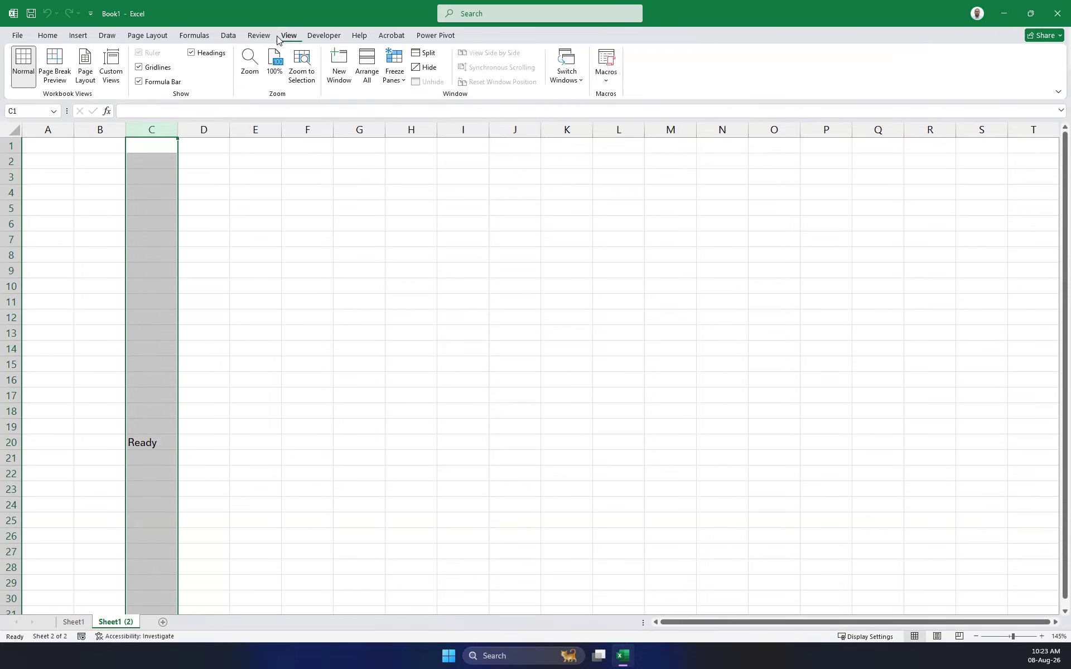
Hide the gridlines, toggling them once, and clear Ready from cell C20.
click(139, 67)
click(390, 239)
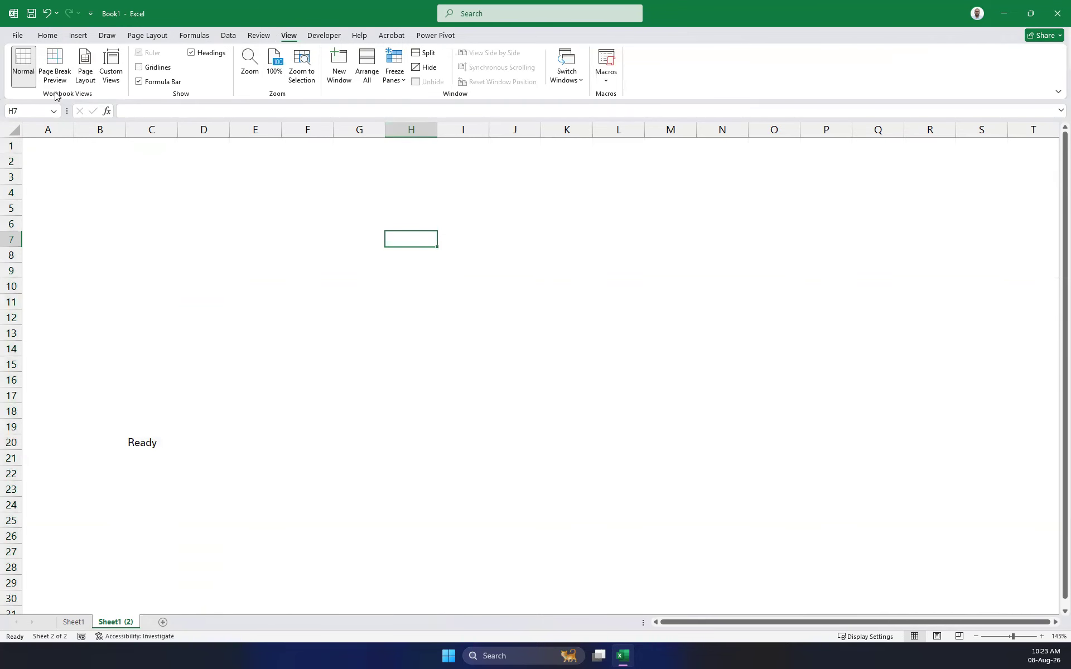
click(138, 67)
click(138, 67)
click(349, 275)
click(140, 443)
key(Delete)
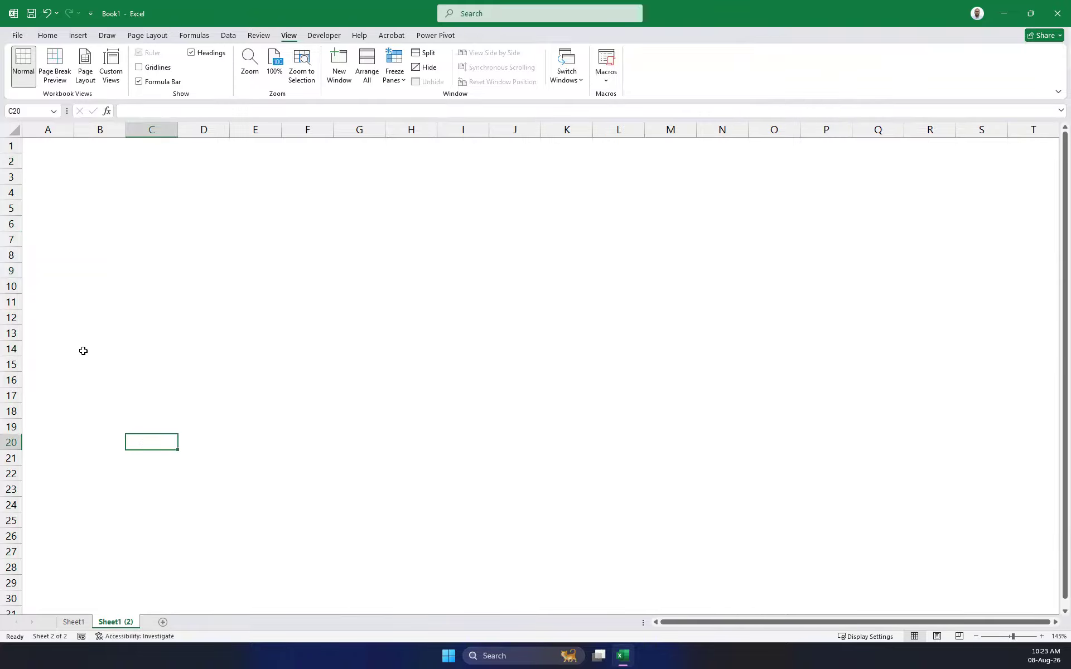
Back on Home, select cells B3, D4, I7, H16, G16, E11, D5 and B3.
click(49, 36)
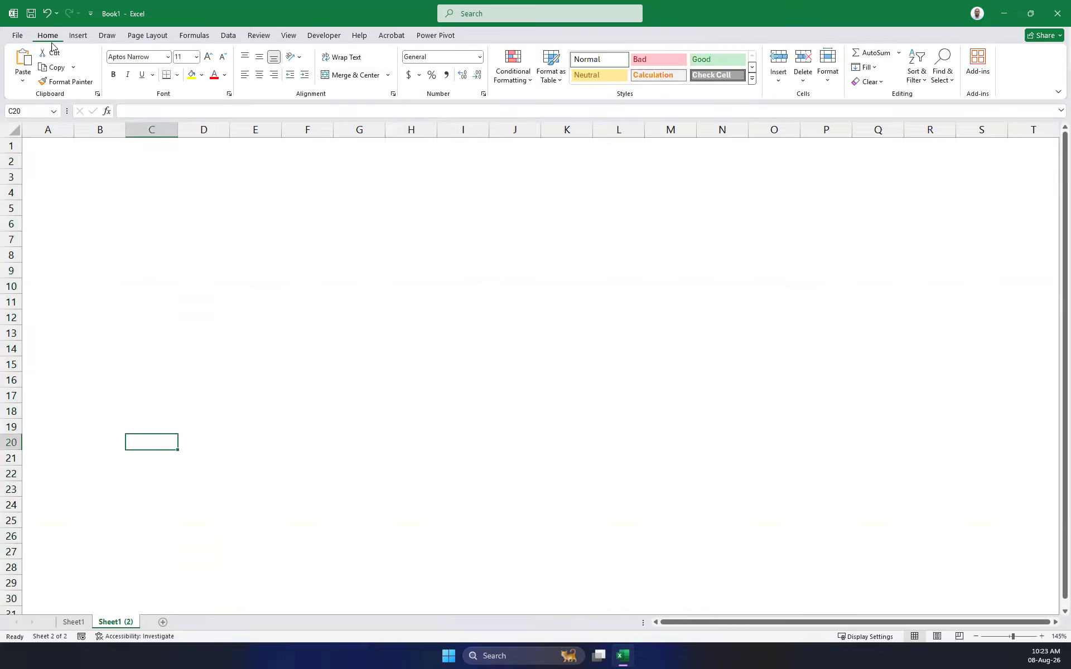
click(77, 178)
click(201, 198)
click(456, 239)
click(433, 380)
click(336, 375)
click(248, 302)
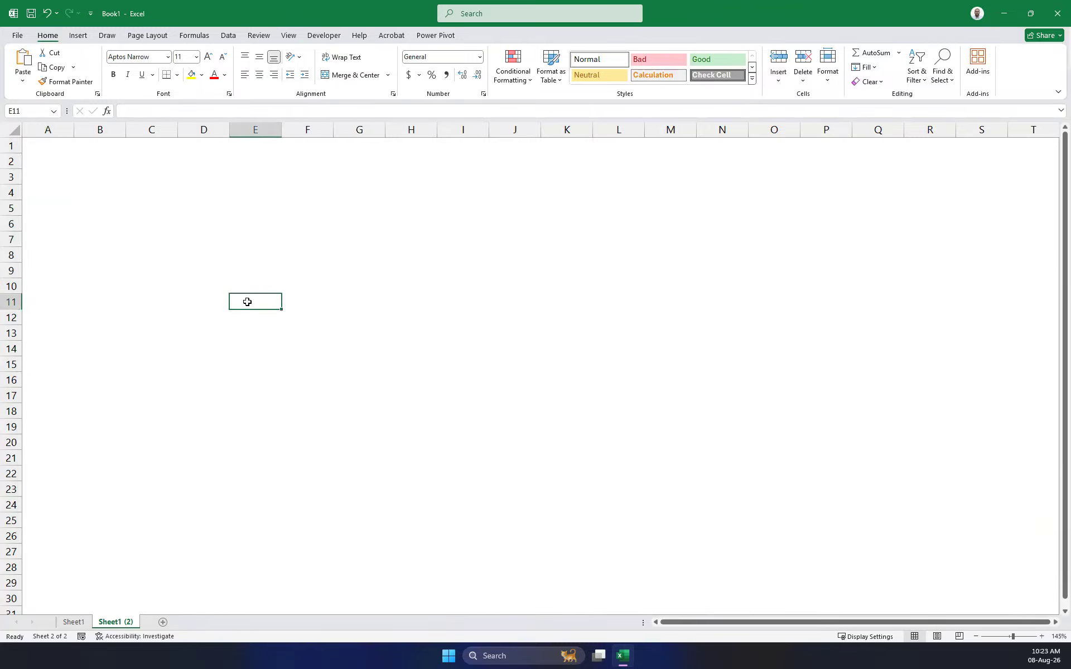
click(192, 213)
click(104, 171)
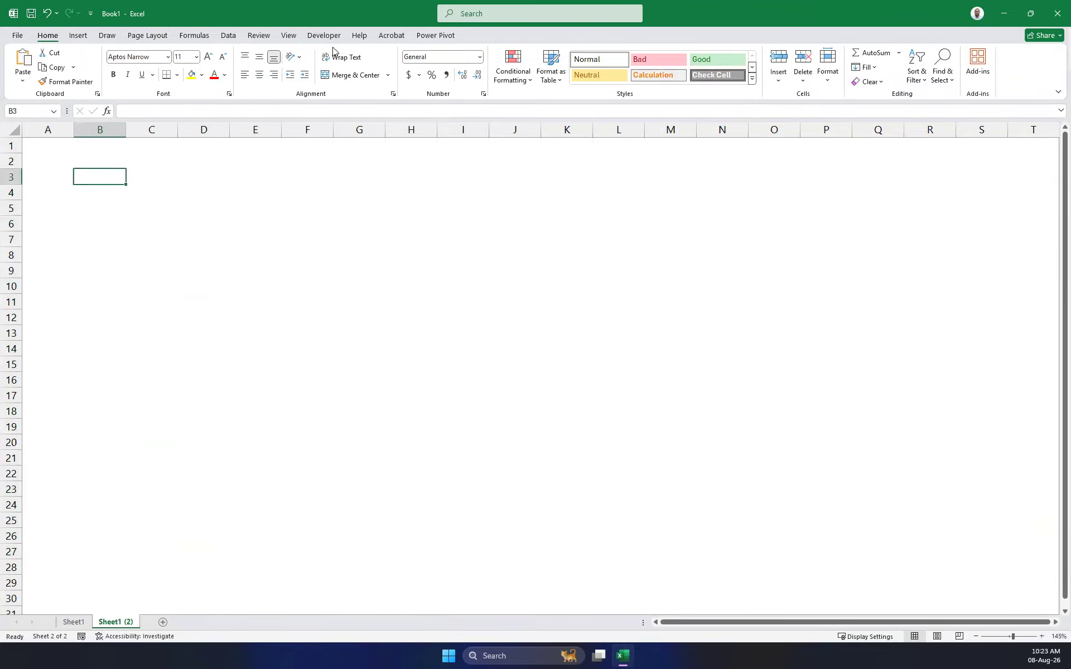
Turn gridlines back on from the View tab, then return to Home and select E7.
click(290, 35)
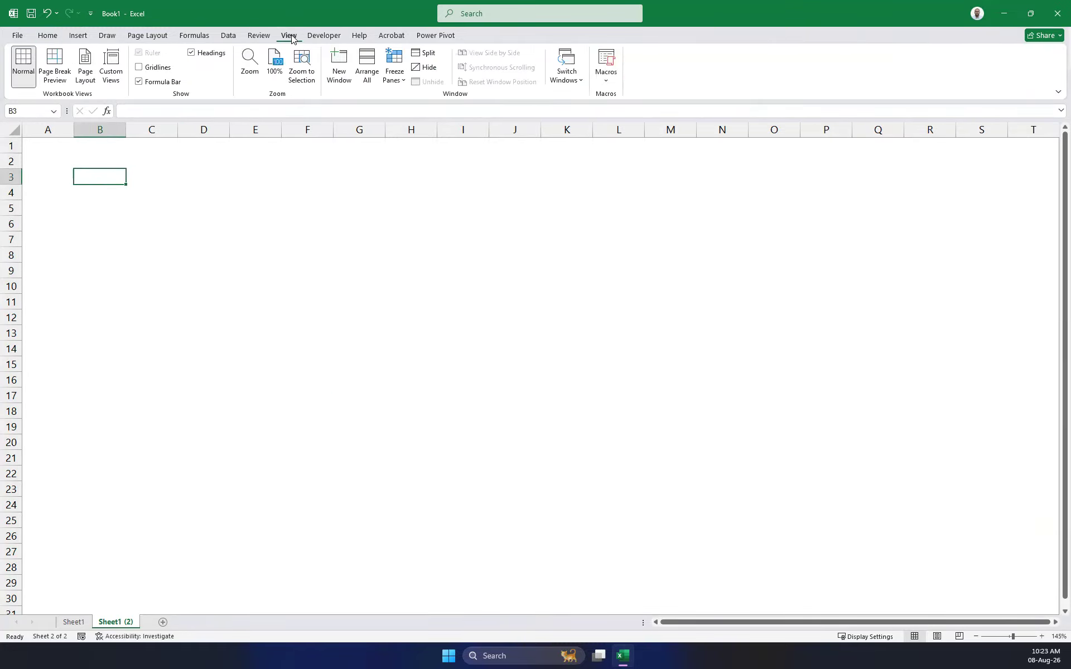
click(139, 67)
click(220, 190)
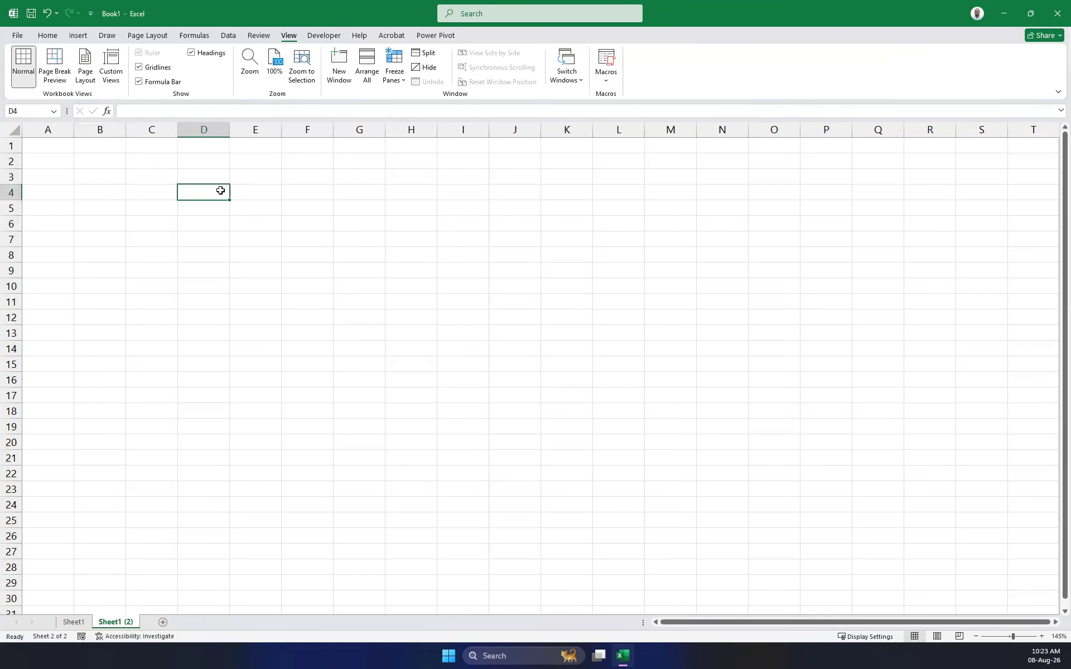
click(56, 35)
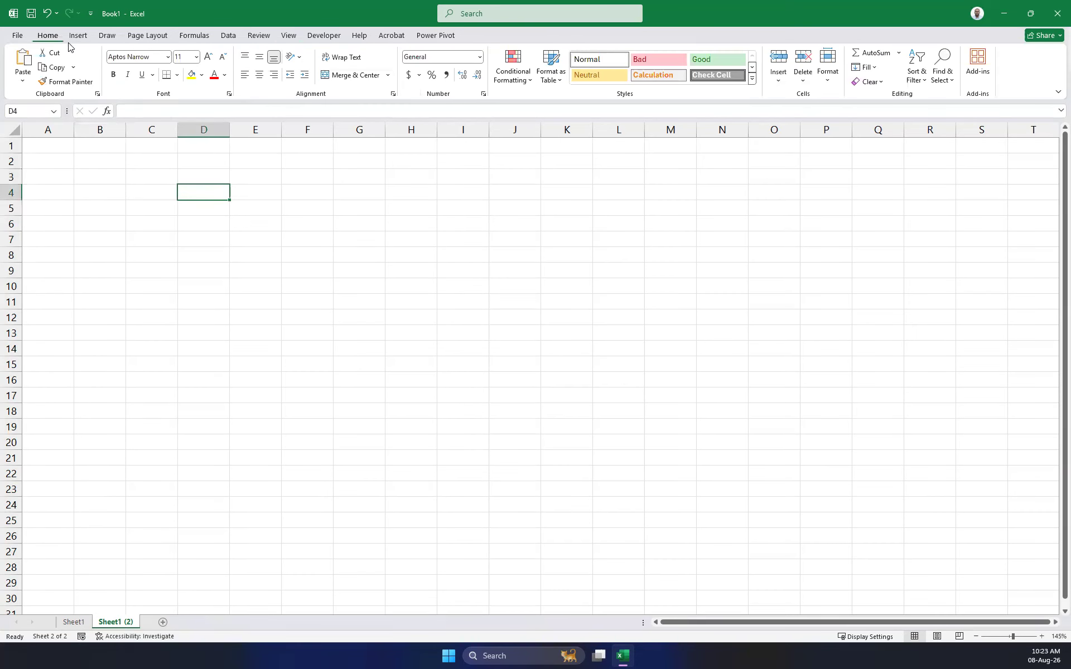
click(244, 244)
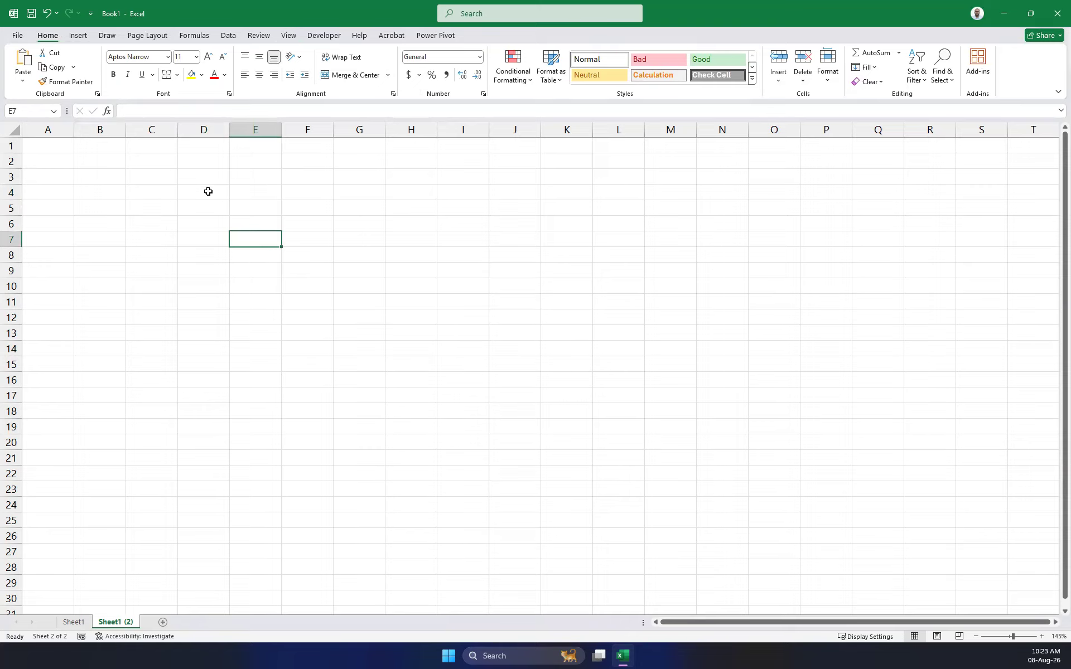
click(57, 190)
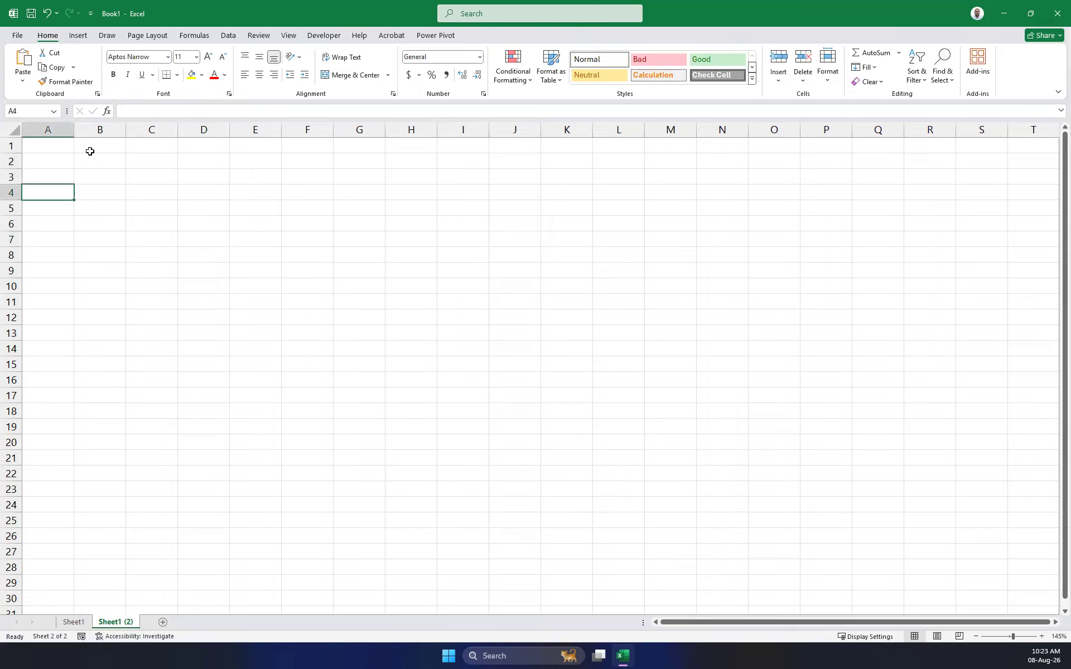
click(61, 129)
click(101, 129)
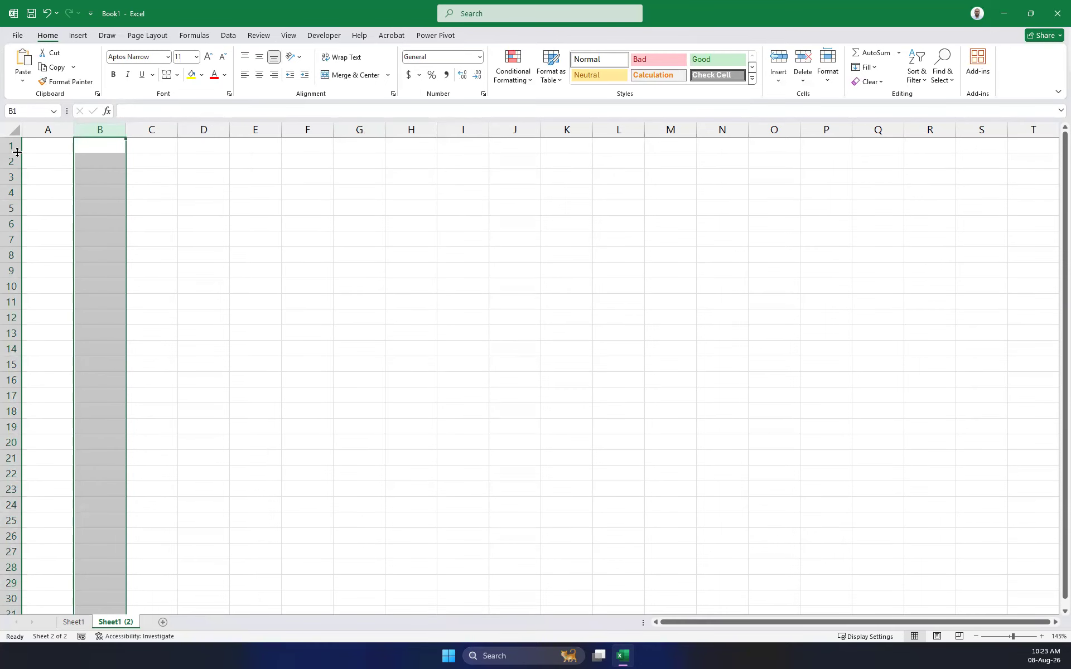
click(41, 142)
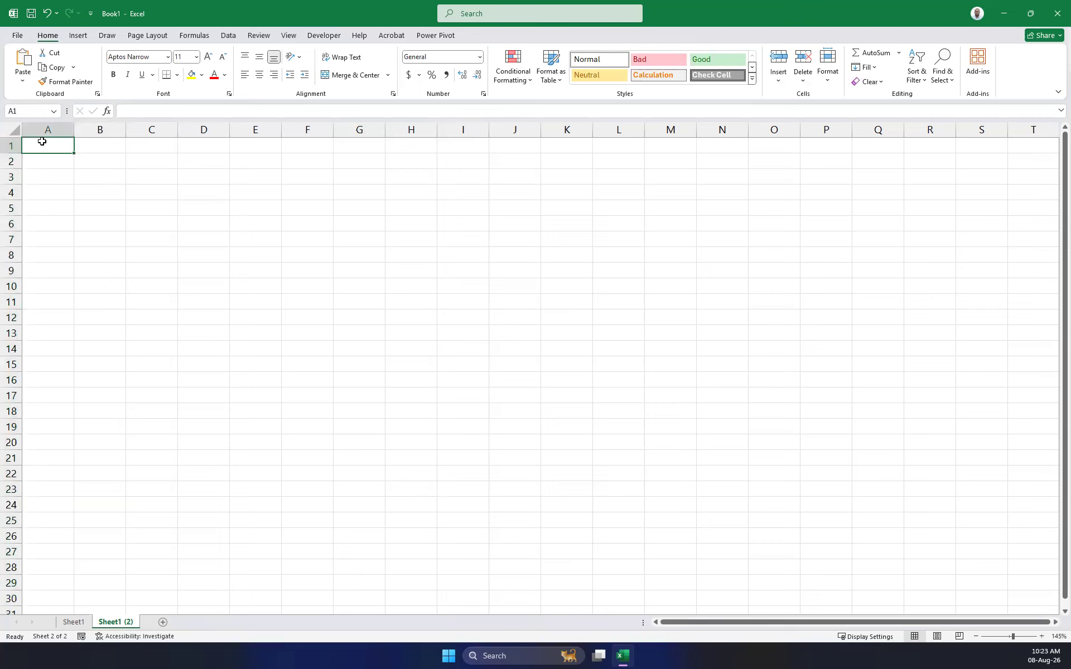
key(ctrl+Right)
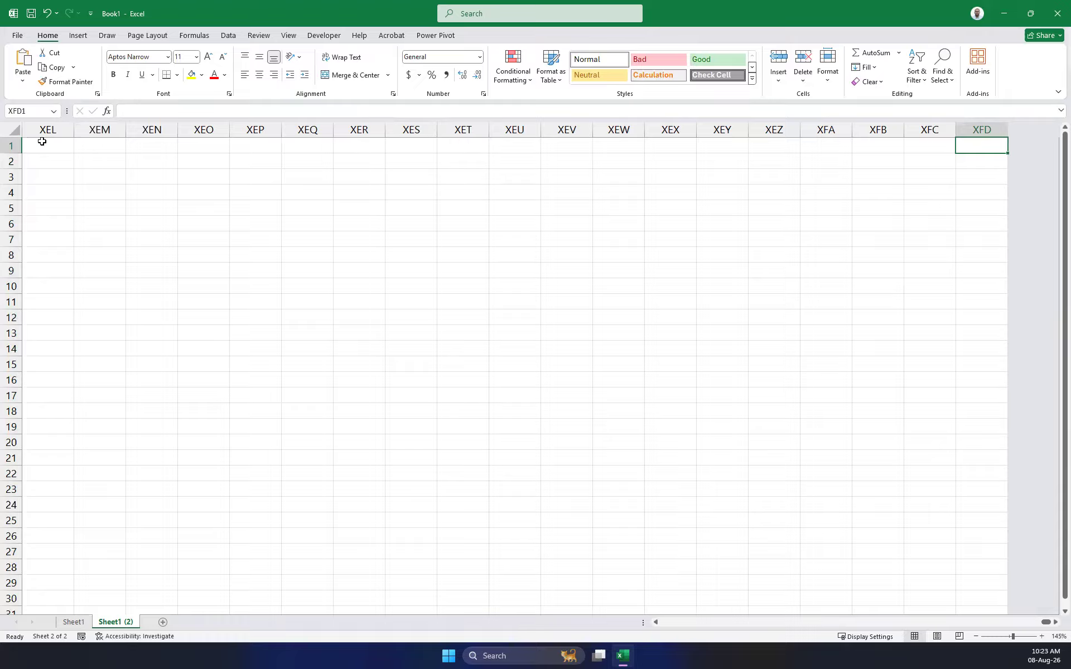
Jump back to A1 with Ctrl+Left, return to column XFD, and select column XFD.
key(ctrl+Left)
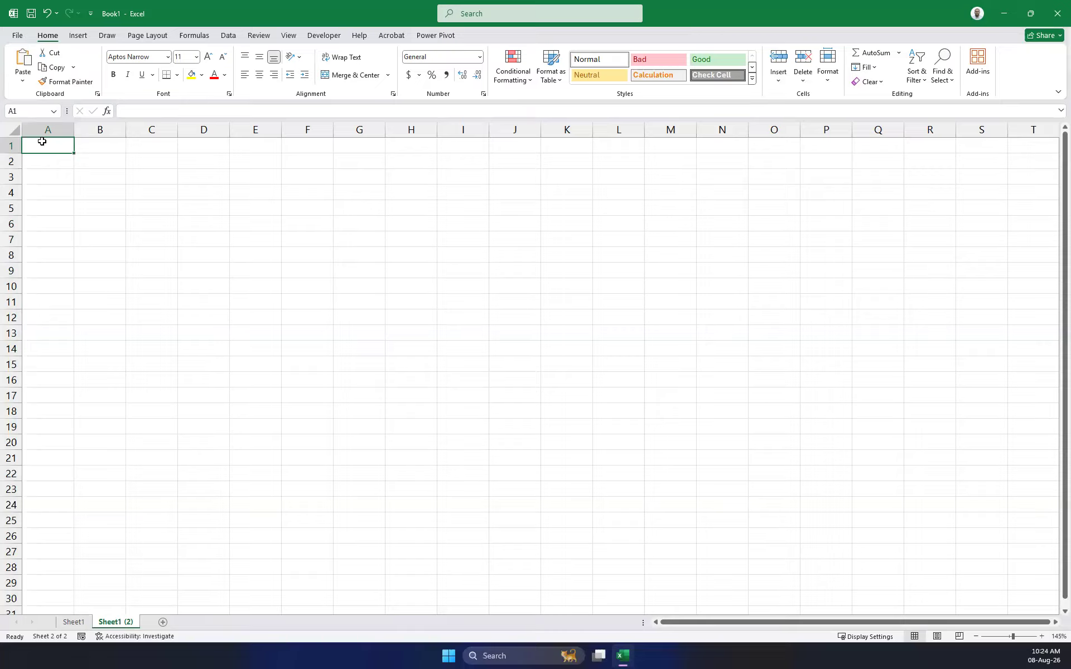
key(ctrl+Right)
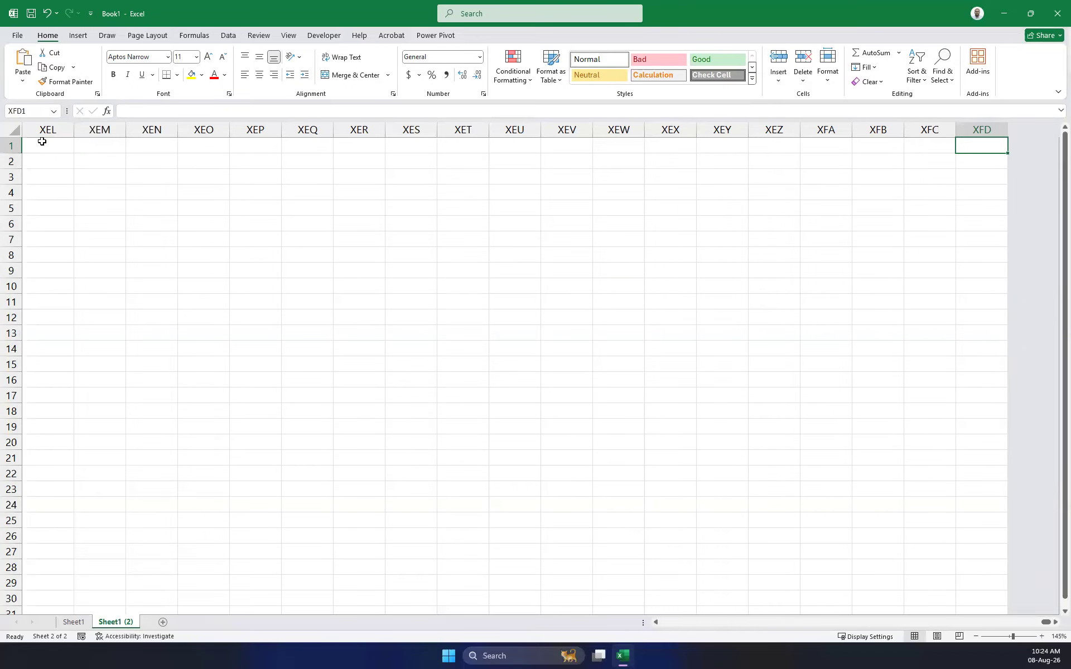
click(980, 128)
right_click(981, 128)
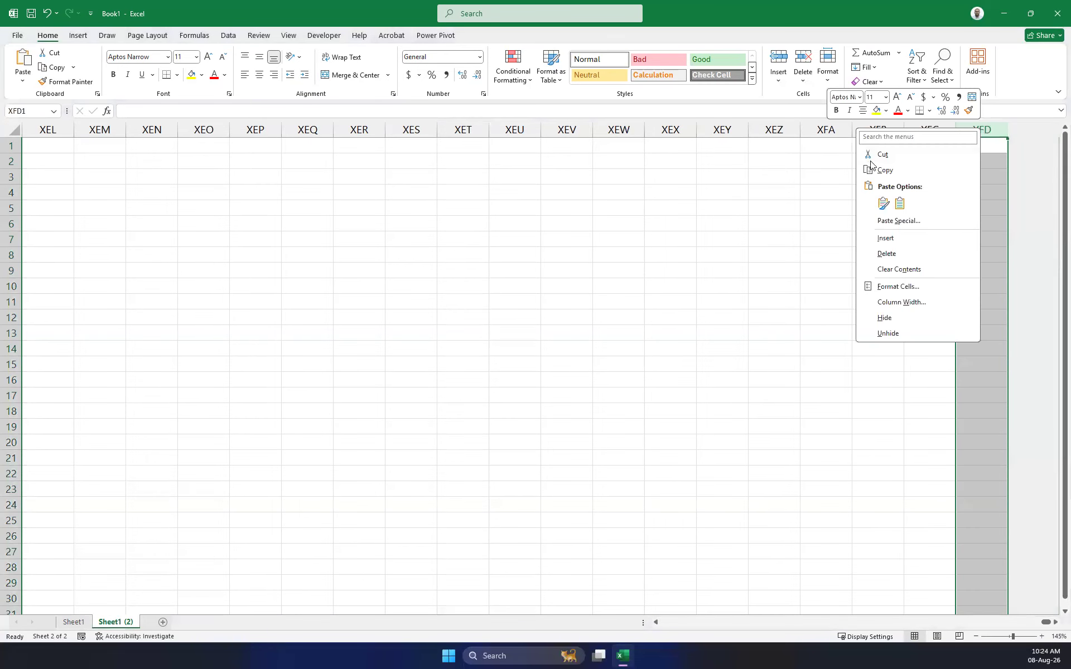
click(890, 239)
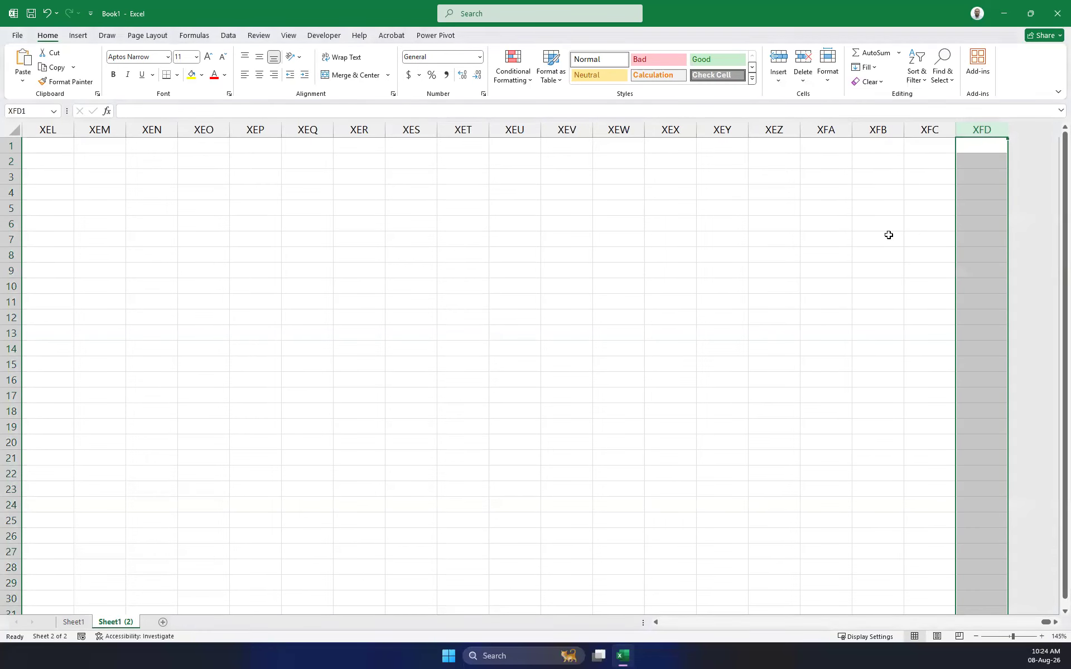
right_click(982, 128)
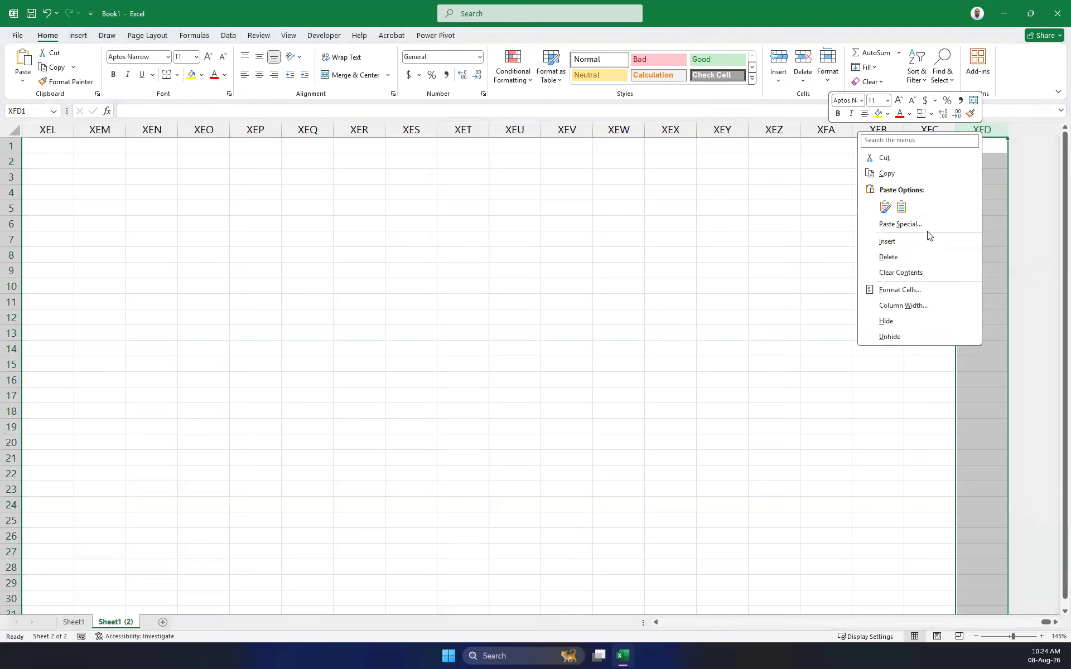
click(914, 241)
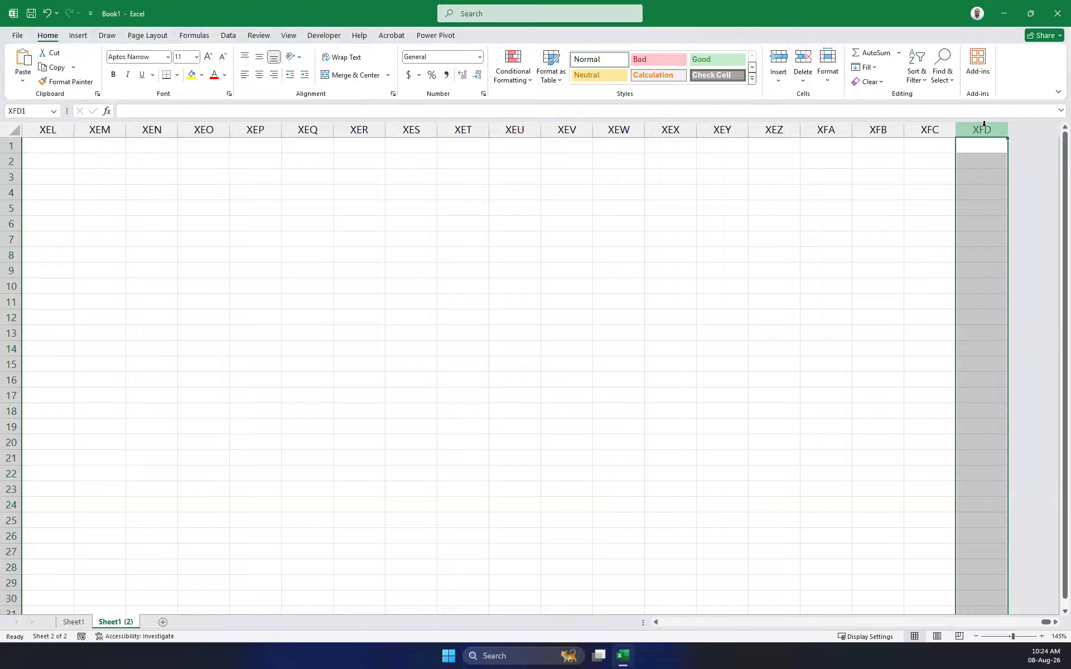
key(ctrl+Home)
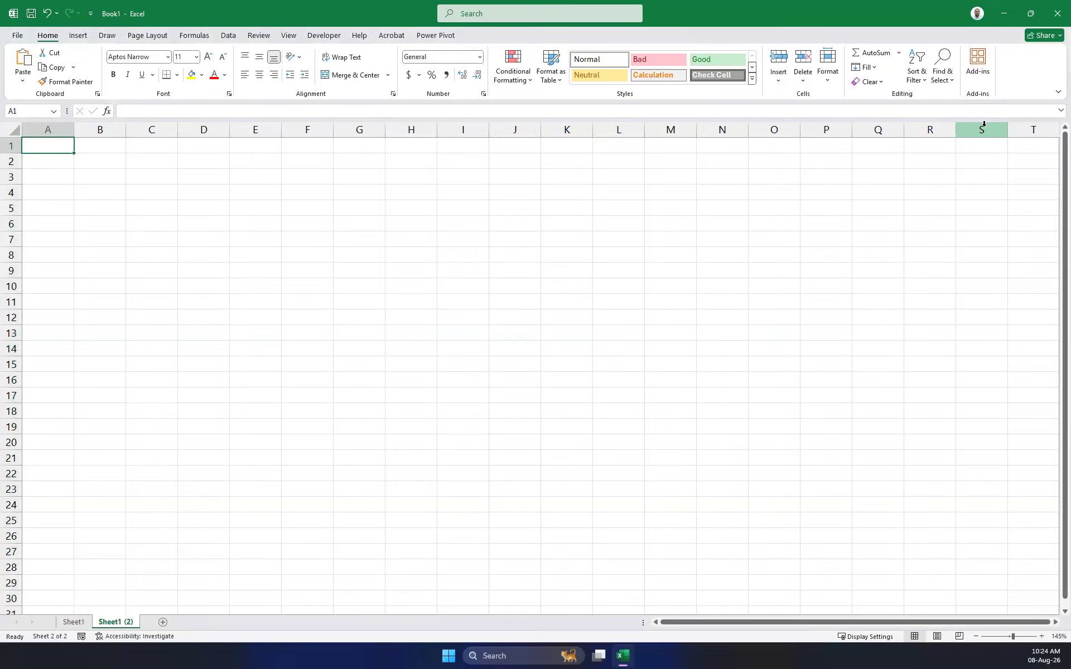
key(ctrl+Down)
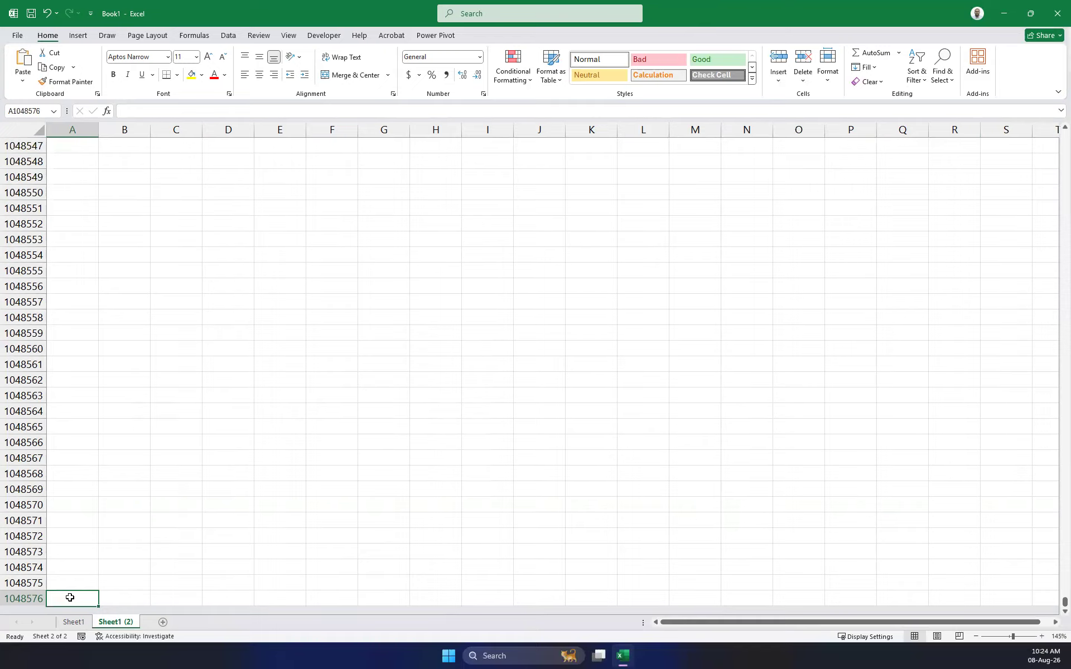
key(ctrl+Up)
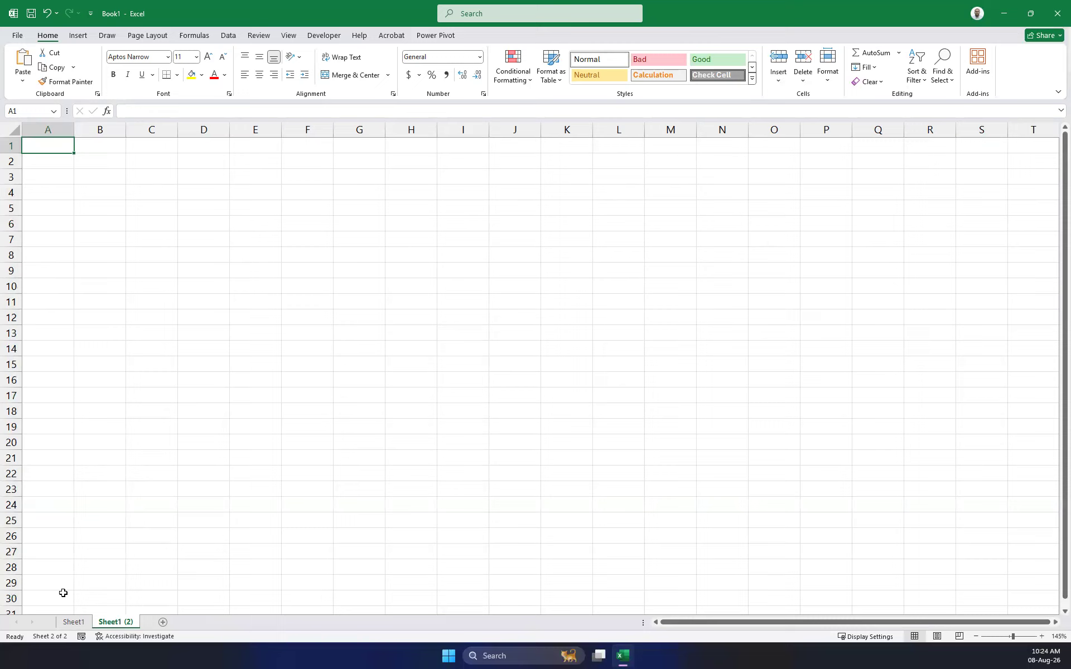
key(Right)
key(Down)
key(Down)
key(Down)
key(Down)
key(Down)
key(Down)
key(Down)
key(Down)
key(Down)
key(Down)
key(Down)
key(Down)
key(Down)
key(Down)
key(Down)
key(Down)
key(Down)
key(Down)
key(Down)
key(Down)
key(Left)
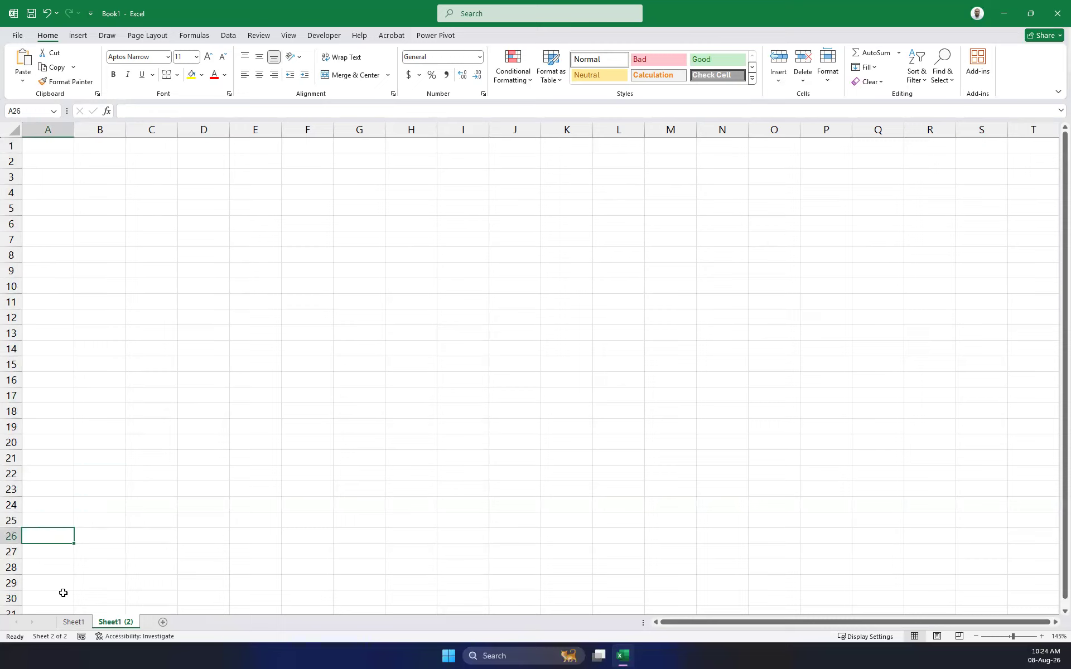
key(Right)
key(Right)
key(Right)
key(Right)
key(Right)
key(Right)
key(Right)
key(Right)
key(Right)
key(Right)
key(Right)
key(Right)
key(Right)
key(Right)
key(Right)
key(Right)
key(Right)
key(Right)
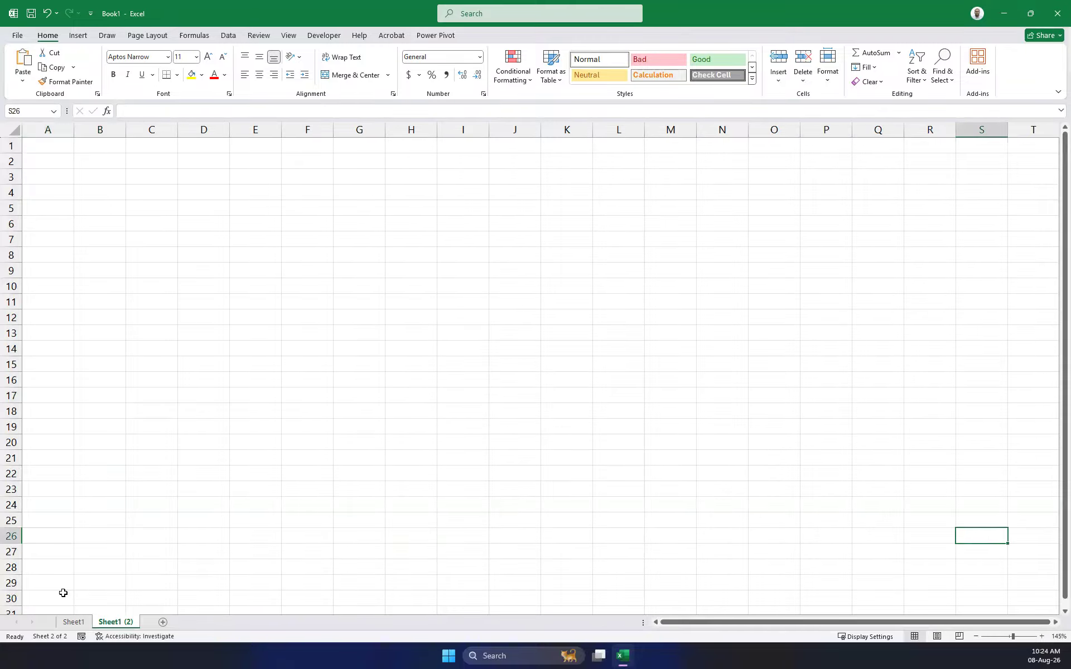
key(Home)
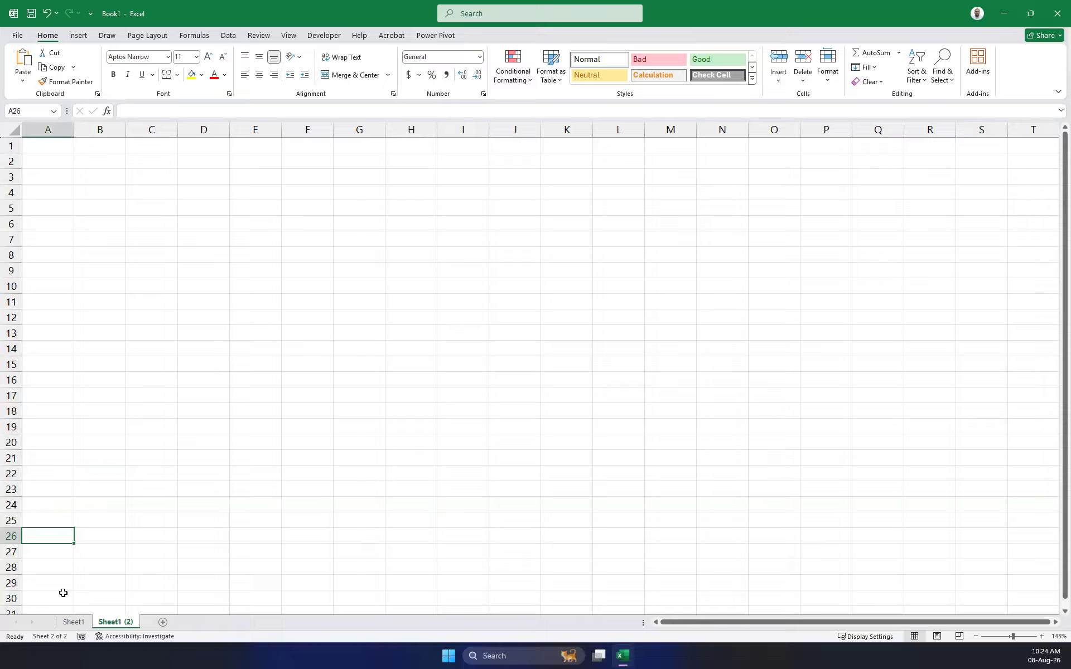
key(Right)
key(Right)
key(Right)
key(Right)
key(Right)
key(Right)
key(Right)
key(Right)
key(Right)
key(Right)
key(Right)
key(Right)
key(Right)
key(Right)
key(Right)
key(Right)
key(Right)
key(Right)
key(Right)
key(Right)
key(Up)
key(Up)
key(Up)
key(Up)
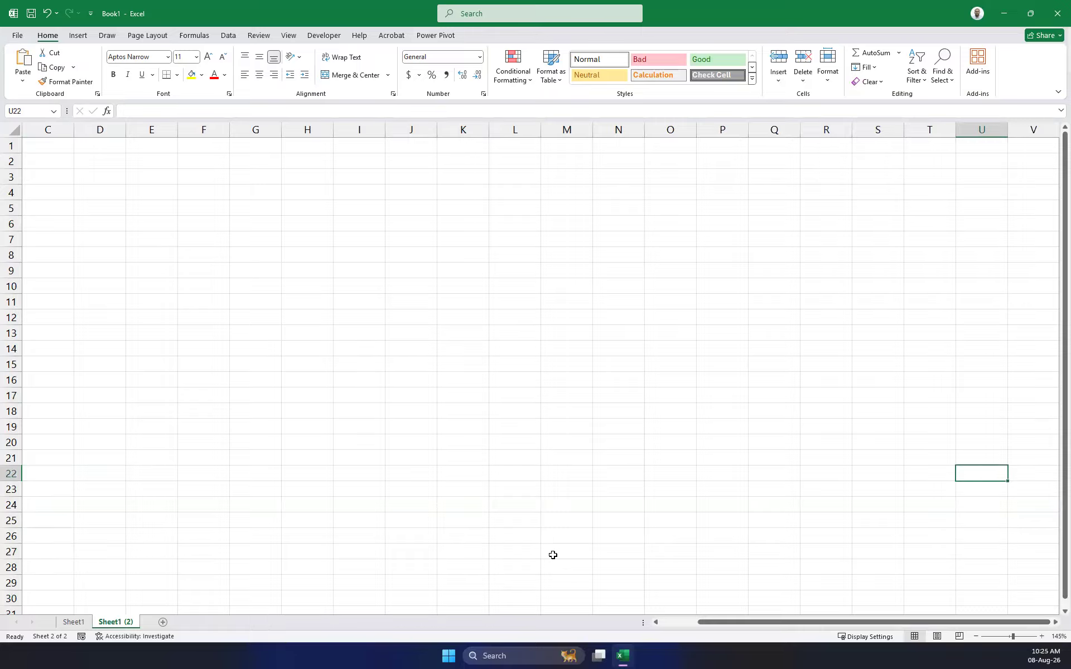
Select S20, then use Home and Ctrl+Home to jump to the row start and A1.
click(887, 446)
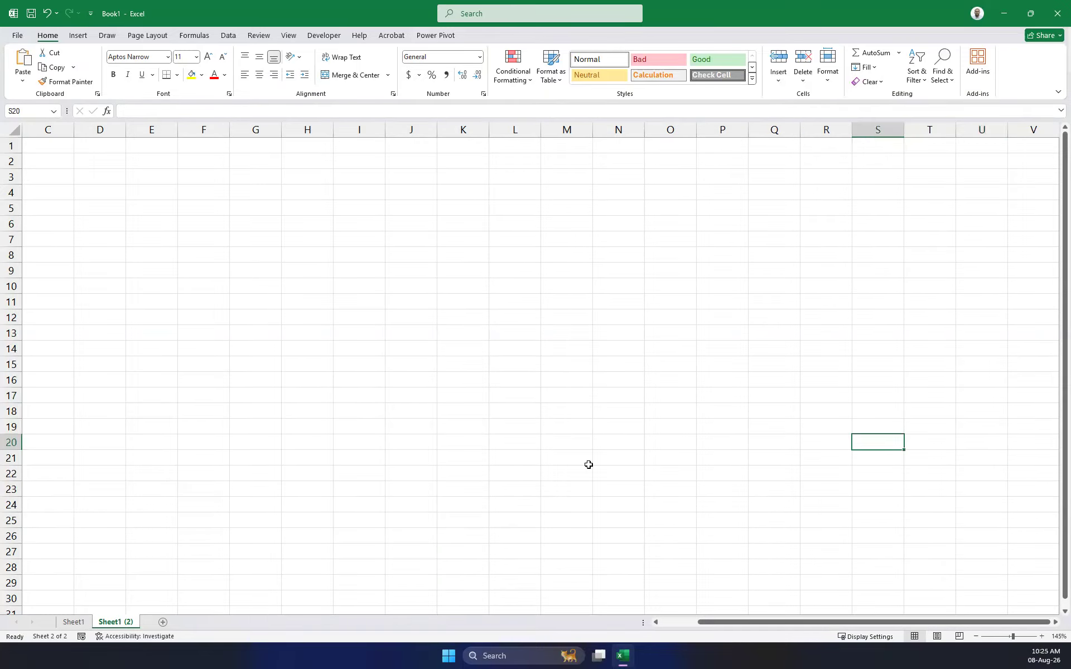
key(Home)
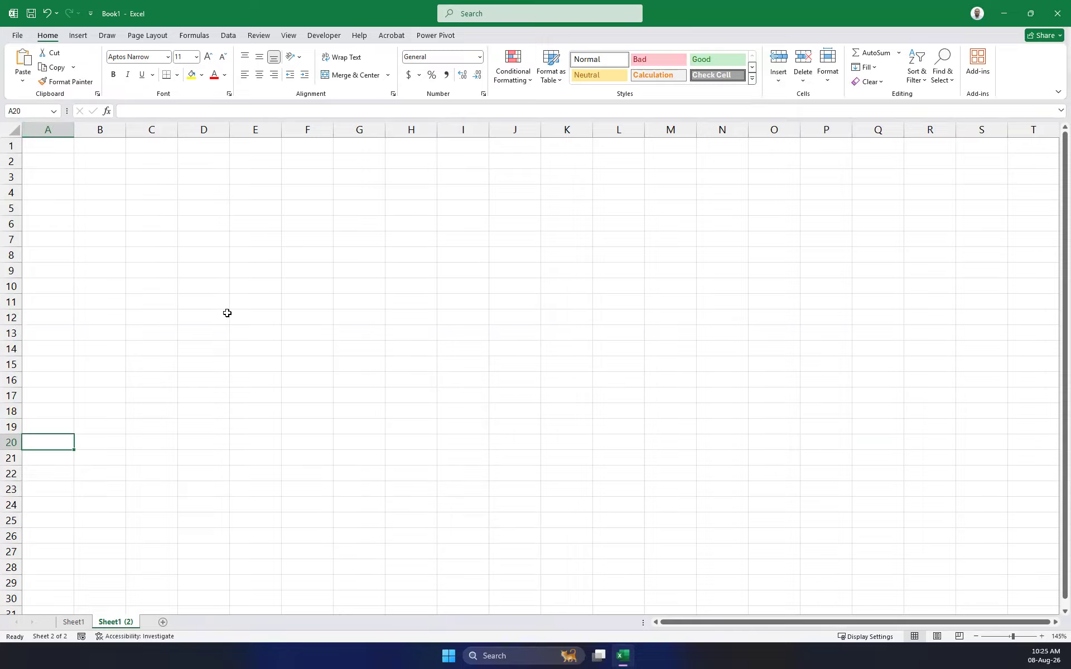
key(ctrl+Home)
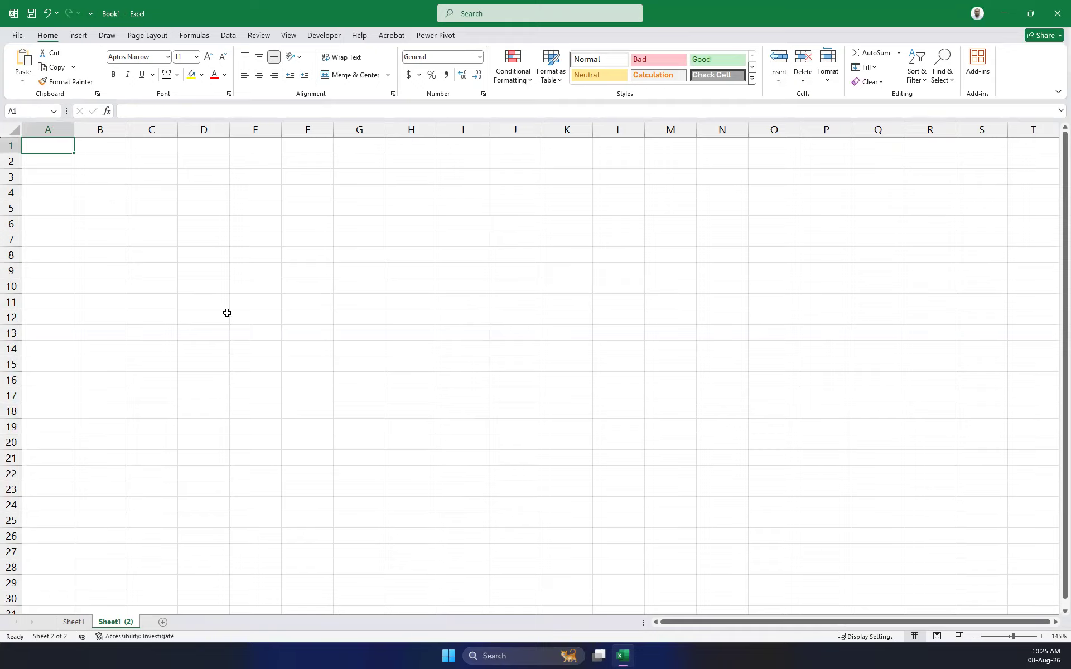
click(475, 406)
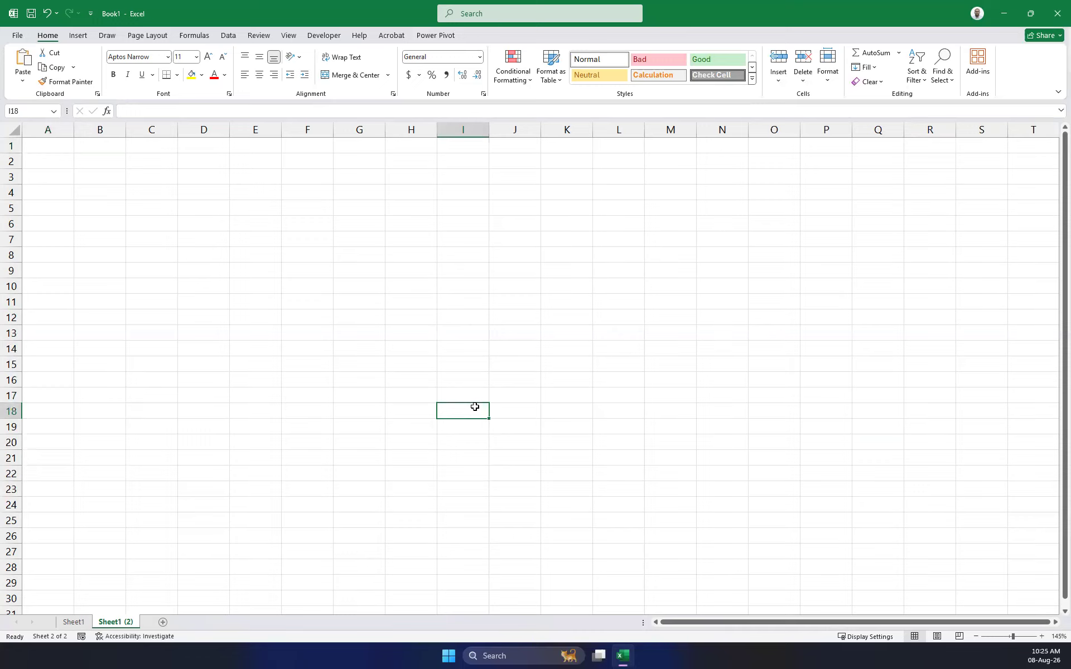
key(ctrl+Home)
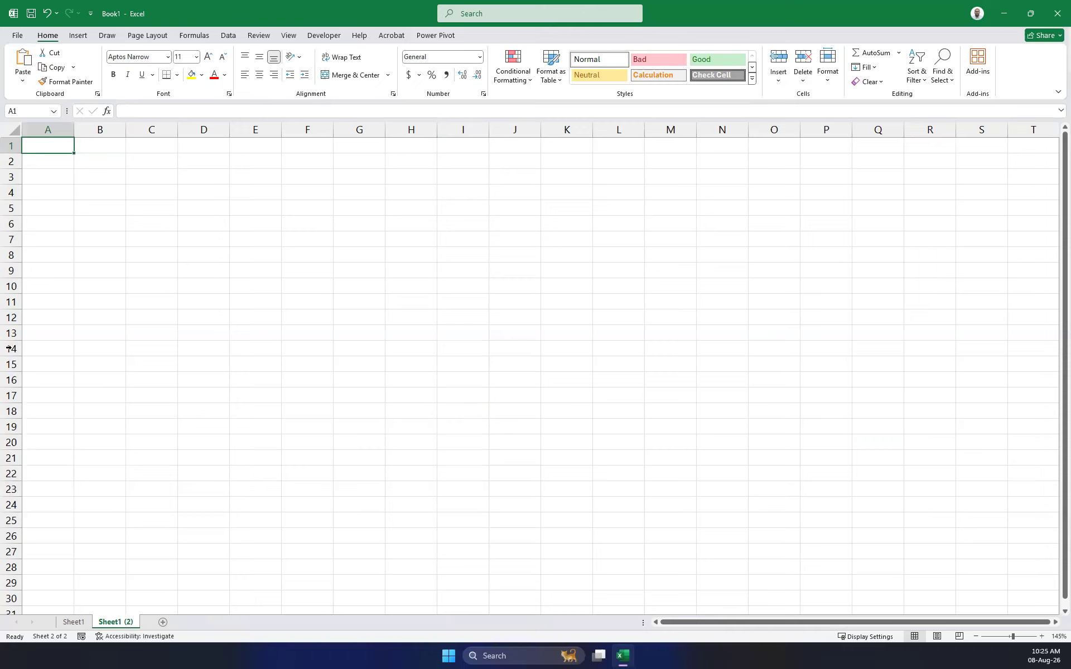
Select cells A2, C4, D6, F13, I10, I14, L14, O12, N7, L6, L15 and J9.
click(65, 163)
click(175, 193)
click(218, 225)
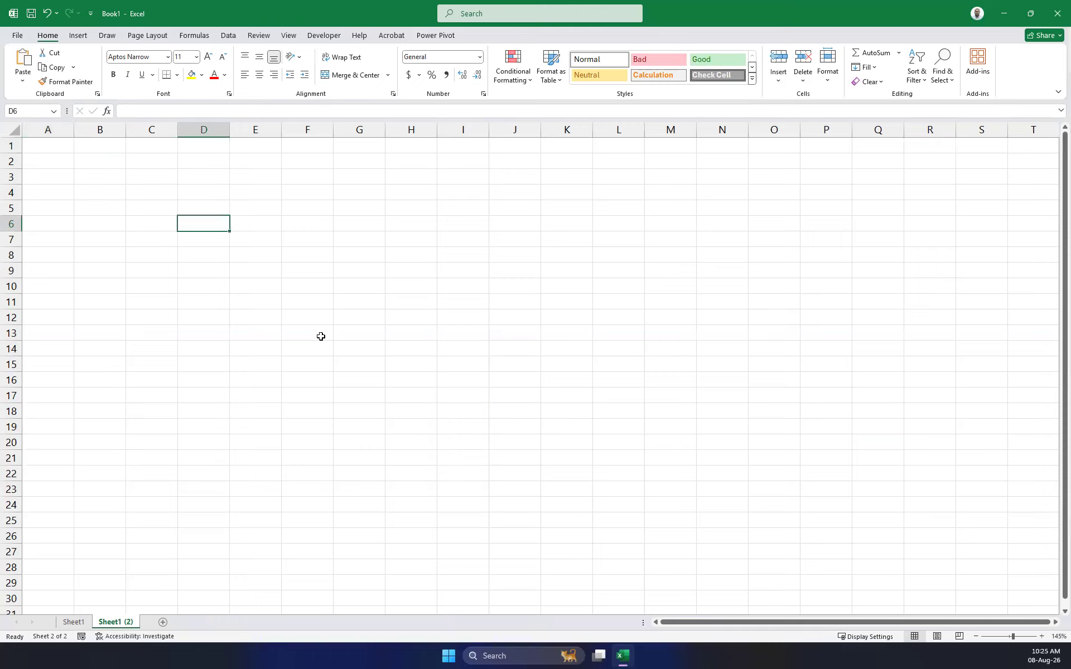
click(321, 336)
click(525, 291)
click(516, 345)
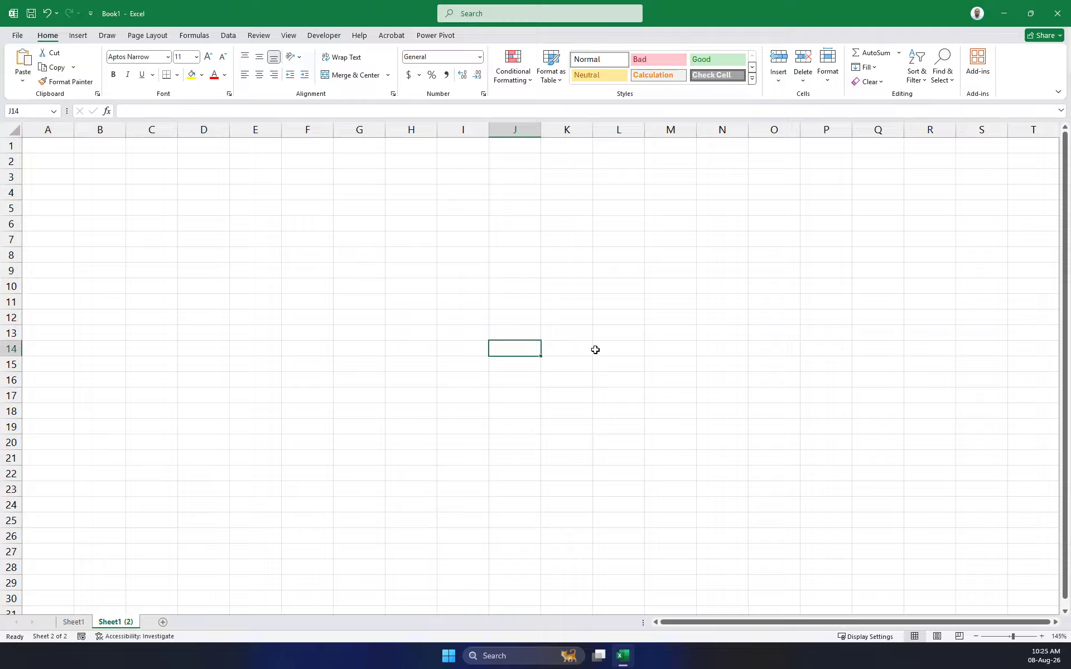
click(595, 349)
click(783, 320)
click(726, 243)
click(619, 220)
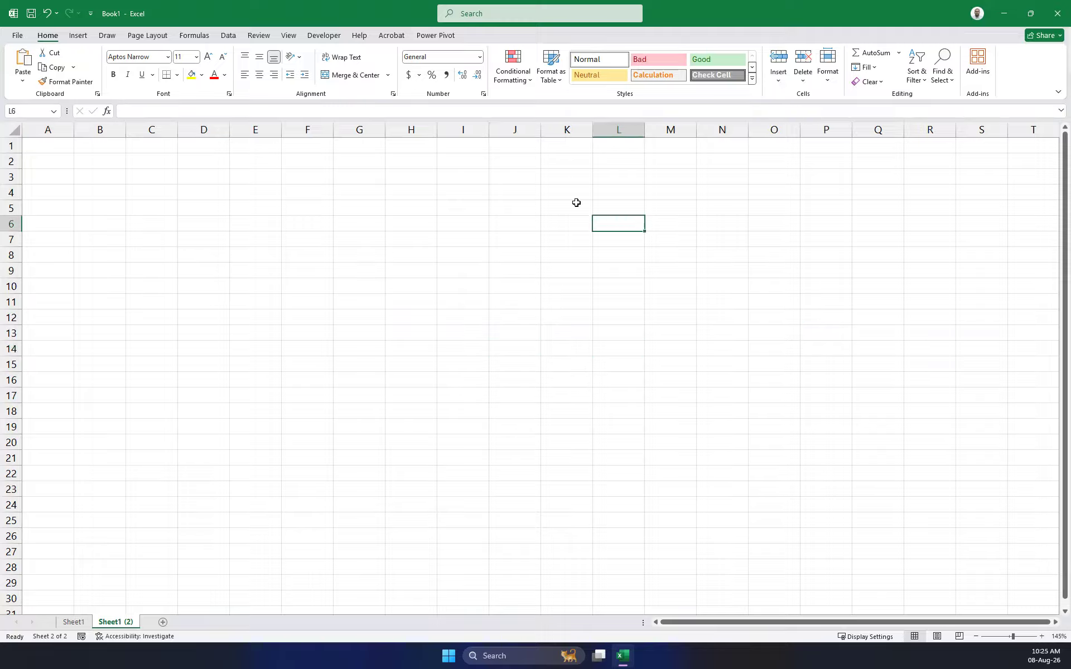
click(598, 369)
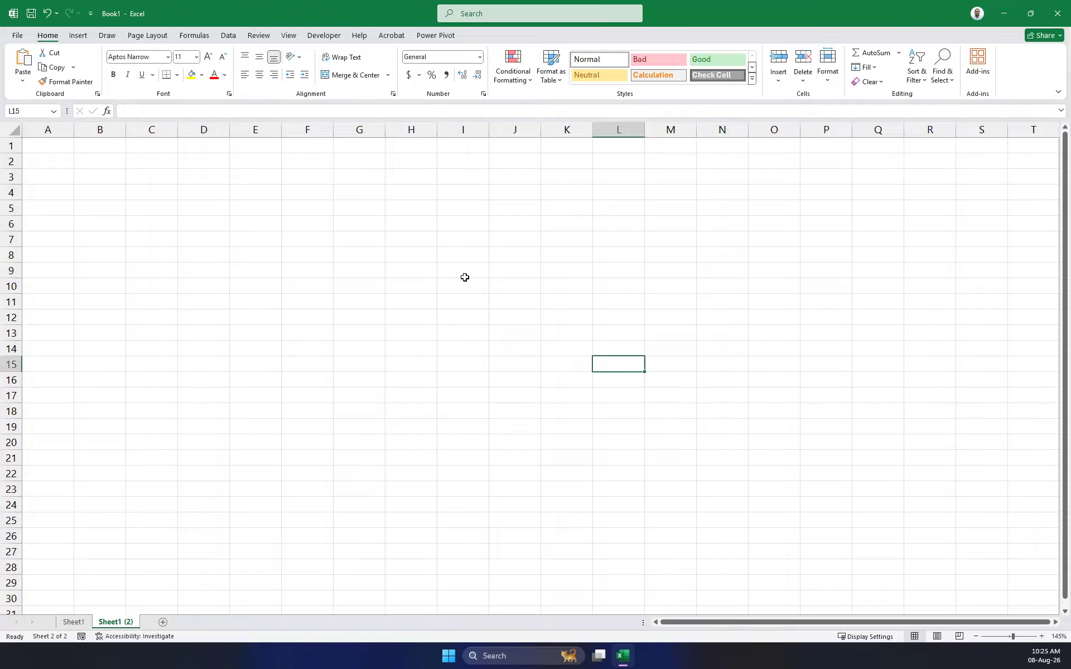
click(520, 269)
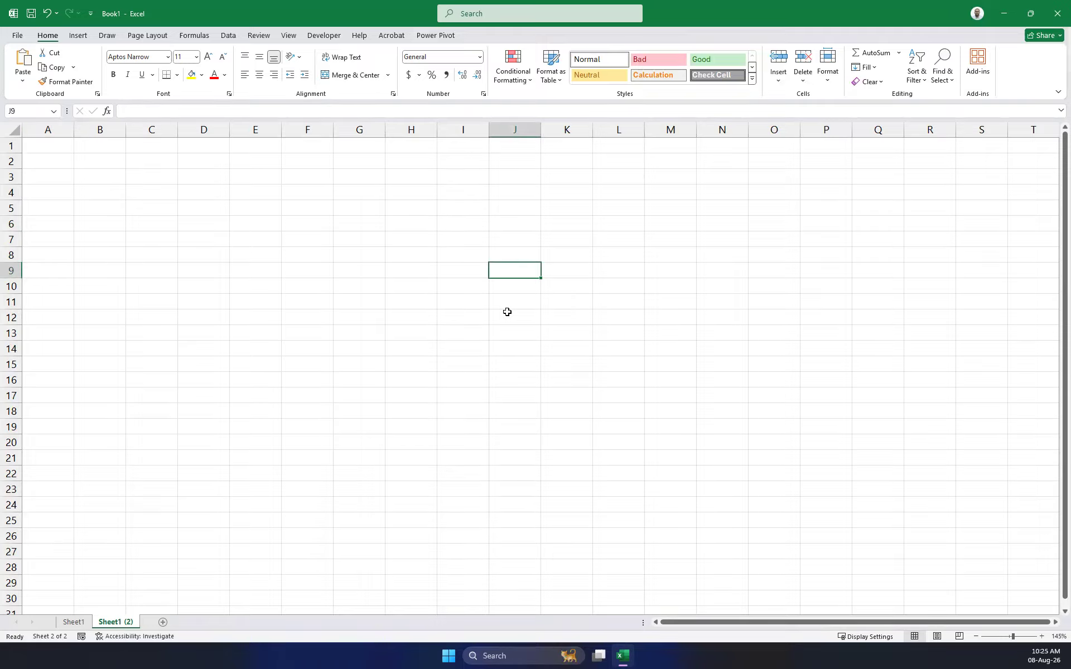
Select G8, G2, A1 and C5, then move through column G cells G1 to G5.
click(377, 250)
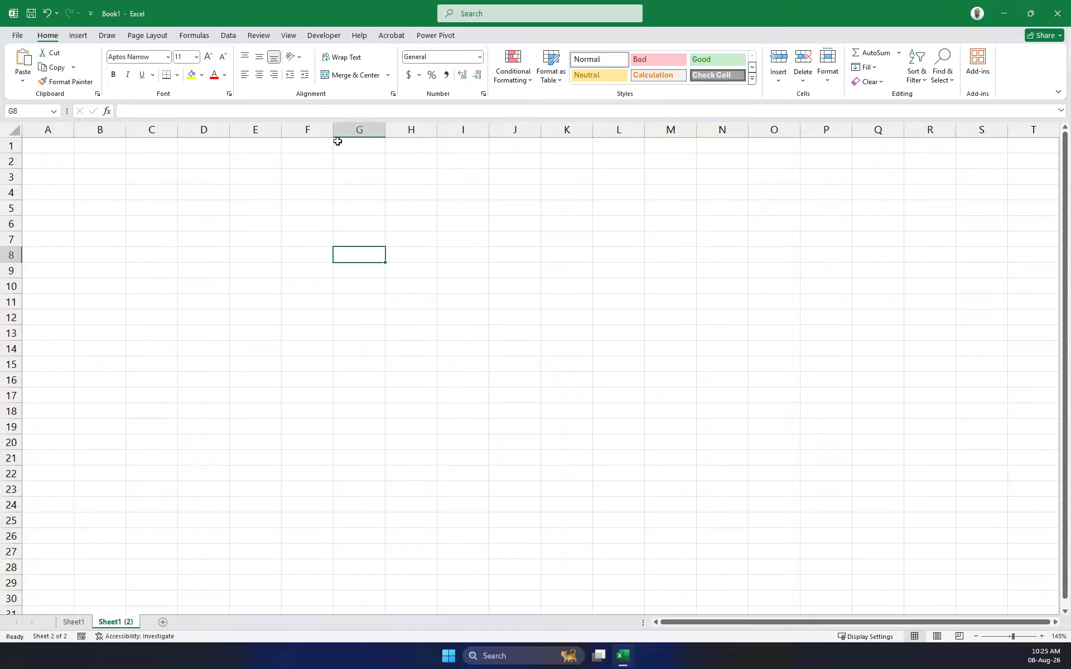
click(362, 157)
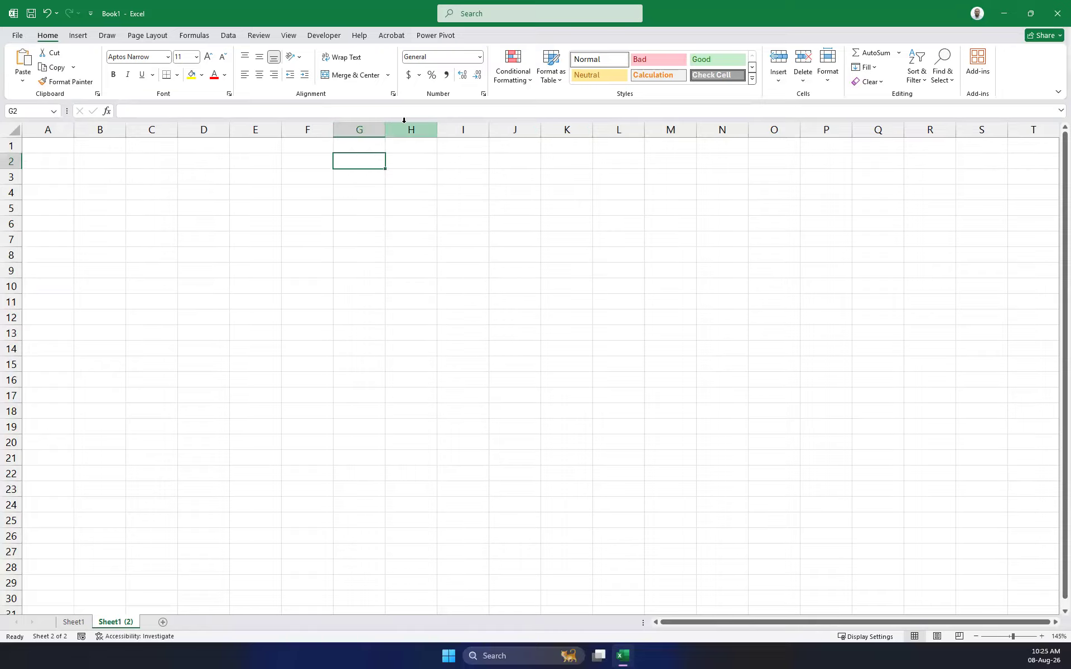
click(54, 146)
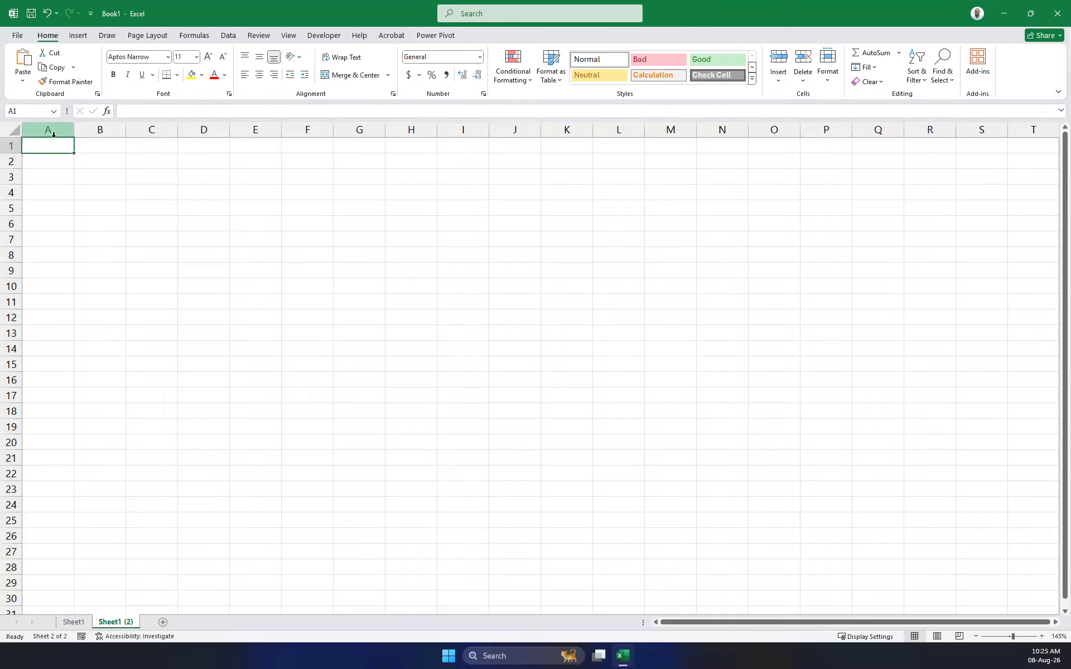
click(157, 203)
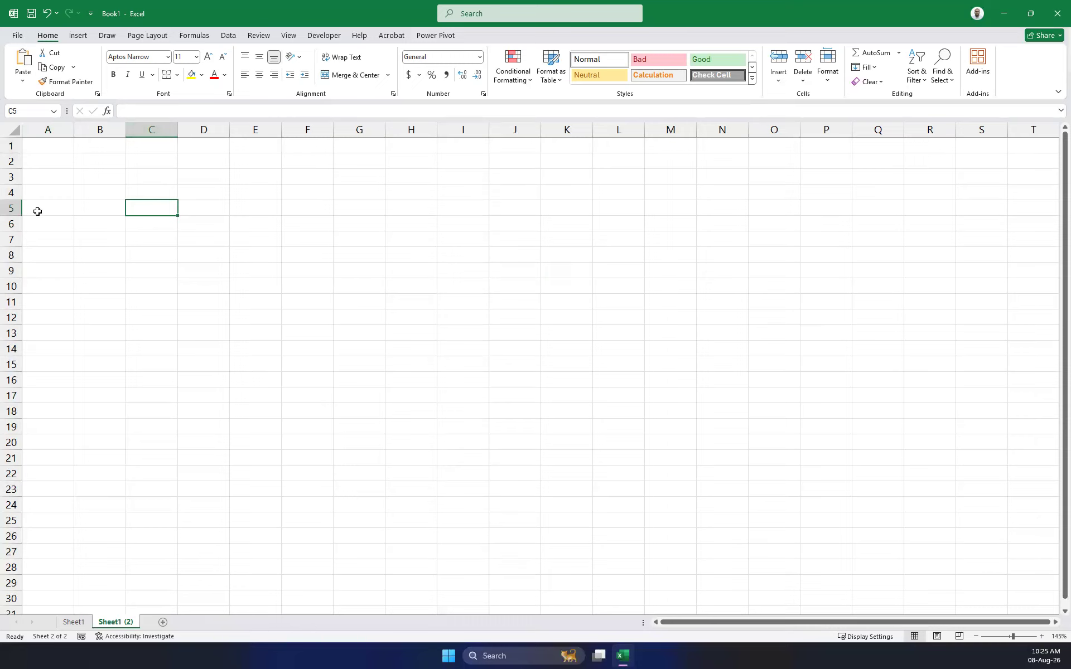
click(360, 159)
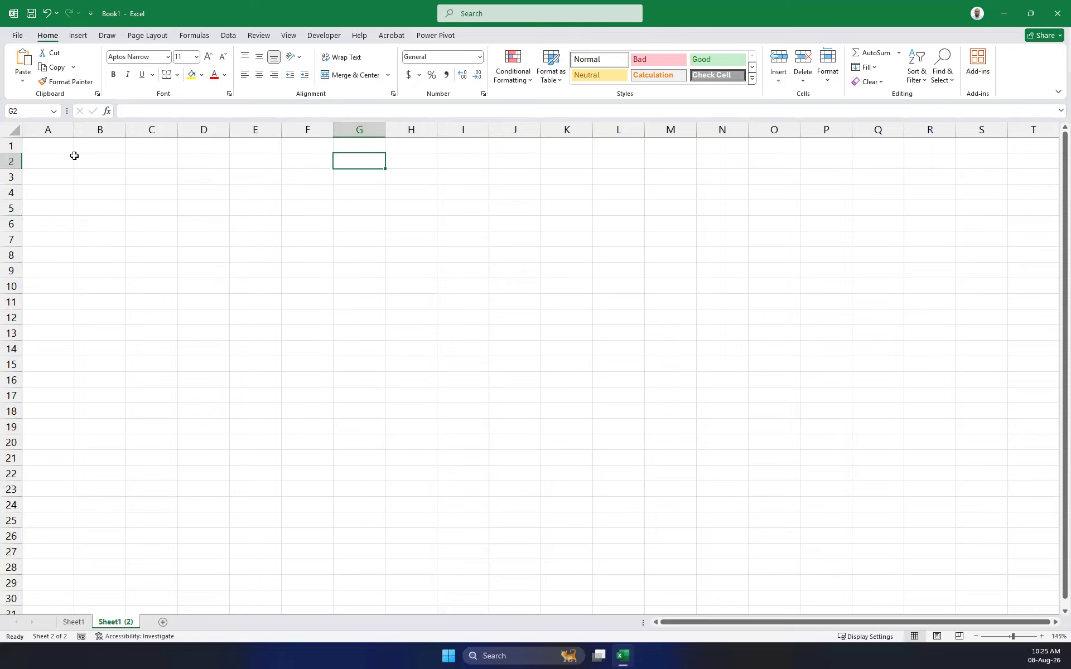
click(357, 175)
click(356, 190)
click(357, 209)
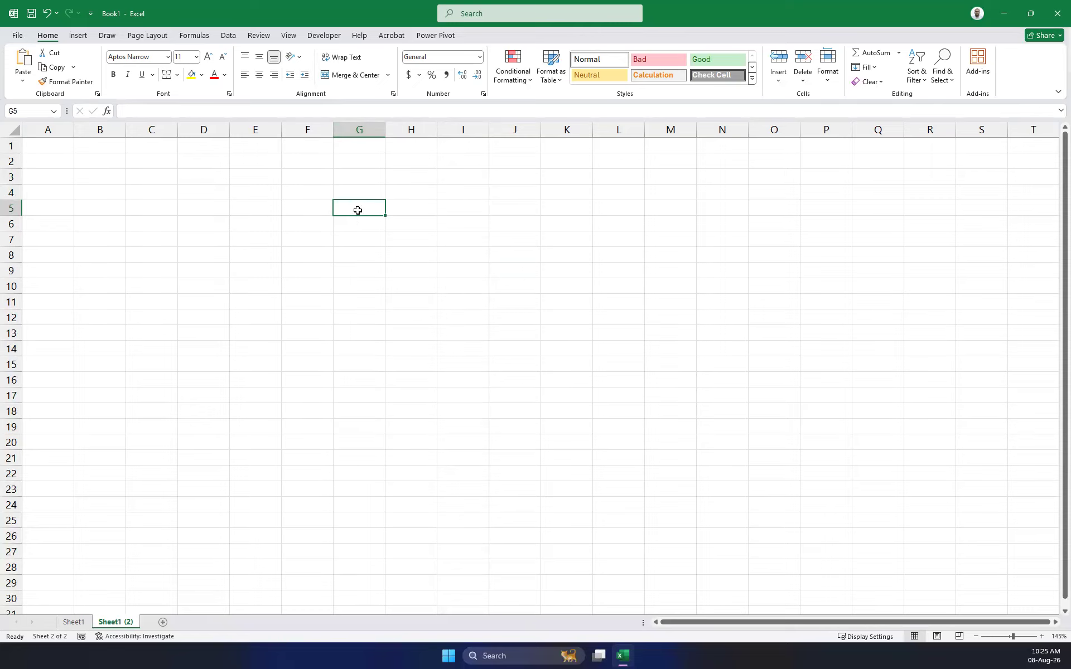
click(358, 142)
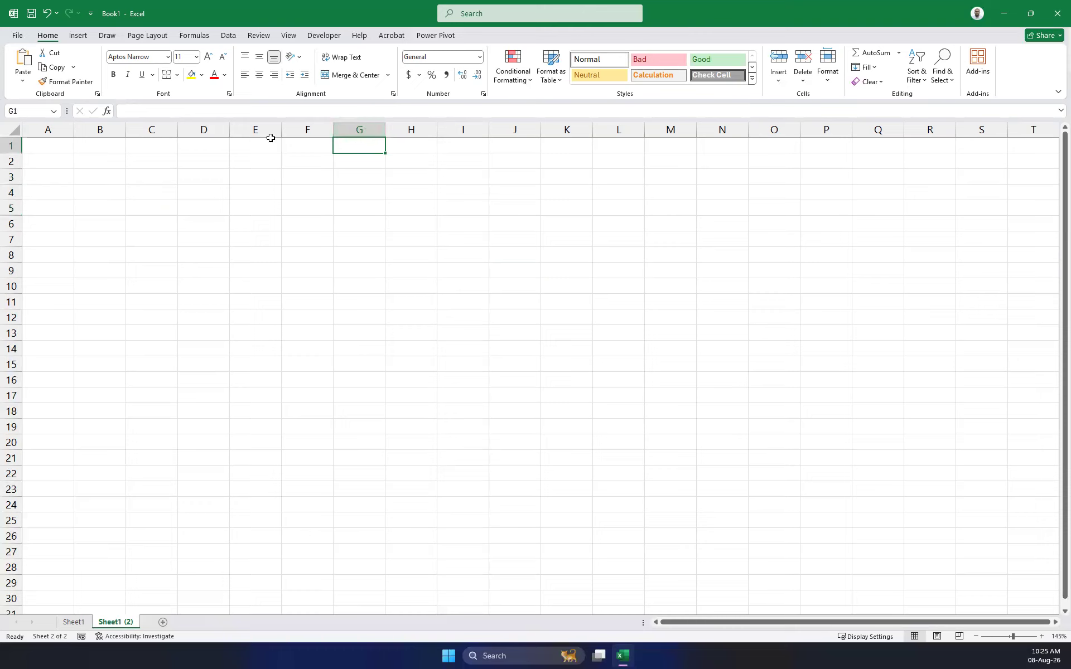
click(359, 207)
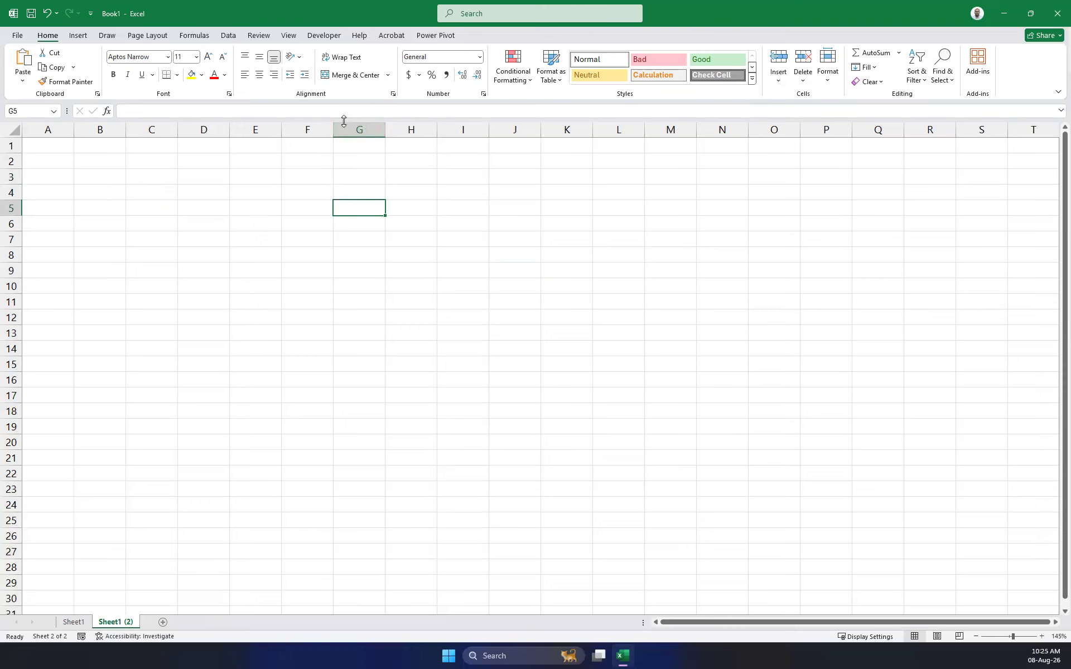
click(364, 151)
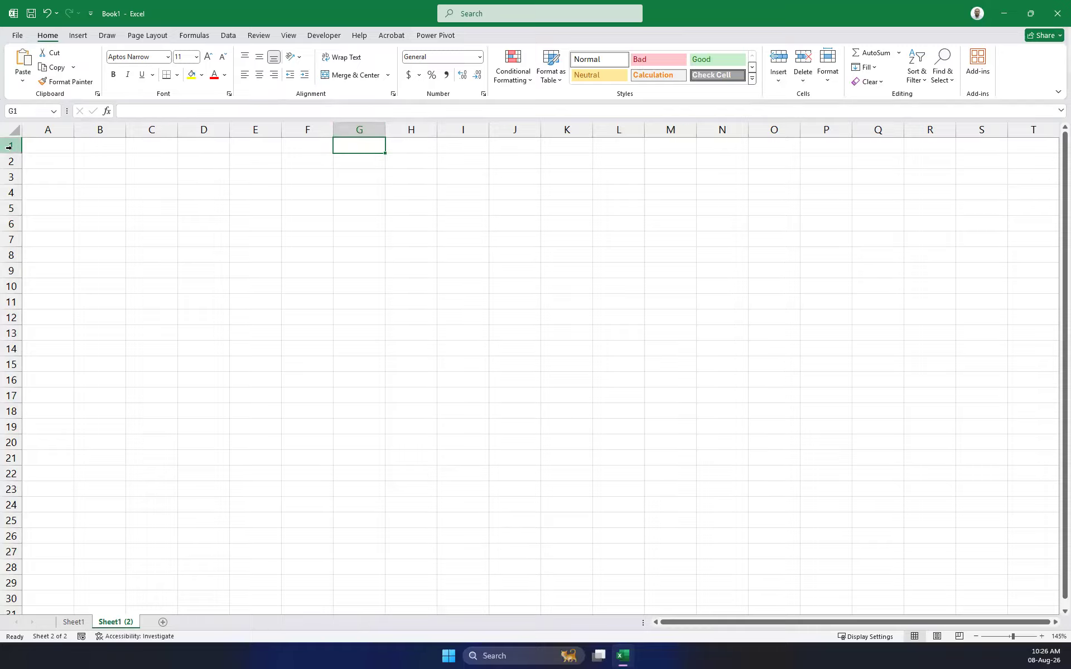
Select cells F3, C4, I7, G5, I5, J7 and I6.
click(297, 172)
click(127, 195)
click(485, 234)
click(341, 214)
click(455, 210)
click(490, 243)
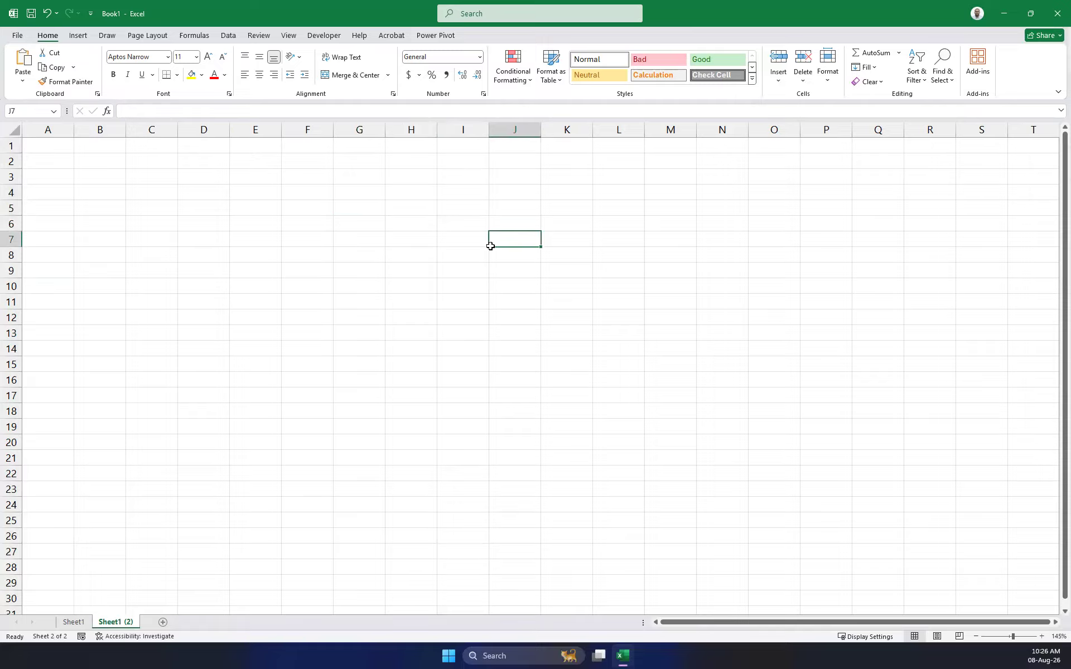
click(466, 221)
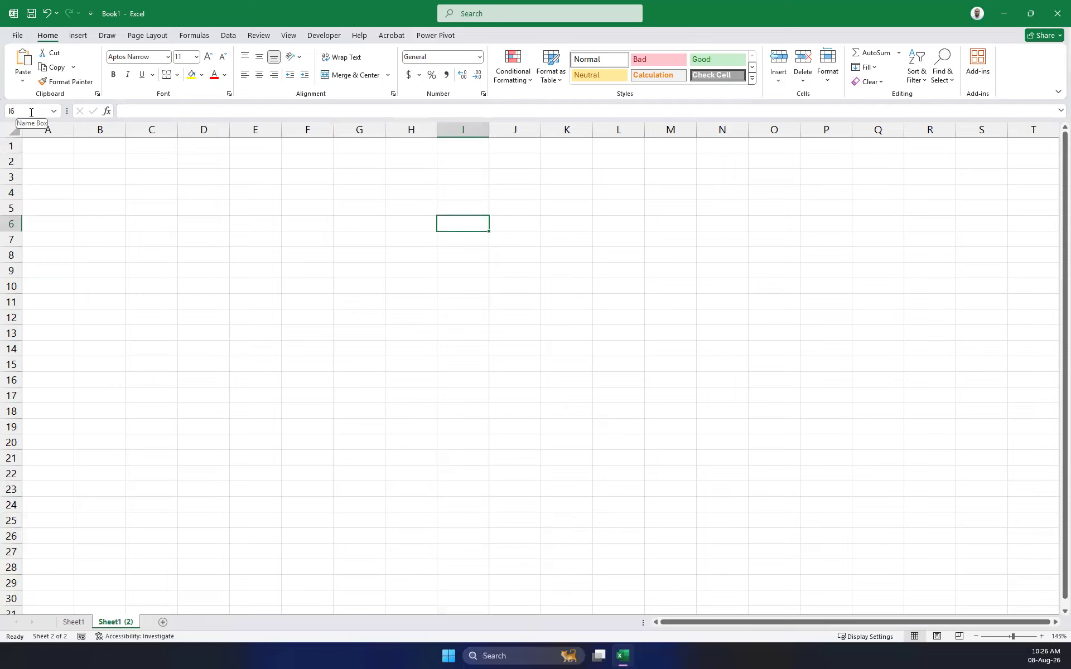
click(58, 111)
click(58, 111)
drag(203, 175, 313, 244)
click(242, 280)
click(201, 208)
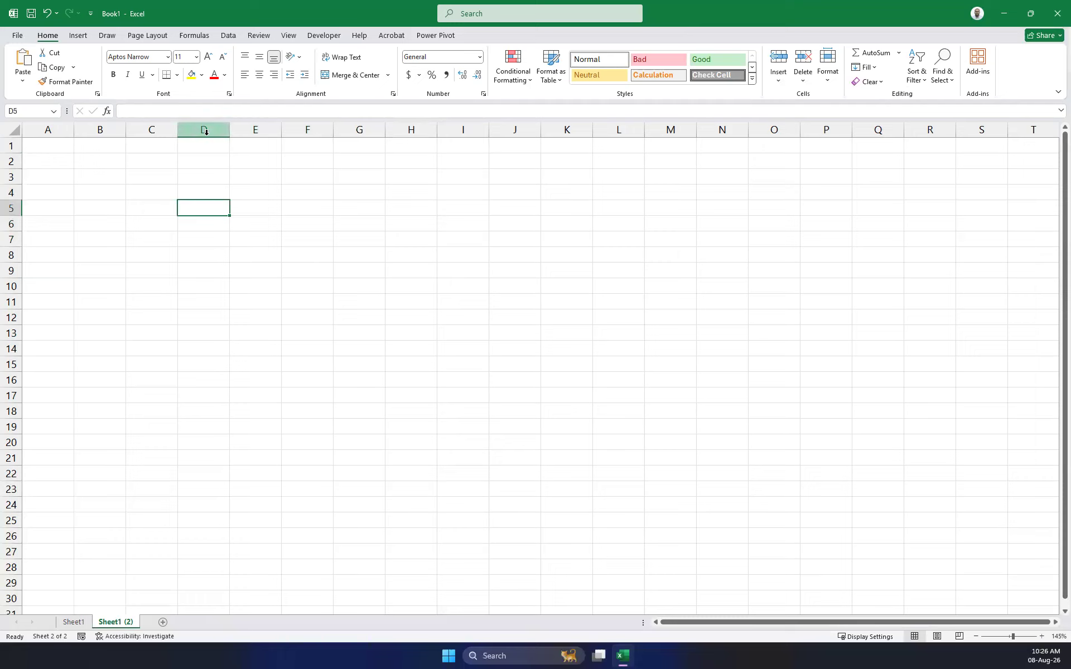
click(308, 197)
drag(192, 179, 208, 188)
drag(309, 185, 349, 174)
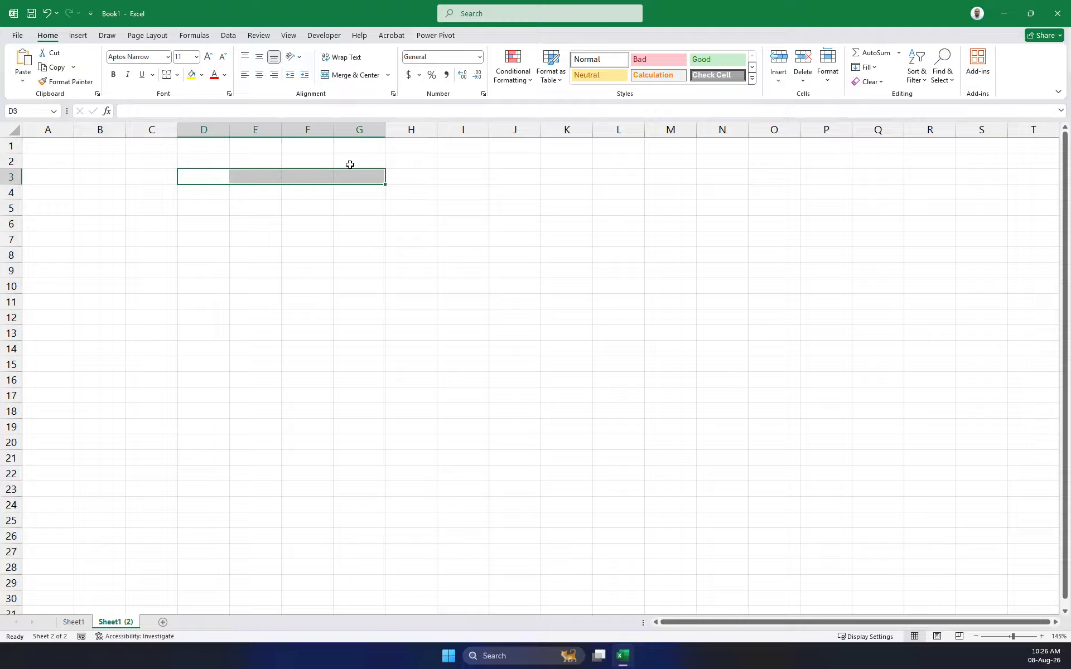
click(313, 204)
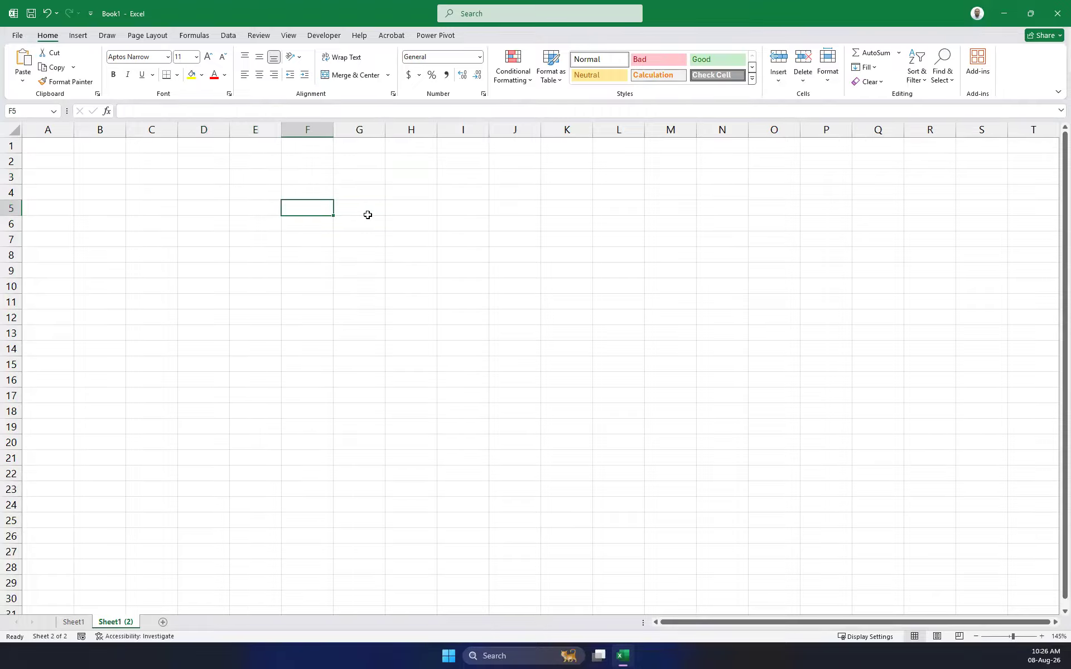
drag(367, 215, 175, 204)
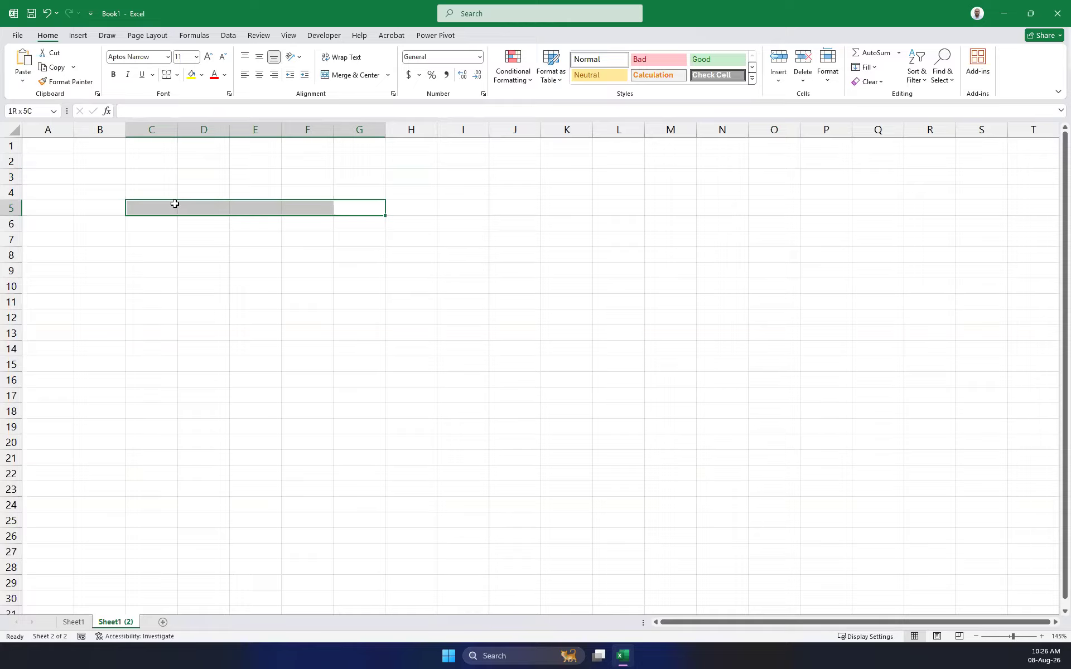
click(146, 210)
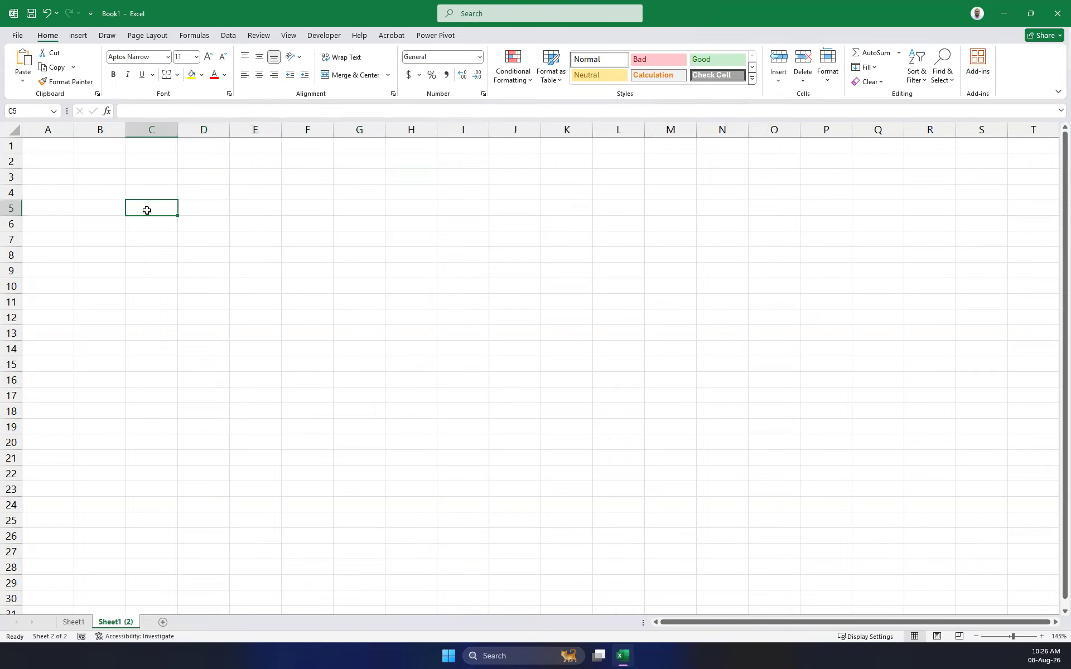
drag(153, 208, 200, 212)
drag(152, 273, 809, 294)
click(498, 228)
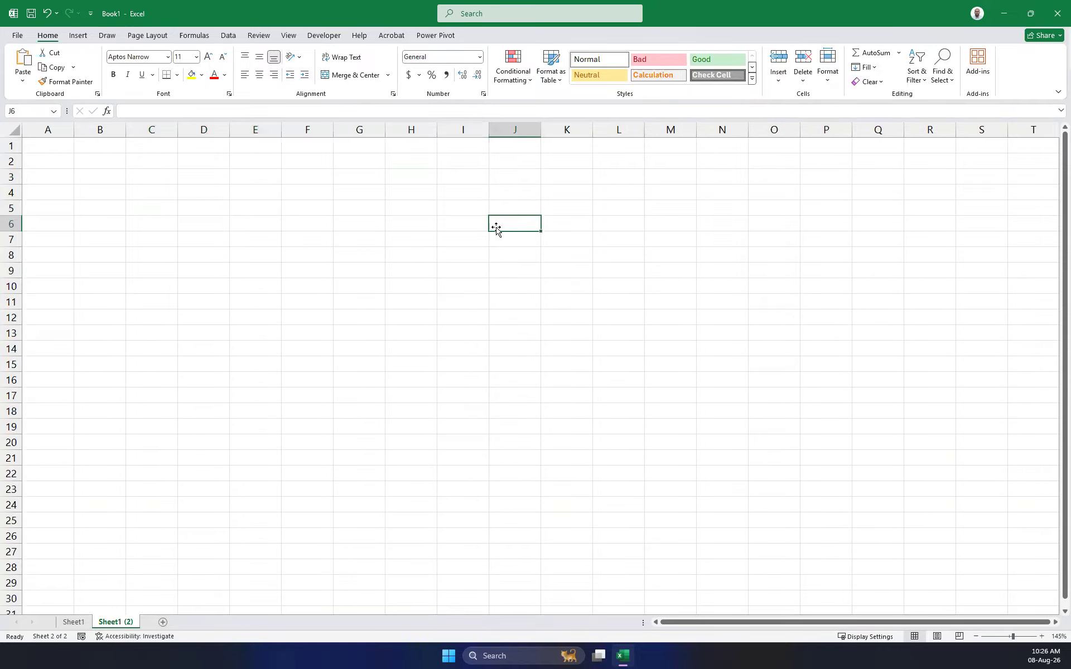
drag(222, 178, 524, 256)
click(90, 146)
drag(138, 166, 159, 148)
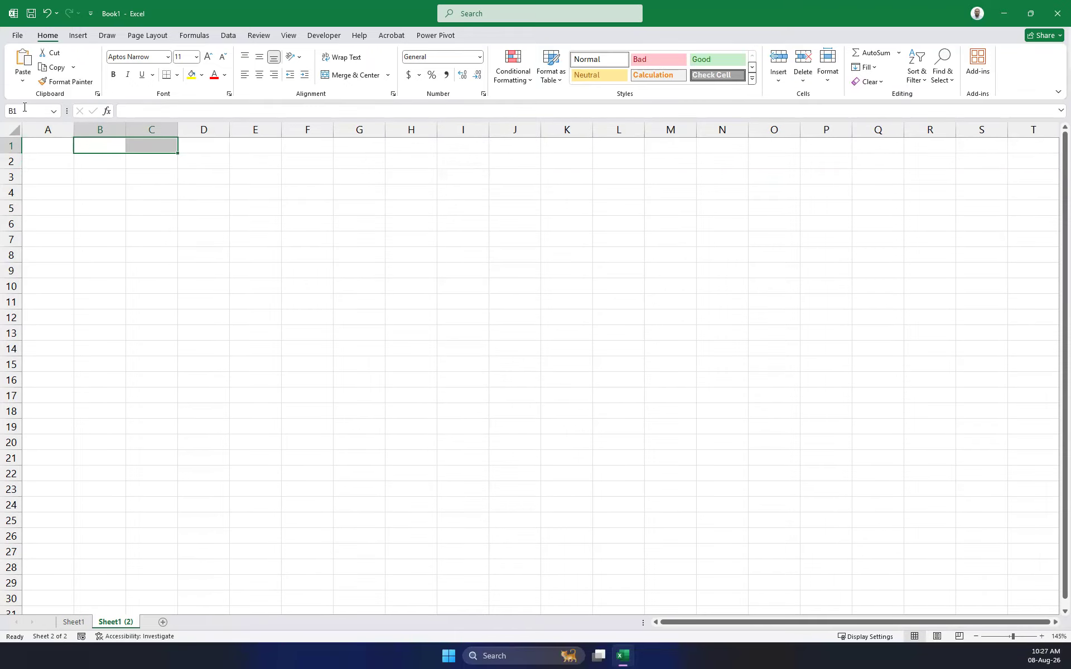
drag(193, 177, 305, 249)
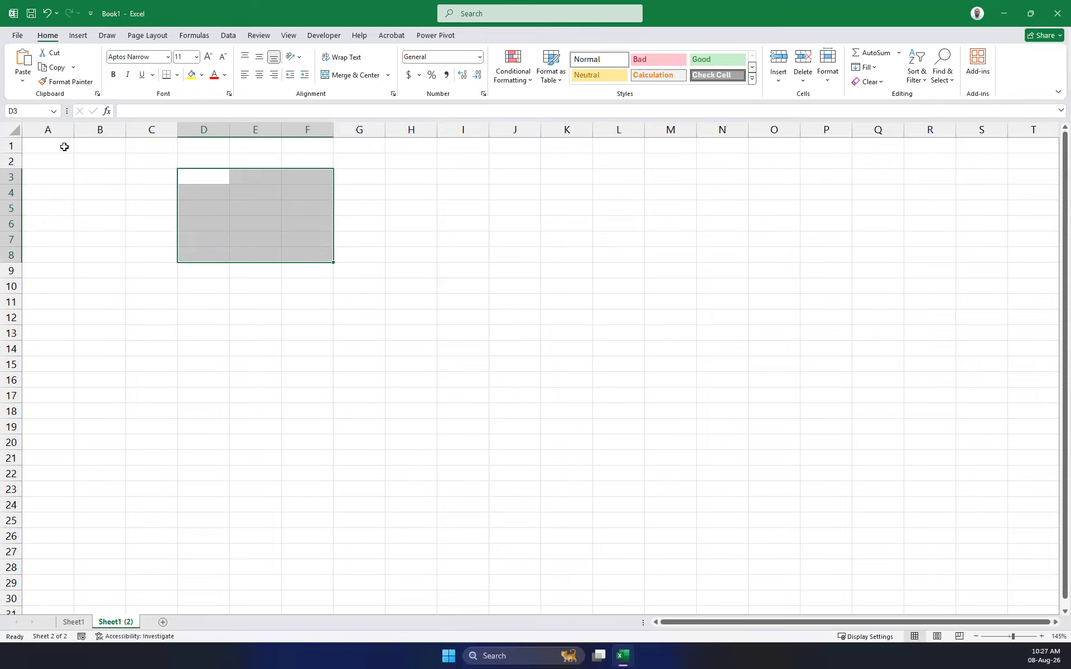
click(309, 205)
drag(181, 165, 294, 285)
click(215, 306)
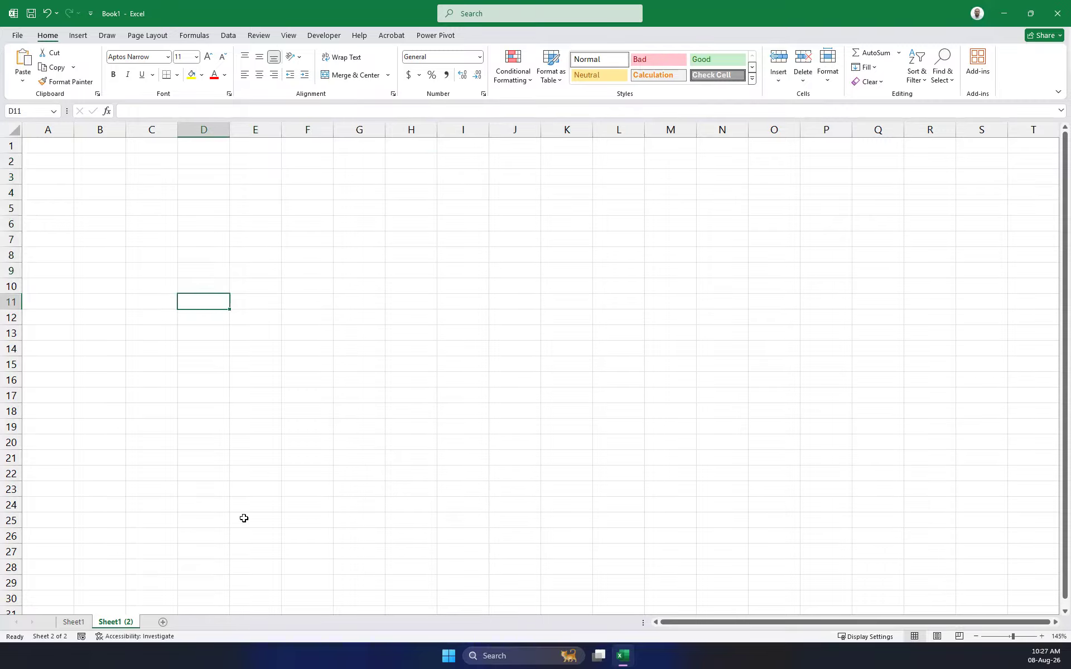
click(223, 367)
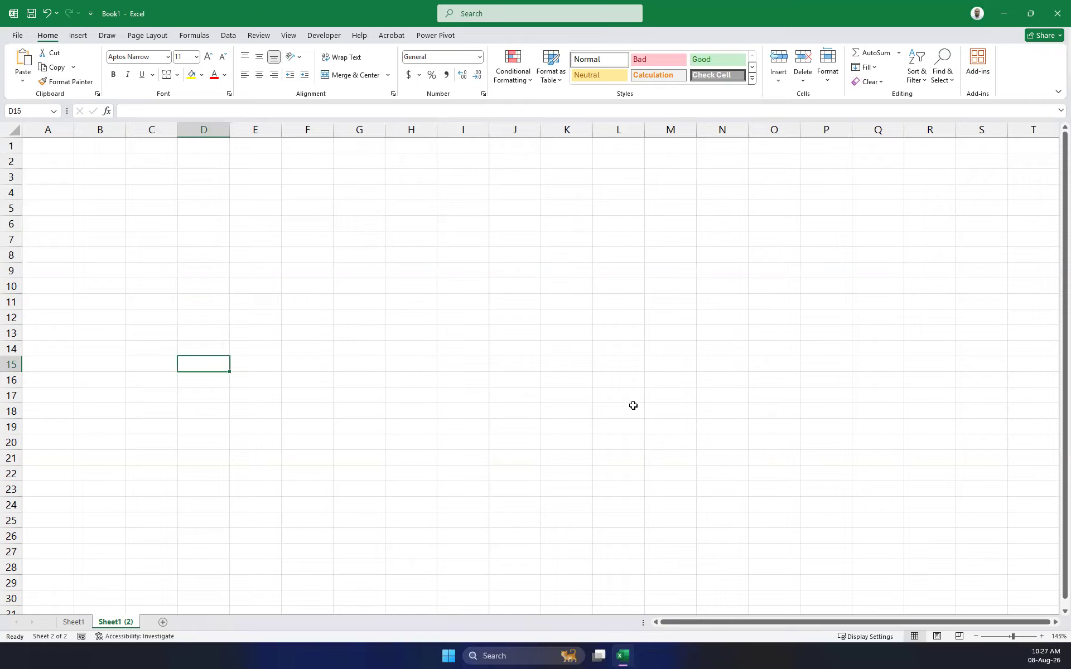
click(60, 152)
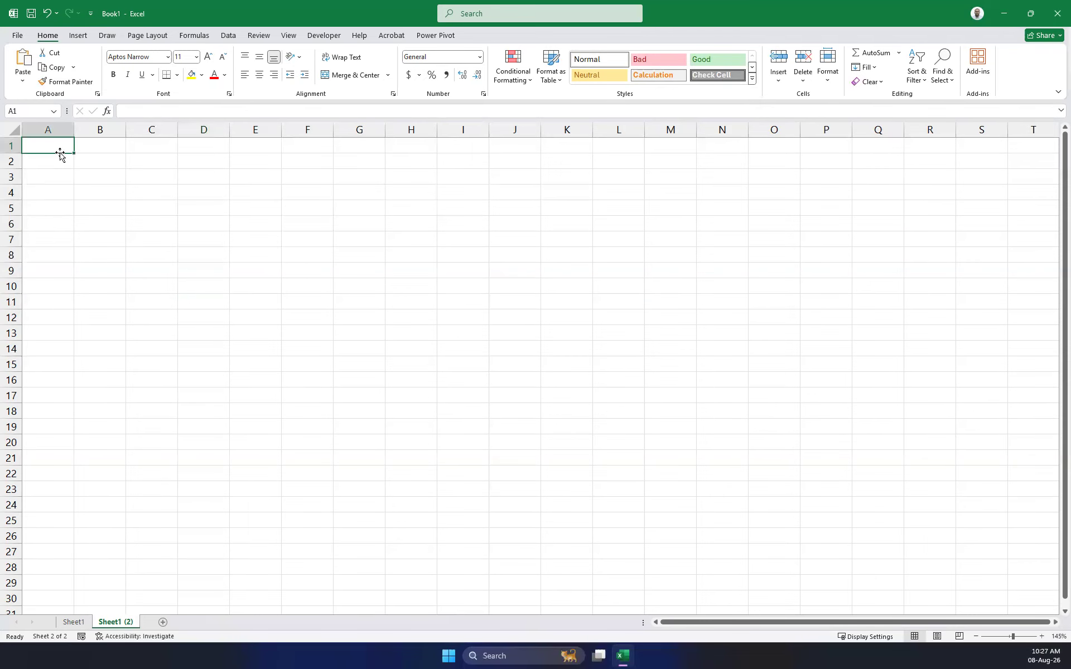
double_click(60, 153)
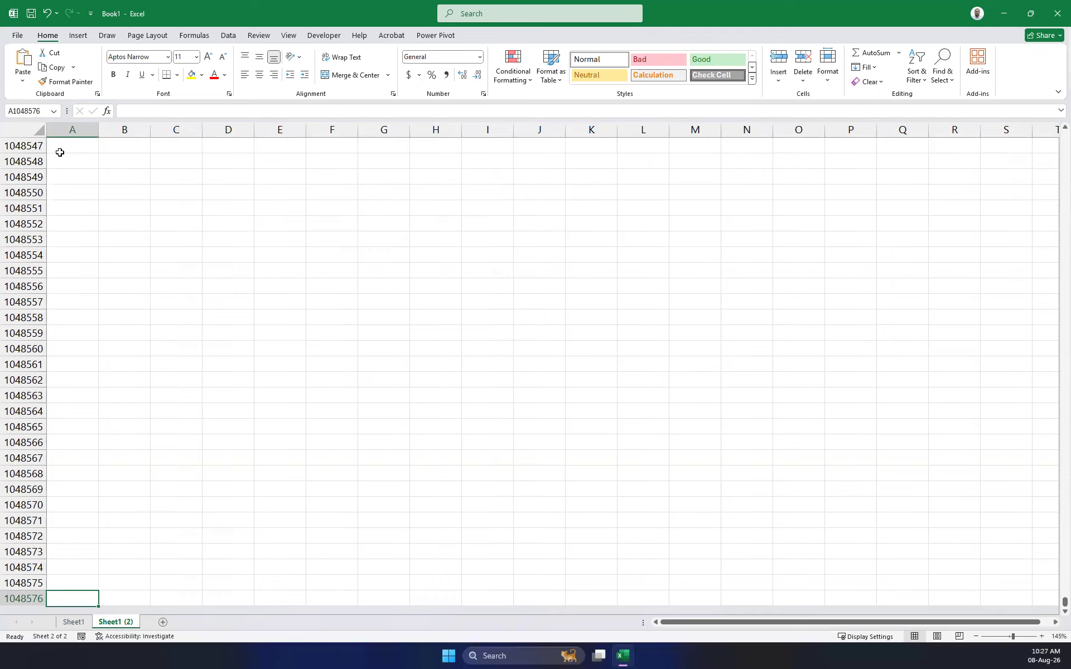
key(ctrl+Home)
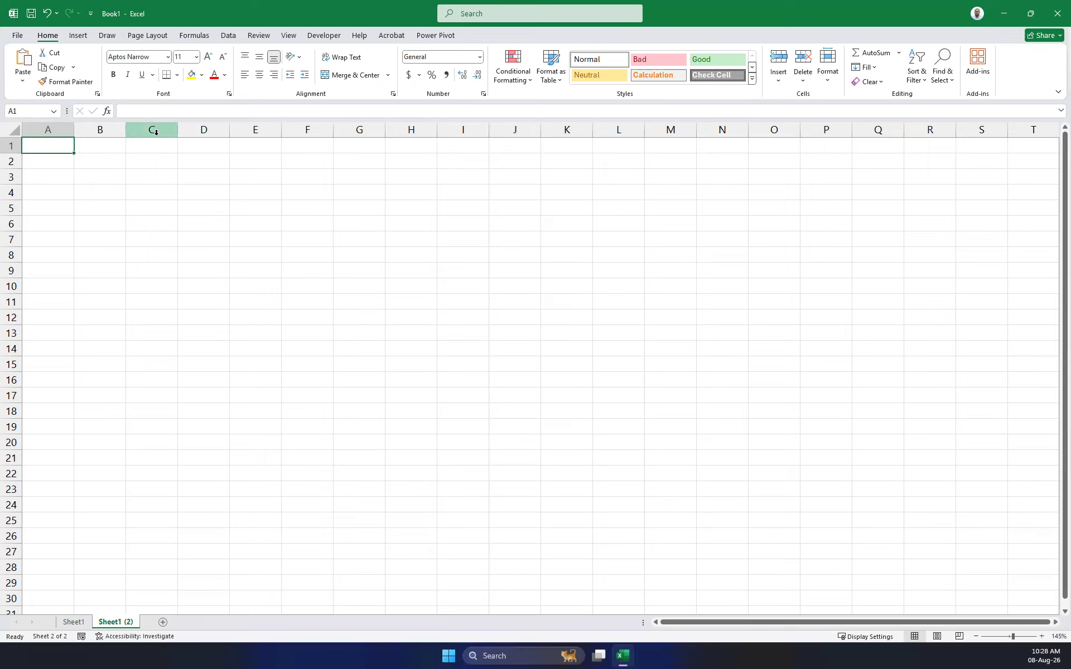
click(48, 129)
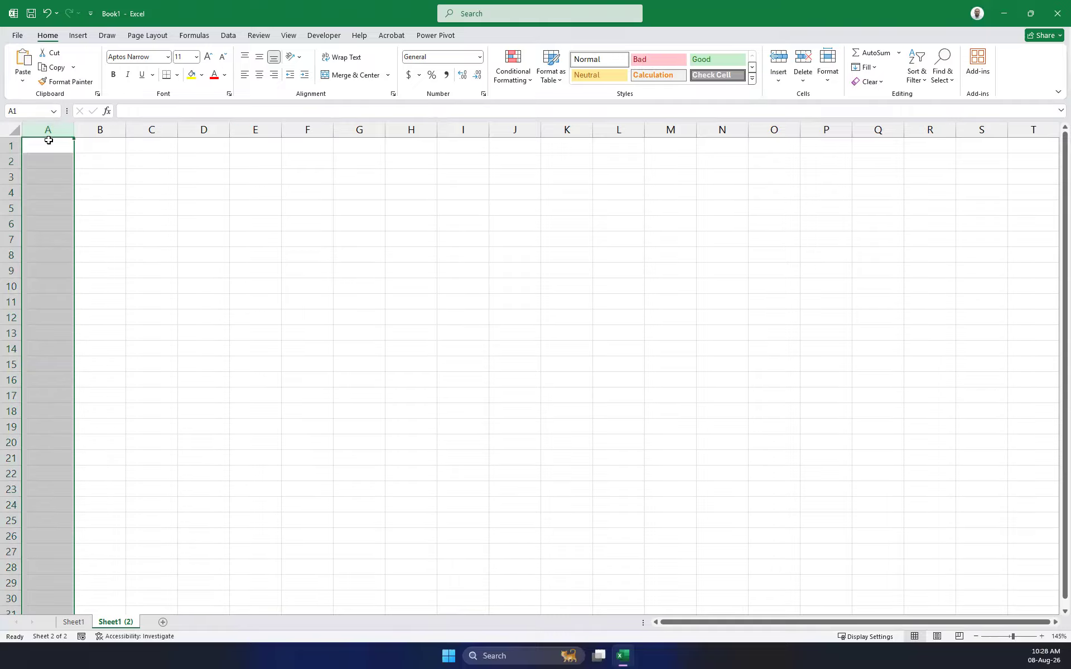
key(ctrl+Right)
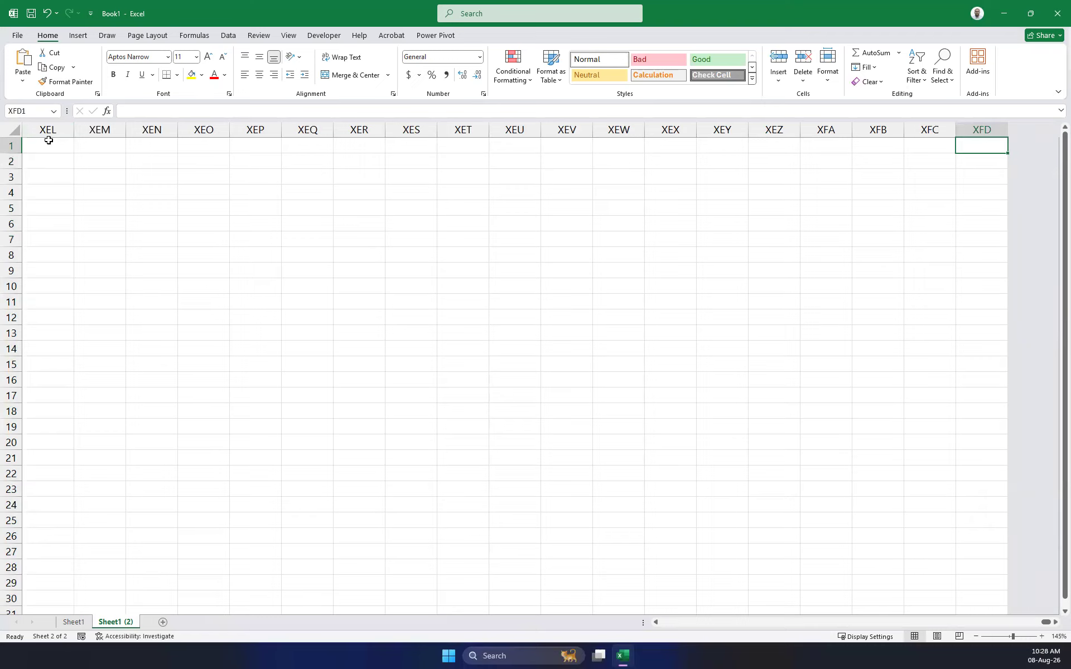
key(ctrl+Left)
key(ctrl+Right)
key(ctrl+Down)
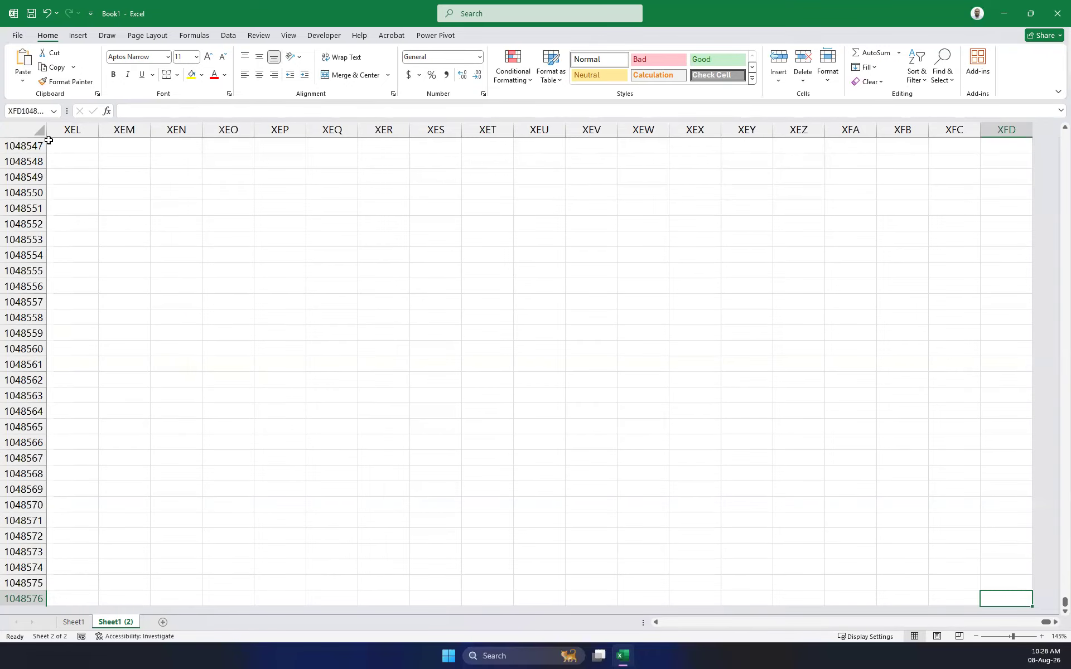
key(ctrl+Home)
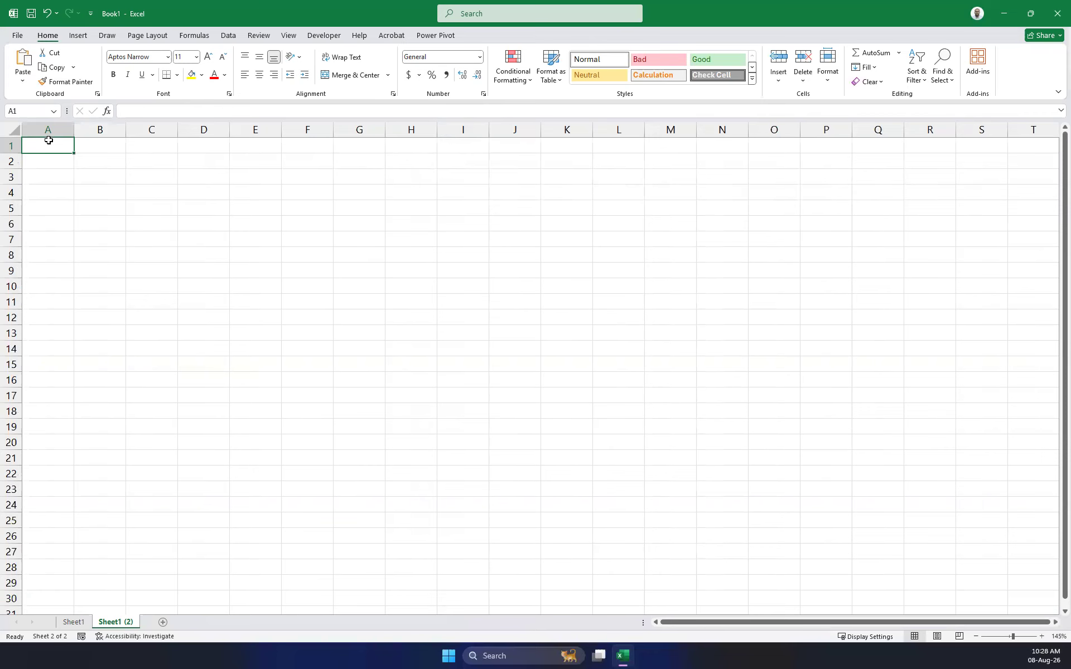
Move cell C8 to H18, then return to cell A1.
click(167, 253)
drag(172, 249, 405, 413)
click(161, 224)
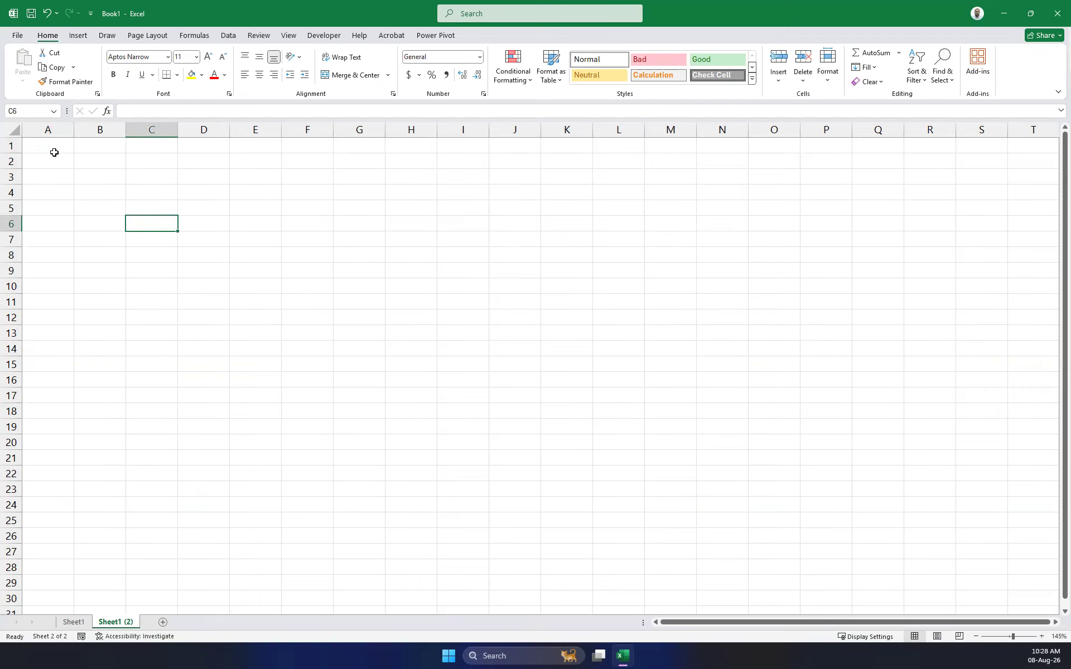
click(53, 150)
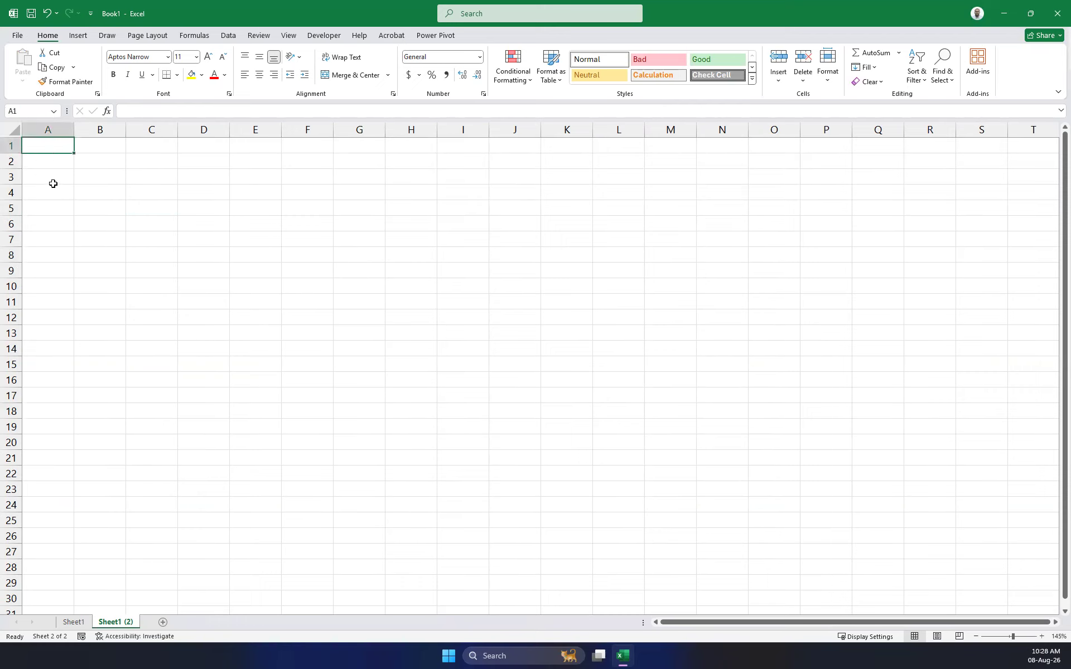
Type Name in A1 and insert a blank column before column A with Ctrl+Shift+=.
text(Name)
key(Return)
click(48, 129)
key(ctrl+shift+plus)
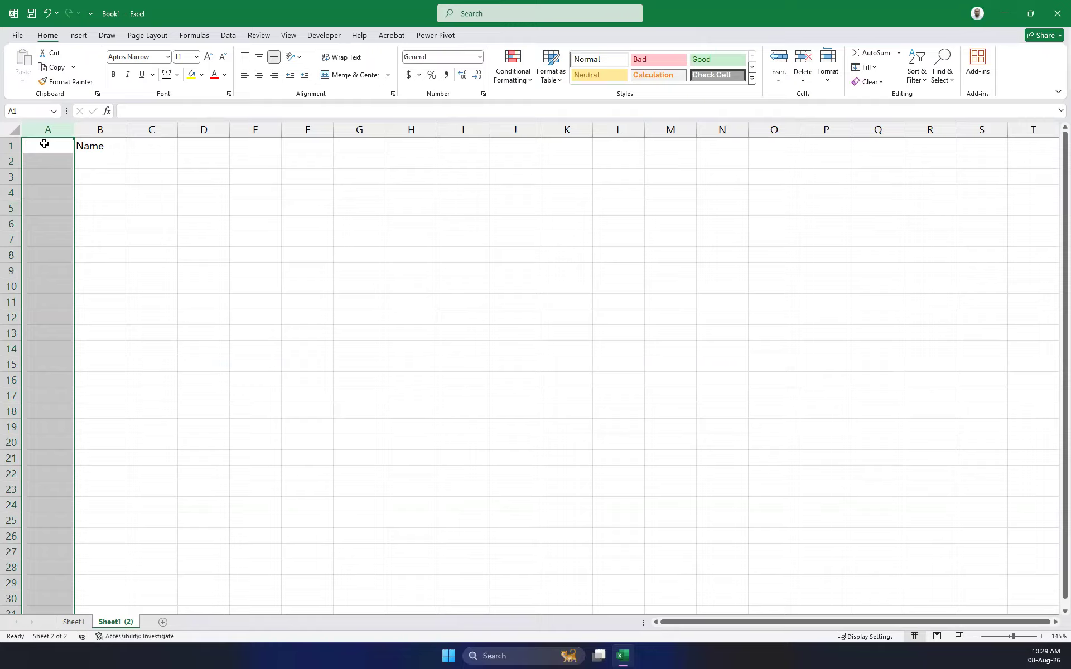
Insert a blank row above row 1, then delete the Name entry in A2:C3.
click(9, 146)
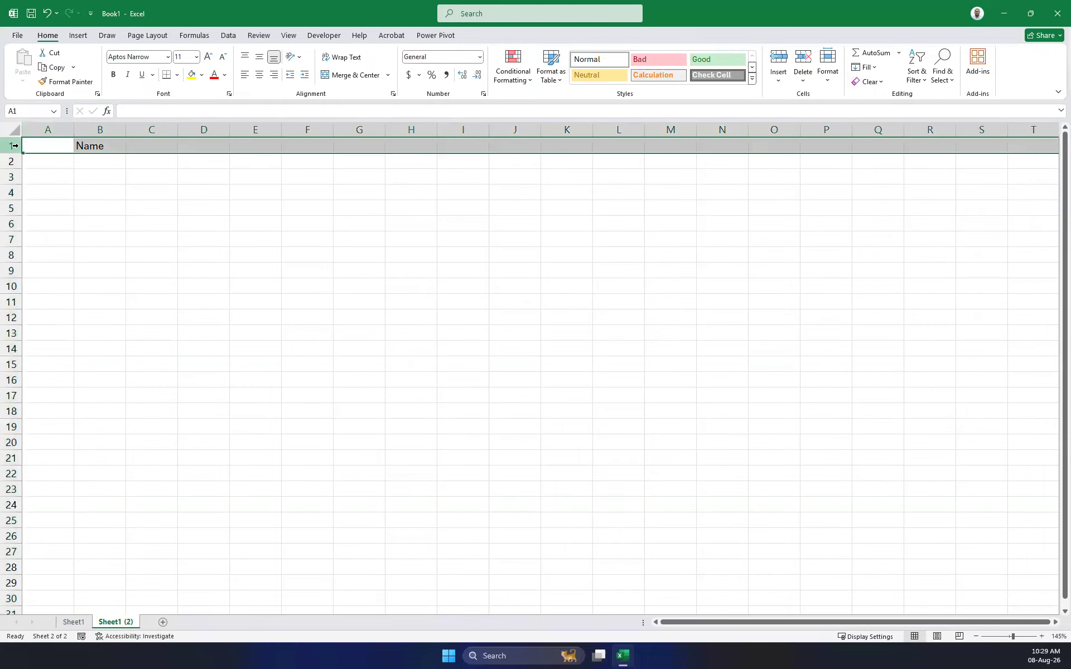
right_click(15, 146)
click(49, 256)
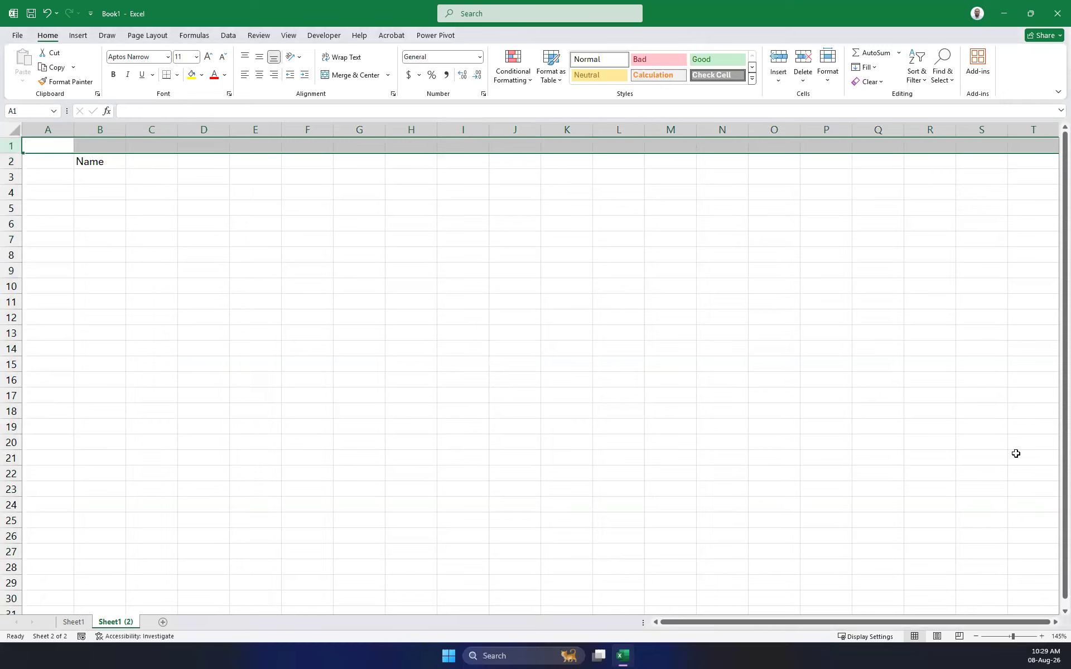
drag(48, 161, 131, 170)
key(Delete)
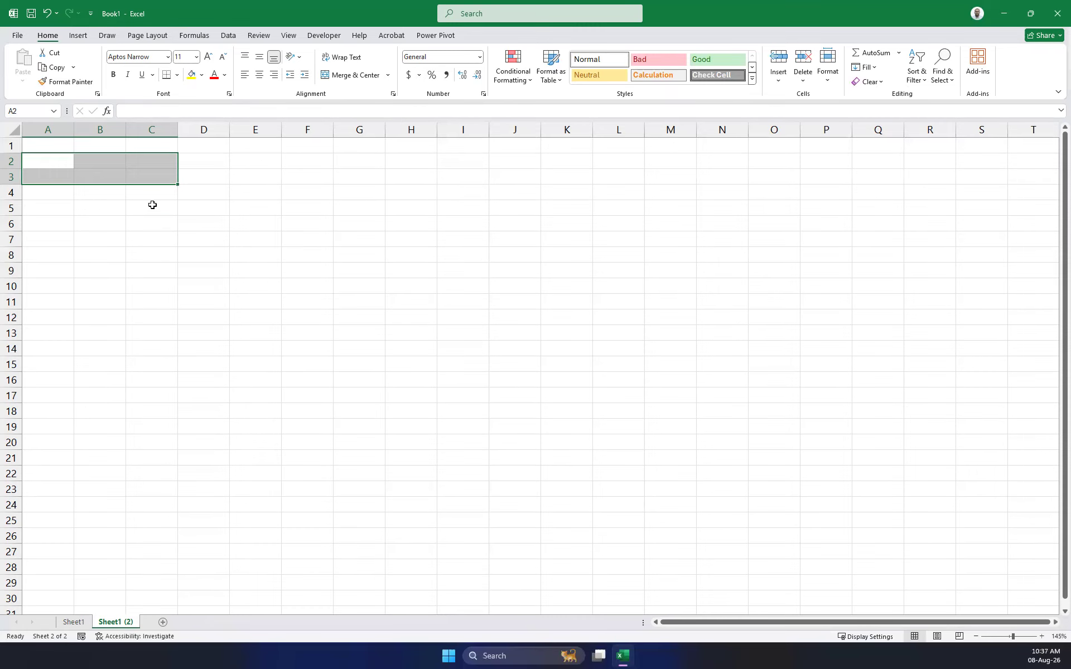
Enter apple, 123, 12.5 and 12km down cells C4:C7.
click(170, 222)
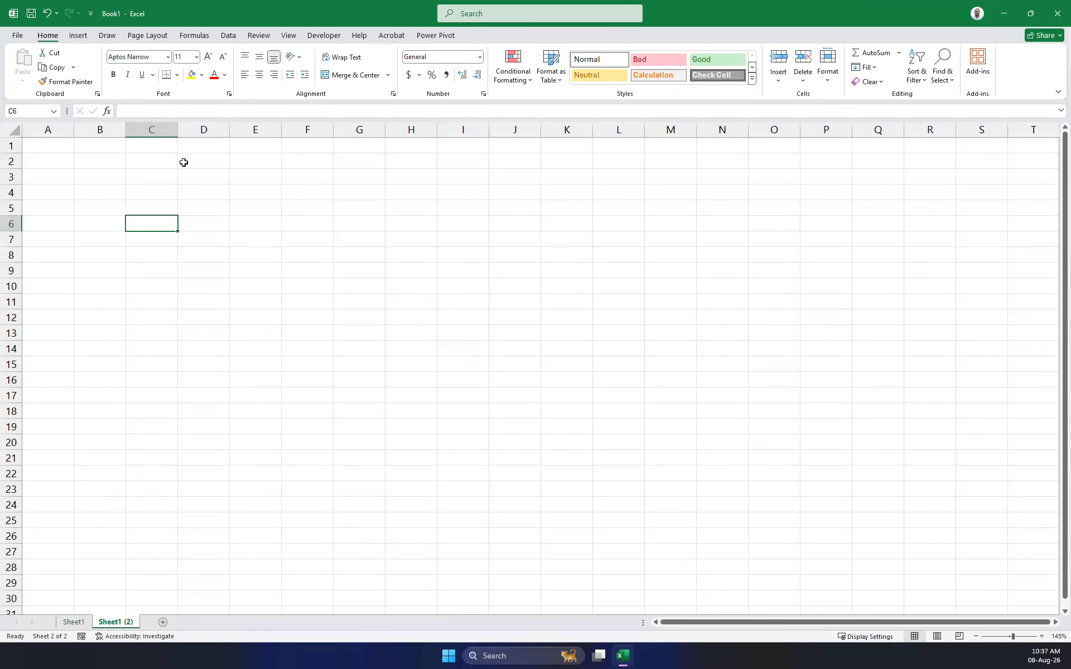
click(157, 195)
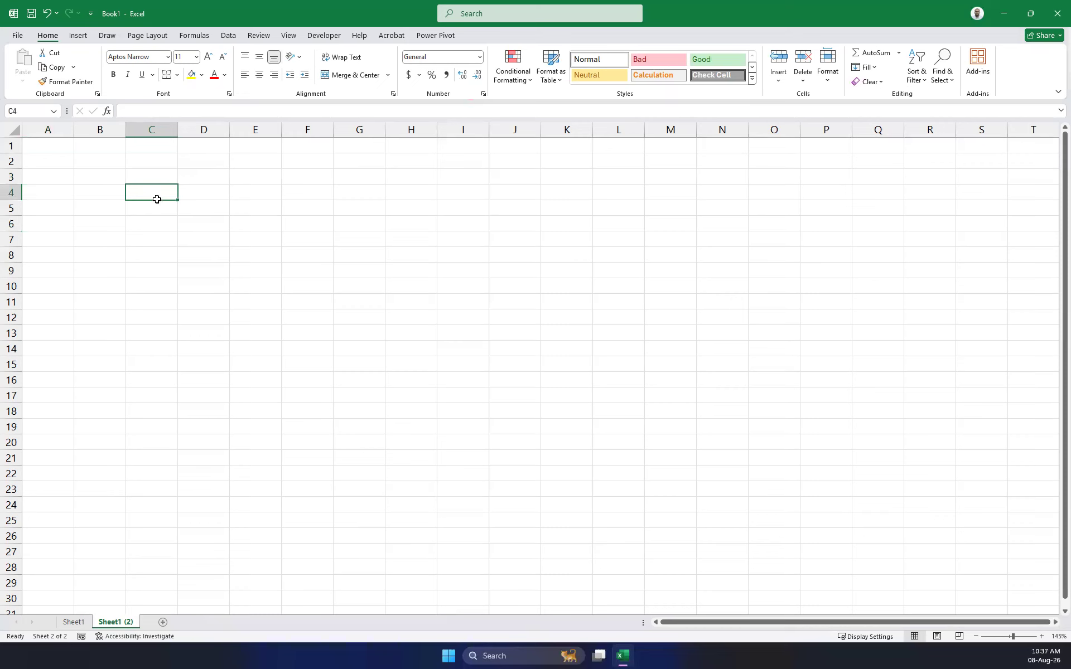
text(asasasasasas)
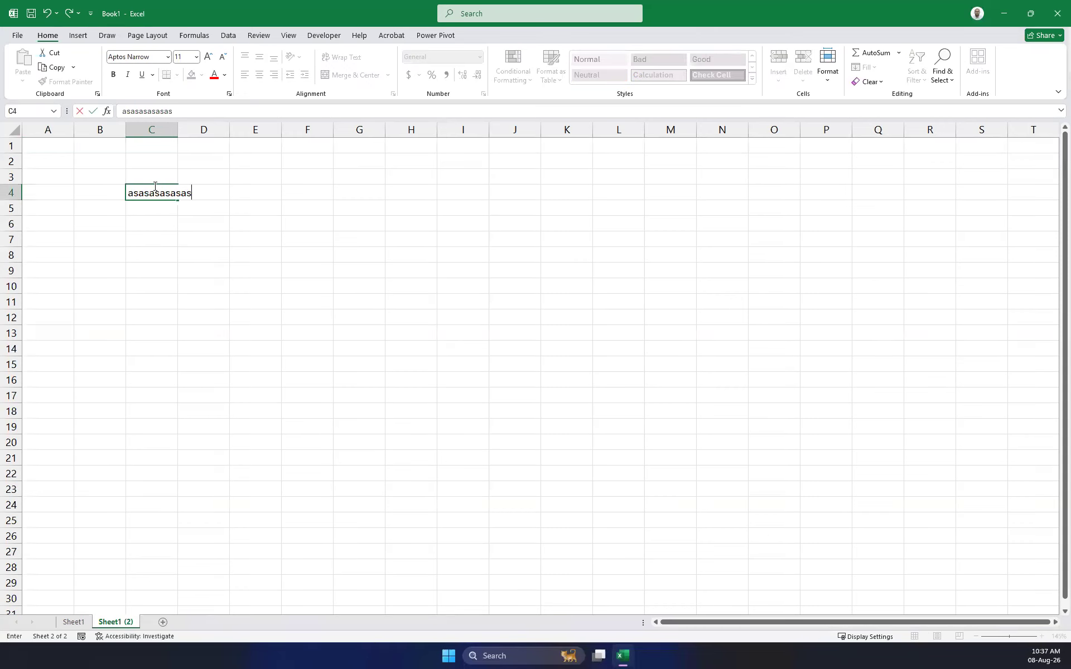
double_click(155, 186)
key(BackSpace)
text(apple)
key(Return)
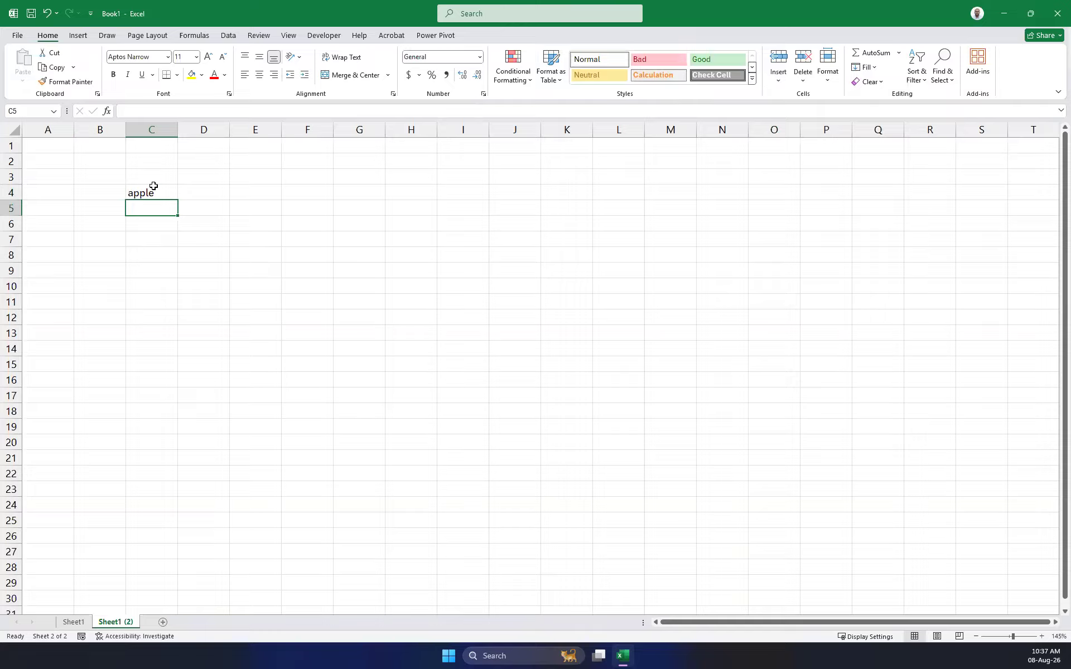
text(123)
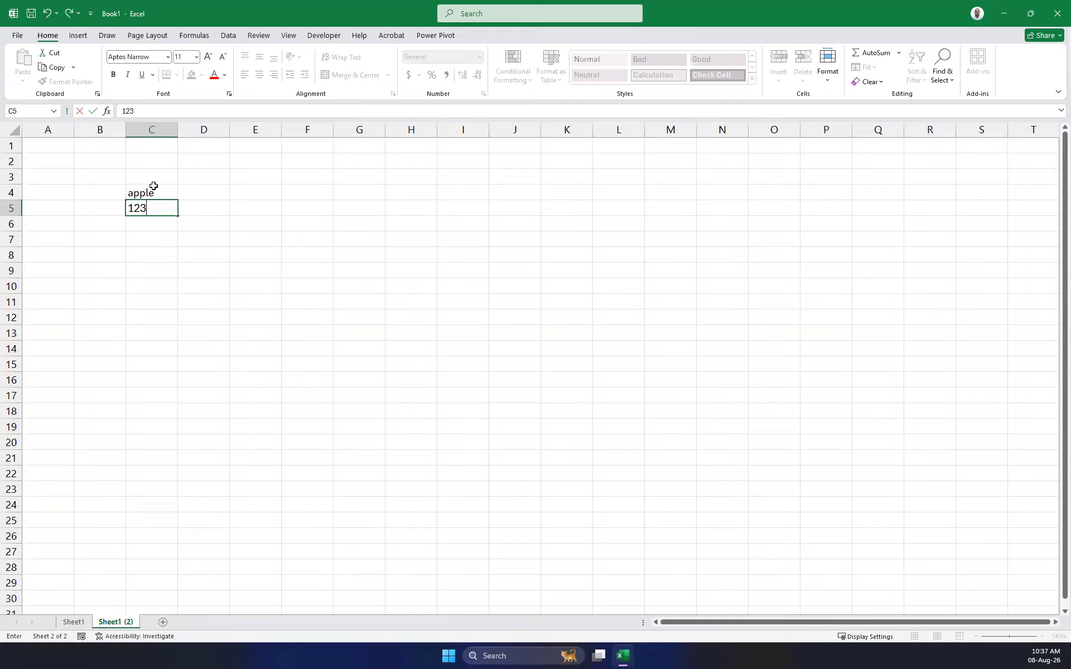
key(Return)
text(12.5)
key(Return)
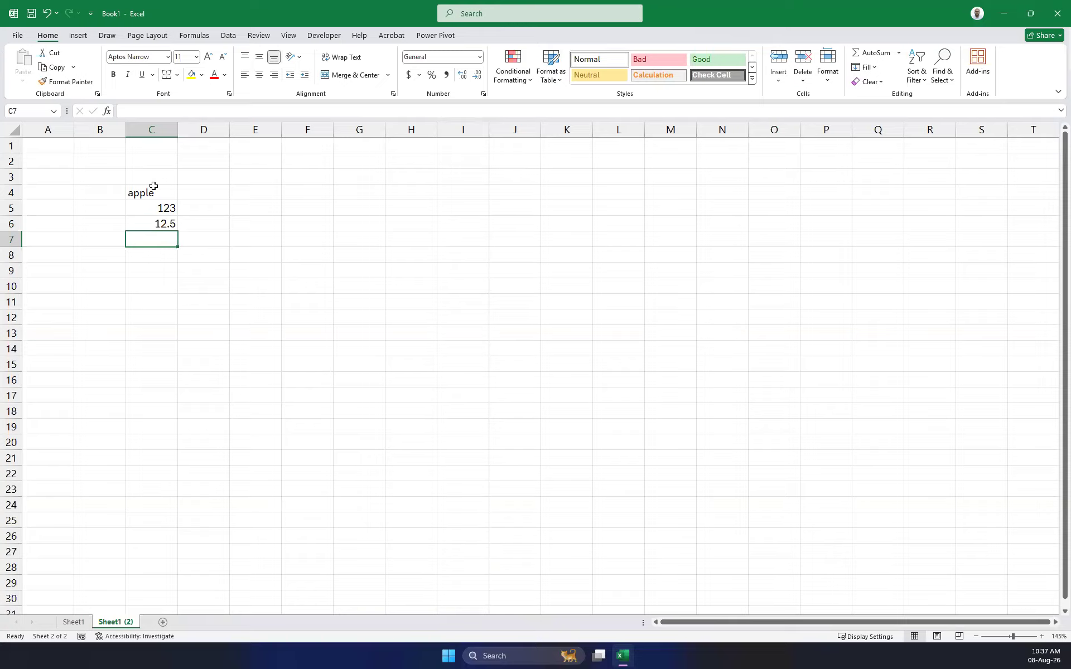
text(12km)
key(Return)
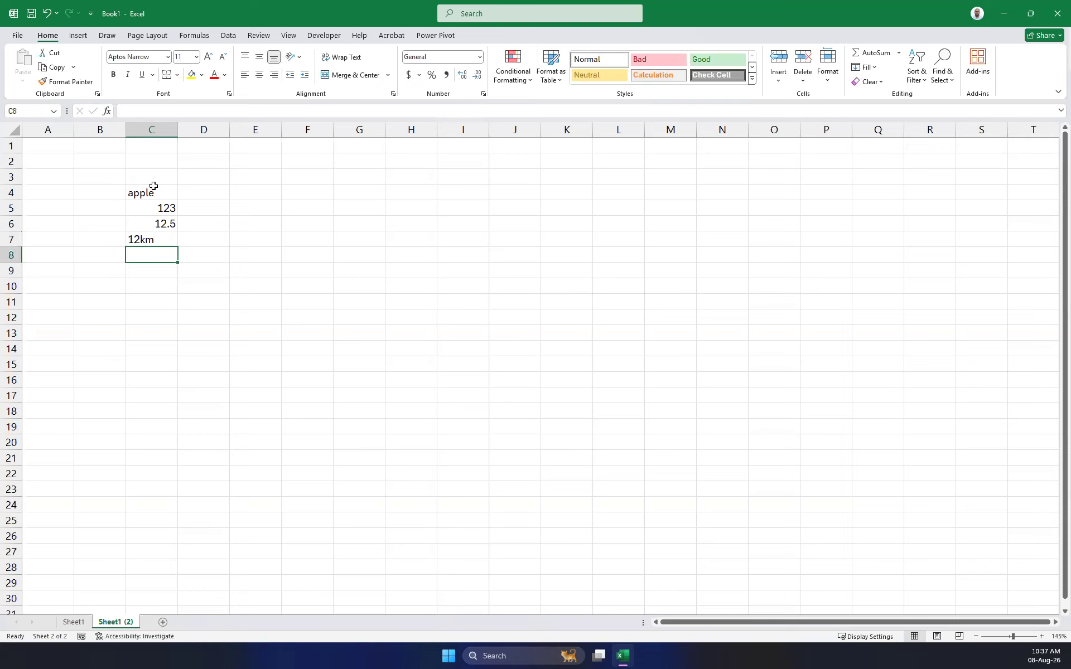
Insert the current time in C8 and today's date in C9 with keyboard shortcuts.
key(ctrl+shift+semicolon)
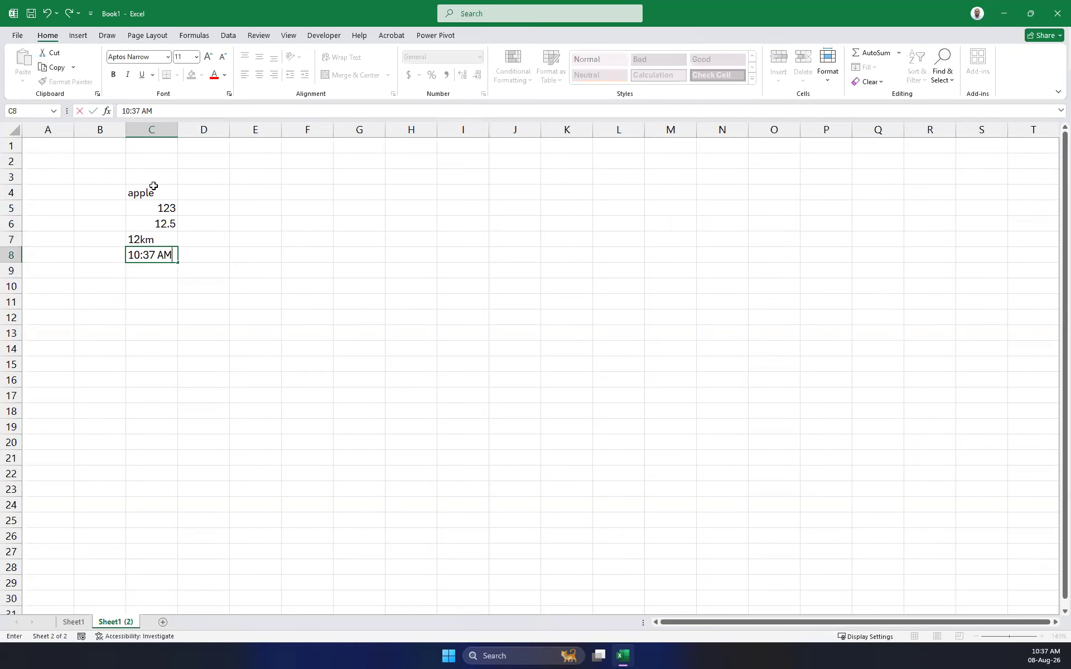
key(Return)
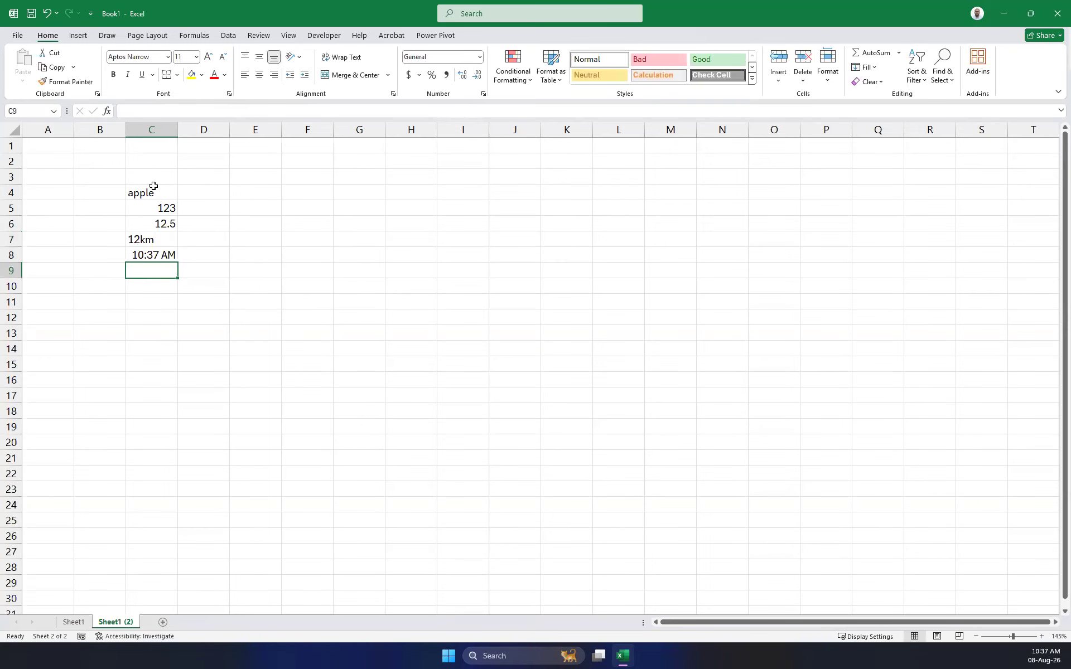
key(ctrl+shift+semicolon)
key(BackSpace)
key(BackSpace)
key(BackSpace)
key(BackSpace)
key(BackSpace)
key(BackSpace)
key(BackSpace)
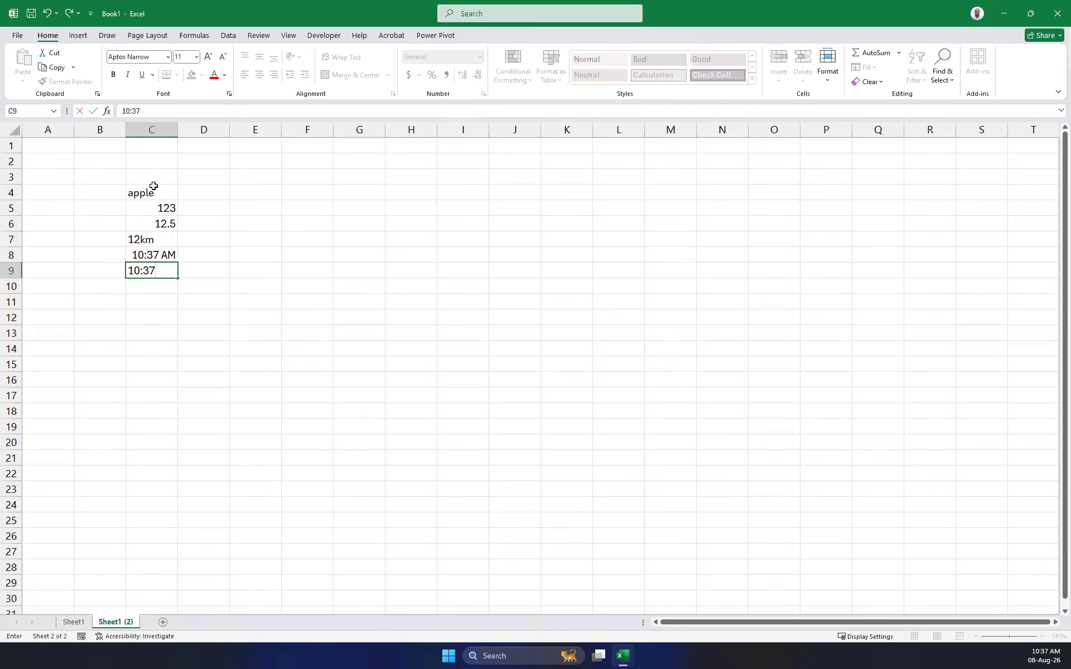
key(ctrl+shift+semicolon)
key(ctrl+shift+semicolon)
key(BackSpace)
key(BackSpace)
key(BackSpace)
key(BackSpace)
key(BackSpace)
key(BackSpace)
key(BackSpace)
key(BackSpace)
key(BackSpace)
key(BackSpace)
key(BackSpace)
key(BackSpace)
key(BackSpace)
key(BackSpace)
key(BackSpace)
key(BackSpace)
key(ctrl+shift+apostrophe)
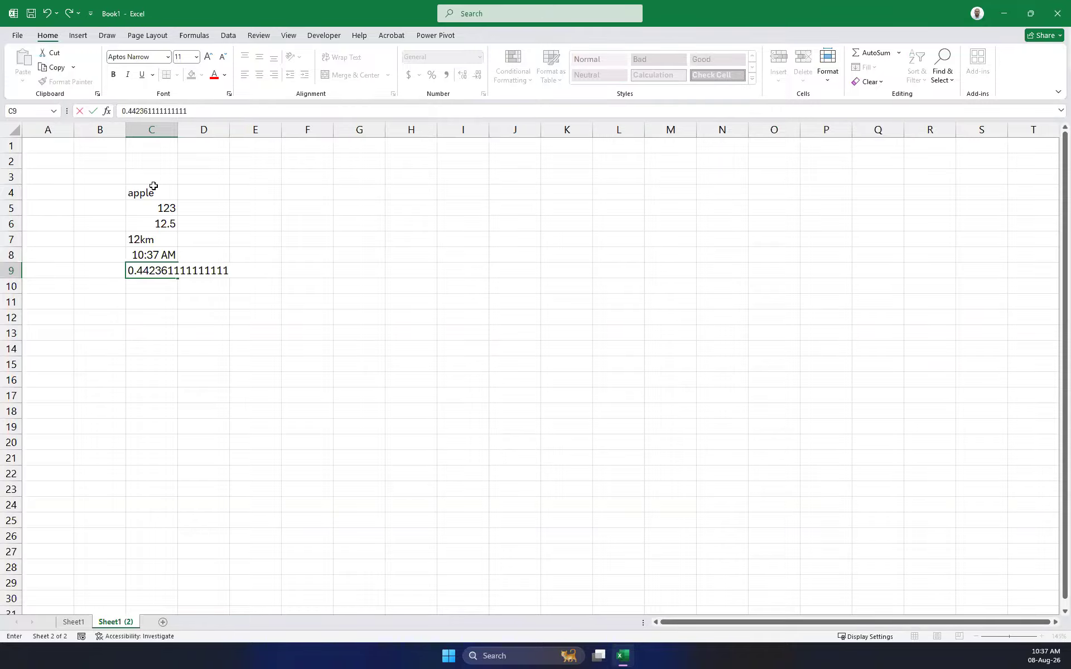
key(BackSpace)
key(BackSpace)
key(BackSpace)
key(BackSpace)
key(BackSpace)
key(BackSpace)
key(BackSpace)
key(BackSpace)
key(BackSpace)
key(BackSpace)
key(BackSpace)
key(BackSpace)
key(BackSpace)
key(BackSpace)
key(BackSpace)
key(BackSpace)
key(BackSpace)
key(ctrl+semicolon)
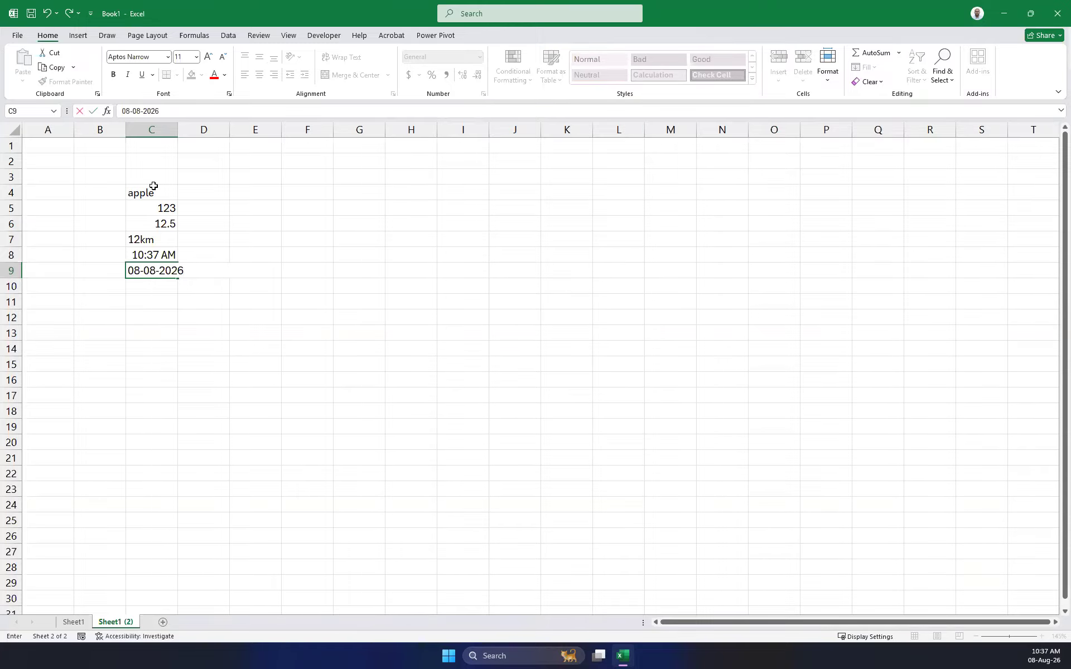
key(Return)
Enter Mar 3 and 15 Jan as dates in C10 and C11.
key(Up)
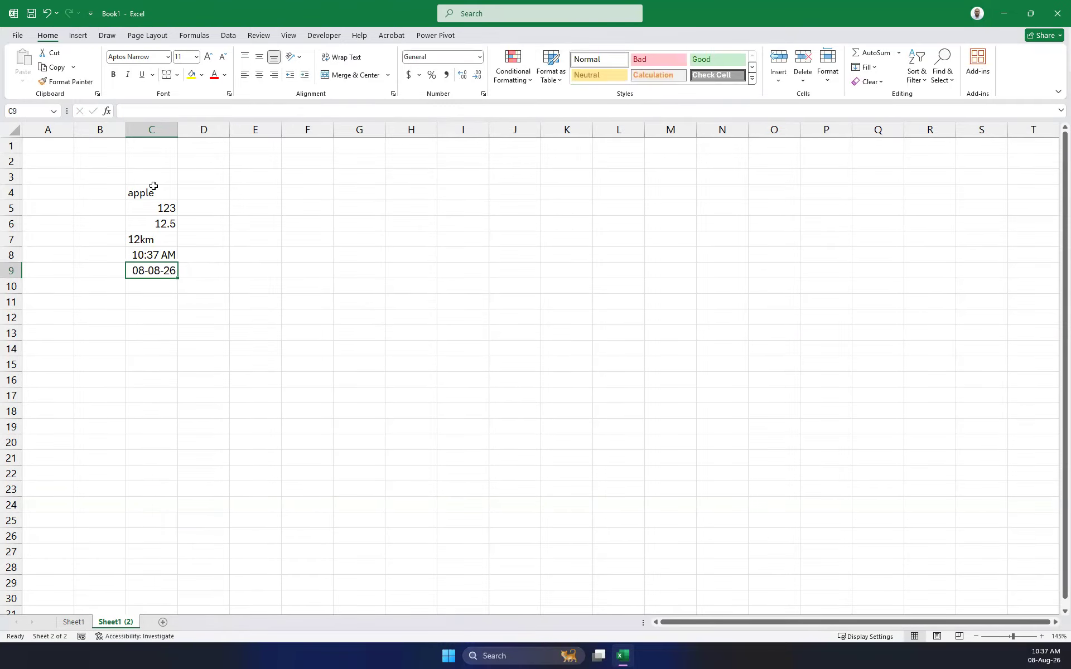
key(Down)
key(Up)
key(Down)
key(Up)
key(Up)
key(Down)
key(Down)
text(Mar 3)
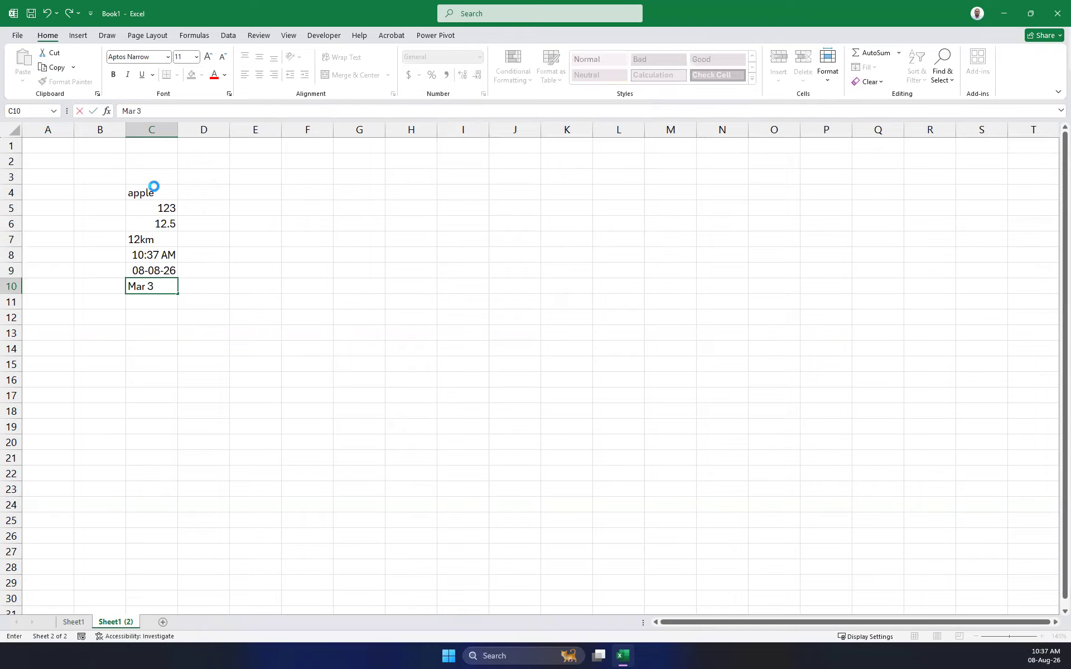
key(Return)
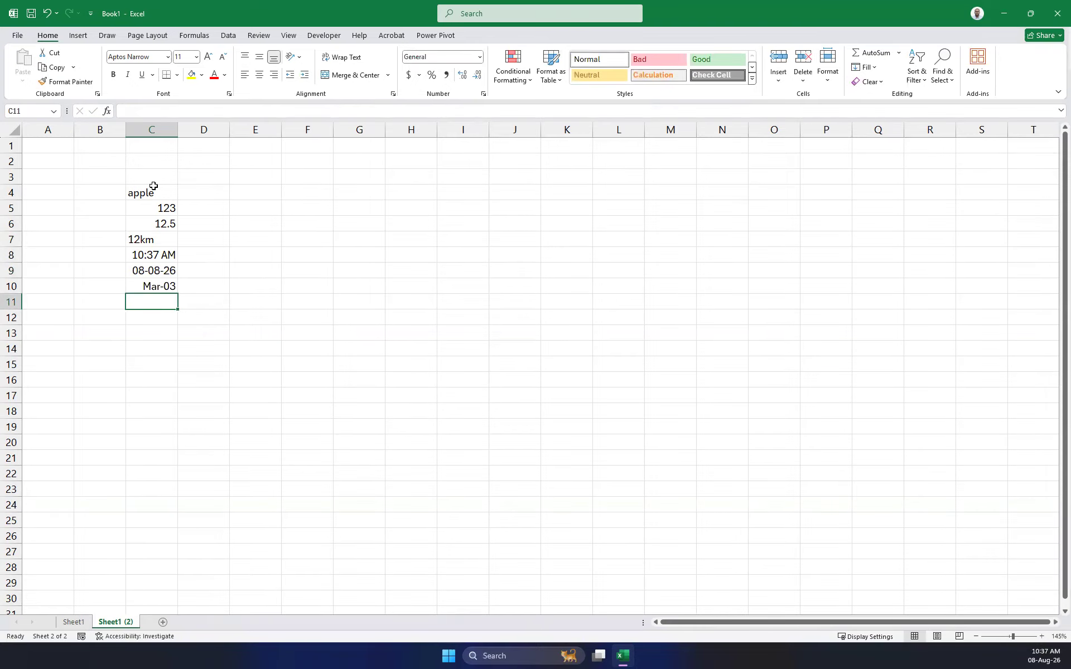
text(15 Jan)
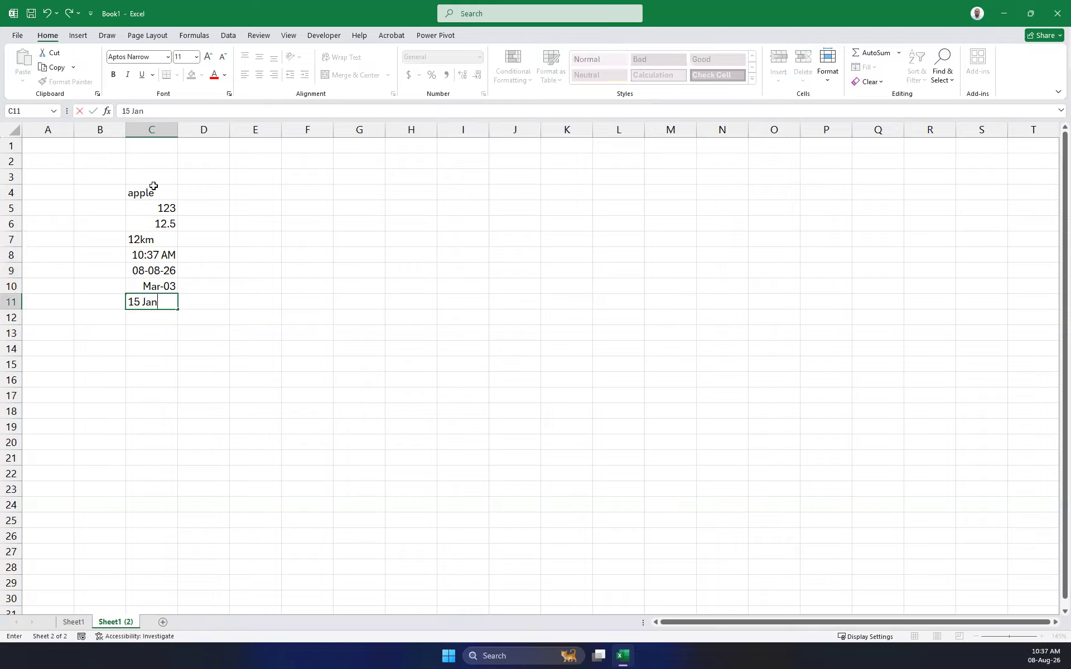
key(Return)
key(Up)
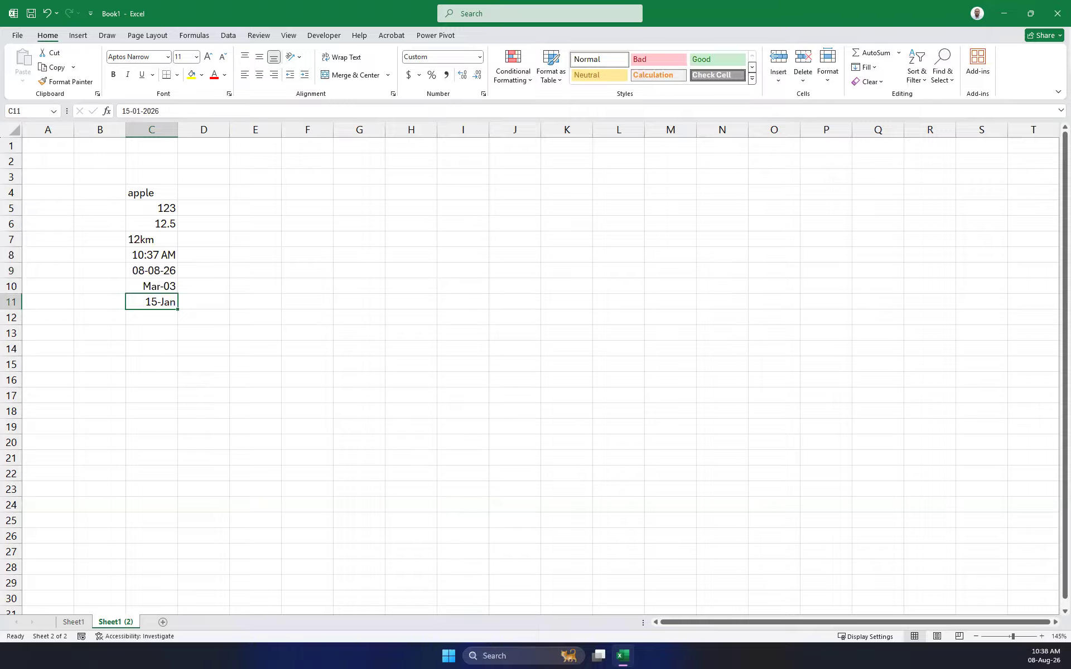
Enter 10 and 25 in A12:B12 and the formula =A12+B12 in C12.
click(181, 396)
click(133, 317)
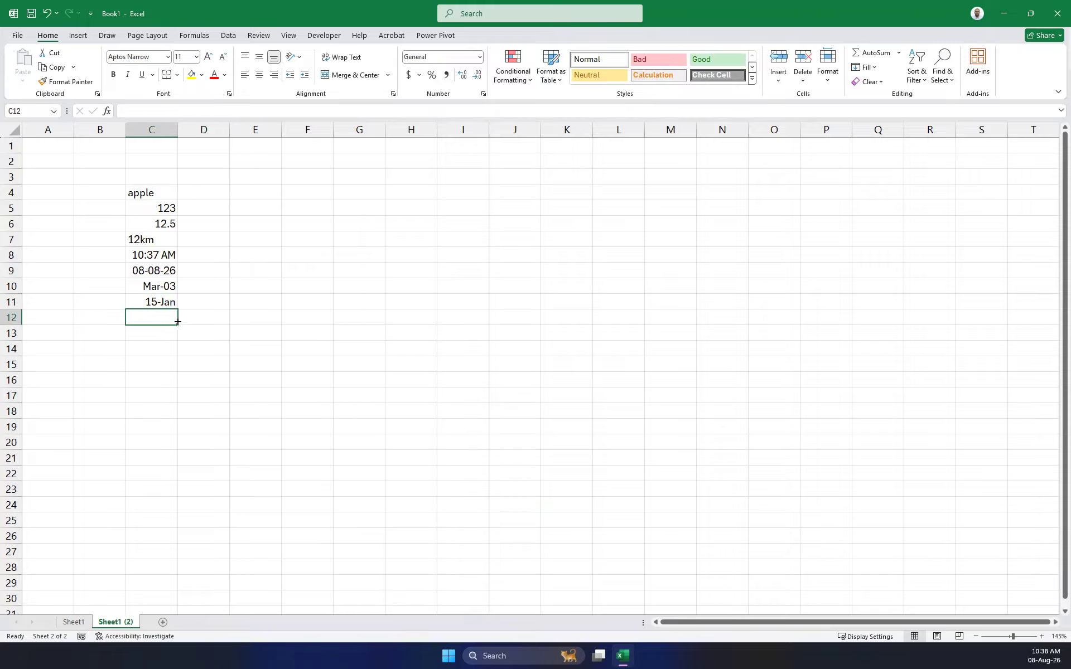
click(30, 319)
text(10)
key(Tab)
text(25)
key(Tab)
text(=)
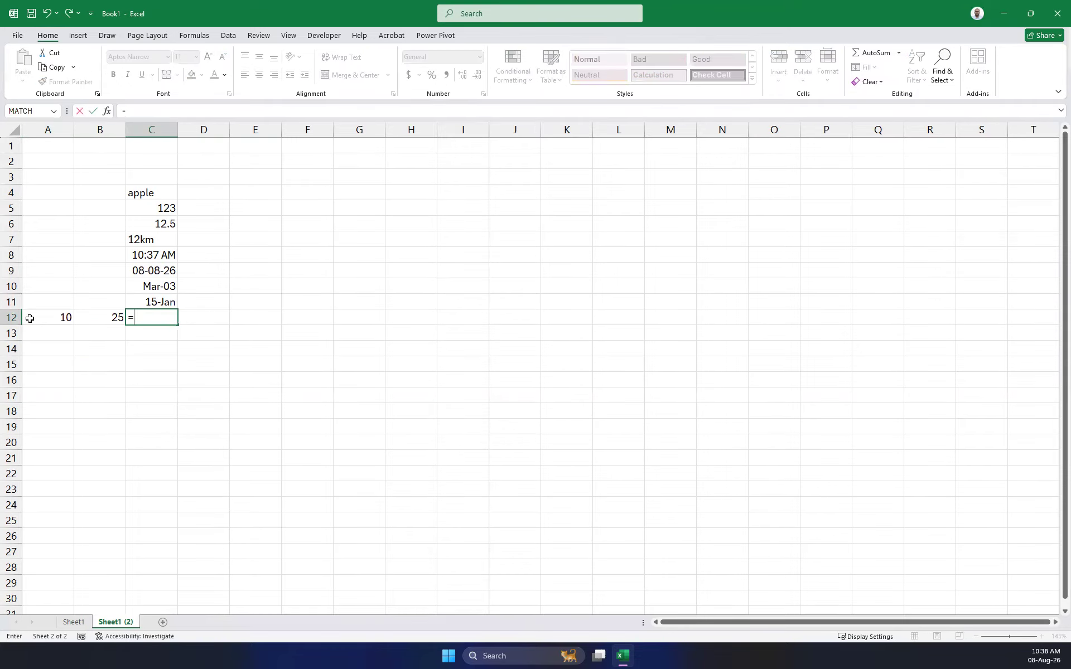
click(30, 318)
text(+)
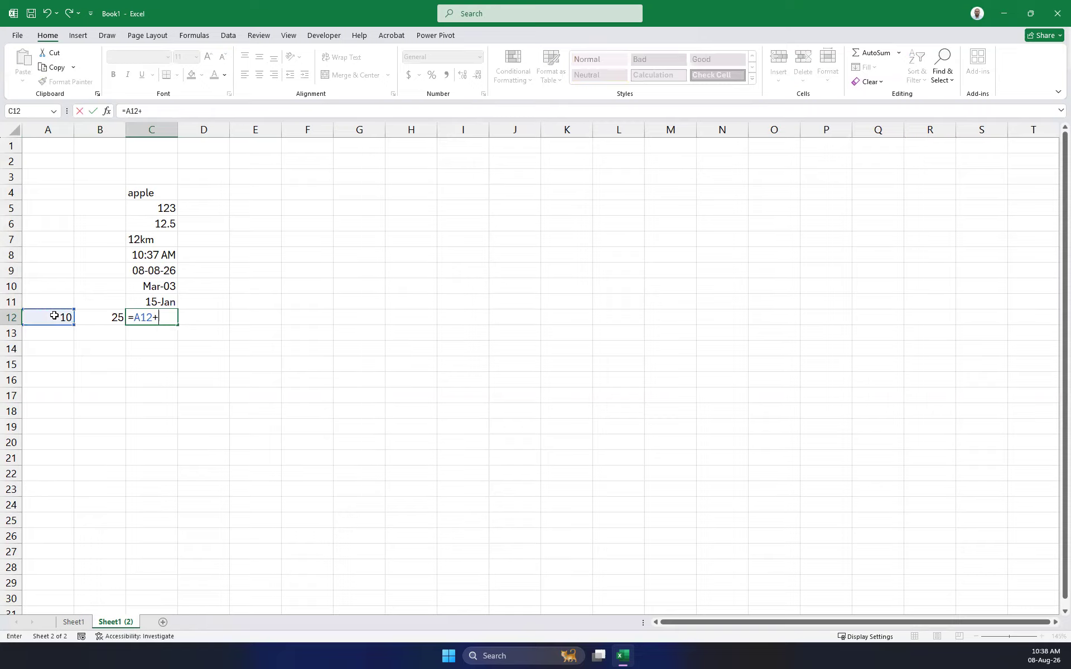
click(103, 318)
key(Return)
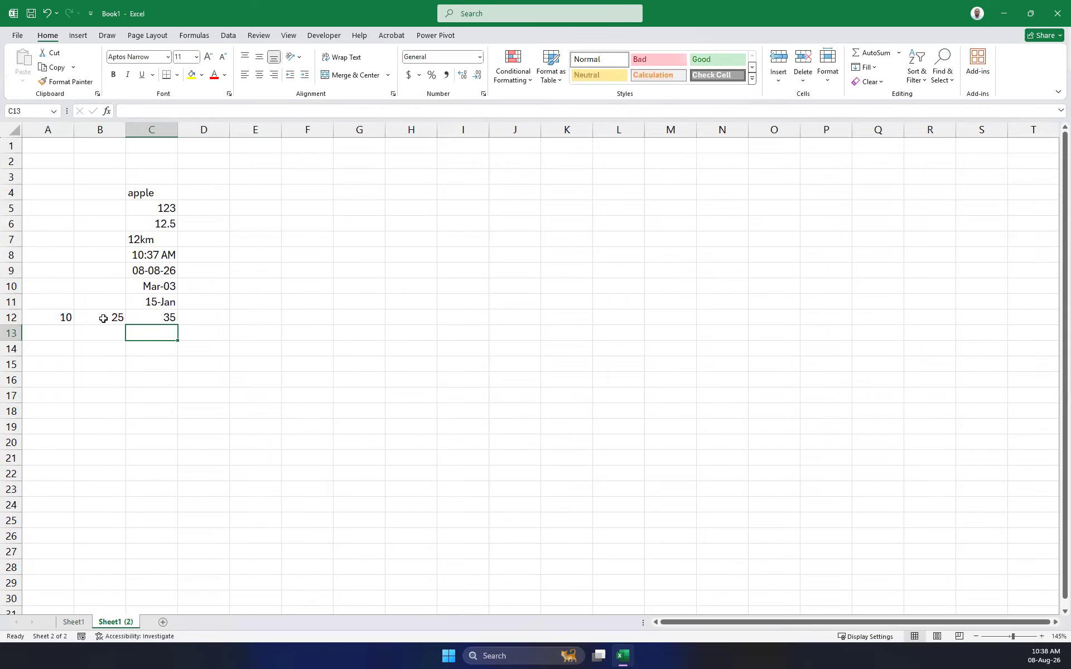
Type COPY THIS in A13, widen column A, and change the text to CELL A13.
click(33, 336)
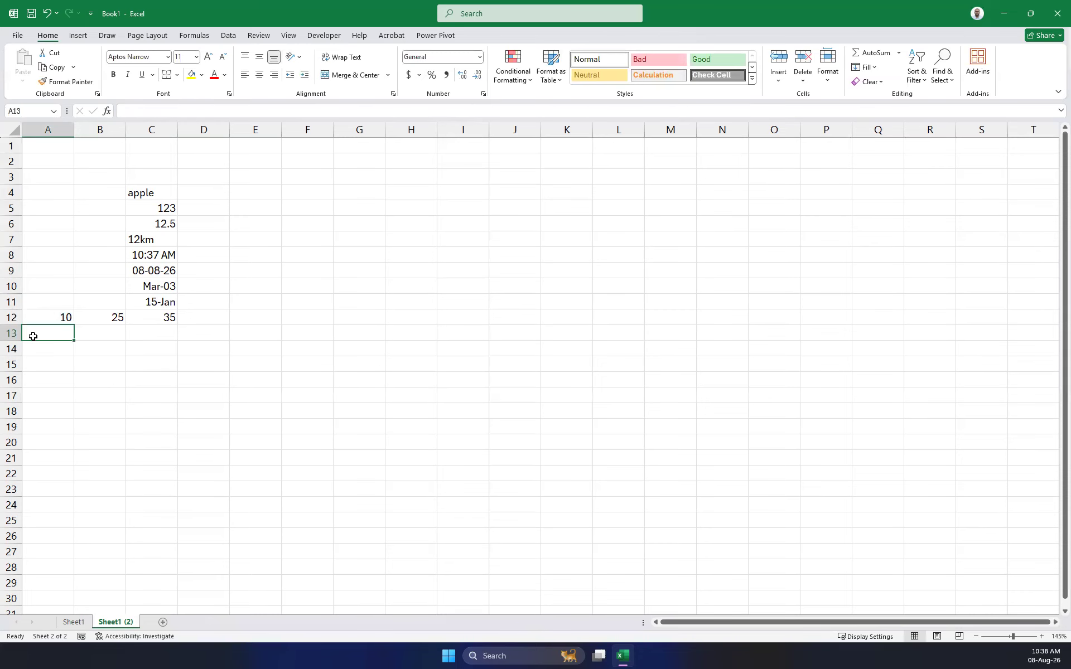
text(COPY THIS)
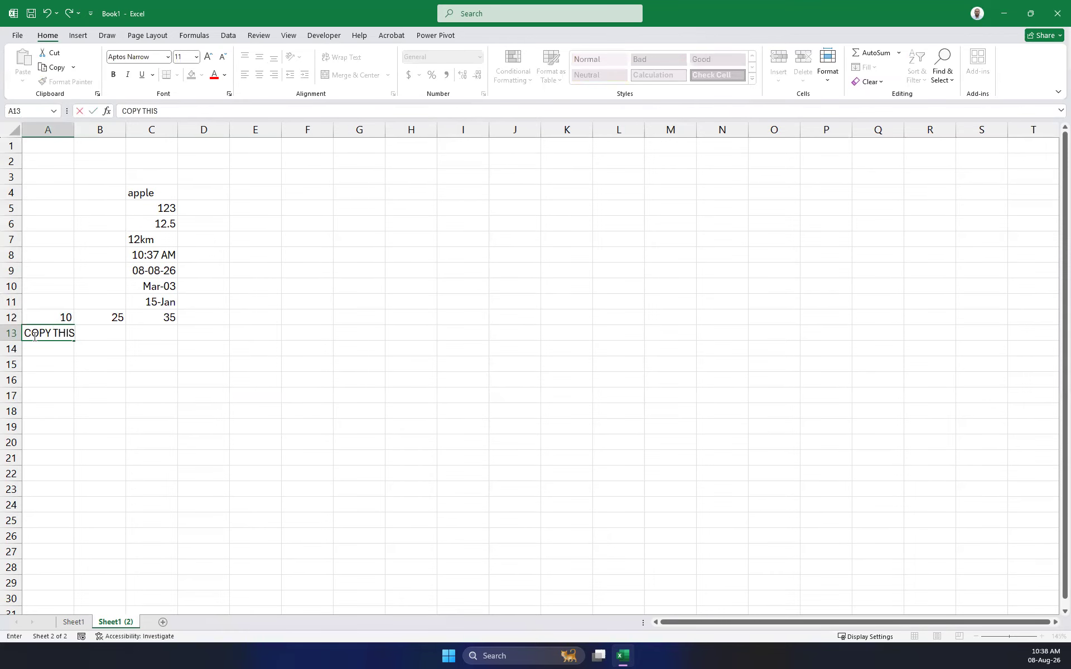
click(180, 360)
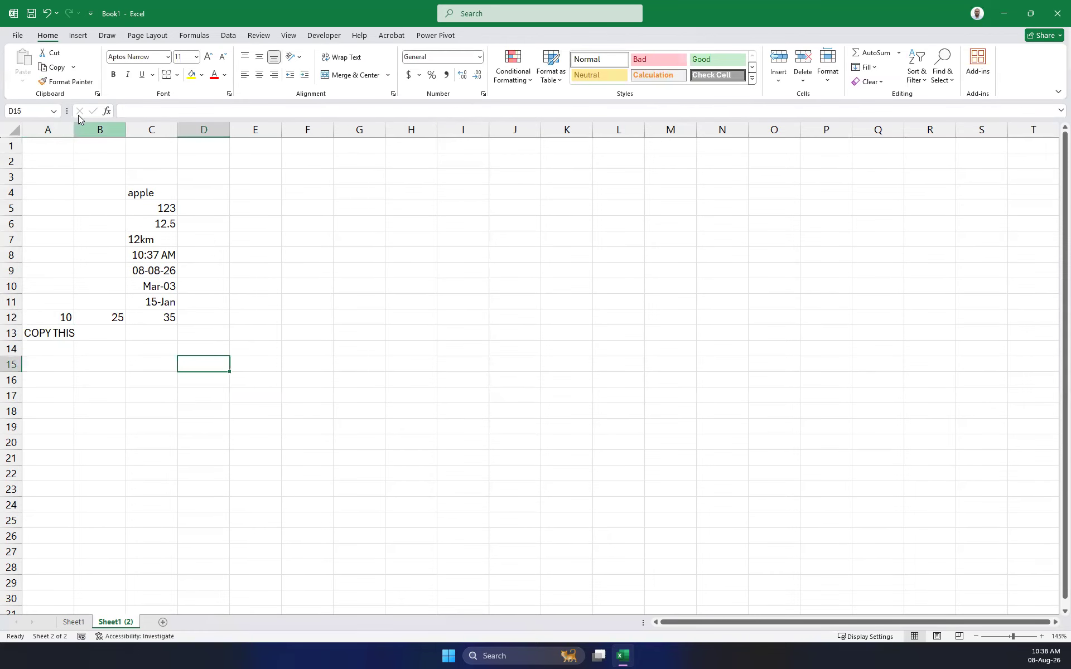
drag(74, 129, 103, 129)
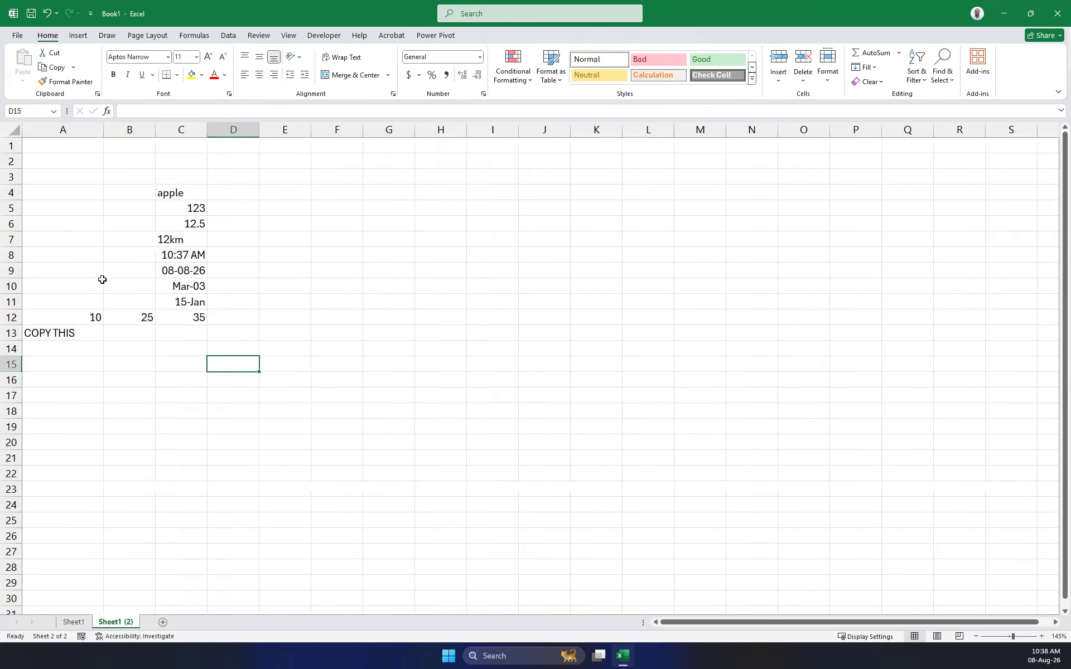
click(68, 333)
click(123, 111)
text(A)
key(BackSpace)
text(CELL)
key(Delete)
key(Delete)
key(Delete)
key(Delete)
key(Delete)
key(Delete)
key(Delete)
key(Delete)
key(Delete)
text(A)
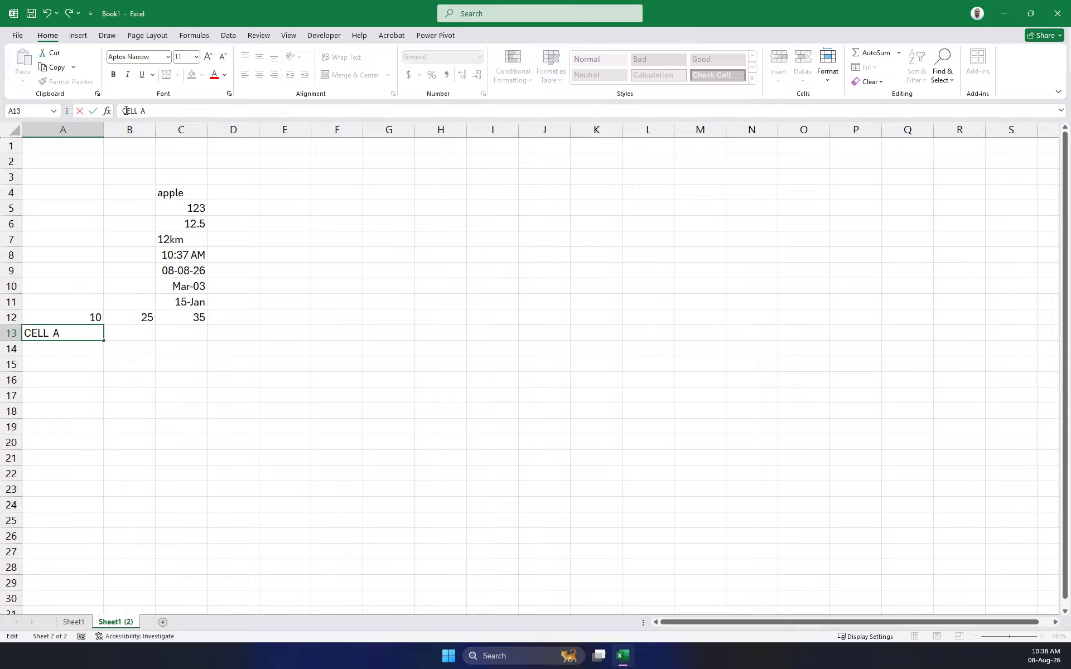
text(13)
click(271, 235)
Enter =A13 in C13 so it mirrors A13's text.
click(181, 347)
click(195, 332)
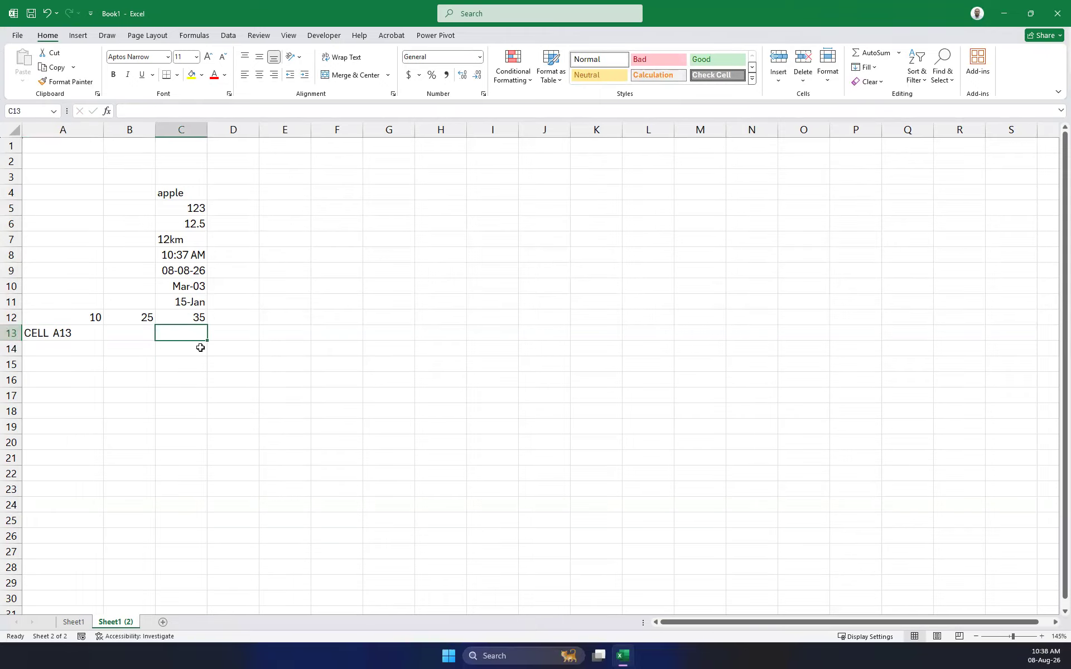
text(=)
click(69, 332)
key(Return)
click(191, 334)
click(58, 334)
click(184, 337)
click(173, 190)
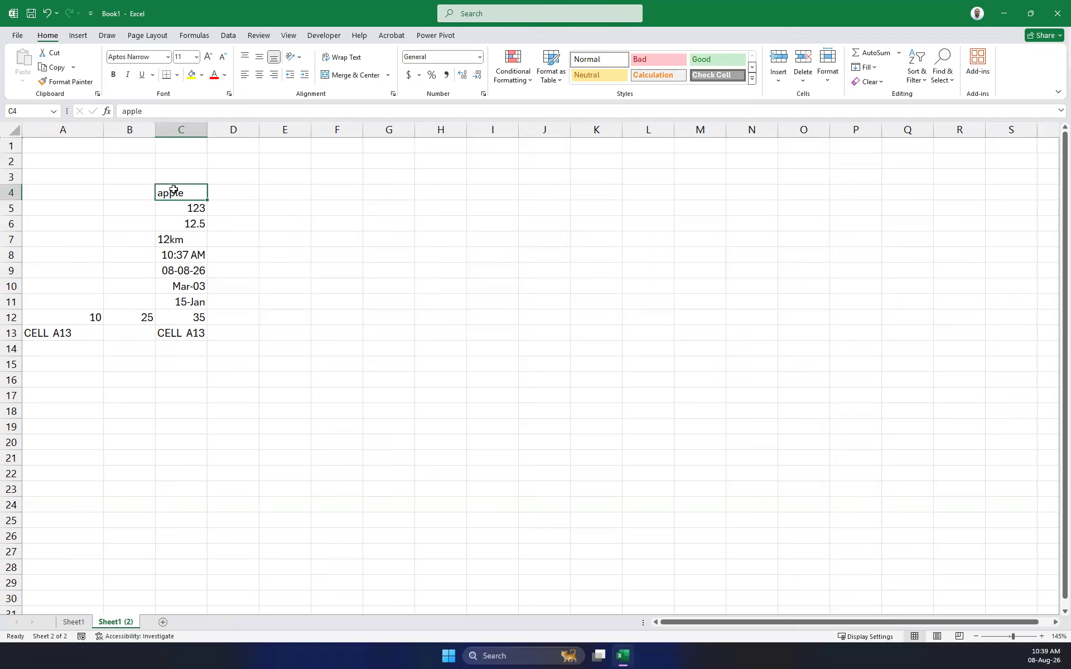
drag(201, 129, 421, 130)
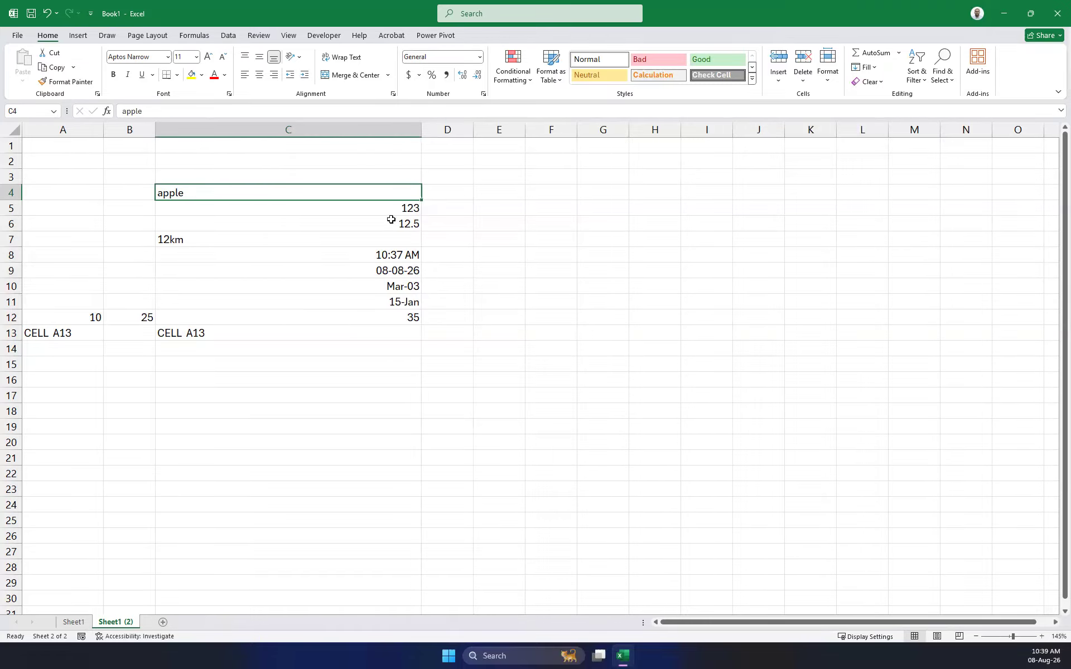
click(416, 206)
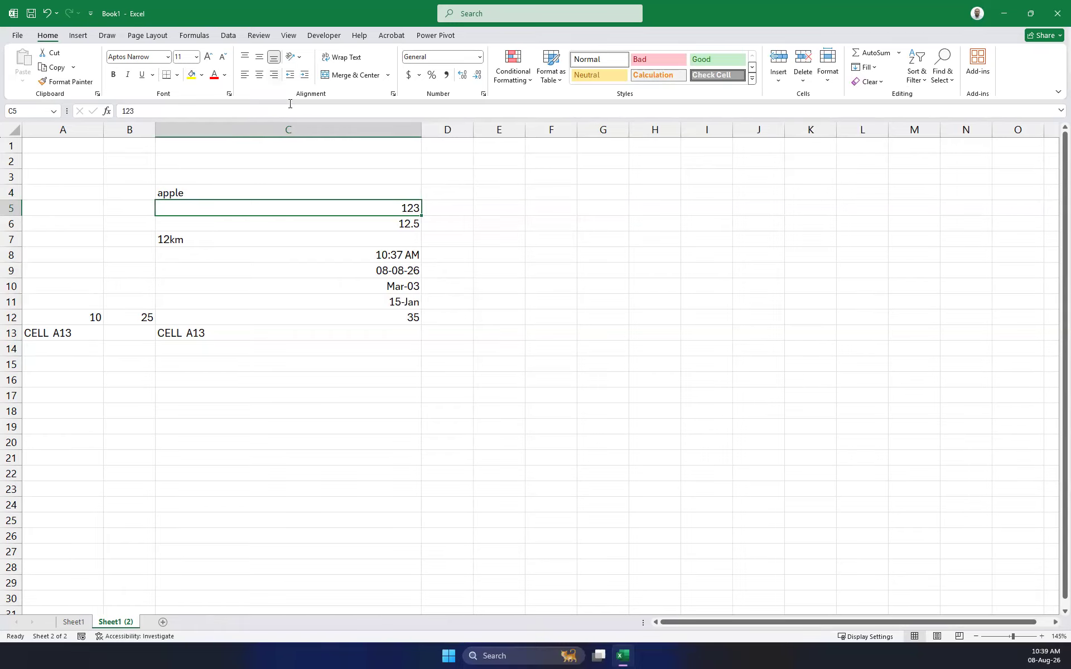
click(175, 245)
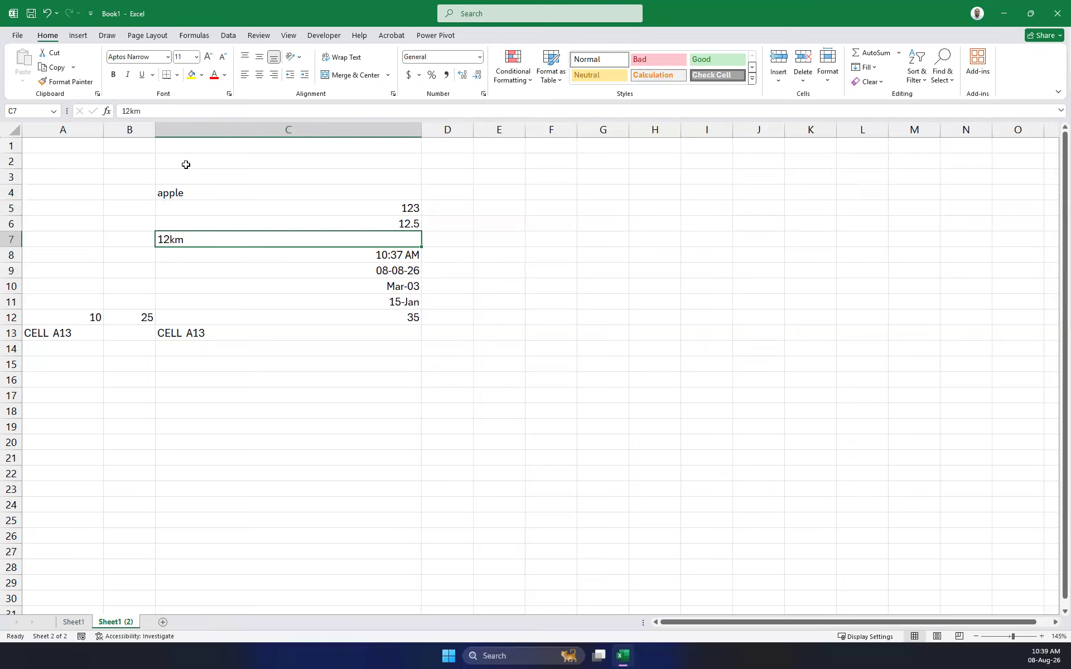
click(404, 255)
click(397, 270)
click(393, 291)
click(408, 306)
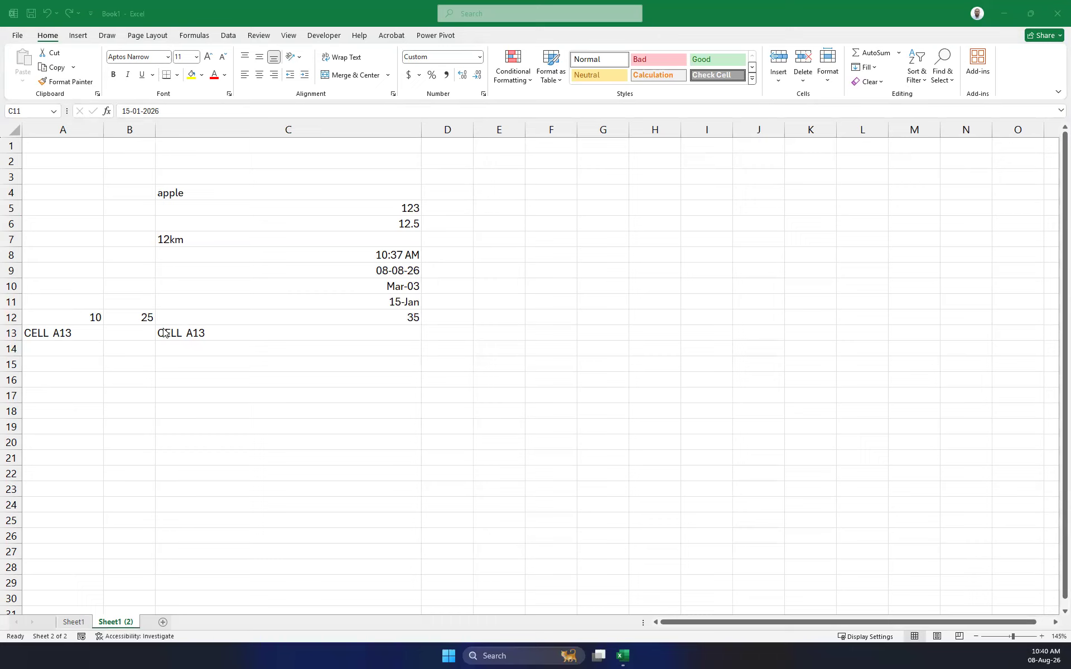
Enter TRUE in C14 and FALSE in C15.
click(265, 351)
click(265, 351)
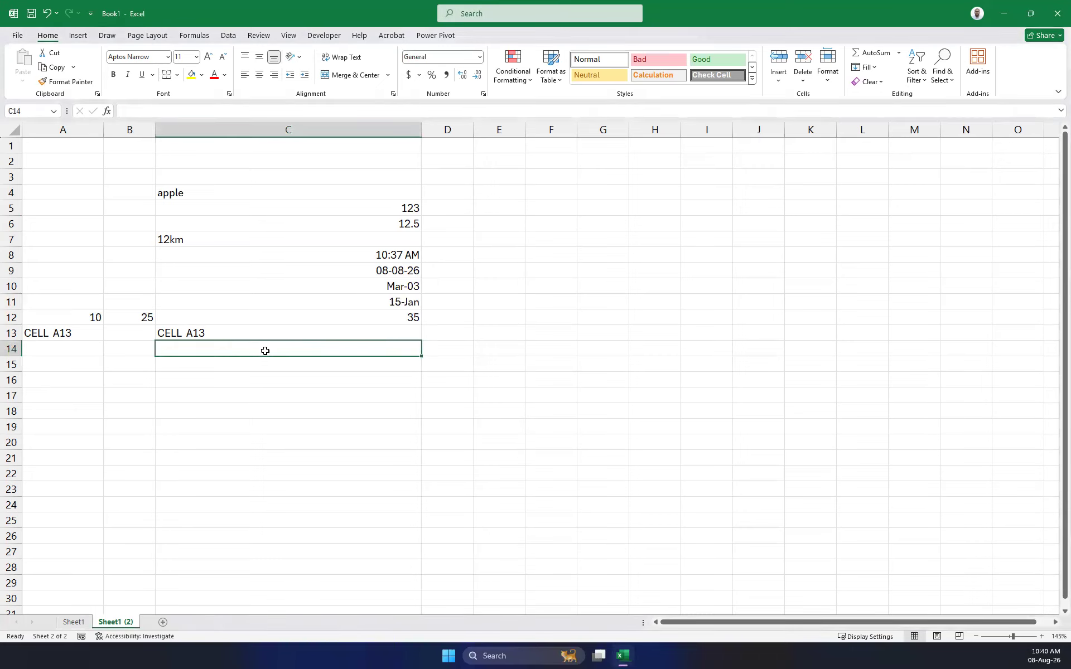
text(TRUE)
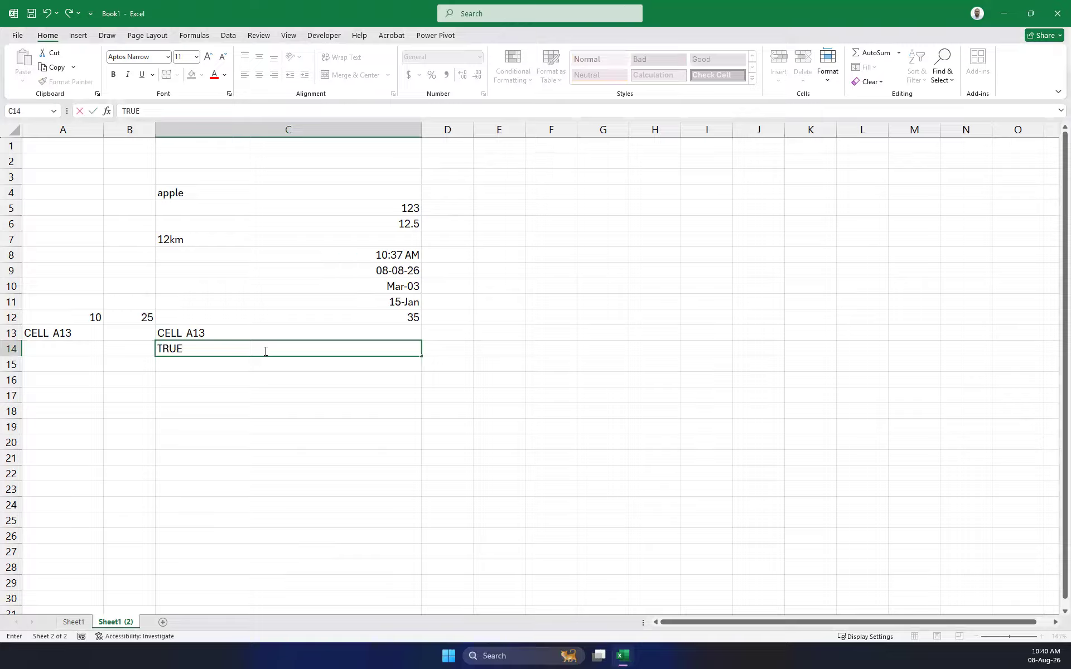
key(Return)
text(FALSE)
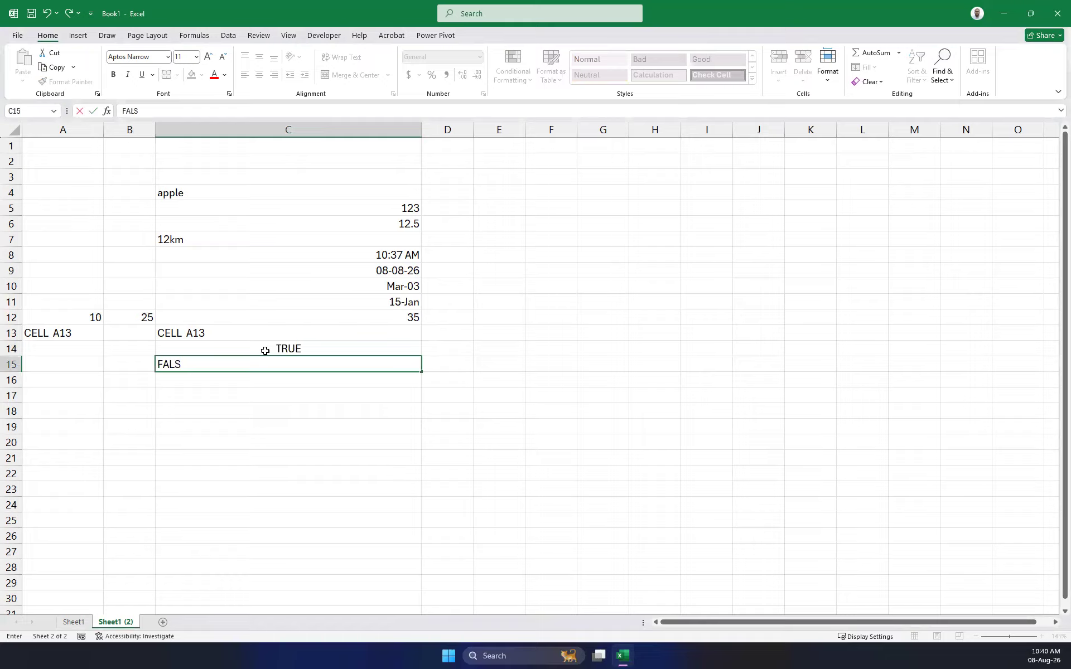
key(Return)
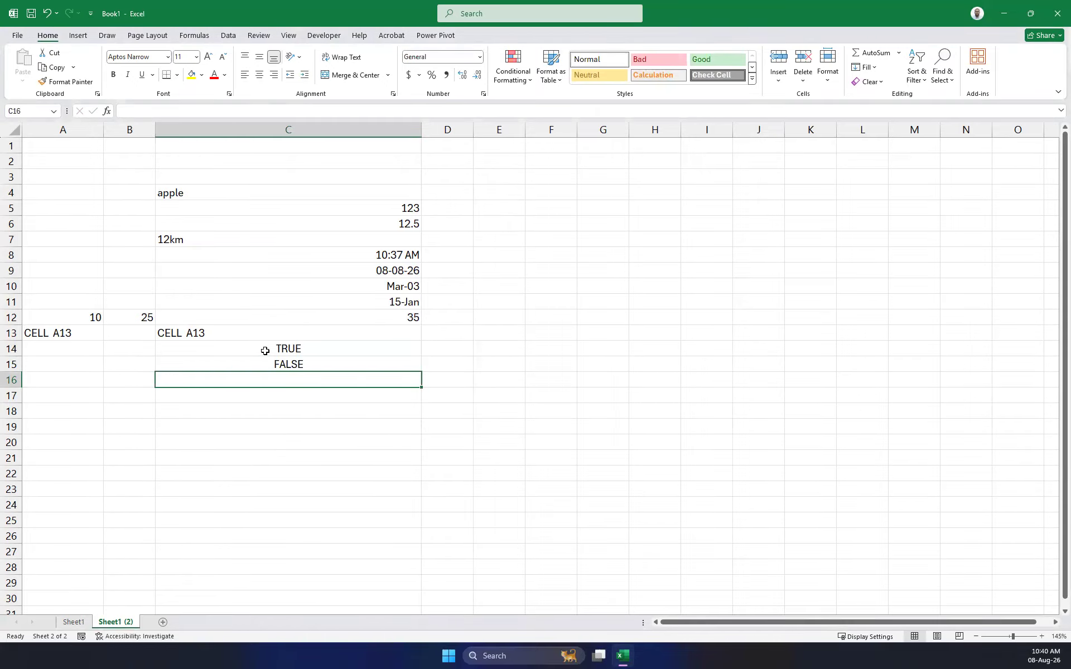
click(288, 351)
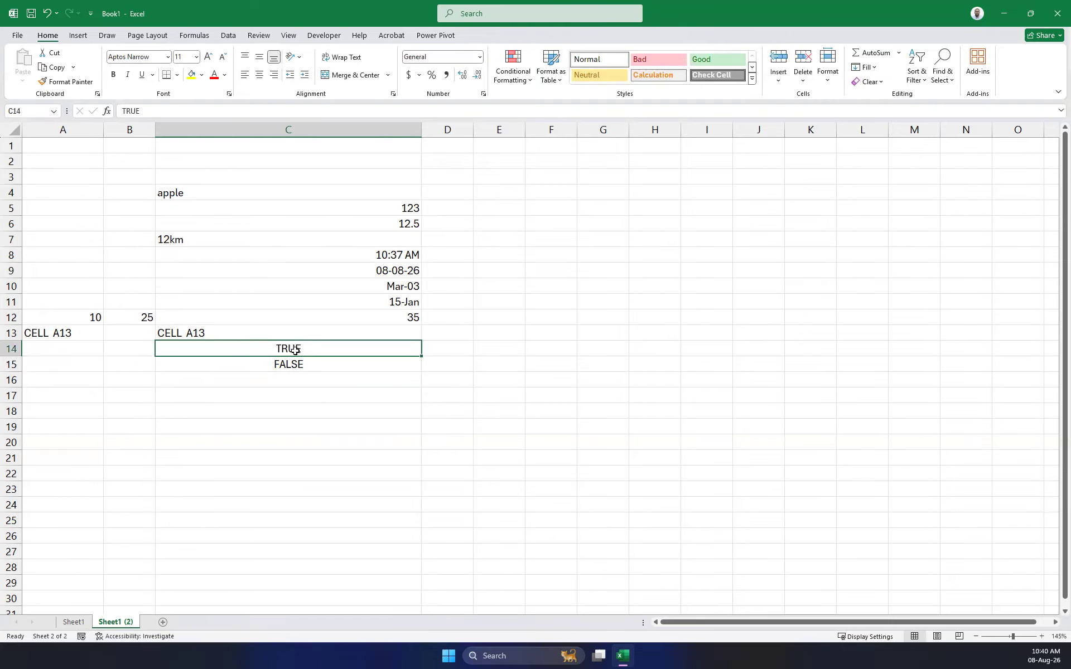
click(288, 369)
click(290, 348)
click(286, 366)
click(292, 351)
click(287, 370)
click(285, 349)
click(293, 368)
click(291, 349)
Make rows 4 and 14 much taller.
drag(12, 201, 25, 314)
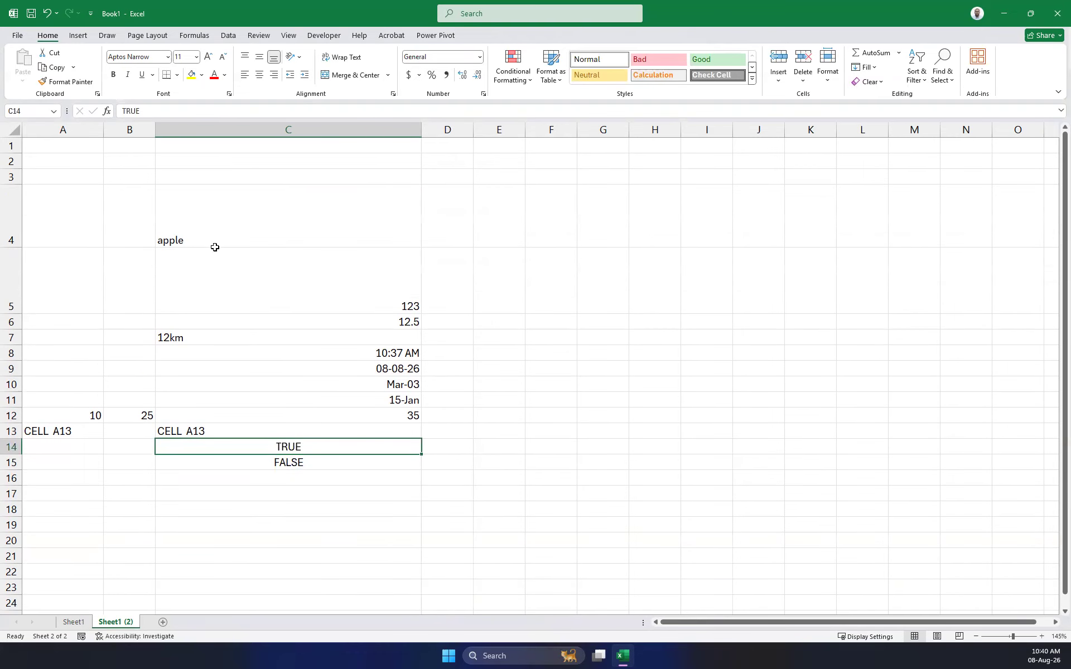
click(186, 210)
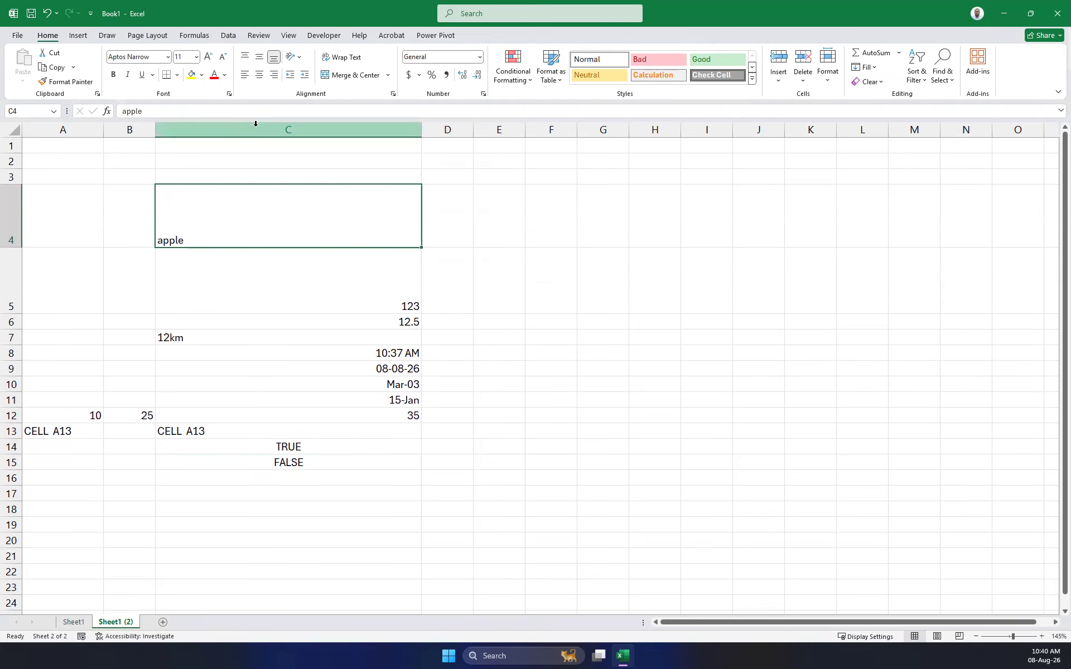
click(323, 275)
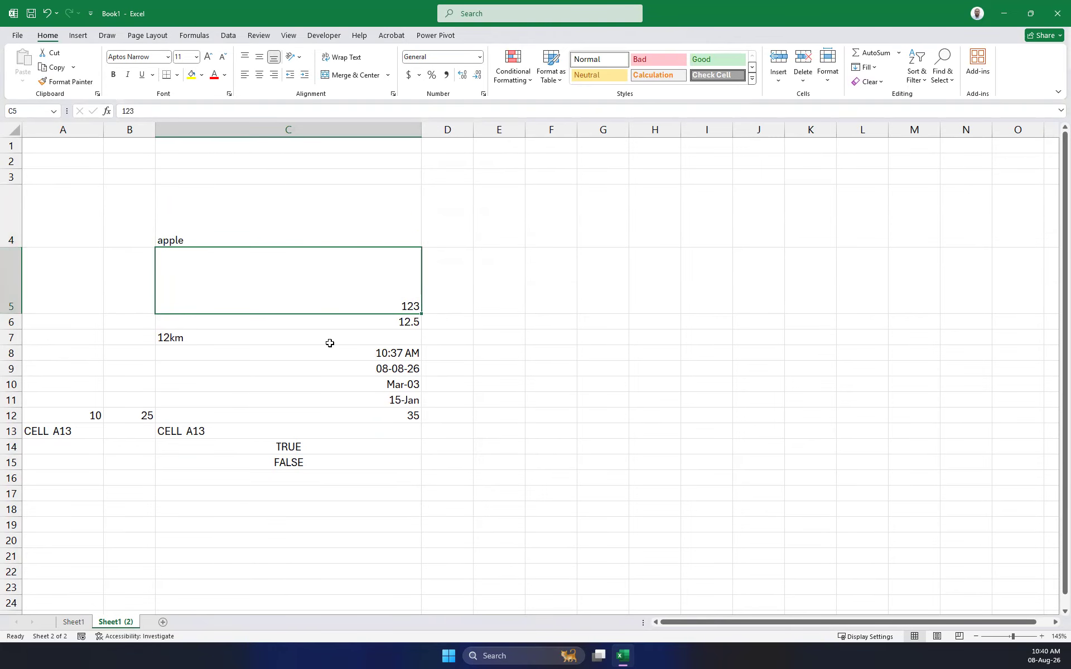
click(284, 446)
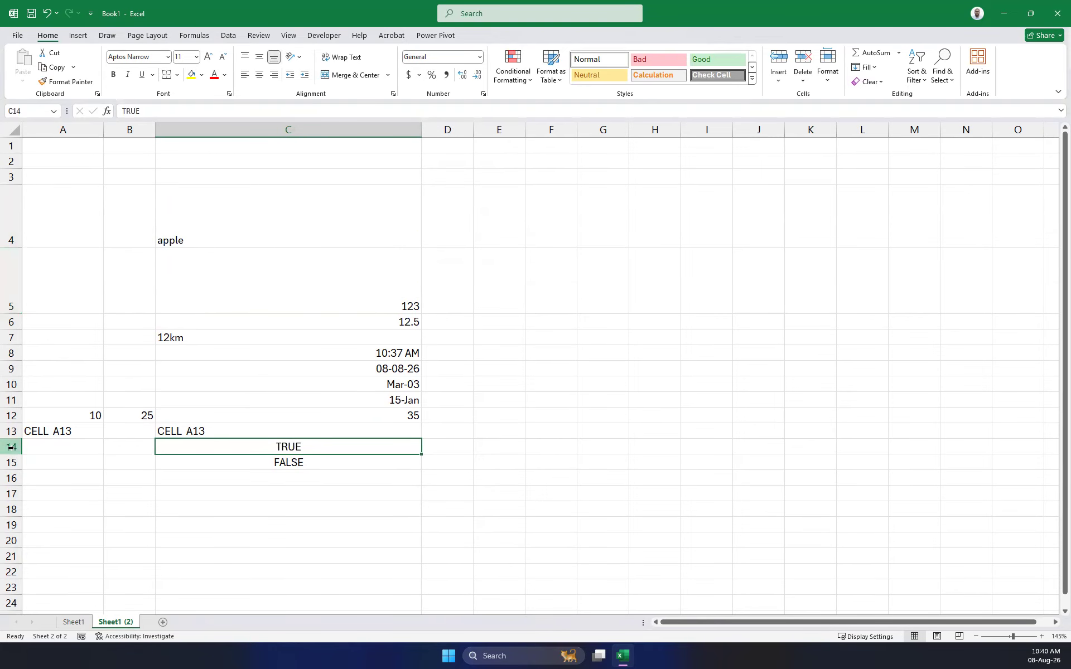
drag(15, 453, 11, 520)
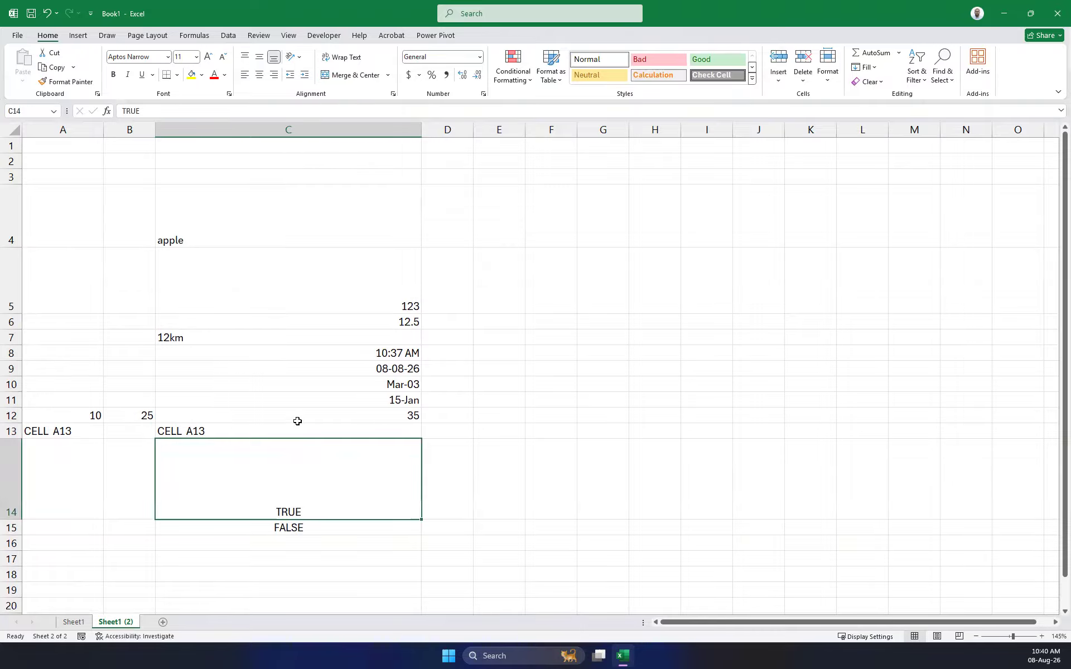
Right-align apple in C4 and set its vertical alignment to bottom.
click(234, 213)
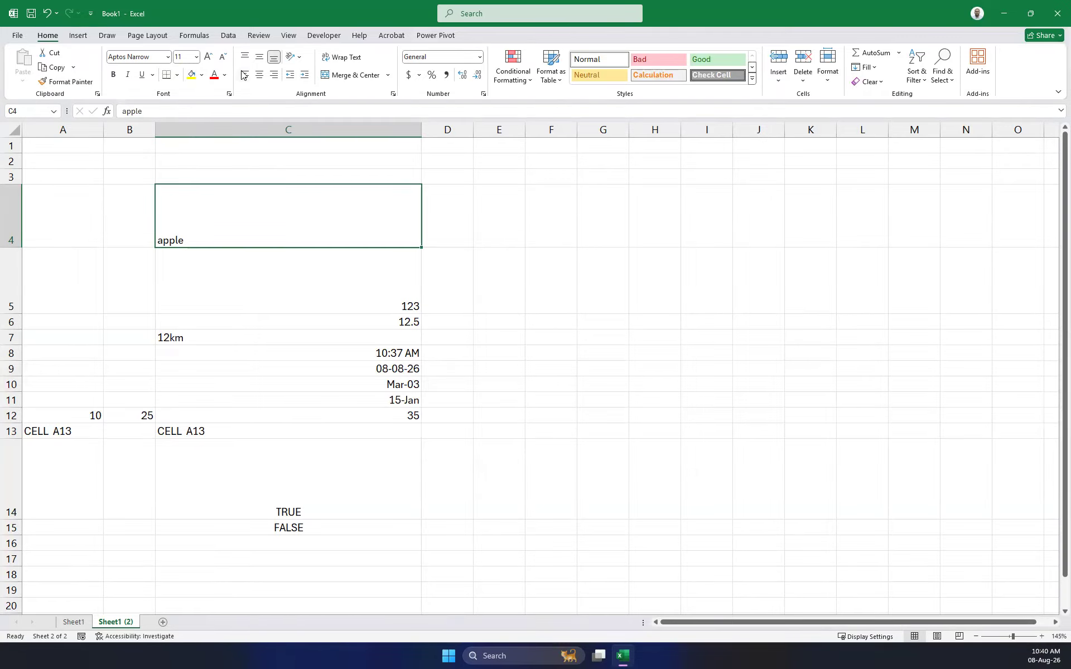
click(260, 76)
click(275, 76)
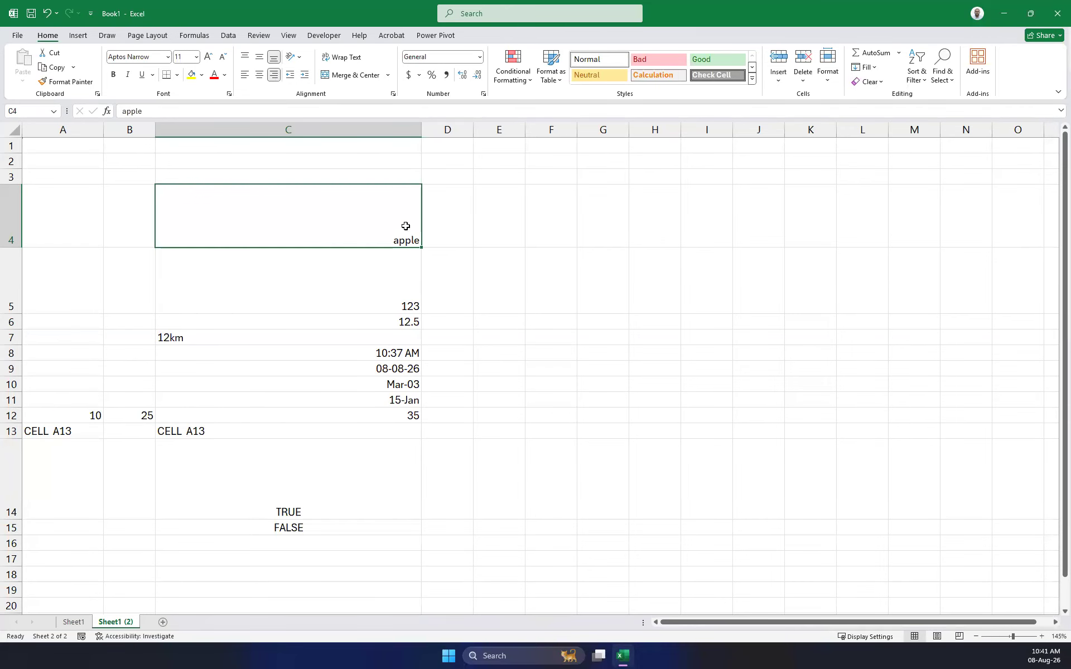
click(260, 58)
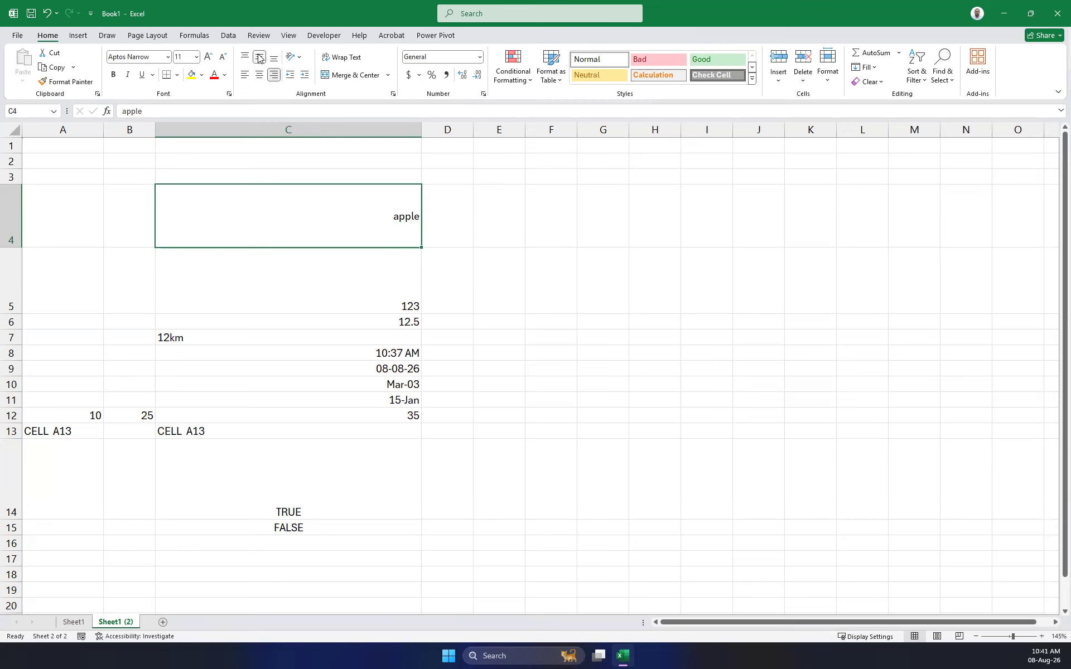
click(245, 58)
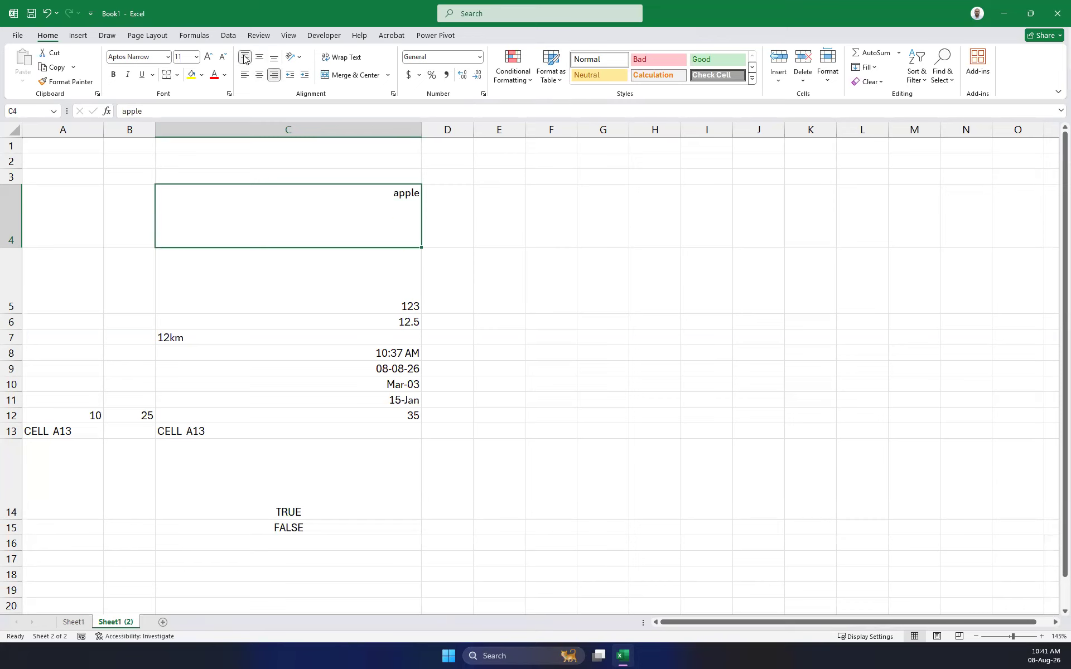
click(260, 58)
click(274, 58)
click(245, 58)
click(260, 58)
click(274, 58)
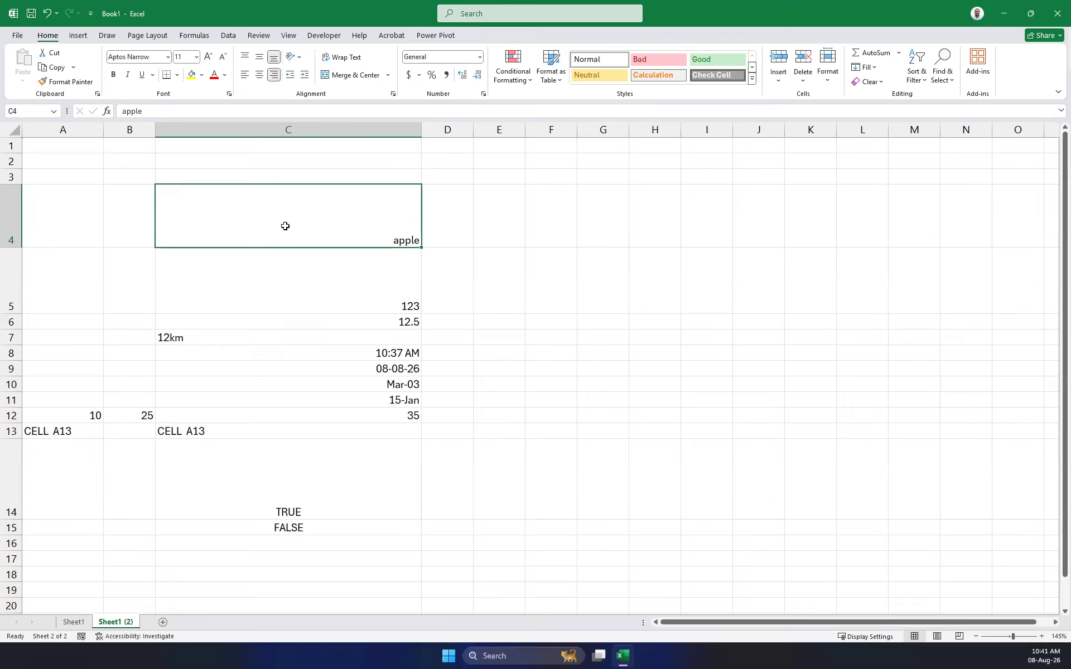
Overwrite C4:C6 with 12, Hello and TRUE.
text(12)
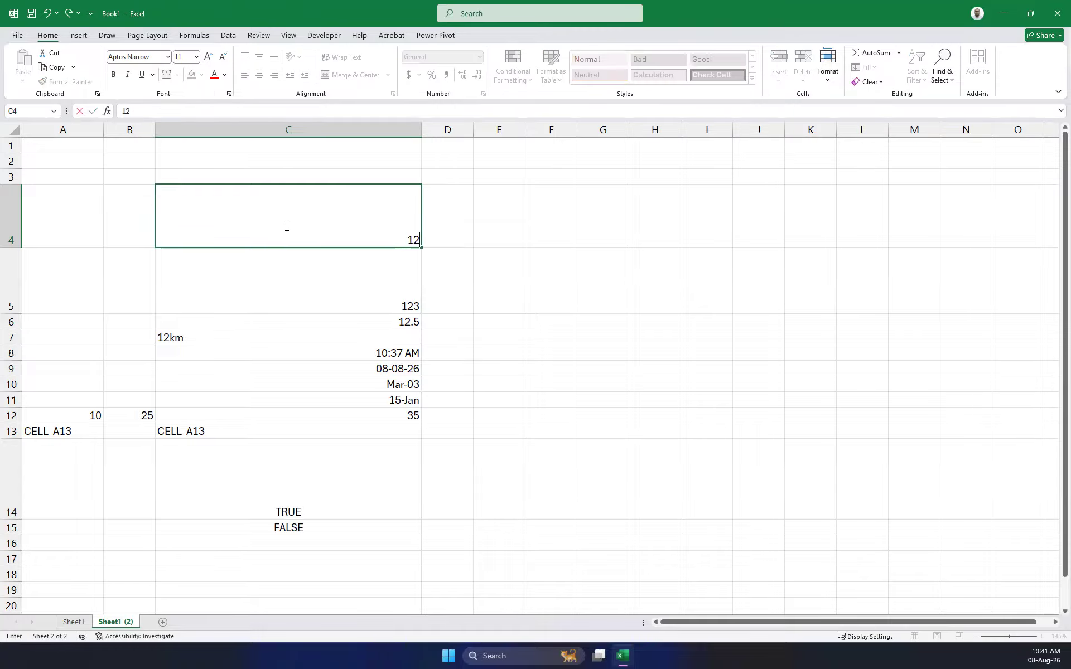
key(Return)
click(285, 226)
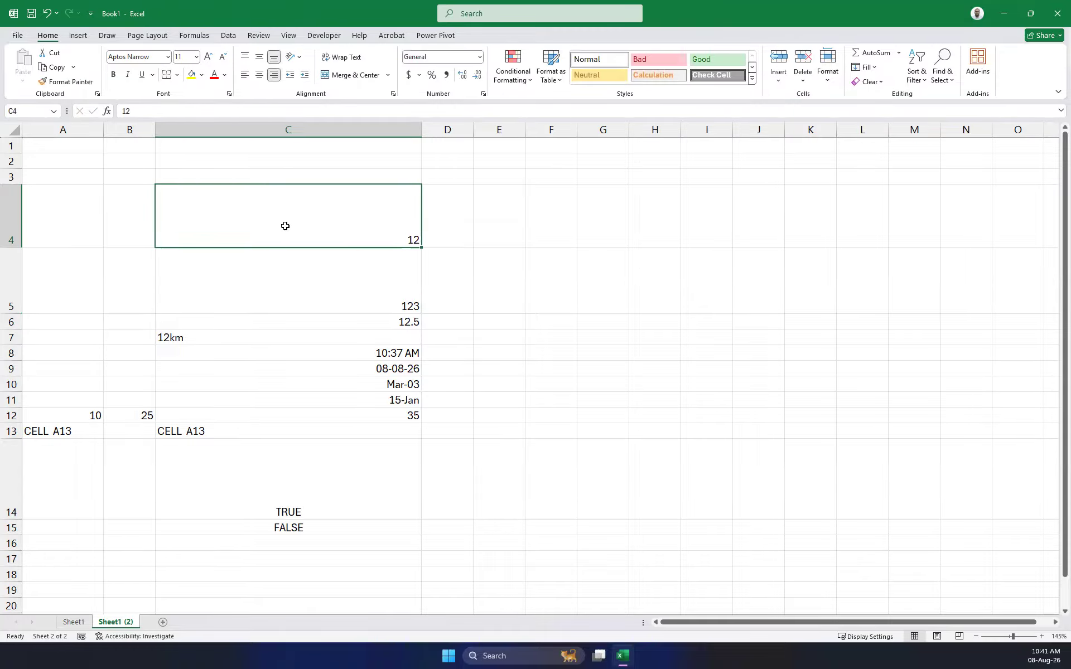
click(309, 288)
text(Hello)
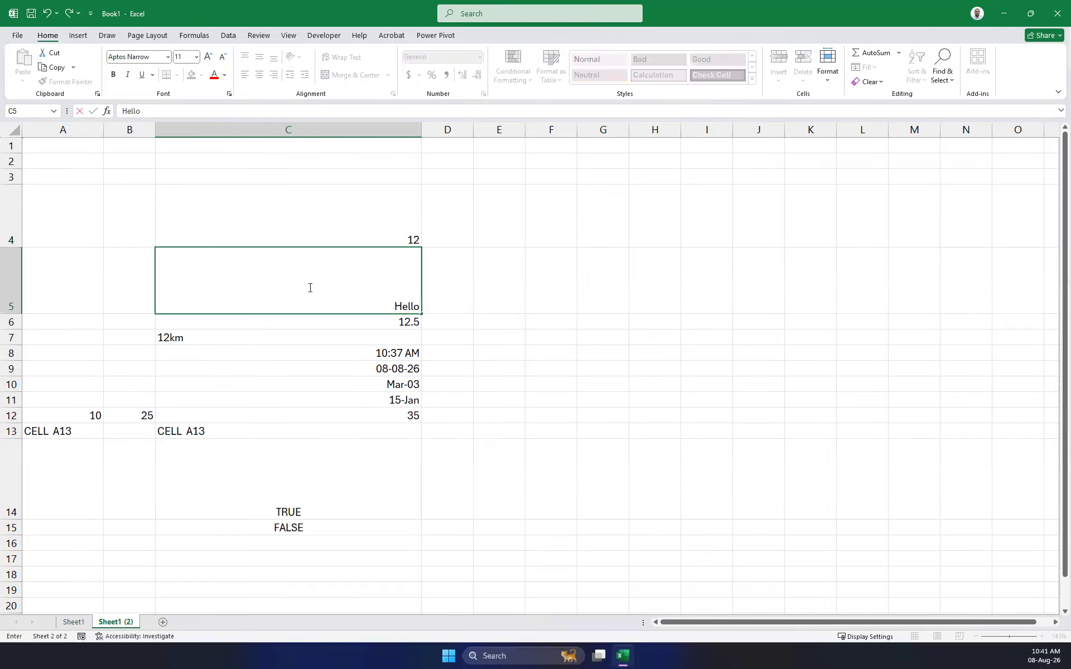
key(Return)
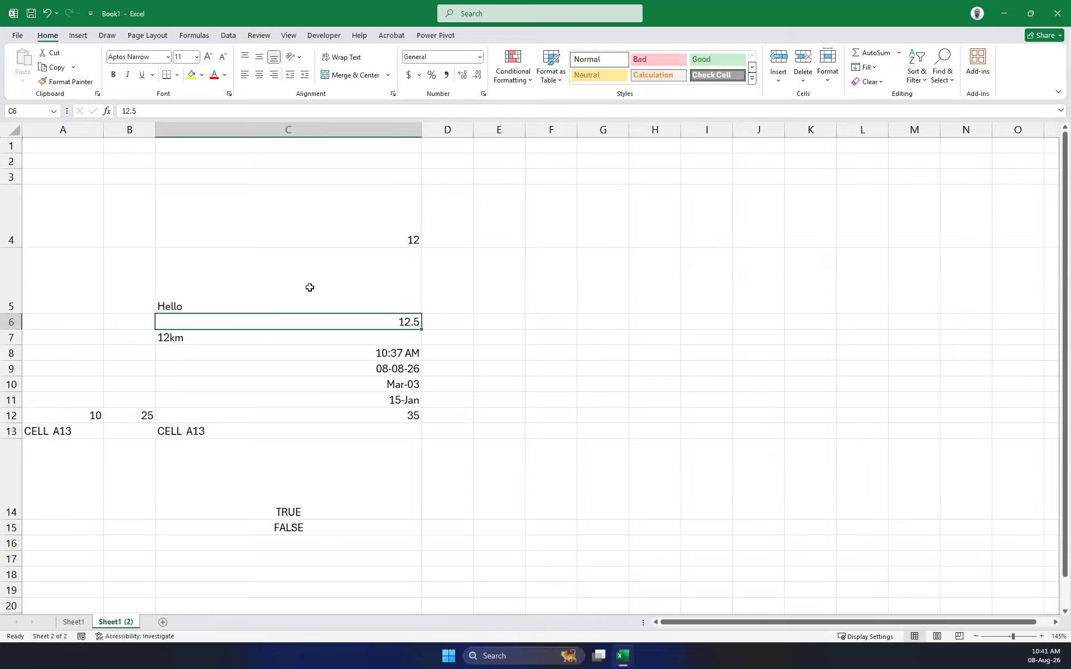
text(T)
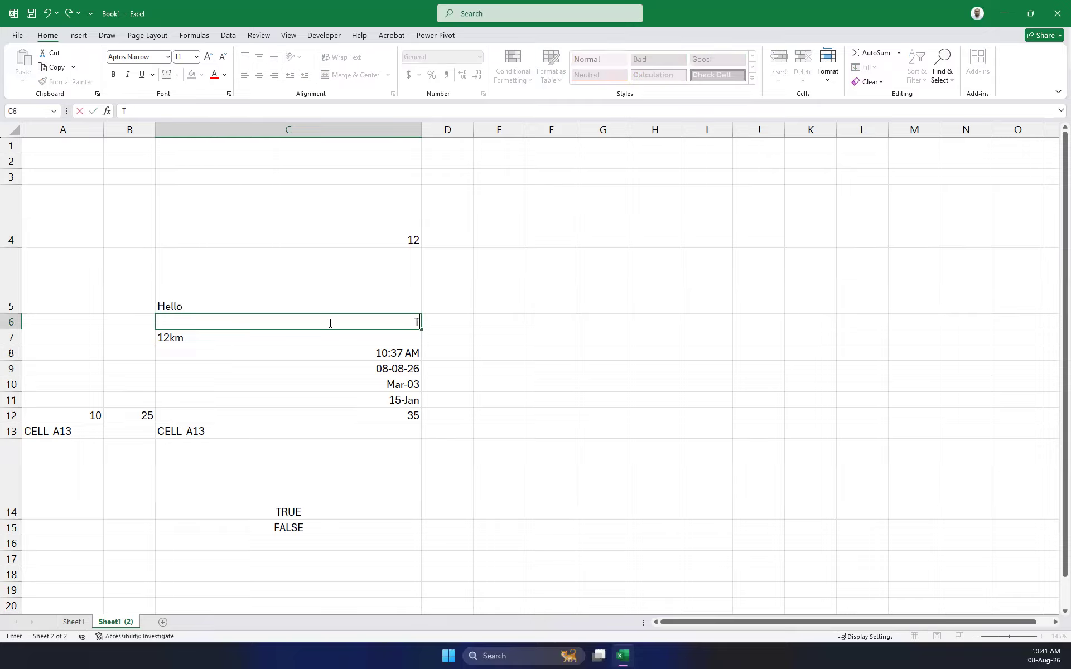
text(RUE)
key(BackSpace)
key(BackSpace)
key(BackSpace)
text(ru)
key(BackSpace)
text(ue)
key(Return)
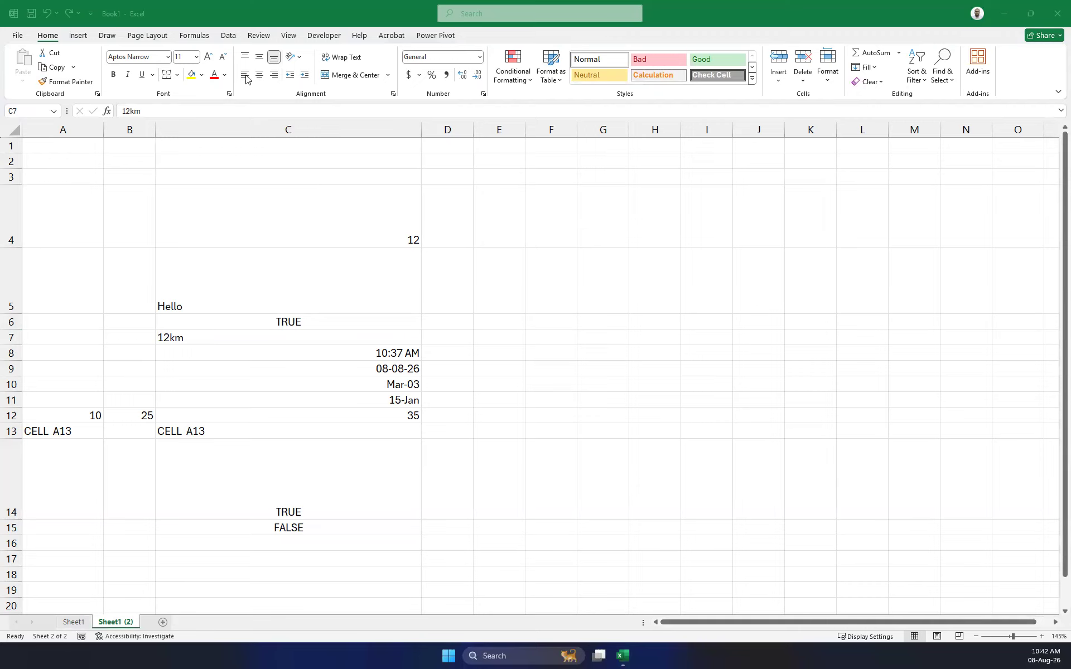
Right-align 12km in C7, checking Format Cells horizontal options, then edit Hello in C5.
click(276, 77)
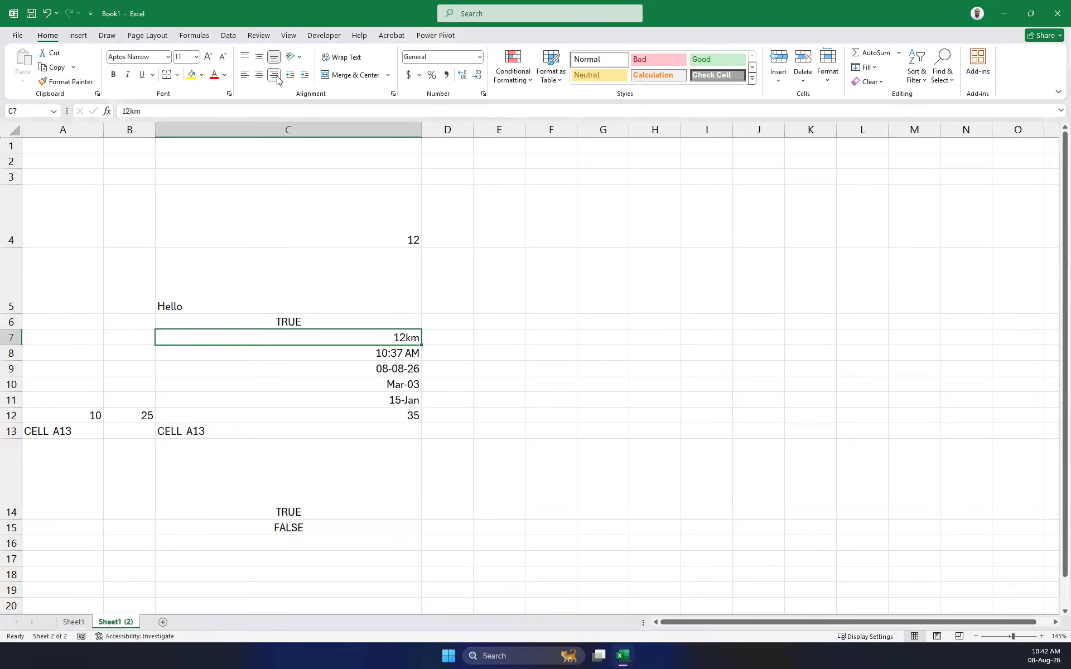
click(245, 74)
click(259, 74)
click(274, 74)
click(394, 93)
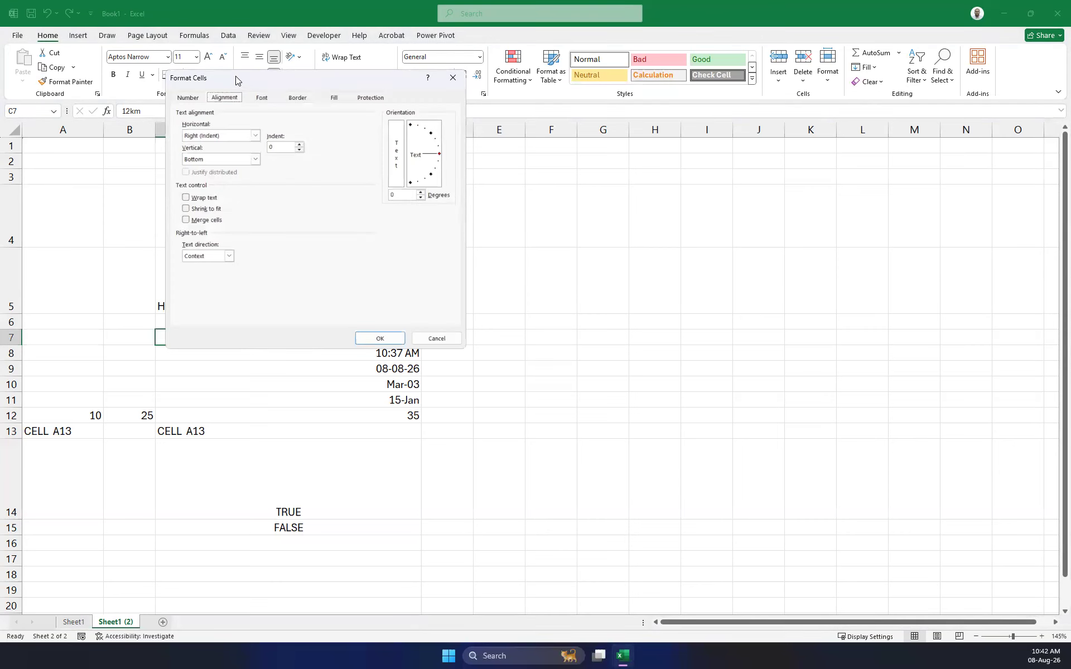
drag(237, 78, 712, 213)
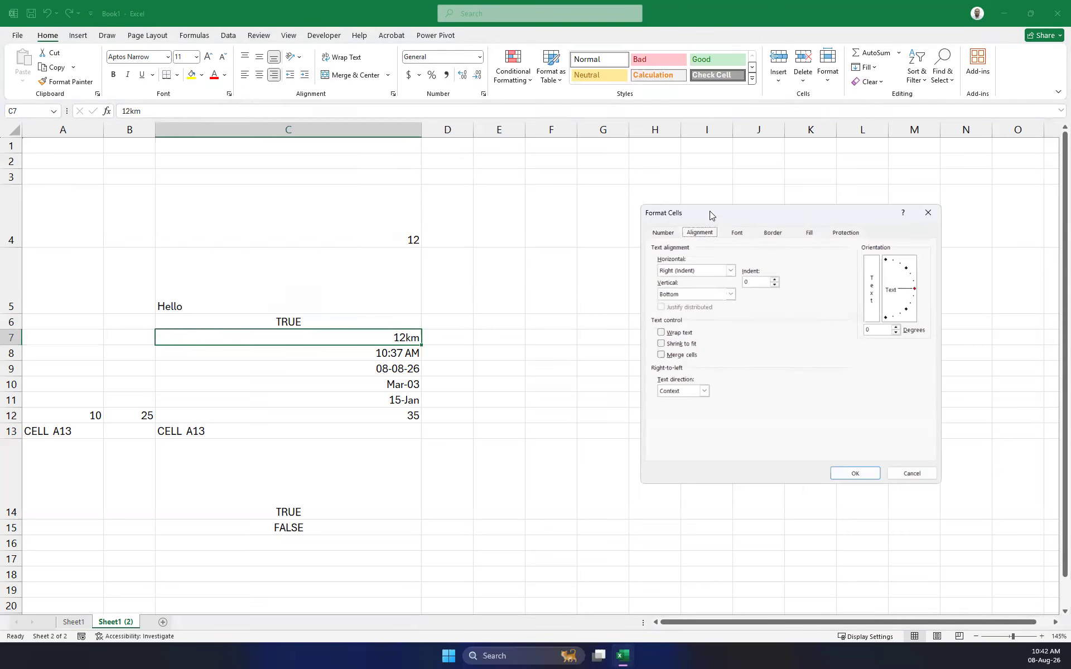
click(729, 272)
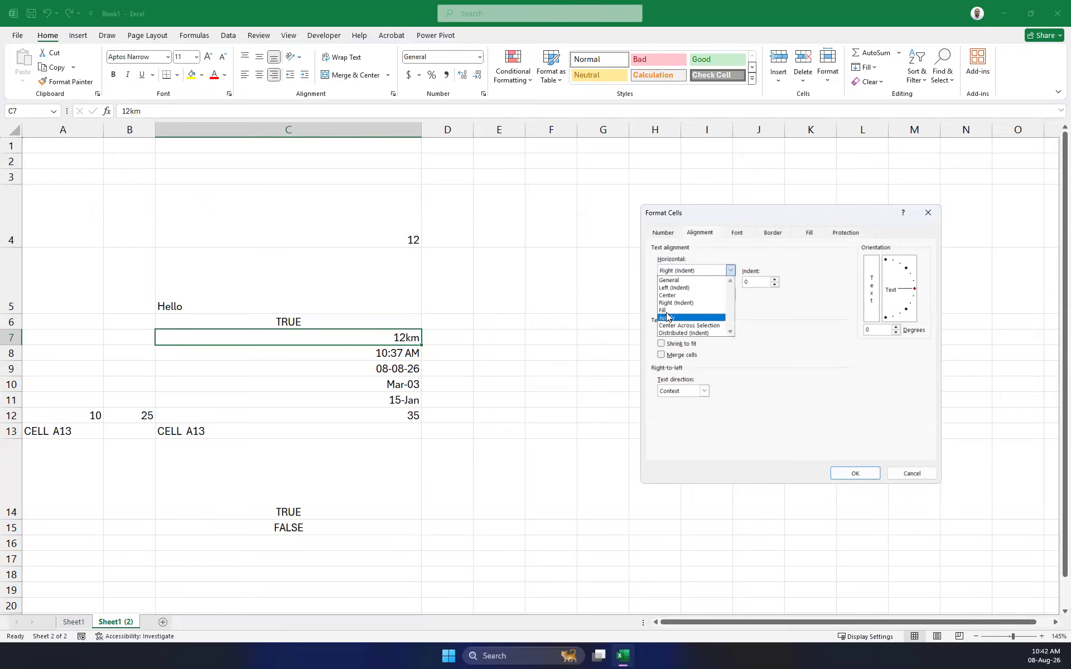
click(923, 216)
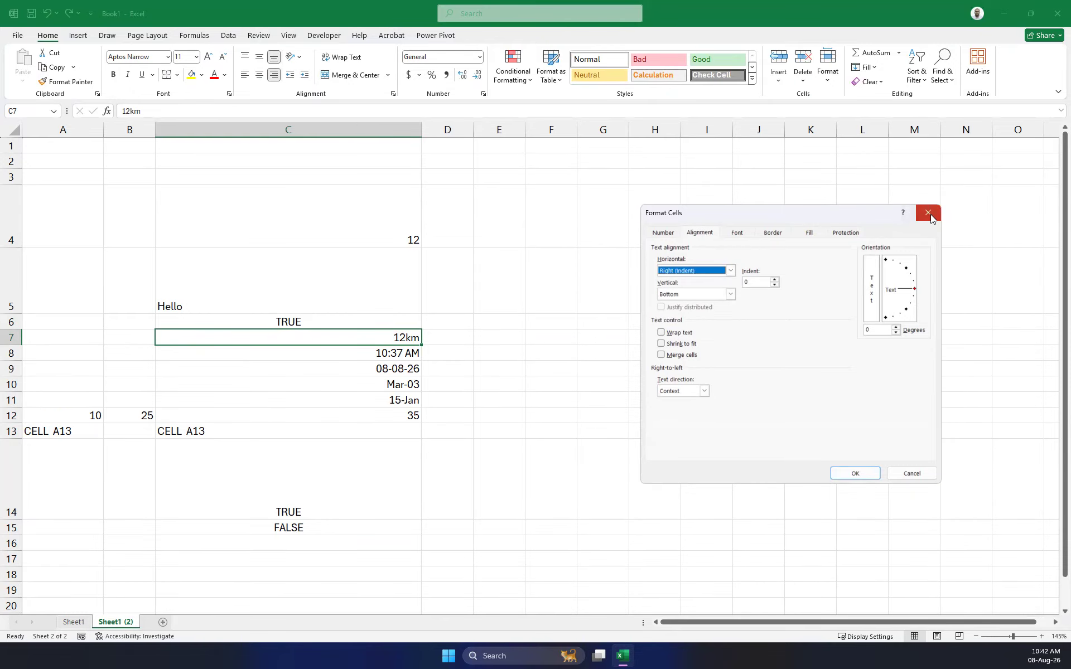
click(928, 212)
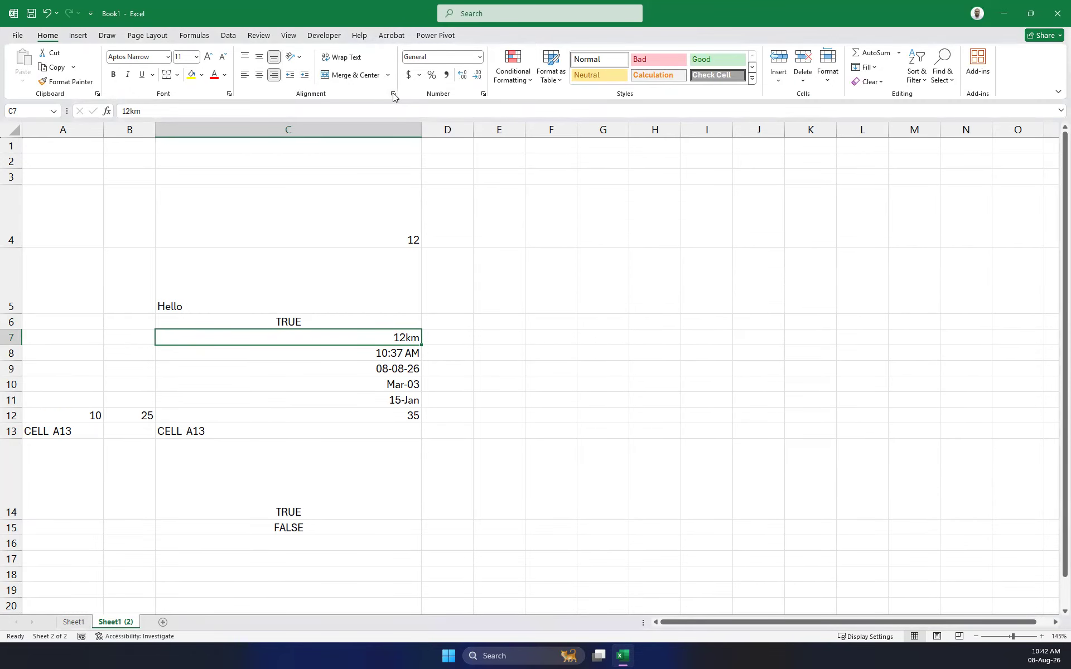
click(274, 292)
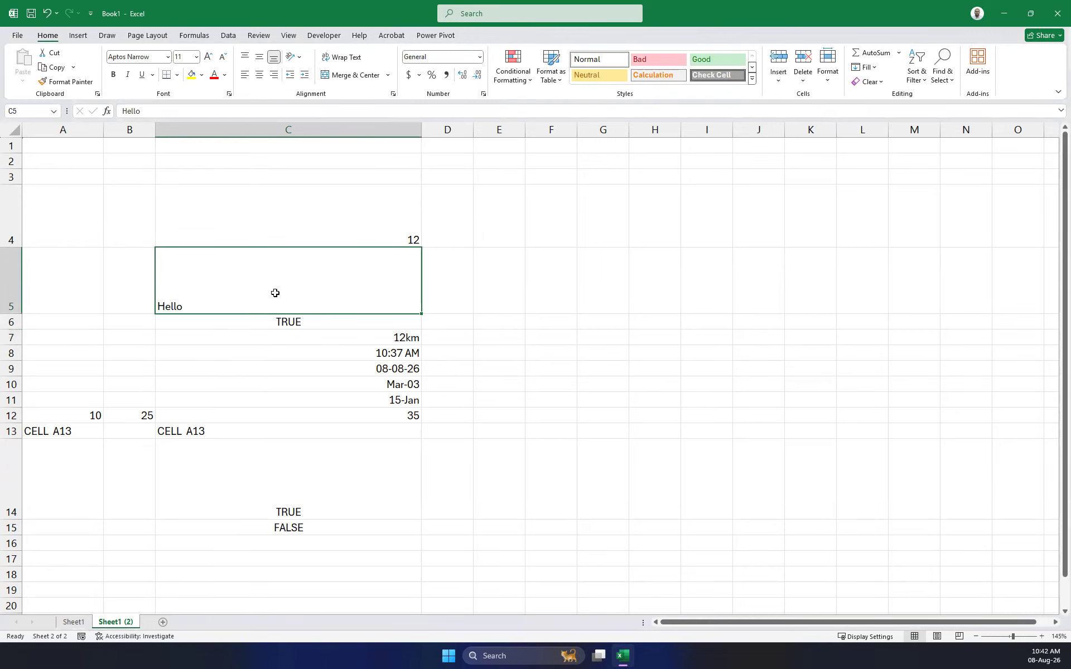
double_click(131, 111)
Narrow column C, then set Hello in C5 to Justify horizontal alignment.
click(418, 130)
drag(421, 131, 203, 124)
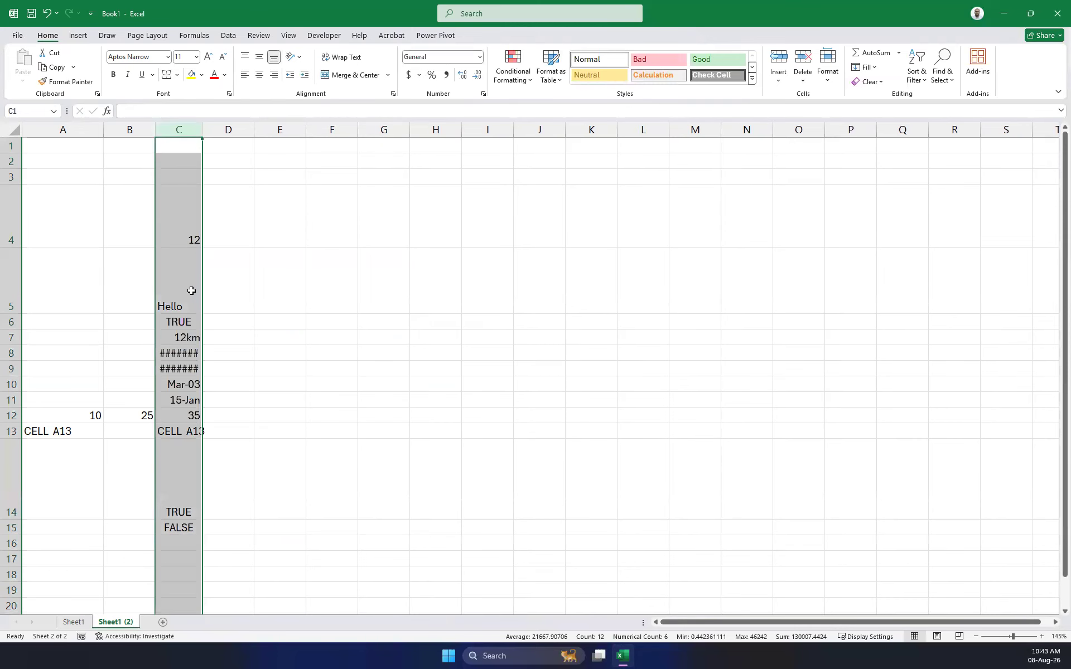
click(167, 301)
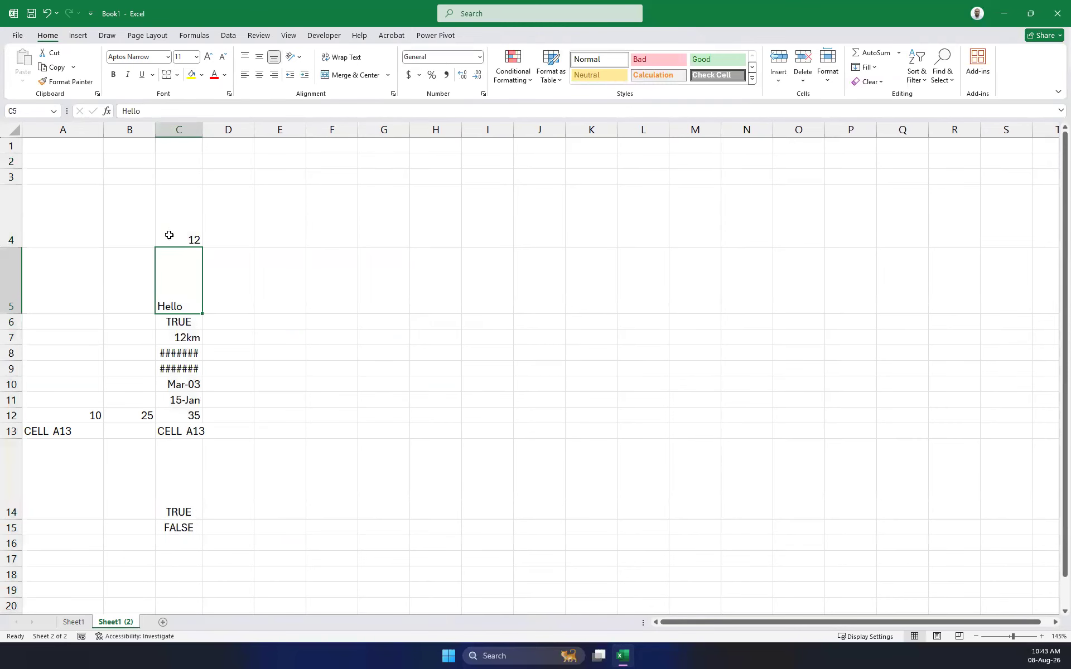
click(388, 75)
click(269, 91)
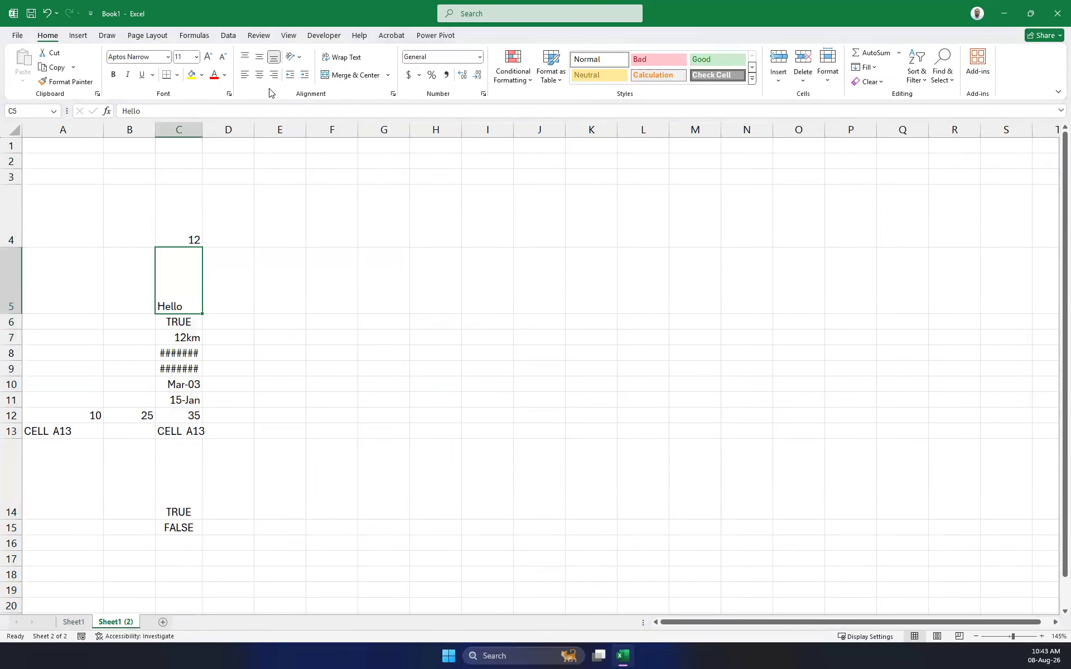
click(393, 94)
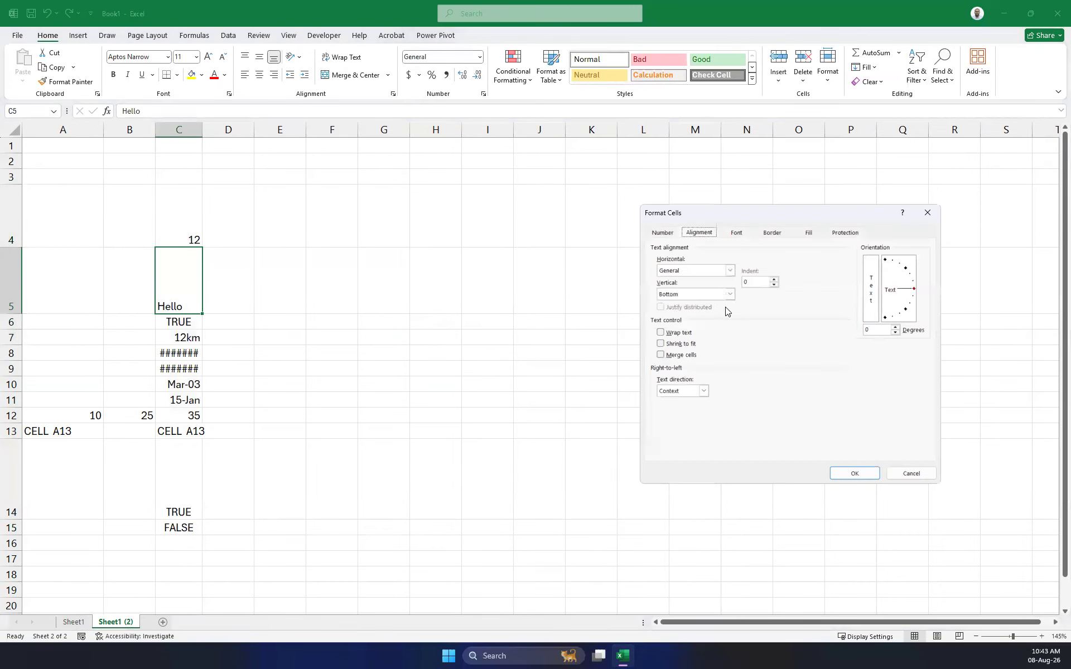
click(731, 271)
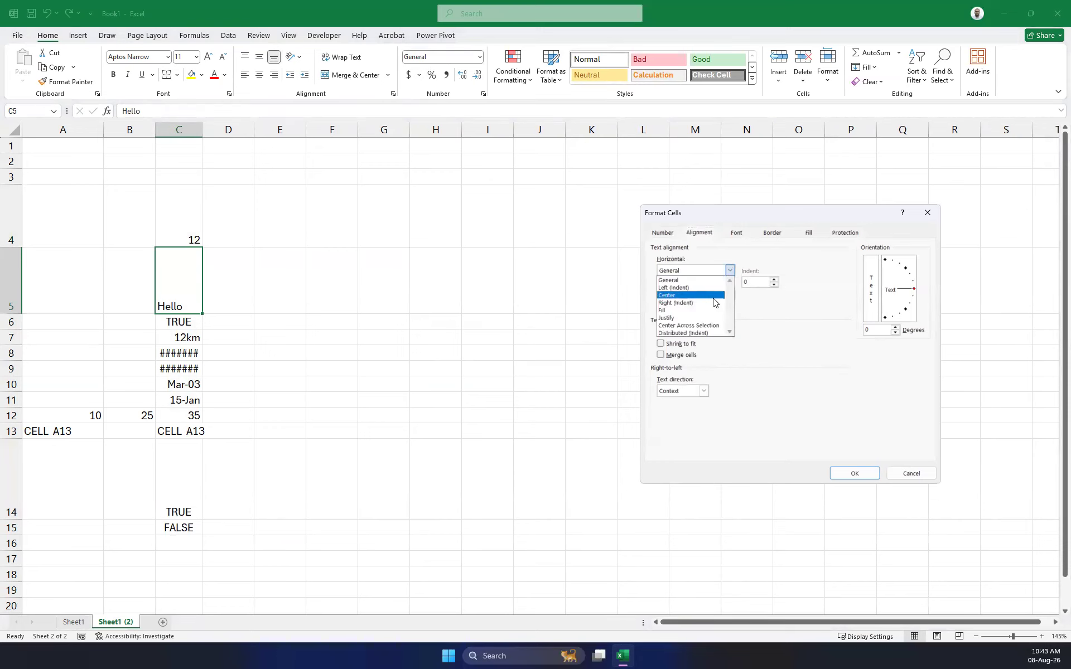
click(677, 319)
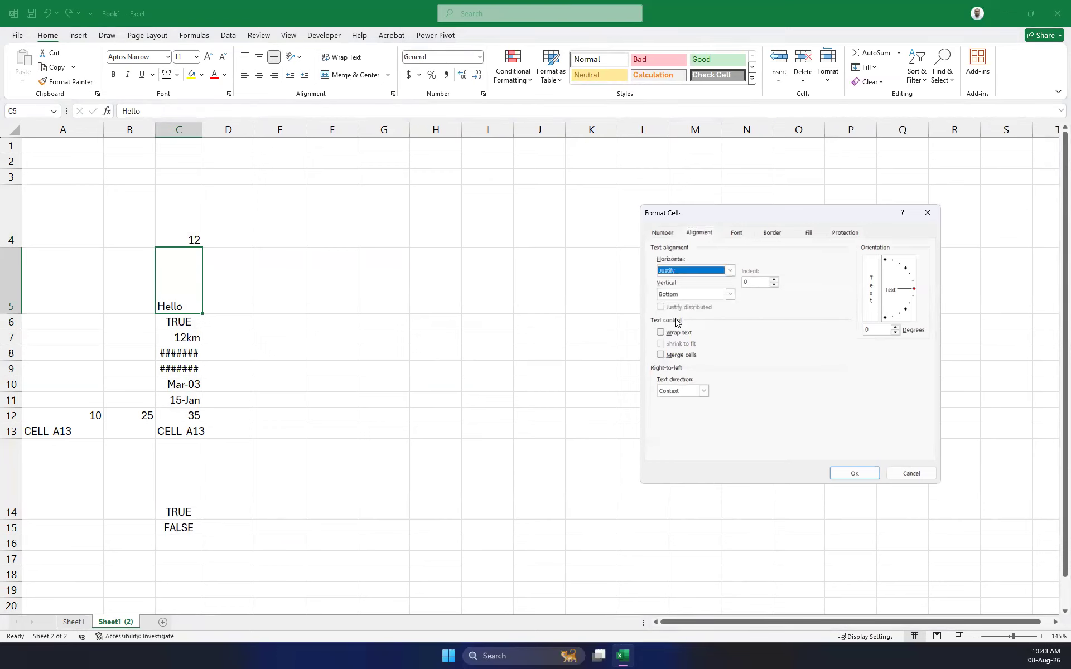
click(853, 474)
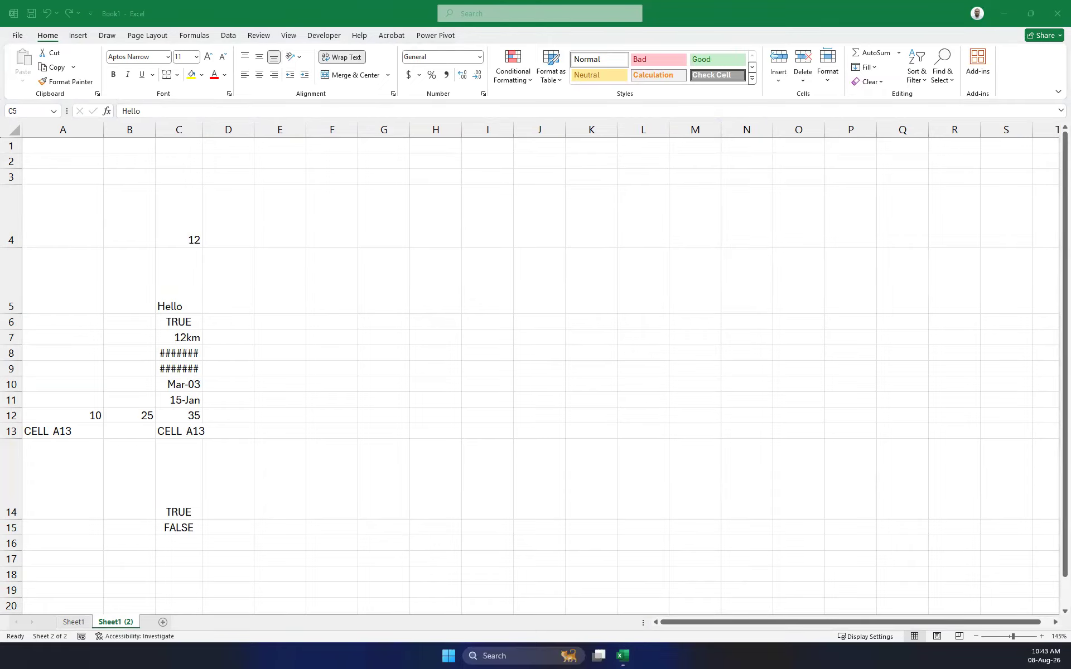
Set C5's vertical alignment to Top so Hello sits at the top.
click(175, 281)
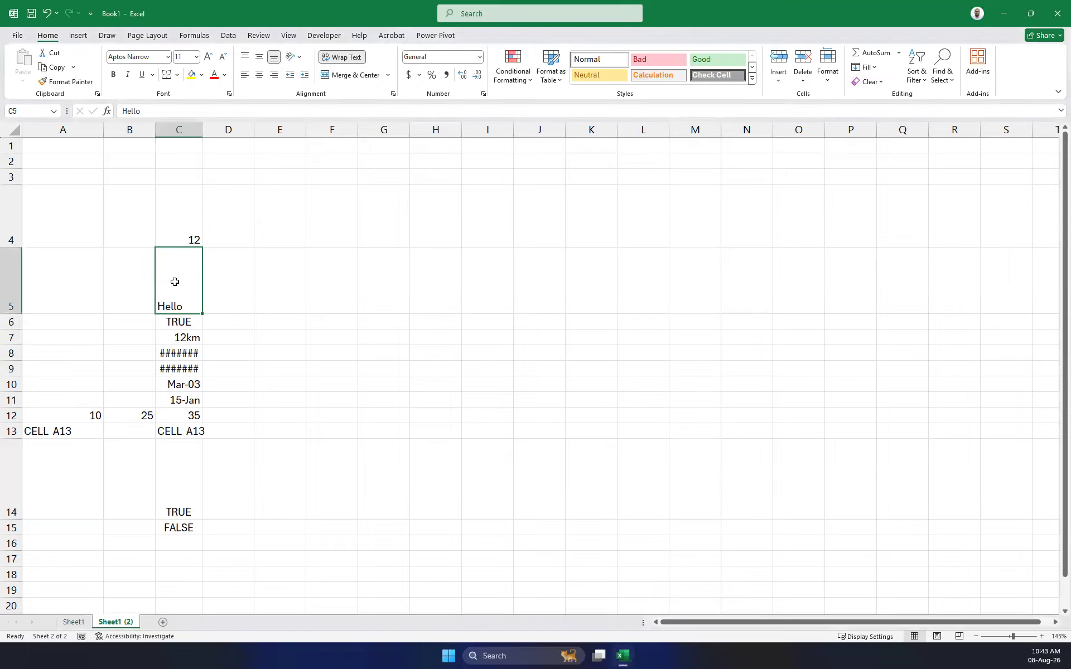
click(393, 94)
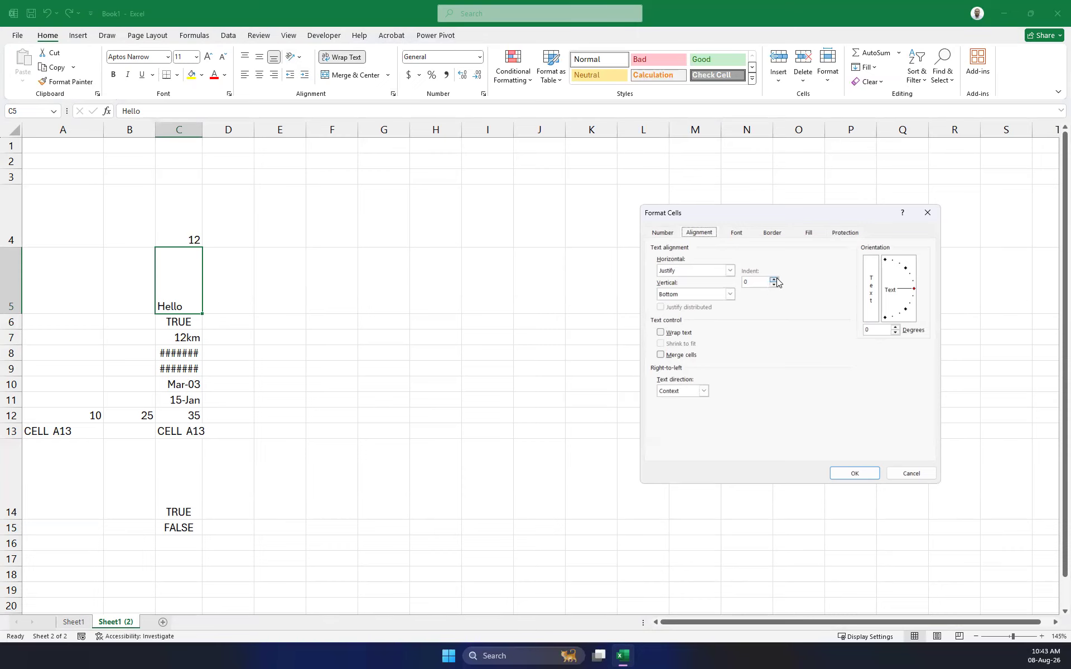
click(729, 294)
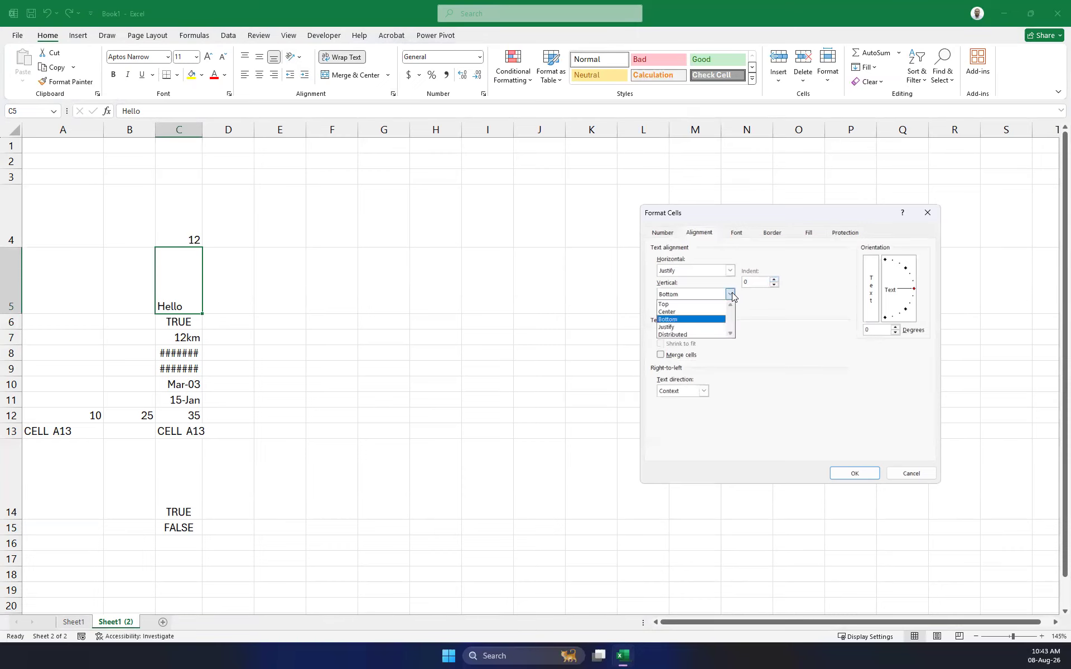
click(673, 306)
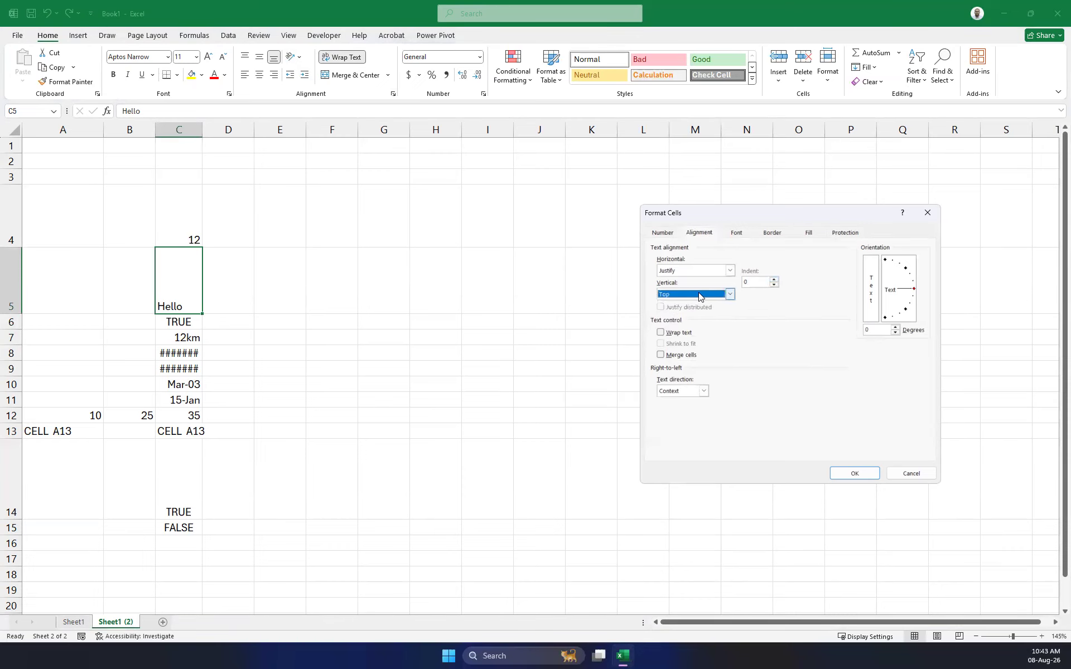
click(854, 473)
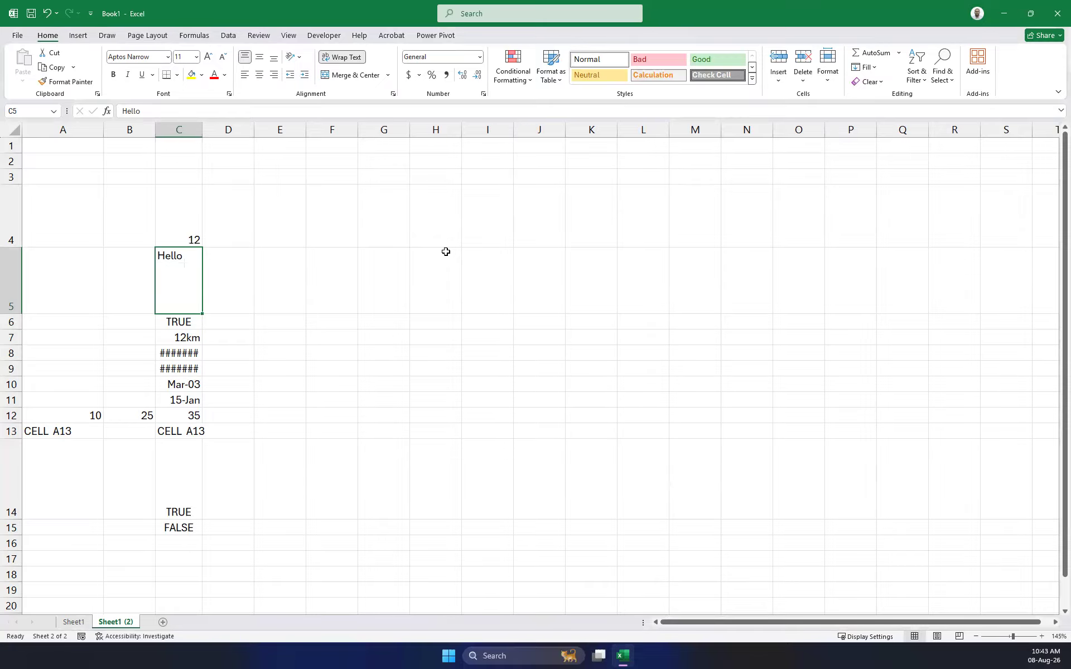
click(395, 94)
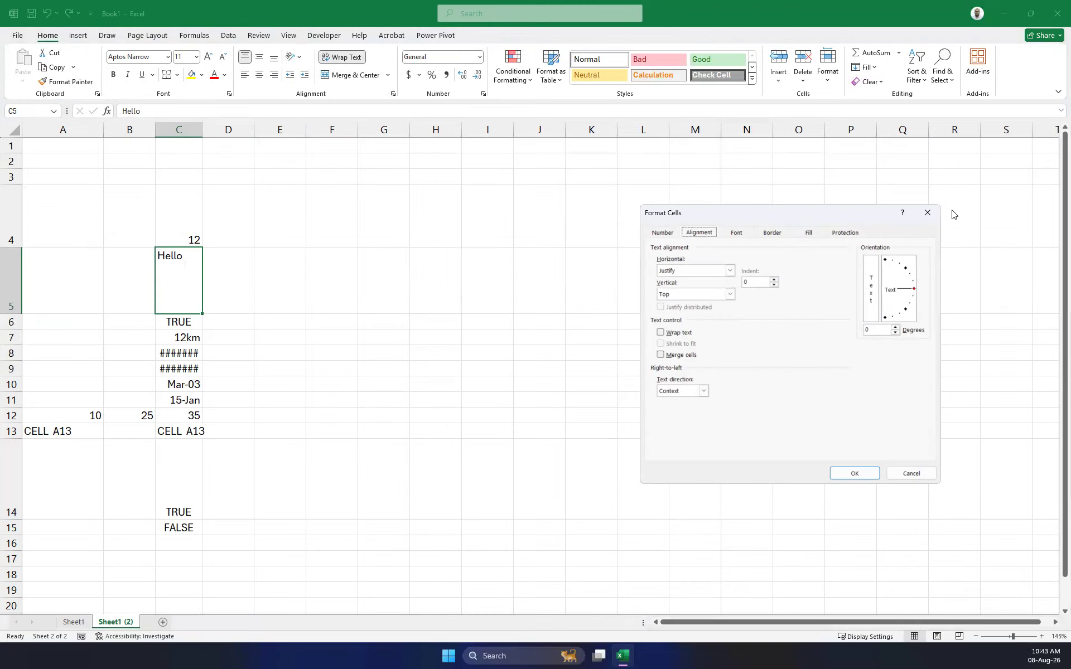
click(925, 214)
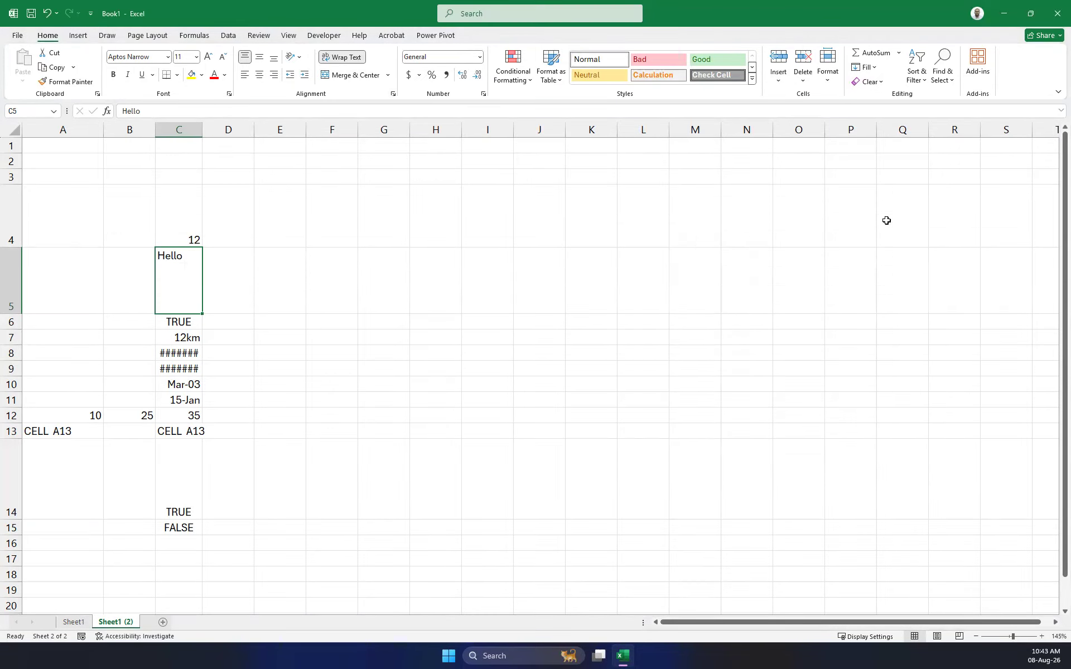
Use Clear All on A4:F17 to remove all contents and formatting.
drag(309, 559, 11, 190)
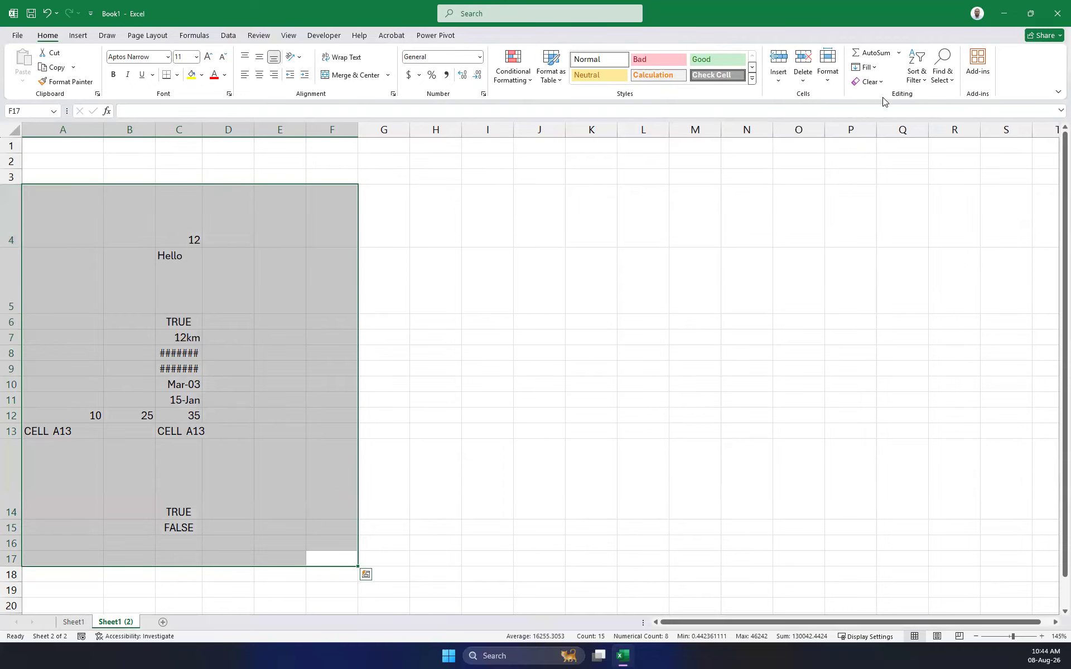
click(871, 82)
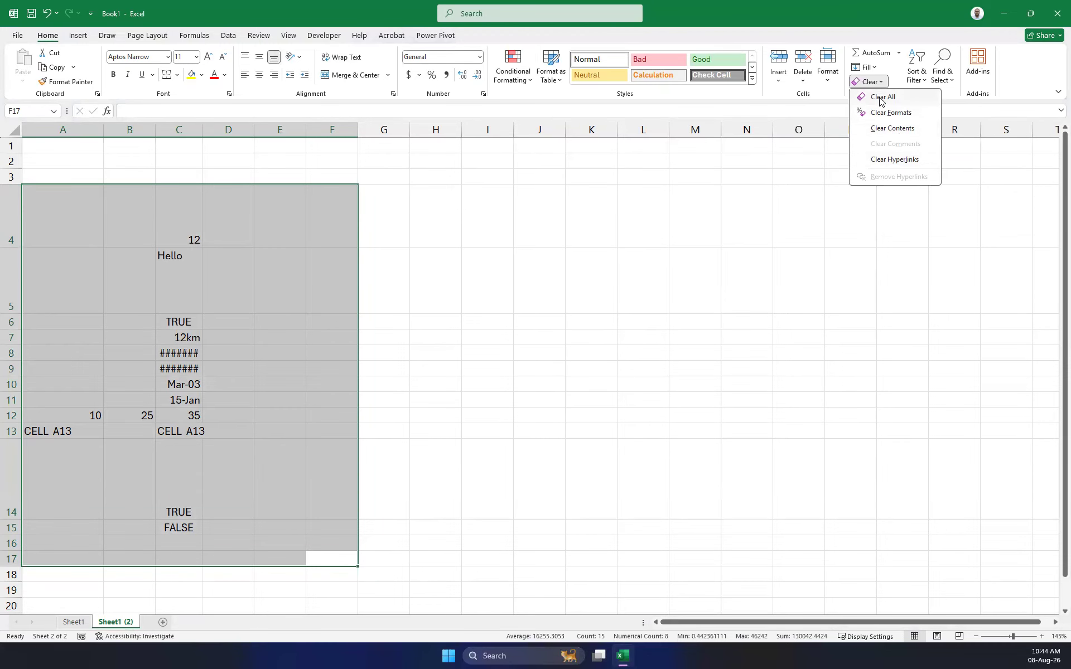
click(881, 98)
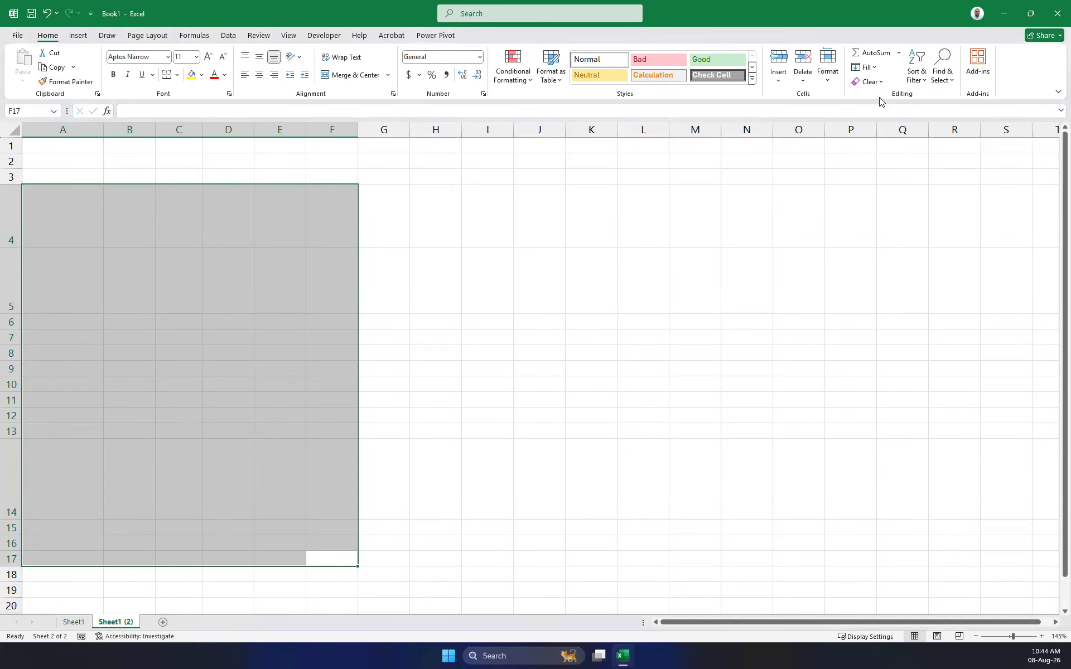
click(261, 226)
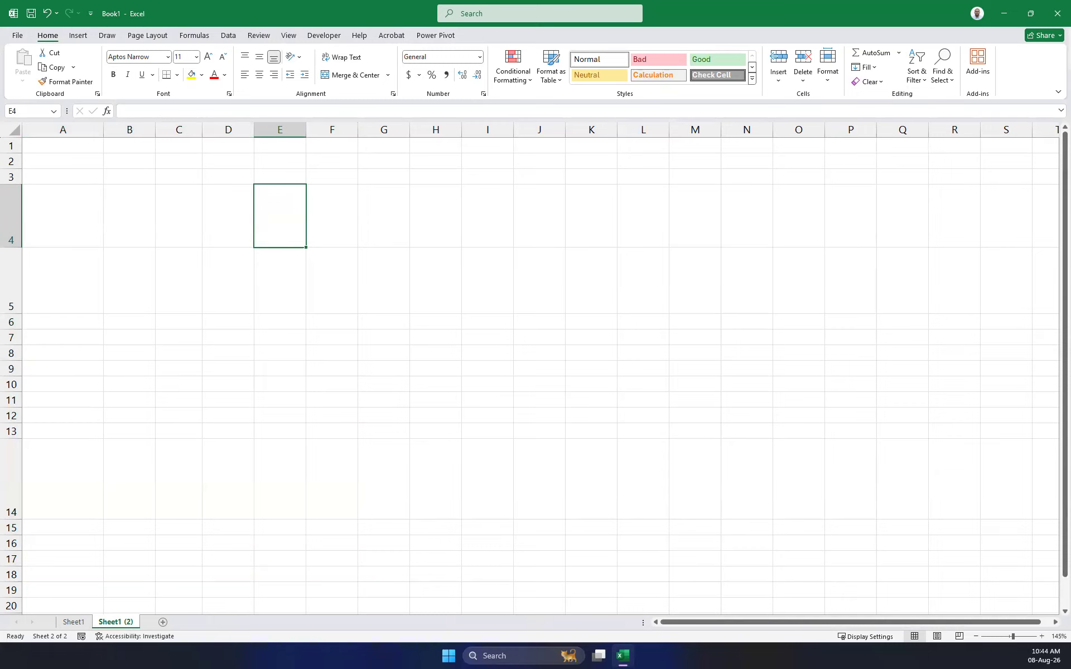
Enter sdsd in cell C4 with top alignment.
click(166, 219)
click(244, 58)
text(sdsd)
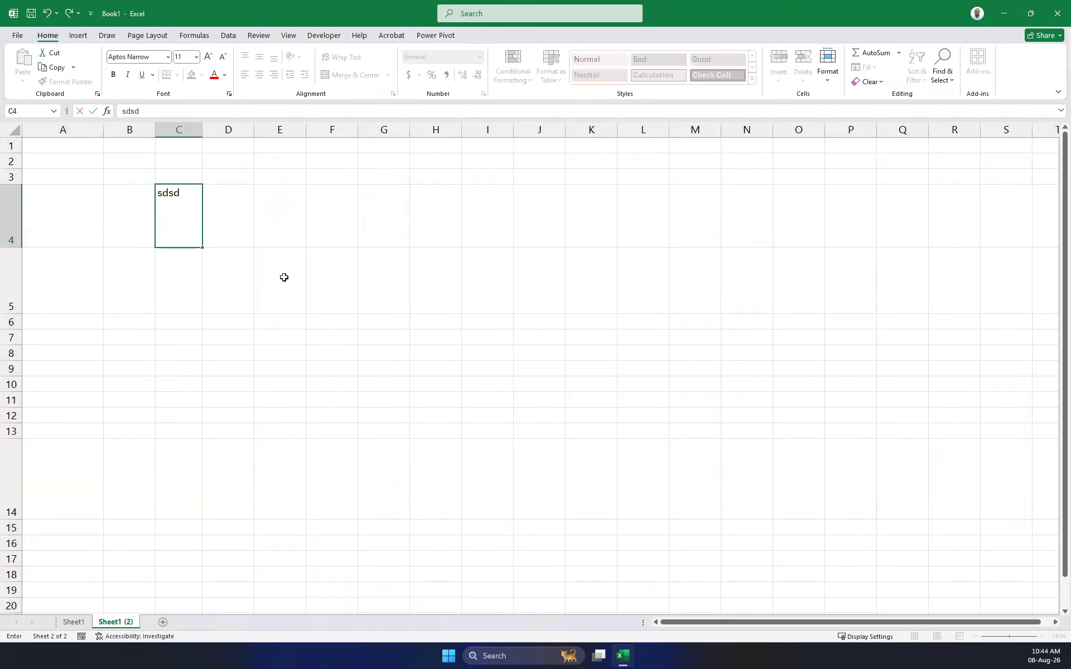
key(Return)
Switch C4 to middle and center alignment, then clear its formats.
click(173, 206)
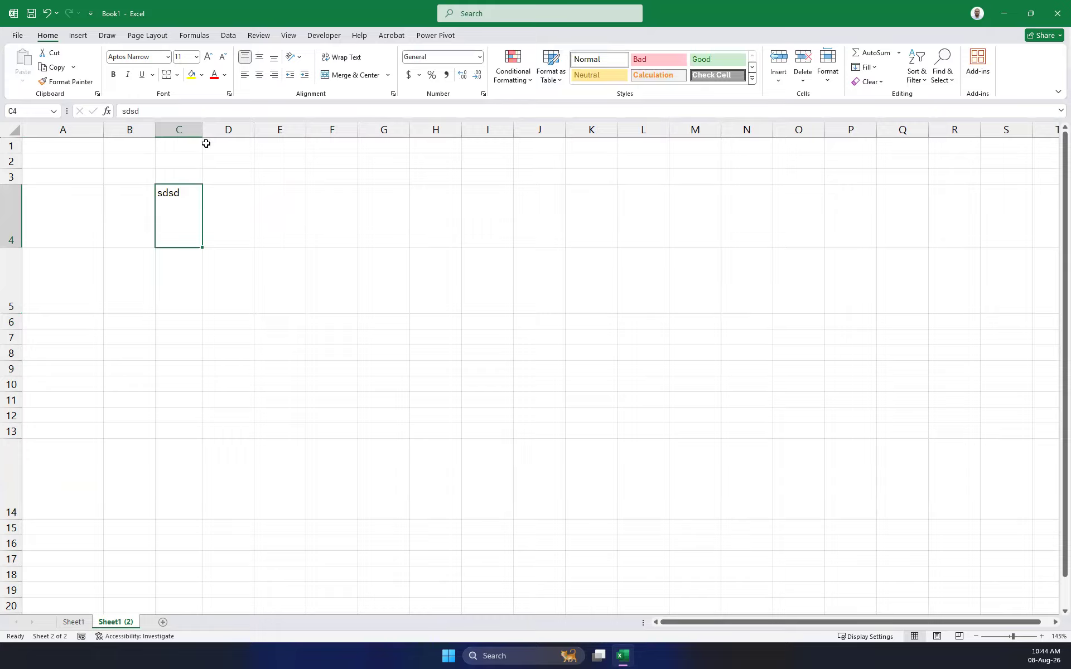
click(260, 57)
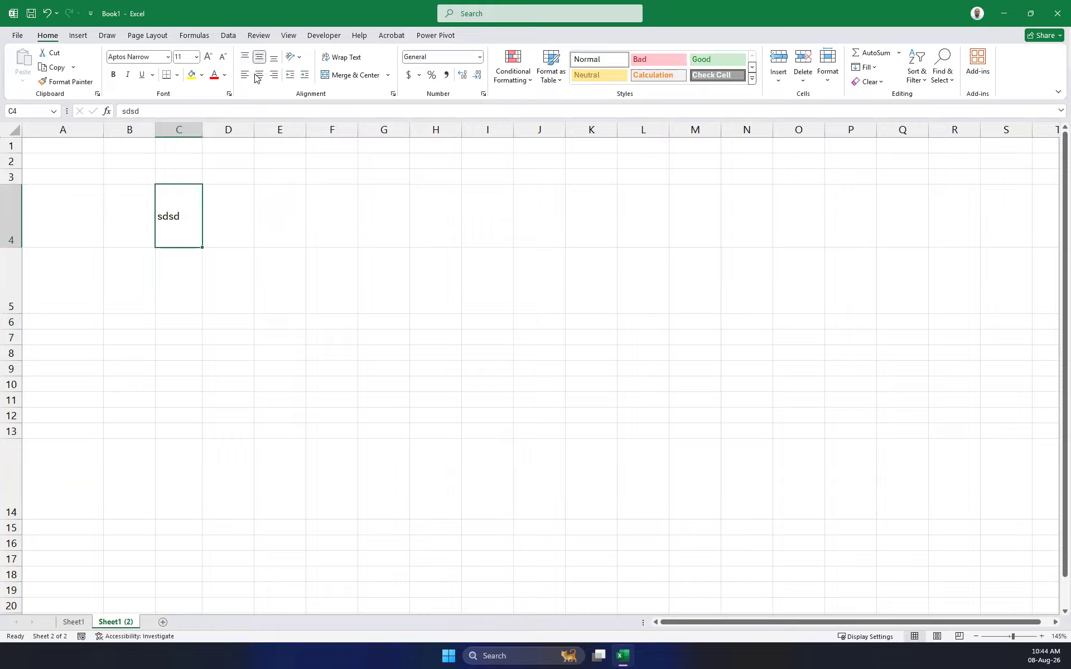
click(259, 75)
click(874, 84)
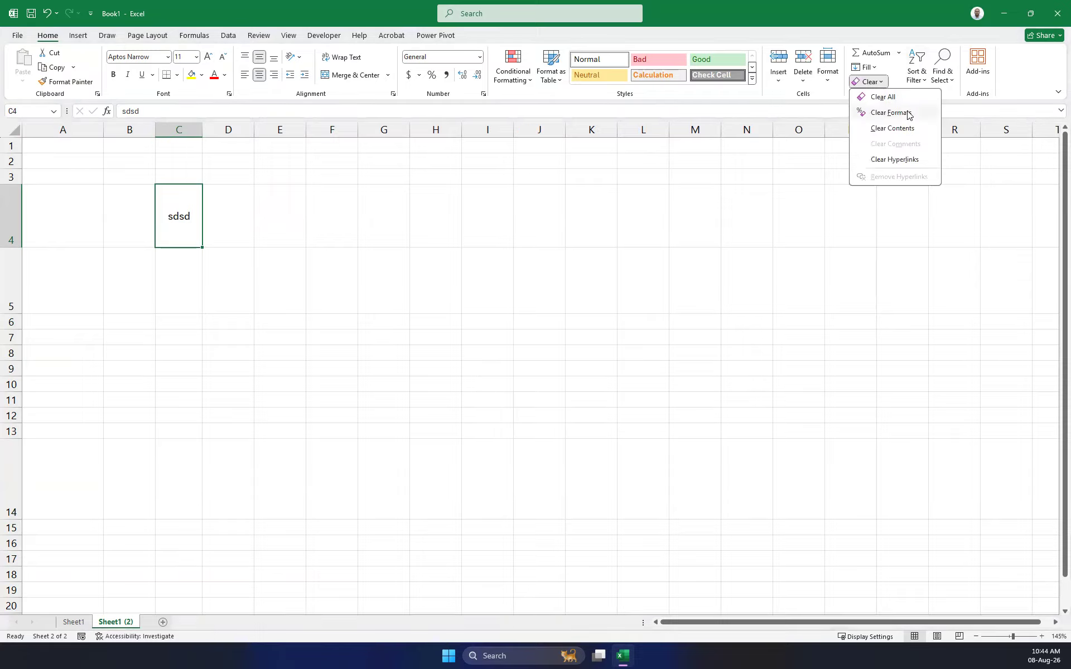
click(907, 115)
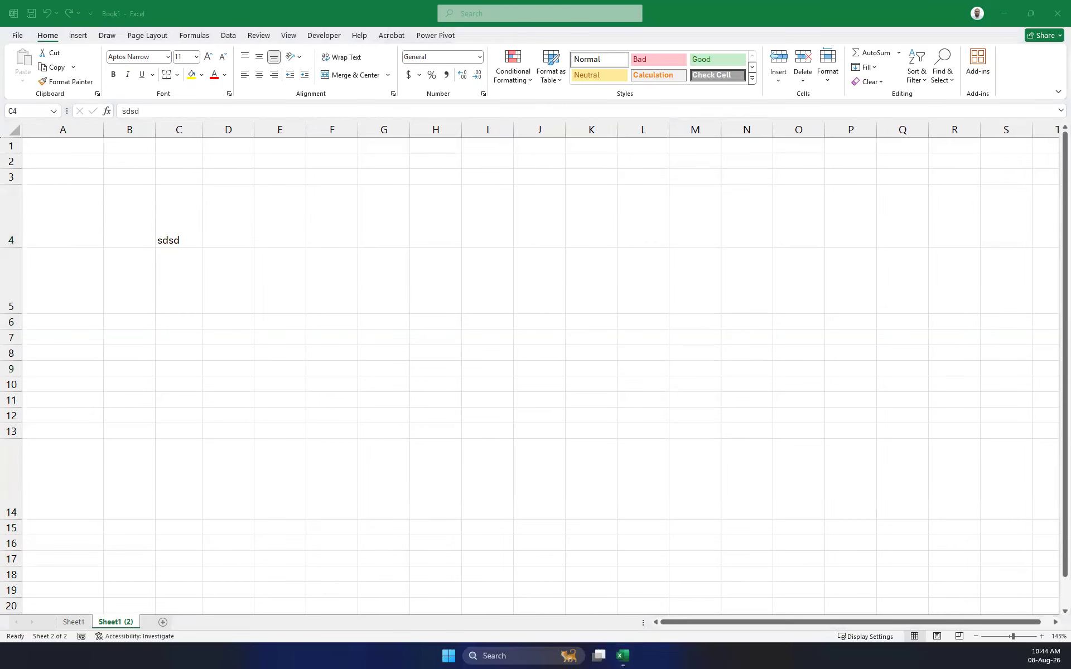
click(173, 237)
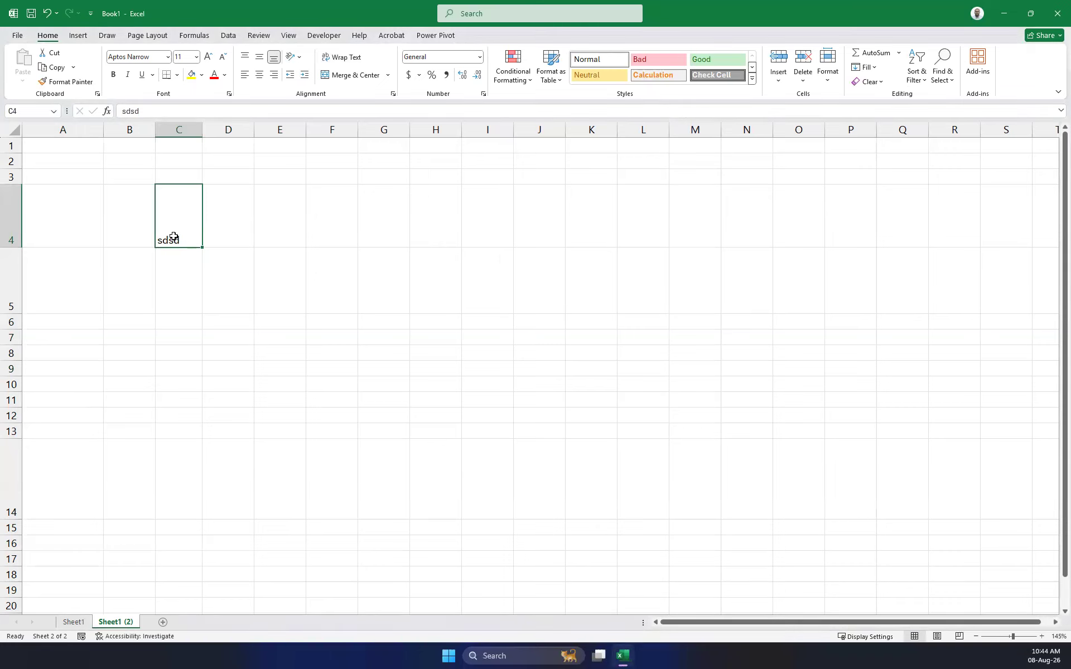
click(8, 488)
drag(14, 519, 14, 569)
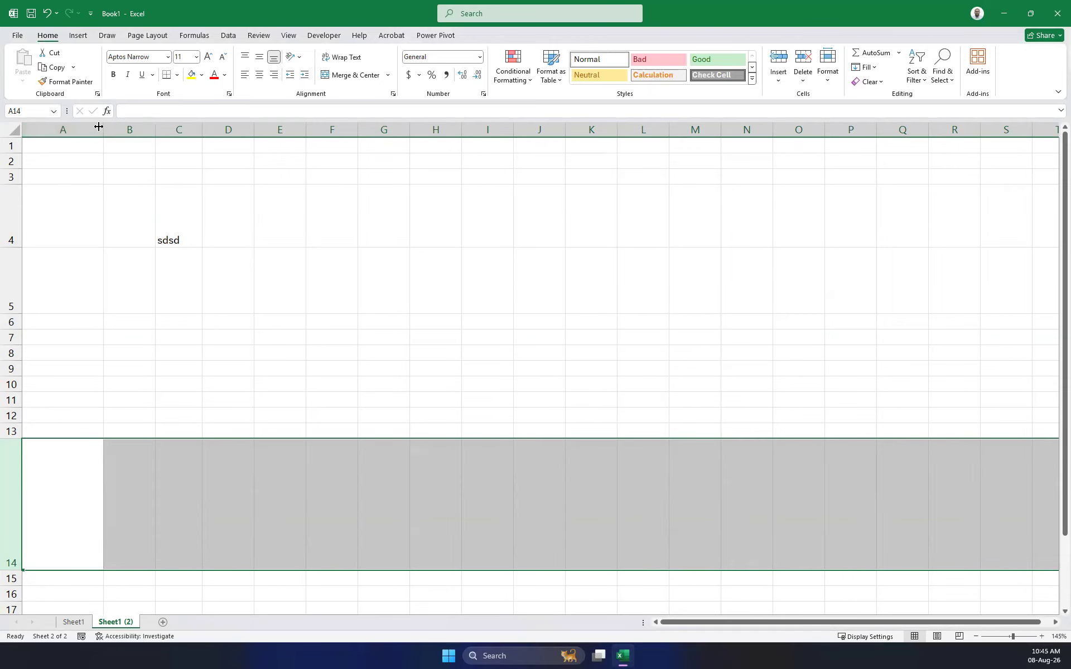
drag(99, 127, 108, 161)
drag(6, 153, 13, 358)
click(16, 306)
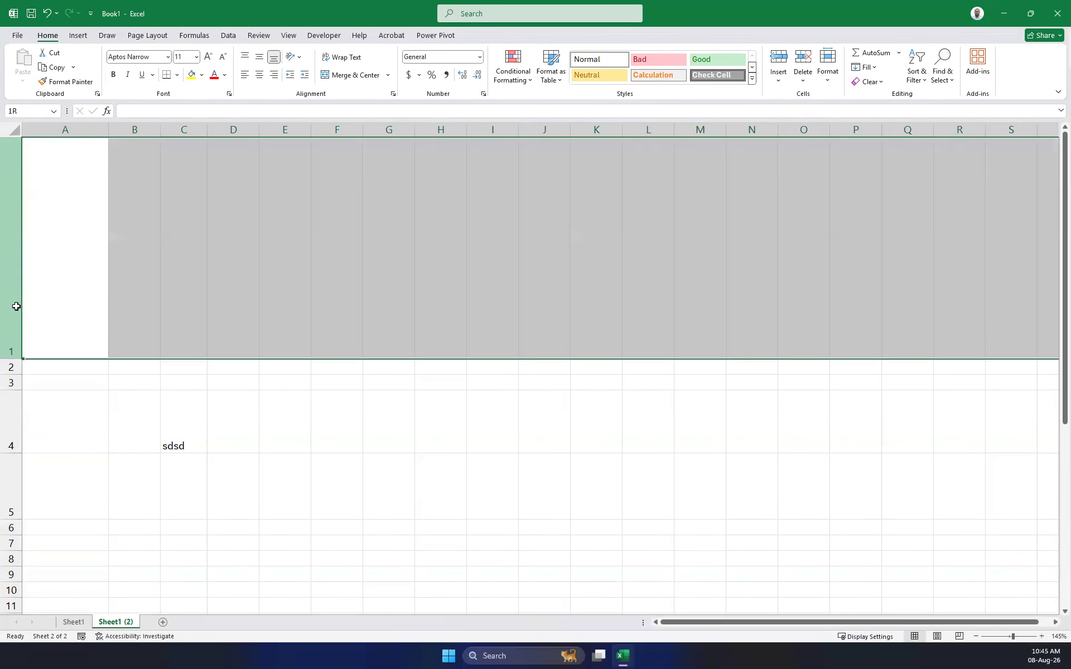
drag(11, 357, 10, 370)
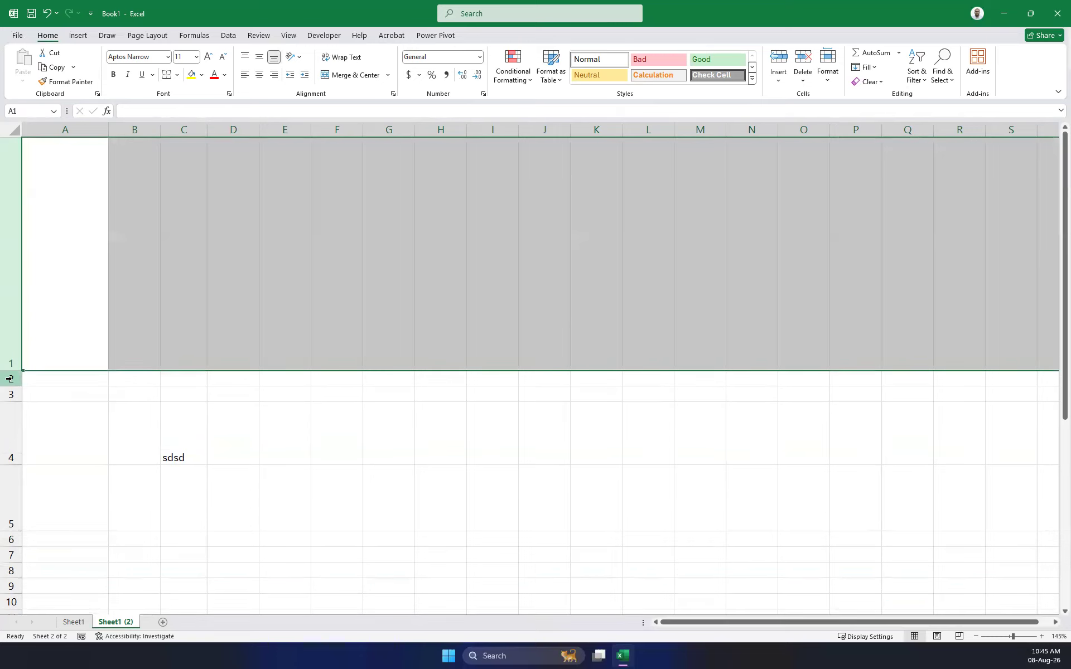
drag(14, 370, 20, 203)
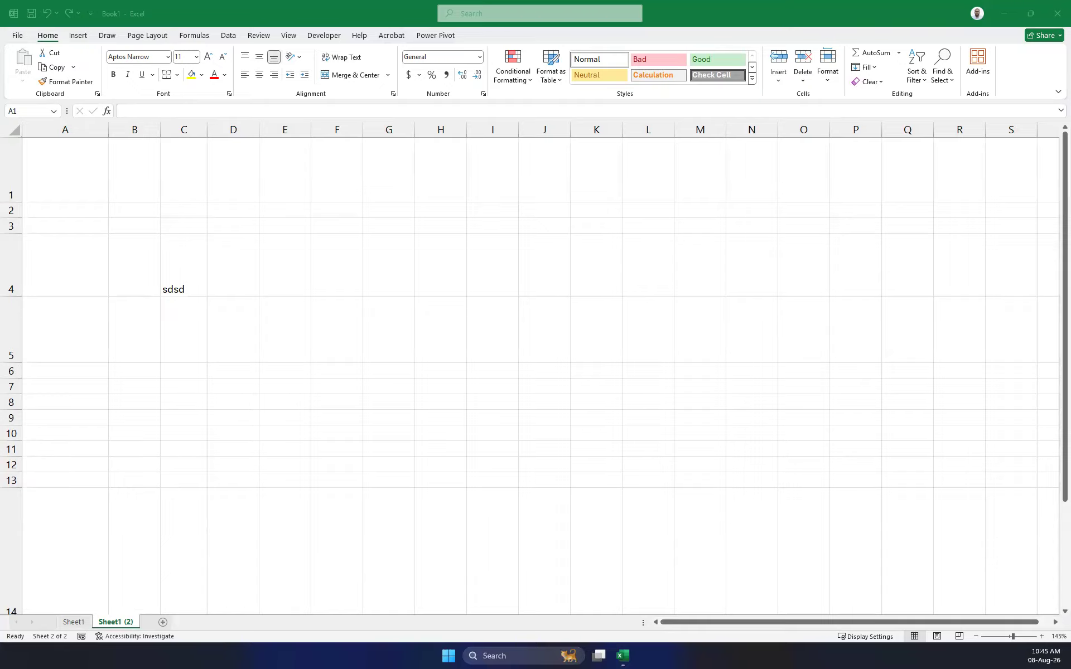
key(shift+space)
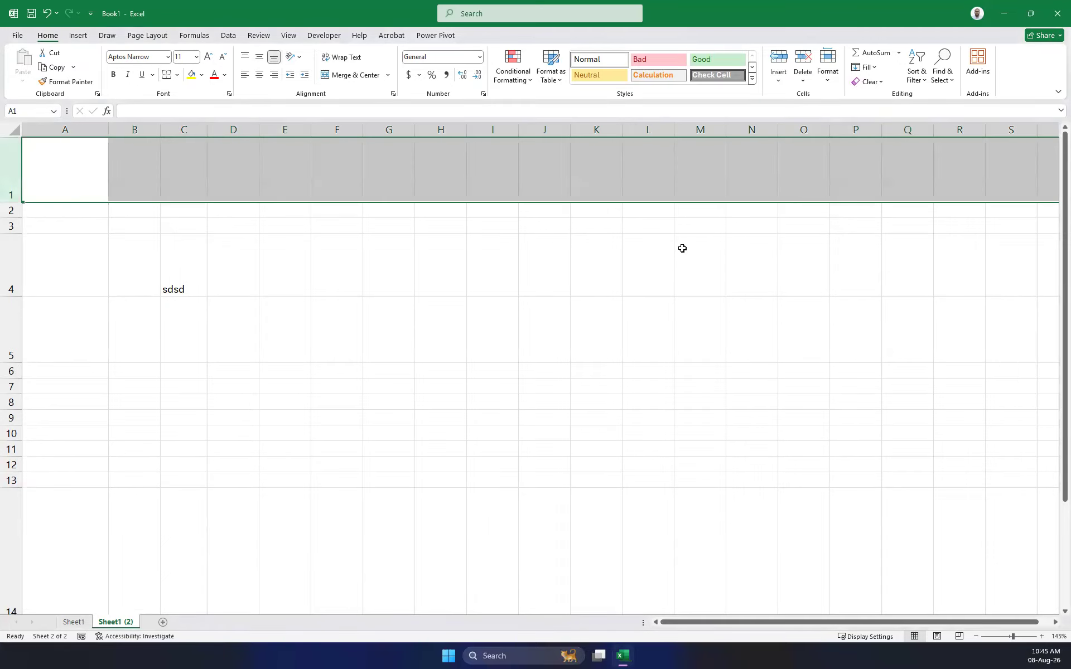
click(547, 258)
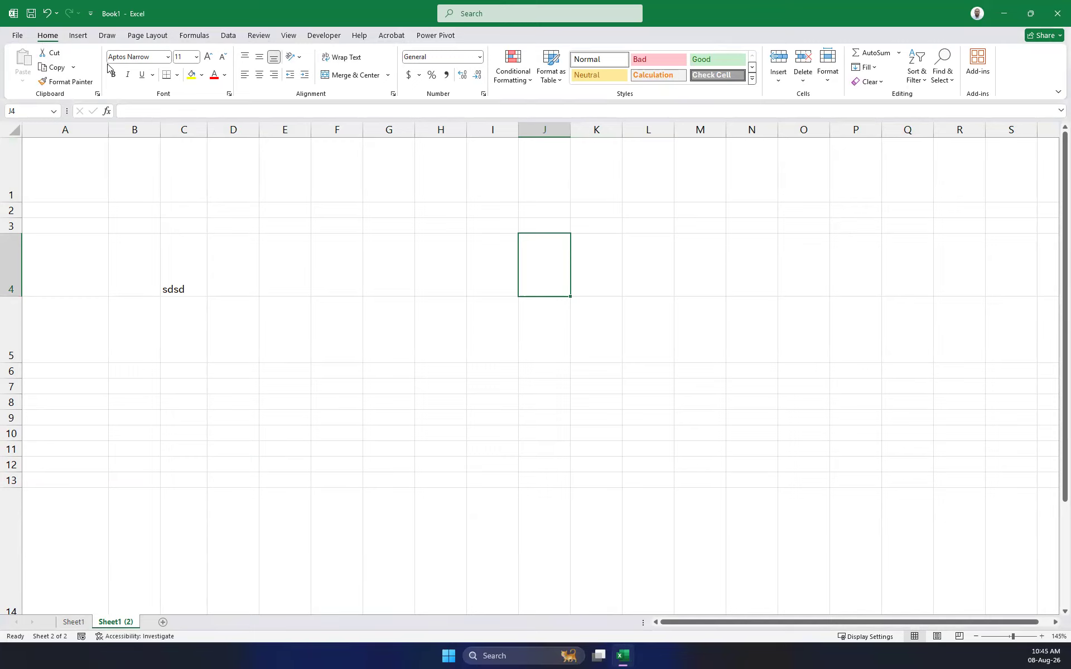
click(89, 239)
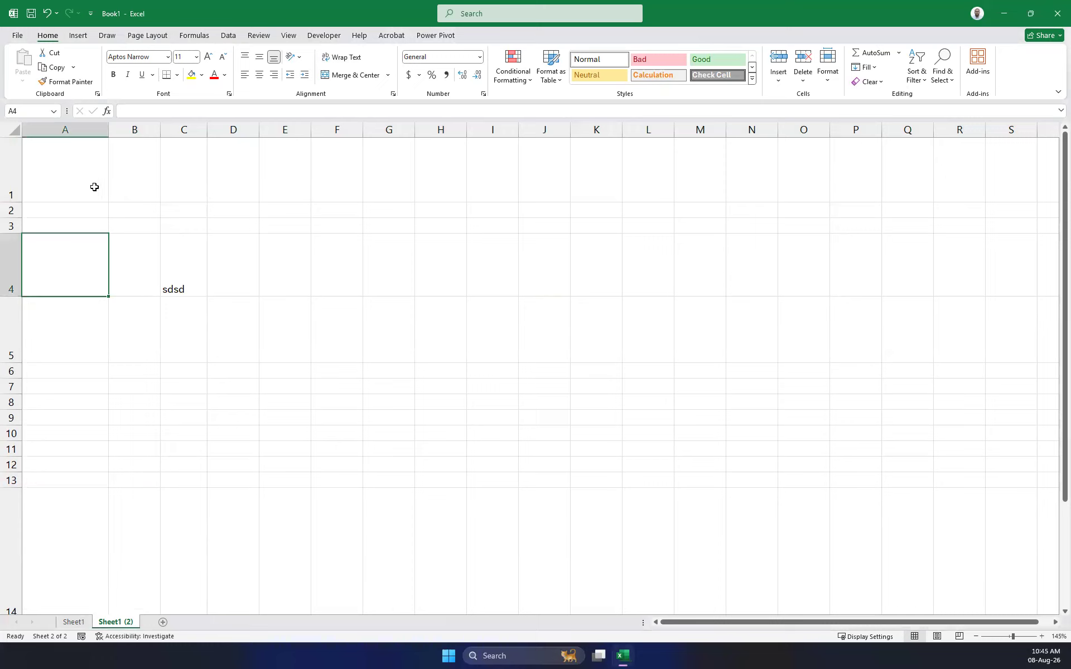
click(95, 187)
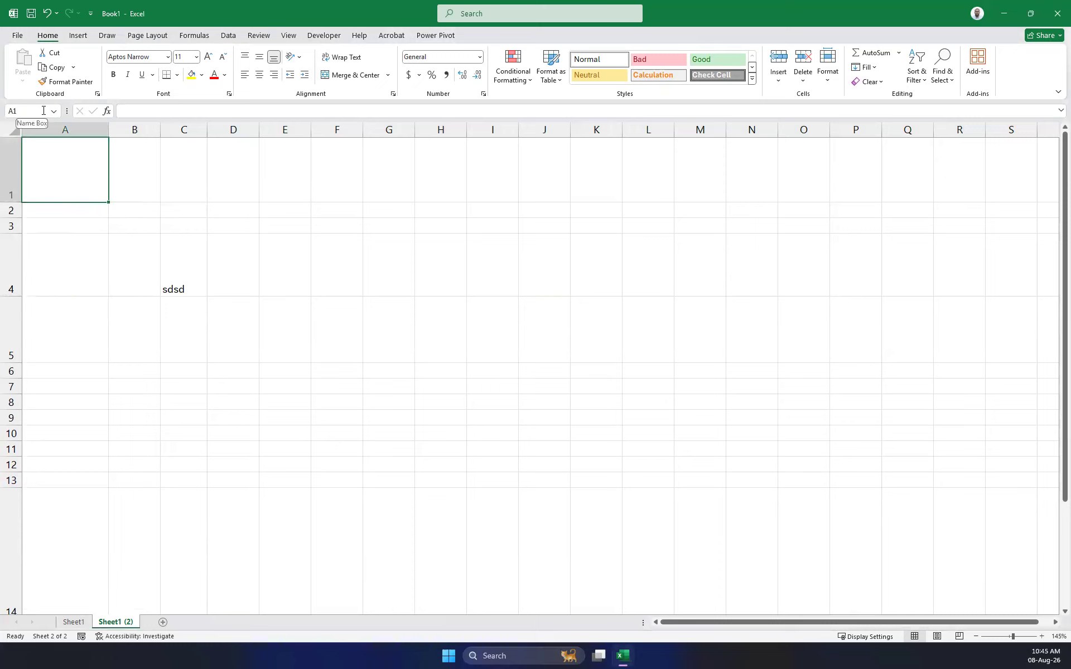
click(150, 190)
click(174, 181)
click(134, 171)
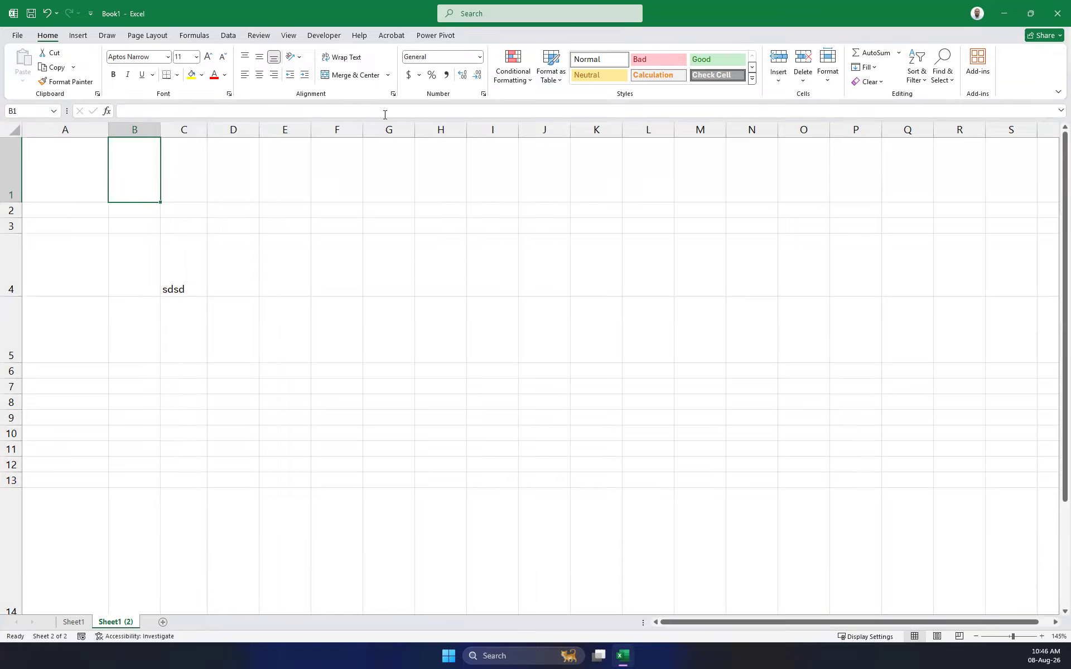
Type test text in F4, then delete it to leave F4 empty.
click(345, 257)
text(ghghghgh)
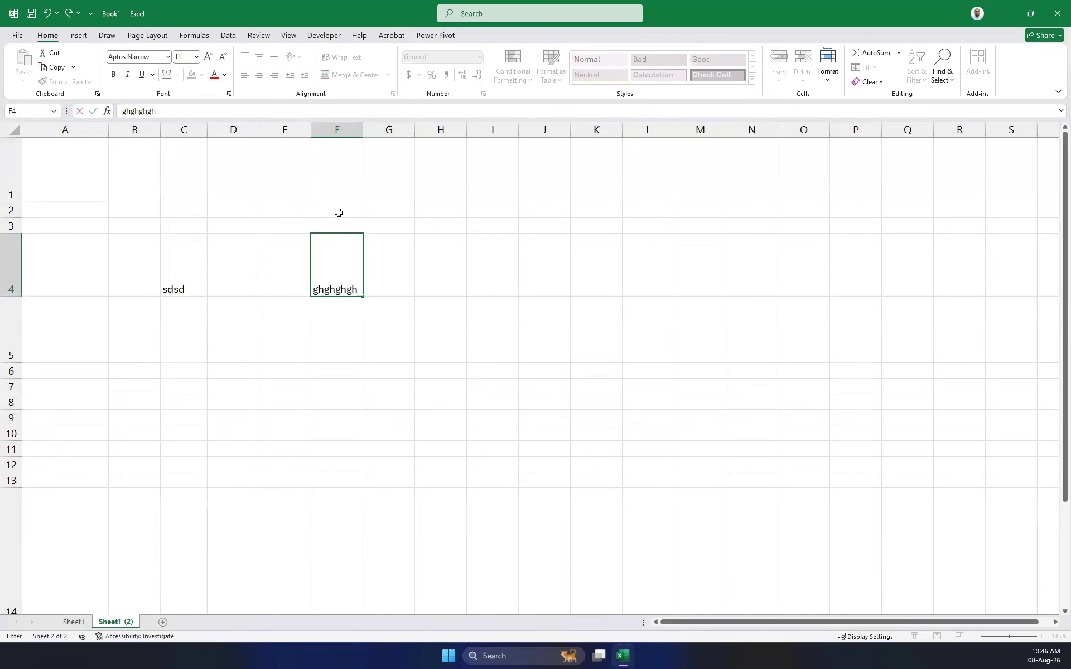
text(ghghghghghghghghghghghgh)
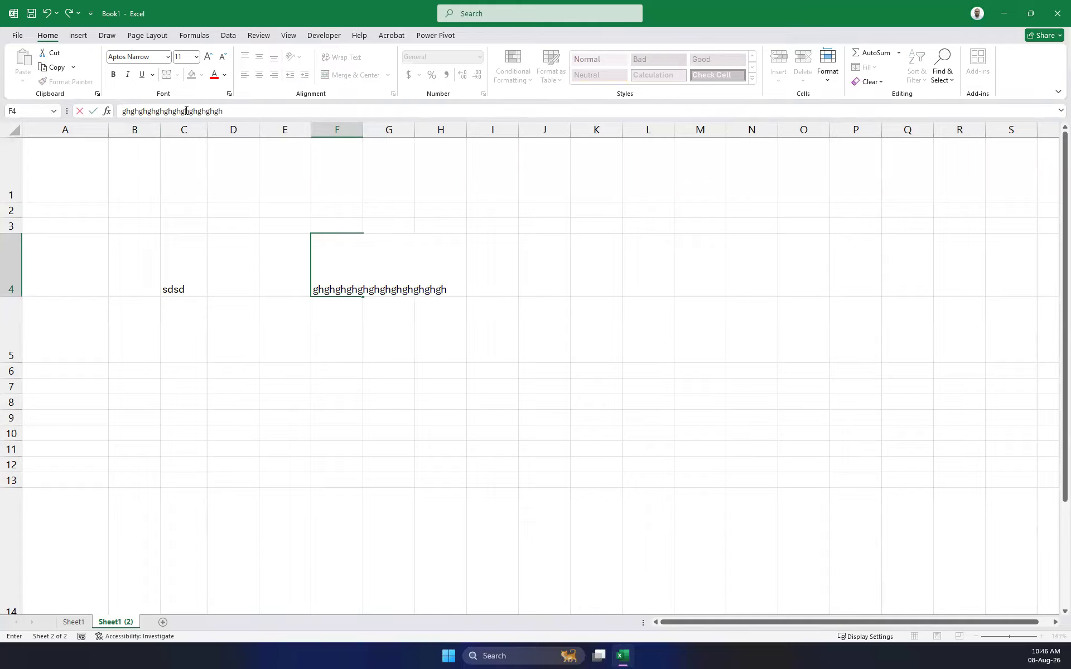
key(ctrl+a)
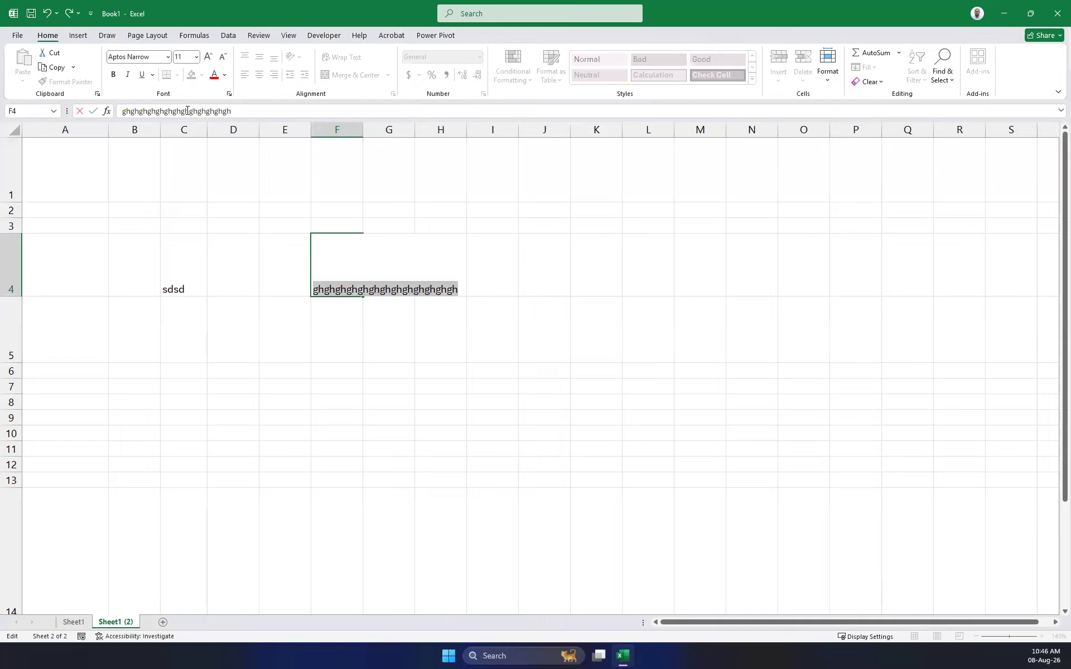
key(BackSpace)
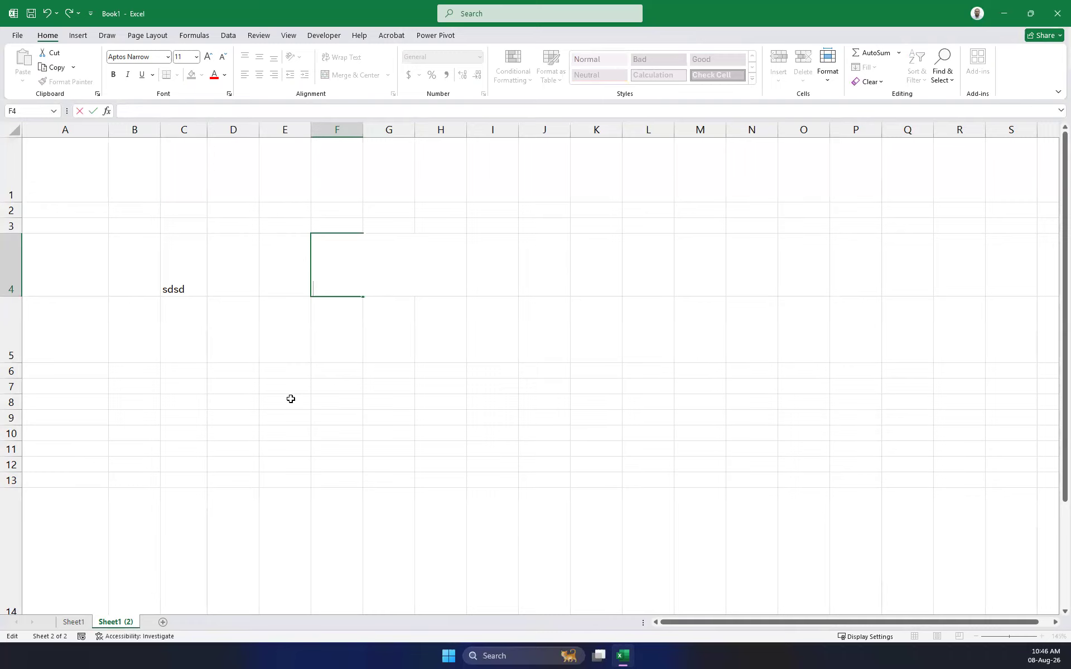
click(261, 324)
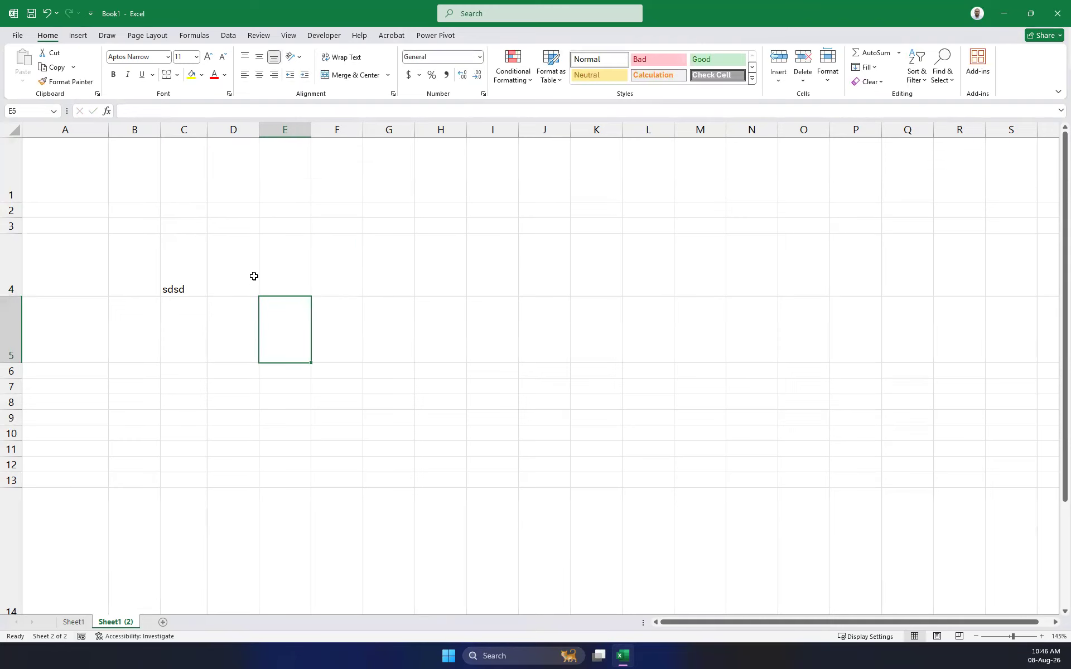
Enter dfdf in C5 below sdsd and select C4:C5.
click(178, 263)
click(182, 321)
text(dfdf)
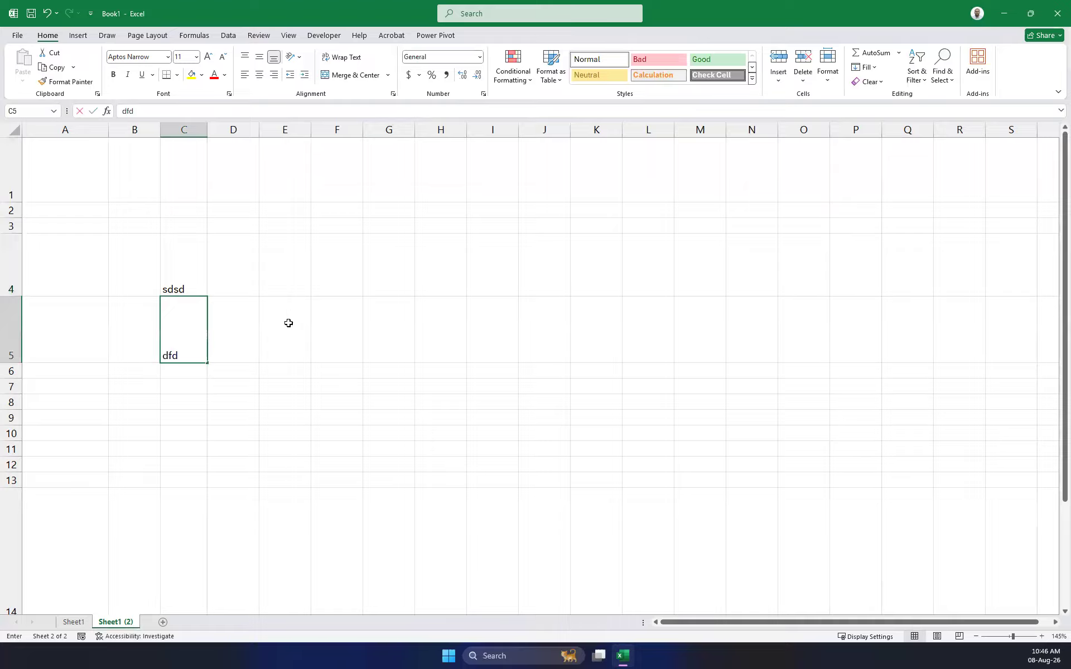
click(287, 323)
drag(176, 271, 185, 352)
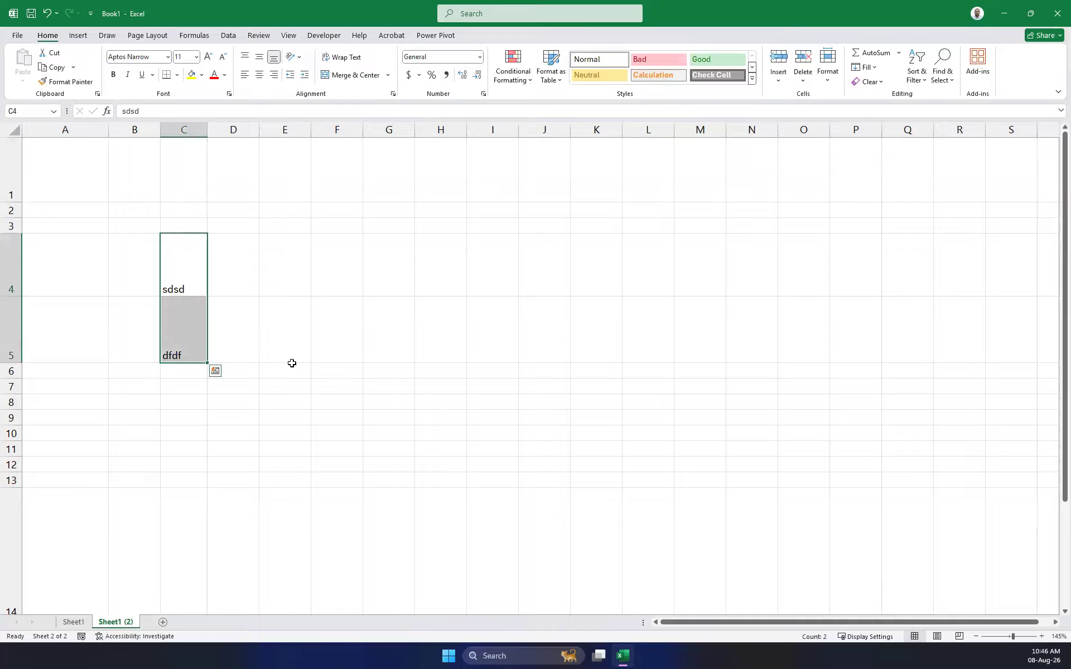
Enter 10 in E4 and 20 in E5, then select both.
click(276, 285)
text(10)
key(Return)
text(20)
click(380, 338)
drag(295, 272, 296, 330)
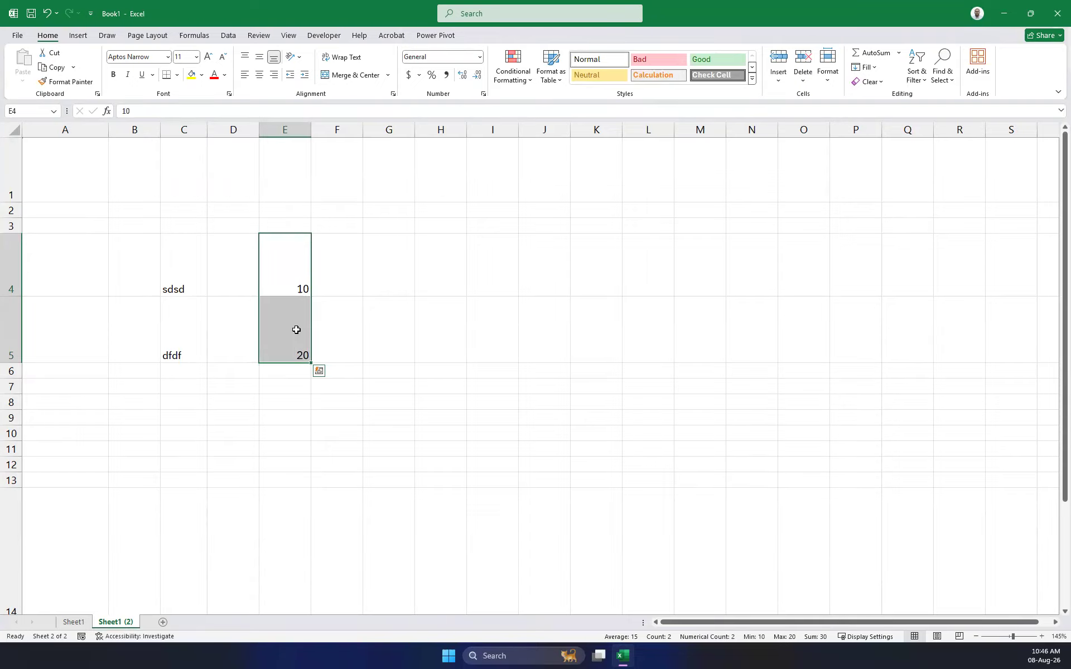
Move the selection around E5 with the arrow keys, ending on E4.
key(Right)
key(Down)
key(Right)
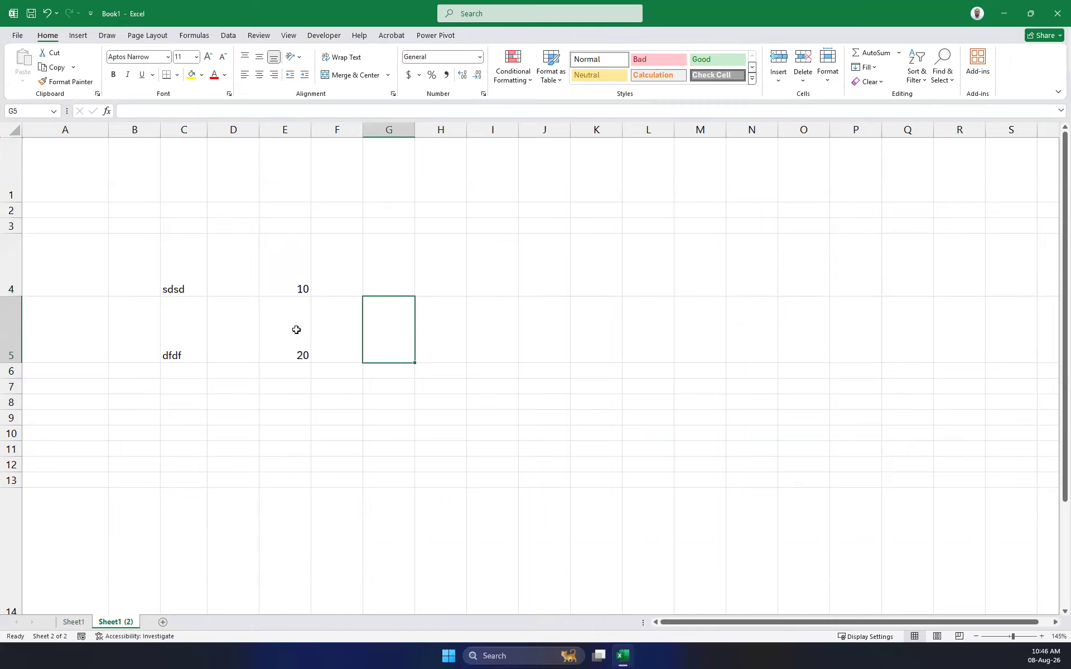
key(Left)
key(Left)
key(Right)
key(Left)
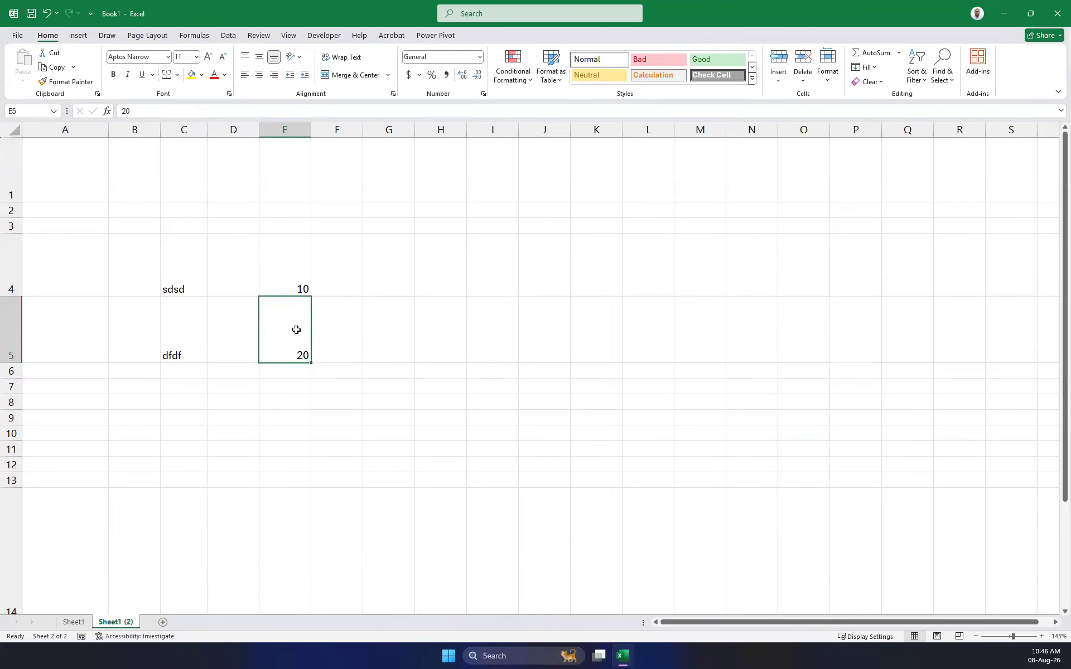
key(Right)
key(Right)
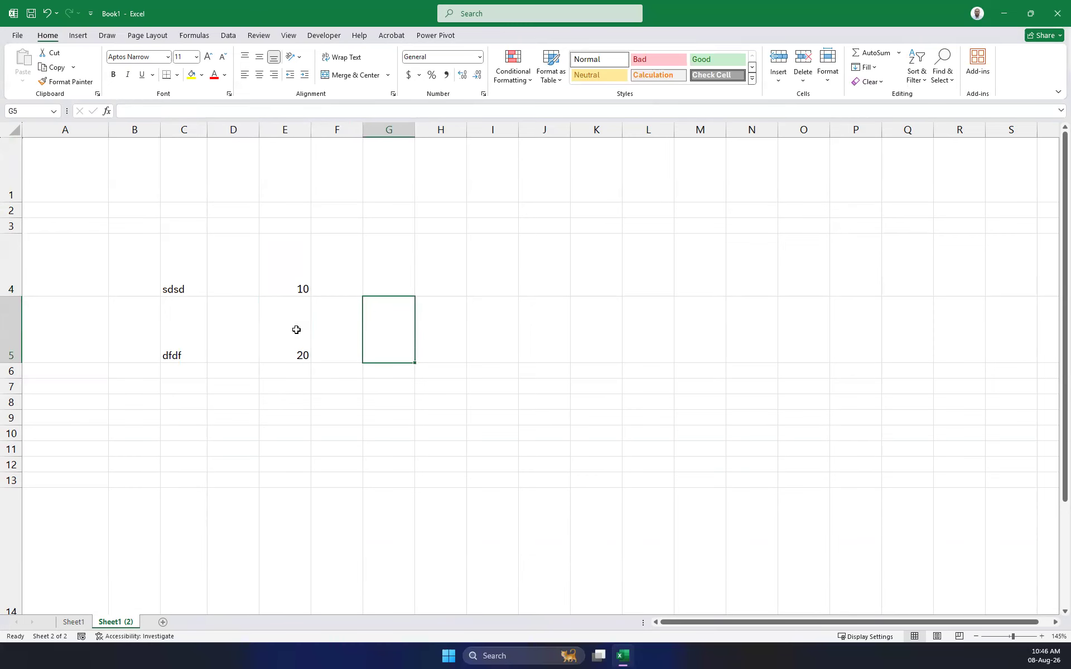
key(Left)
key(Left)
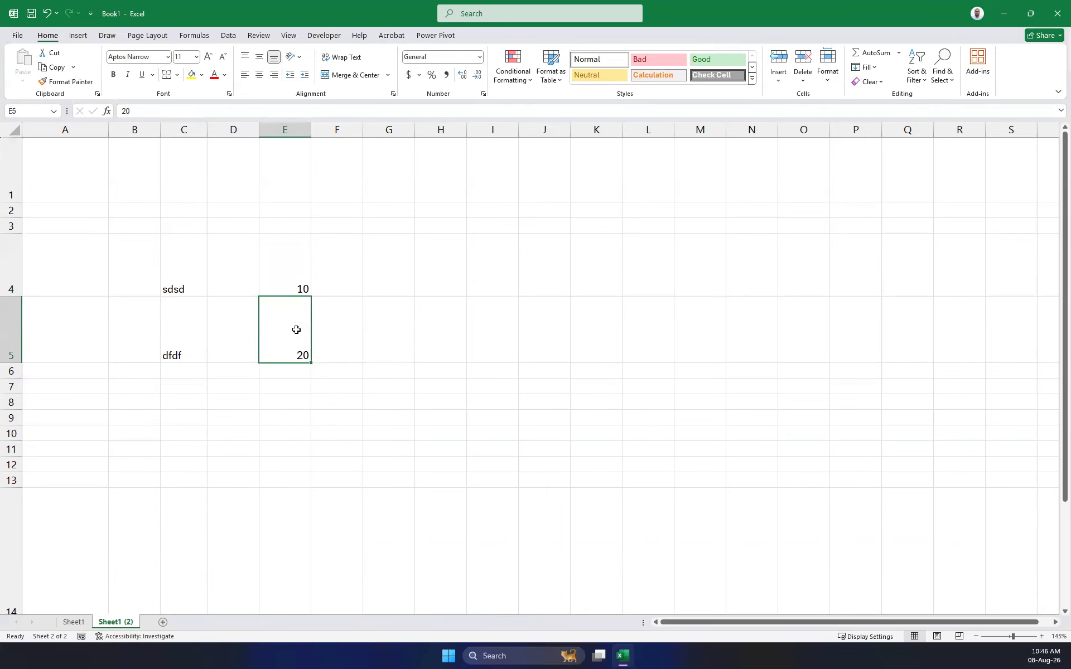
click(300, 275)
Shorten row 1, enter 100 in A1 and 200 in B1, and clear old entries in rows 4–9.
click(48, 209)
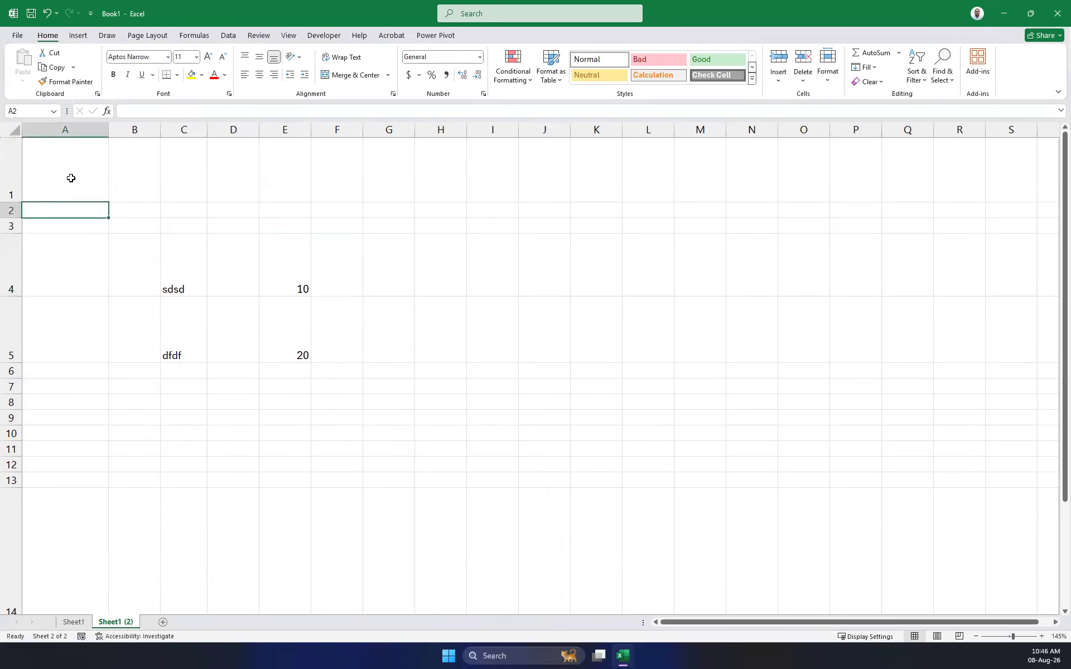
click(71, 178)
drag(9, 202, 9, 163)
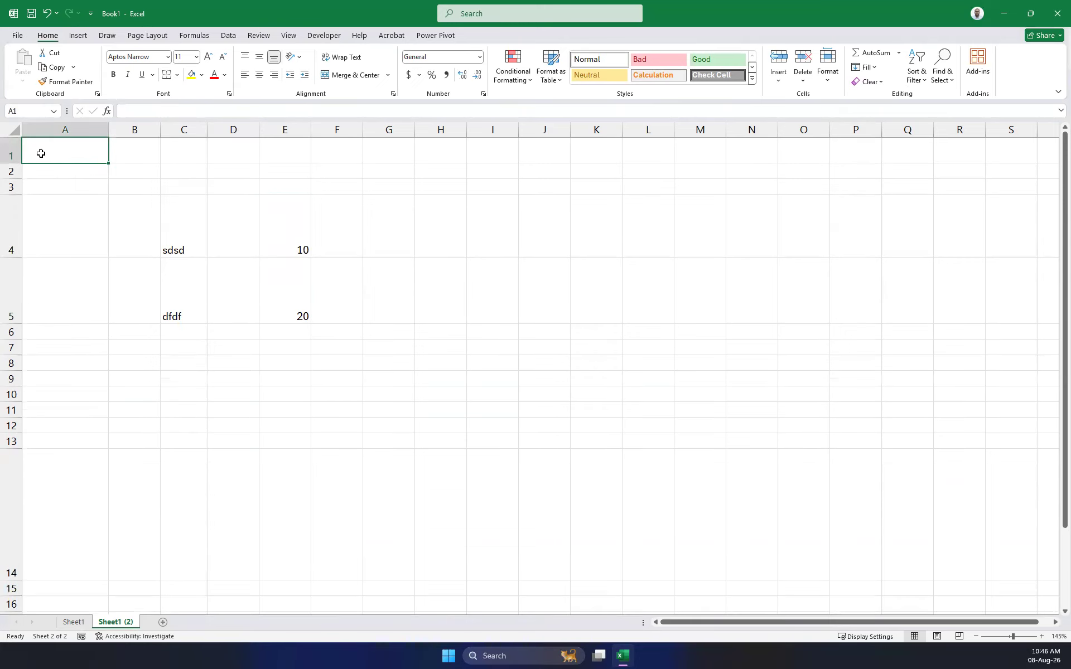
text(100)
key(Tab)
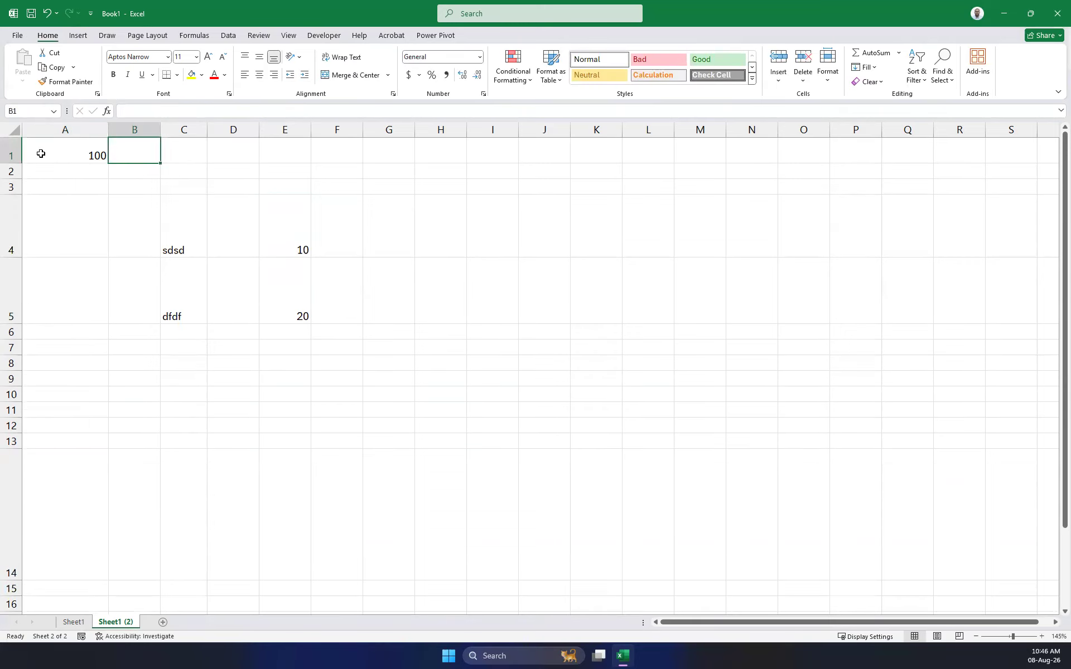
text(200)
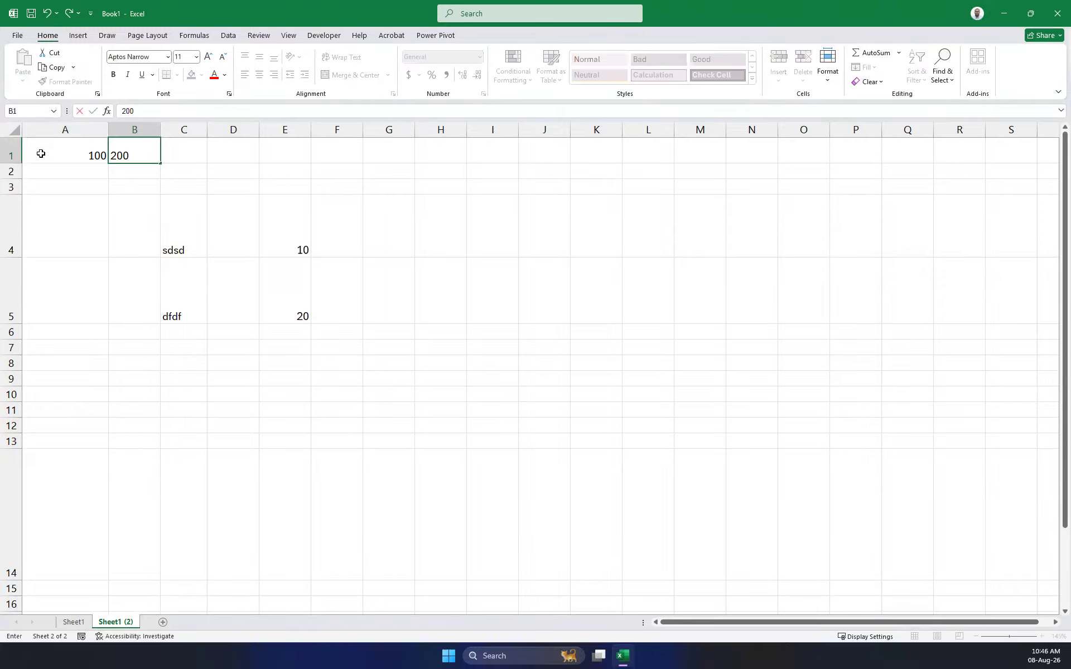
key(Tab)
key(Tab)
key(Tab)
key(Tab)
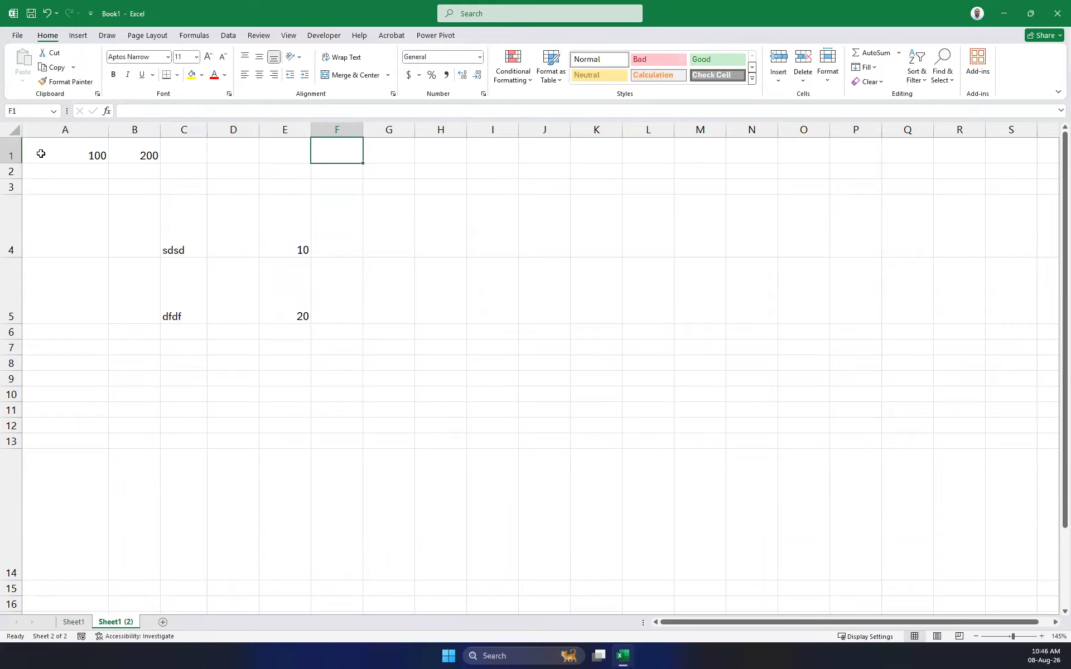
drag(62, 215, 378, 385)
key(Delete)
Put the formula =A1+B1 in G1.
click(386, 160)
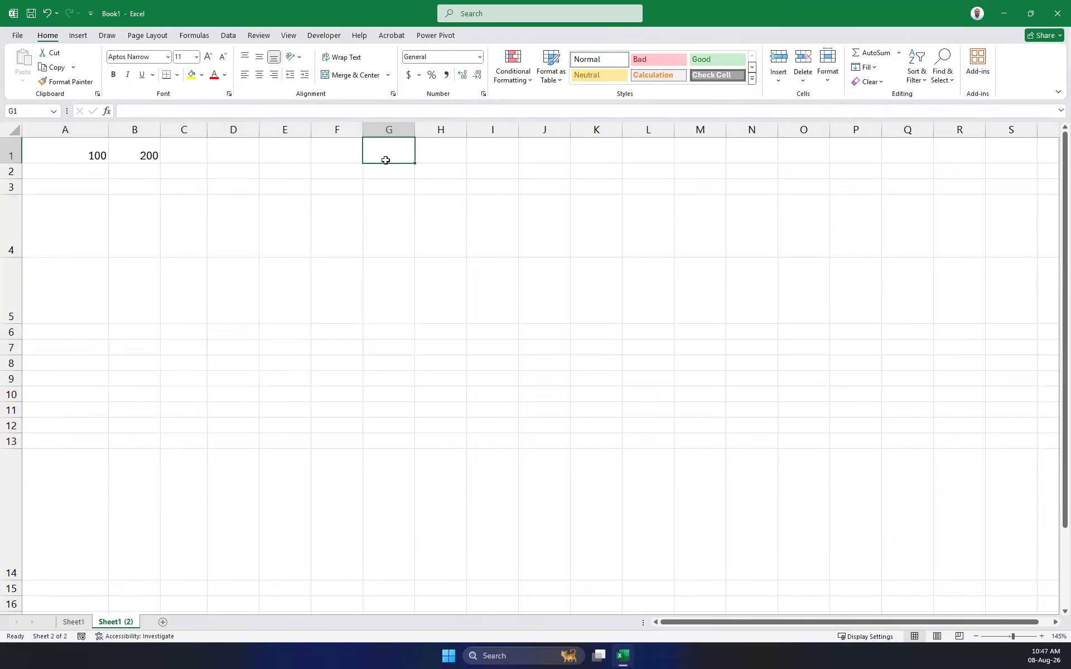
text(=)
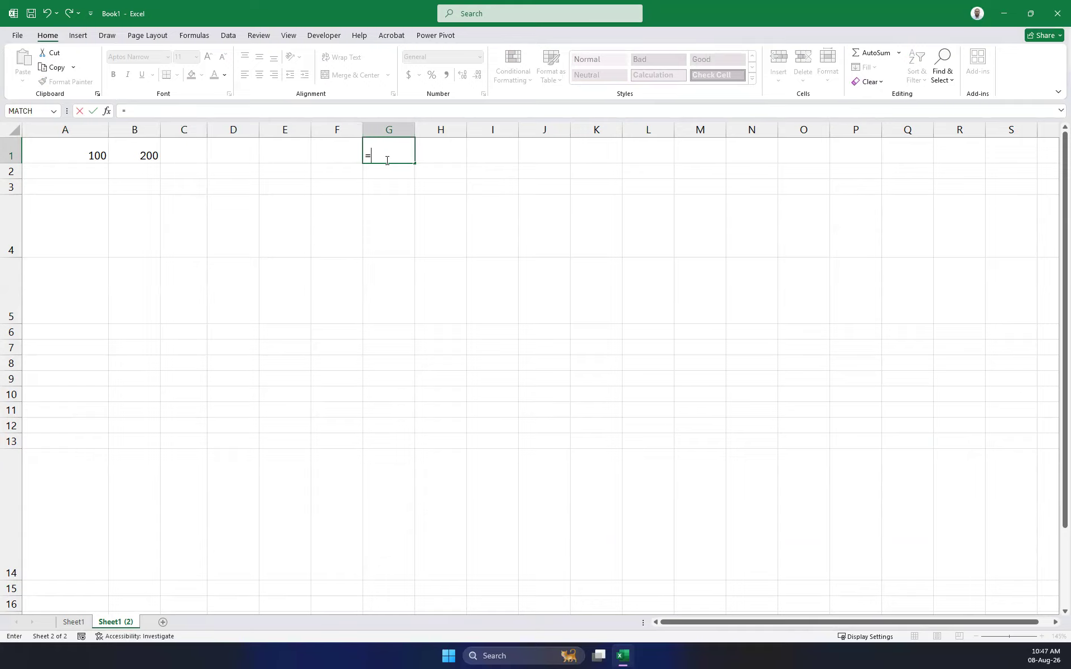
click(75, 152)
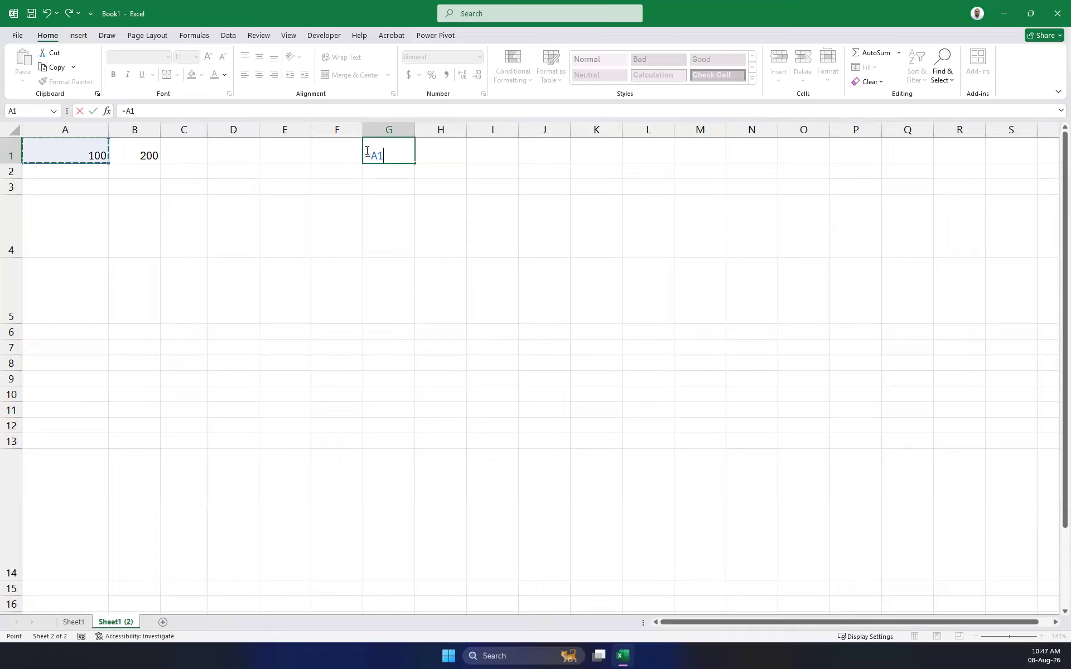
text(+)
click(139, 155)
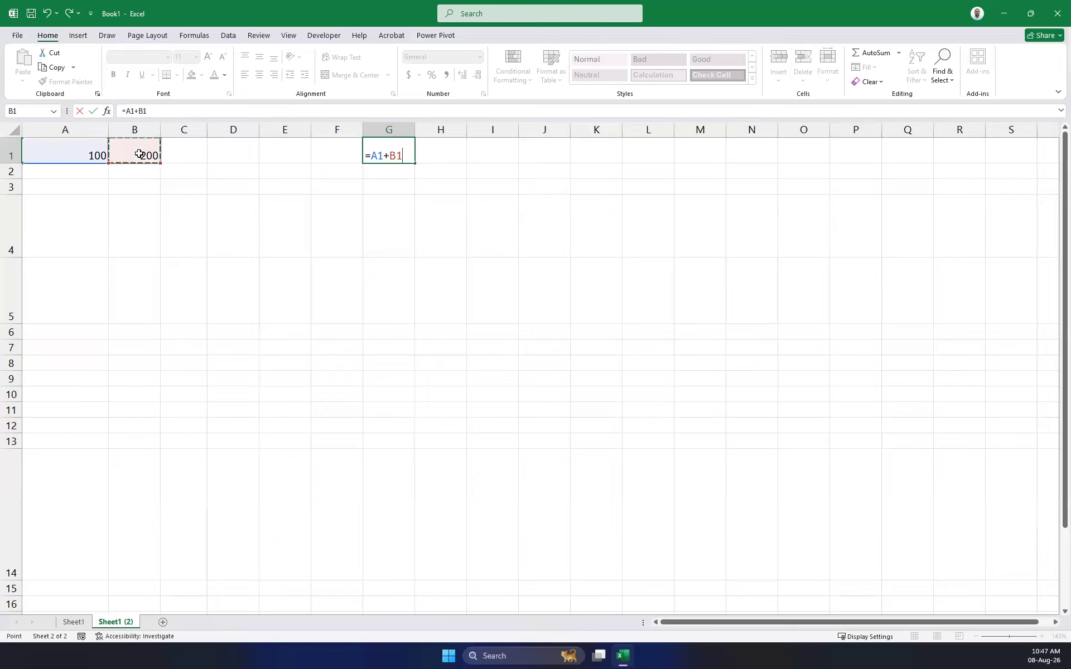
key(Return)
click(385, 150)
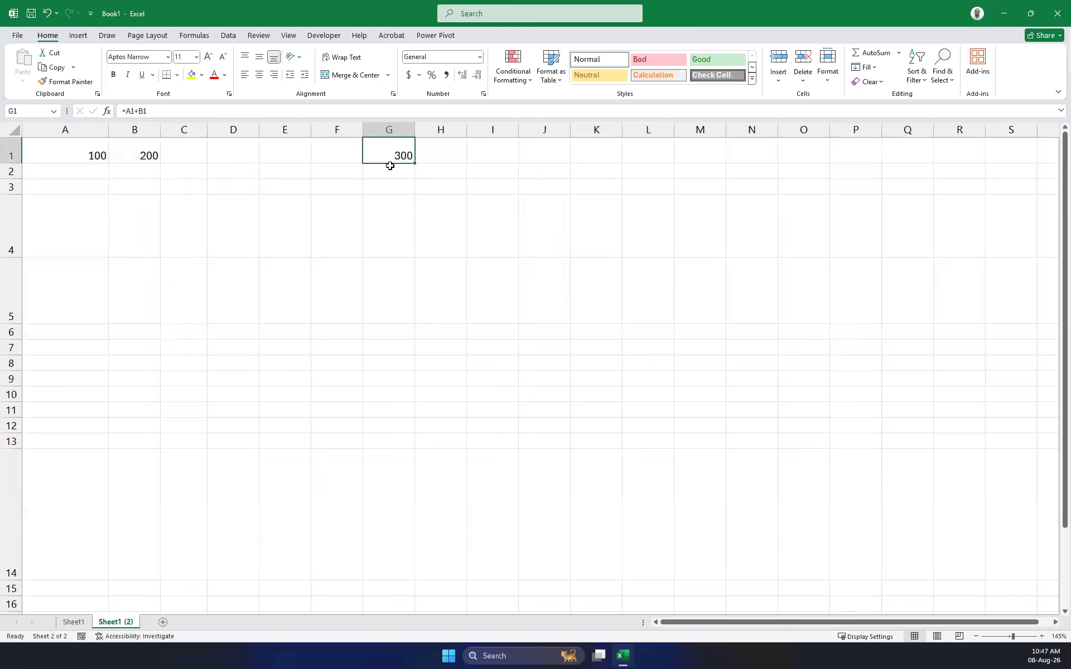
Put the formula =B1-A1 in G2.
click(391, 173)
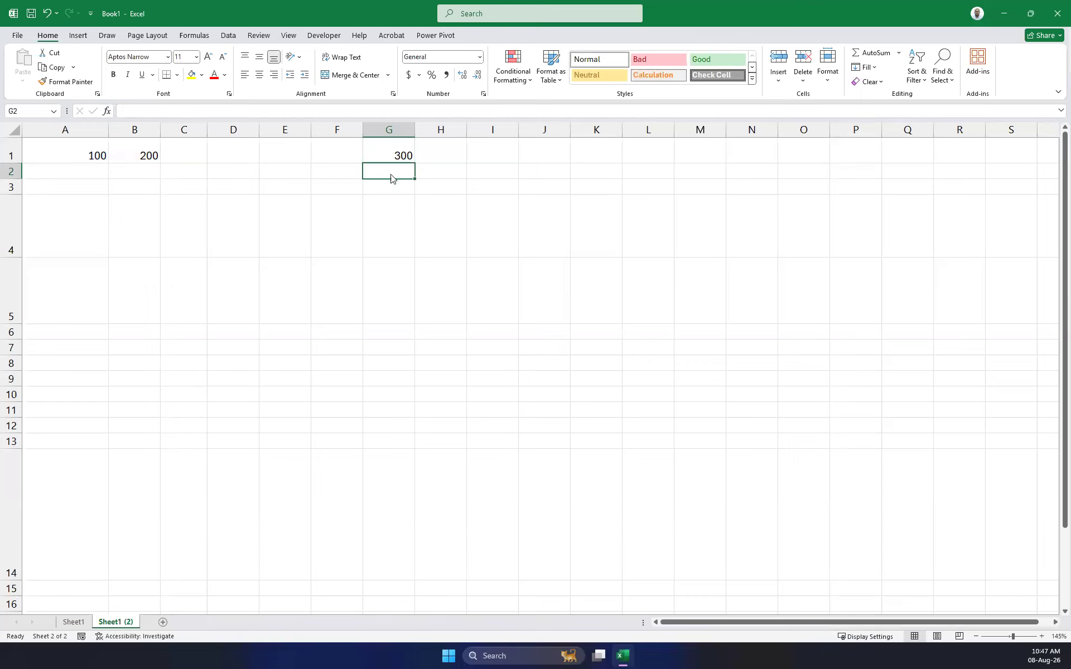
text(=)
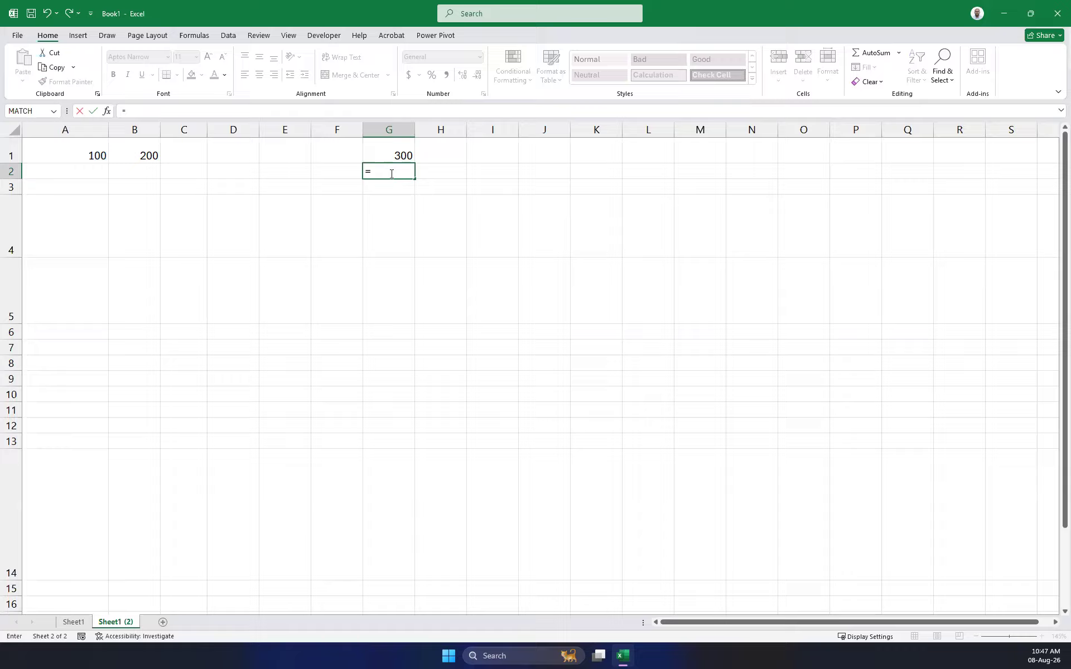
click(142, 153)
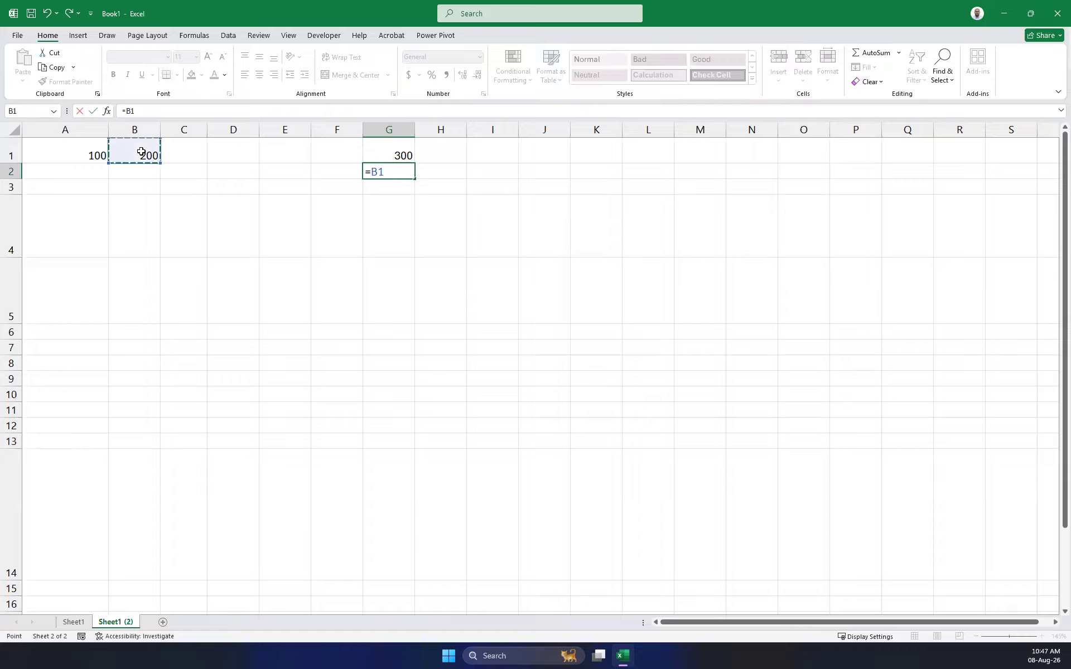
click(81, 150)
key(Return)
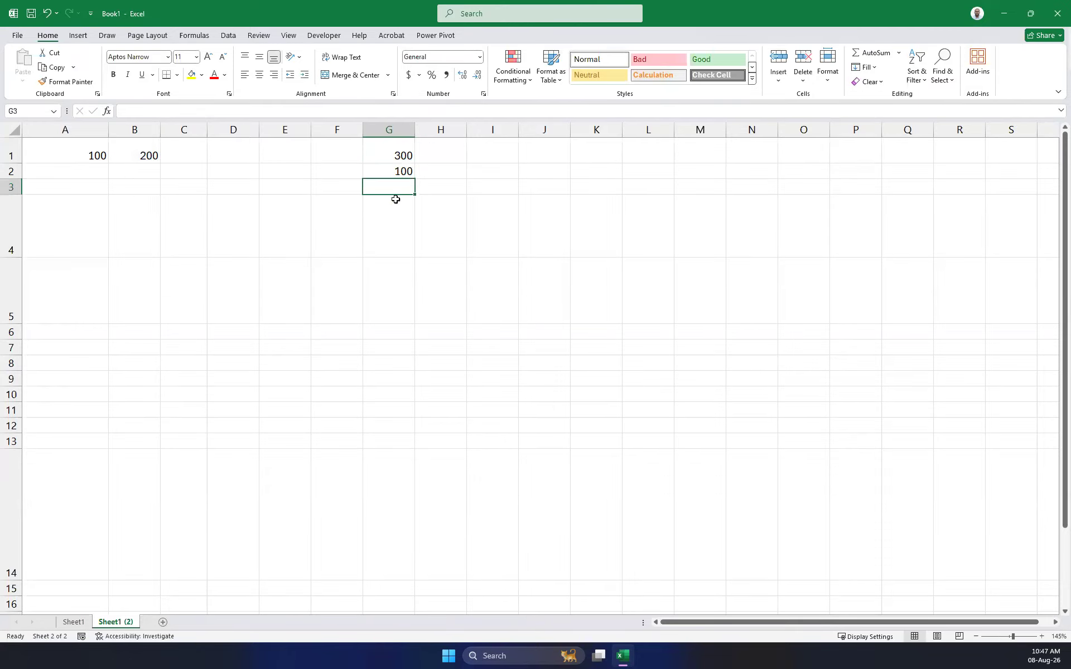
Put the formula =A1*B1 in G3.
text(=)
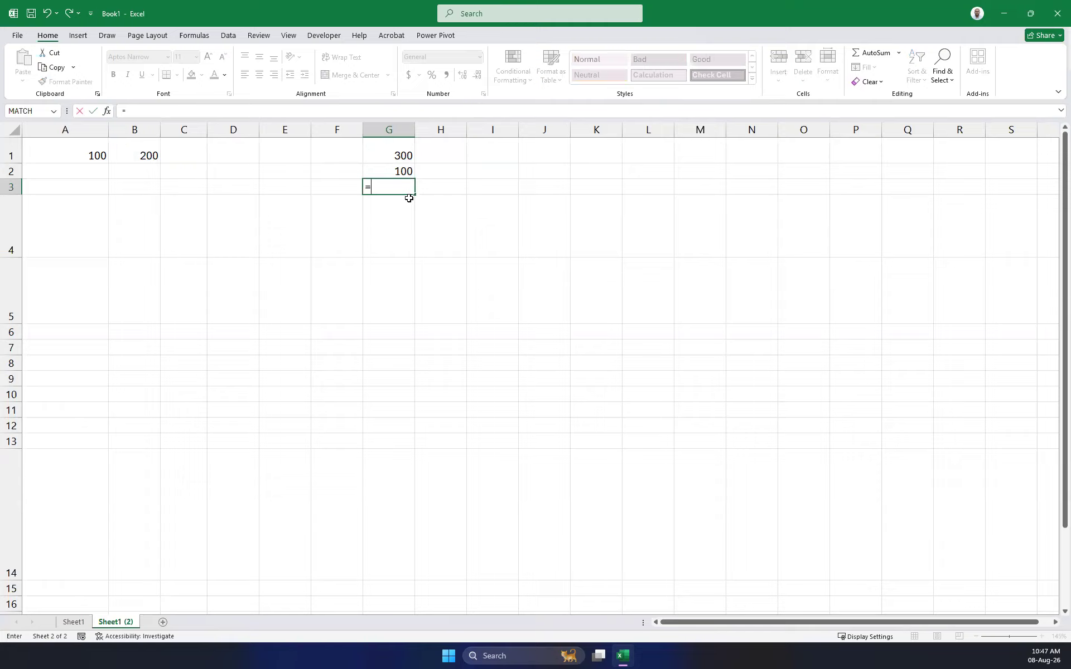
click(88, 154)
text(*)
click(145, 153)
key(Return)
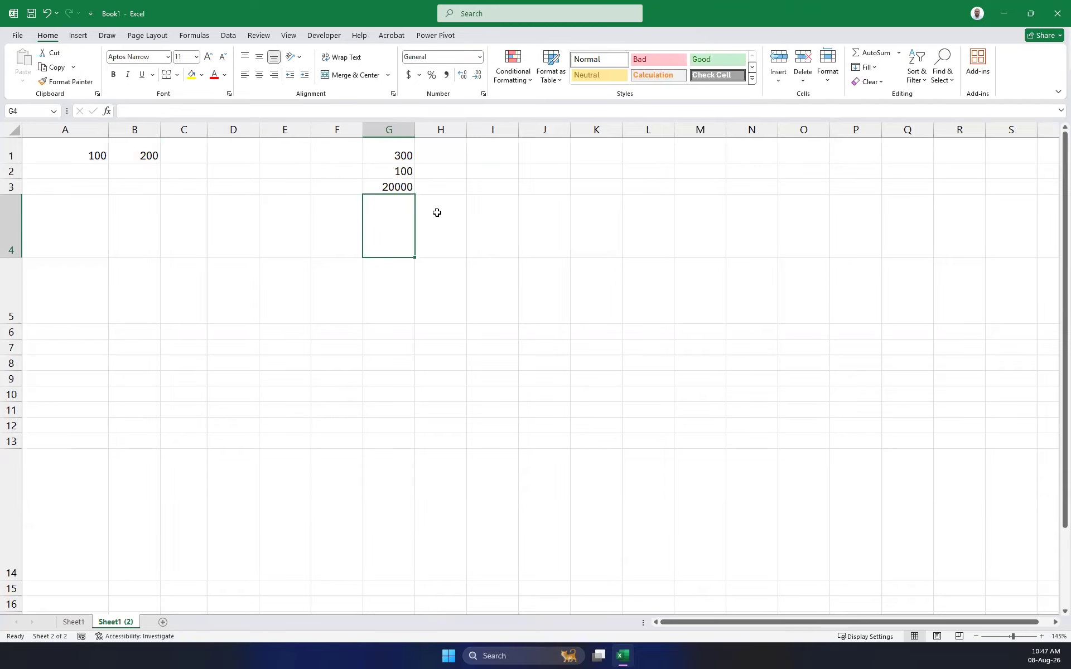
Put the formula =B1/A1 in G4.
text(=)
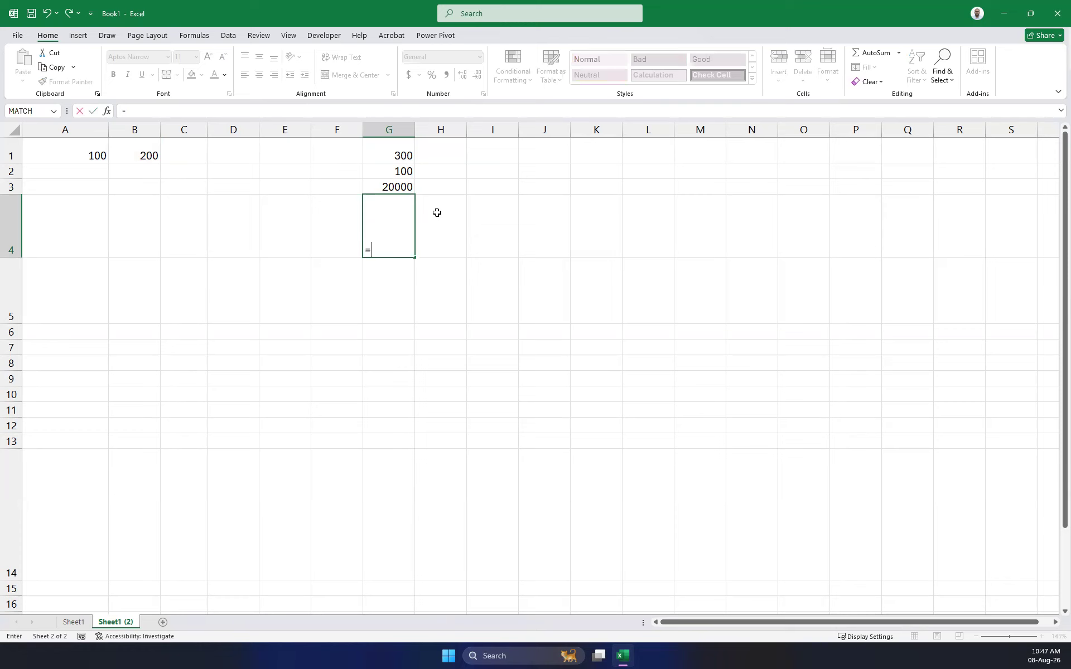
click(150, 154)
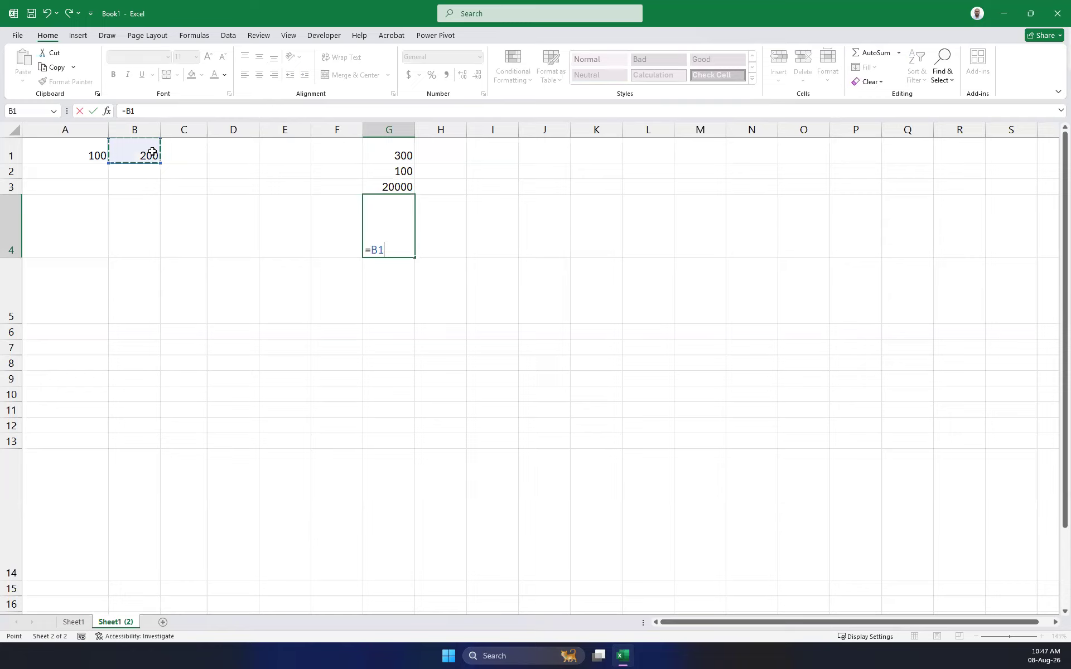
text(/)
click(86, 151)
key(Return)
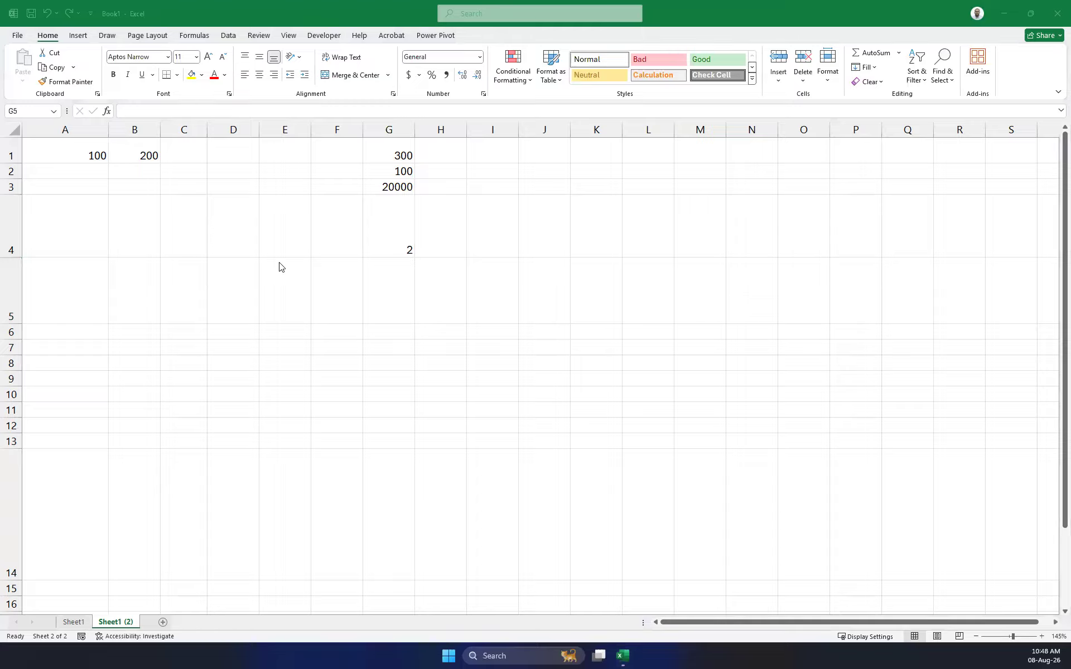
Enter Hello in B4 and Ready in B5.
click(531, 374)
drag(71, 144, 120, 162)
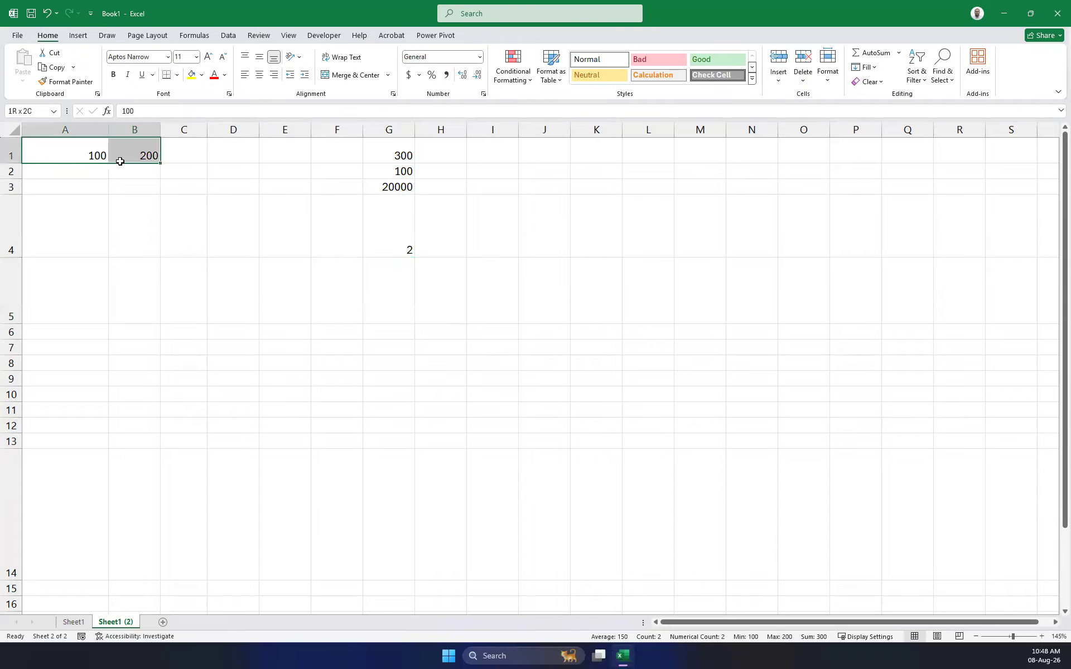
click(143, 232)
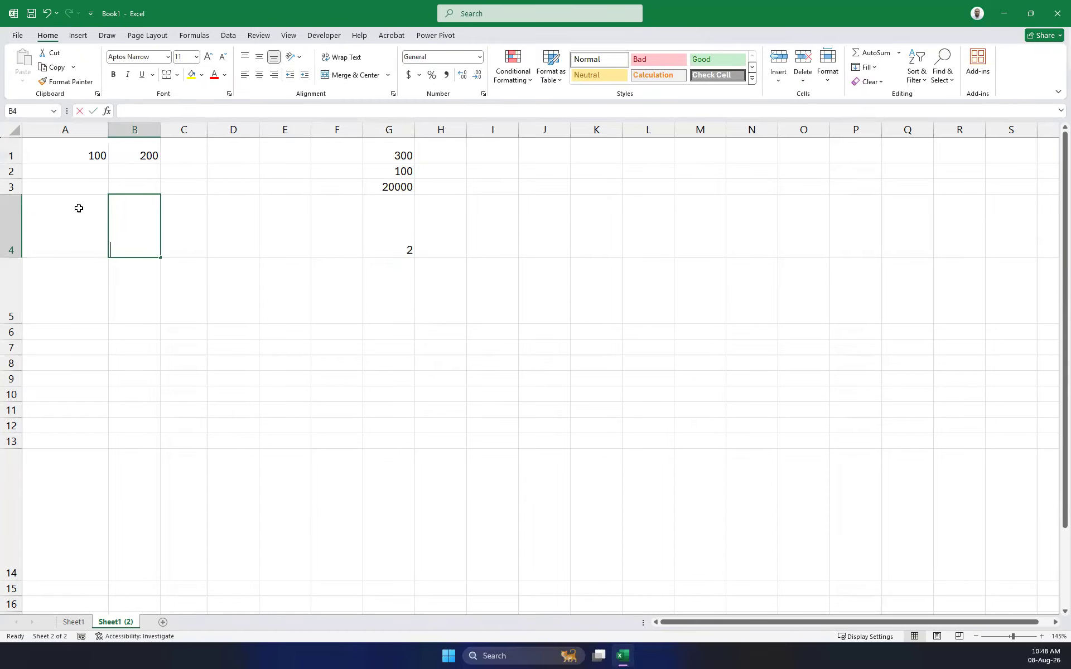
text(Hello)
key(Return)
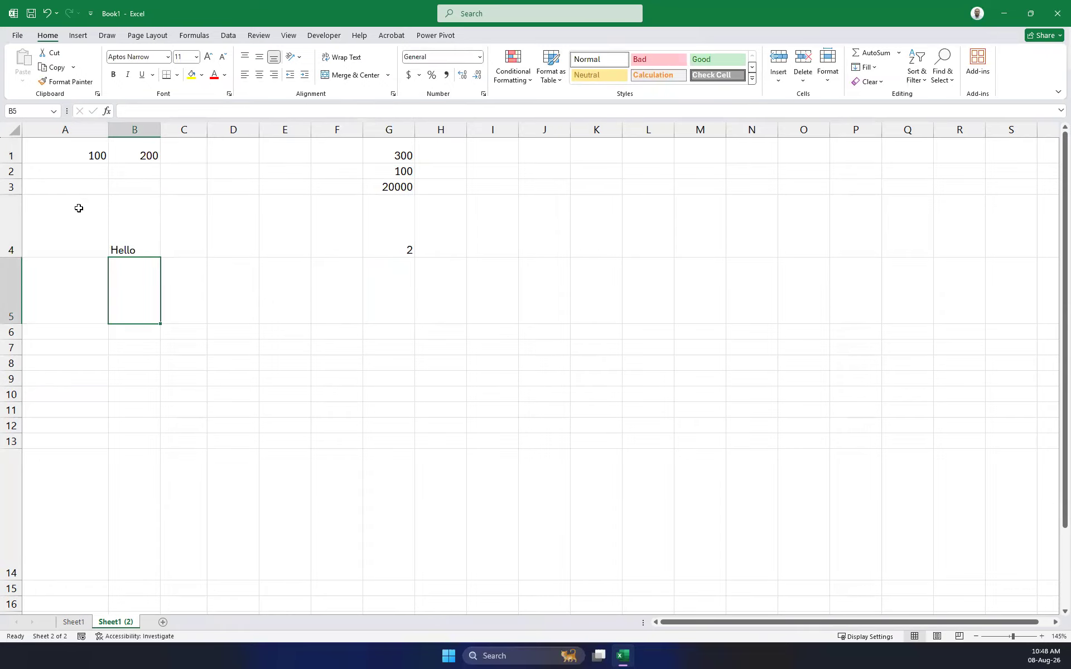
text(REa)
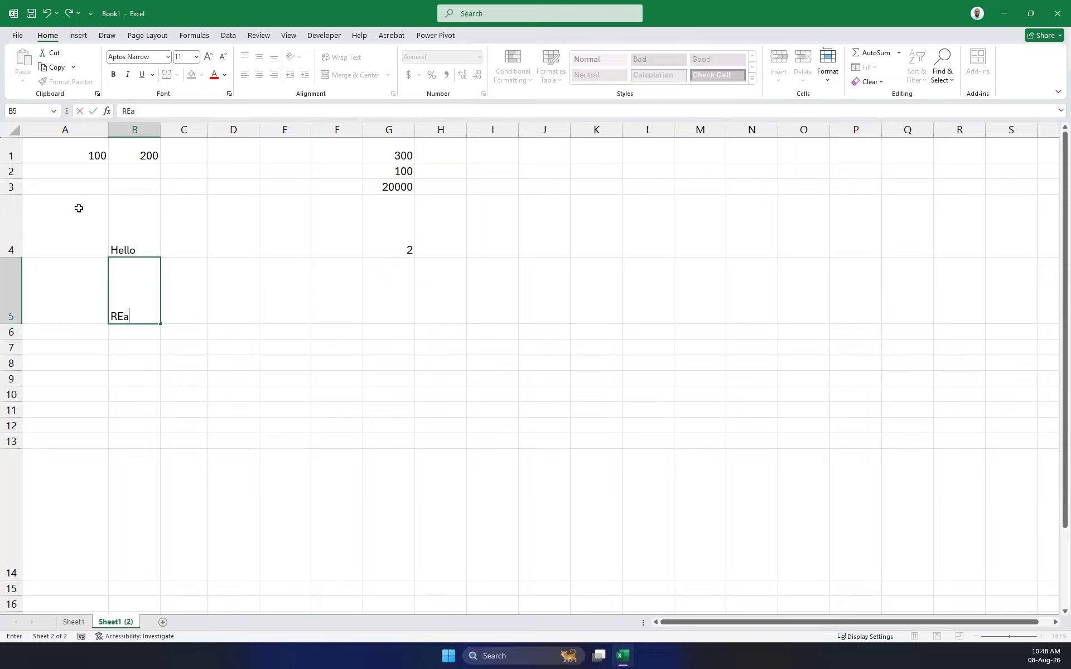
text(sead)
key(Return)
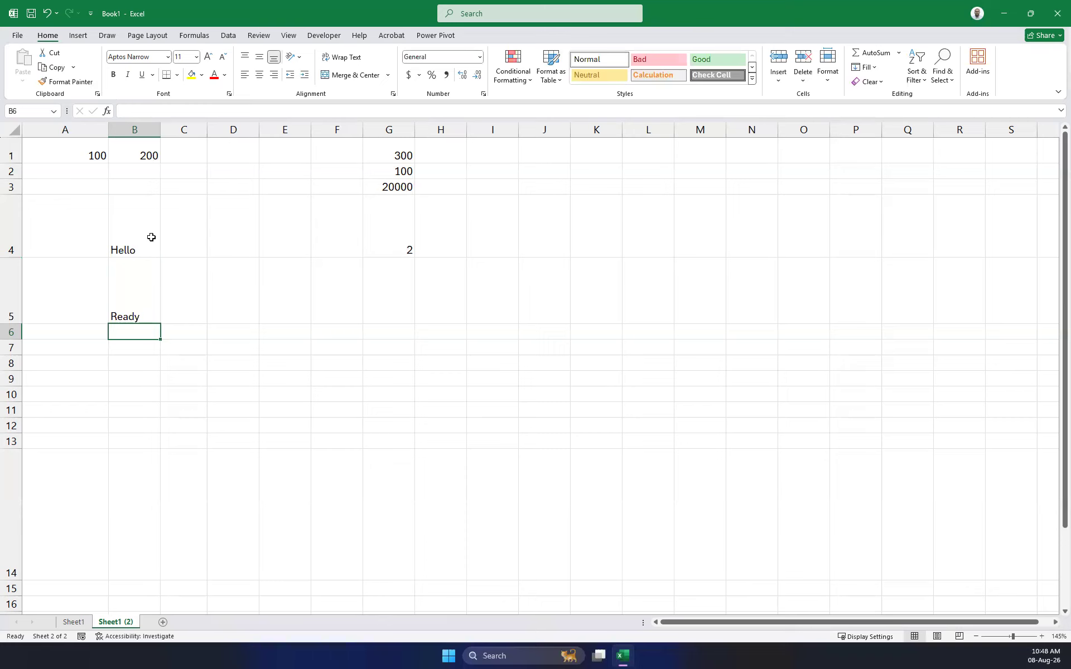
Select column B ranges B4:B5 and B1:B8 to check the status bar count.
drag(150, 236, 147, 313)
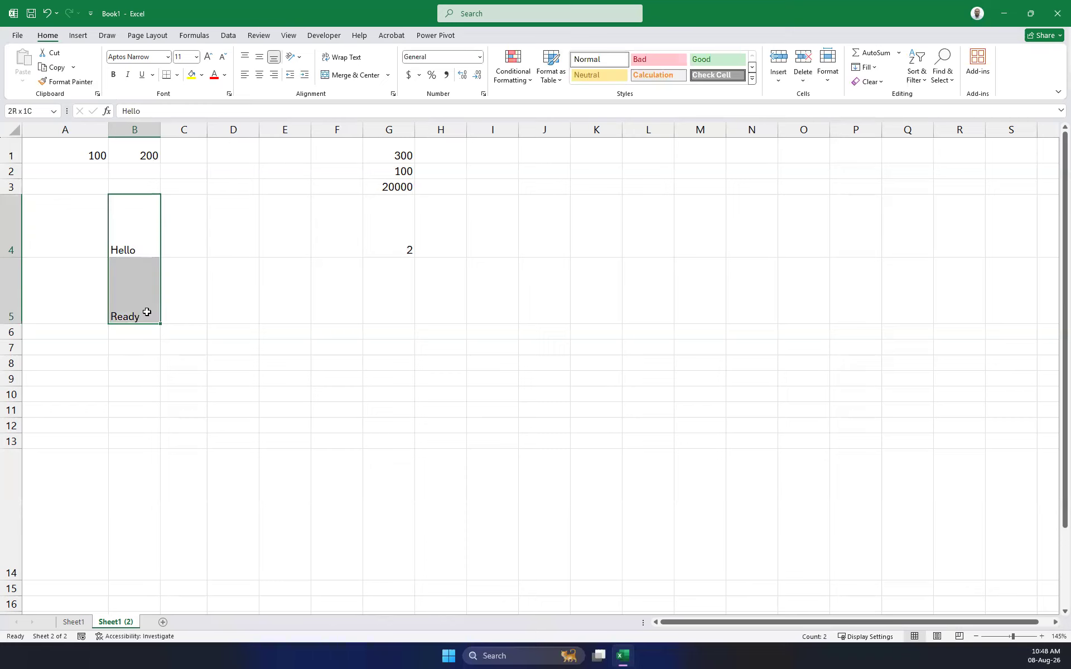
click(271, 352)
drag(144, 146, 143, 245)
drag(143, 351, 142, 368)
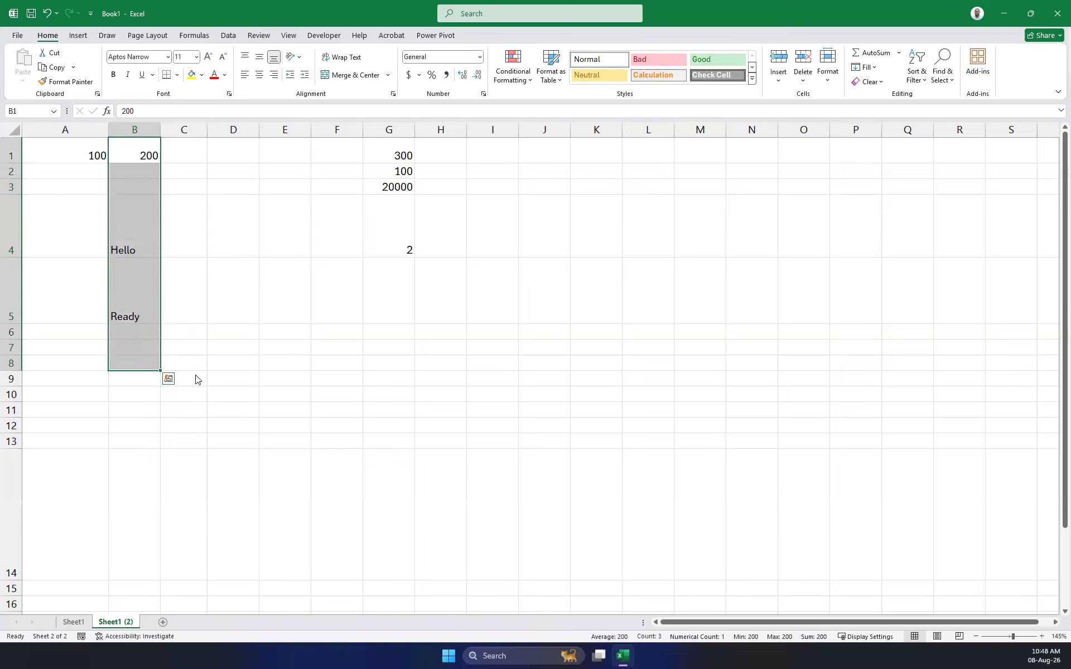
click(390, 390)
drag(135, 227, 117, 292)
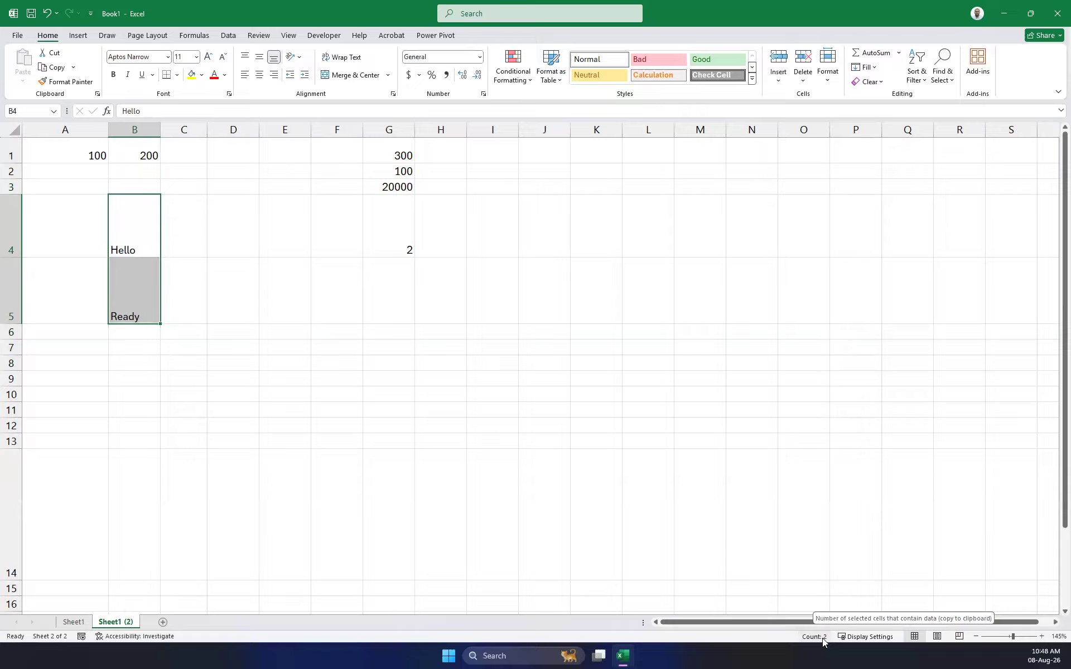
click(409, 366)
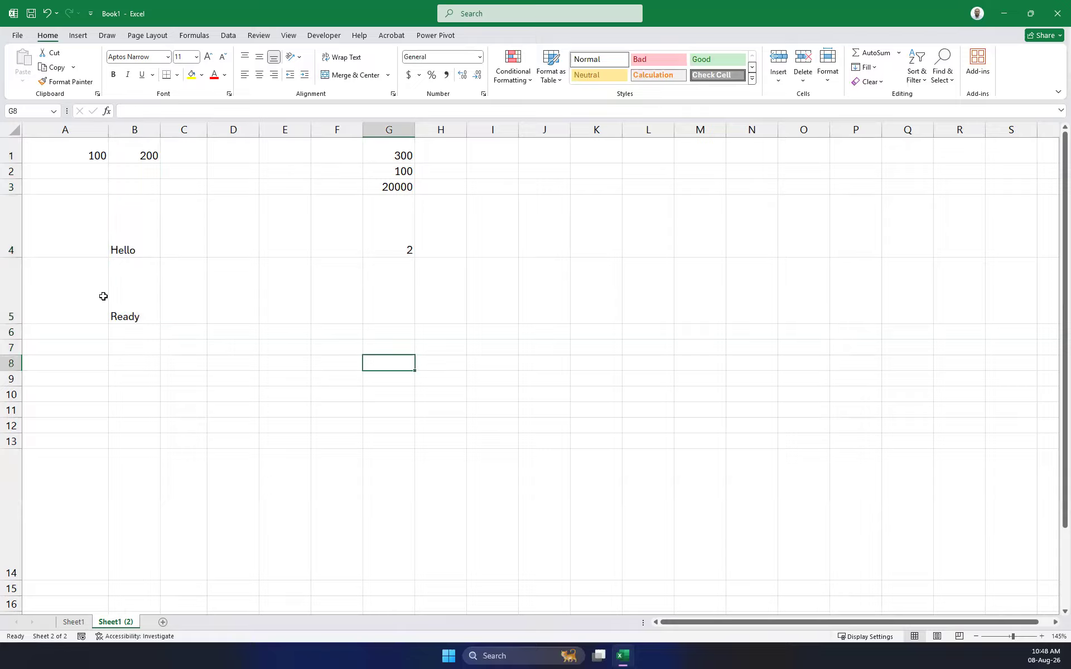
Enter Three in B8 and select B4:B8 to count the text entries.
click(159, 365)
text(Three)
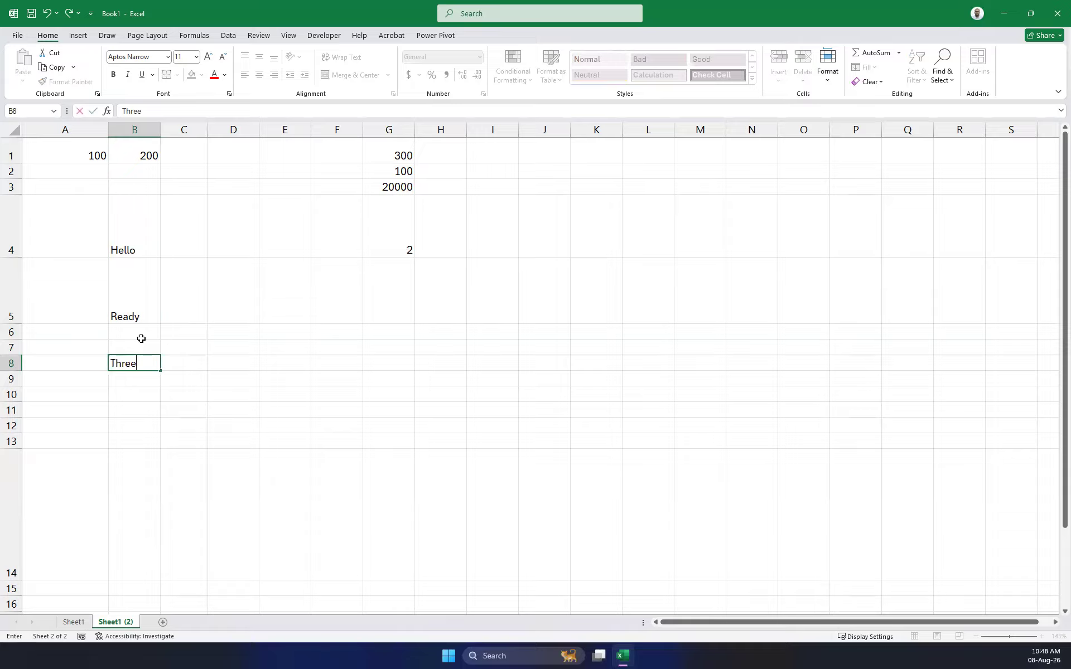
click(169, 406)
drag(139, 220, 136, 359)
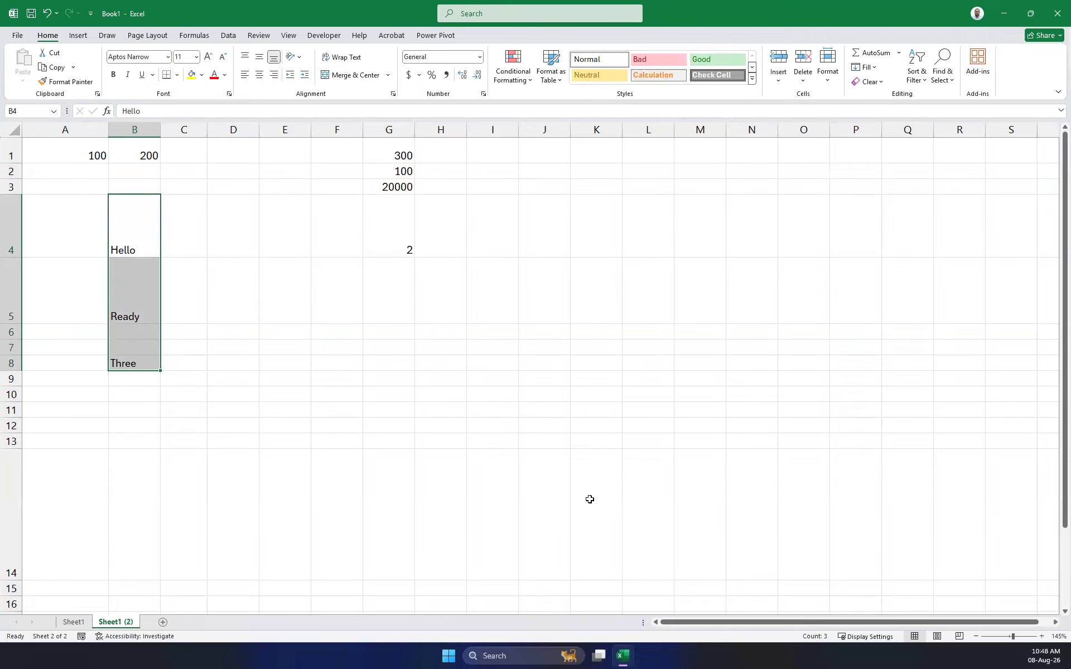
click(141, 332)
click(142, 347)
click(144, 334)
click(144, 349)
drag(145, 216, 146, 372)
Select B1:B8, A1:B1 and G1:G4 to read their status bar statistics.
drag(129, 146, 137, 370)
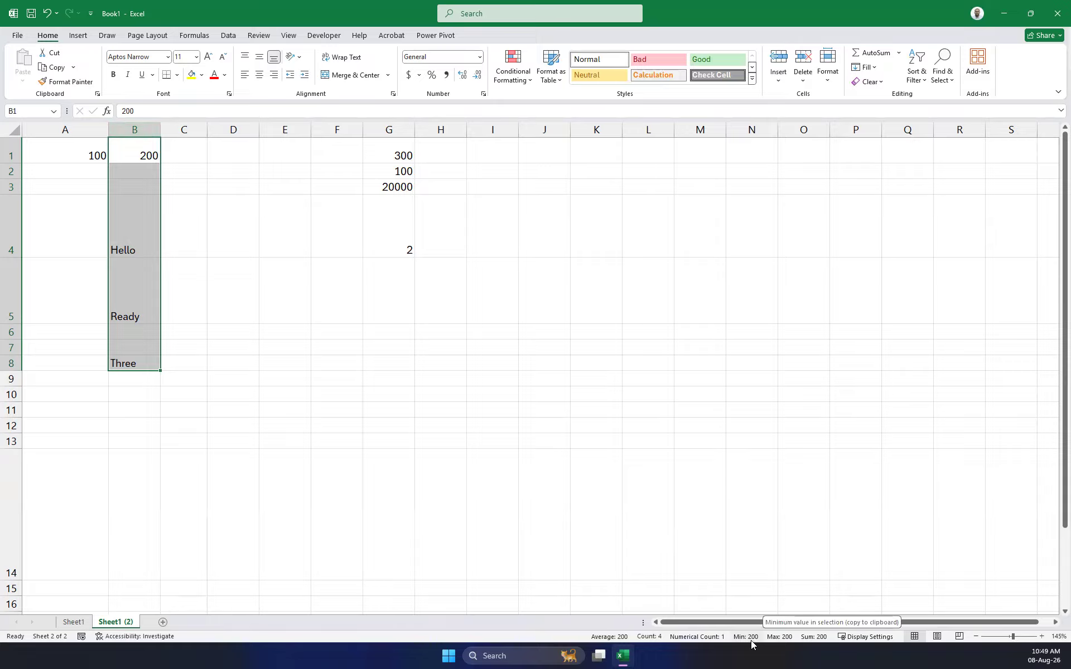
click(44, 155)
drag(44, 155, 148, 158)
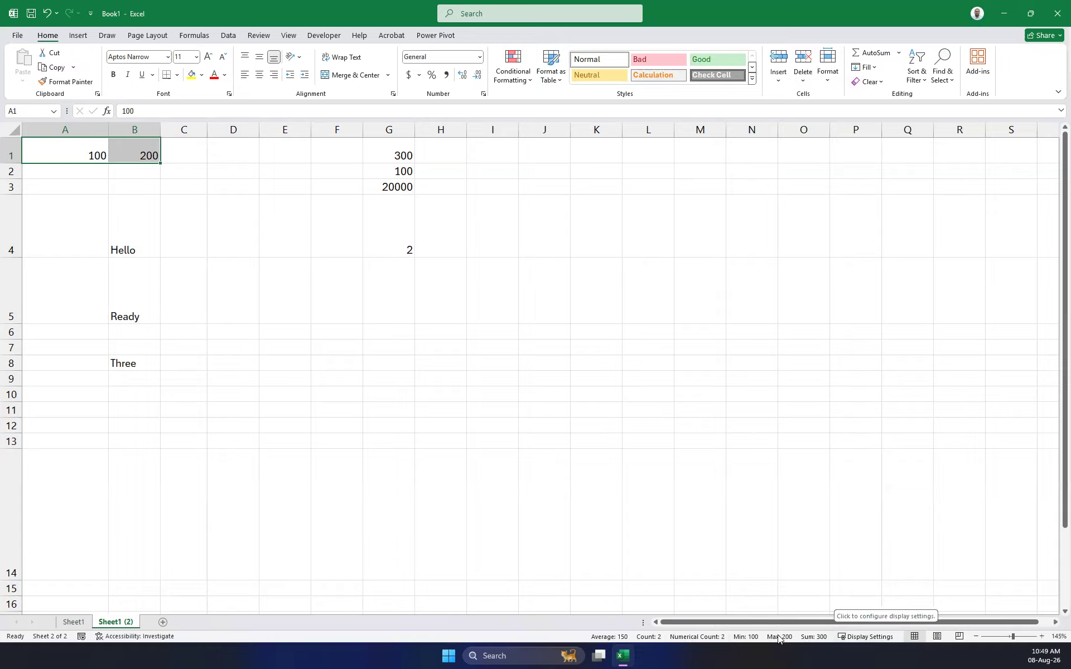
click(716, 473)
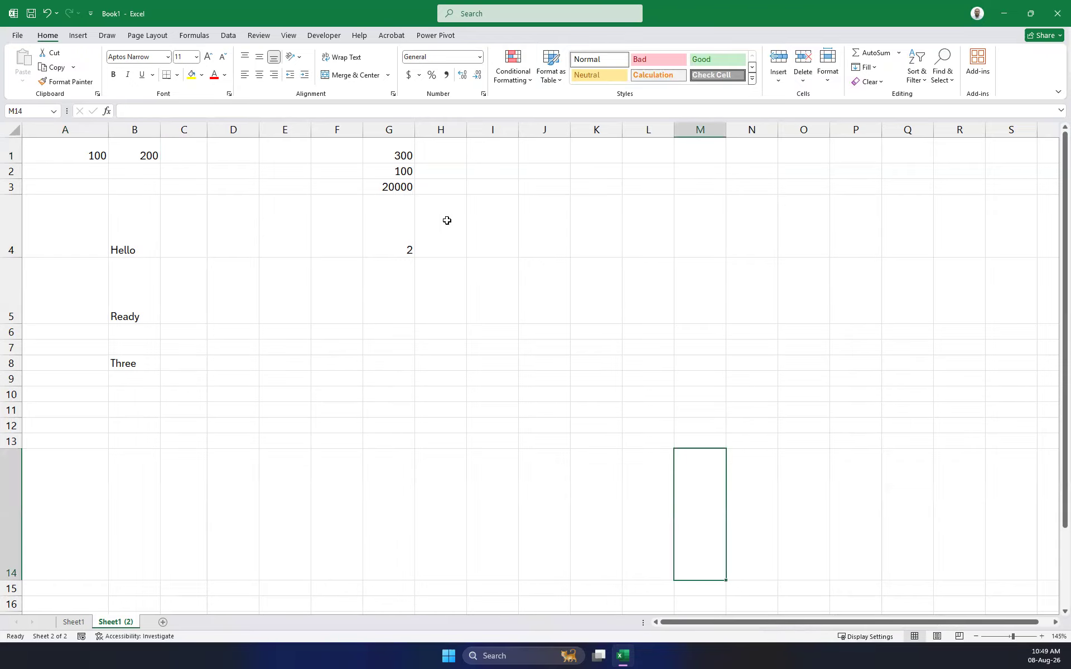
click(402, 155)
drag(407, 177, 402, 206)
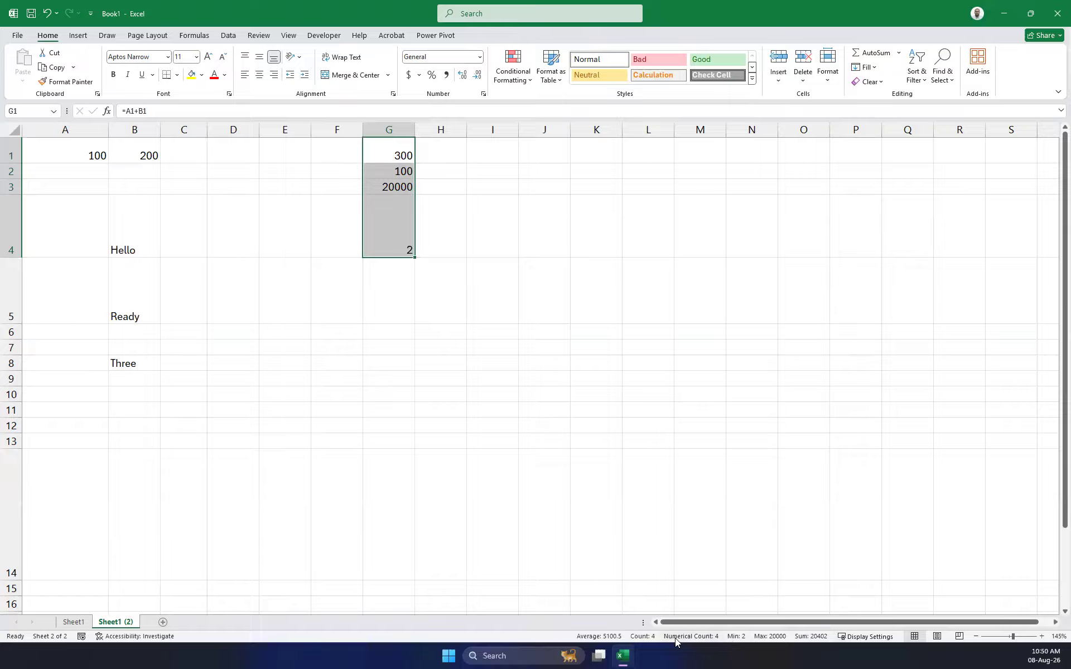
right_click(509, 635)
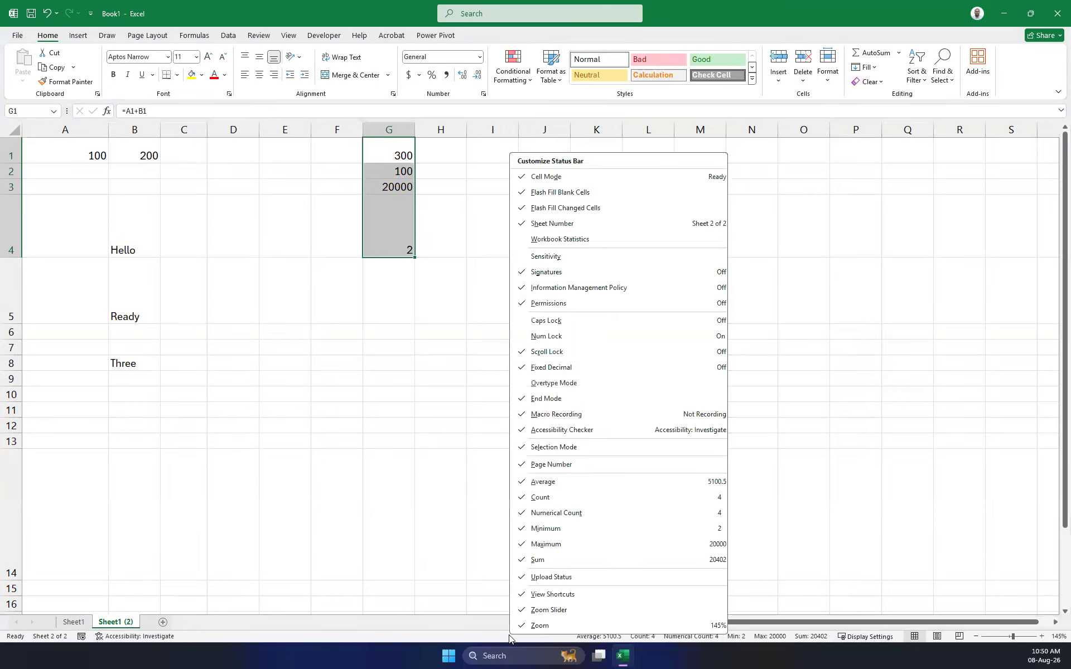
click(494, 568)
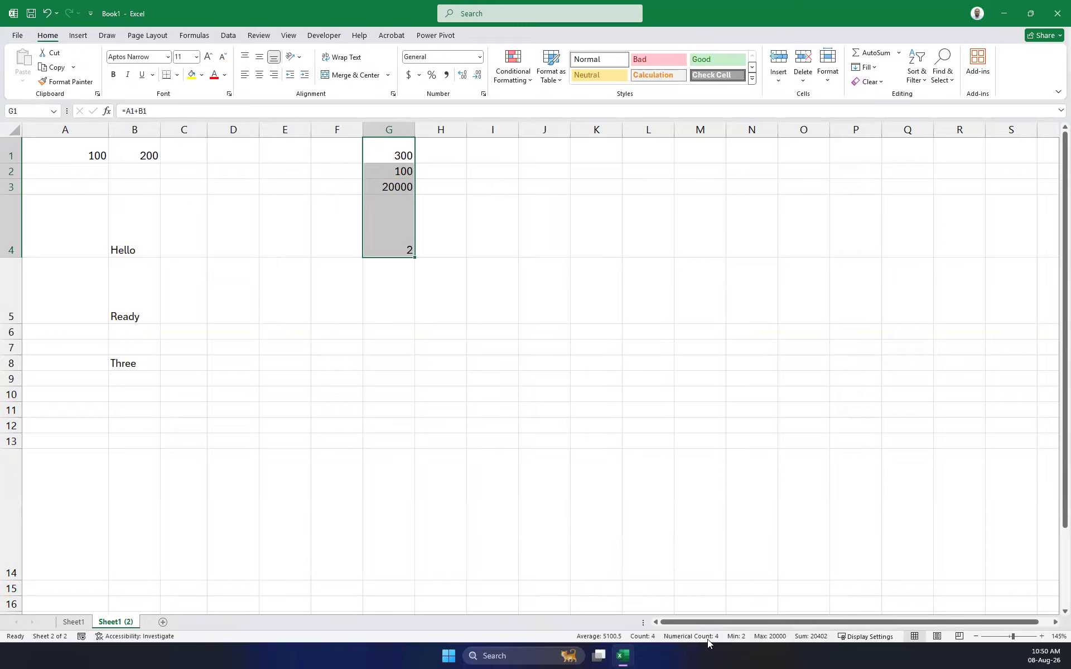
right_click(530, 637)
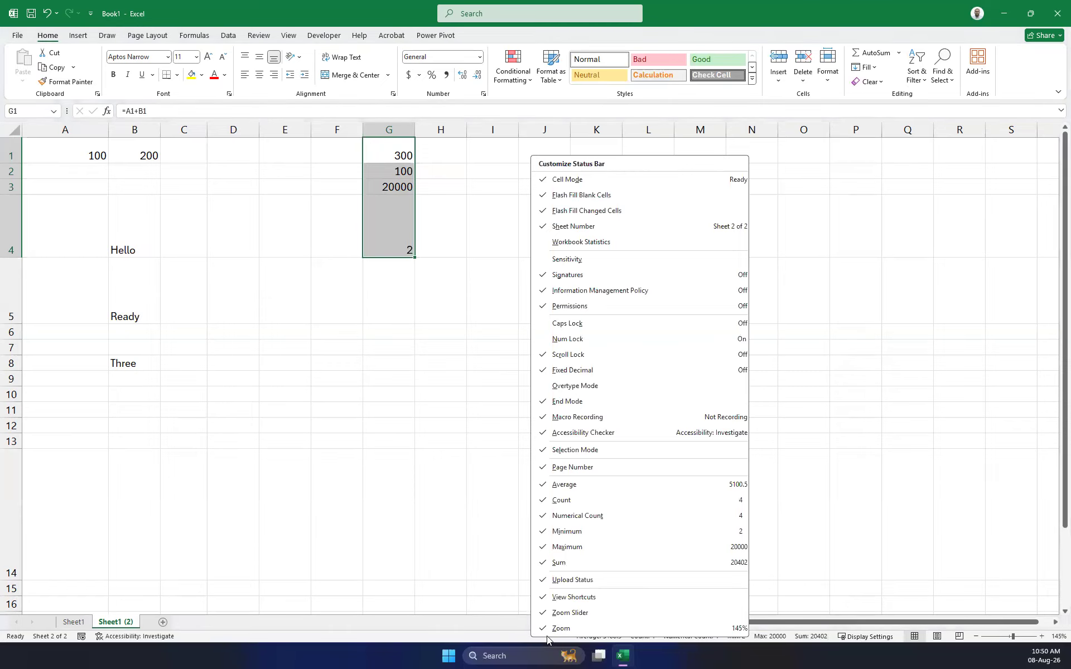
right_click(494, 634)
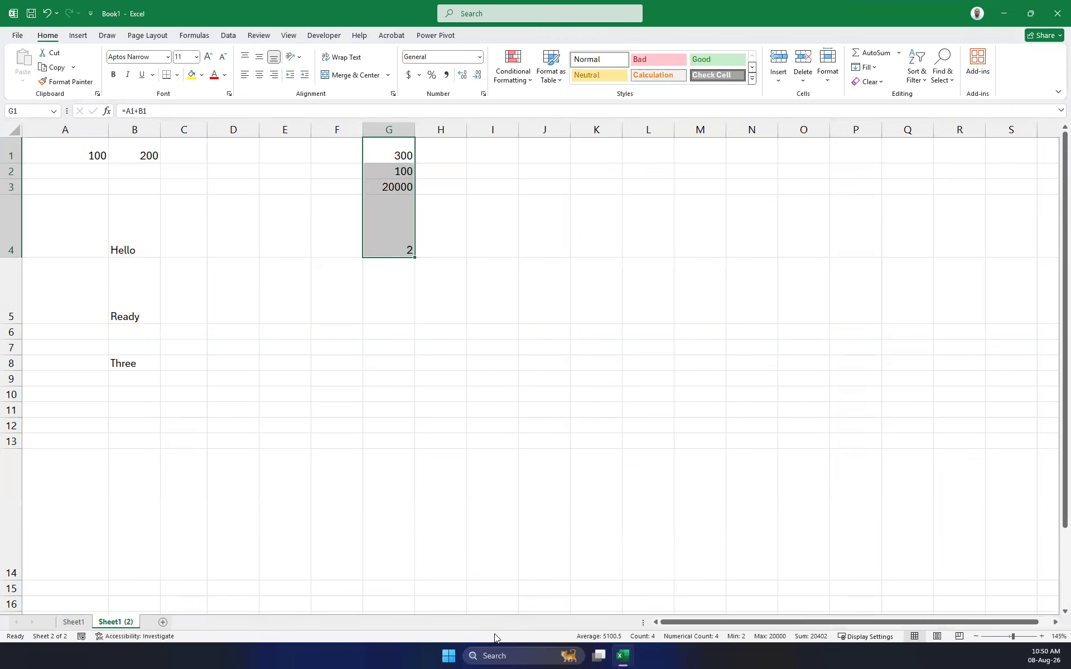
right_click(495, 636)
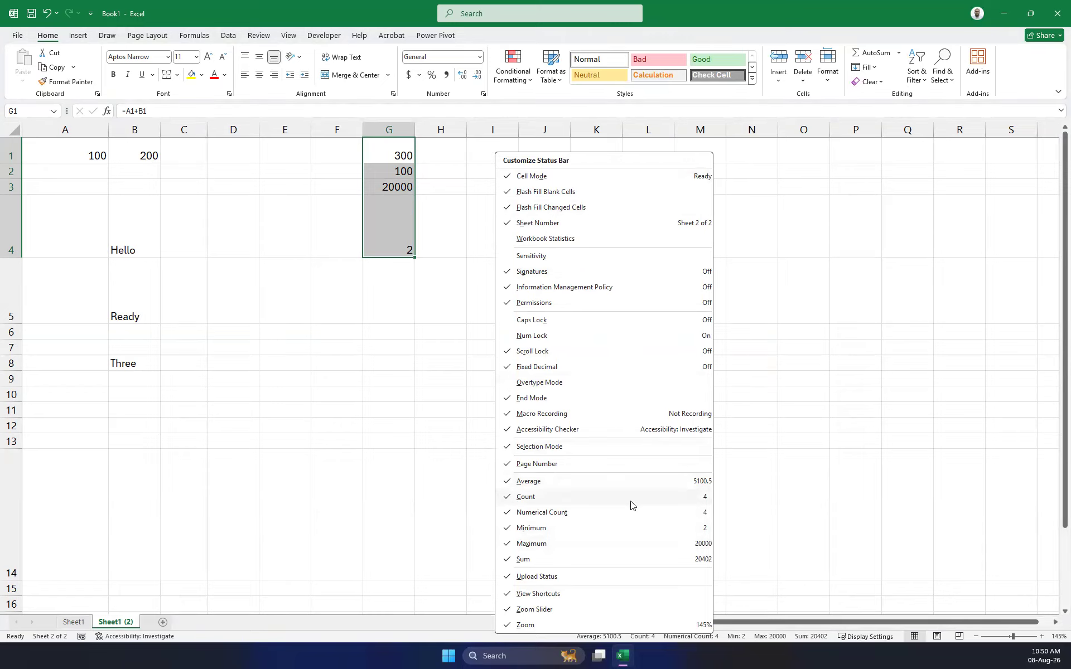
click(528, 482)
click(524, 496)
click(539, 512)
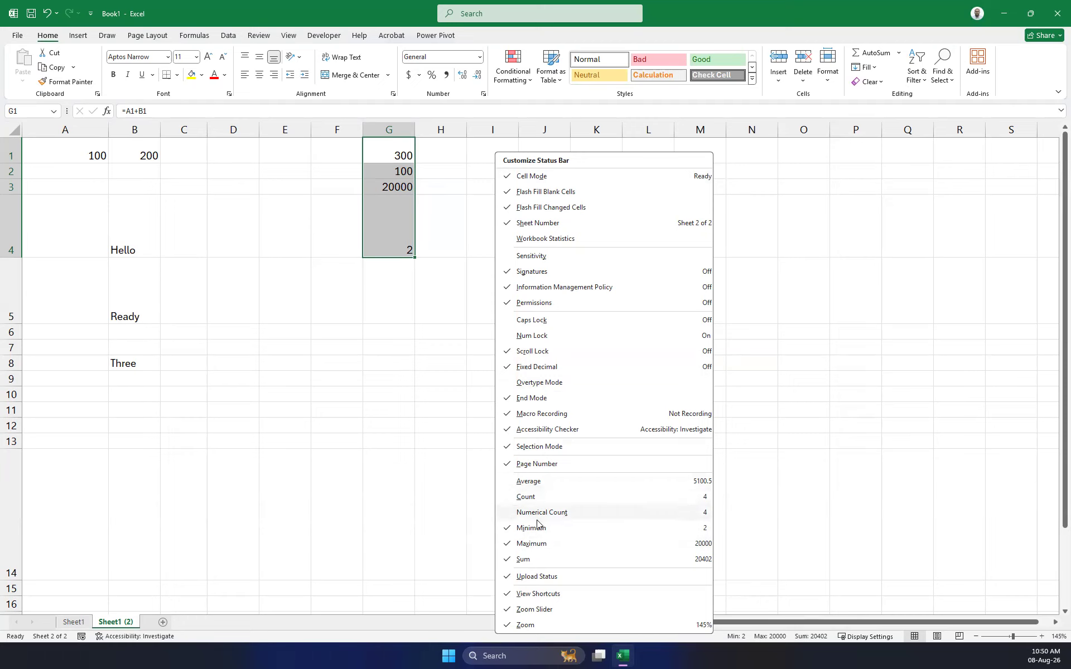
click(544, 528)
click(550, 544)
click(535, 560)
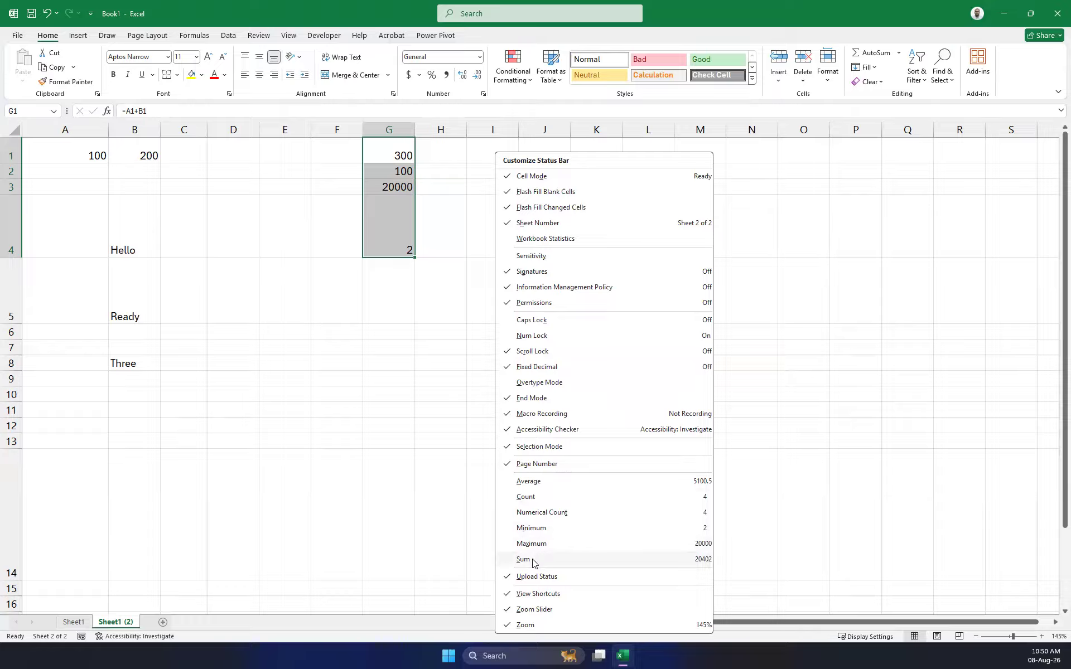
click(880, 459)
click(578, 446)
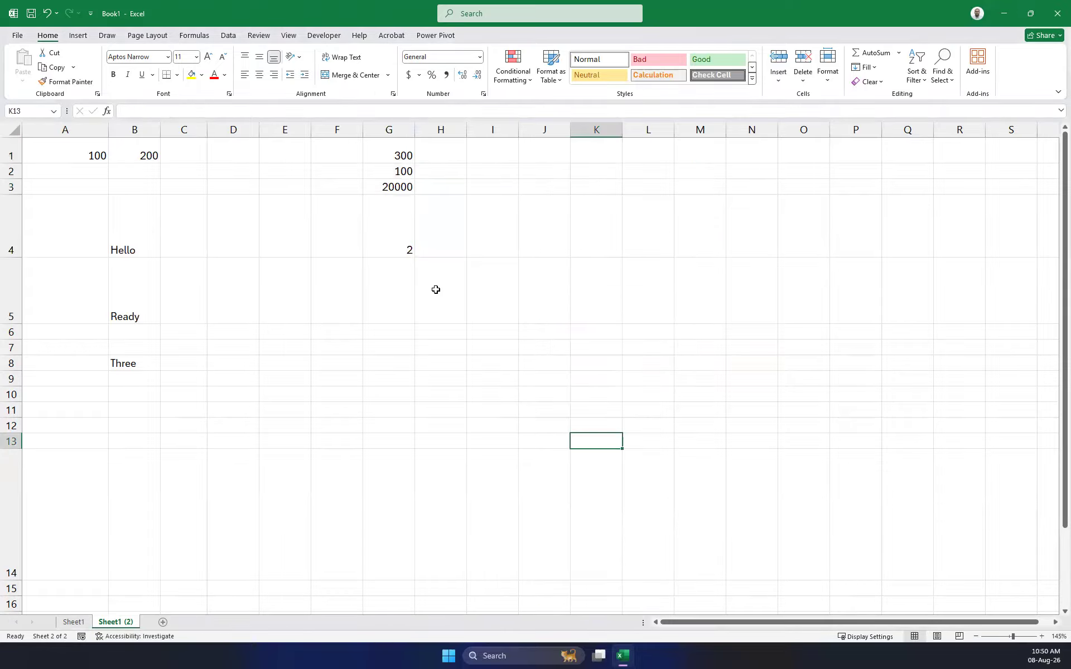
drag(389, 156, 407, 240)
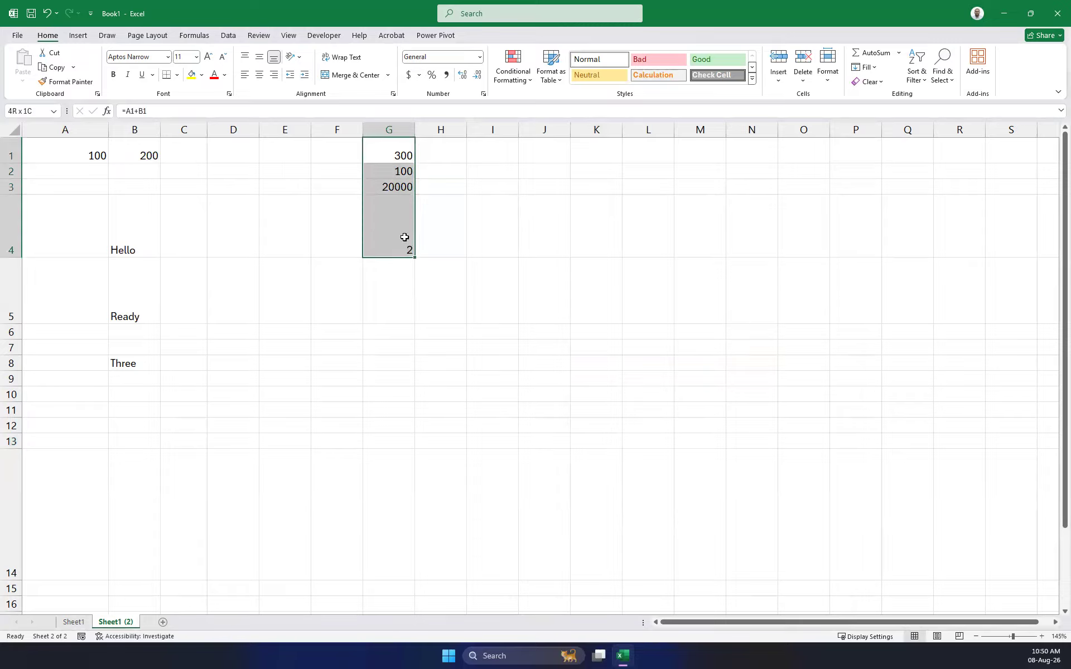
right_click(795, 636)
click(831, 484)
click(834, 498)
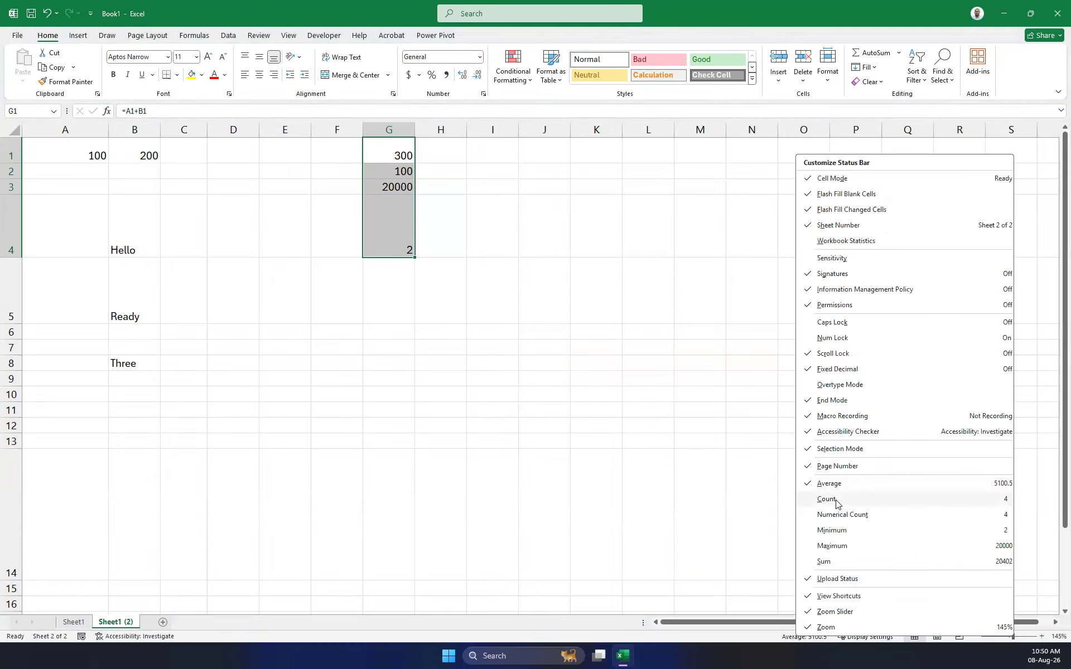
click(837, 515)
click(838, 533)
click(835, 553)
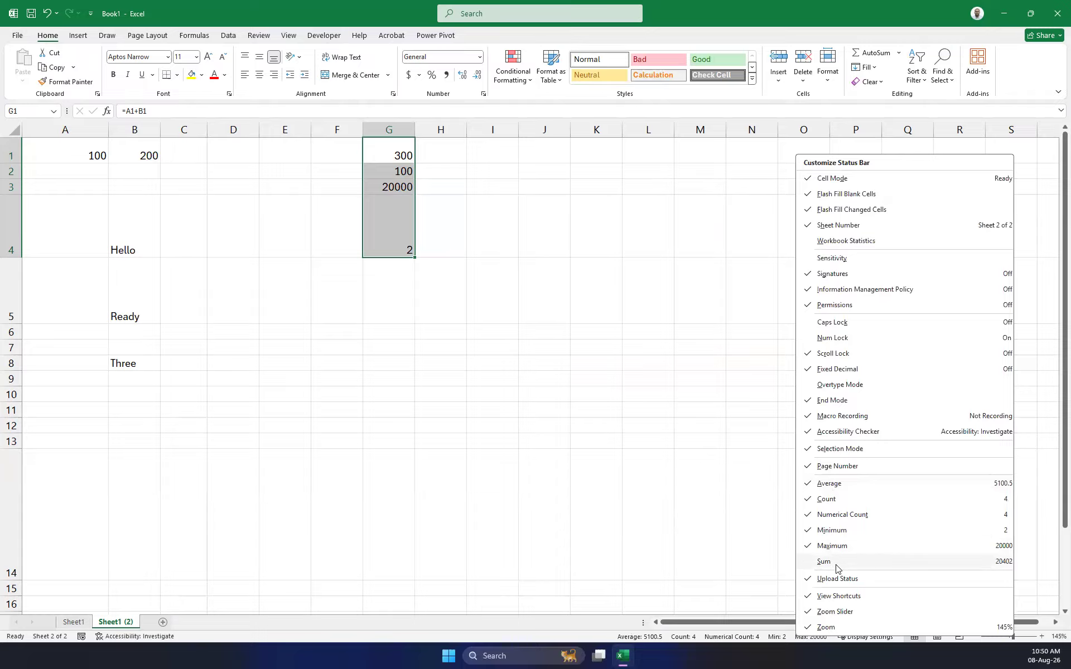
click(891, 568)
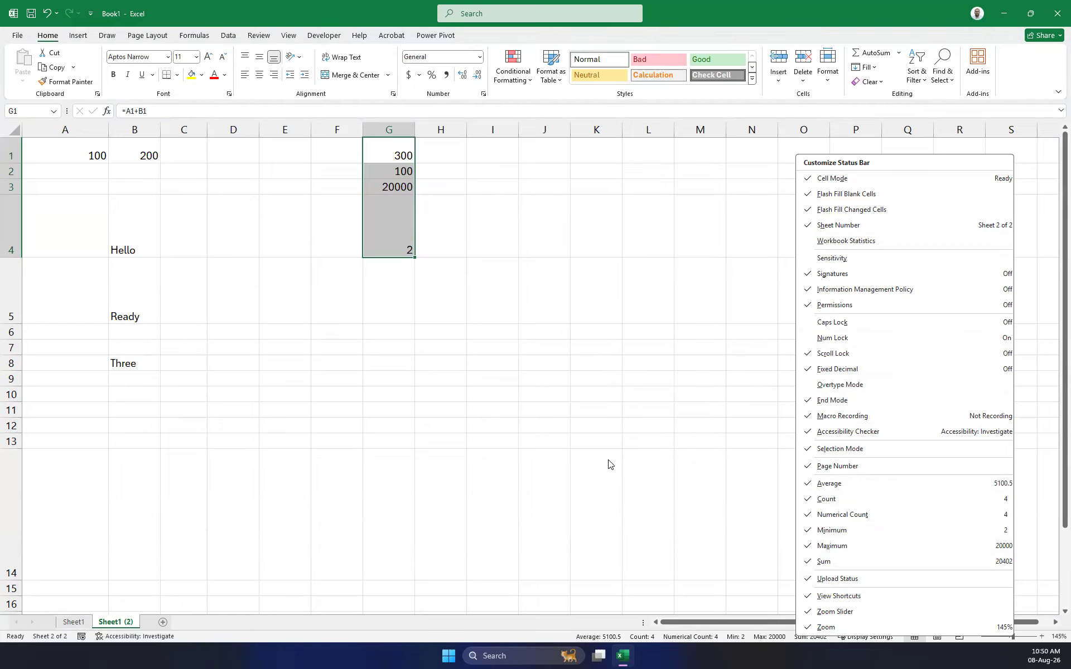
click(587, 553)
click(273, 462)
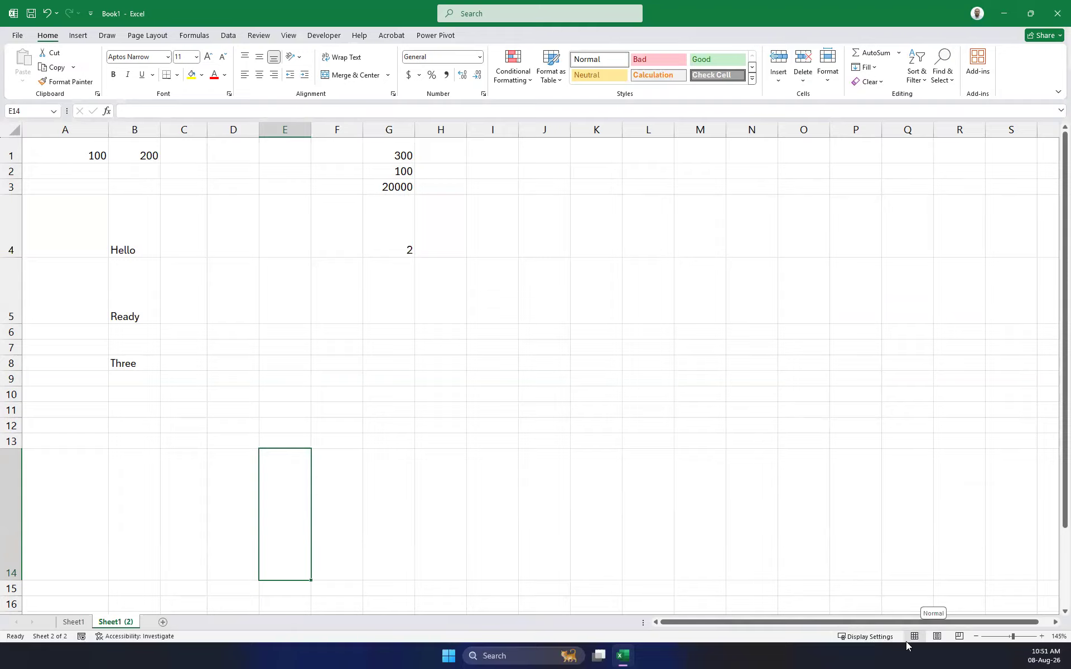
View the sheet in Page Layout and Page Break Preview, then return to Normal view.
click(937, 637)
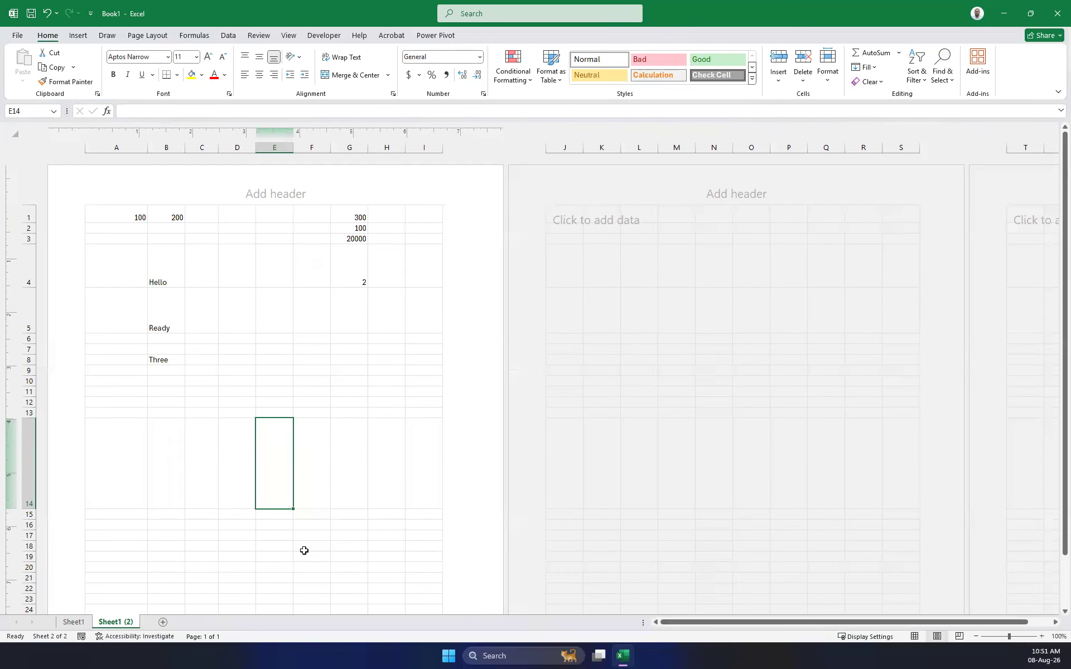
scroll(480, 495, down, 10)
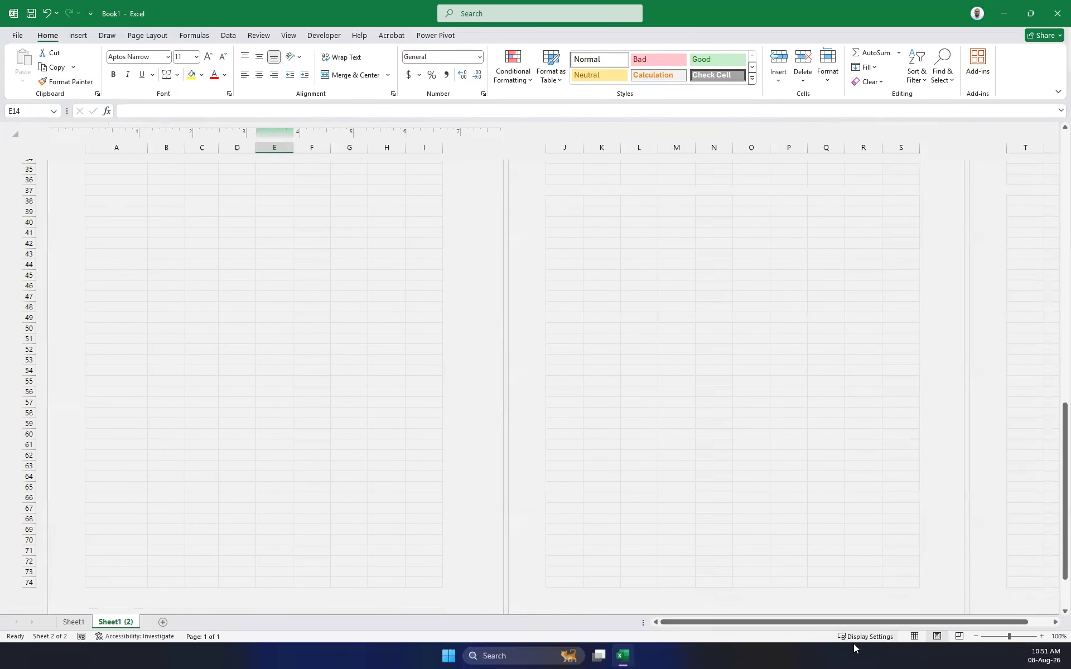
click(959, 637)
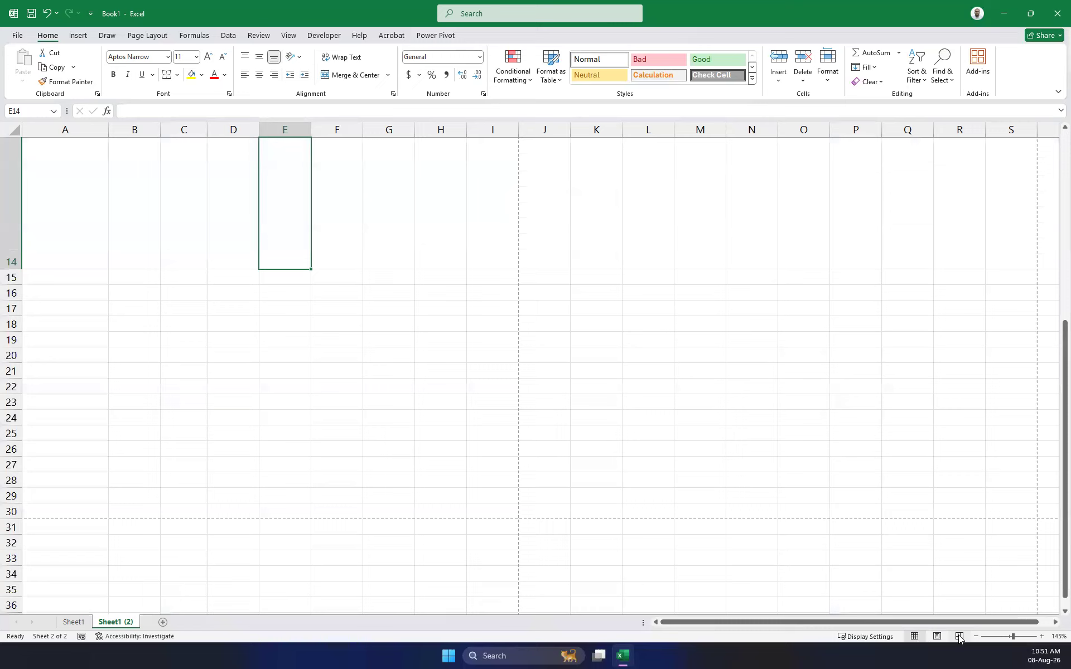
click(959, 637)
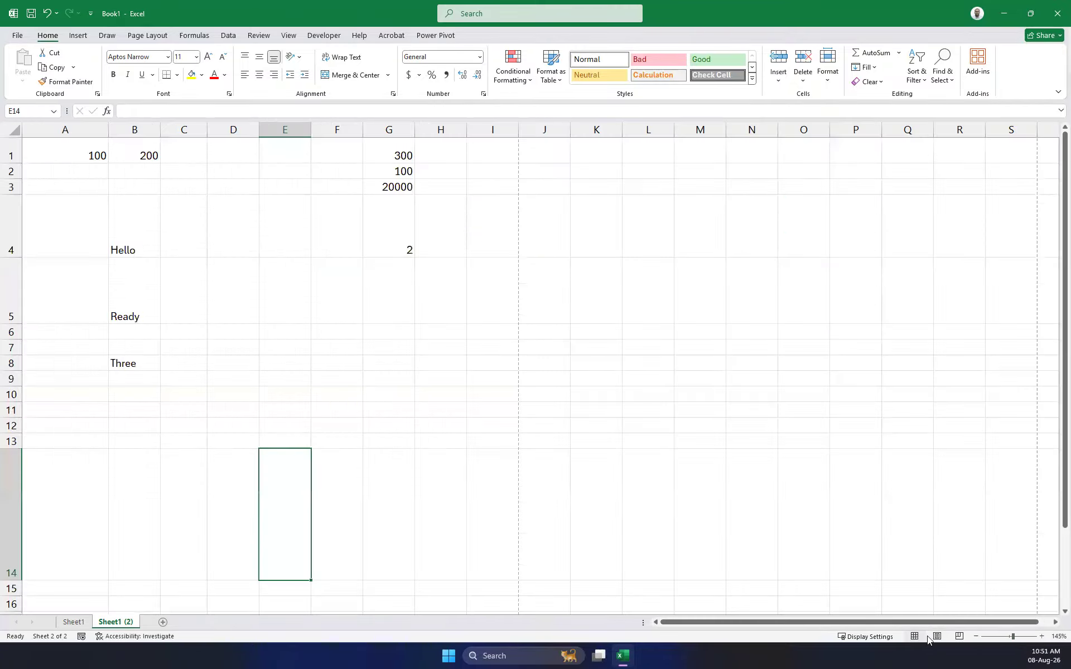
click(915, 636)
Select A1:H12 and delete all its values.
drag(82, 426, 440, 155)
key(Delete)
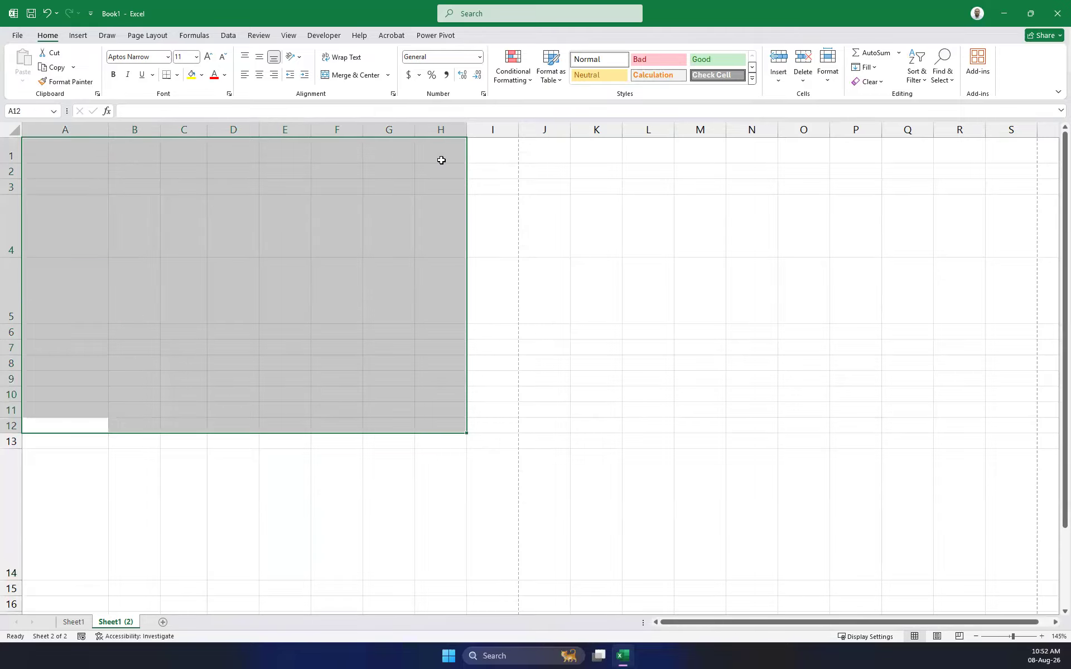
key(Down)
key(Up)
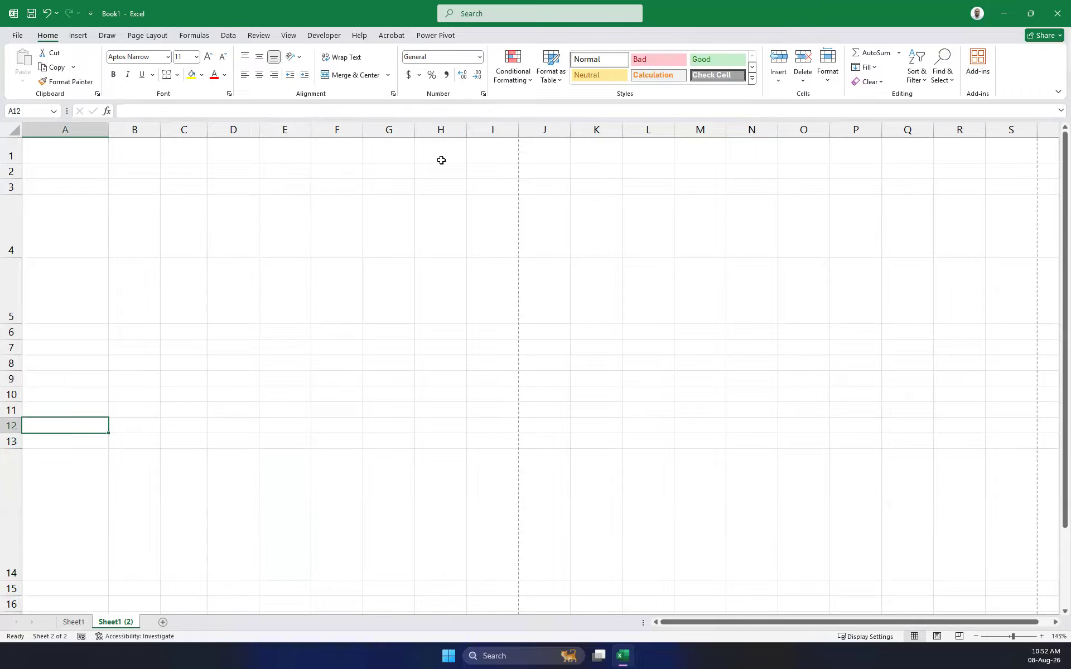
Select rows 5 through 15 by their row headers.
scroll(287, 417, down, 3)
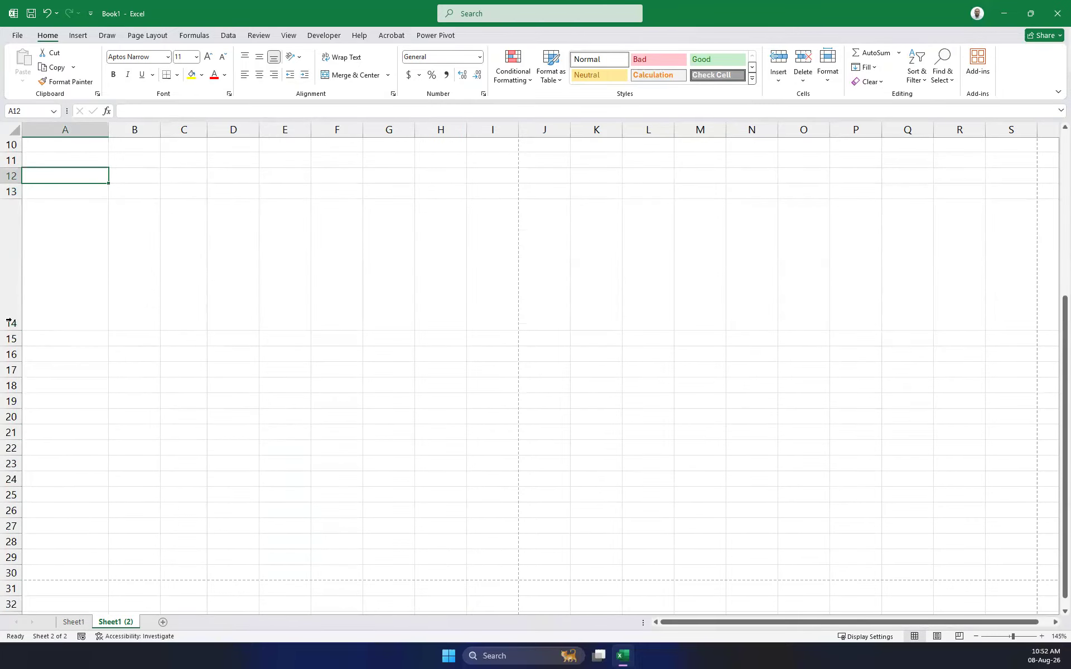
click(9, 323)
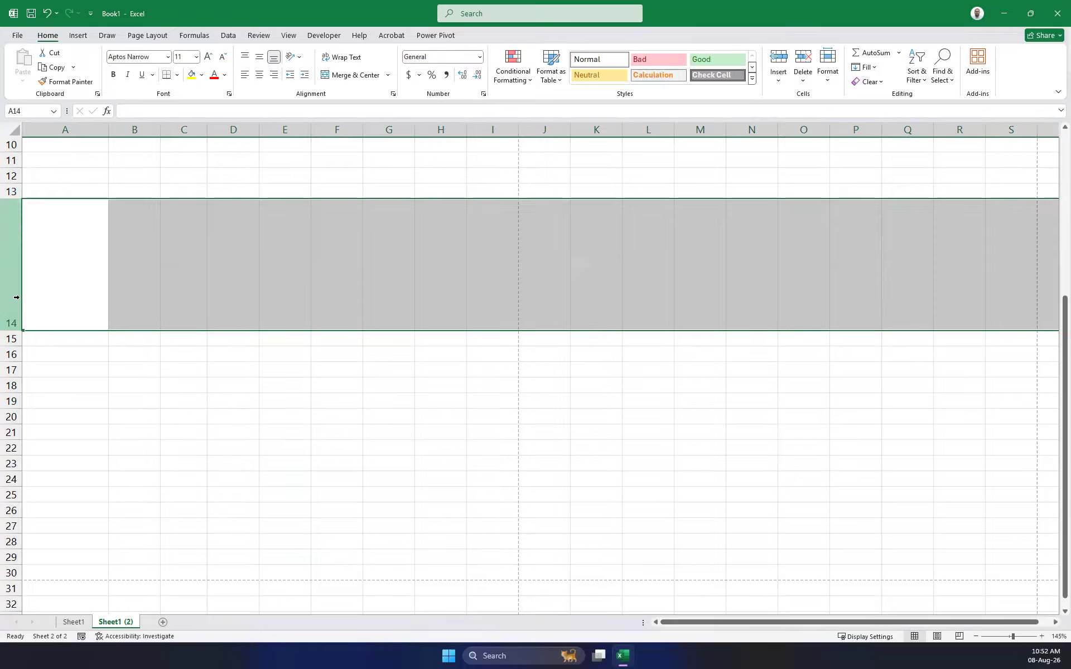
scroll(54, 392, up, 3)
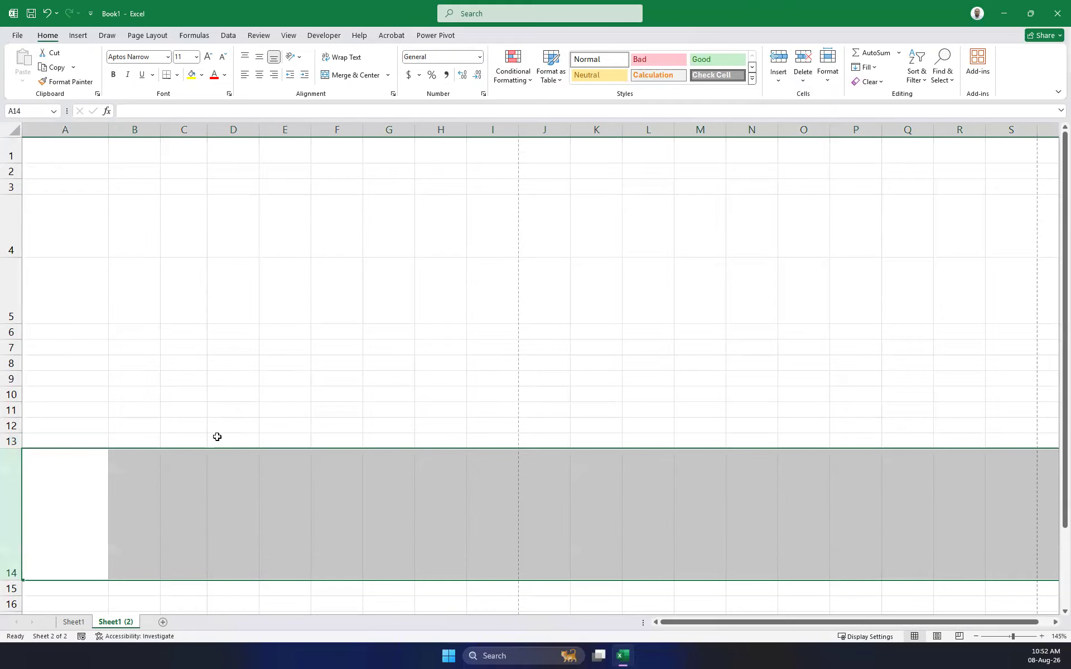
scroll(217, 437, down, 2)
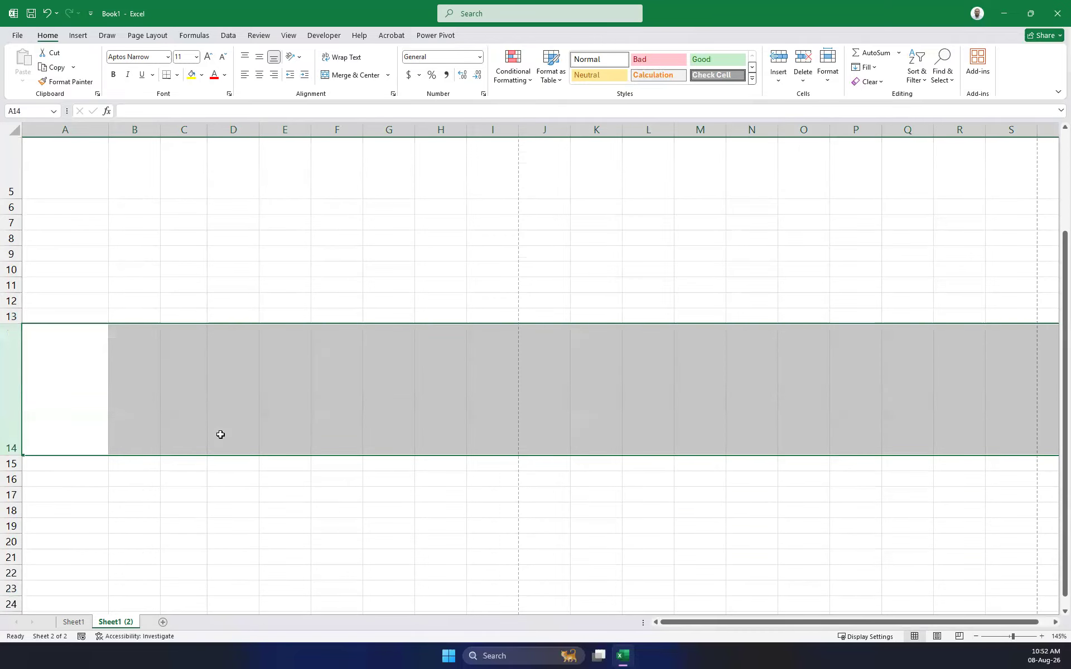
click(20, 465)
drag(21, 466, 4, 141)
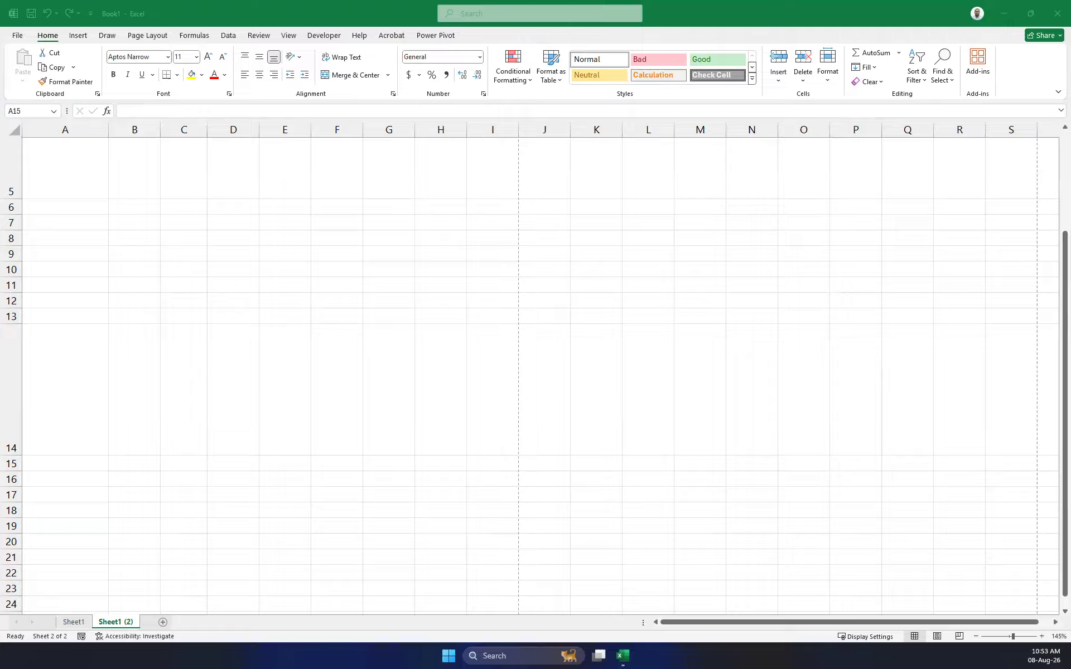
AutoFit the row height of the selected rows 5–15.
click(108, 163)
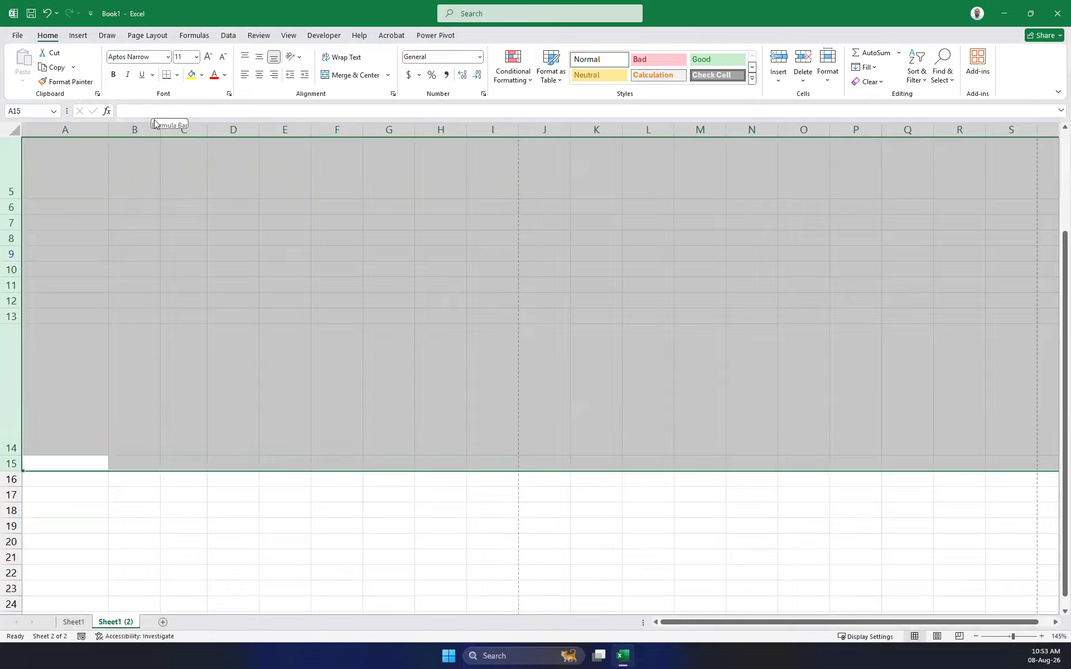
click(828, 79)
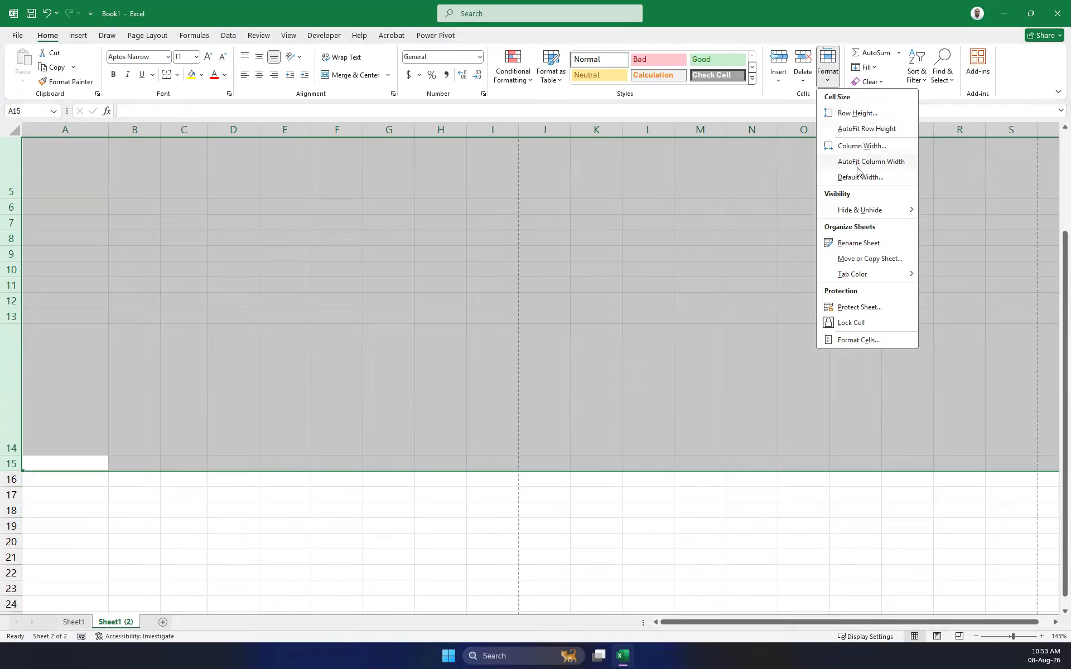
click(857, 130)
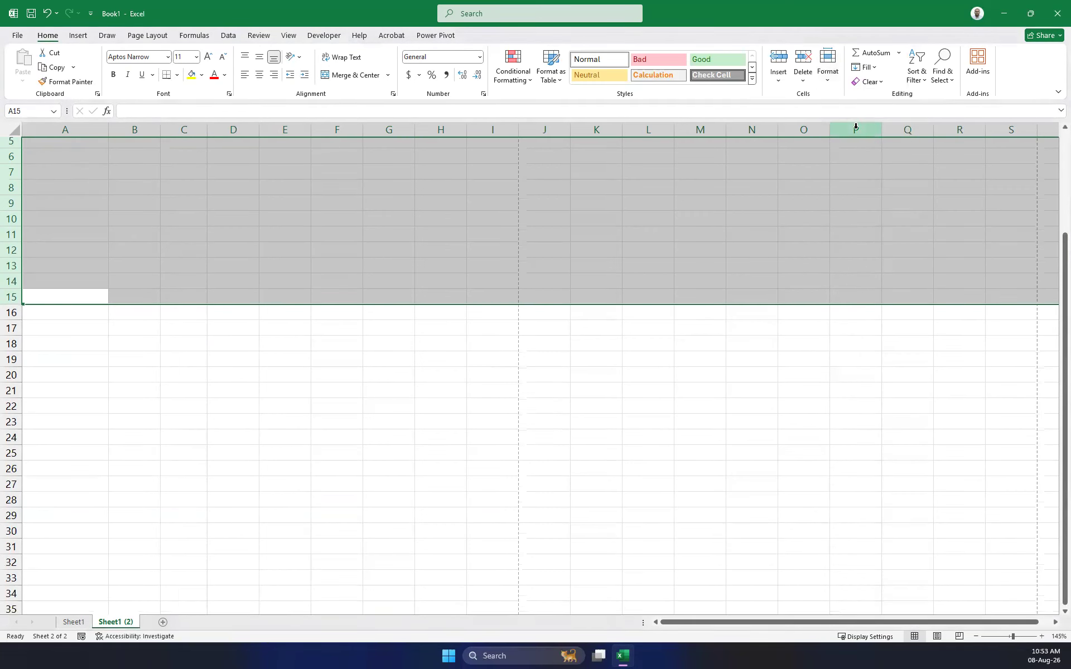
Drag the row border up to hide rows 6–16, then select rows 1–22.
scroll(363, 222, up, 2)
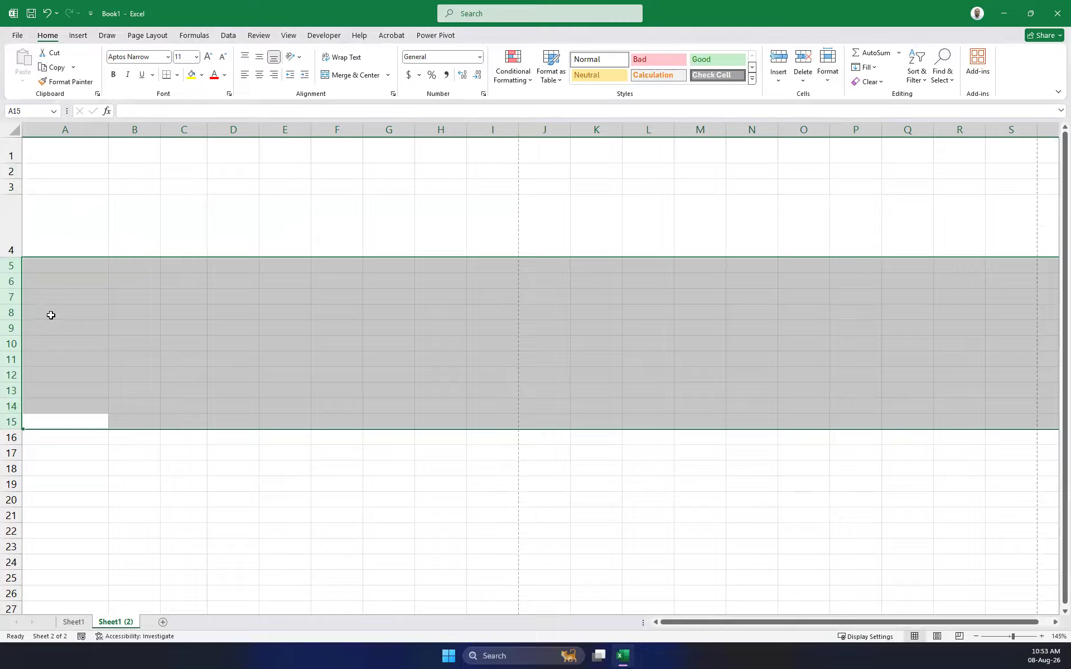
drag(17, 445, 62, 275)
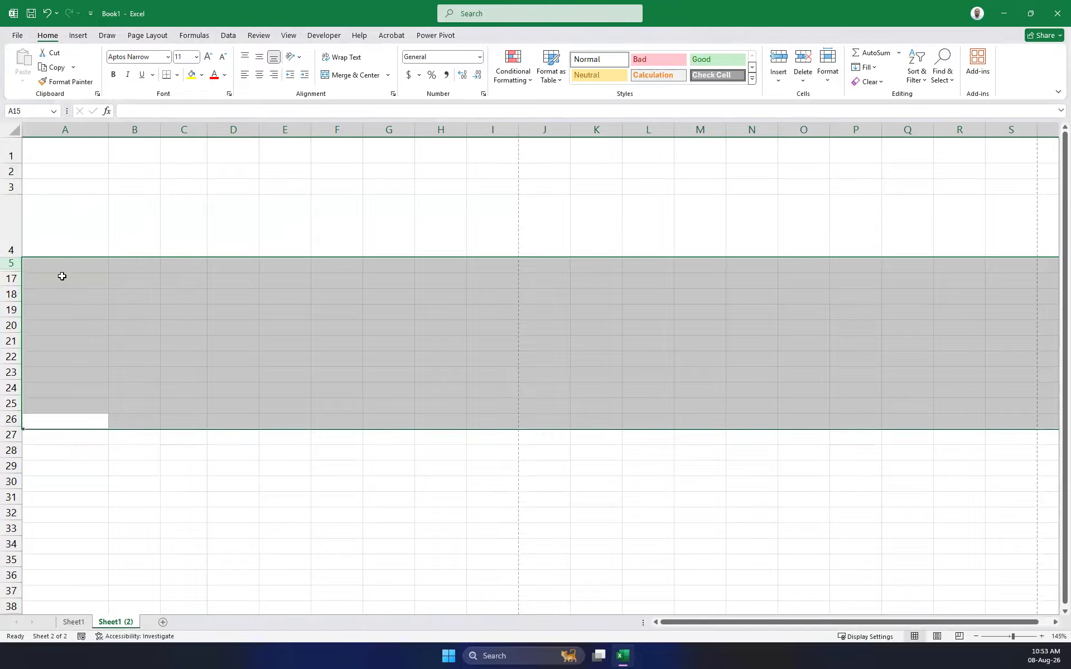
click(184, 354)
drag(11, 156, 302, 358)
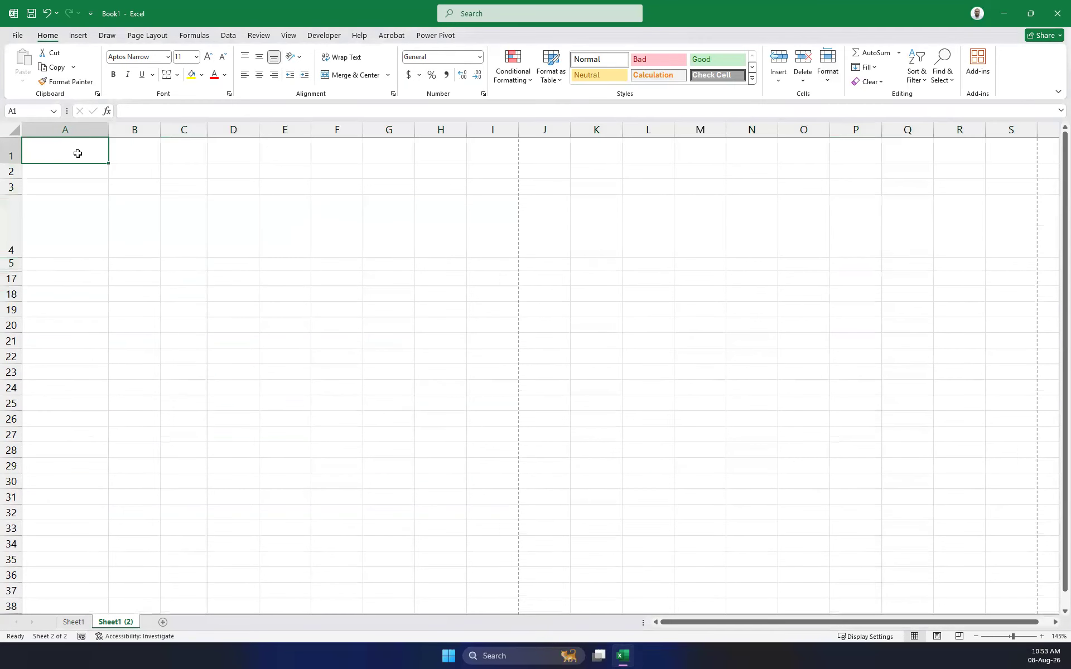
Enter sasa in A1 and dfdf in A4.
double_click(77, 153)
text(sasa)
click(34, 239)
text(dfdf)
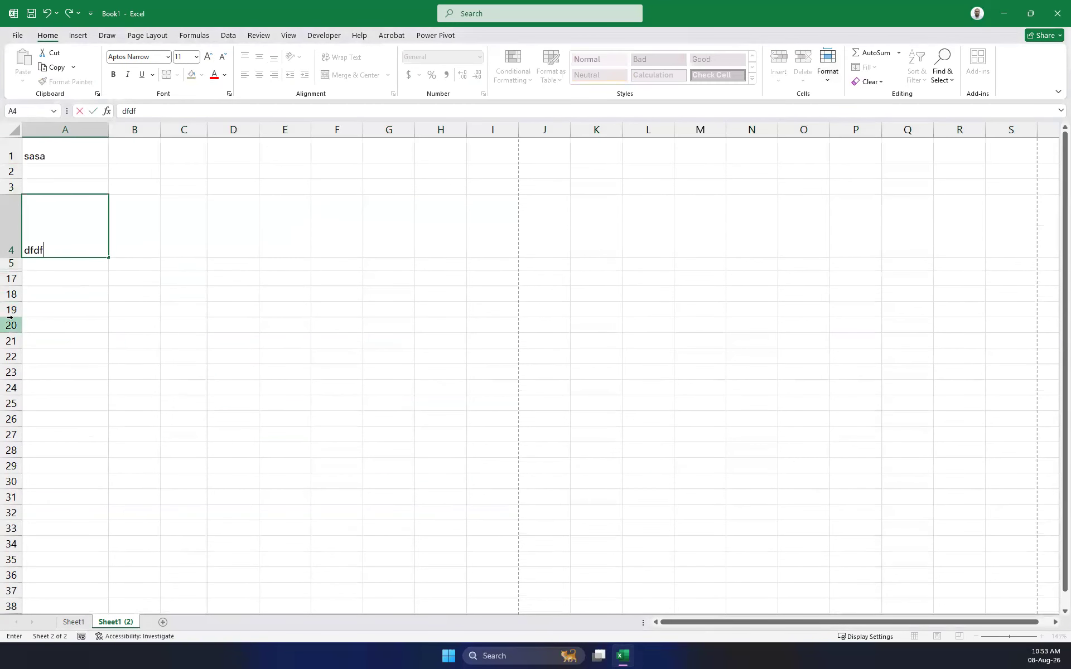
Make row 19 103.80 tall, enter fdfdfdf in A19, and select rows 1–28.
drag(10, 317, 38, 462)
text(fdfdfdf)
scroll(84, 357, down, 5)
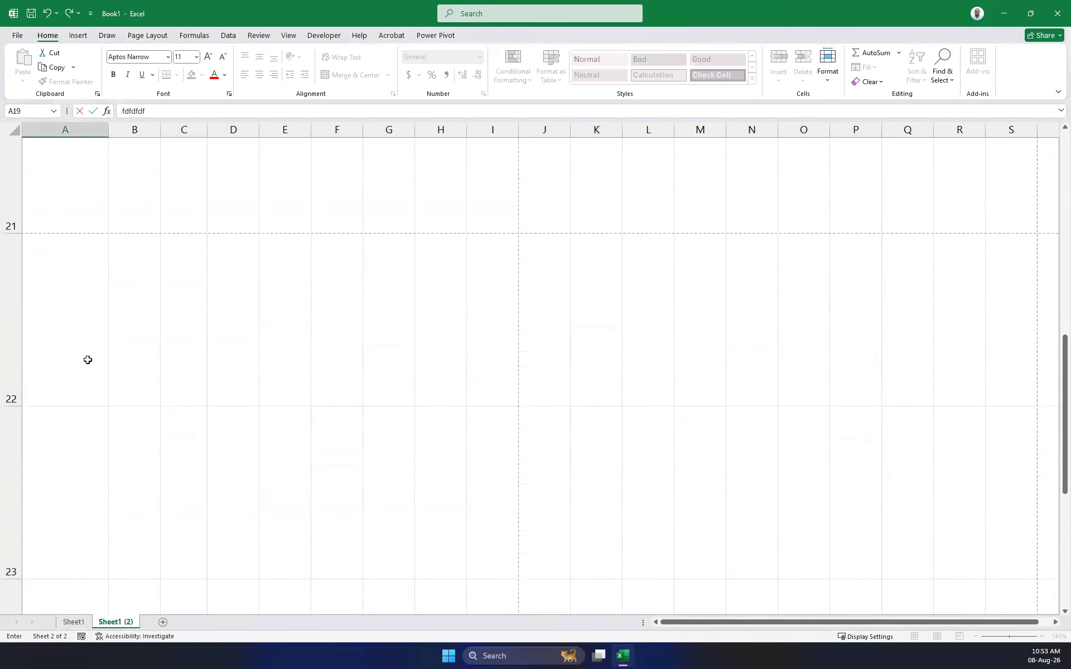
scroll(87, 360, up, 5)
scroll(84, 357, down, 3)
scroll(80, 352, down, 3)
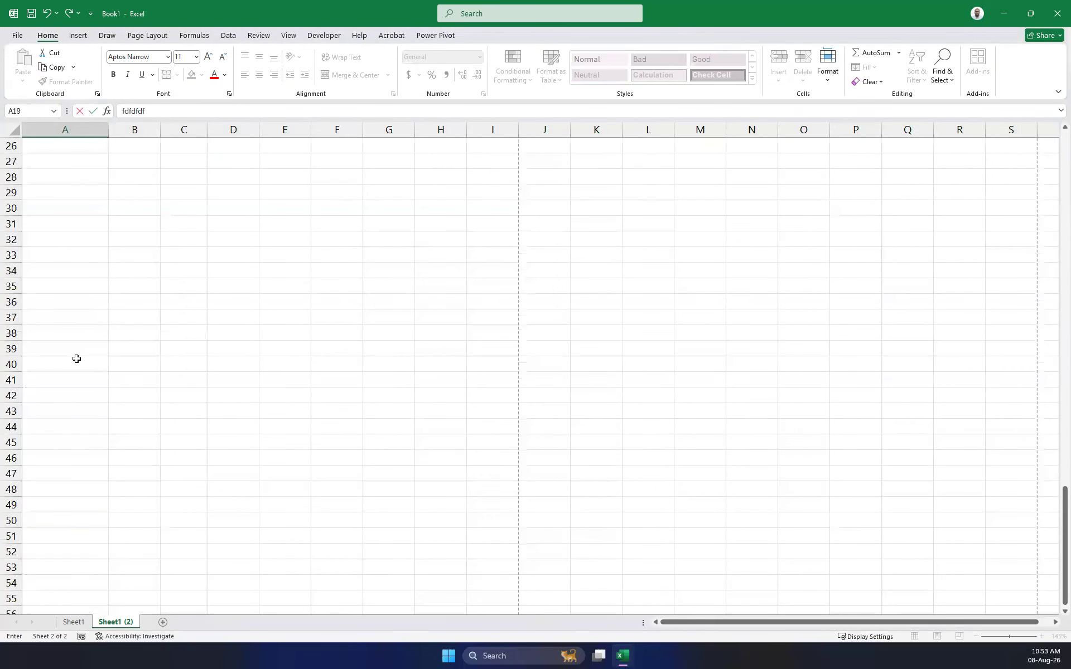
scroll(43, 294, up, 3)
scroll(83, 335, down, 2)
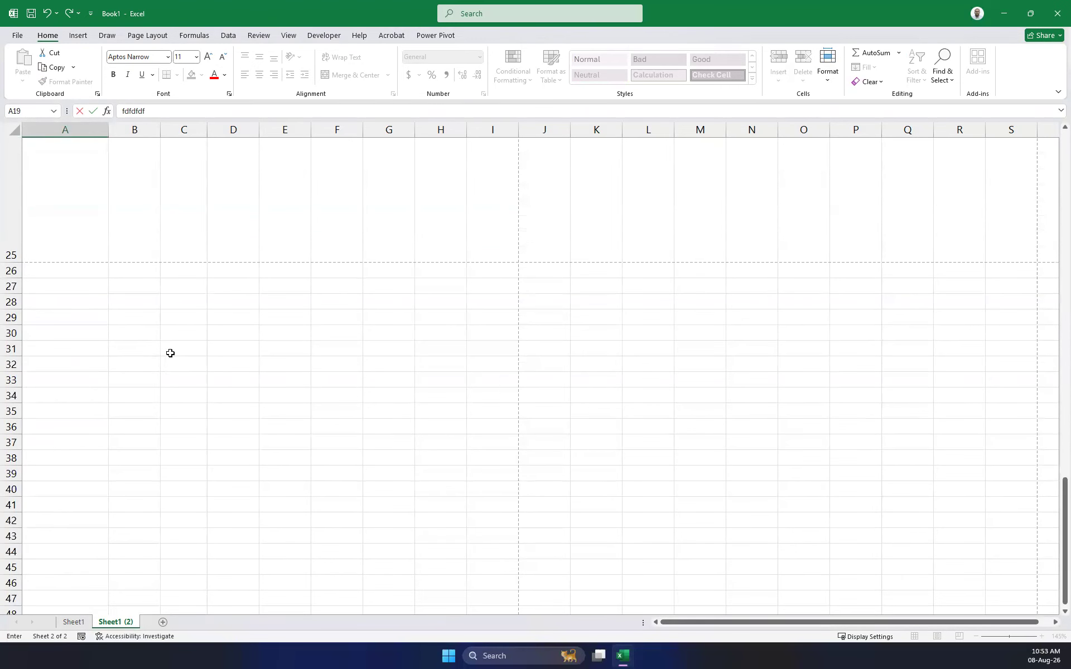
drag(10, 302, 9, 152)
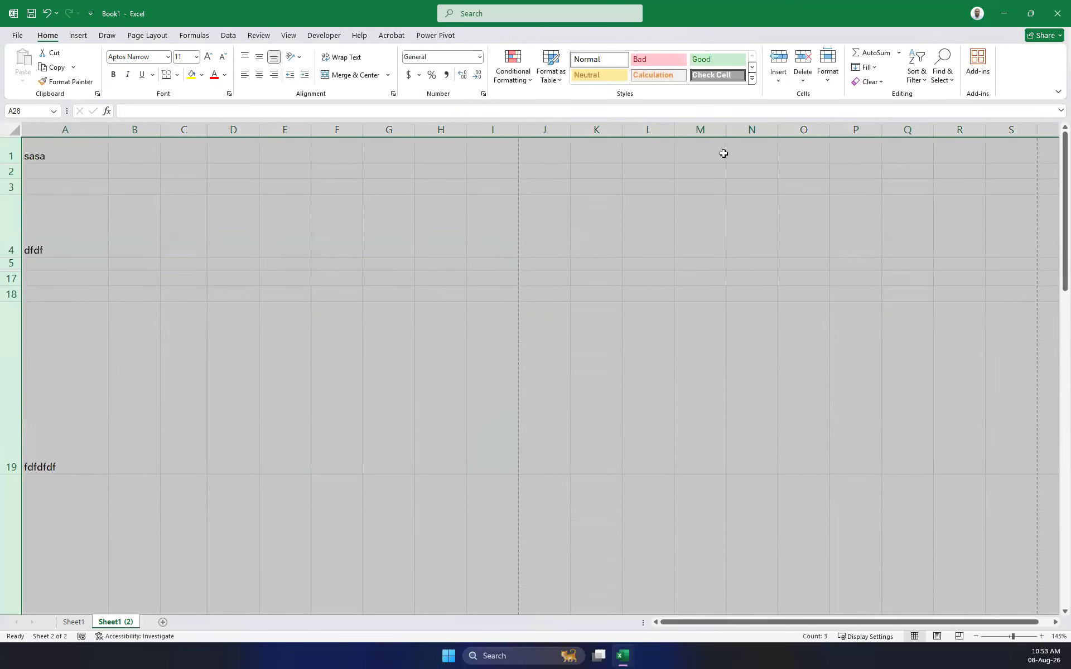
AutoFit the selected rows so rows 1–28 return to standard height.
click(828, 69)
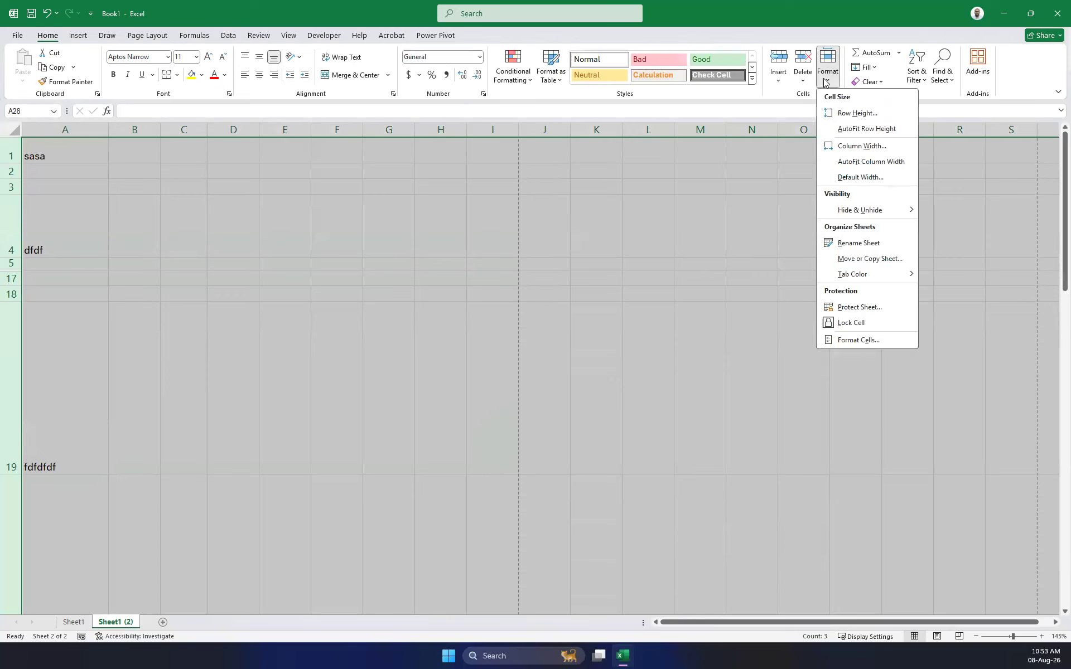
click(859, 129)
scroll(136, 223, up, 8)
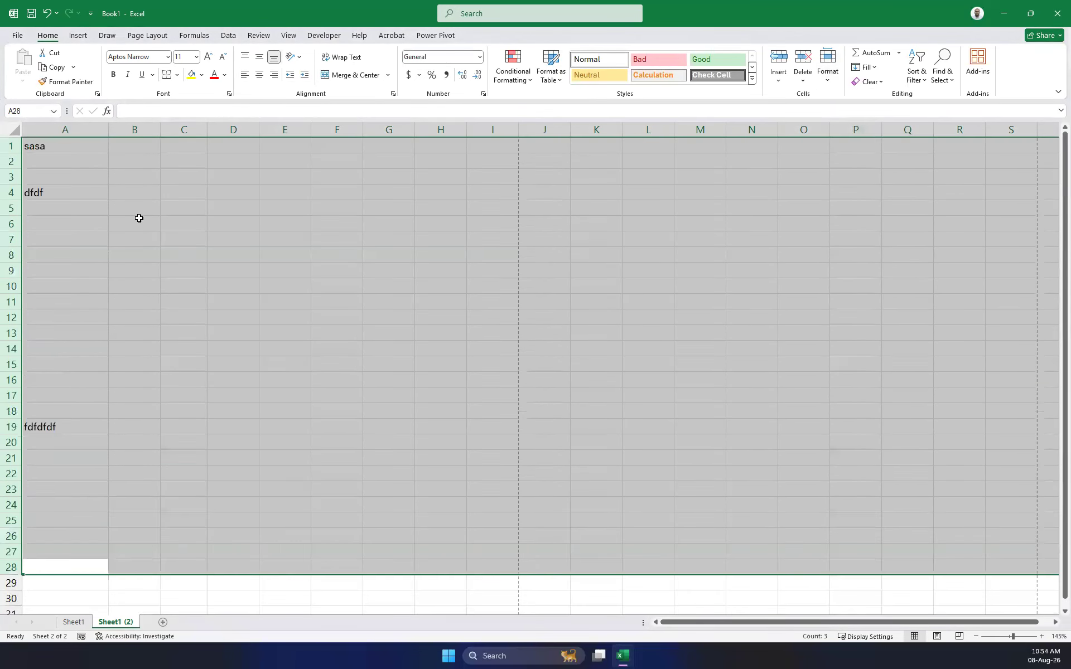
click(350, 236)
Drag one column to about width 14, narrow E and widen F, then AutoFit columns A–H.
drag(108, 130, 427, 130)
drag(478, 129, 720, 124)
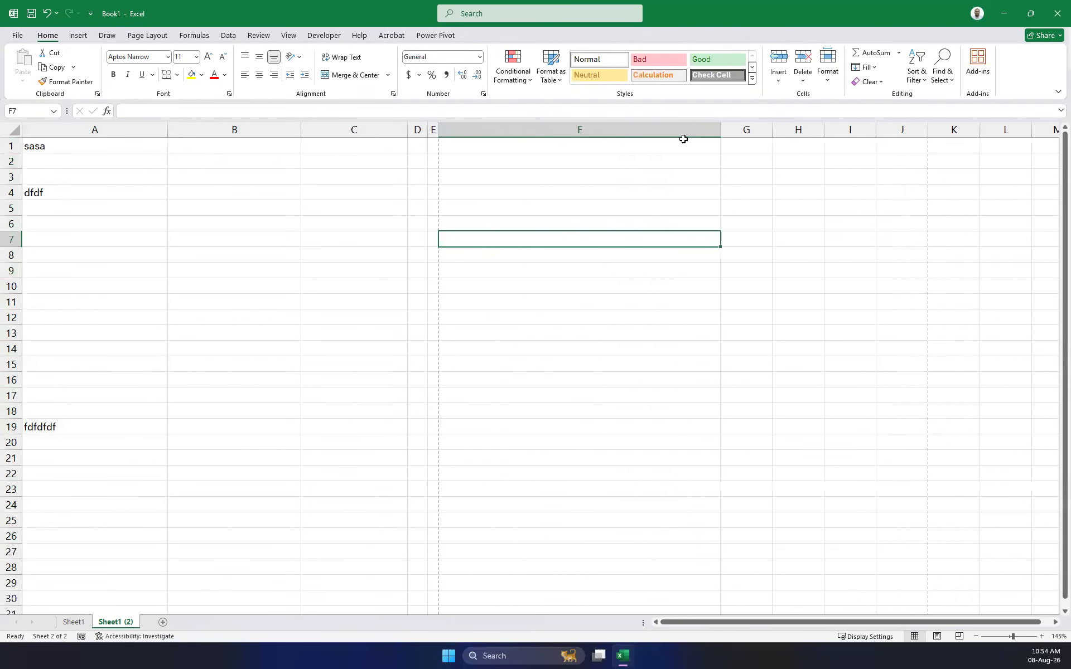
drag(39, 120, 778, 116)
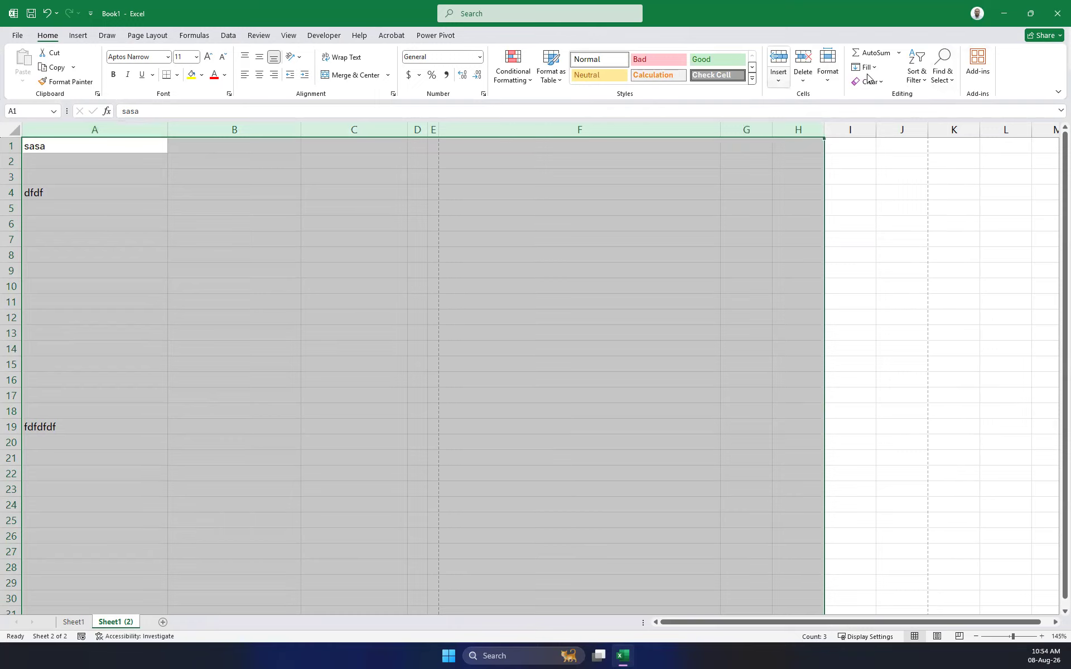
click(828, 66)
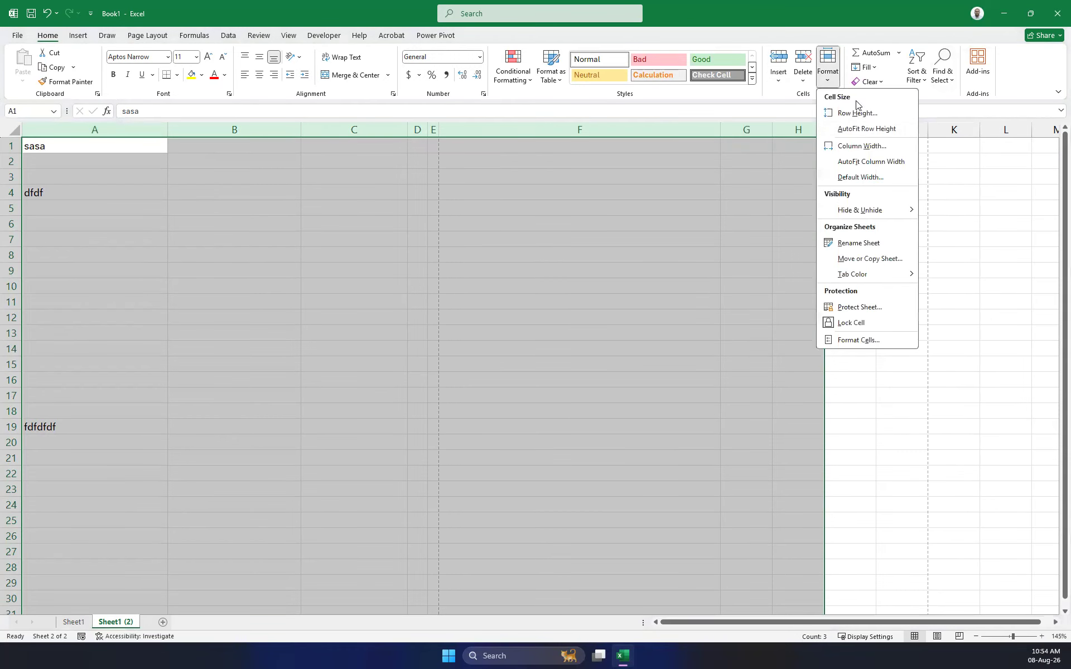
click(865, 163)
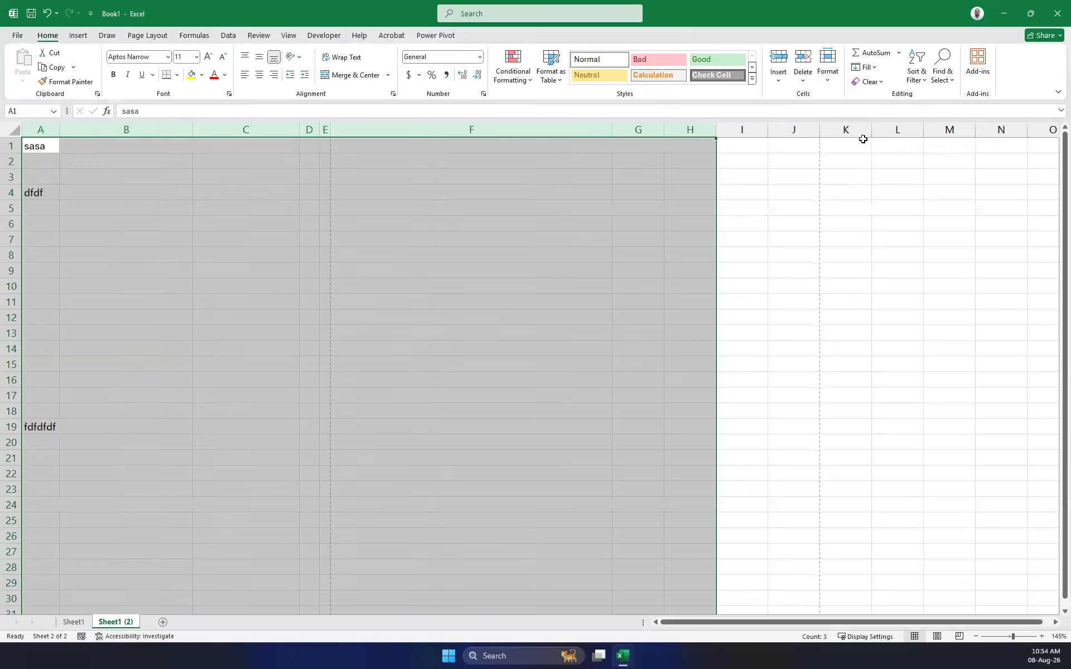
click(874, 67)
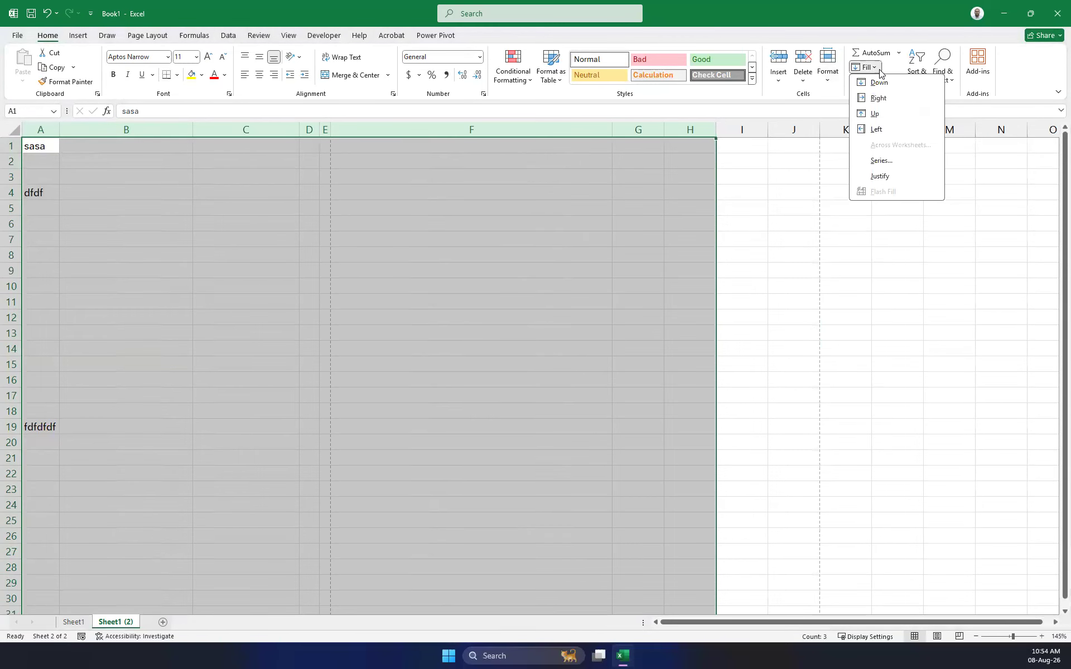
click(828, 68)
click(828, 68)
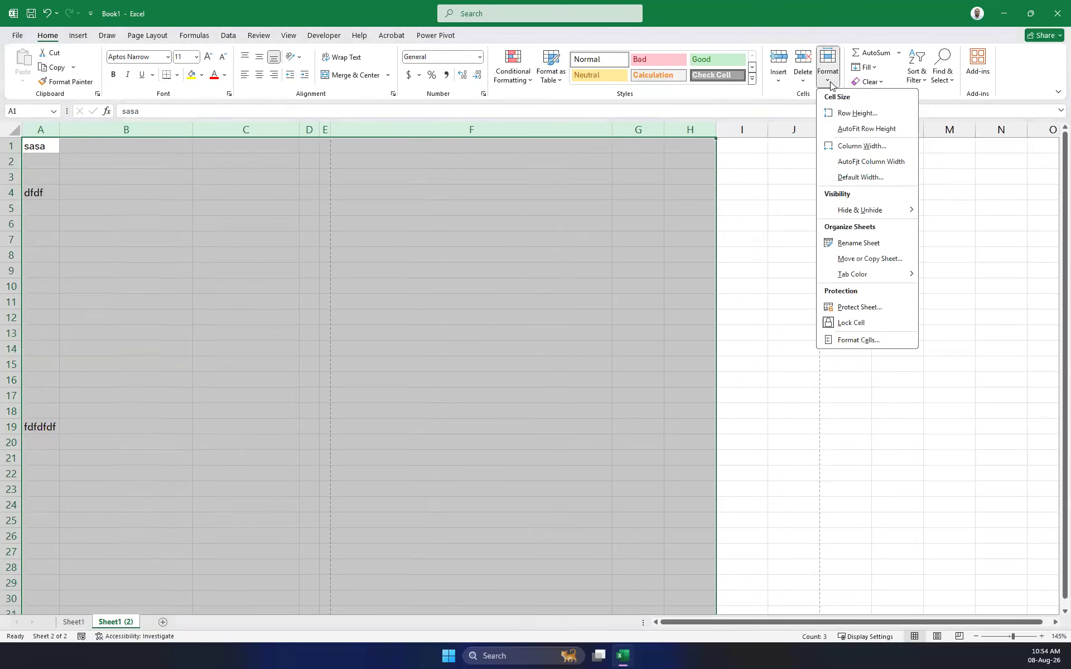
click(872, 163)
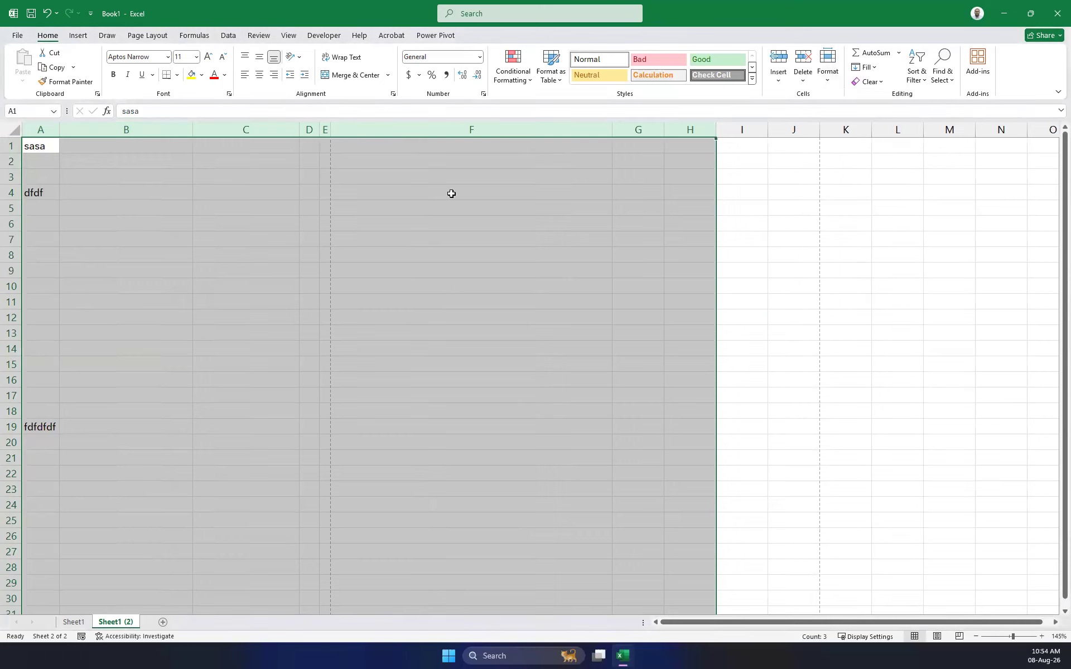
Check the Default Width dialog and accept the current default column width.
click(826, 84)
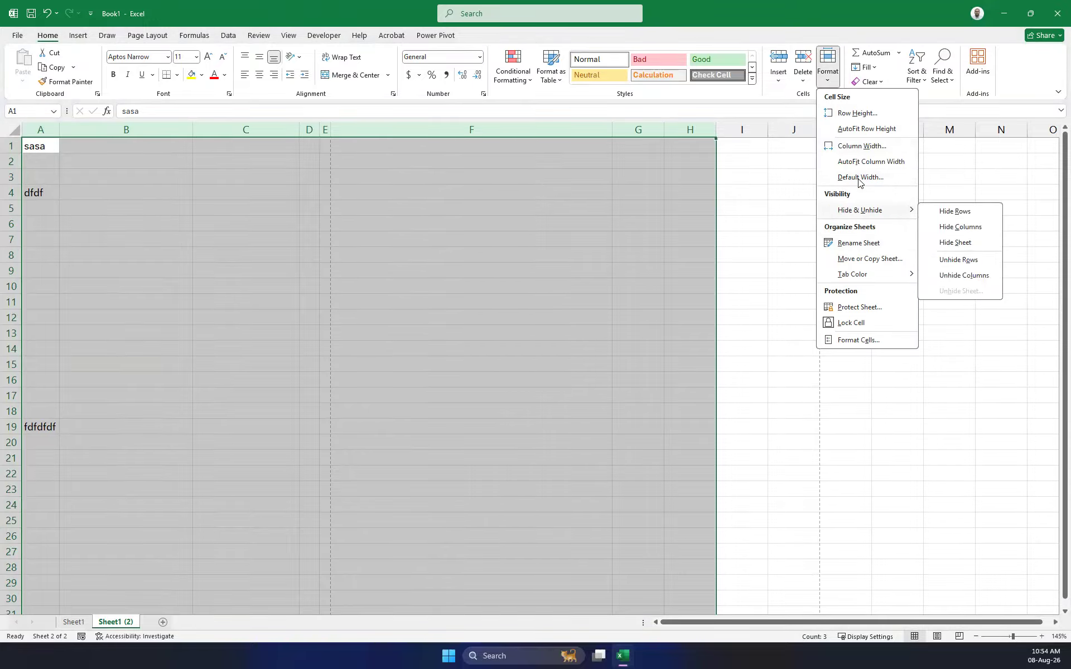
click(861, 178)
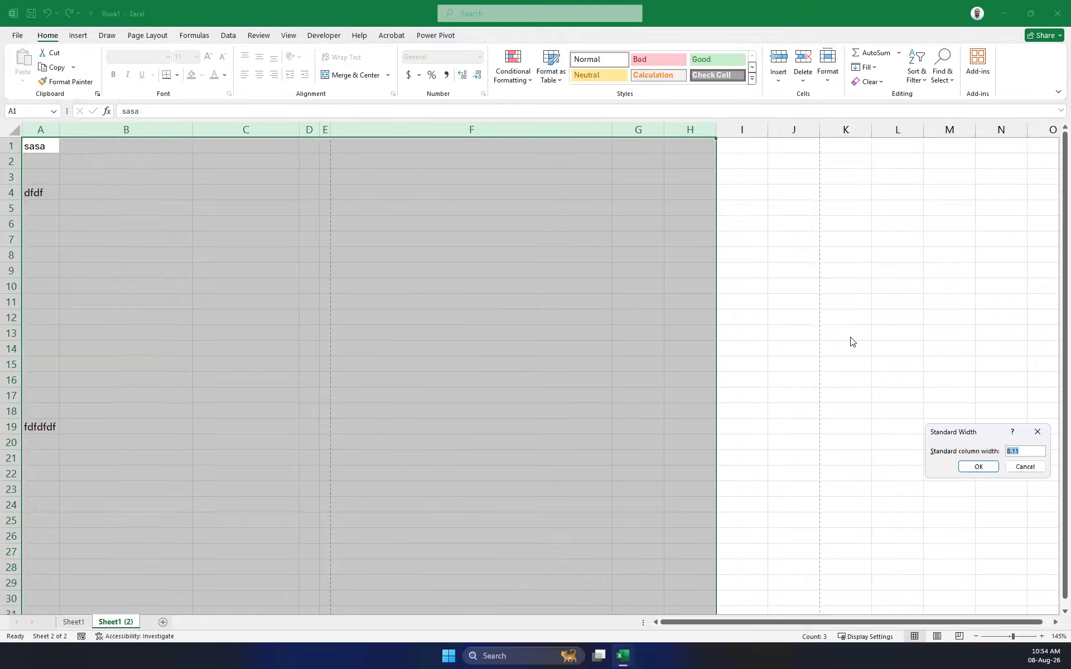
click(978, 467)
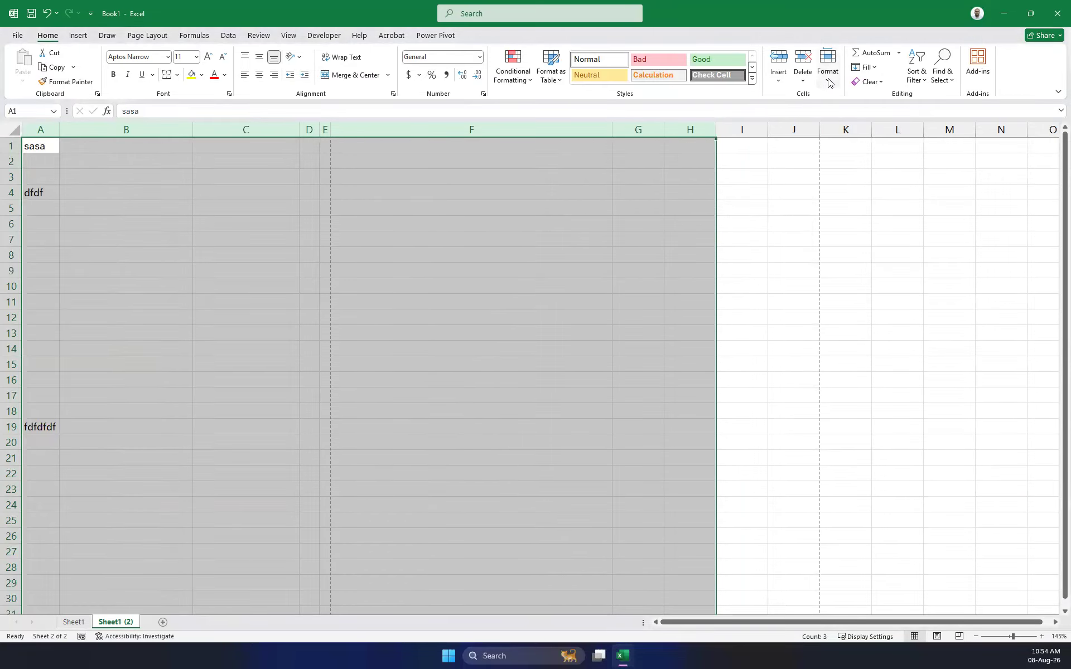
click(690, 241)
Select A1:H2 and set the sheet's default column width to 10.
drag(686, 127, 25, 131)
click(432, 238)
drag(675, 148, 20, 656)
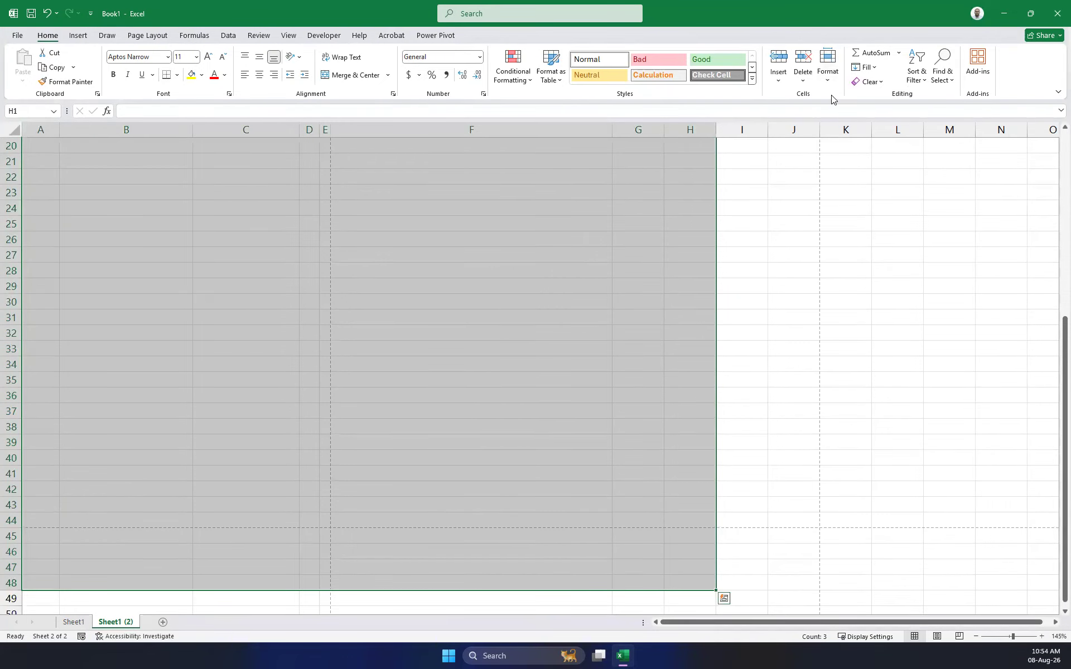
click(828, 71)
click(880, 162)
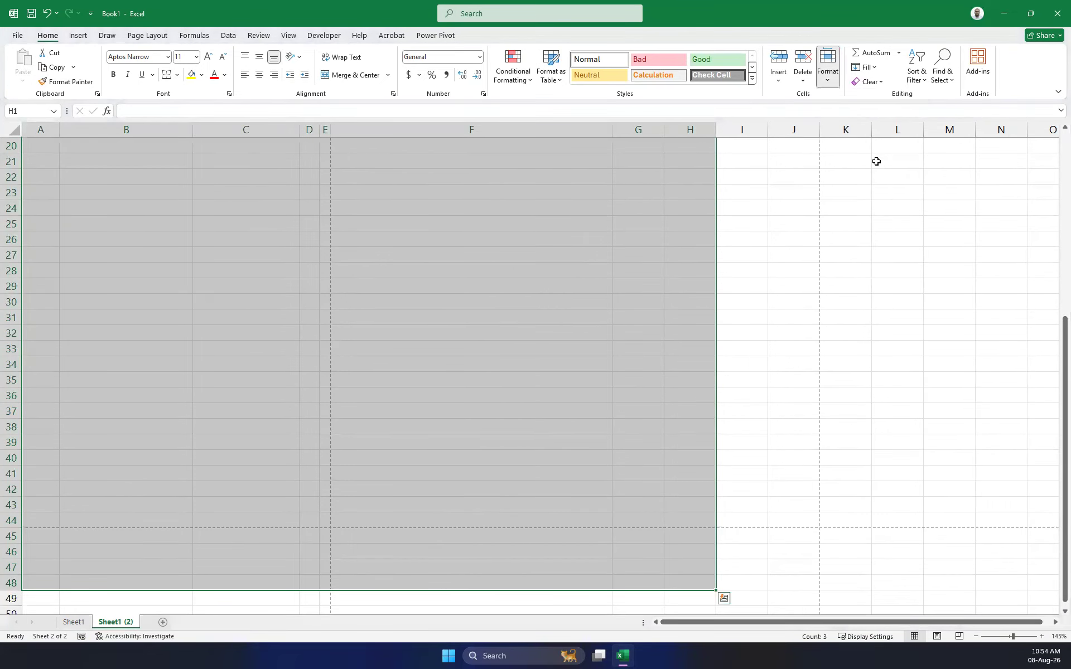
click(833, 82)
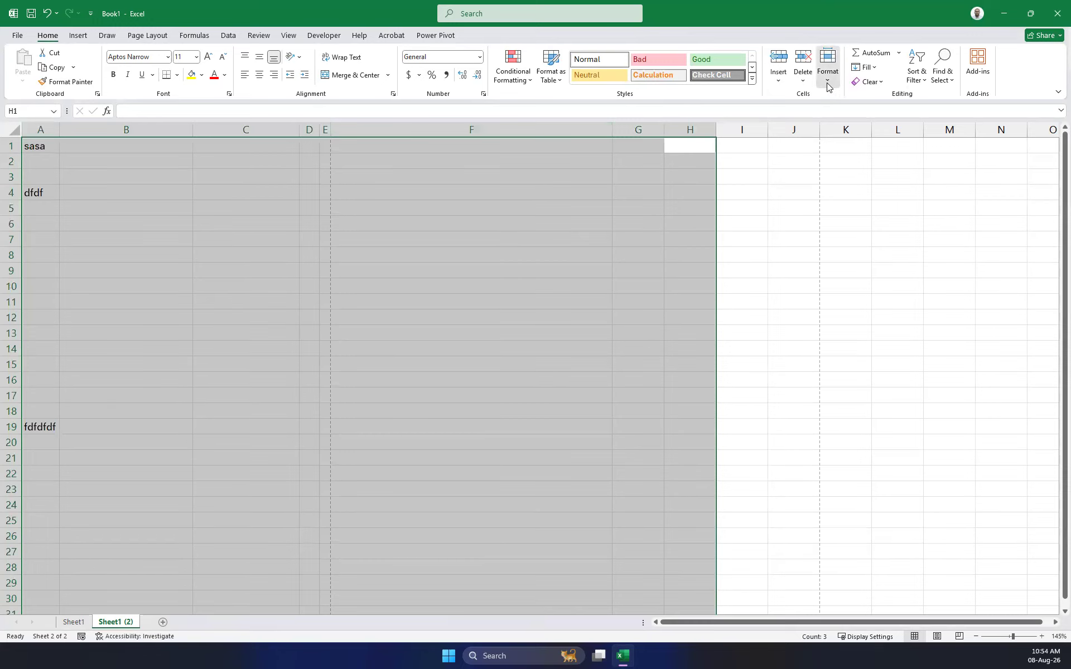
click(868, 177)
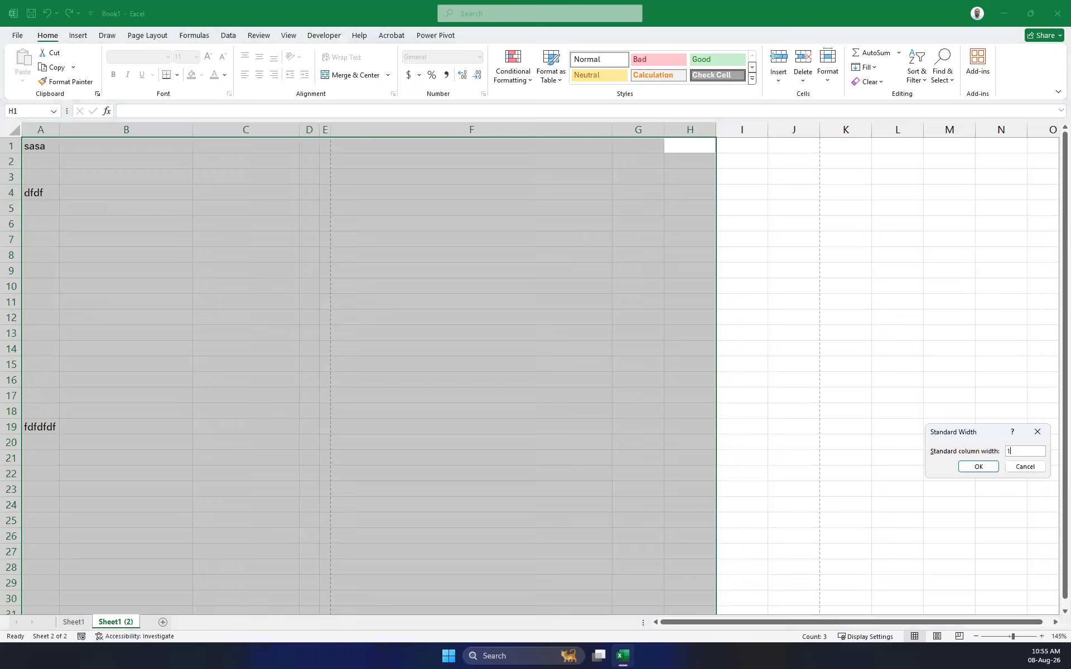
key(Return)
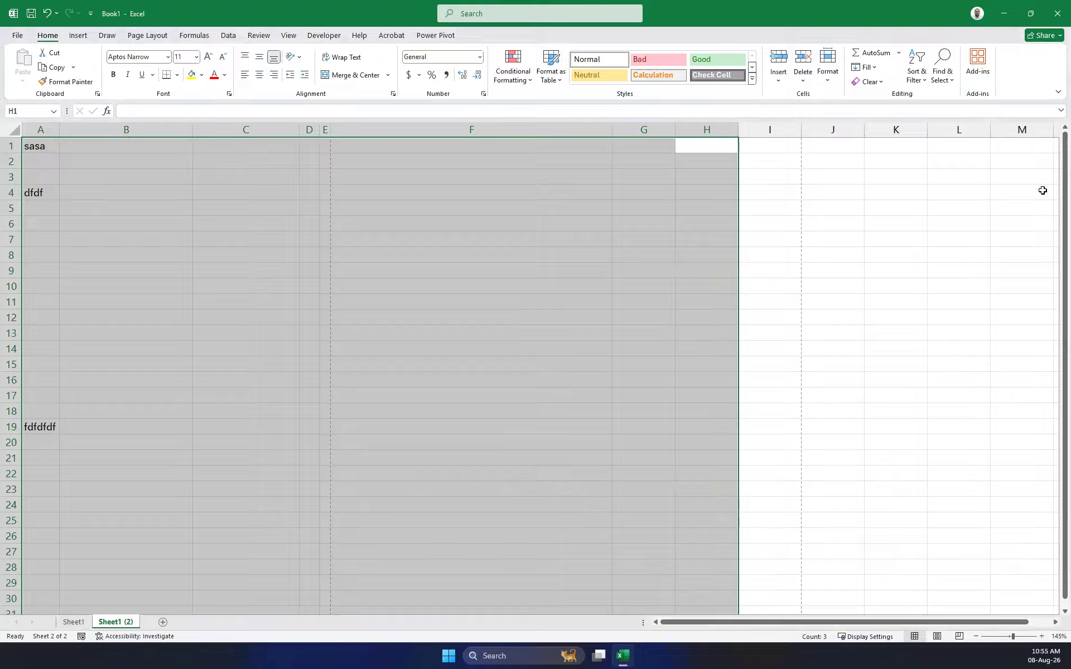
click(708, 129)
click(643, 128)
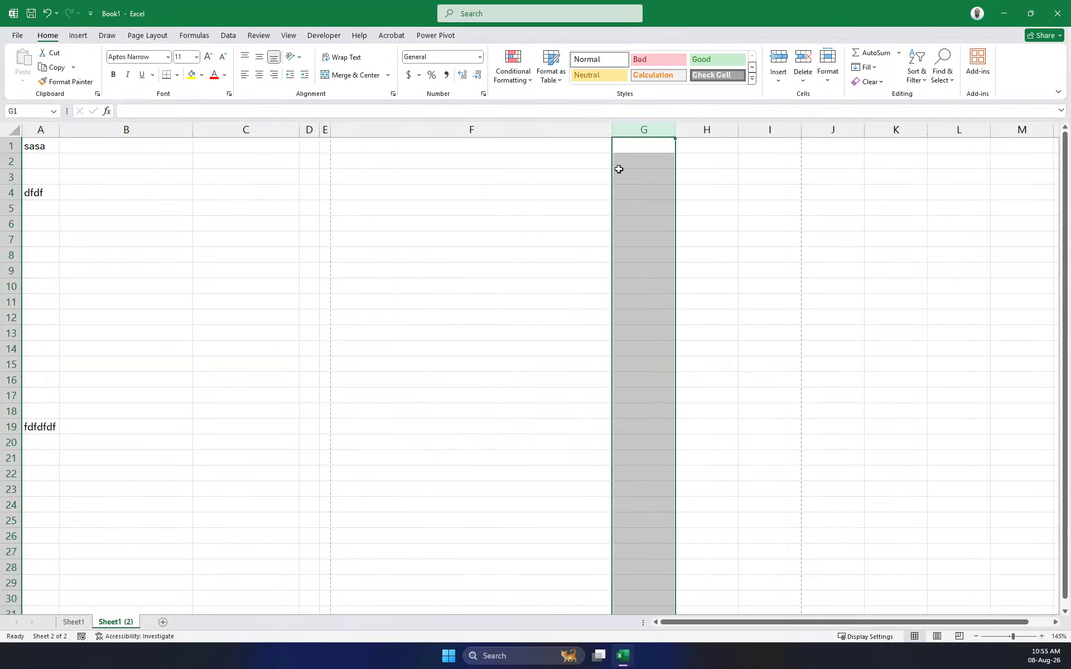
click(521, 127)
drag(232, 136, 5, 130)
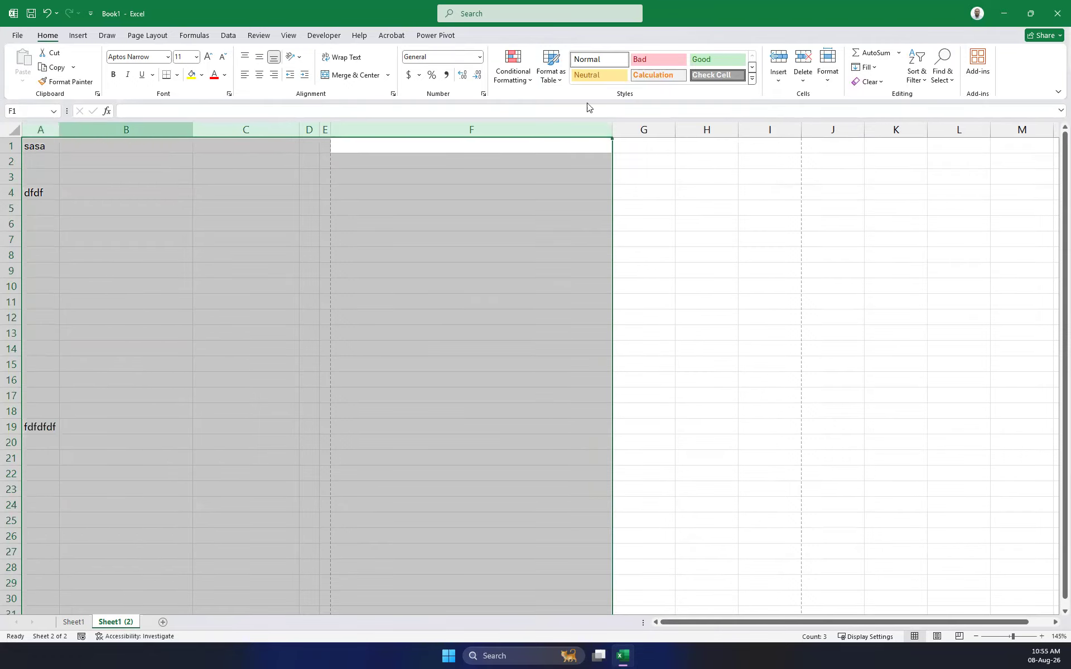
click(828, 70)
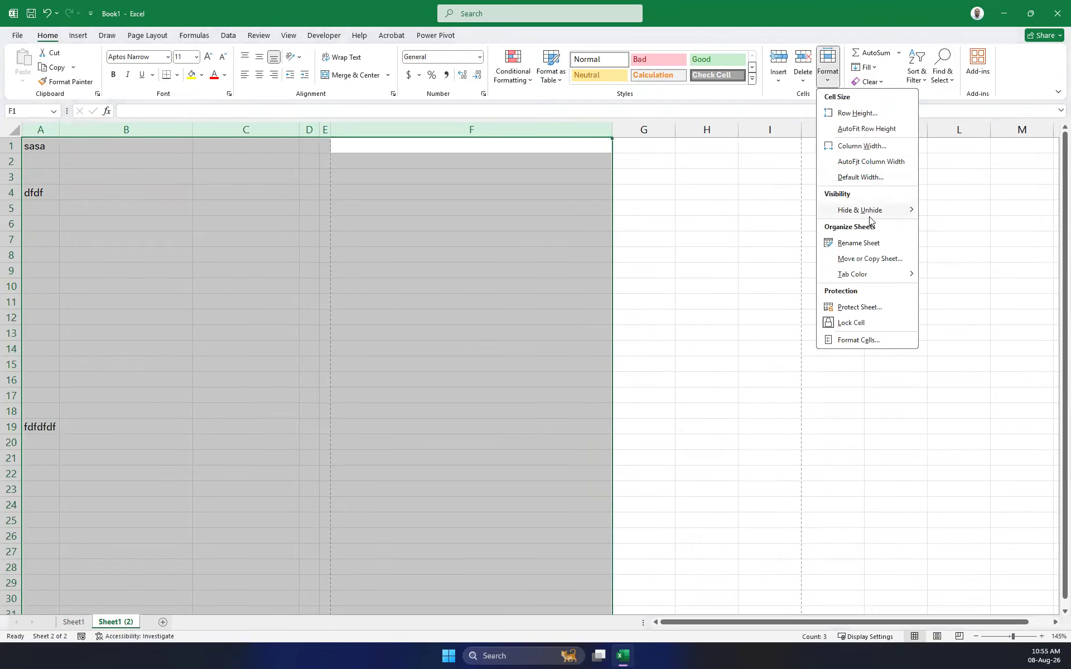
click(870, 180)
key(Return)
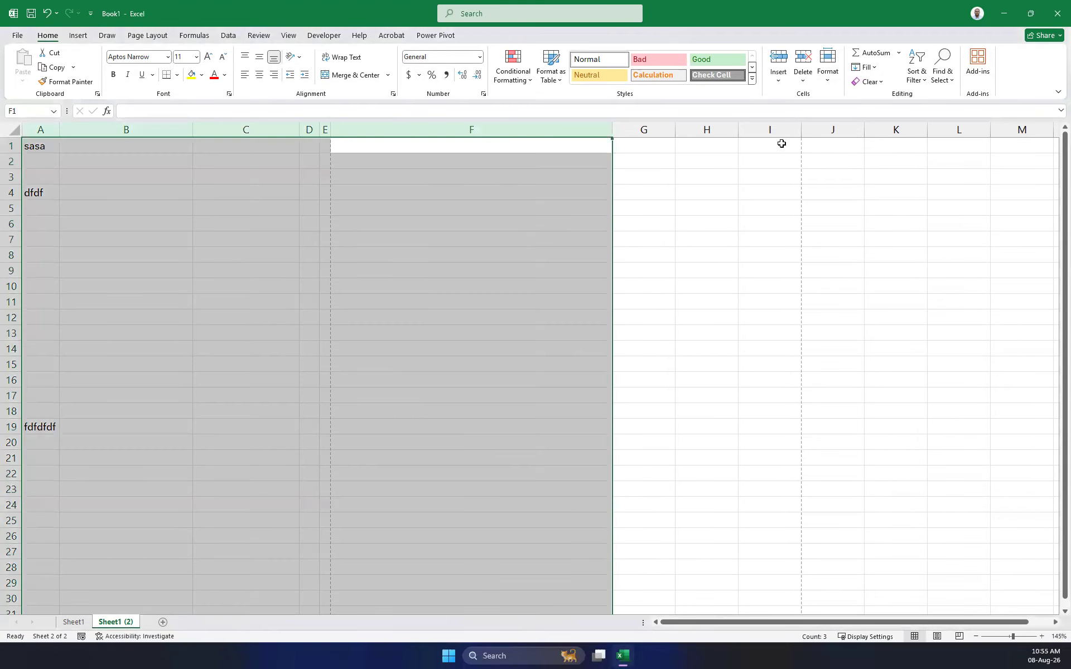
Enter 'dfdfd' in cell B1.
drag(782, 144, 240, 159)
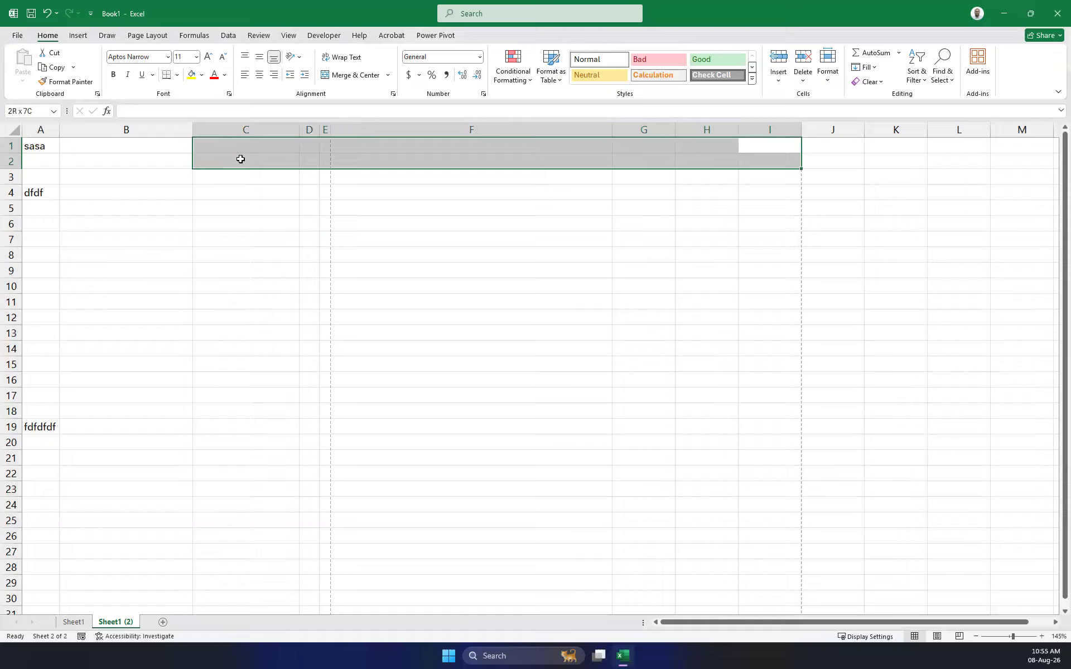
click(868, 142)
drag(756, 128, 9, 173)
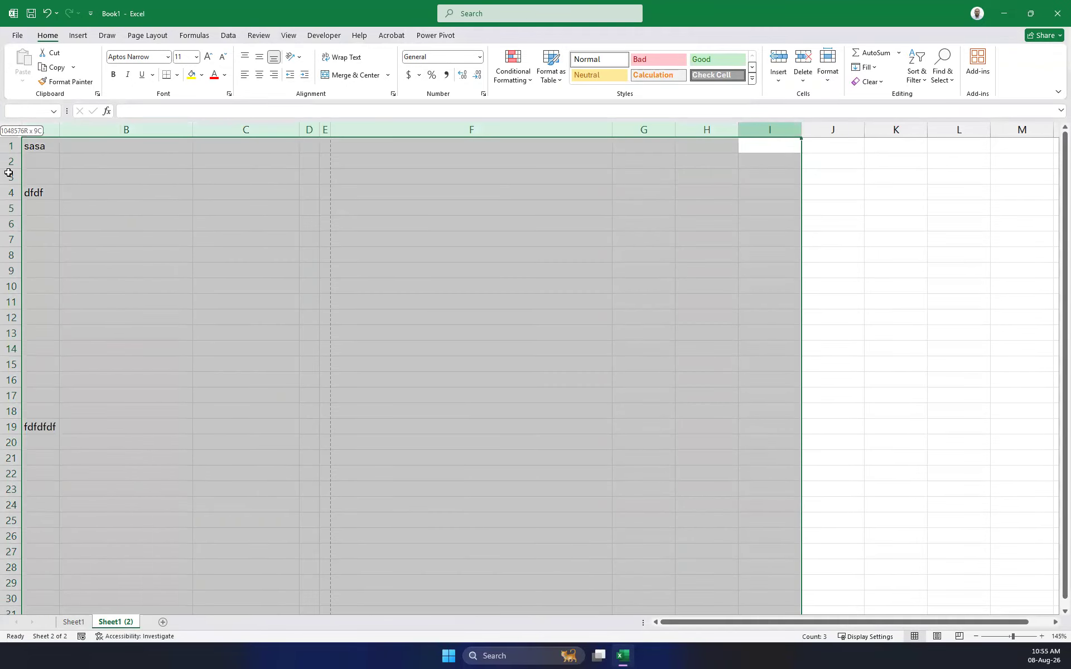
click(98, 159)
click(97, 147)
text(dfdfd)
click(146, 177)
With columns A–B selected, keep the default width of 10 and AutoFit column B to dfdfd.
drag(180, 131, 5, 141)
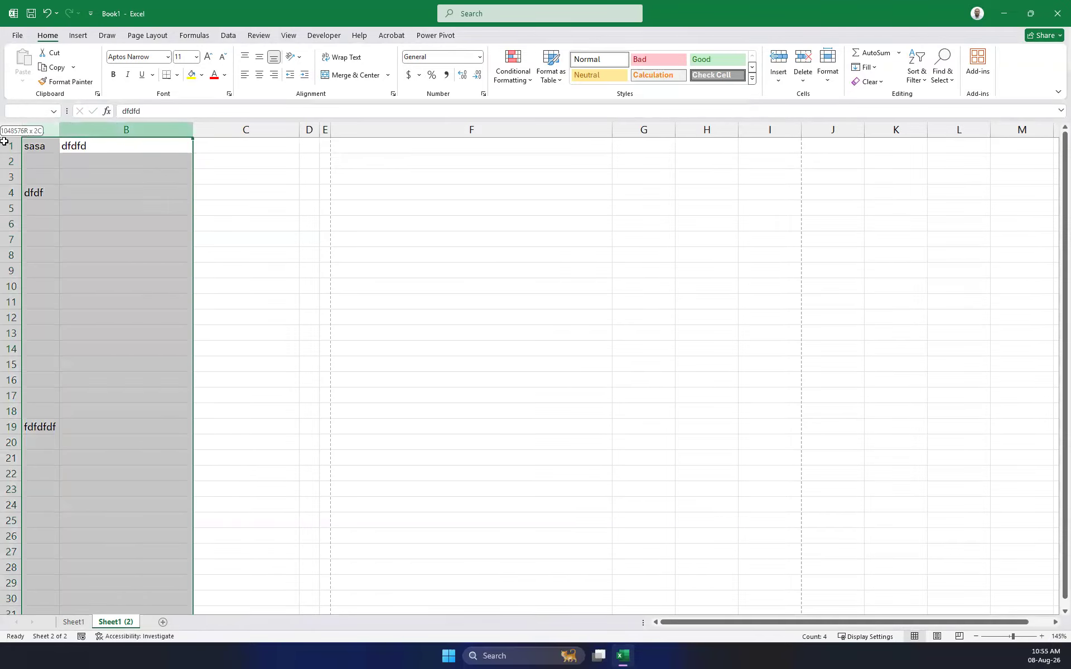
click(828, 70)
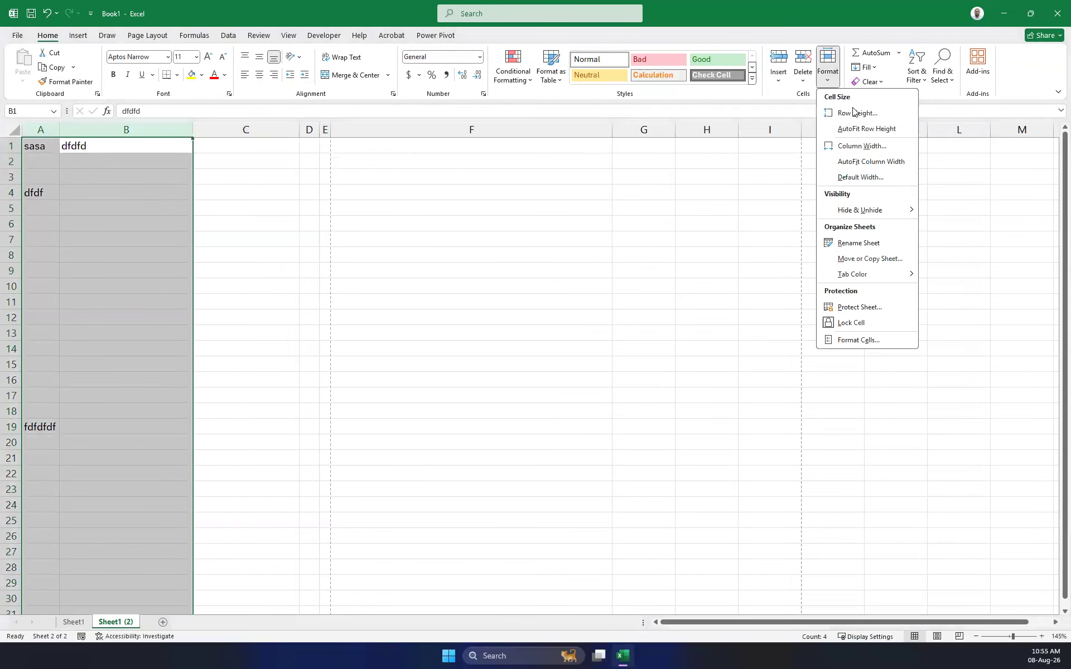
click(883, 179)
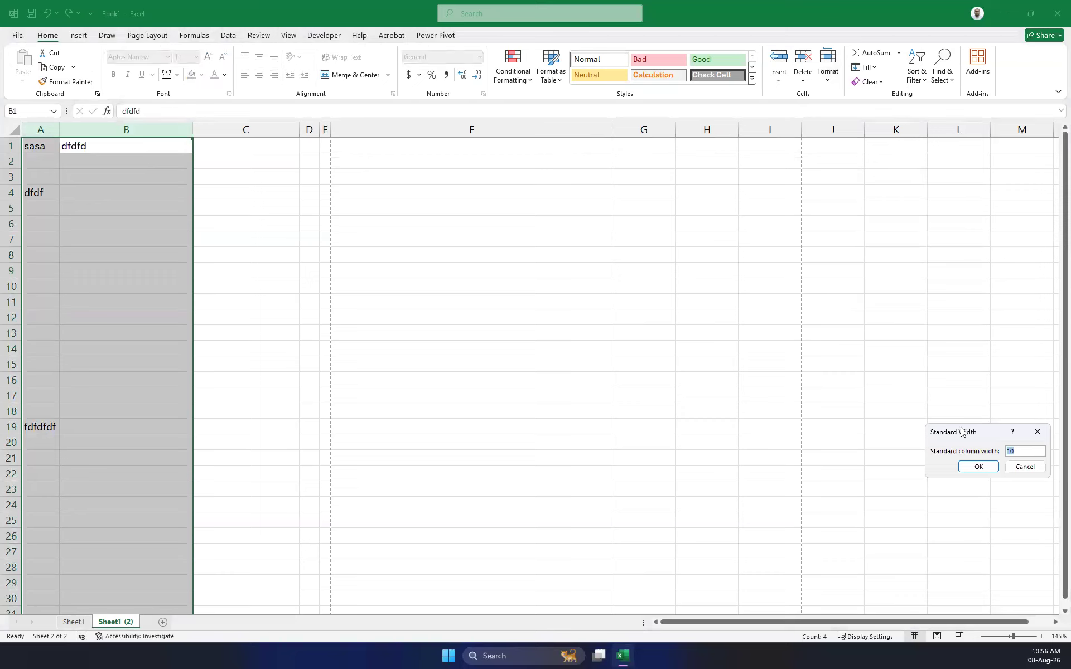
drag(961, 432, 485, 375)
click(500, 410)
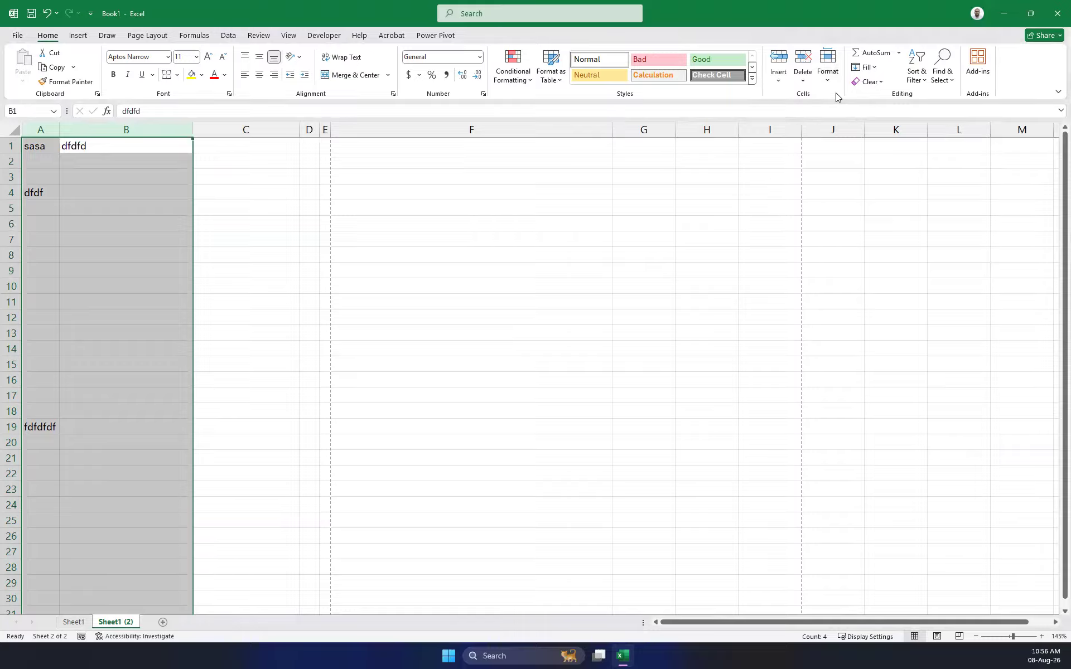
click(828, 78)
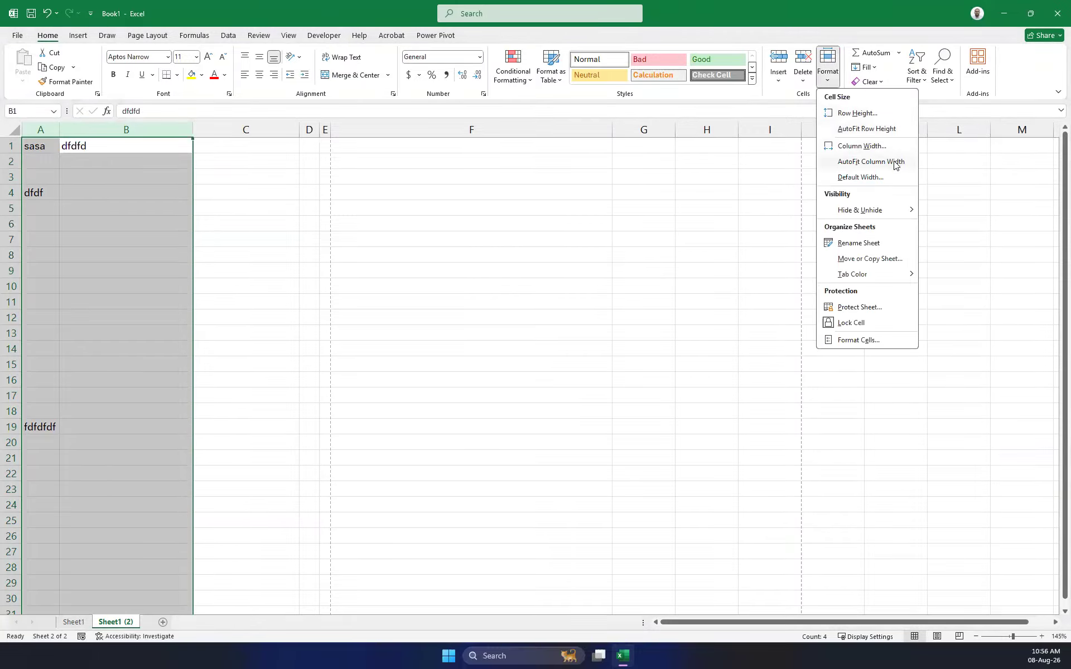
click(861, 163)
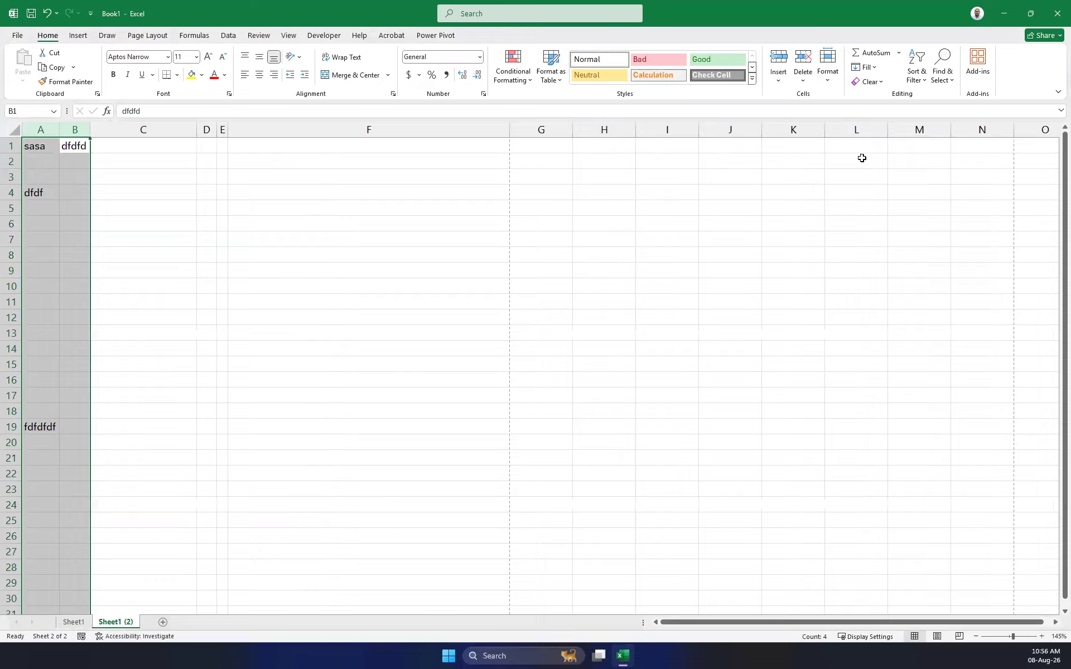
click(99, 158)
click(71, 130)
click(41, 130)
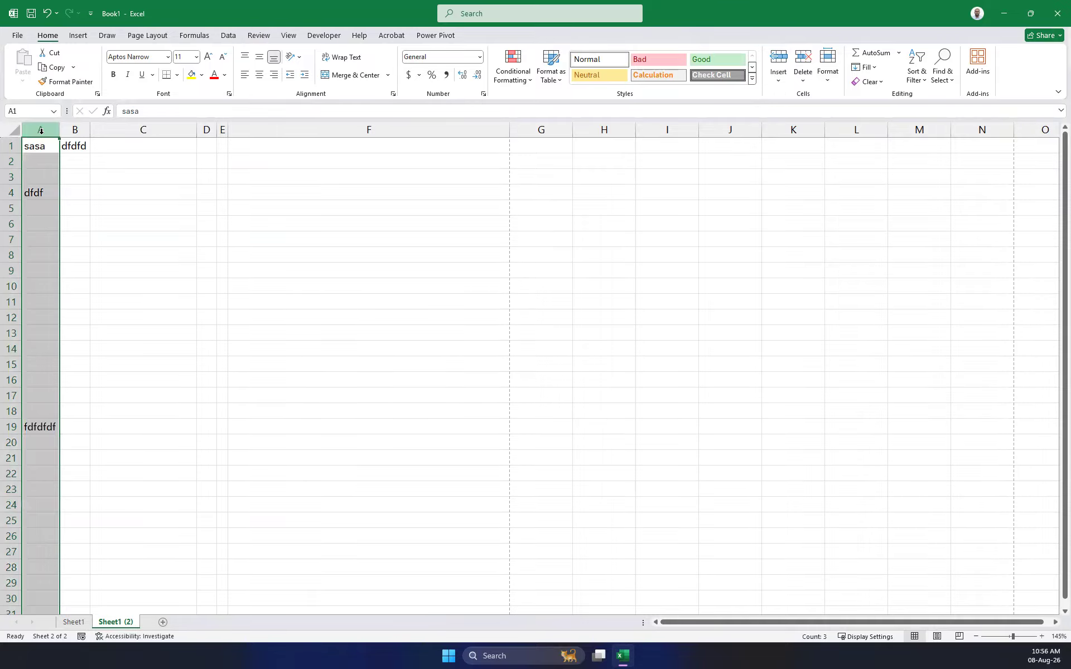
Overwrite cells A19, A4 and A1 with 12.
click(30, 426)
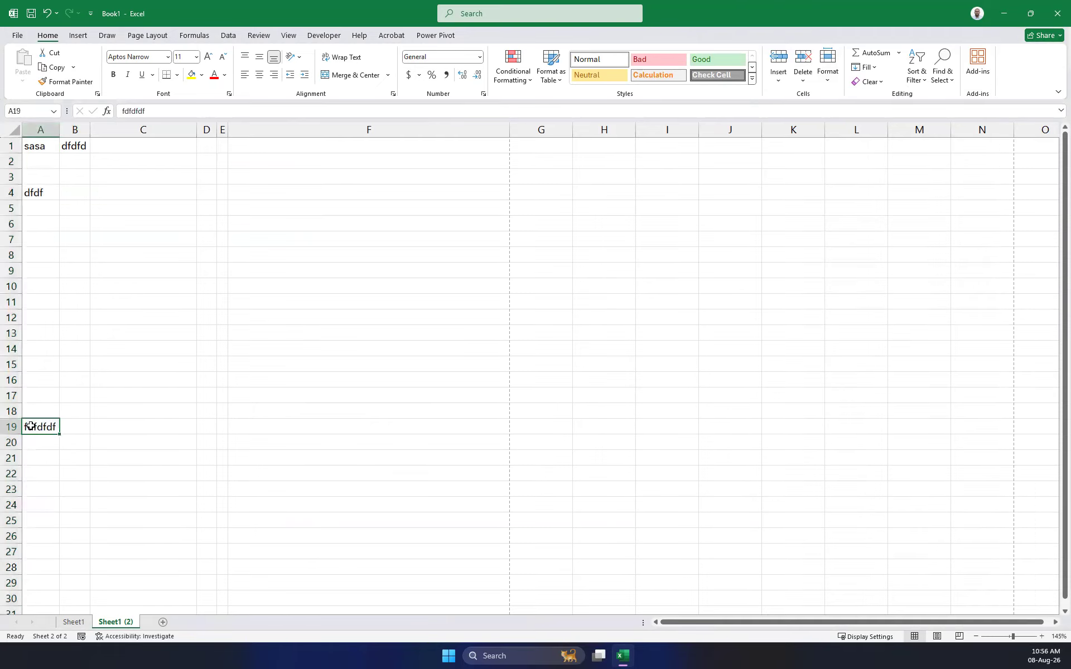
text(12)
key(Return)
key(Up)
key(Up)
key(Up)
key(Up)
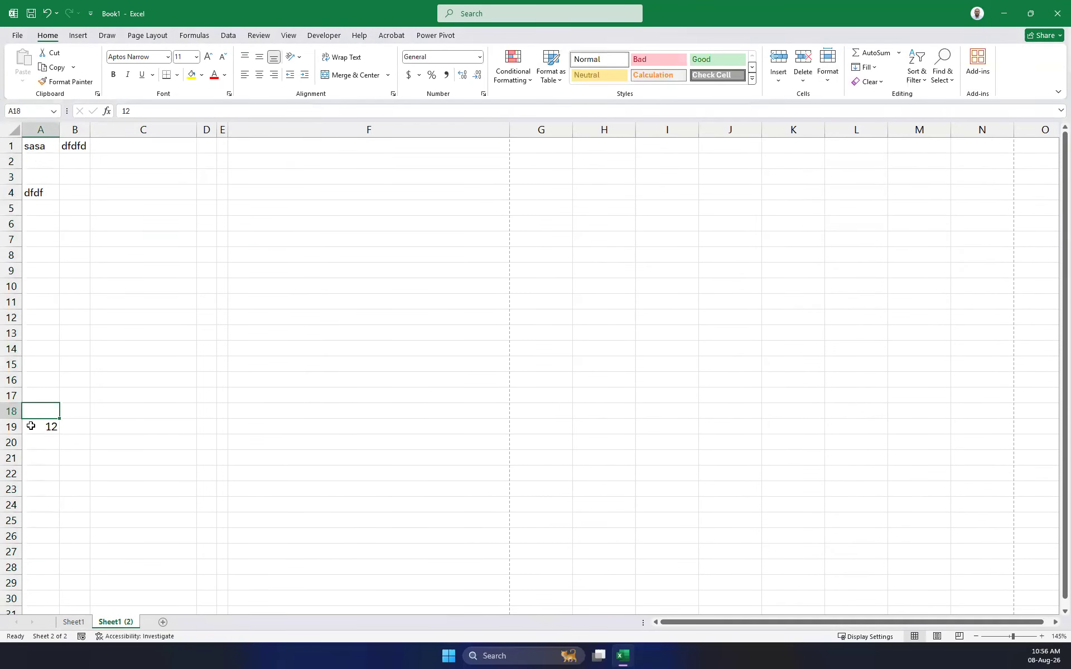
key(Up)
key(Up)
key(Up)
key(Up)
key(Up)
key(Up)
key(Up)
key(Up)
key(Up)
key(Up)
key(Up)
key(Up)
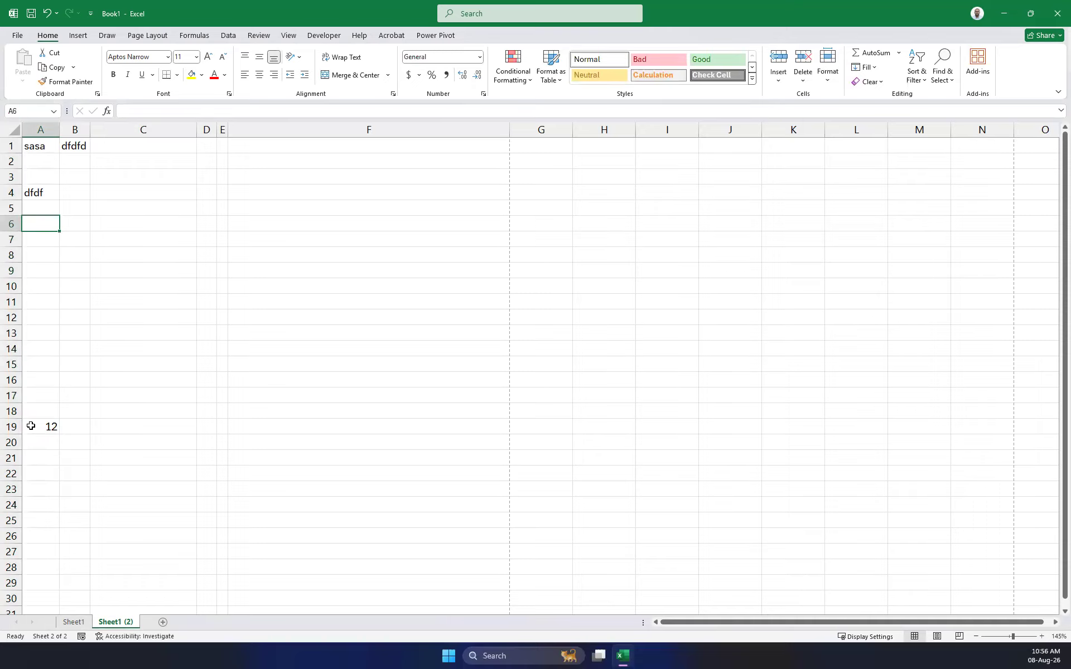
text(12)
key(Return)
key(Up)
key(Up)
key(Up)
key(Up)
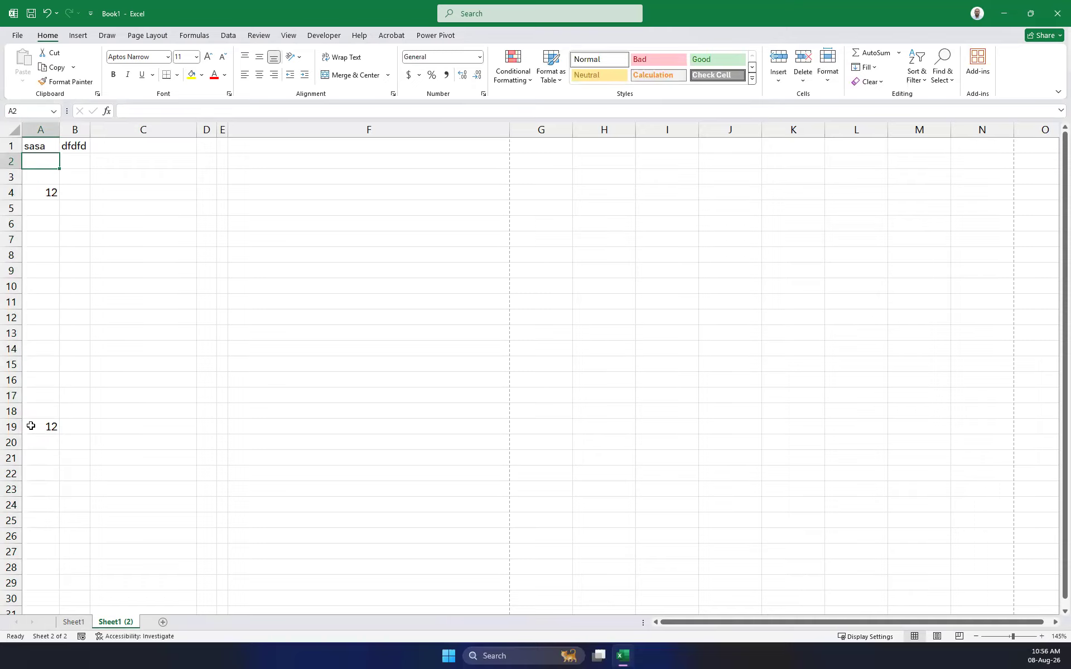
text(12)
key(Return)
Select columns A through C and AutoFit their widths to the contents.
click(34, 131)
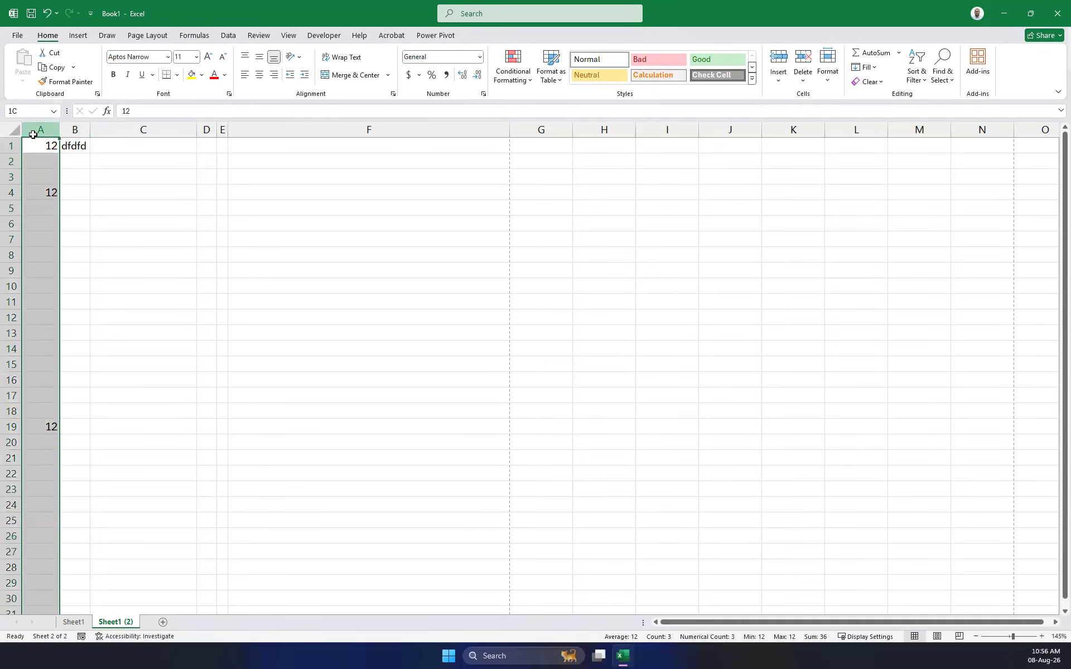
click(75, 130)
click(41, 129)
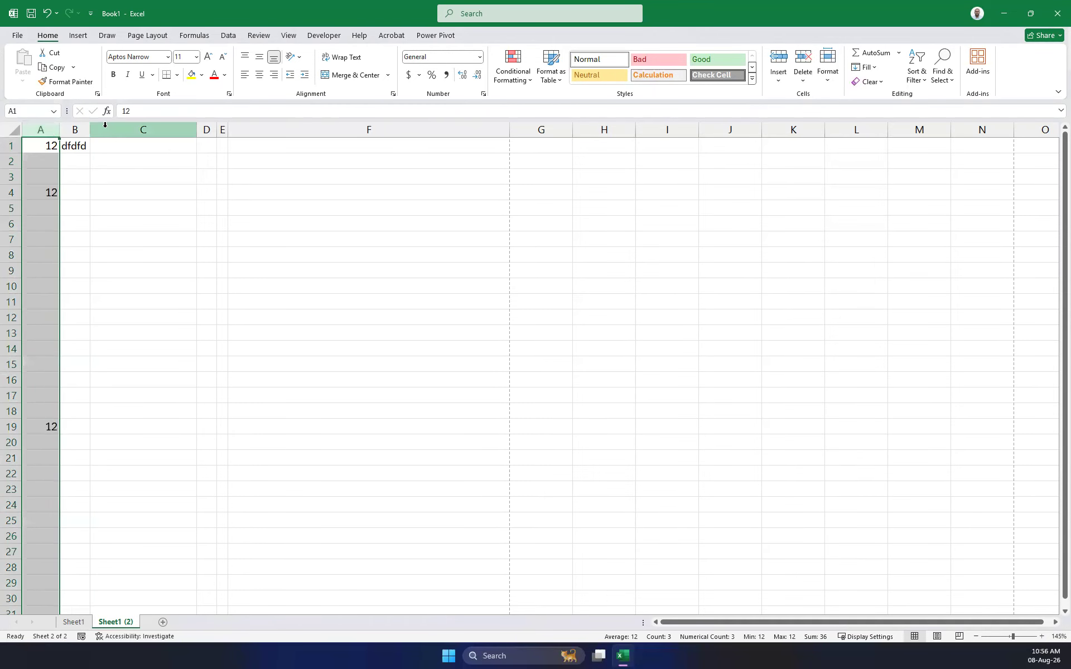
click(167, 129)
drag(167, 129, 6, 141)
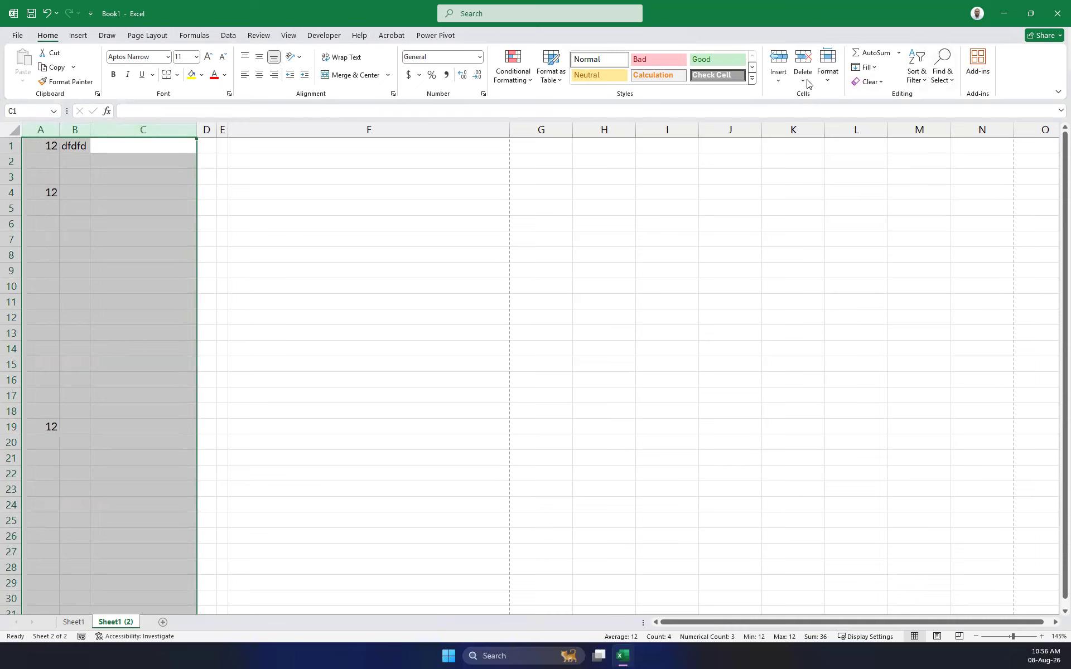
click(828, 88)
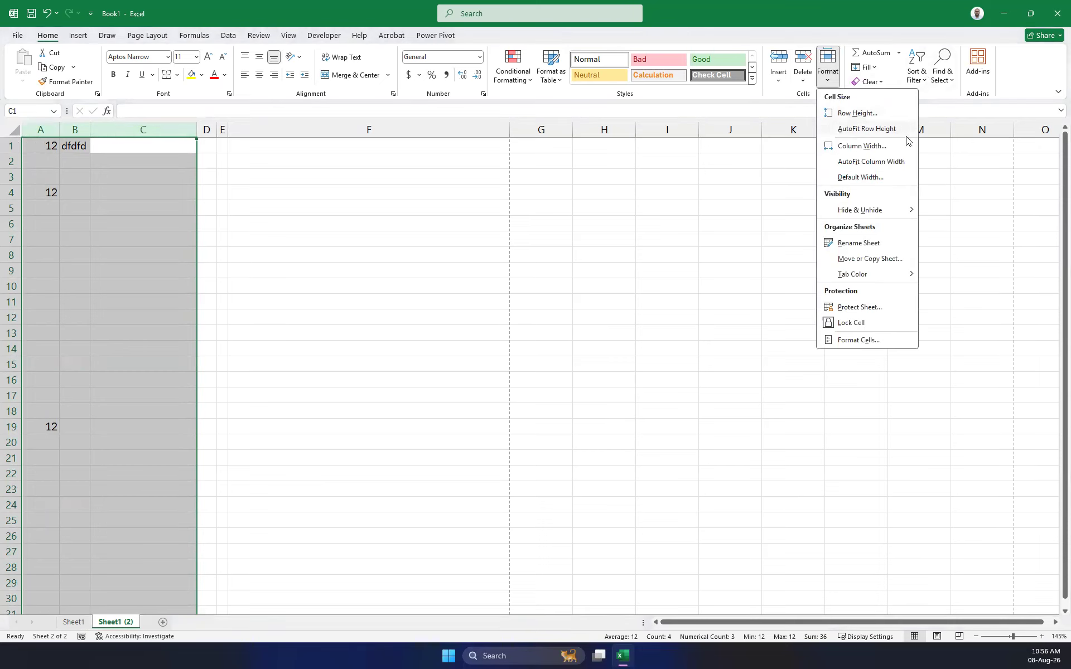
click(882, 163)
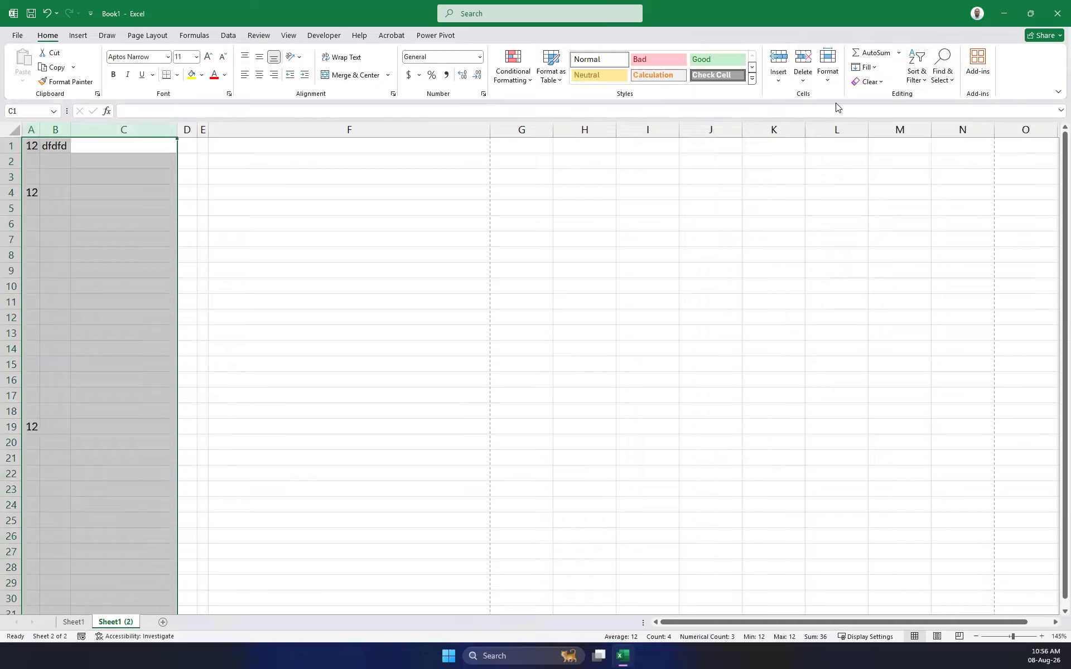
Give columns A, B and C a fixed column width of 20.
click(925, 81)
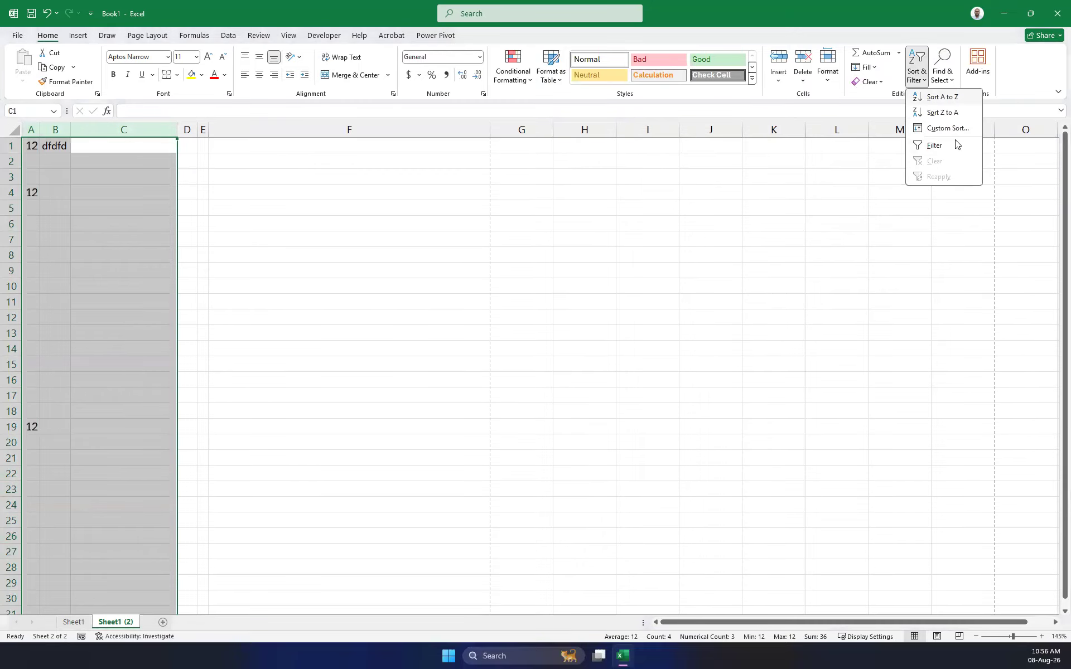
click(825, 80)
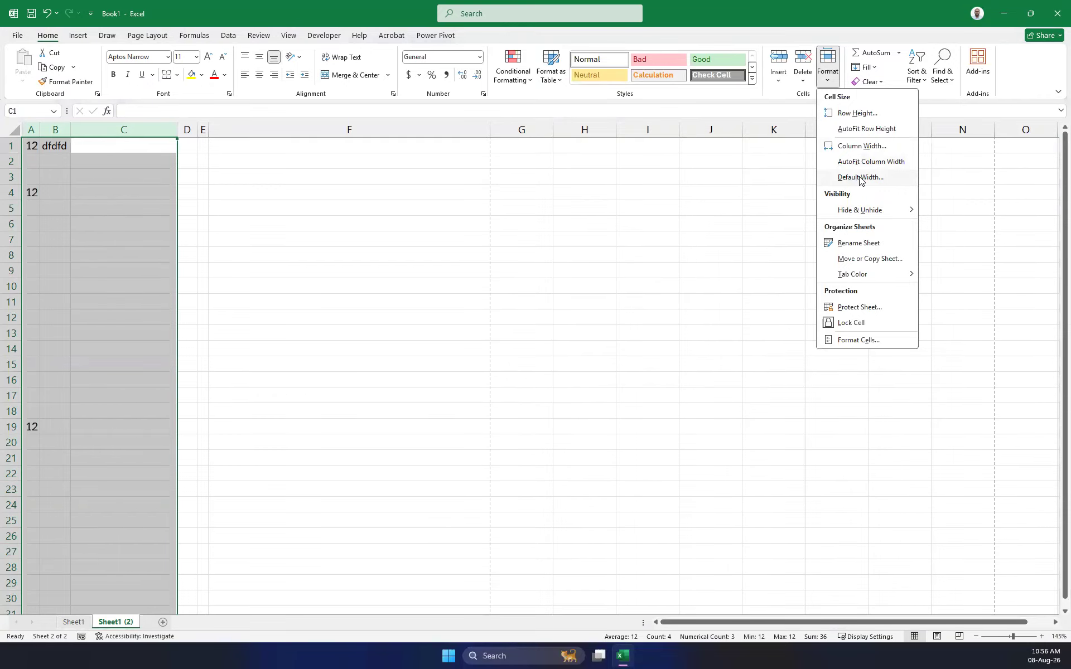
click(862, 146)
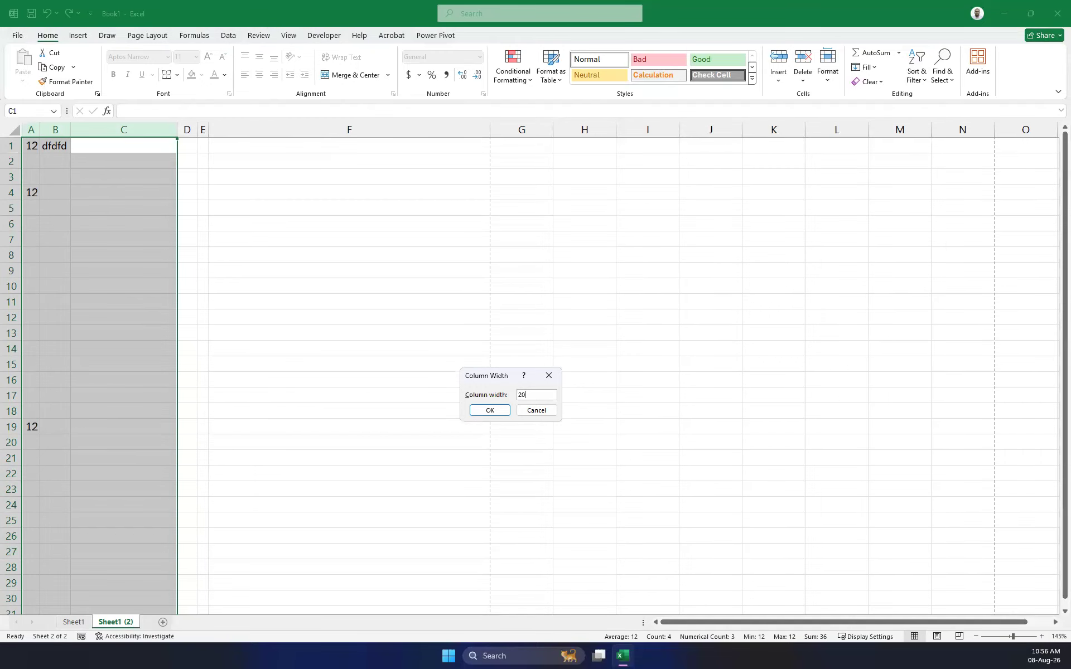
key(Return)
click(92, 129)
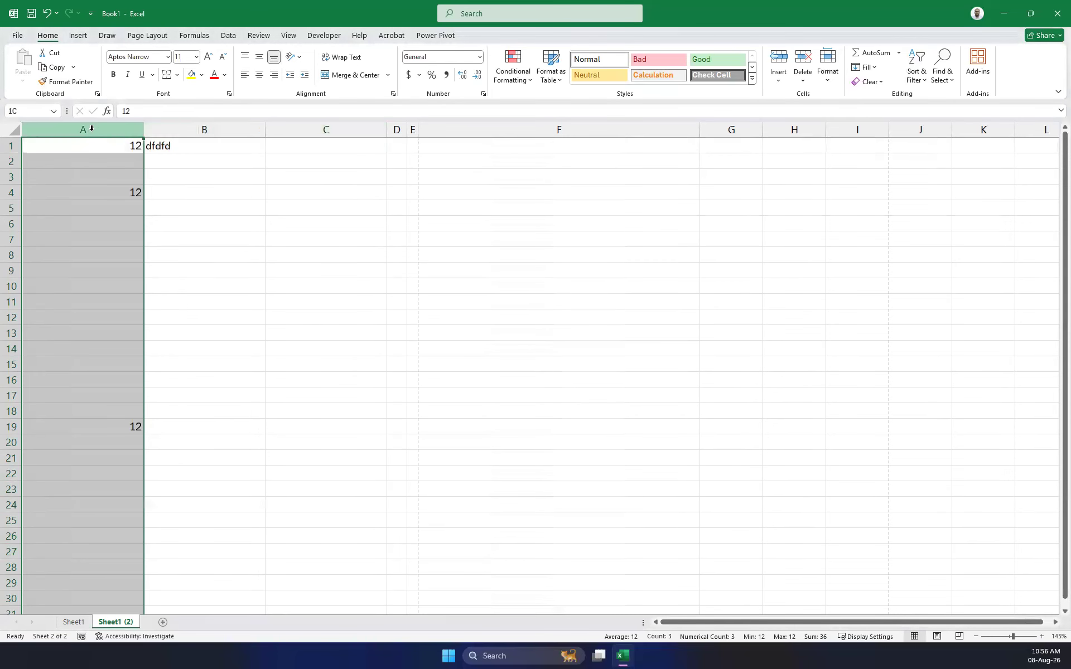
click(204, 130)
click(312, 130)
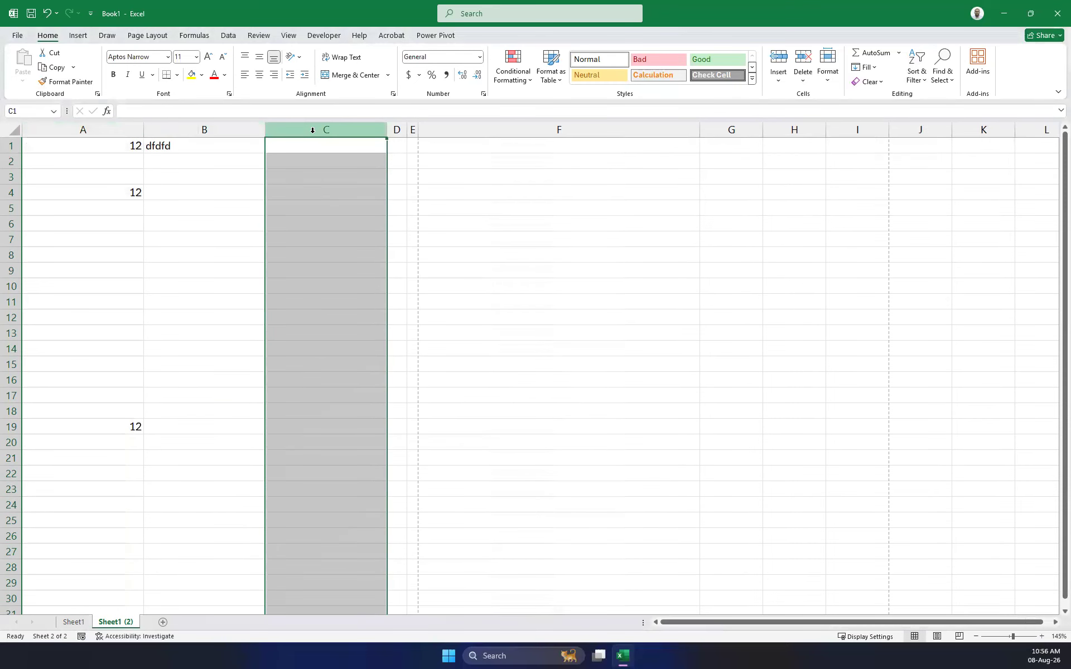
click(455, 170)
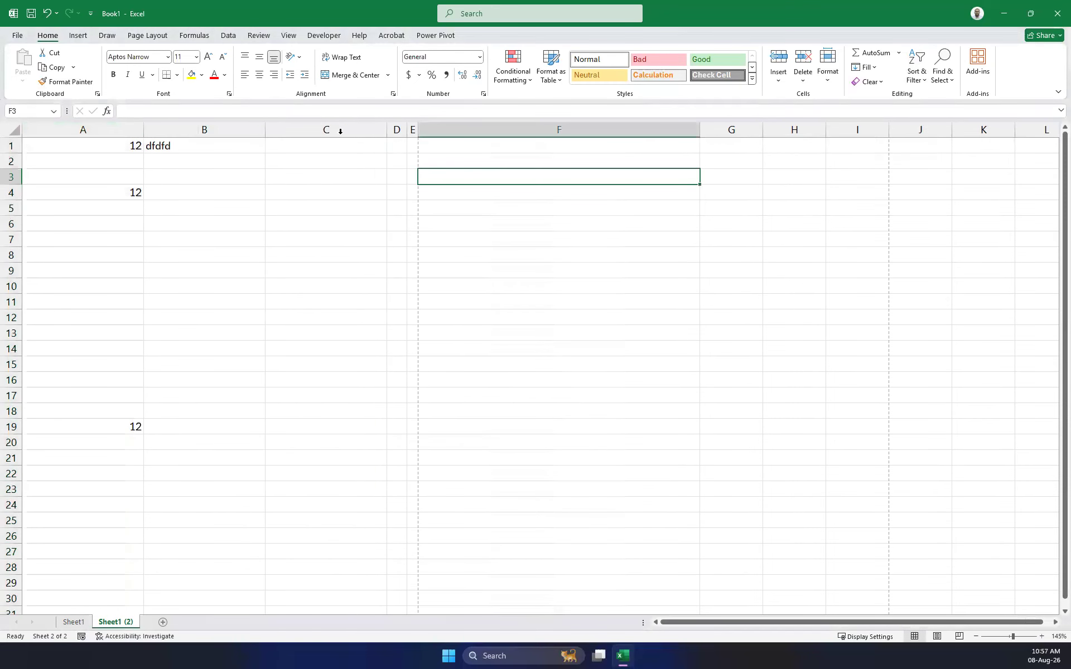
Type 'a' in C1, replace B1 with 'dsdsdsd', and put a long dsds string in B11.
click(73, 148)
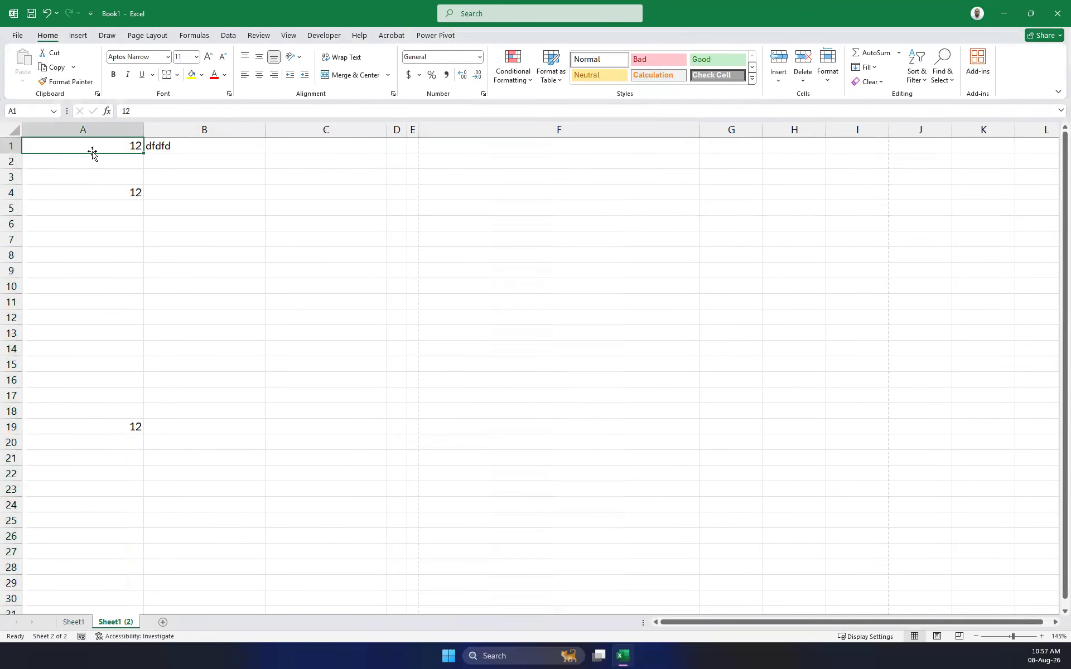
click(327, 144)
text(a)
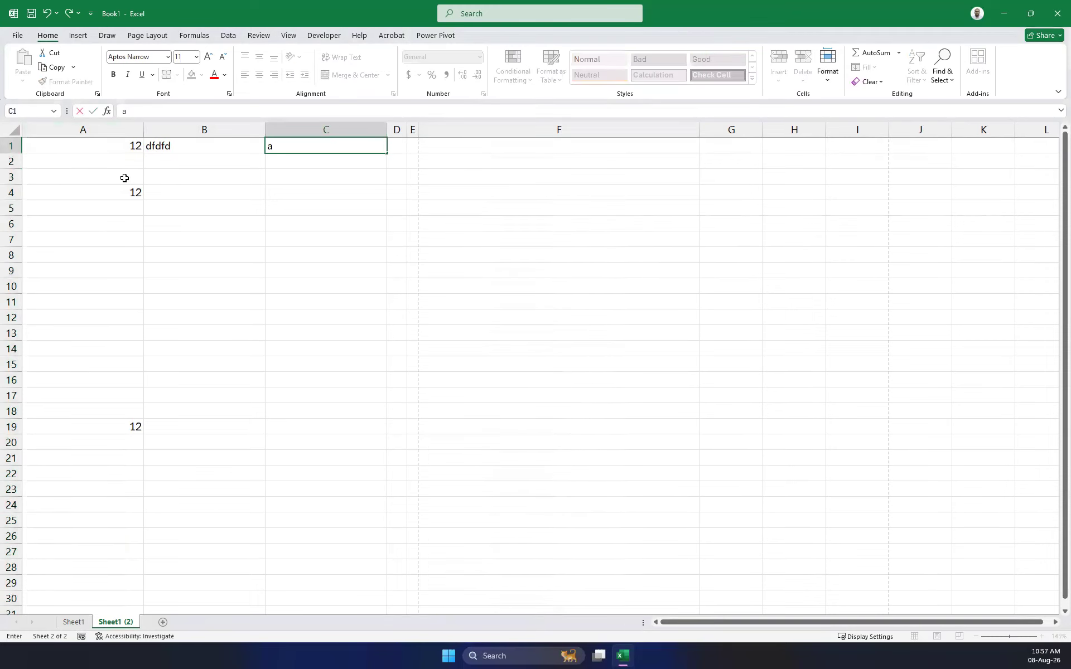
click(179, 146)
text(dsdsdsd)
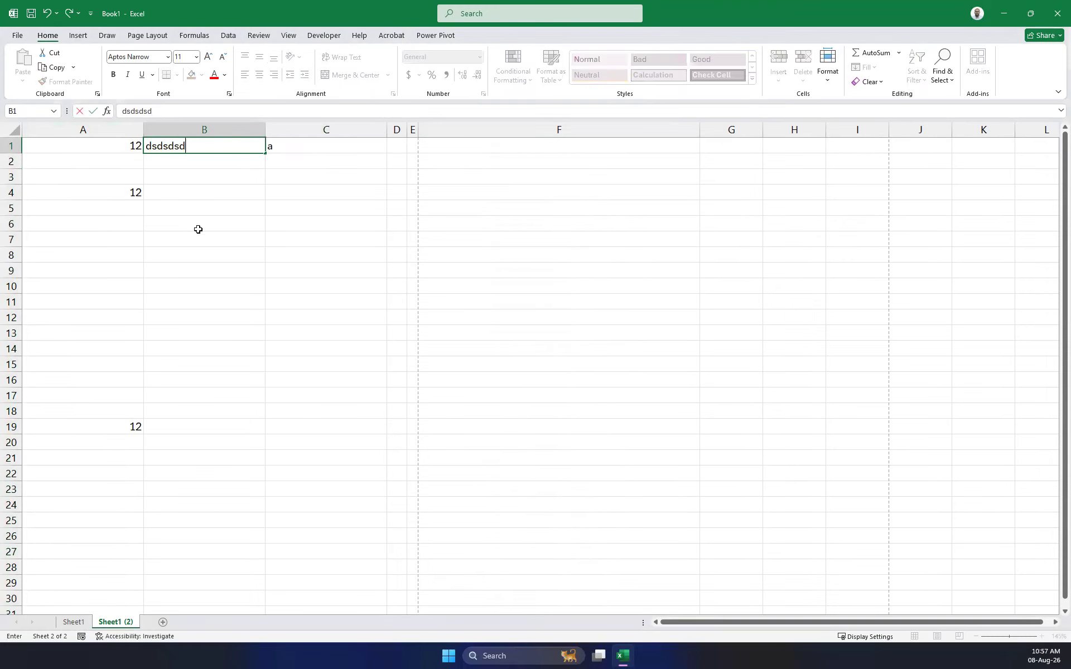
click(176, 304)
text(dsdsdsdsdsdsdsdsdsdsdsdsdsdsdsdsdsdsd)
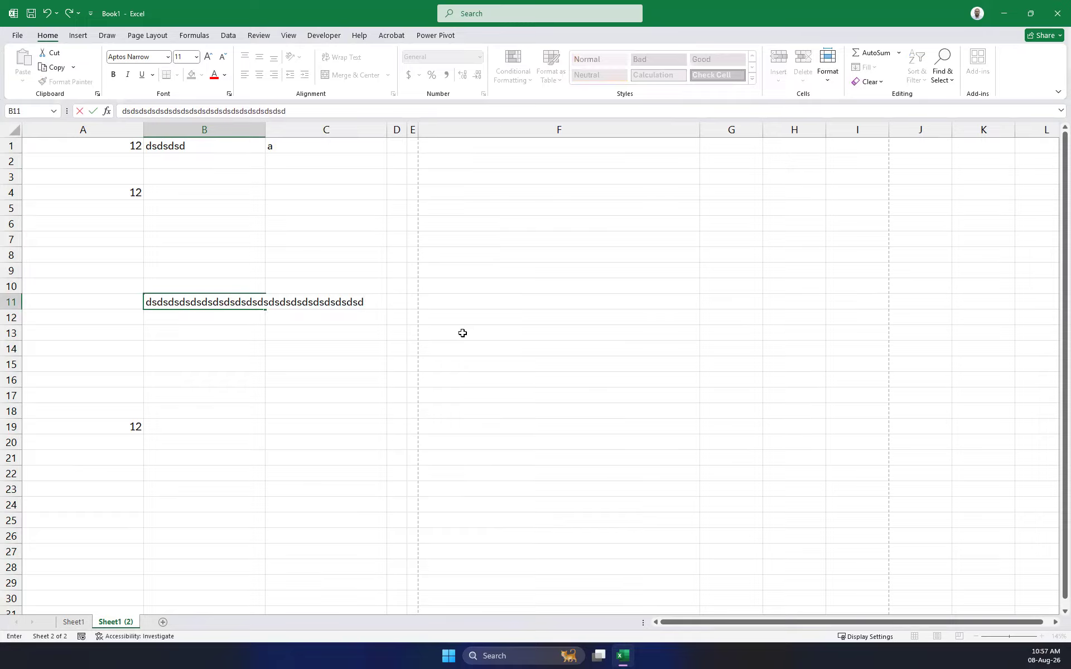
click(463, 333)
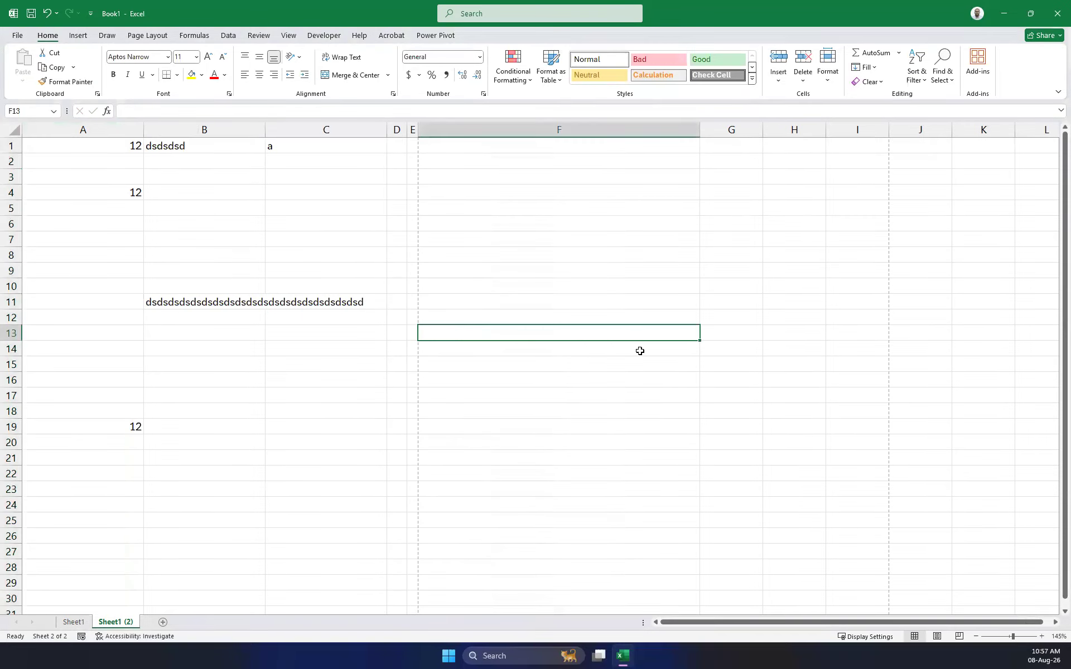
Add 's' in D9, 'ssadsd' in E18, and an entry in E5.
click(396, 175)
click(403, 264)
text(s)
click(500, 282)
click(412, 412)
text(ssadsd)
click(408, 210)
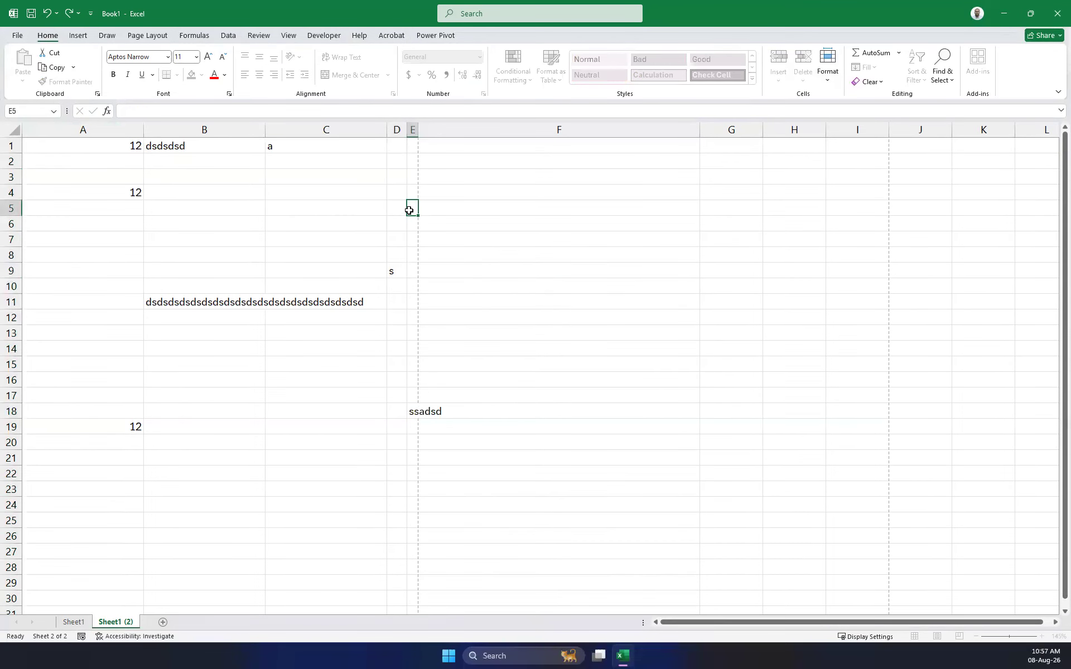
click(533, 251)
click(729, 273)
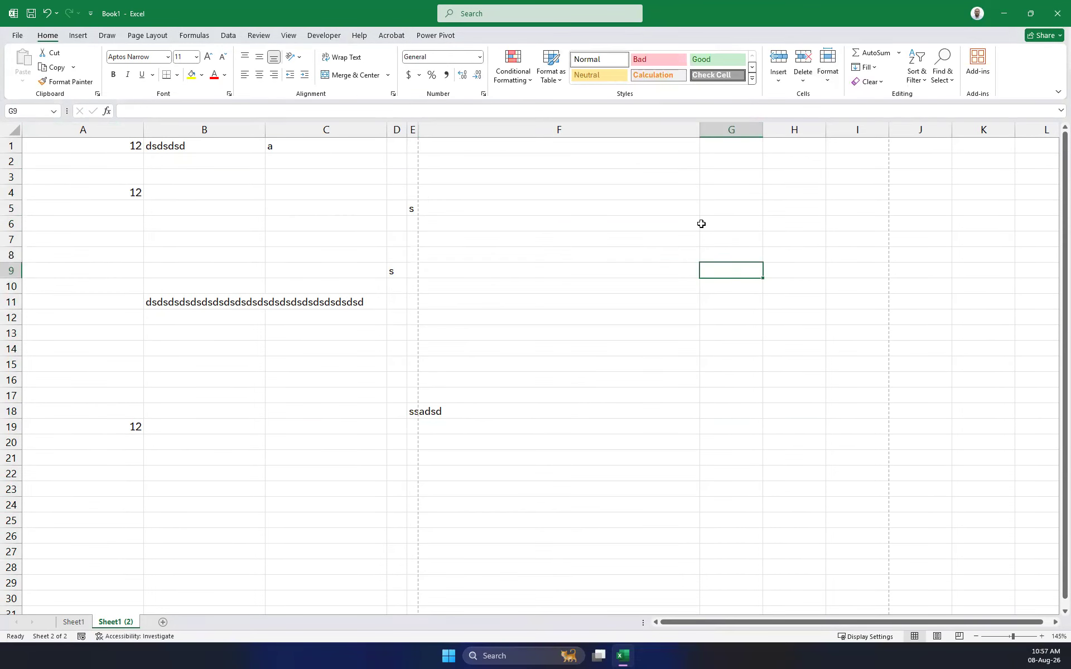
AutoFit columns A through E to their contents.
click(667, 129)
drag(414, 129, 34, 129)
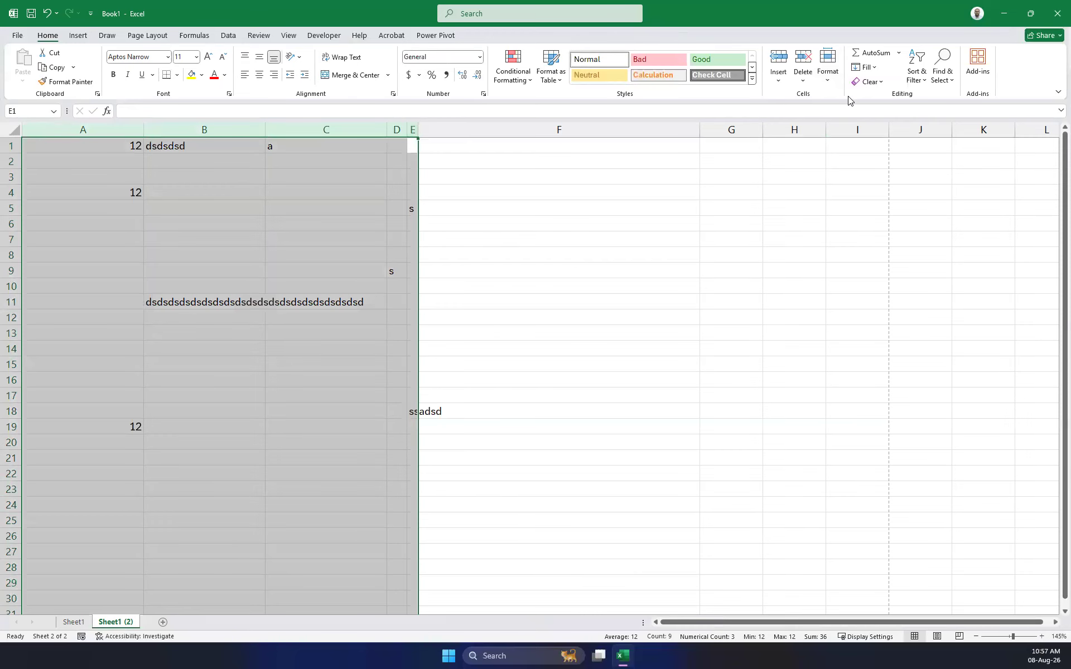
click(829, 80)
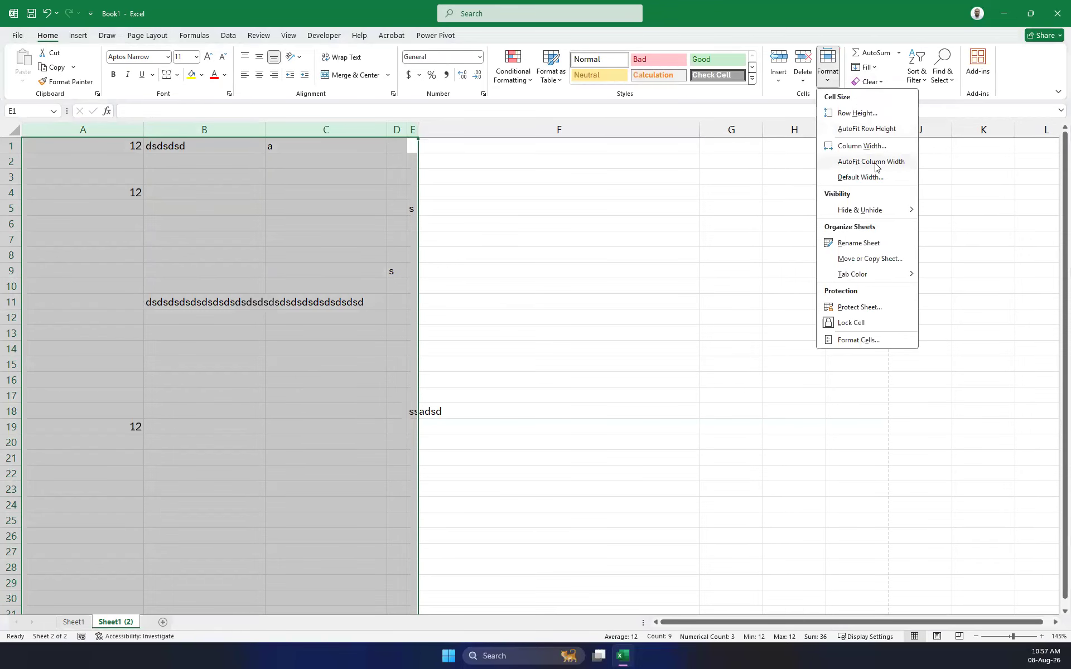
click(874, 163)
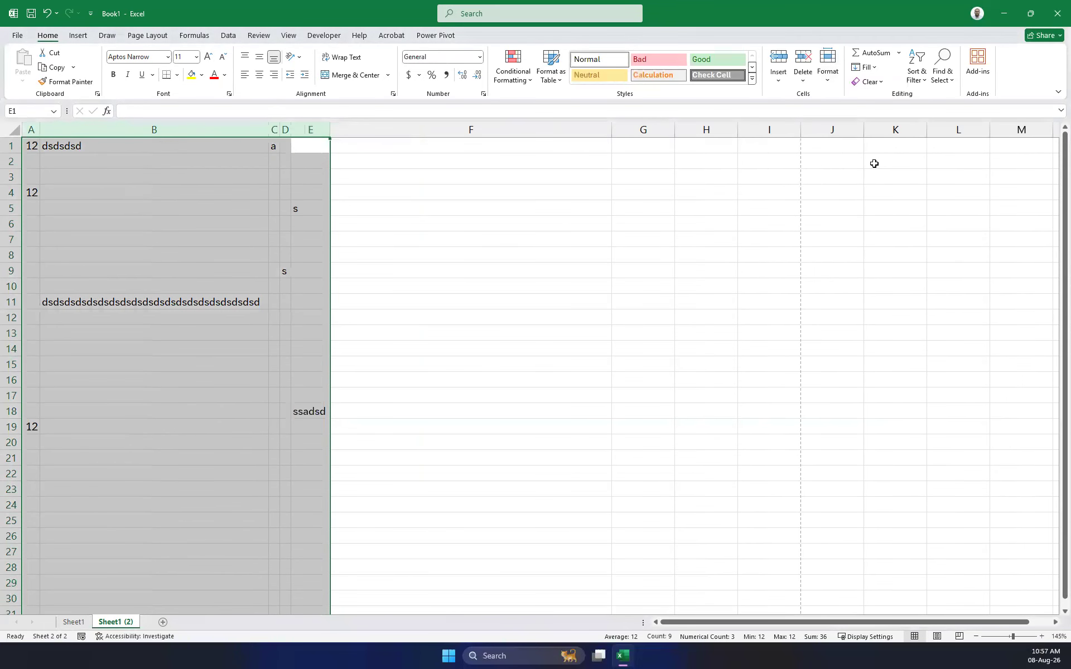
click(391, 389)
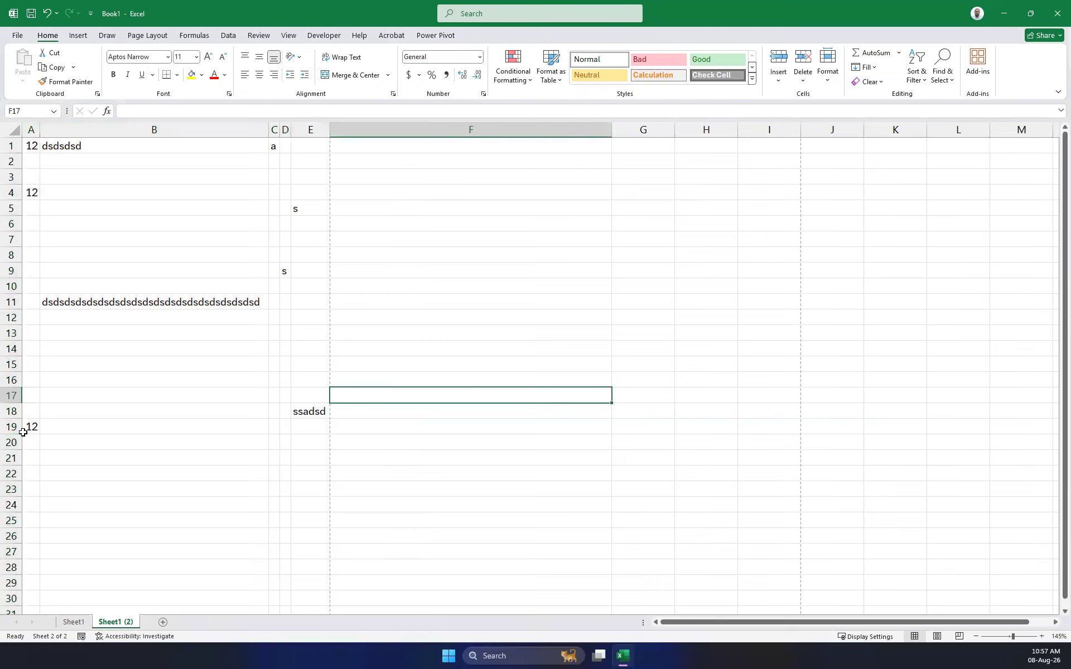
Review B1, B11 and E18, then enter 'xccxcxcxcxcxc' in D20.
click(74, 144)
click(195, 302)
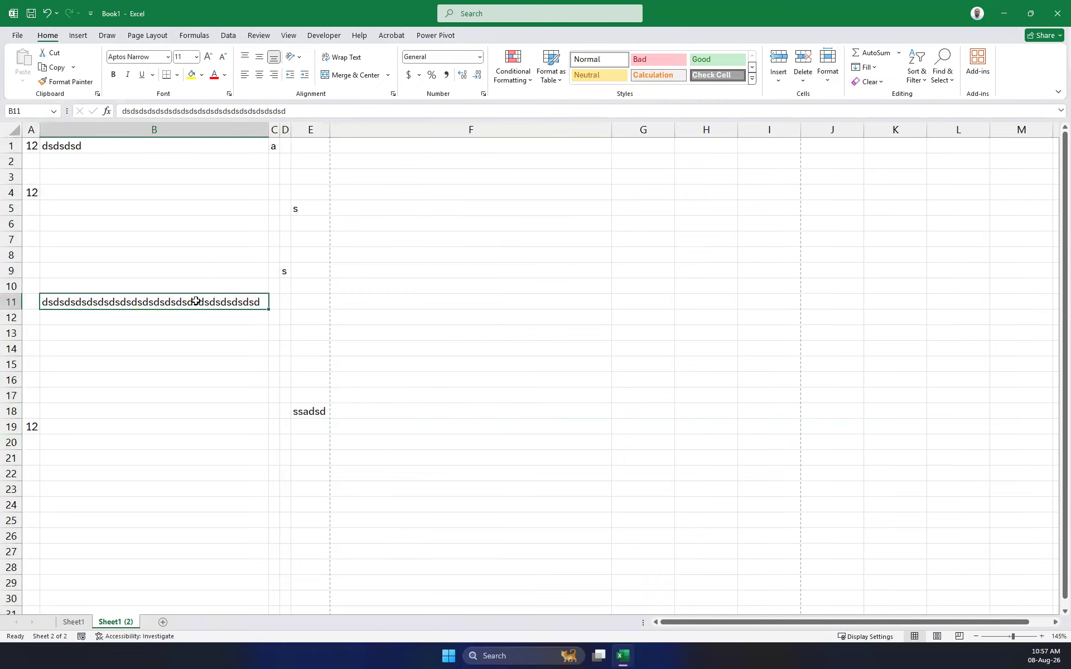
click(307, 409)
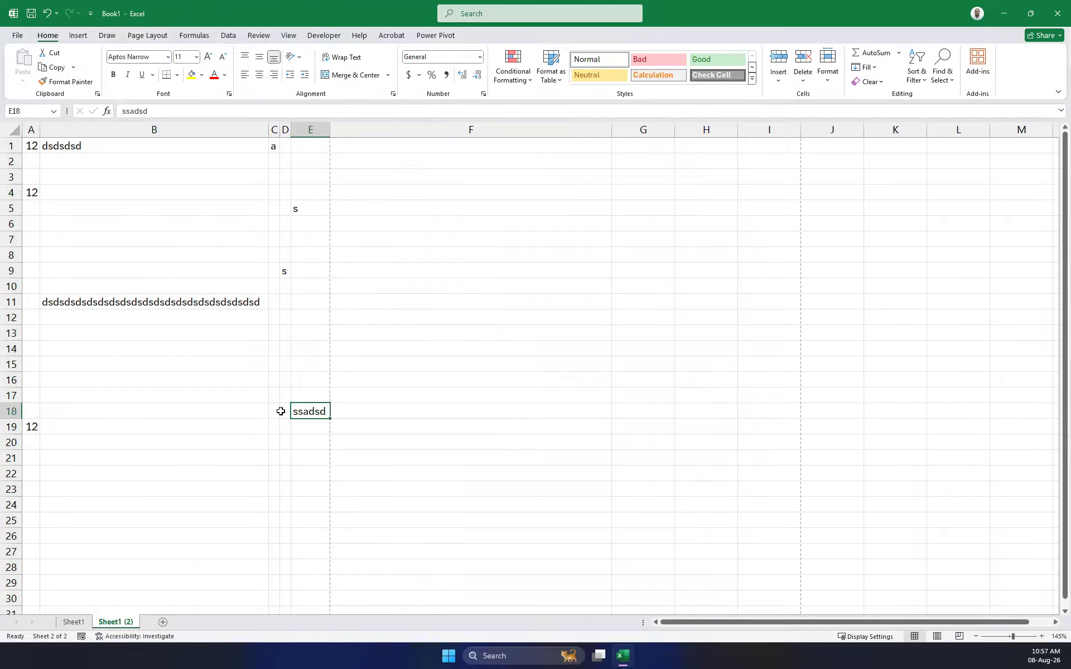
click(285, 441)
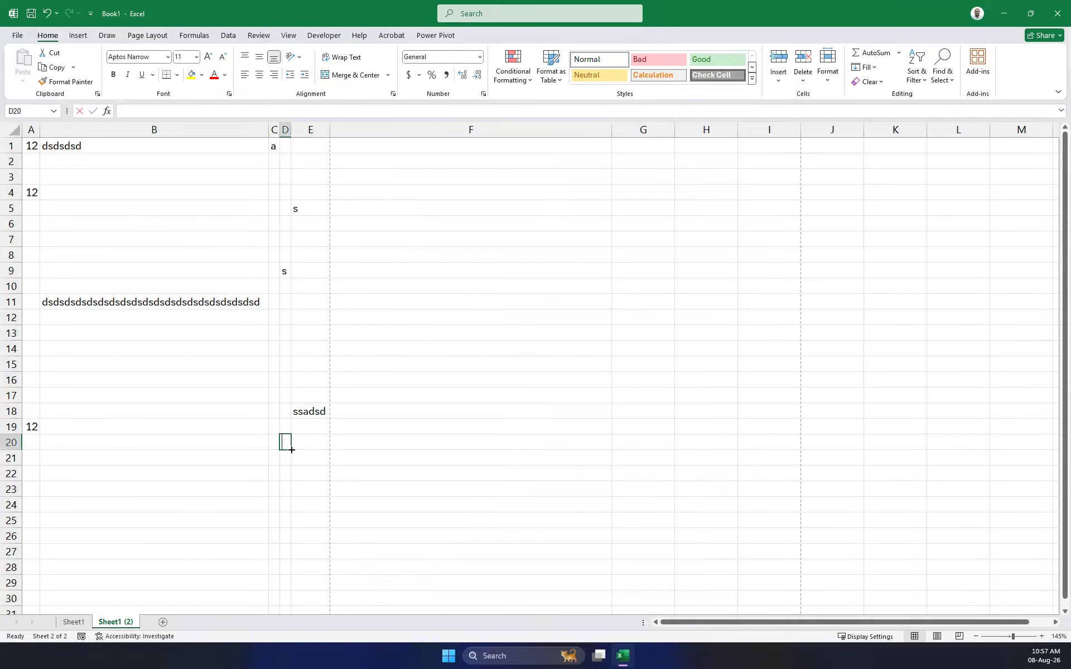
text(xccxcxcxcxcxc)
click(471, 323)
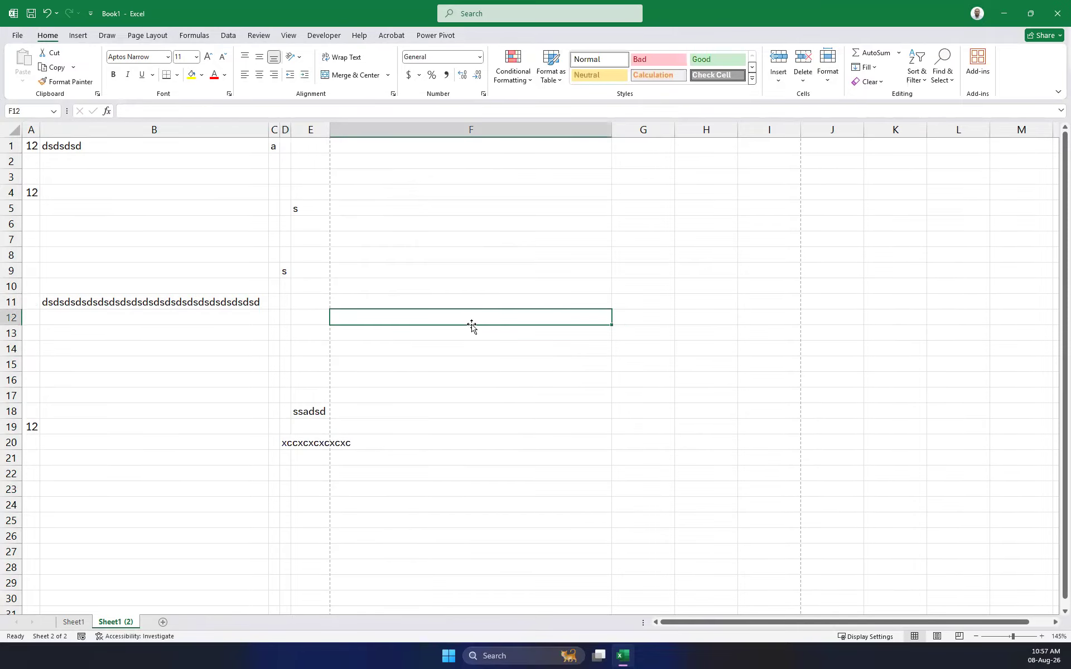
click(286, 443)
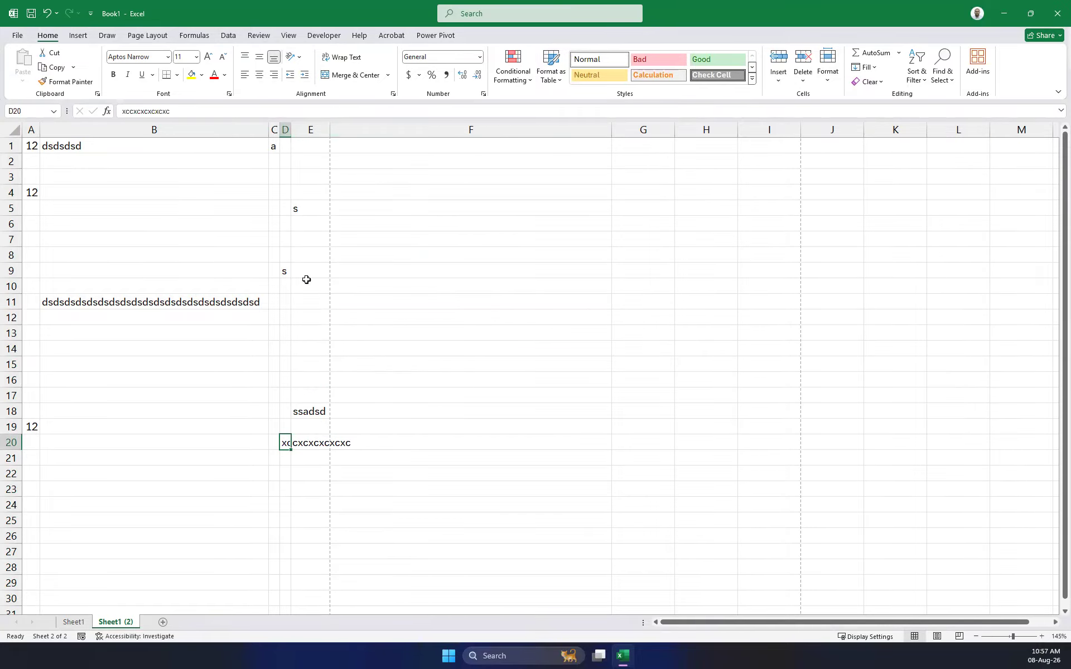
click(31, 129)
drag(32, 129, 407, 140)
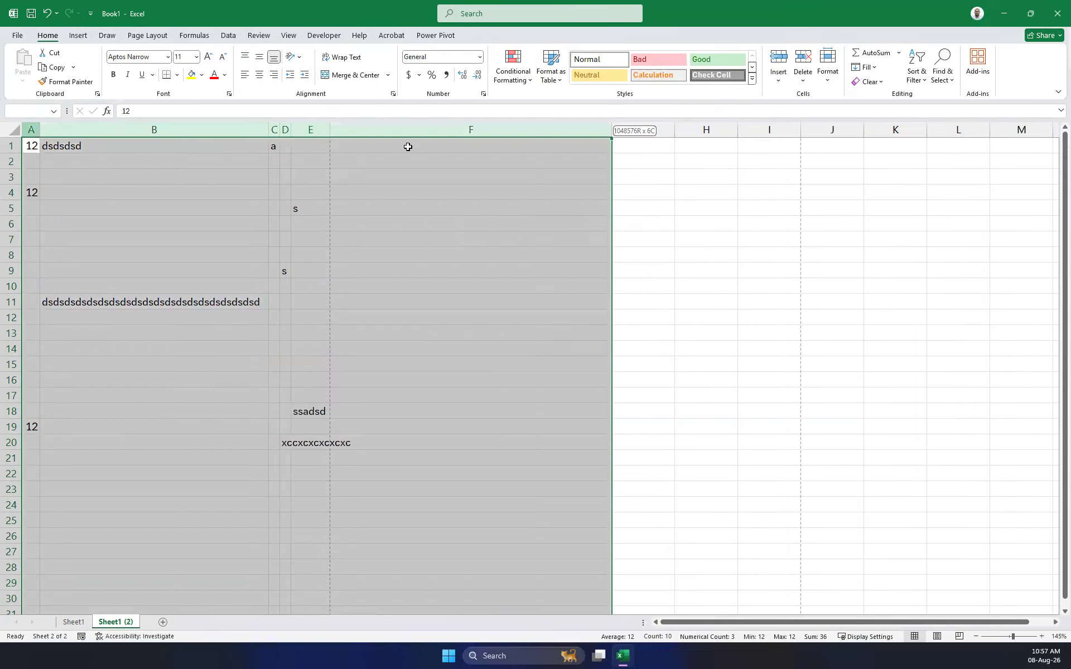
AutoFit columns A through F to their contents.
click(838, 84)
click(883, 162)
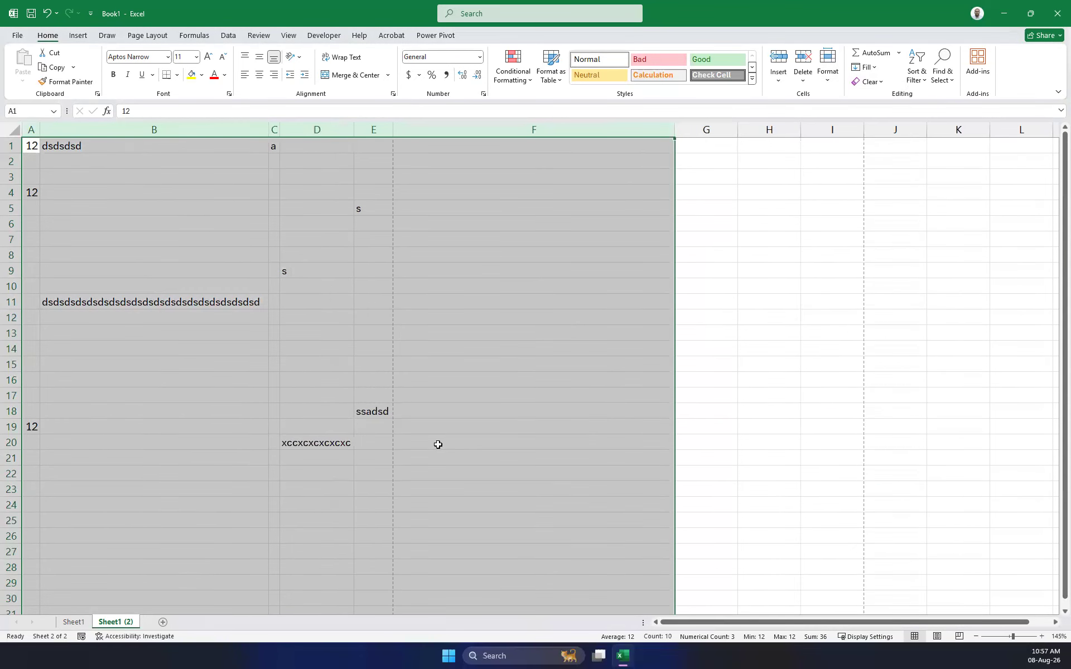
click(336, 454)
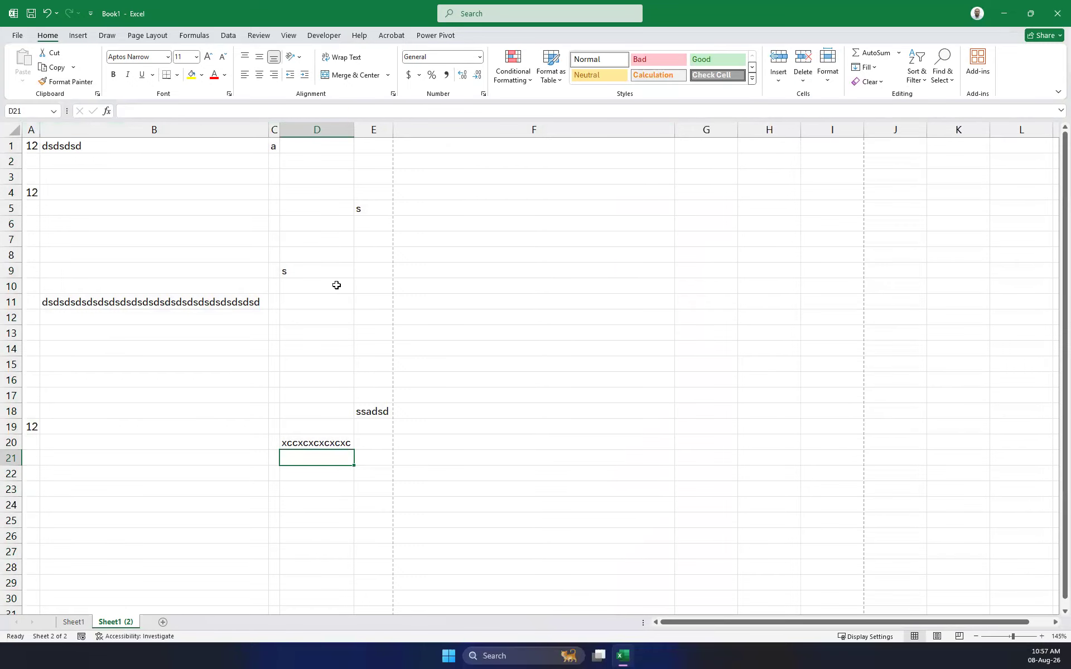
Set the column width of columns A through F to 25.
click(33, 131)
drag(34, 131, 483, 129)
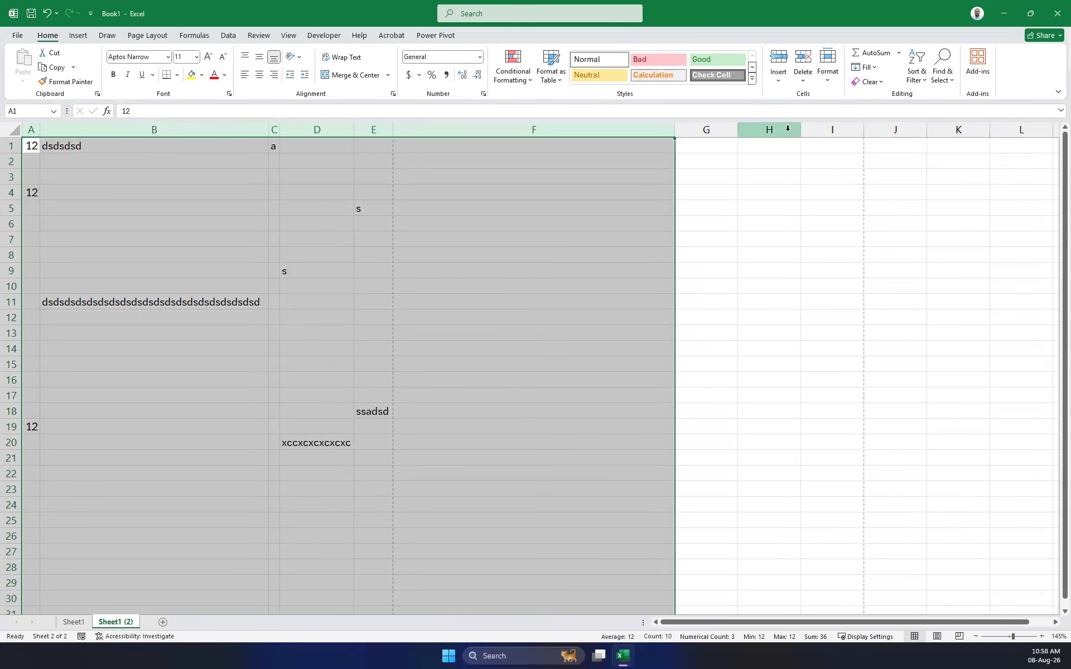
click(834, 78)
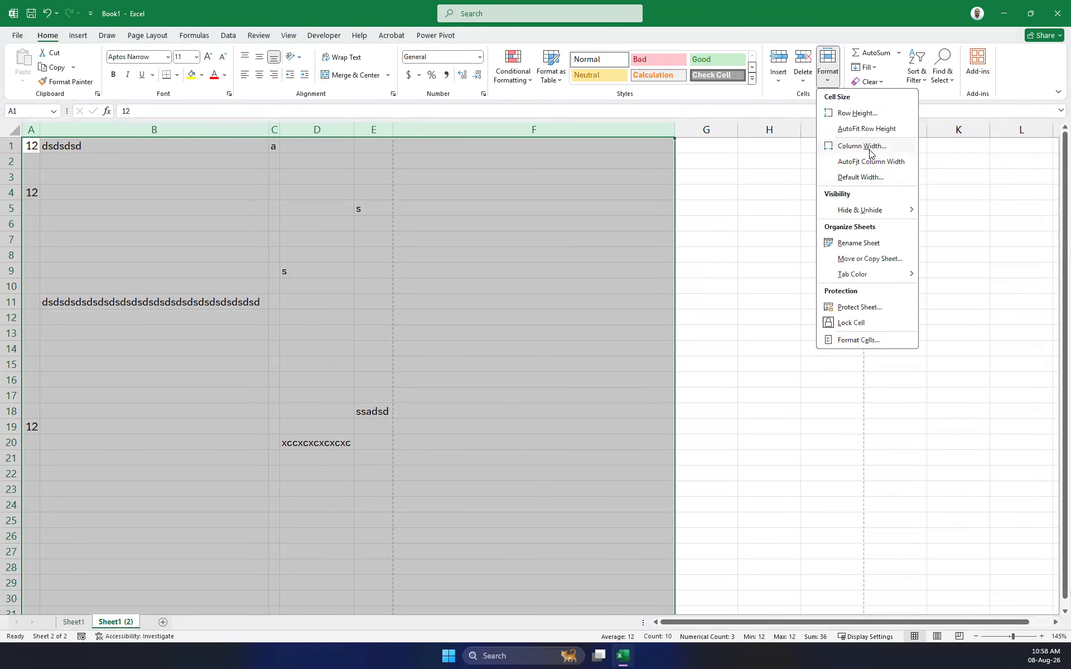
click(870, 148)
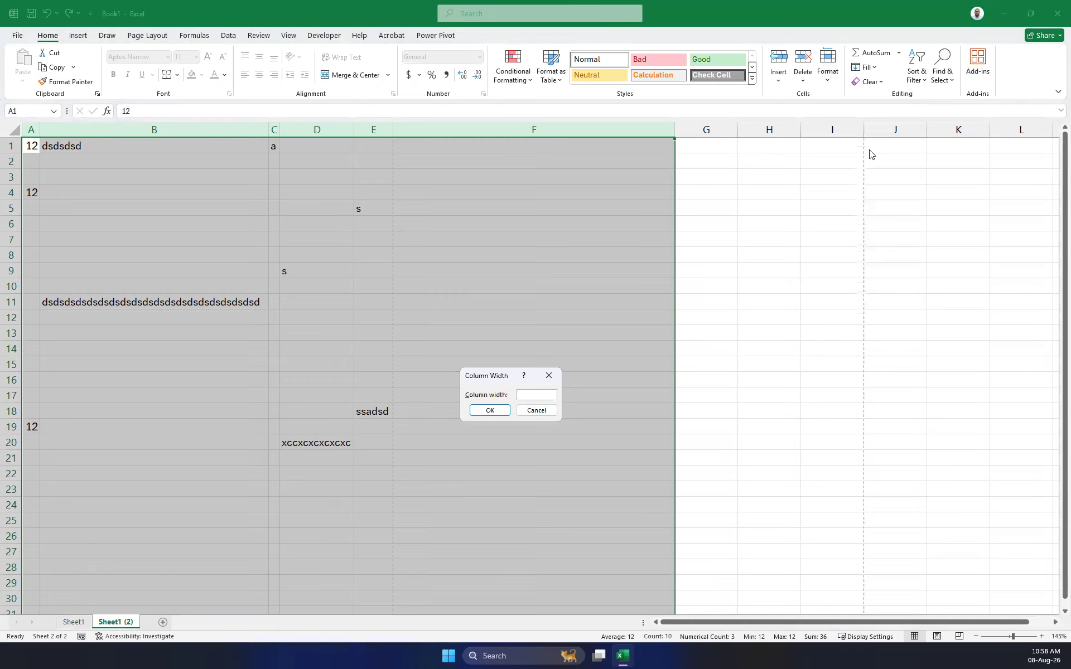
text(25)
key(Return)
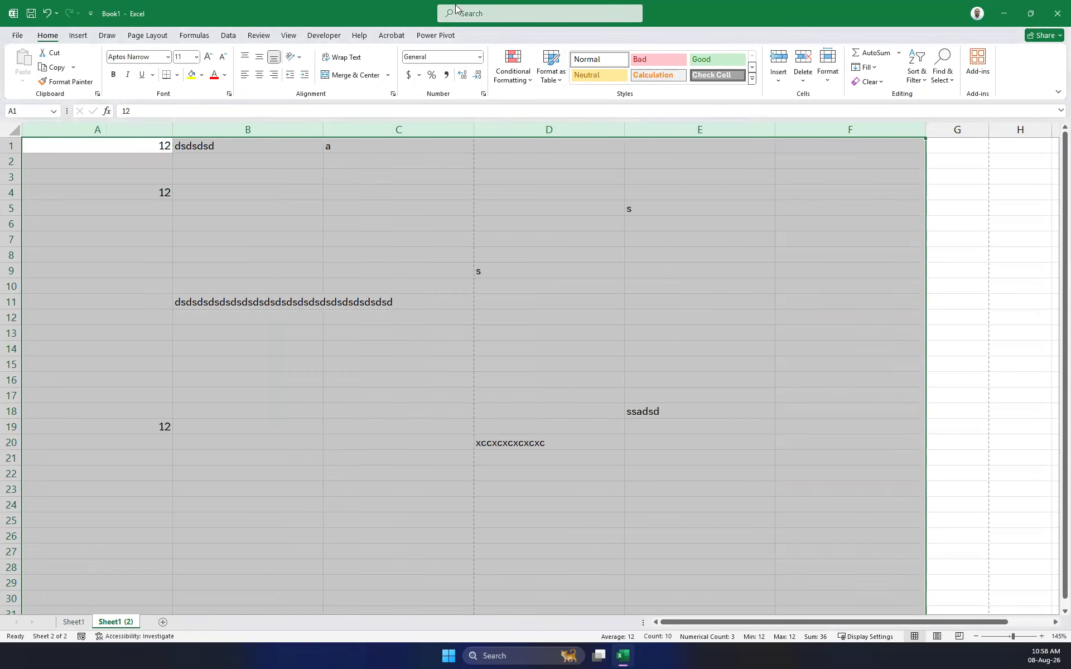
Set columns A–F back to a column width of 10.
click(828, 72)
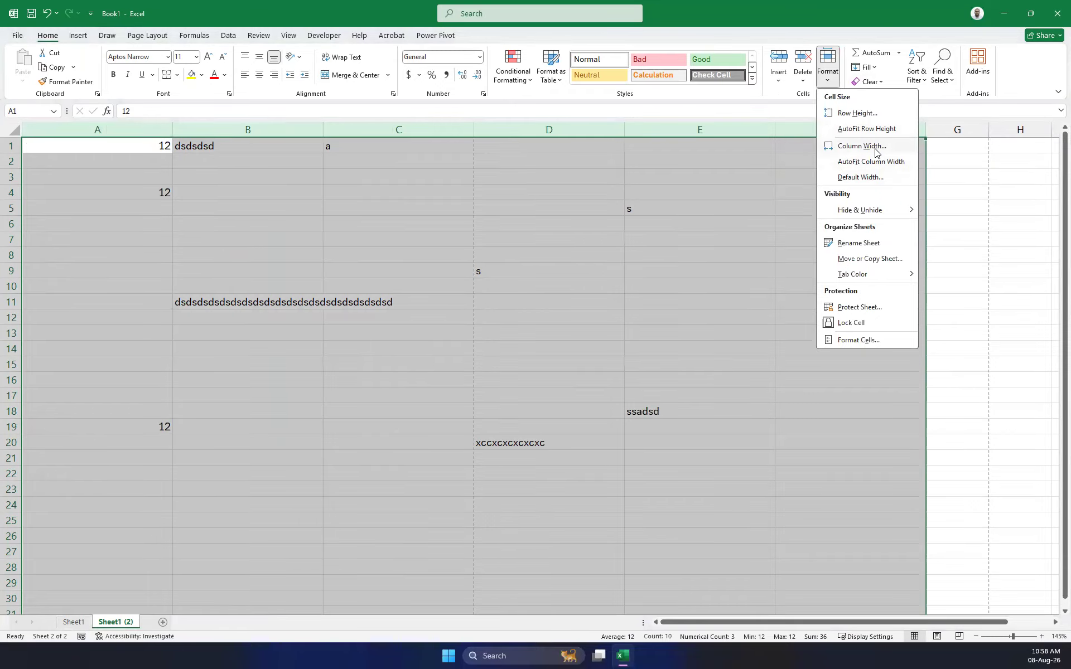
click(873, 148)
text(10)
key(Return)
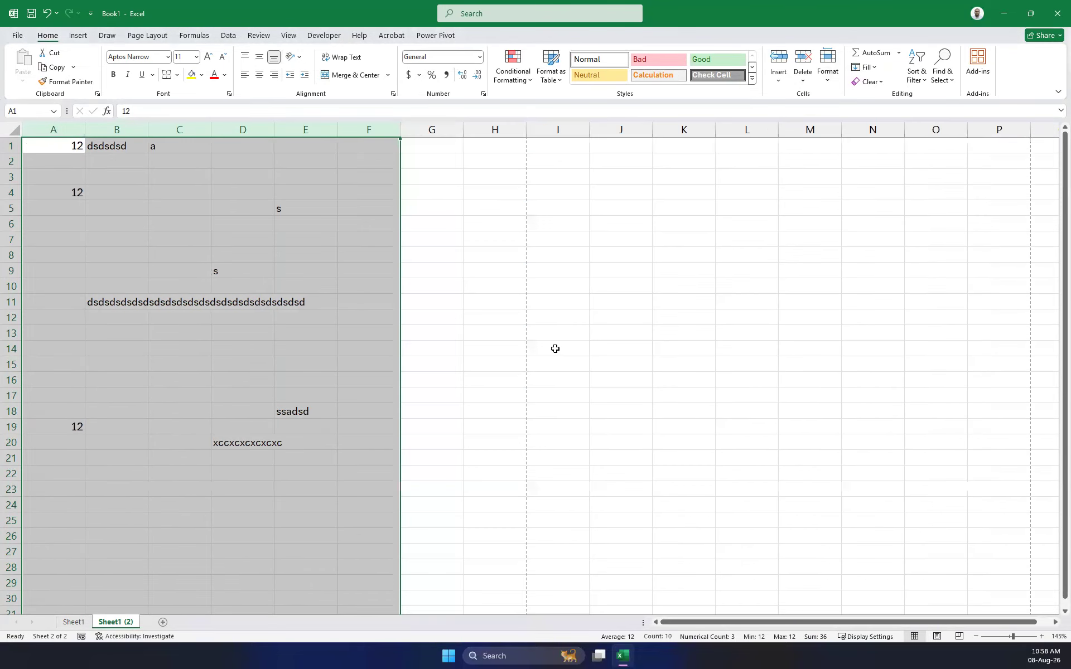
Open the Default Width dialog and close it without changes.
click(829, 84)
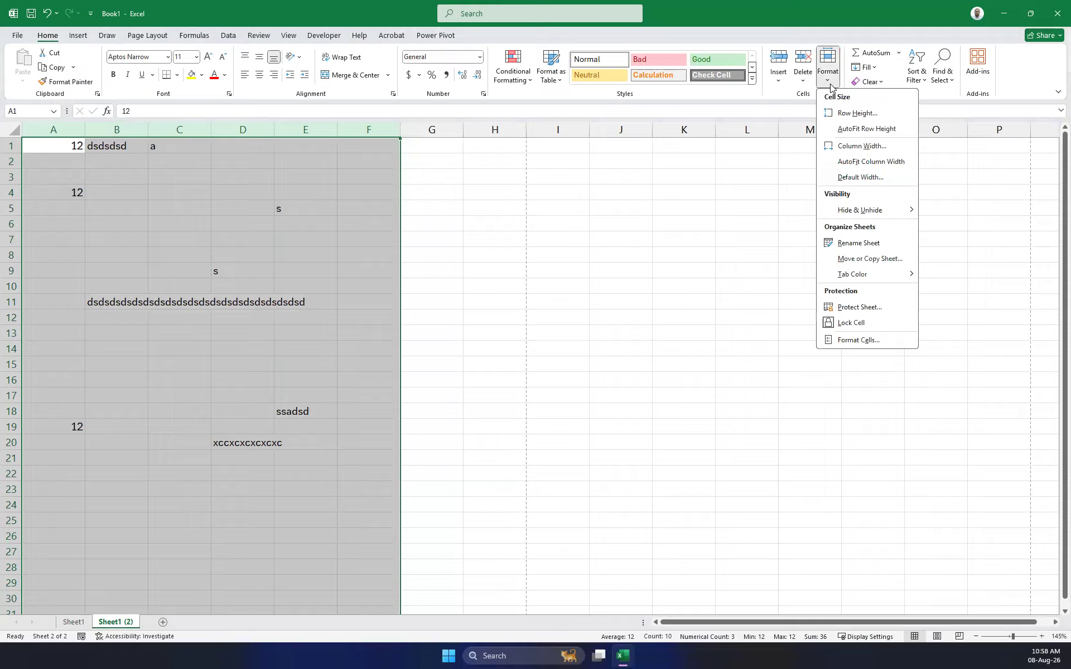
click(871, 177)
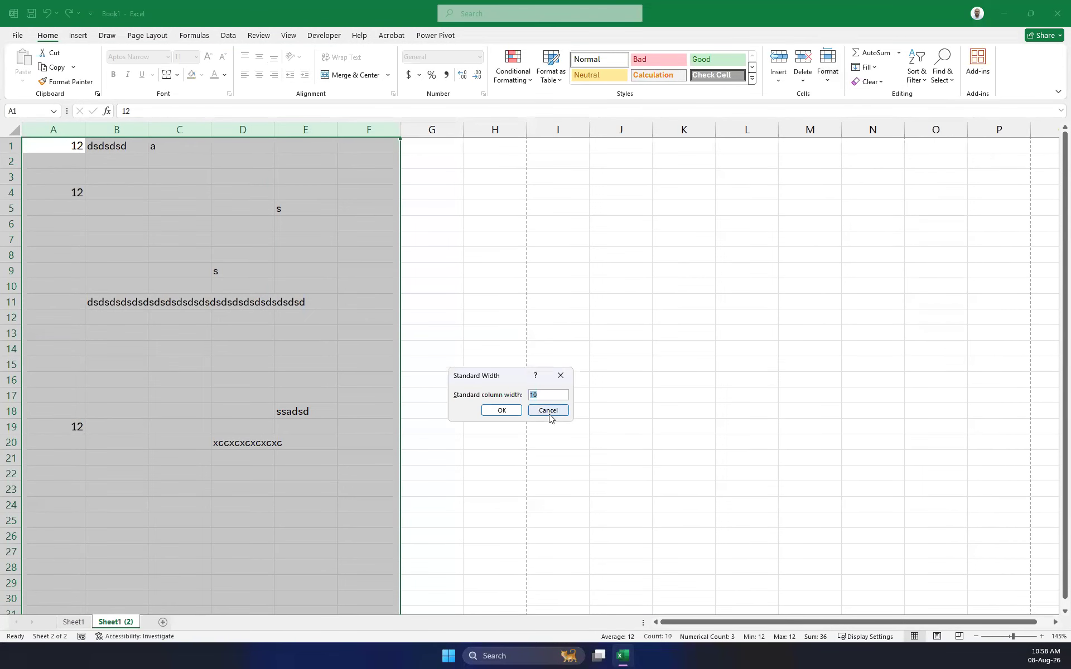
click(561, 376)
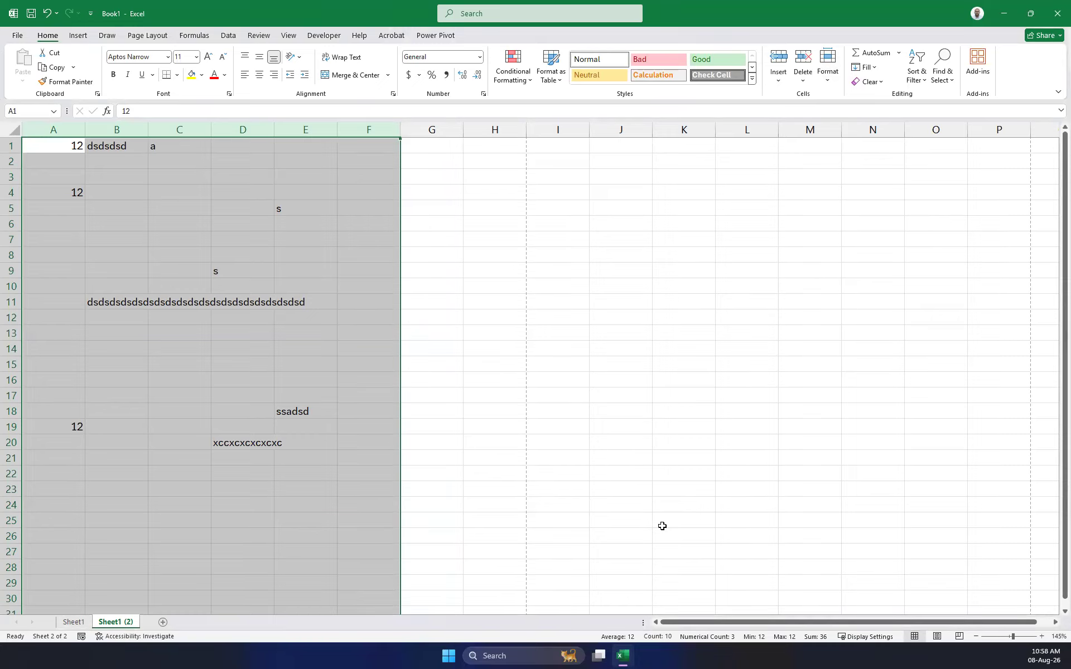
Clear the contents of columns A–F and enter the heading Fname in A1.
key(Delete)
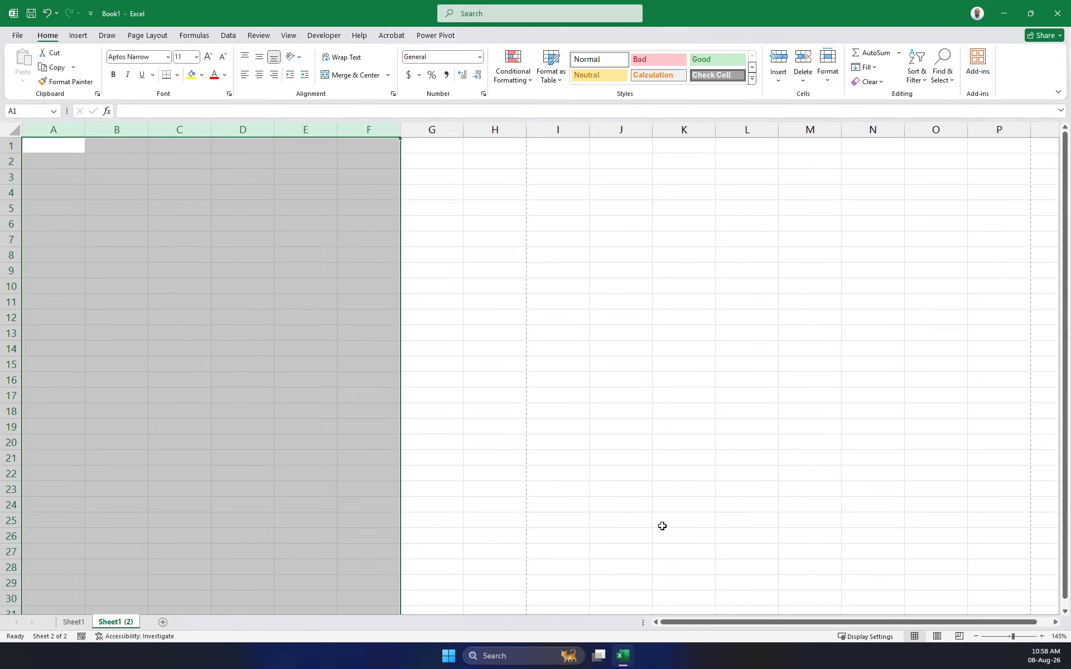
click(712, 531)
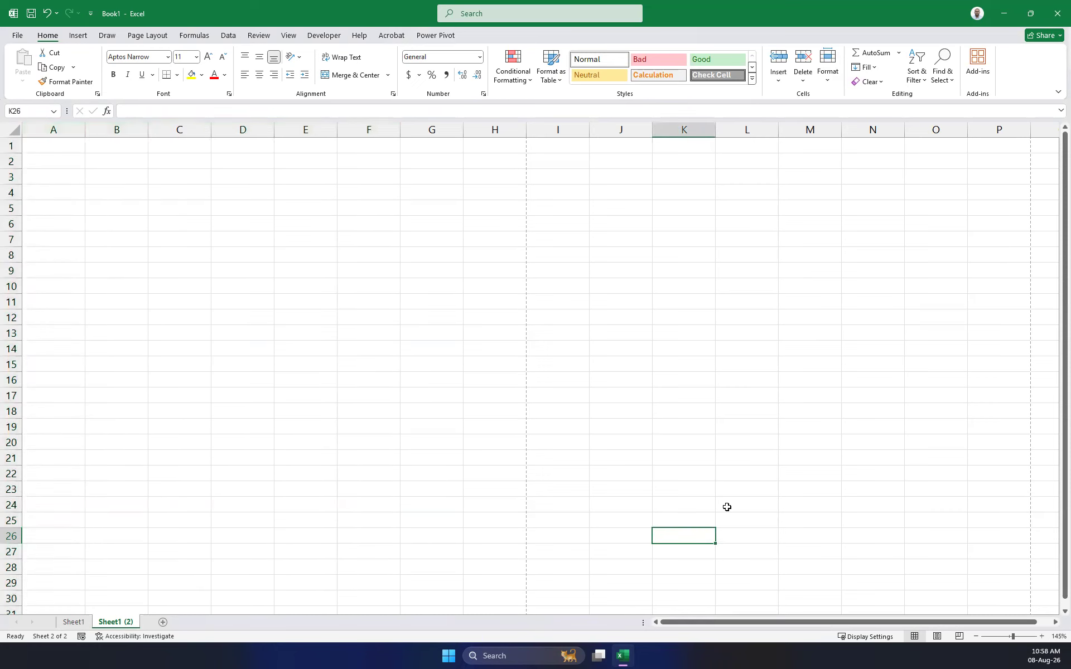
click(68, 150)
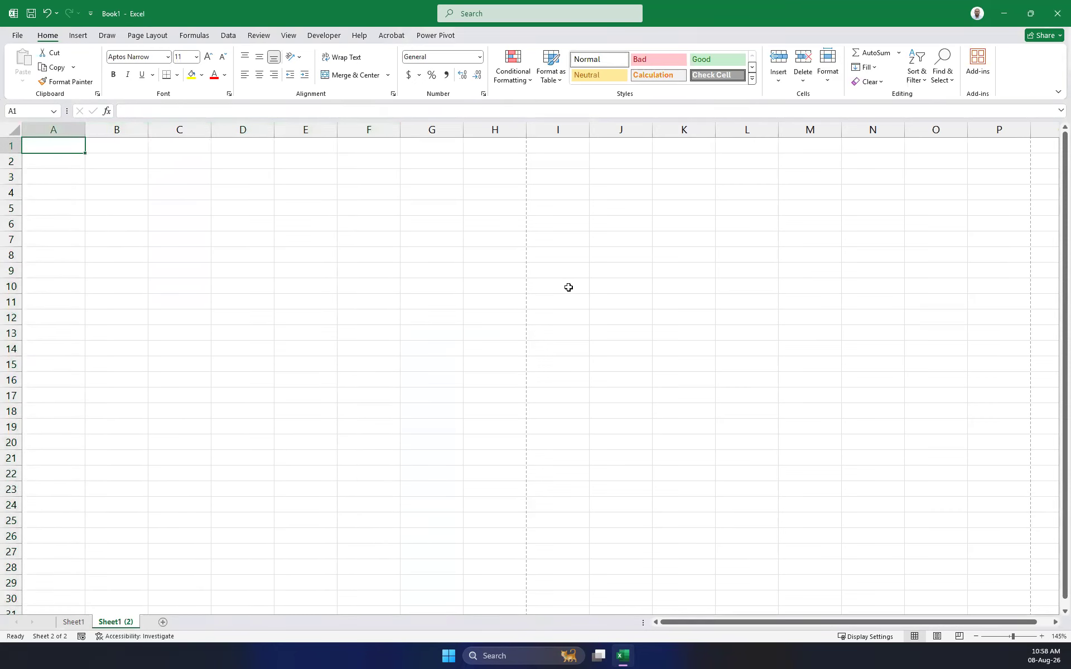
text(Name)
key(Tab)
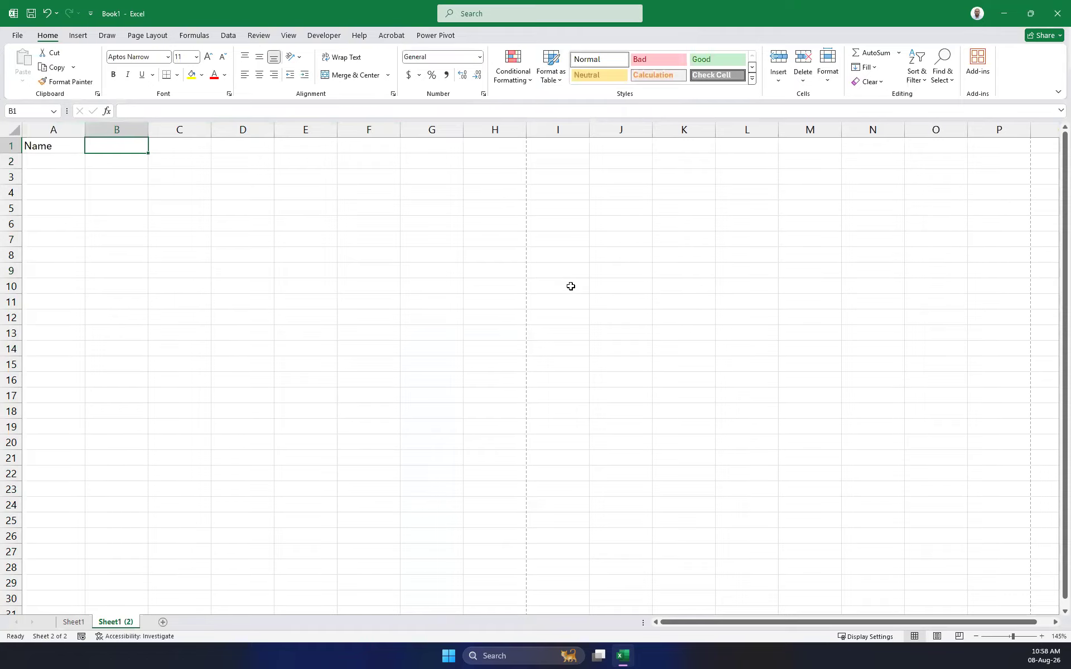
key(Left)
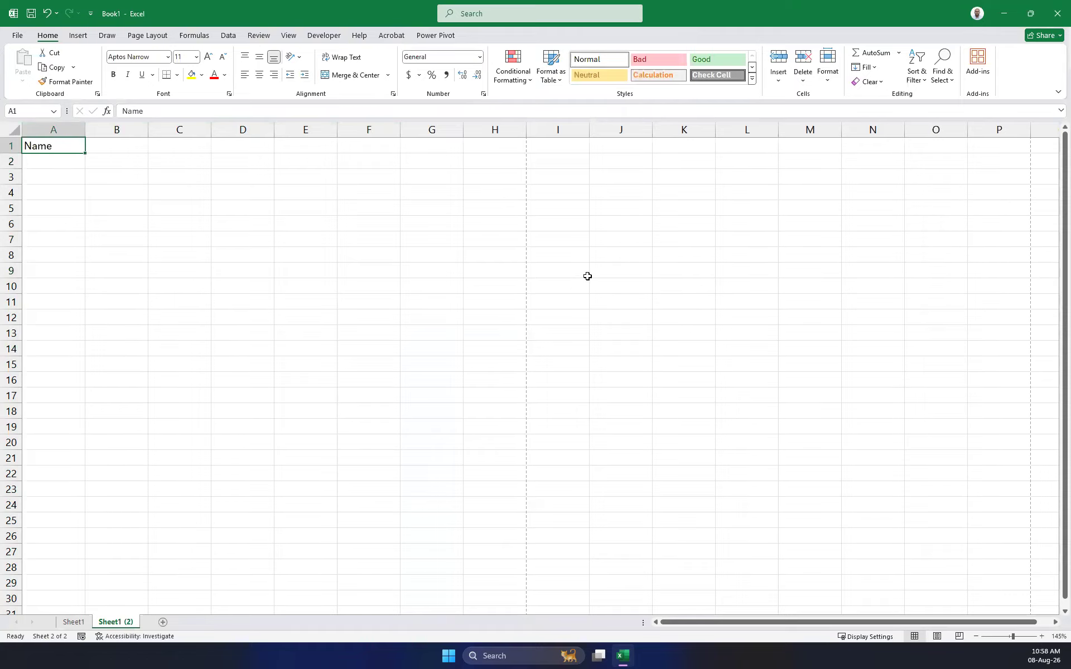
text(FNAme)
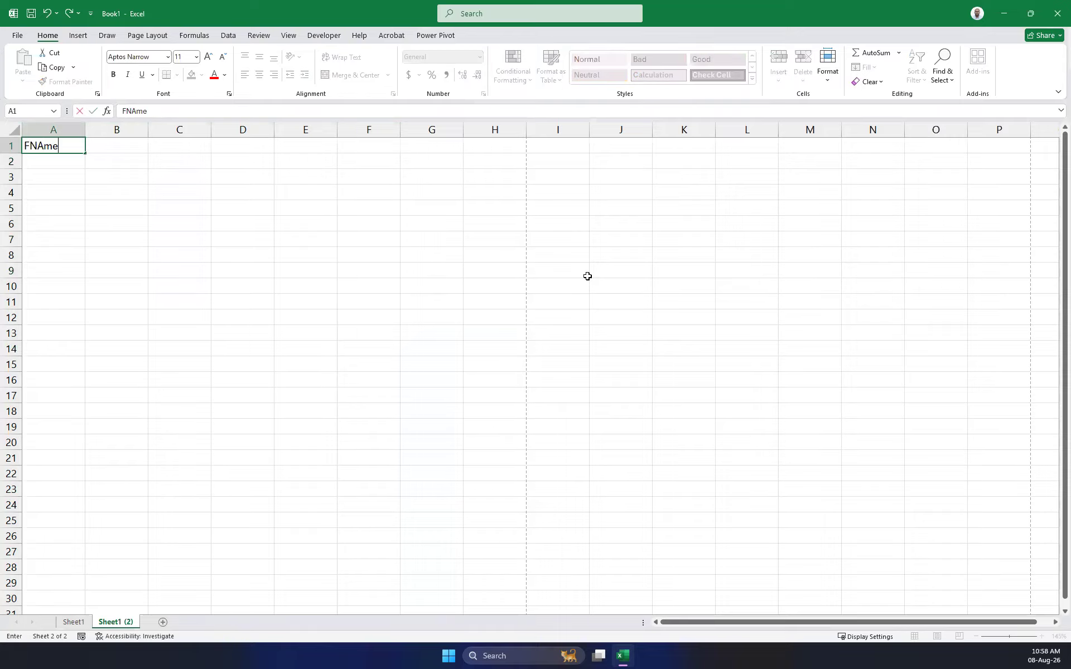
key(BackSpace)
key(BackSpace)
key(BackSpace)
key(BackSpace)
text(name)
key(Tab)
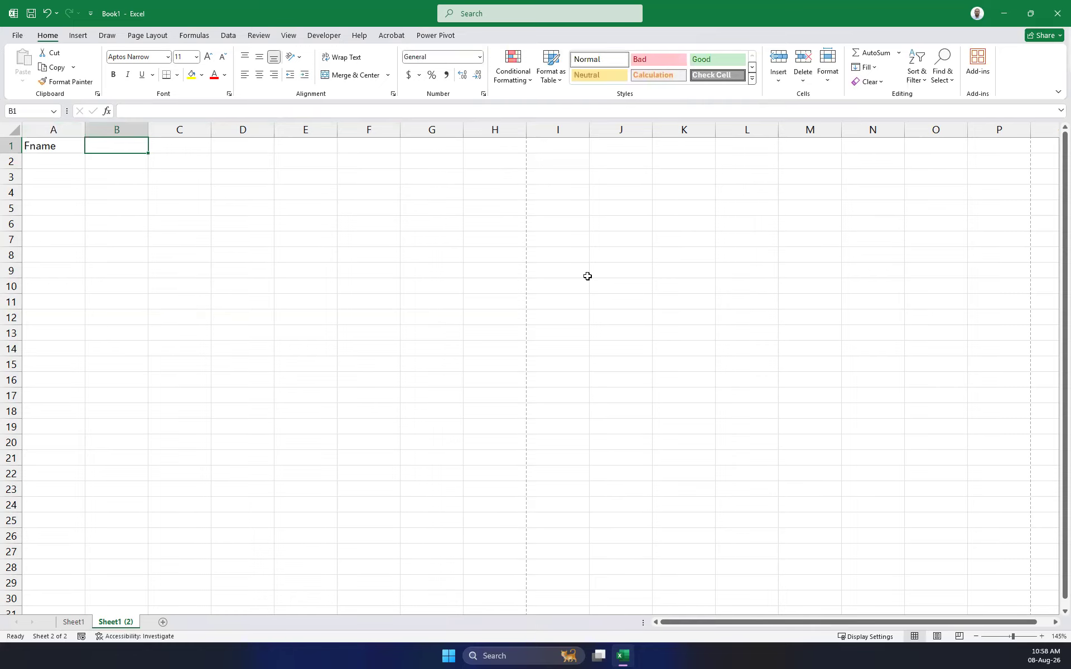
Add the headings Lname in B1 and Address lin1 in C1.
text(Ln)
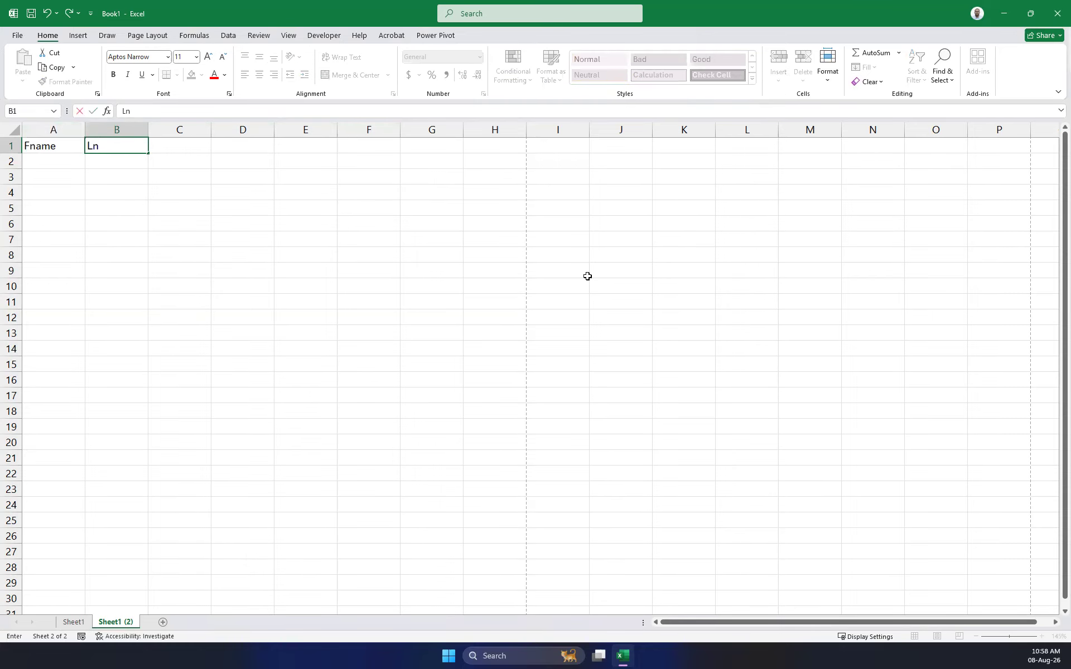
text(ame)
key(Tab)
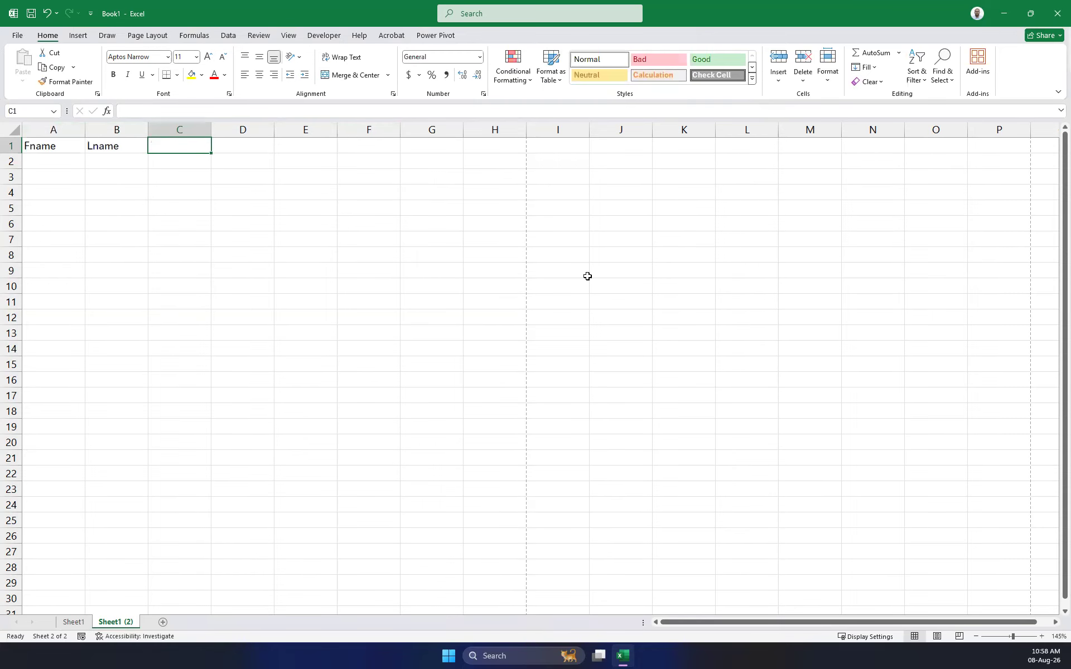
text(Address oli)
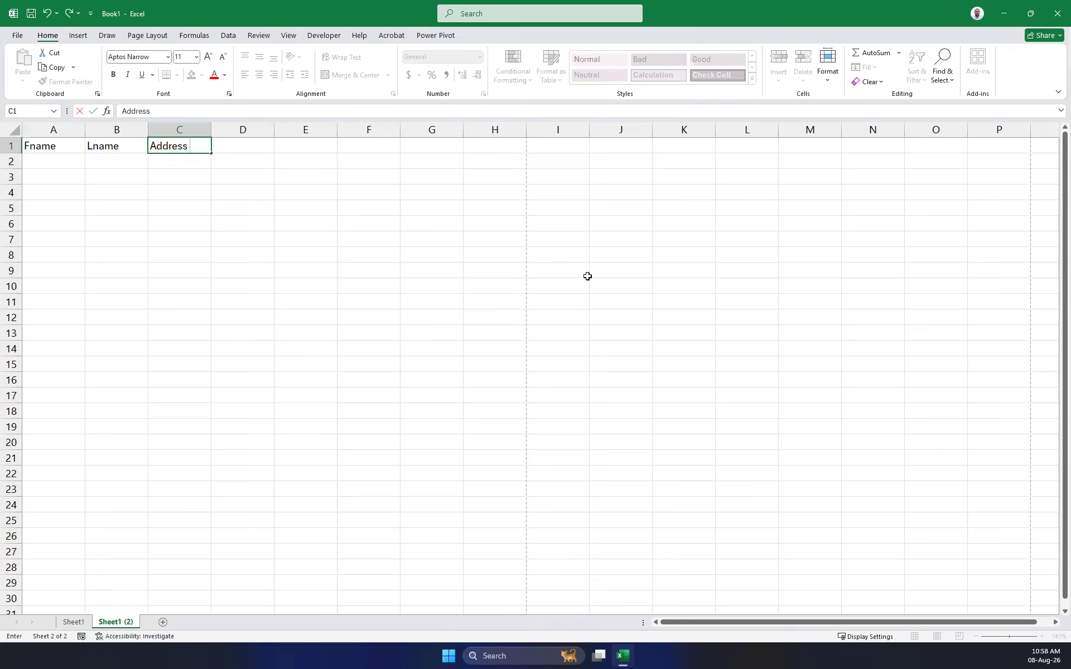
key(BackSpace)
key(BackSpace)
key(BackSpace)
text(lin1)
key(Left)
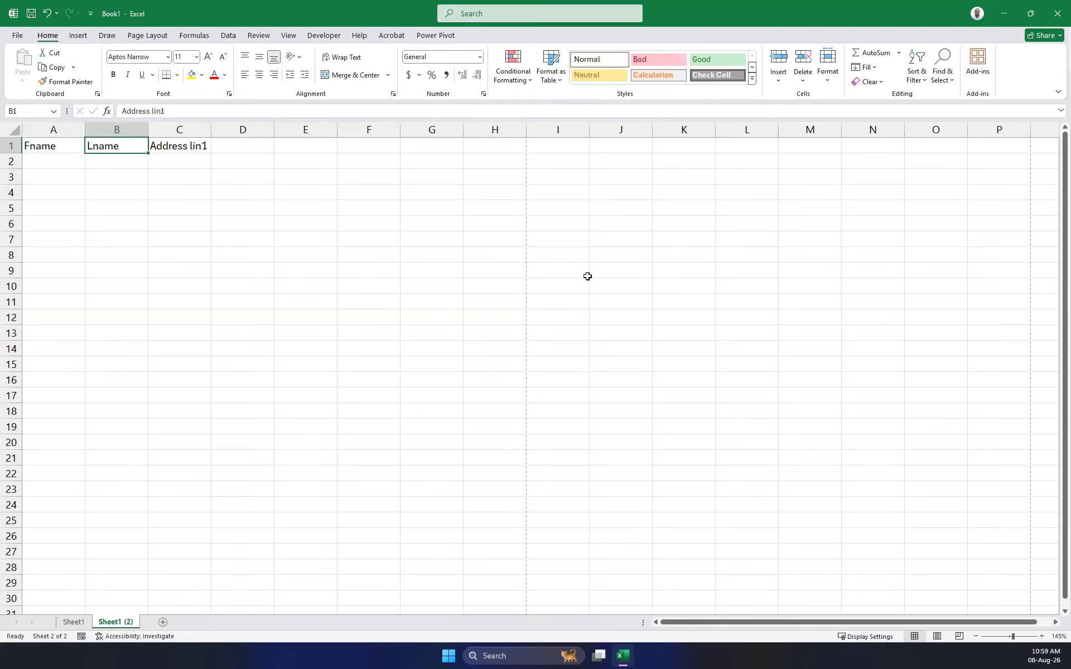
key(Right)
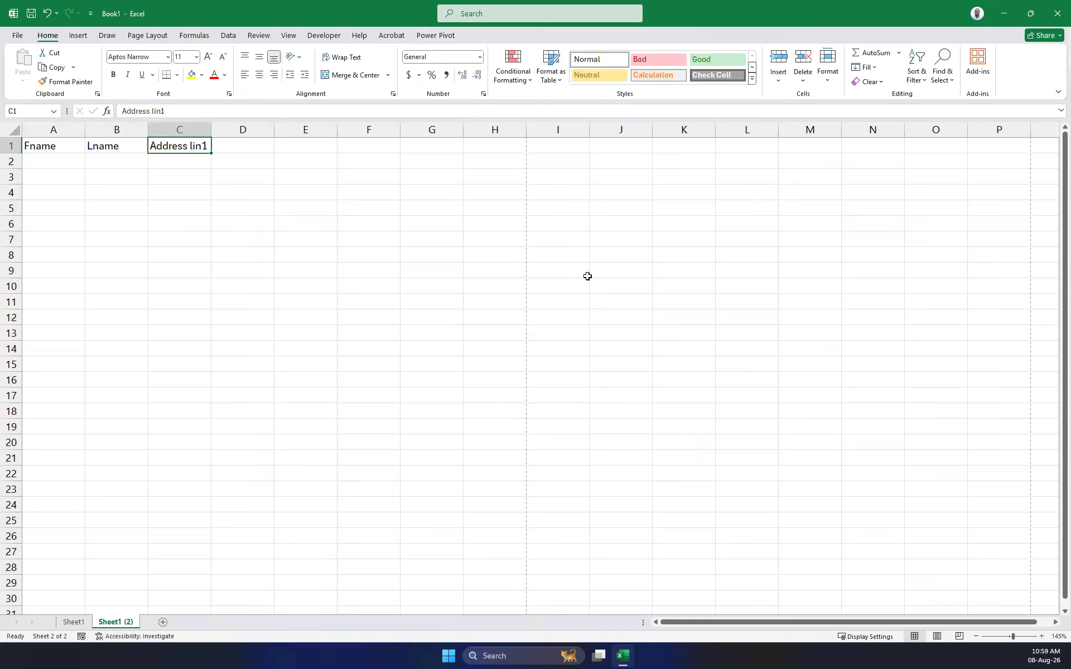
Replace the 'Address lin1' heading in C1 with 'Adress'.
click(194, 111)
drag(118, 100, 17, 106)
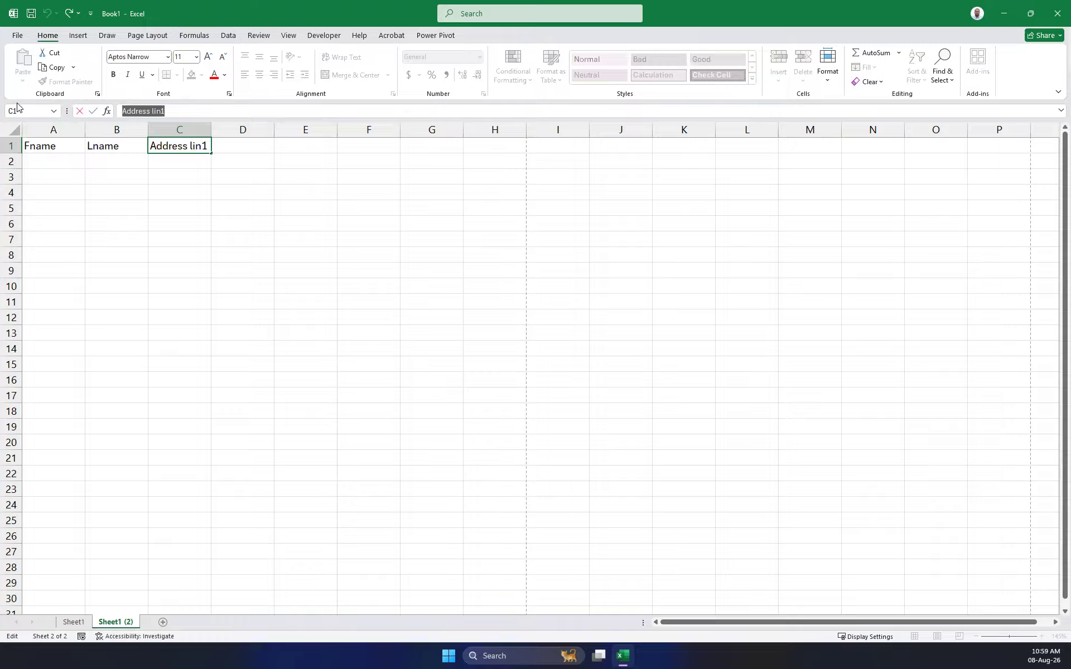
text(Adress)
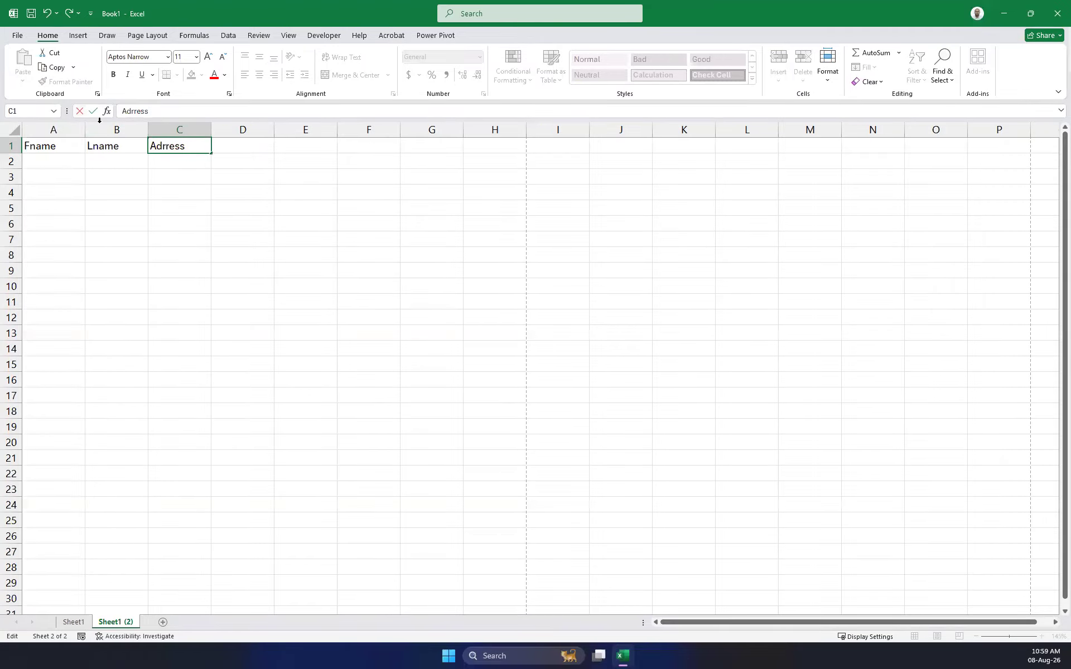
click(241, 152)
Add the headings 'City' in D1 and 'ZipCode' in E1.
text(City)
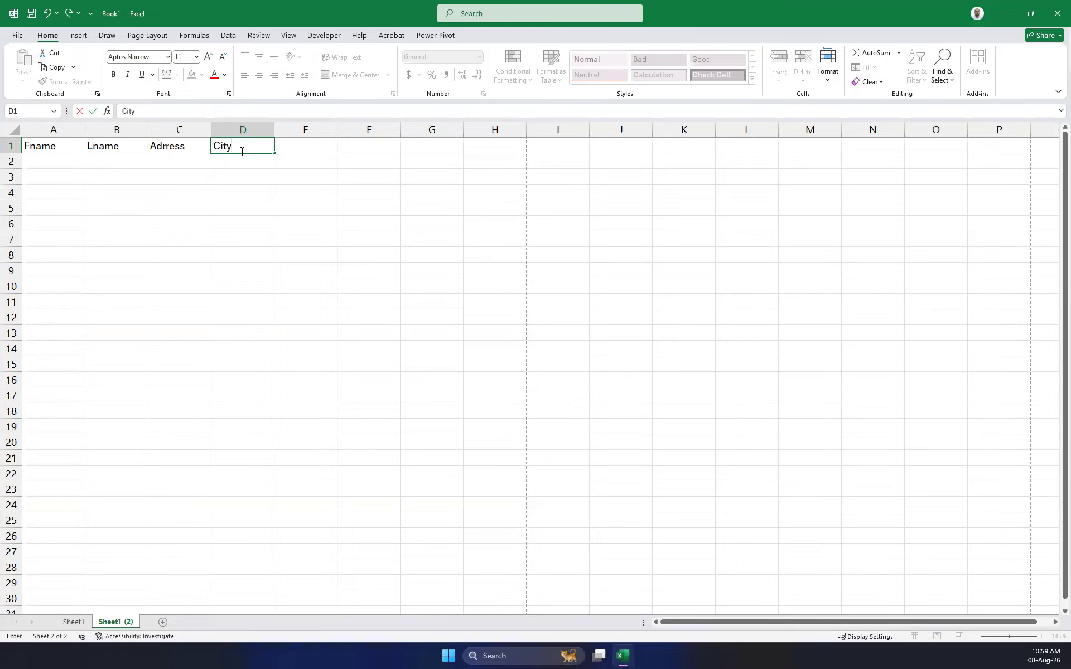
key(Tab)
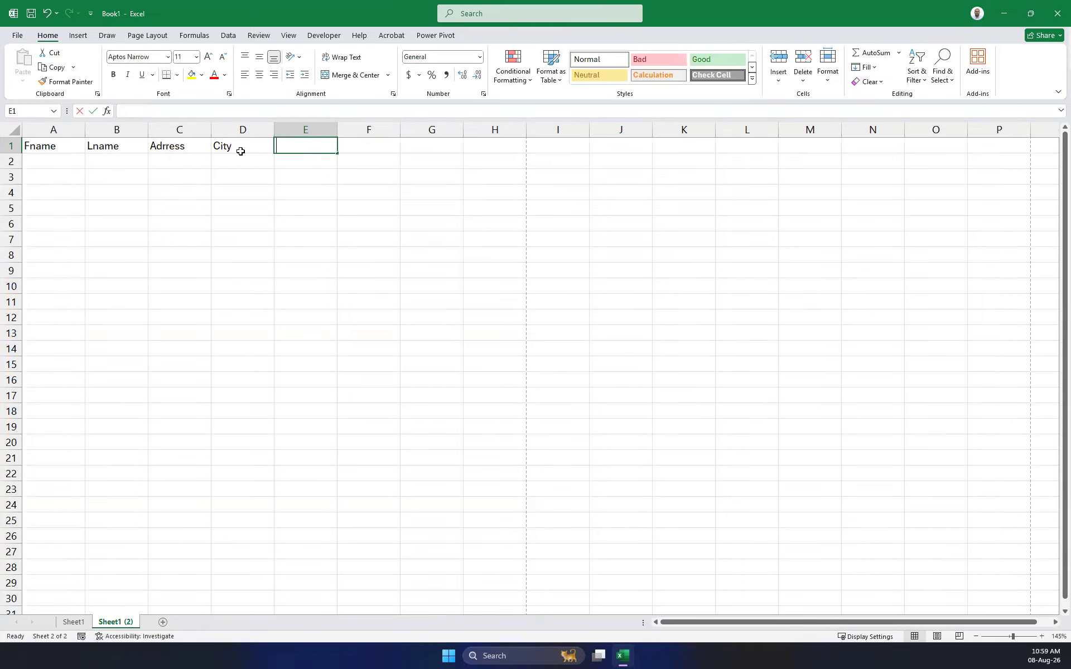
text(ZipCode)
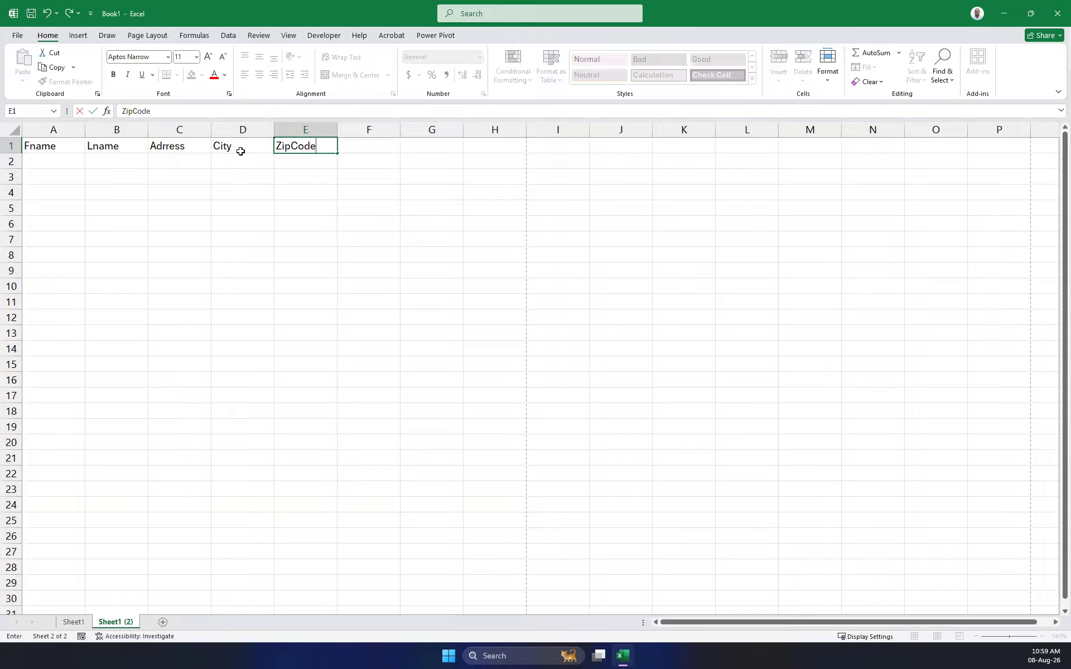
key(Return)
key(Up)
key(Down)
key(Up)
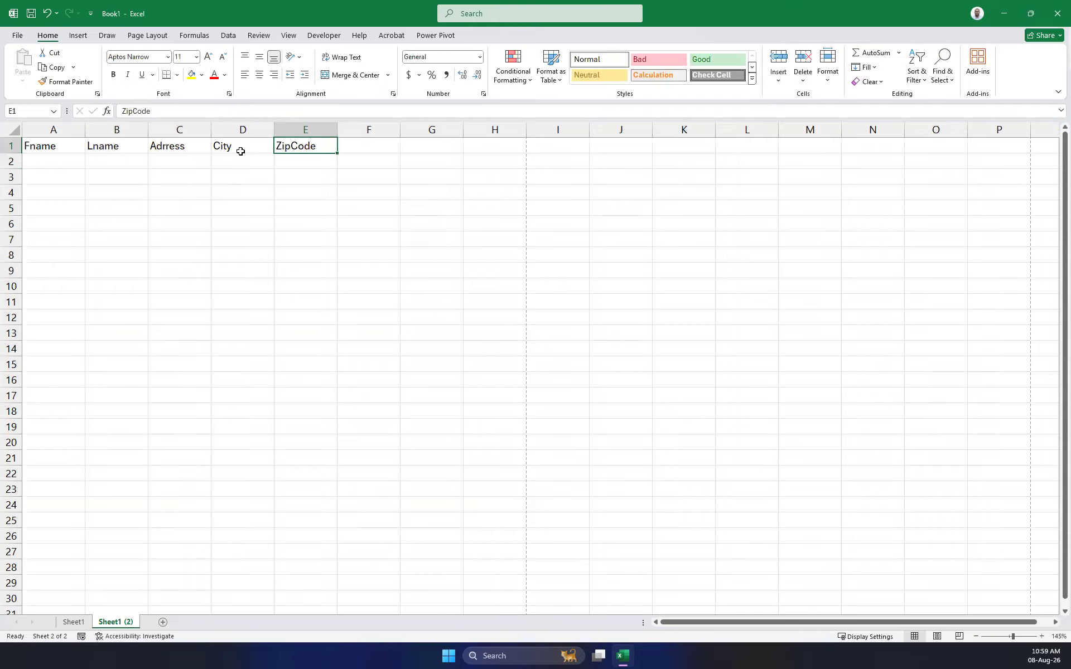
key(Left)
key(Left)
key(Right)
key(Left)
key(Left)
key(Left)
key(Right)
key(Right)
key(Right)
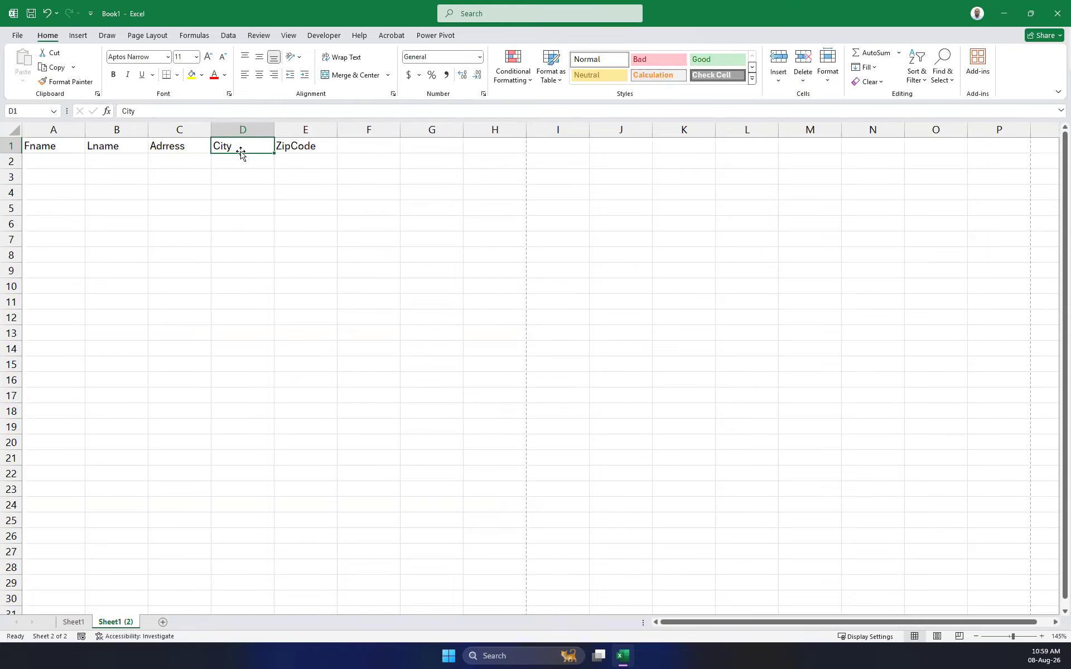
key(Left)
key(Left)
key(Left)
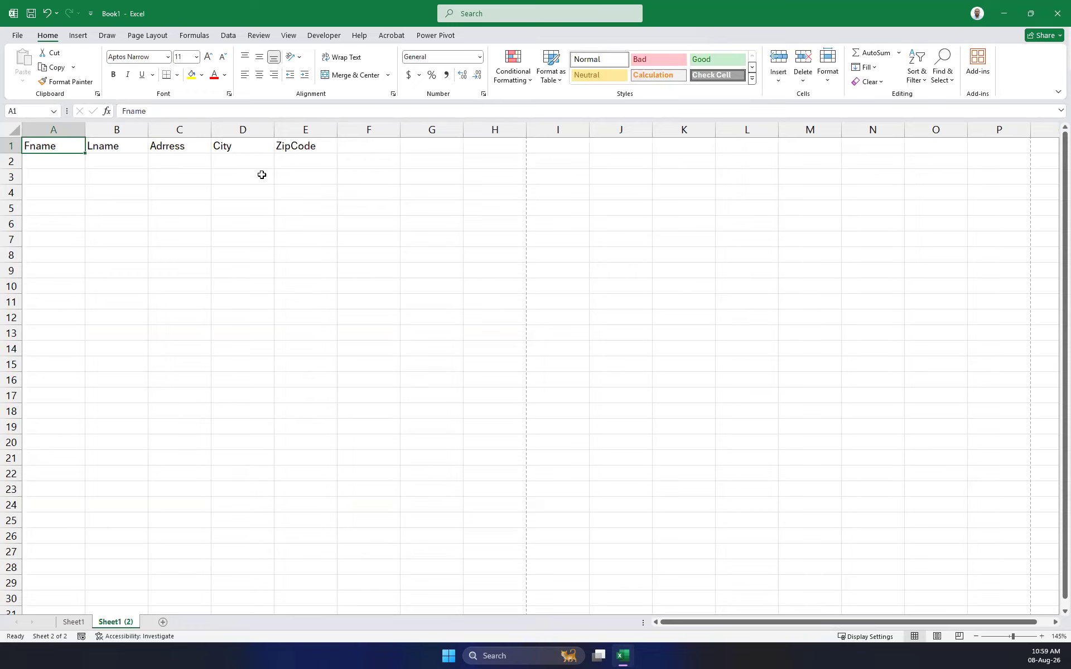
Enter the 'Email' heading in F1, correcting the first 'emai' attempt.
click(350, 145)
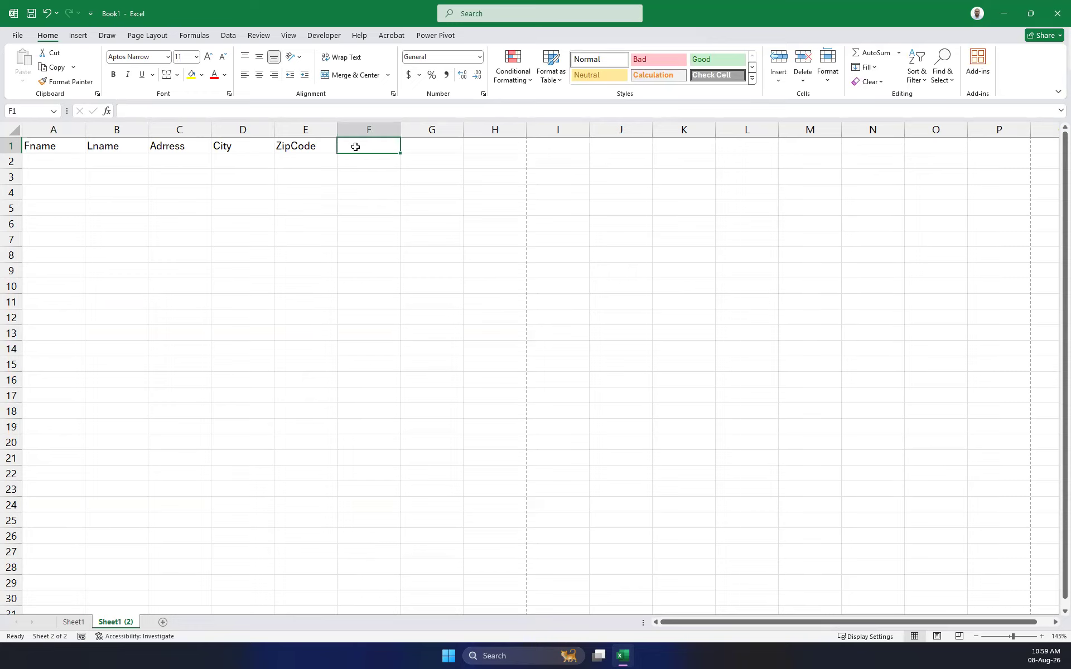
text(email)
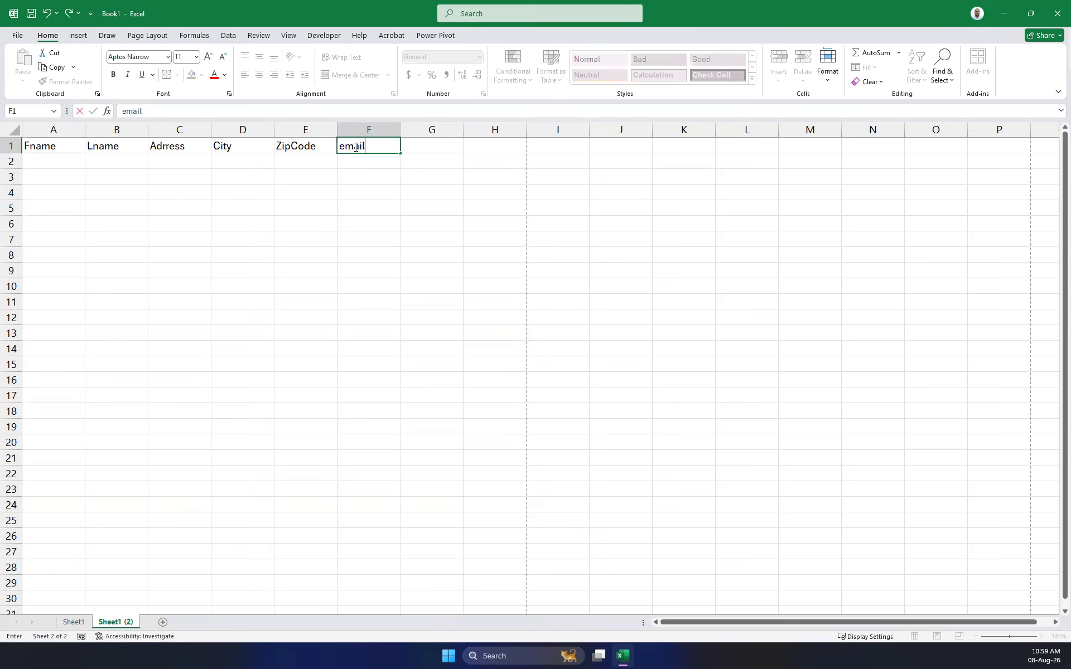
key(Return)
click(356, 147)
text(Email)
key(Return)
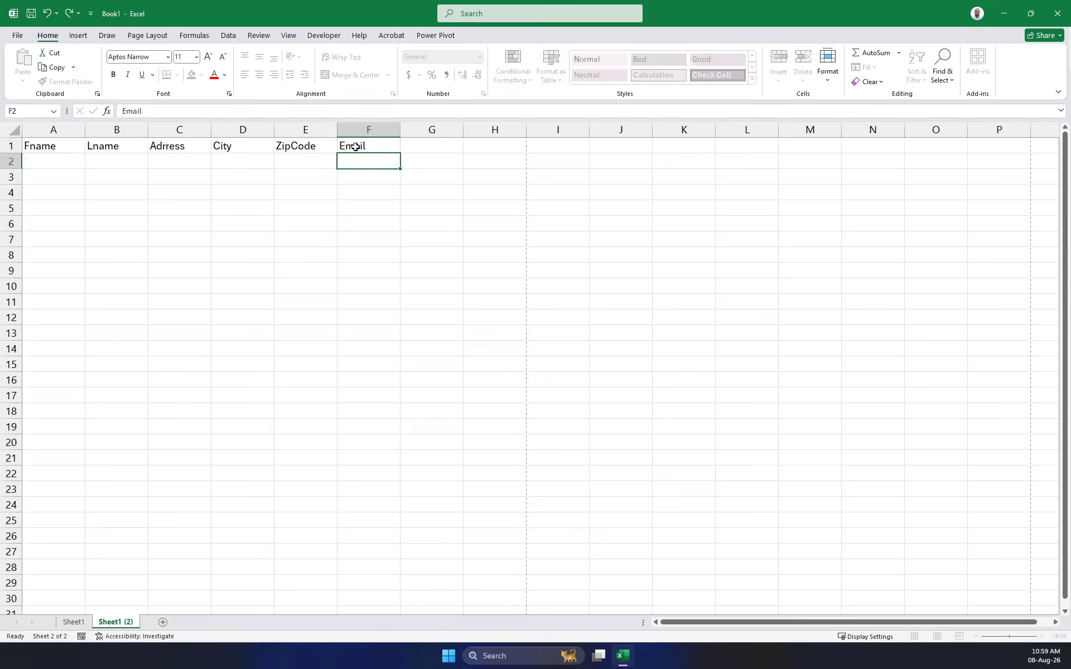
click(355, 147)
Start the first record by typing a first name into A2 under Fname.
key(Left)
key(Left)
key(Left)
key(Left)
key(Left)
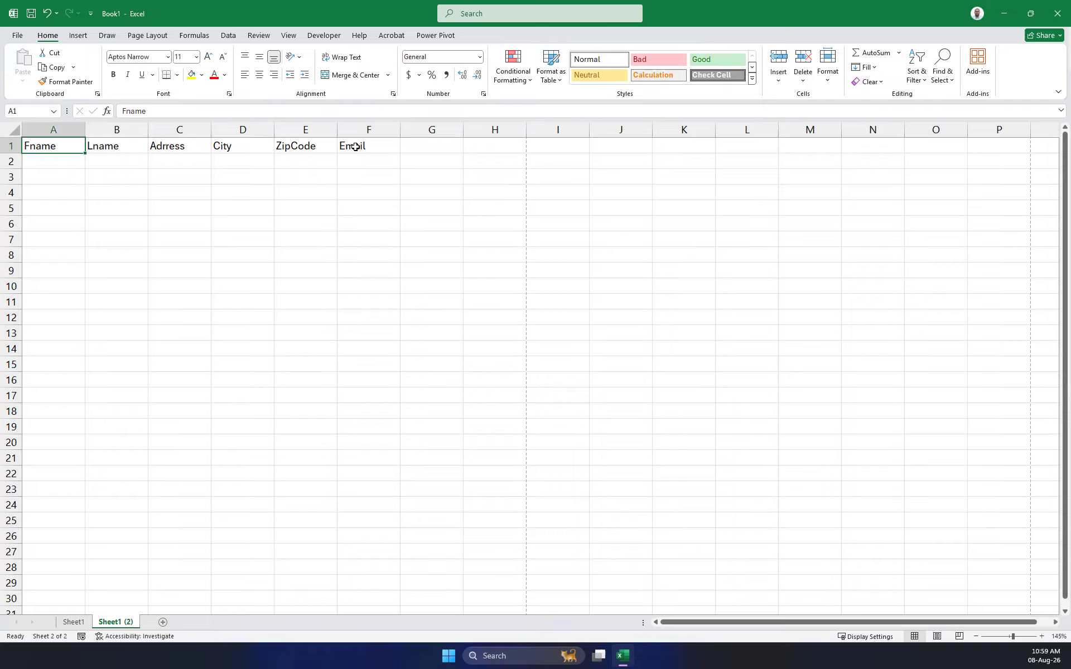
key(Down)
key(Up)
key(Down)
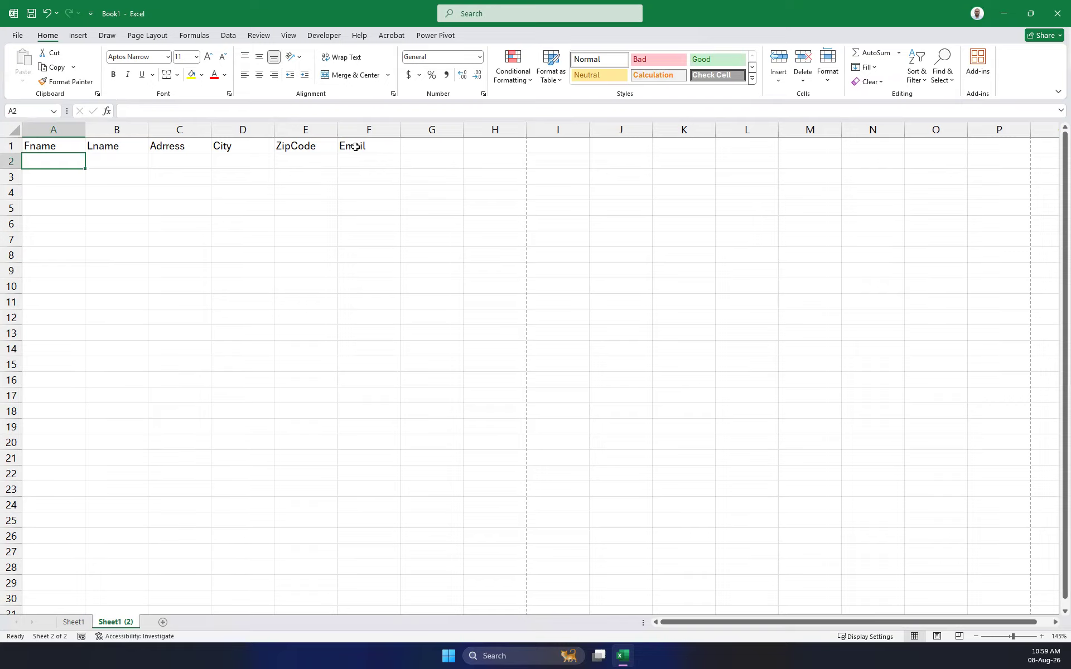
text(Jane)
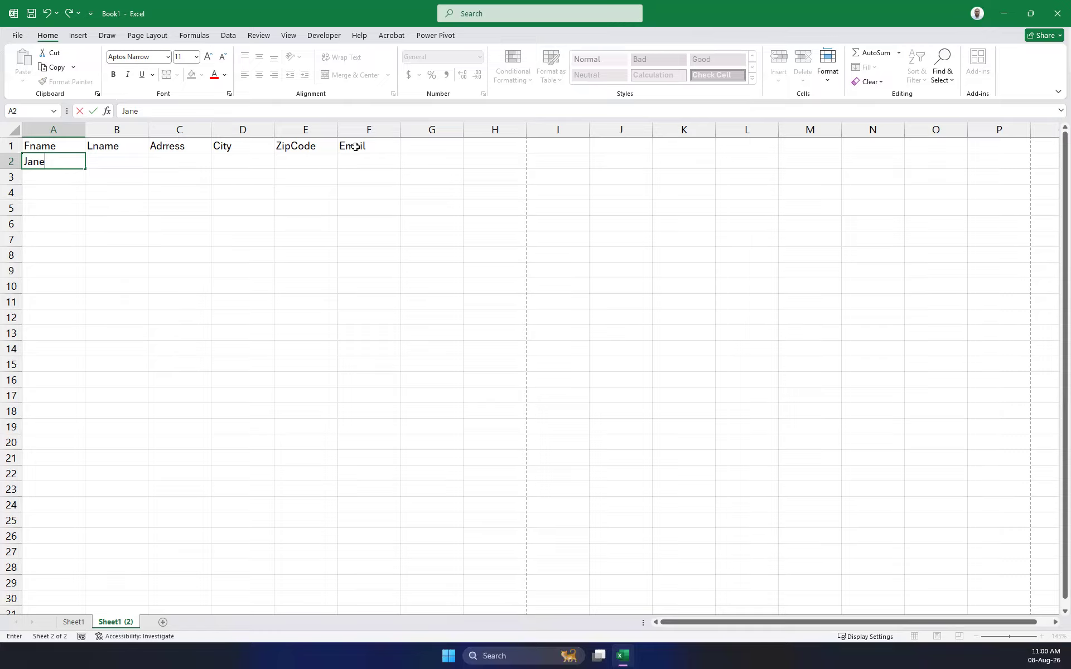
Retype a different first name over the one in A2 and return to A2.
key(Return)
key(Up)
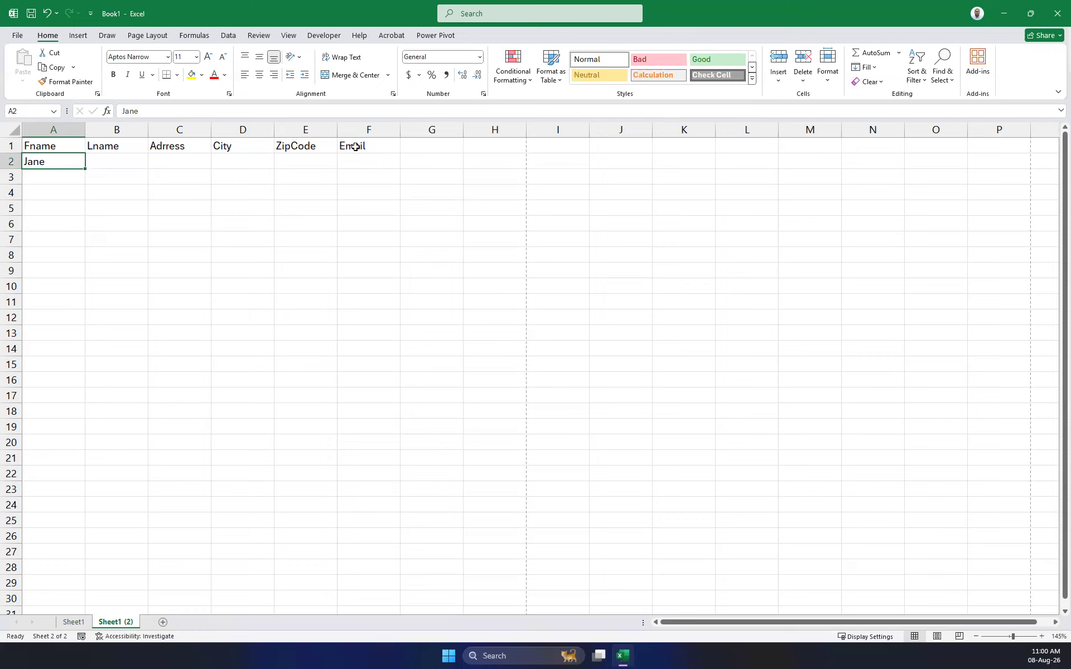
text(Bill)
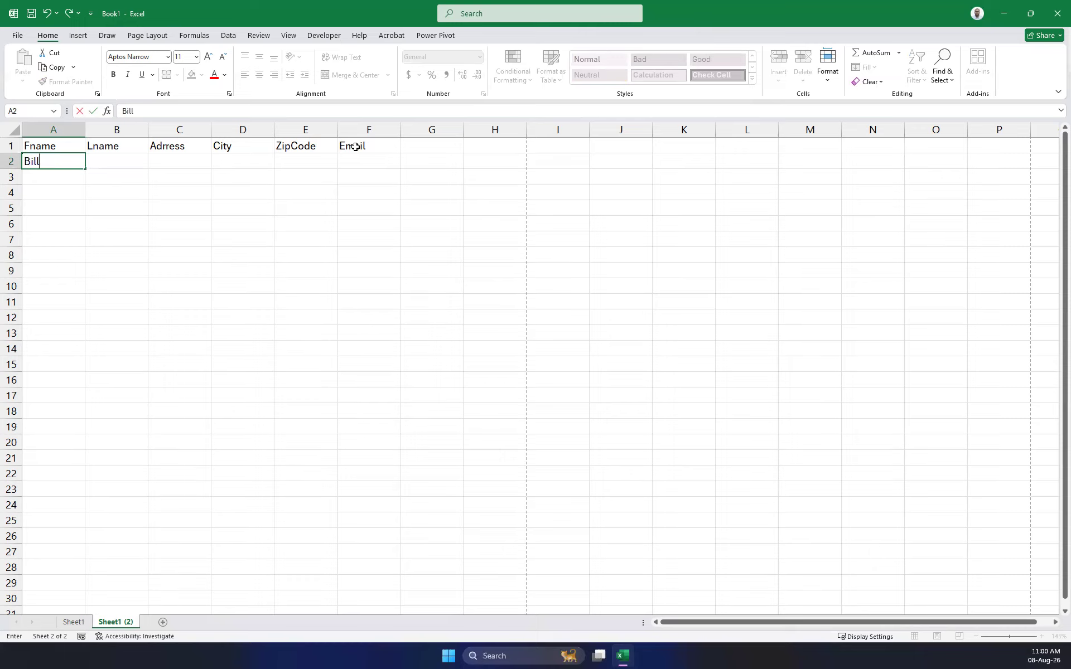
key(Return)
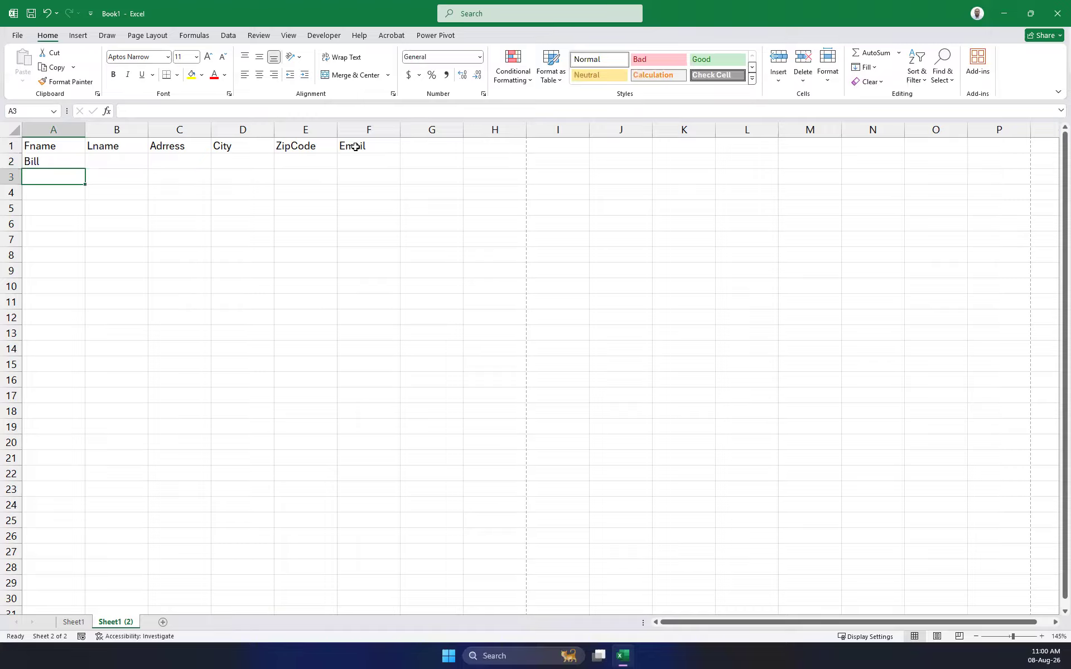
key(Right)
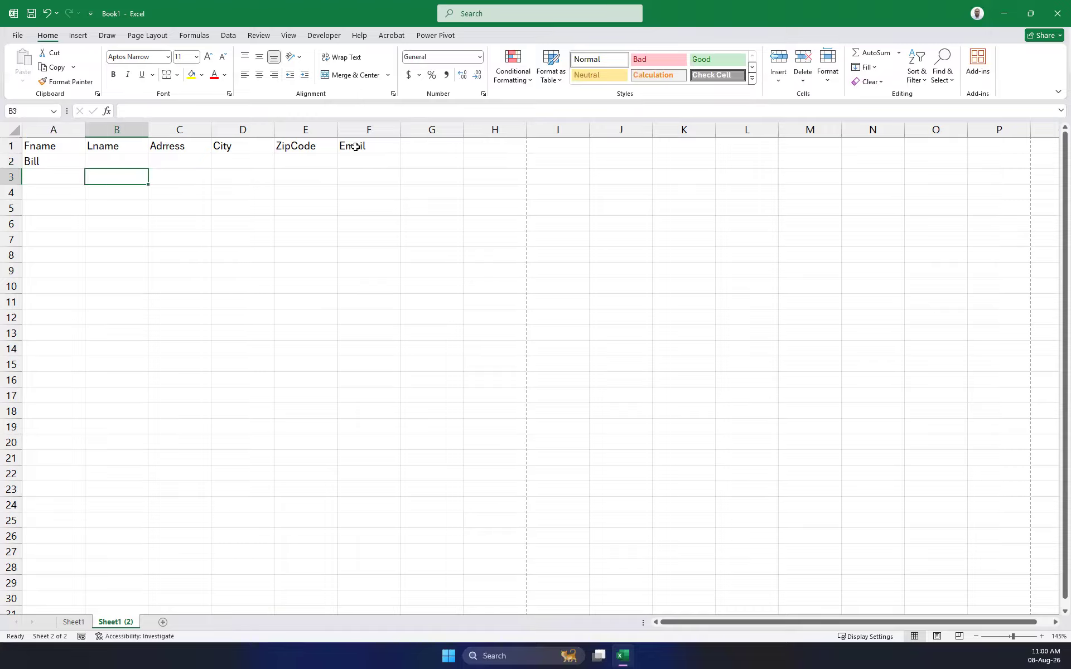
key(Up)
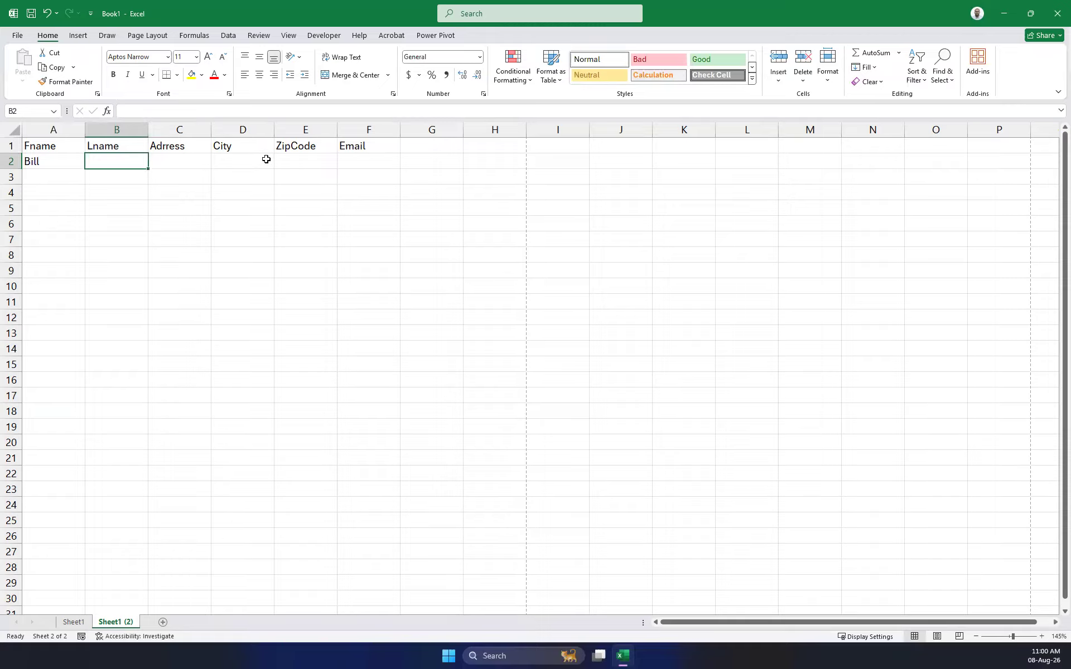
click(73, 159)
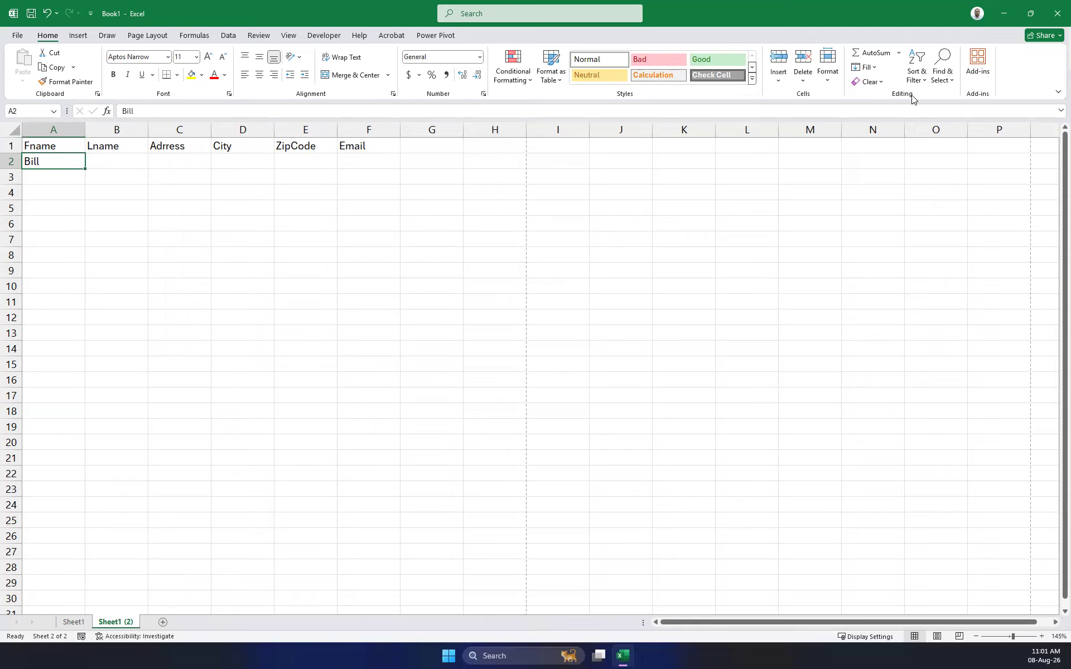
right_click(1025, 76)
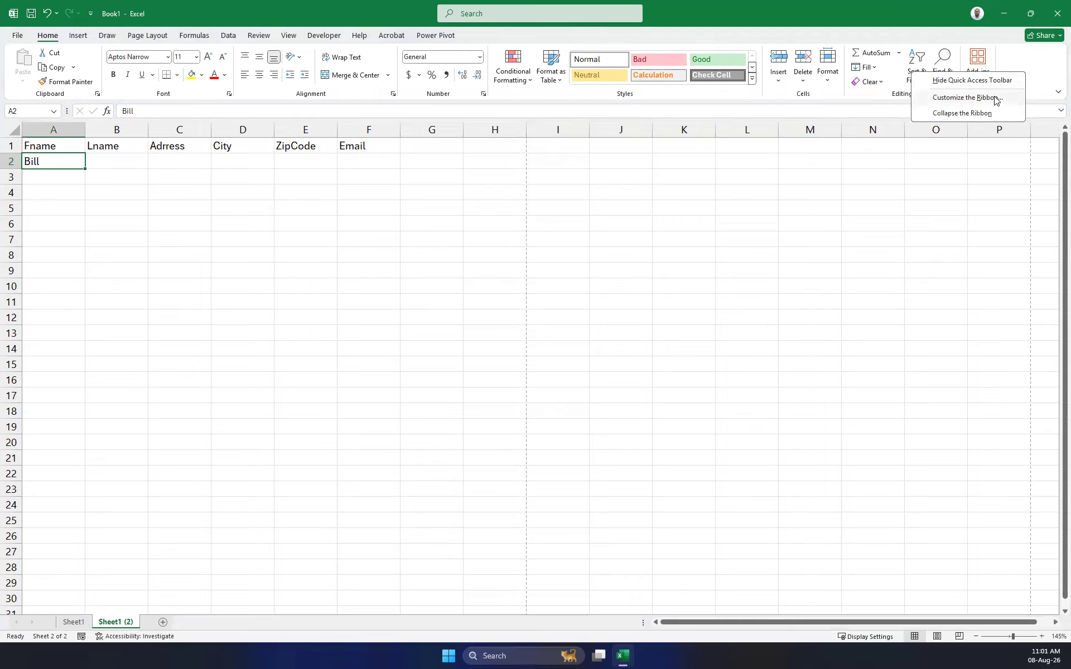
click(972, 99)
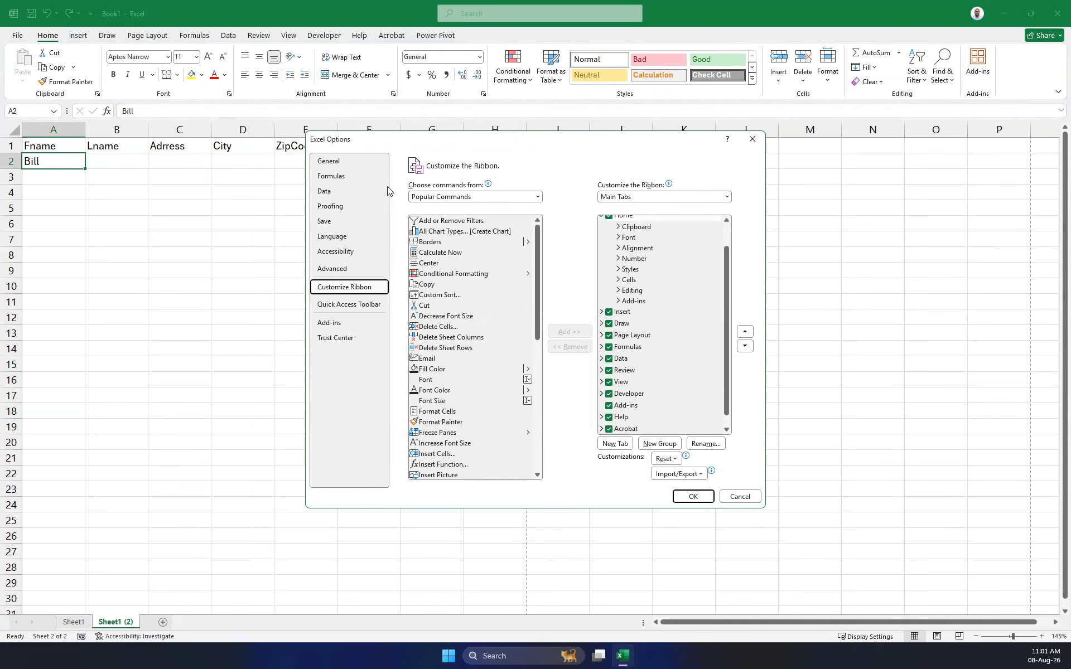
click(335, 162)
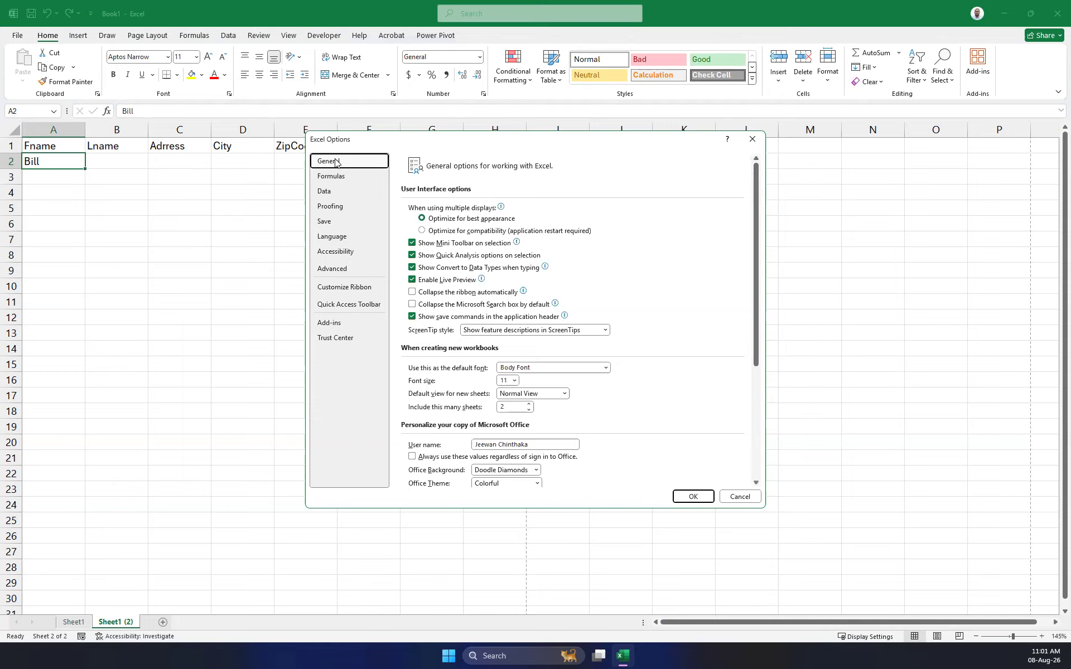
scroll(481, 189, down, 2)
scroll(481, 189, down, 2)
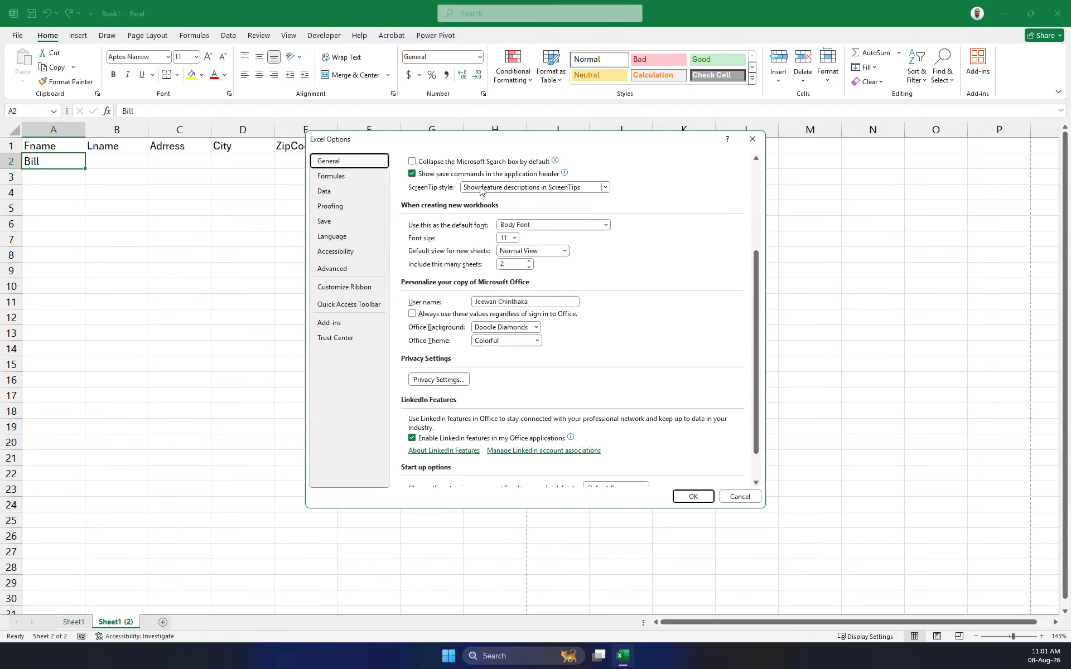
click(359, 190)
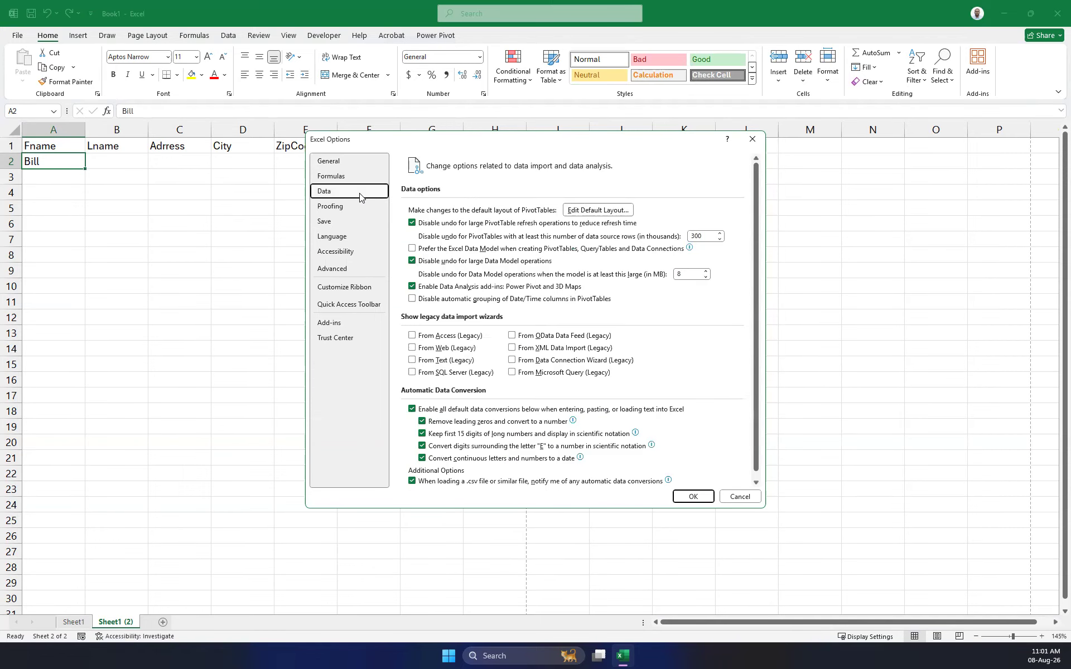
click(361, 180)
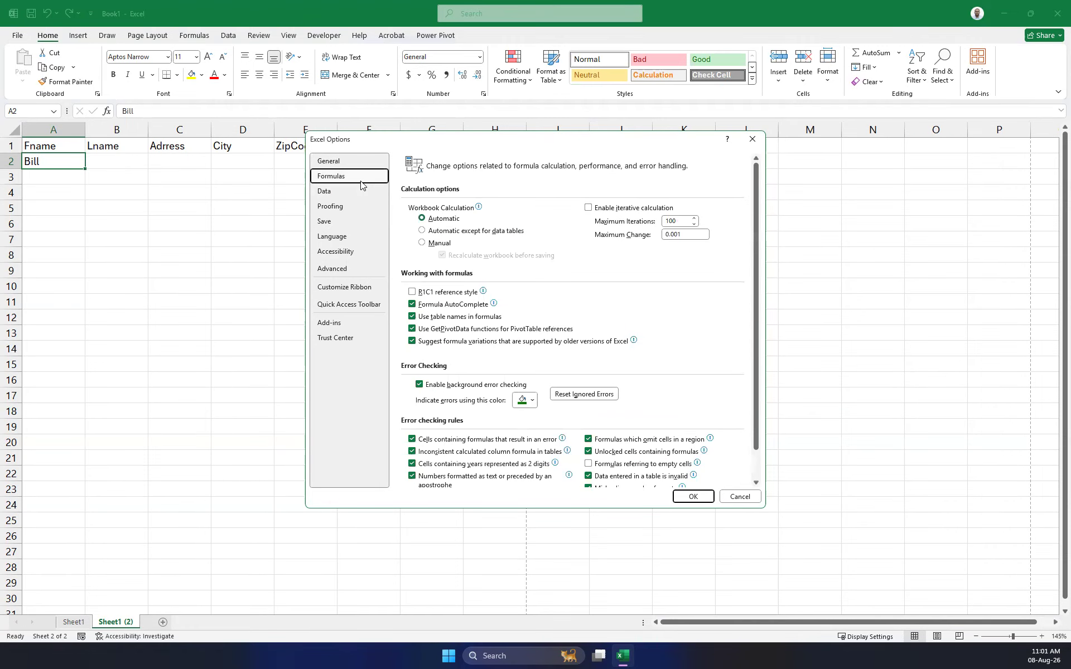
click(346, 268)
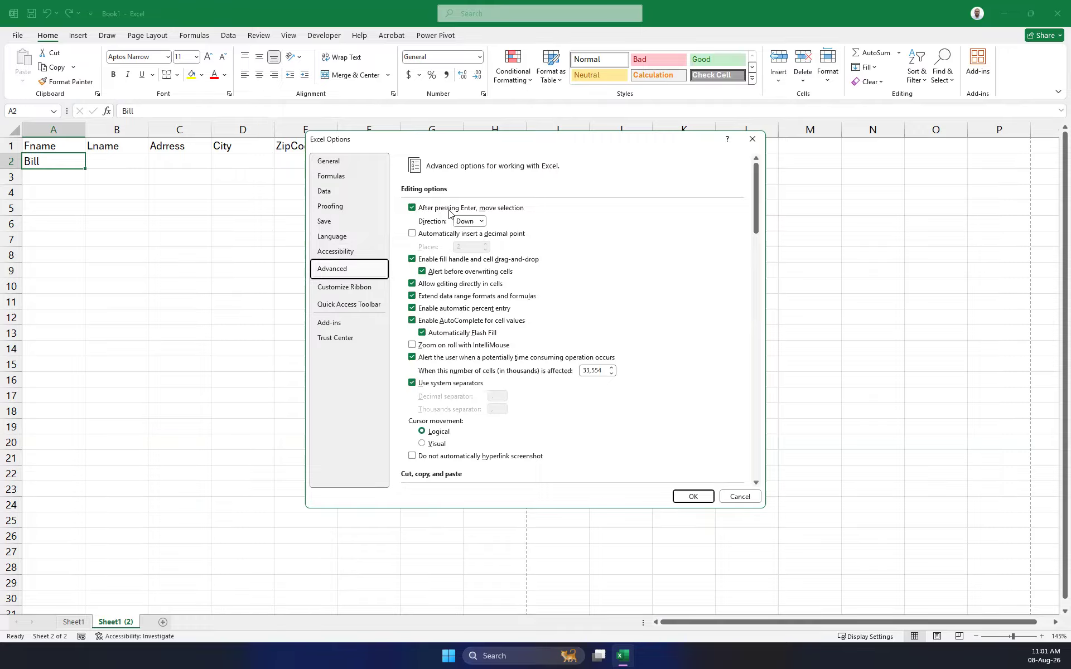
click(482, 222)
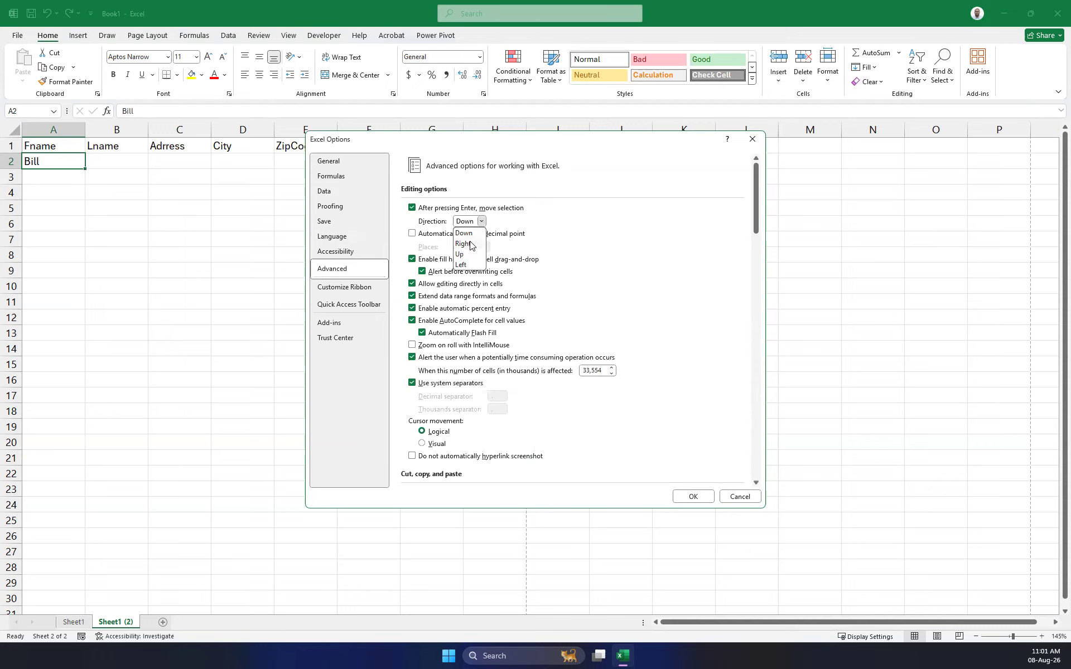
click(756, 142)
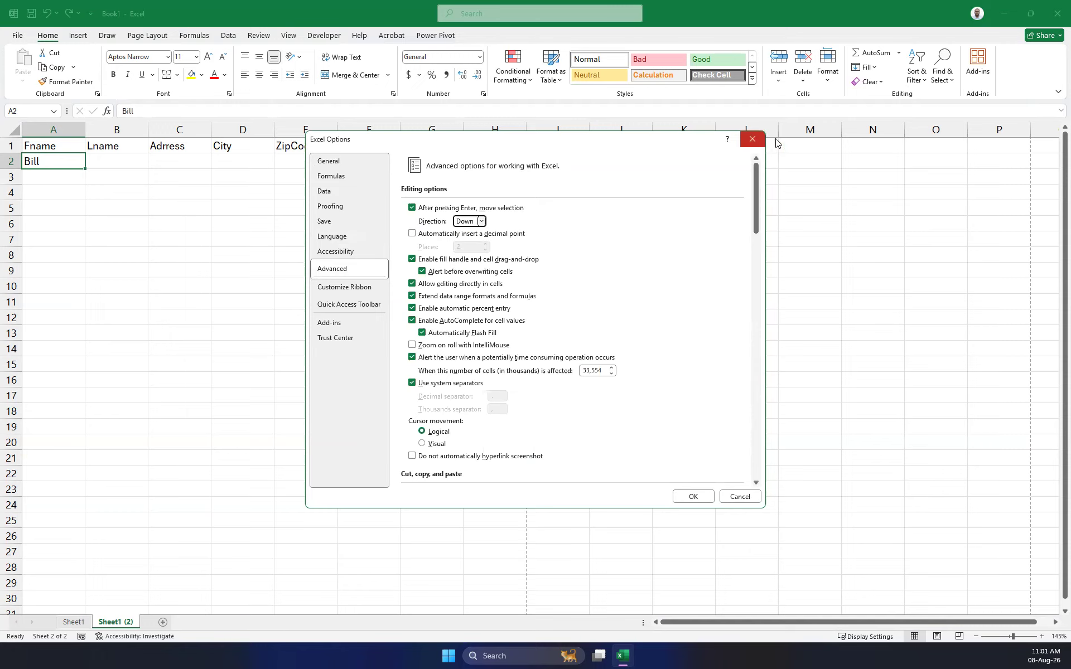
click(753, 139)
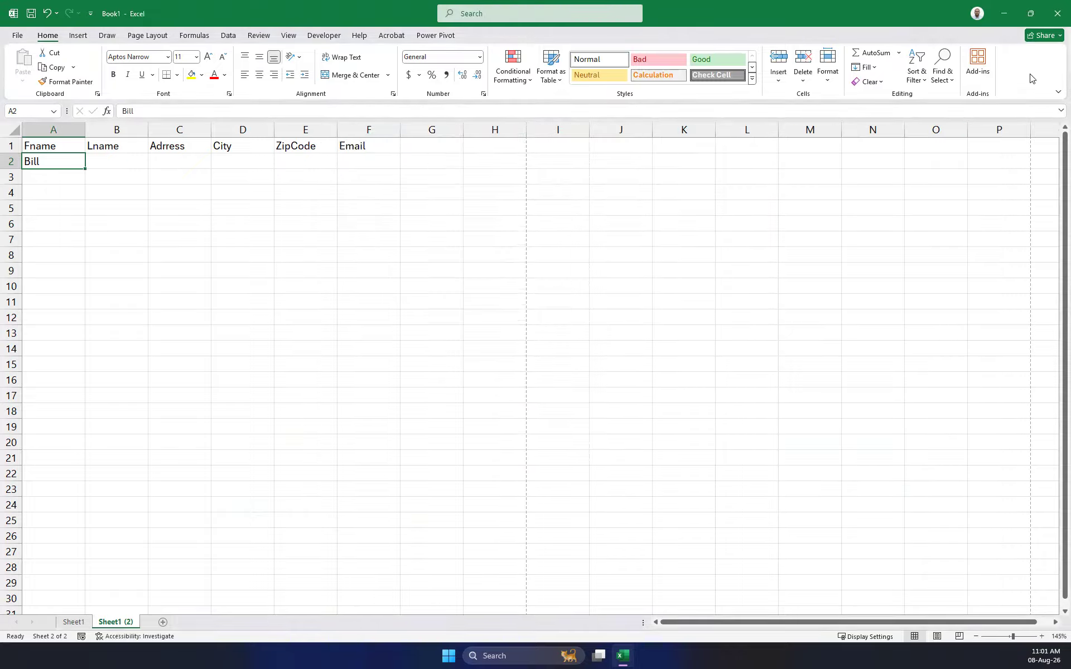
In Excel Options > Advanced, set 'After pressing Enter, move selection' direction to Left.
click(23, 36)
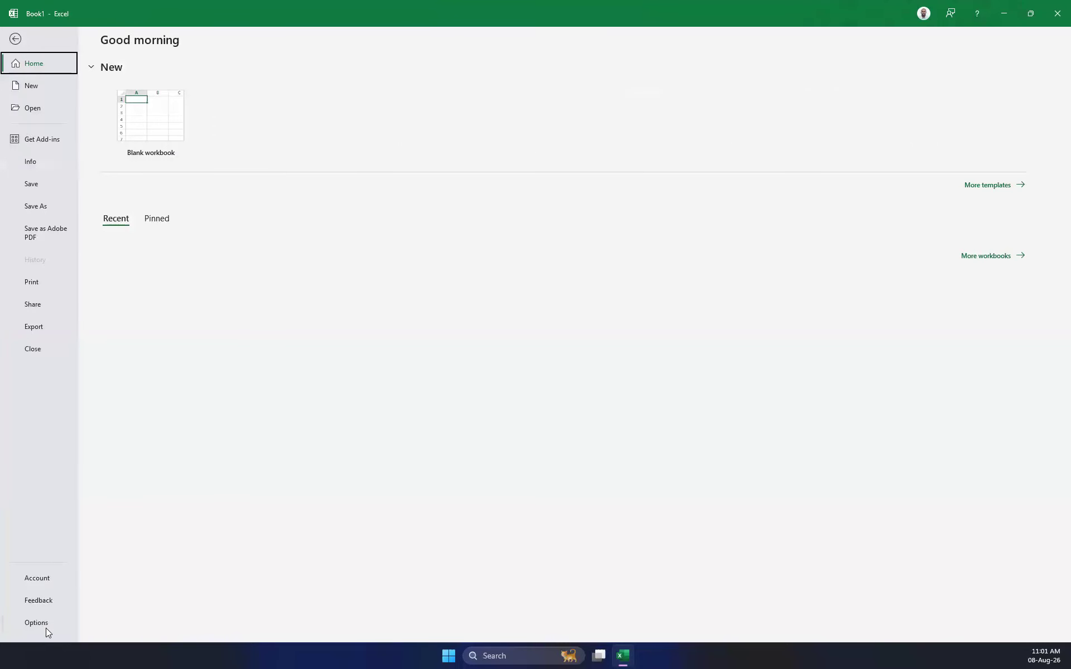
click(6, 625)
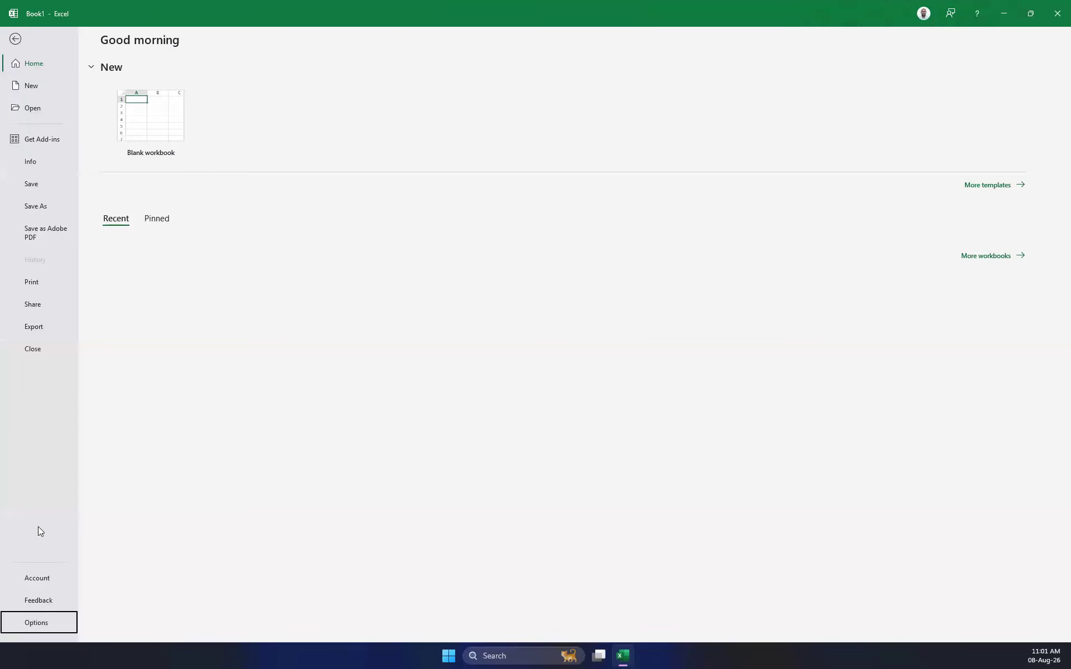
click(49, 622)
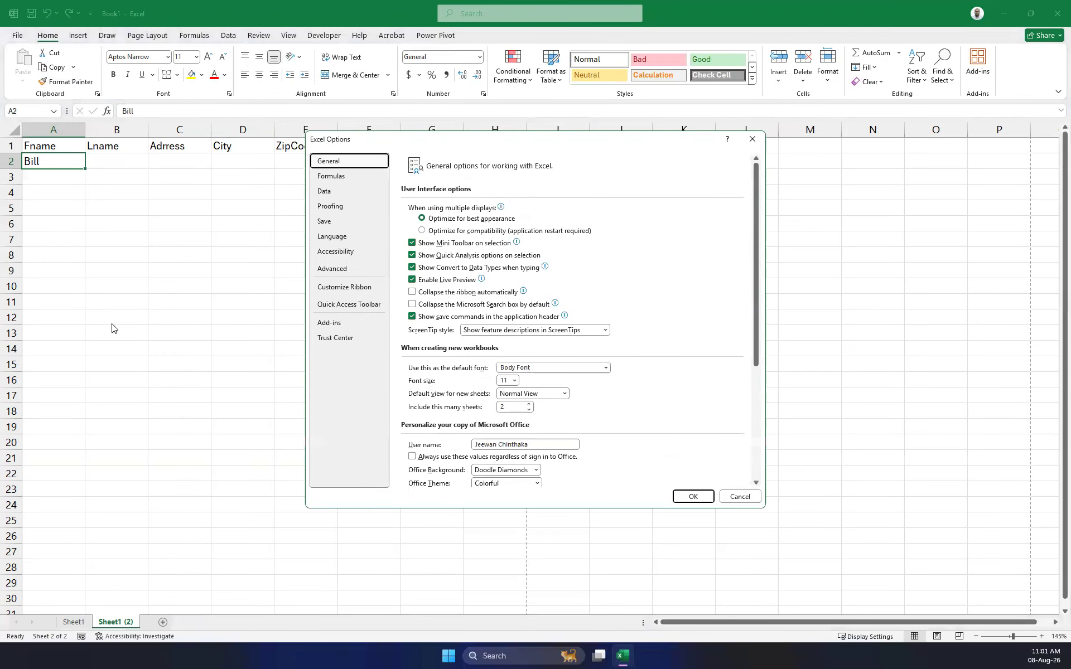
click(346, 269)
click(472, 222)
click(467, 265)
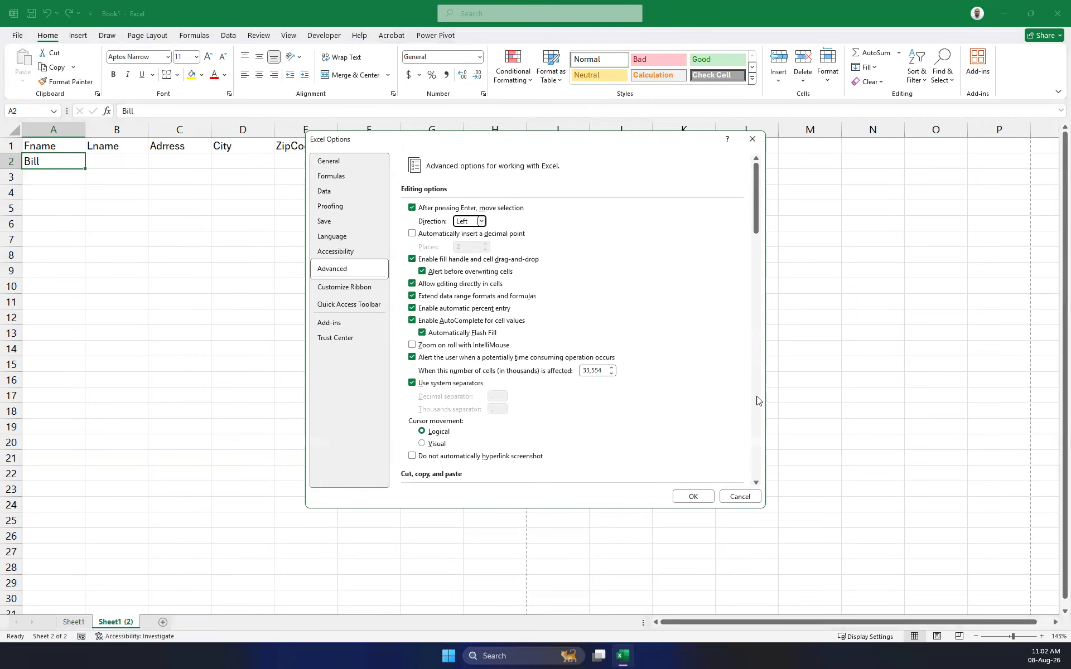
click(693, 496)
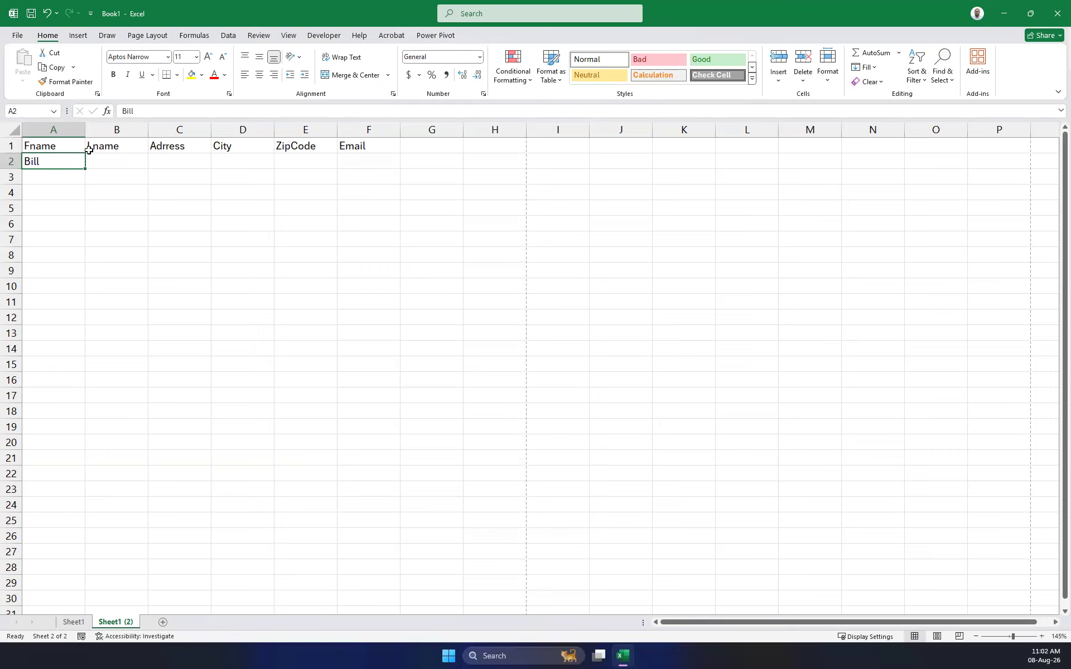
Leave A2 unchanged and enter test text 'thgh' in B4.
click(139, 110)
key(Escape)
click(119, 187)
text(thgh)
key(Left)
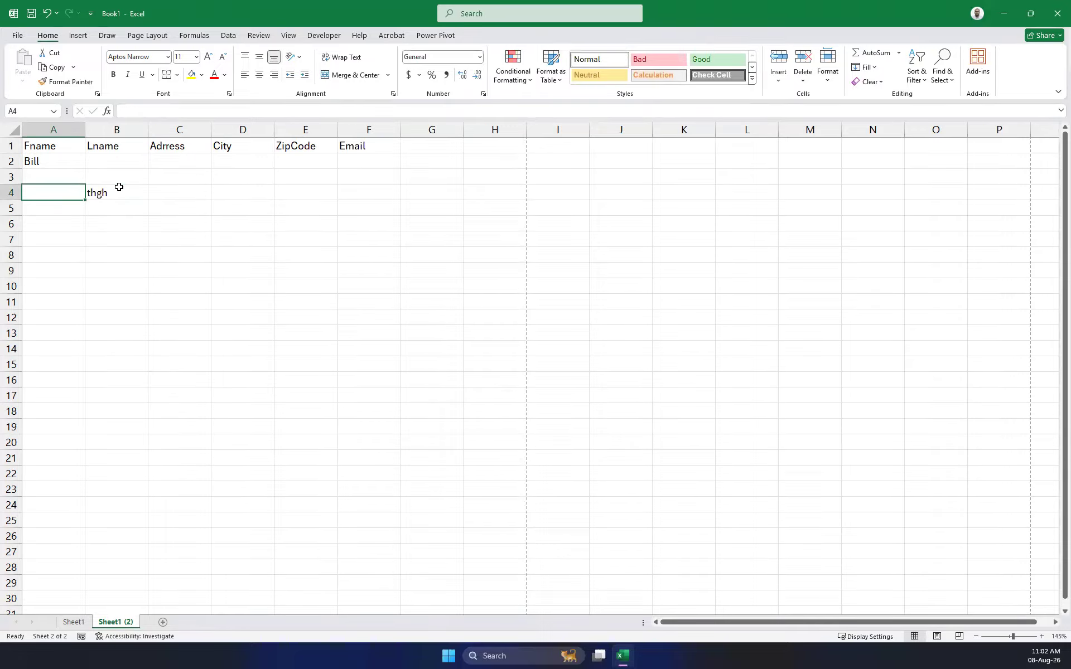
Type throwaway test text across row 5 from I5 leftward to B5.
click(540, 202)
text(hgh)
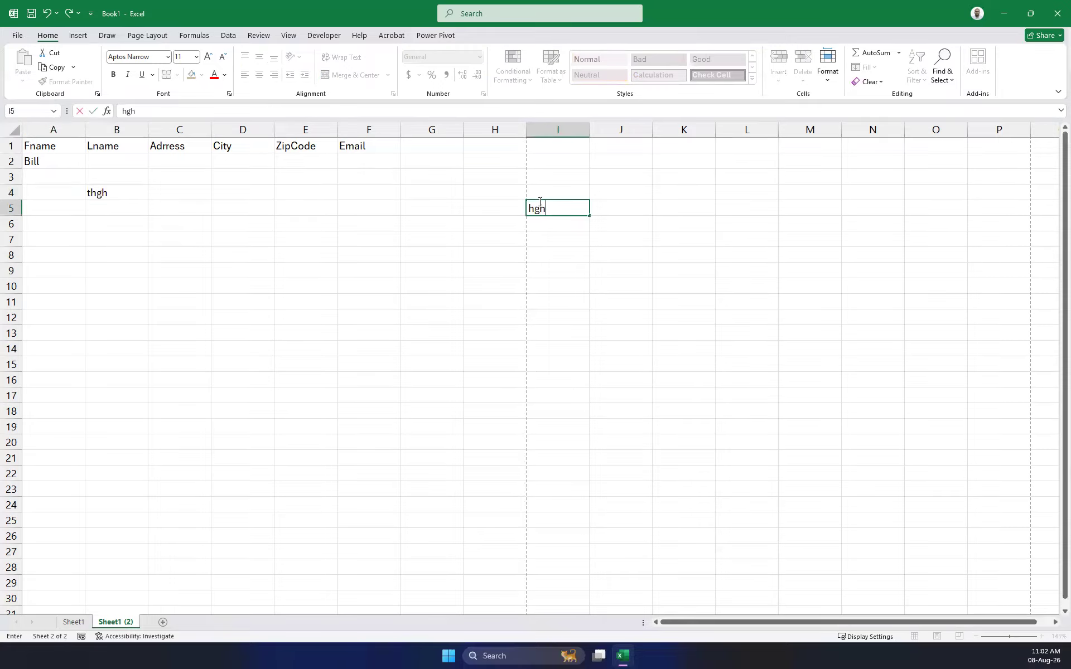
key(Left)
text(ghgh)
key(Left)
text(ghg)
key(Left)
text(ghgh)
key(Left)
text(ghg)
key(Left)
text(h)
key(Left)
text(hghg)
key(Left)
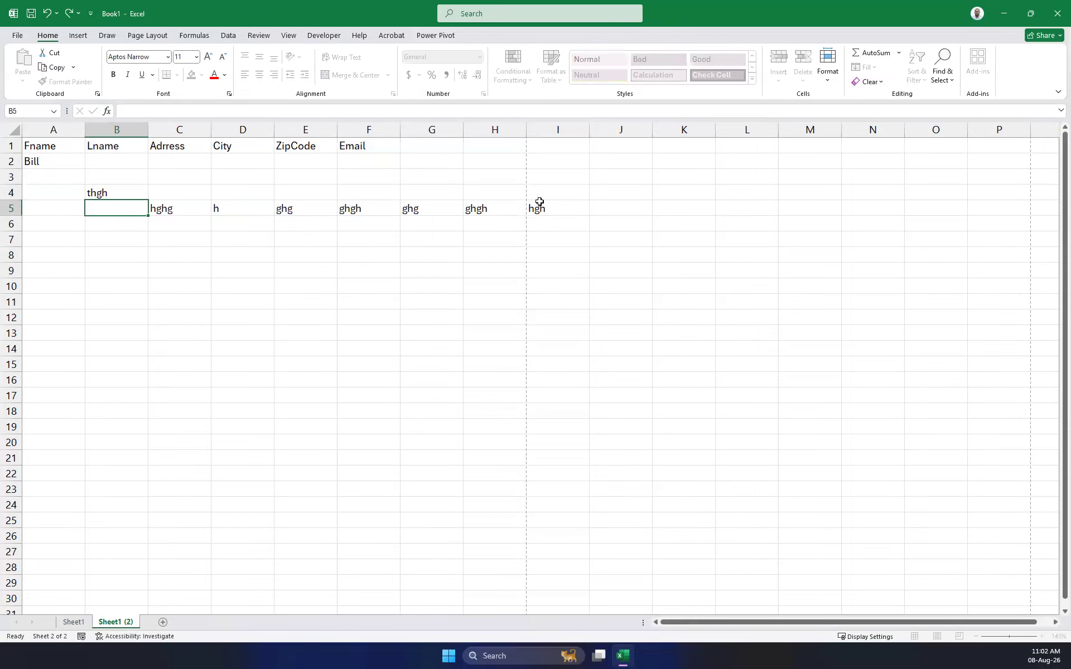
text(ghgh)
key(Left)
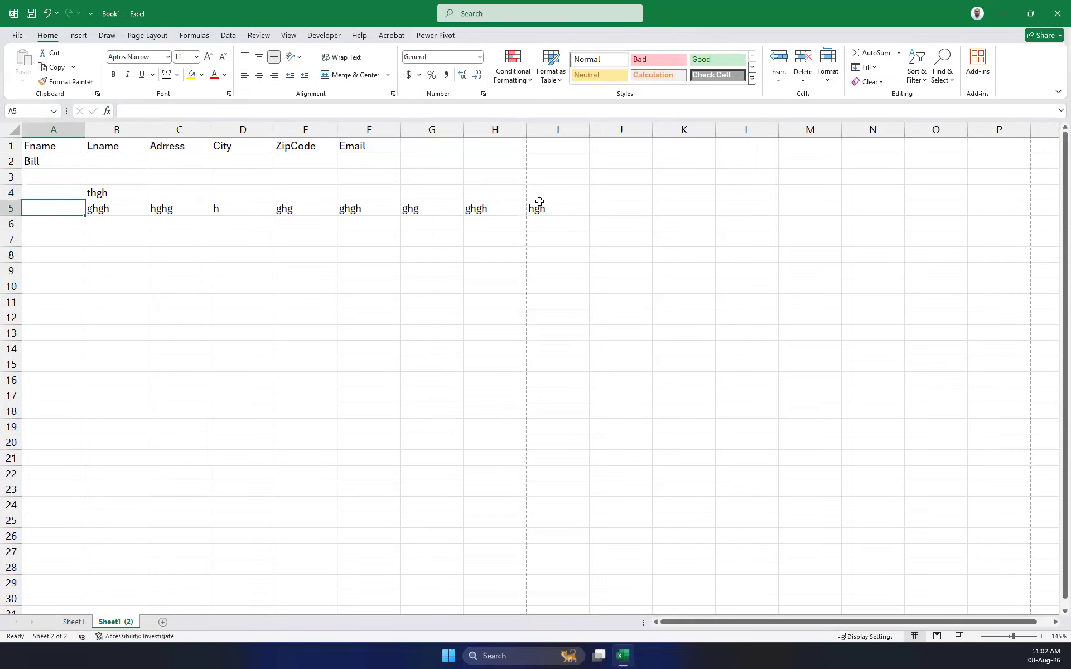
In Excel Options > Advanced, change the post-Enter selection direction to Right.
click(25, 36)
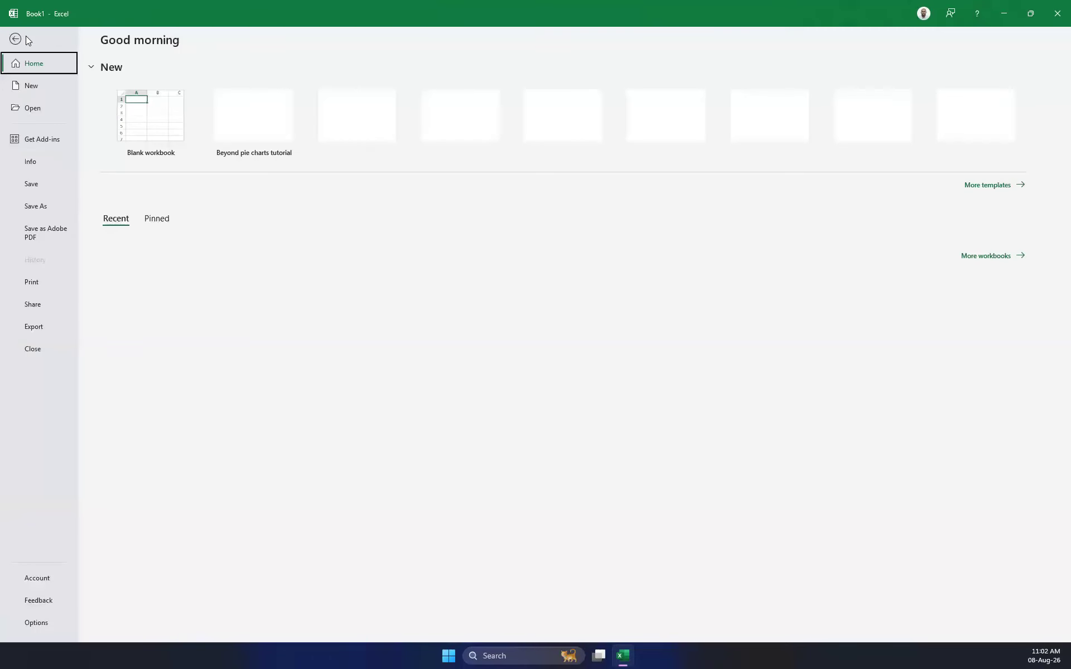
click(57, 621)
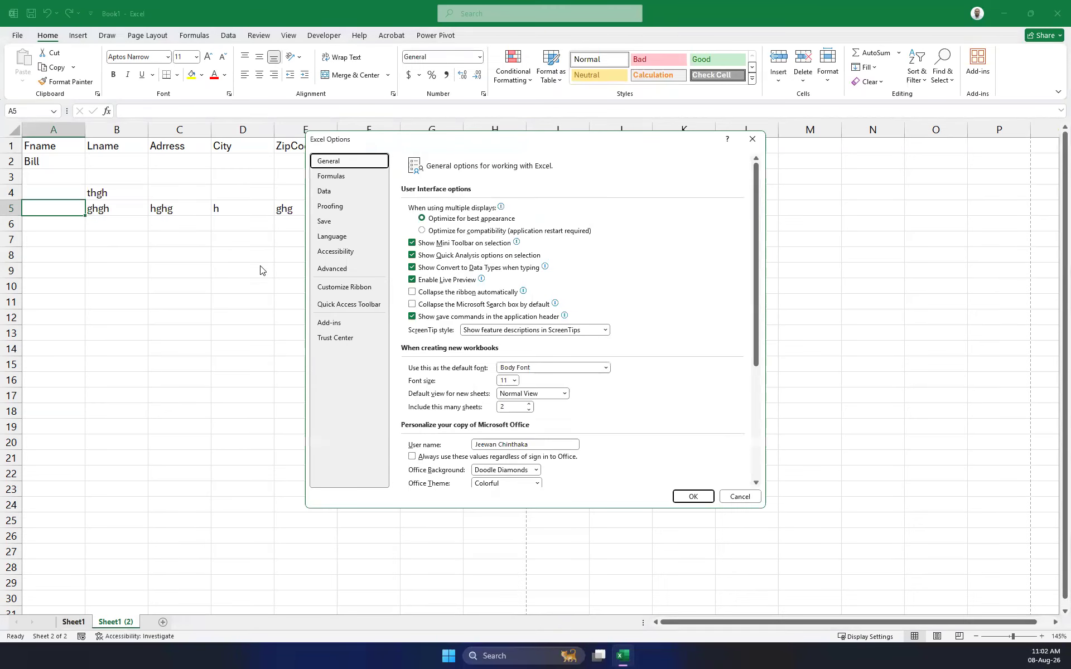
click(368, 267)
click(480, 221)
click(468, 244)
click(704, 498)
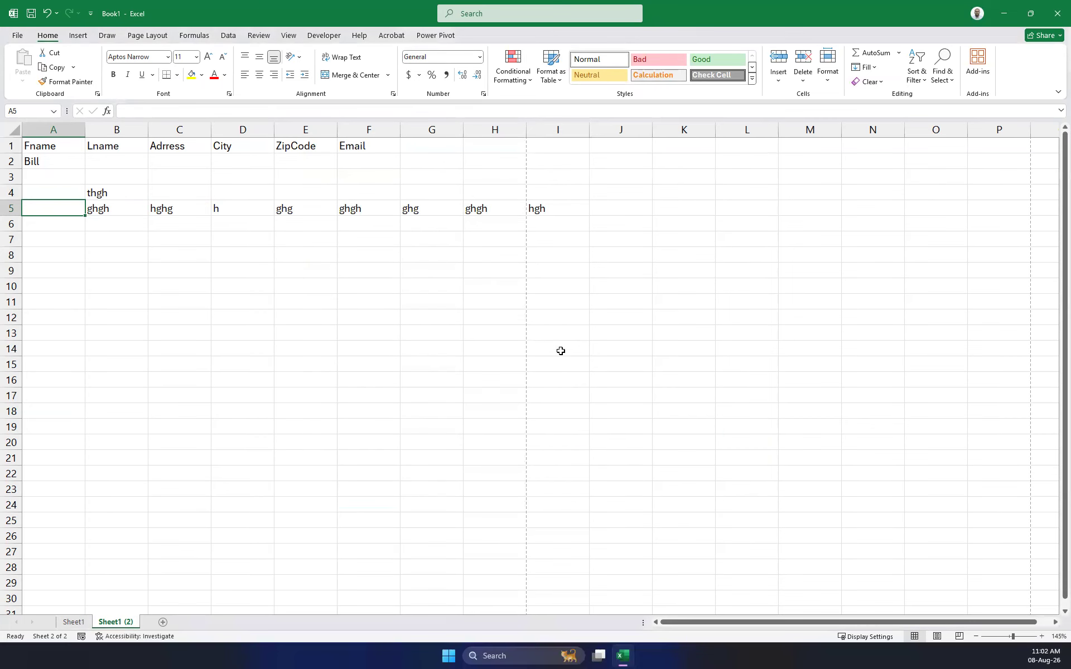
Type six test entries rightward starting at G11 to check the new direction.
click(437, 304)
text(dfd)
key(Return)
text(dfdf)
key(Return)
text(dfdf)
key(Return)
text(dfd)
key(Return)
text(dfdf)
key(Return)
text(hjuhj)
key(Return)
Delete all test data in the block below the header row.
drag(789, 342, 47, 169)
key(Delete)
key(Left)
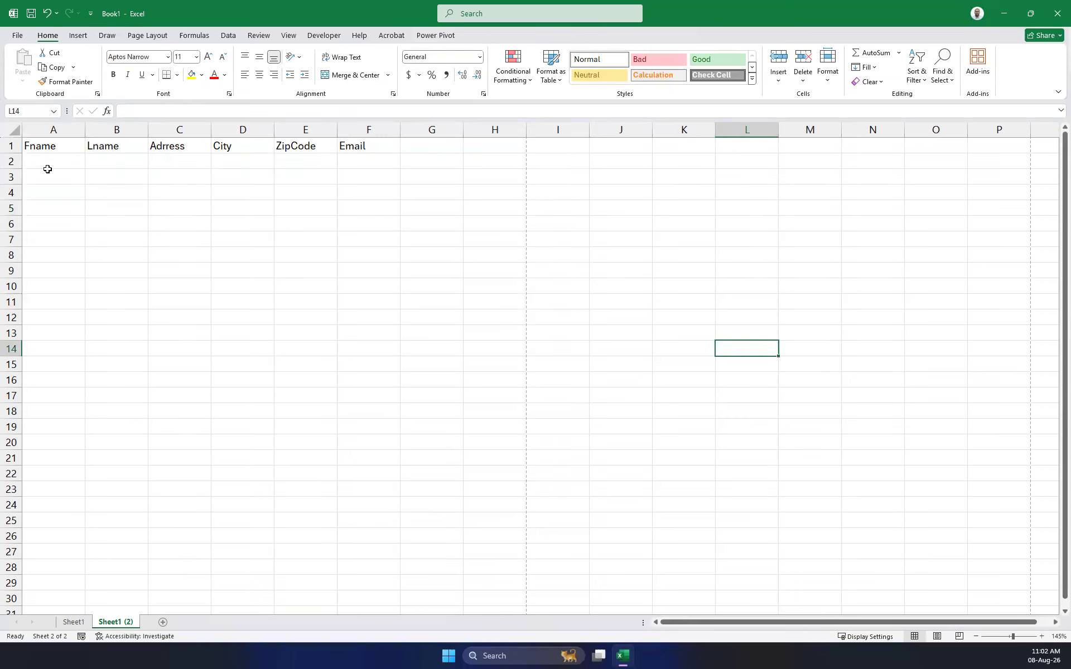
Enter the contact's first name in A2 and last name in B2.
click(46, 168)
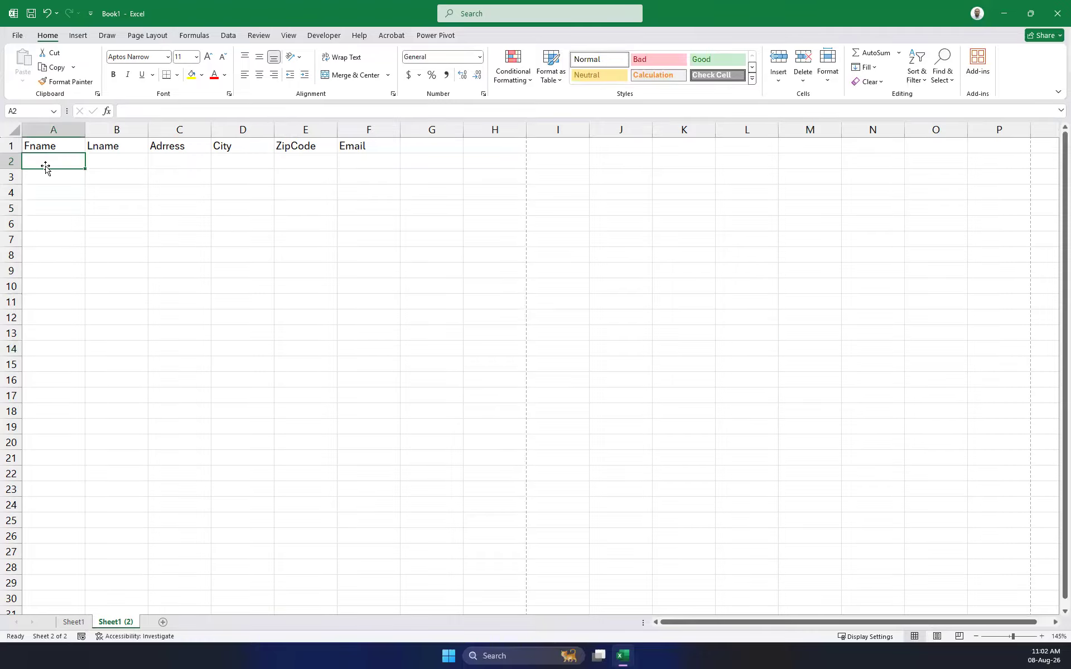
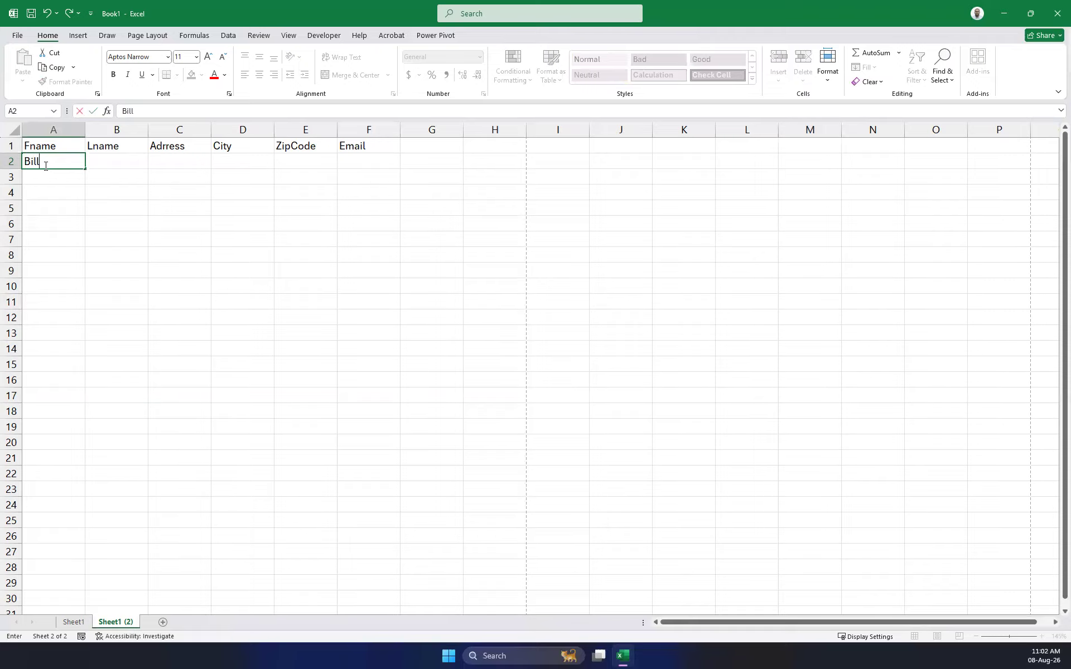
key(Tab)
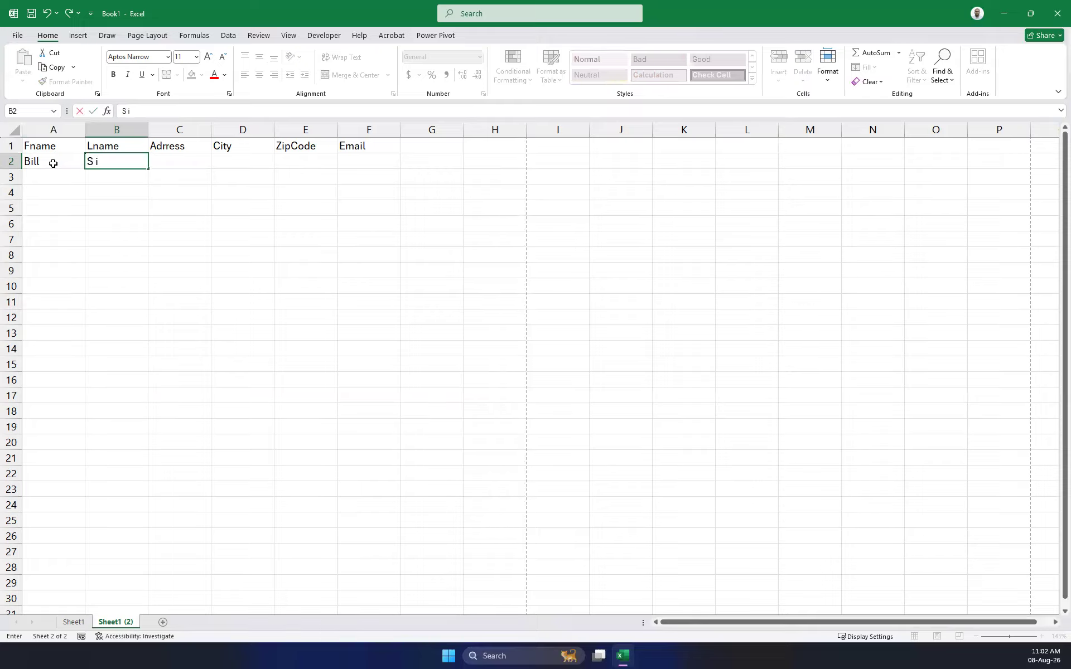
key(ctrl+Return)
key(Tab)
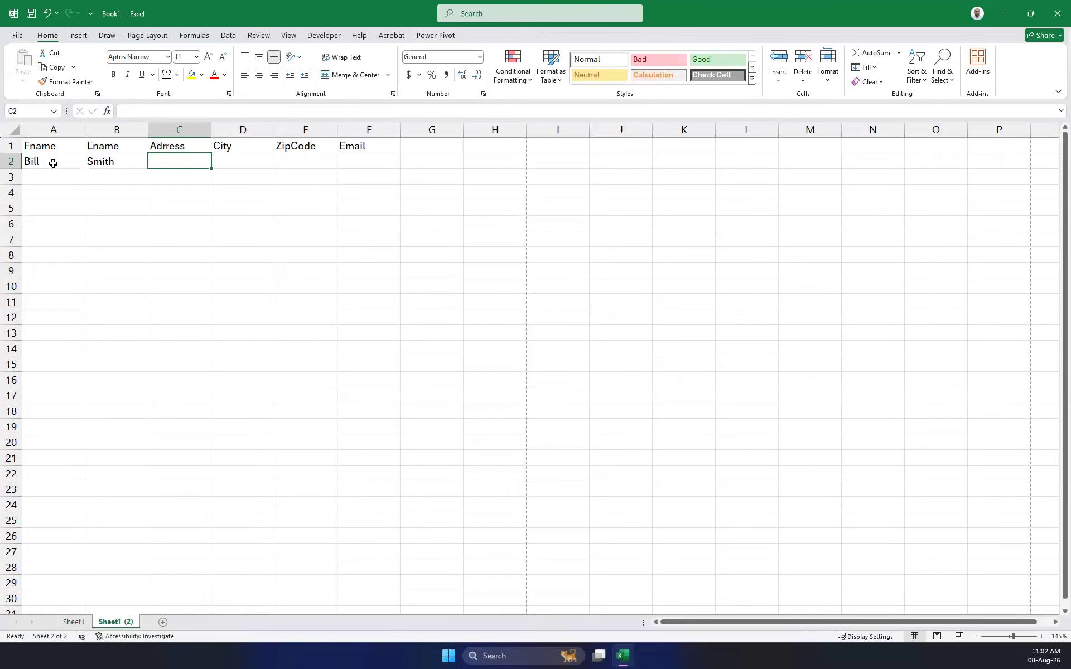
Fill C2:F2 with the contact's street address, city, zip code and e-mail address.
text(123, Main D)
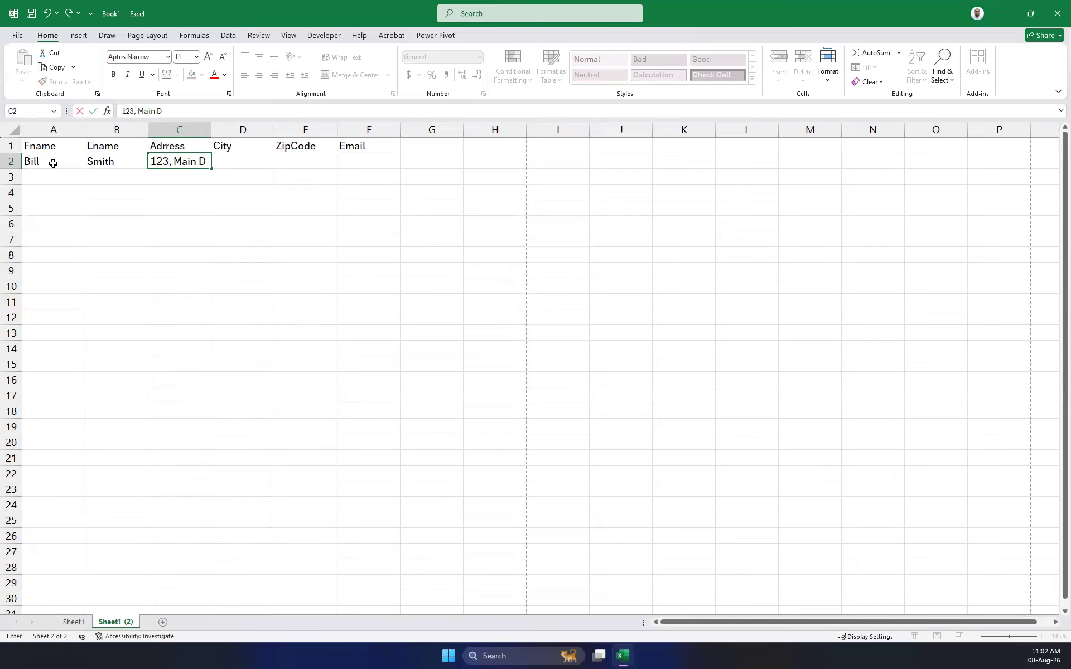
text(rive)
key(Tab)
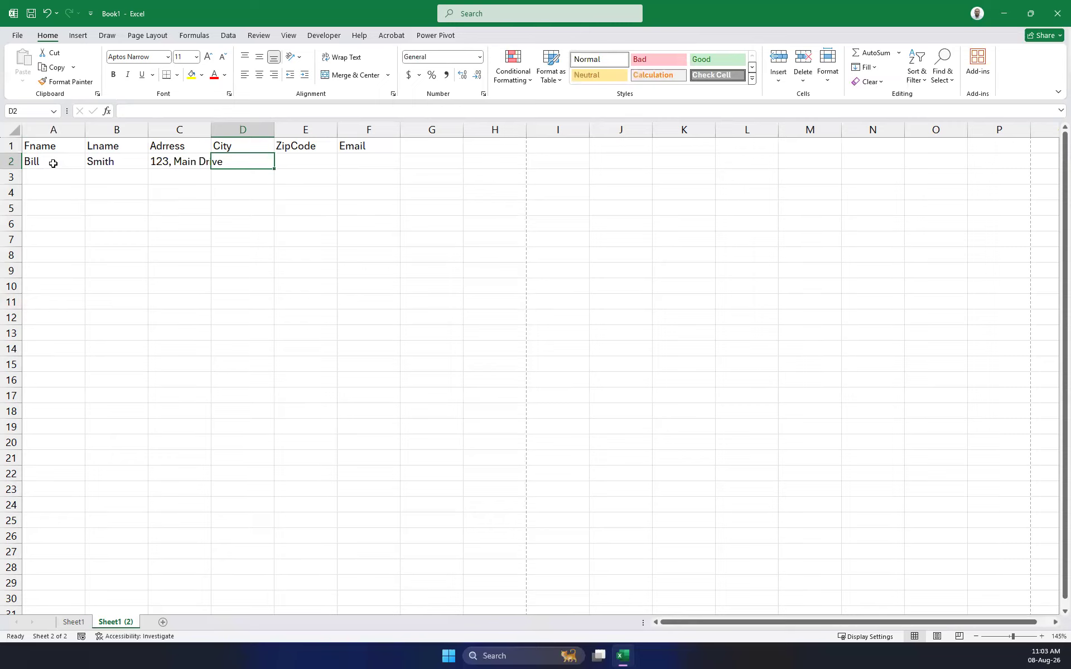
text(Galle)
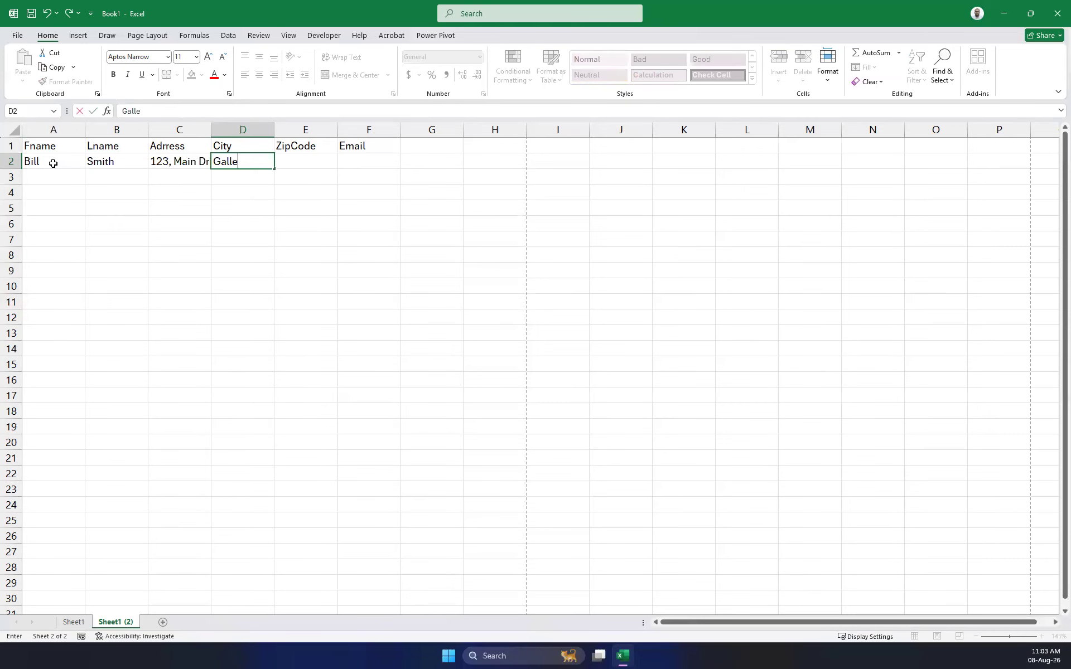
key(Tab)
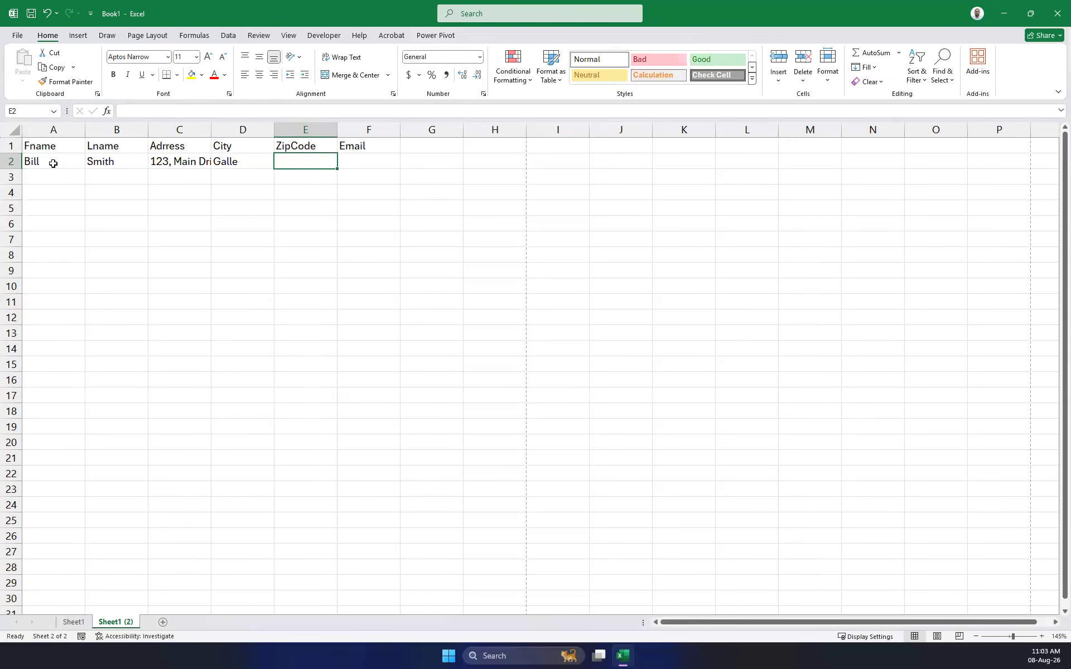
text(12345)
key(Tab)
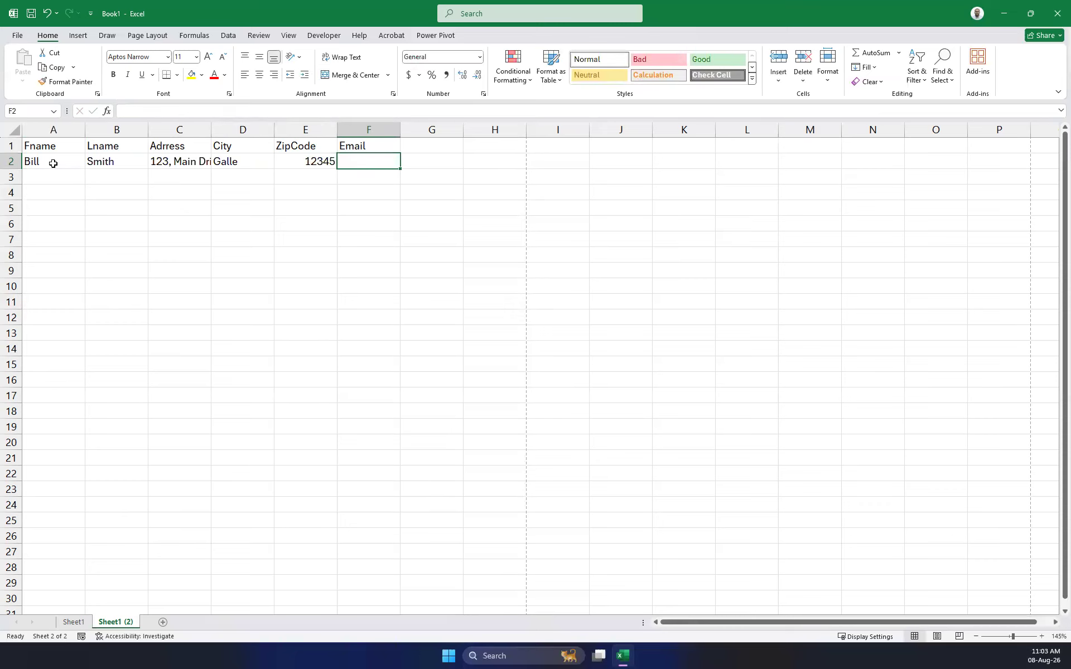
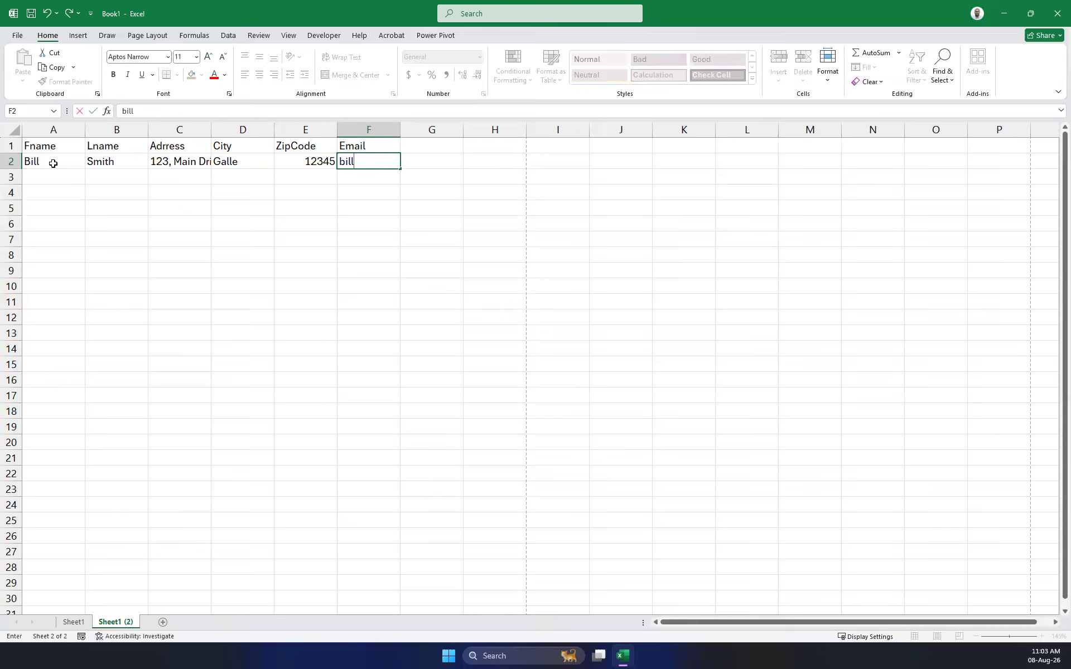
key(Left)
key(Right)
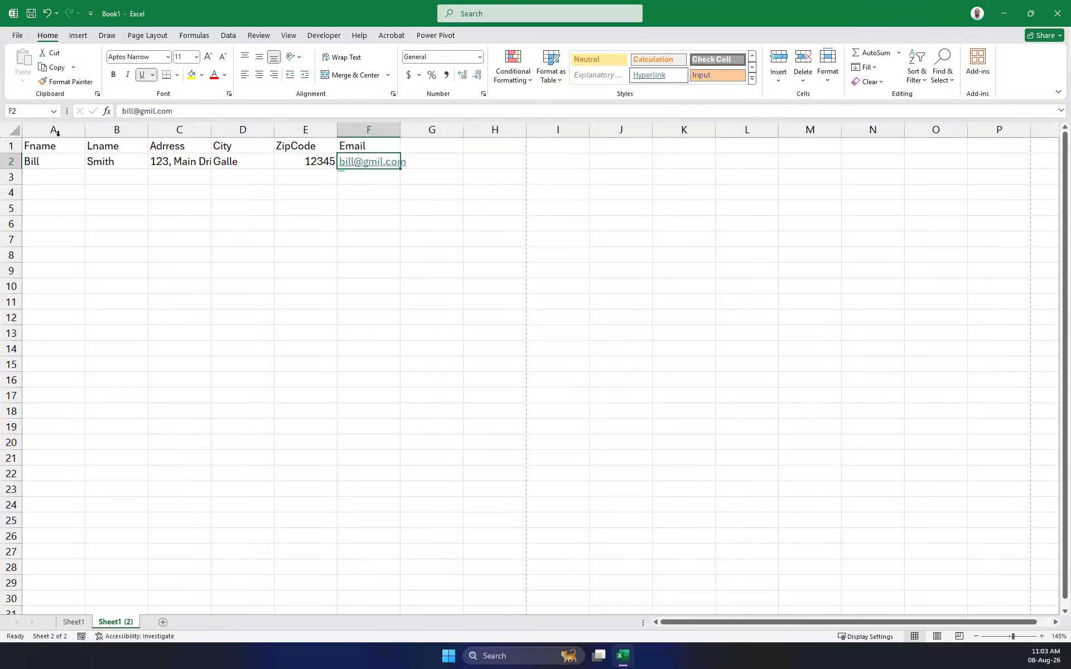
Correct the misspelt e-mail domain in F2 by adding the missing 'a'.
click(244, 108)
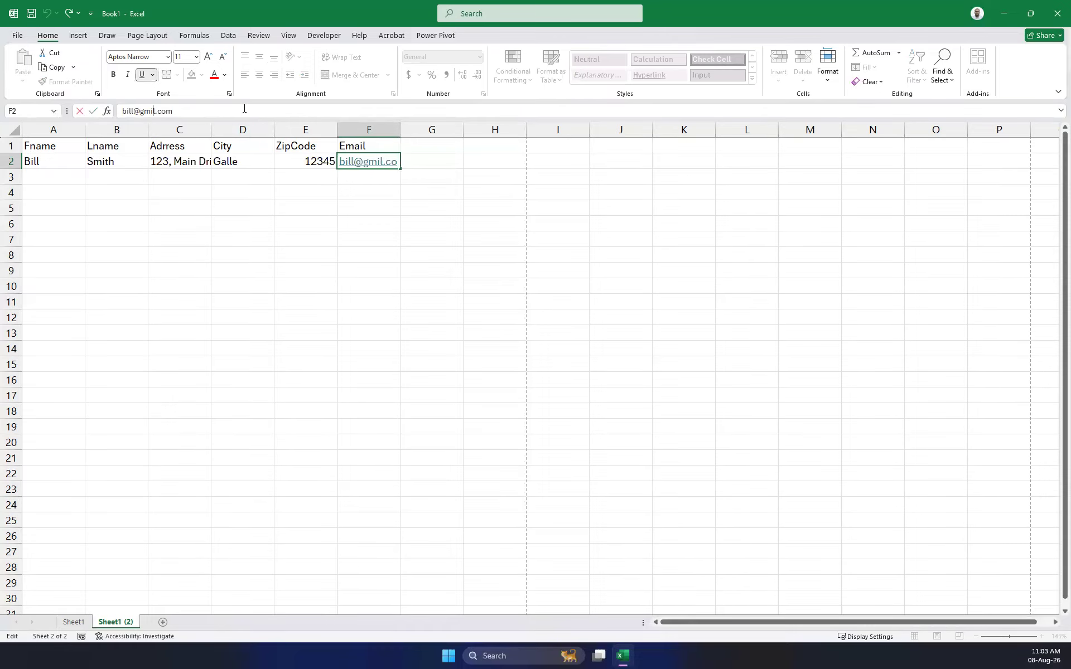
text(a)
key(Tab)
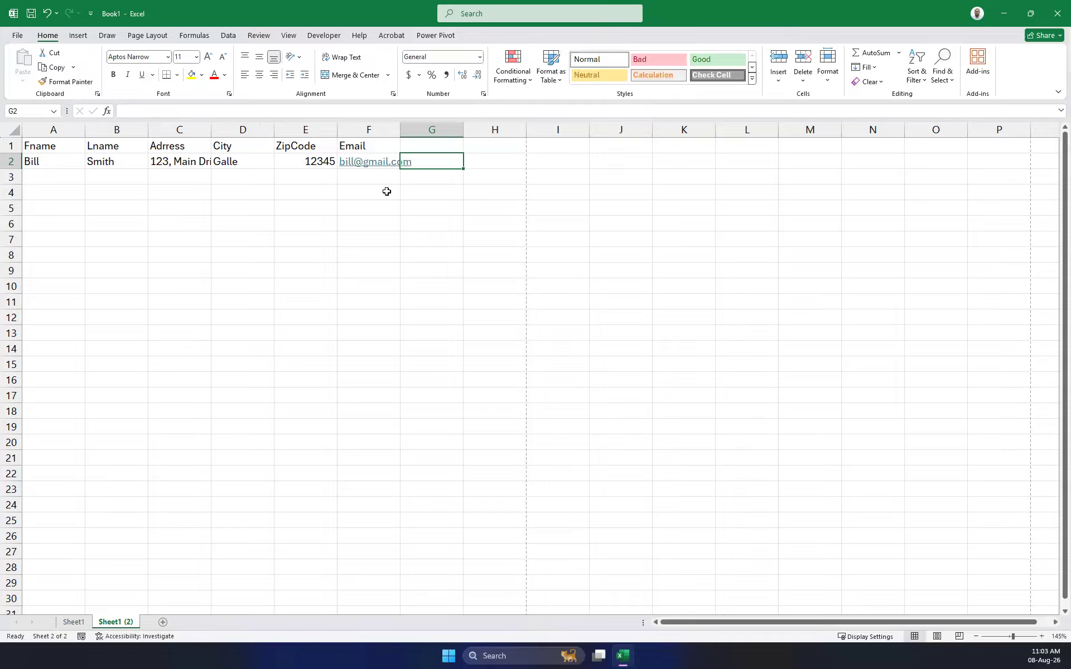
Append the locality to the street address in C2, fixing a typo along the way.
click(173, 161)
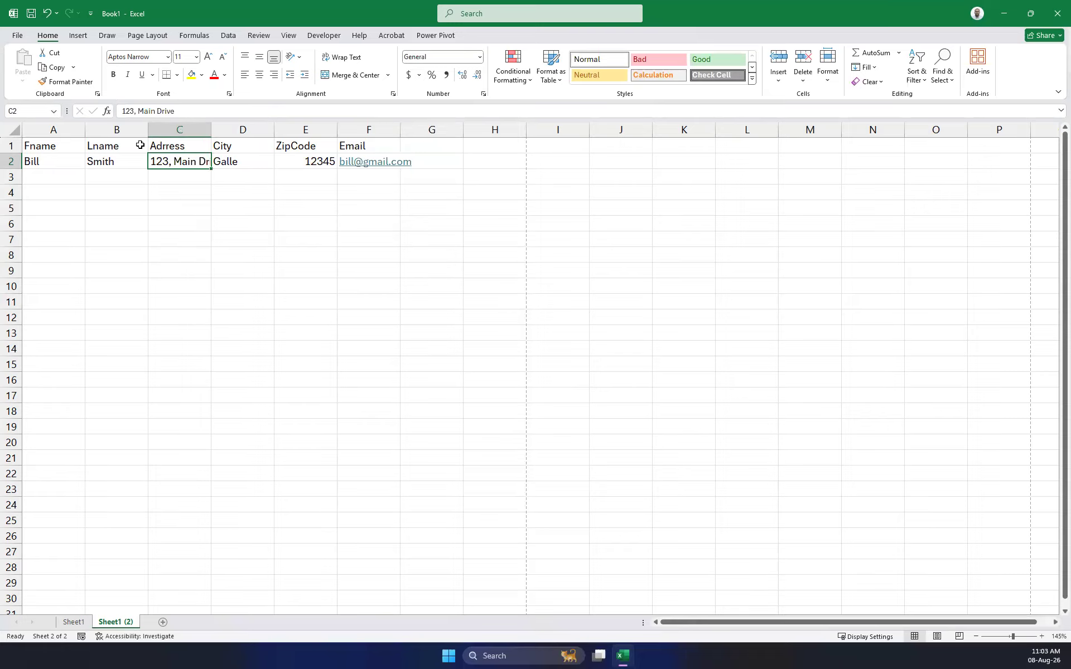
key(F2)
text(,)
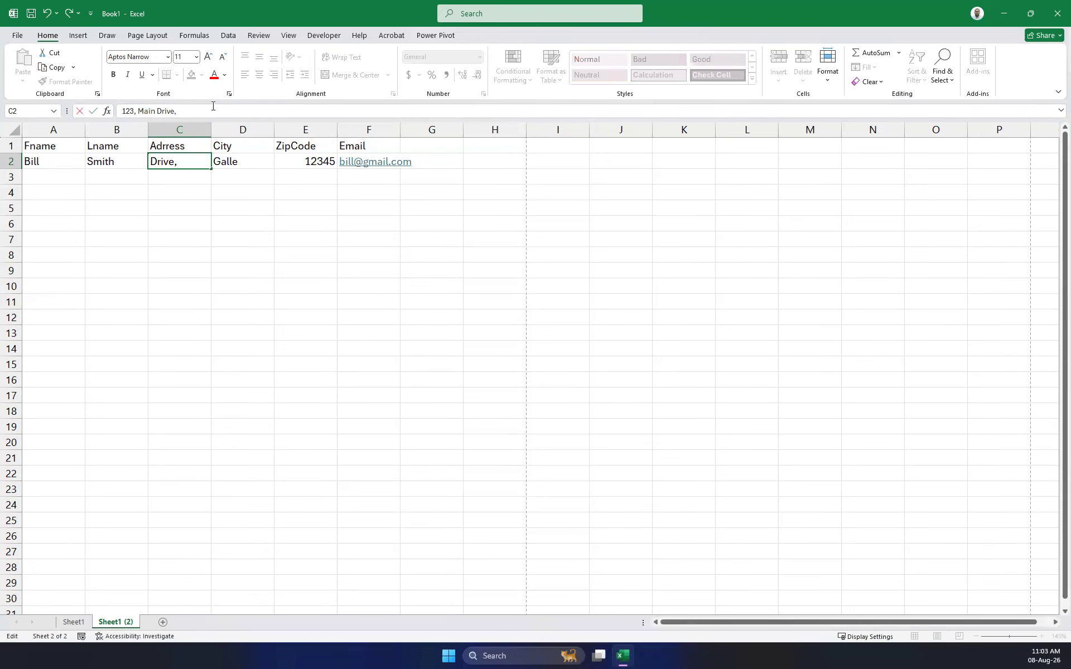
text( 1st C)
key(BackSpace)
key(BackSpace)
text(Lake Side)
key(Tab)
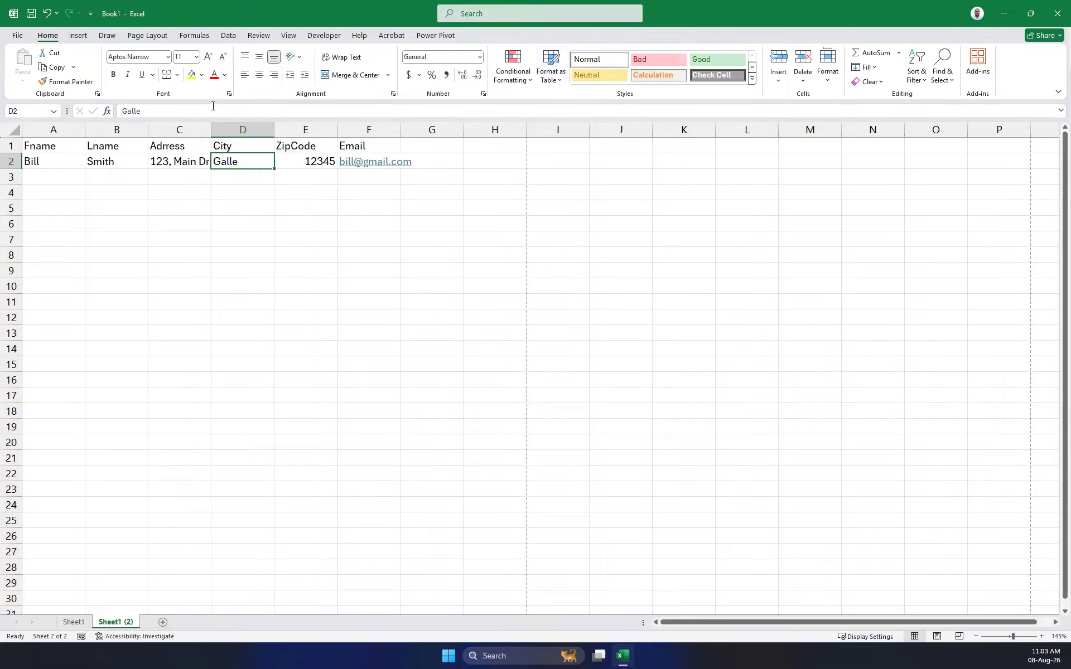
click(176, 167)
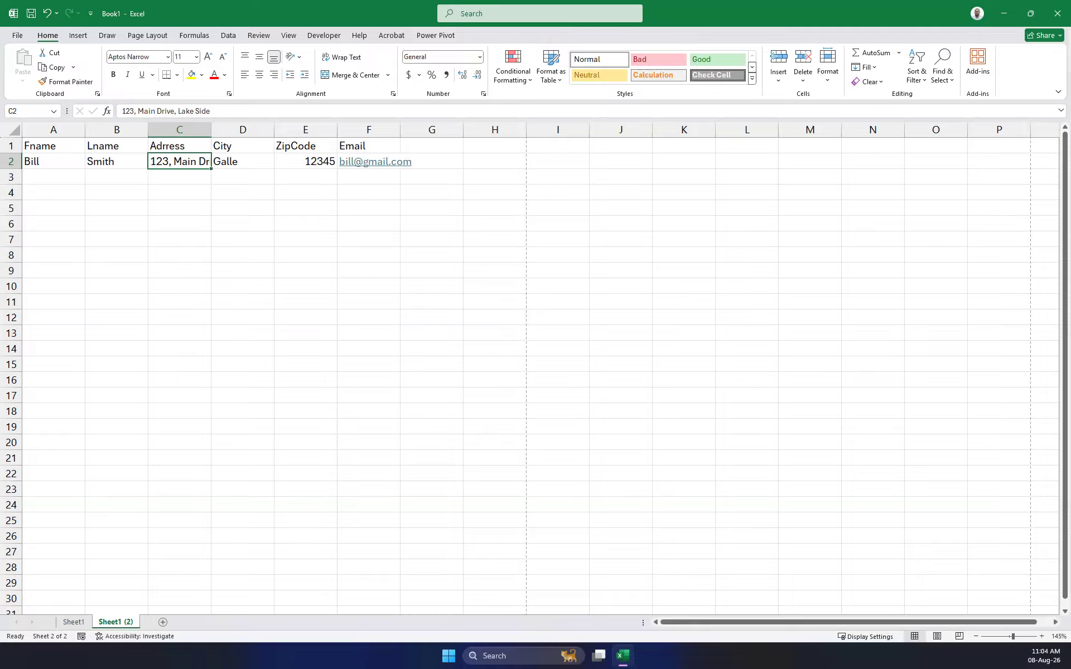
key(ctrl+n)
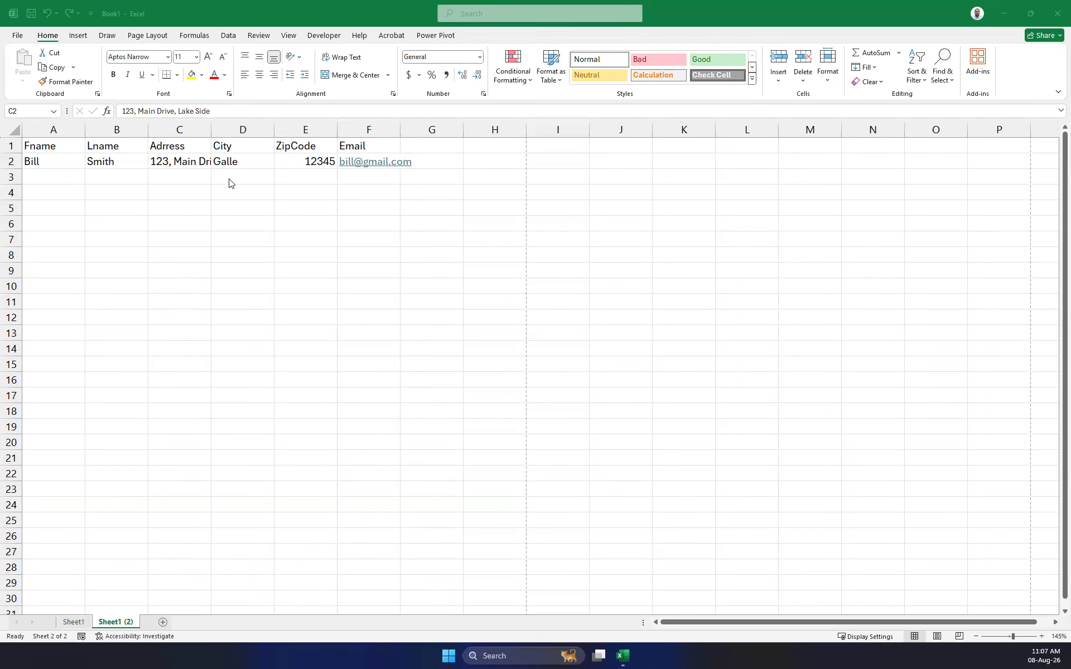
Return to Excel and select cell A3 to begin the contact records.
click(45, 177)
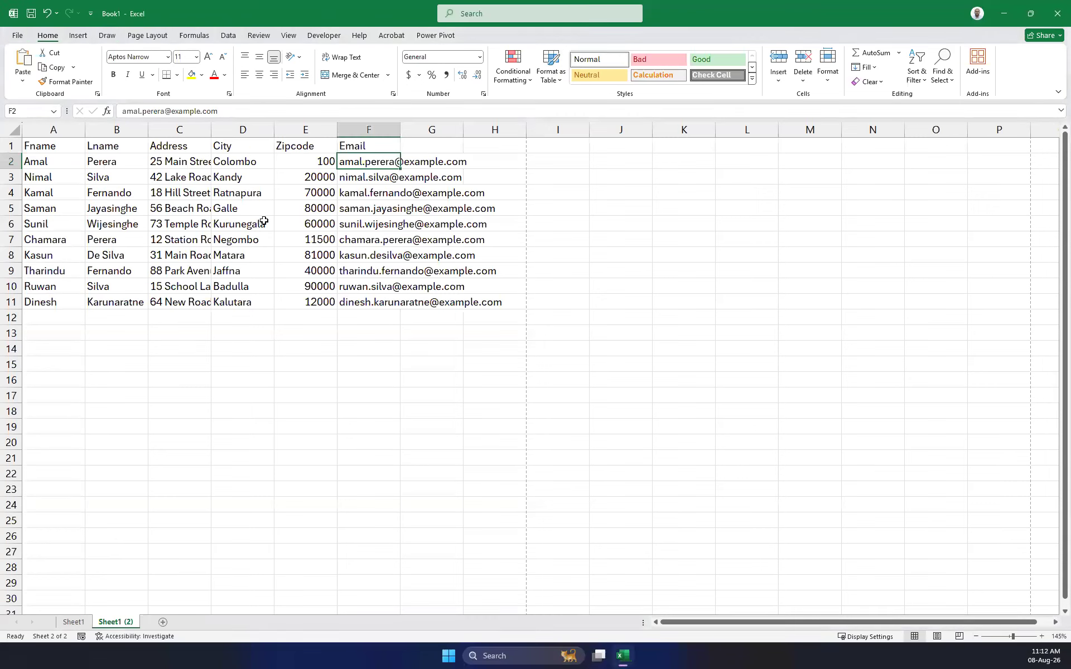
Click through cells around the contact data and try a whole-sheet selection.
click(245, 223)
click(241, 161)
click(580, 323)
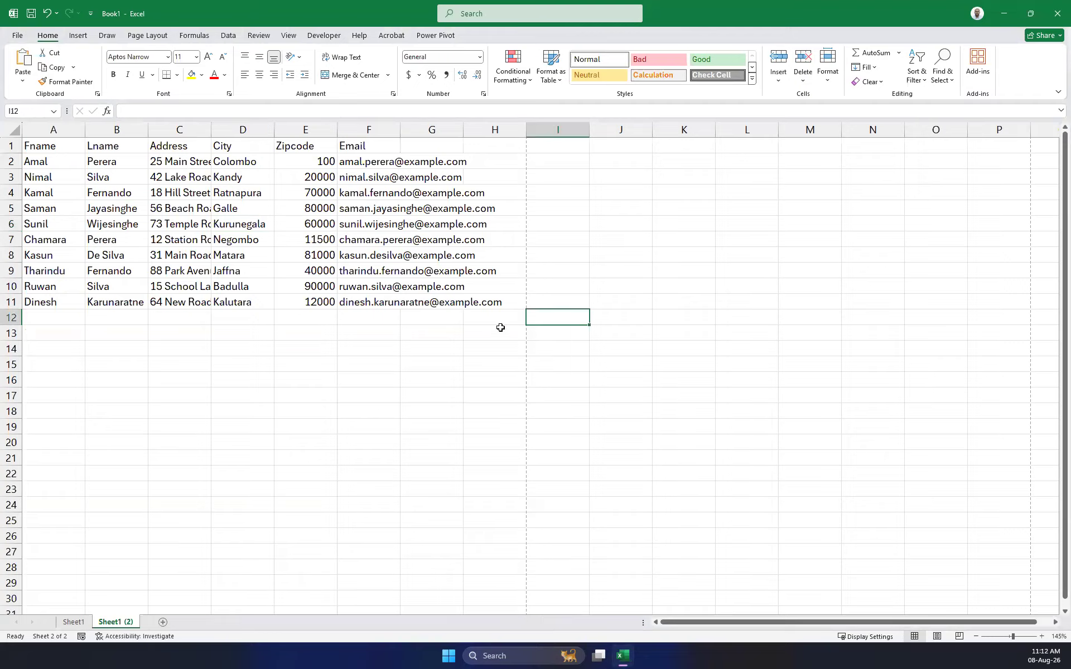
click(500, 328)
click(517, 319)
click(521, 304)
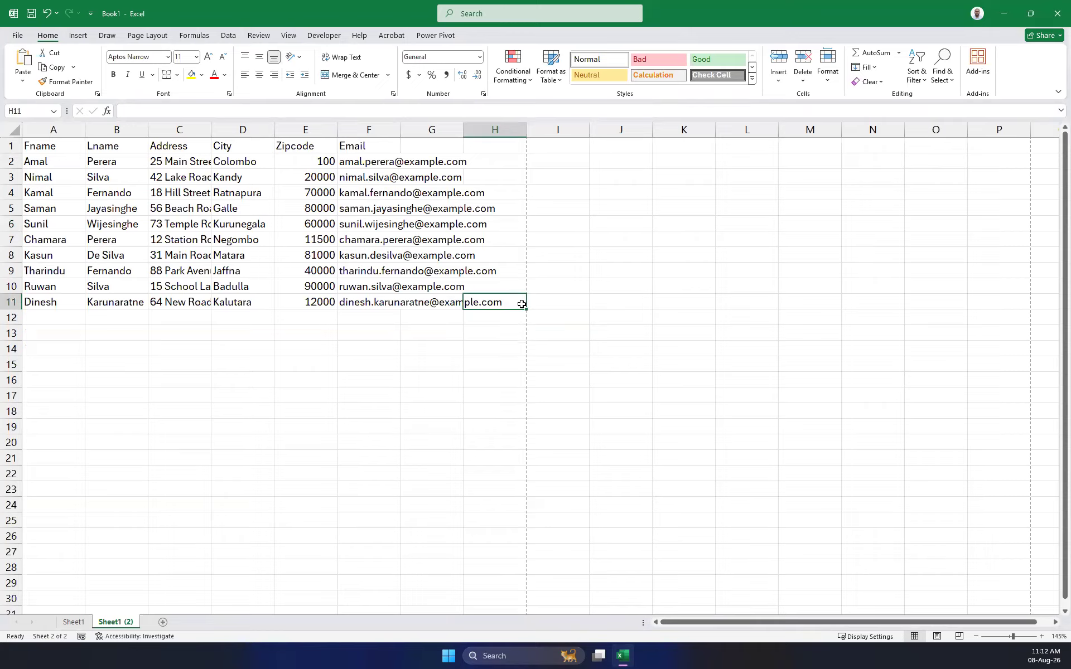
key(ctrl+a)
key(Down)
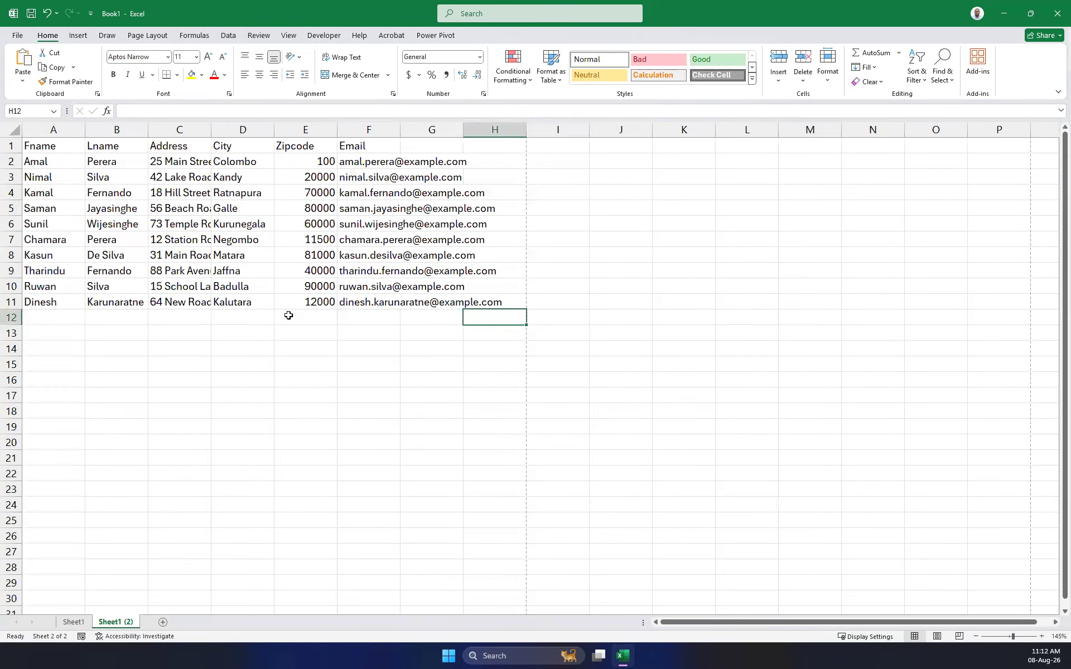
AutoFit columns A–F to the A1:F11 contact data, then paste the data in place.
click(49, 152)
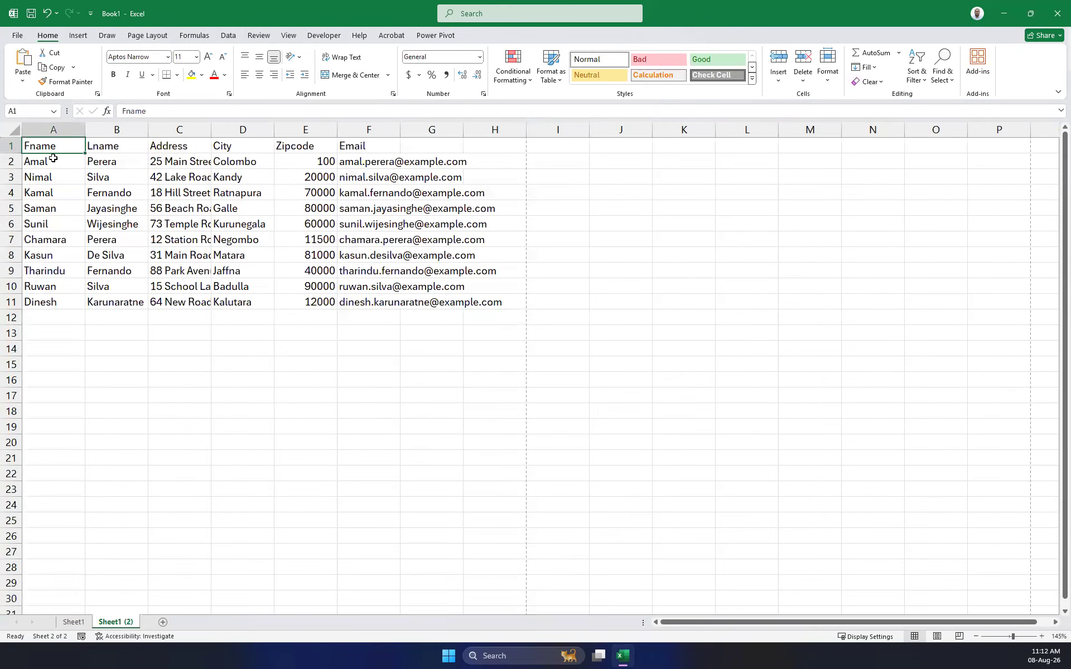
key(ctrl+a)
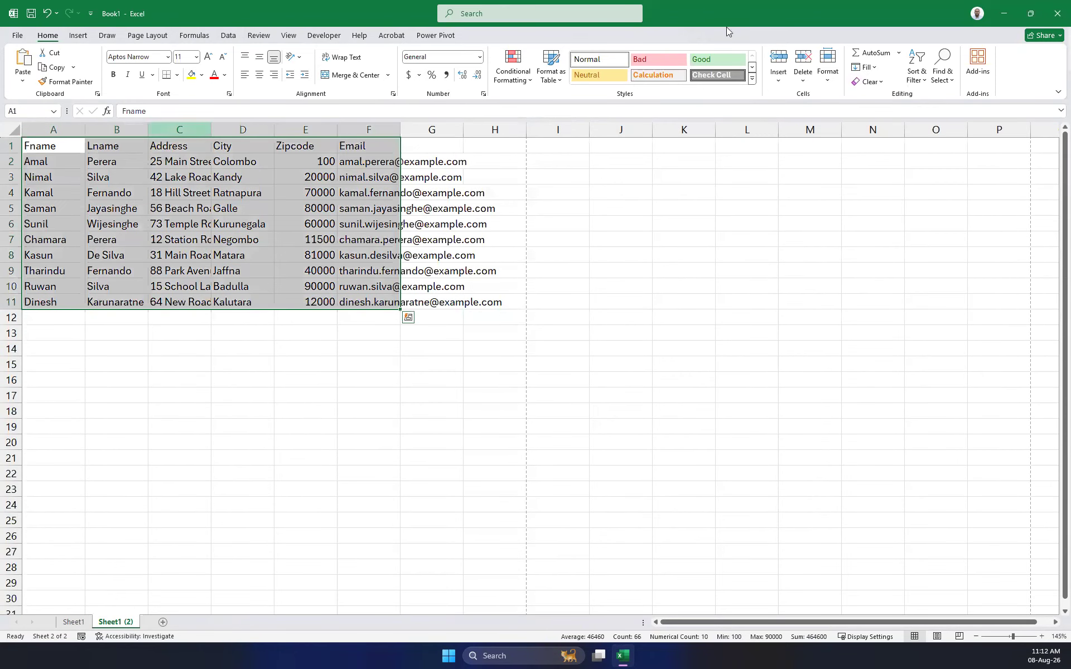
click(836, 84)
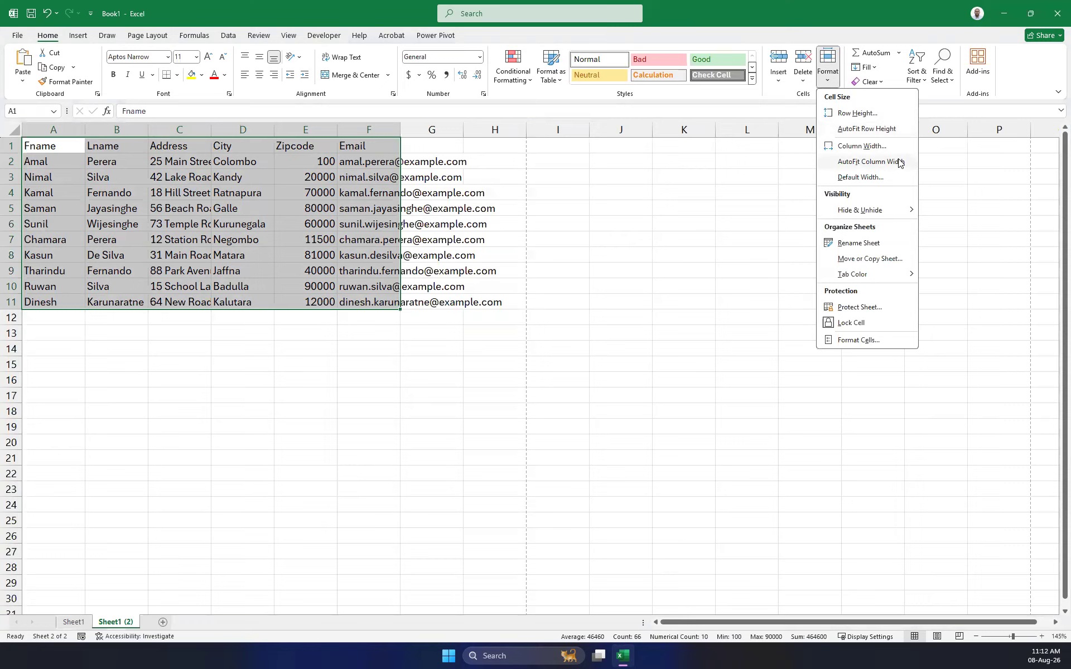
click(869, 161)
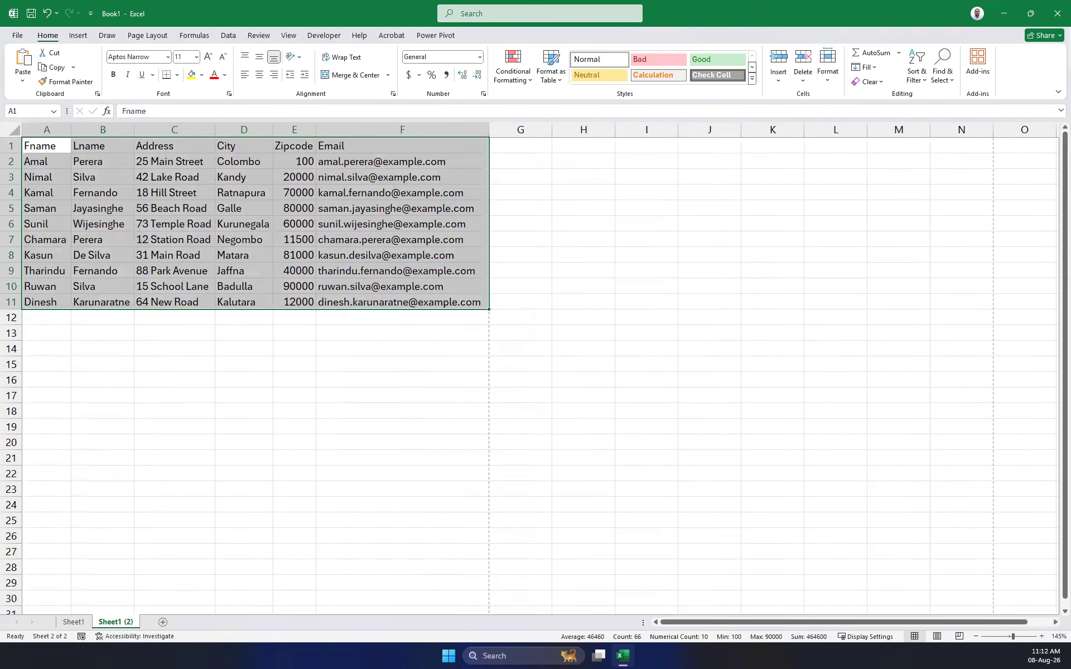
key(ctrl+v)
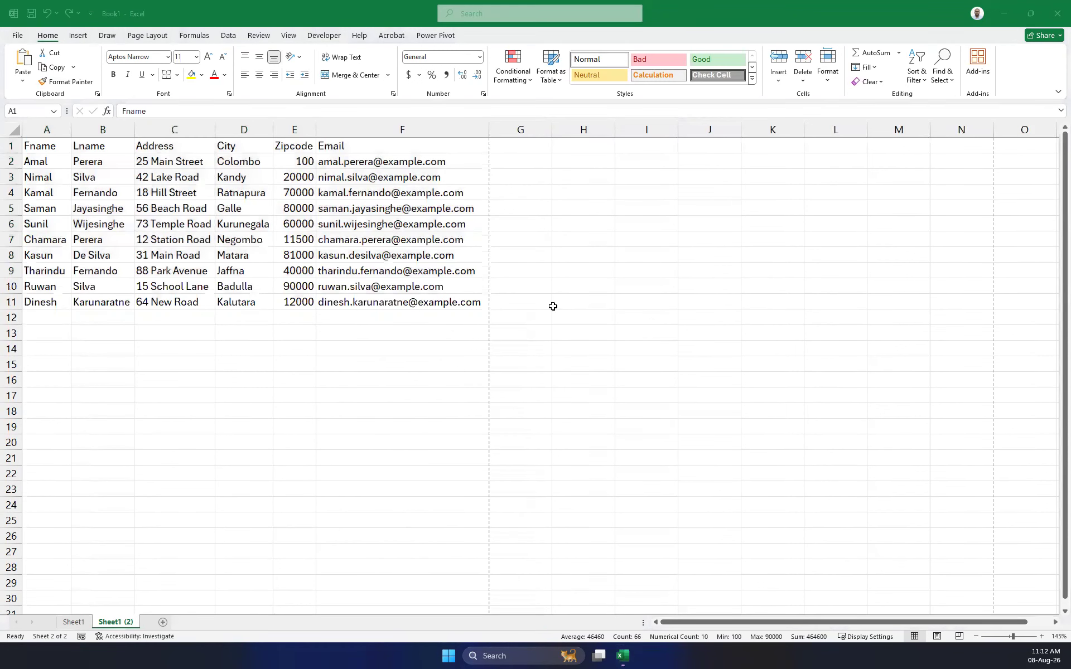
click(312, 353)
drag(414, 302, 67, 146)
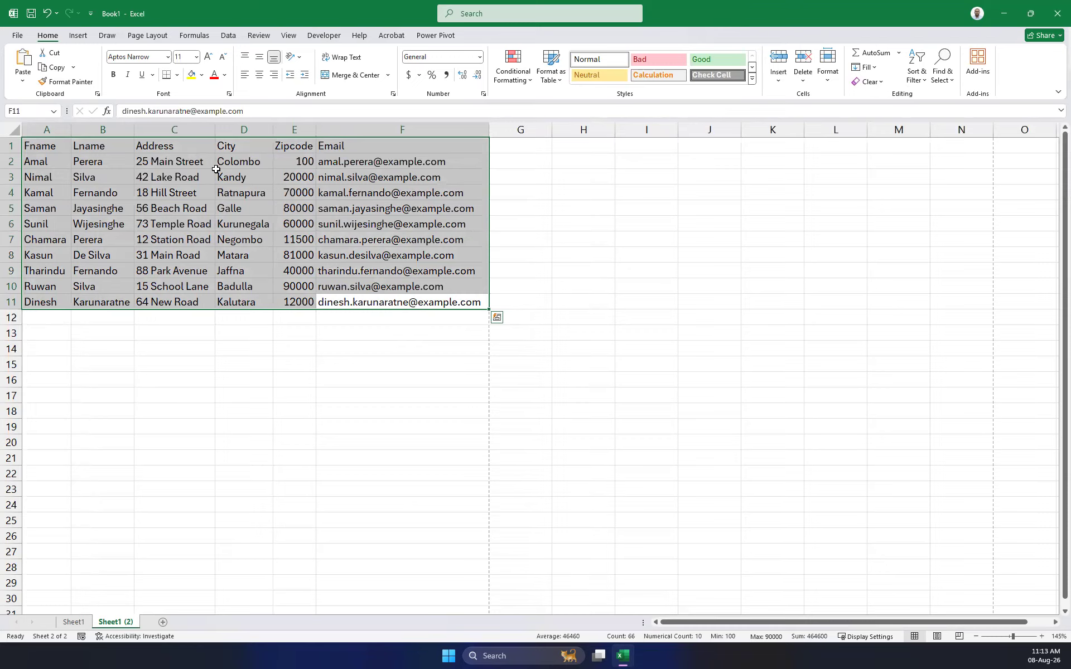
click(445, 364)
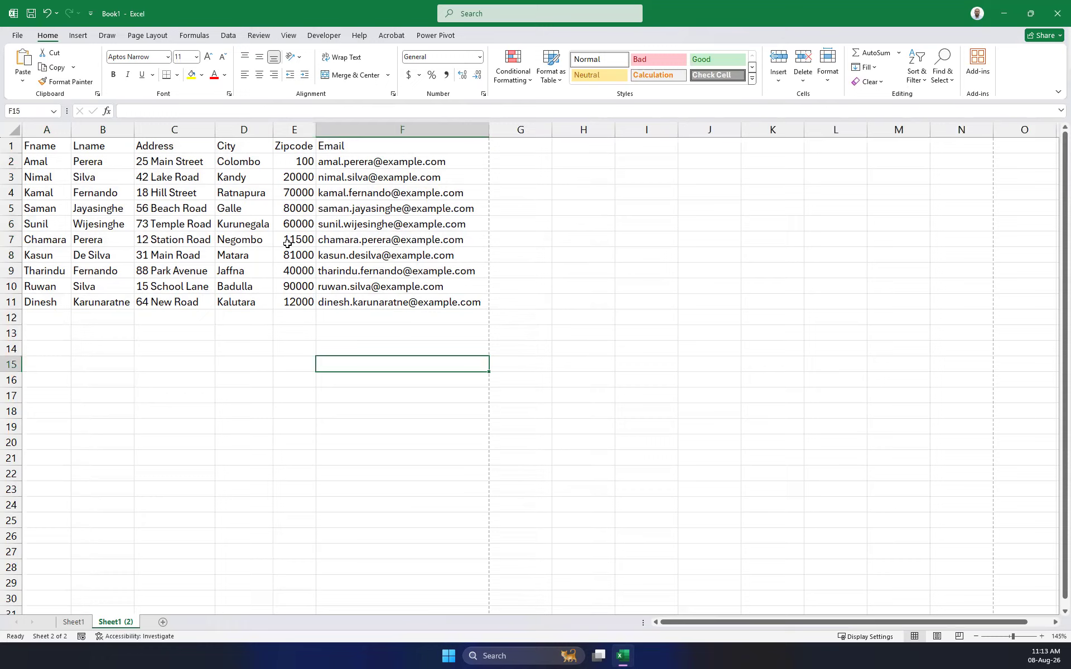
drag(25, 146, 385, 299)
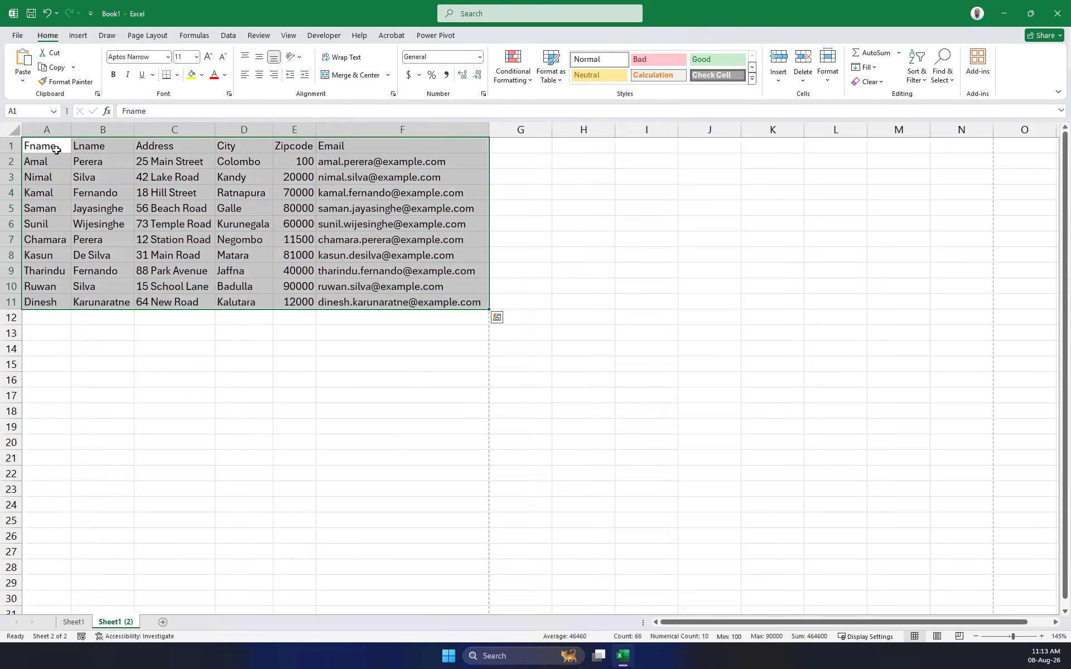
click(330, 353)
drag(455, 301, 204, 334)
click(357, 380)
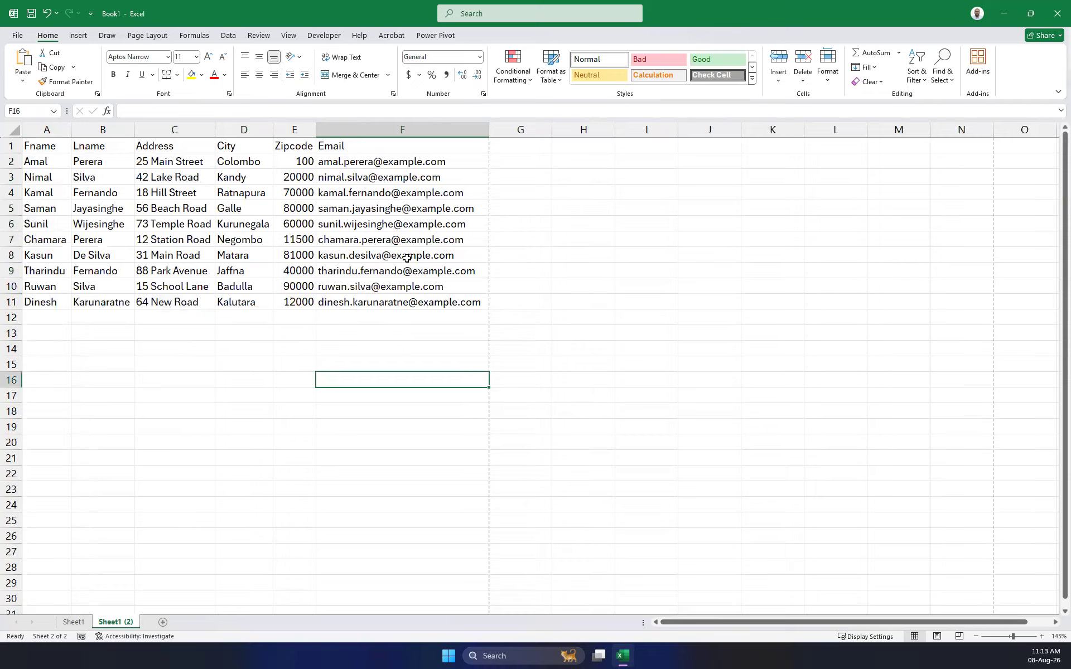
drag(42, 148, 433, 302)
click(350, 344)
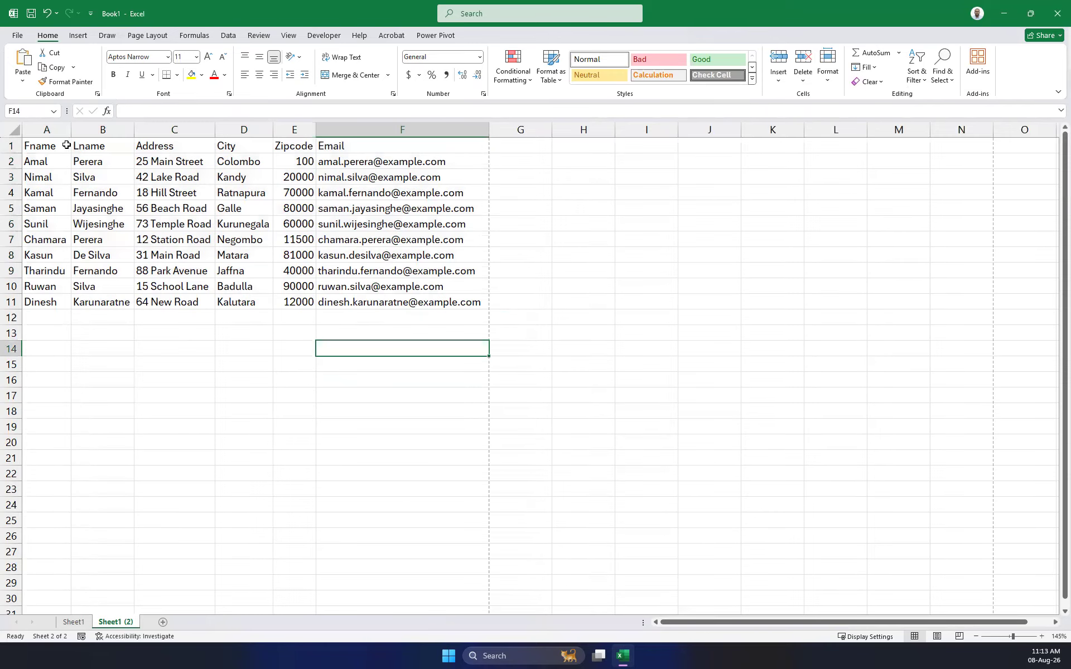
click(219, 227)
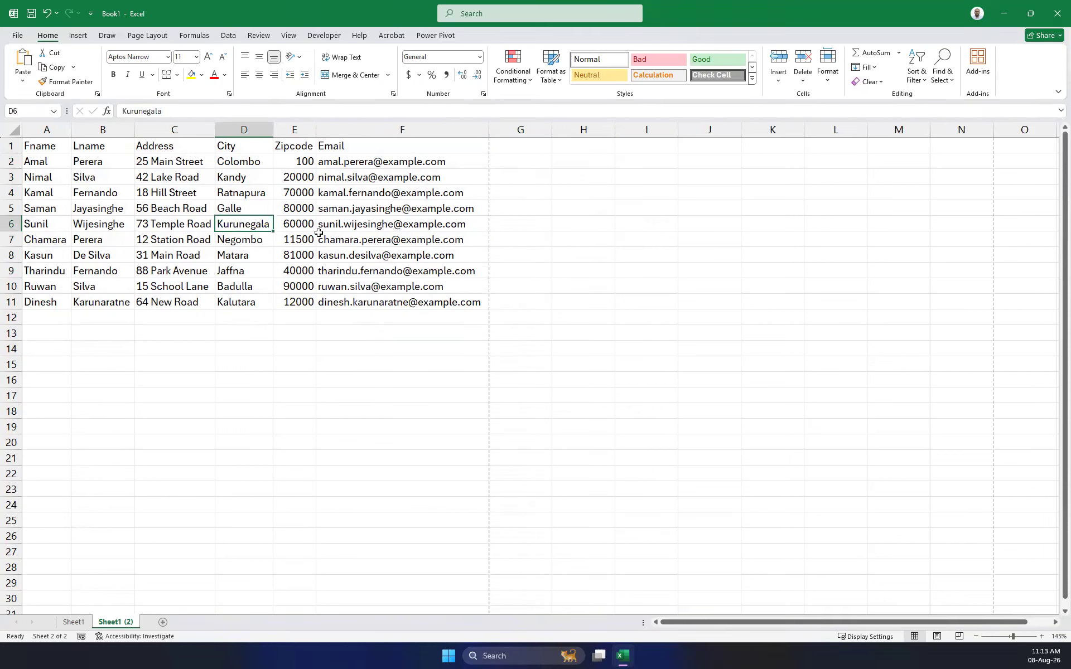
key(ctrl+a)
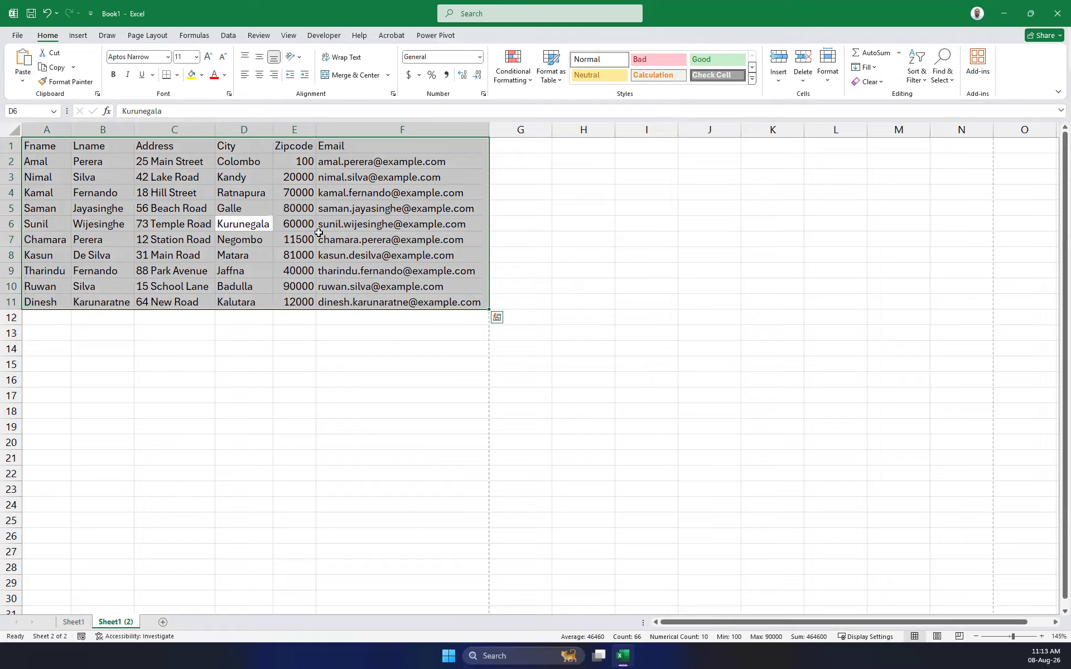
click(827, 78)
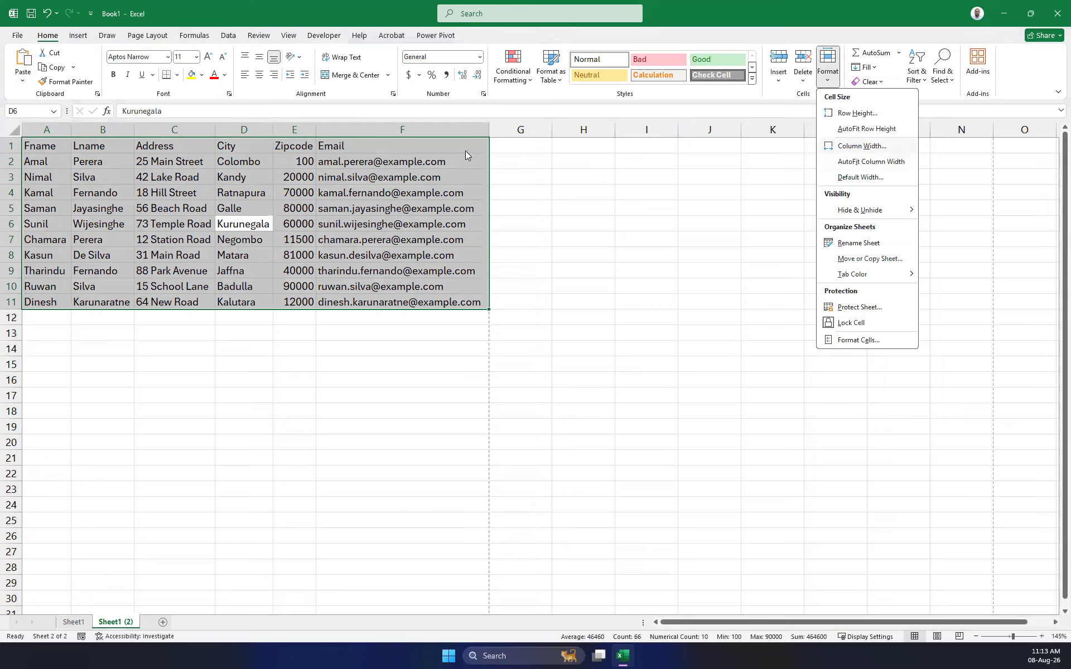
click(460, 265)
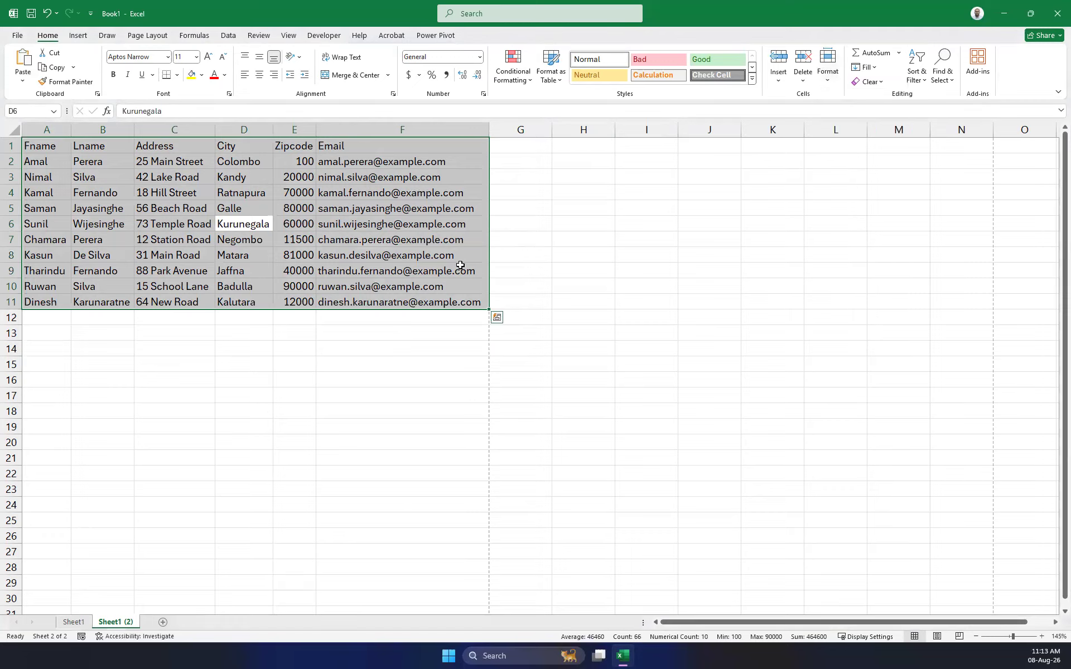
click(447, 333)
drag(481, 304, 39, 140)
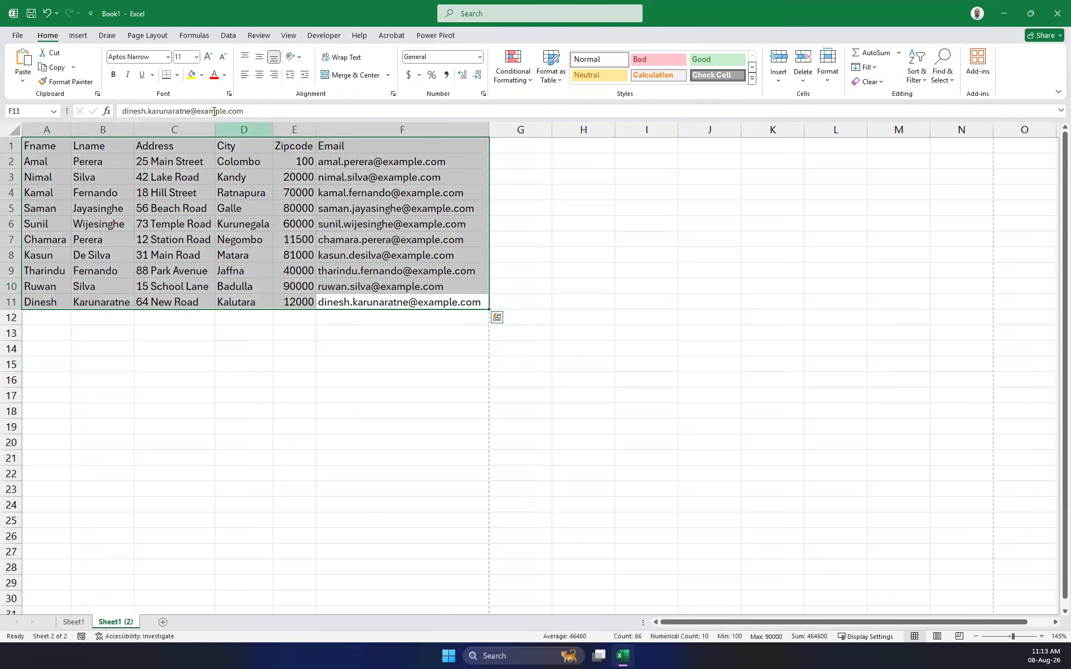
Apply All Borders to every cell of the A1:F11 contact list.
click(177, 75)
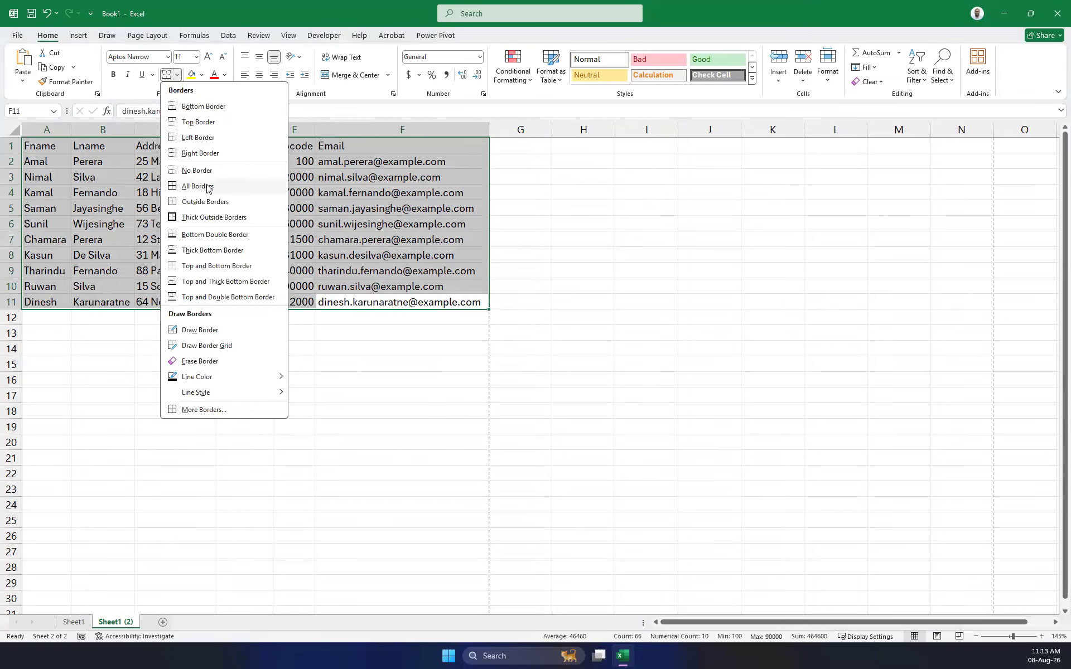
click(207, 187)
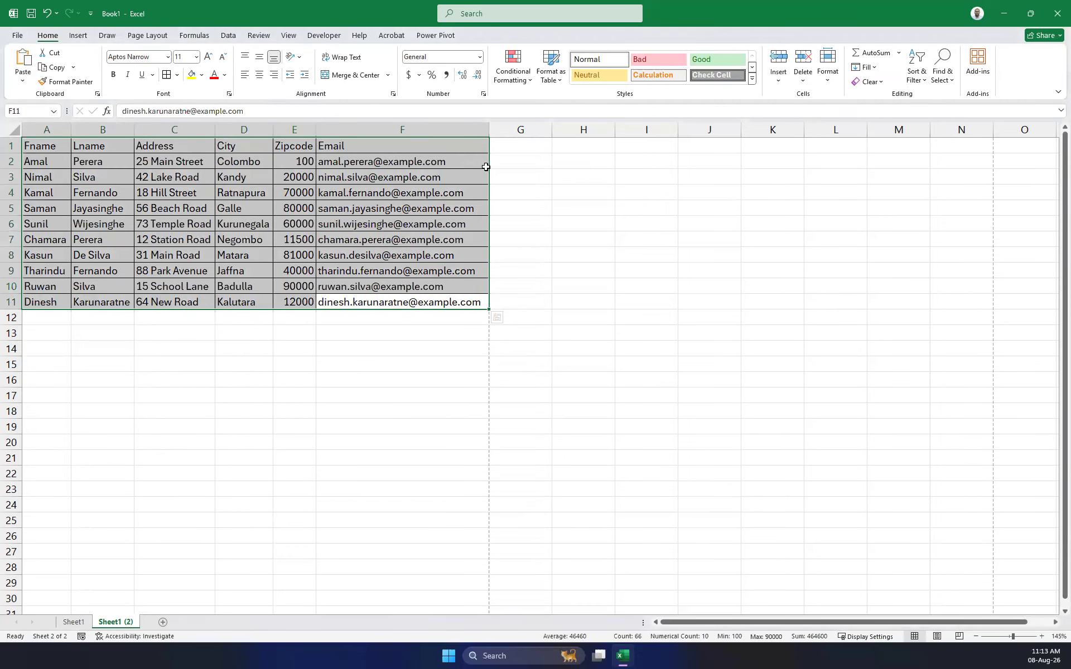
click(491, 165)
Shade the header row A1:F1 with a light grey fill, then reselect the list.
drag(454, 148, 38, 147)
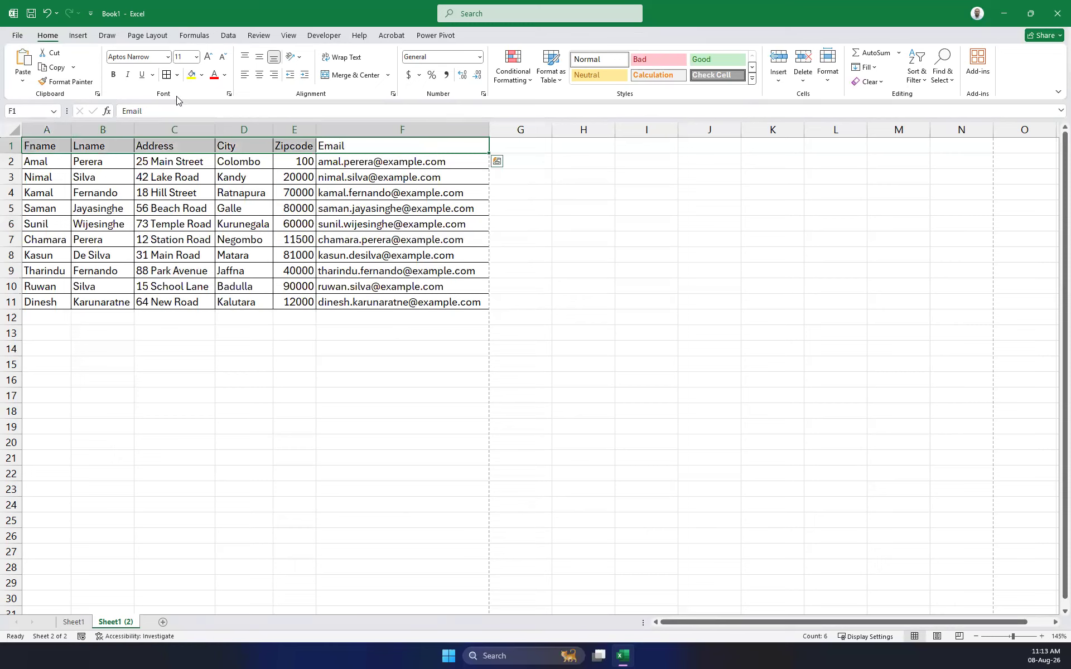
click(200, 78)
click(193, 124)
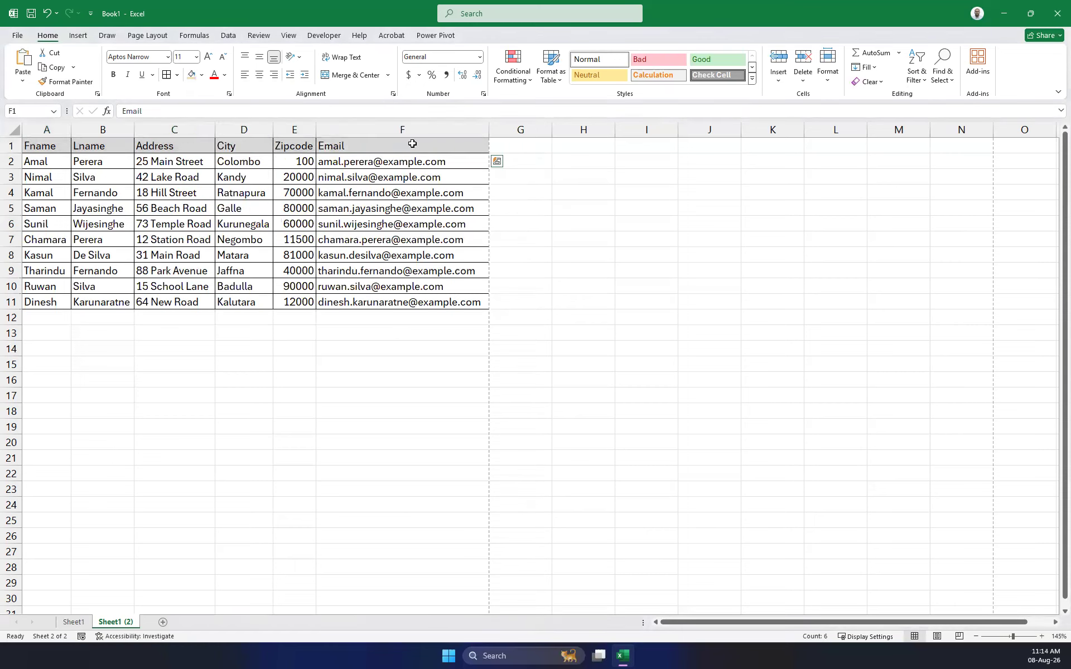
click(648, 223)
click(534, 392)
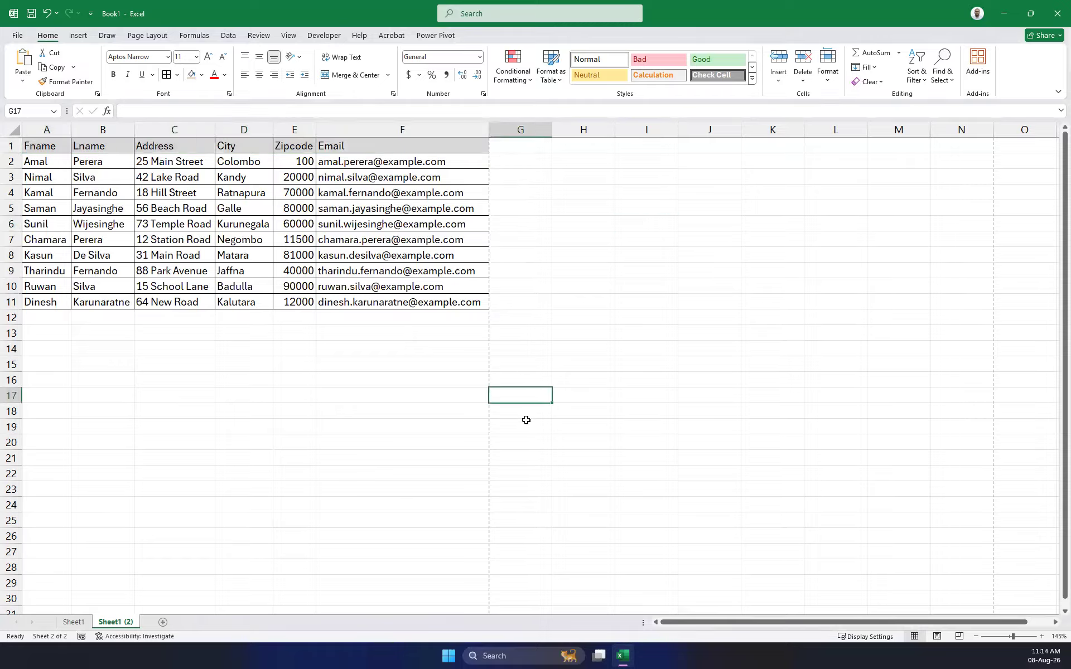
mouse_move(479, 302)
mouse_down()
mouse_move(282, 252)
mouse_move(14, 146)
mouse_up()
Clear Formats from A1:F11, then reselect the whole contact range with Ctrl+A.
click(869, 81)
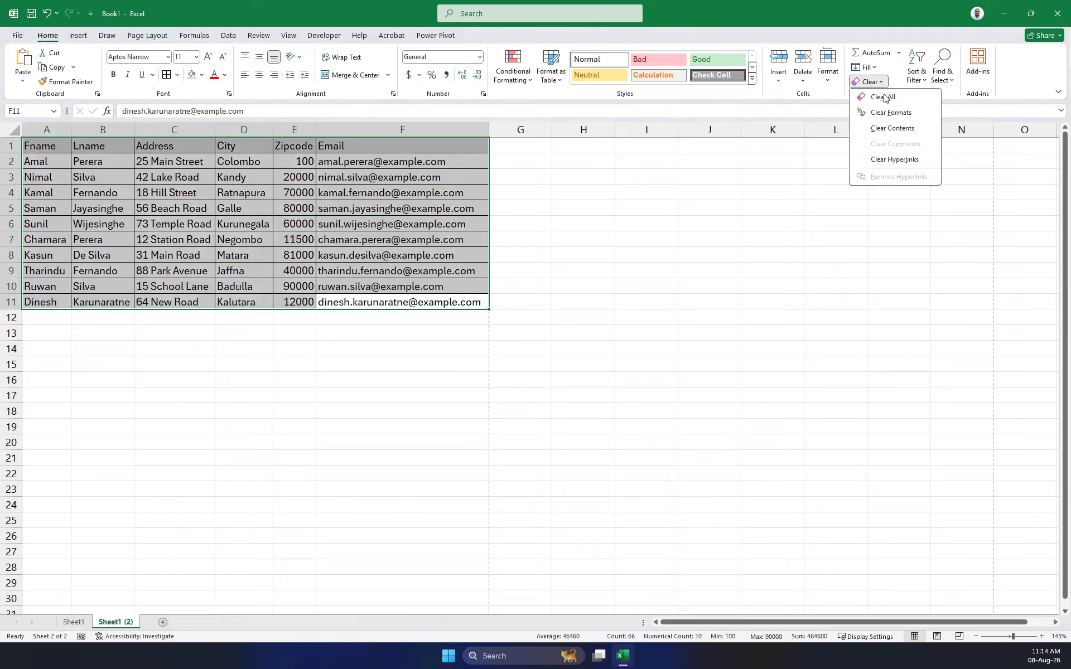
click(891, 112)
click(584, 270)
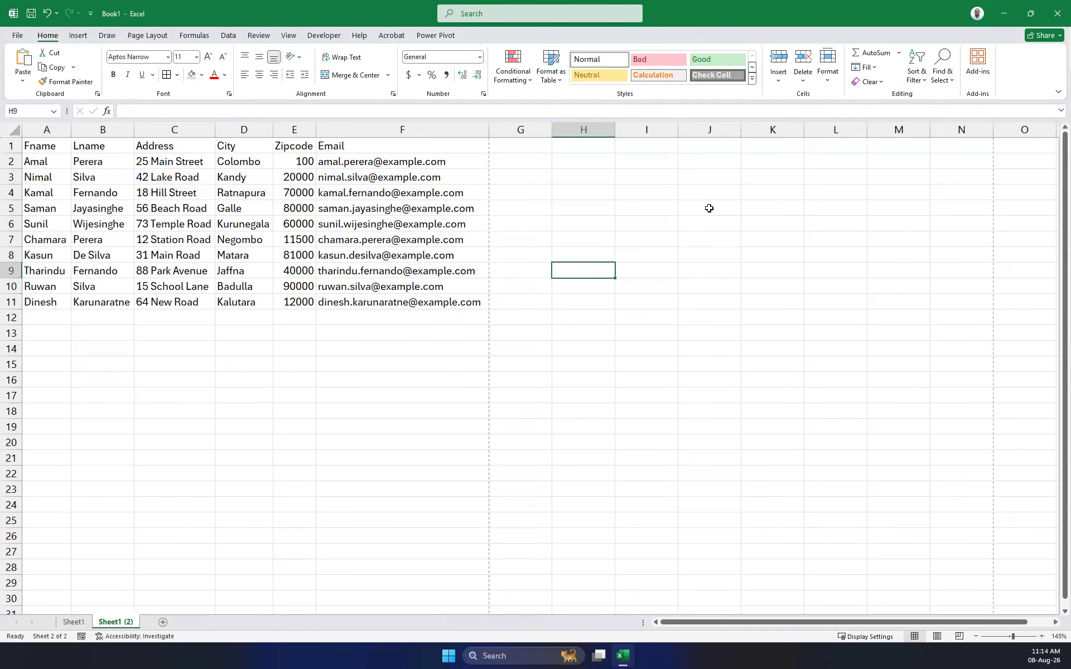
click(172, 243)
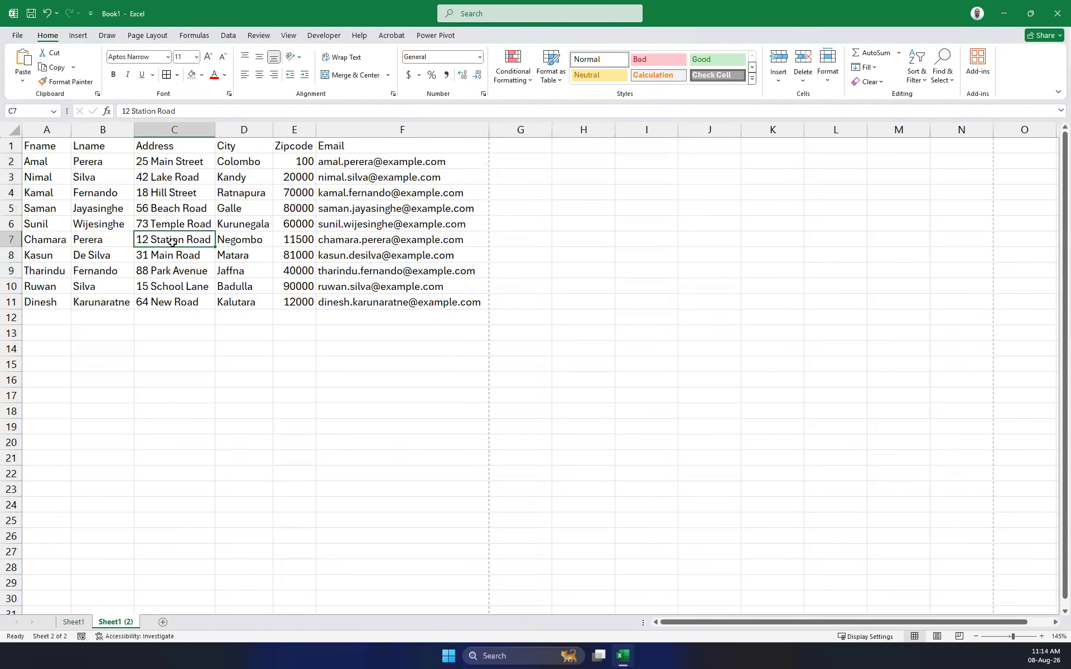
key(ctrl+a)
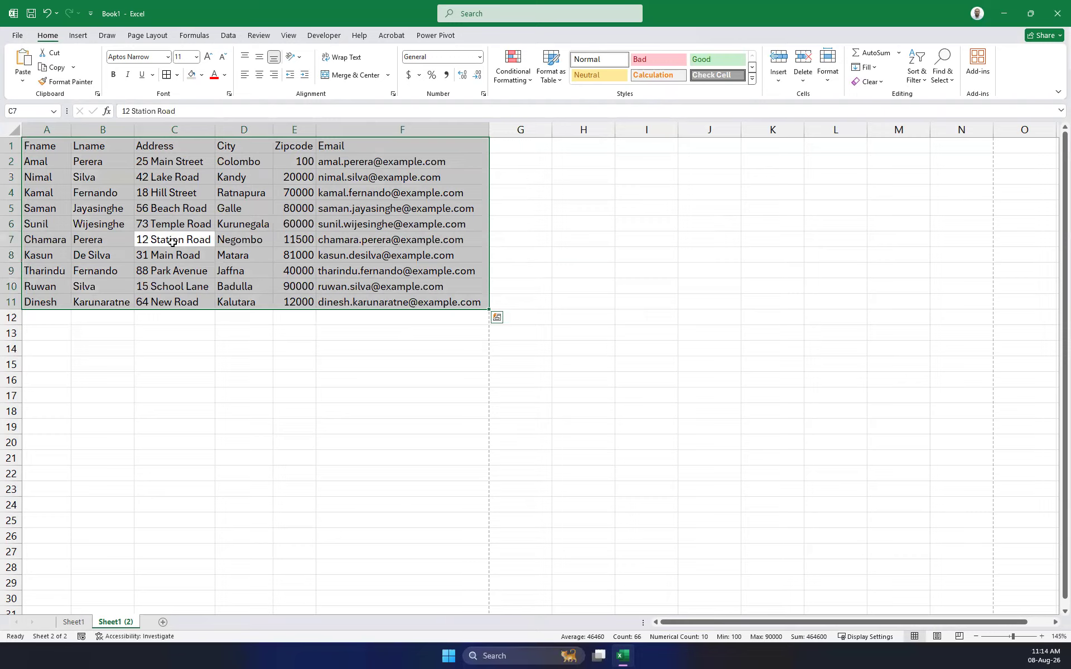
Convert the range $A$1:$F$11 into a table with headers using Ctrl+T.
key(ctrl+t)
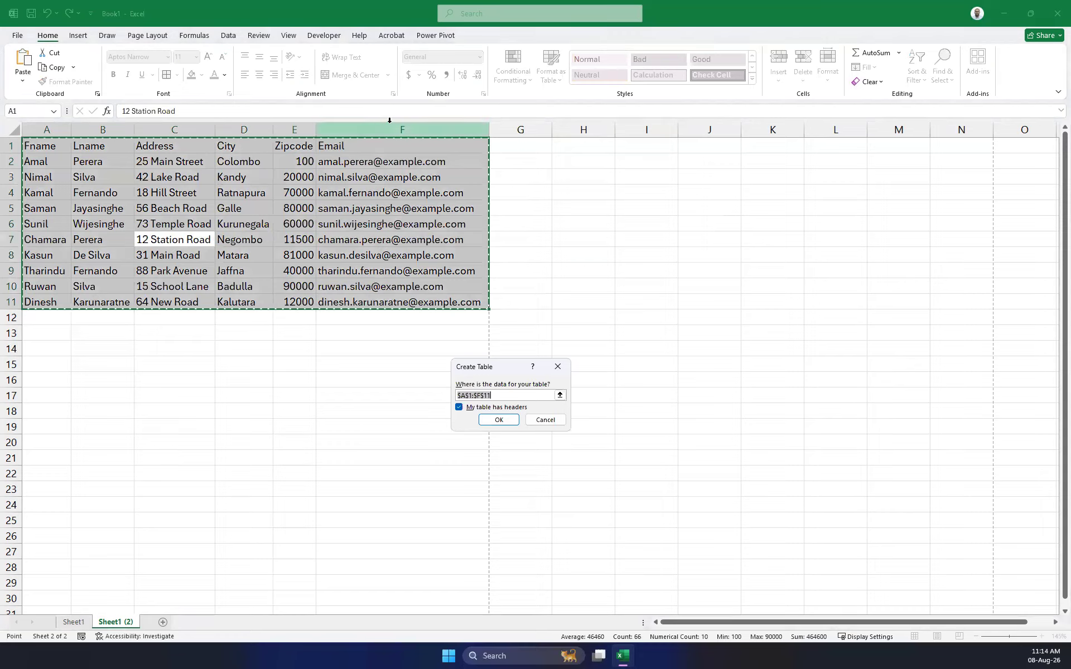
click(499, 422)
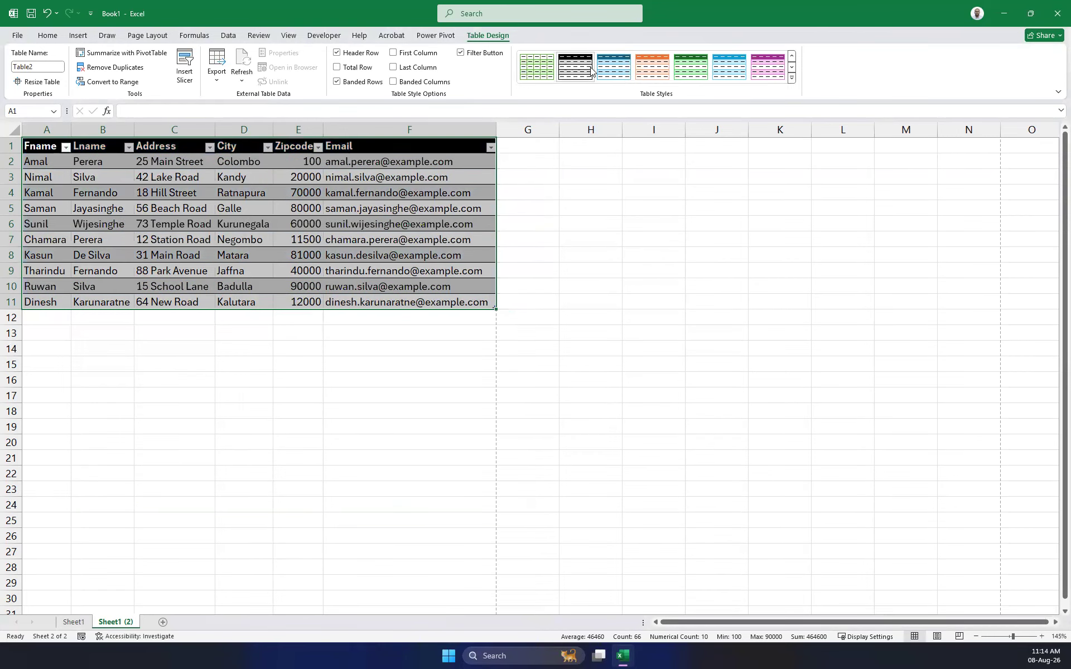
Apply a light blue Light table style from the Table Styles gallery to Table2.
click(791, 78)
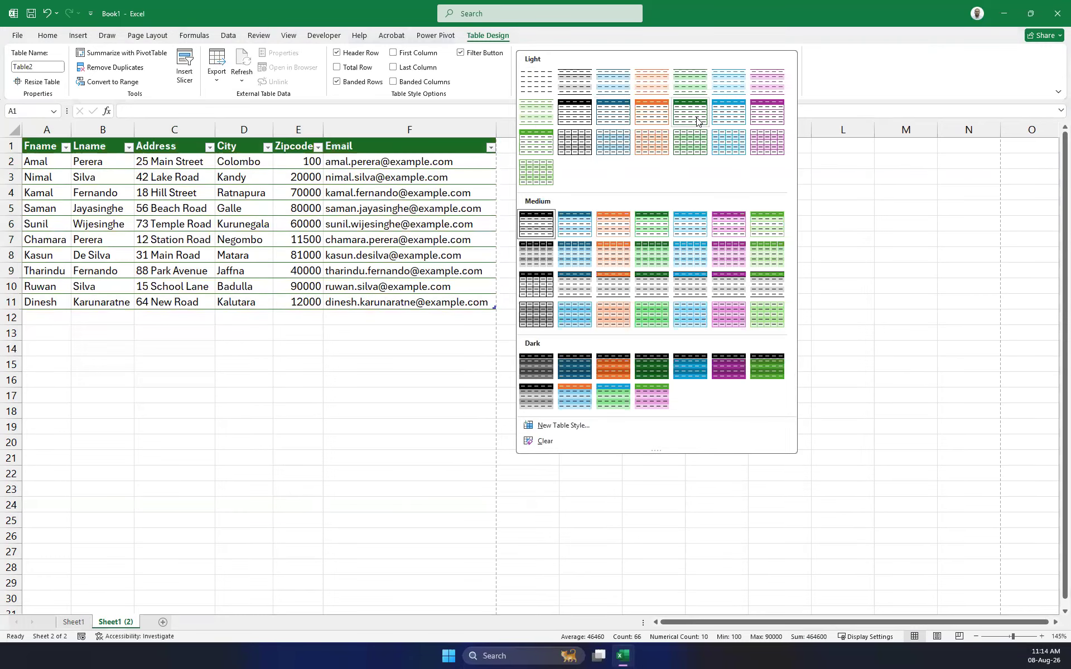
click(740, 124)
click(581, 224)
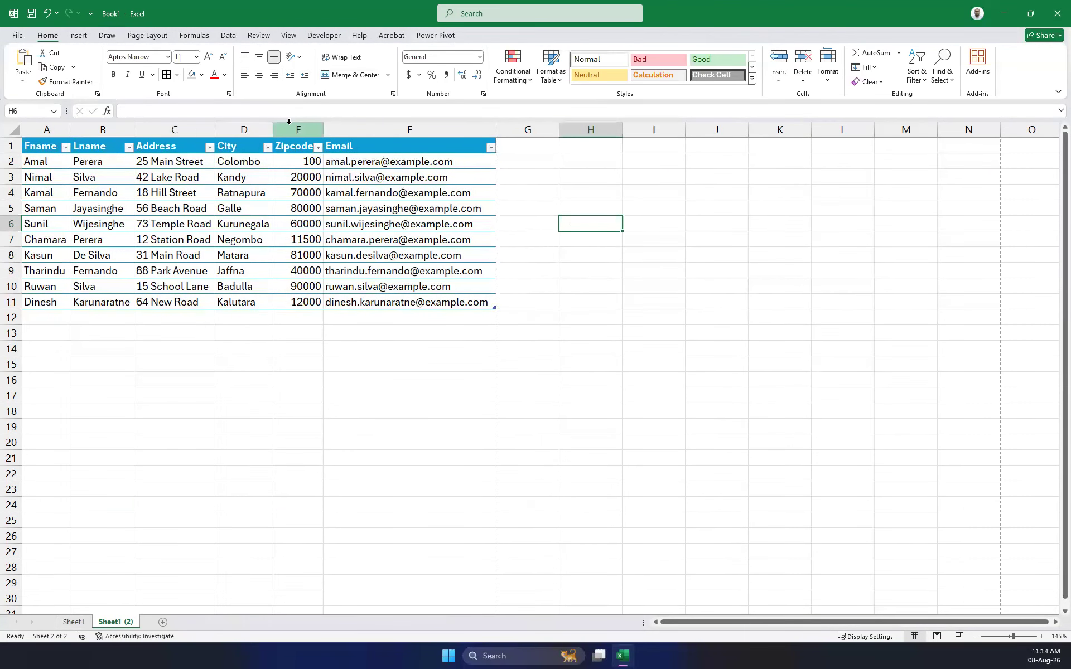
click(573, 285)
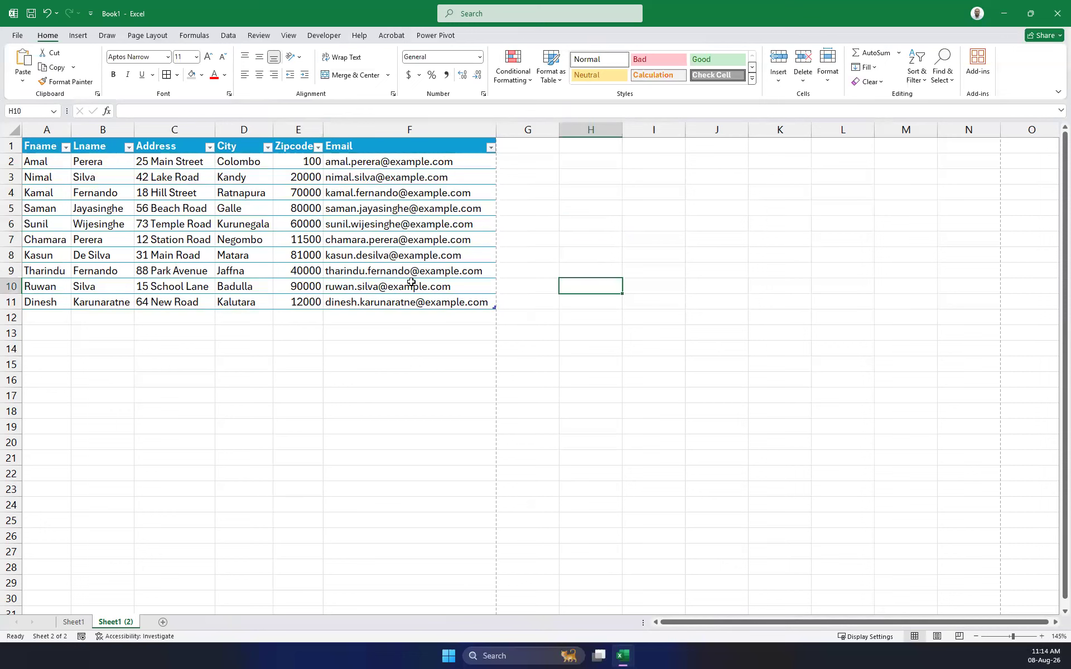
click(510, 346)
click(481, 304)
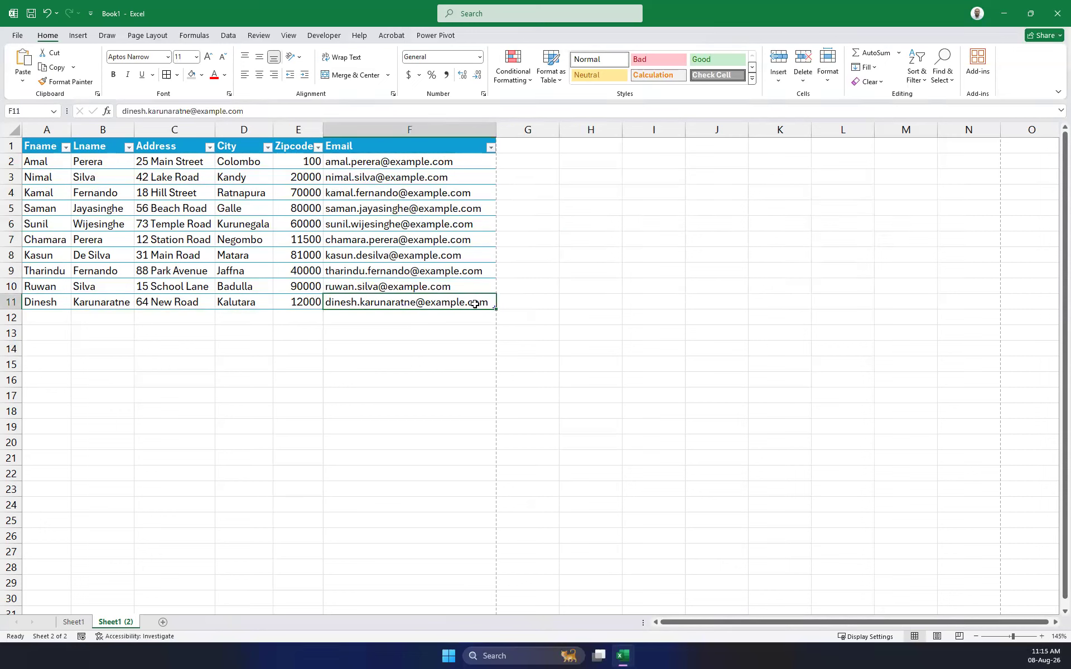
drag(480, 301, 34, 146)
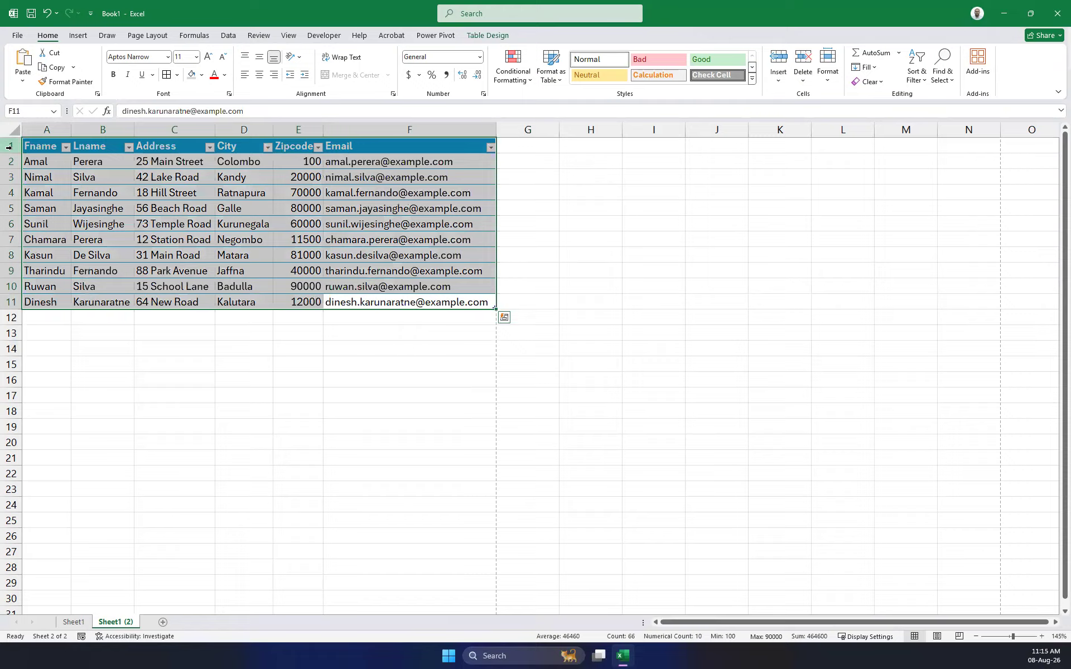
click(490, 34)
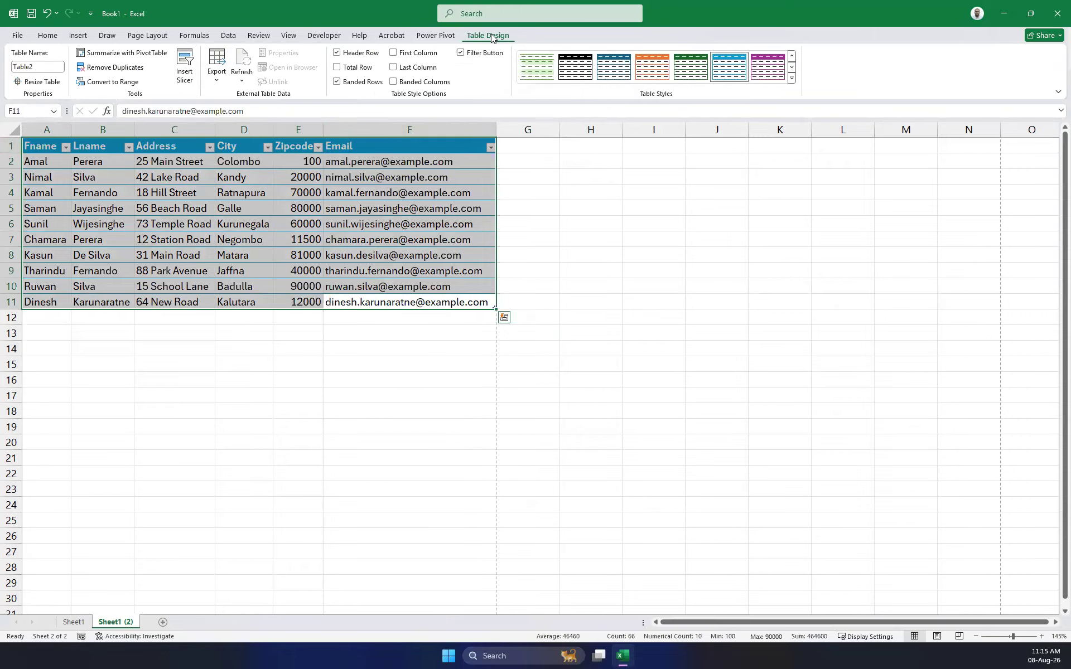
click(40, 65)
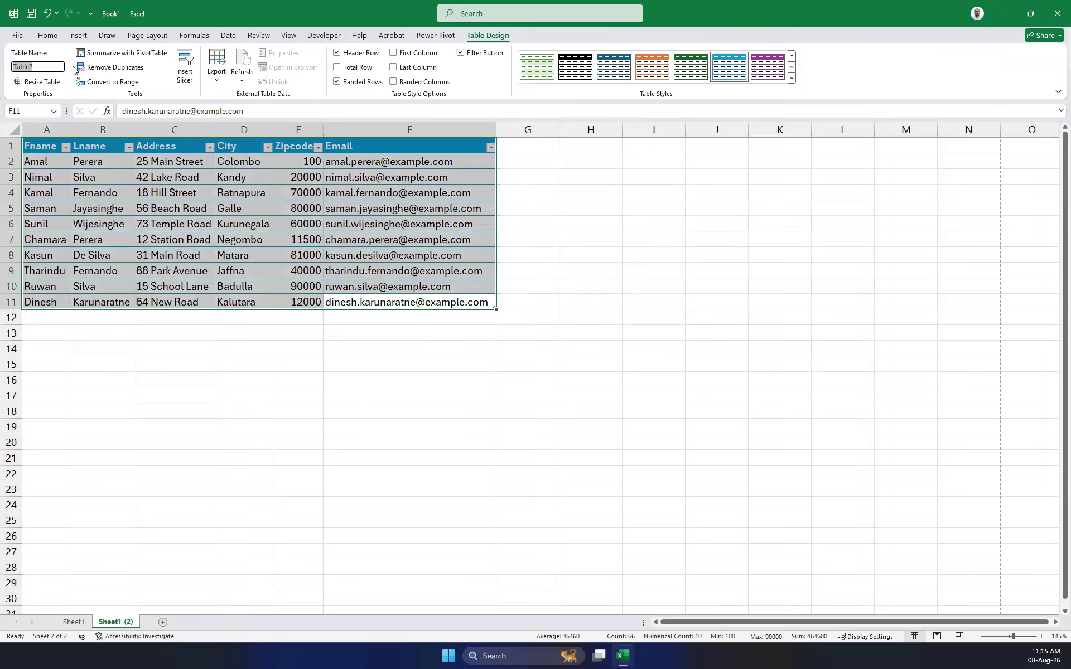
key(End)
key(Return)
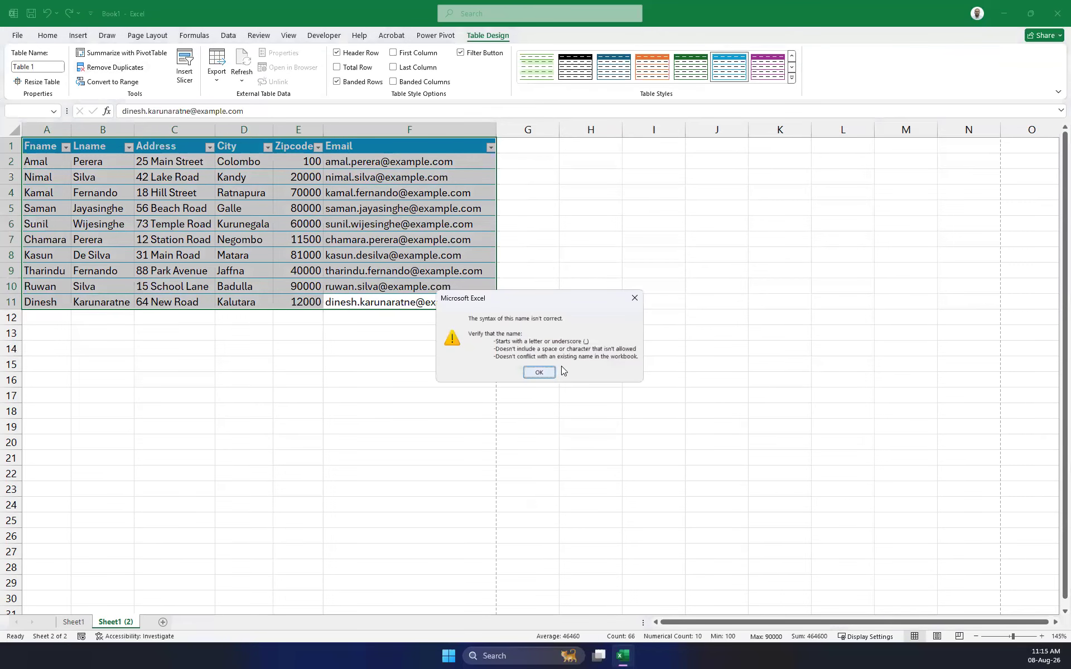
click(634, 299)
click(210, 423)
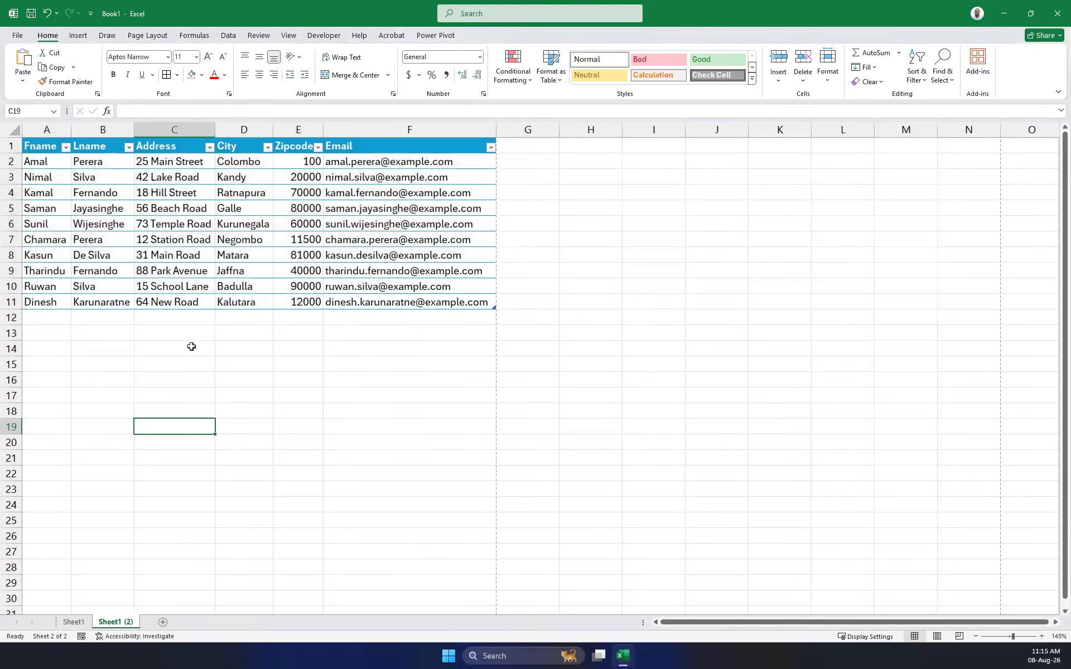
click(73, 622)
click(116, 622)
click(304, 316)
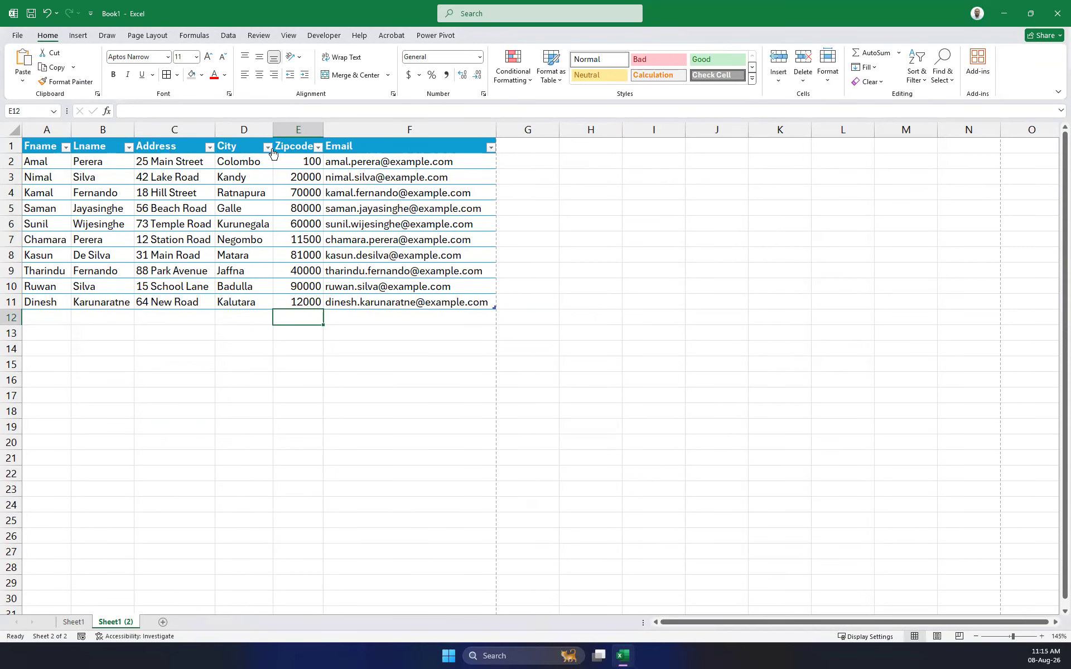
click(475, 351)
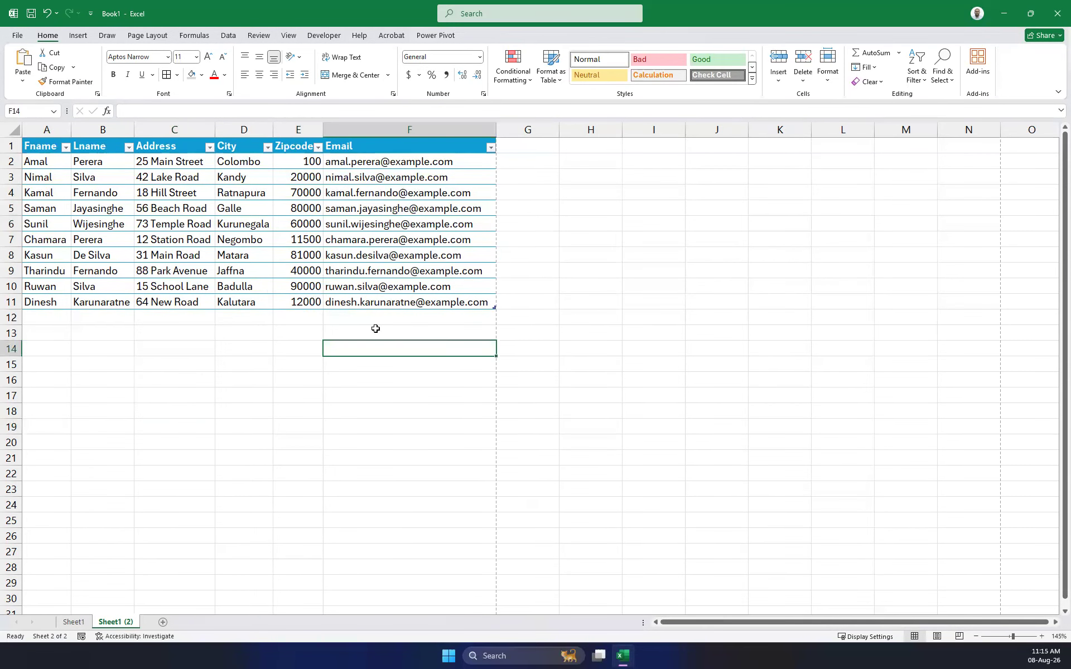
drag(38, 151, 486, 302)
click(477, 36)
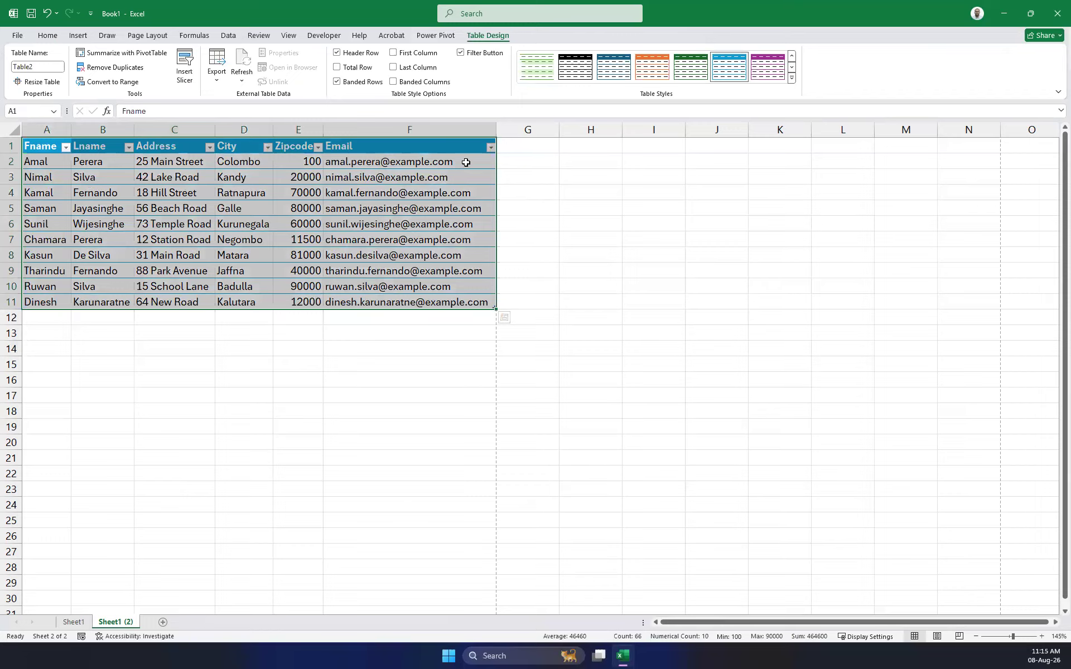
click(677, 197)
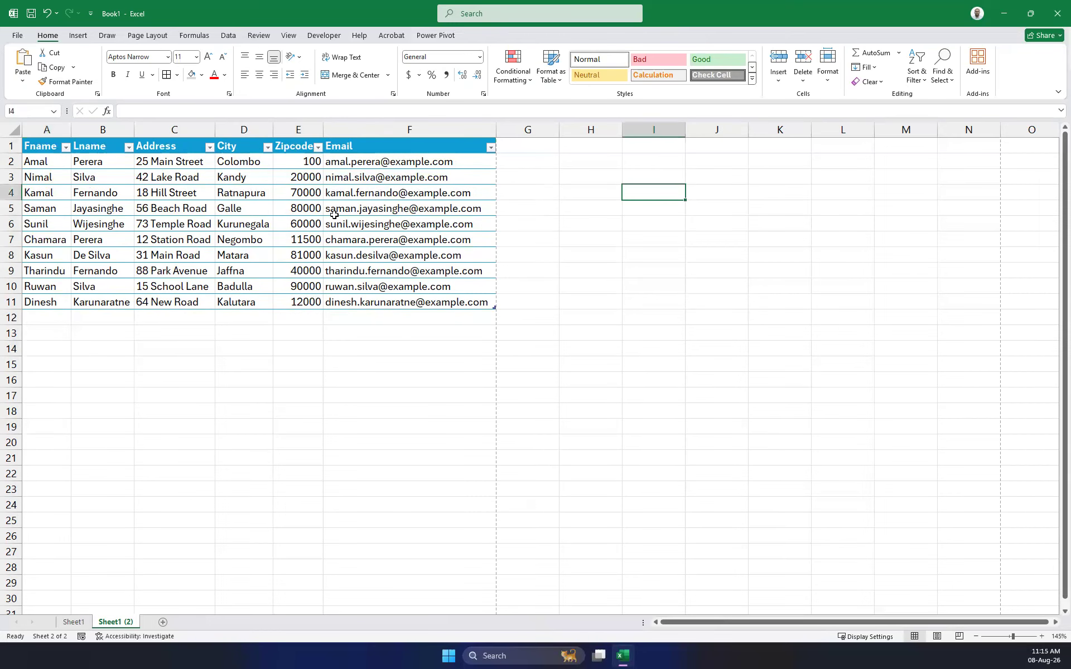
scroll(398, 268, down, 8)
scroll(400, 262, up, 8)
Use Save As to save the workbook on the Desktop under the file name 'Contacts'.
click(18, 36)
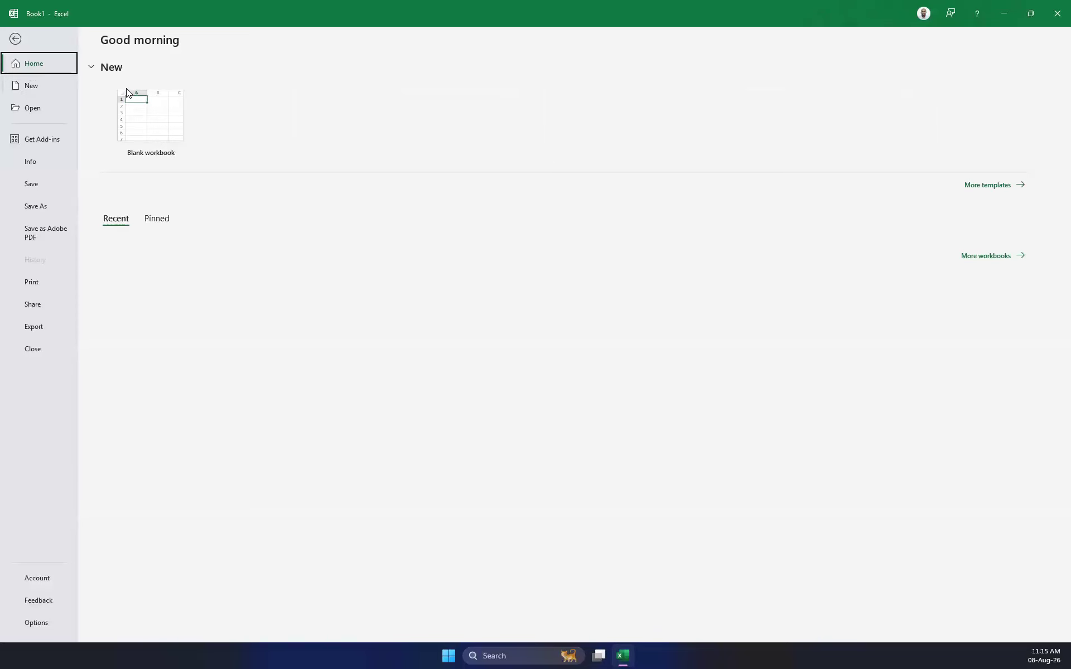
click(33, 182)
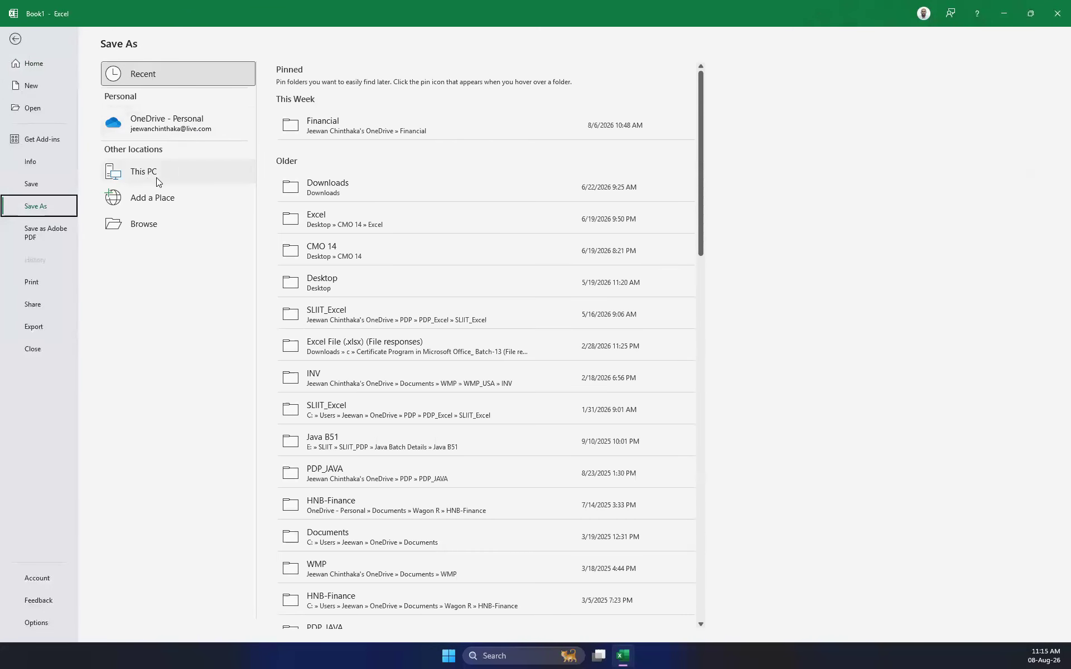
click(153, 224)
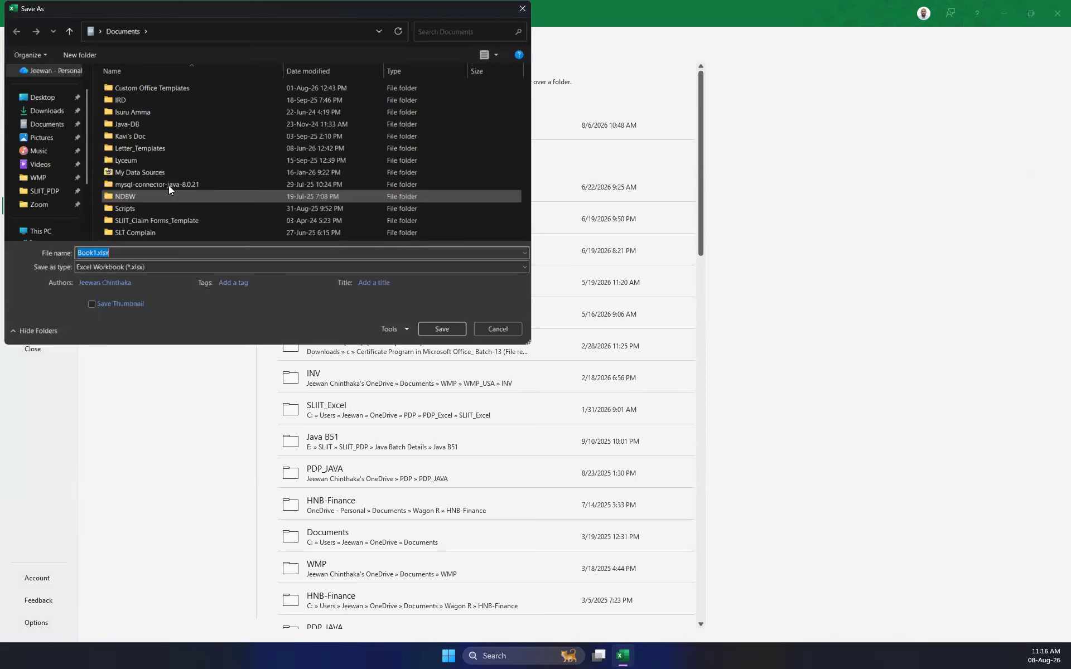
click(45, 99)
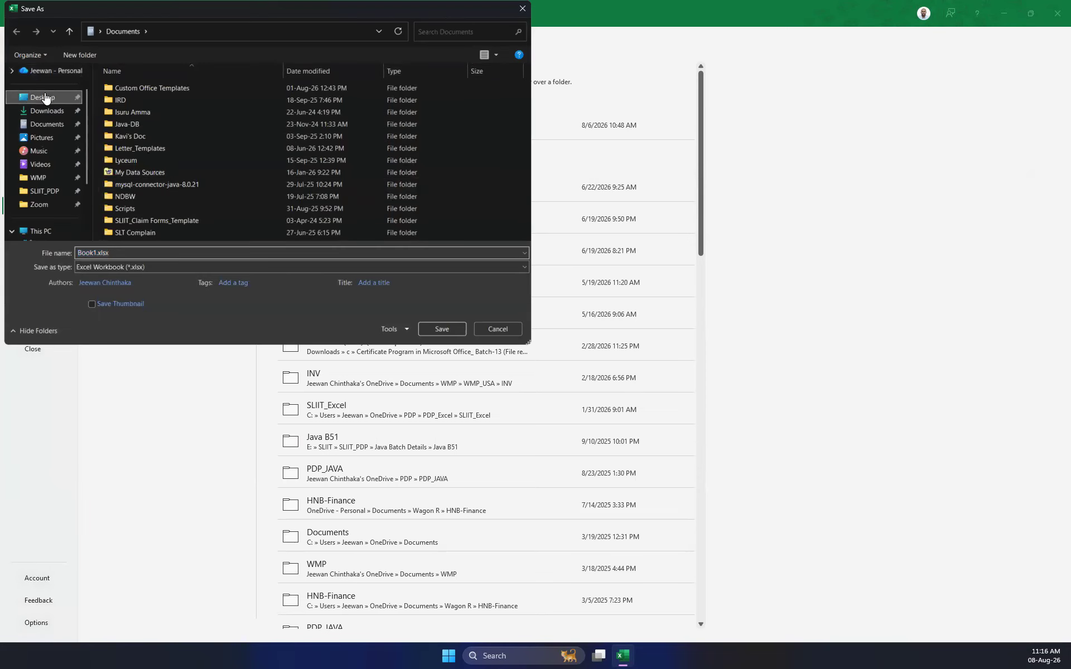
double_click(90, 252)
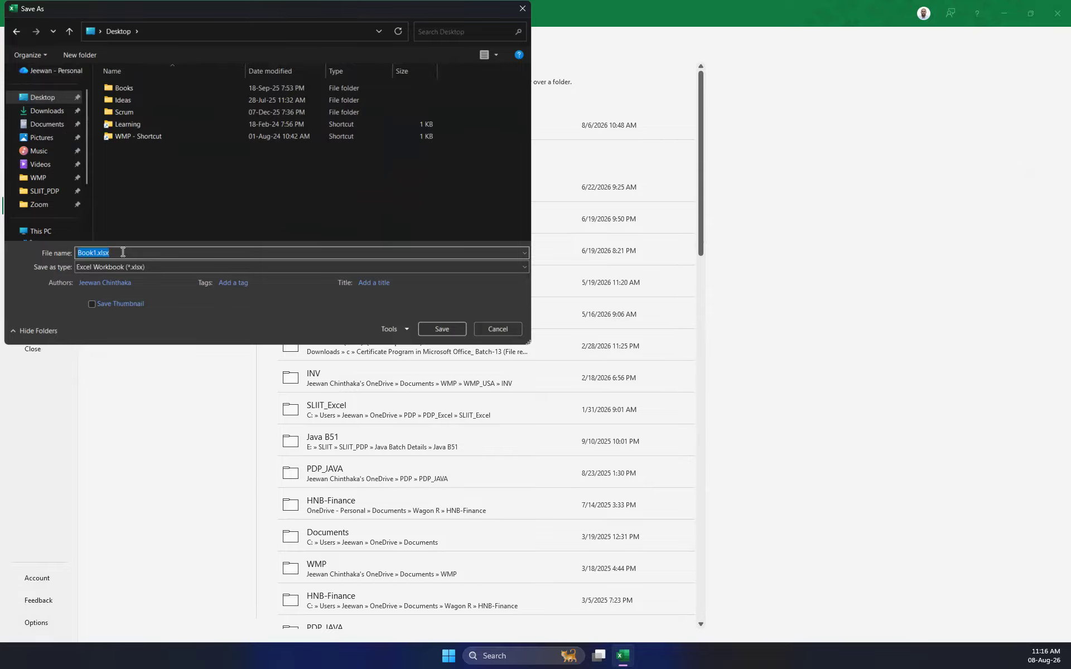
text(Contacts)
key(Return)
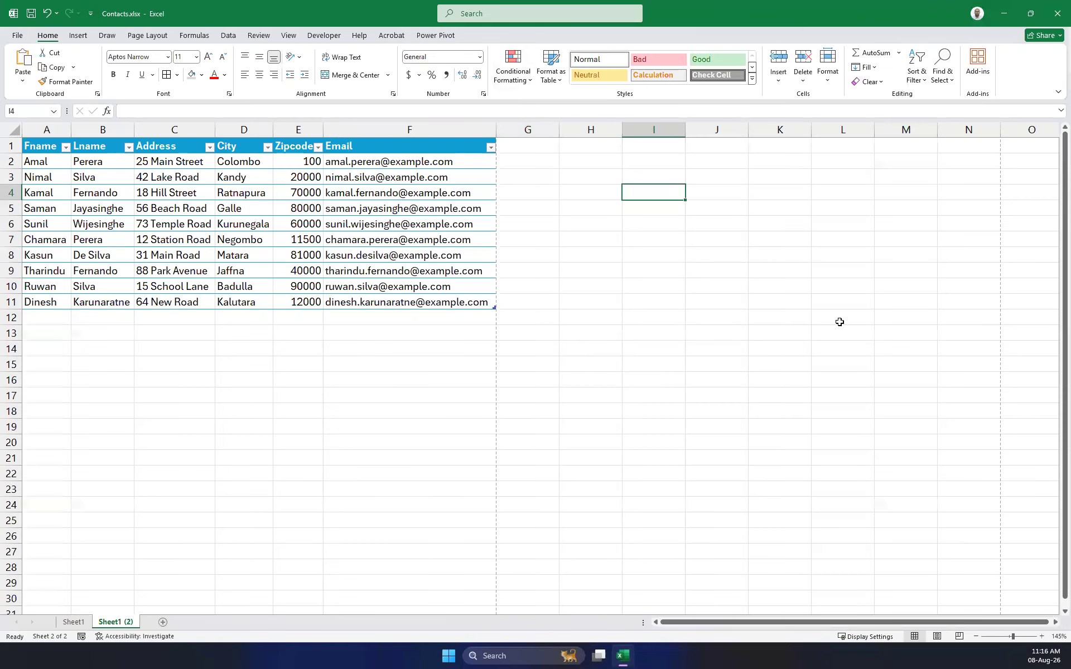
click(581, 399)
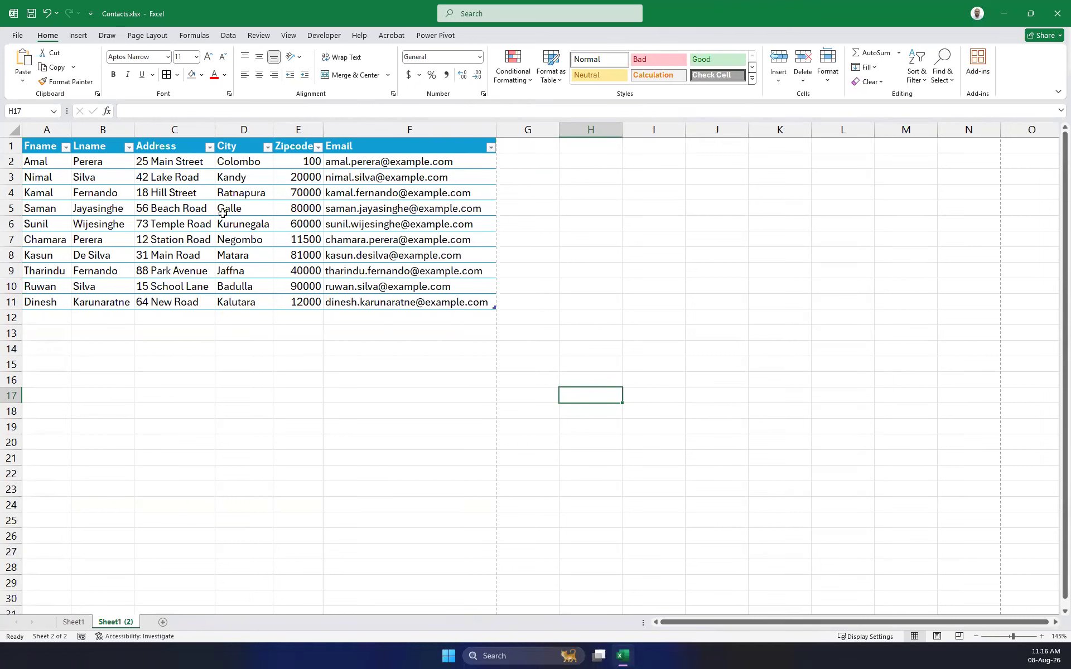
click(488, 347)
click(352, 302)
drag(352, 301, 9, 147)
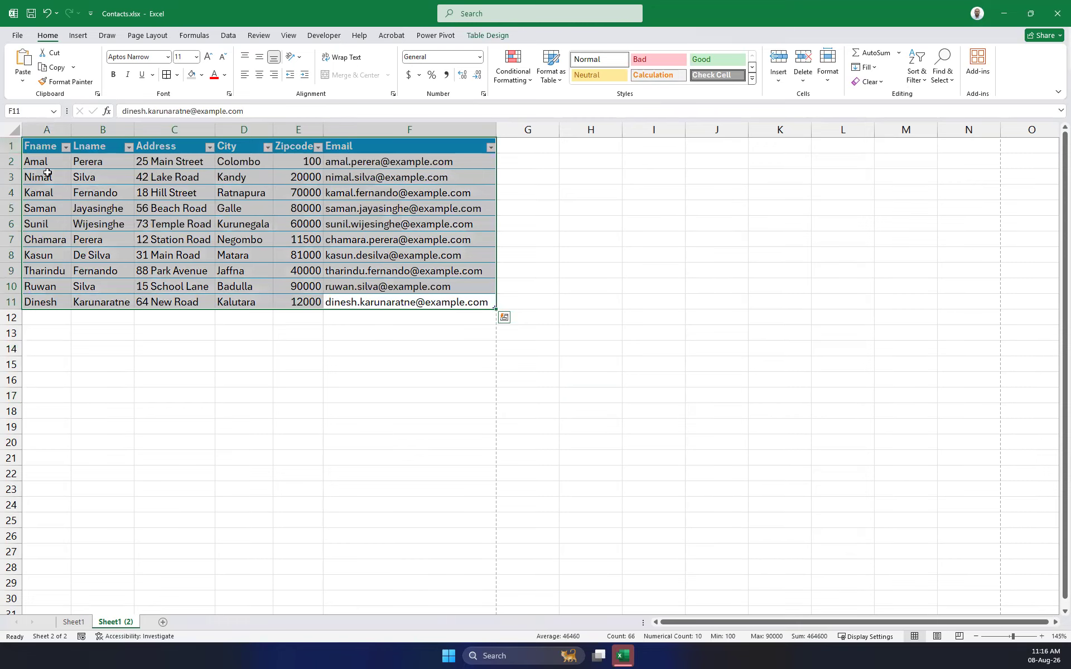
Clear the formats from A1:F11 to remove the blue table styling.
click(569, 270)
click(466, 332)
drag(481, 302, 17, 146)
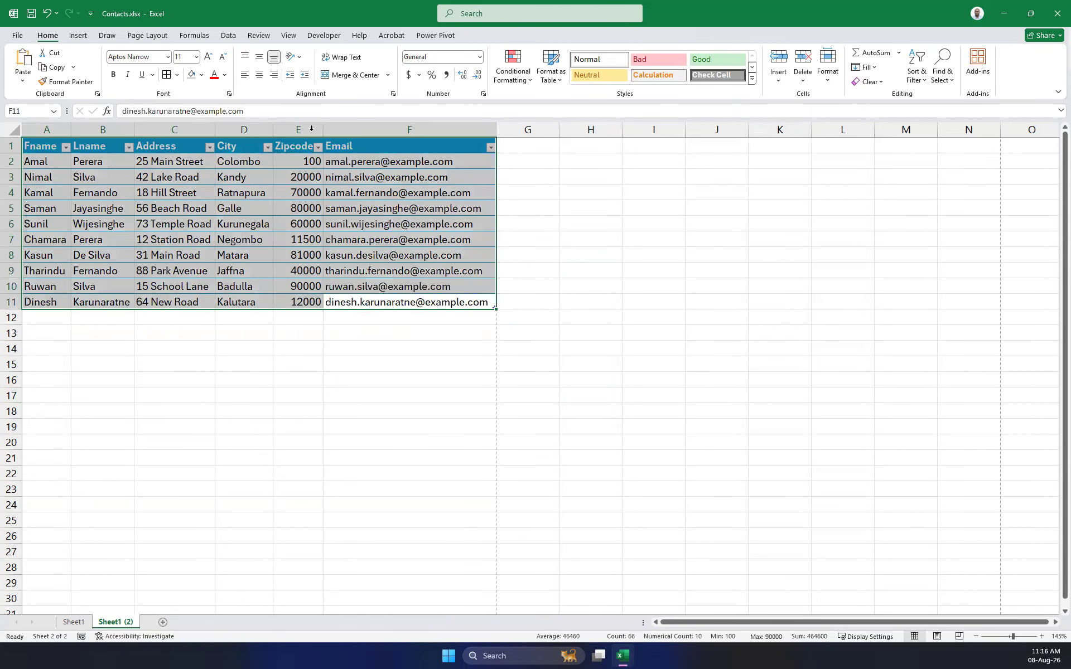
click(873, 82)
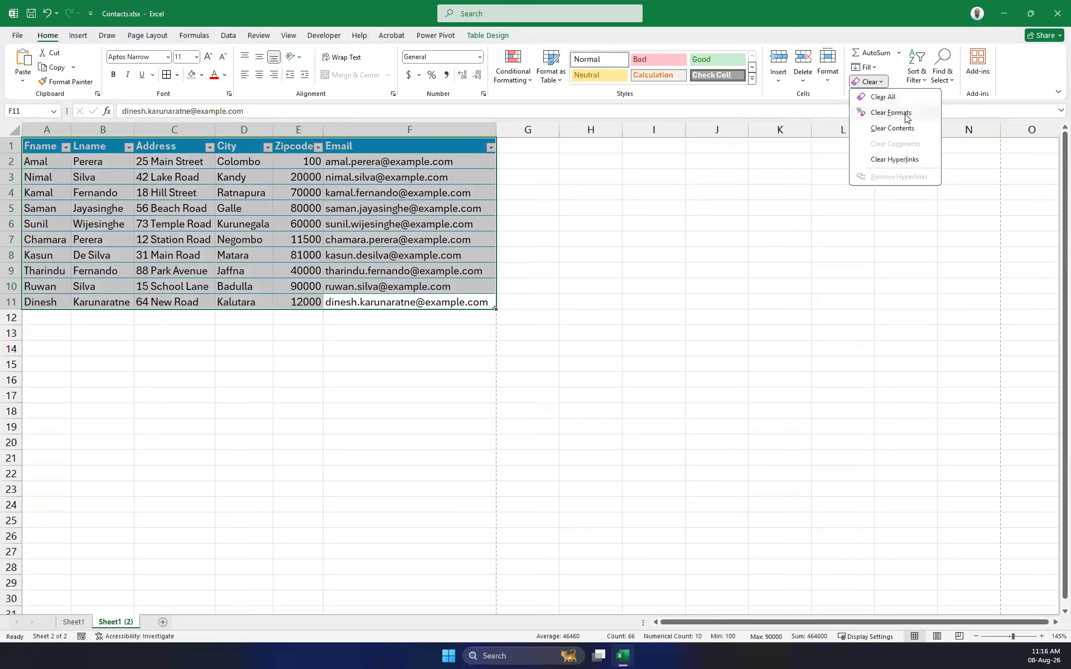
click(891, 113)
click(697, 315)
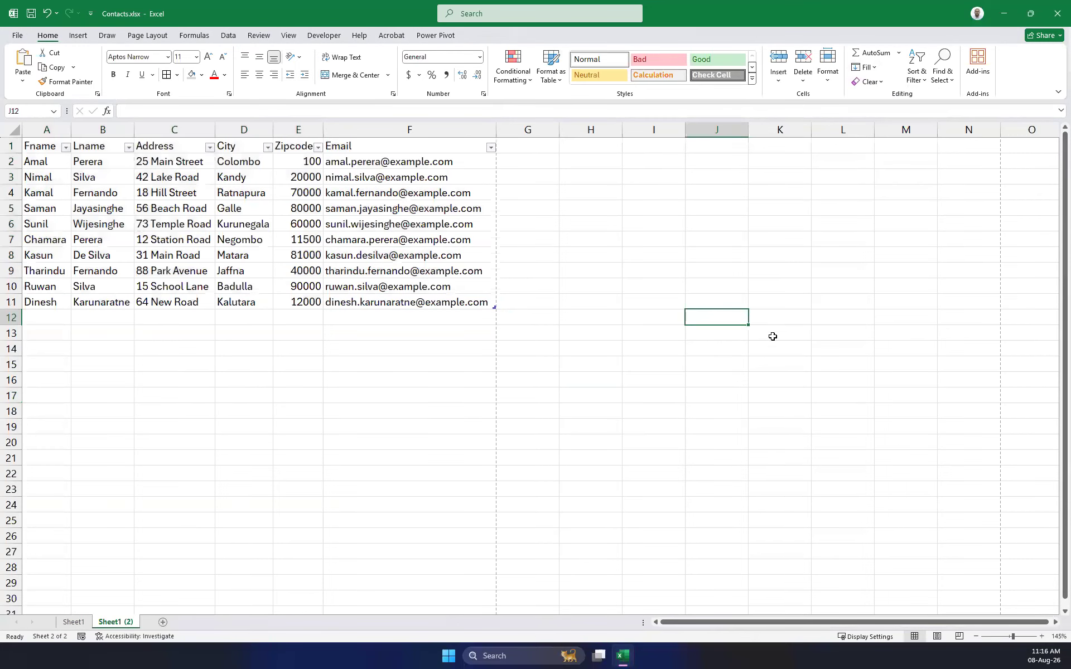
Turn off the Filter buttons on the contacts range headers.
drag(480, 302, 25, 146)
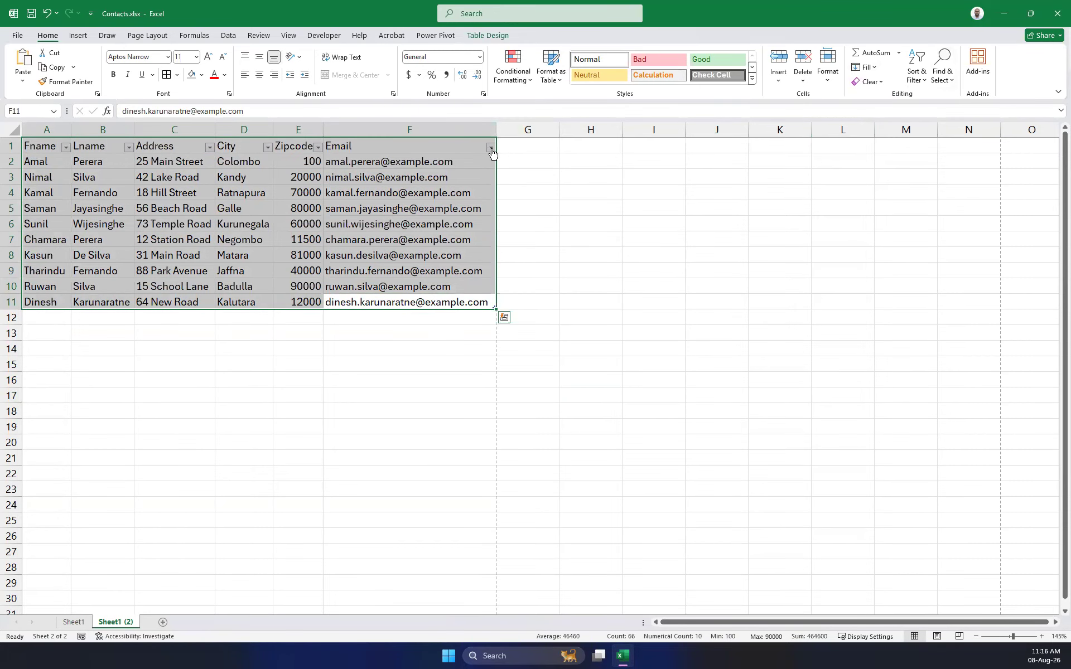
click(918, 75)
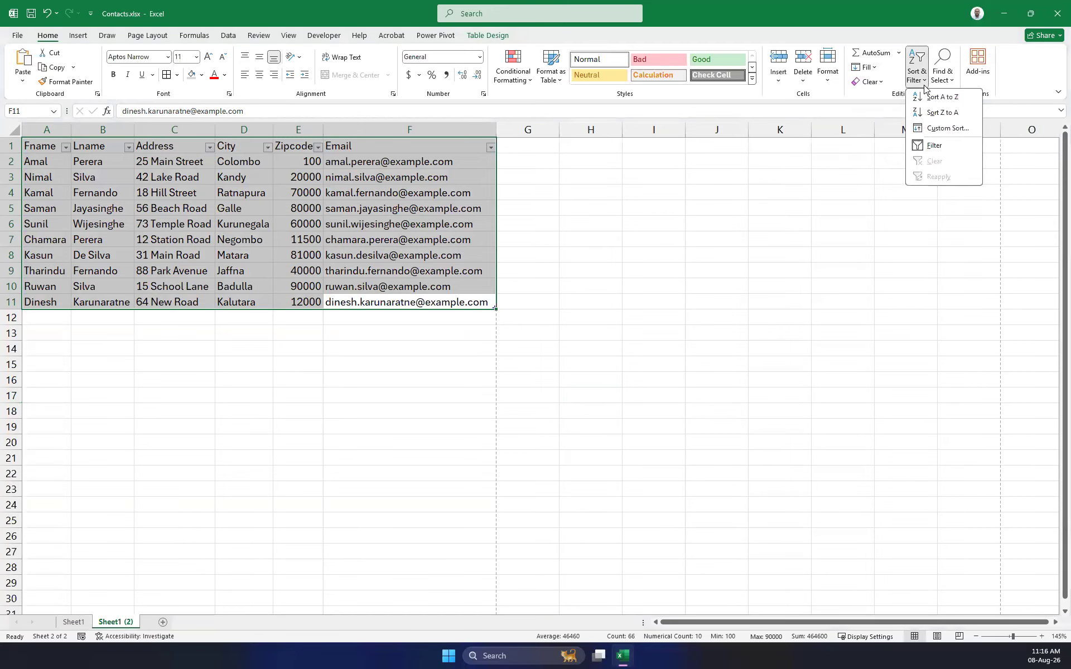
click(926, 146)
click(524, 208)
click(361, 152)
click(648, 265)
Save the plain contacts workbook from the Quick Access Toolbar.
click(486, 392)
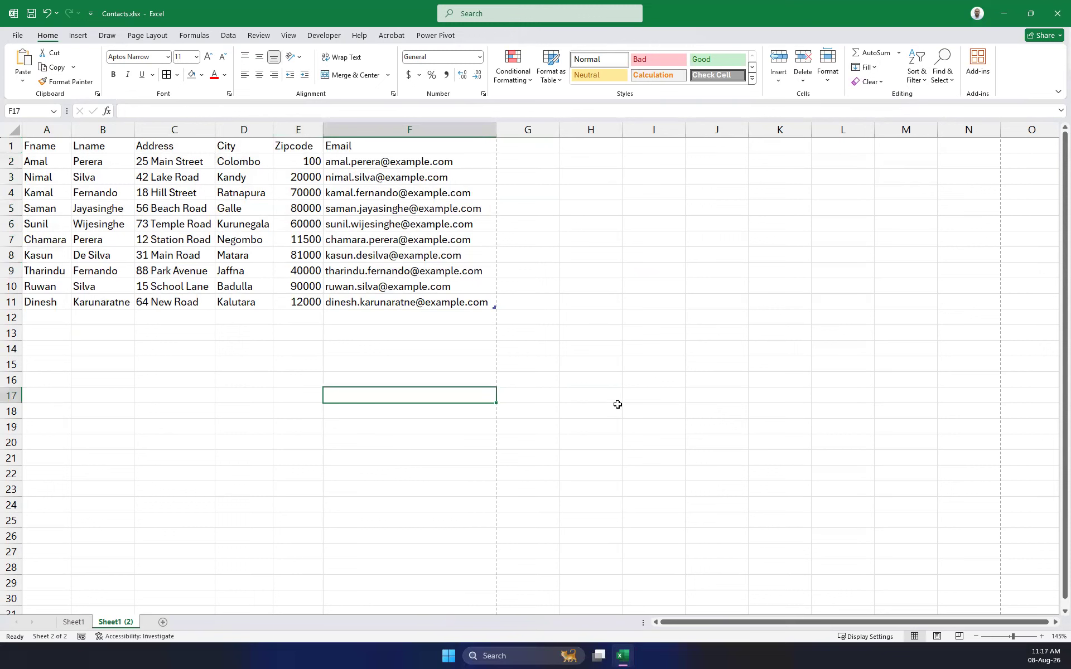
click(616, 410)
drag(49, 151, 456, 300)
click(631, 376)
drag(27, 148, 489, 304)
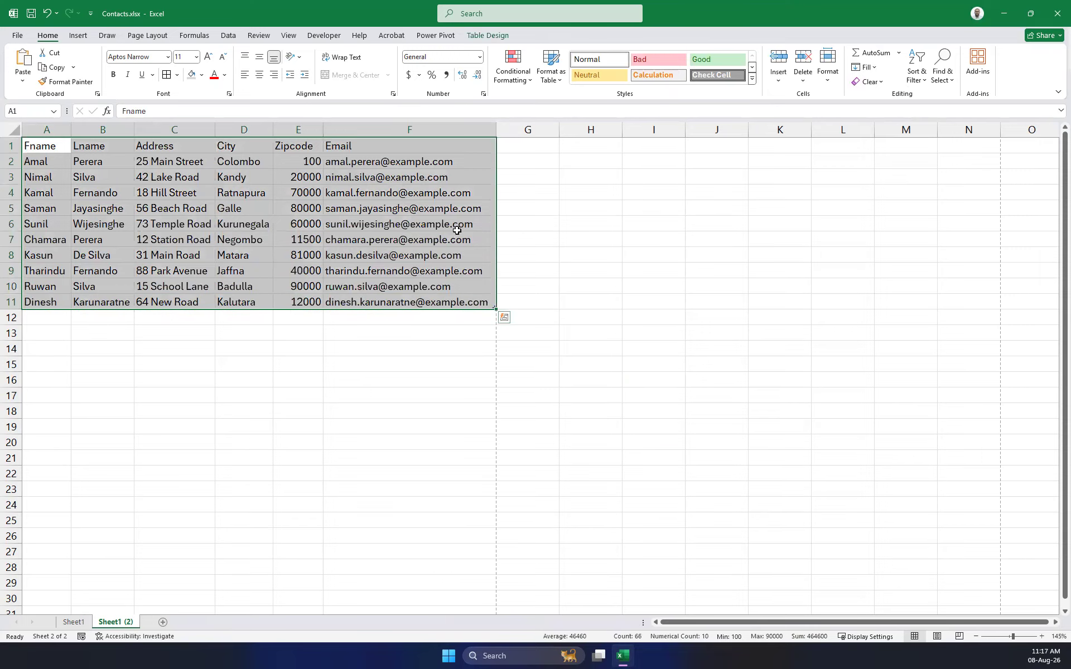
click(31, 18)
Check Sheet1, return to the contacts sheet, and create a blank Word document.
click(229, 522)
click(72, 621)
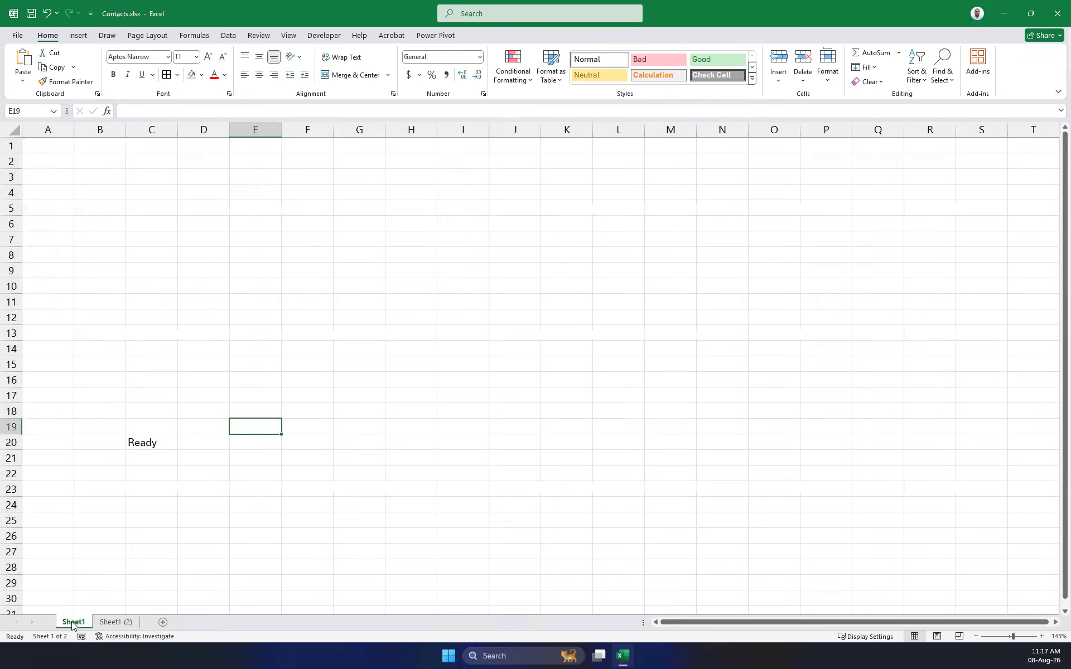
click(113, 623)
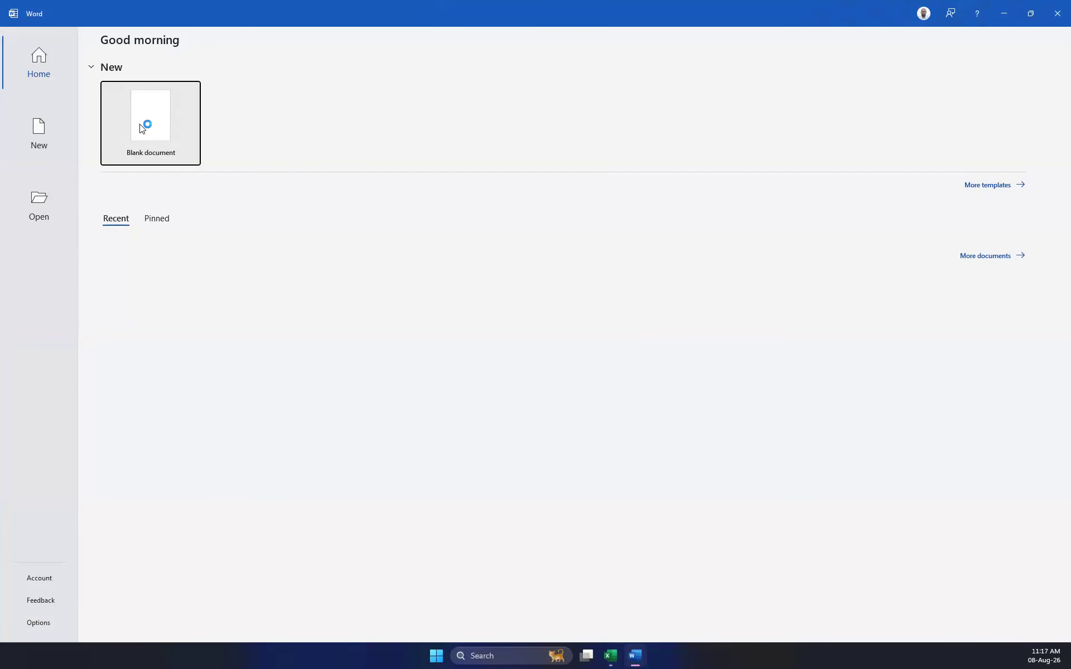
click(154, 124)
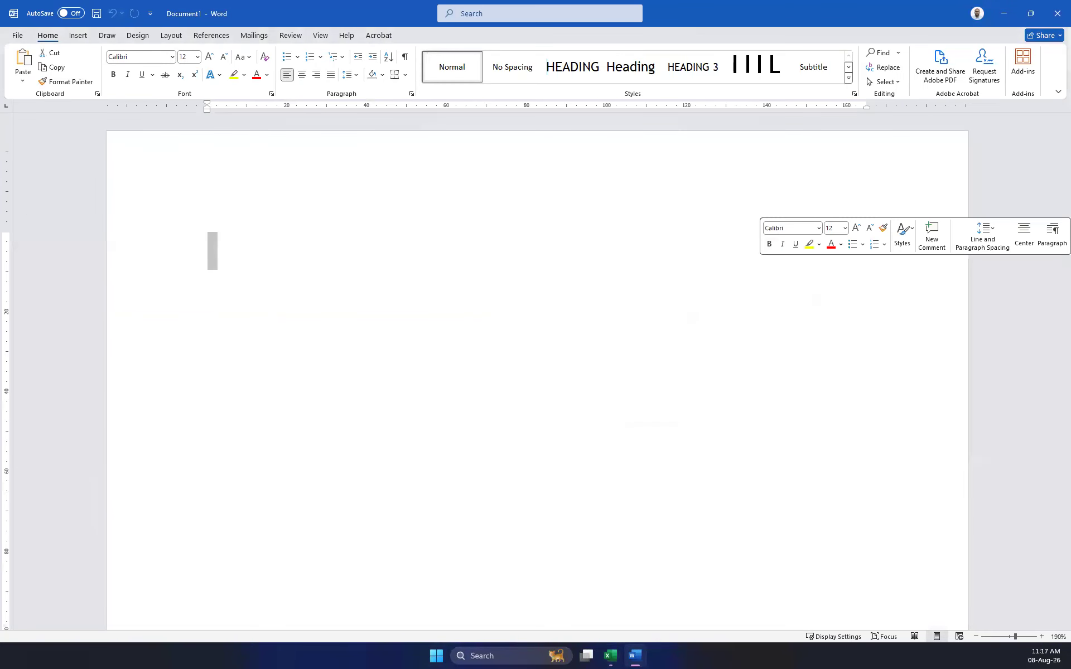
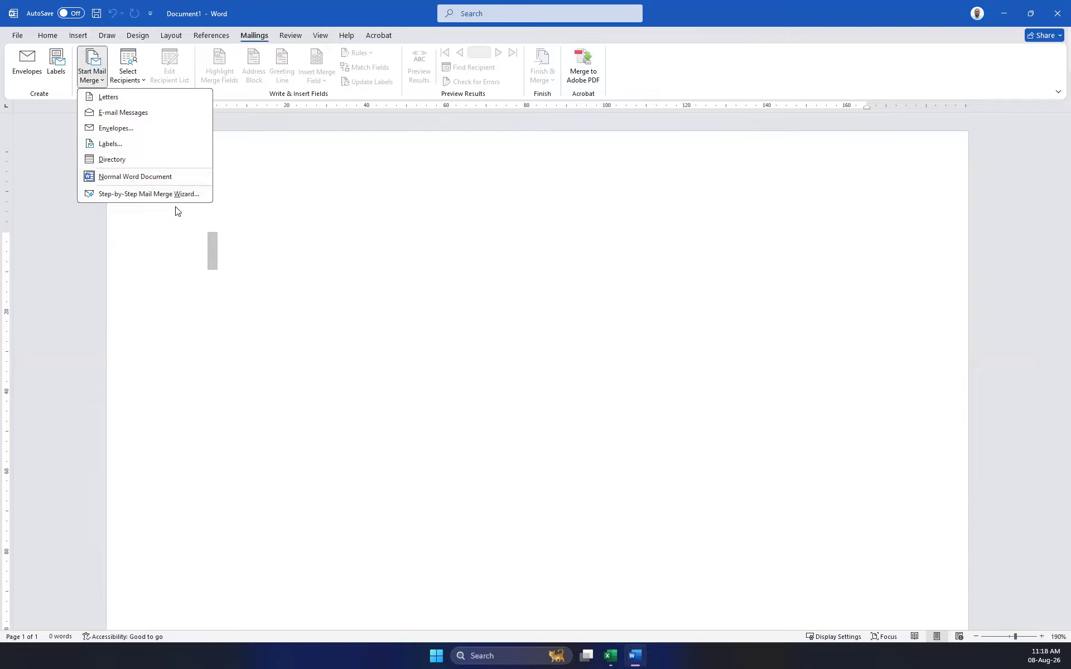
Start a Letters mail merge and open the Select Recipients dropdown.
click(109, 97)
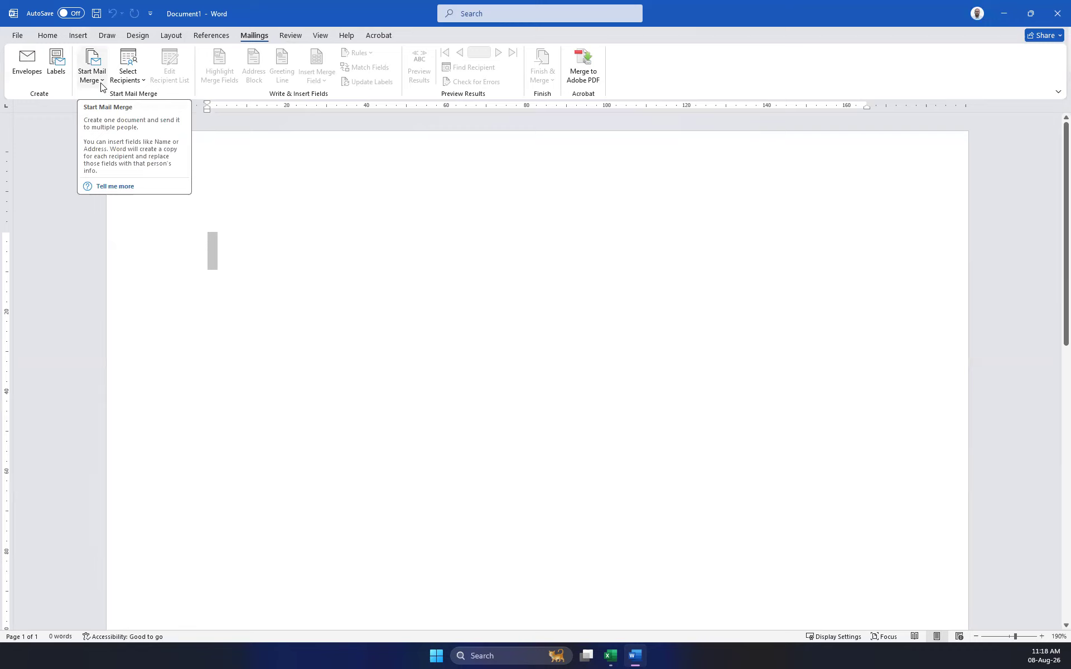
click(134, 84)
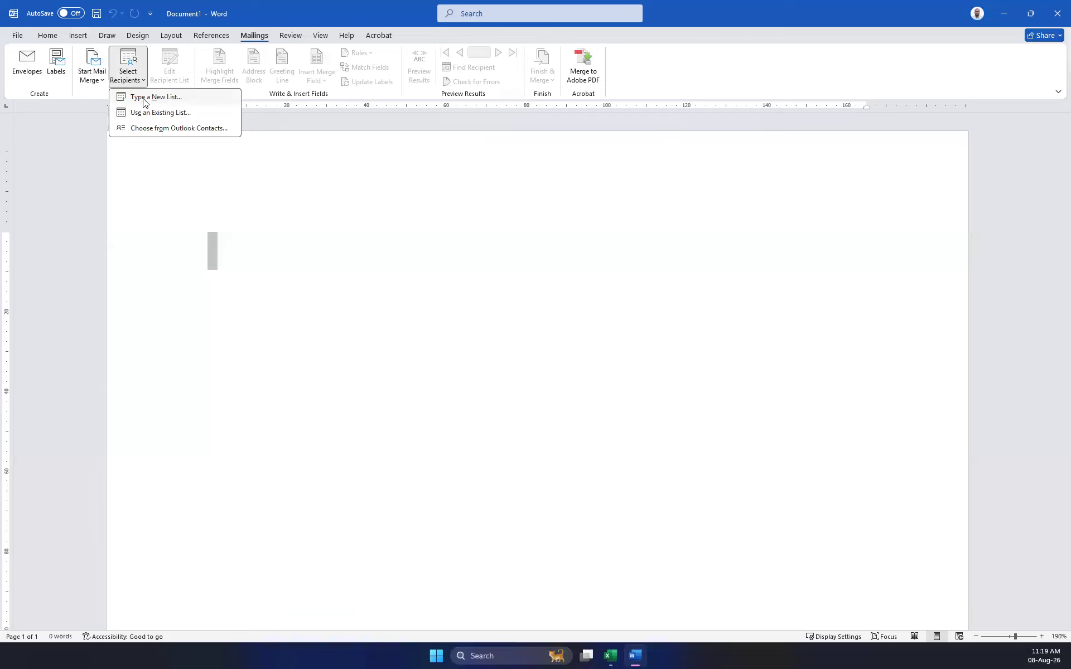
Attach Desktop\Contacts.xlsx as an existing recipient list, confirming its Sheet1 (2)$ table.
click(173, 114)
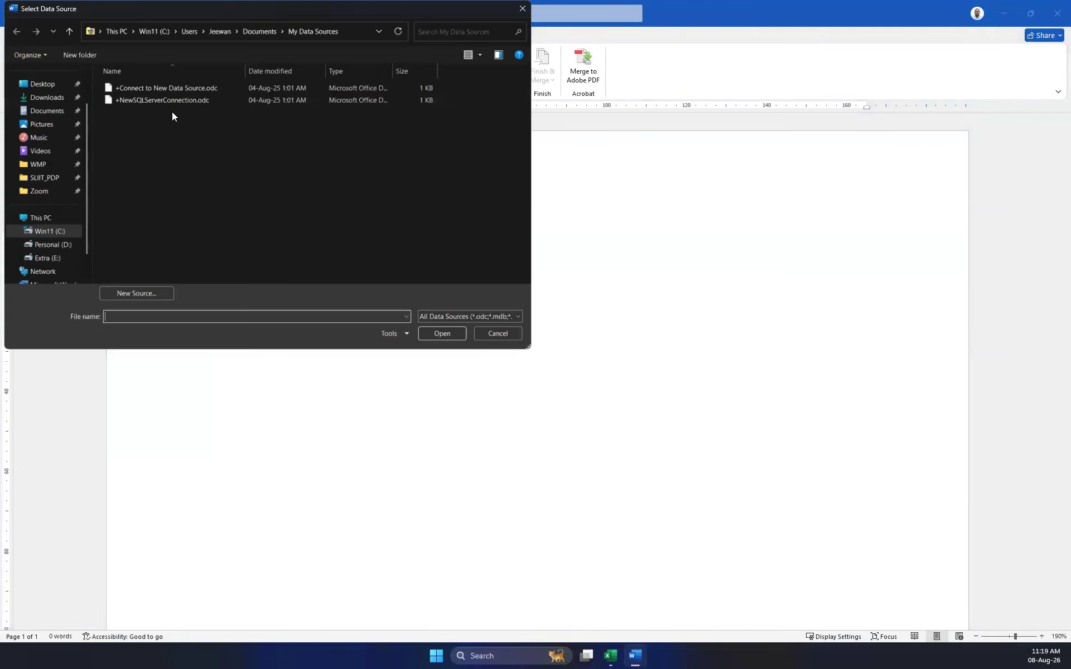
click(66, 85)
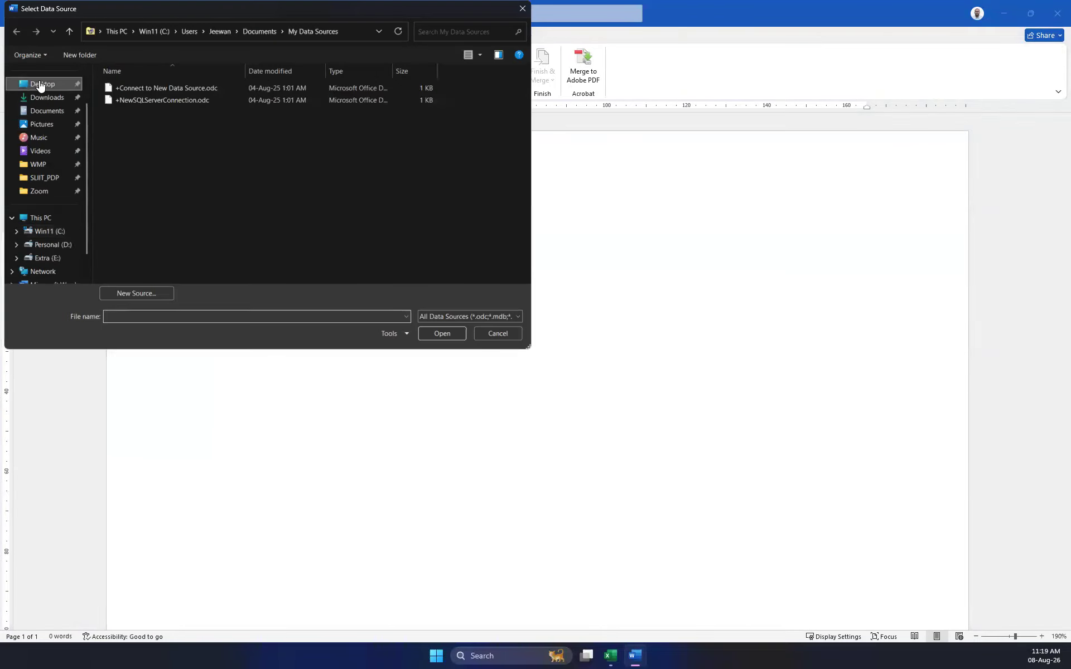
click(124, 124)
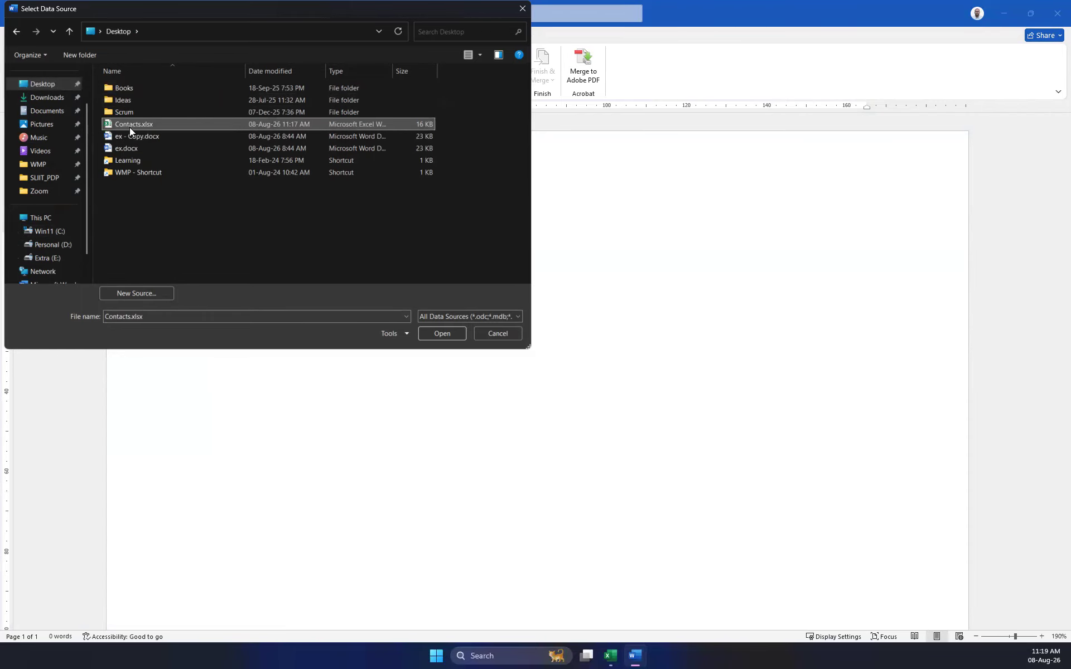
double_click(126, 122)
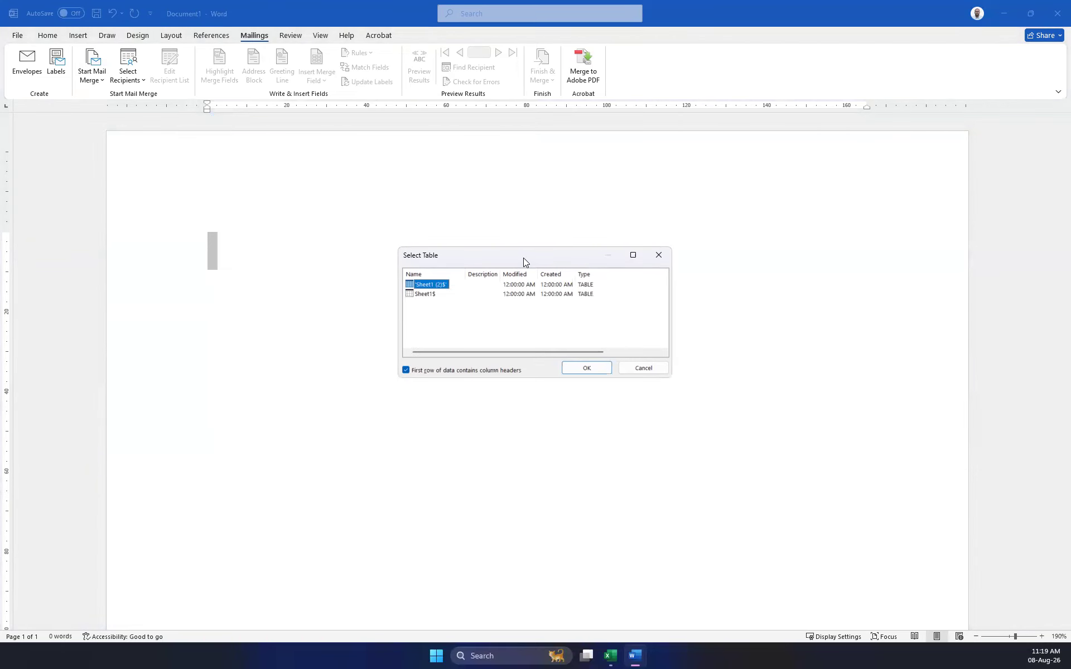
drag(524, 258, 455, 323)
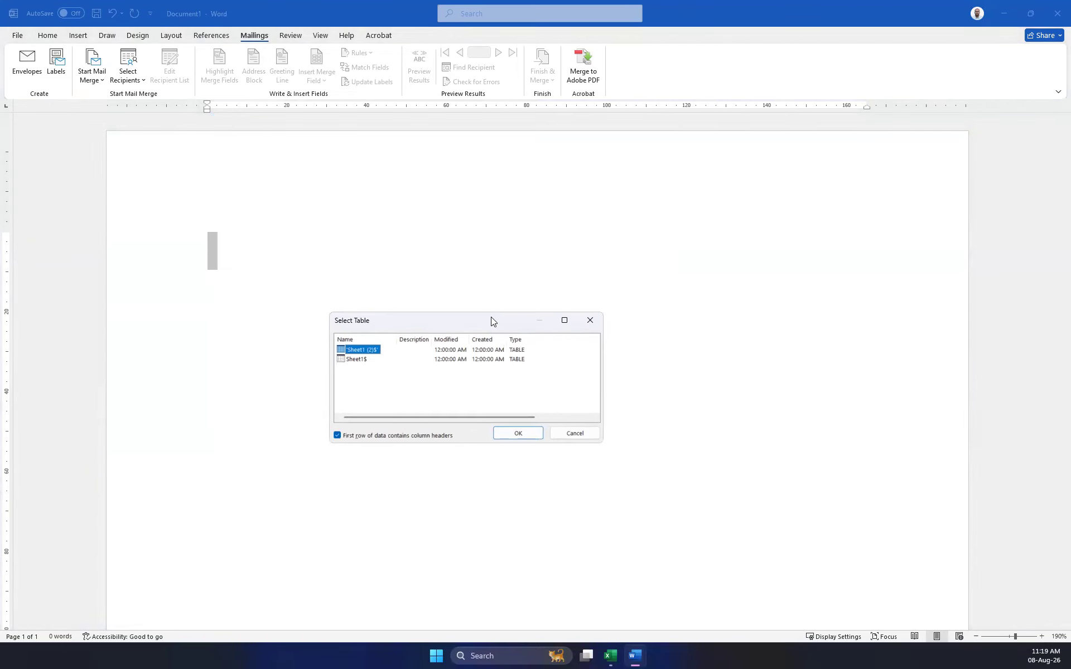
click(358, 363)
click(611, 657)
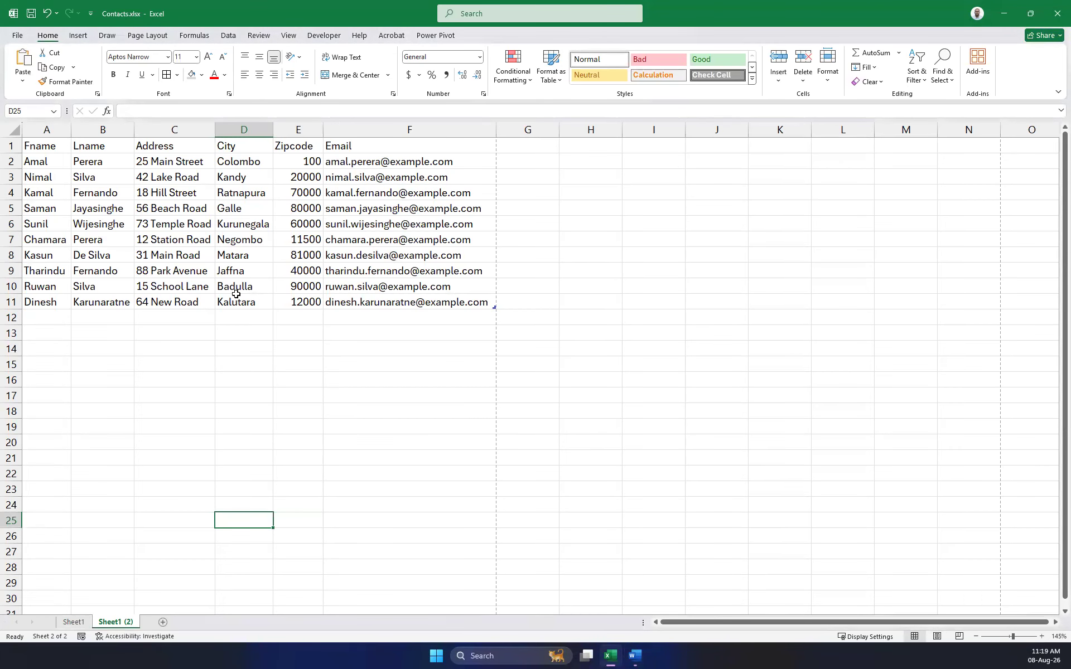
click(636, 657)
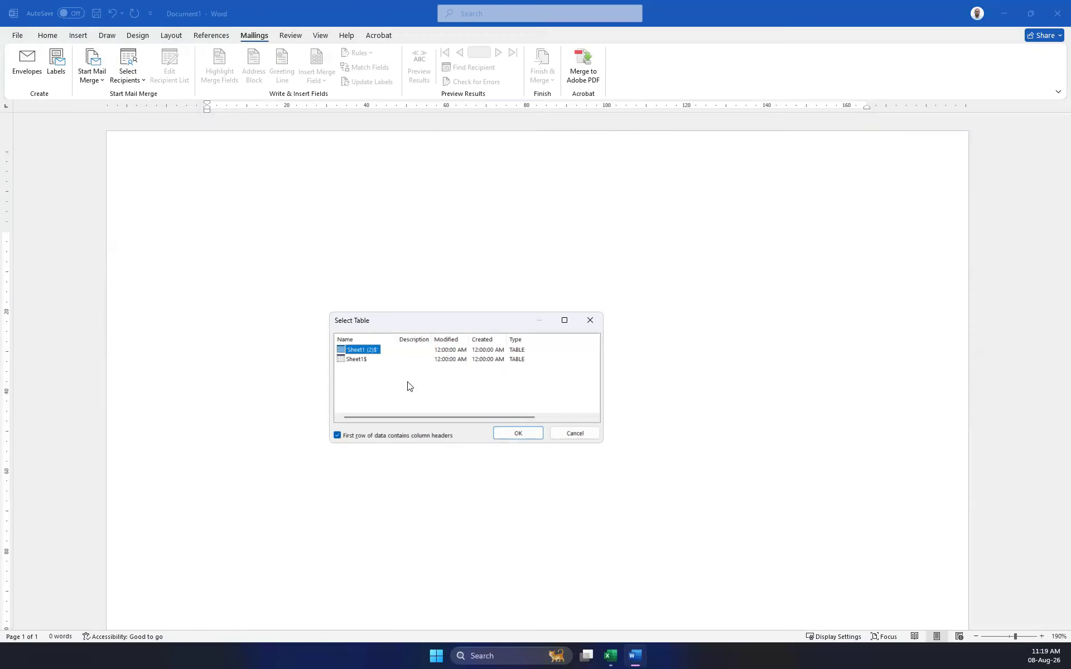
click(524, 432)
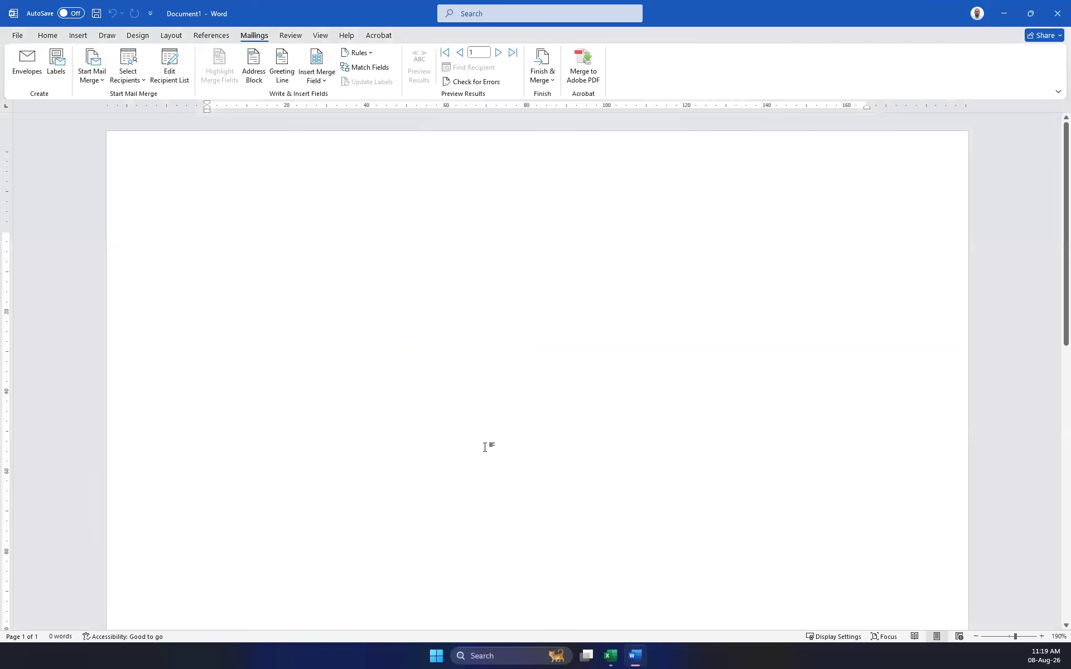
click(139, 88)
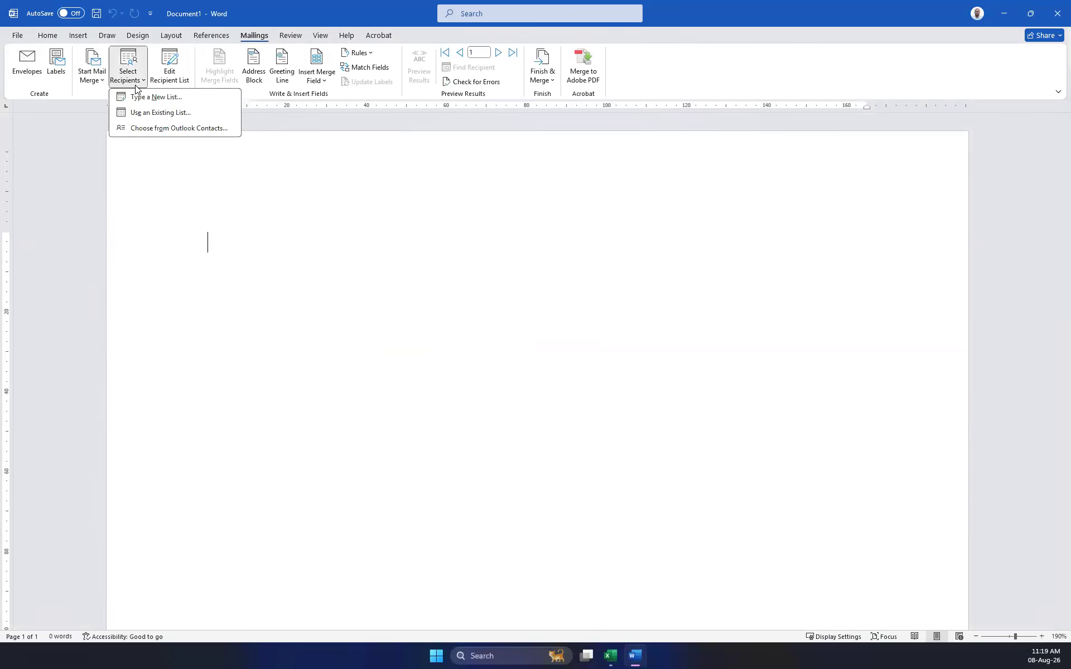
click(181, 80)
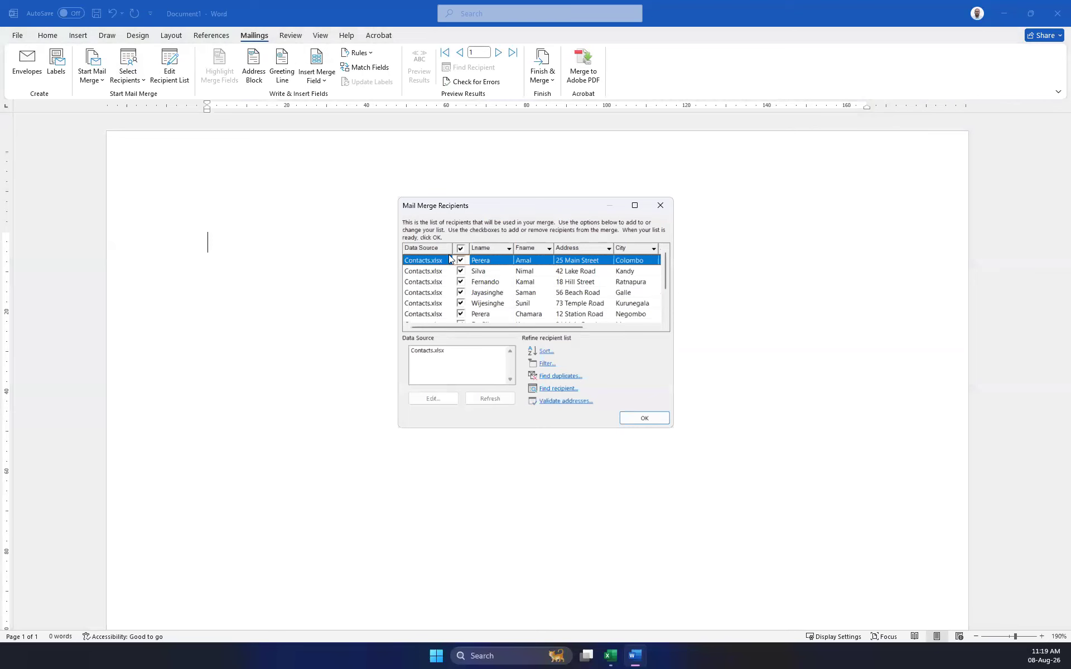
drag(463, 201, 464, 200)
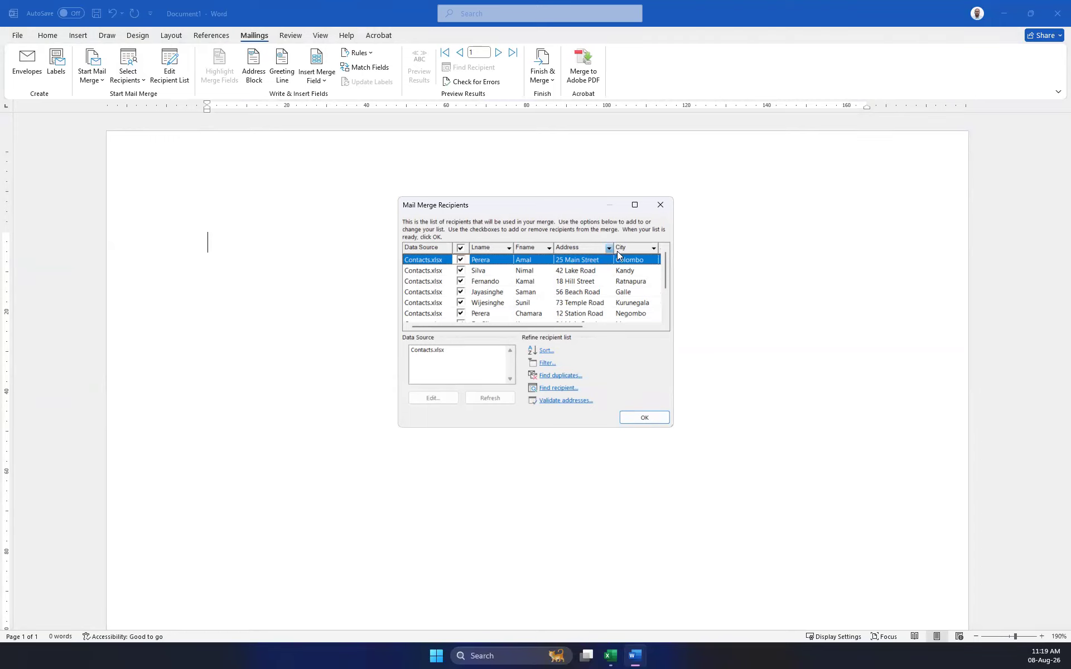
scroll(642, 260, down, 2)
scroll(642, 260, up, 2)
click(661, 205)
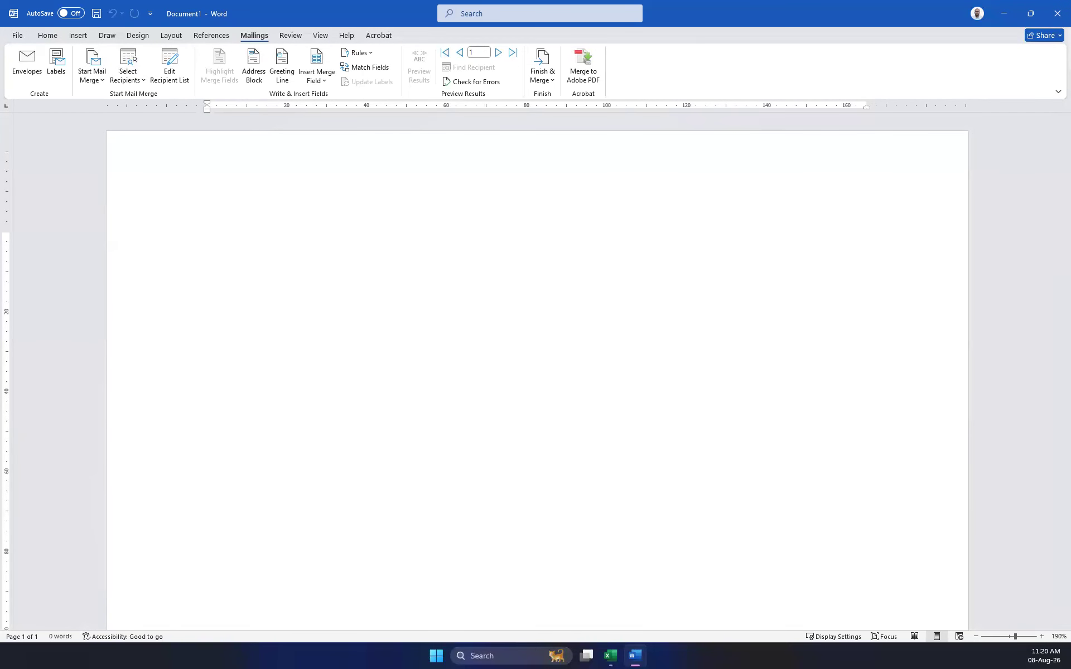
Type 'Dear' followed by the «Fname» and «Lname» merge fields.
text(Dear)
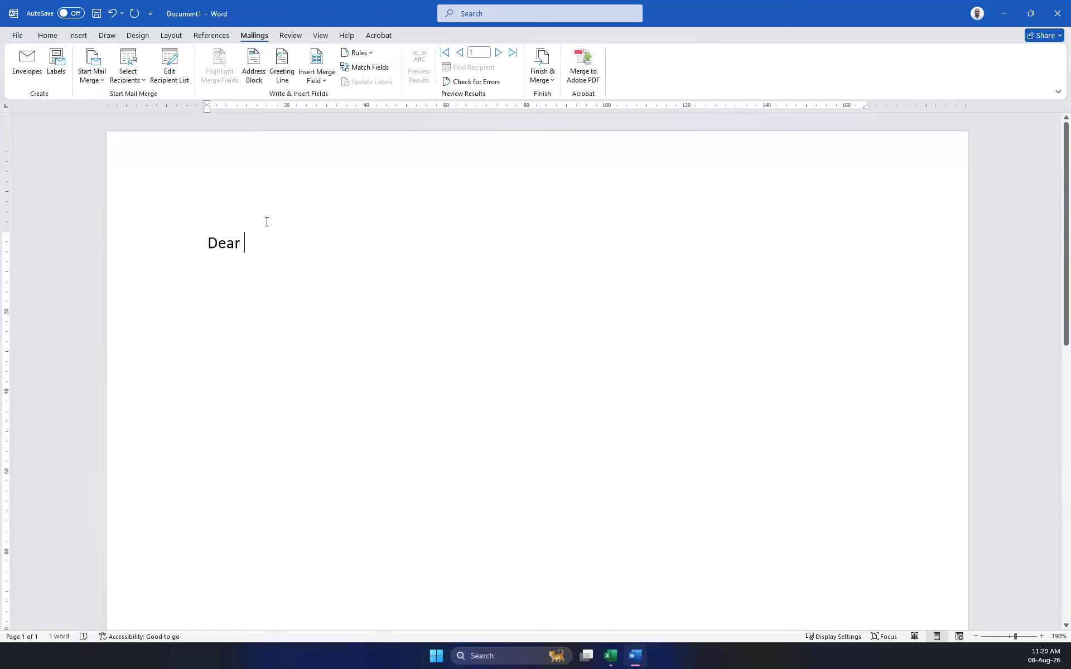
click(325, 80)
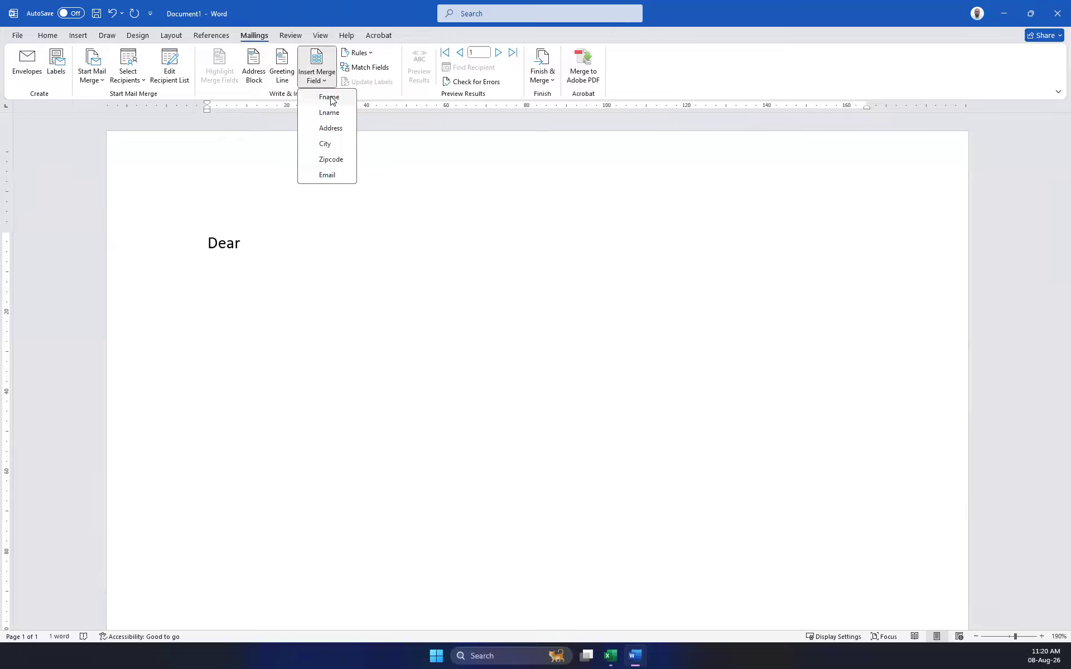
click(331, 98)
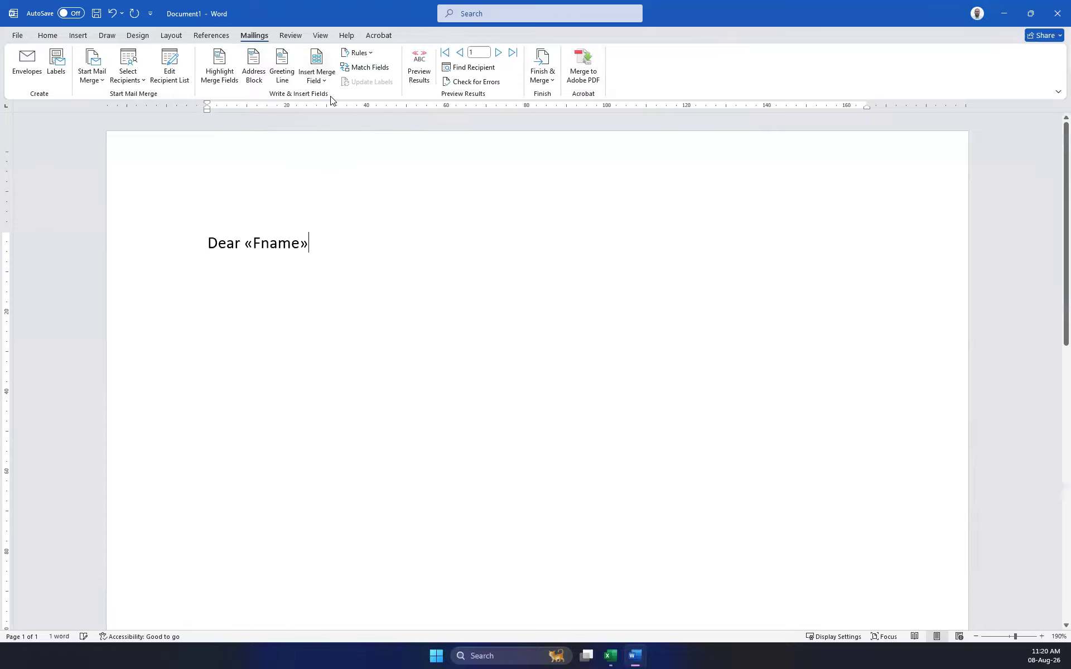
click(323, 83)
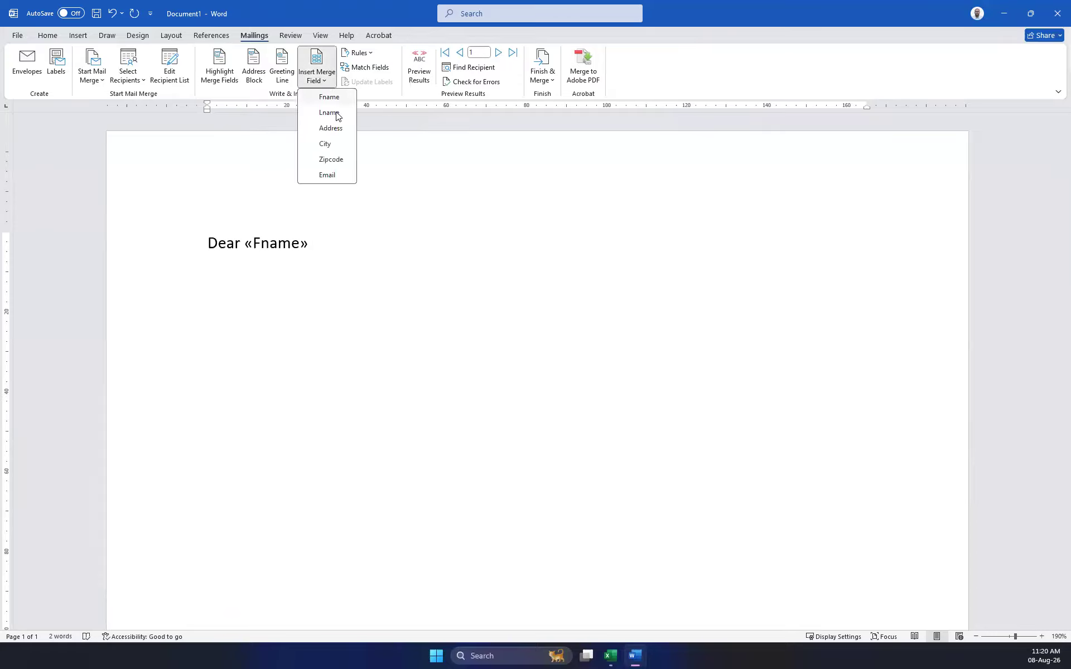
click(336, 114)
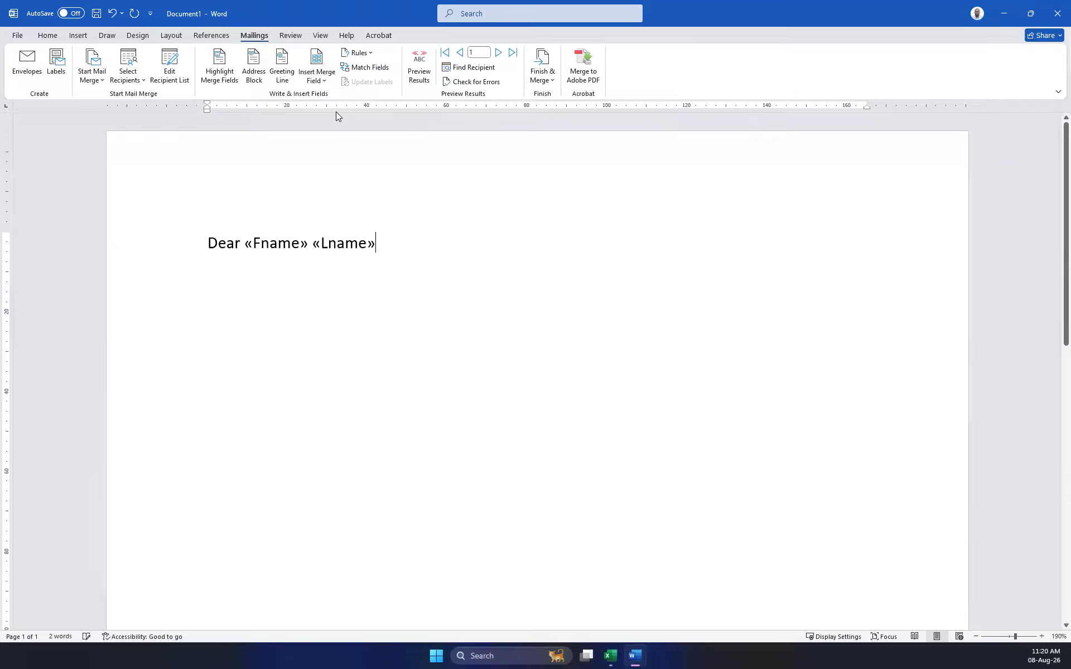
On a new line, type 'We are Pleased to Confirm the following Details of yours.'.
key(Return)
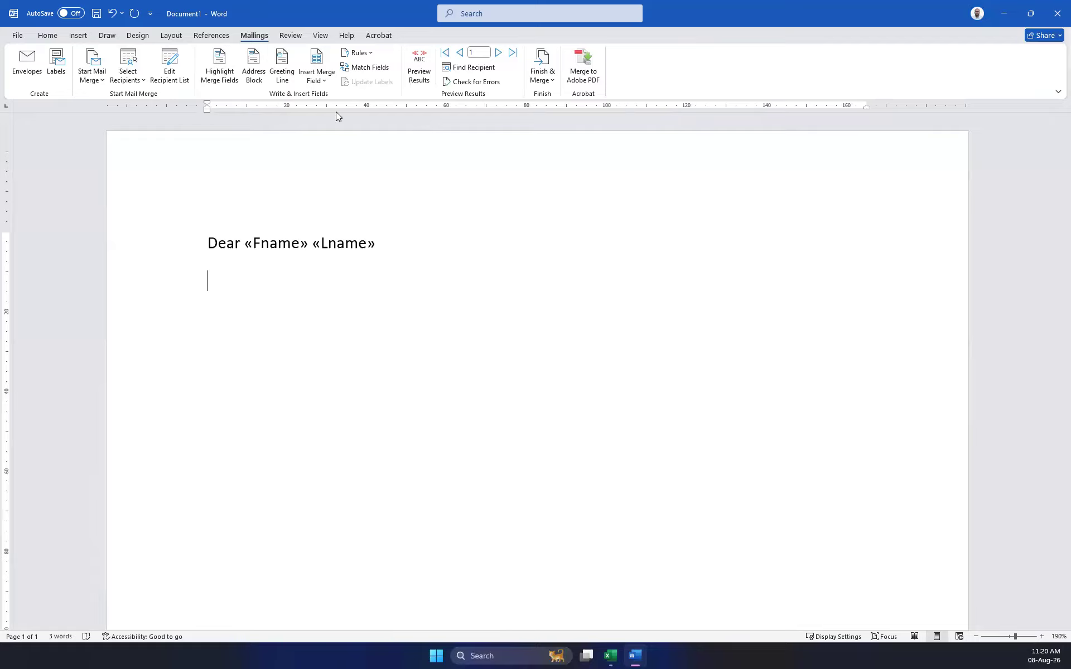
text(We apre )
text(pl)
key(BackSpace)
key(BackSpace)
key(BackSpace)
key(BackSpace)
key(BackSpace)
key(BackSpace)
text(re Pleased to )
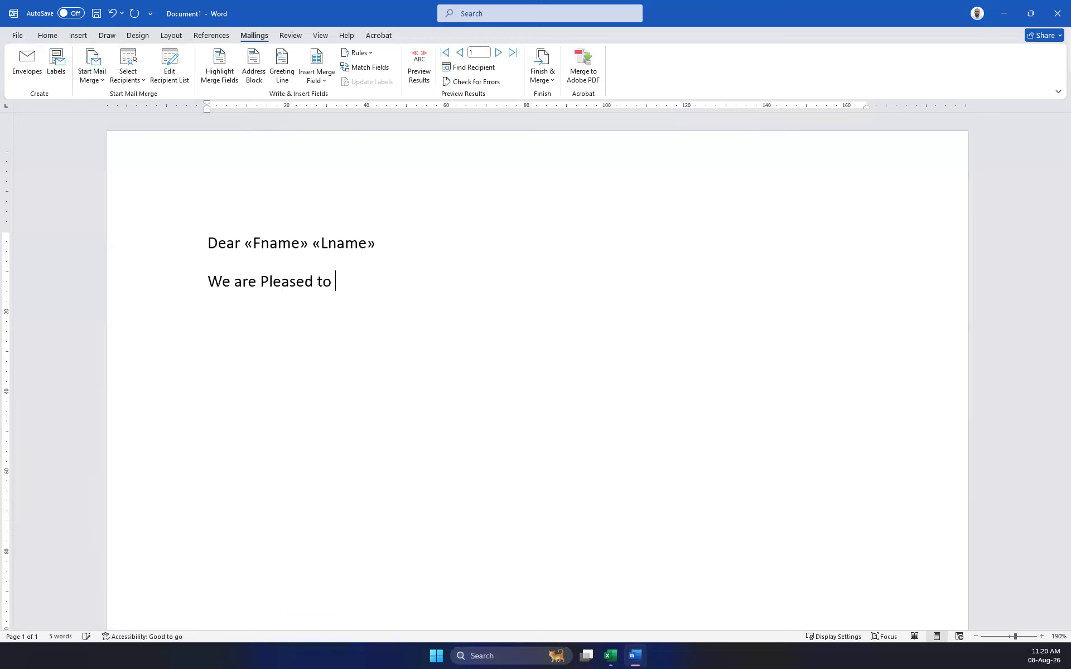
text(Confirm the following )
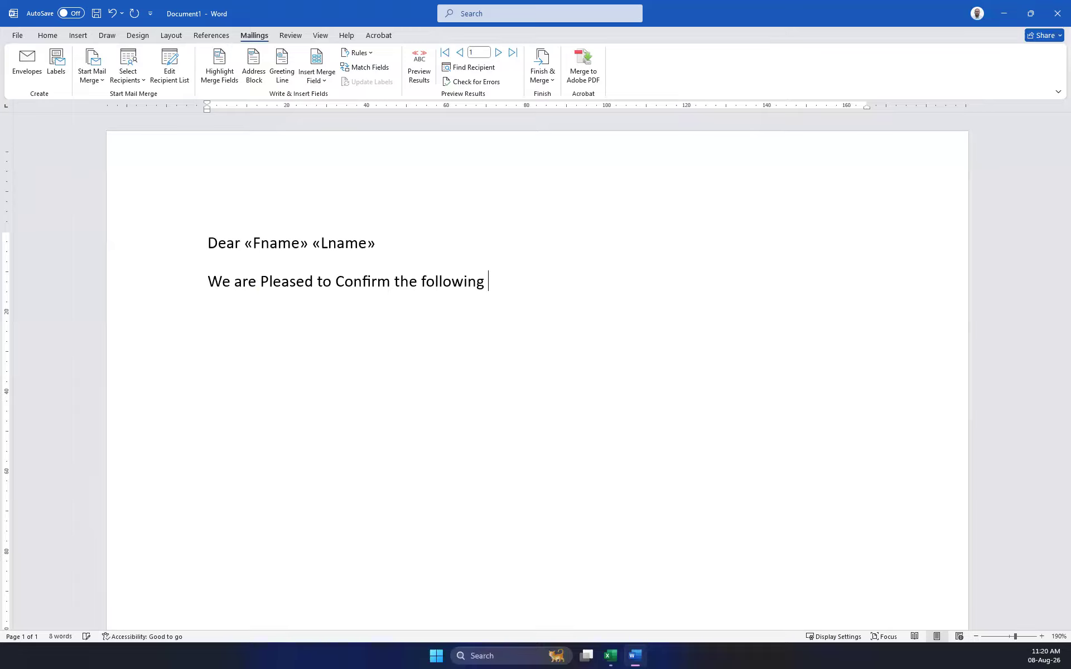
text(Details)
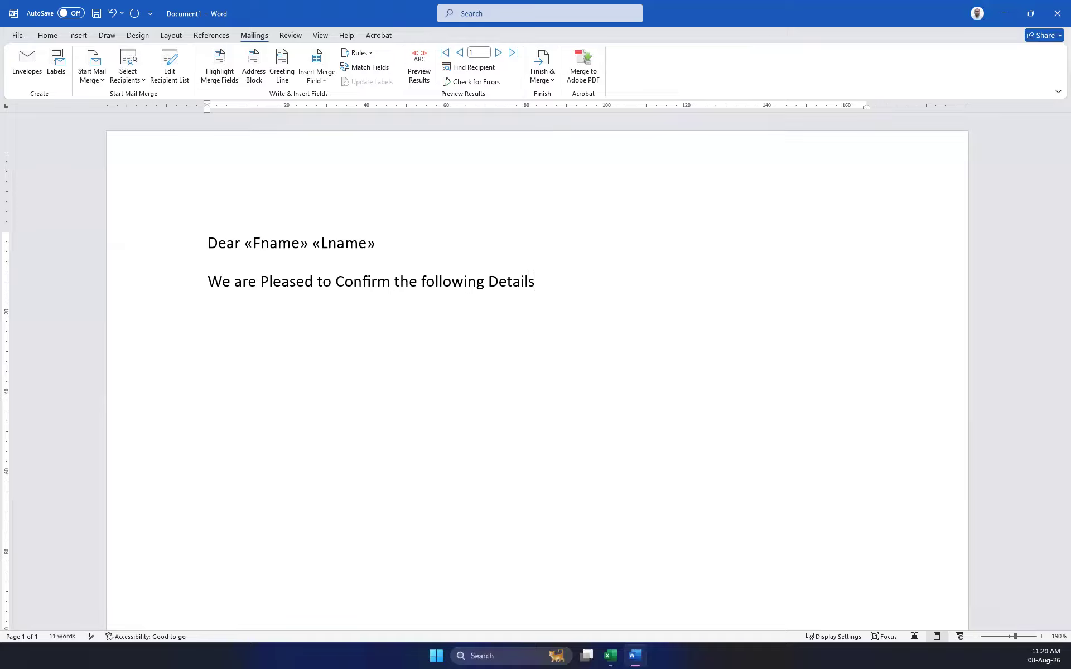
text( of yours)
text( are suc)
key(BackSpace)
key(BackSpace)
key(BackSpace)
key(BackSpace)
key(BackSpace)
key(BackSpace)
key(BackSpace)
key(BackSpace)
text(.)
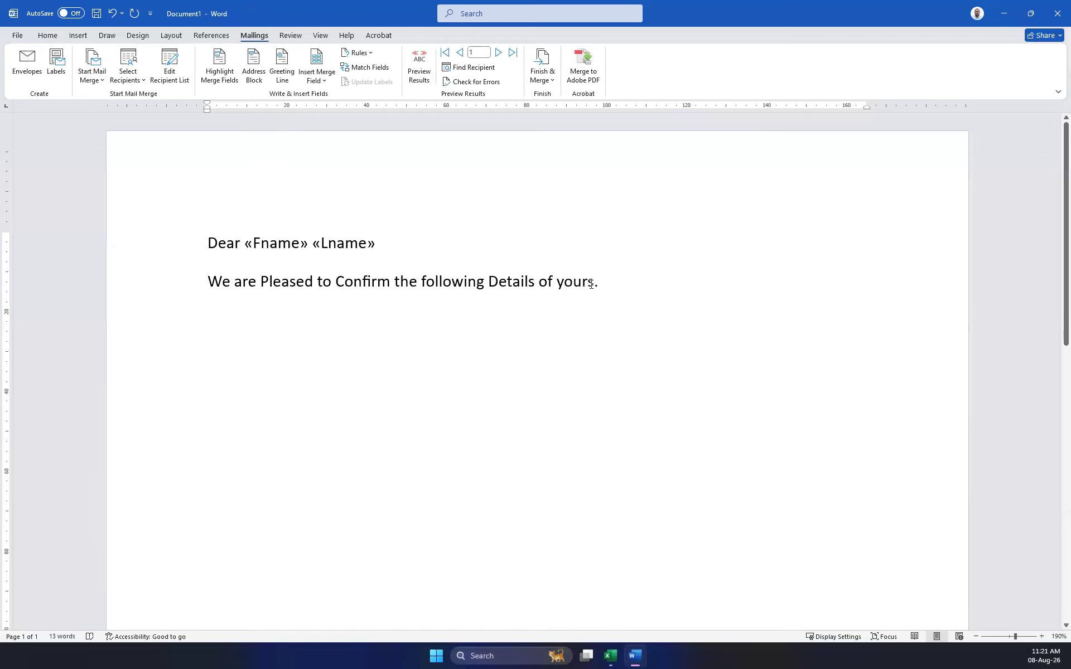
Convert the confirmation sentence to Sentence case via Change Case, then deselect it.
drag(626, 285, 163, 306)
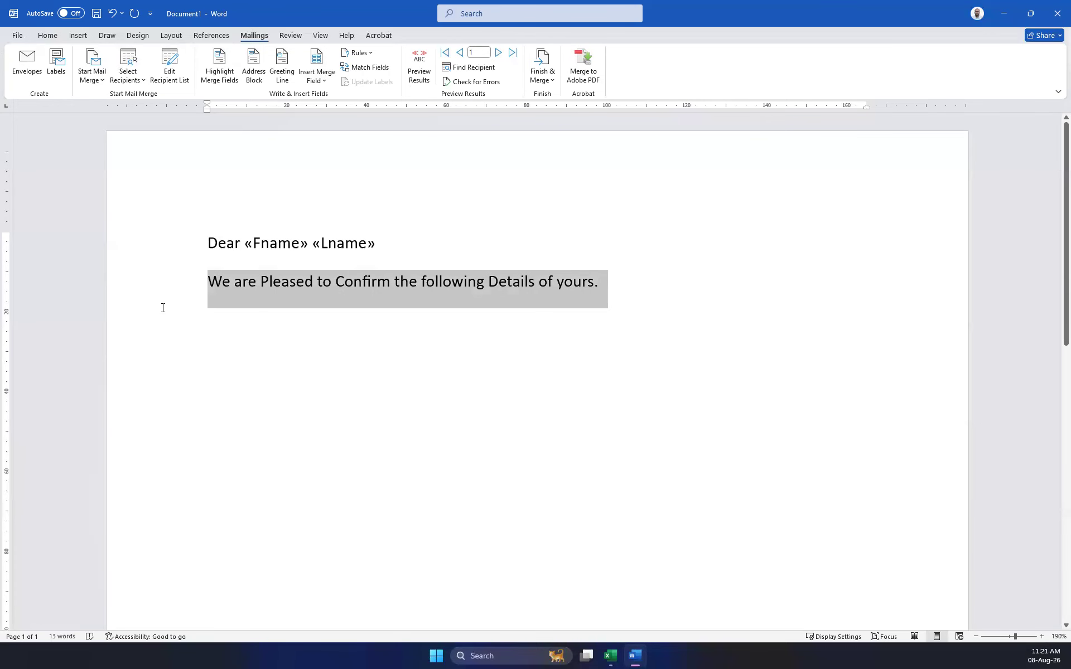
click(474, 360)
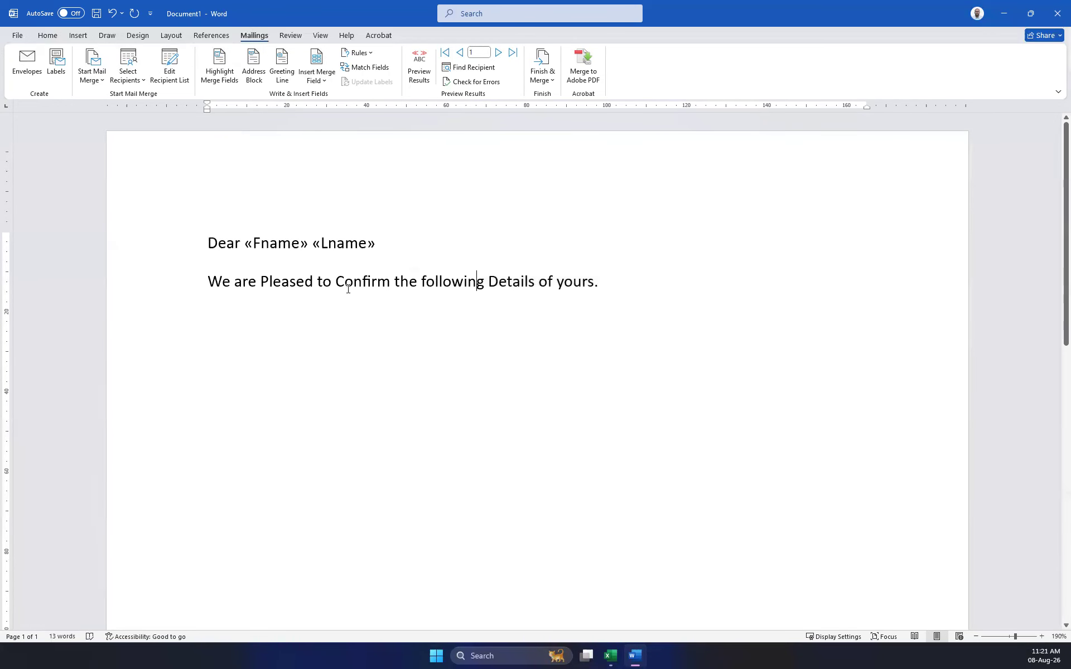
click(502, 282)
drag(210, 284, 598, 284)
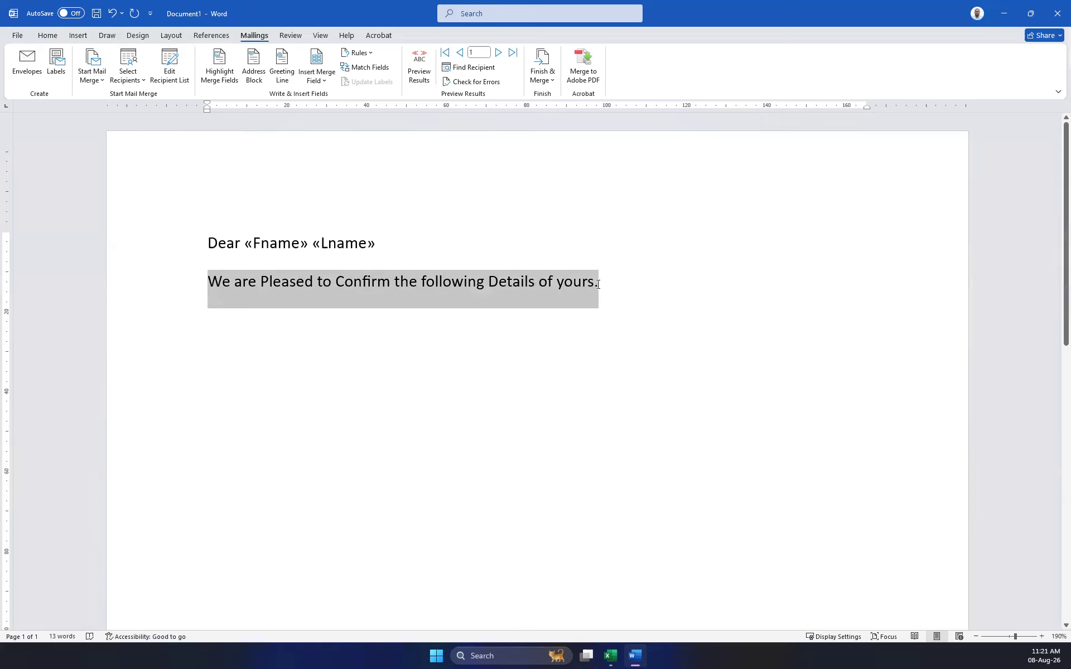
click(54, 37)
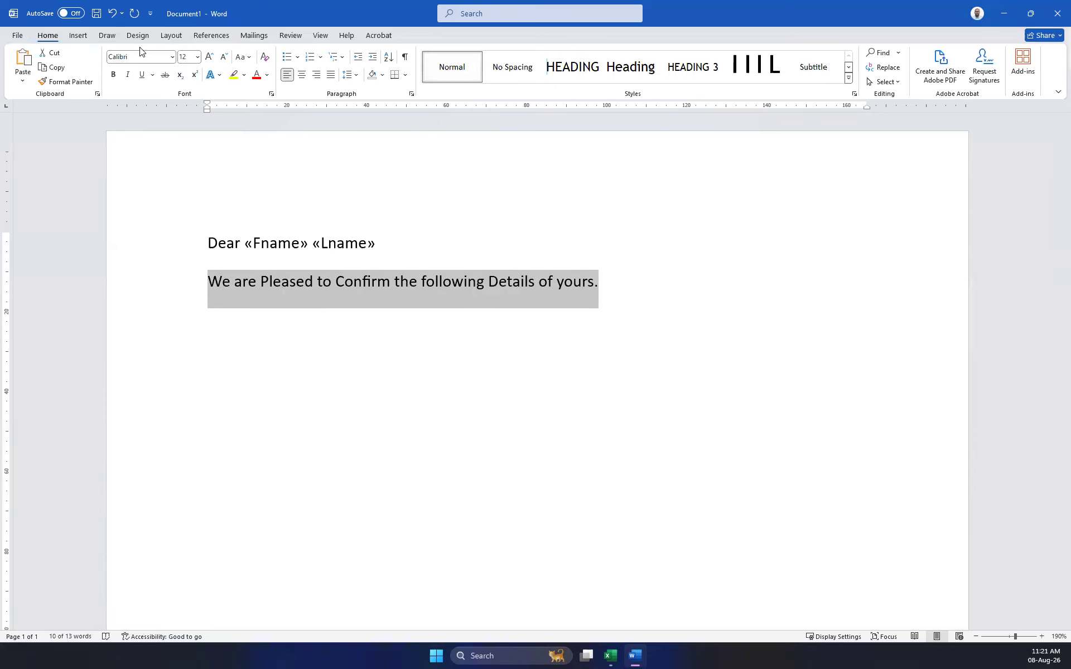
click(245, 58)
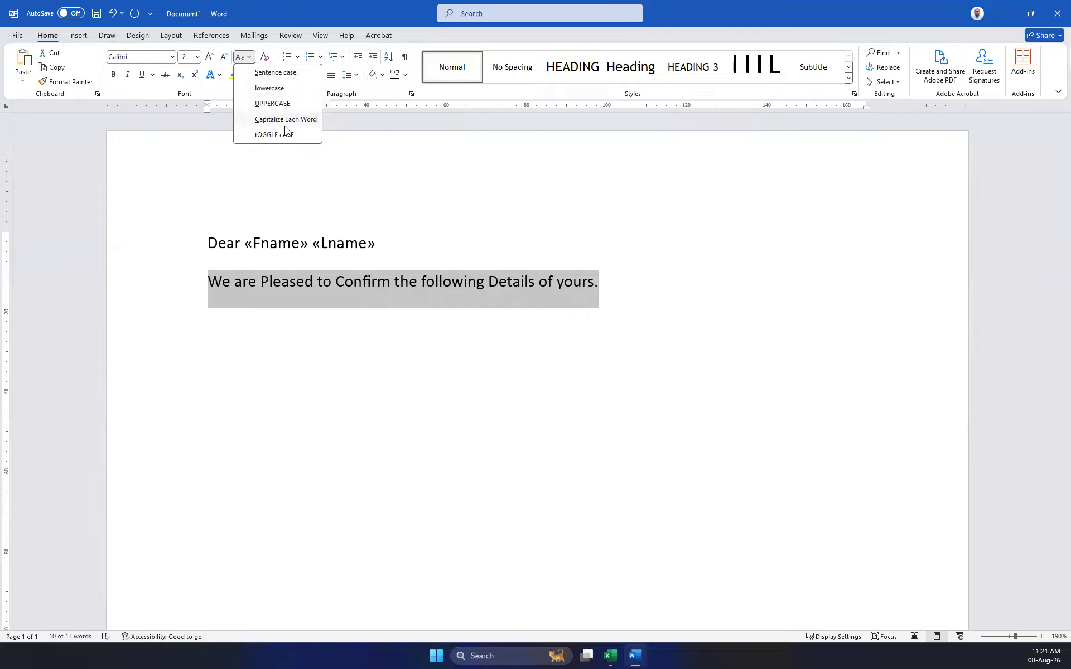
click(269, 77)
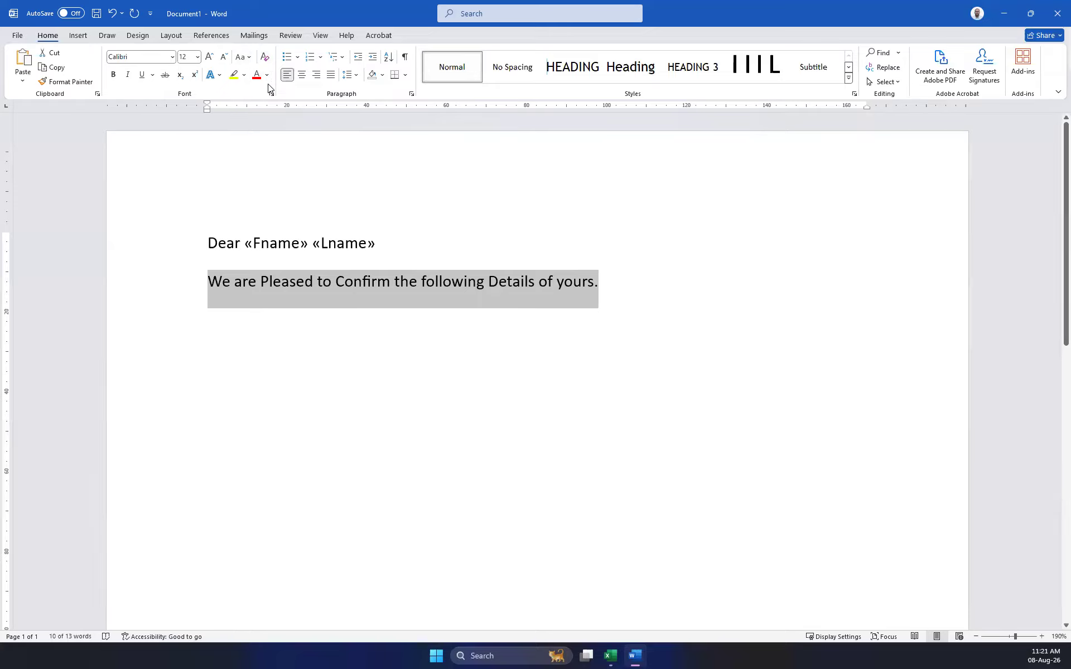
click(246, 57)
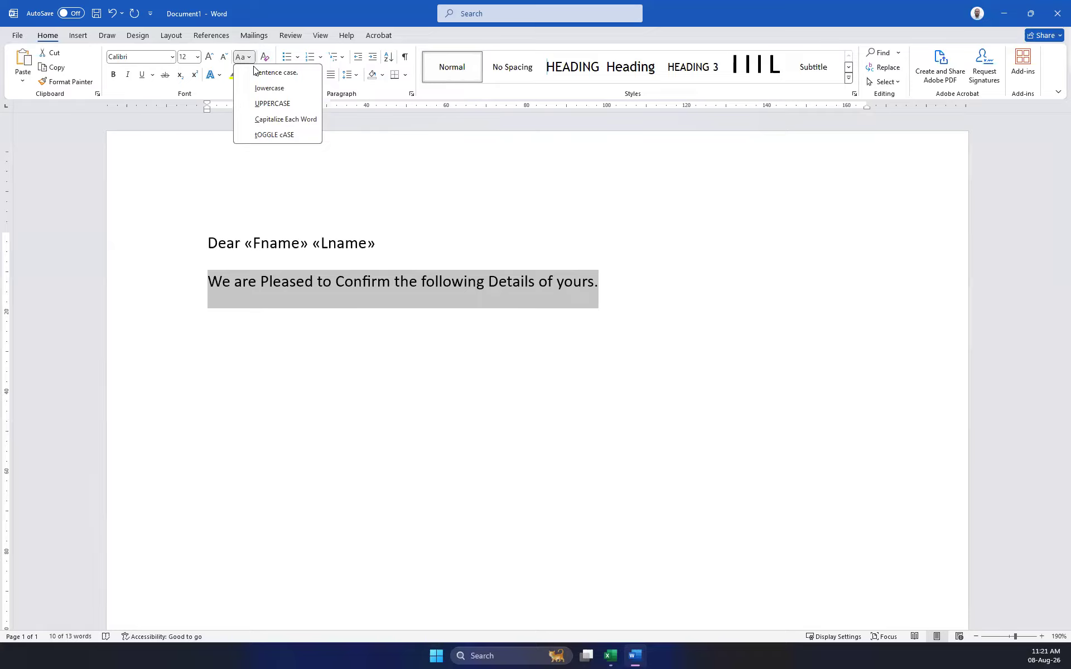
click(282, 119)
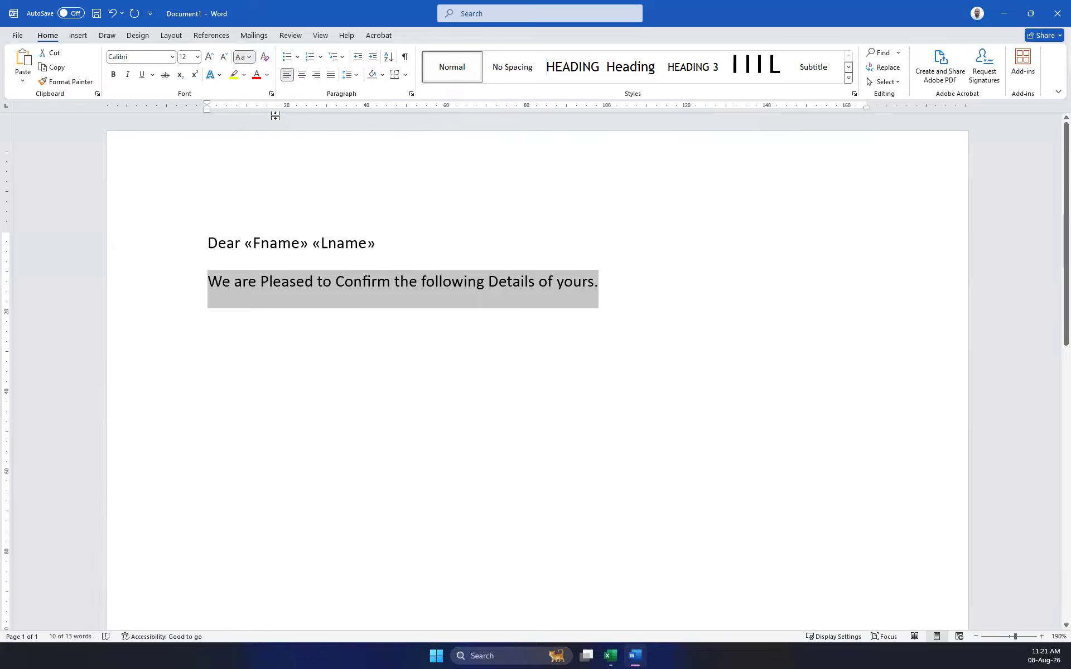
click(244, 57)
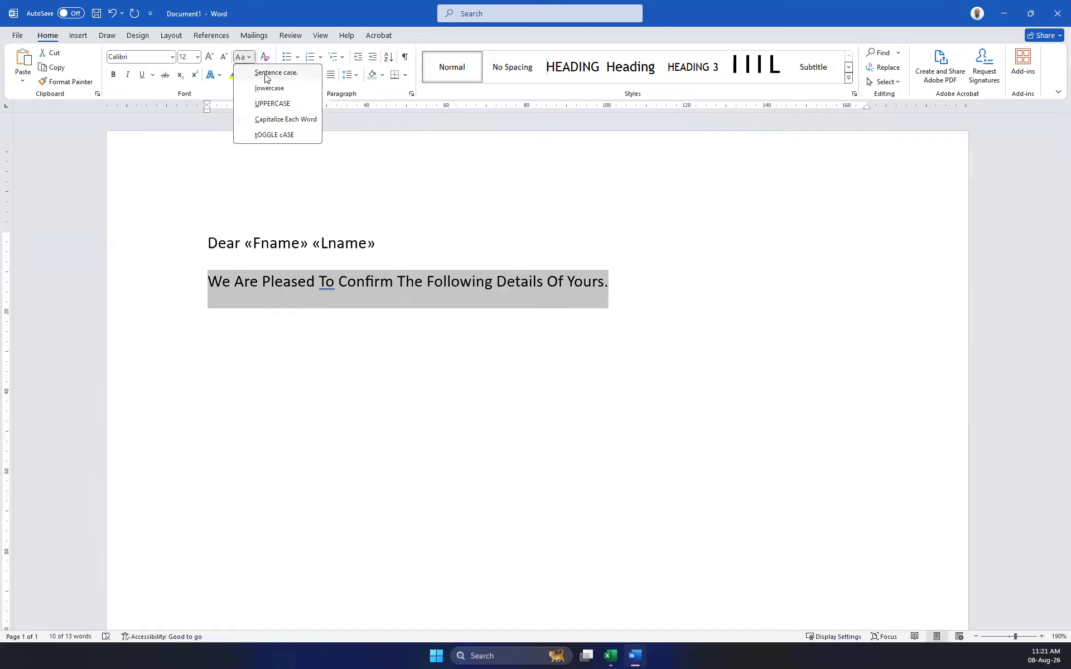
click(266, 73)
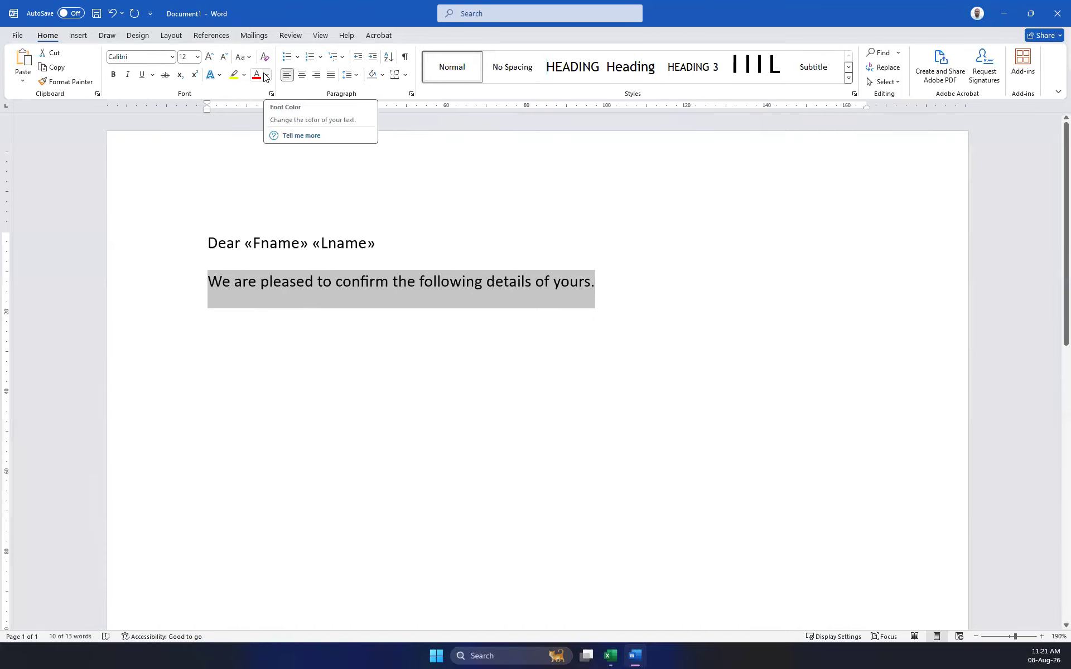
click(614, 289)
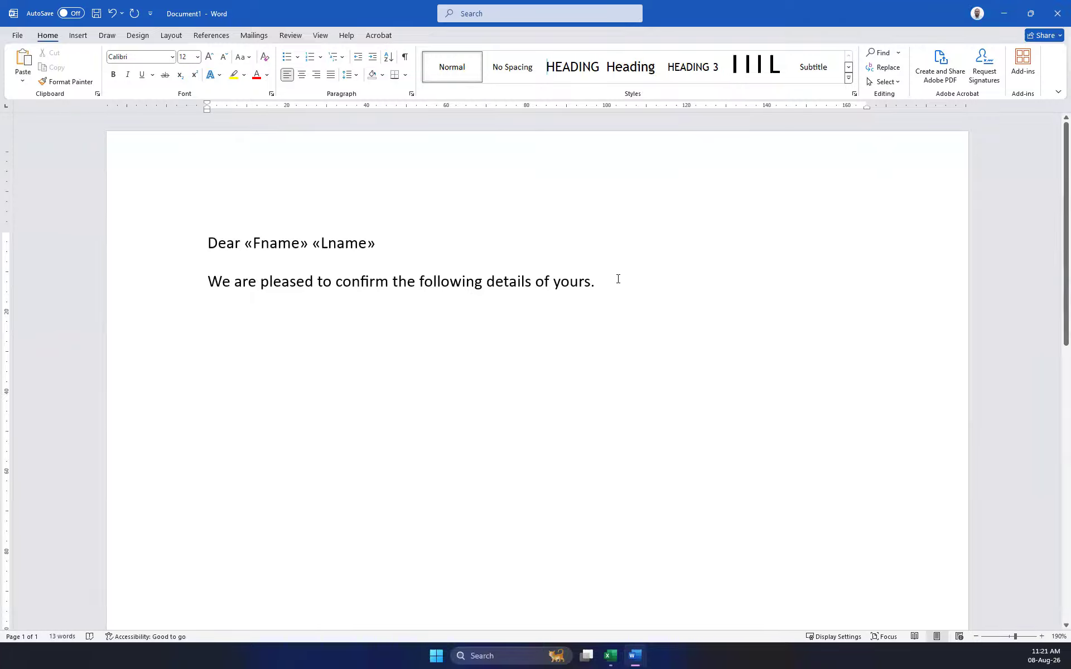
Type 'Our records are as follows,' on a new line and start another line.
key(Return)
text(OurRecor)
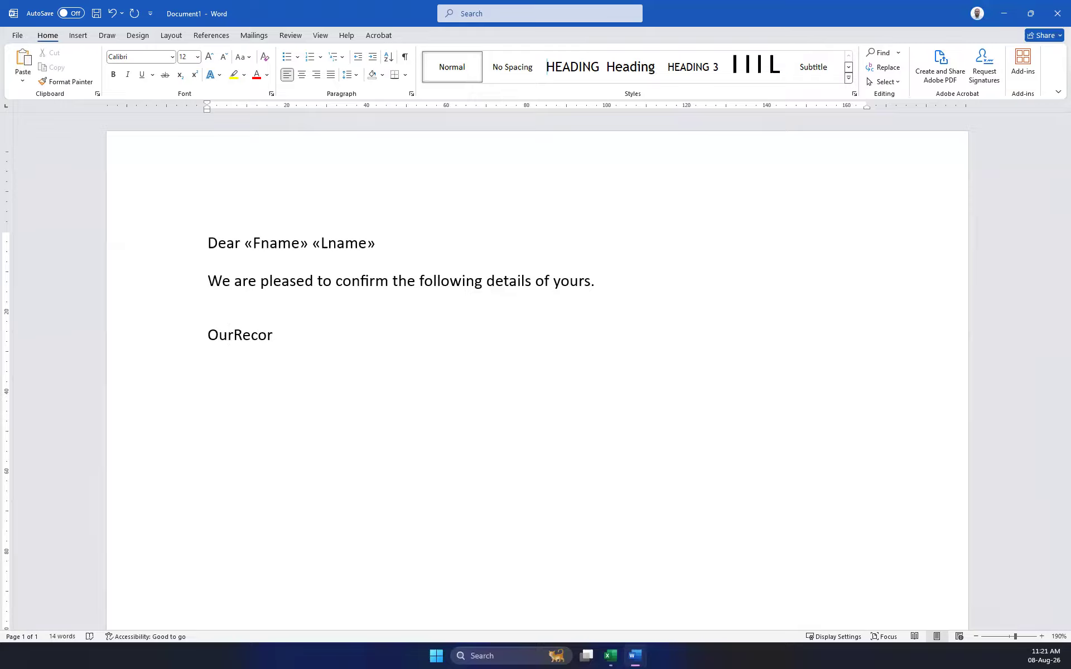
key(Left)
key(Left)
key(Left)
key(Left)
key(Left)
key(Delete)
text(r)
key(Right)
key(Right)
key(Right)
key(Right)
text(ds)
text(e as follows,)
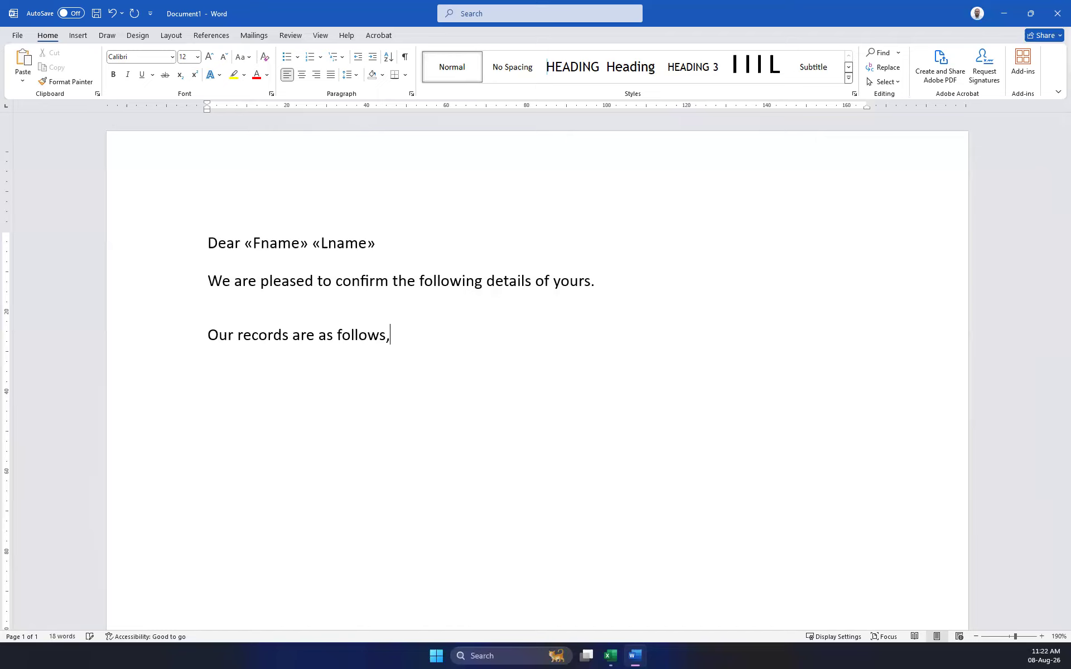
key(Return)
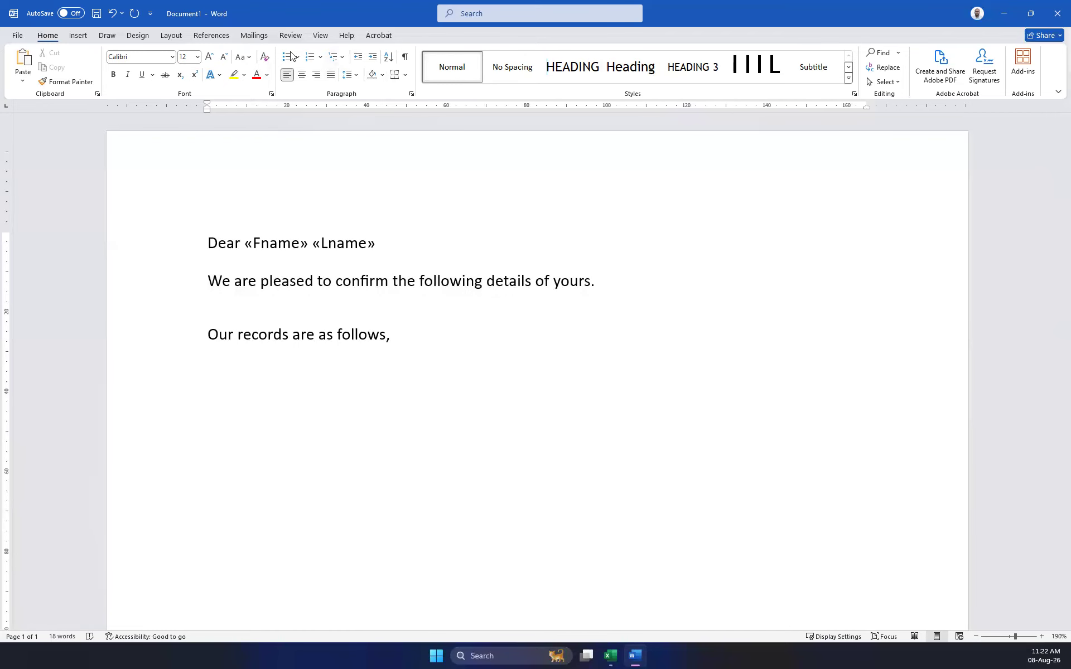
Insert the «Fname» and «Lname» merge fields on the first record line.
click(259, 36)
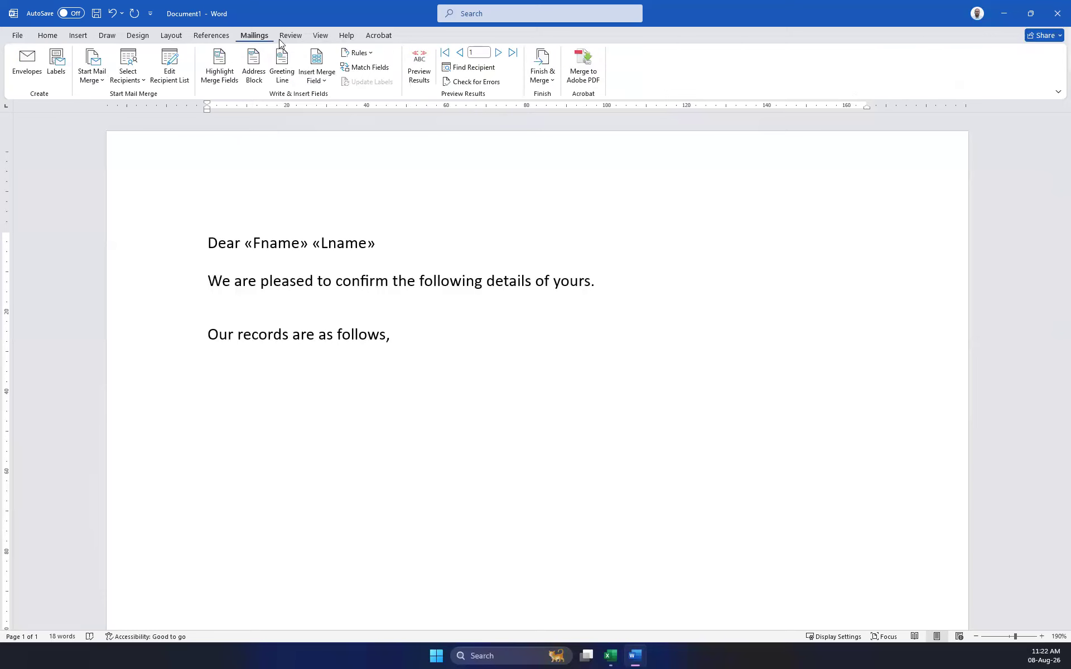
click(326, 81)
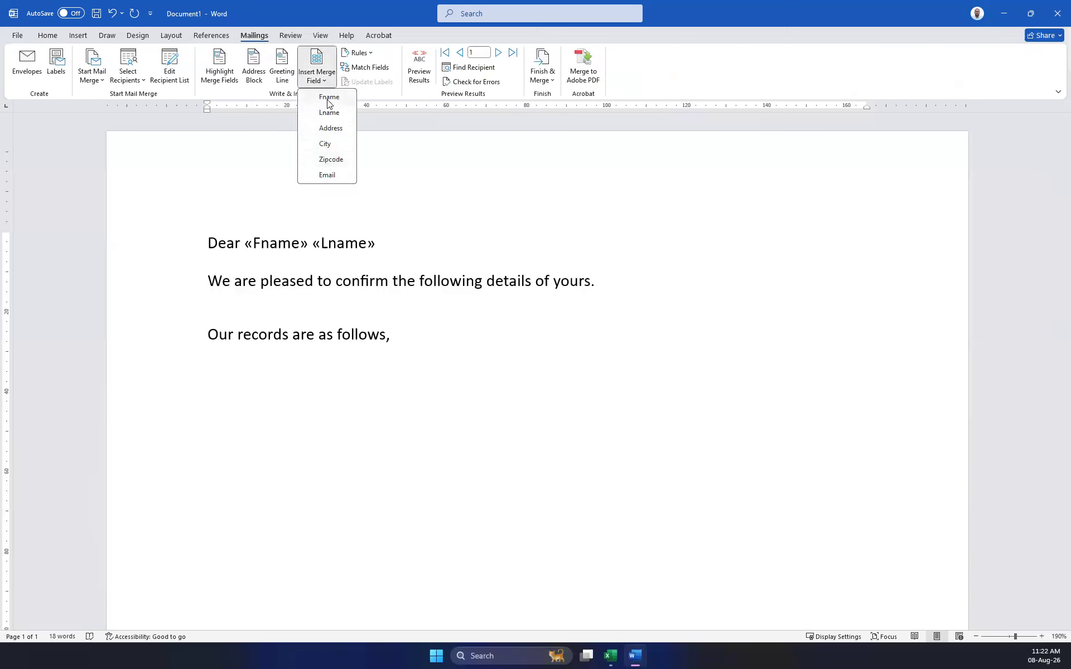
click(328, 100)
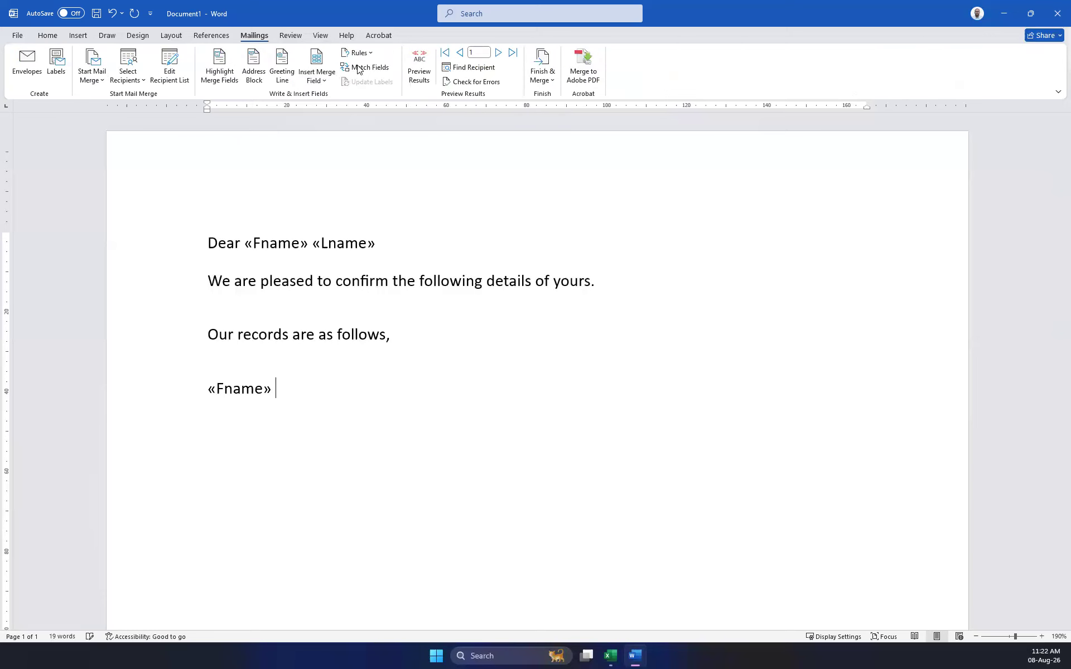
click(321, 76)
click(342, 115)
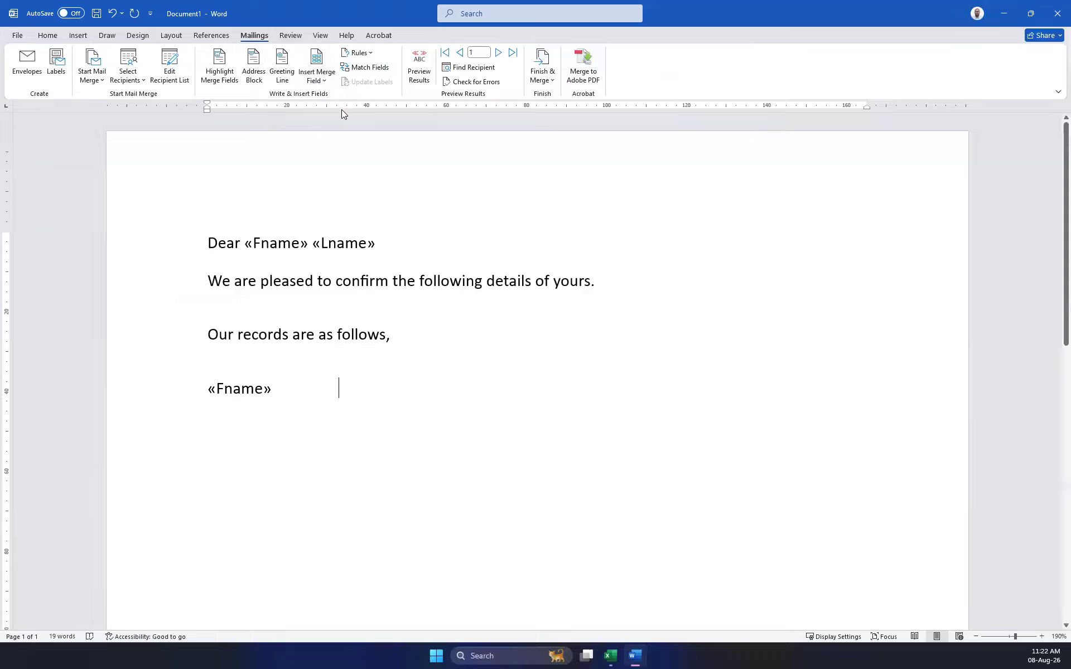
key(Return)
Add «Address», «City» and «Zipcode» merge fields, each on its own line.
click(324, 80)
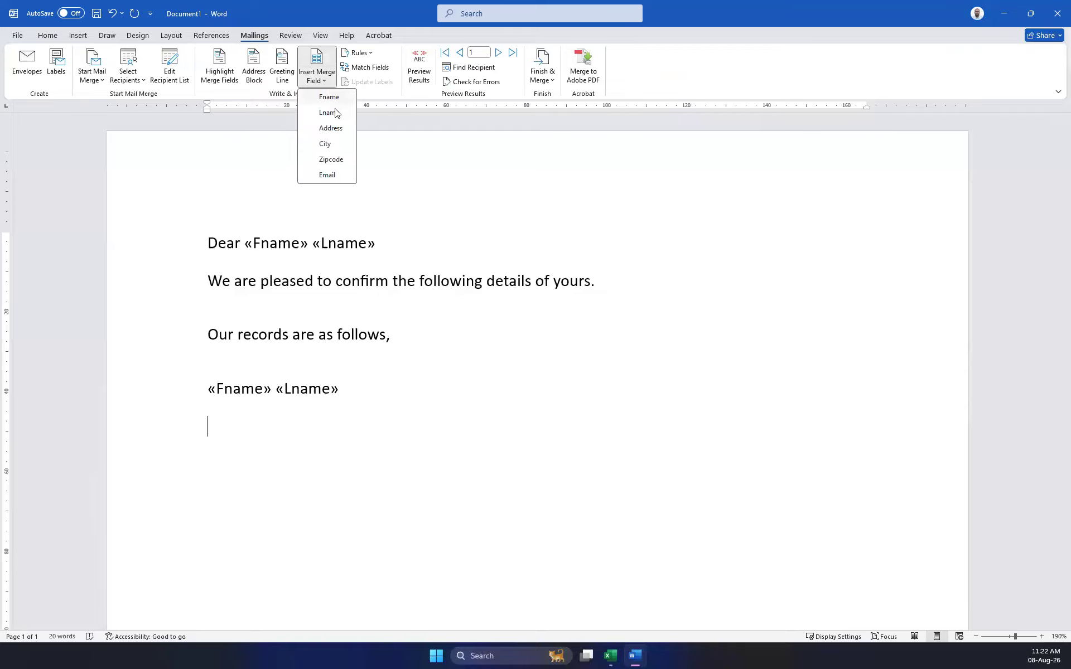
click(334, 129)
key(Return)
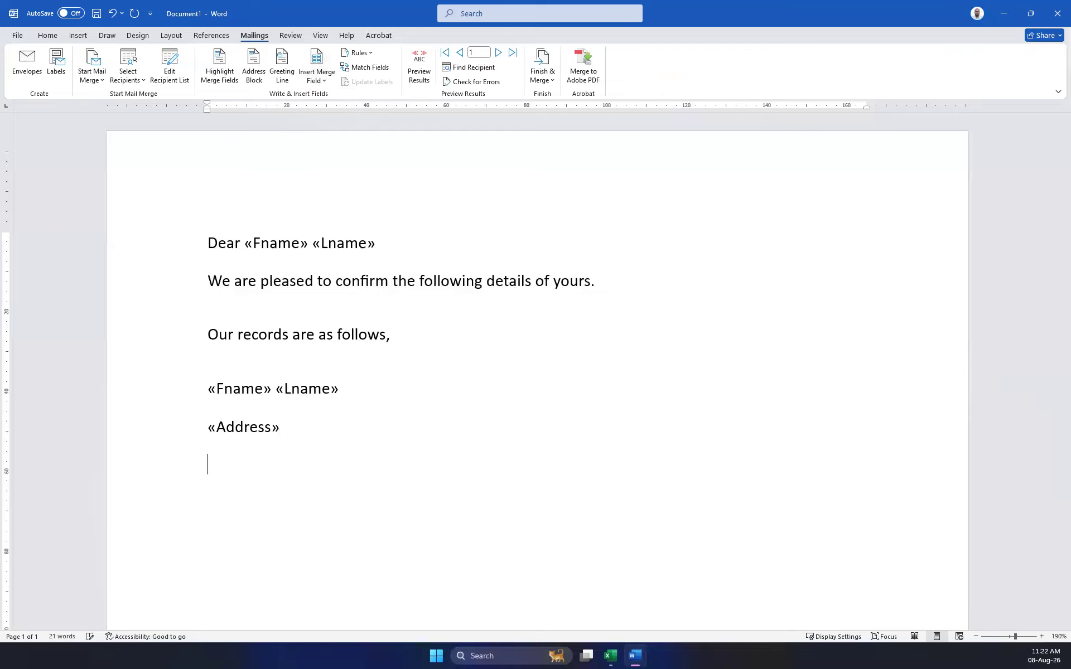
click(326, 80)
click(326, 147)
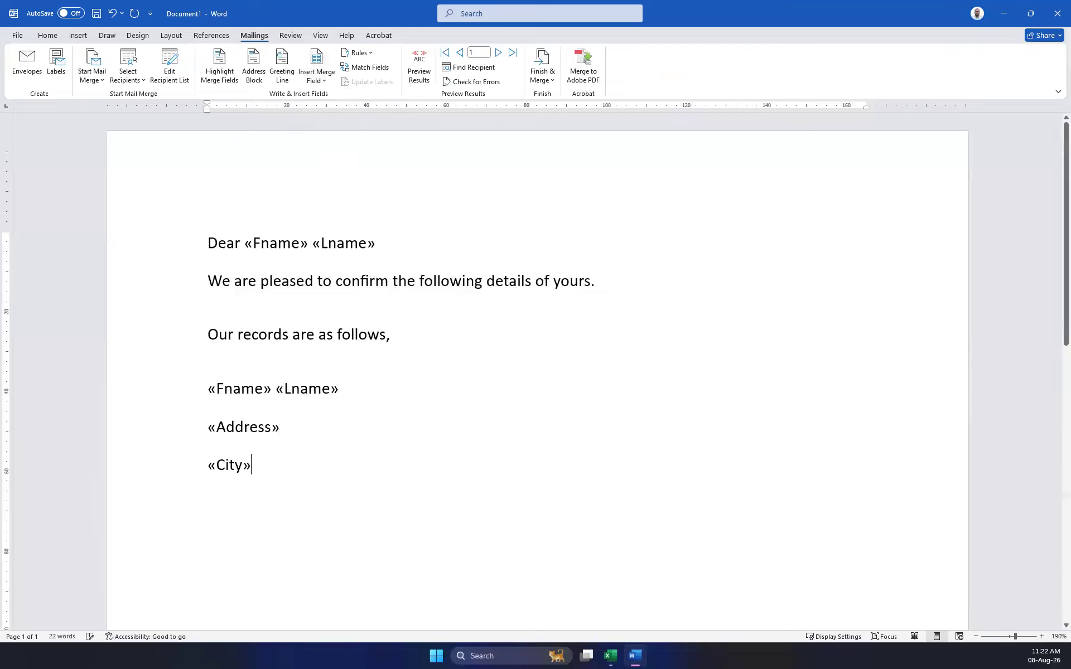
key(Return)
click(323, 81)
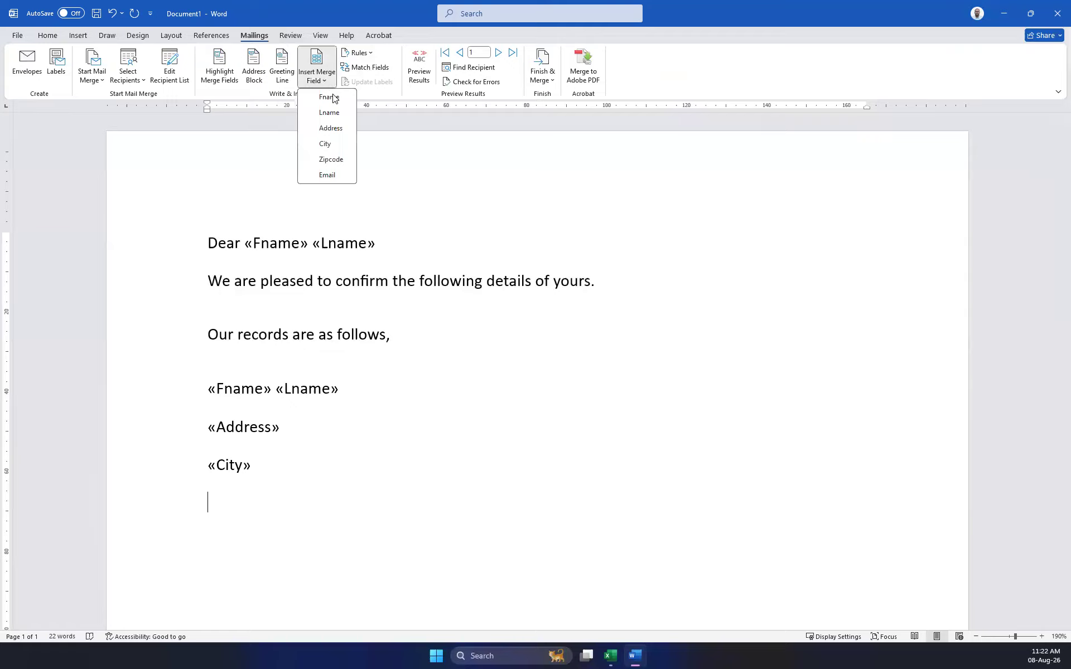
click(331, 161)
key(Return)
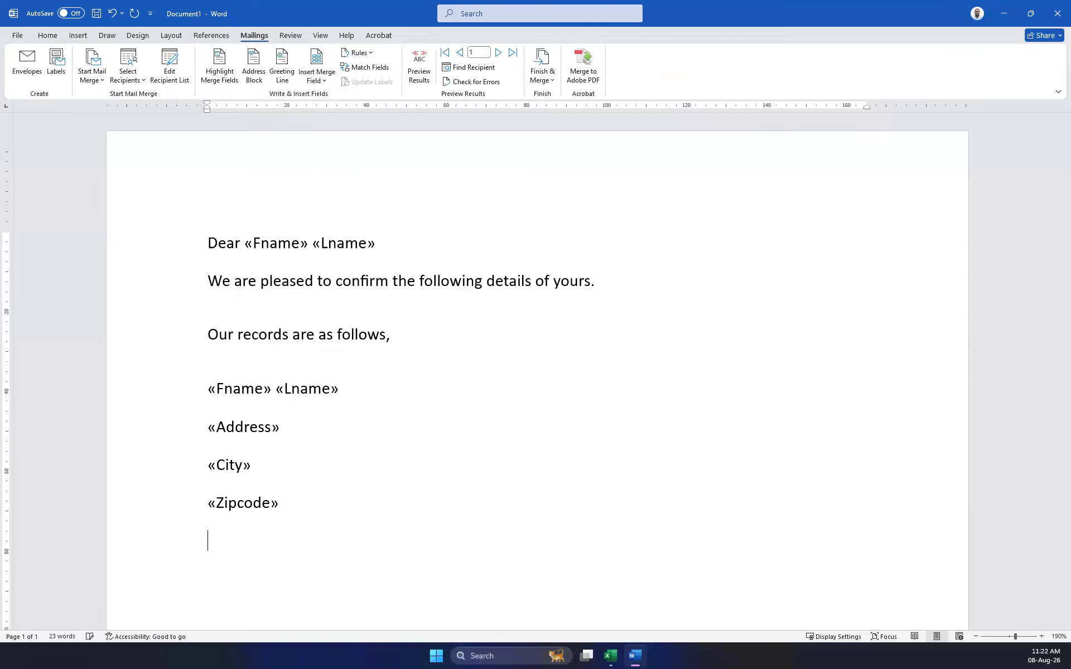
Add an 'Email :' label followed by the «Email» merge field.
text(Email :)
click(318, 79)
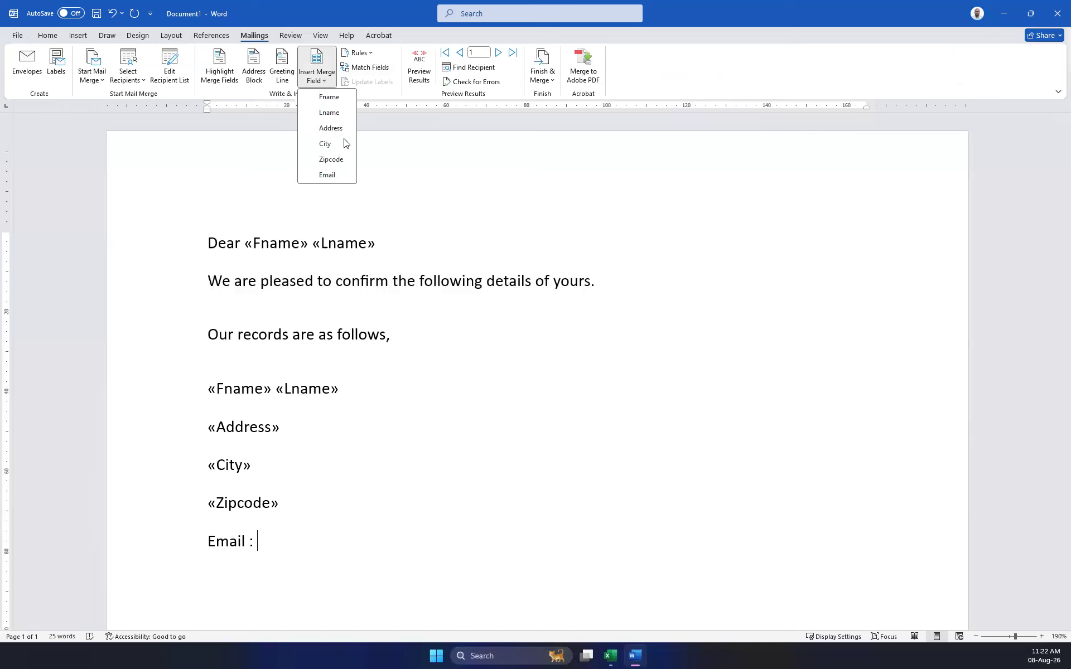
click(337, 175)
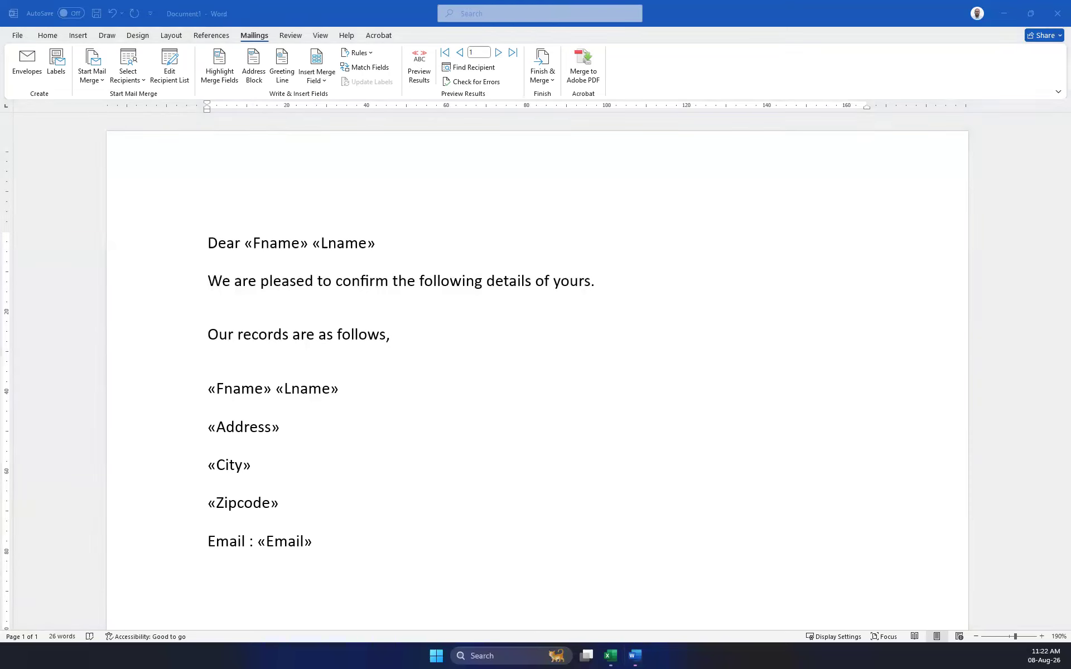
click(203, 569)
Paste the closing sentences below the Email line, with 'Thank you' on its own line.
click(223, 574)
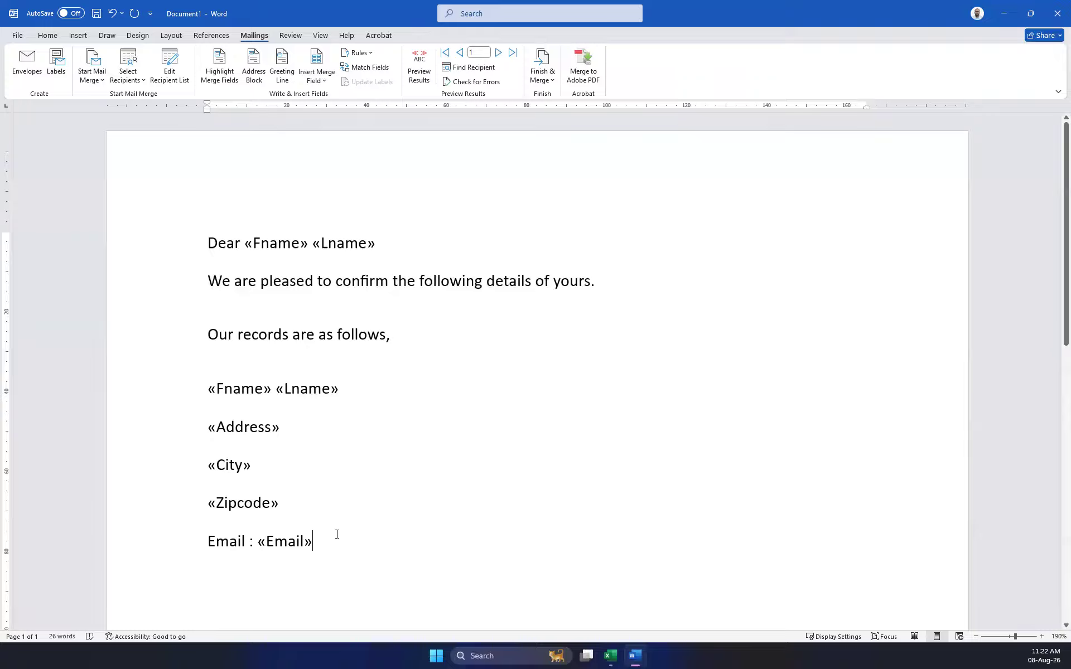
key(Return)
text(We will use this information for future correspondence. Thank you for choosing our services.)
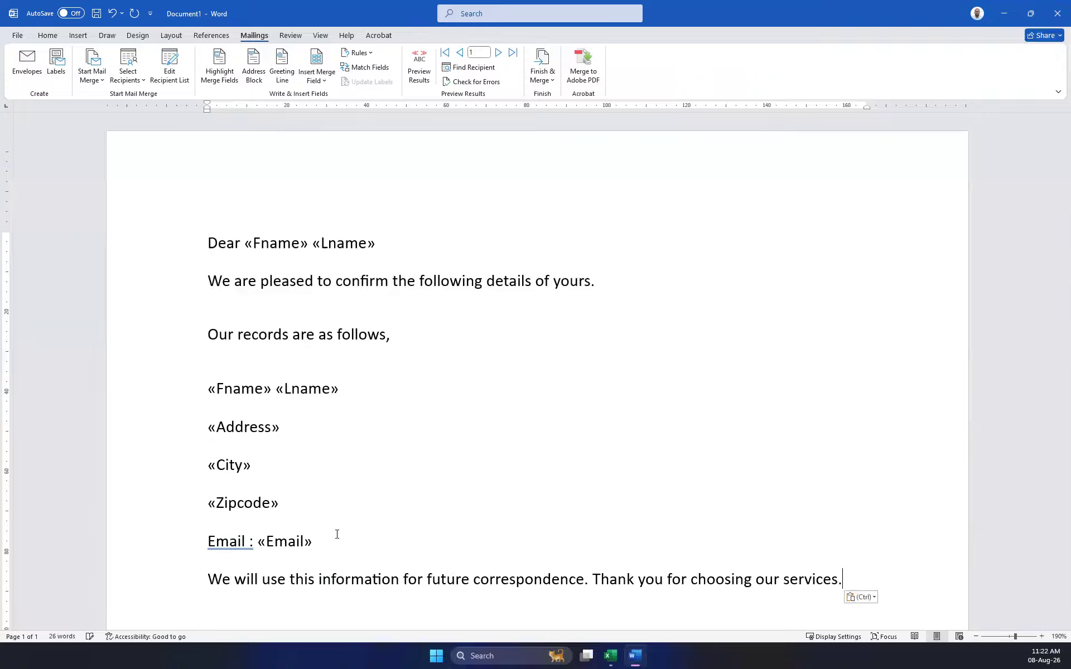
click(592, 582)
key(Return)
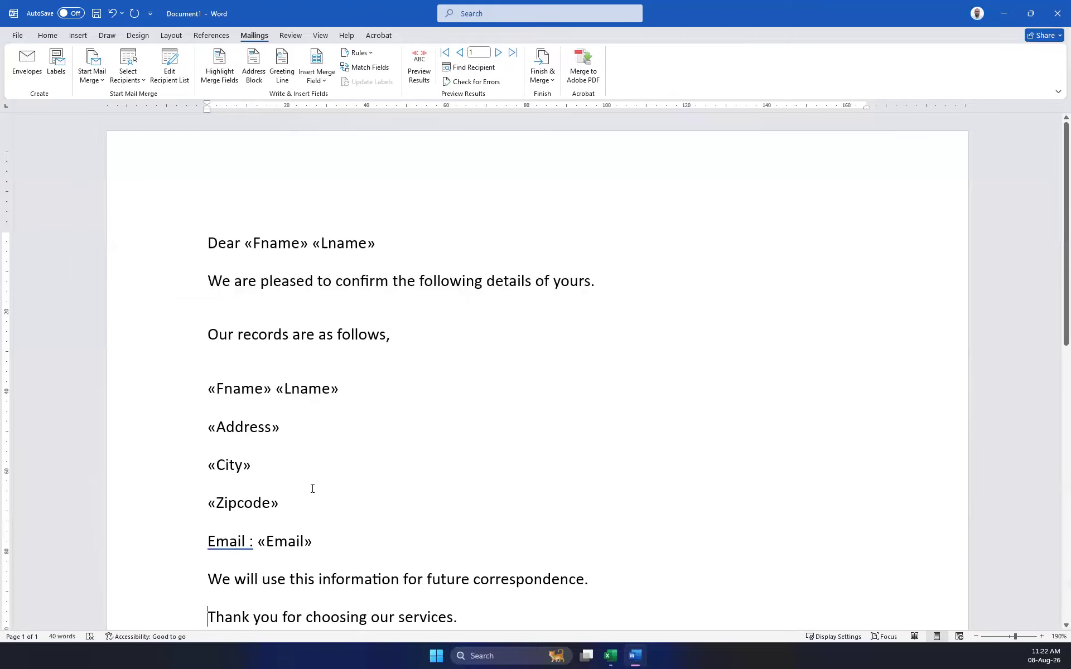
Add the sign-off 'ABC Company' on a new line after the thank-you sentence.
scroll(312, 488, down, 2)
click(333, 394)
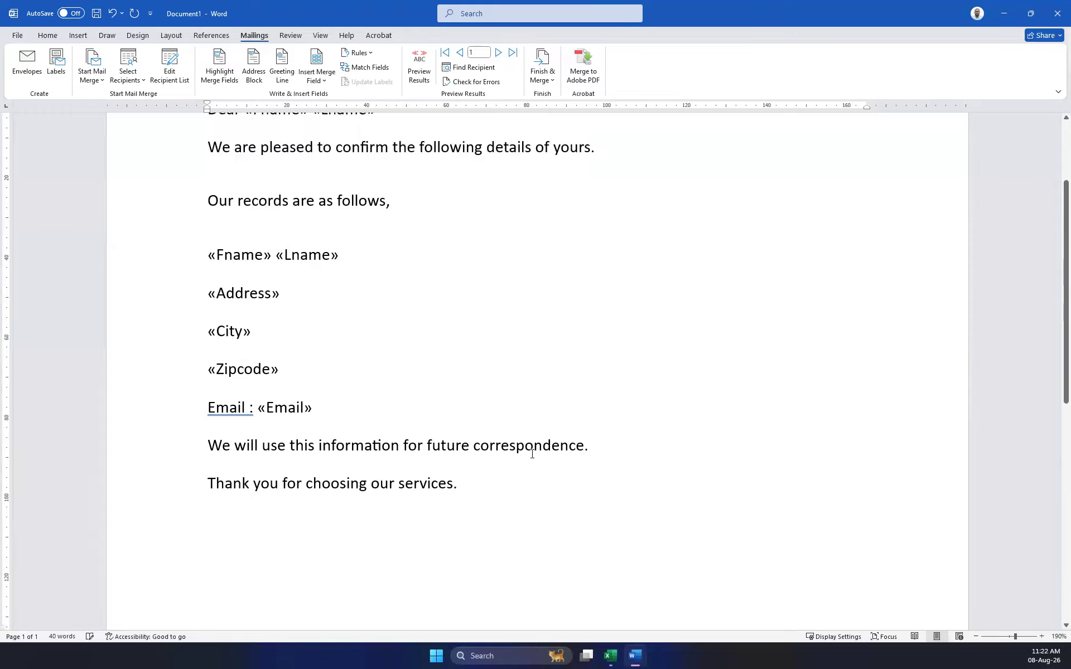
click(509, 478)
key(Return)
key(Return)
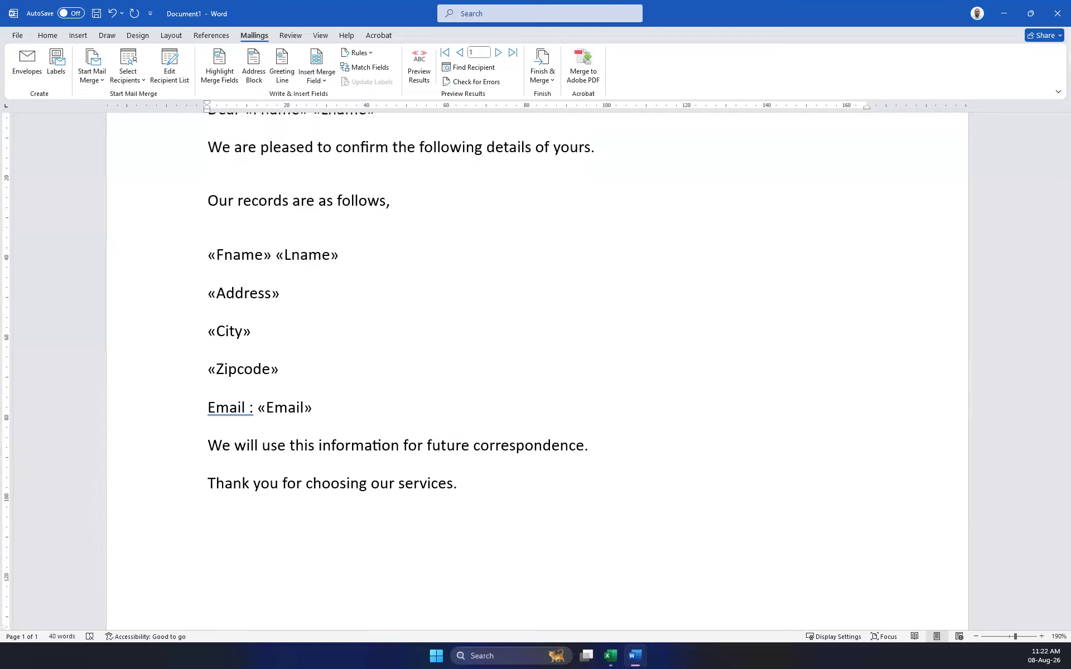
text(ABC Company)
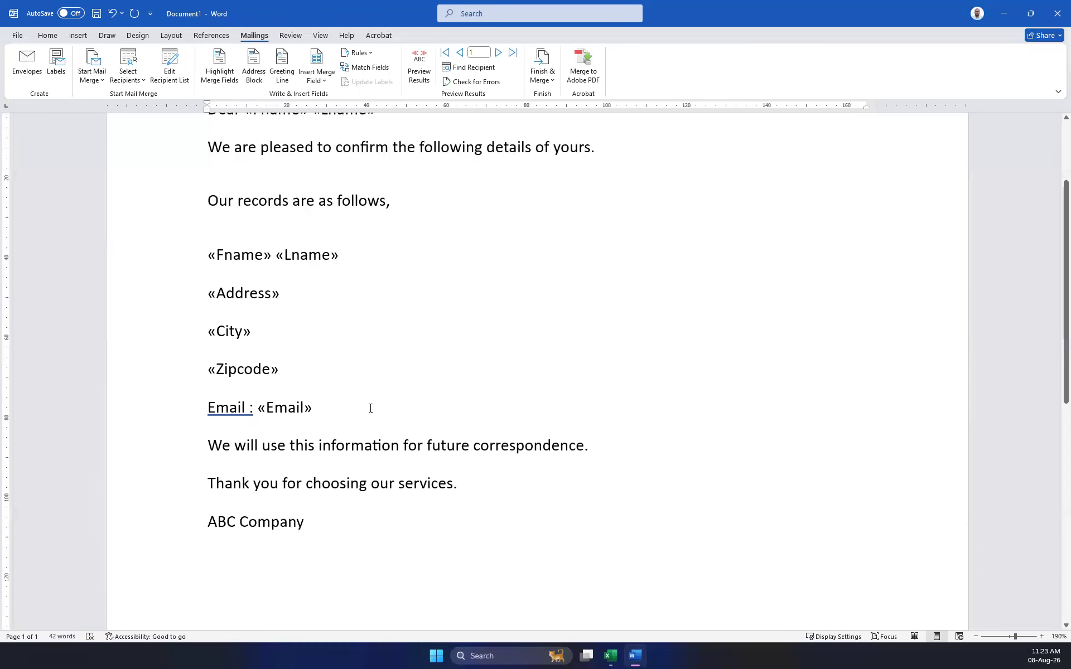
scroll(371, 408, up, 3)
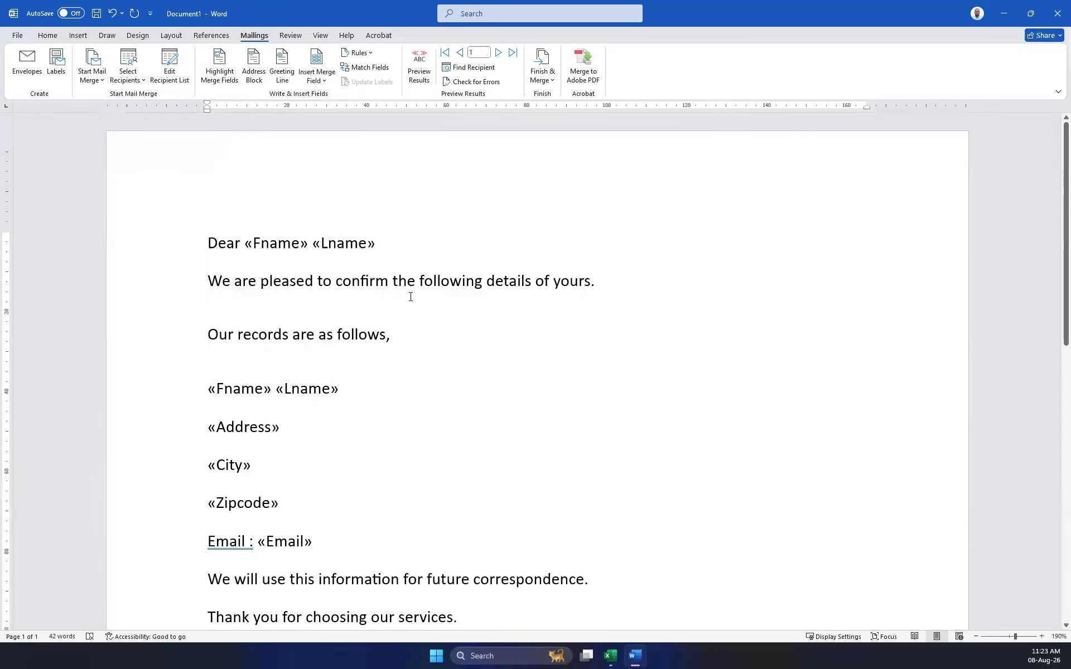
scroll(409, 299, down, 2)
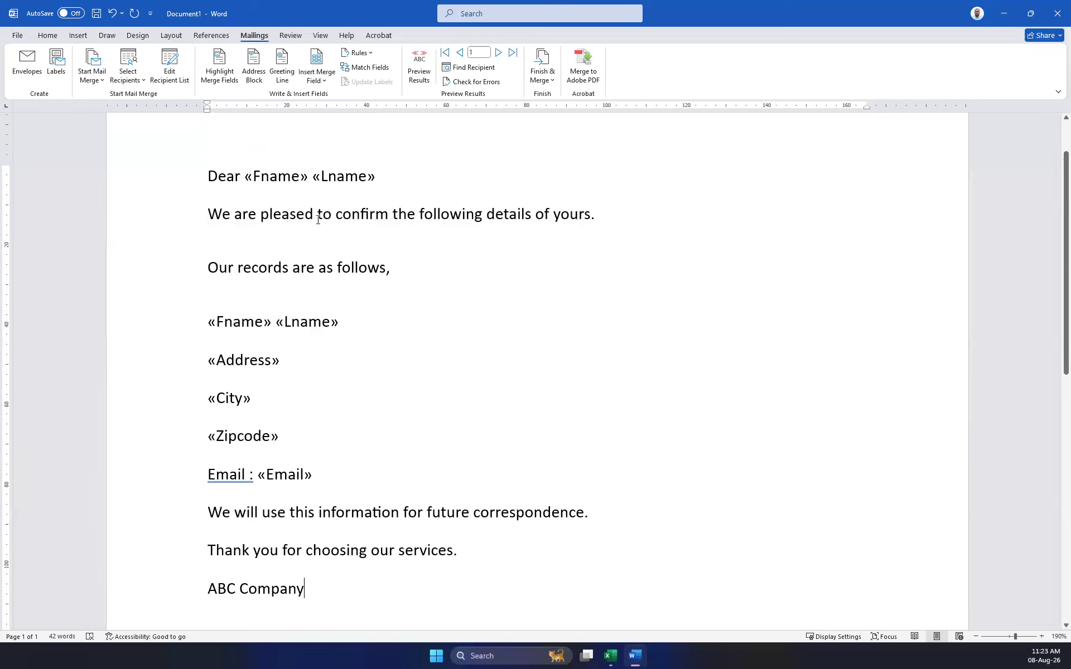
Delete the blank line before 'Our records are as follows,' and add one under the greeting.
click(231, 240)
key(Delete)
click(398, 182)
key(Return)
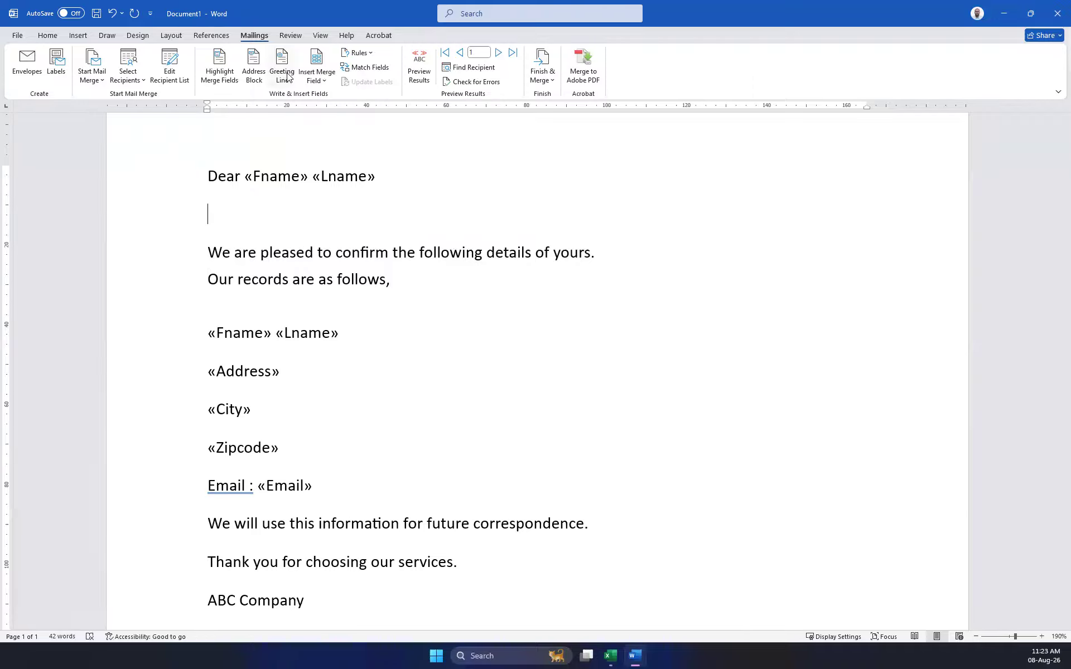
Open the Greeting Line dialog, look it over, and close it without inserting anything.
click(288, 77)
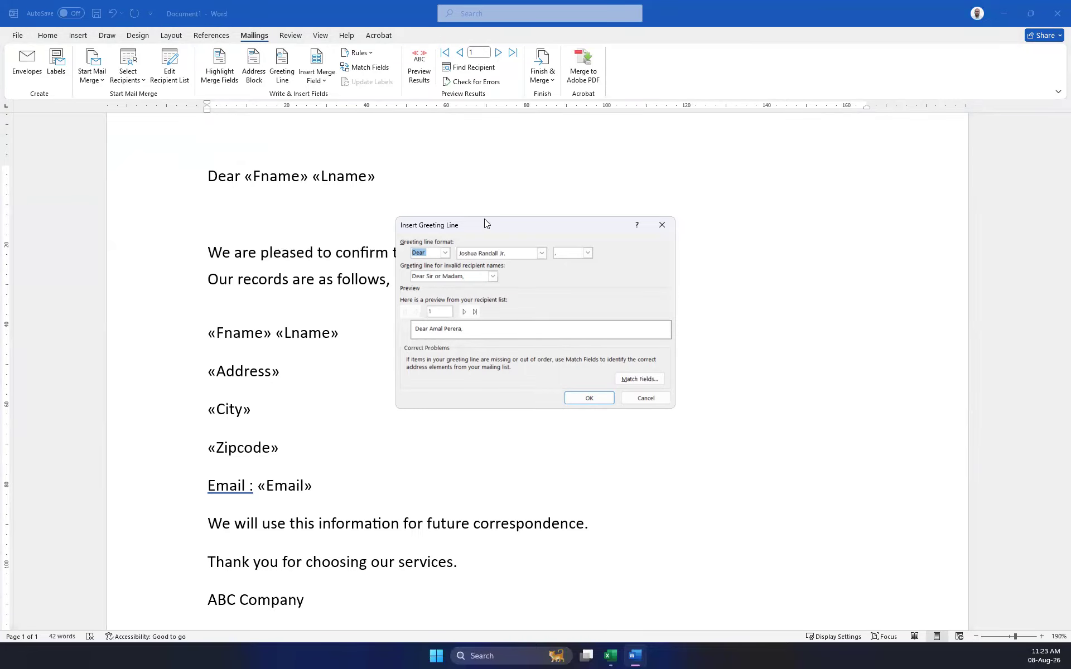
drag(492, 230, 749, 355)
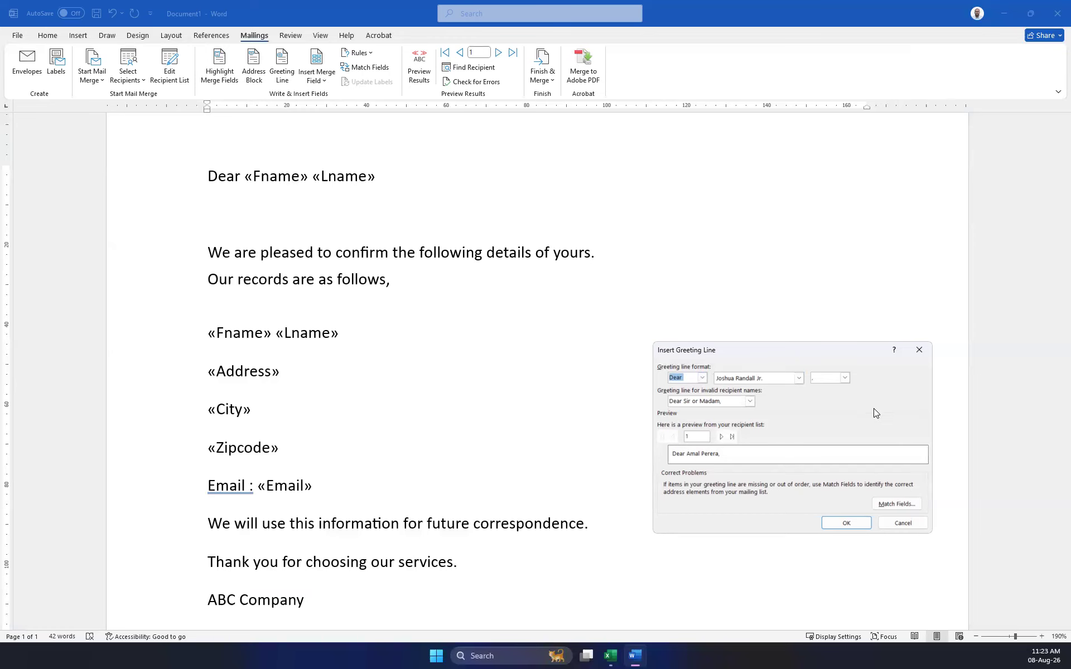
click(918, 352)
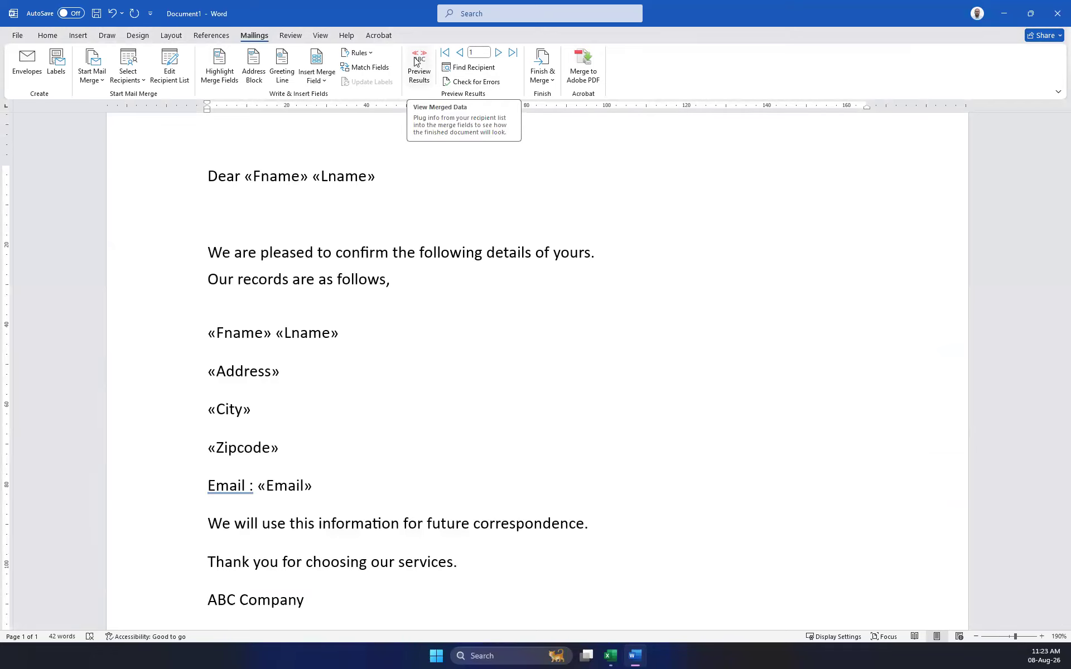
Remove the empty line under the greeting, turn on Preview Results, and advance to record 10.
key(Delete)
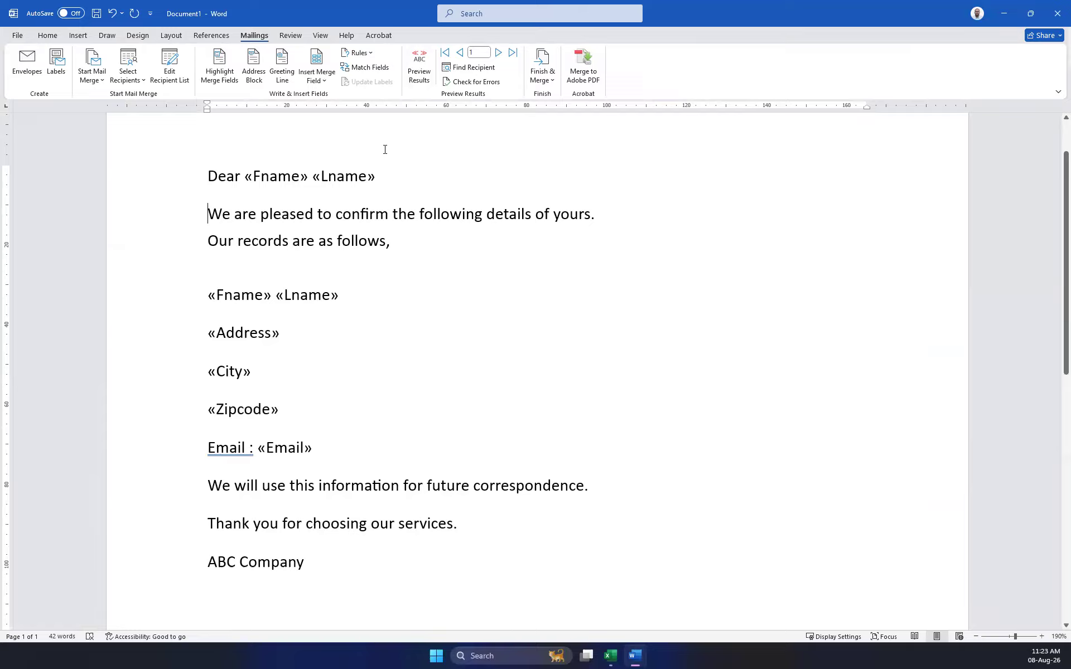
click(420, 64)
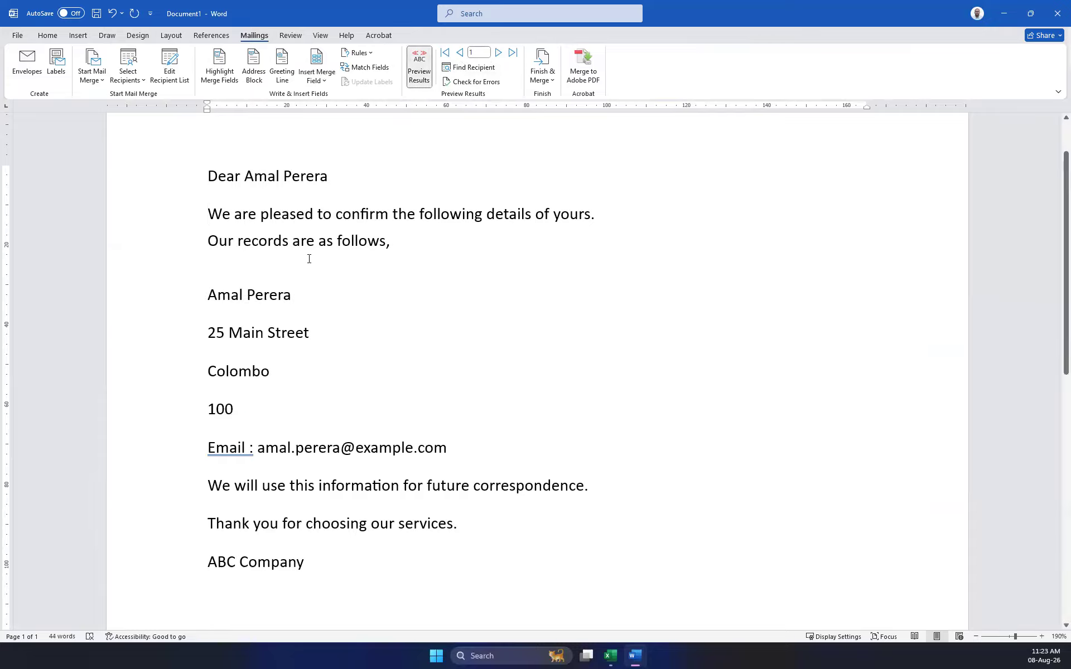
click(499, 55)
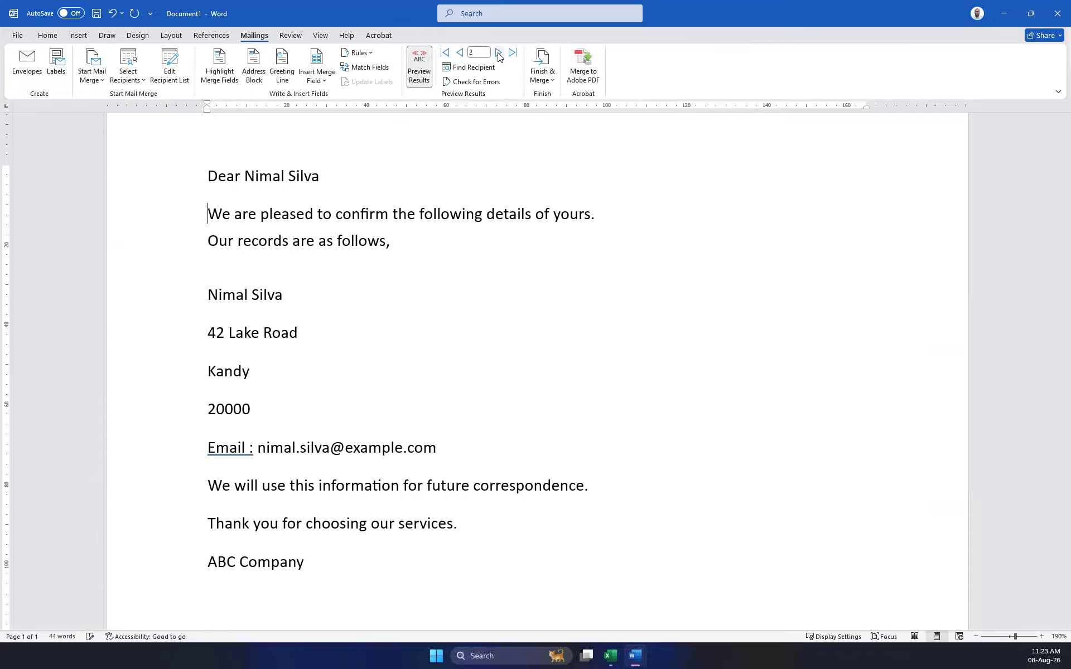
click(499, 53)
click(499, 53)
click(499, 53)
click(499, 53)
click(499, 55)
click(499, 55)
click(499, 54)
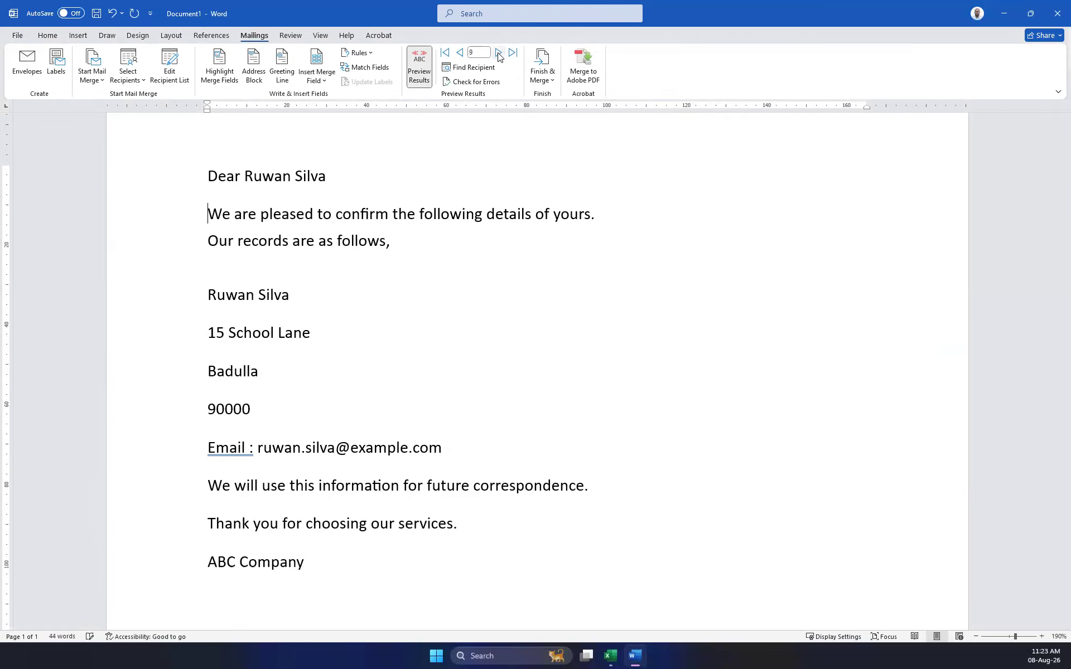
click(498, 54)
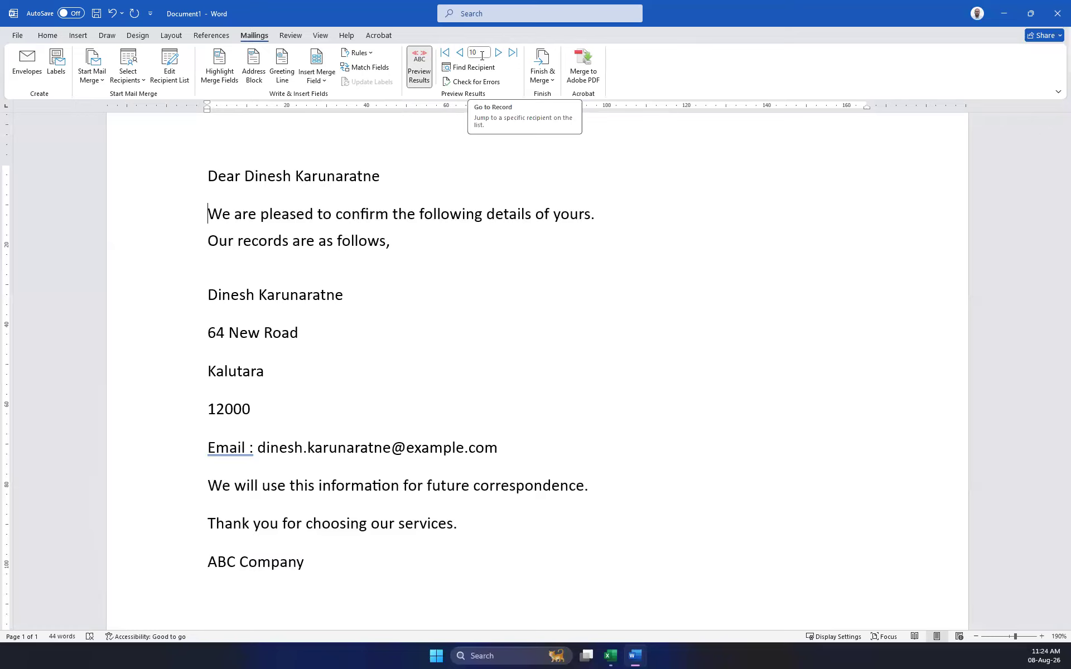
click(545, 75)
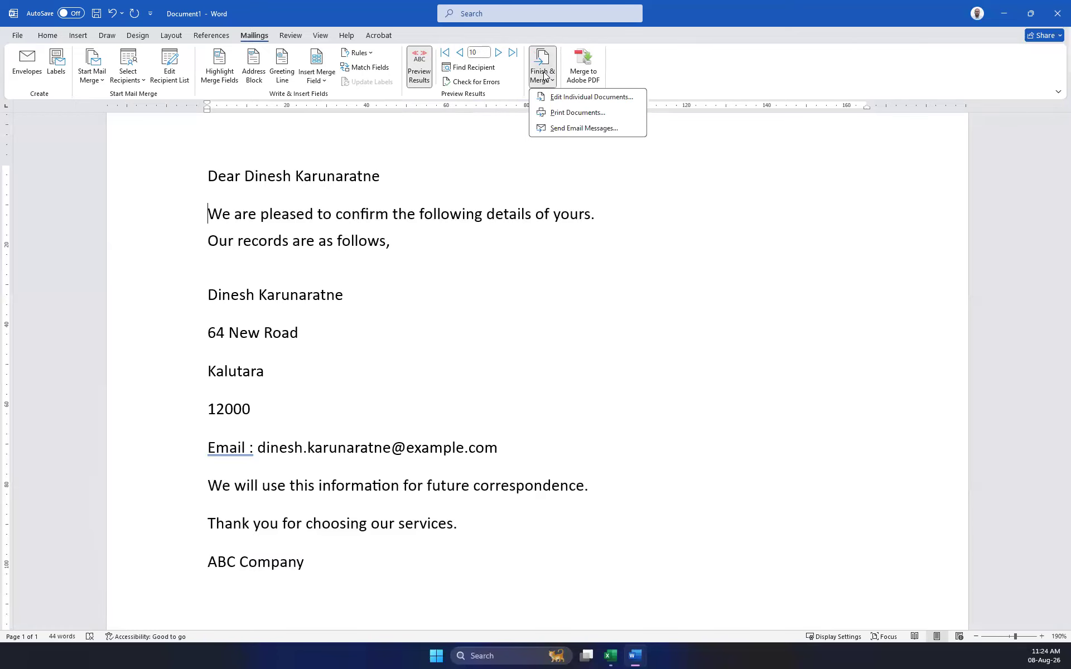
click(571, 118)
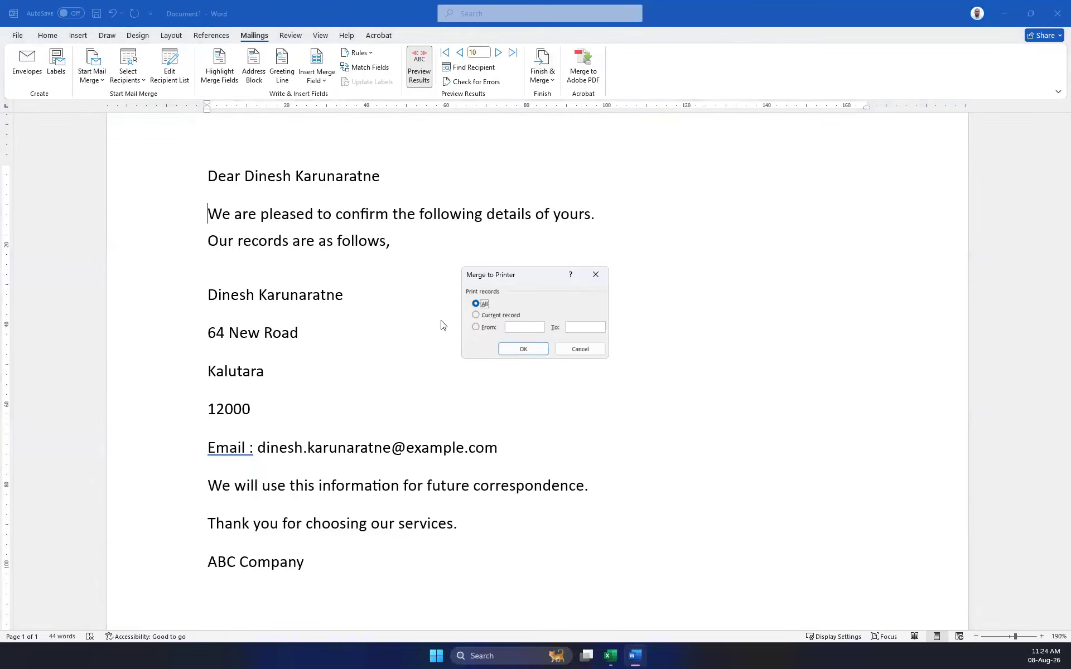
click(523, 349)
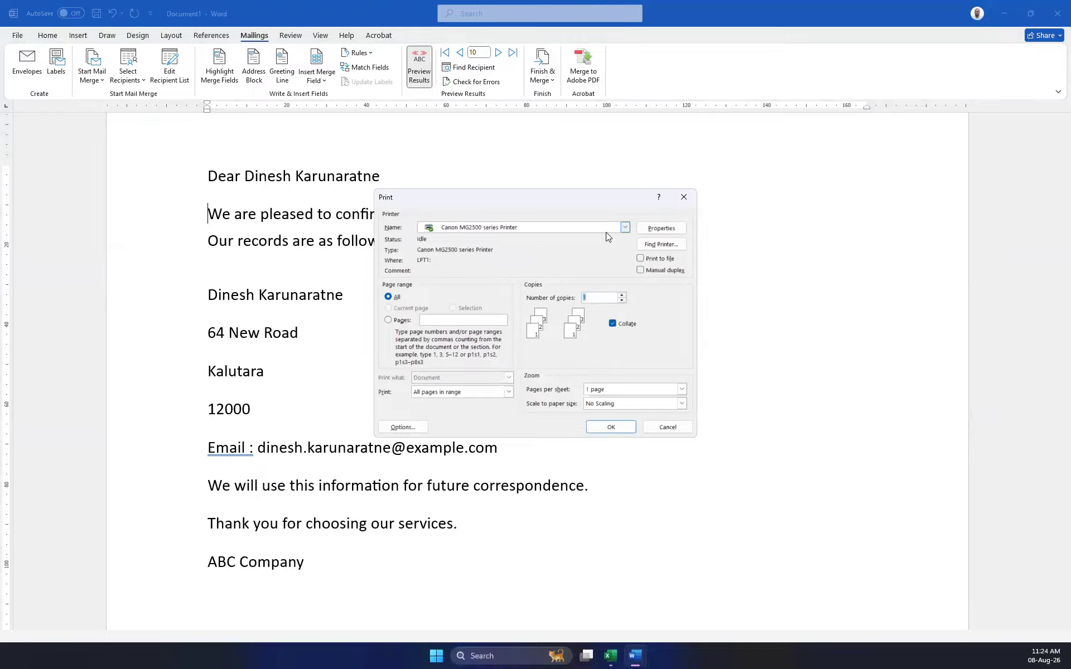
click(539, 226)
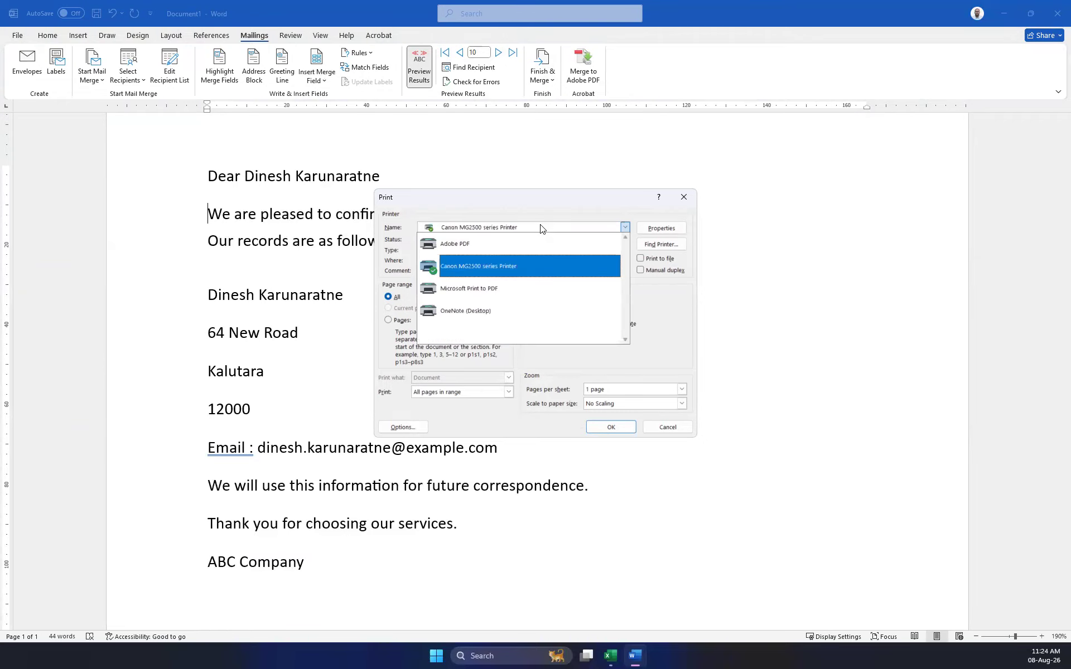
click(683, 197)
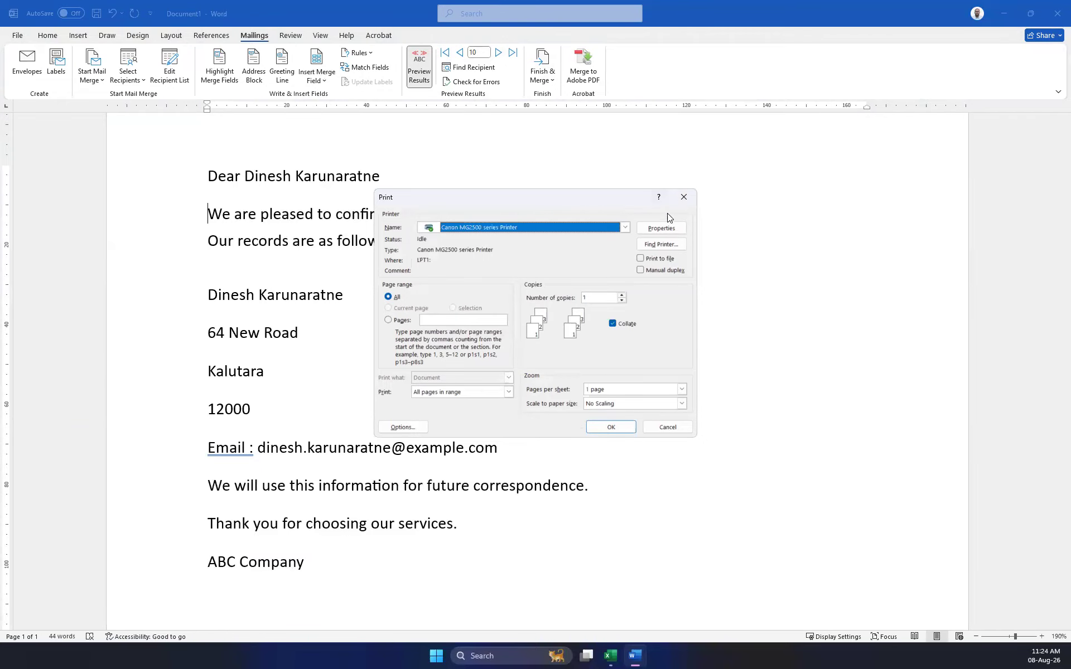
click(667, 428)
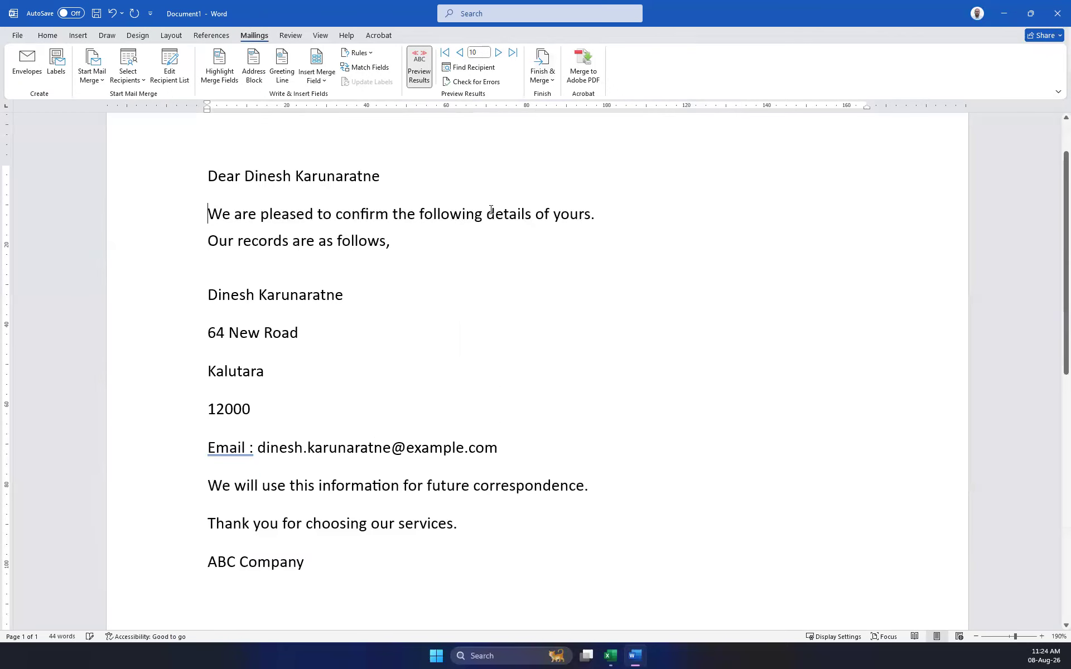
Merge all records to Adobe PDF, saving the files to the Desktop.
click(580, 61)
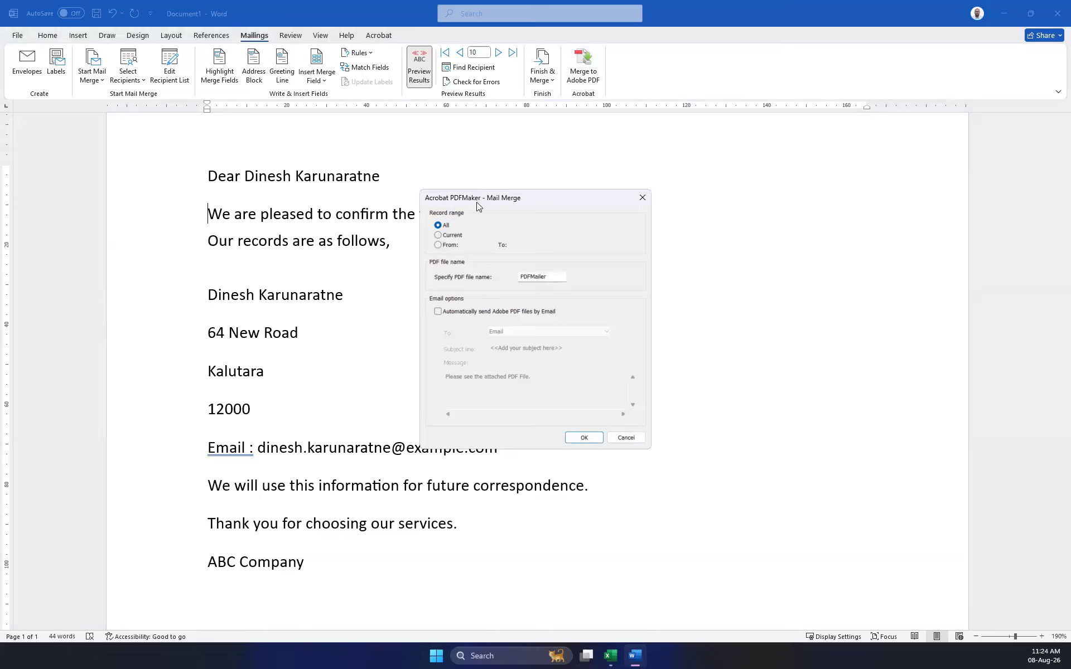
click(583, 438)
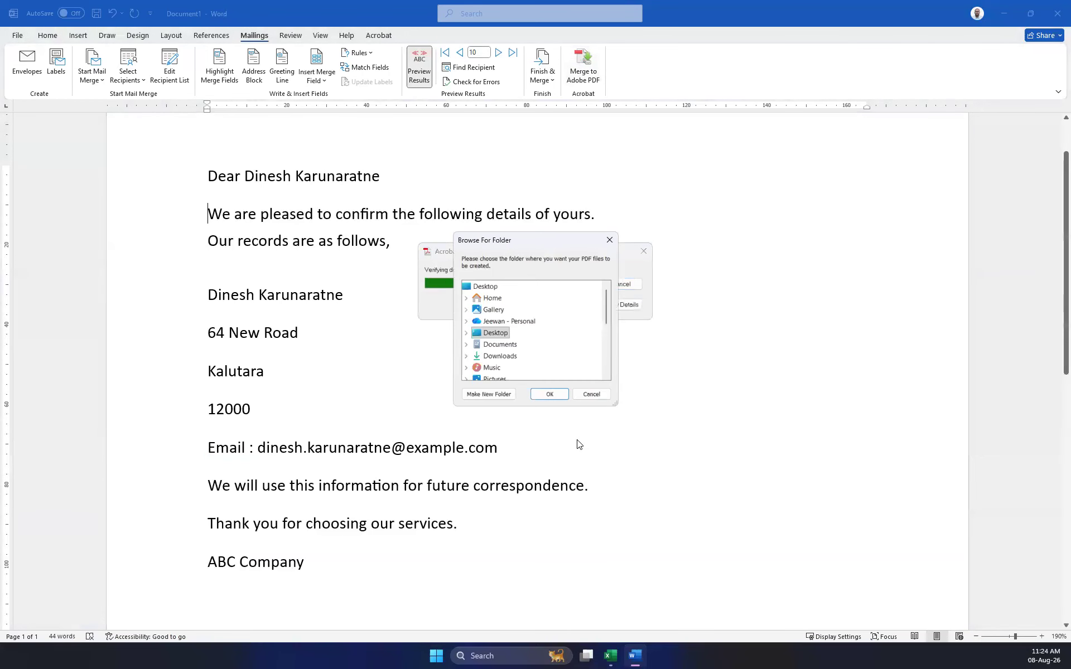
click(548, 393)
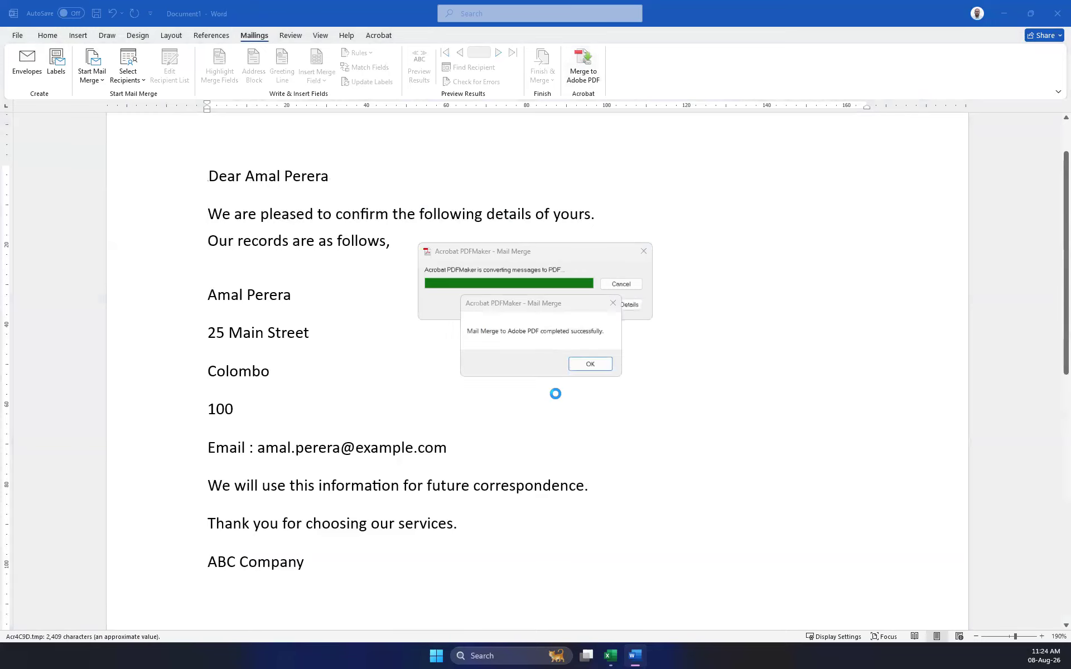
click(591, 362)
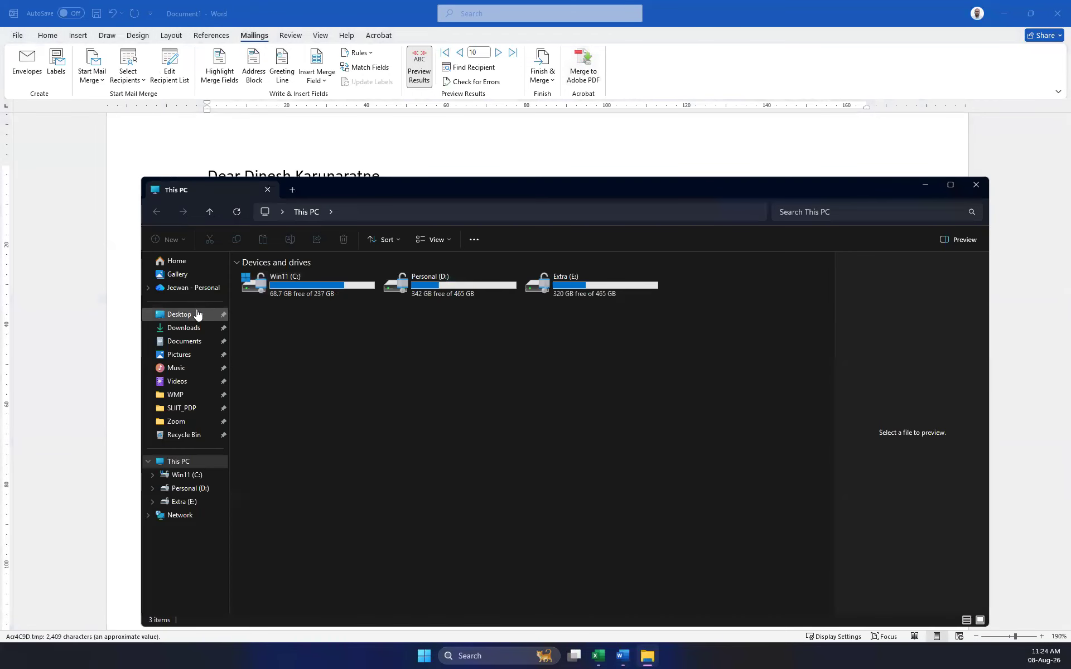
Show the Desktop in File Explorer and check PDFMailer1101.pdf in Acrobat, then close it.
click(200, 314)
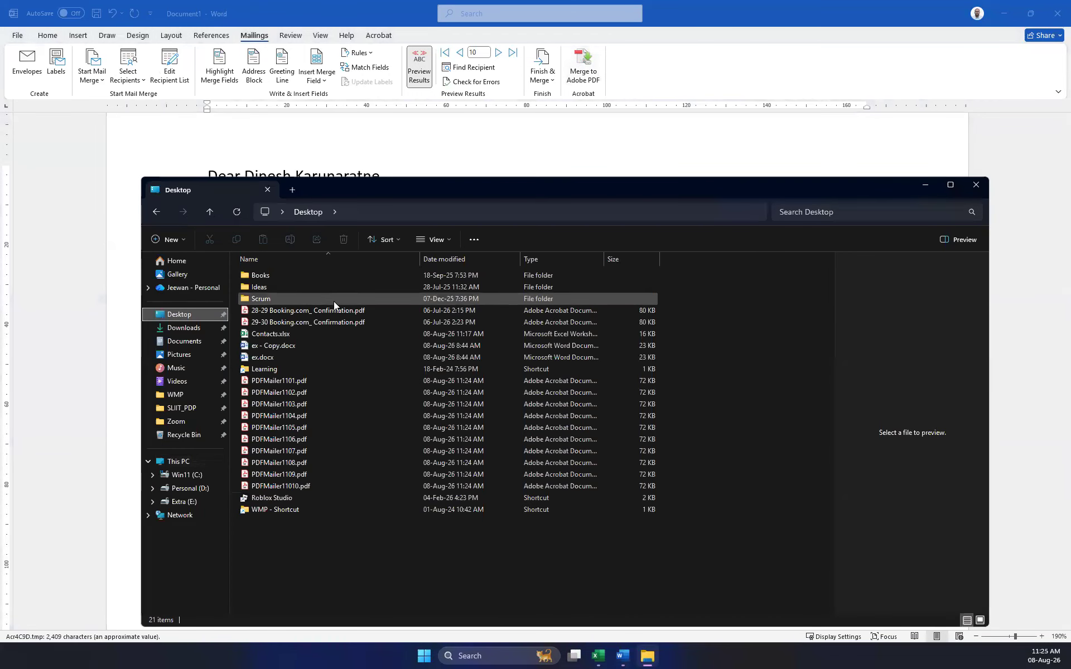
click(287, 383)
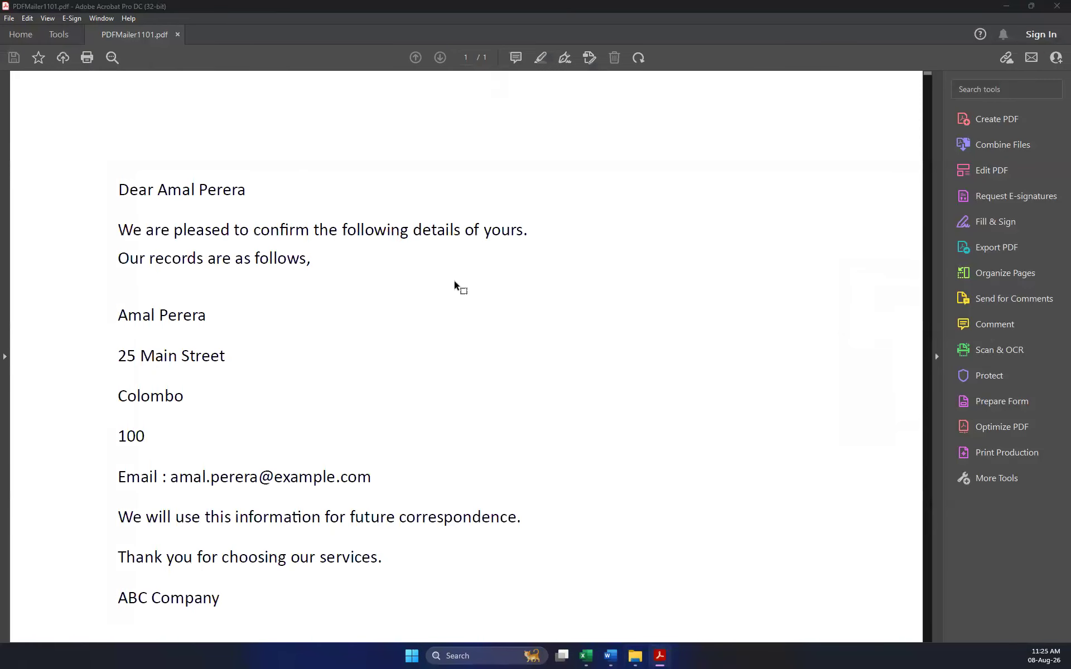
scroll(338, 263, down, 3)
scroll(342, 268, up, 3)
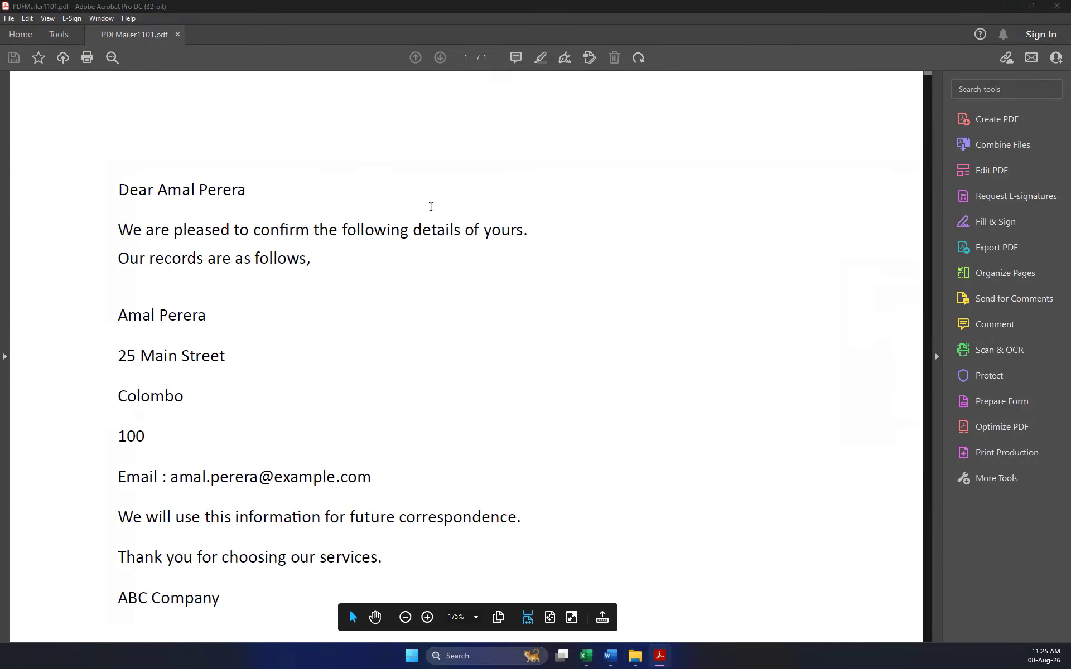
click(1054, 8)
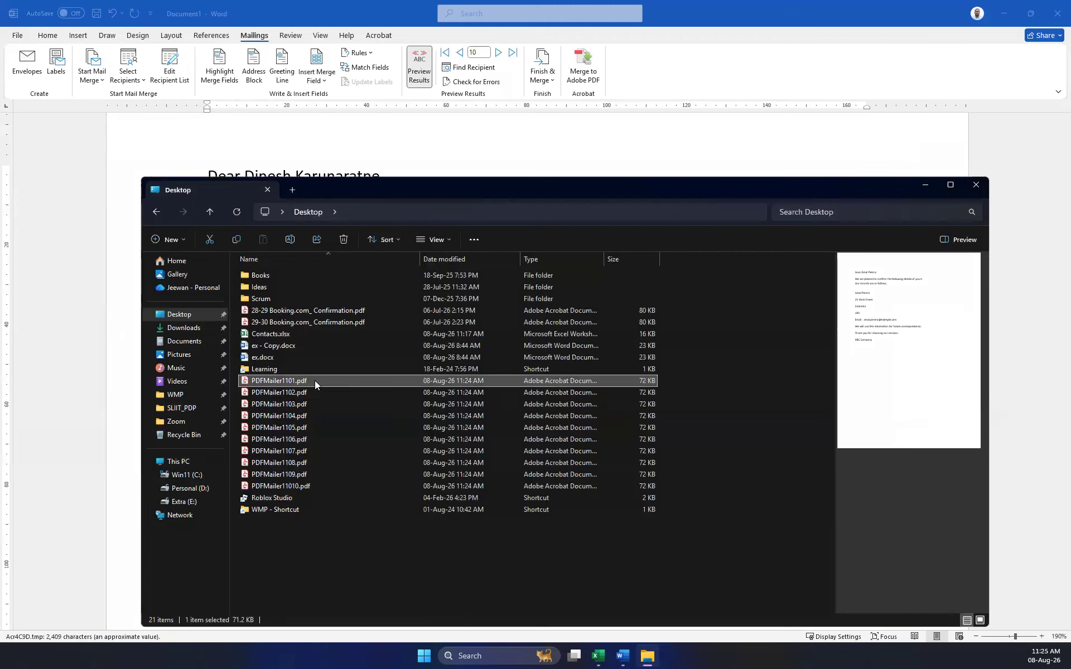
Open PDFMailer1102.pdf to check it, close it, and reselect PDFMailer1101.pdf.
click(292, 396)
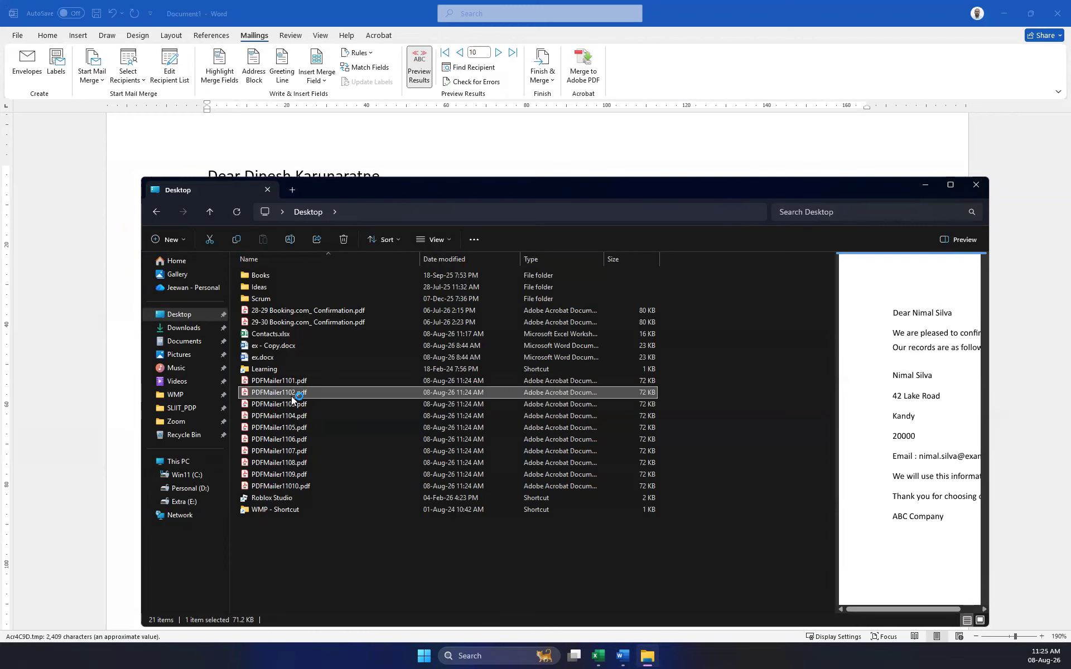
double_click(292, 398)
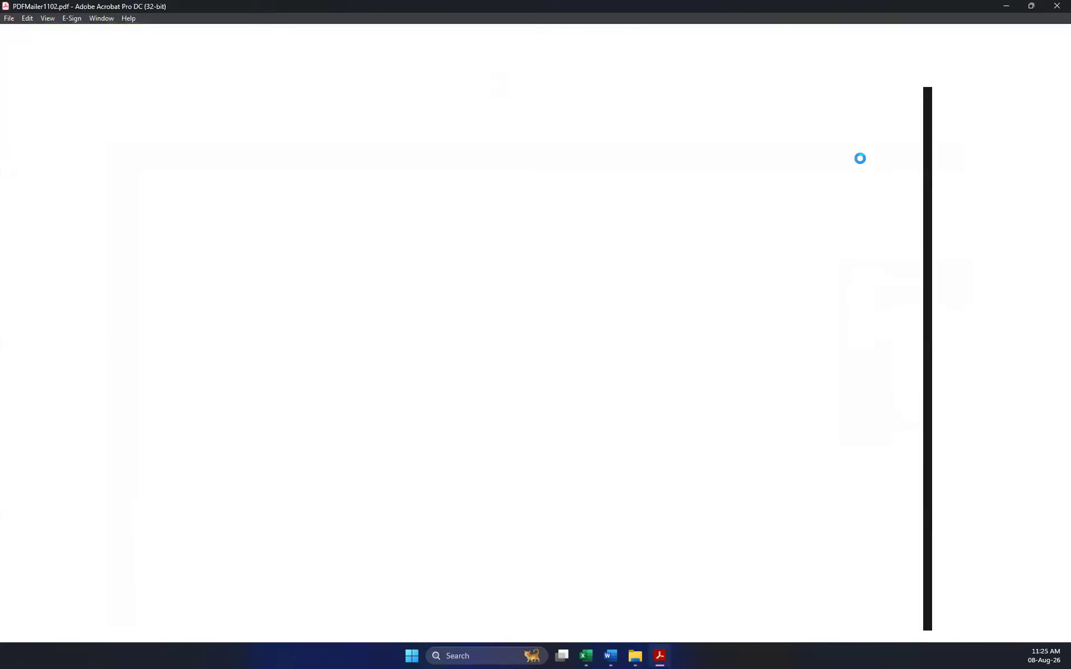
click(1056, 15)
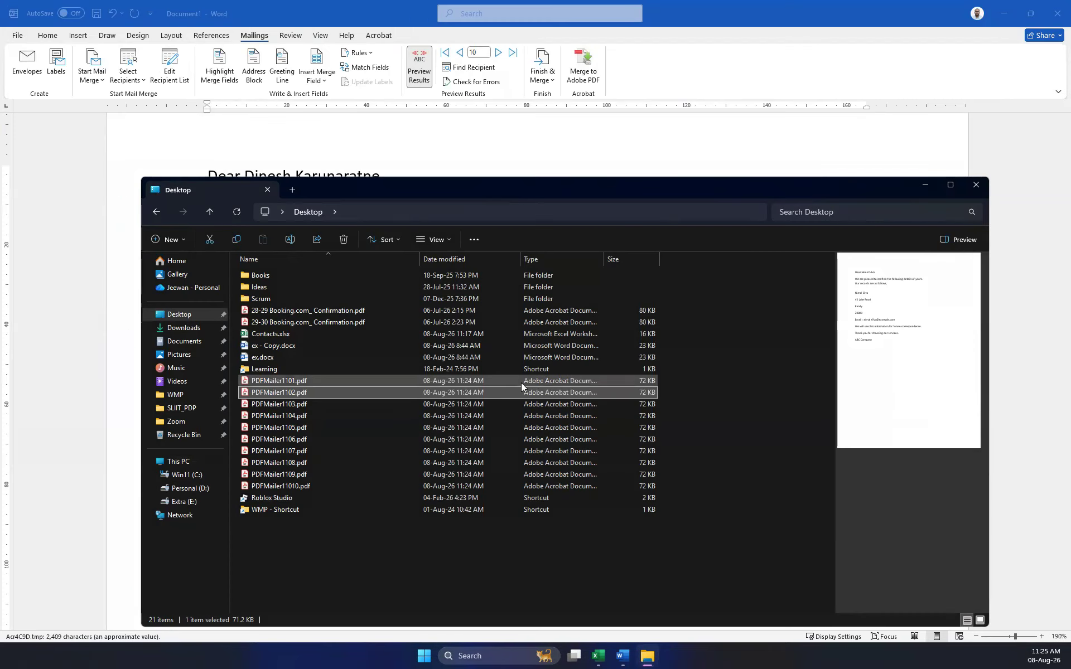
click(282, 380)
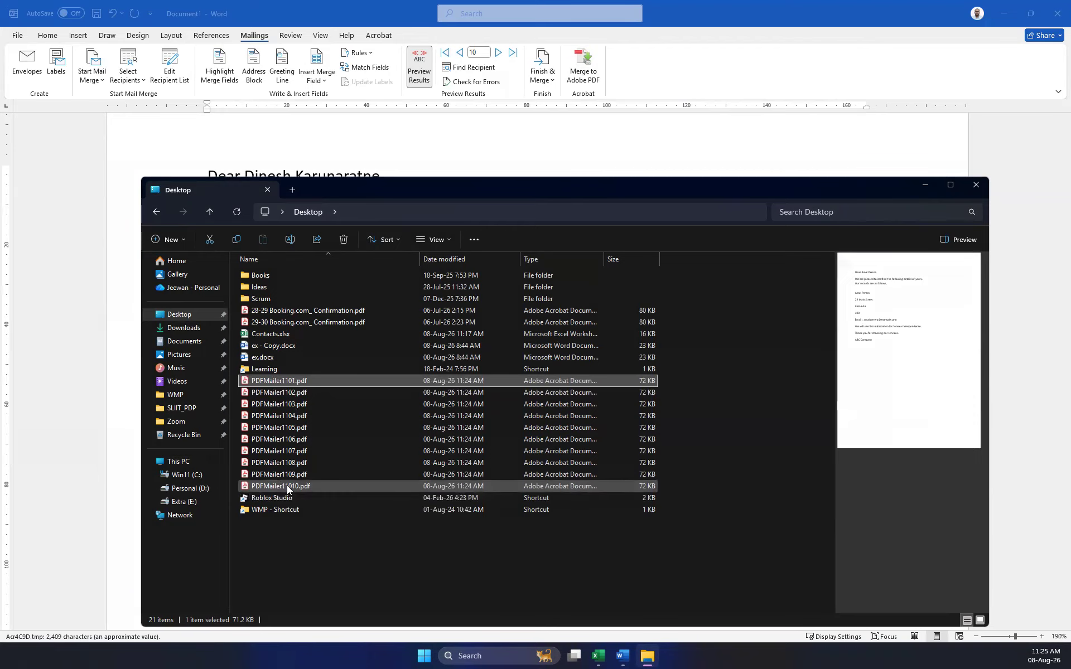
Delete the ten merged PDFMailer files from the Desktop and close the file window.
shift+click(285, 486)
key(Delete)
key(Return)
click(974, 184)
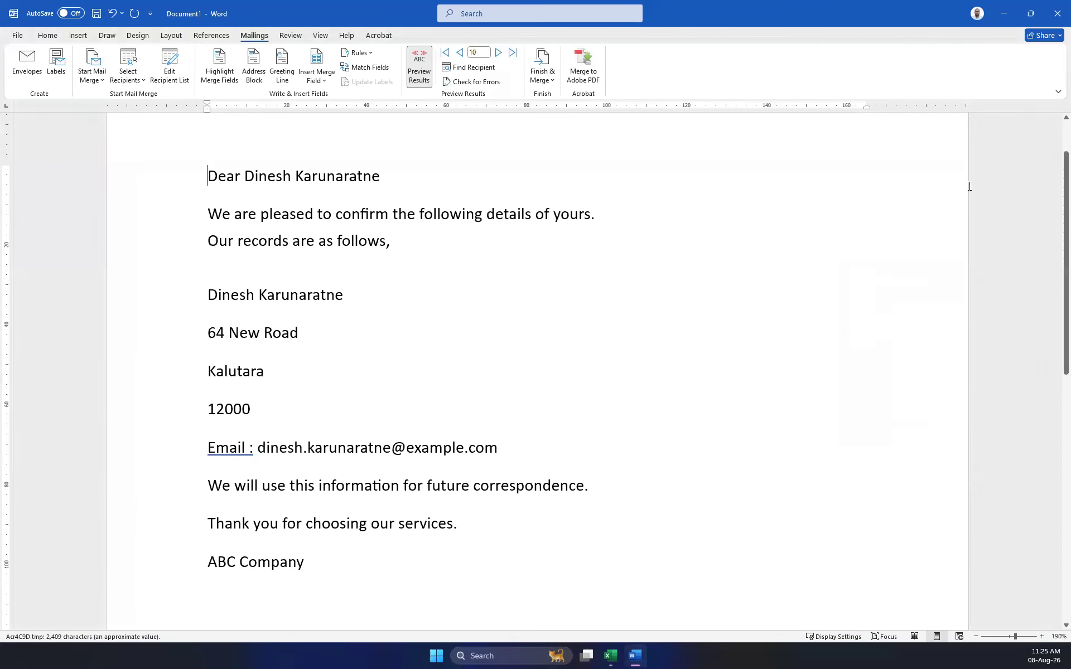
Scroll through the Word letter and select all of its text.
scroll(426, 244, up, 1)
scroll(416, 249, down, 6)
scroll(416, 249, up, 6)
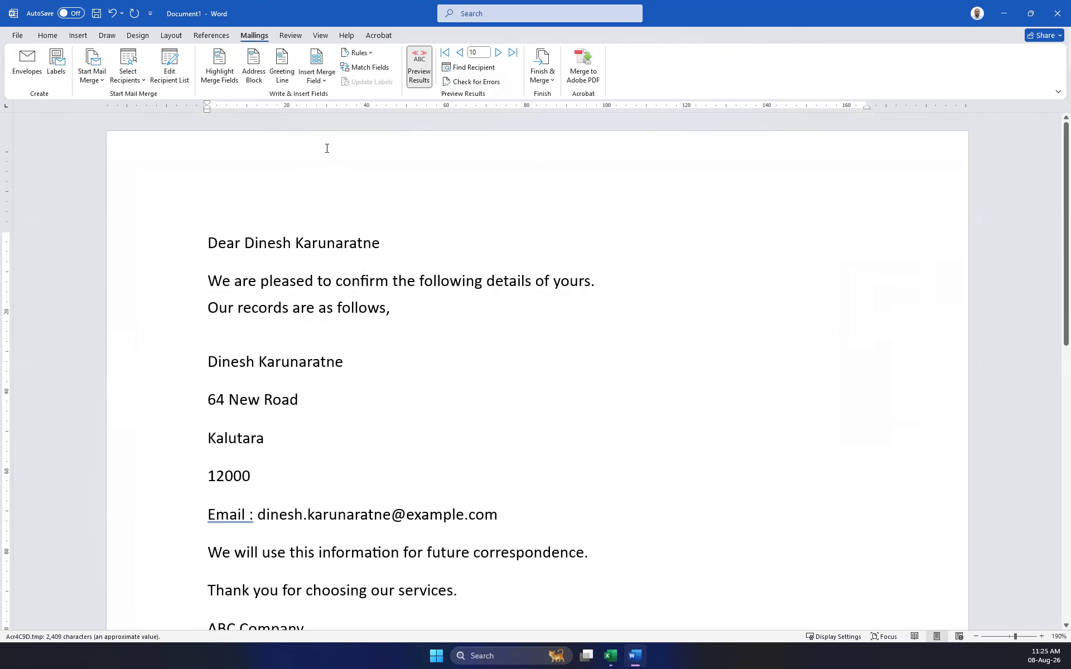
scroll(168, 157, down, 6)
scroll(168, 158, up, 5)
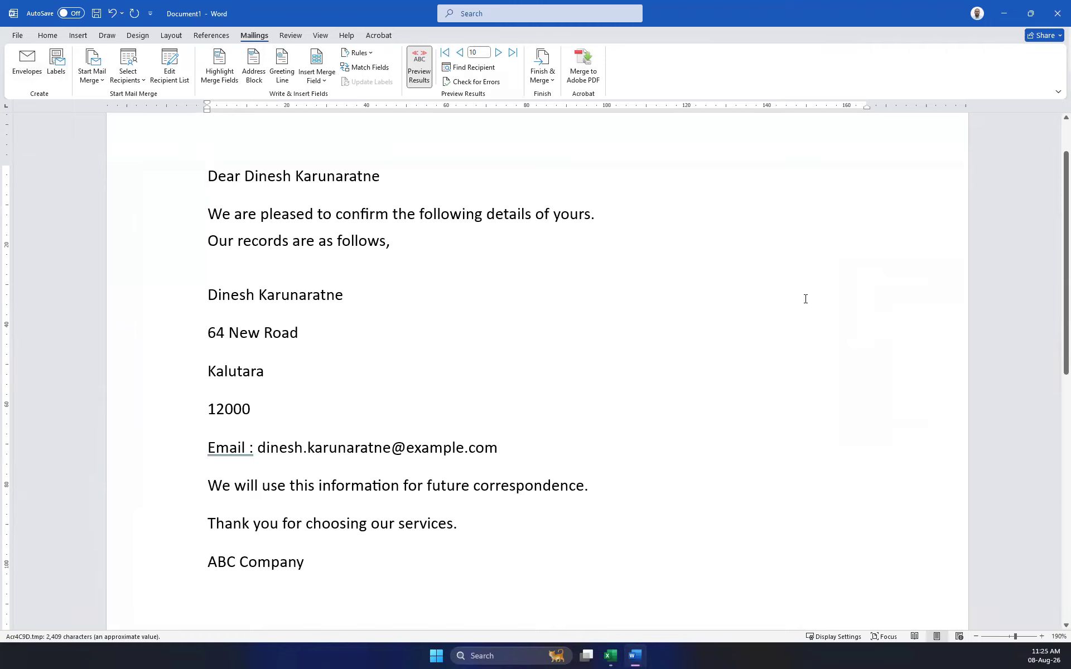
scroll(687, 296, down, 8)
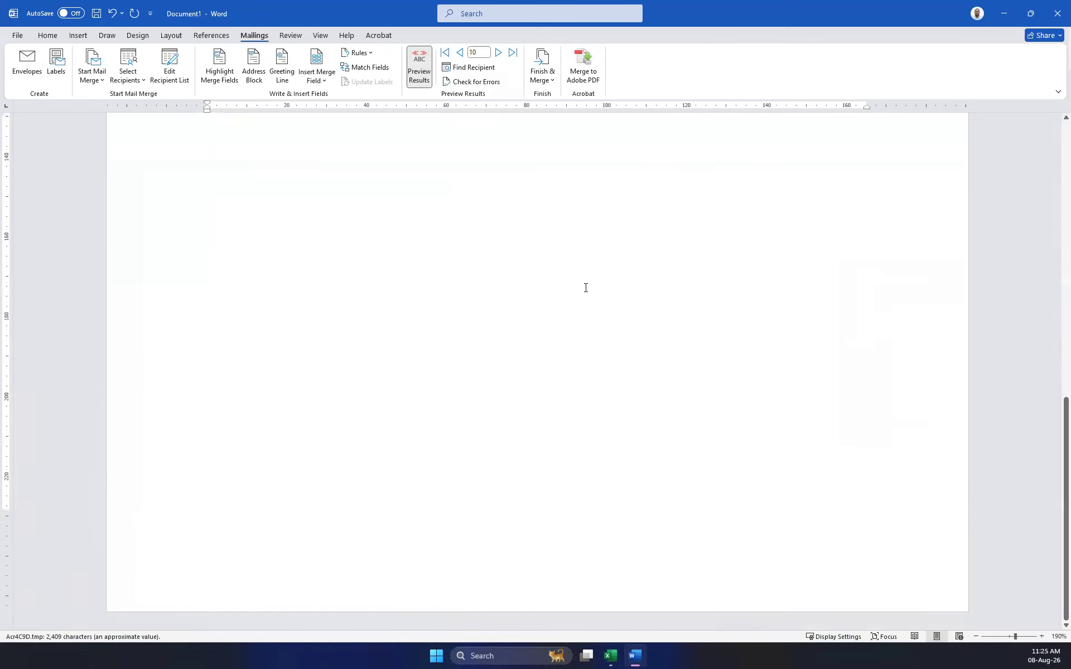
key(ctrl+a)
Delete all the letter text and bring up the Labels setup from Mailings.
key(Delete)
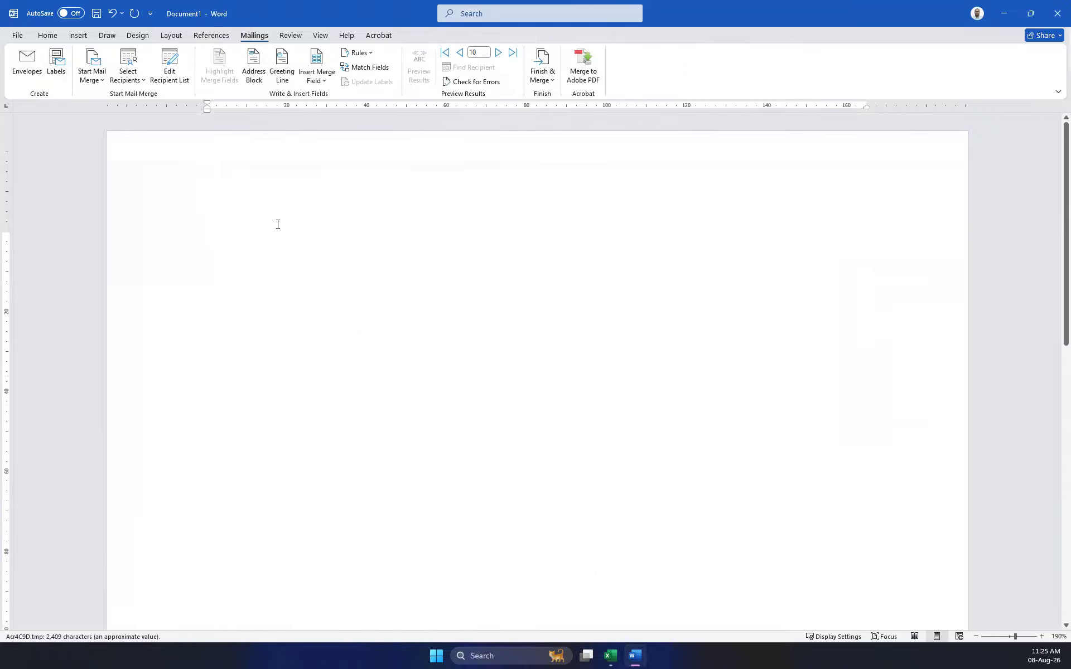
click(39, 32)
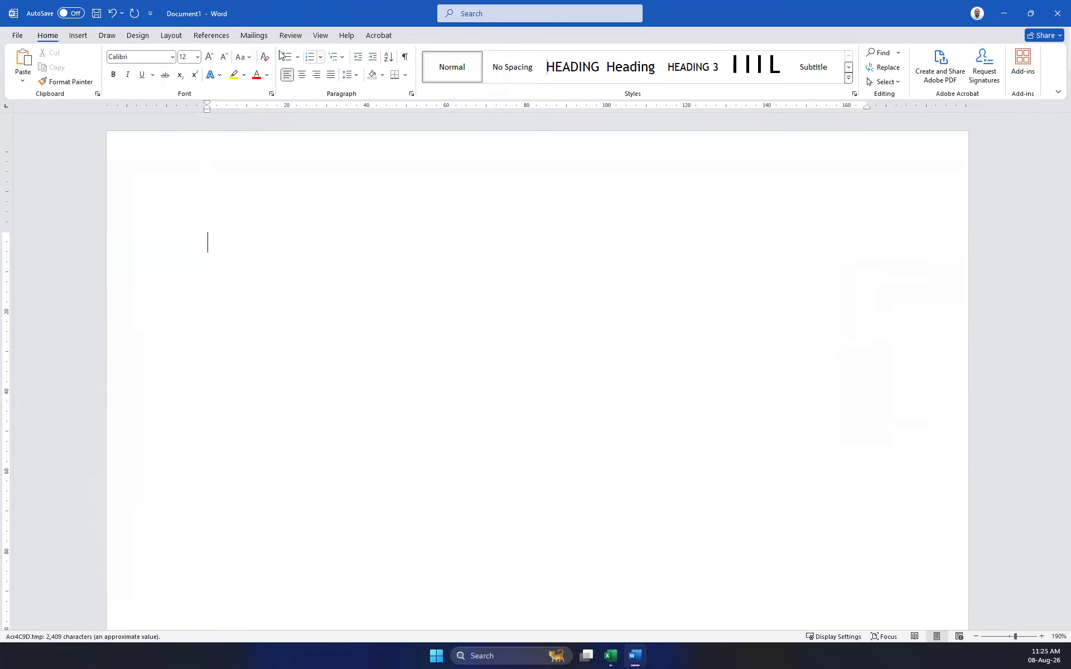
click(259, 39)
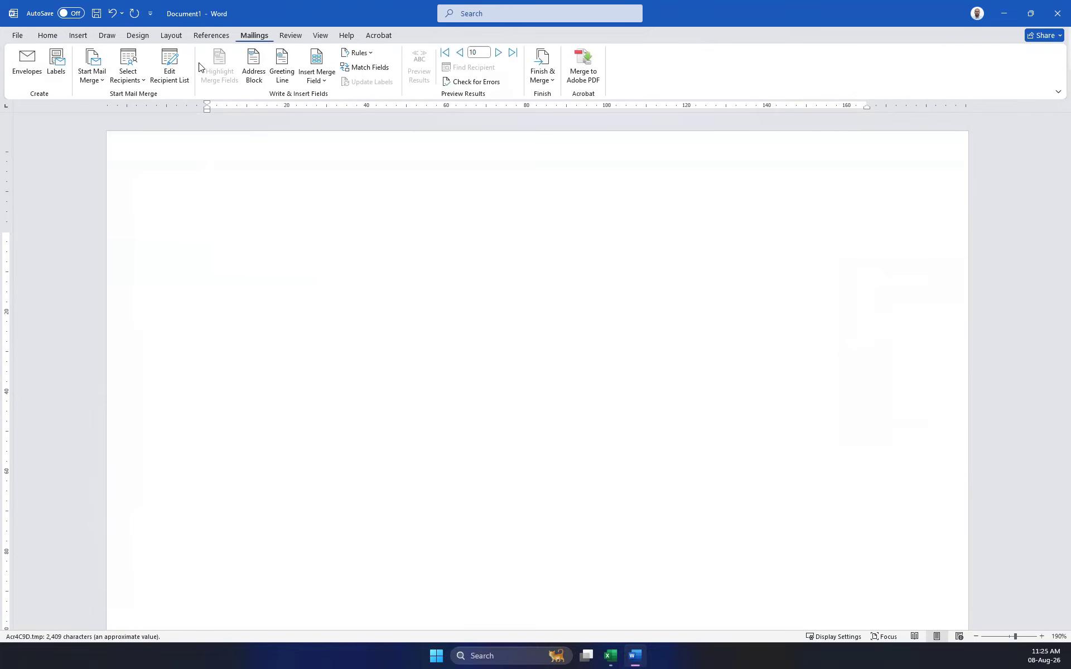
click(58, 68)
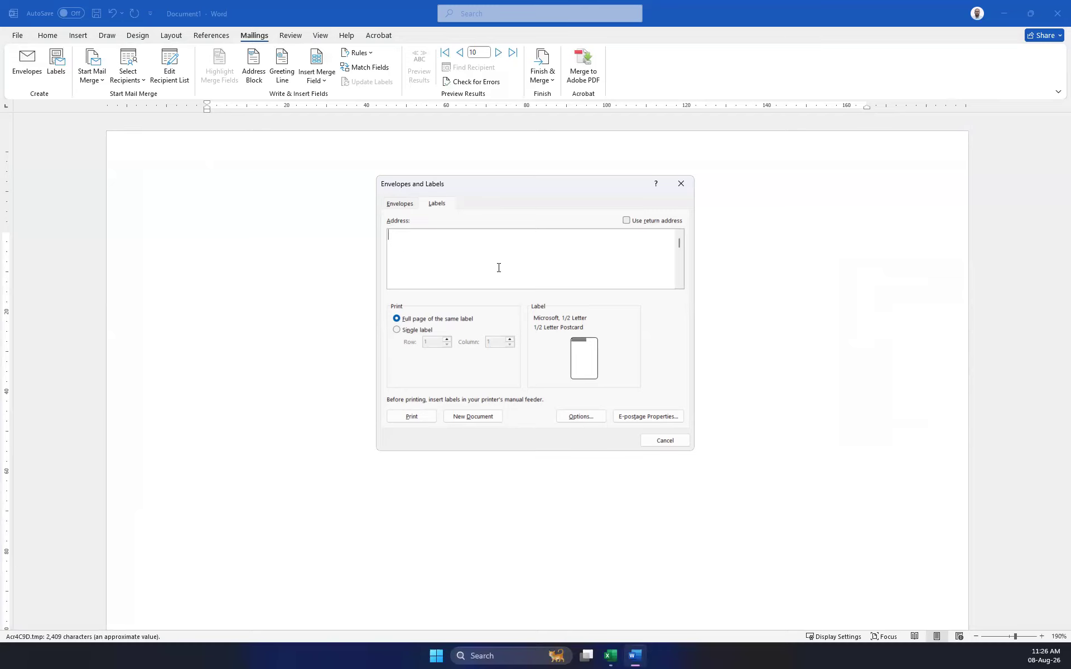
Look over the envelope size options, then return to the label settings.
click(396, 207)
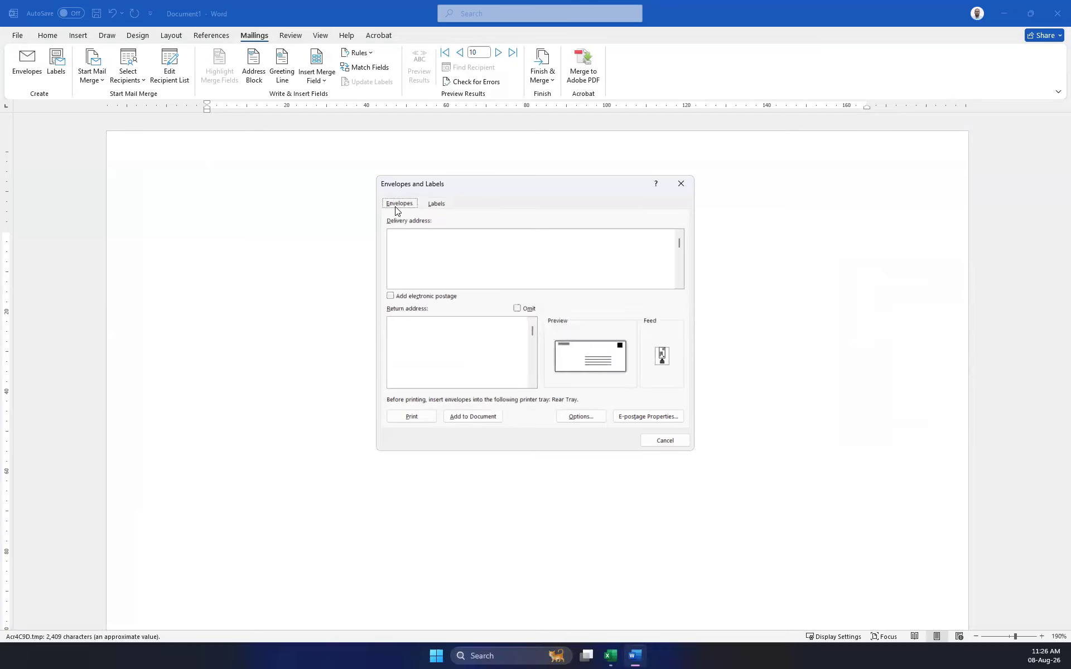
click(586, 354)
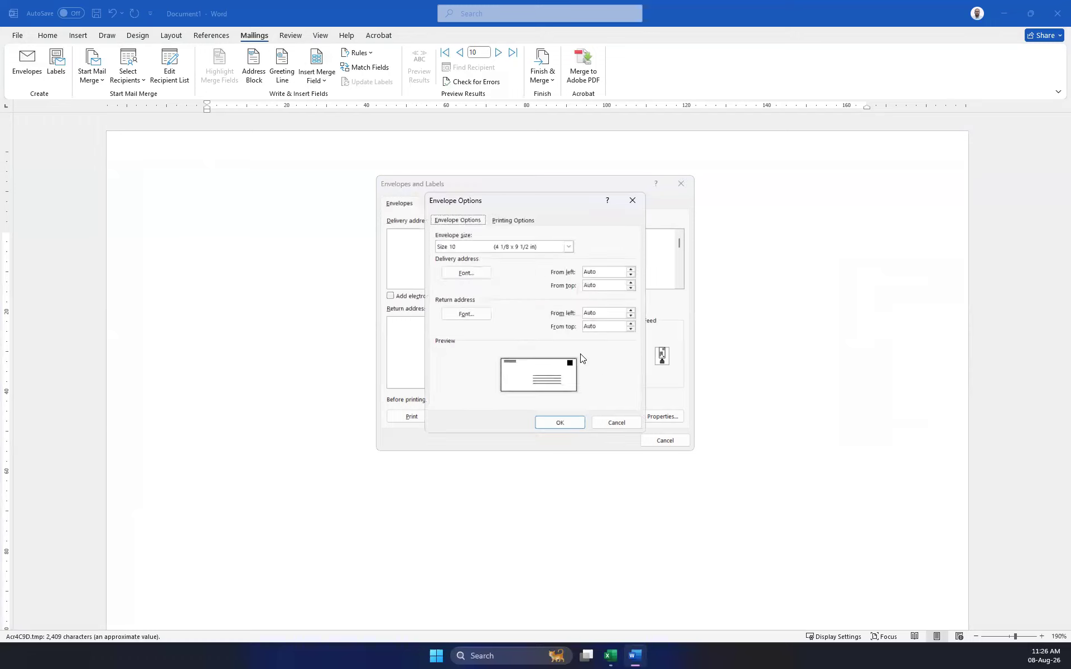
click(633, 201)
click(437, 205)
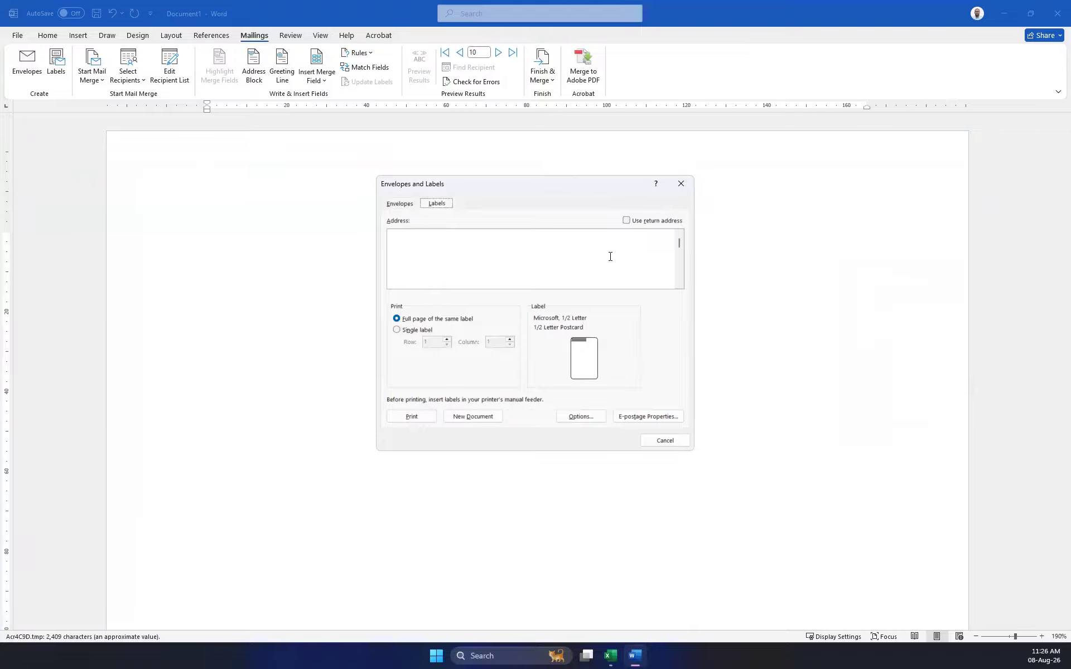
Choose the Microsoft 30 Per Page address label after trying the 1/2 and 1/4 Letter sizes.
click(544, 319)
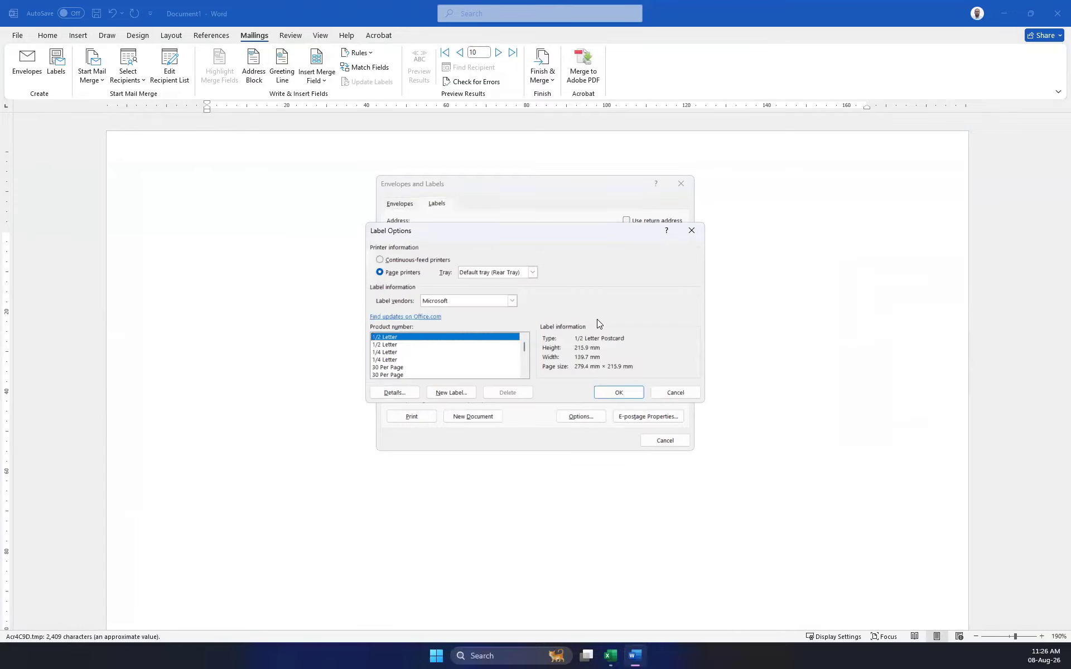
click(388, 345)
click(392, 352)
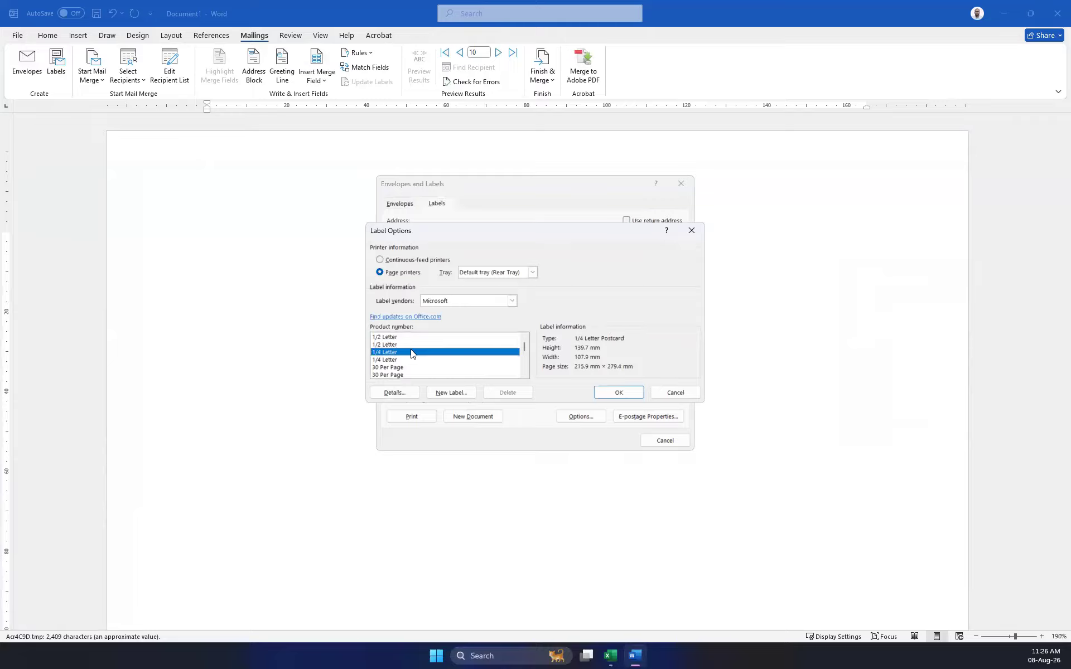
click(385, 360)
click(411, 367)
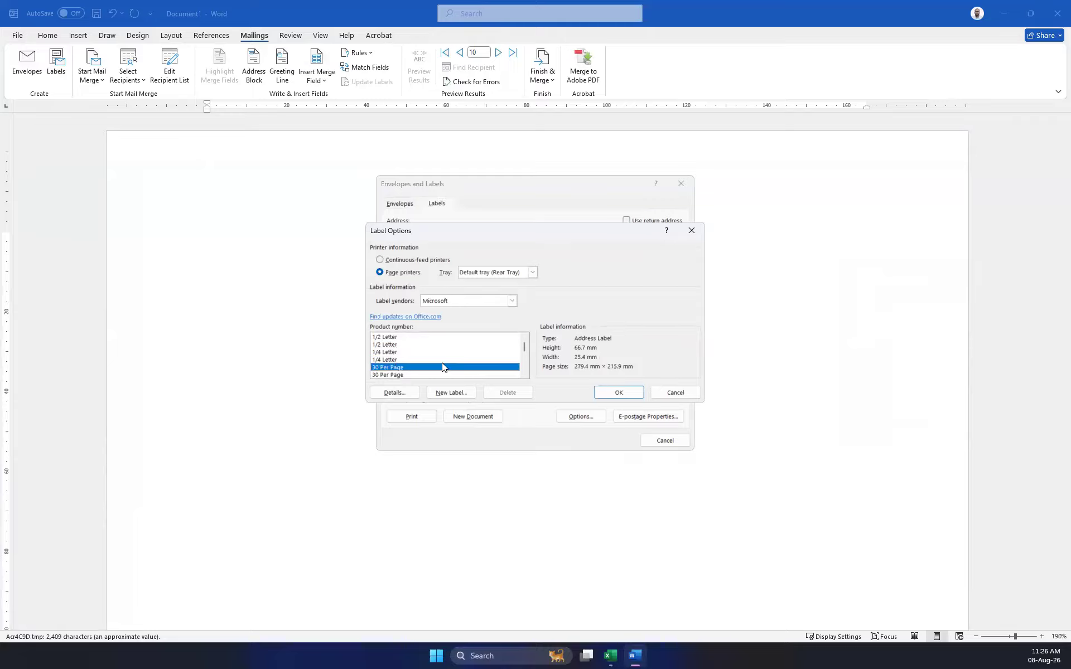
mouse_move(524, 347)
mouse_down()
mouse_move(525, 363)
mouse_move(523, 344)
mouse_up()
click(623, 391)
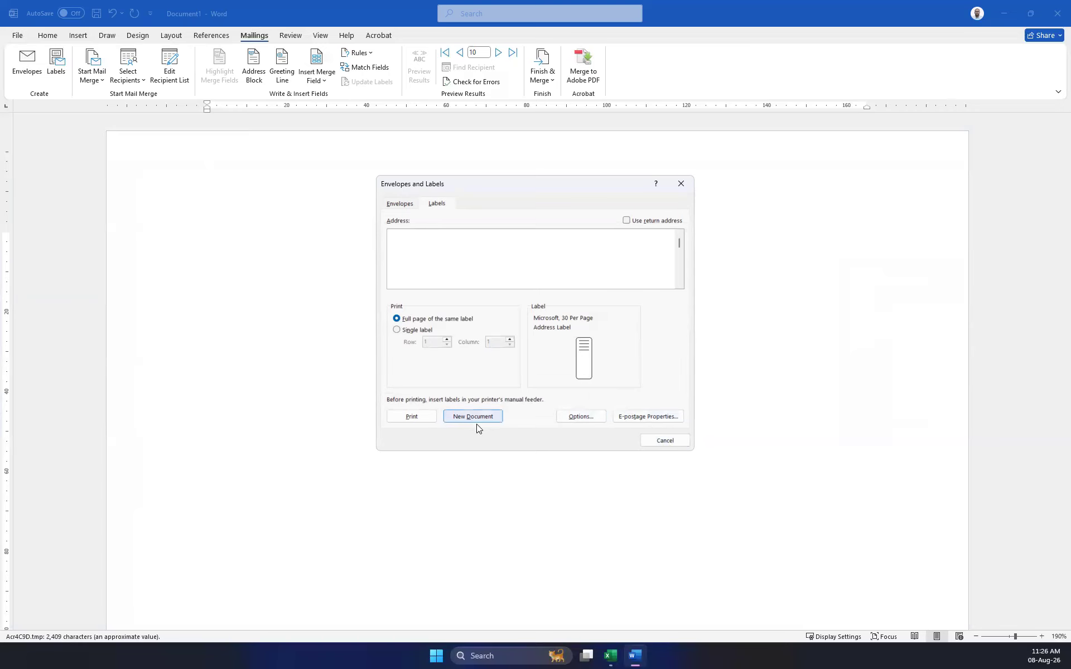
Toggle Use return address on and back off, then close Envelopes and Labels.
click(626, 220)
click(677, 247)
click(626, 220)
click(682, 184)
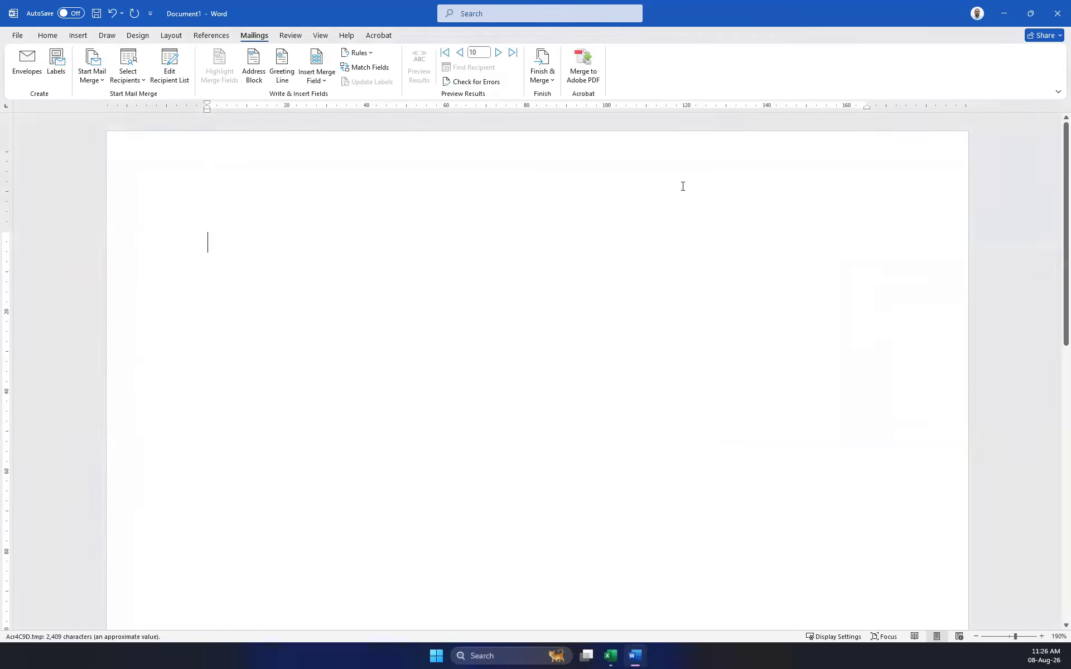
Start a Labels mail merge and cancel Label Options without changes.
click(101, 82)
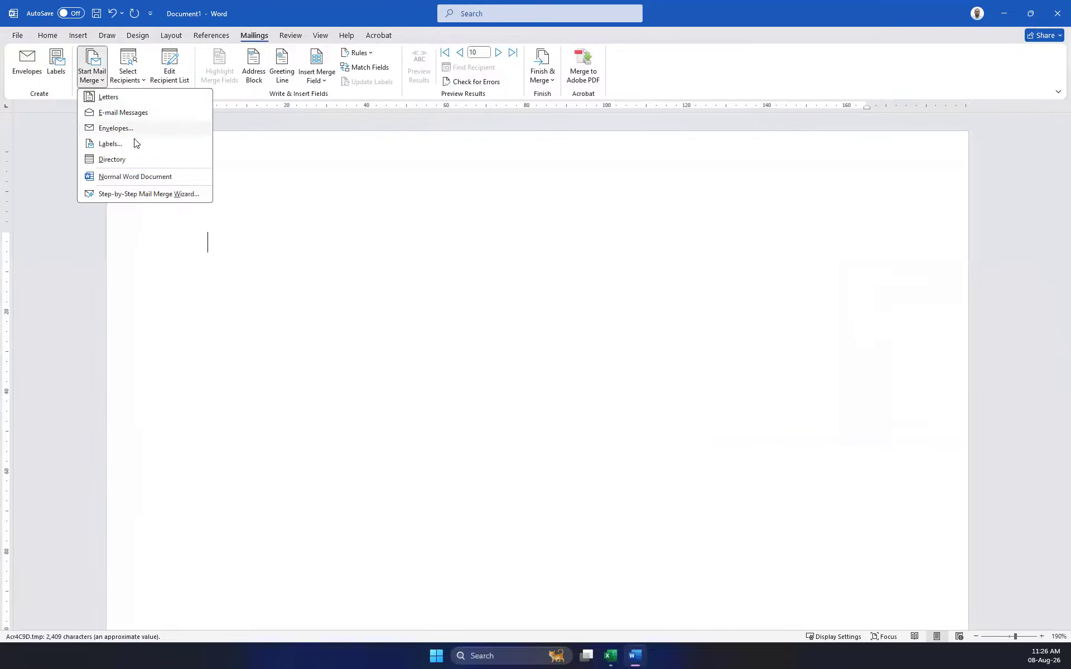
click(115, 144)
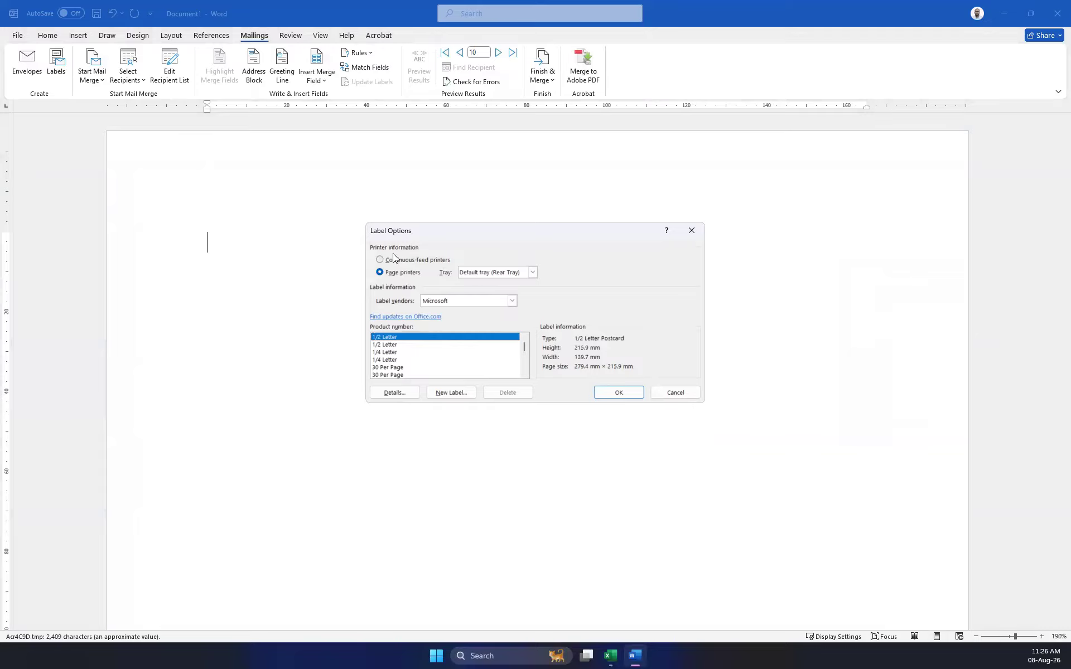
click(512, 301)
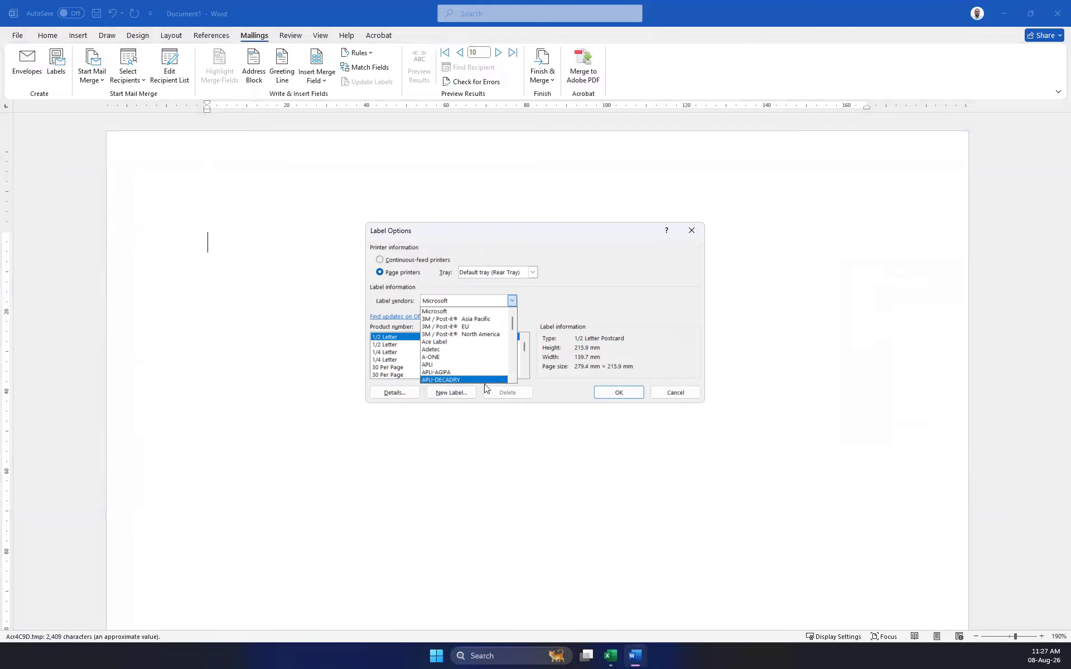
click(671, 391)
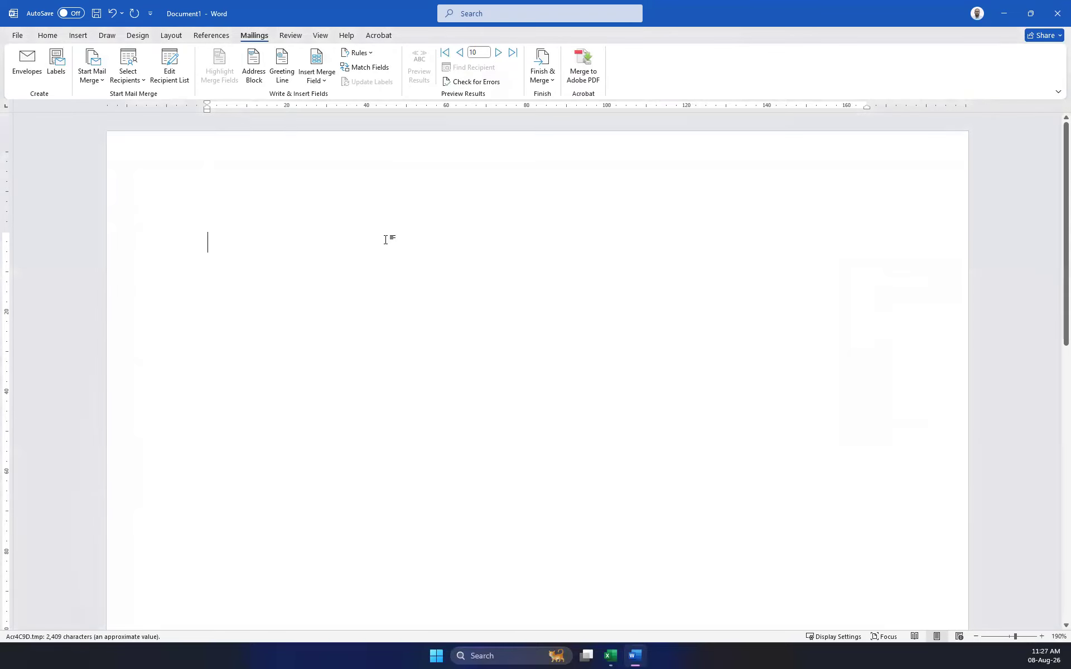
Insert an Address Block, previewed with the first recipient's address.
click(256, 71)
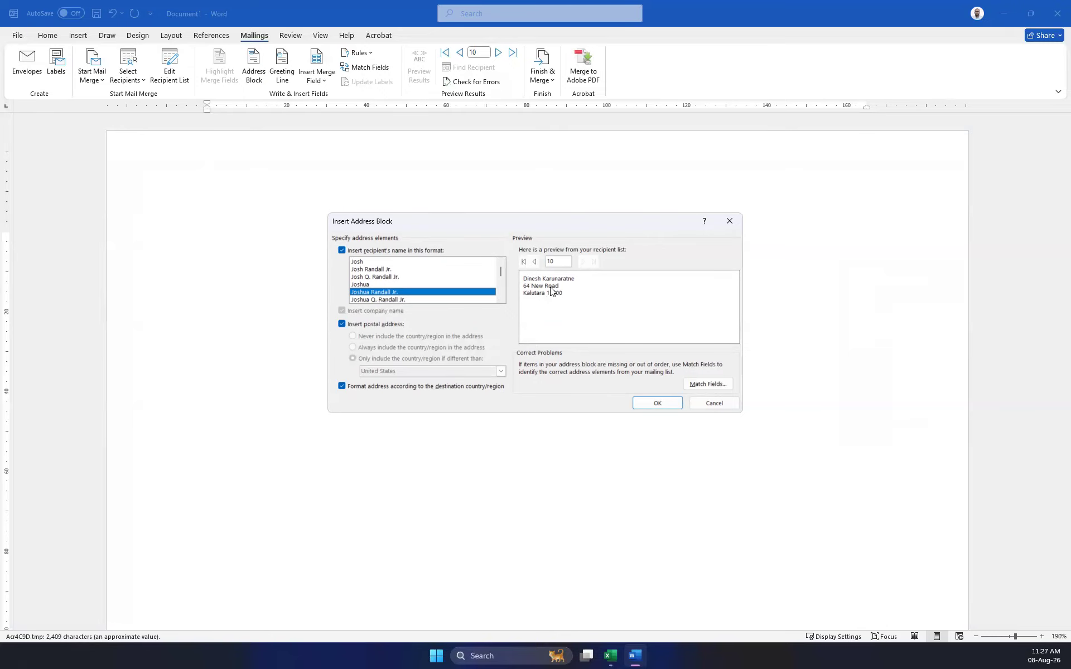
click(525, 262)
click(654, 403)
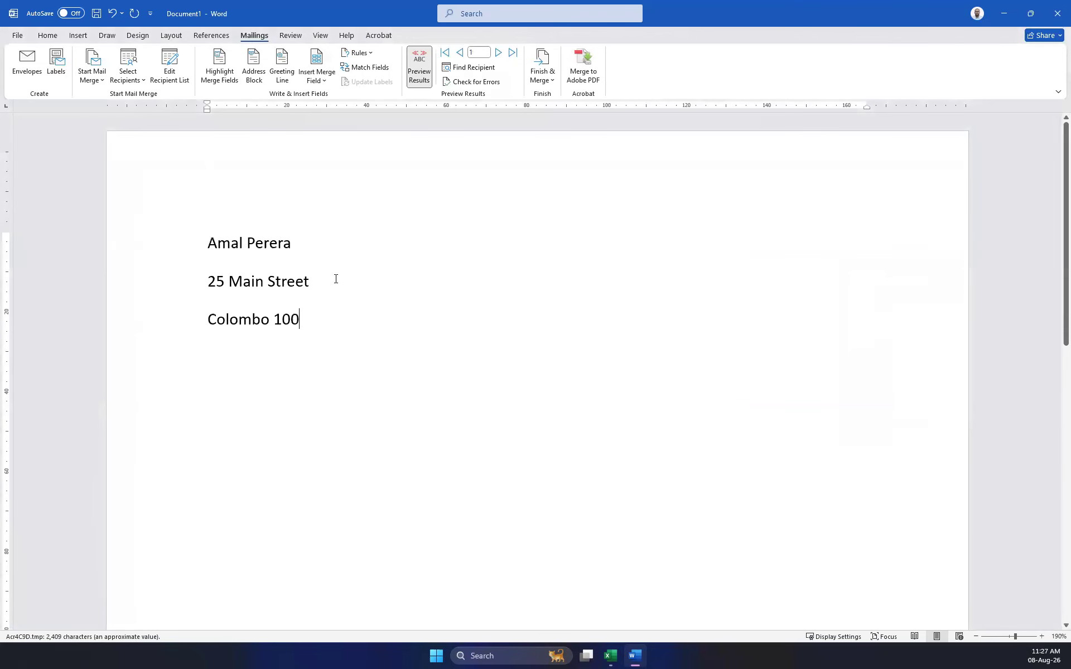
Select the address block, preview several recipients, then open Labels at the first recipient's address.
click(164, 235)
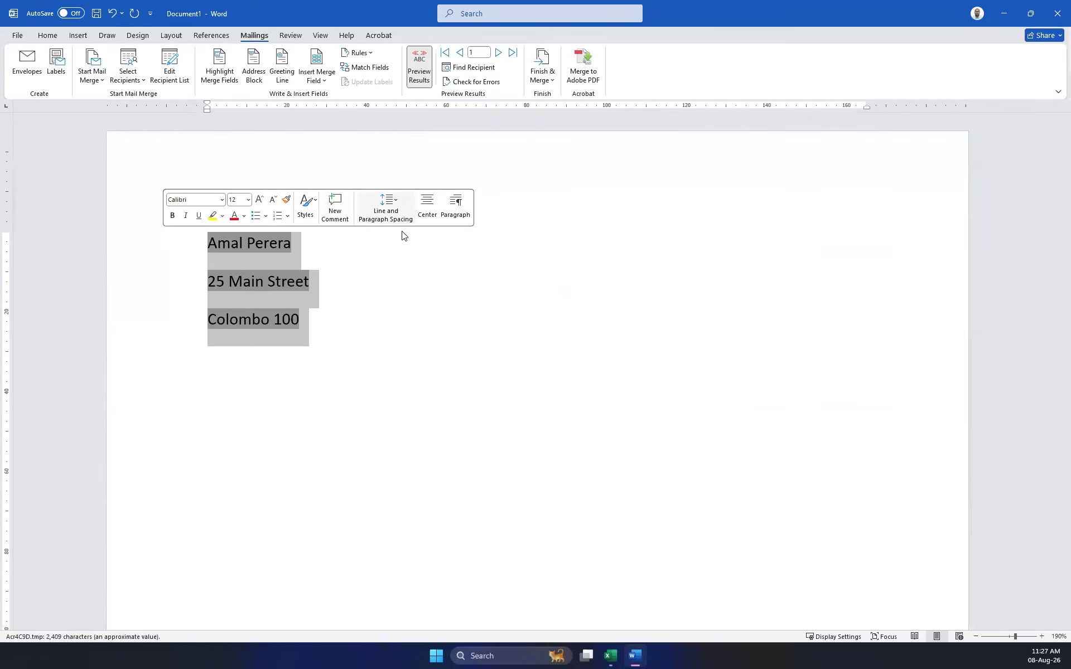
click(497, 54)
click(497, 55)
click(497, 54)
click(497, 54)
click(498, 54)
click(497, 54)
click(497, 54)
click(497, 54)
click(498, 54)
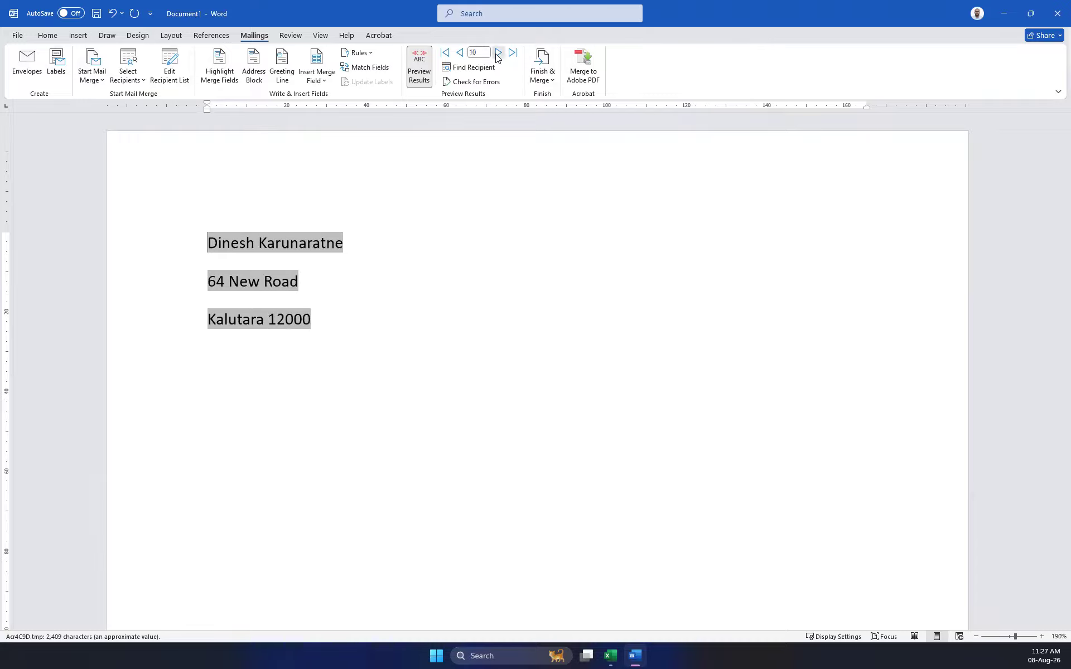
scroll(433, 296, down, 5)
scroll(433, 297, up, 2)
scroll(432, 296, up, 3)
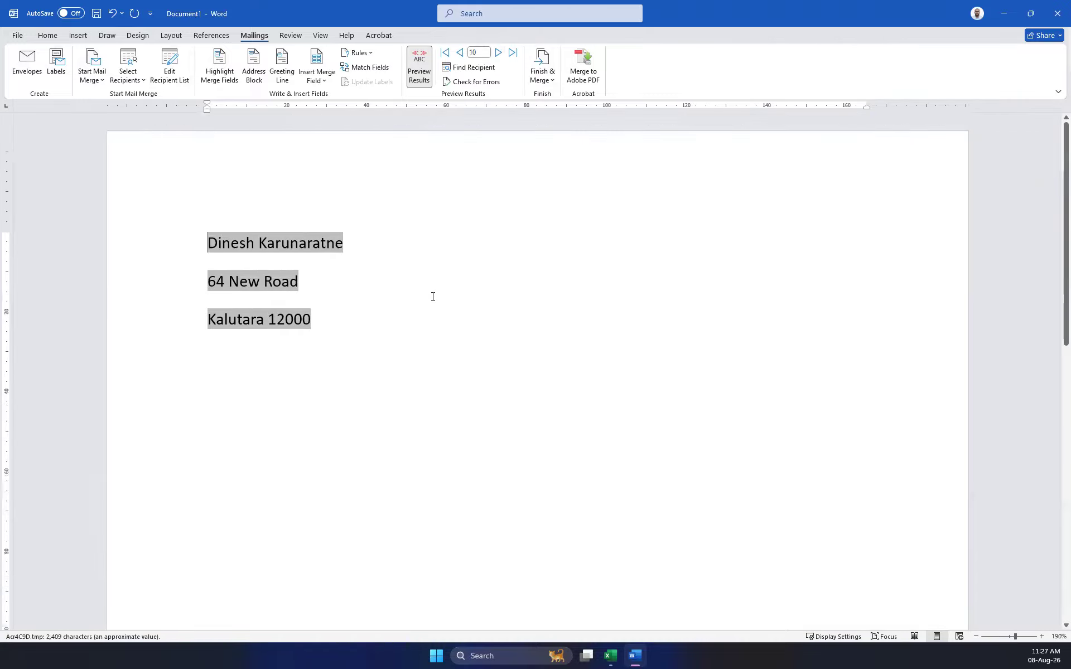
click(446, 53)
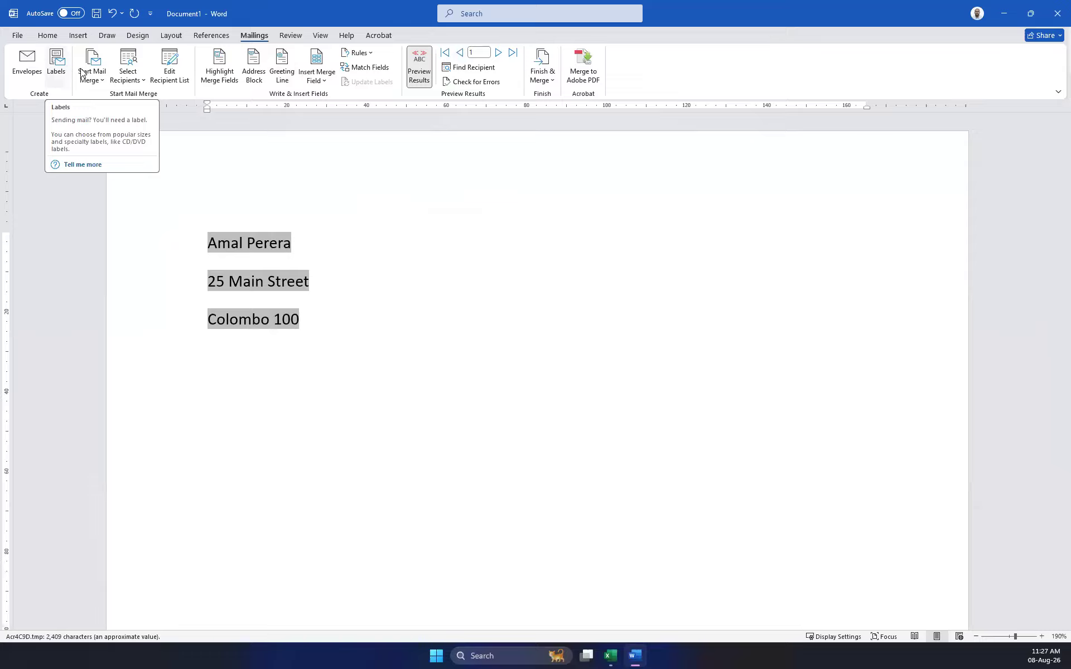
click(62, 72)
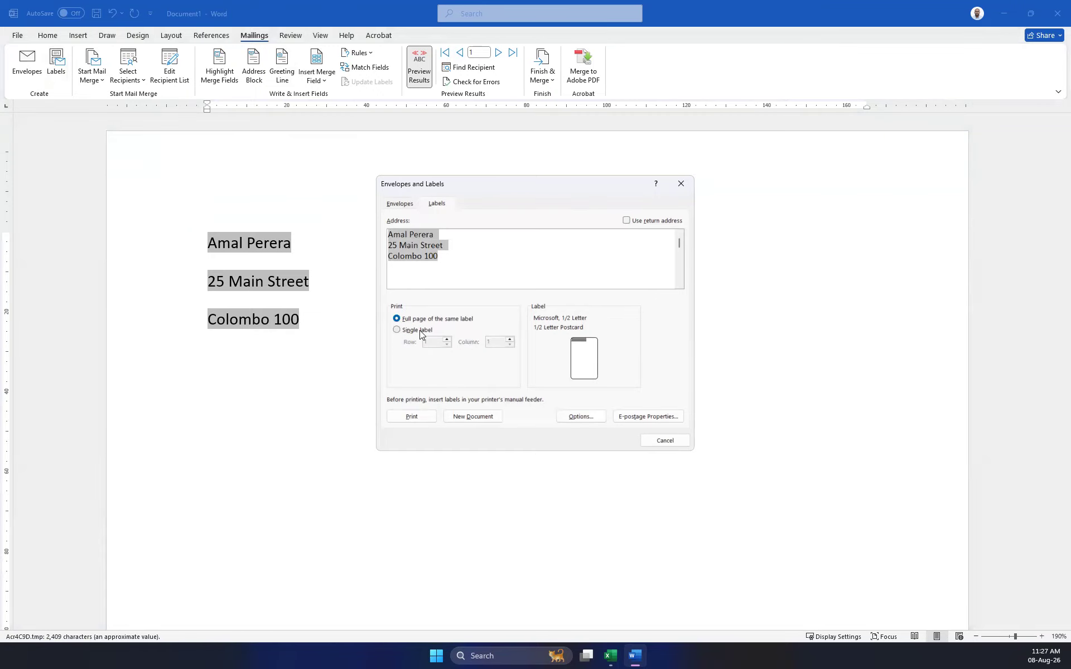
Choose Single label printing and glance at the envelope settings.
click(420, 330)
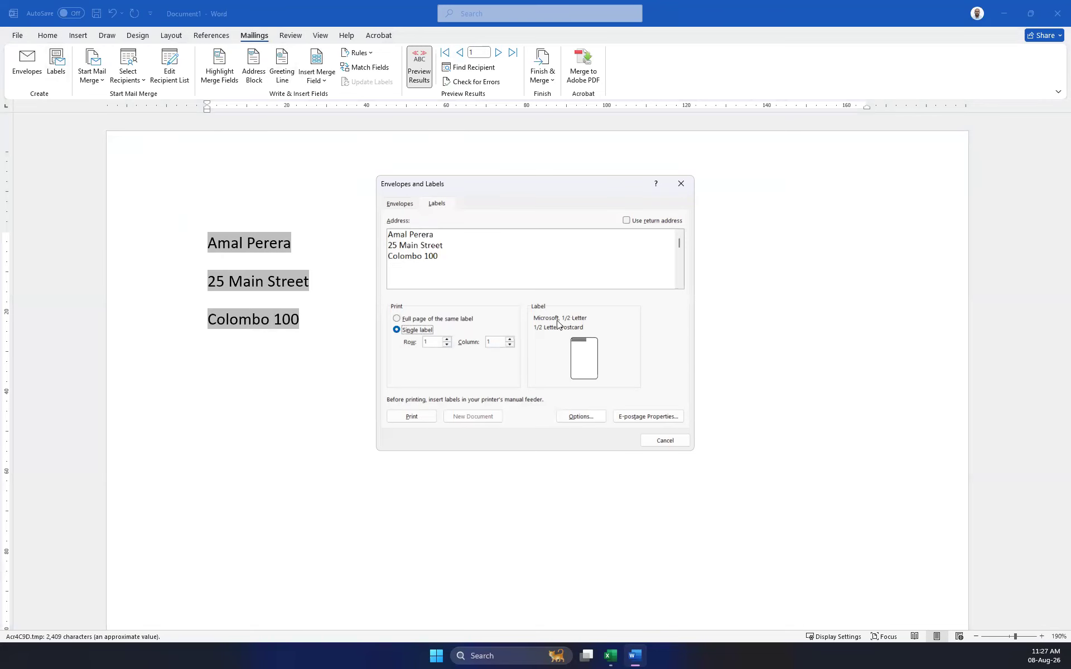
click(439, 204)
click(400, 205)
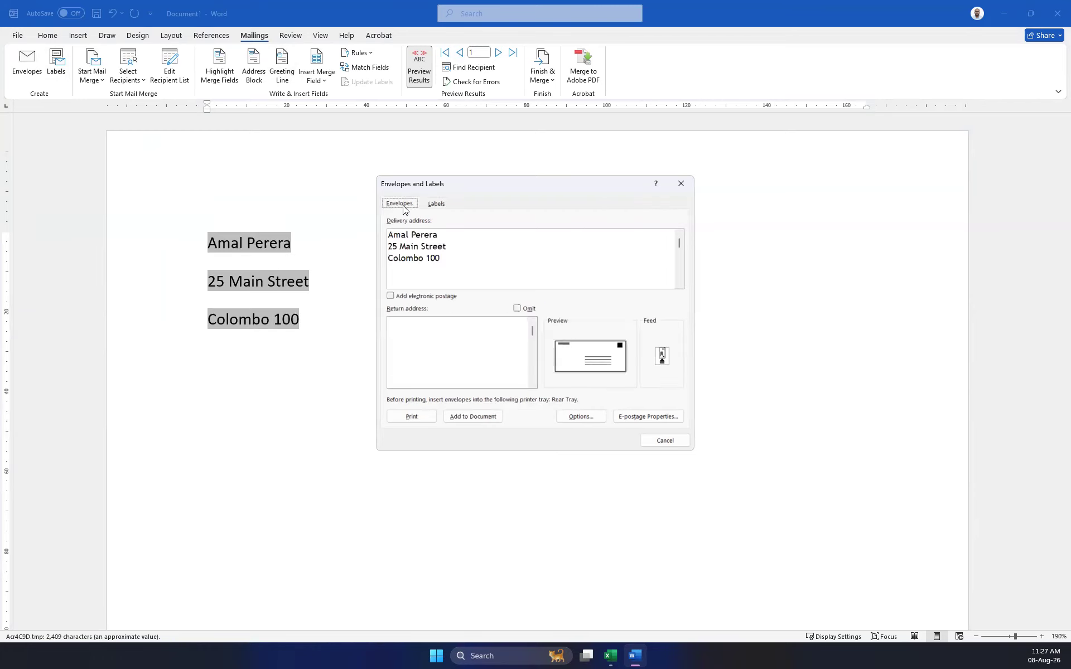
click(436, 204)
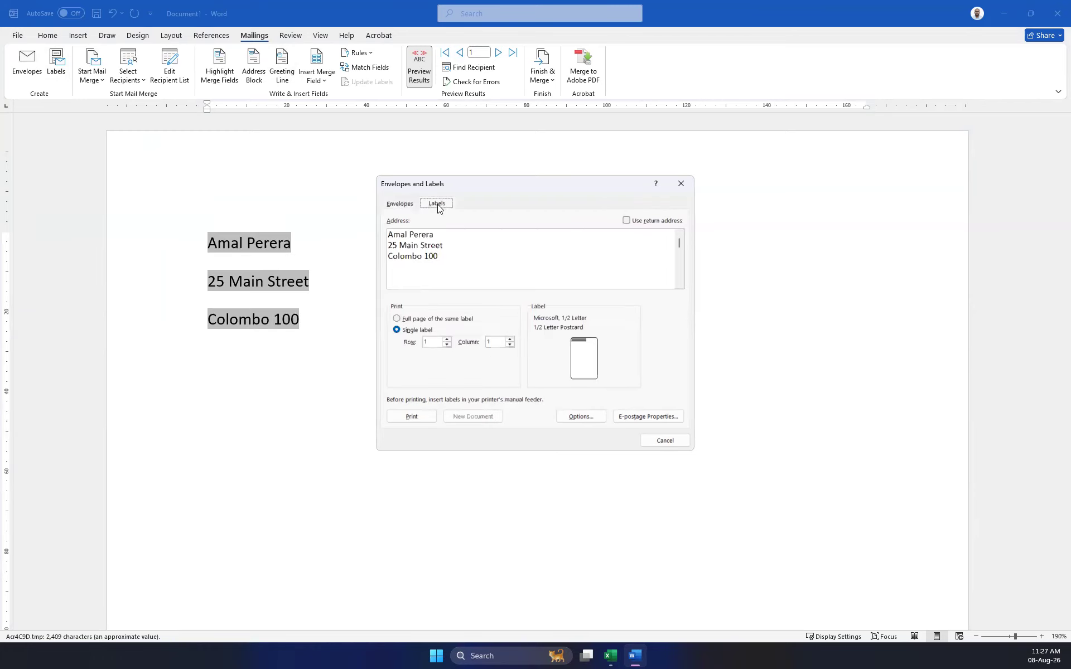
Set the label product to the Microsoft 30 Per Page address label.
click(581, 417)
click(398, 352)
scroll(399, 353, down, 1)
click(395, 338)
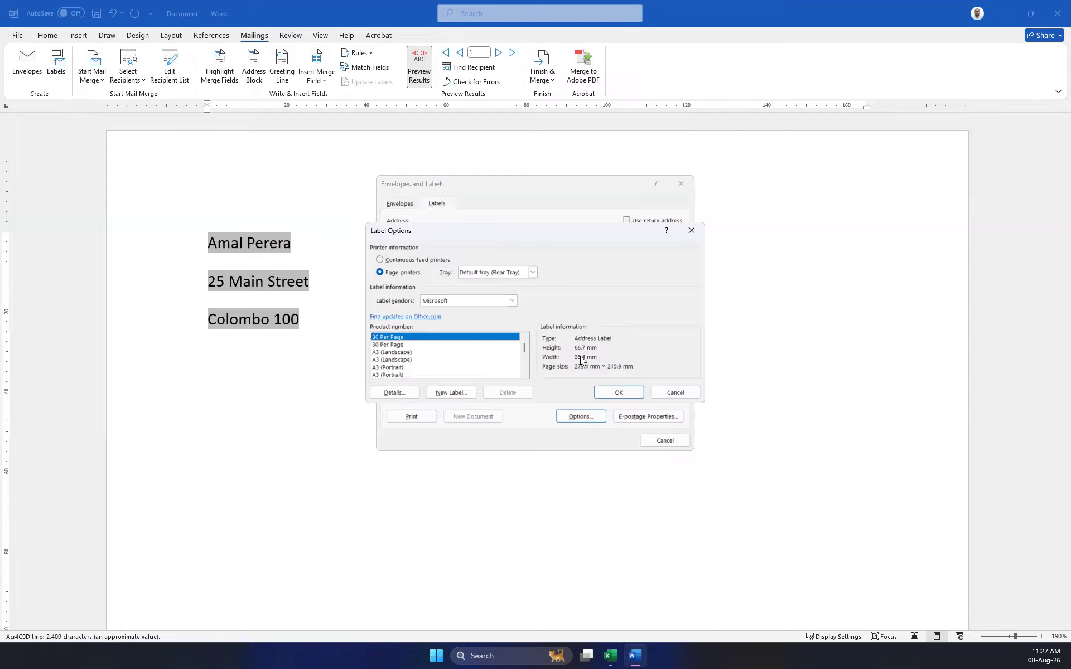
click(618, 393)
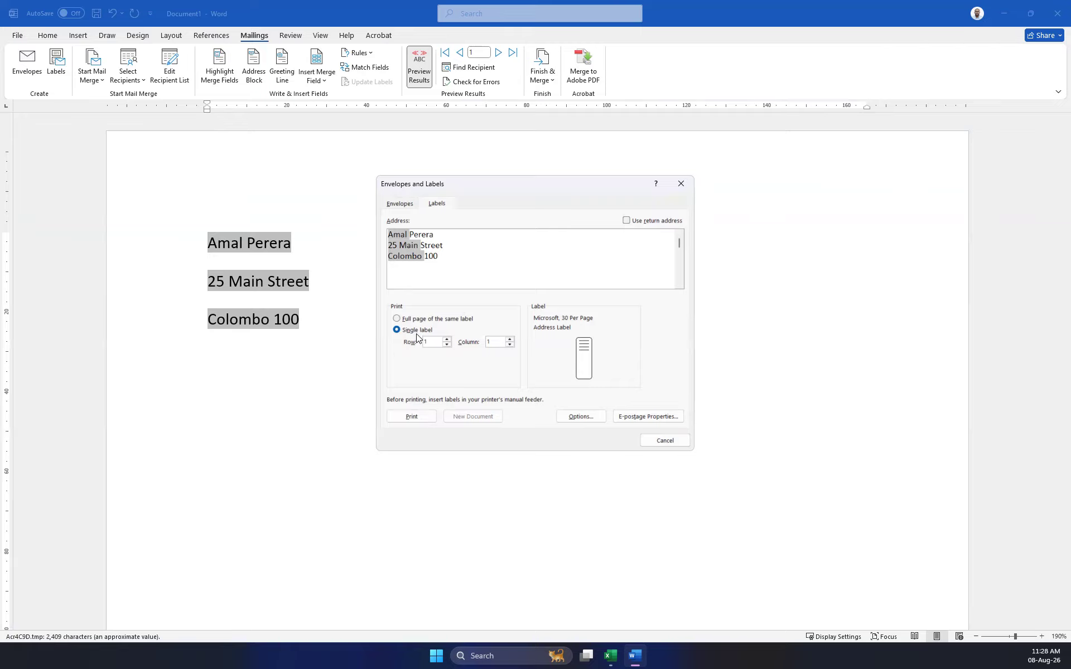
Keep Single label, confirm the second 30 Per Page label and print it.
click(423, 318)
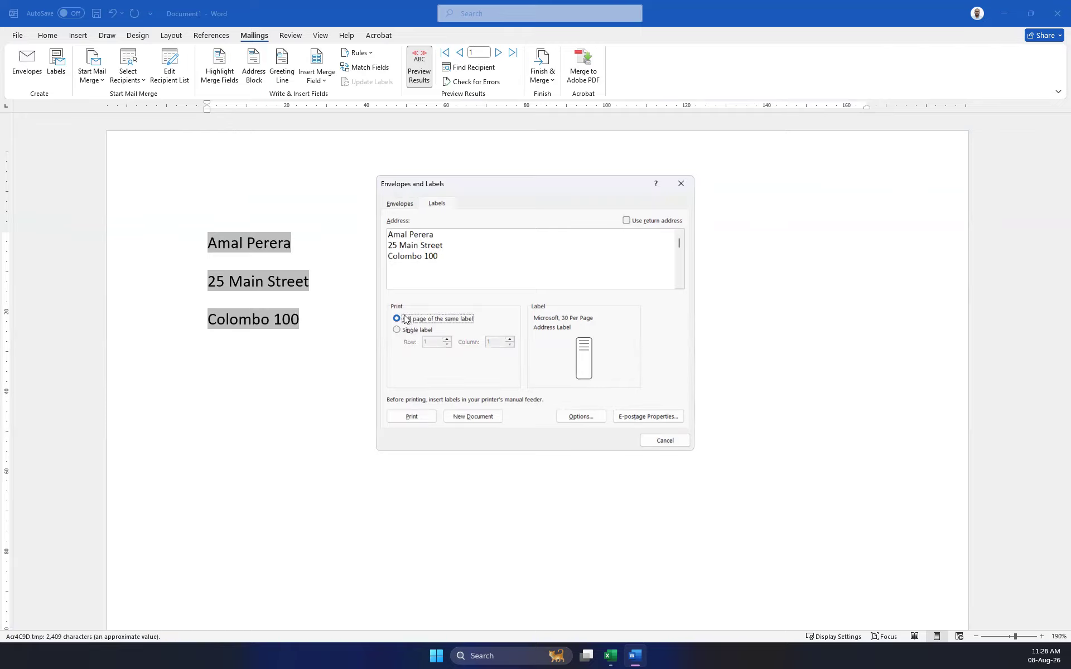
click(407, 330)
click(540, 330)
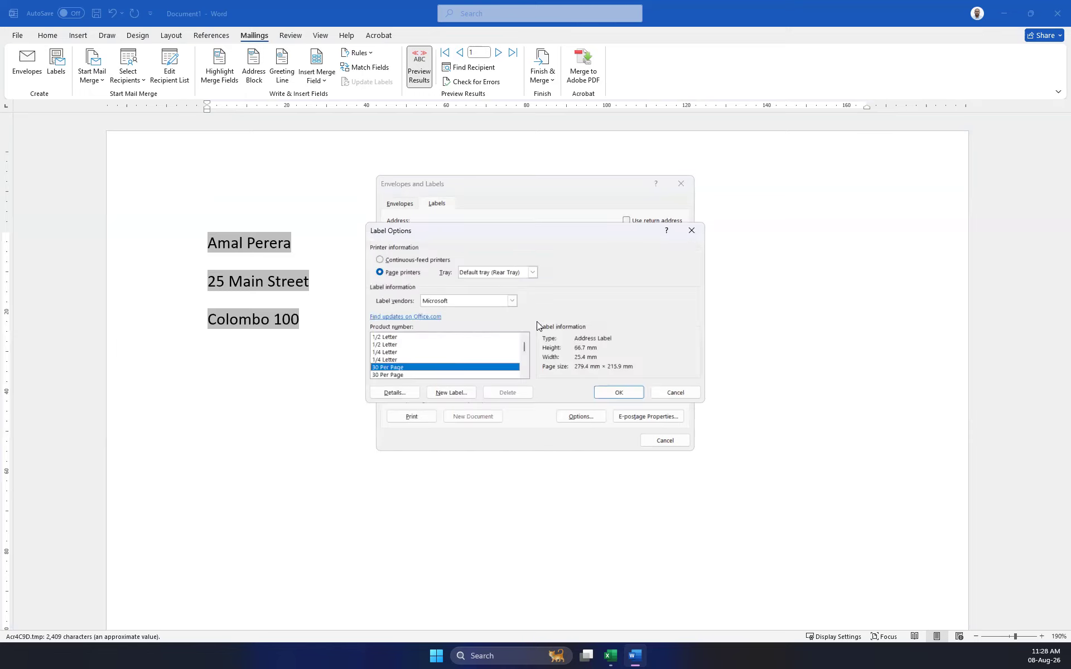
click(401, 375)
scroll(400, 377, down, 3)
scroll(434, 362, down, 5)
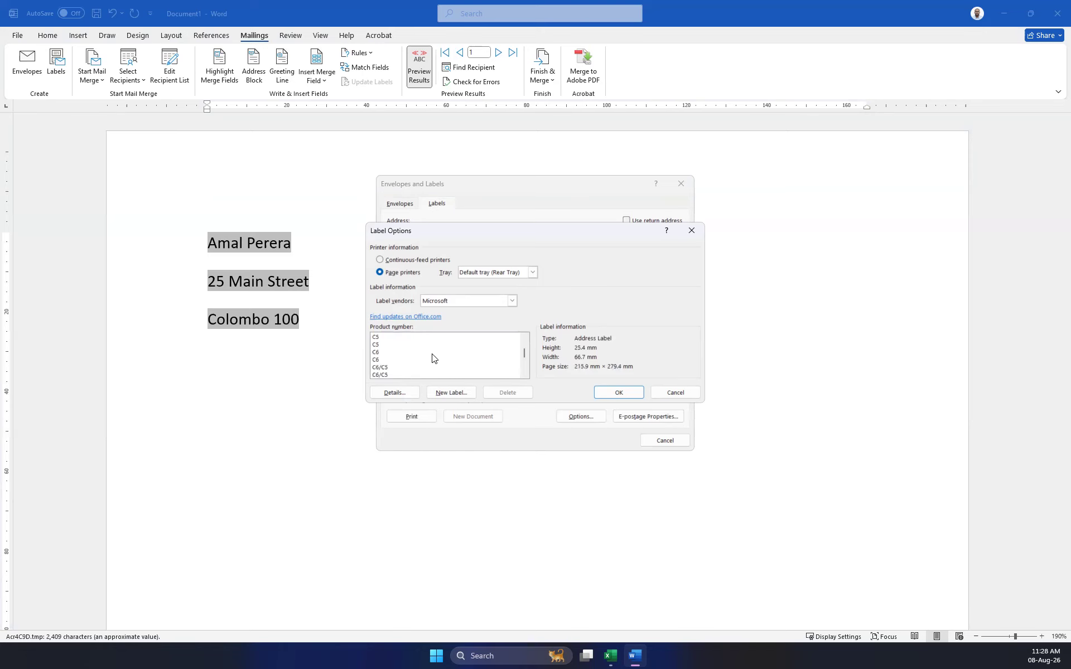
scroll(451, 364, down, 3)
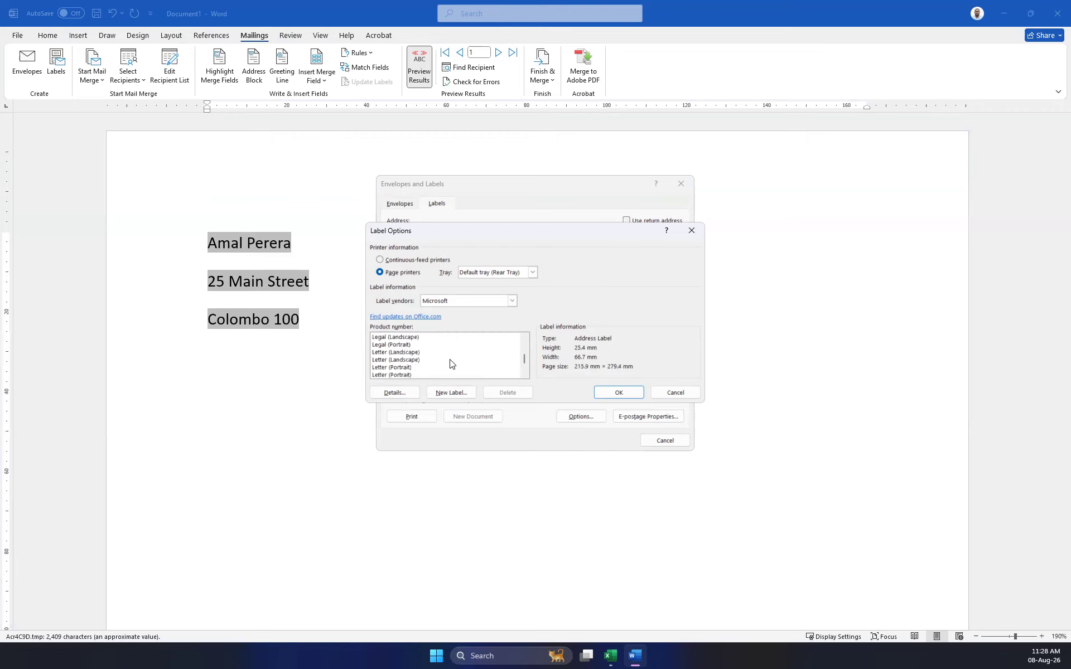
scroll(452, 364, down, 3)
scroll(452, 364, up, 4)
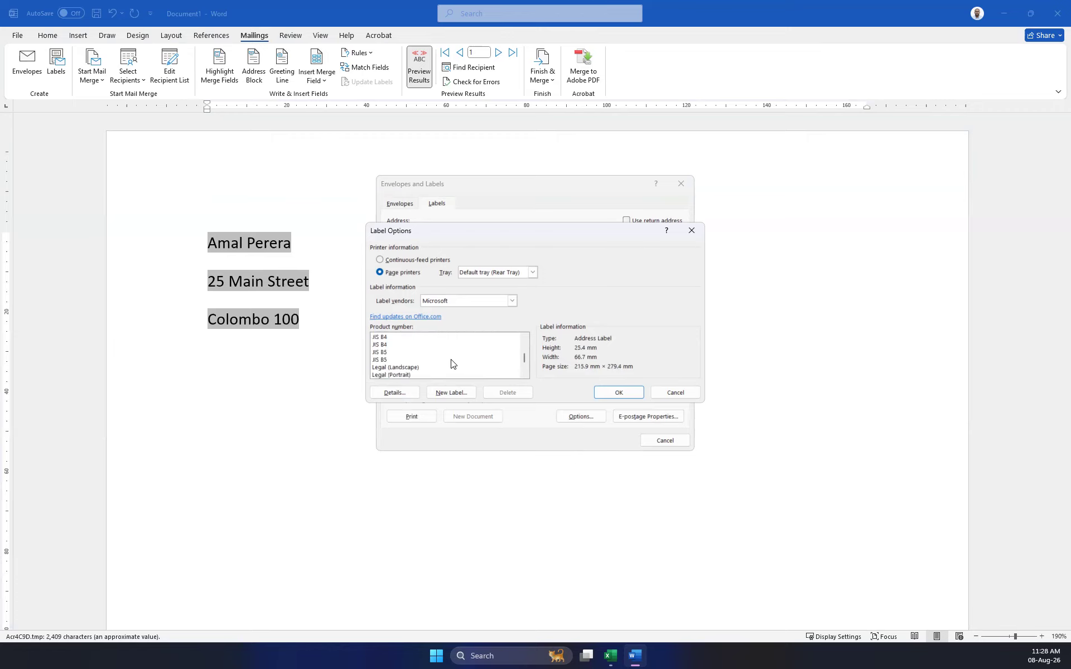
scroll(452, 363, up, 2)
scroll(451, 363, up, 3)
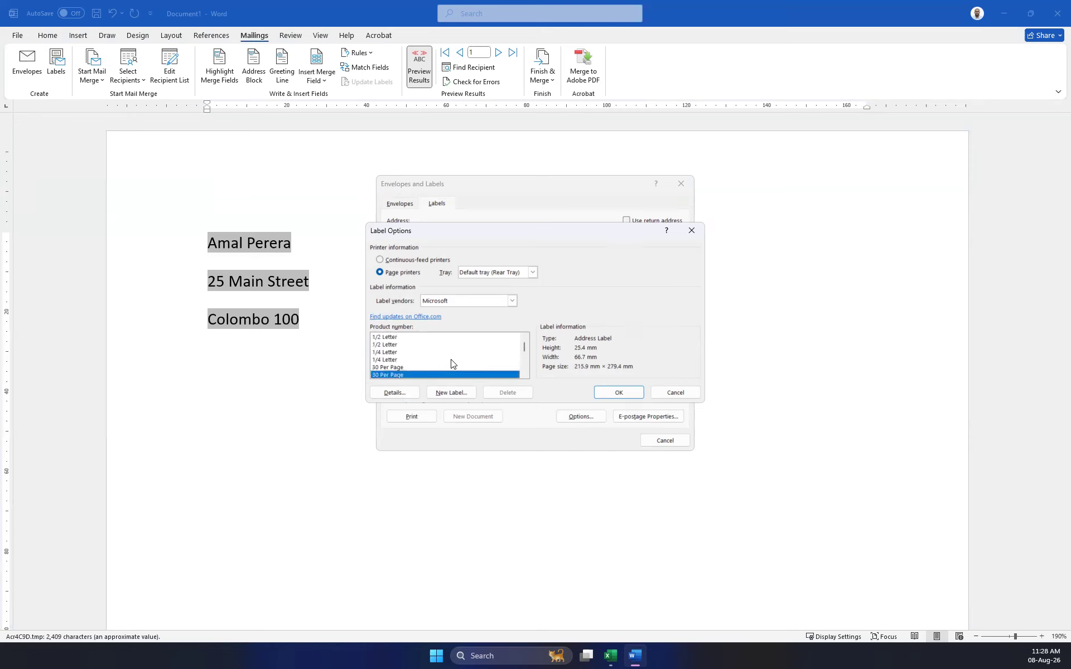
click(639, 393)
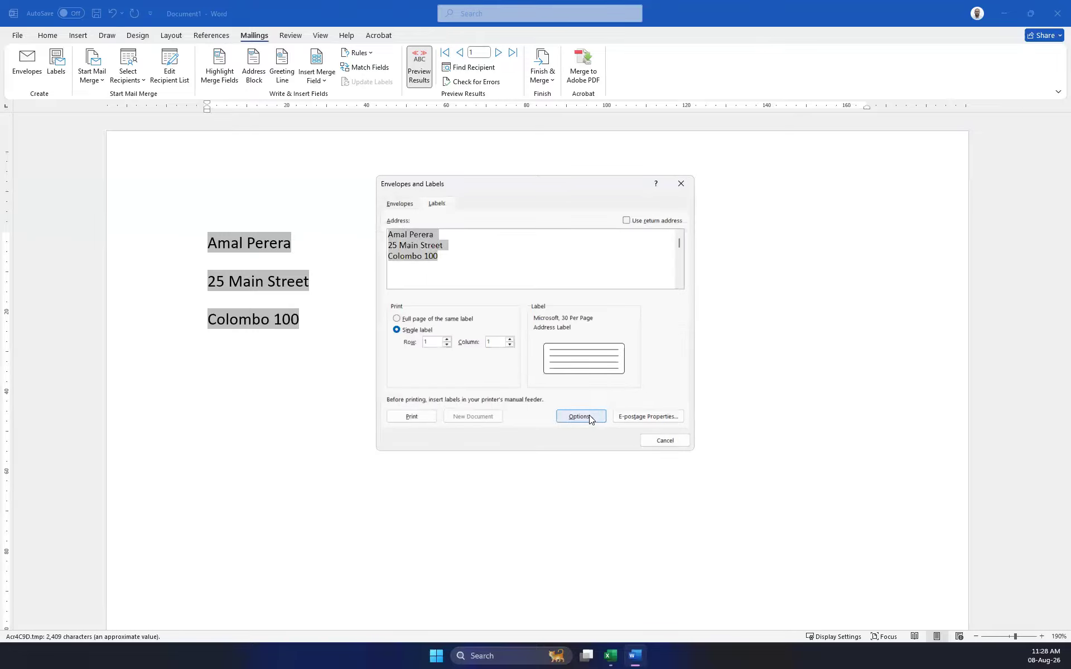
click(412, 417)
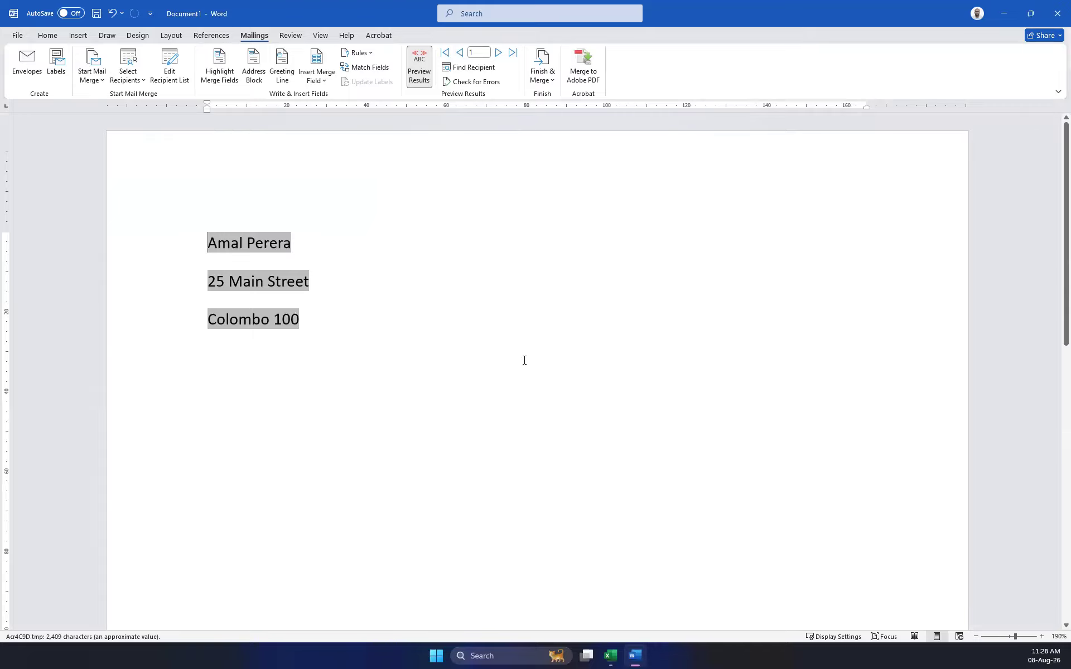
Try merging to the printer, then merge all records into a new Labels2 document.
click(541, 66)
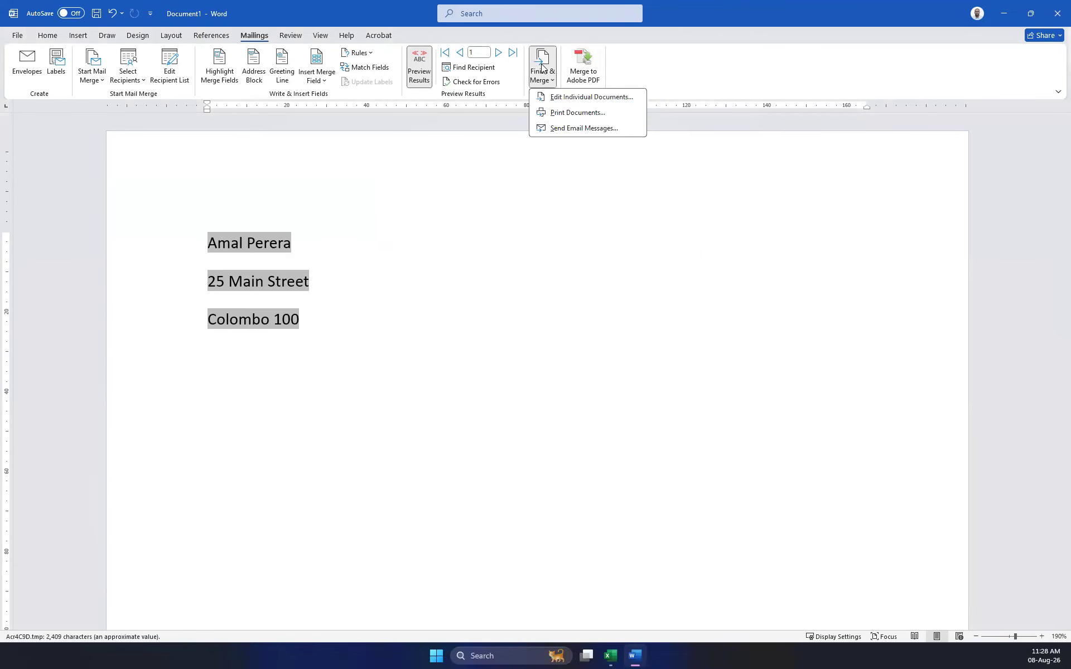
click(580, 113)
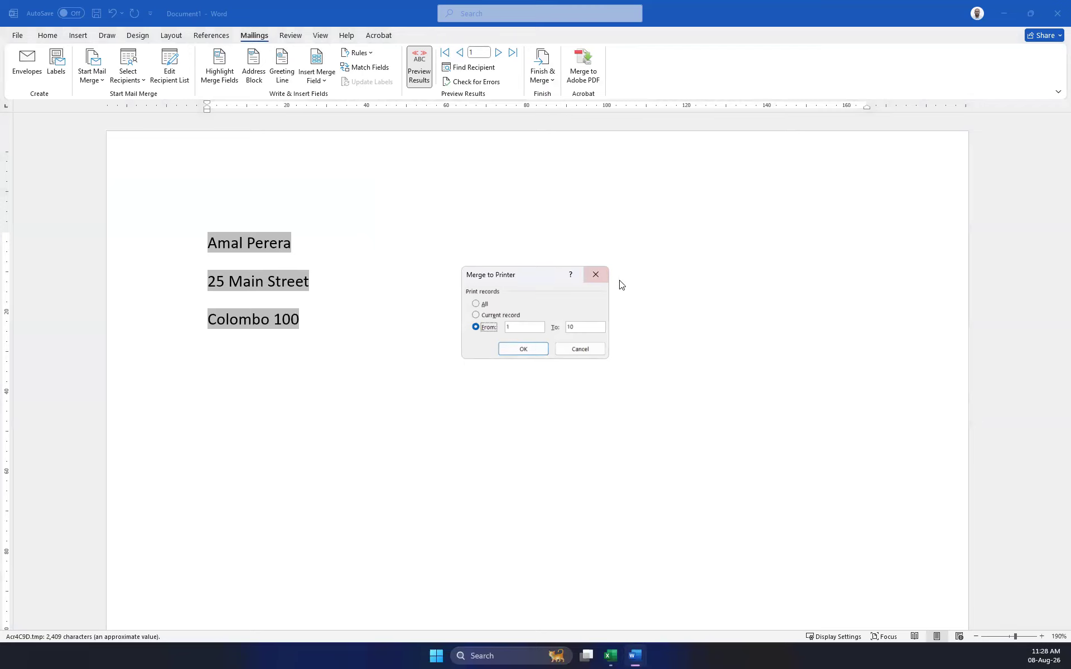
click(599, 268)
click(551, 78)
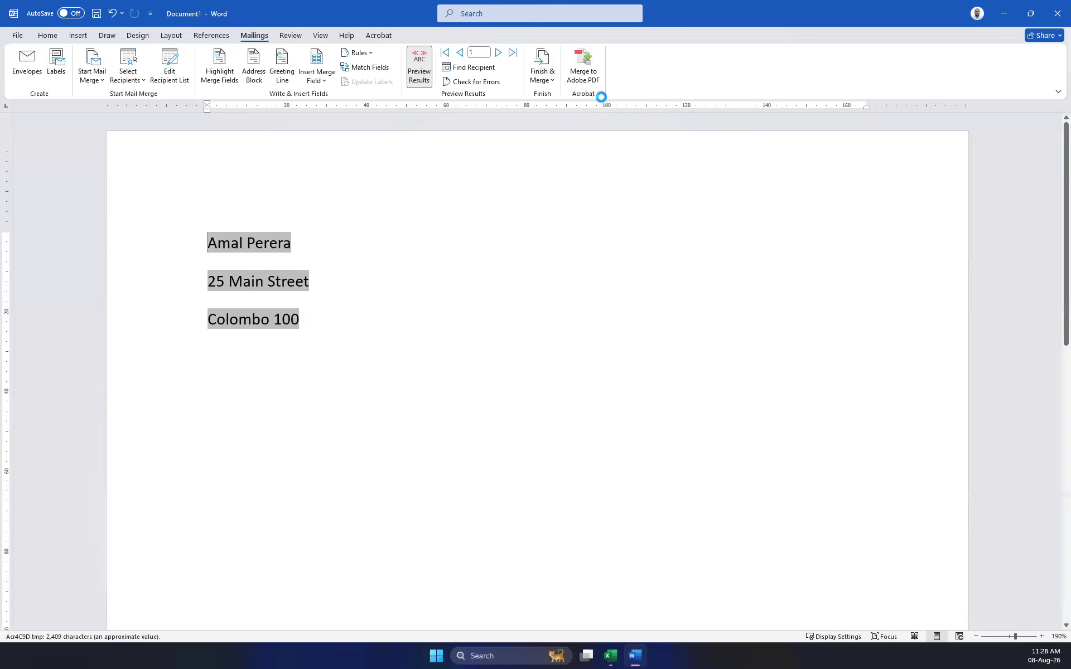
click(603, 99)
click(497, 305)
click(528, 350)
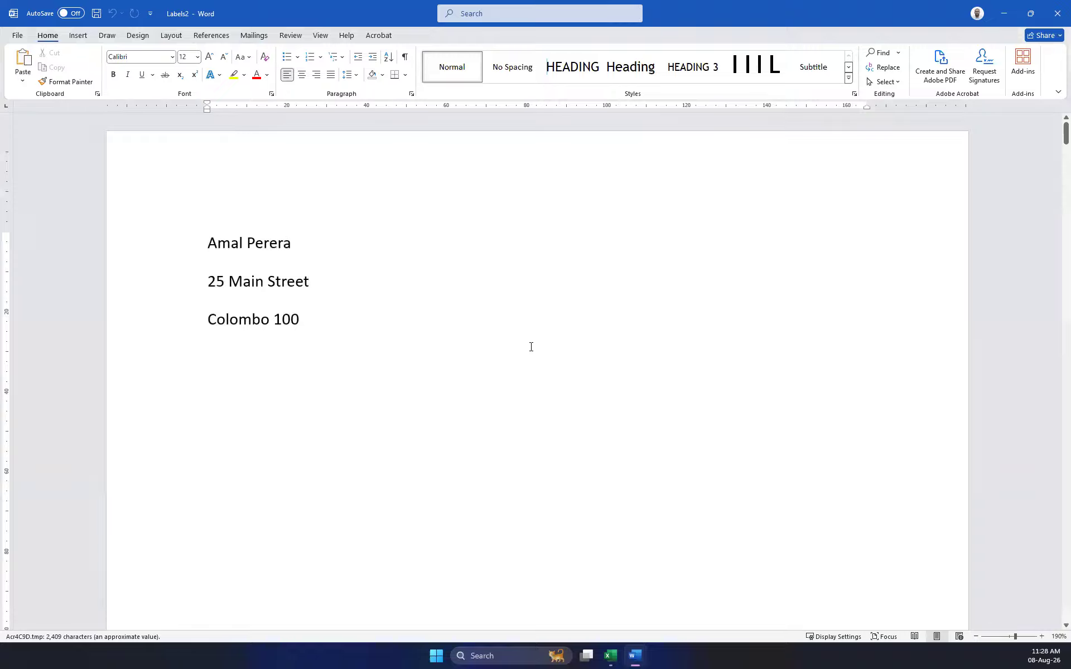
Close Labels2 and Document1 without saving either.
double_click(863, 22)
click(743, 237)
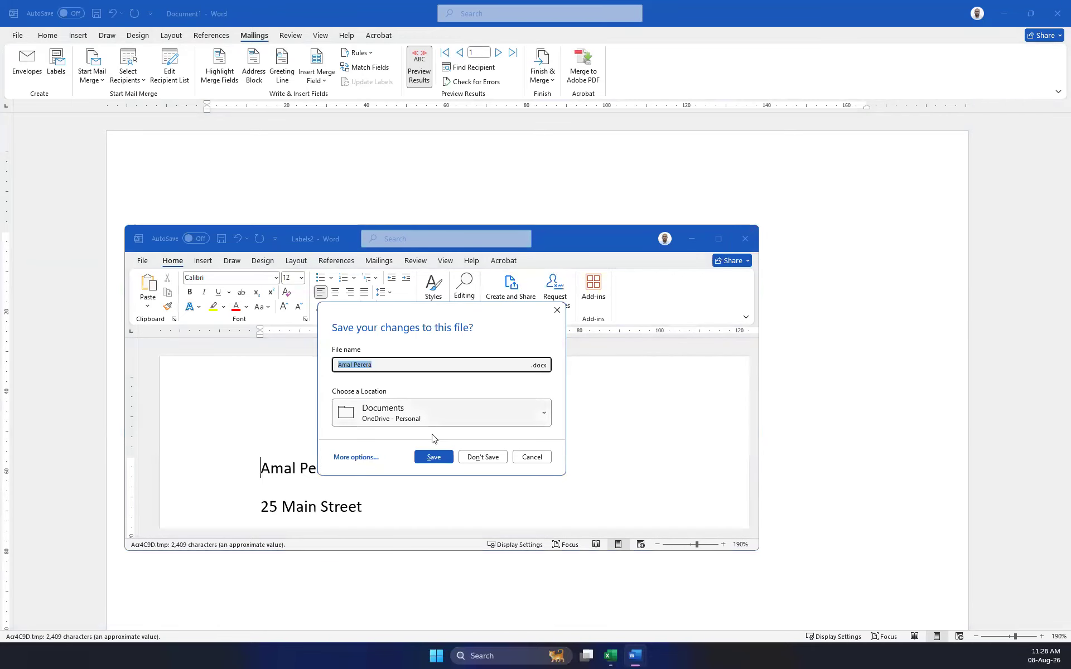
click(483, 458)
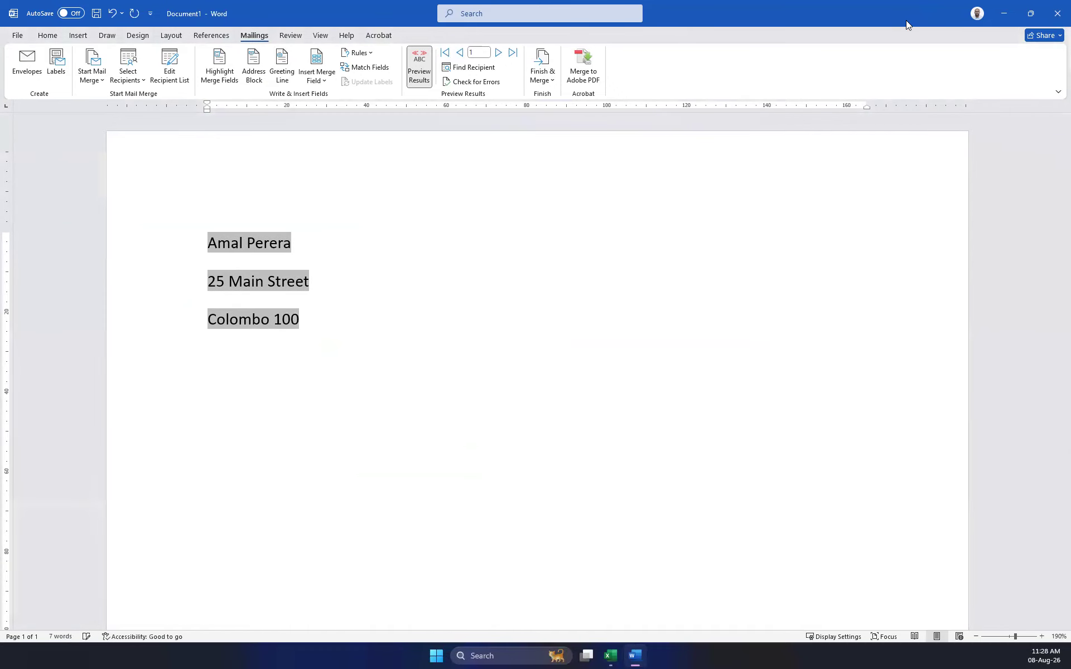
click(1057, 13)
click(584, 390)
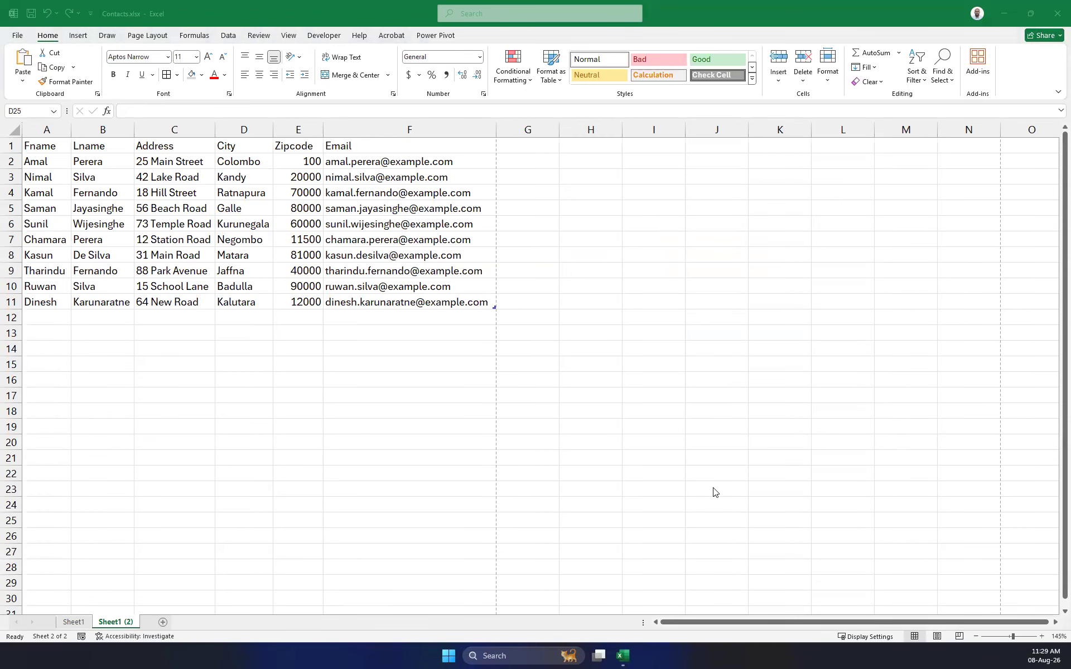
Launch Word, create a blank document and go to the Mailings tab.
click(677, 457)
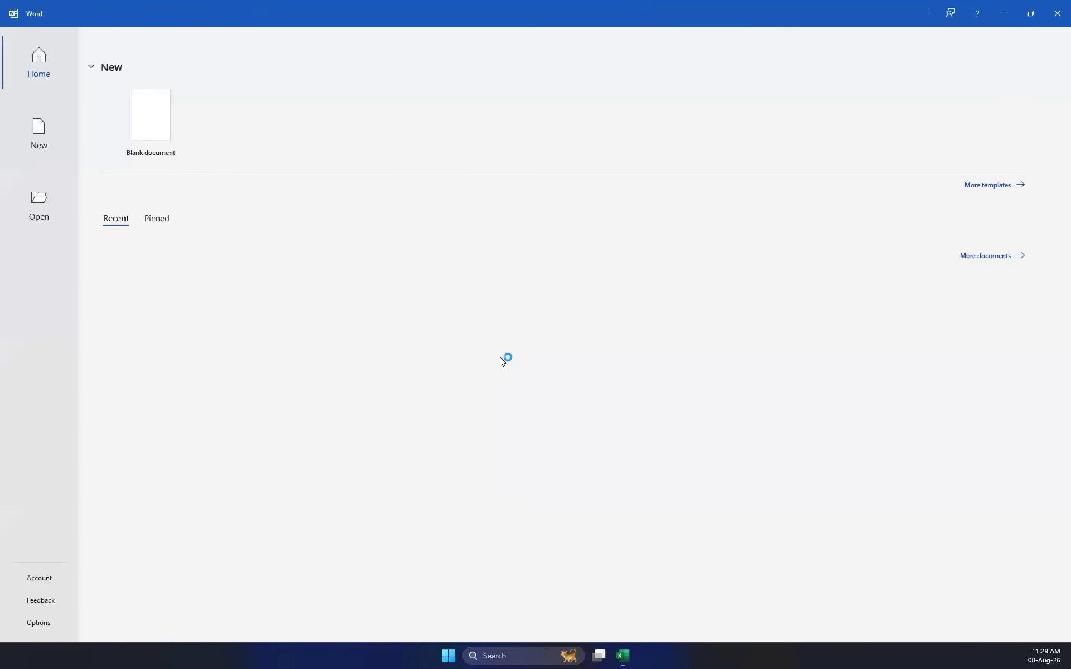
click(134, 110)
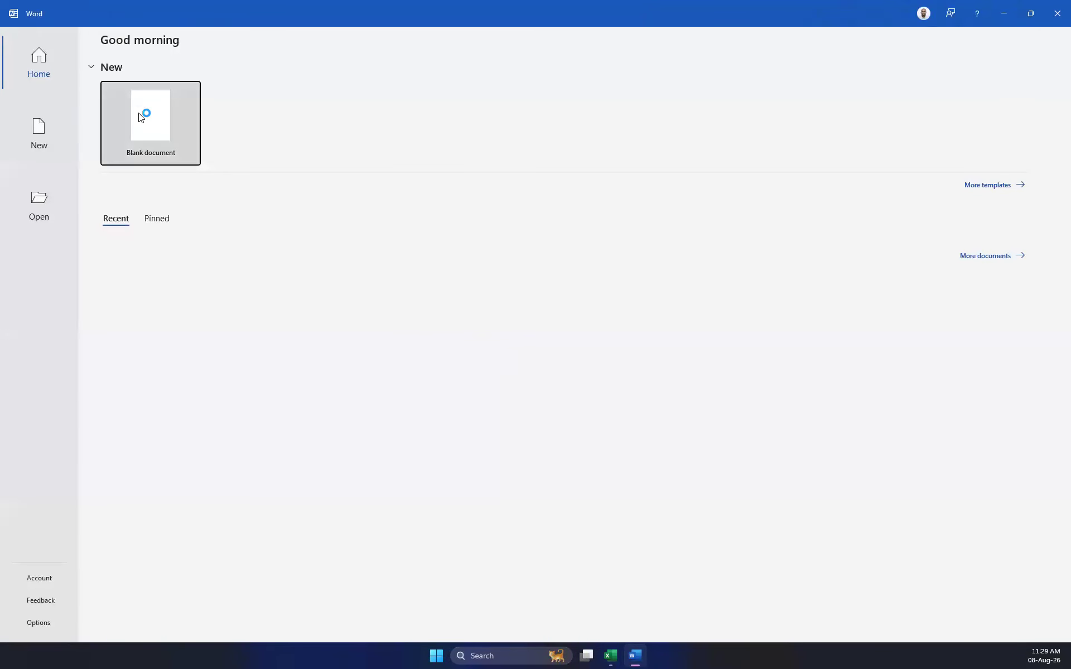
click(259, 34)
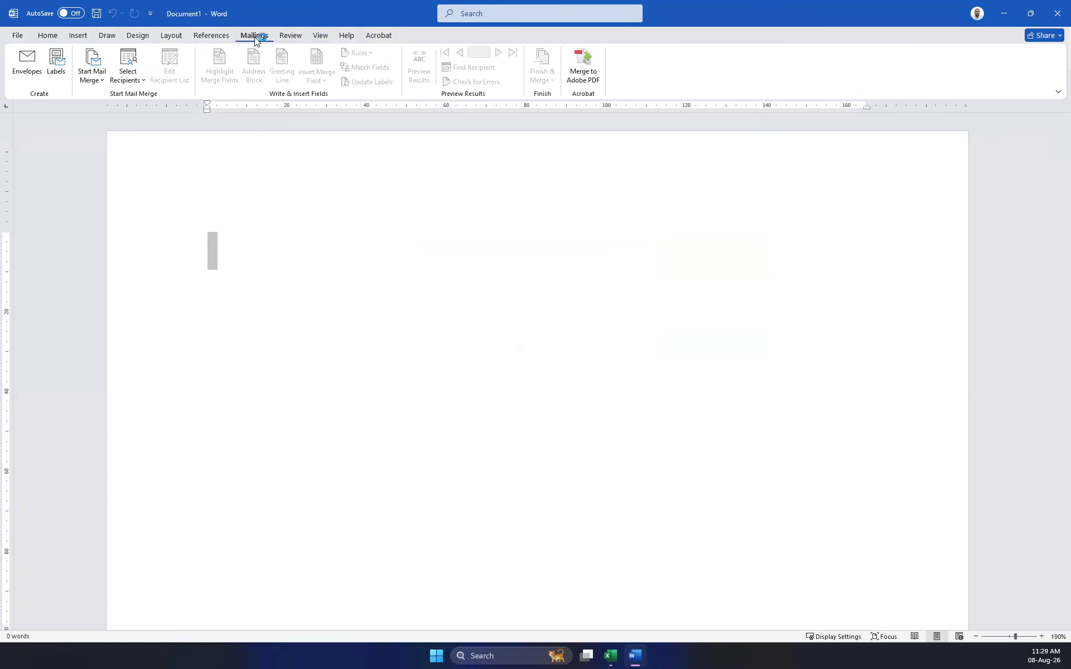
Open Envelopes and Labels with Full page of the same label selected.
click(54, 74)
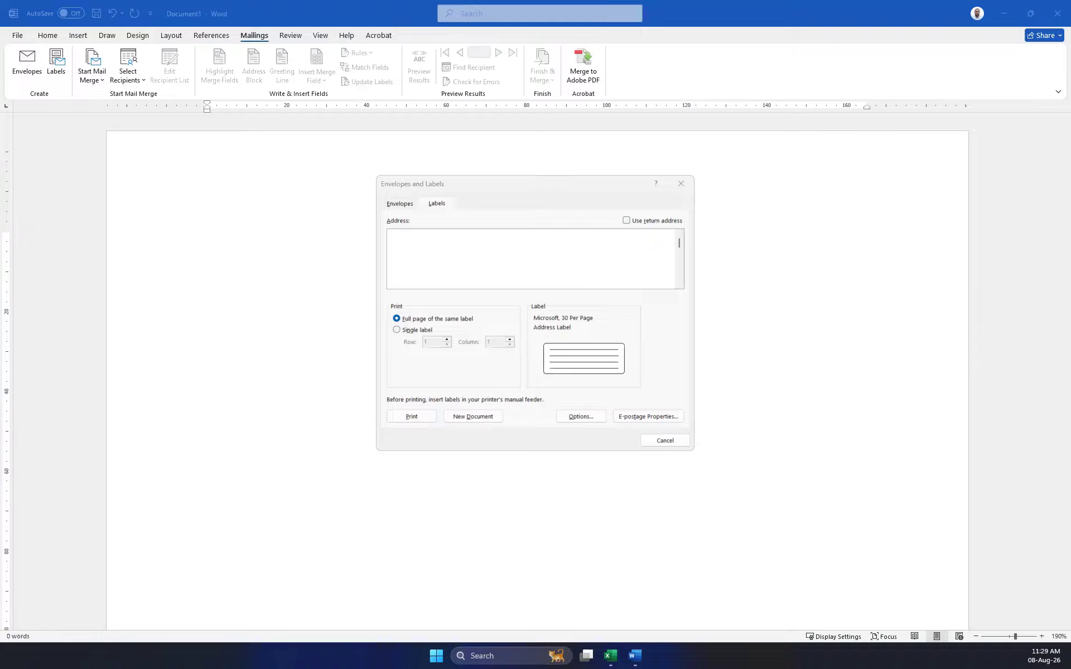
click(441, 321)
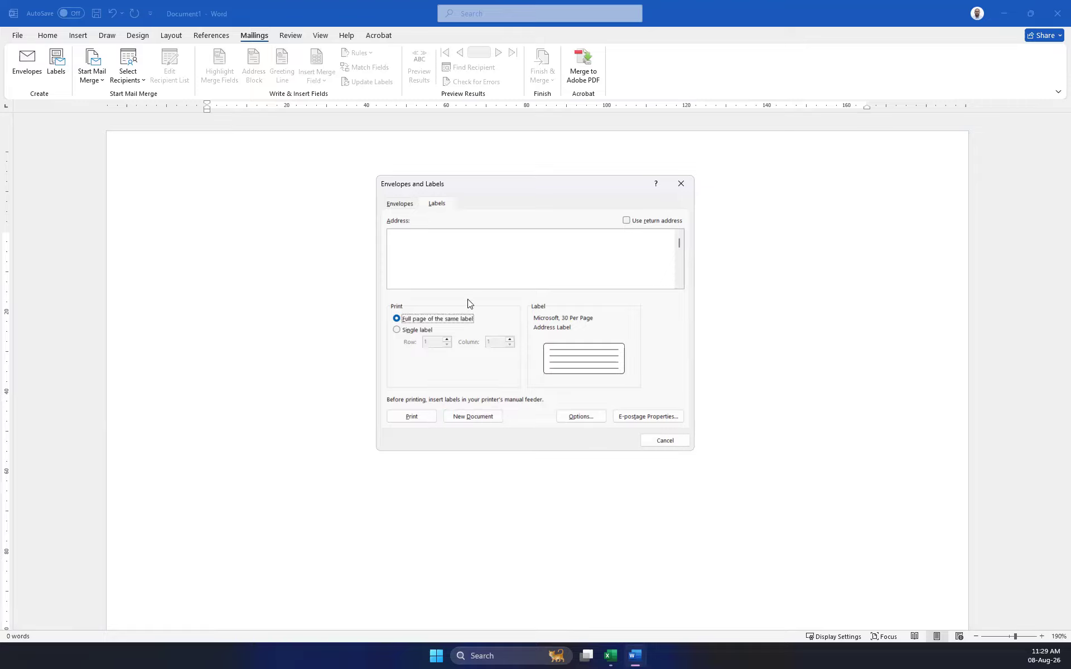
Open Label Options, browse the label vendors and keep Microsoft.
click(576, 323)
click(490, 302)
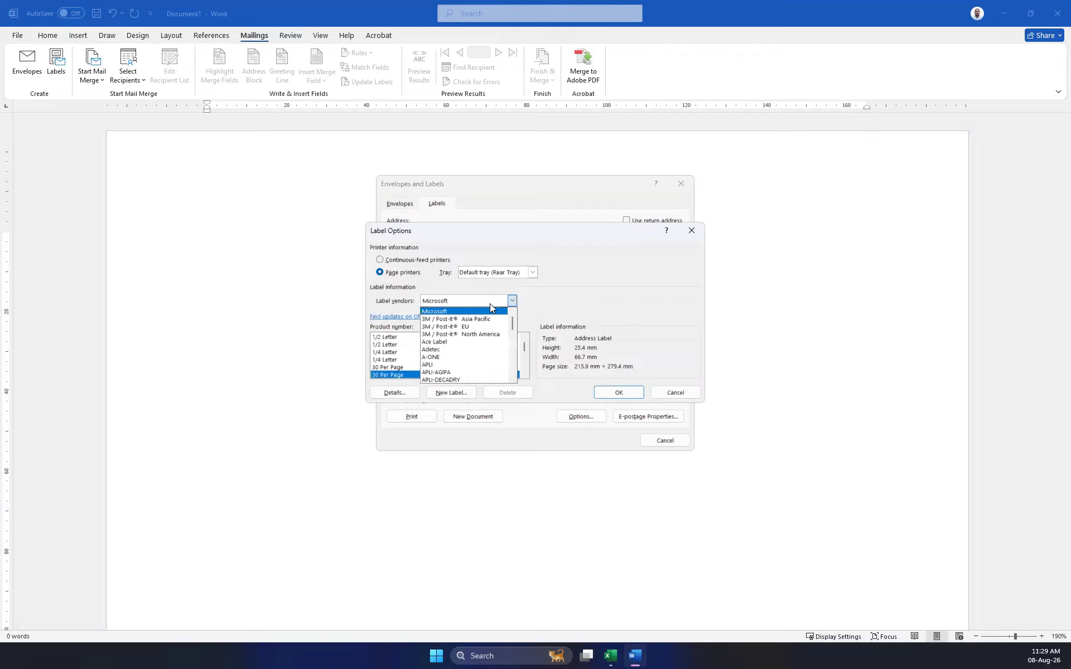
click(510, 334)
drag(509, 340, 505, 370)
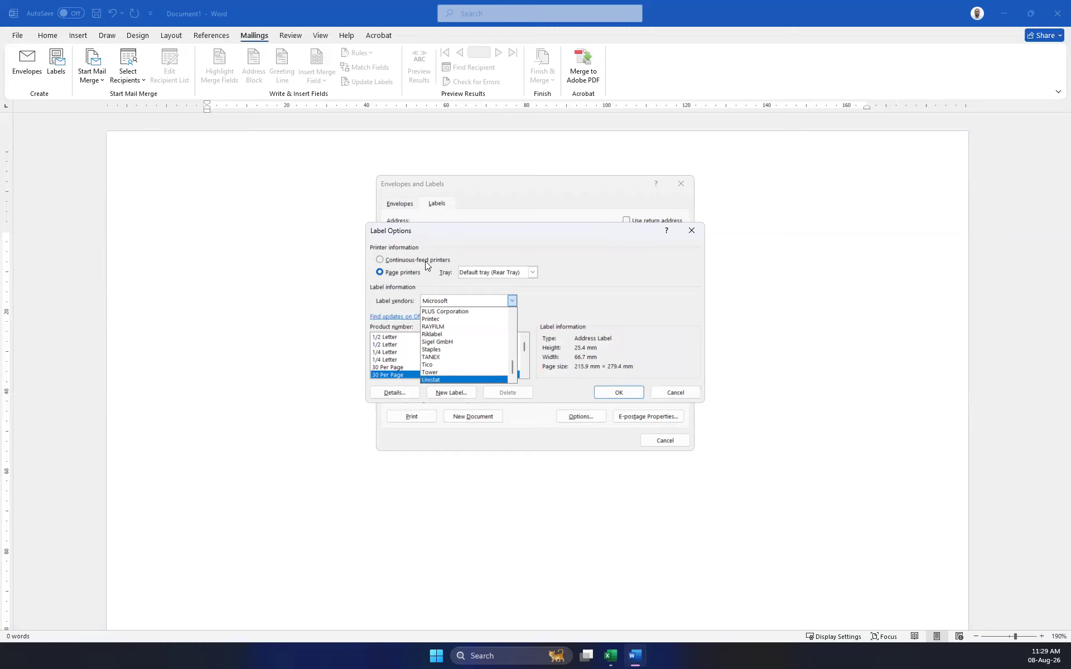
scroll(442, 338, up, 2)
scroll(446, 341, up, 8)
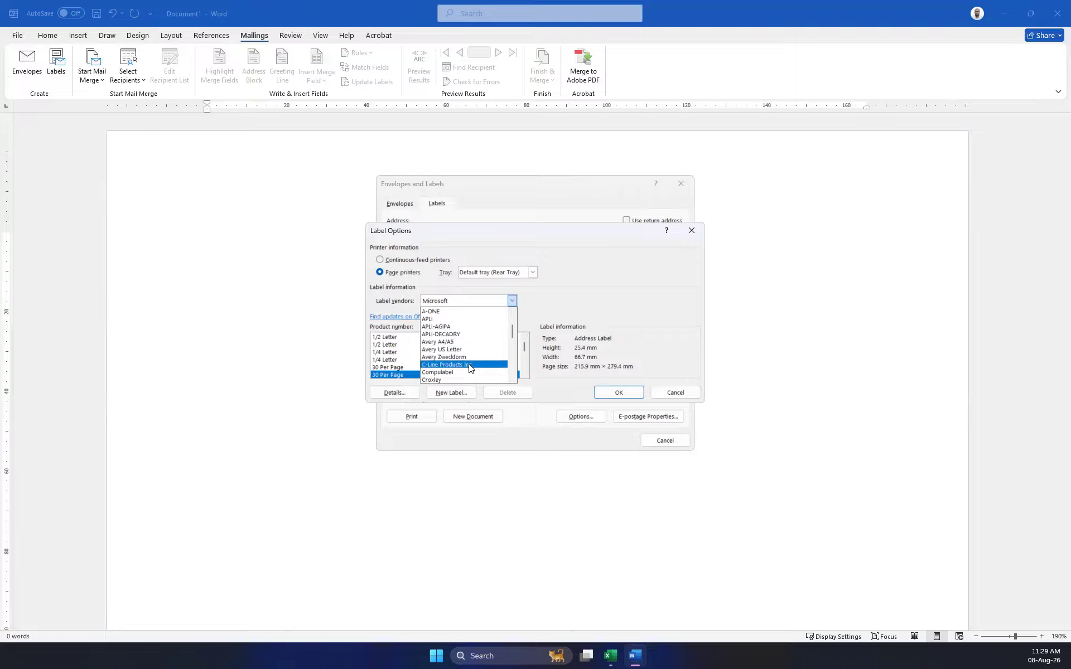
click(580, 306)
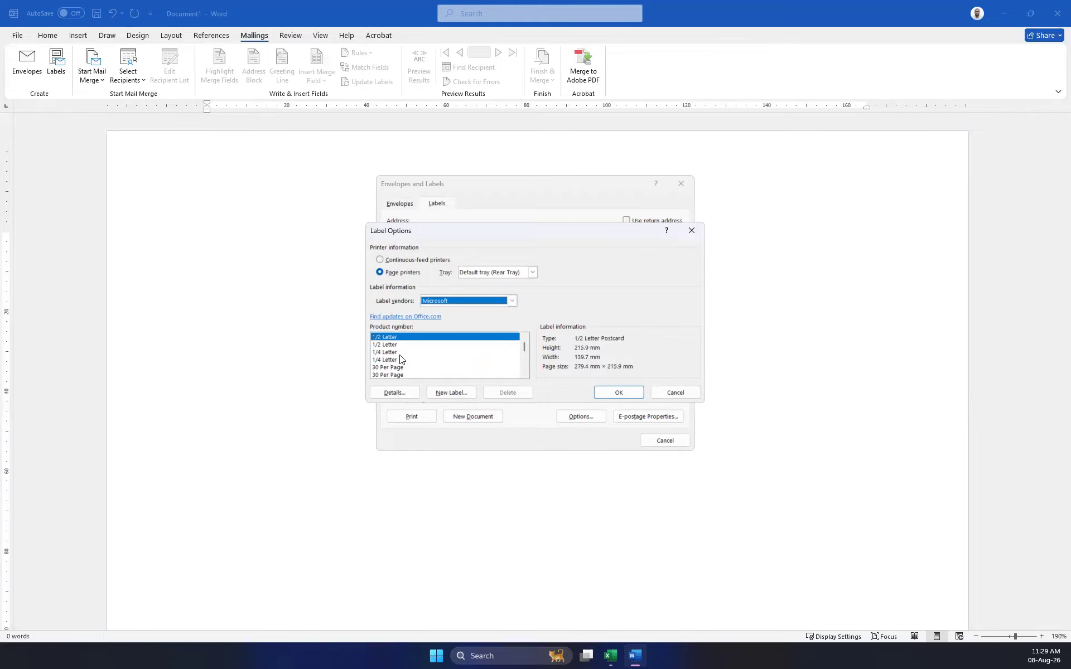
Browse the Microsoft product list starting from the 30 Per Page address label.
click(395, 367)
scroll(396, 359, down, 3)
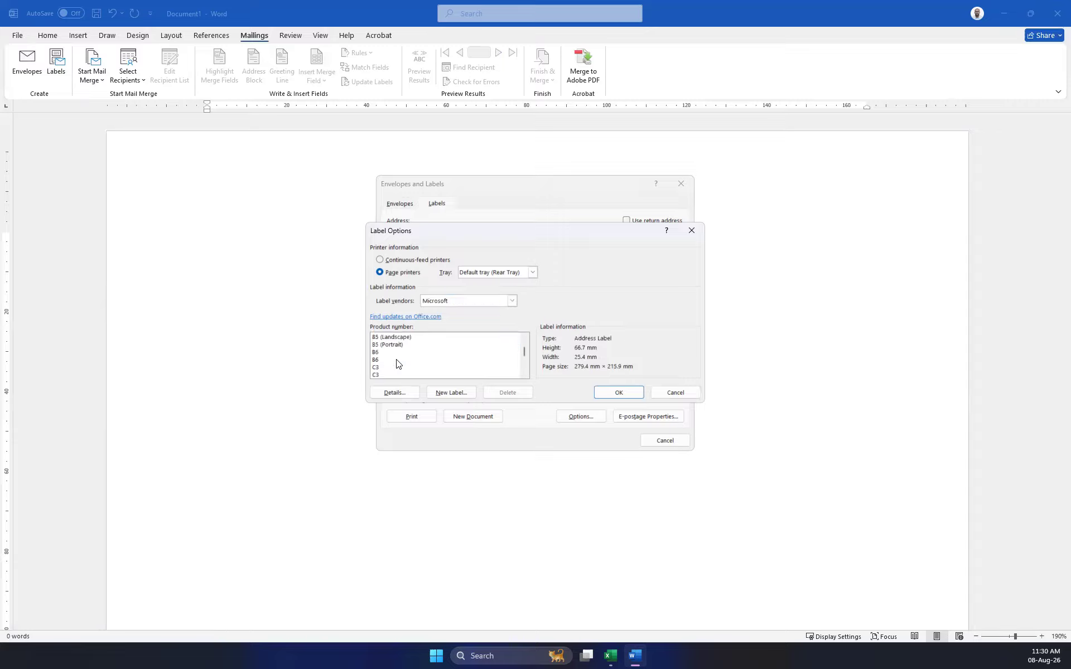
scroll(390, 347, up, 2)
scroll(407, 343, up, 1)
scroll(404, 346, up, 1)
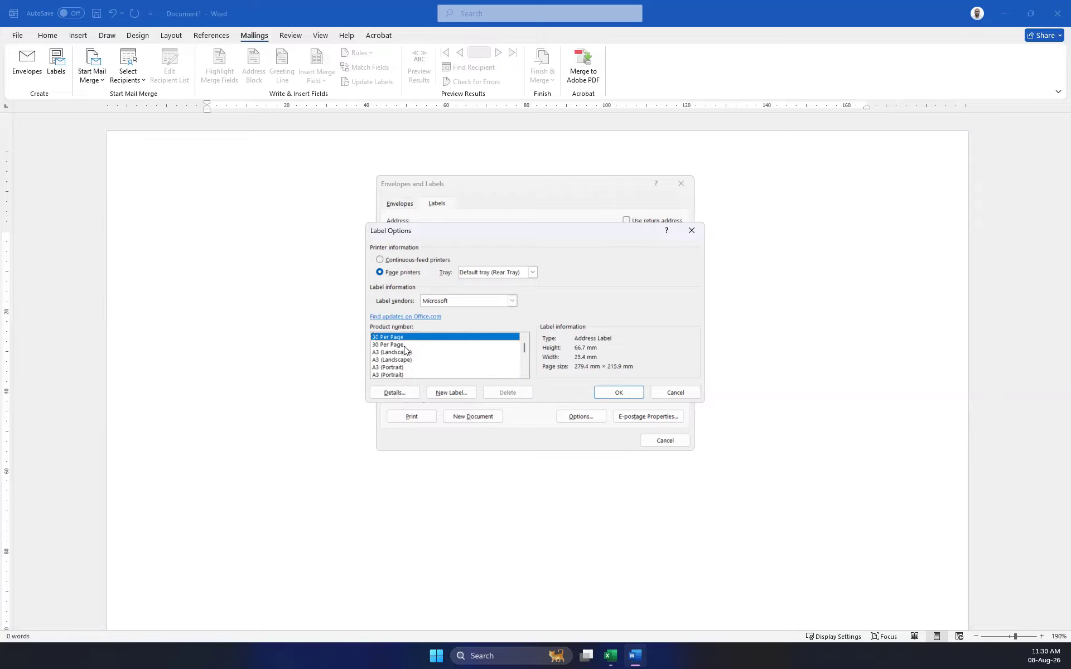
scroll(404, 346, up, 1)
scroll(404, 346, down, 1)
Select A4 (Portrait) PhotoPaper, 296.9 × 210 mm, after trying A3 (Portrait).
click(395, 368)
scroll(474, 372, down, 1)
click(401, 367)
scroll(432, 366, down, 2)
scroll(435, 363, up, 1)
scroll(435, 364, down, 3)
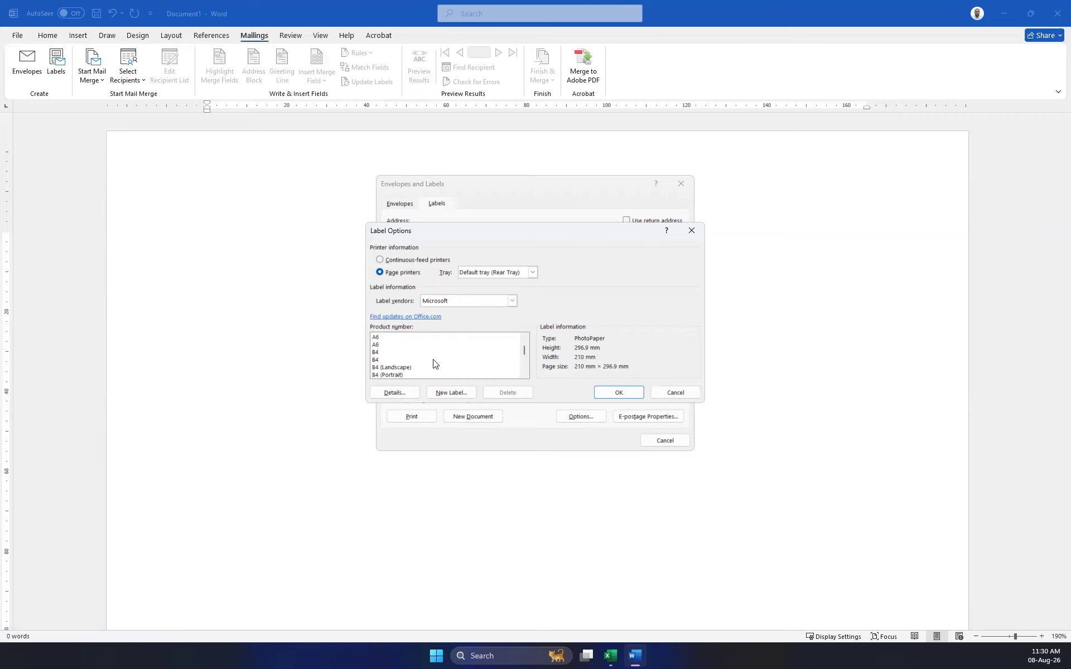
scroll(435, 364, down, 5)
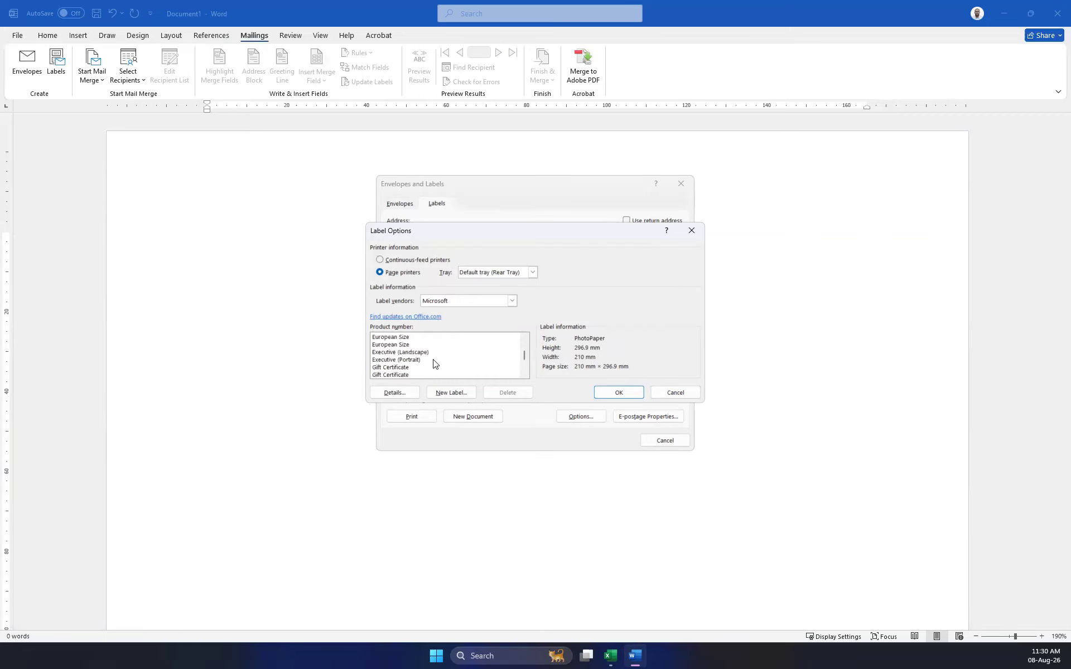
scroll(436, 363, up, 5)
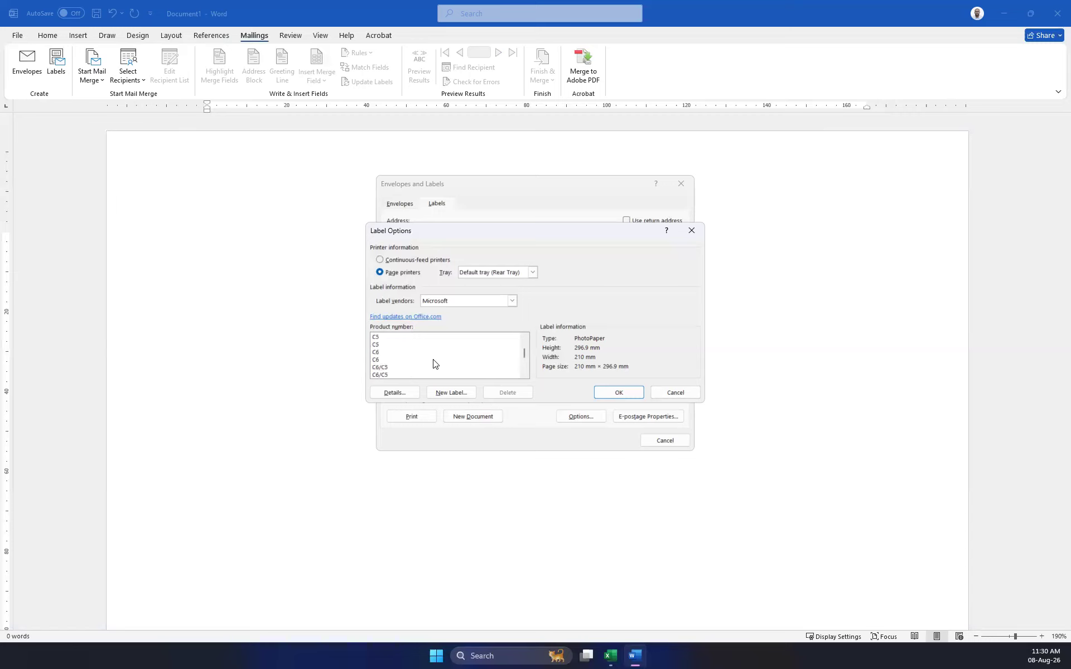
scroll(435, 364, up, 2)
scroll(436, 363, up, 1)
scroll(389, 372, down, 1)
scroll(391, 370, up, 1)
scroll(393, 367, down, 1)
scroll(398, 365, down, 4)
scroll(398, 365, up, 5)
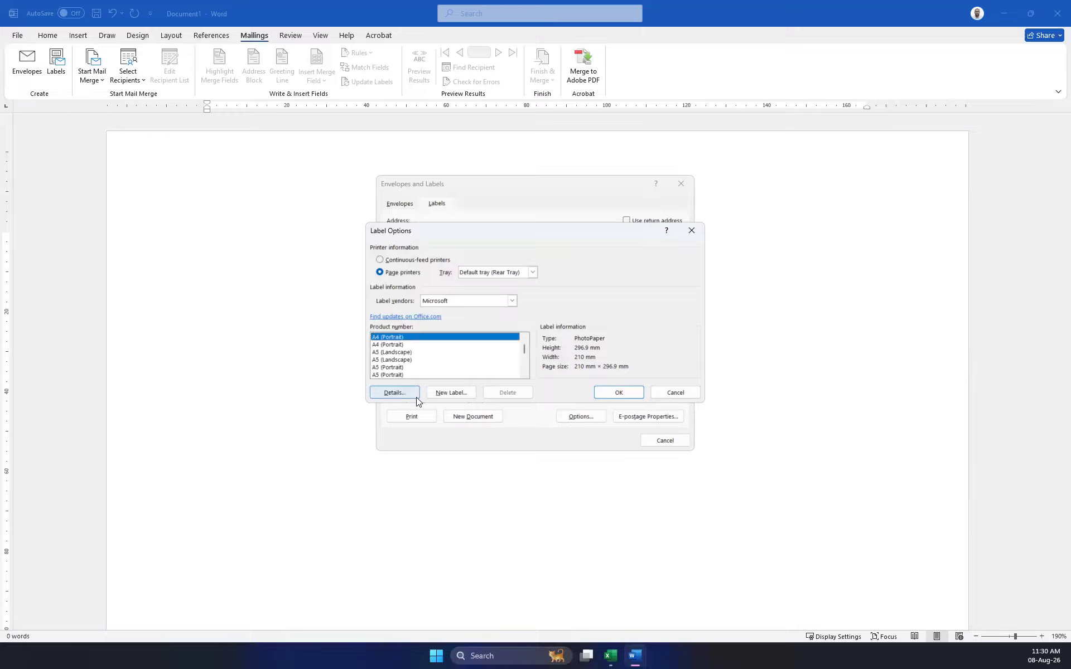
Check the A4 (Portrait) details, keep the default rear tray and accept the label.
click(393, 393)
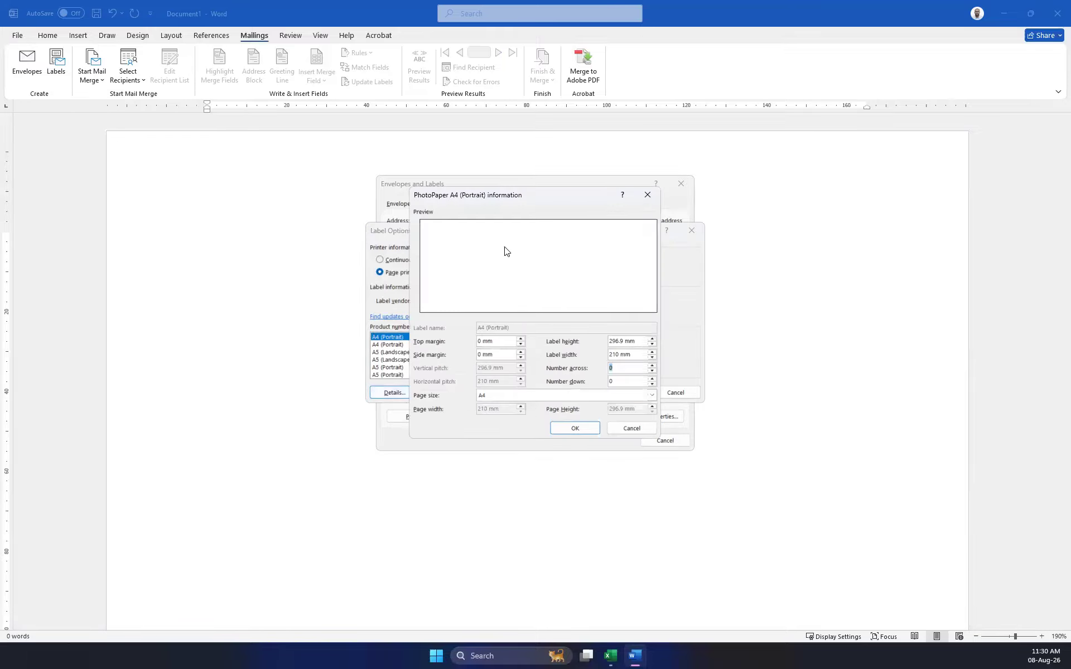
click(629, 428)
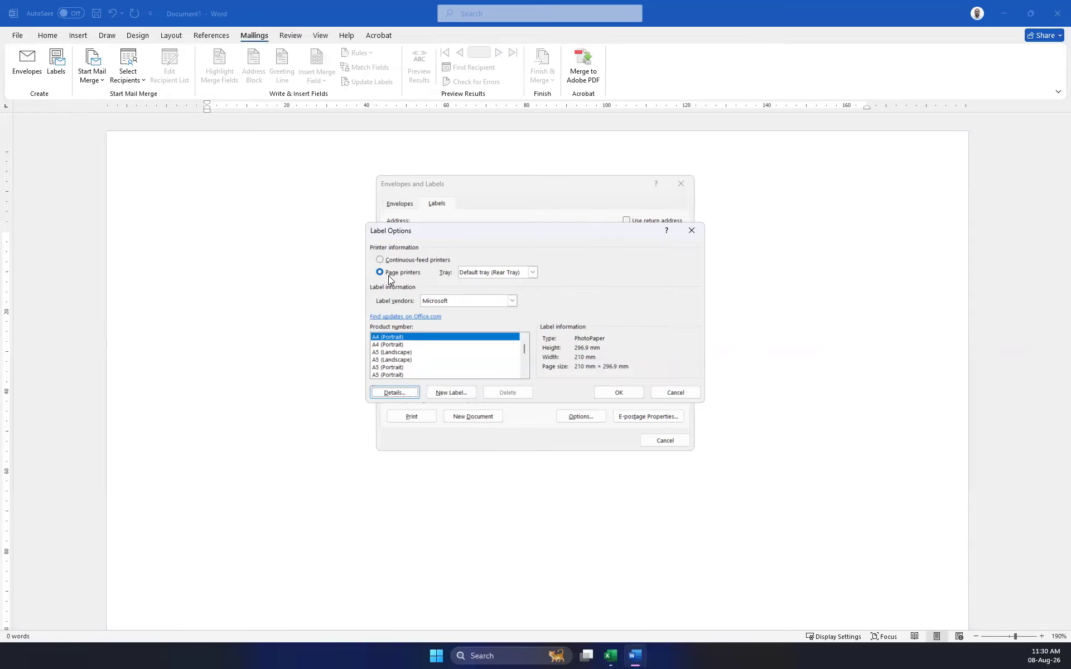
click(533, 273)
click(530, 282)
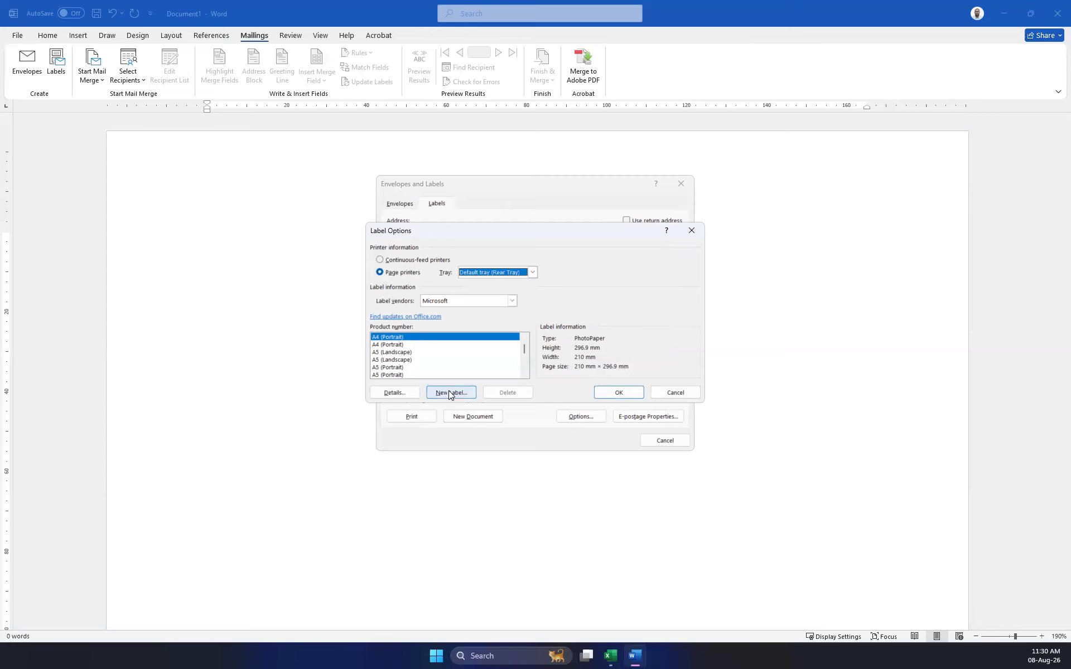
click(622, 391)
Switch to Single label printing with the row set to 4.
click(407, 331)
click(420, 340)
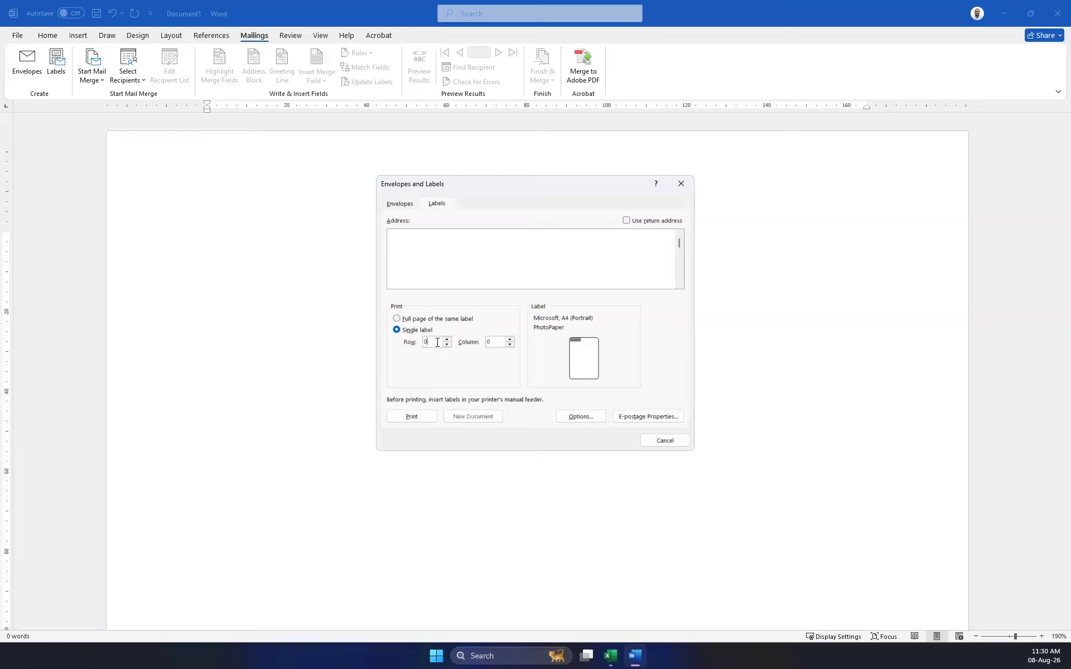
text(7)
drag(438, 338, 391, 341)
text(4)
Reconfirm A4 (Portrait) in Label Options, then cancel the labels setup.
click(583, 417)
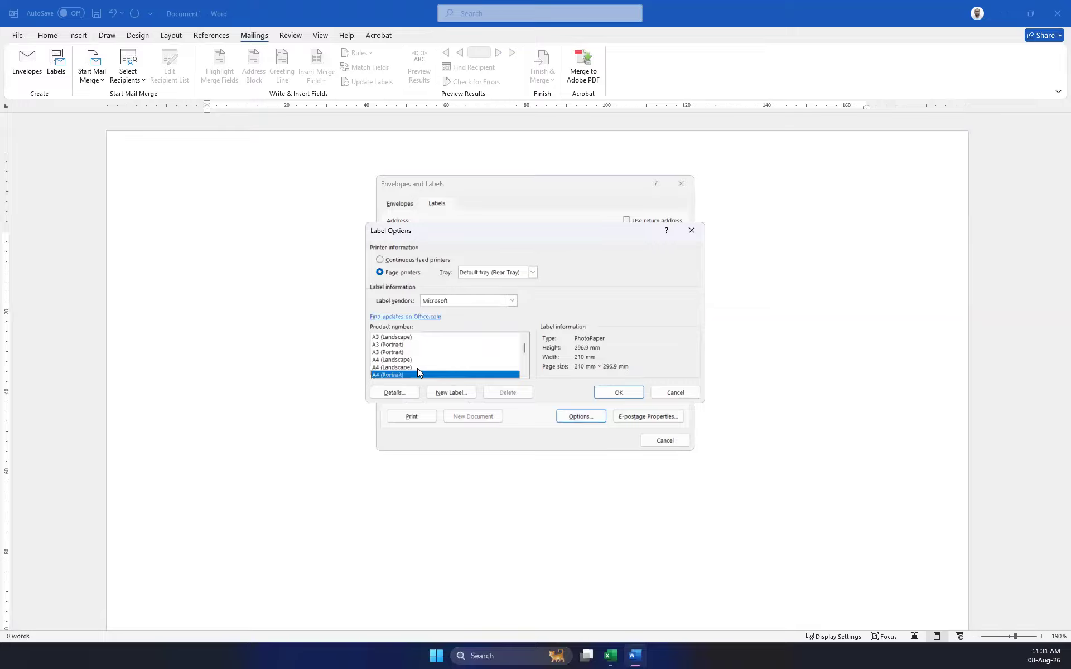
click(621, 392)
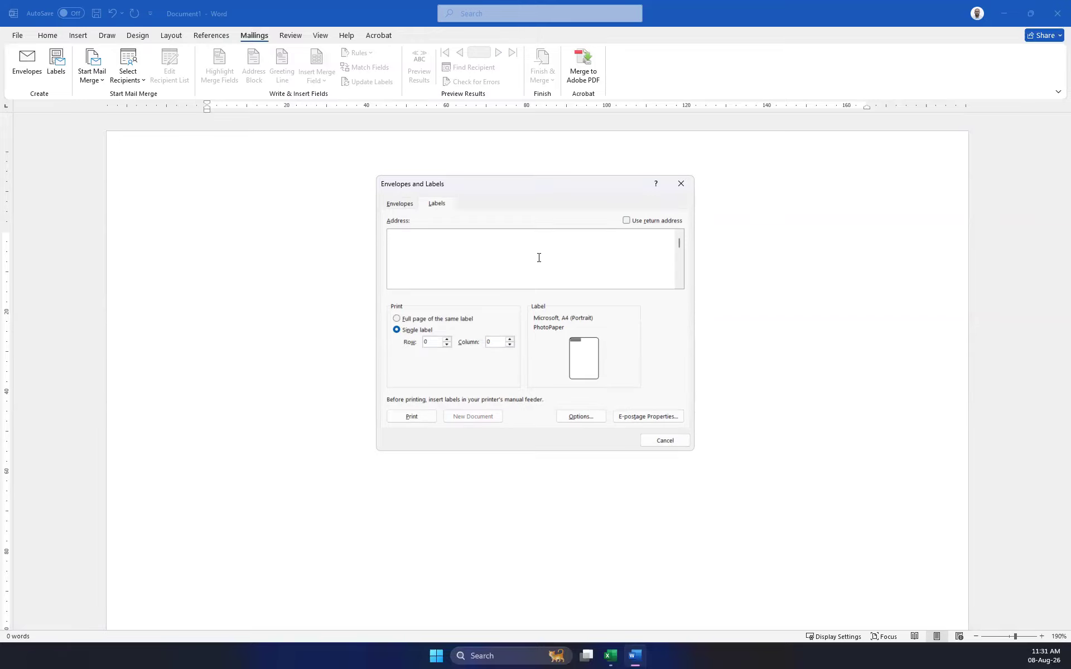
click(665, 441)
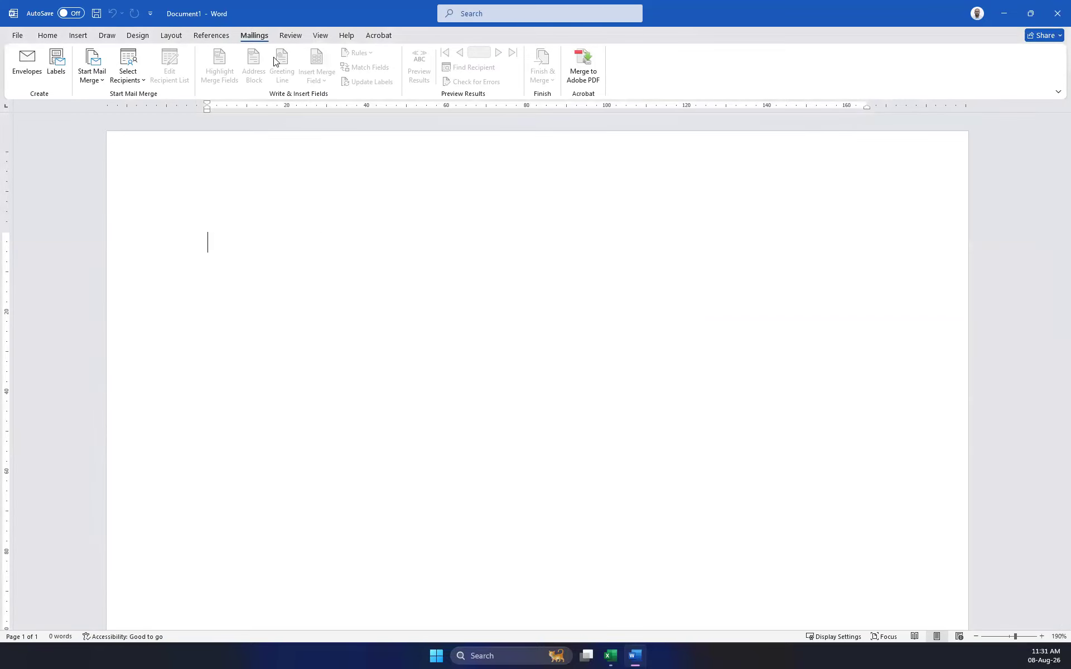
Start a Letters mail merge, then switch the document type to Labels.
click(54, 73)
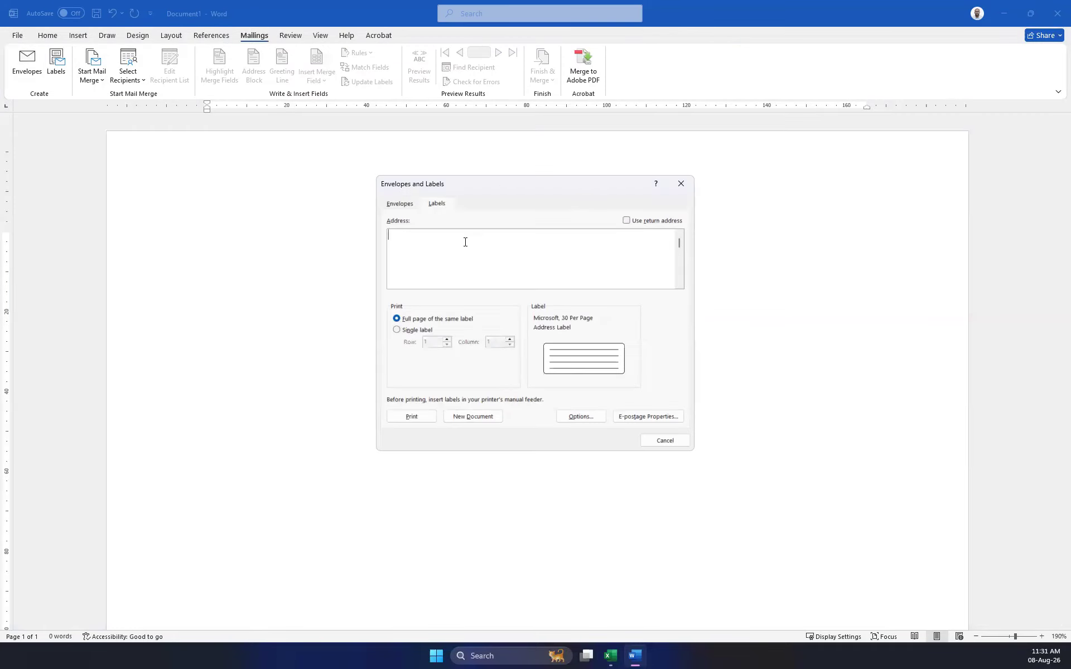
click(681, 184)
click(92, 72)
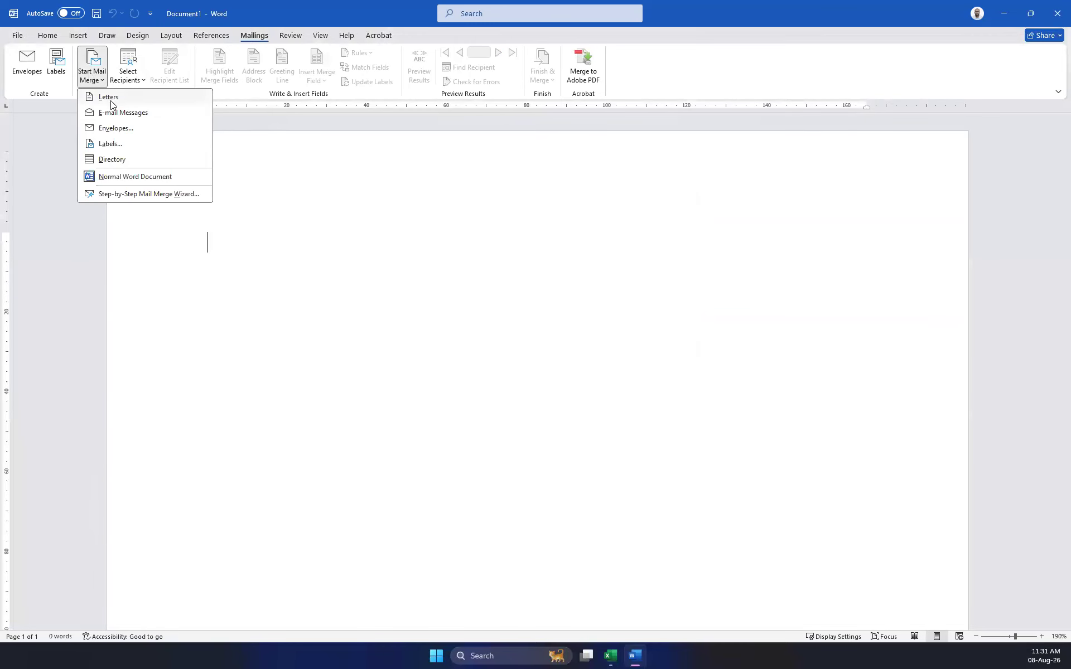
click(107, 96)
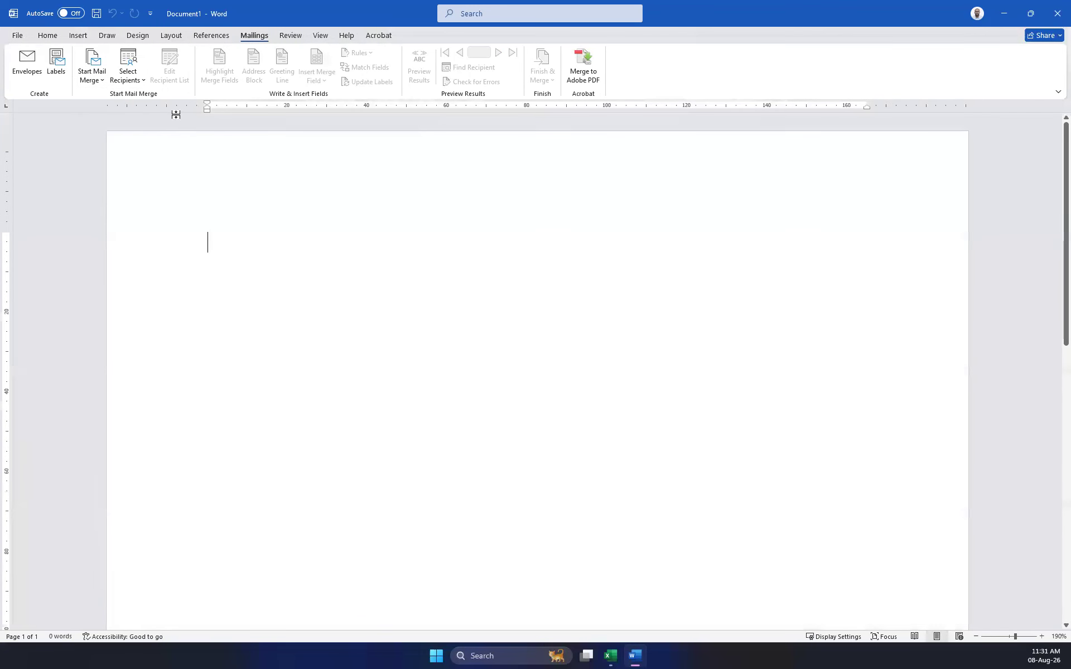
click(92, 70)
click(129, 143)
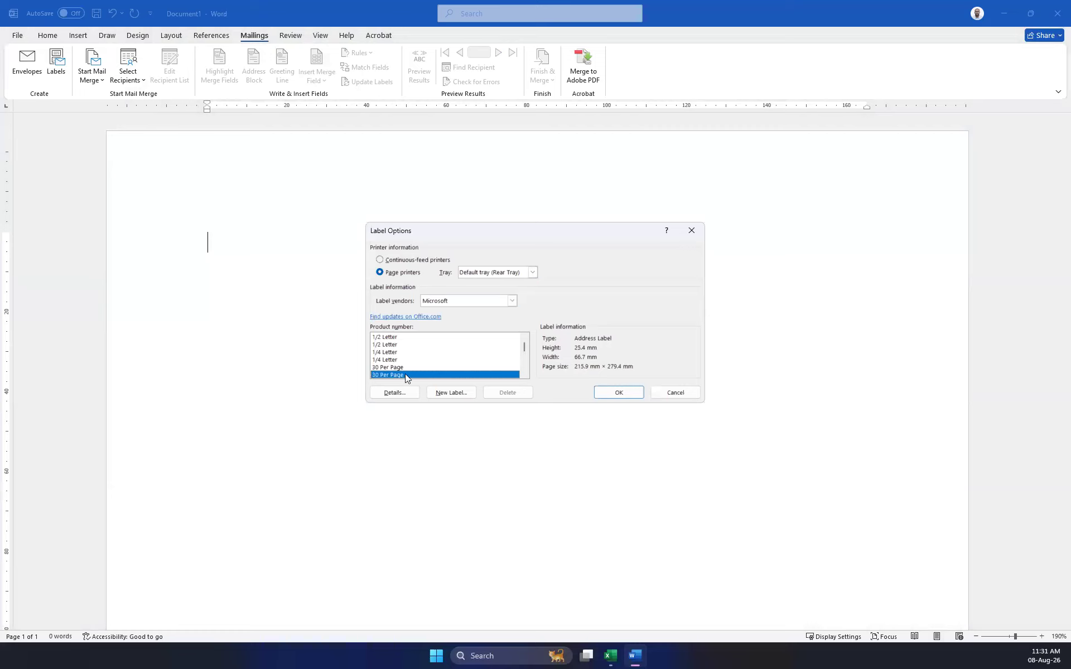
Choose the A4 (Portrait) label product and dismiss the label size warning.
scroll(405, 373, down, 3)
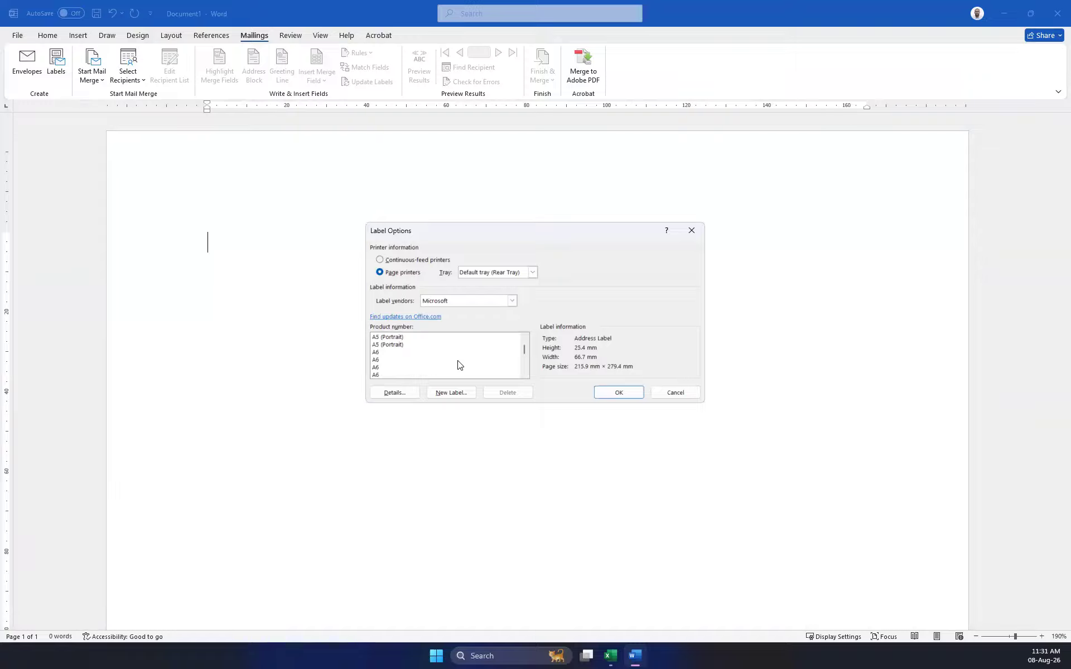
scroll(463, 361, up, 1)
click(388, 345)
click(617, 392)
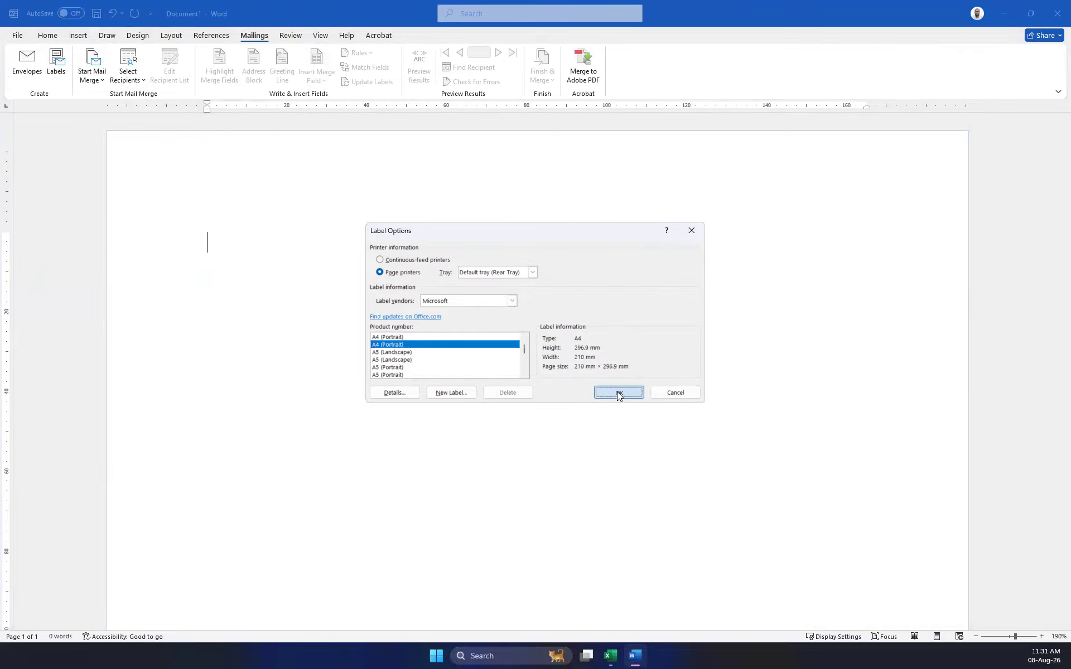
click(530, 364)
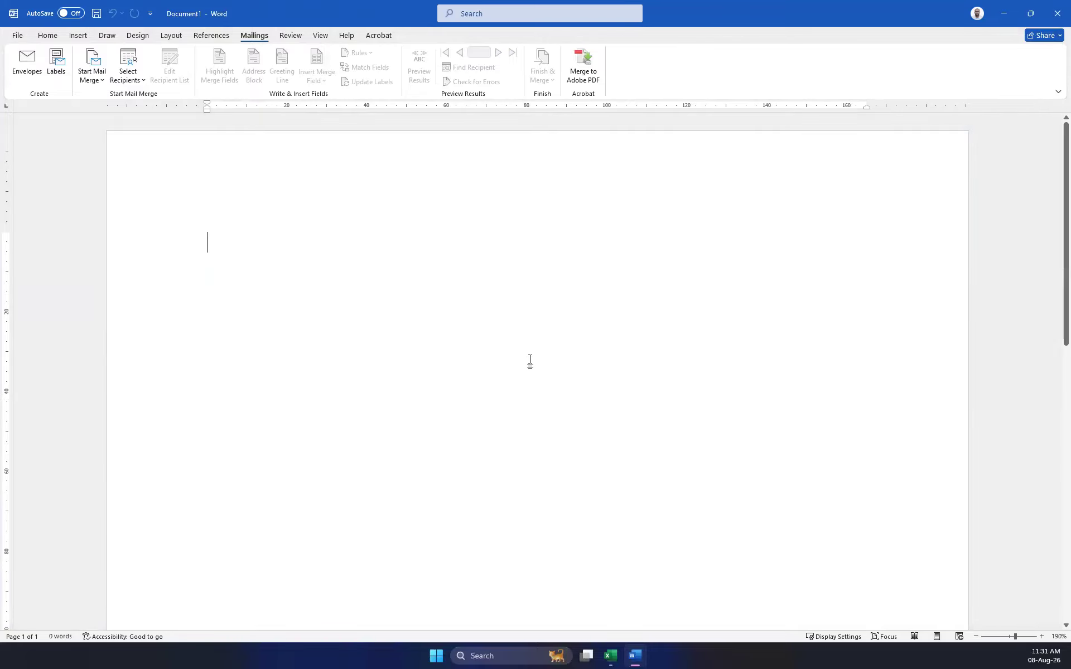
click(92, 78)
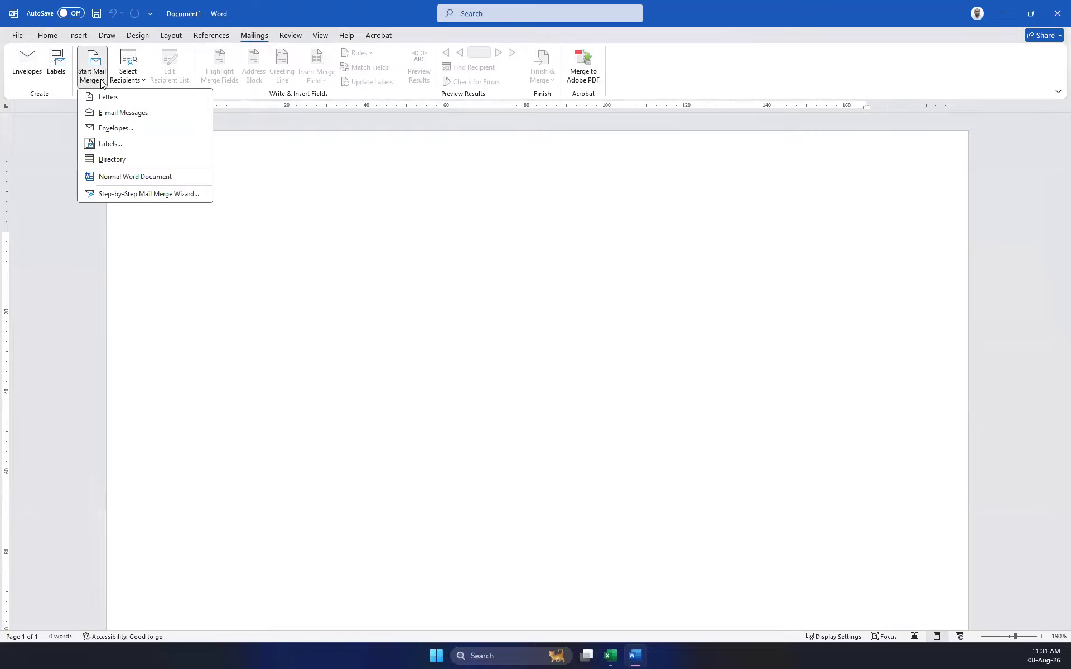
Pick the other A4 (Portrait) label product for labels and dismiss Word's size warning.
click(108, 144)
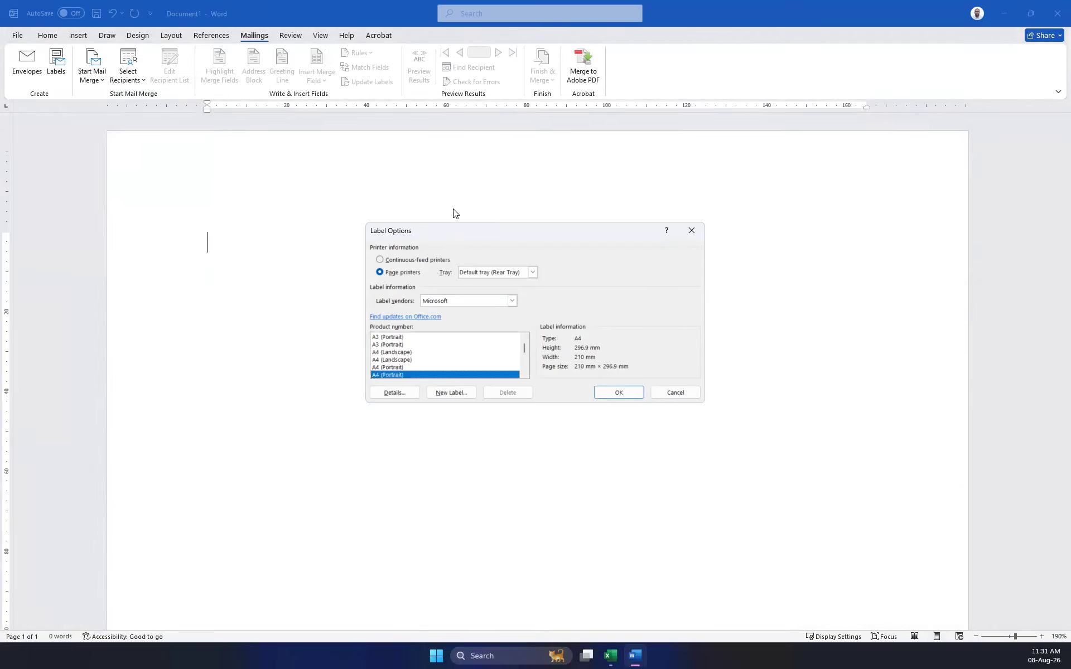
scroll(430, 366, down, 1)
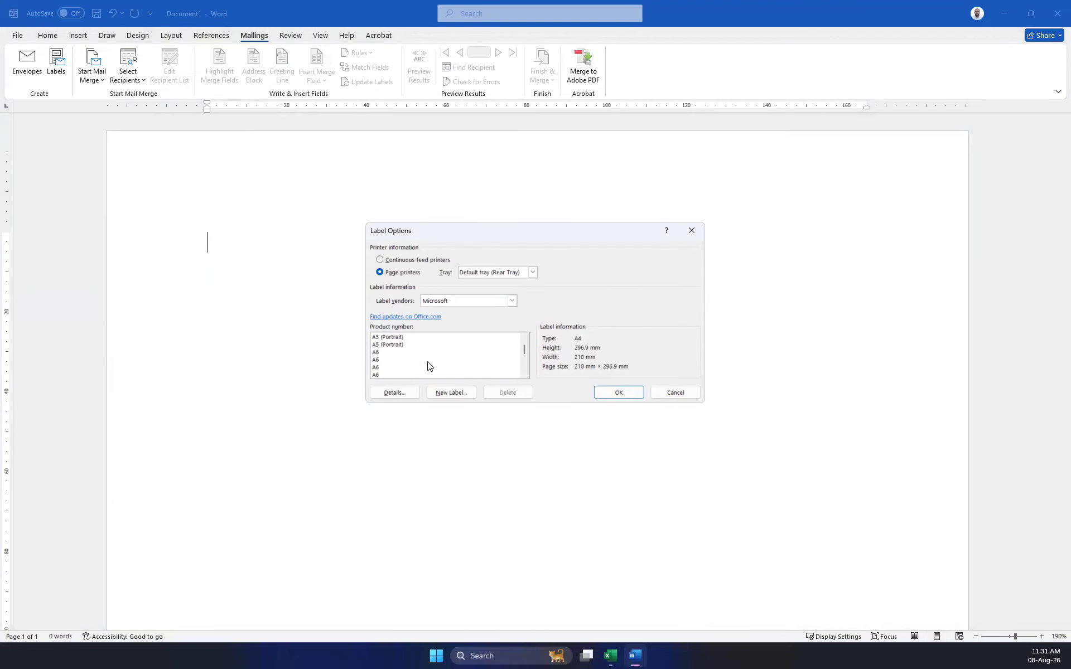
click(526, 339)
click(525, 338)
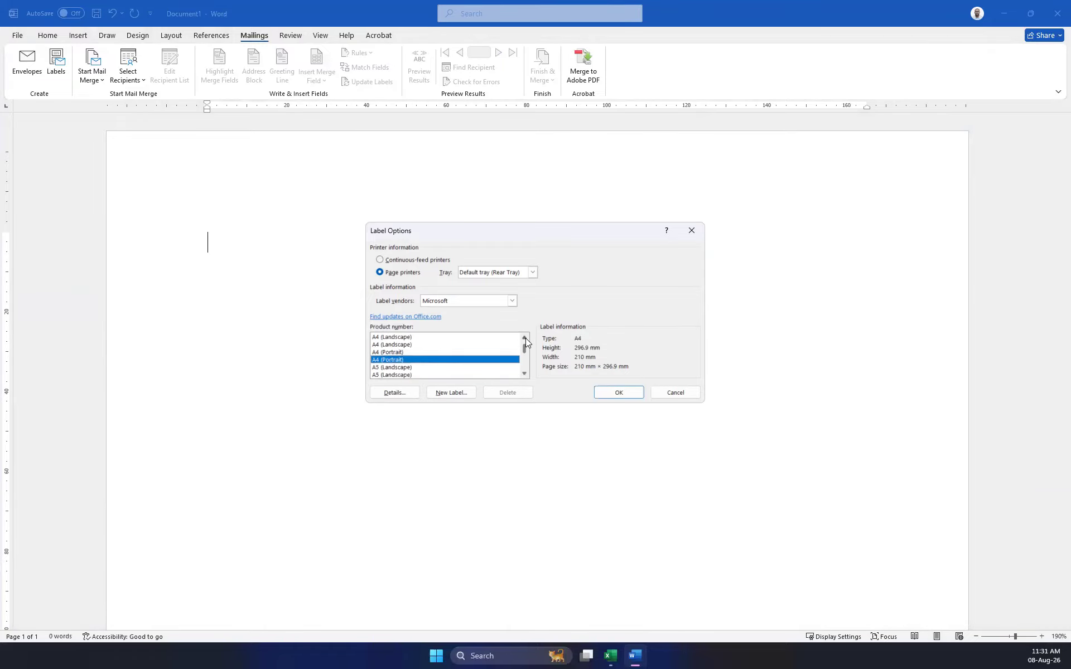
click(392, 352)
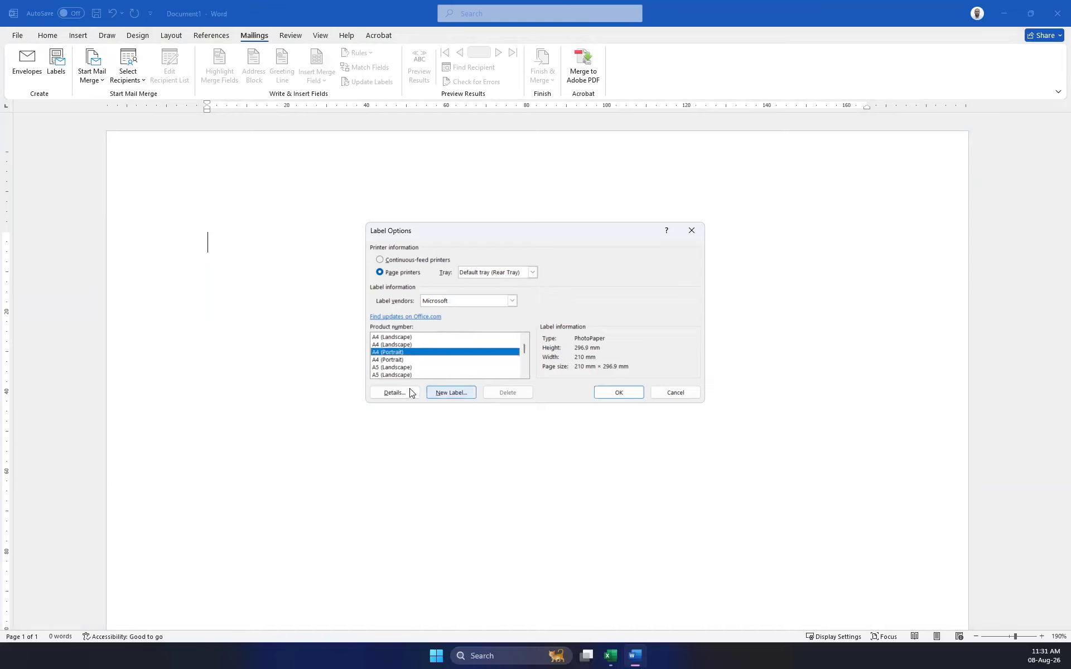
click(618, 393)
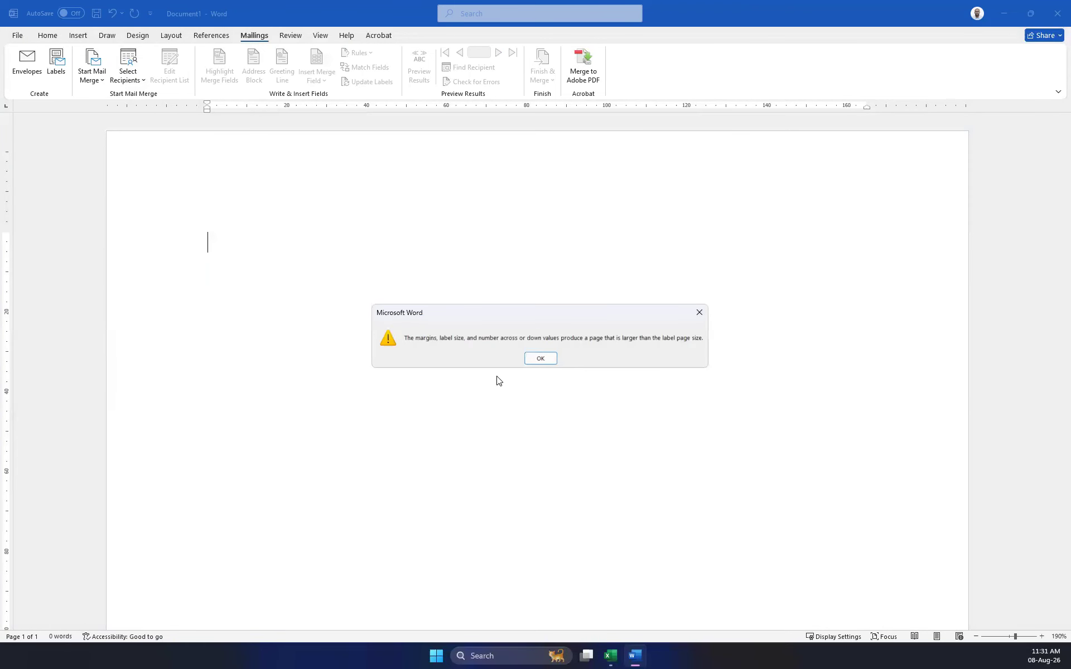
click(550, 363)
double_click(288, 204)
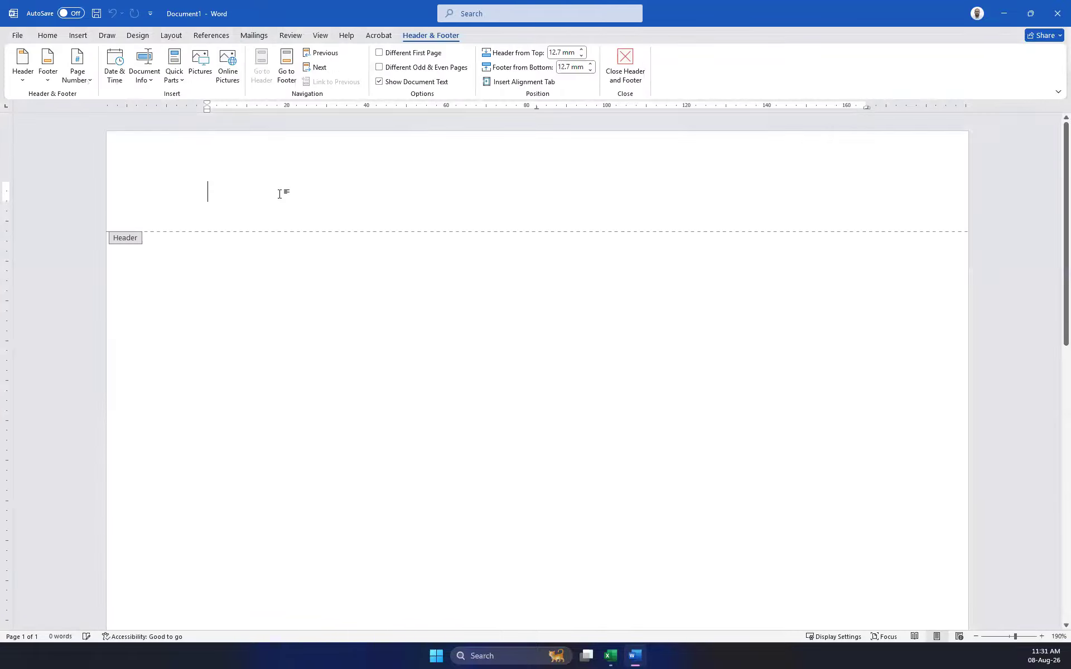
click(117, 82)
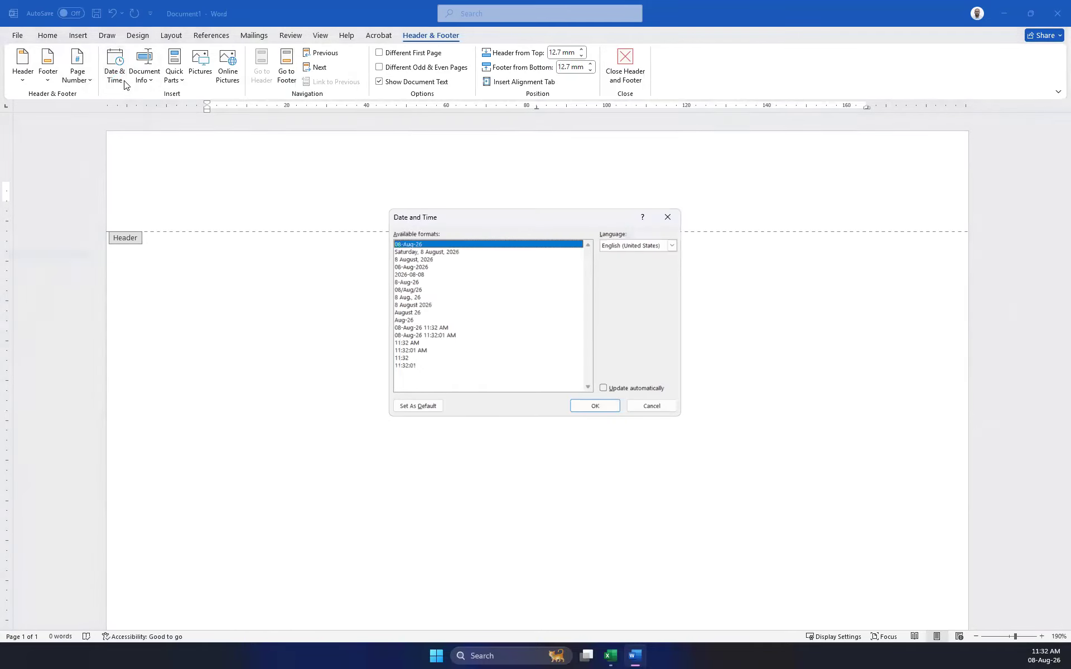
click(669, 219)
double_click(351, 306)
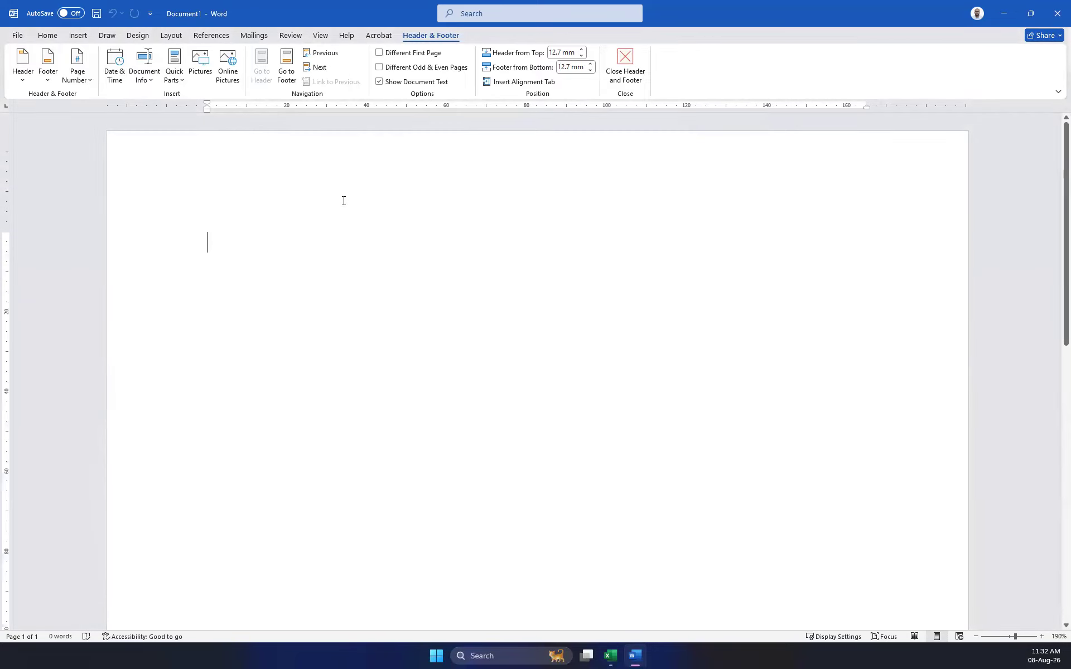
click(254, 35)
click(84, 84)
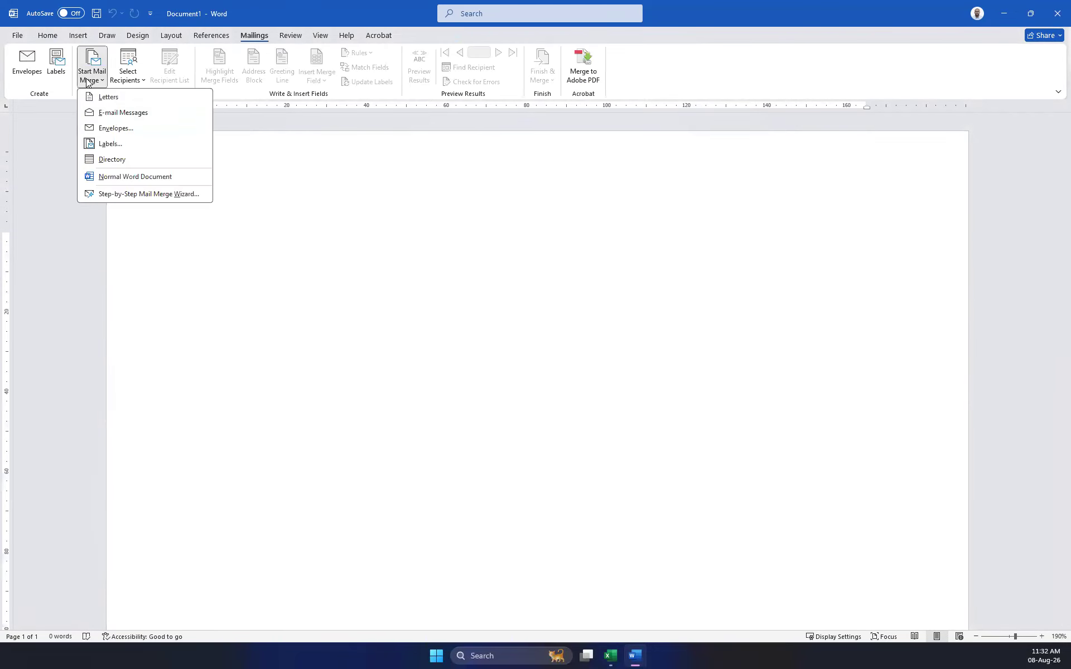
click(127, 147)
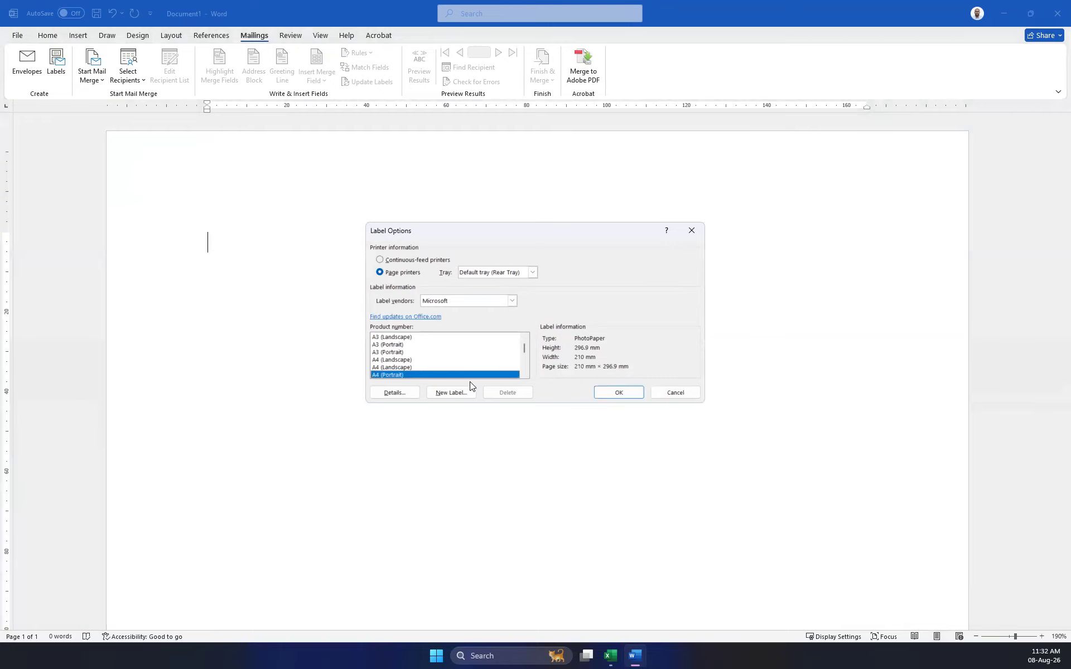
click(452, 393)
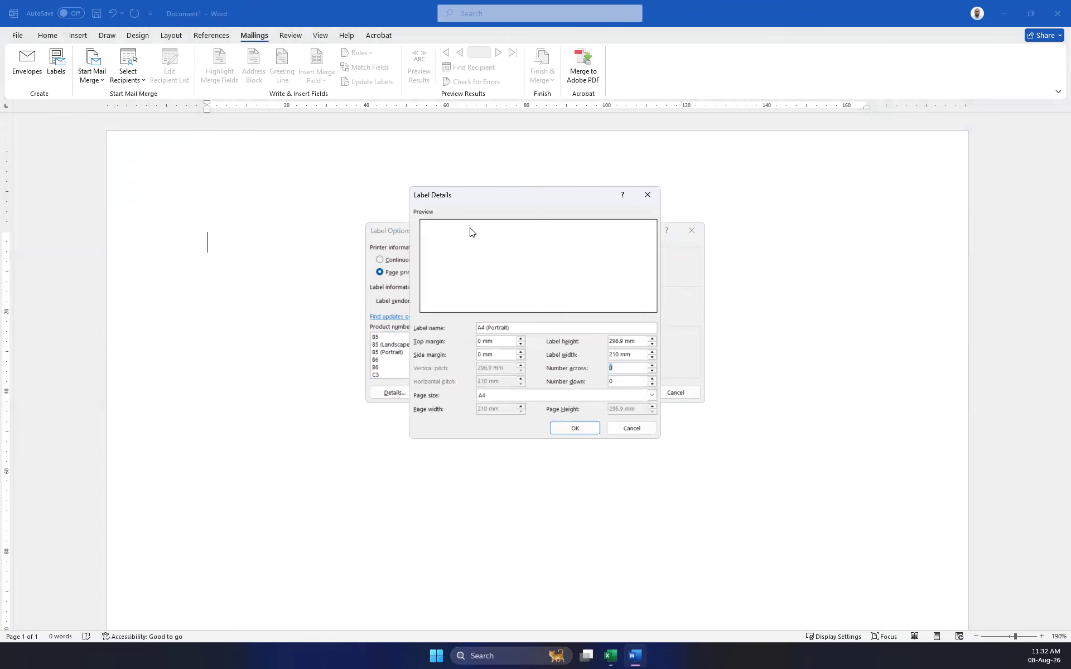
click(507, 340)
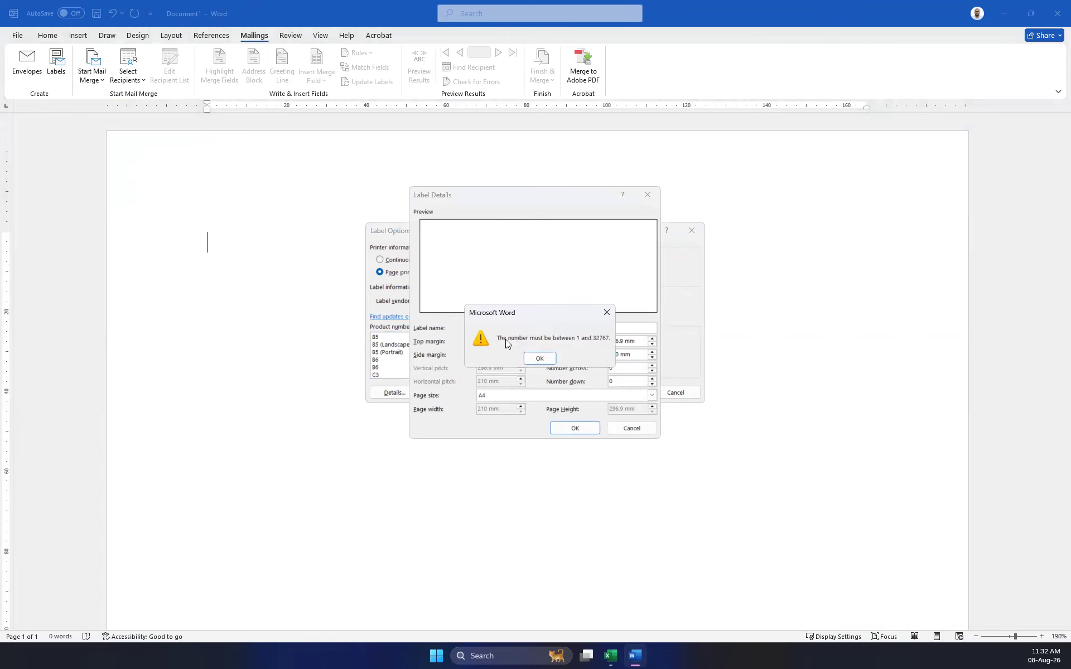
click(607, 312)
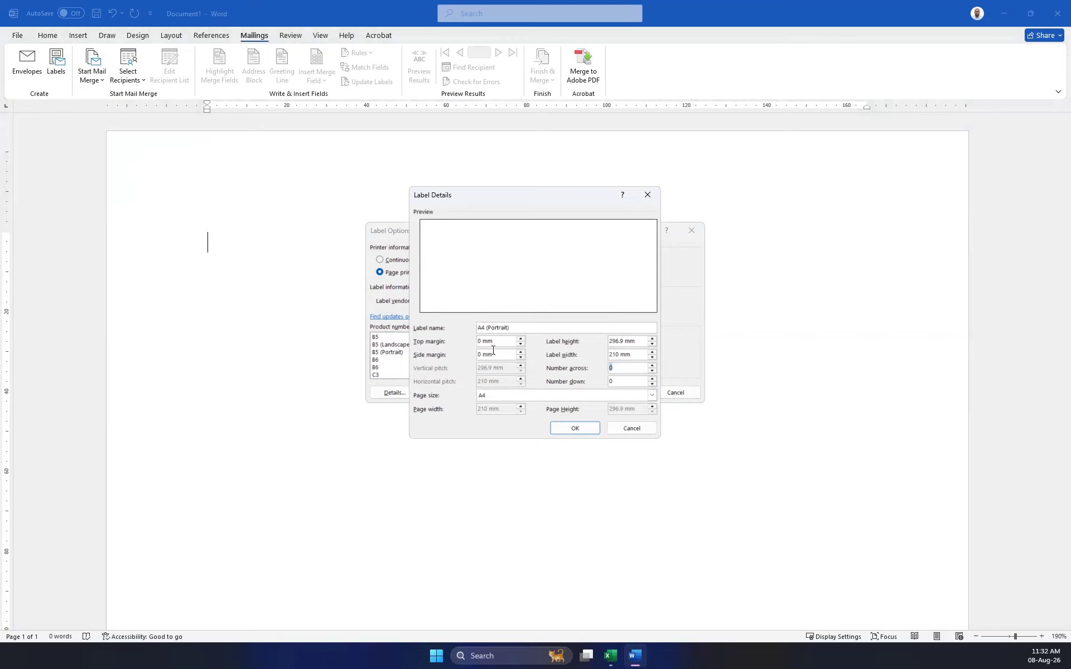
click(520, 341)
click(528, 358)
click(496, 340)
click(531, 358)
click(568, 428)
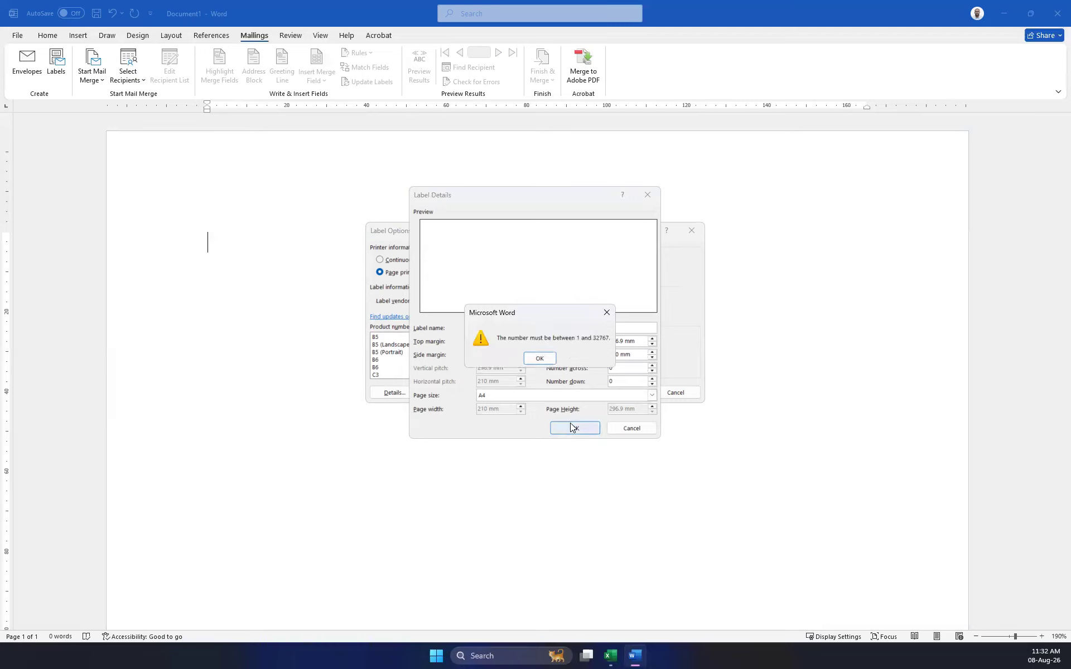
click(605, 311)
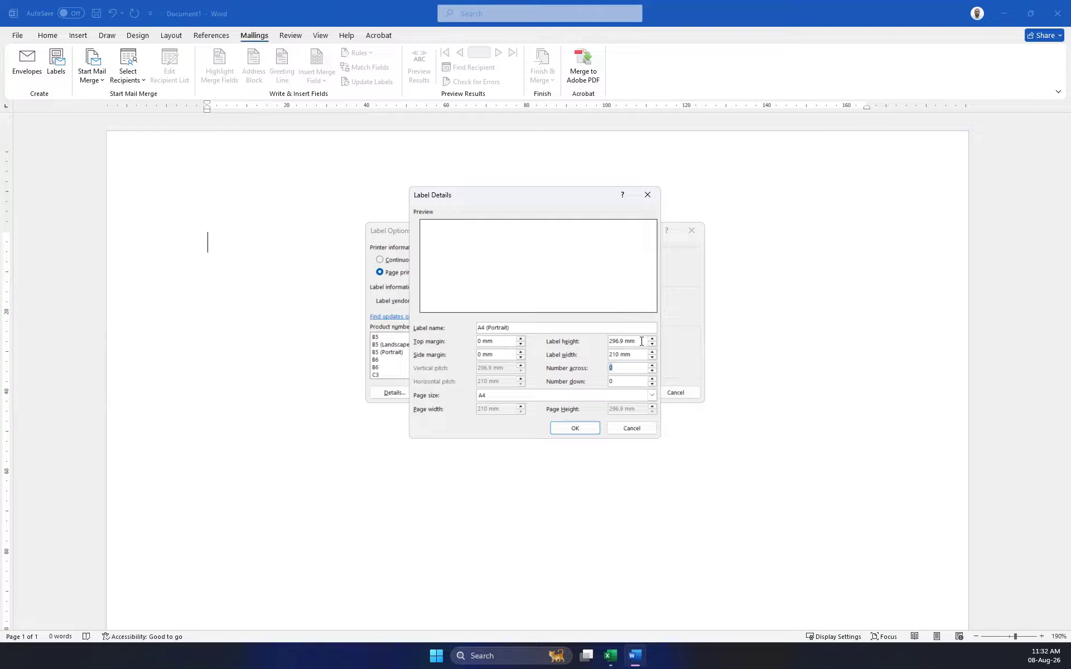
click(642, 342)
click(608, 313)
click(652, 358)
click(601, 313)
click(647, 195)
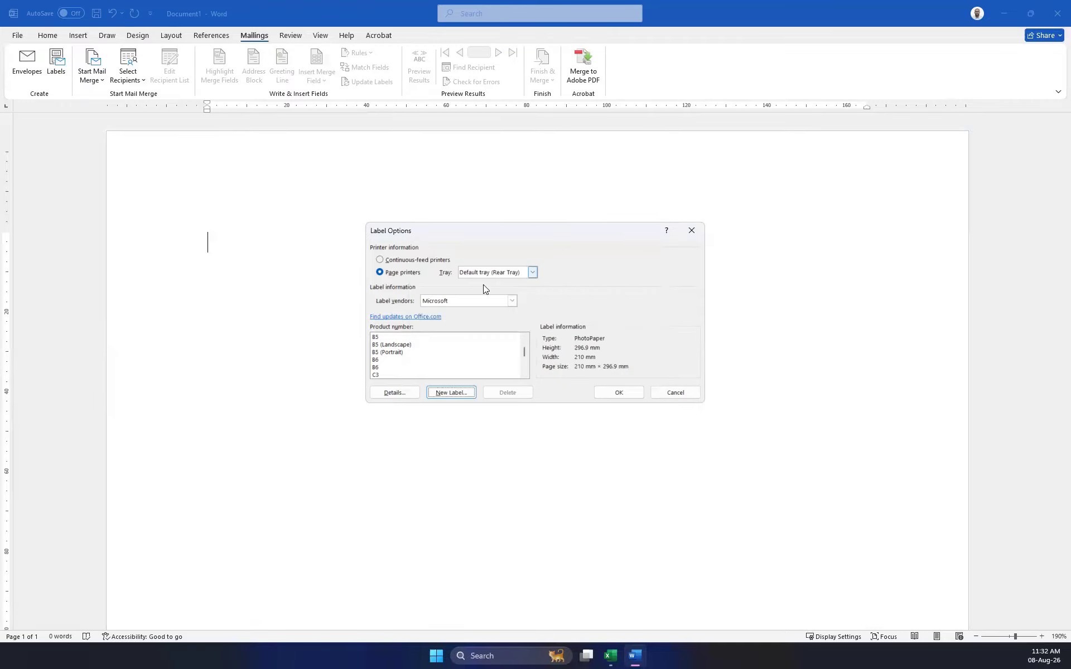
click(394, 392)
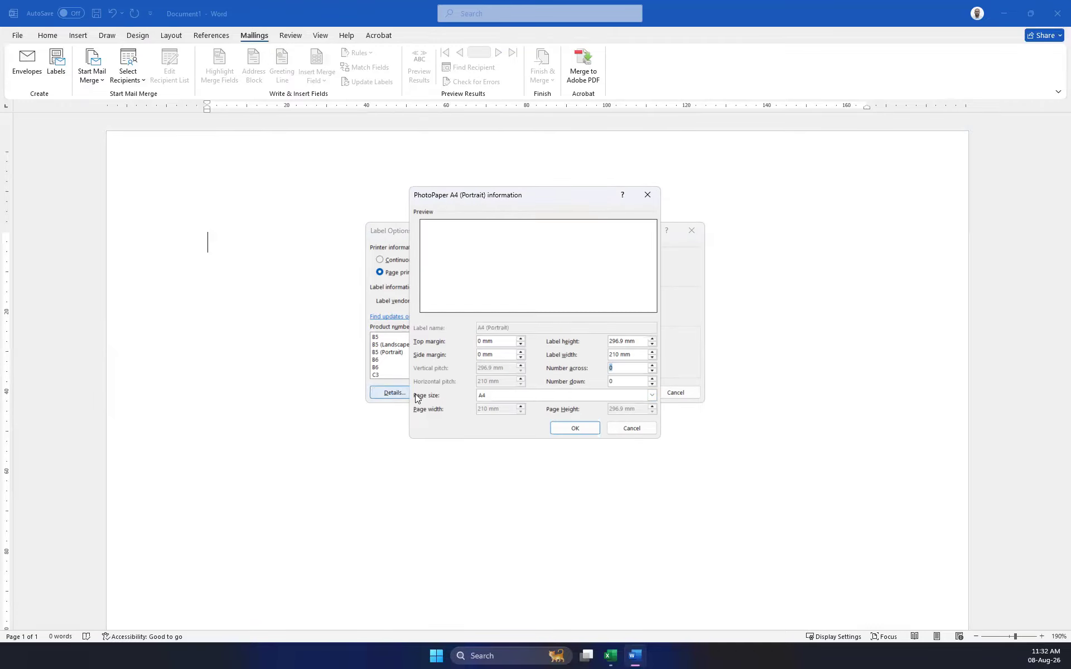
click(632, 428)
click(674, 391)
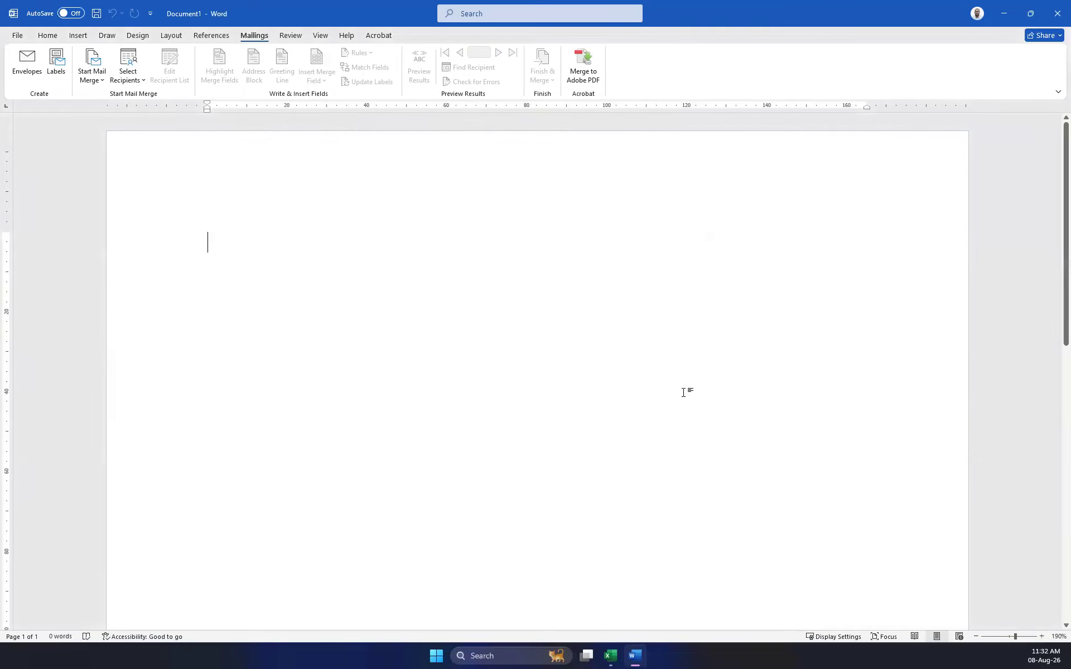
click(56, 62)
click(400, 333)
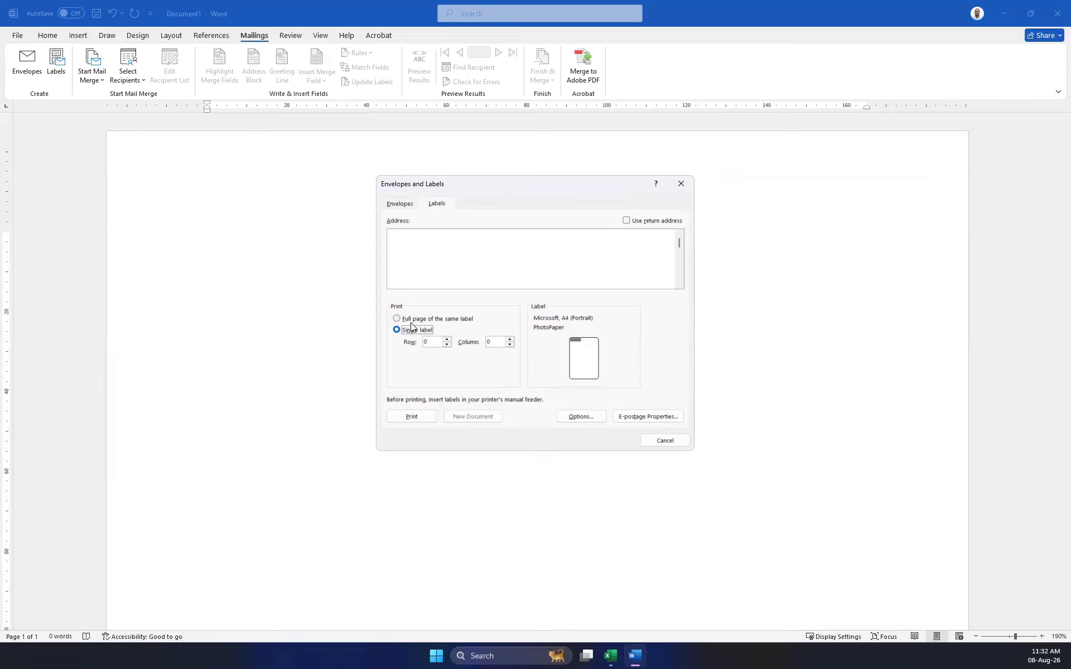
click(595, 419)
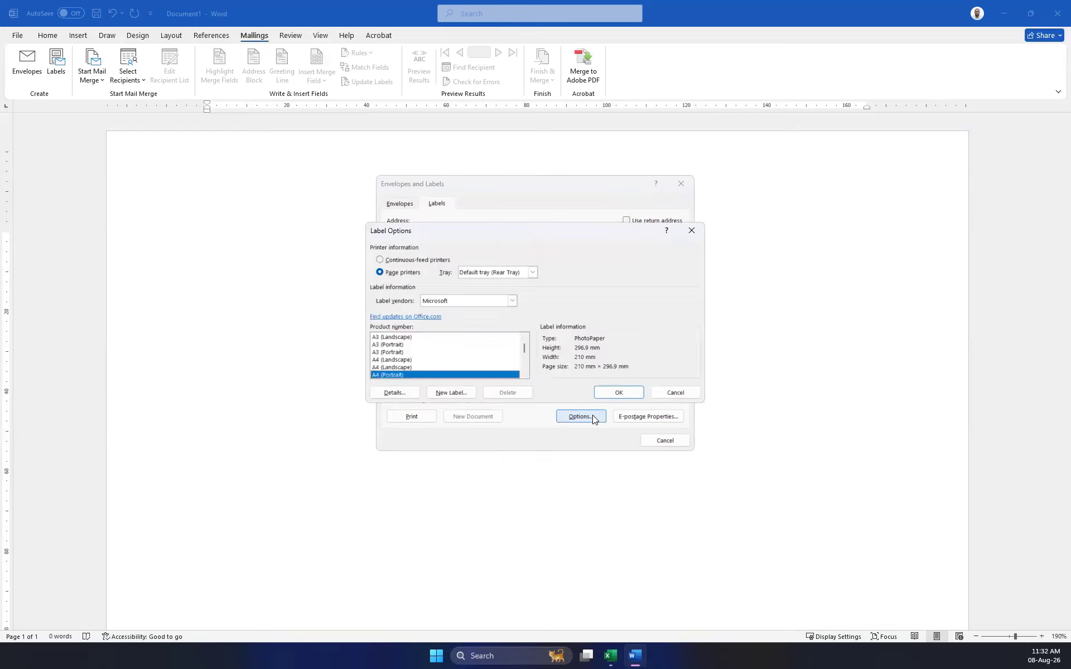
click(401, 360)
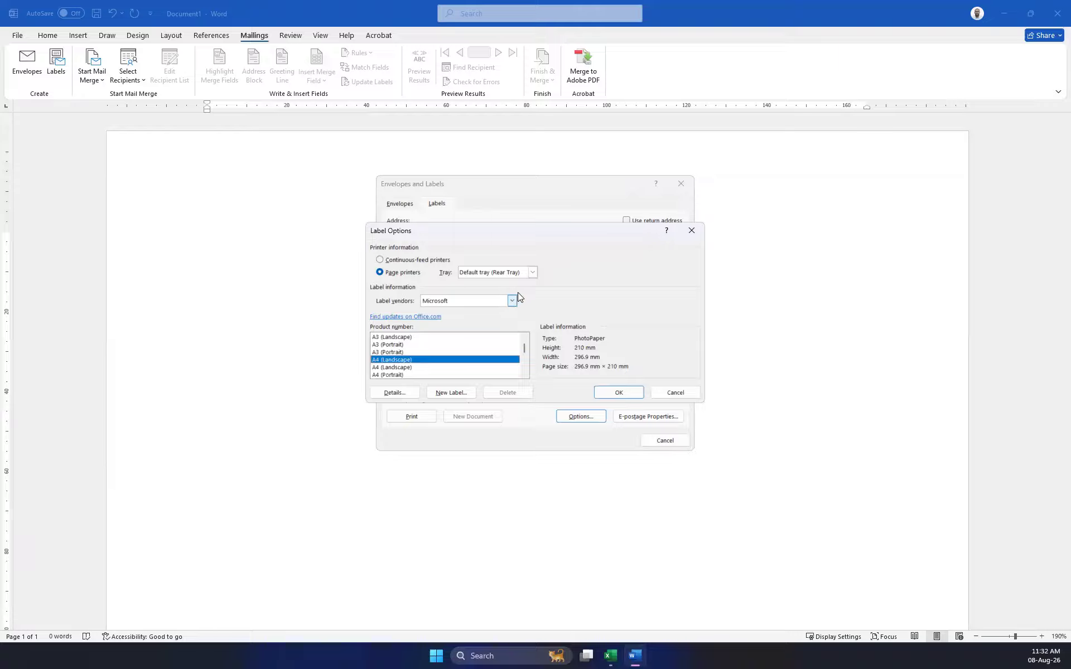
click(601, 392)
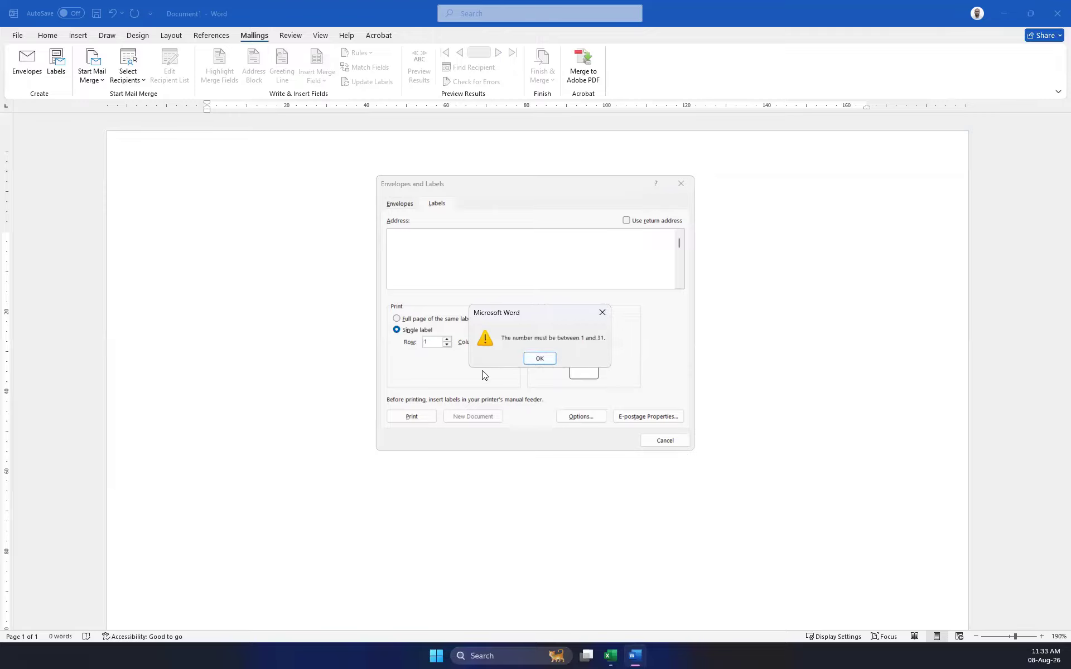
click(537, 358)
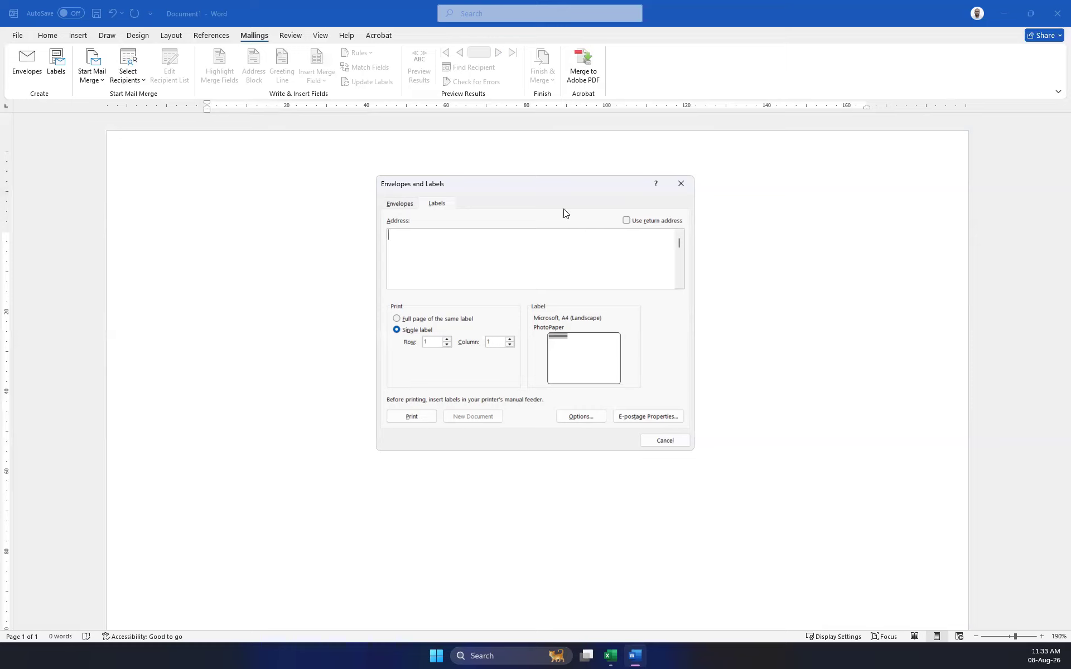
click(681, 184)
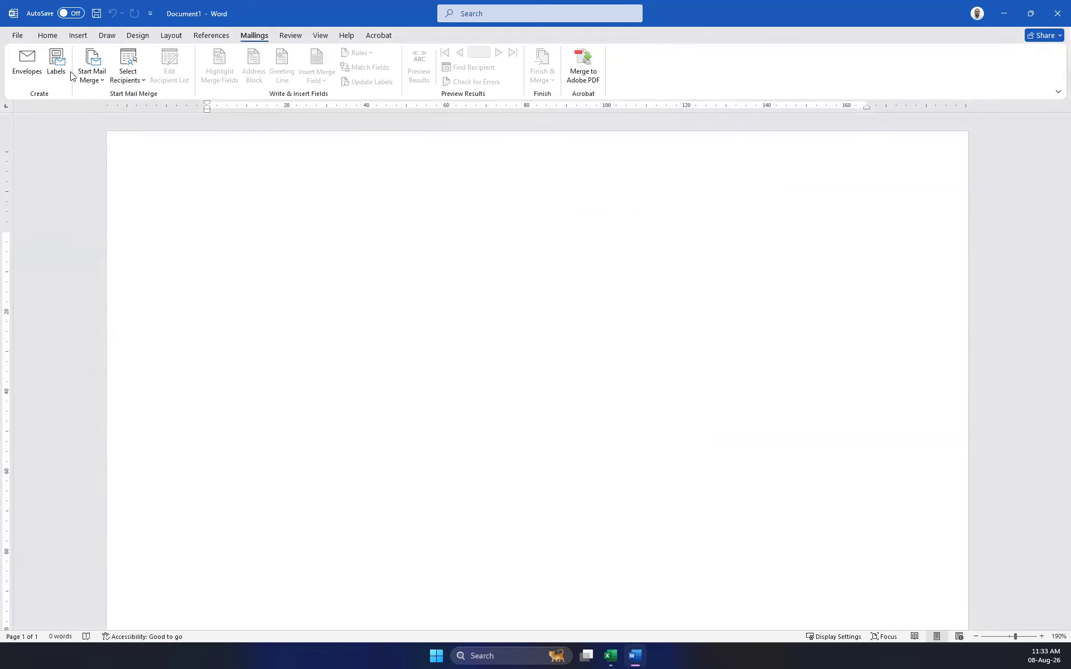
click(56, 61)
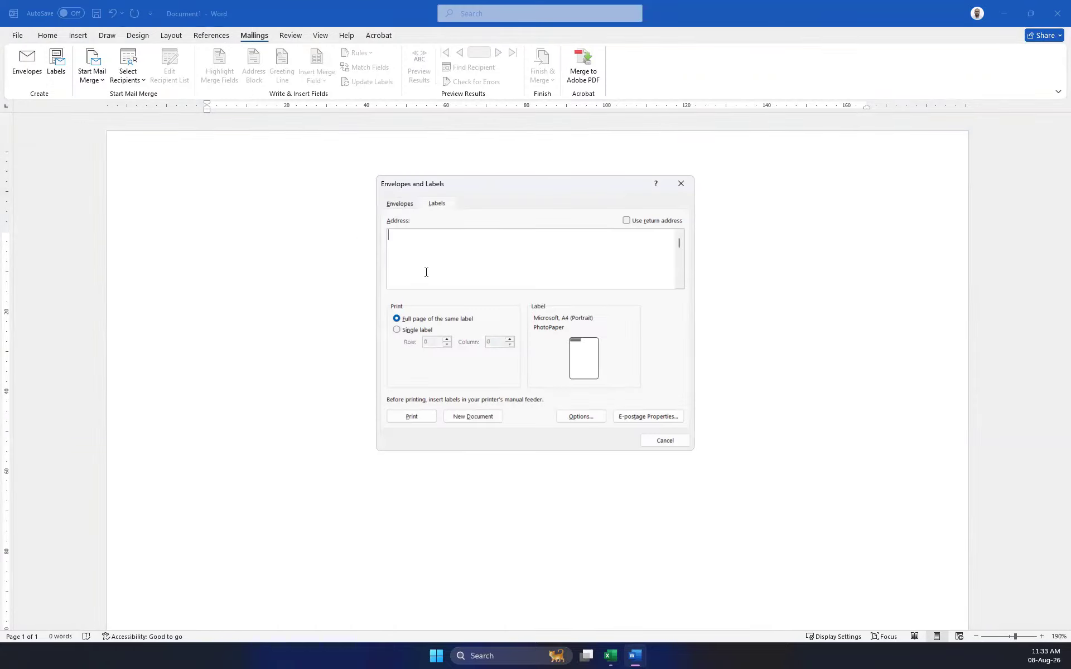
click(417, 205)
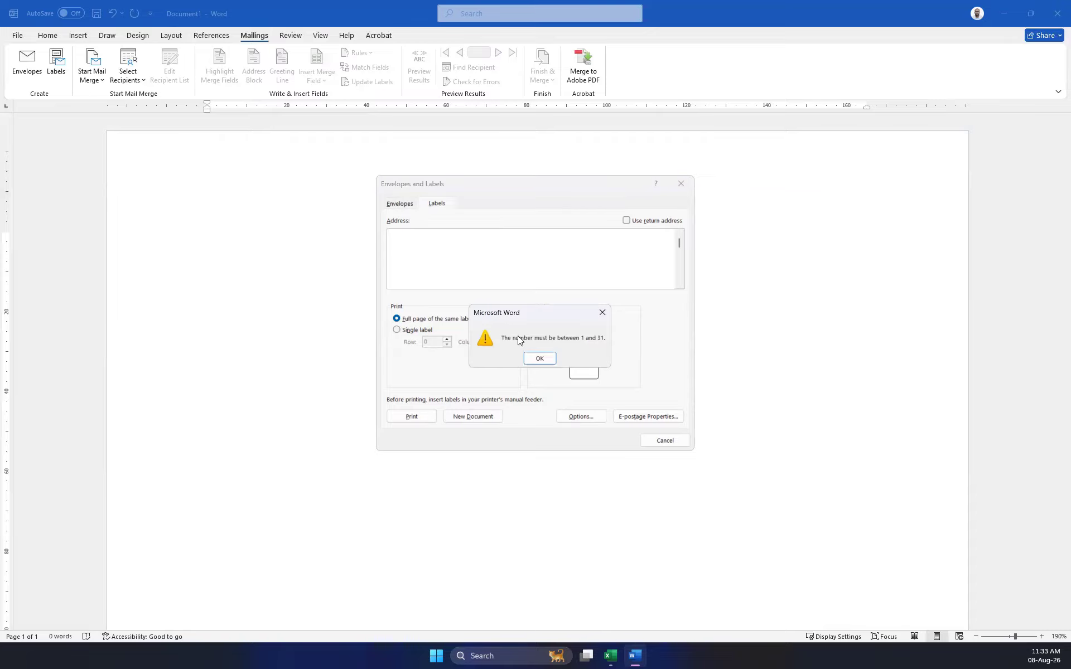
click(540, 358)
click(685, 183)
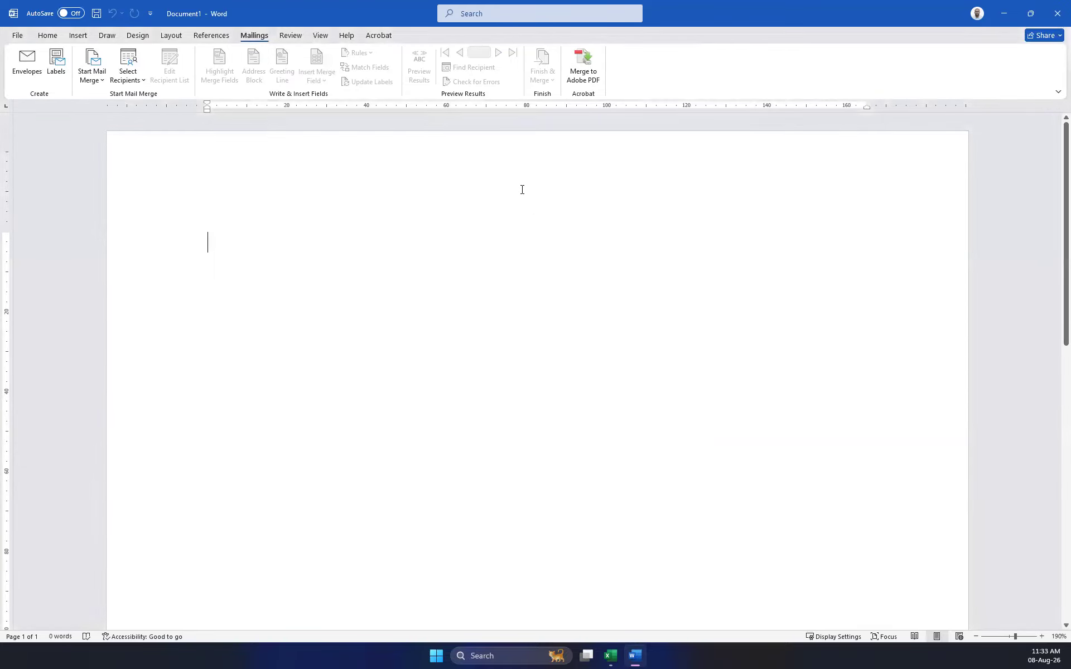
click(47, 35)
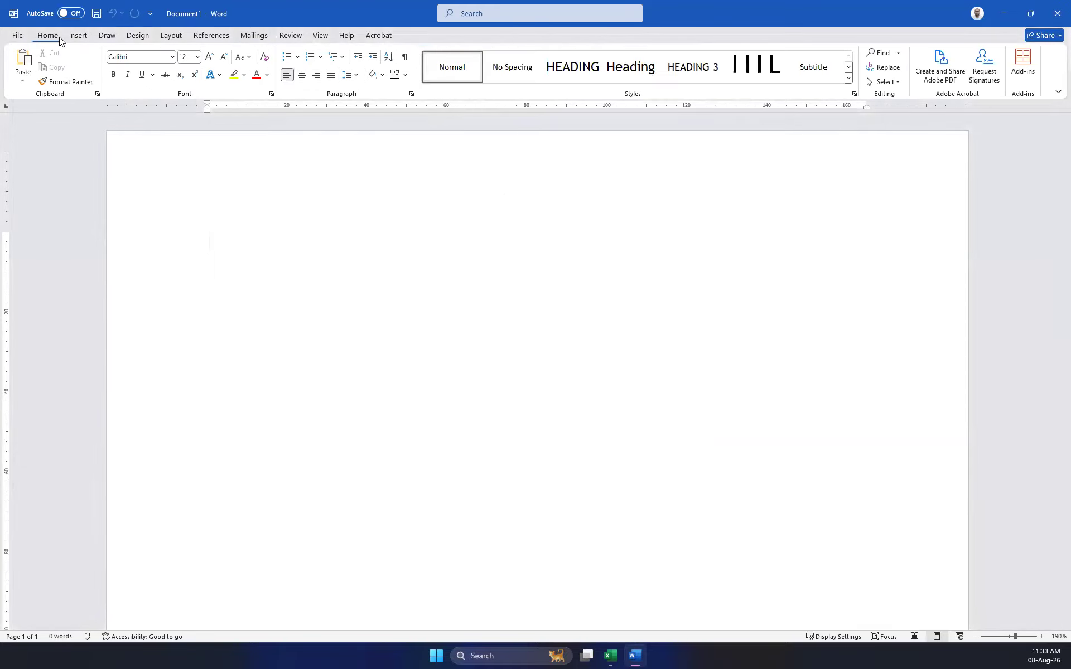
click(253, 35)
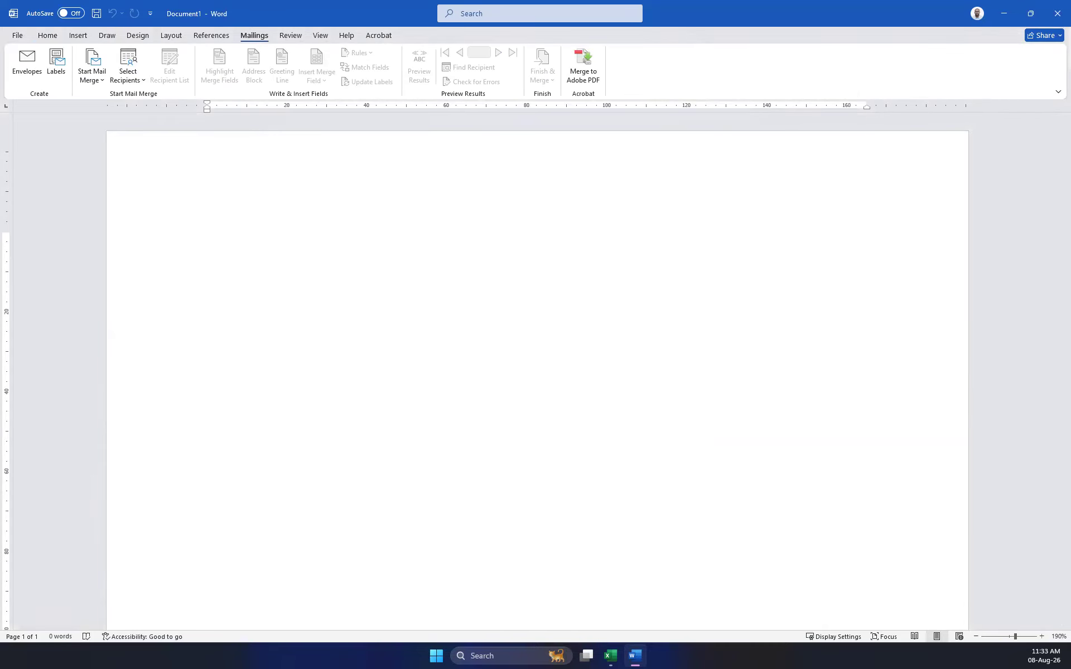
click(92, 73)
click(112, 144)
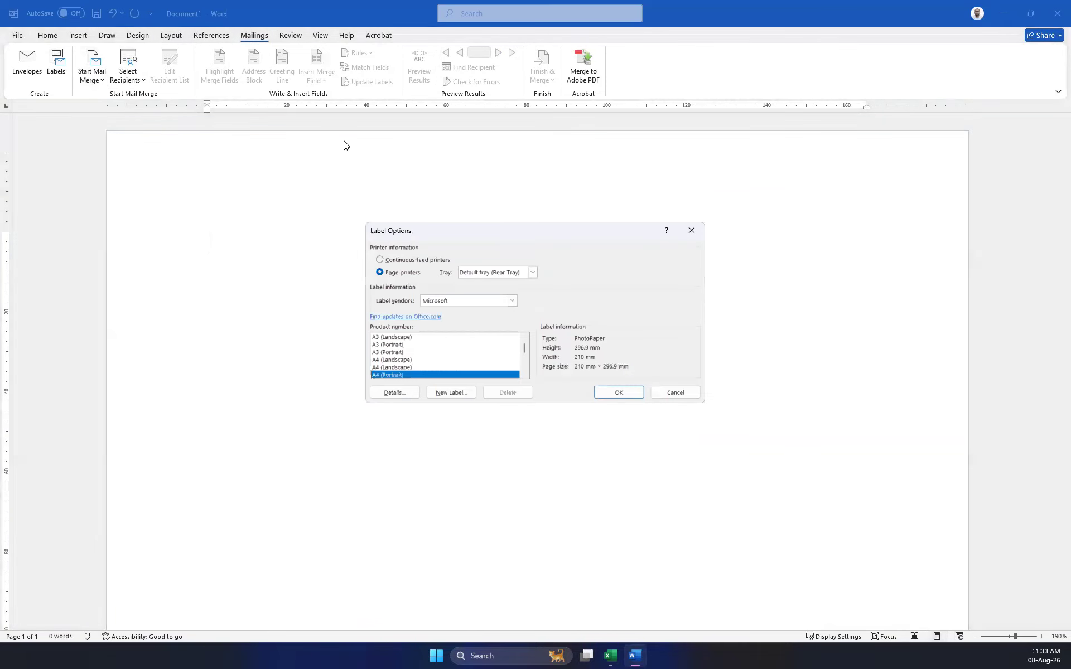
click(395, 367)
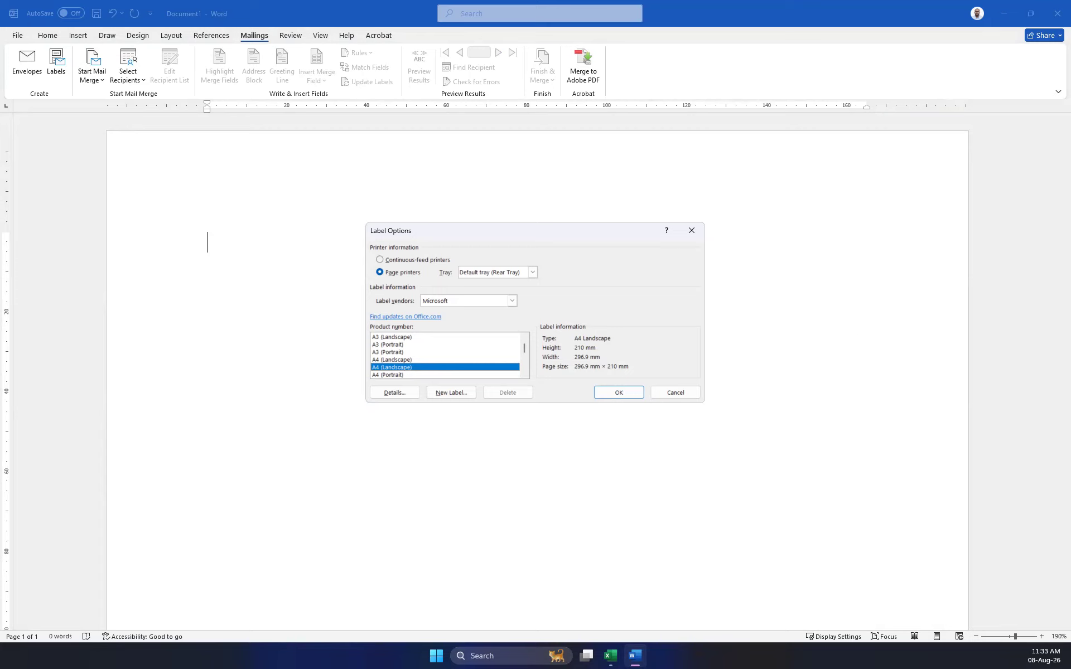
click(618, 393)
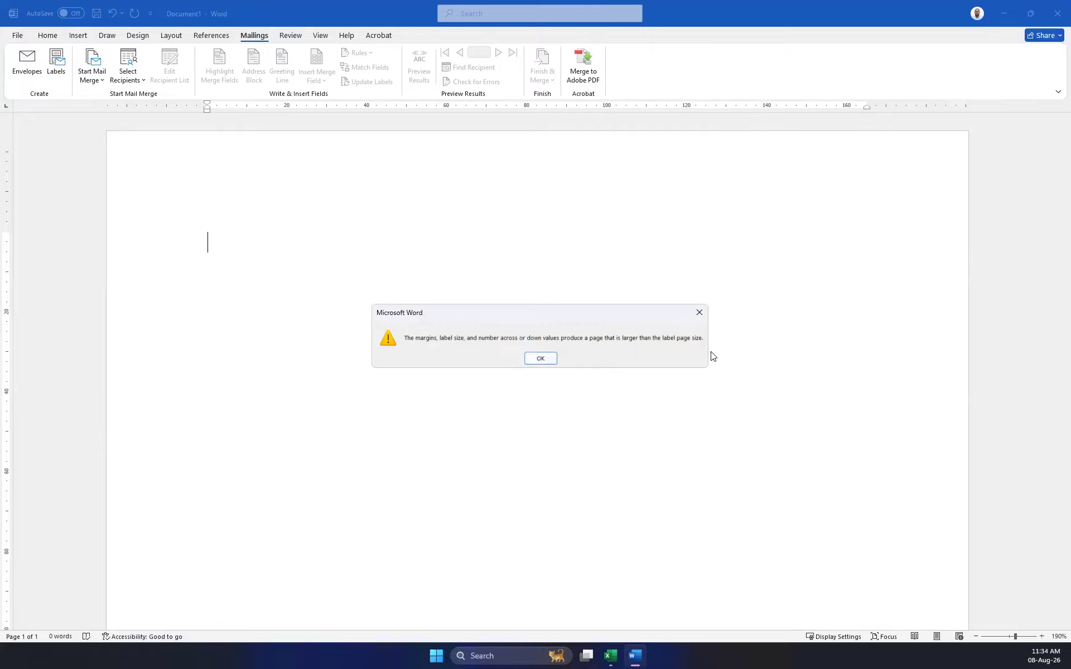
click(541, 358)
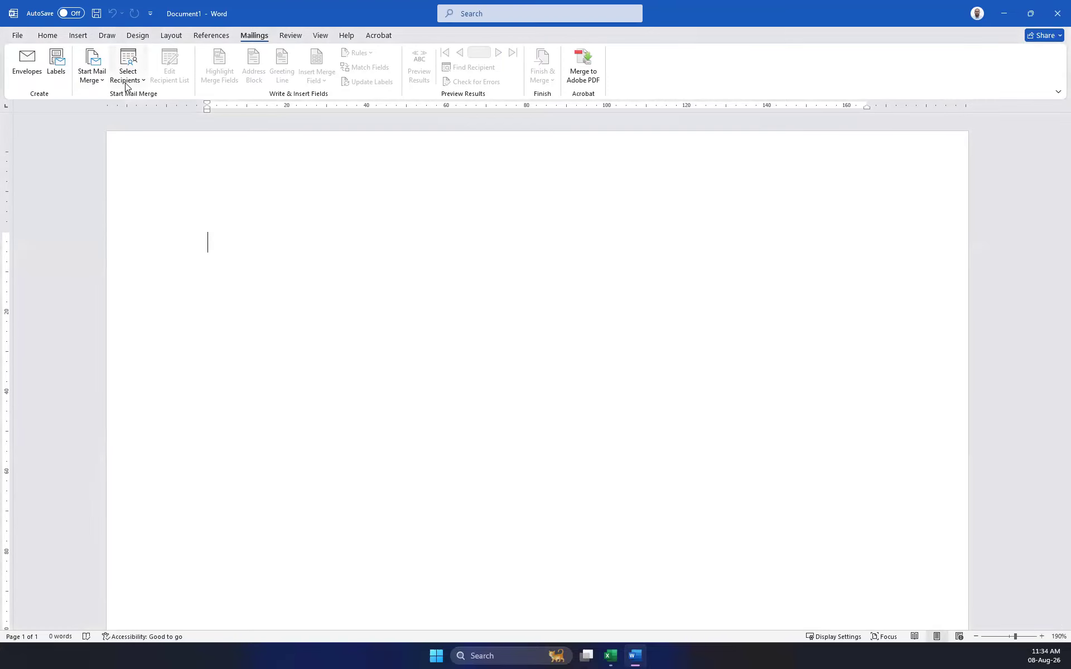
click(102, 83)
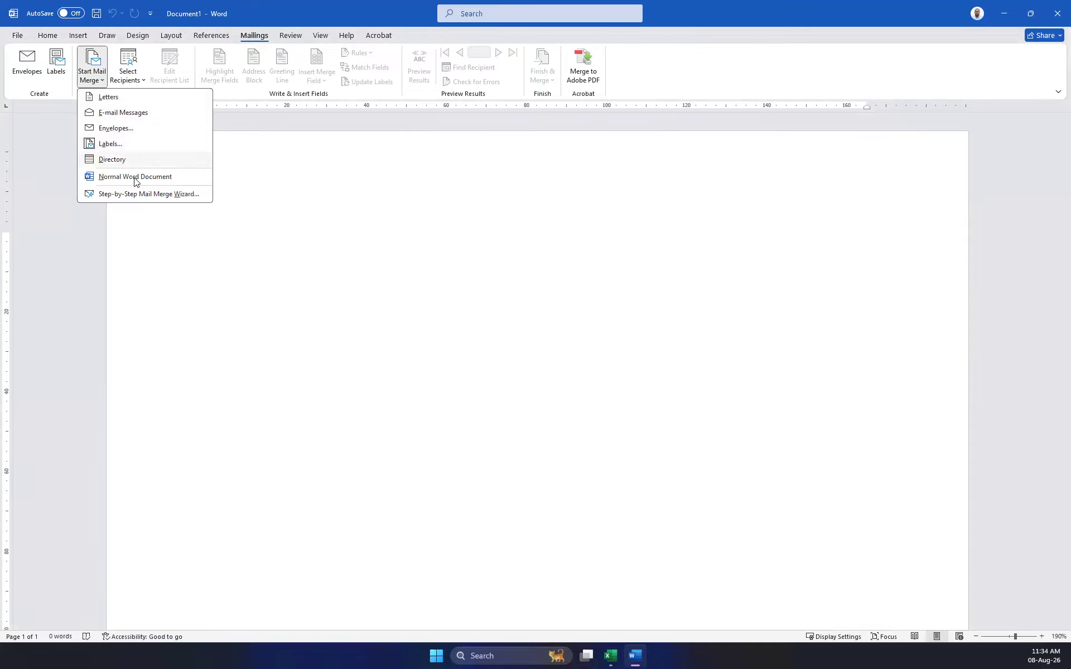
click(132, 145)
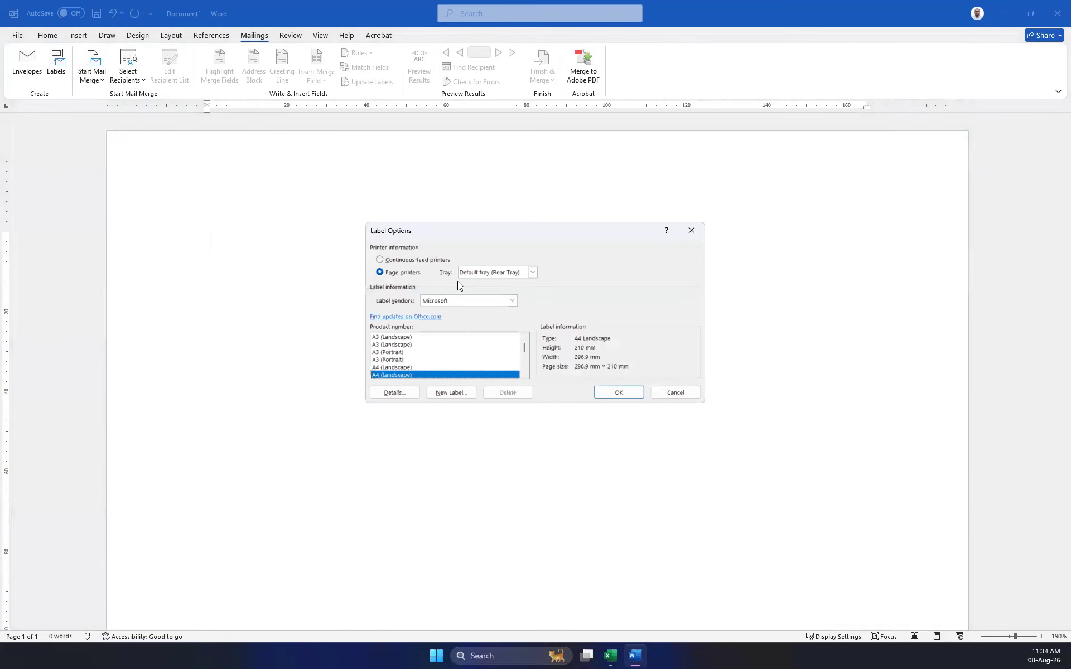
click(477, 304)
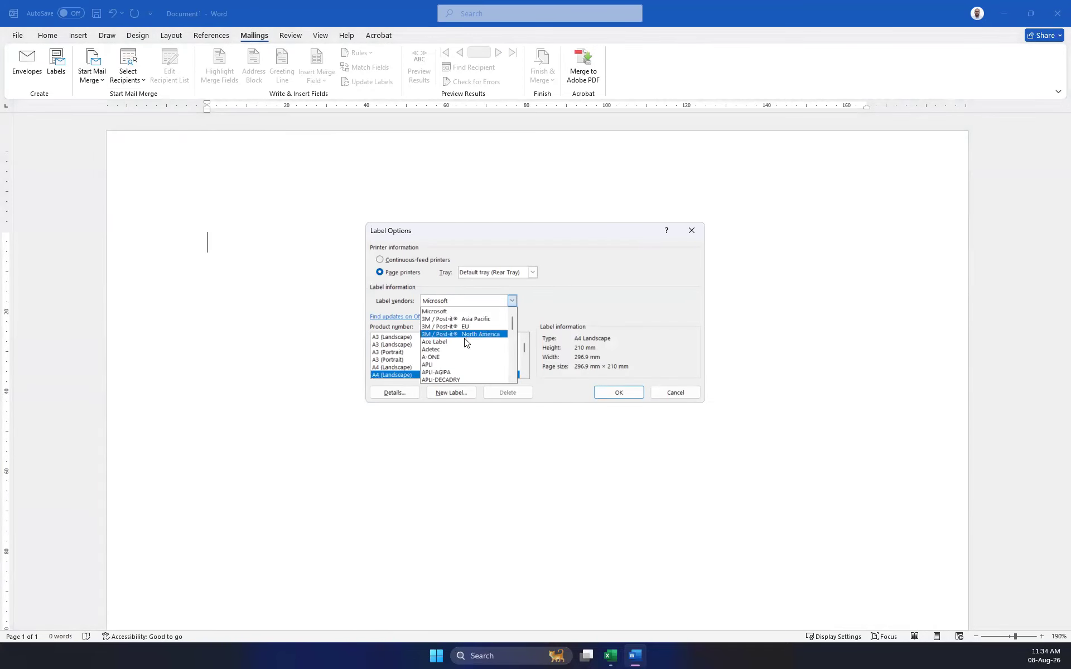
scroll(461, 347, down, 3)
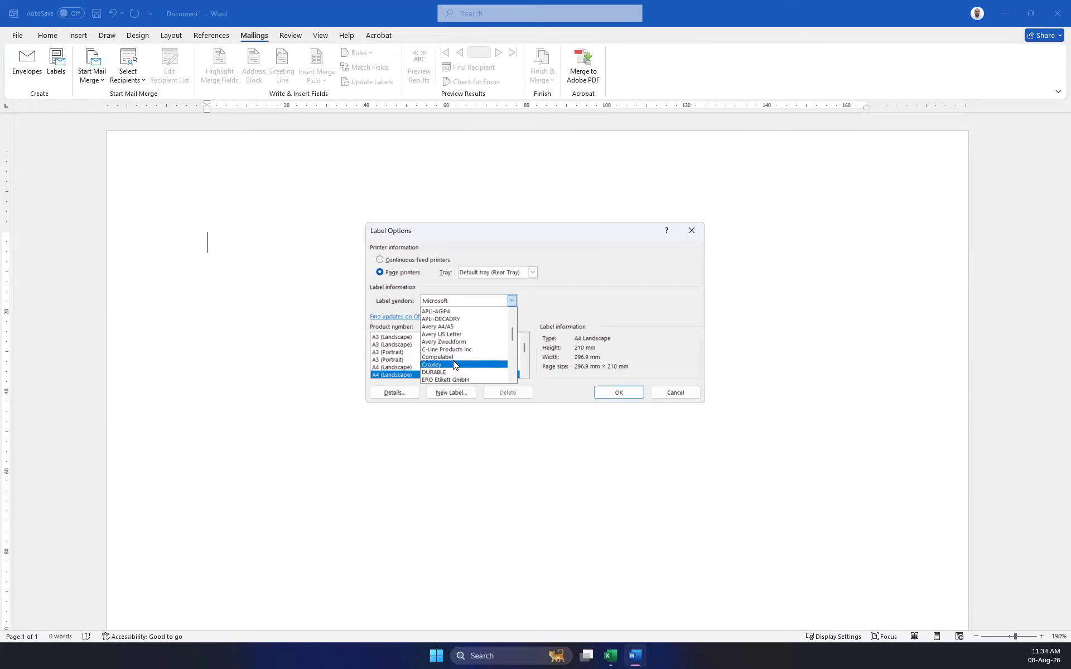
scroll(455, 360, down, 4)
scroll(453, 361, down, 4)
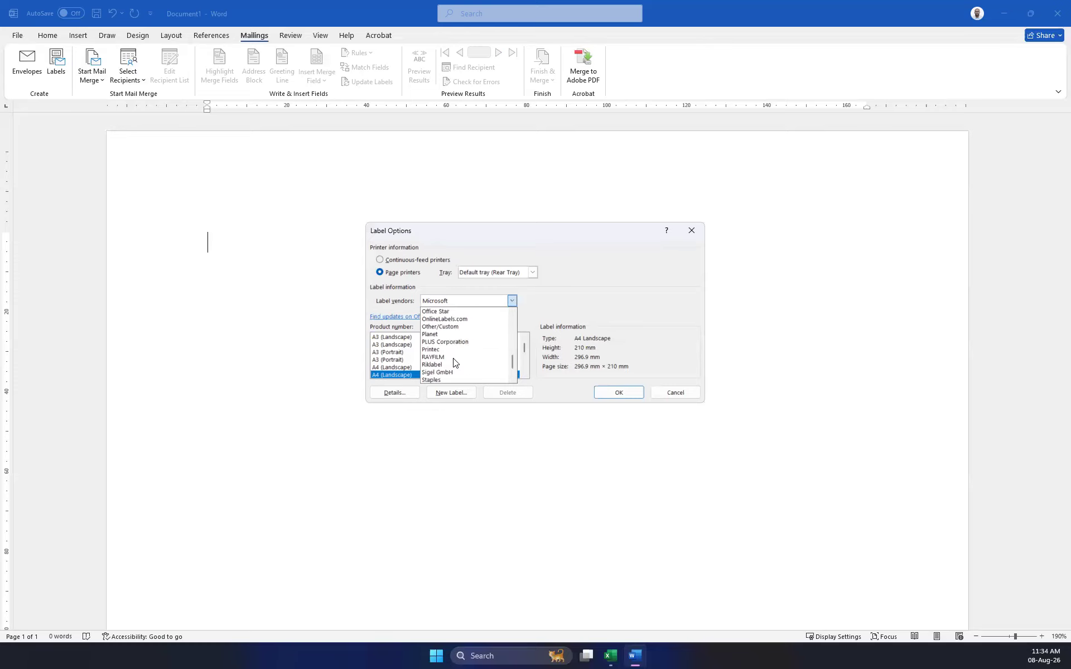
click(560, 280)
click(413, 260)
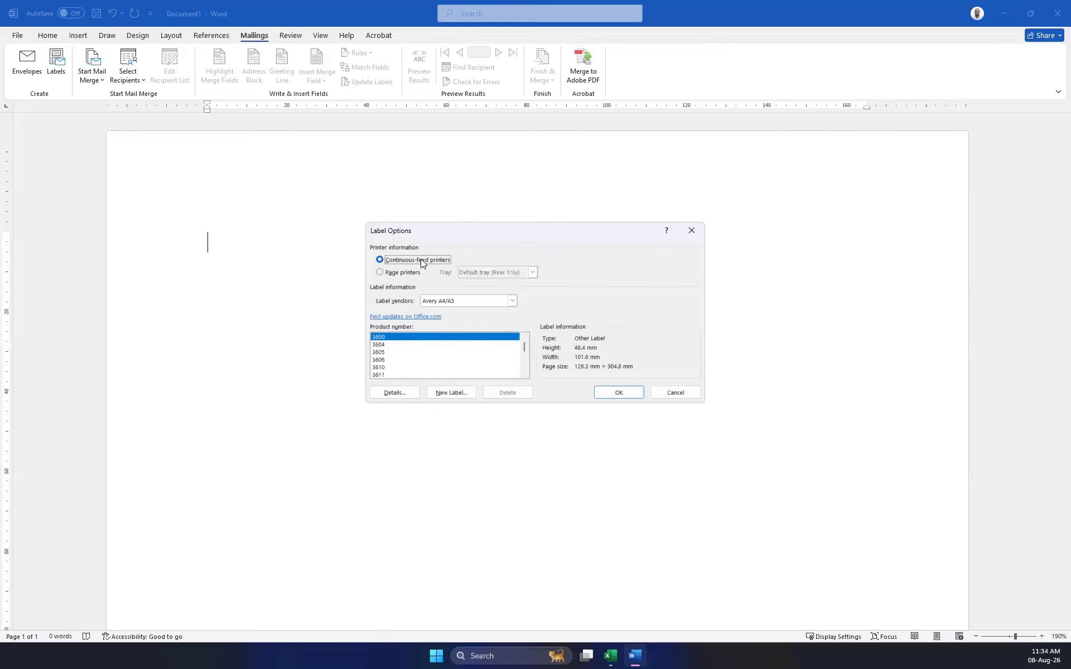
click(404, 272)
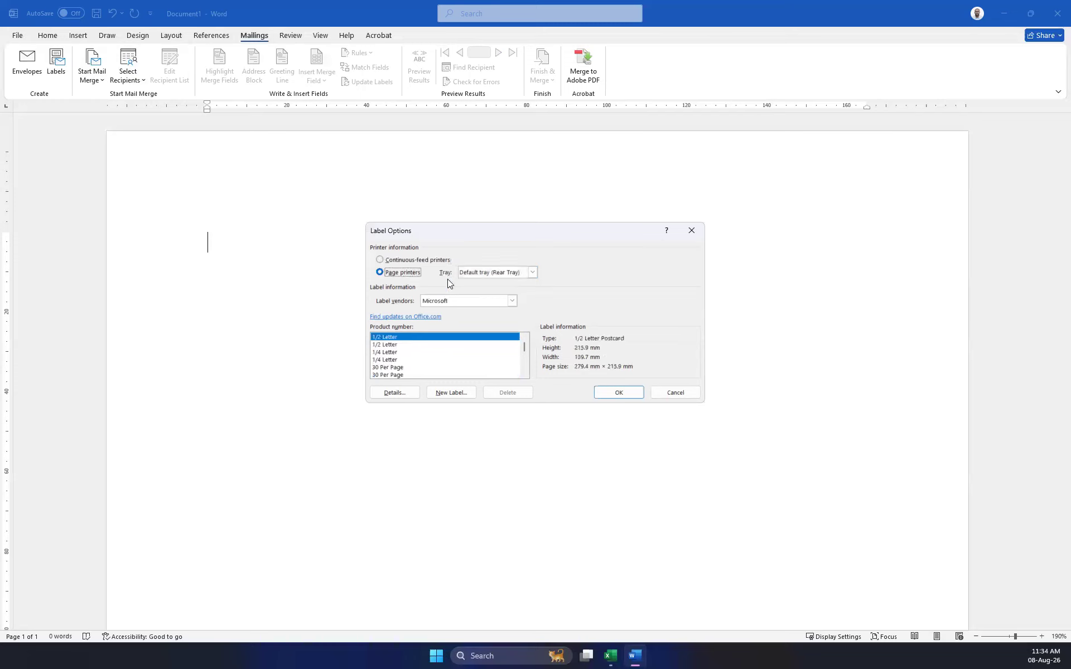
click(532, 273)
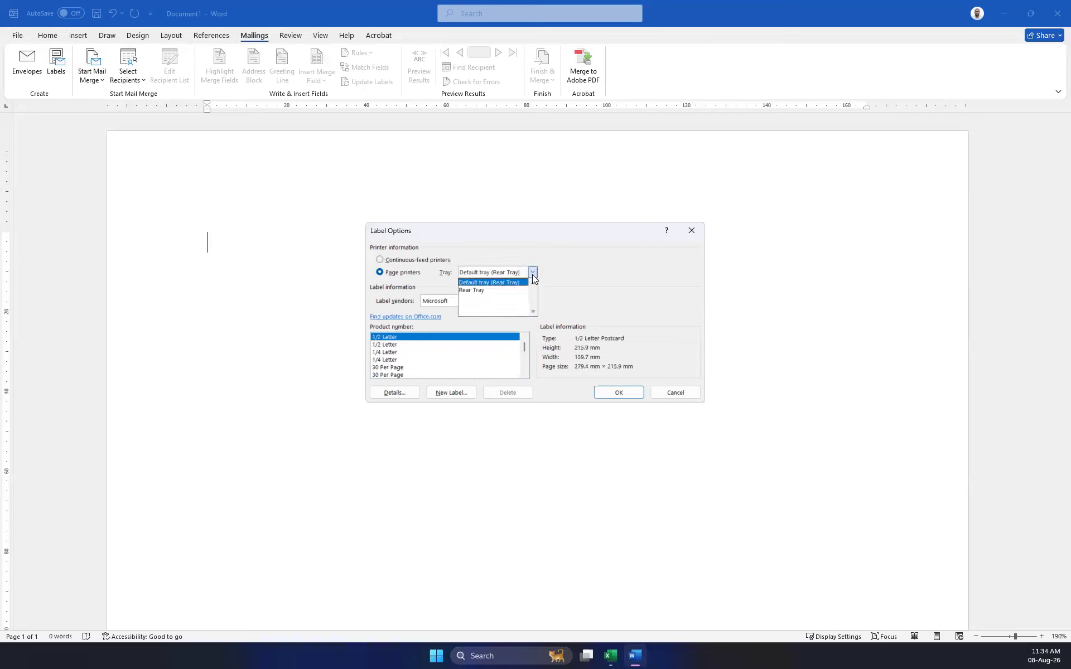
click(496, 287)
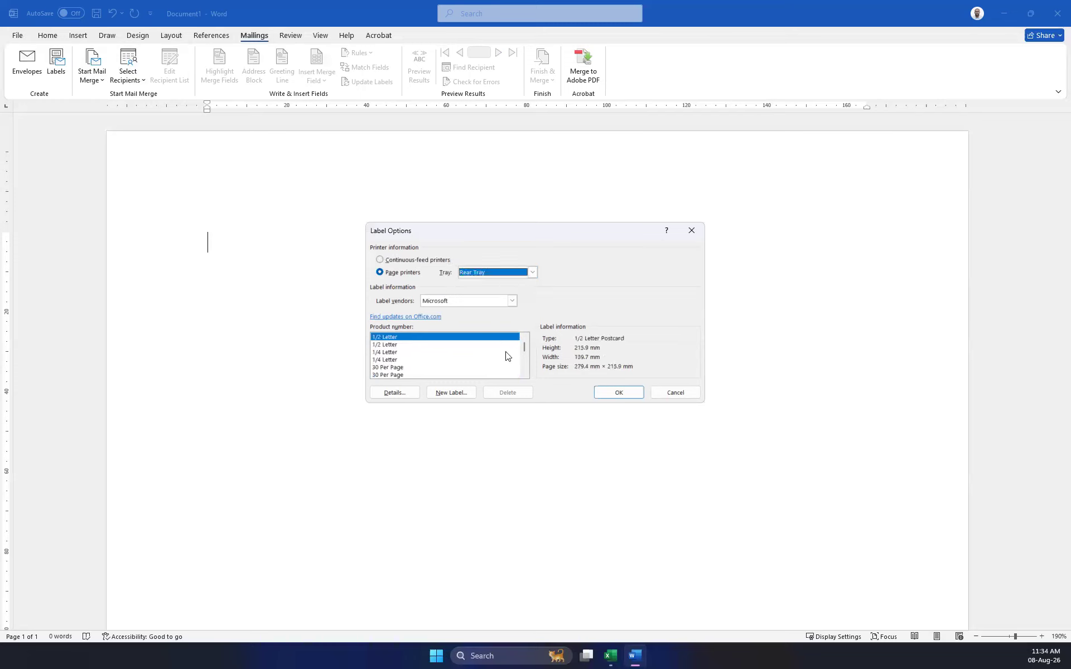
click(392, 368)
scroll(392, 373, down, 3)
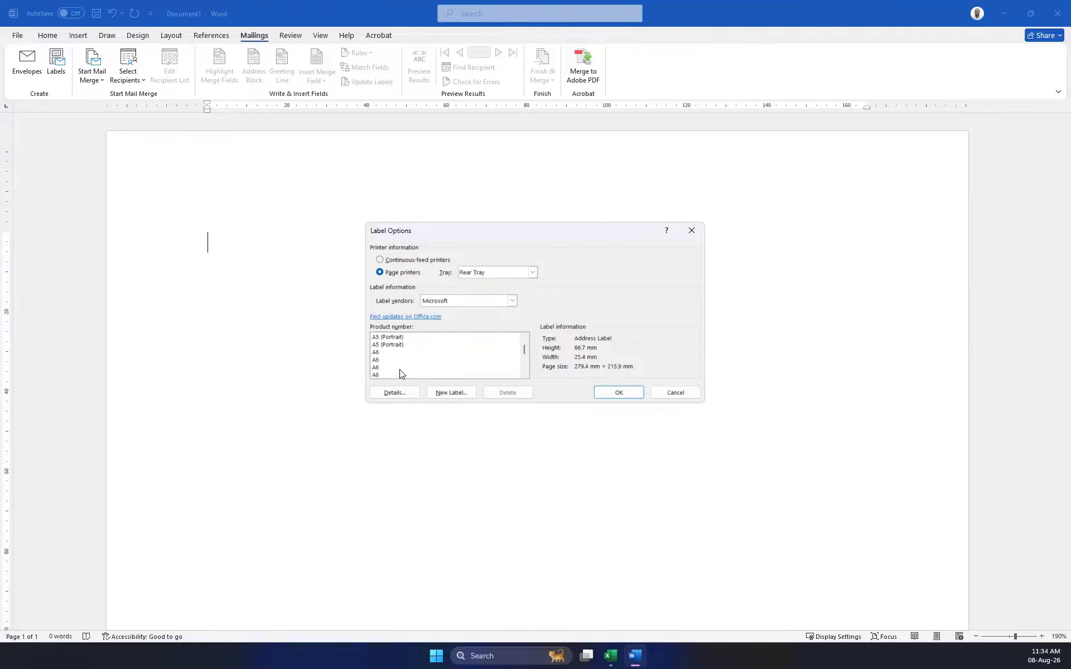
click(380, 352)
scroll(401, 364, up, 2)
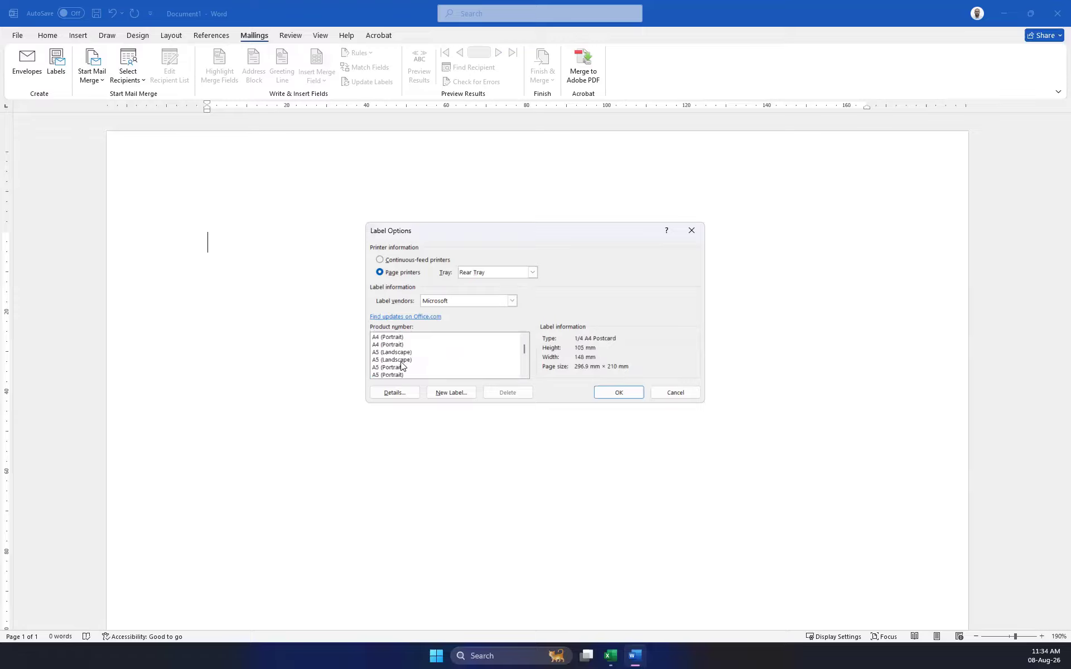
scroll(399, 368, up, 2)
double_click(390, 360)
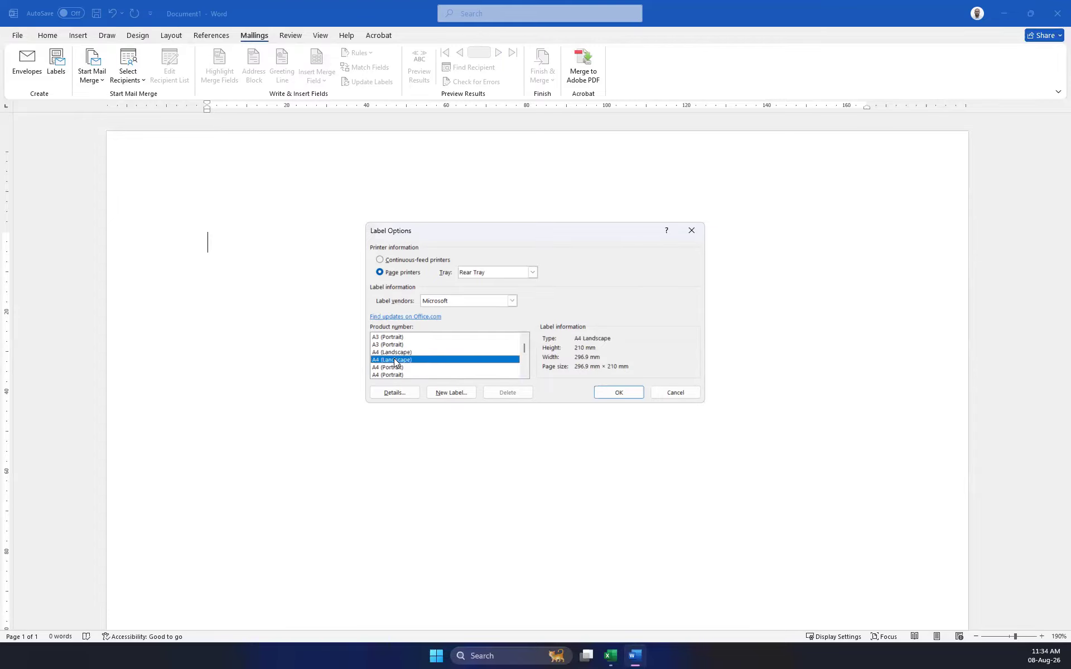
click(540, 360)
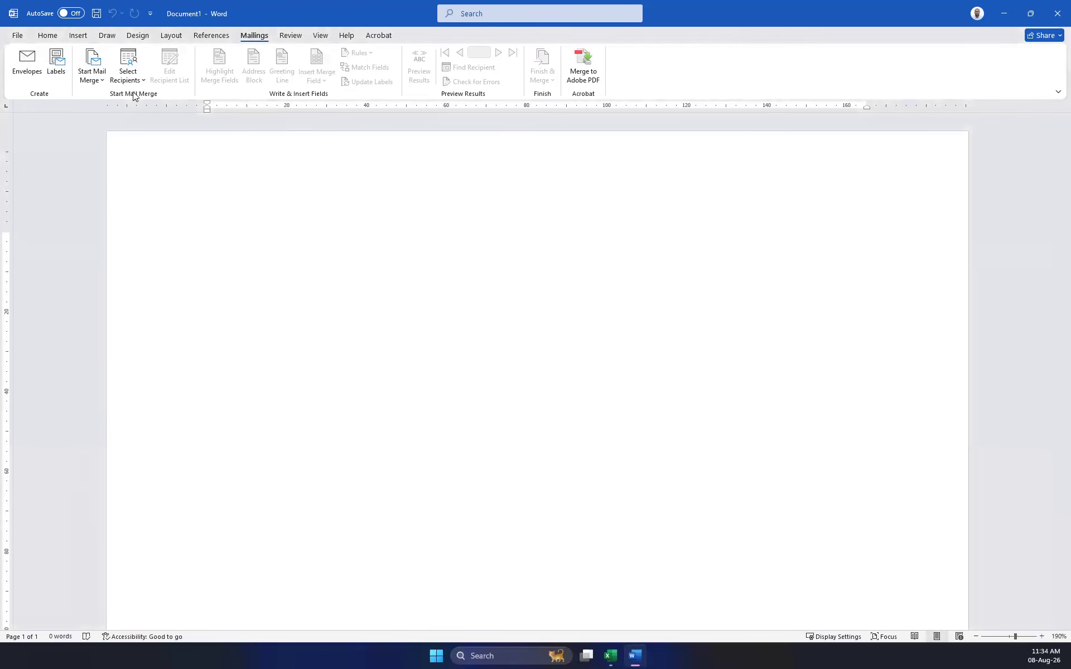
click(92, 73)
click(114, 144)
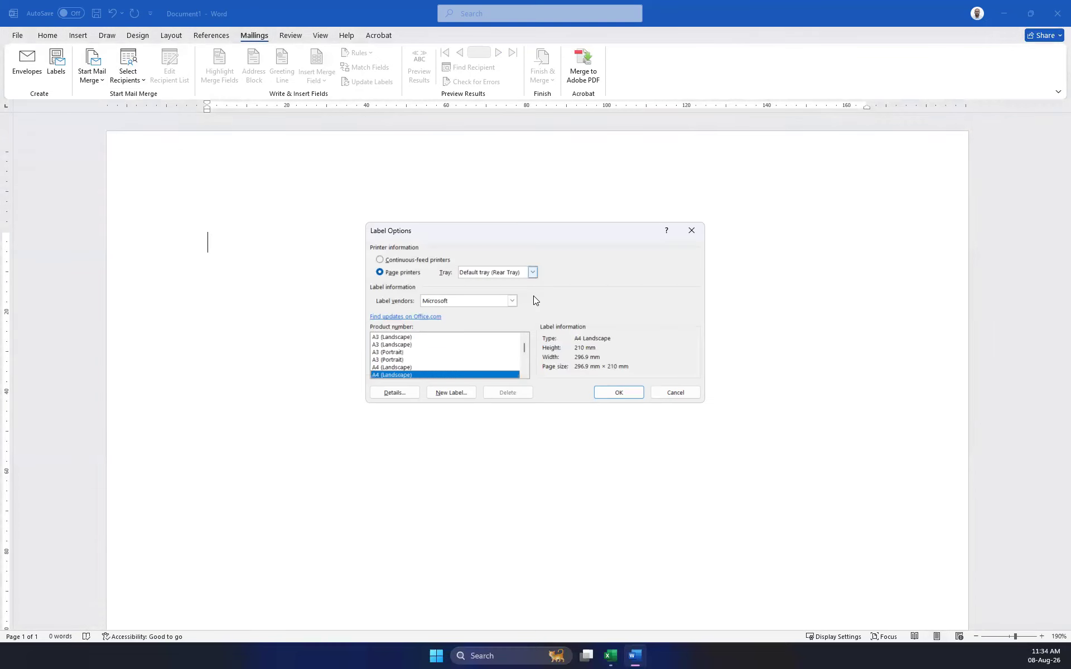
scroll(437, 365, down, 2)
scroll(424, 365, down, 3)
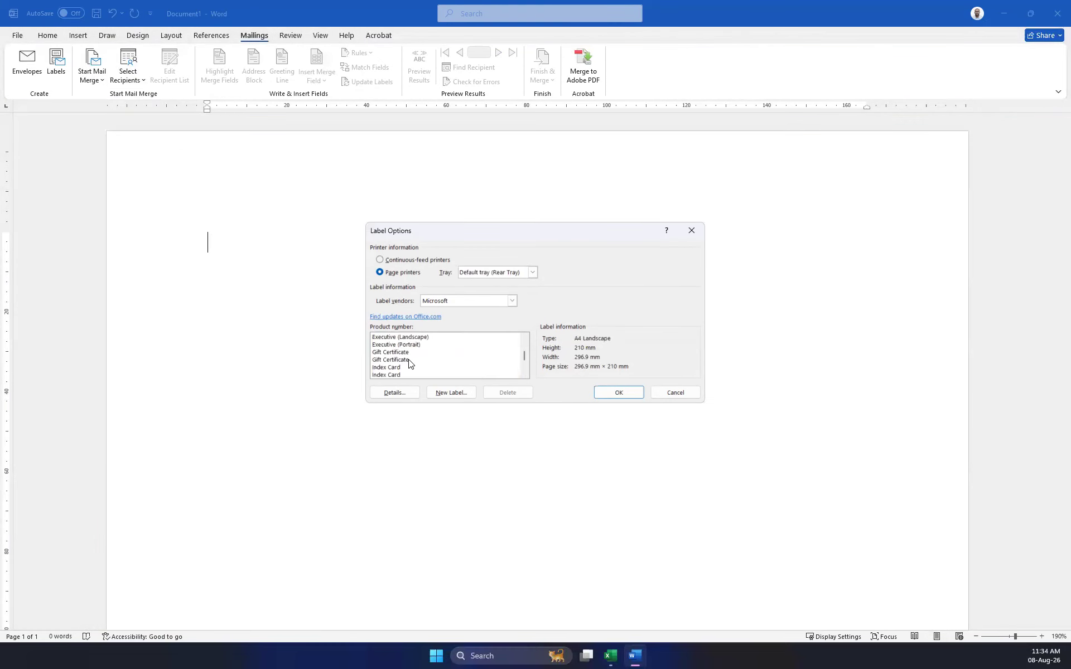
drag(526, 353, 525, 367)
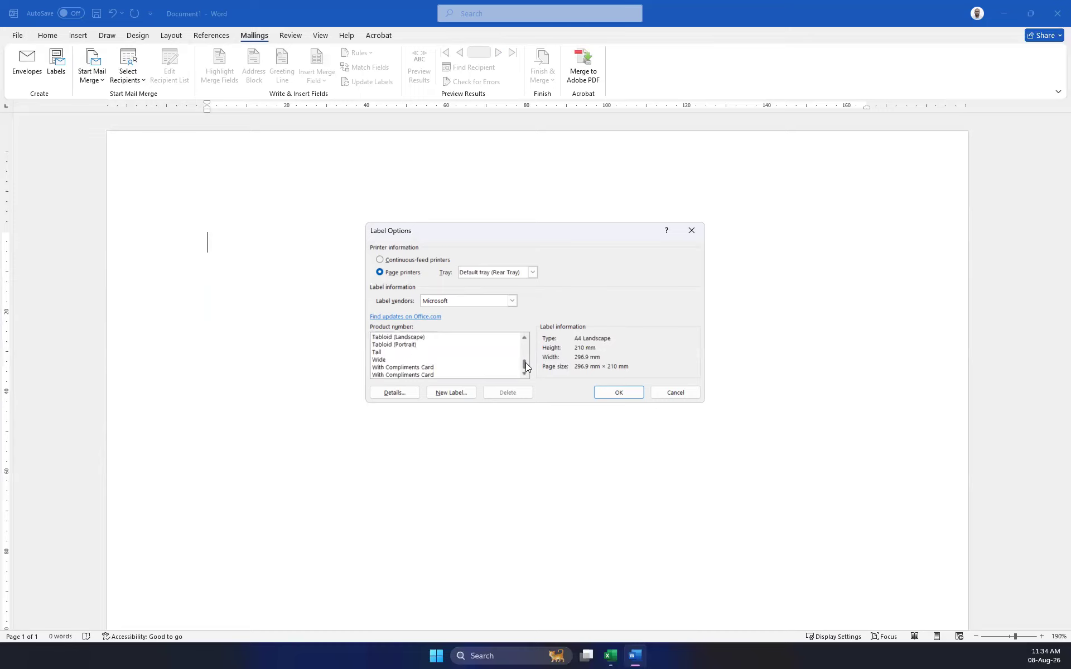
scroll(458, 361, up, 1)
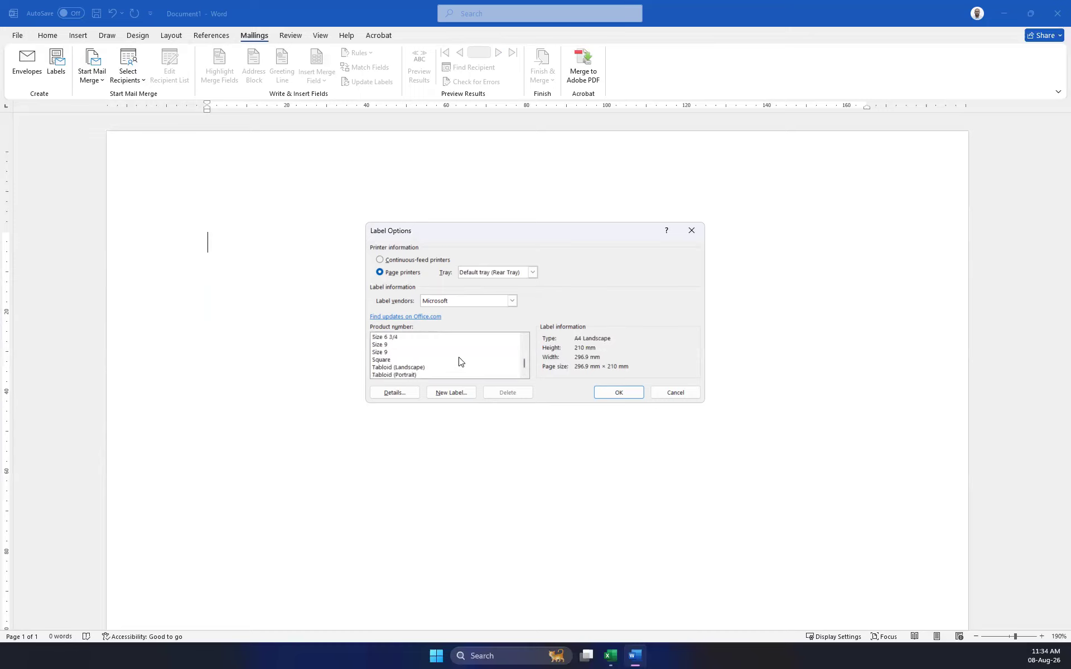
scroll(458, 362, up, 5)
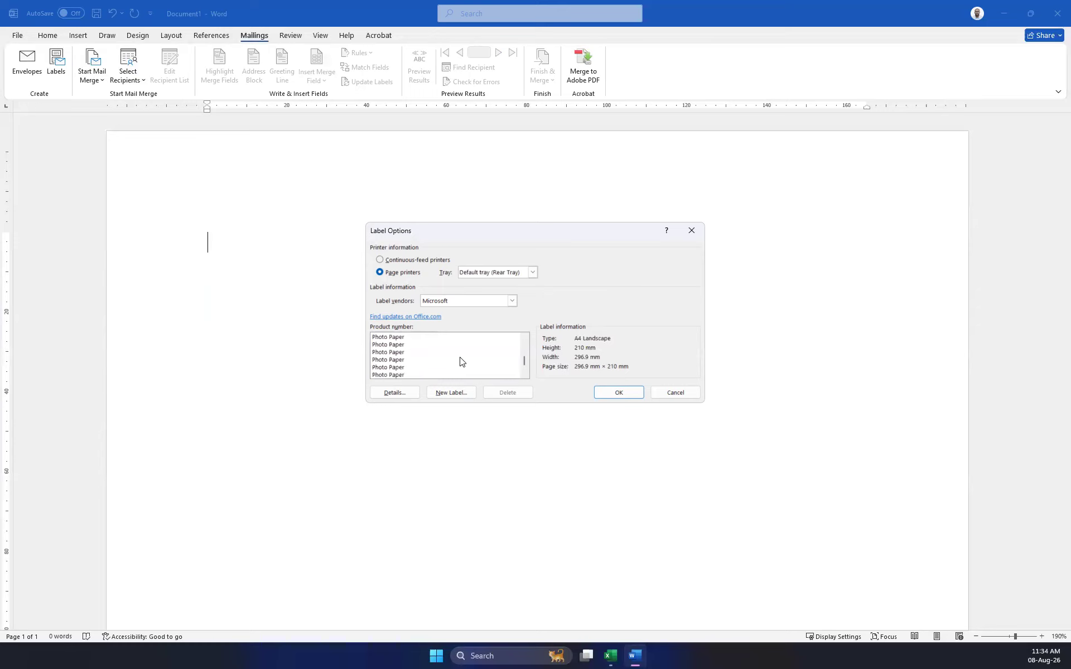
scroll(460, 362, up, 2)
scroll(460, 362, up, 1)
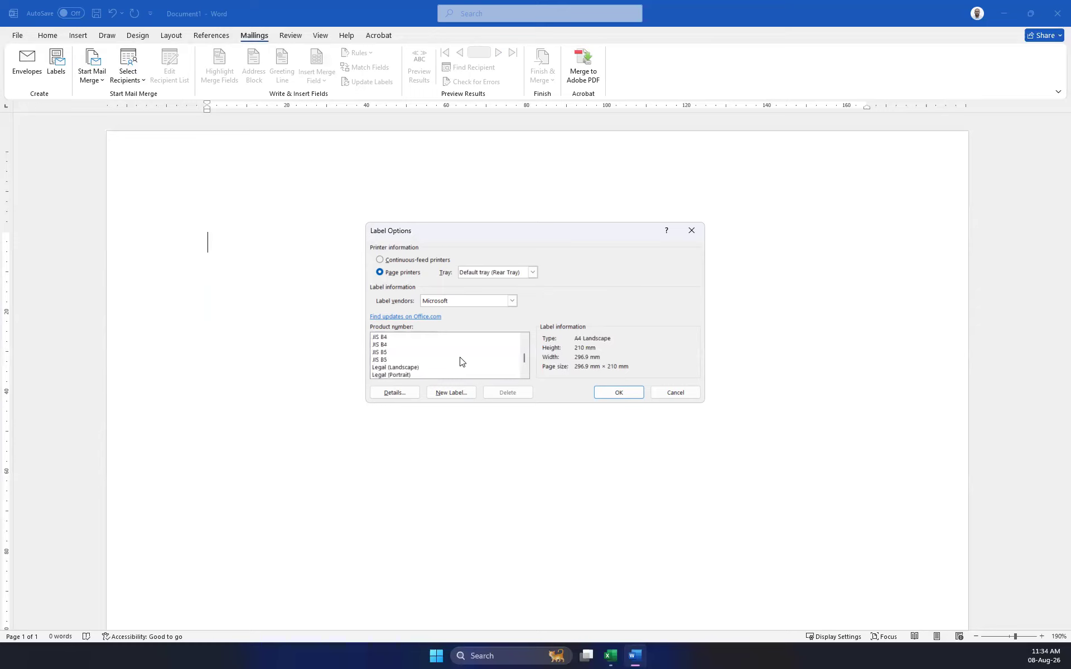
scroll(461, 362, down, 1)
scroll(460, 363, up, 1)
scroll(460, 362, down, 1)
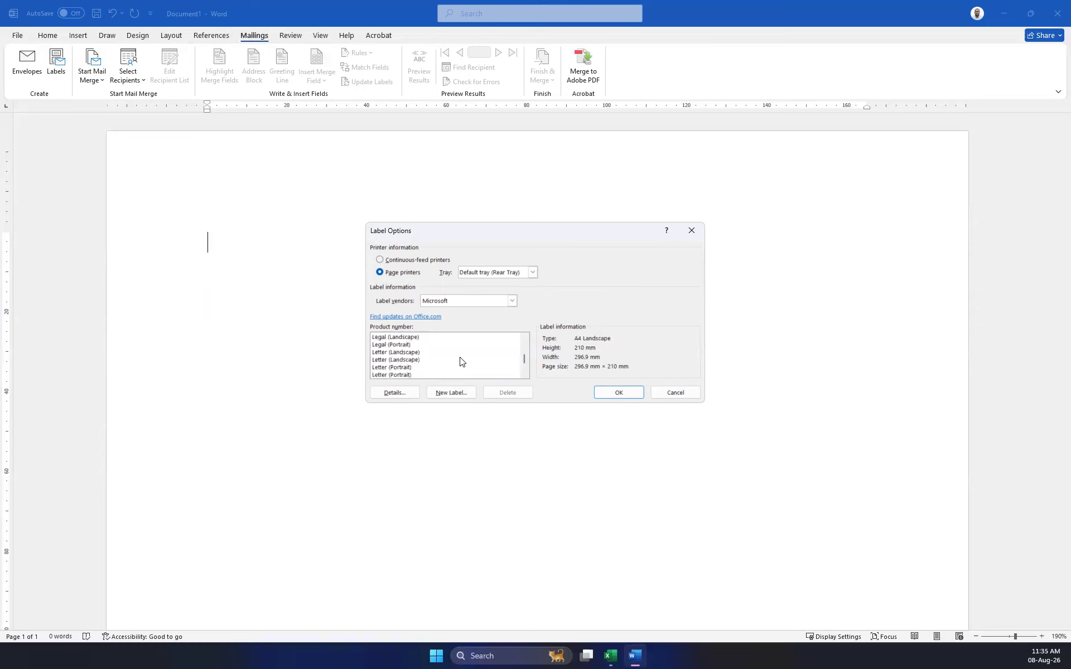
scroll(460, 362, down, 1)
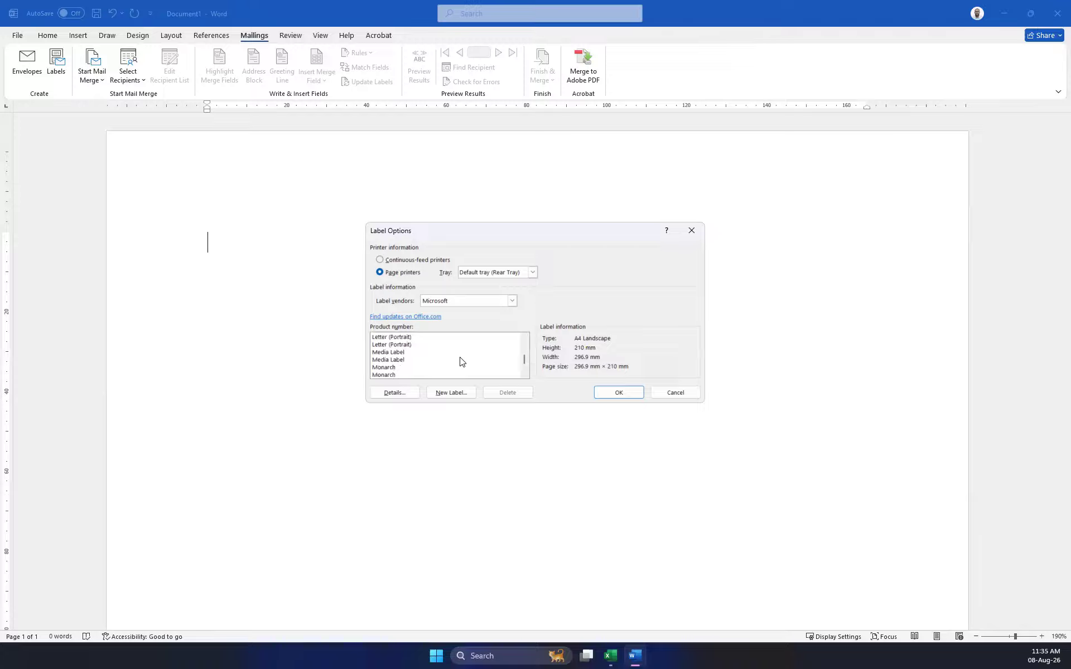
double_click(392, 344)
click(552, 363)
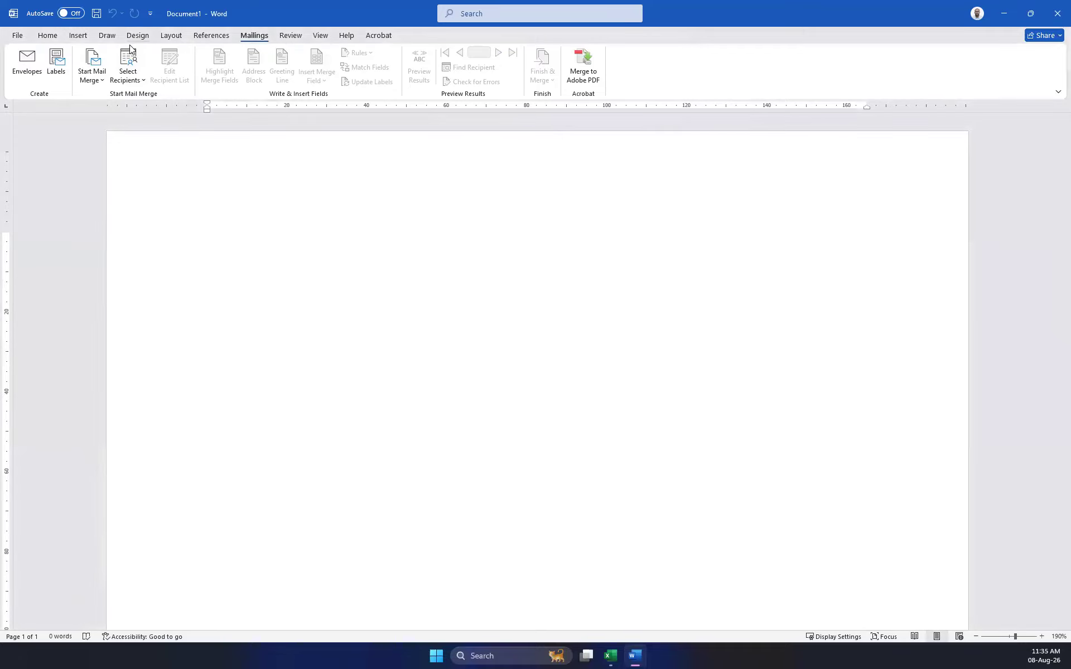
In Label Options, select the first 1/4 Letter postcard product (139.7 × 107.9 mm).
click(92, 74)
click(122, 147)
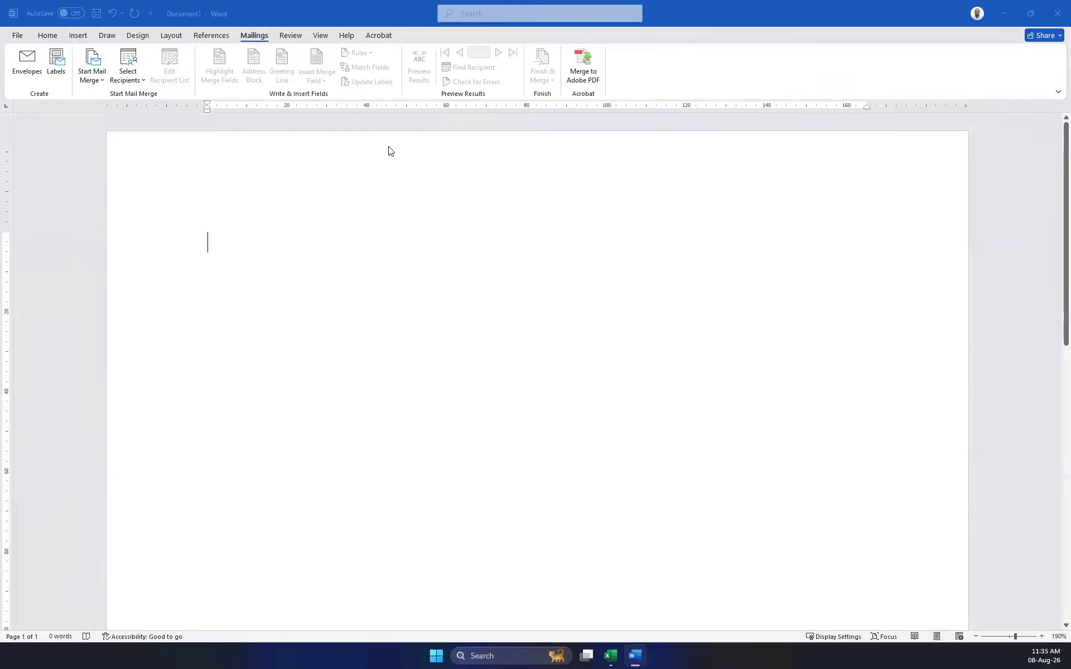
scroll(437, 365, up, 5)
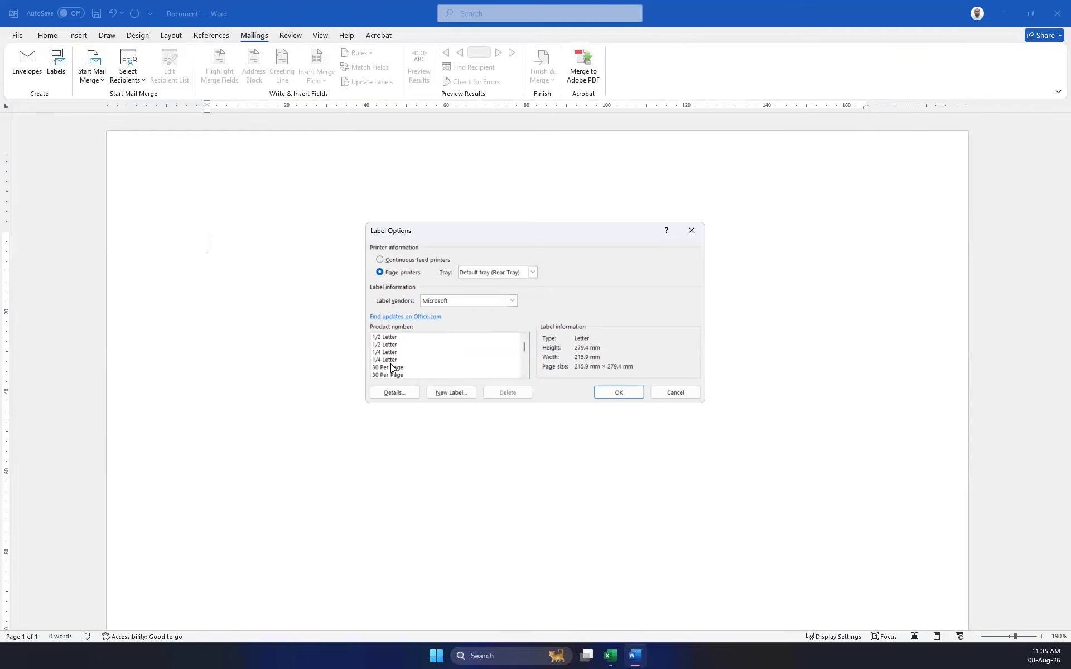
click(388, 365)
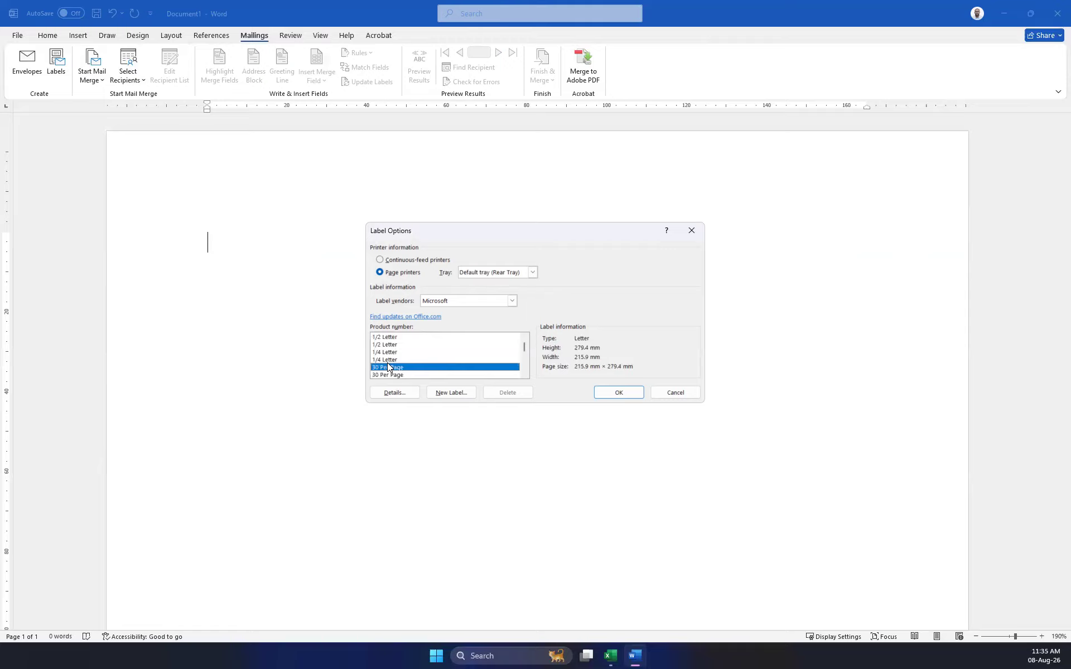
click(390, 360)
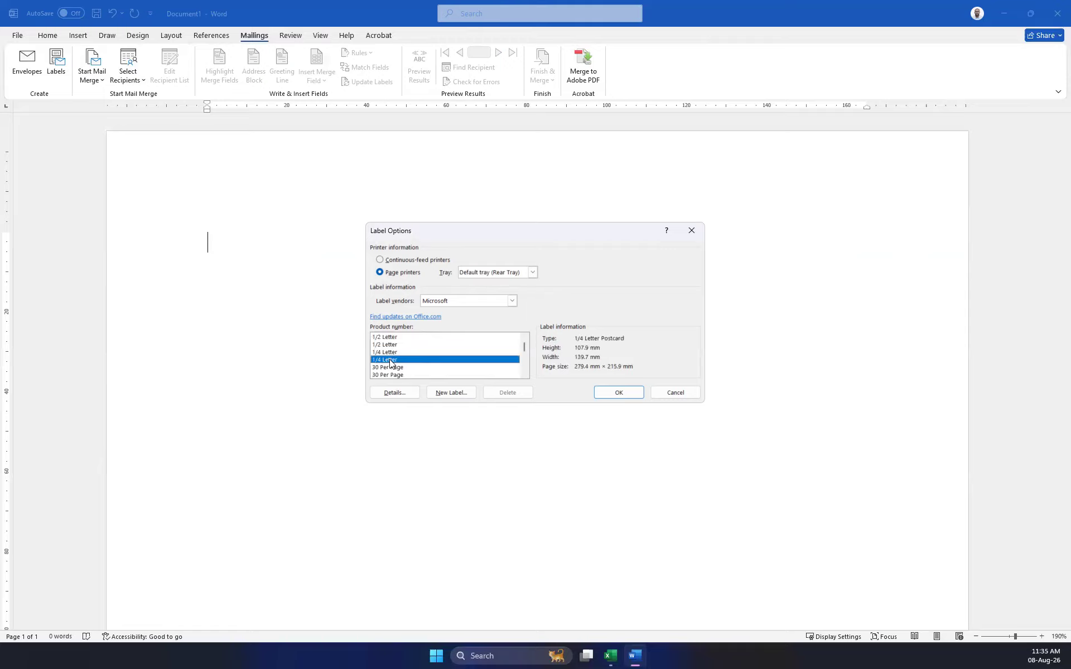
click(392, 344)
click(393, 352)
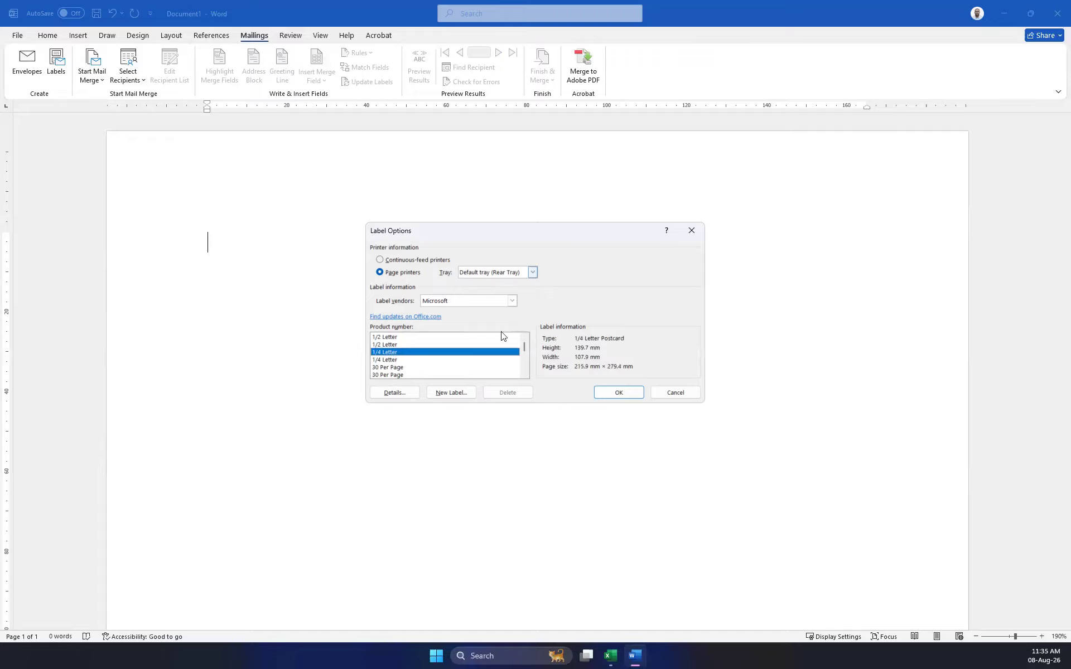
Try defining a custom label based on A4 (Portrait); Word rejects the dimensions as invalid.
click(450, 393)
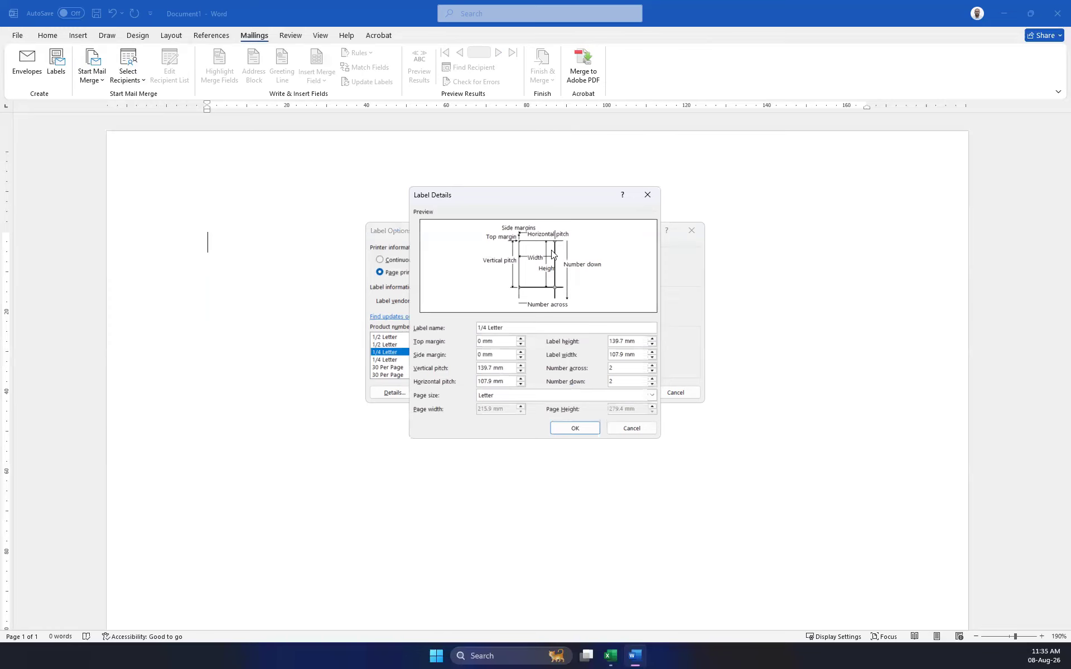
click(647, 195)
scroll(418, 359, down, 3)
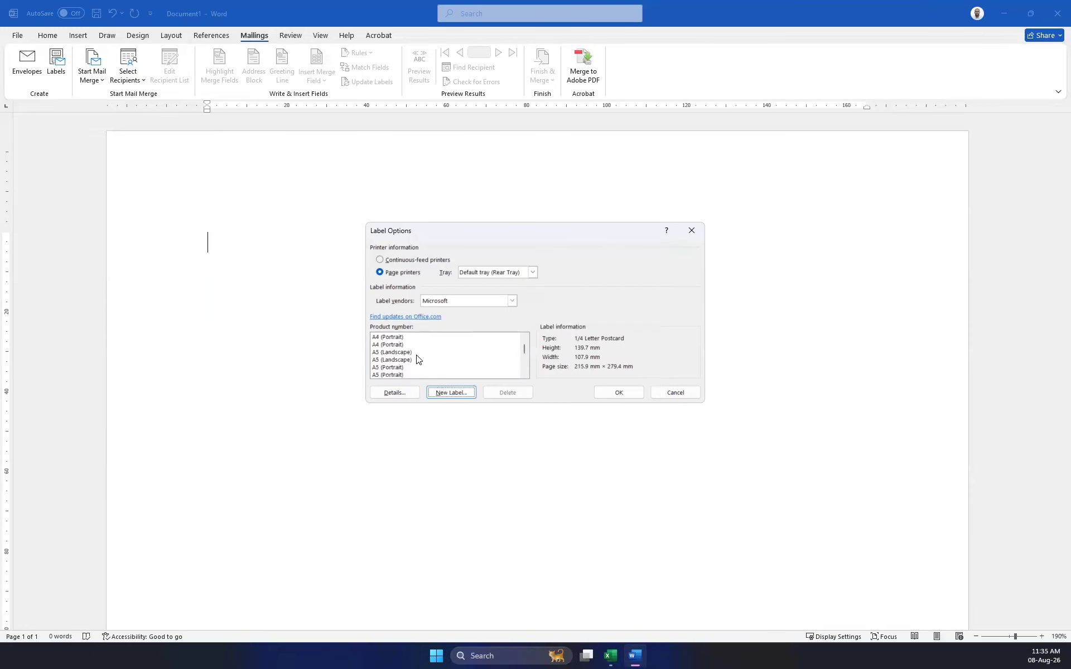
click(387, 345)
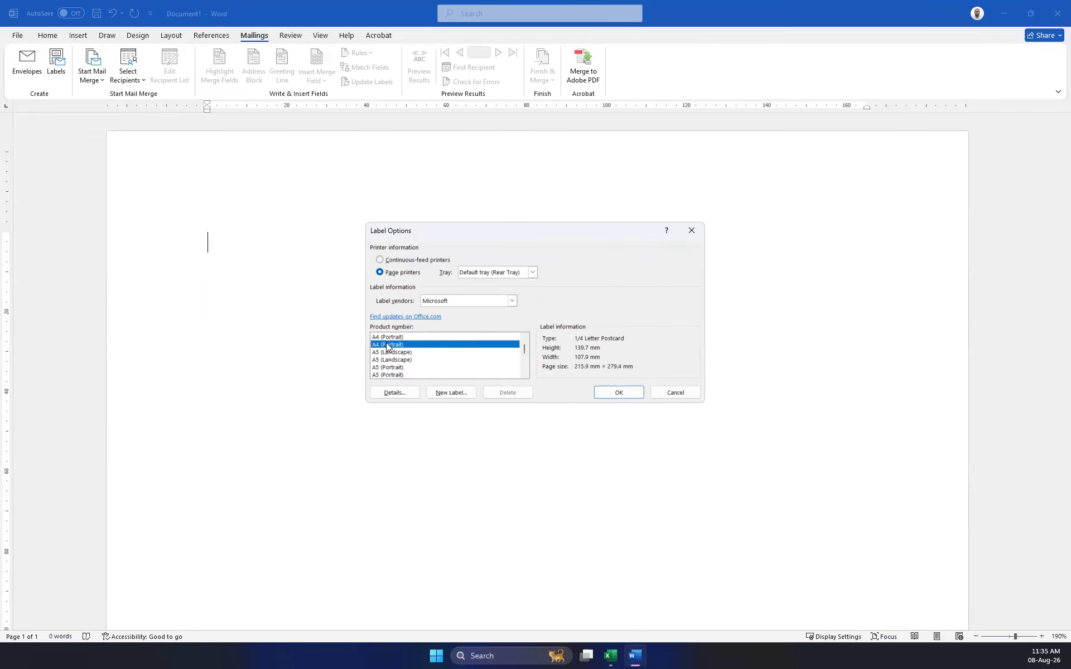
click(448, 393)
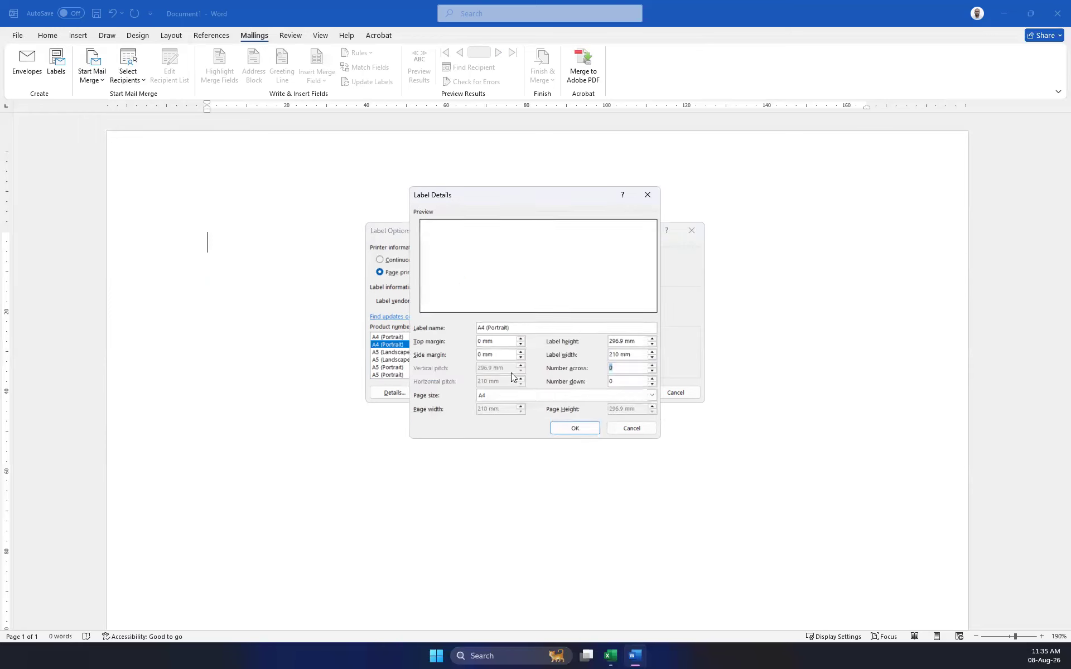
click(573, 428)
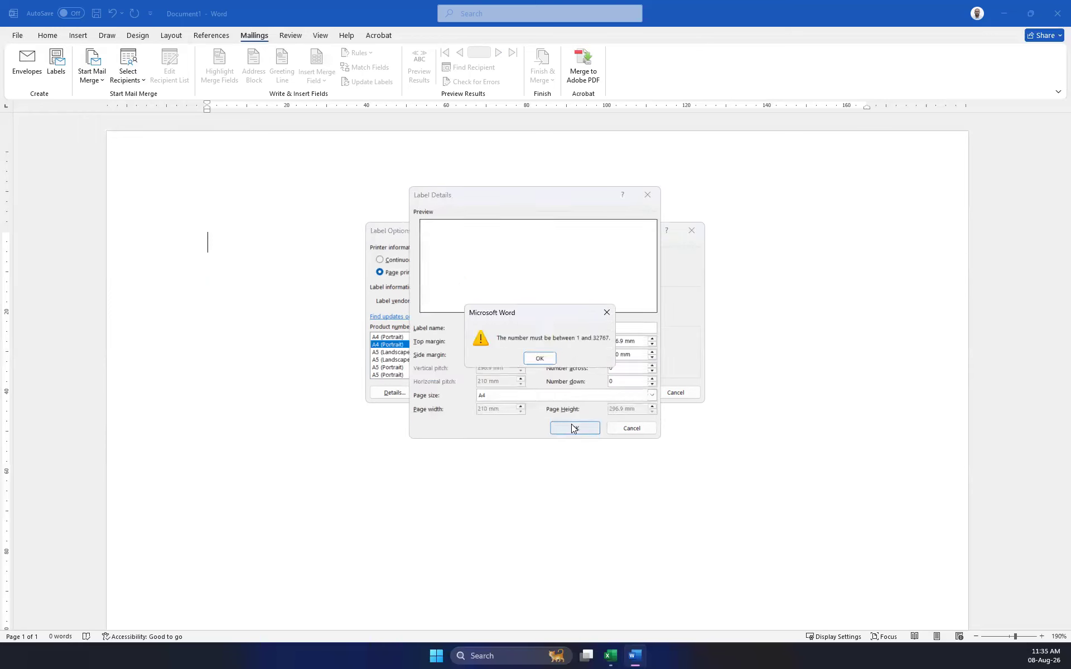
click(551, 357)
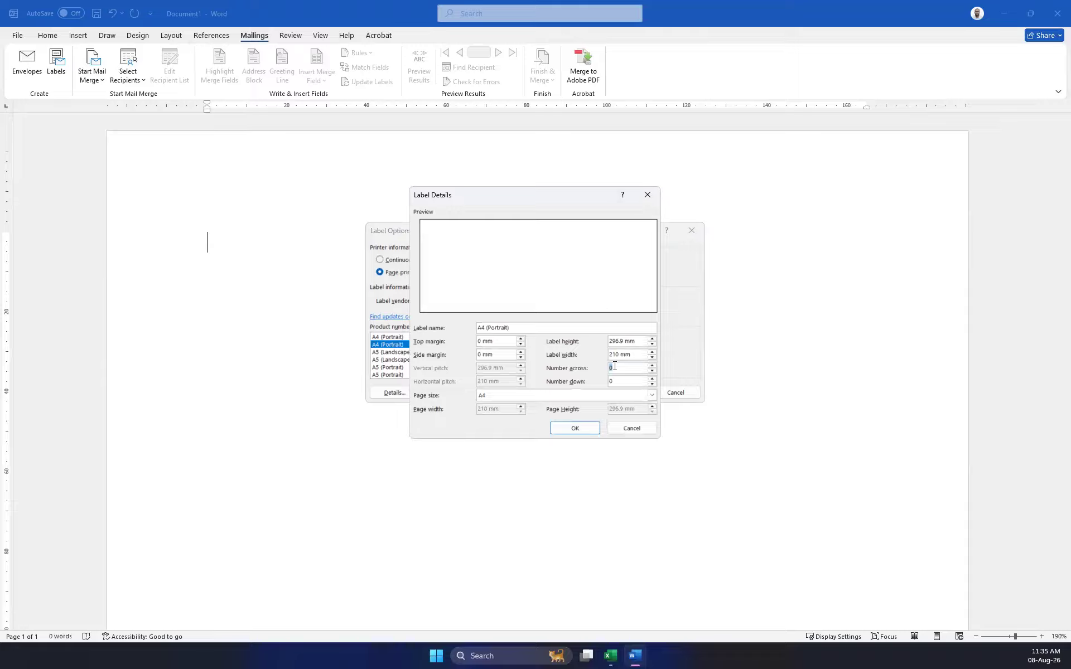
Set labels across to 1, retry, then cancel Label Details and Label Options.
drag(615, 366, 556, 364)
text(1)
click(566, 428)
click(608, 312)
click(649, 194)
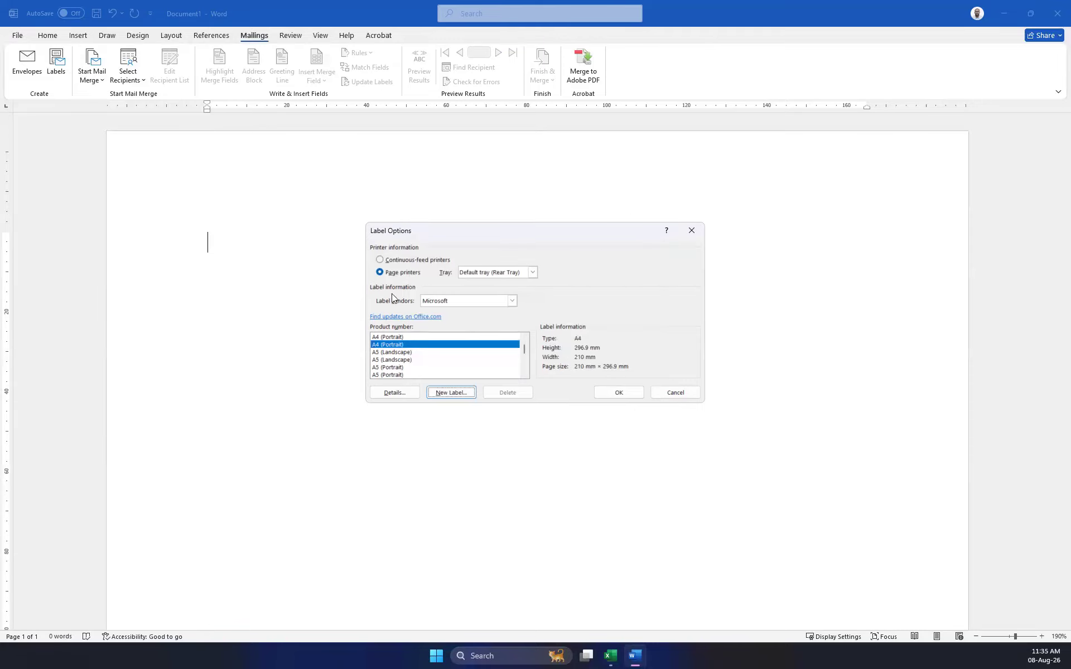
click(380, 260)
click(675, 392)
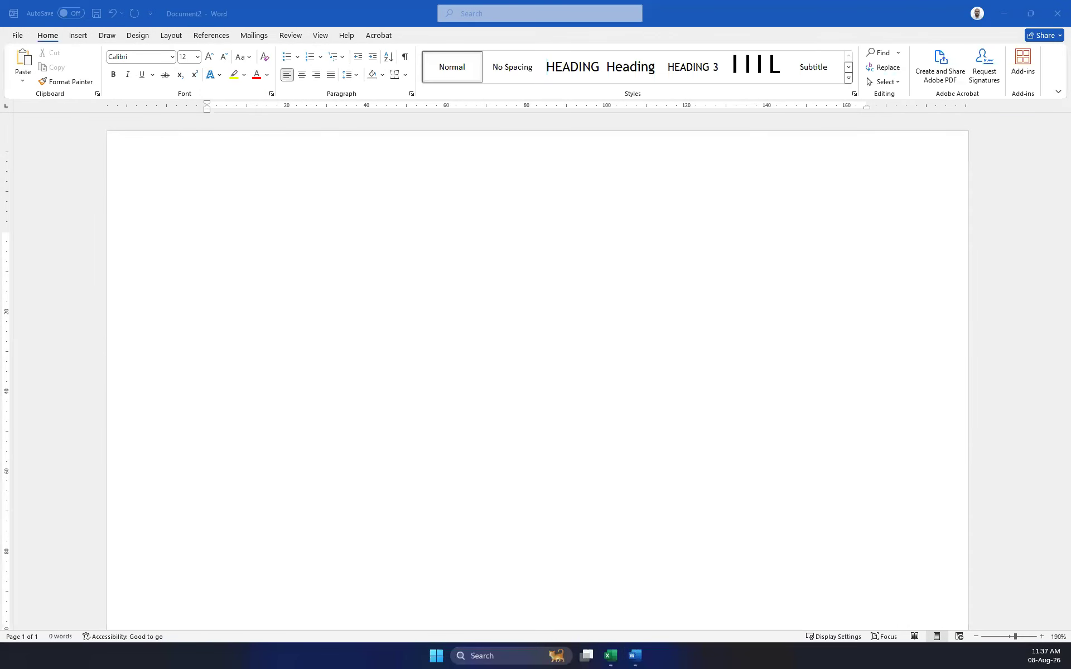
Lay out the blank document as Microsoft 30 Per Page address labels, three across.
click(258, 36)
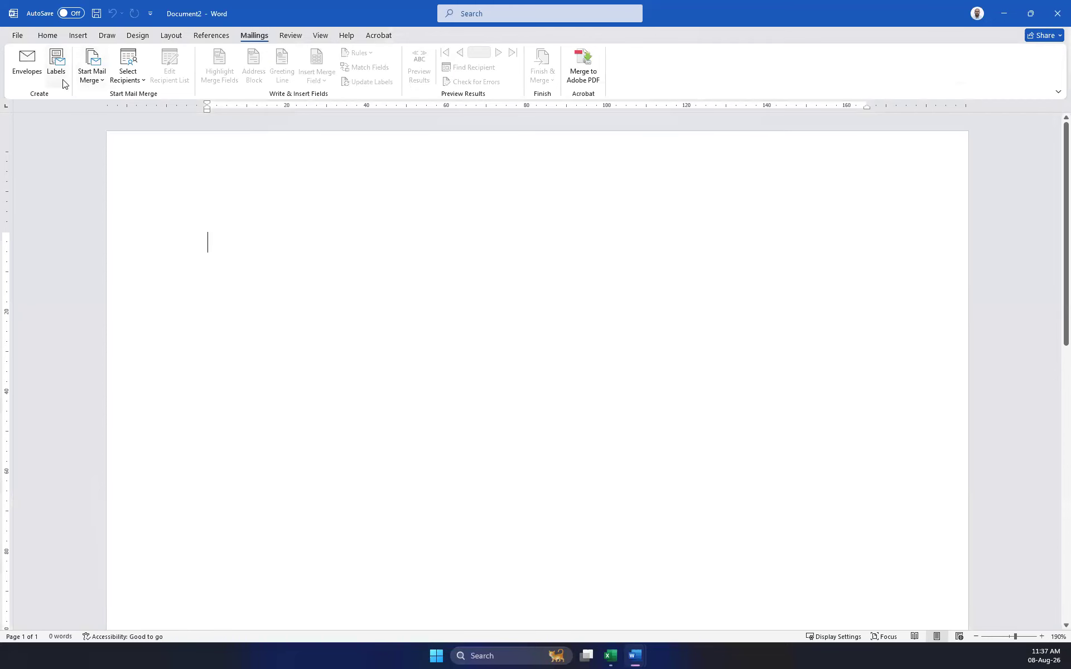
click(101, 84)
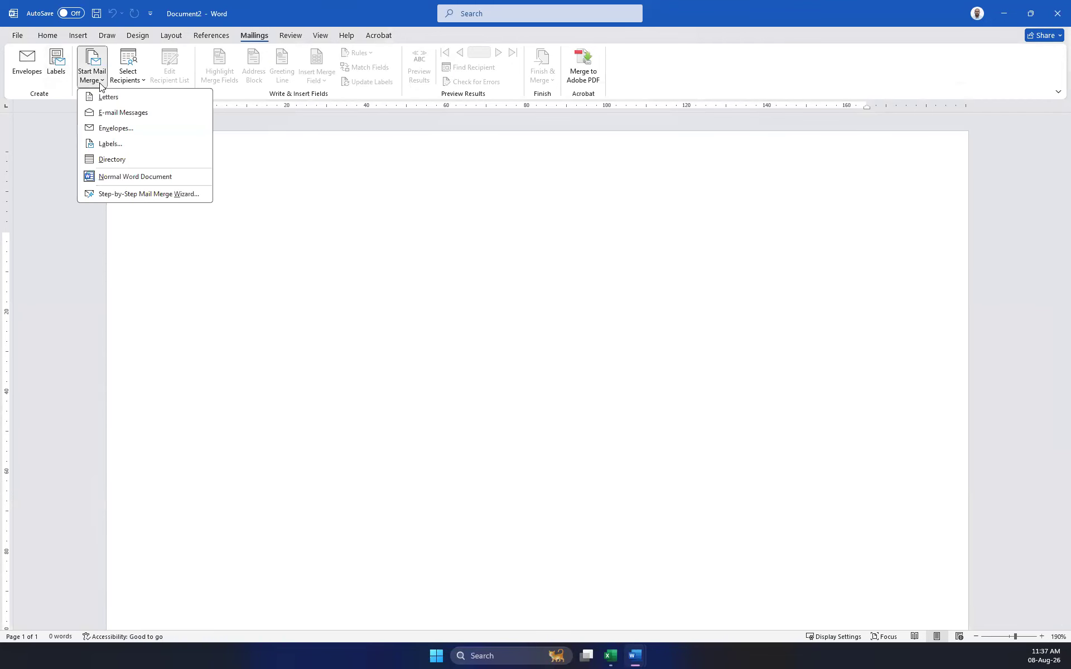
click(110, 144)
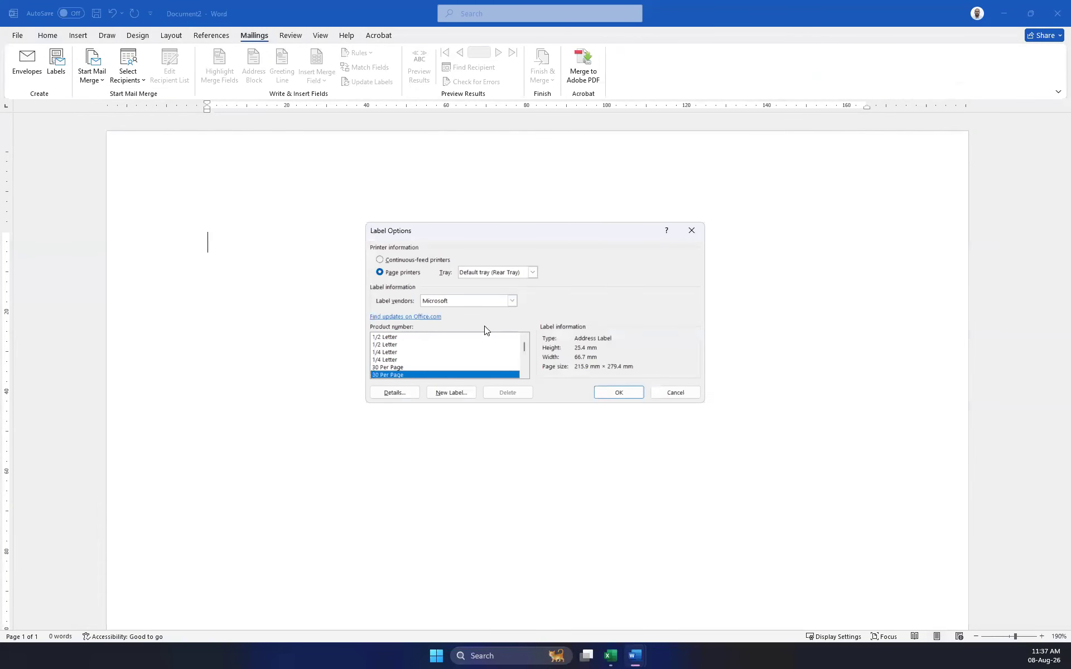
double_click(398, 376)
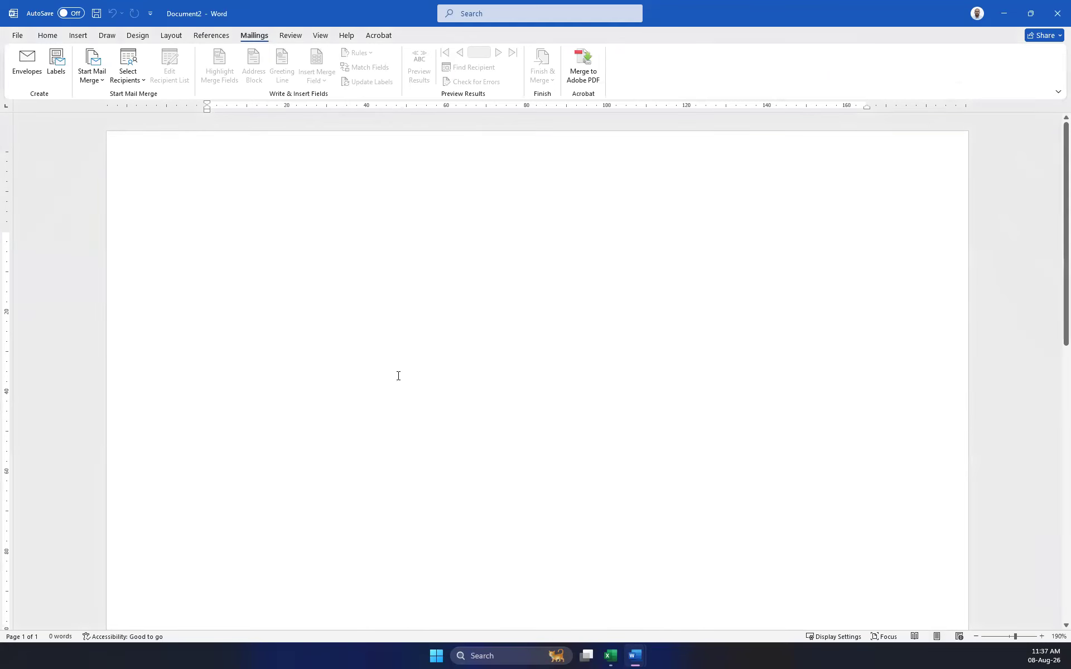
Attach the sheet in the Desktop's Contacts.xlsx as the labels' recipient list.
click(138, 81)
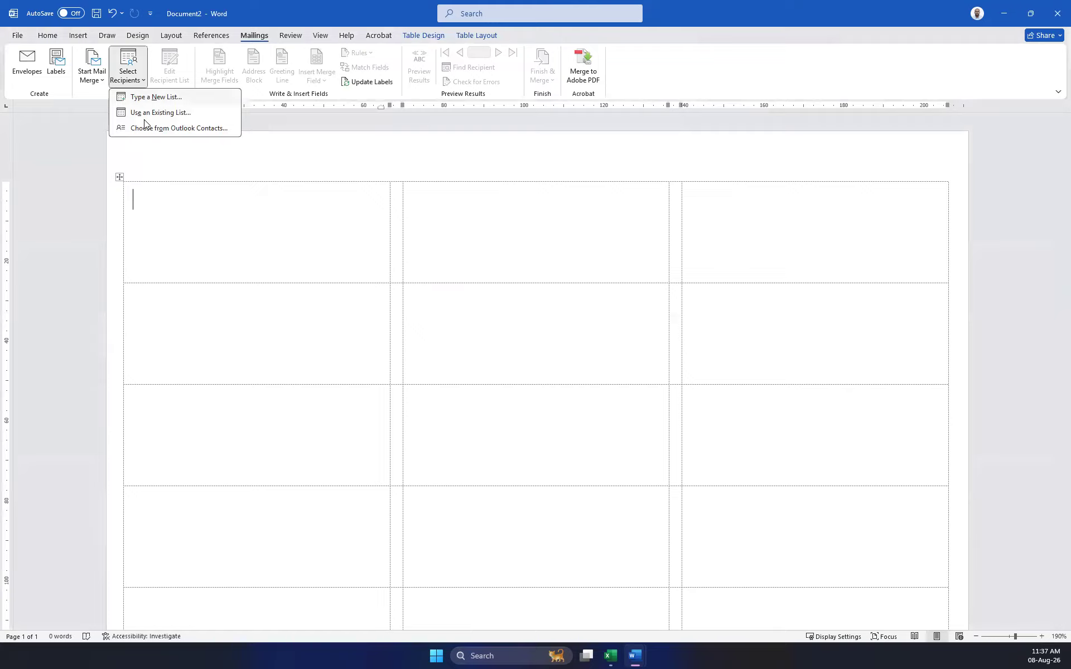
click(156, 111)
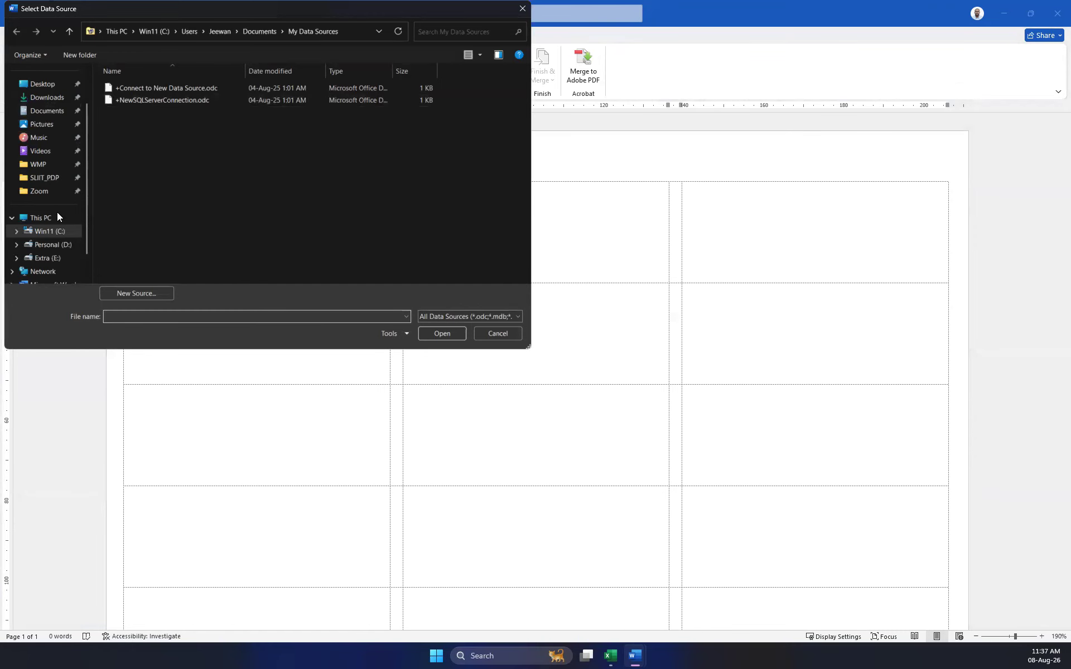
click(41, 84)
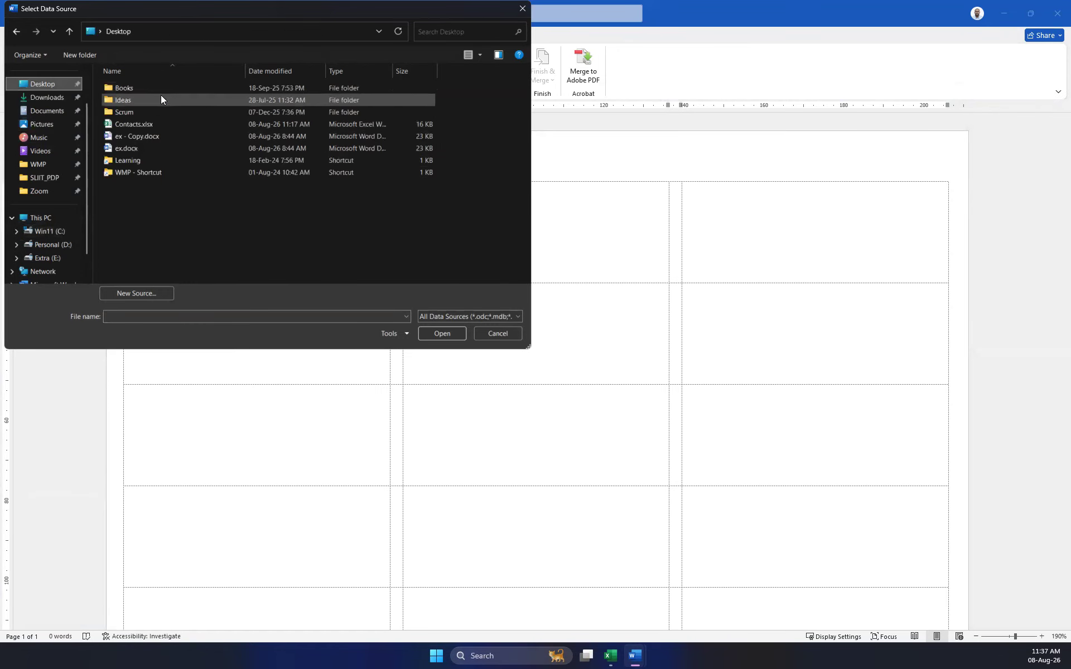
double_click(130, 124)
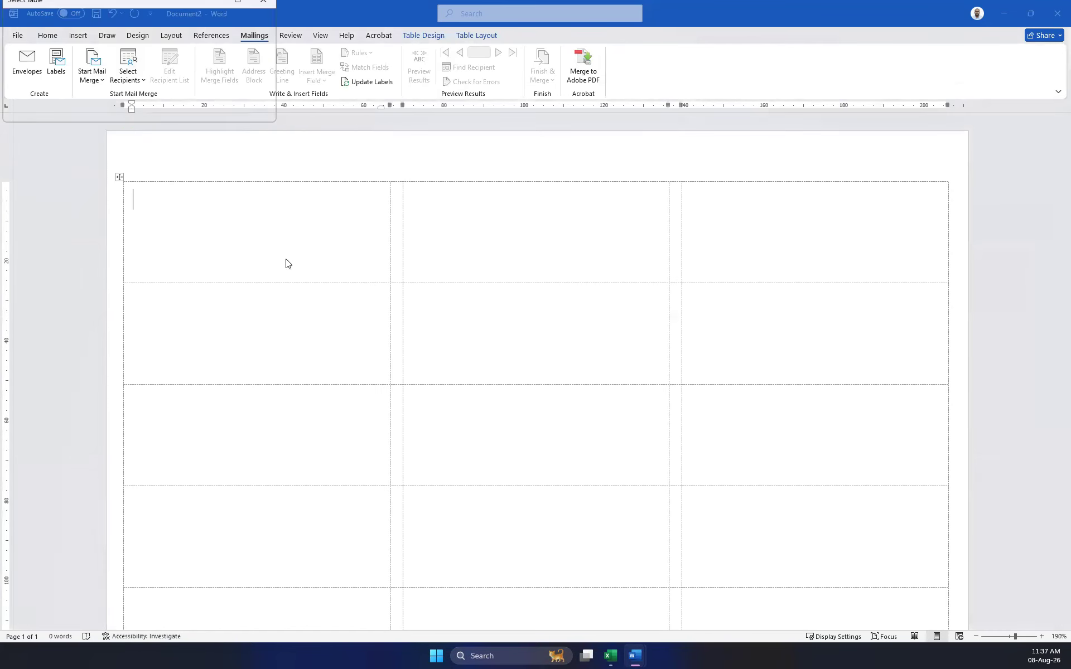
double_click(34, 31)
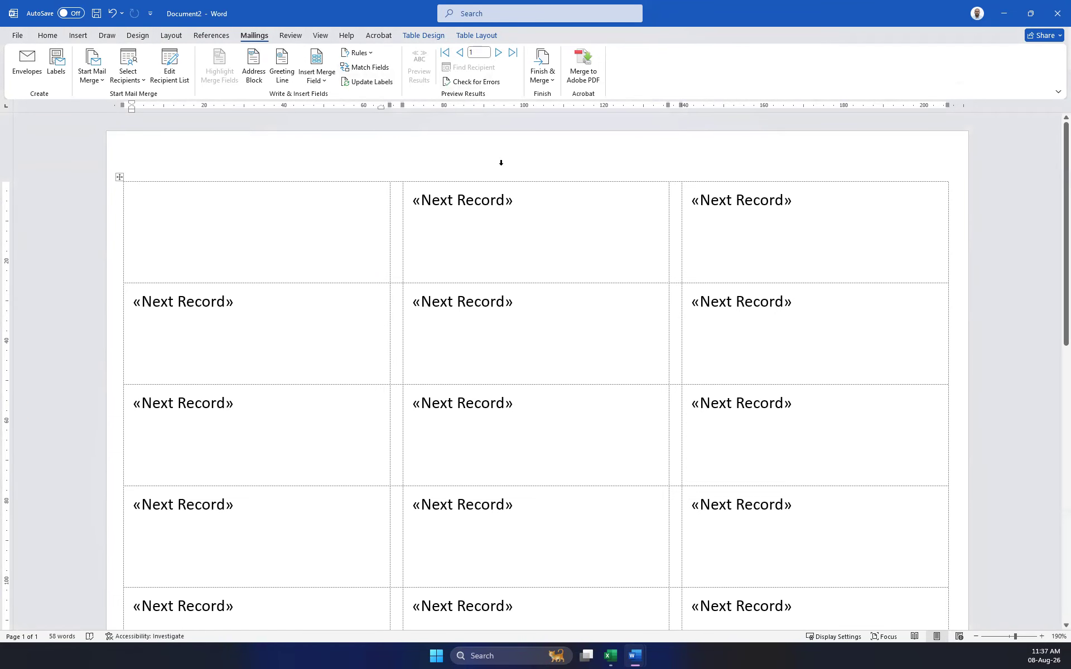
Insert an Address Block in the first label using the 'Joshua Randall Jr.' name format.
click(257, 71)
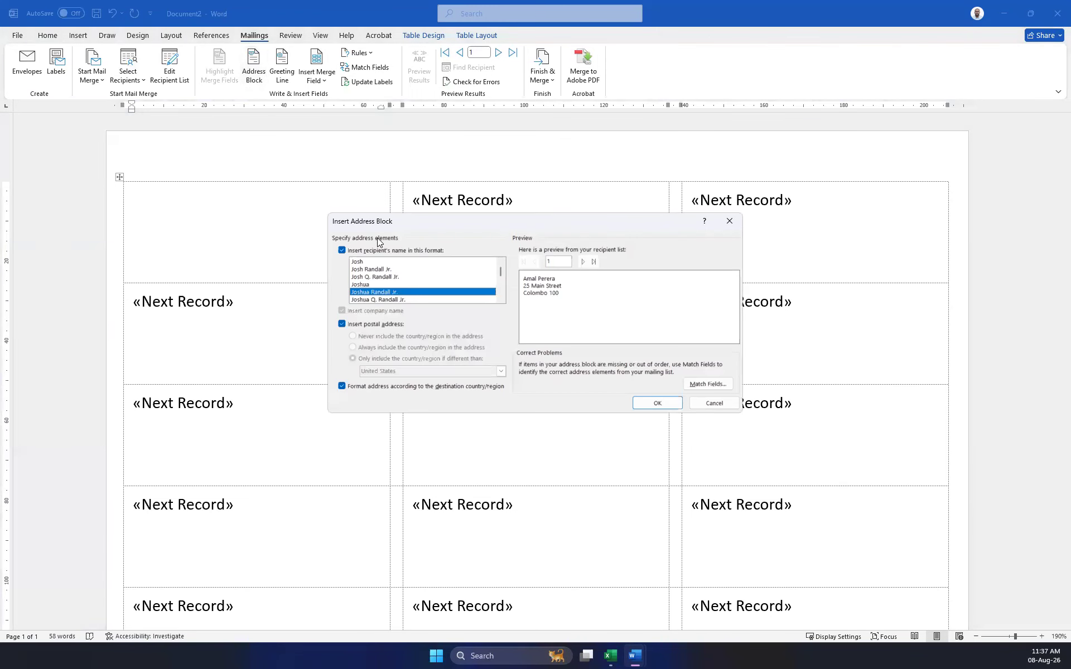
click(371, 268)
click(373, 276)
click(371, 285)
click(360, 292)
click(369, 300)
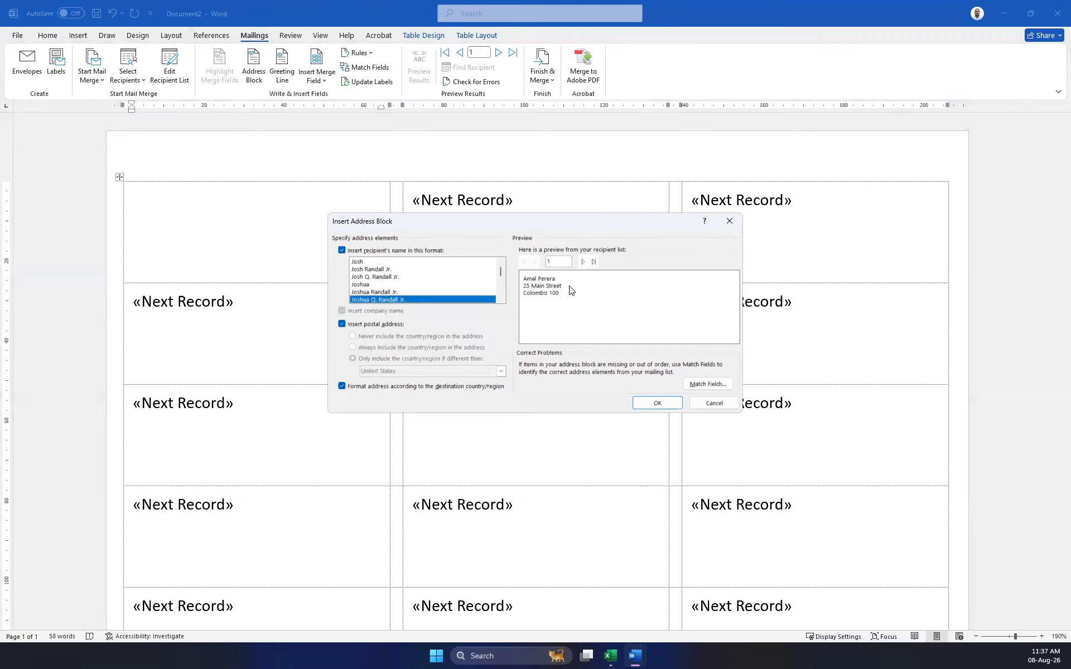
click(369, 292)
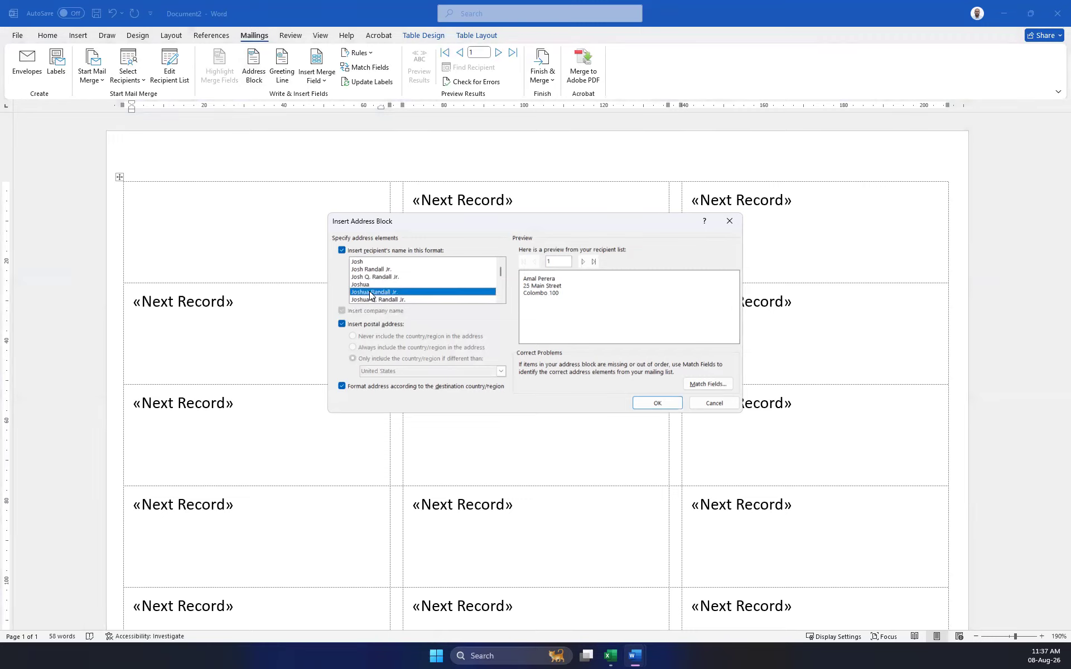
click(658, 403)
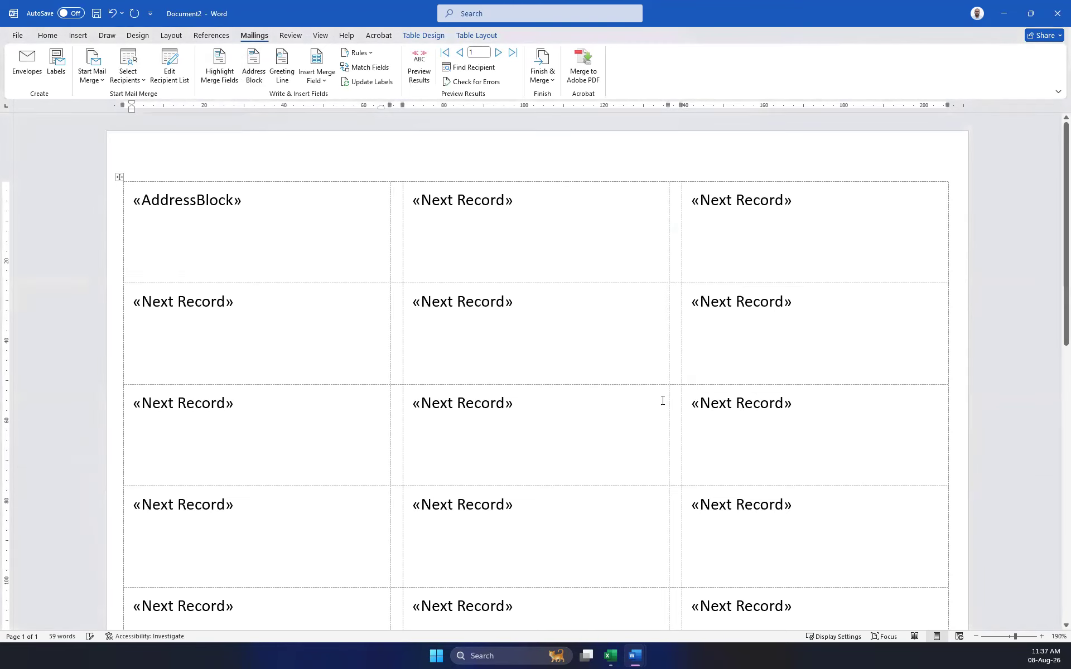
Step through a few recipient records and briefly toggle merge preview.
click(499, 53)
click(500, 54)
click(499, 53)
click(420, 66)
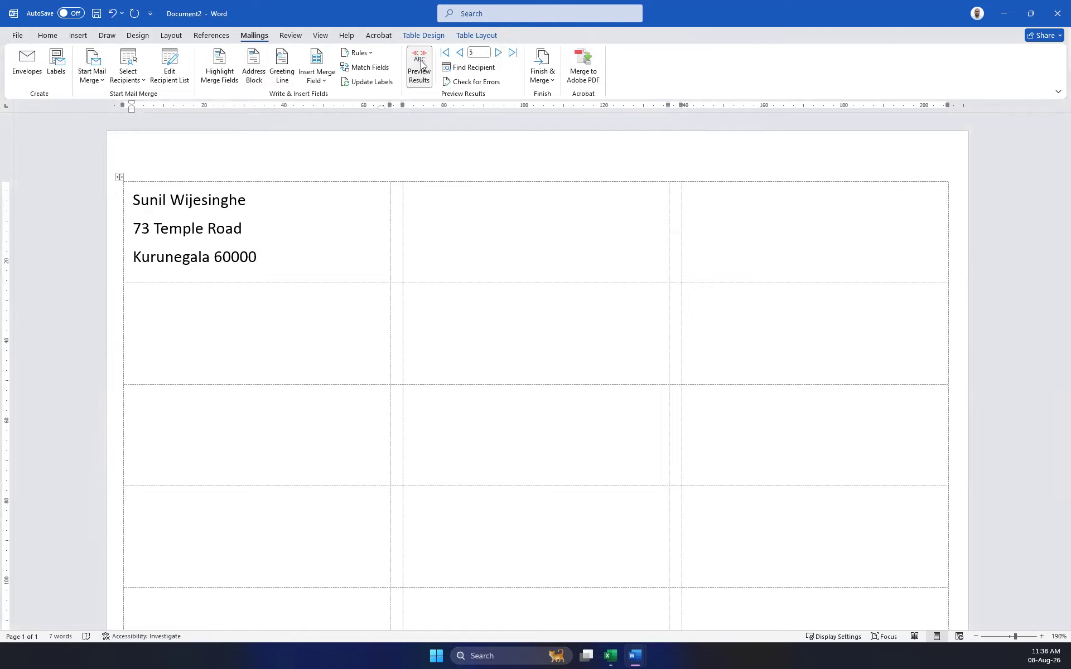
click(421, 65)
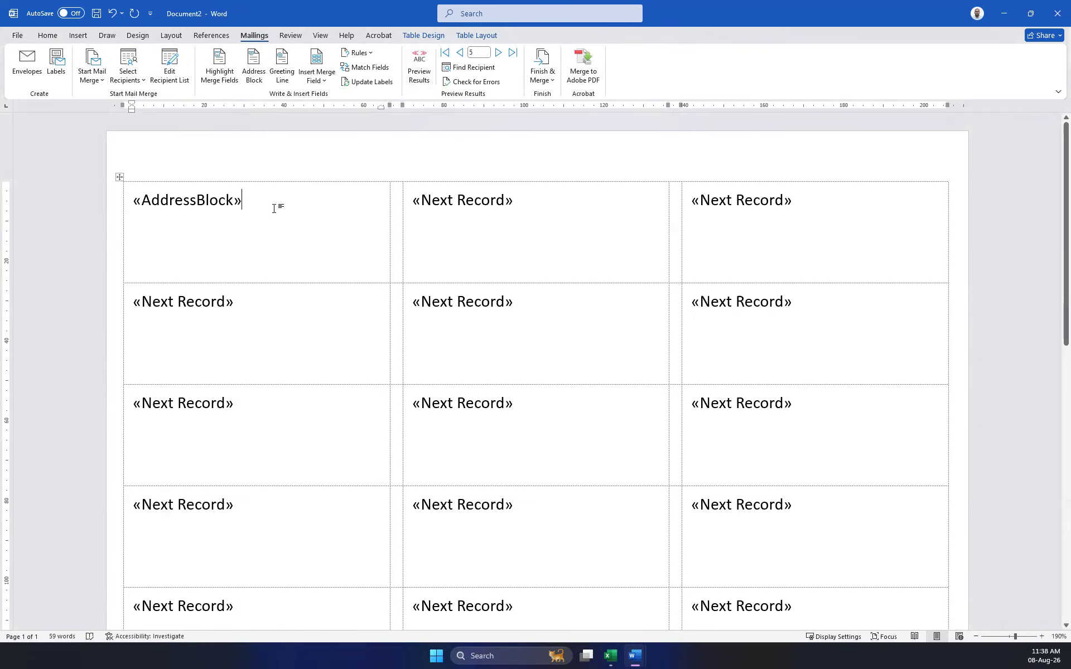
Toggle shading of the merge fields around the first label's AddressBlock.
click(139, 200)
scroll(389, 284, down, 10)
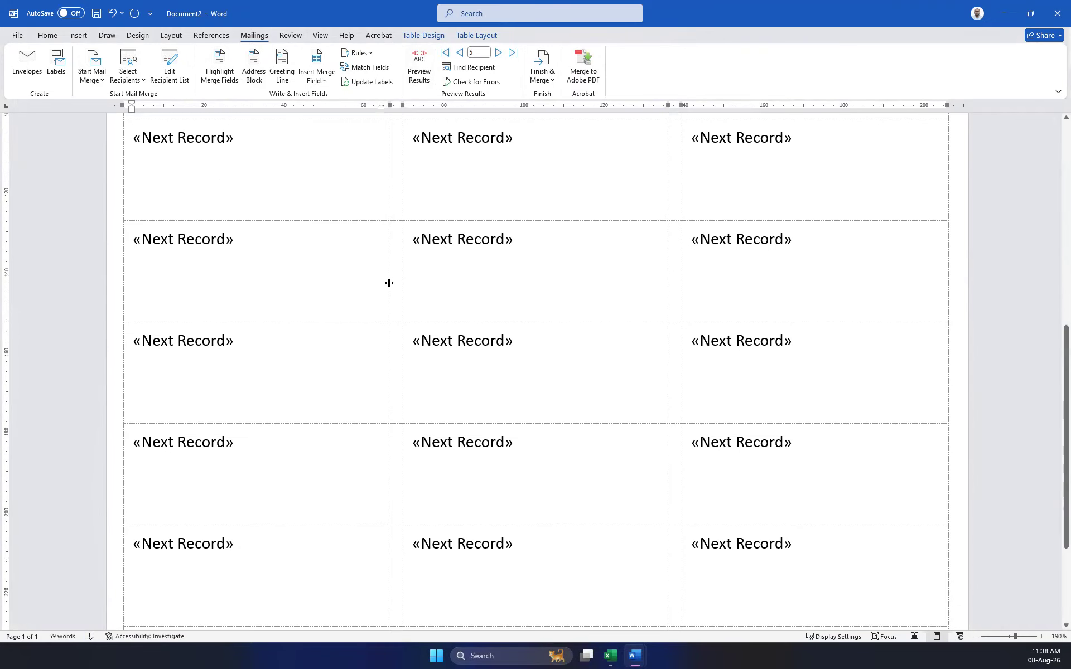
scroll(389, 281, up, 8)
scroll(389, 279, up, 2)
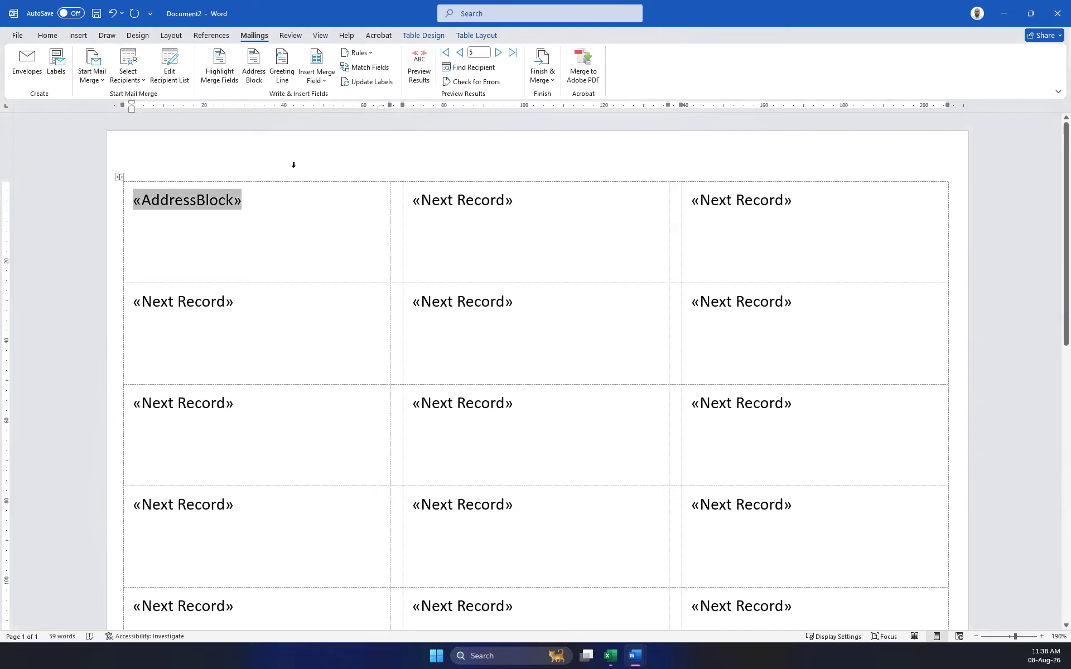
click(220, 83)
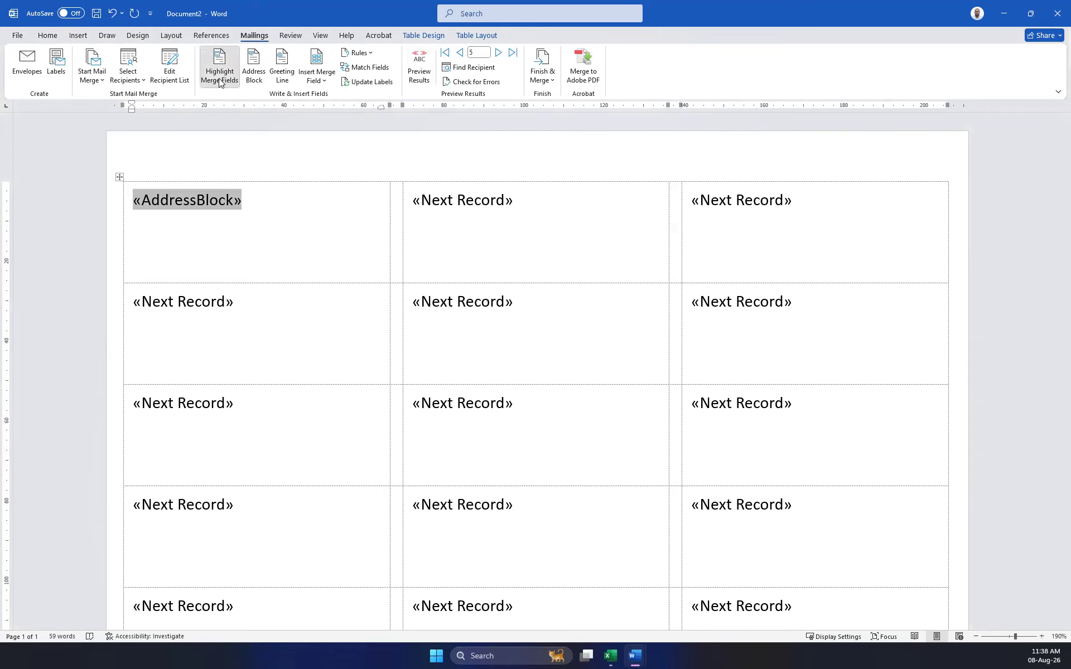
click(264, 218)
Turn Preview Results on and return to the first recipient record.
click(421, 62)
click(420, 61)
click(421, 61)
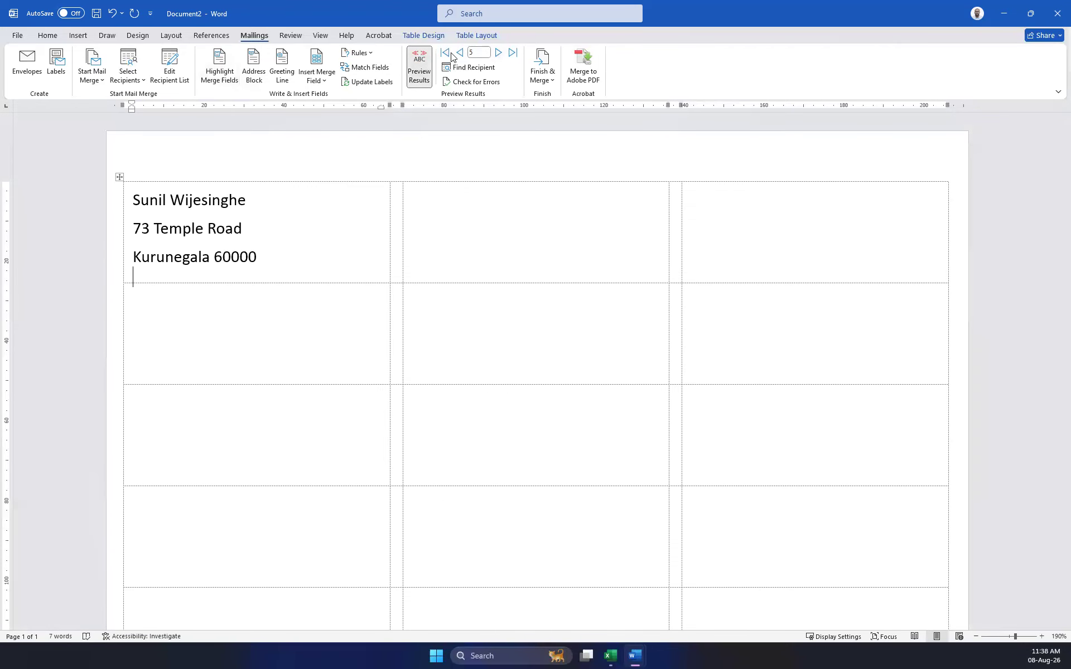
click(445, 53)
click(466, 208)
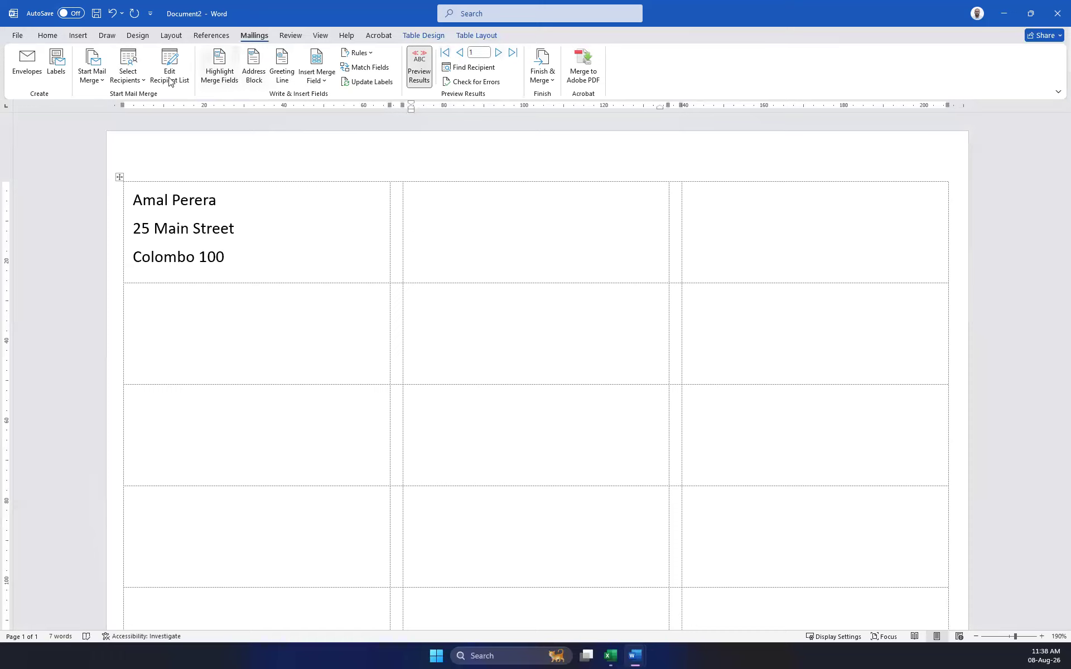
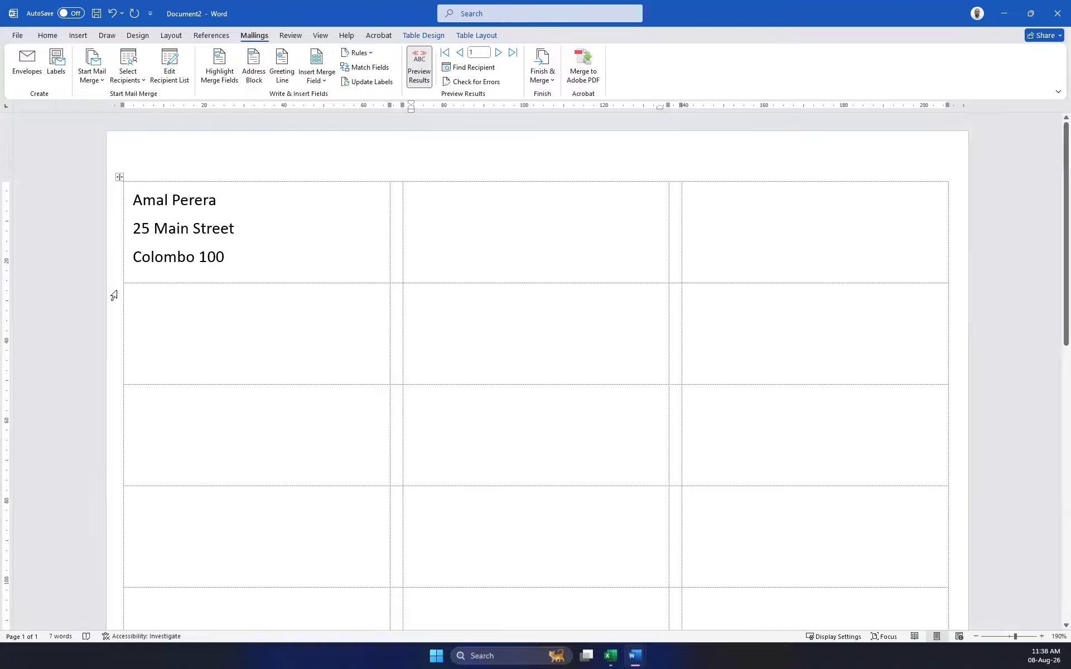
Make the recipient name line in the first label bold with a yellow highlight.
triple_click(222, 201)
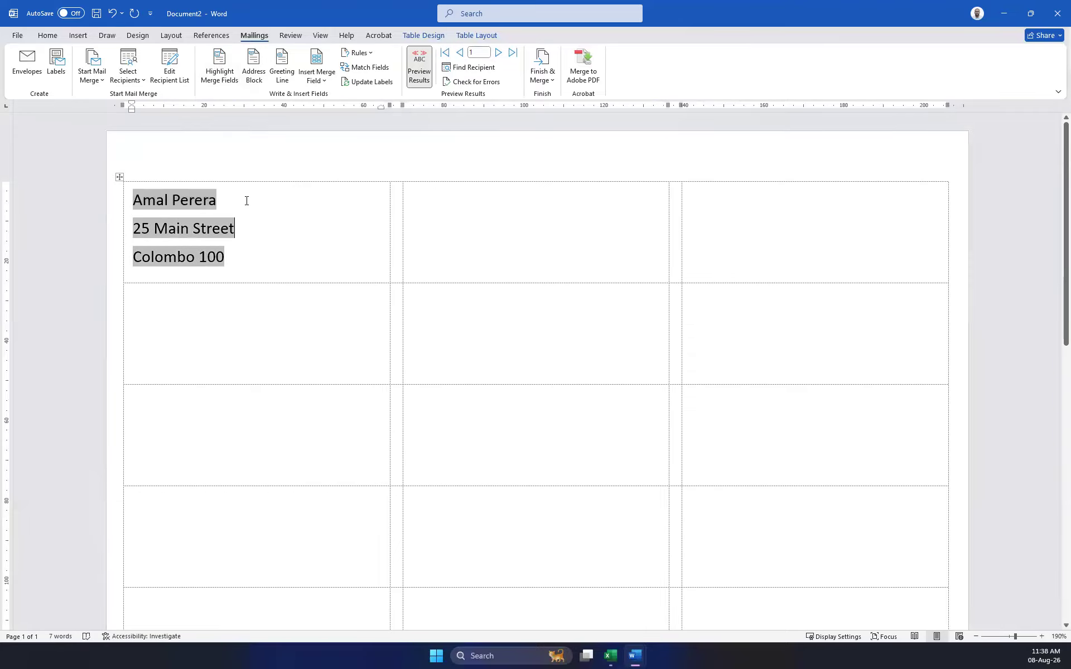
drag(229, 200, 115, 200)
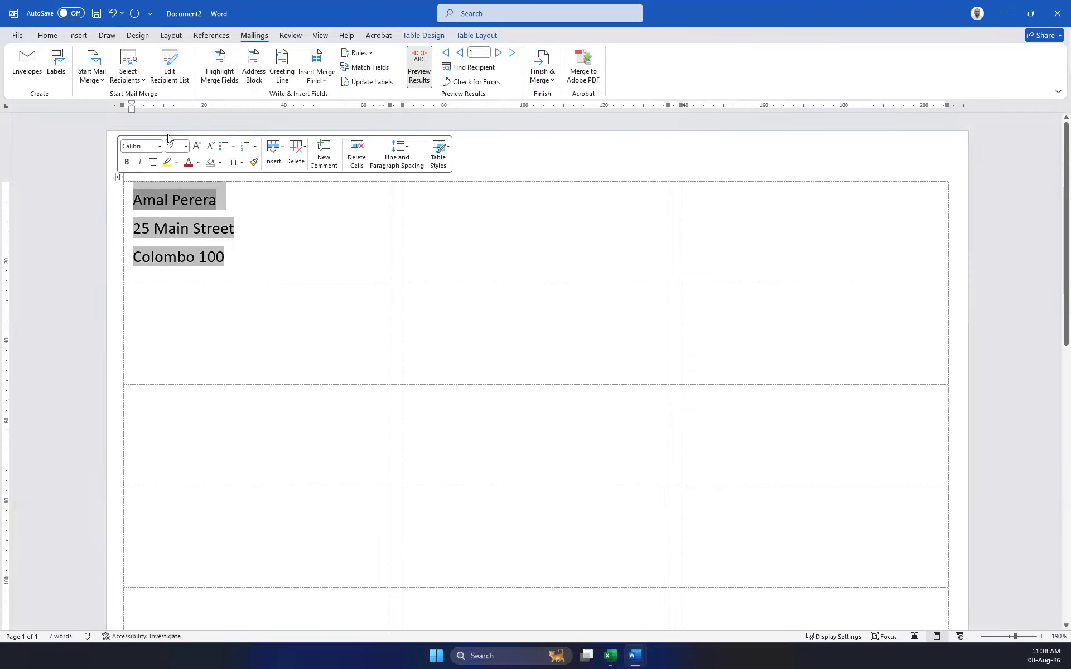
click(50, 36)
click(113, 75)
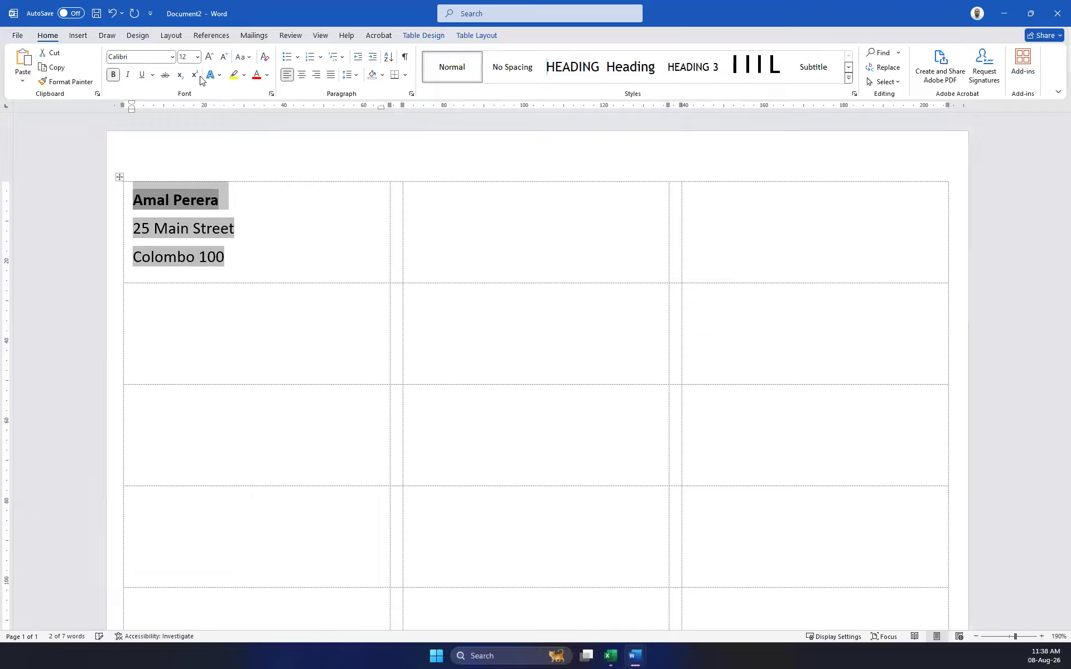
click(235, 76)
drag(265, 264, 127, 193)
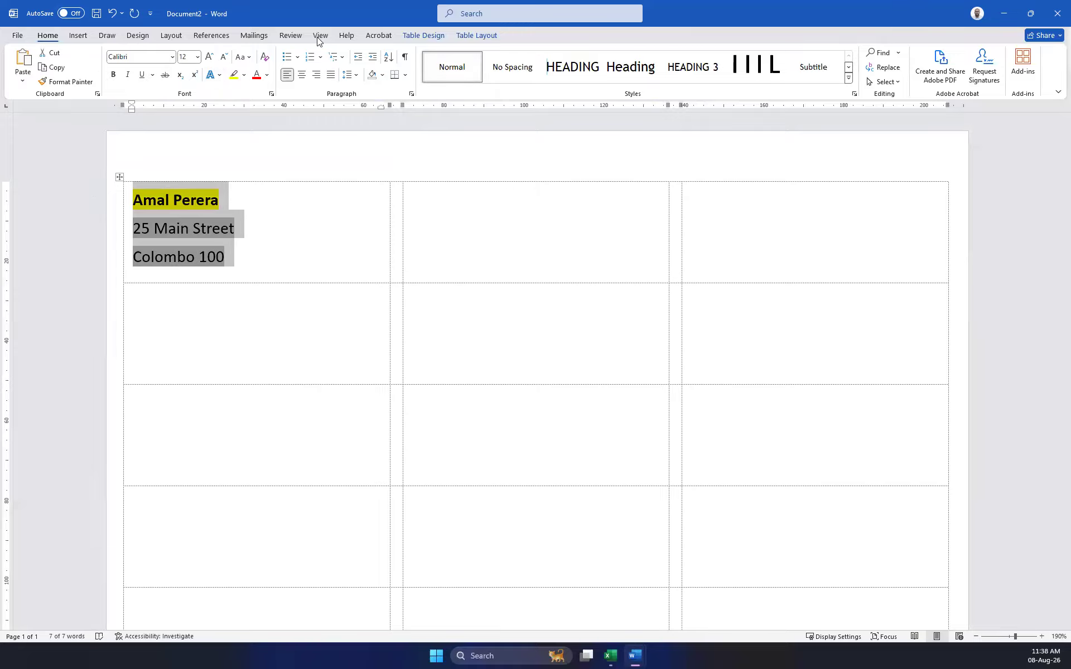
click(261, 34)
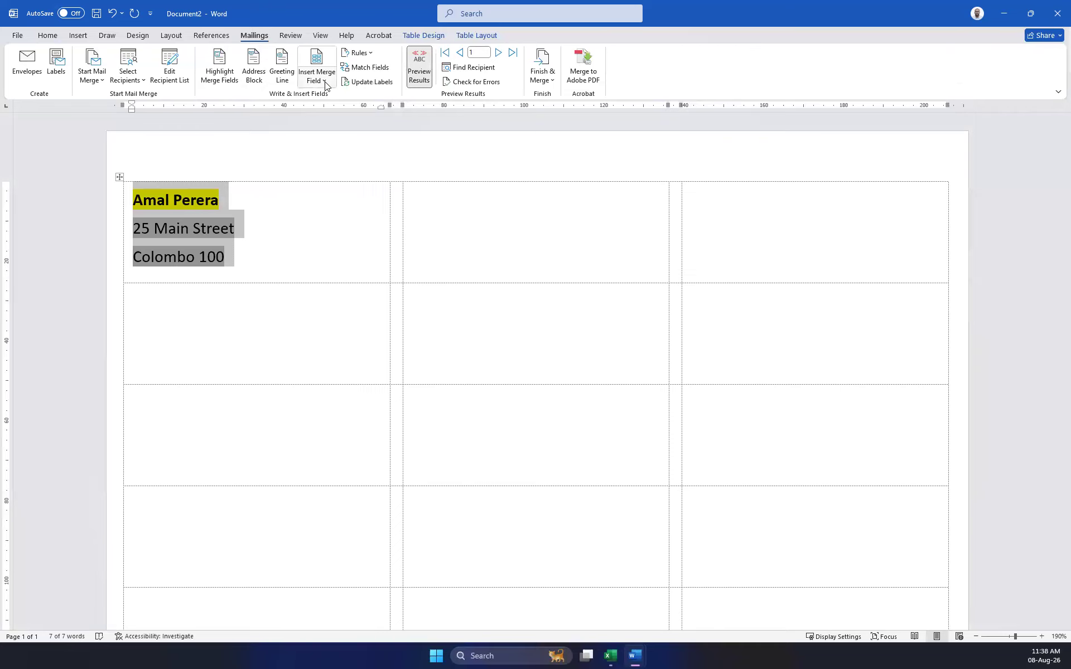
Restart a Labels mail merge, confirming the label settings and the label replacement warning.
click(128, 84)
click(87, 81)
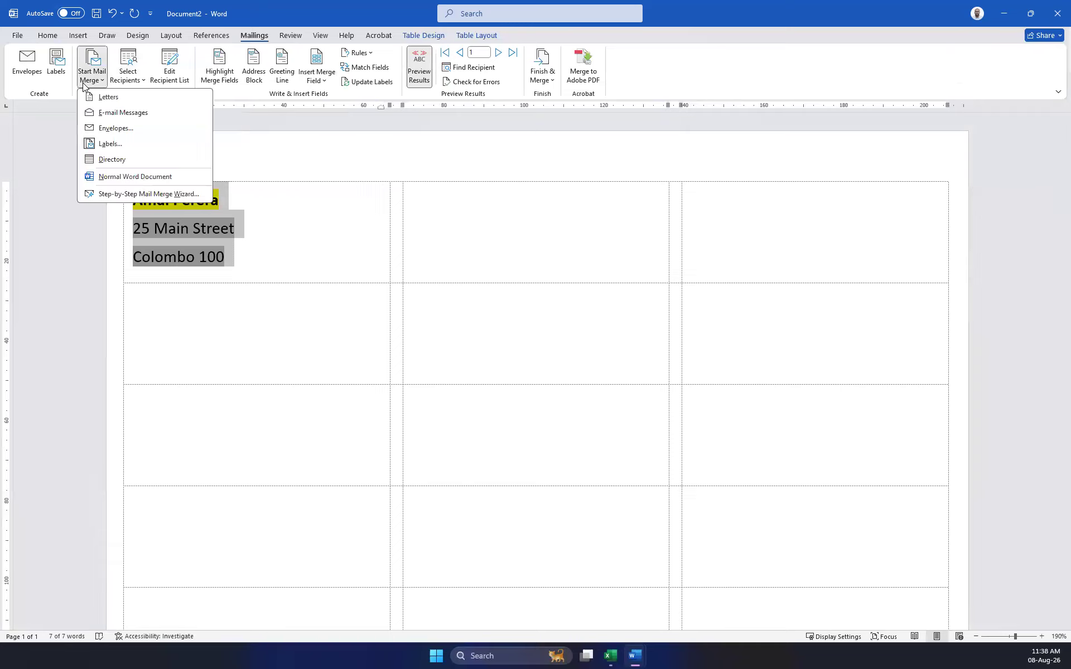
click(120, 144)
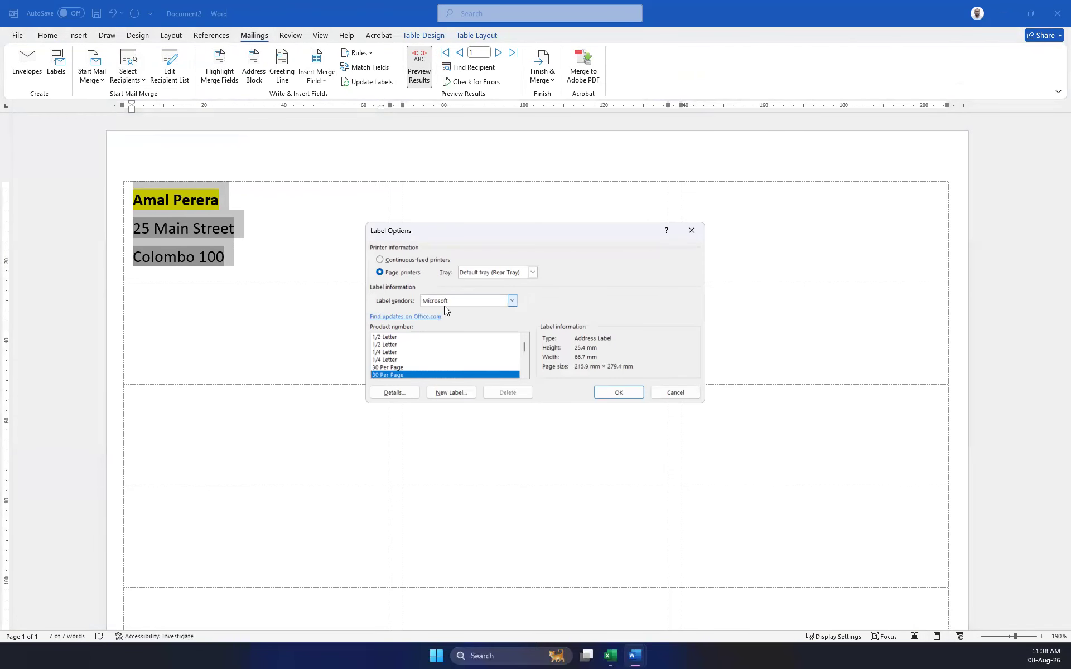
click(617, 393)
click(520, 358)
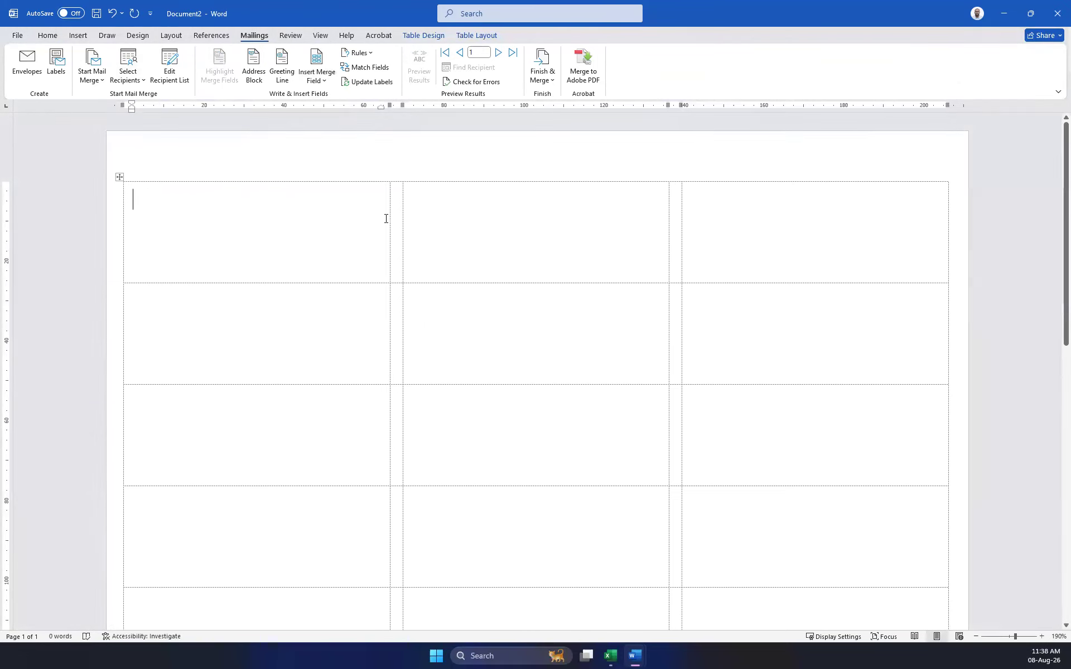
Insert an Address Block into the first label and turn Preview Results off.
click(254, 77)
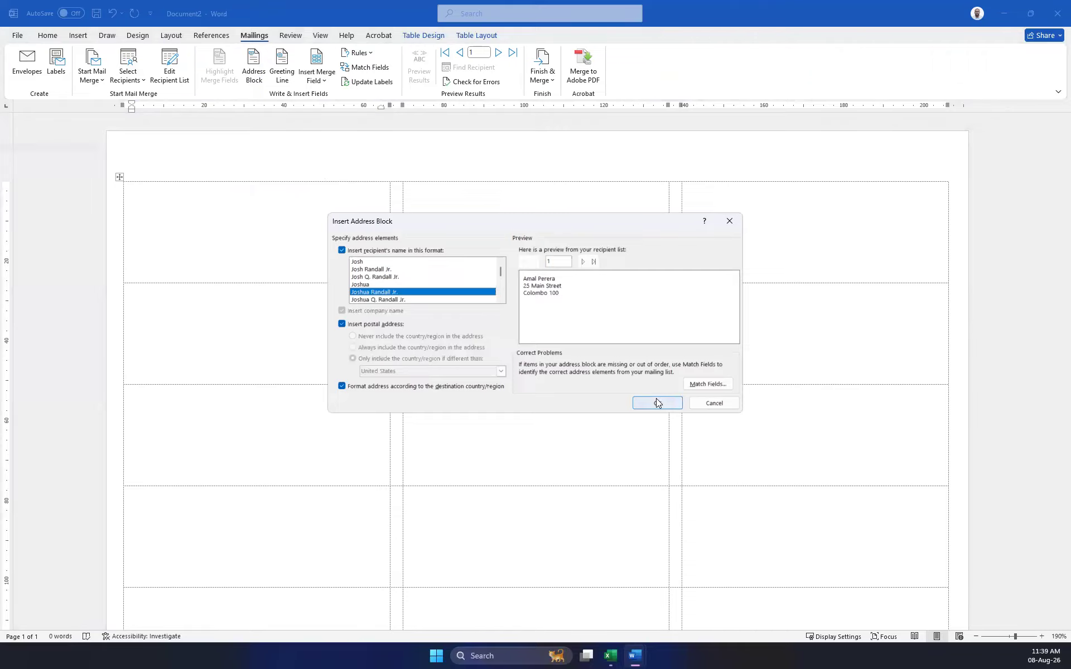
click(658, 403)
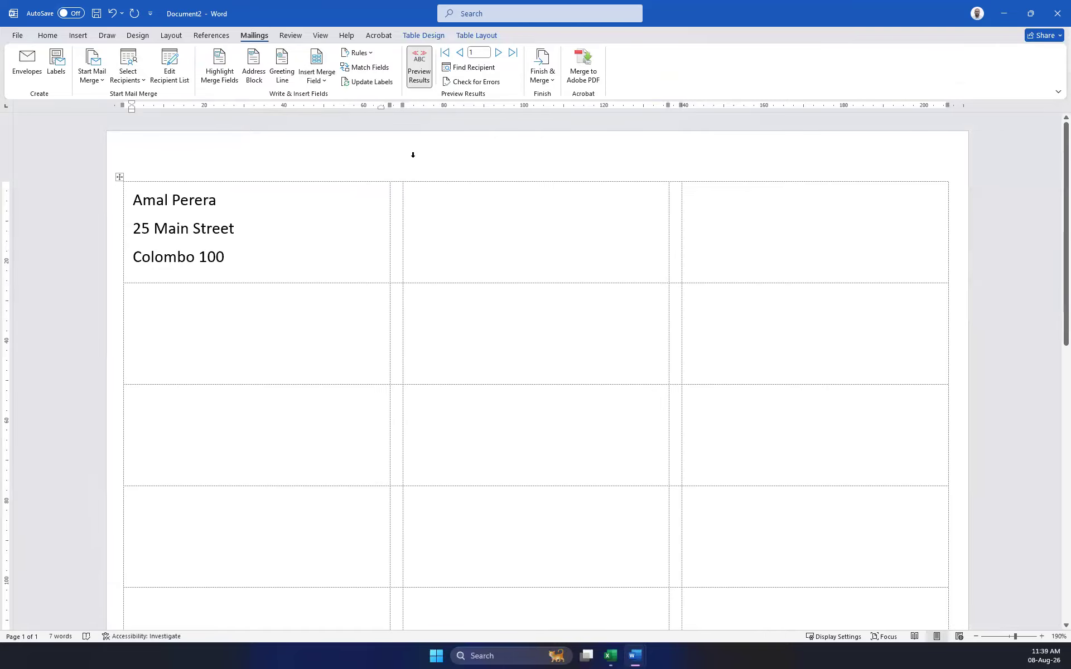
click(420, 72)
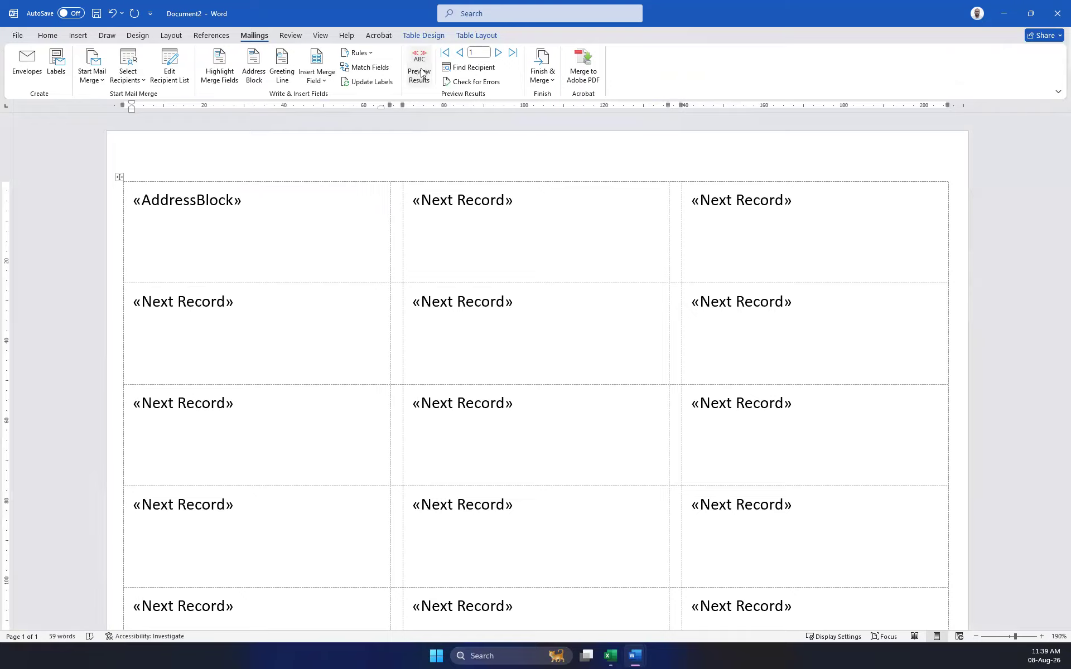
Step forward four recipient records, turn on Preview Results, and return to the first record.
click(498, 52)
click(499, 52)
click(499, 52)
click(498, 52)
click(499, 52)
click(498, 52)
click(418, 68)
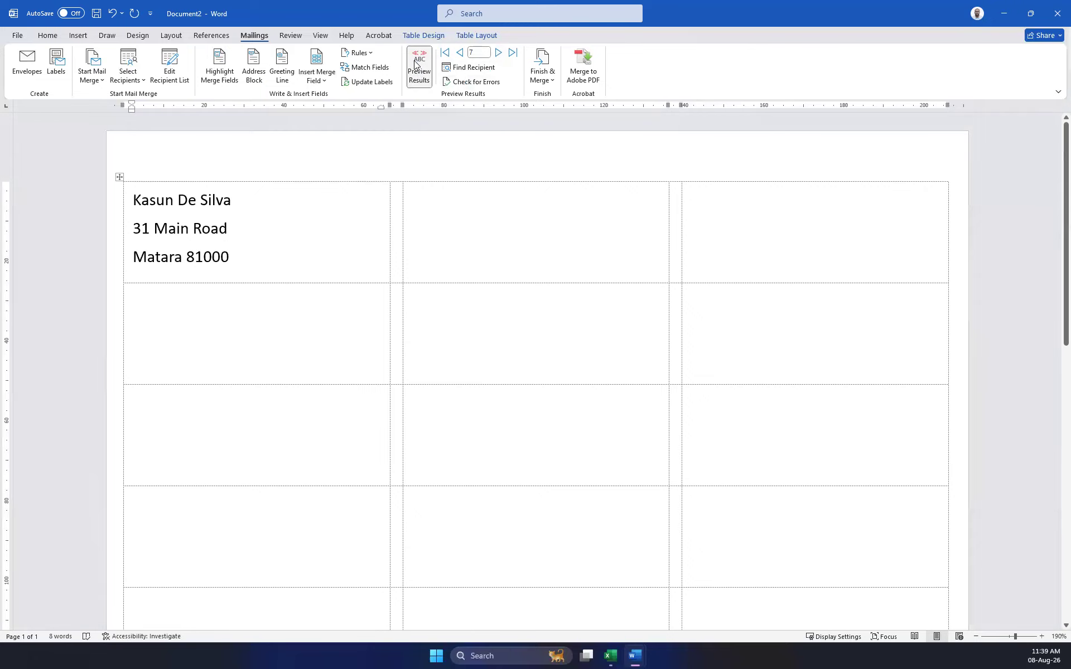
click(444, 50)
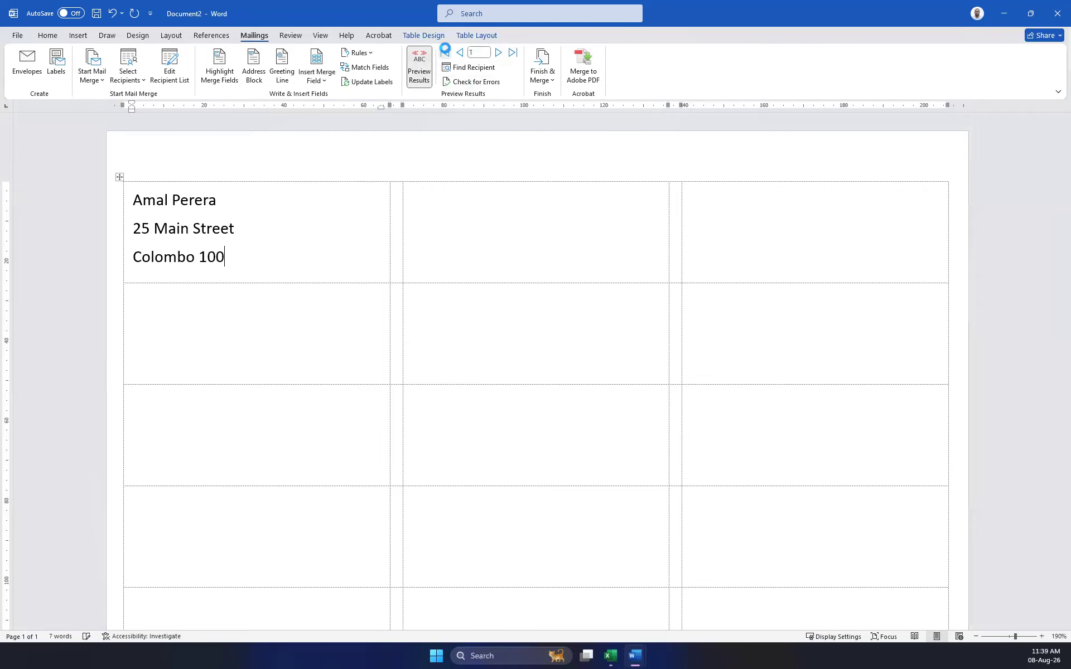
Dismiss the Rules list without choosing a rule, then Update Labels to copy the layout to all labels.
click(373, 54)
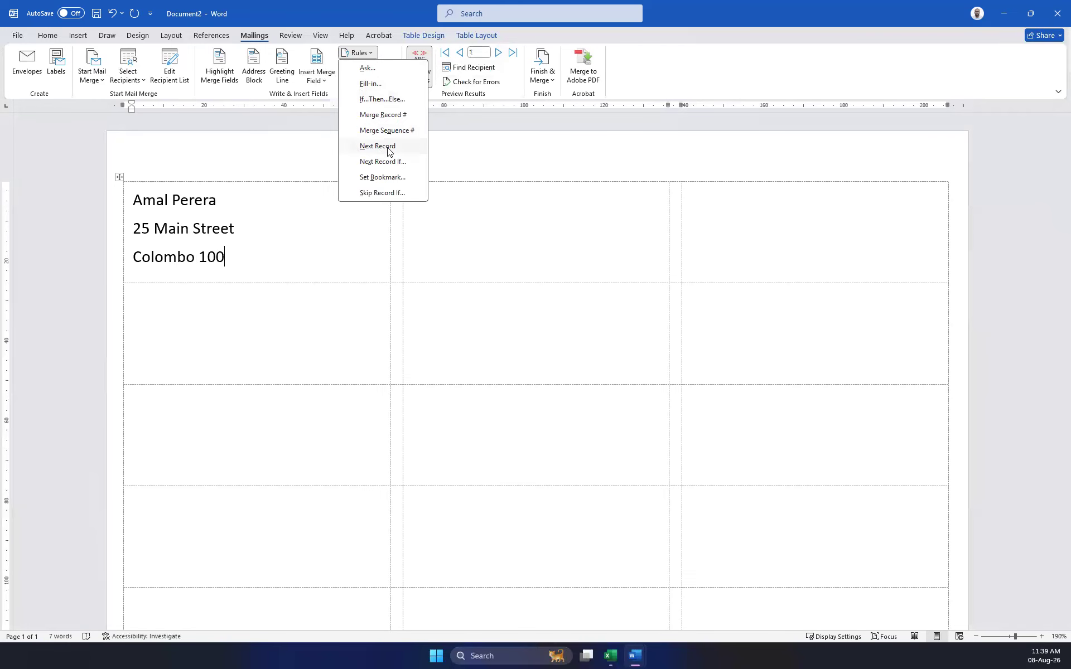
click(303, 121)
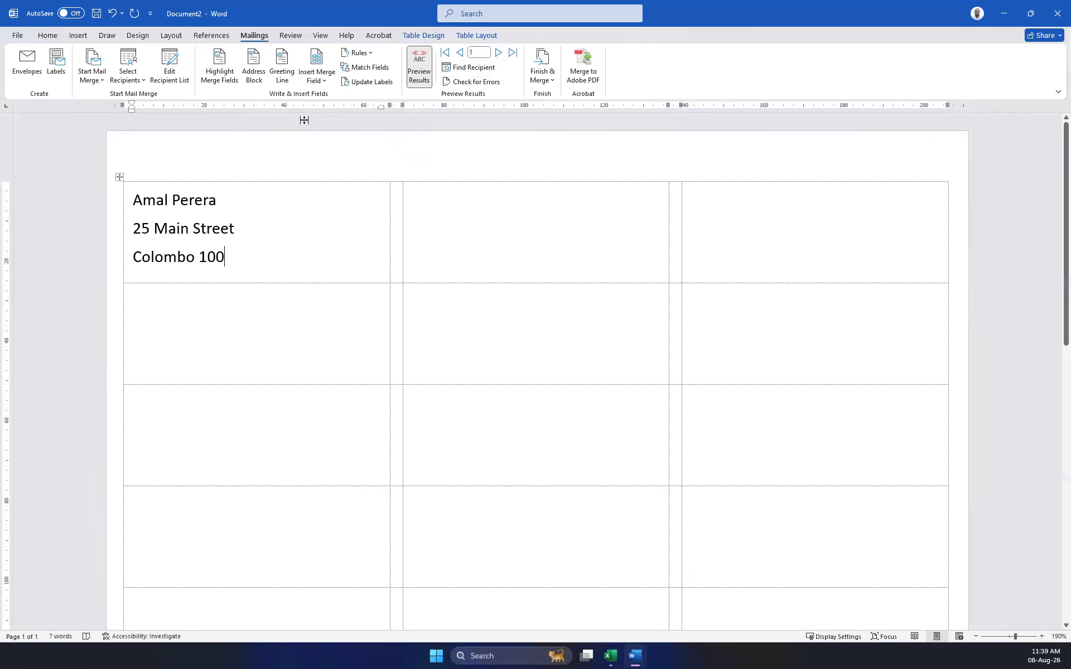
click(369, 85)
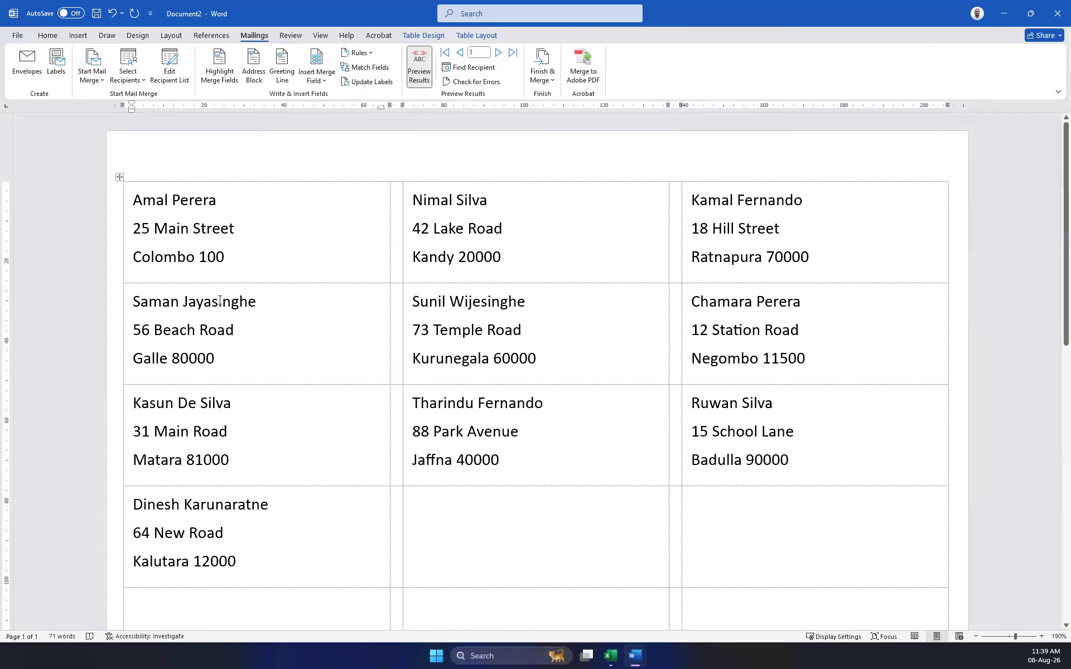
scroll(331, 318, down, 5)
scroll(335, 337, up, 5)
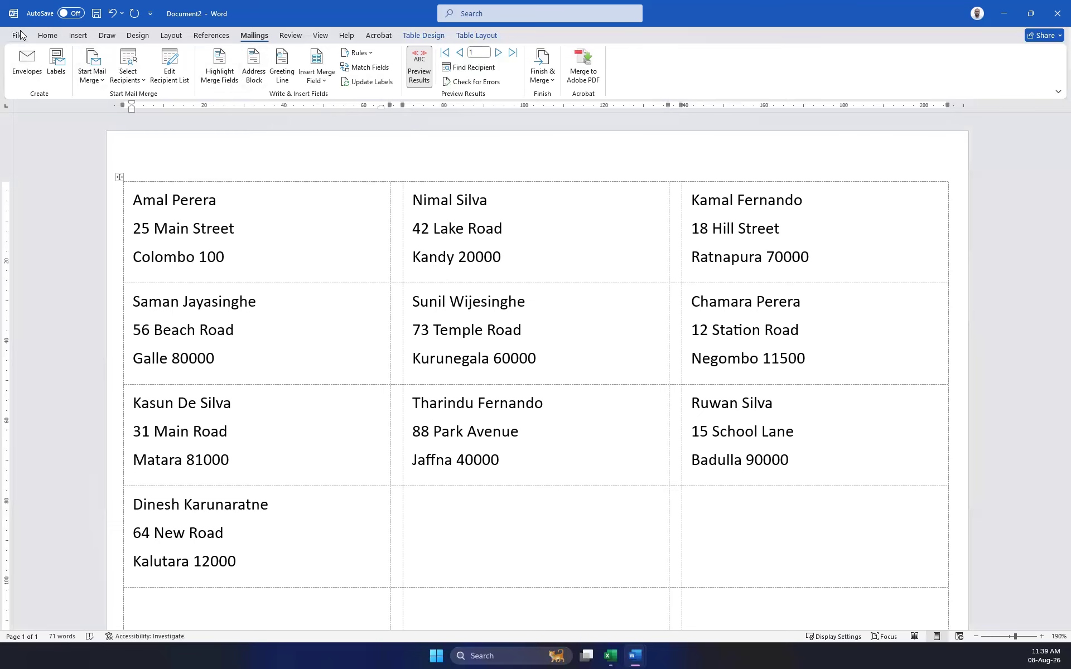
Delete all the label text and the entire label table from the document.
key(ctrl+a)
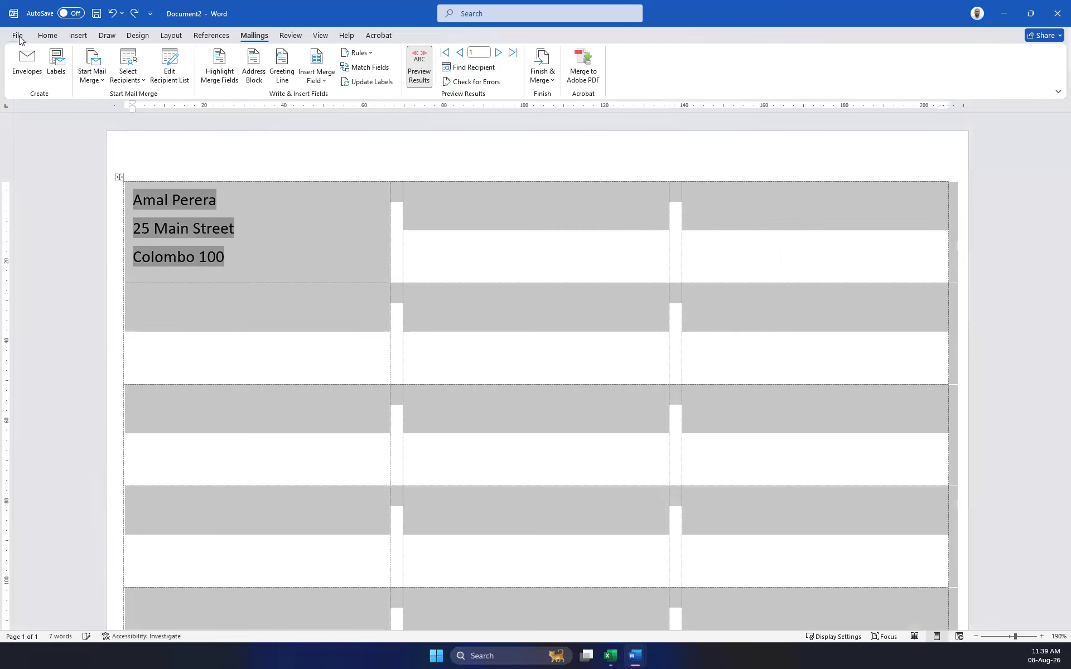
key(Delete)
key(ctrl+a)
key(Delete)
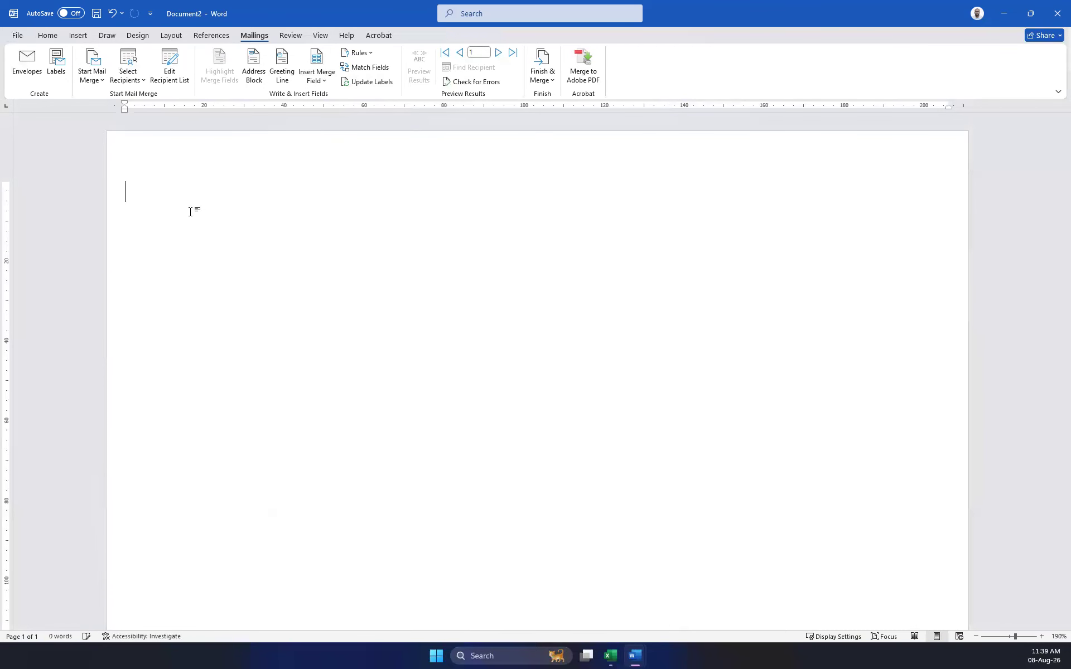
Close the document without saving and create a new blank document.
click(9, 37)
click(34, 371)
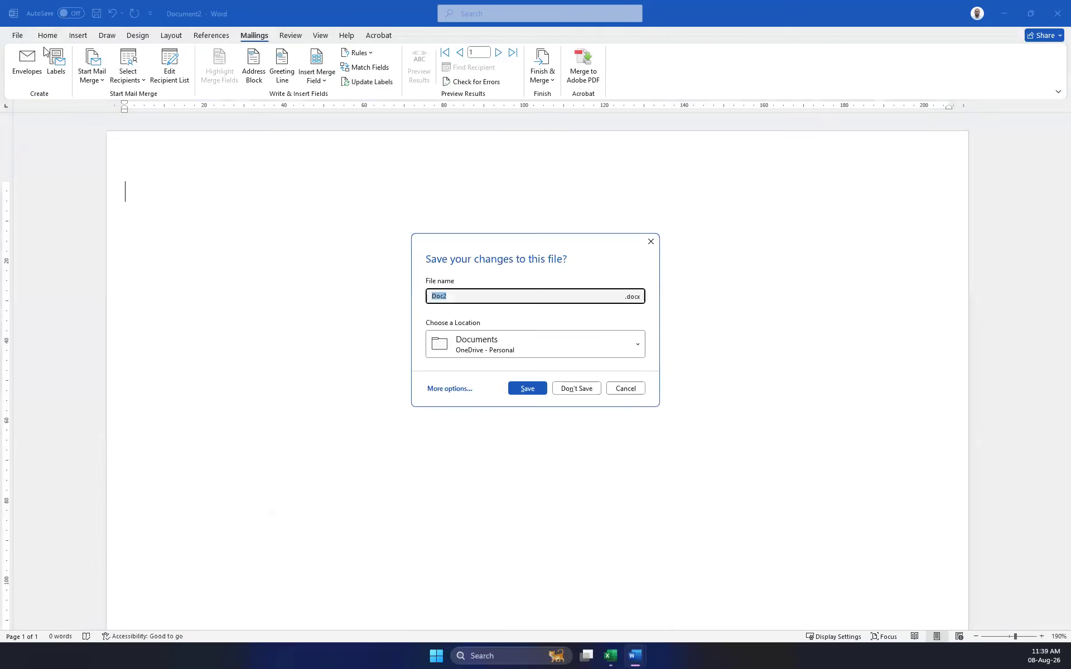
click(575, 389)
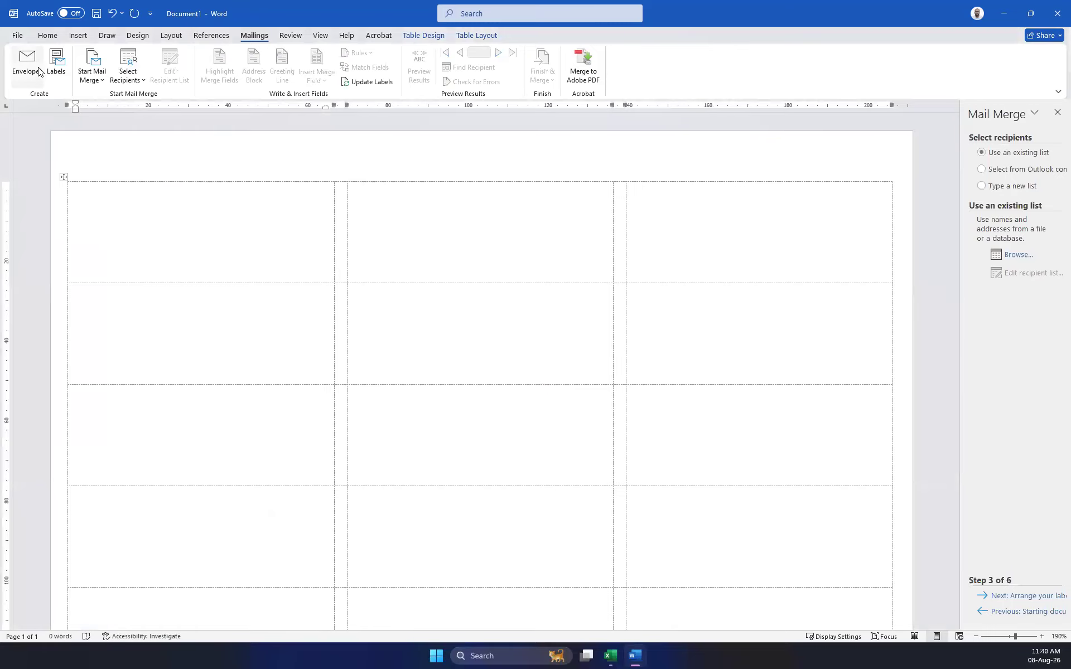
click(17, 35)
click(171, 142)
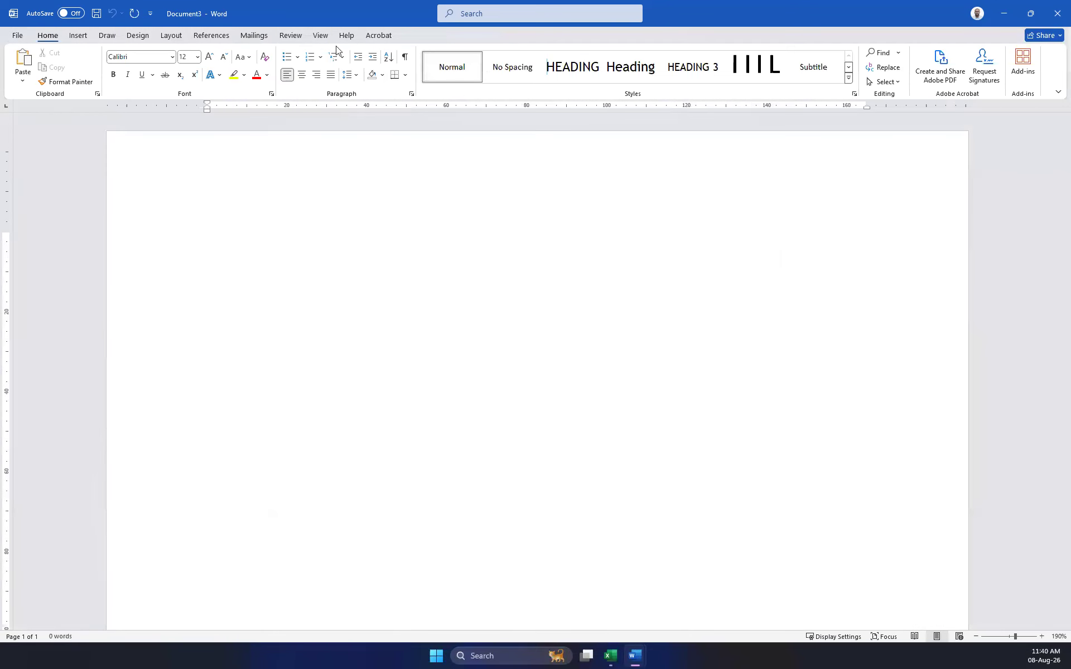
Start a Labels mail merge in Document3 and accept the label layout.
click(254, 36)
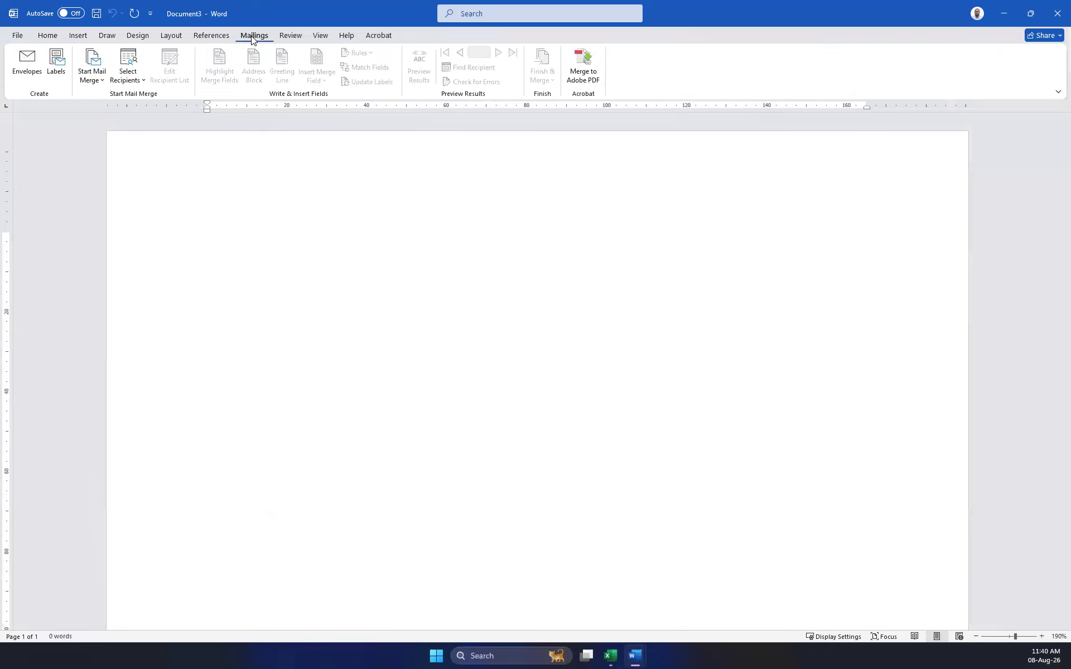
click(92, 77)
click(110, 145)
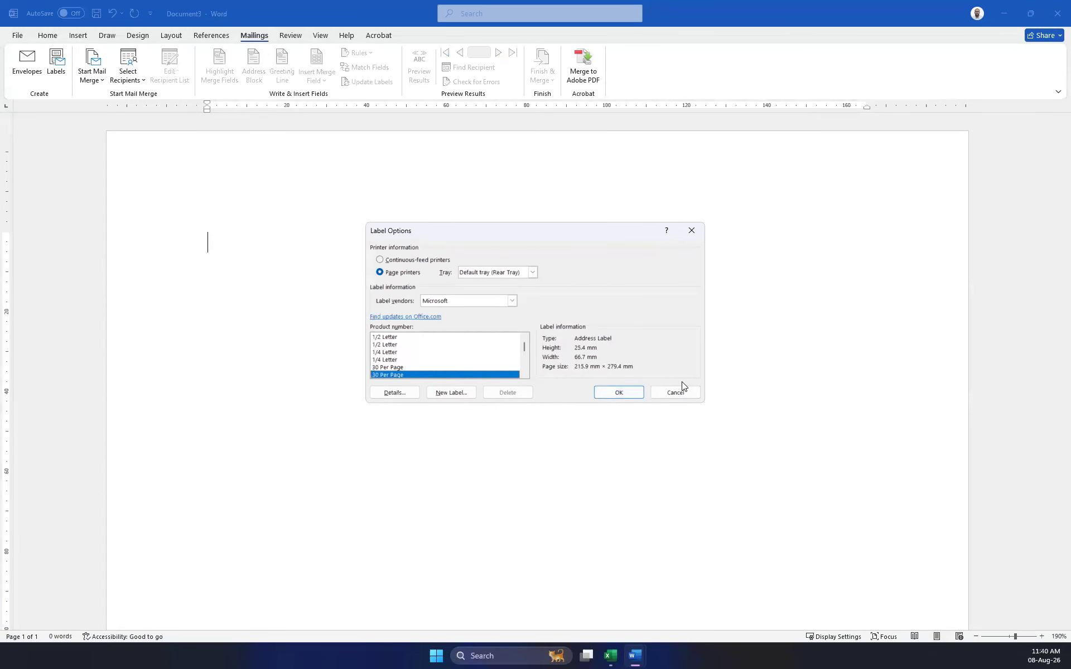
click(611, 393)
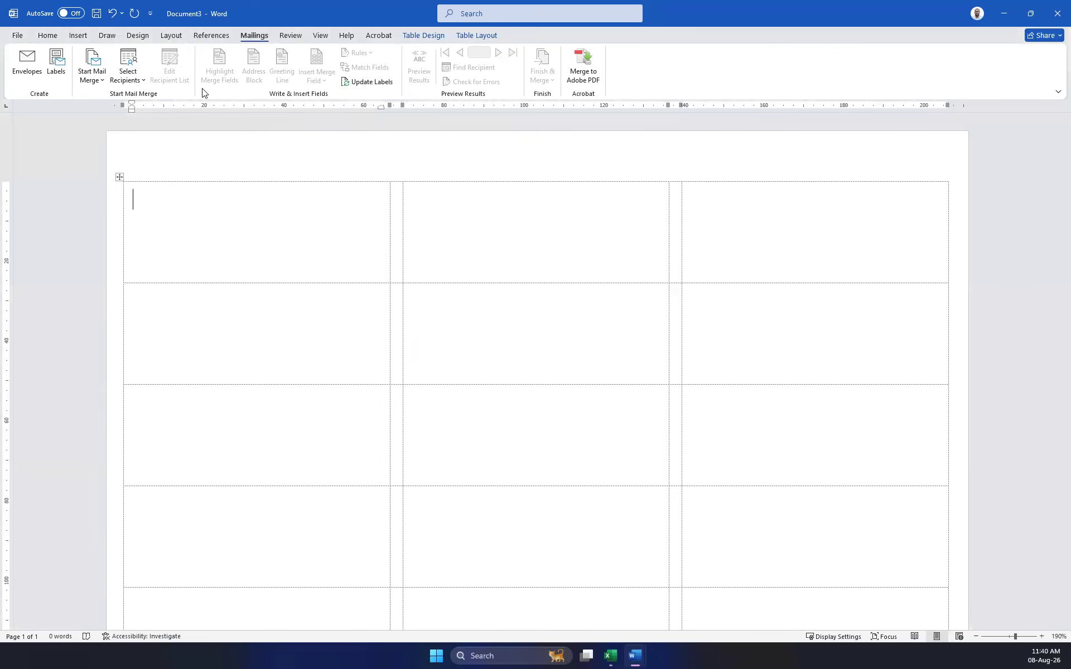
Use Desktop\Contacts.xlsx as the existing recipient list and confirm its contacts worksheet.
click(118, 77)
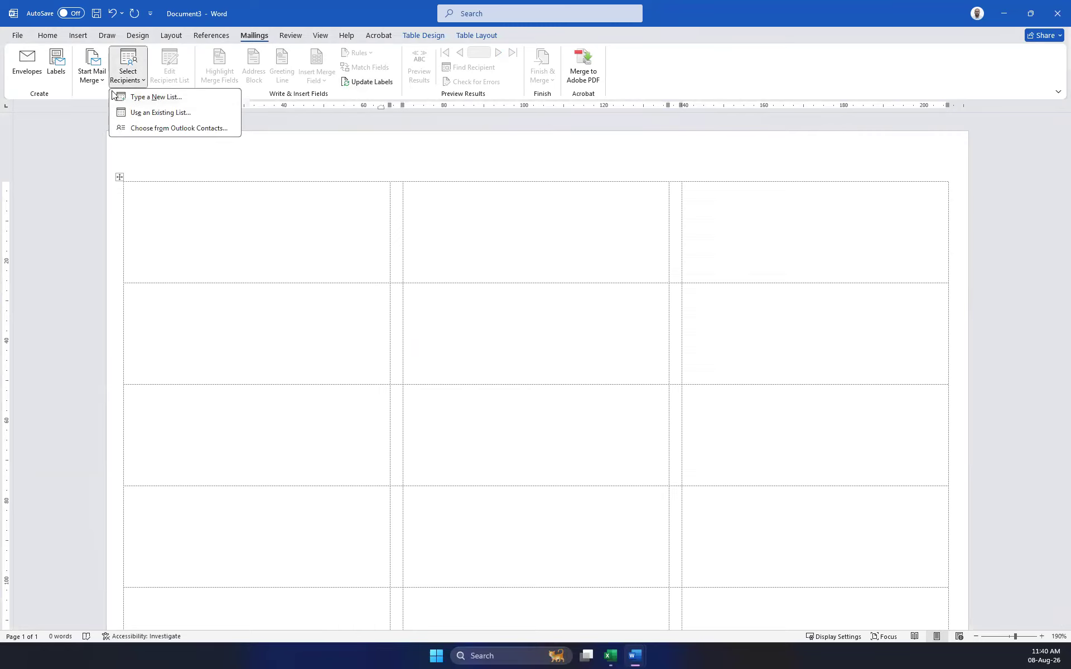
click(145, 112)
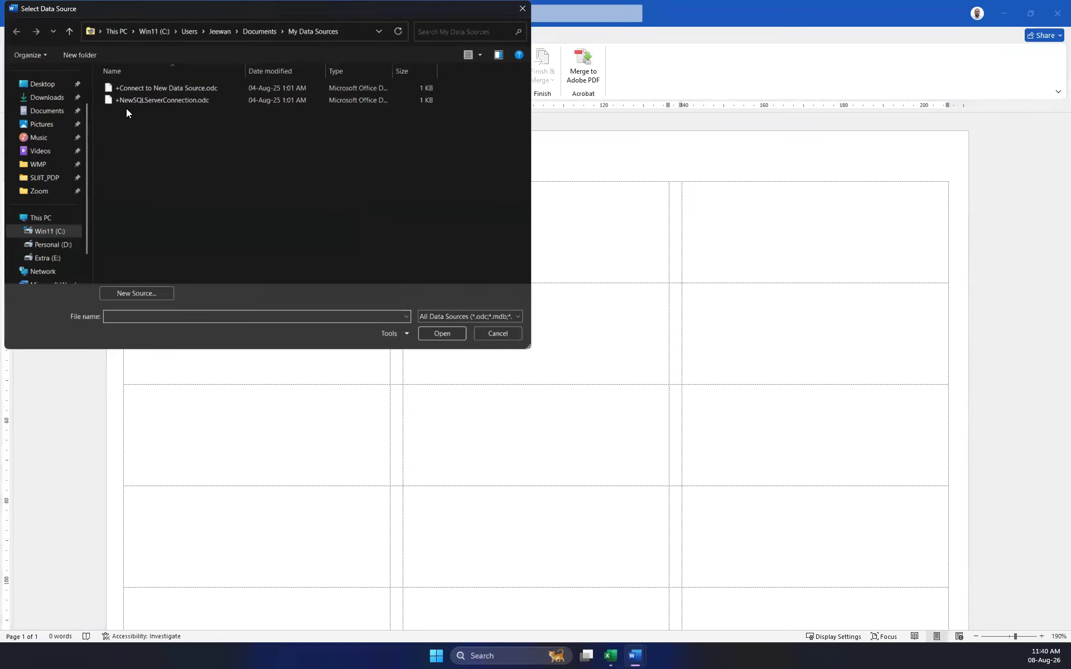
click(44, 85)
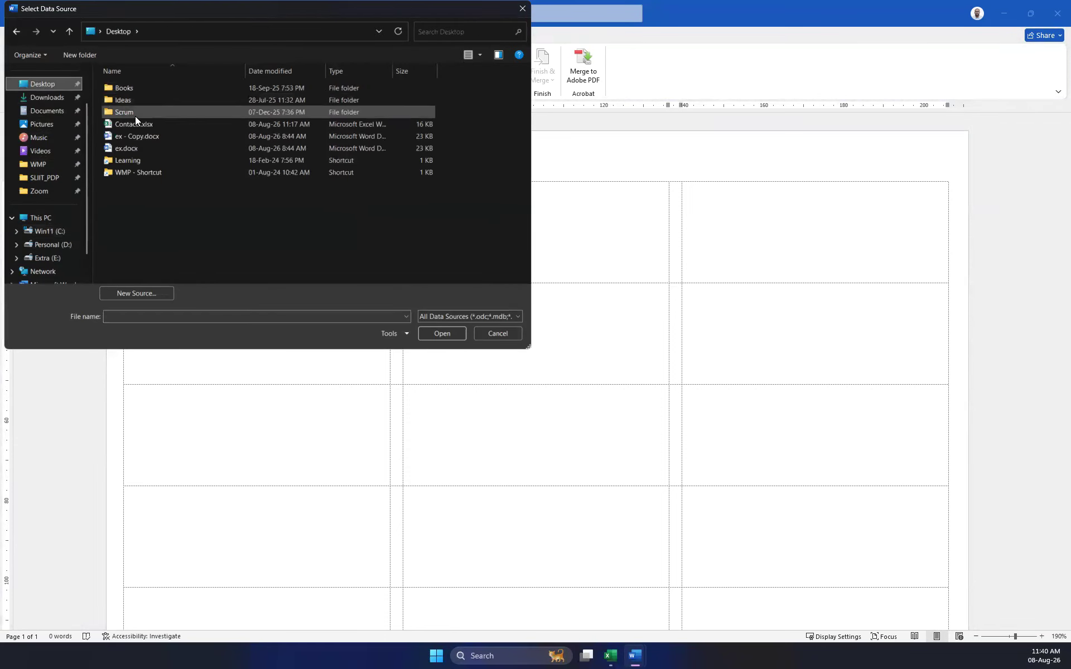
double_click(137, 124)
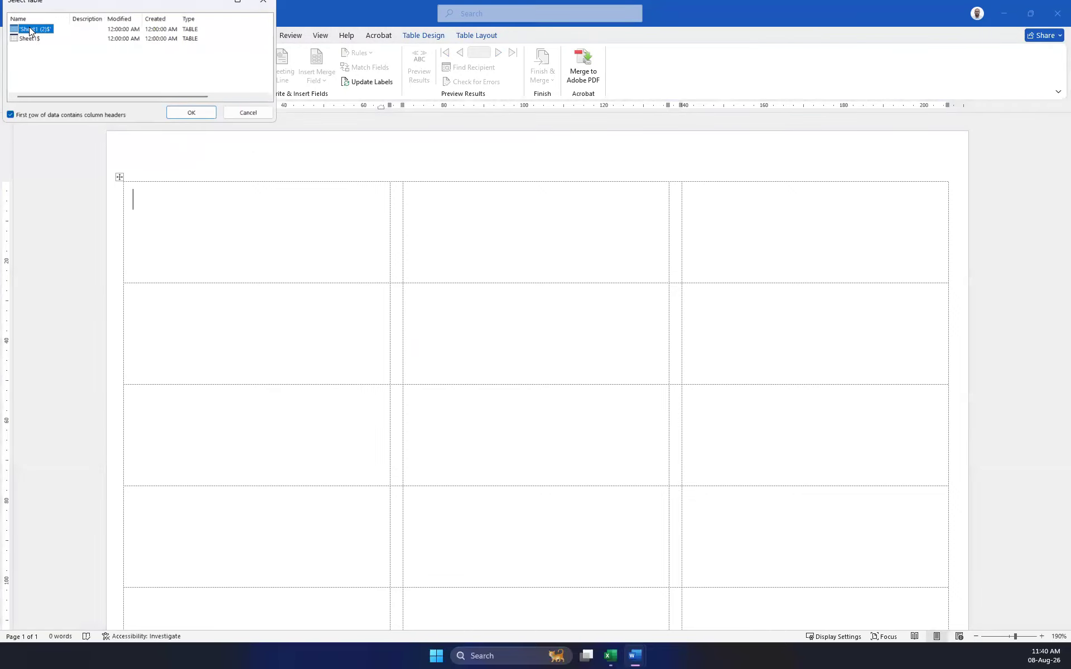
click(191, 112)
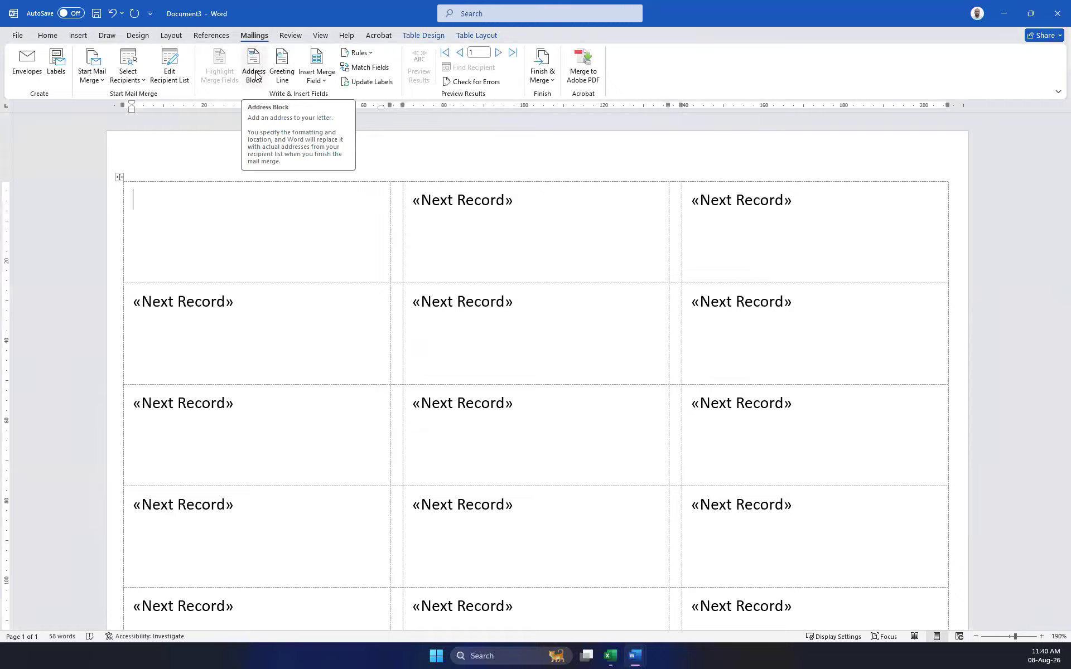
Insert an Address Block in the first label and Update Labels to copy it everywhere.
click(255, 75)
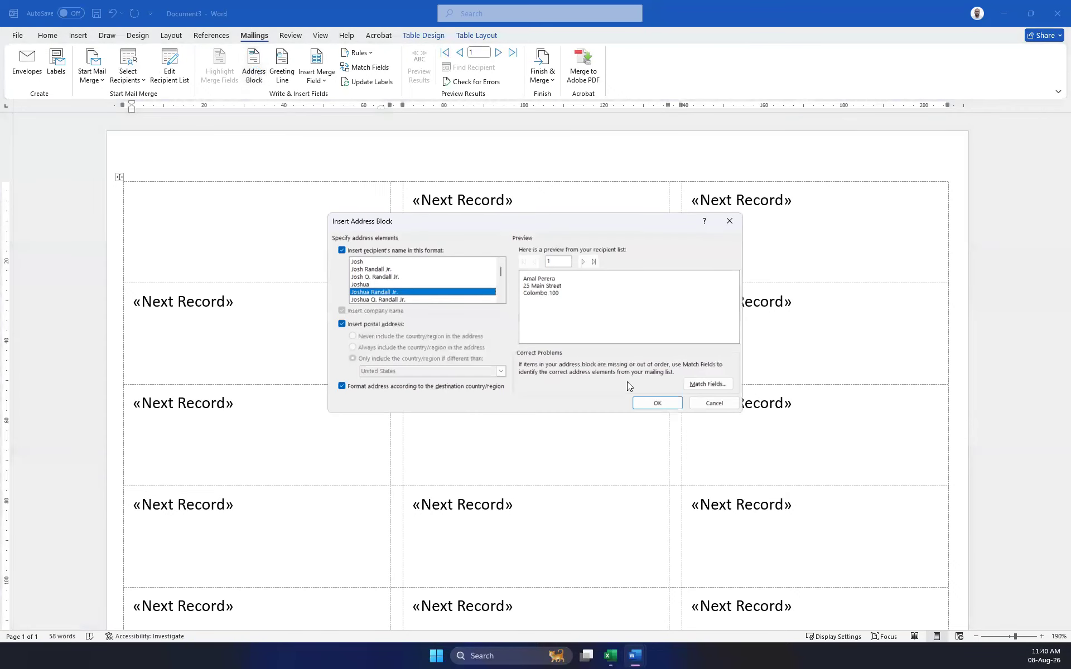
click(657, 403)
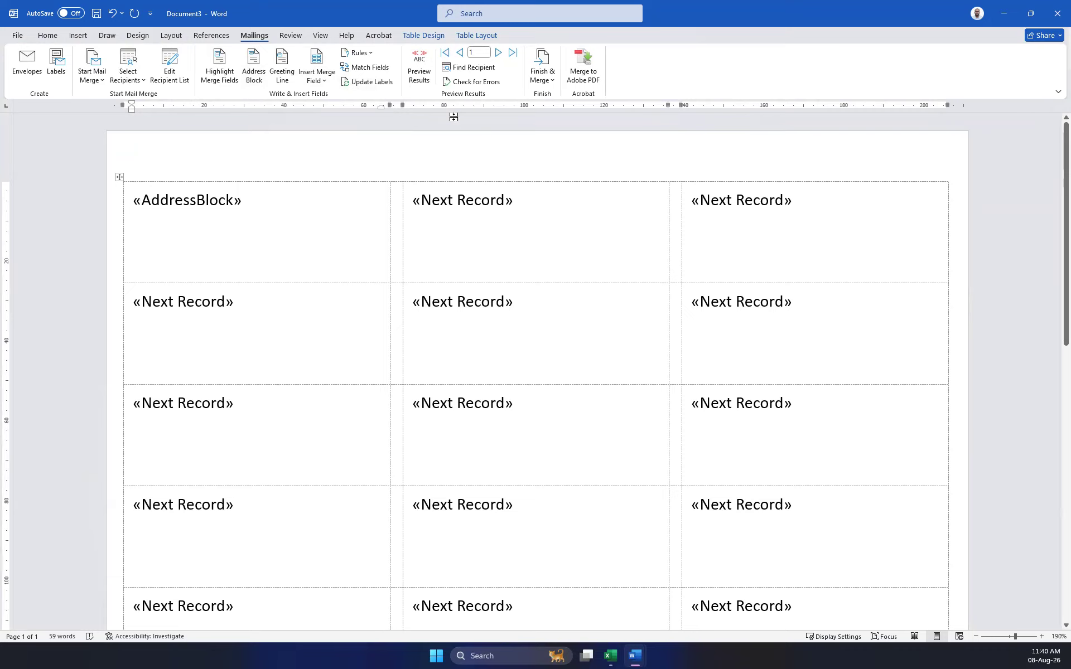
click(374, 86)
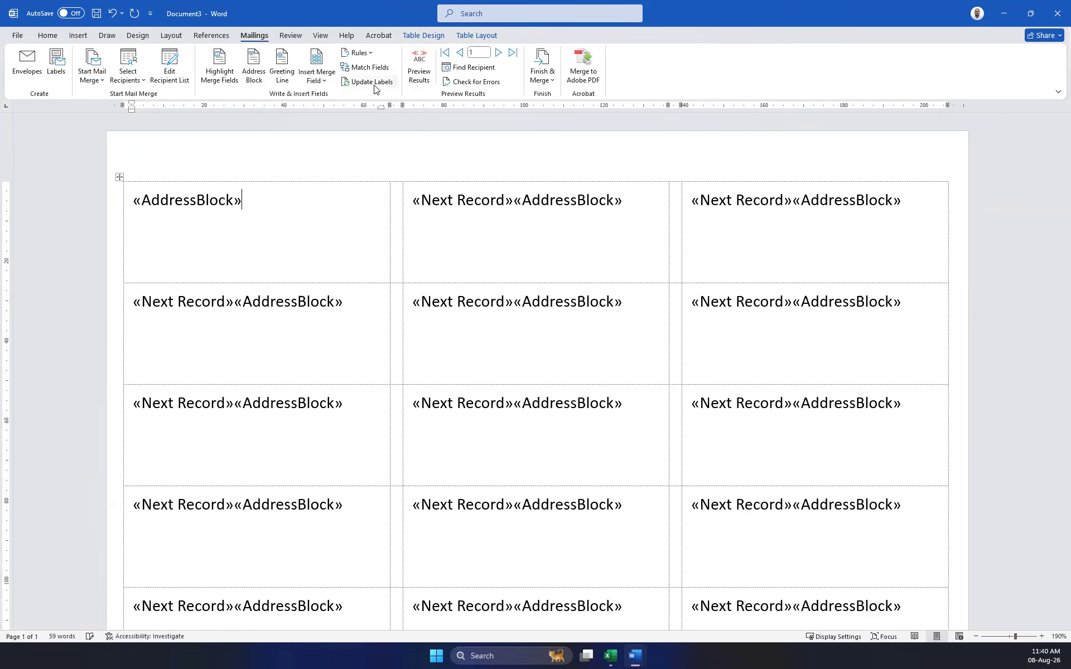
Turn Preview Results on, briefly off, then on again to show real recipient addresses.
click(420, 58)
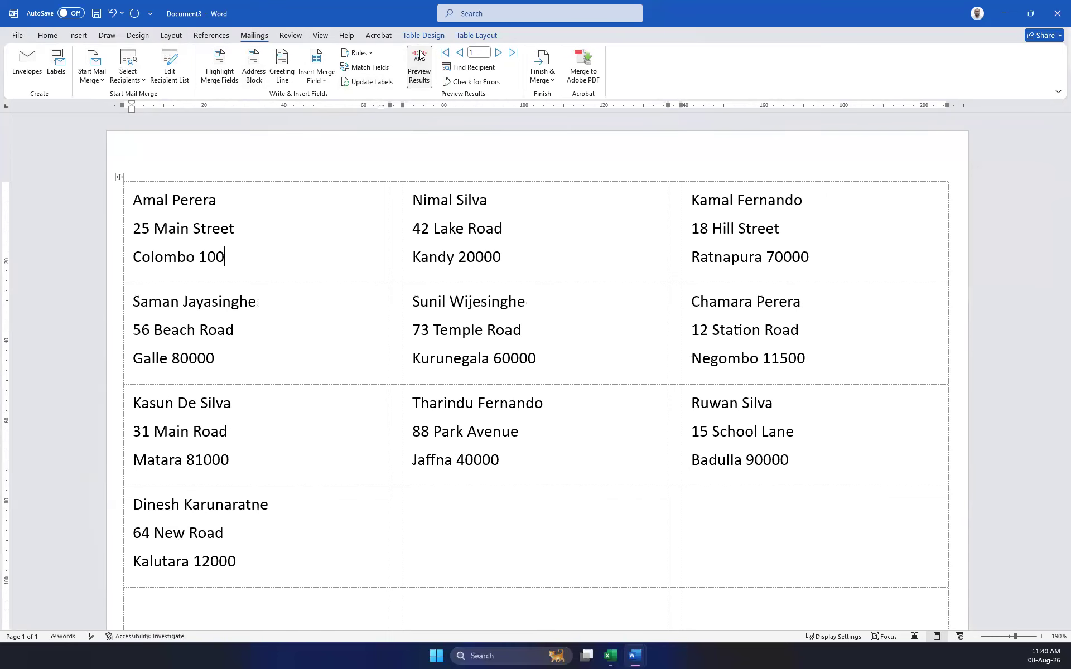
click(420, 58)
click(420, 58)
scroll(776, 290, down, 8)
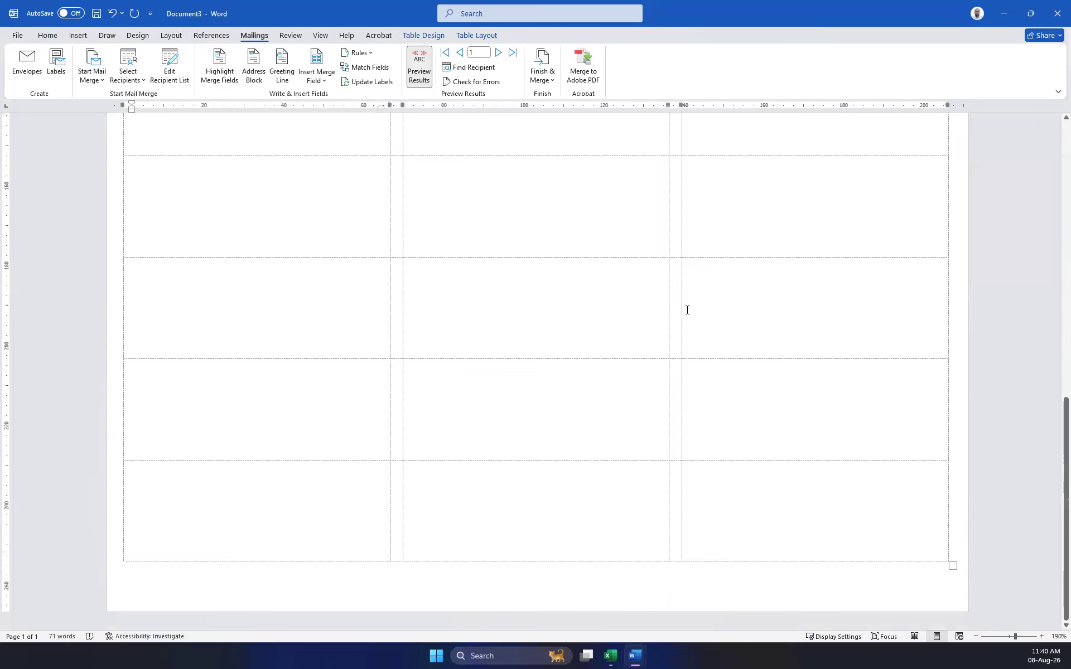
scroll(689, 313, up, 8)
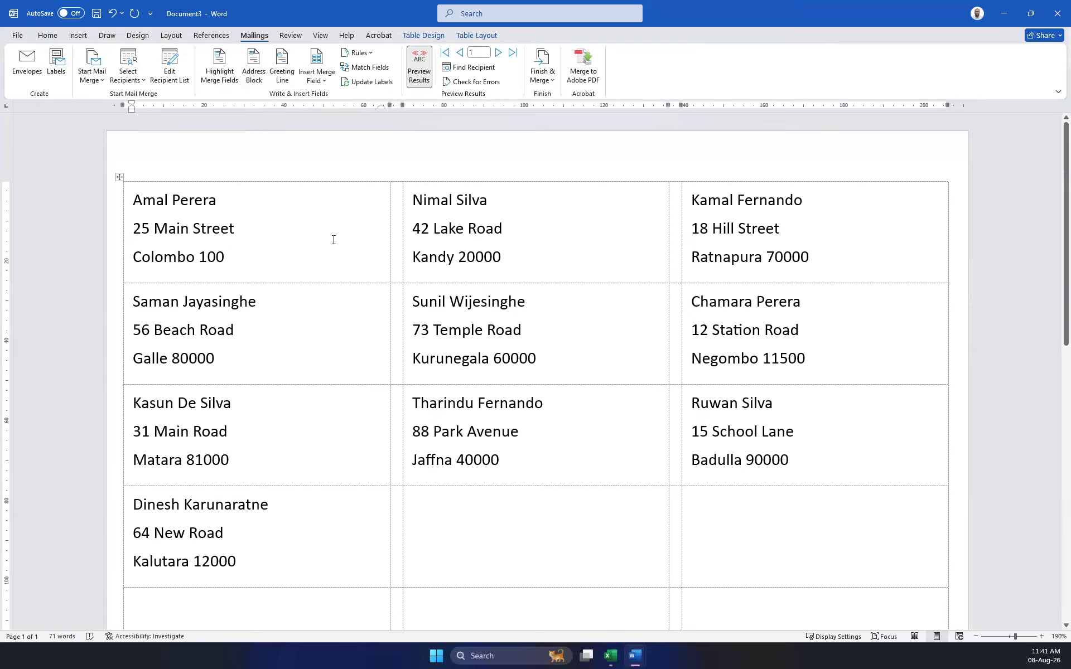
Close the Envelopes and Labels dialog and create a new blank document, Document4.
click(27, 65)
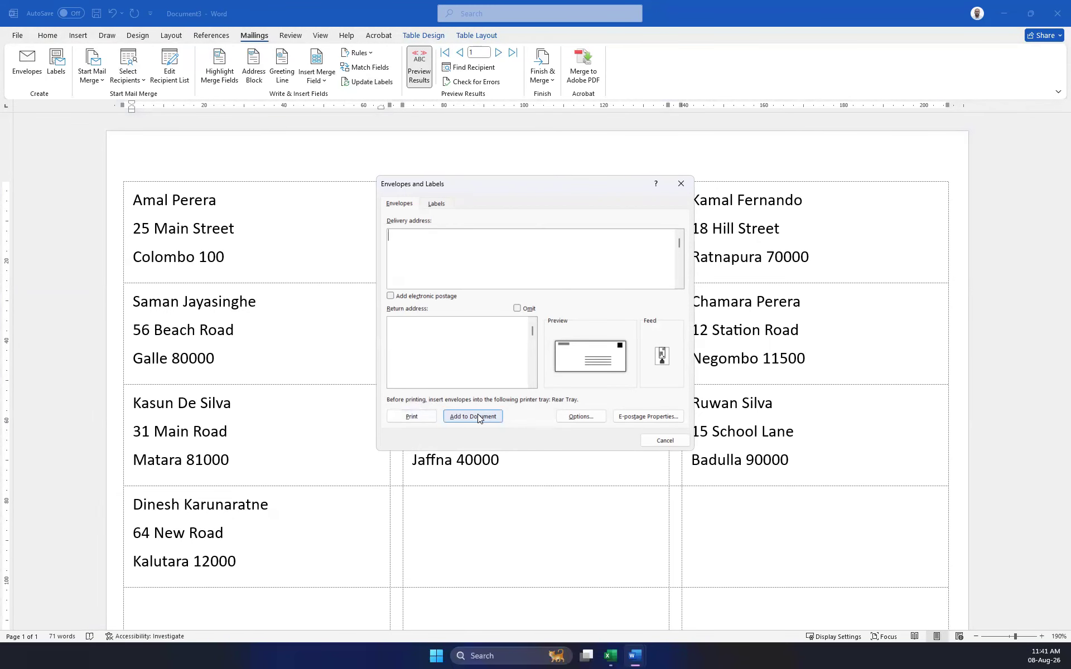
click(682, 184)
click(19, 36)
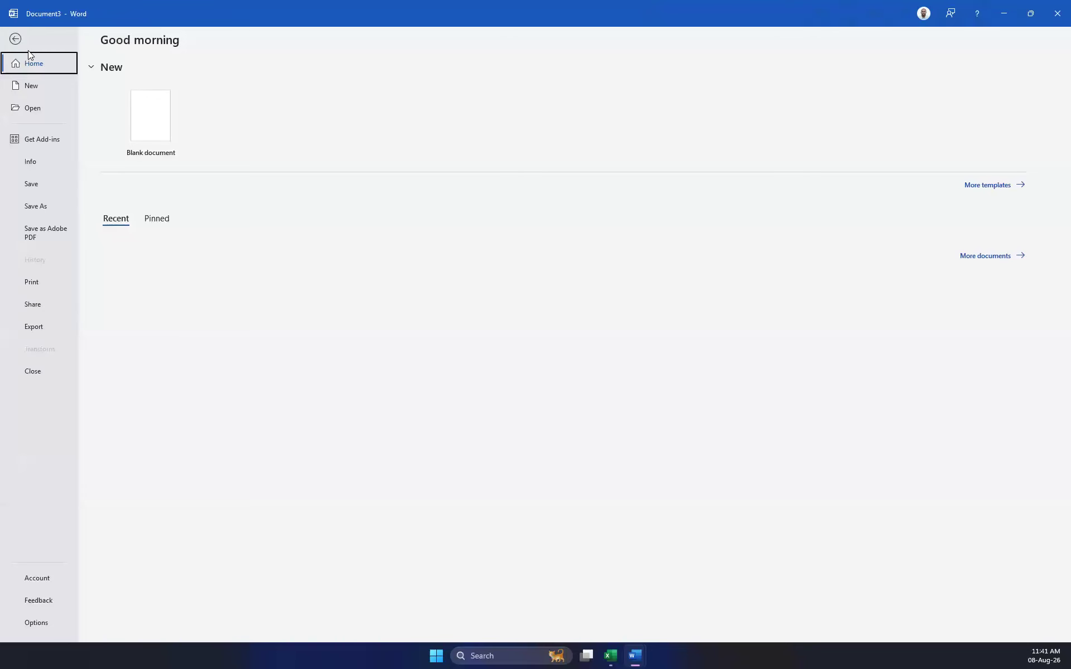
click(28, 88)
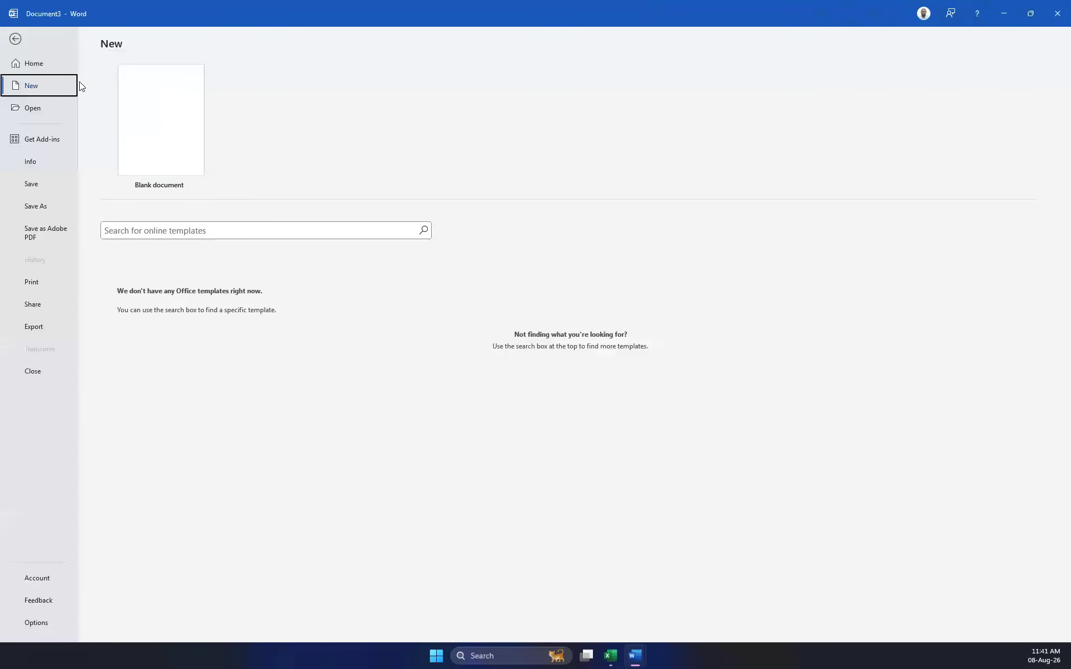
click(161, 119)
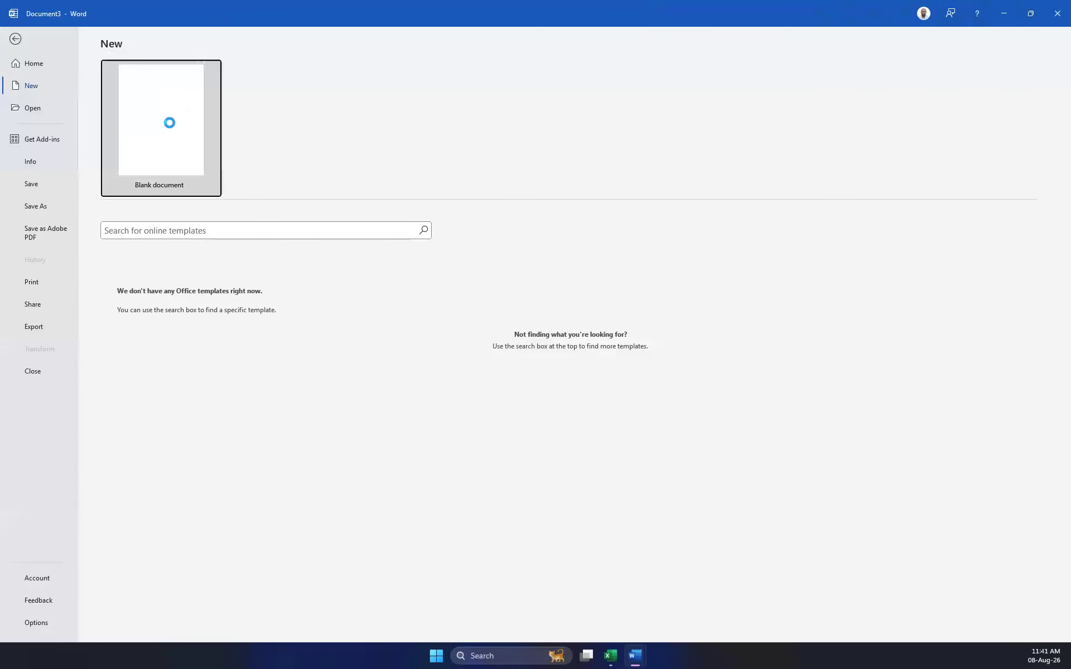
click(253, 37)
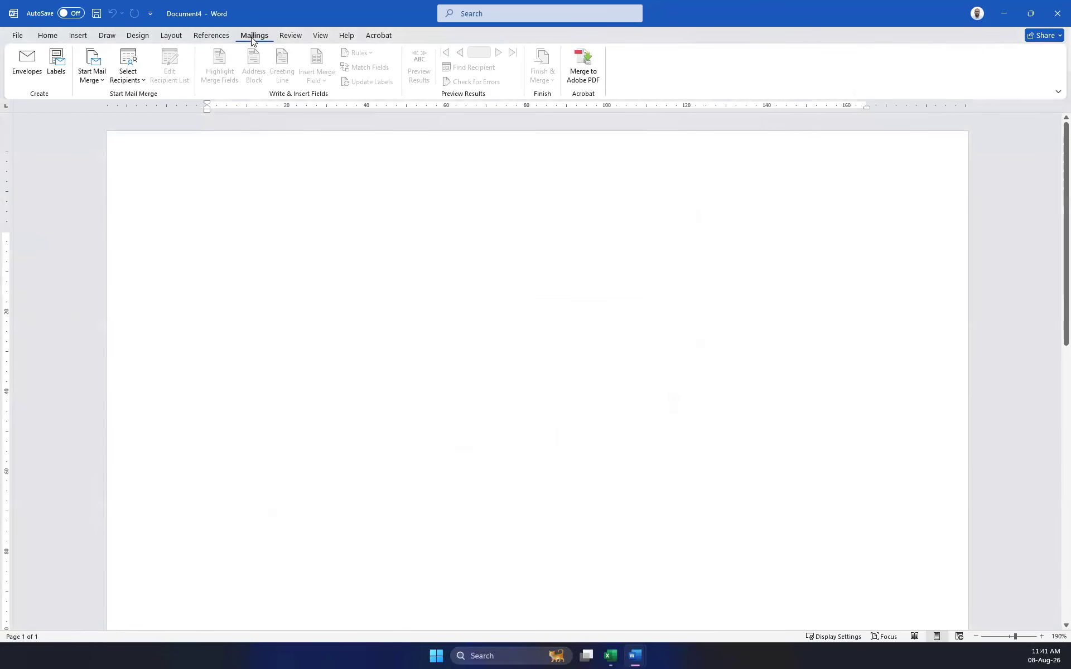
click(40, 69)
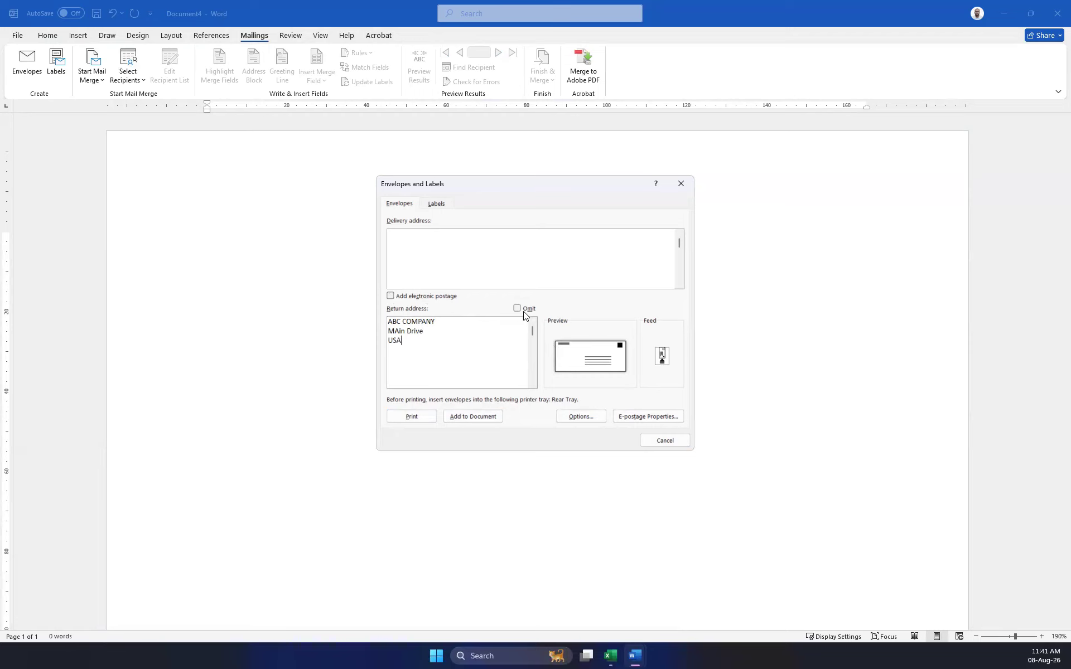
click(661, 357)
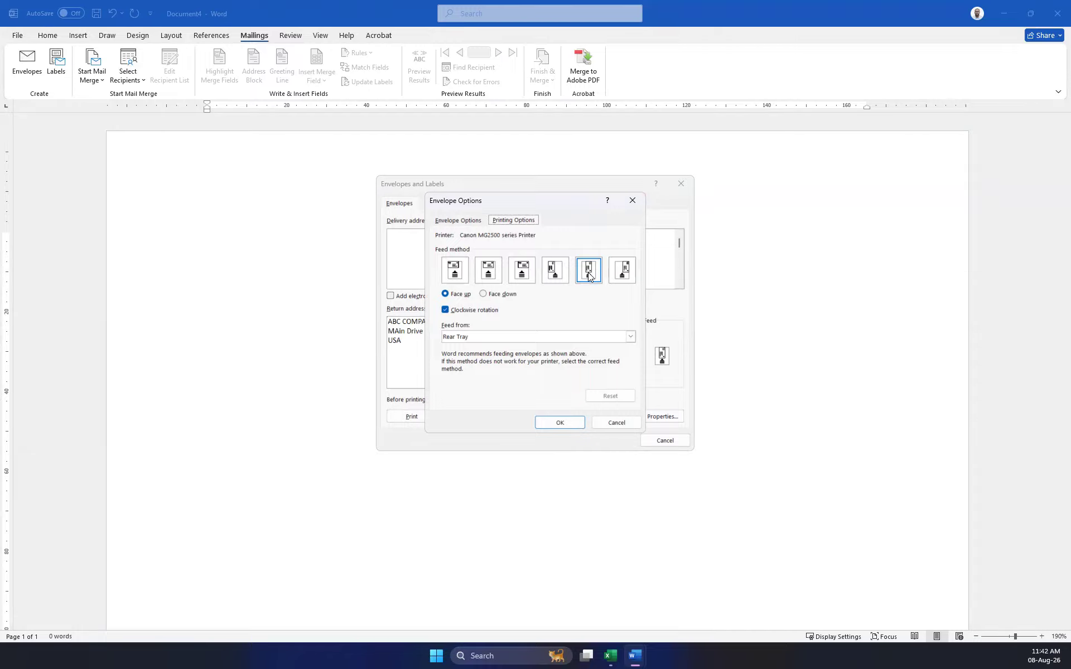
click(624, 276)
click(588, 271)
click(554, 272)
click(632, 200)
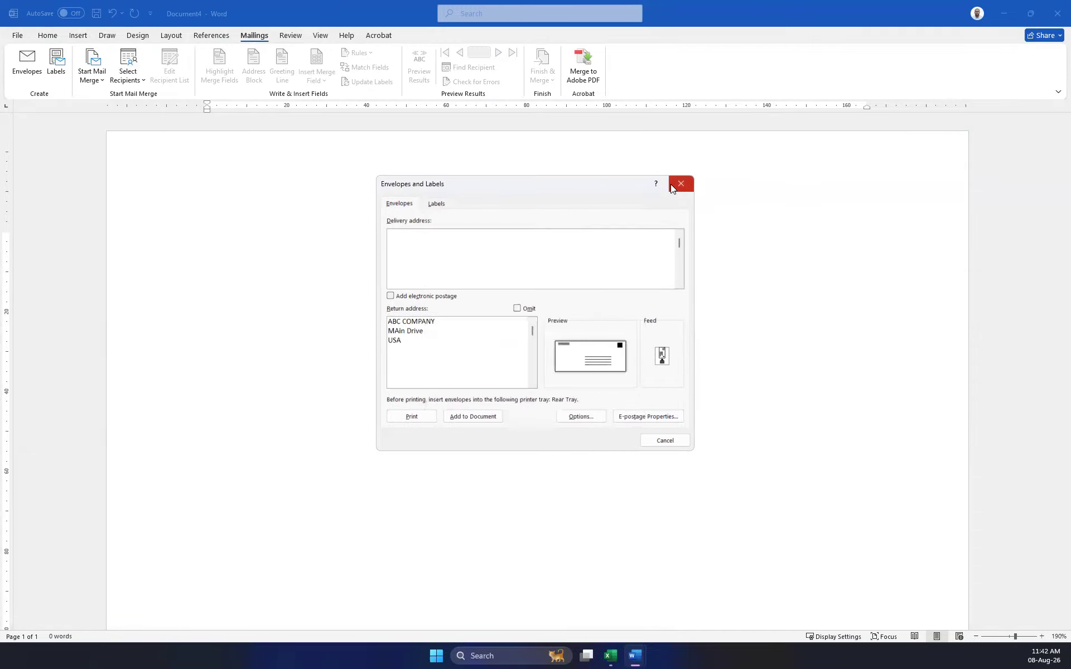
click(681, 183)
Start an Envelopes mail merge with the envelope size set to Size 6 3/4 instead of B4.
click(101, 79)
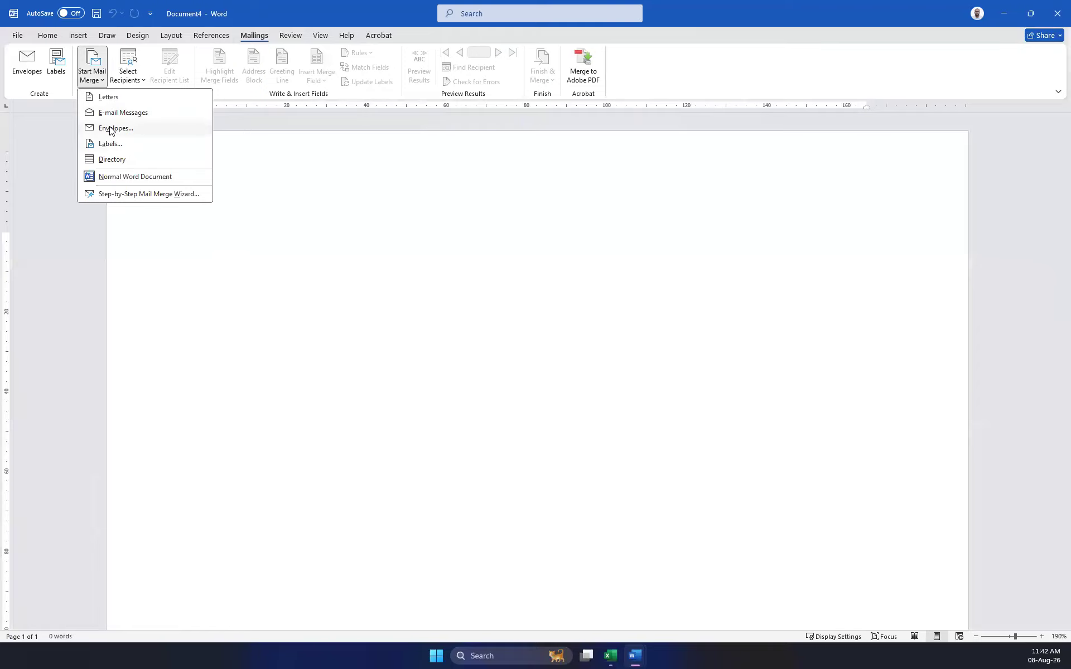
click(110, 130)
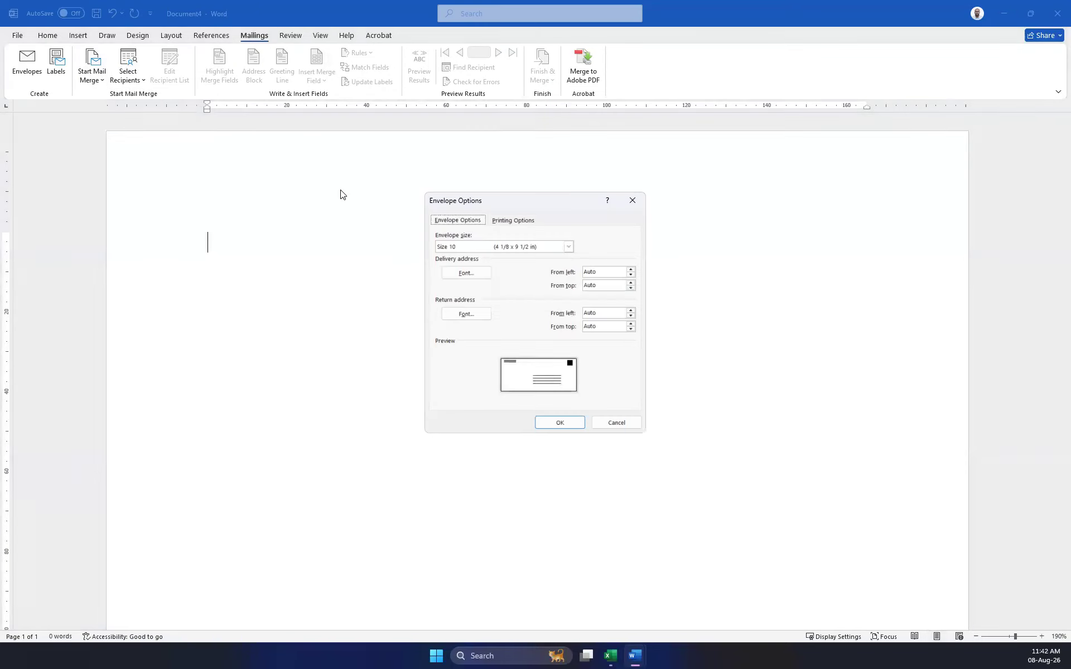
click(568, 247)
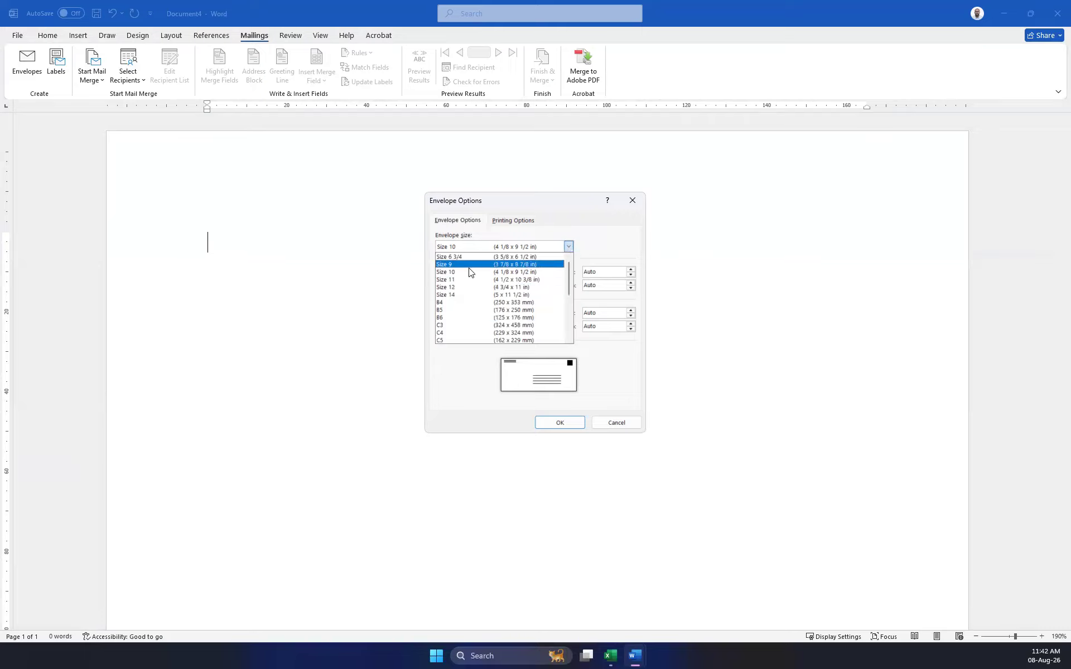
scroll(486, 291, down, 3)
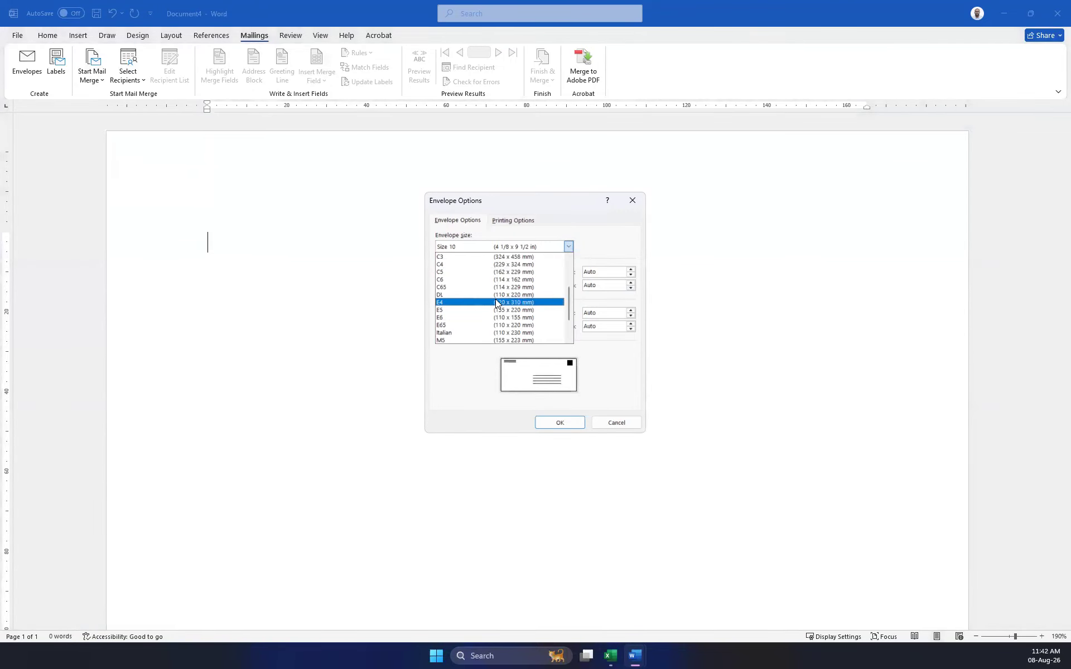
scroll(505, 307, up, 3)
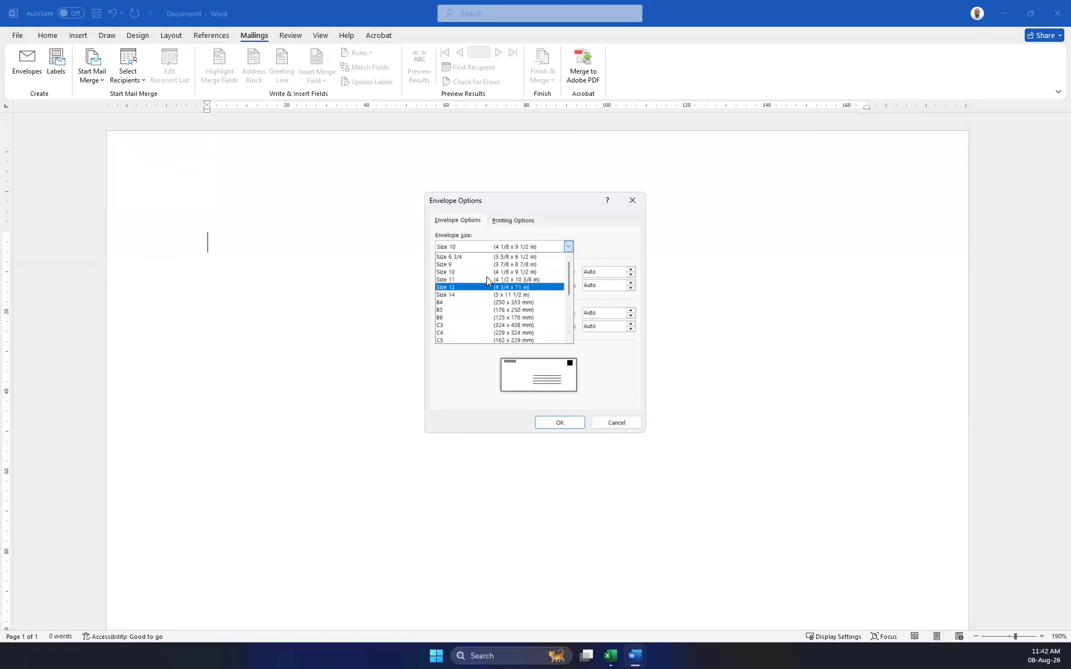
click(527, 305)
click(515, 247)
click(513, 255)
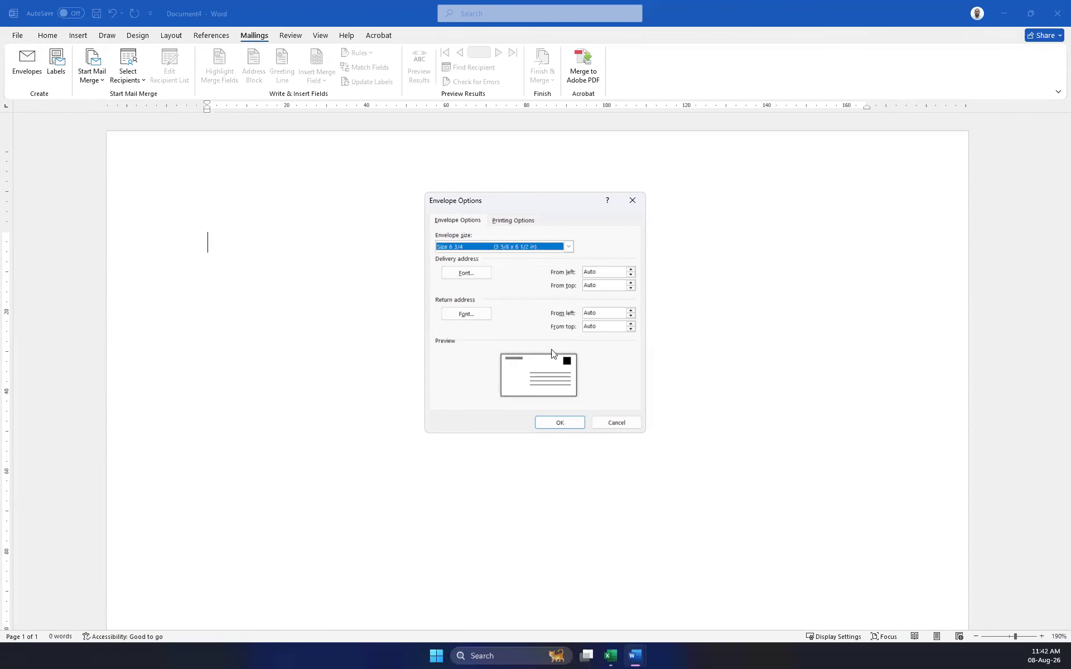
click(555, 423)
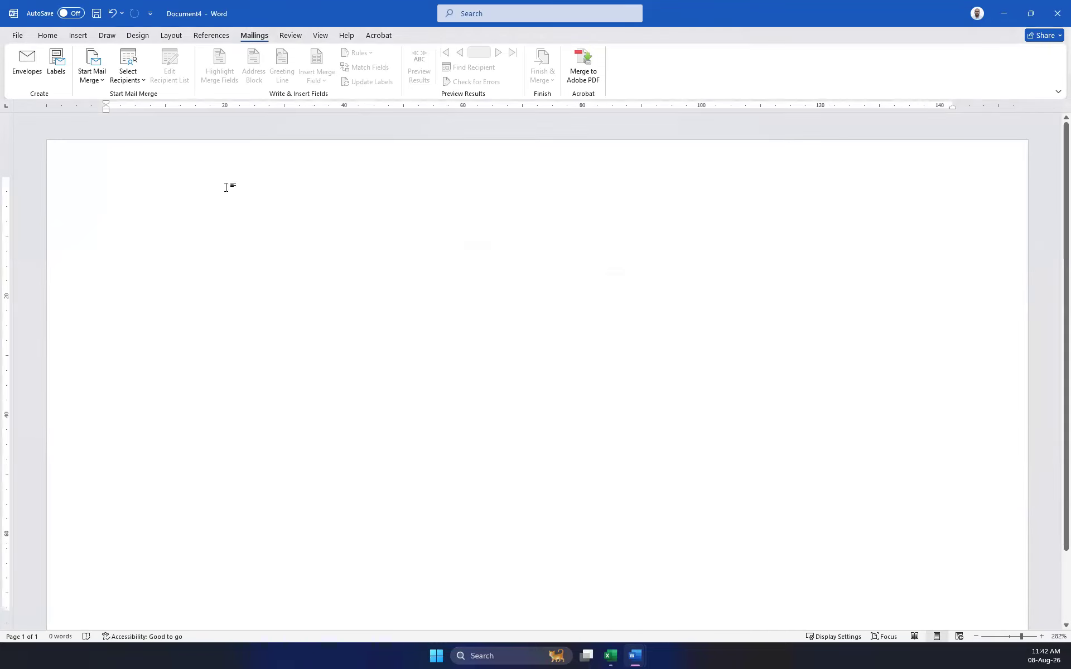
Link the envelope to Desktop\Contacts.xlsx as the existing recipient list, confirming its sheet.
click(126, 65)
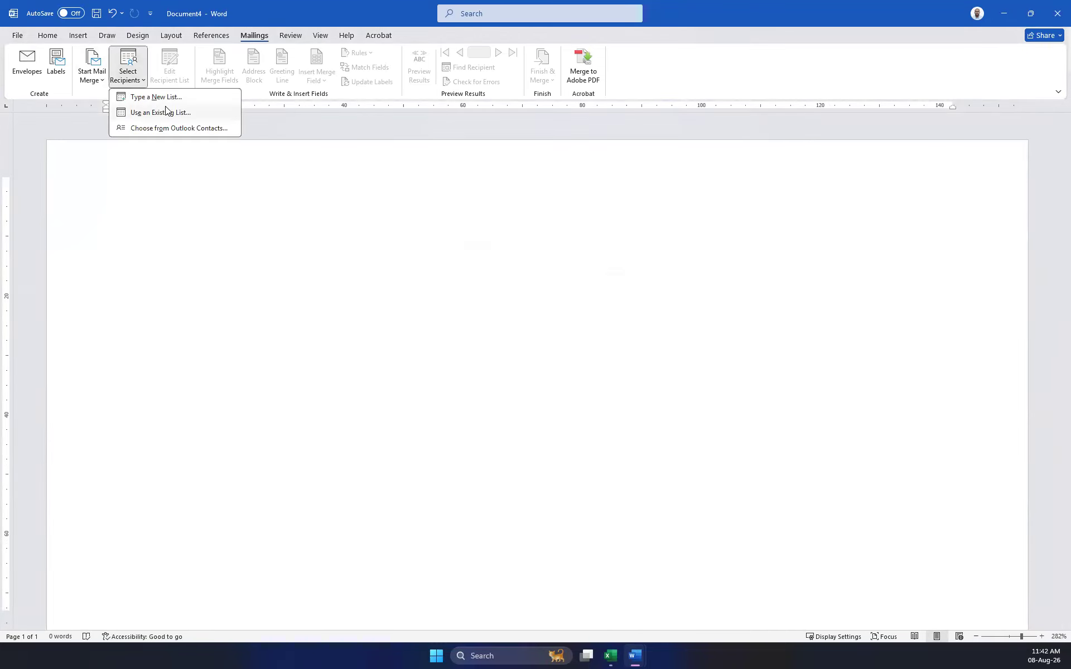
click(141, 112)
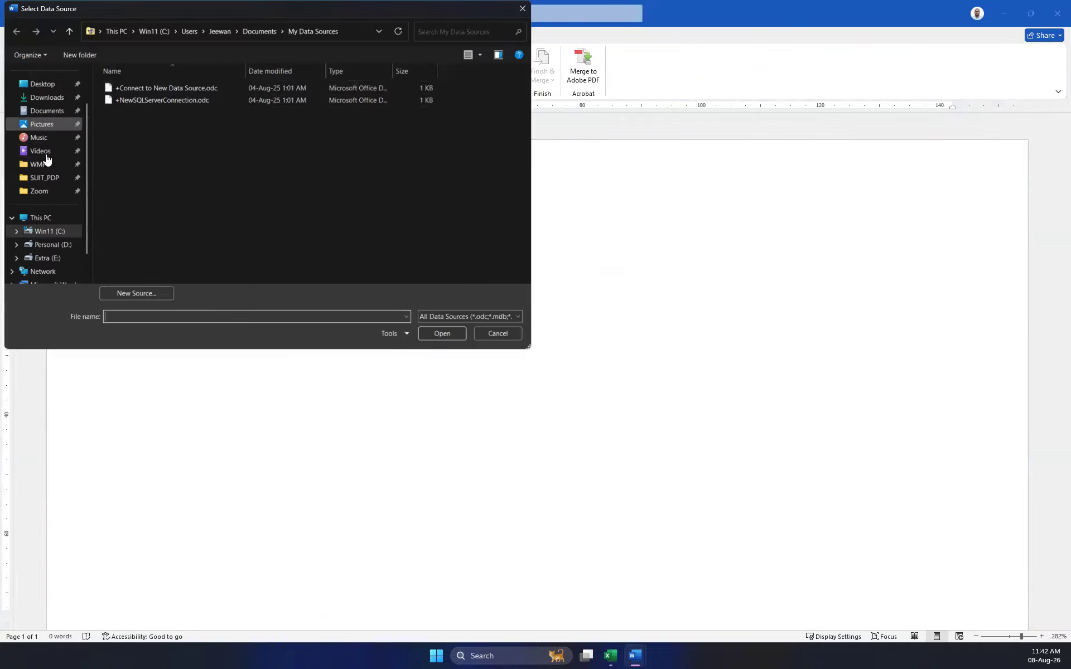
click(46, 83)
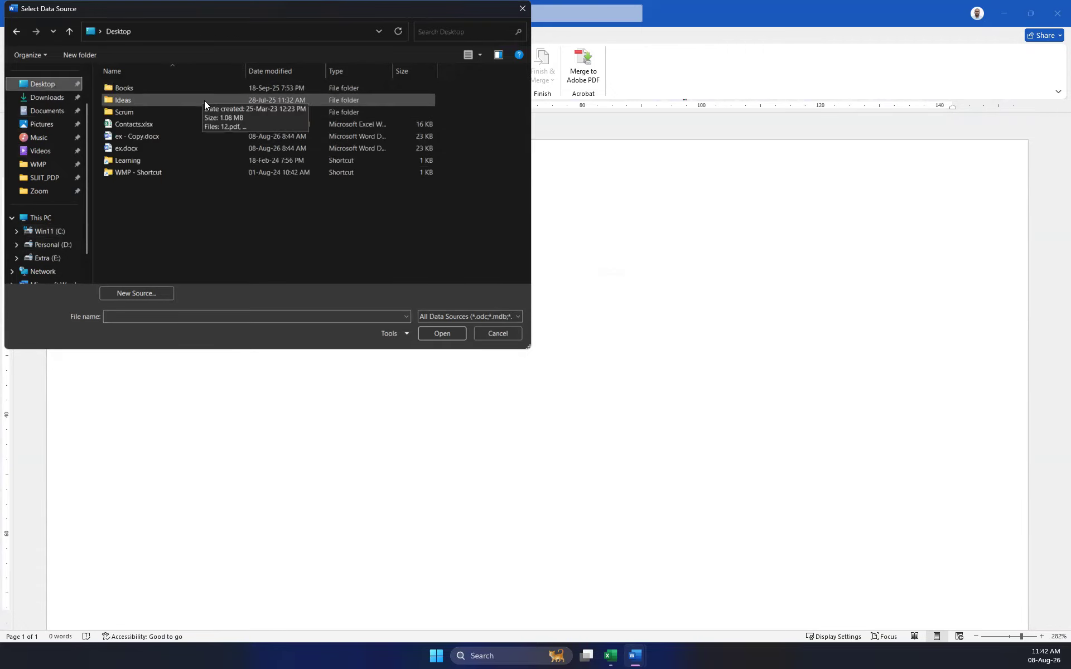
double_click(141, 125)
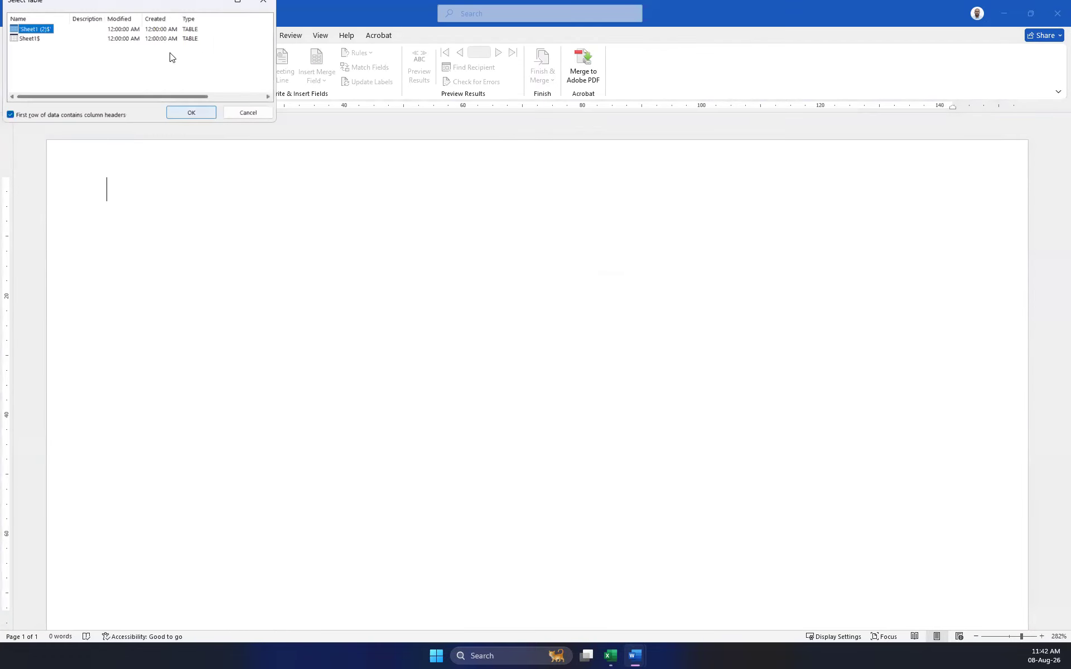
click(191, 112)
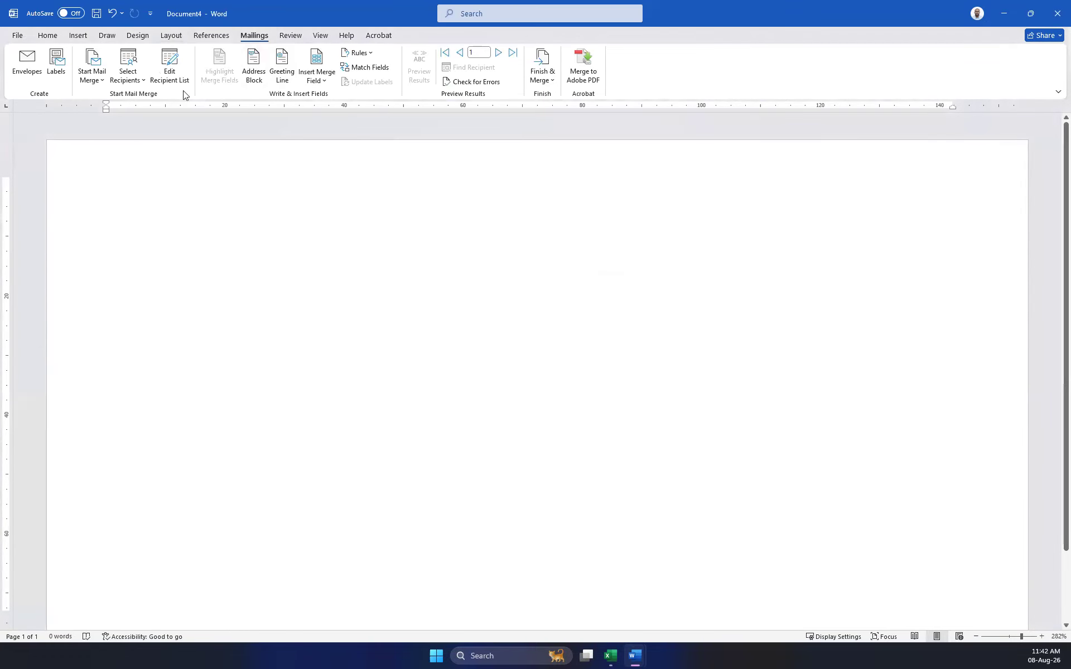
Insert an Address Block on the envelope and preview it with the first recipient's data.
click(254, 74)
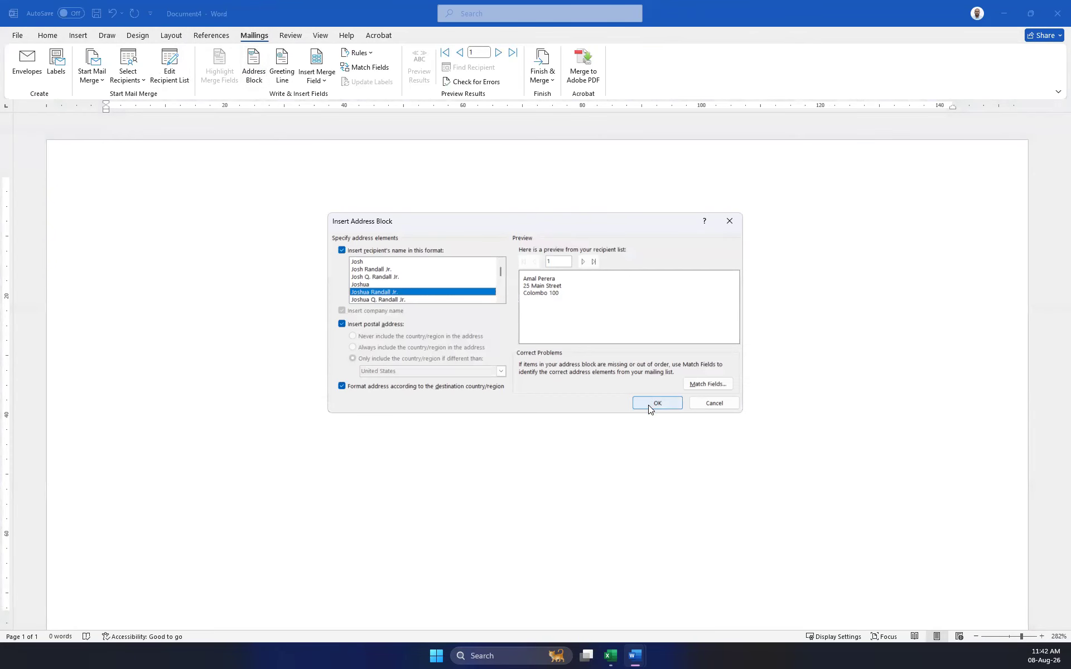
click(653, 402)
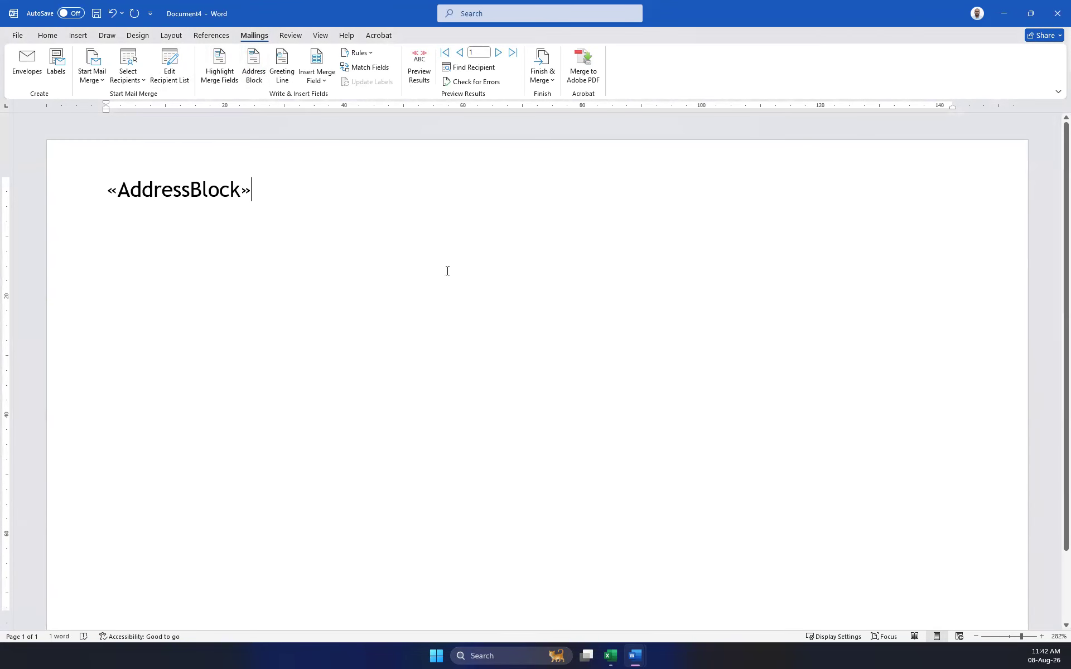
click(421, 65)
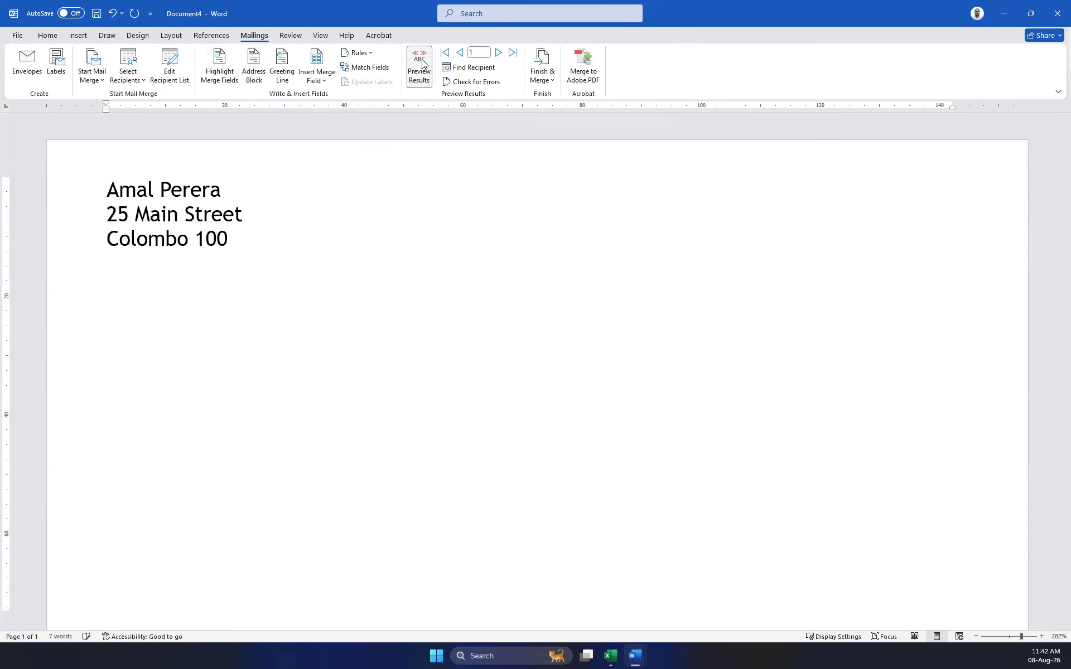
Try several envelope feed methods in Envelope Options, then close the dialog.
click(27, 71)
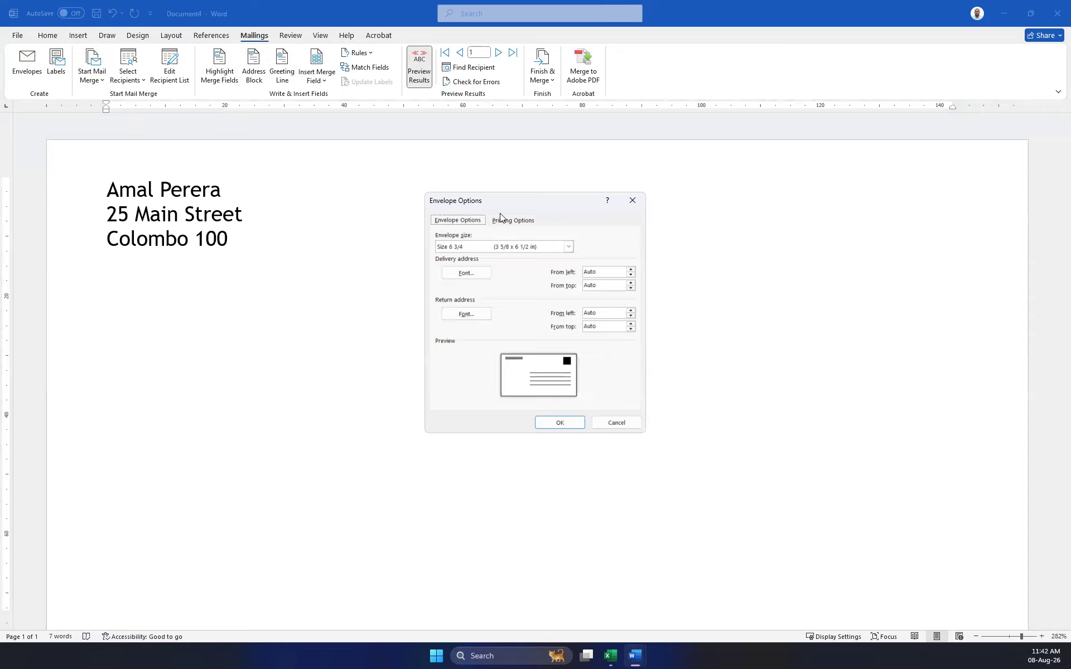
click(513, 221)
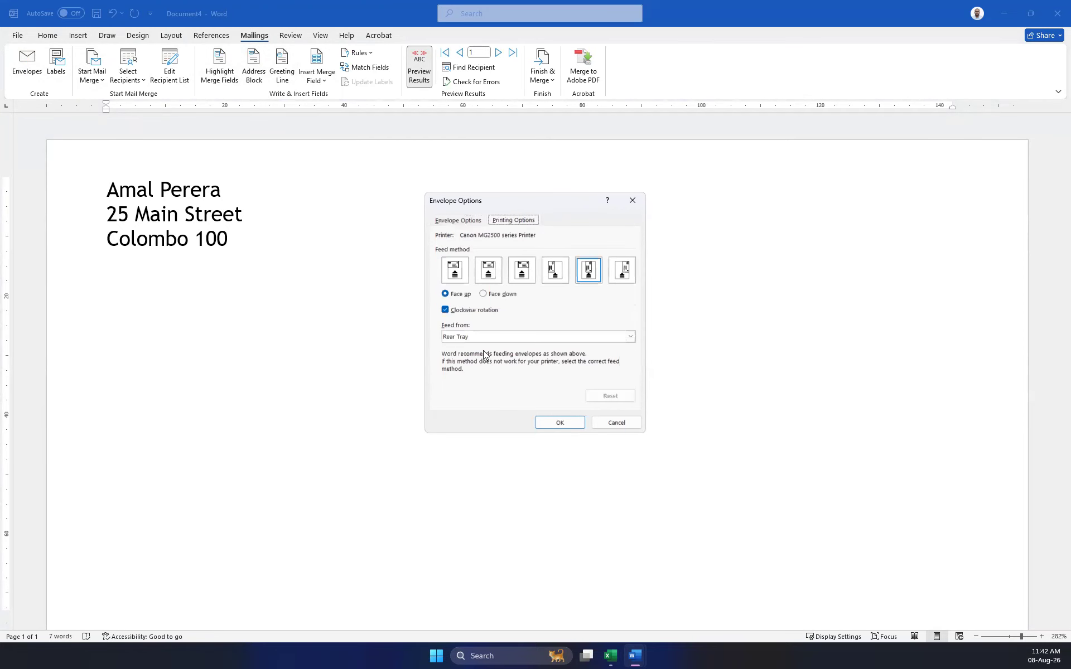
click(455, 270)
click(489, 270)
click(521, 270)
click(556, 274)
click(460, 273)
click(479, 273)
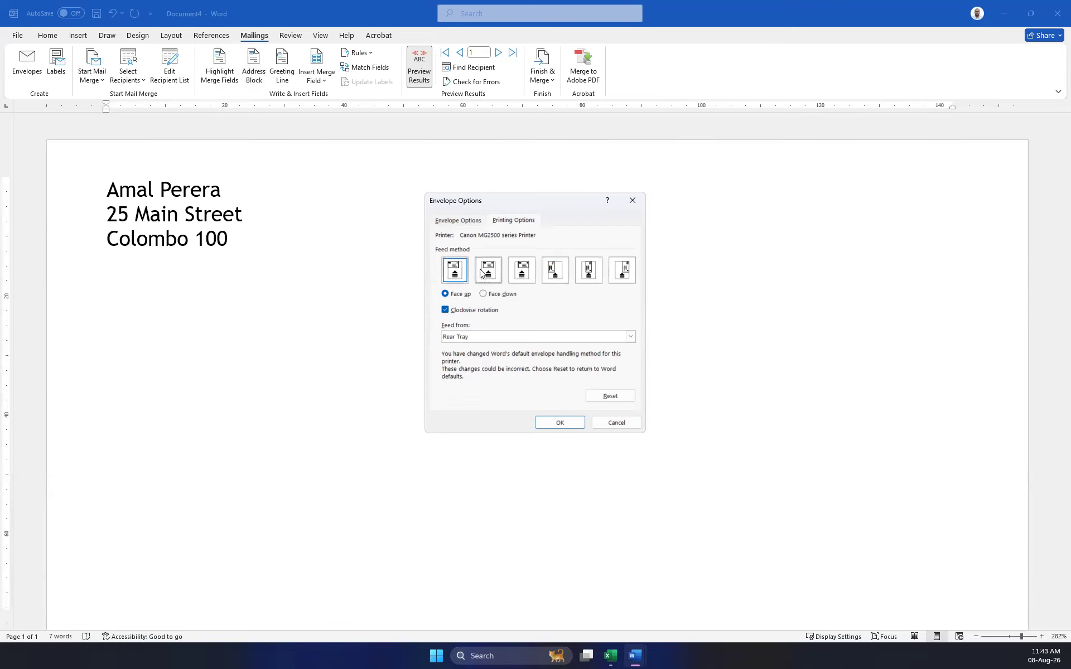
click(633, 199)
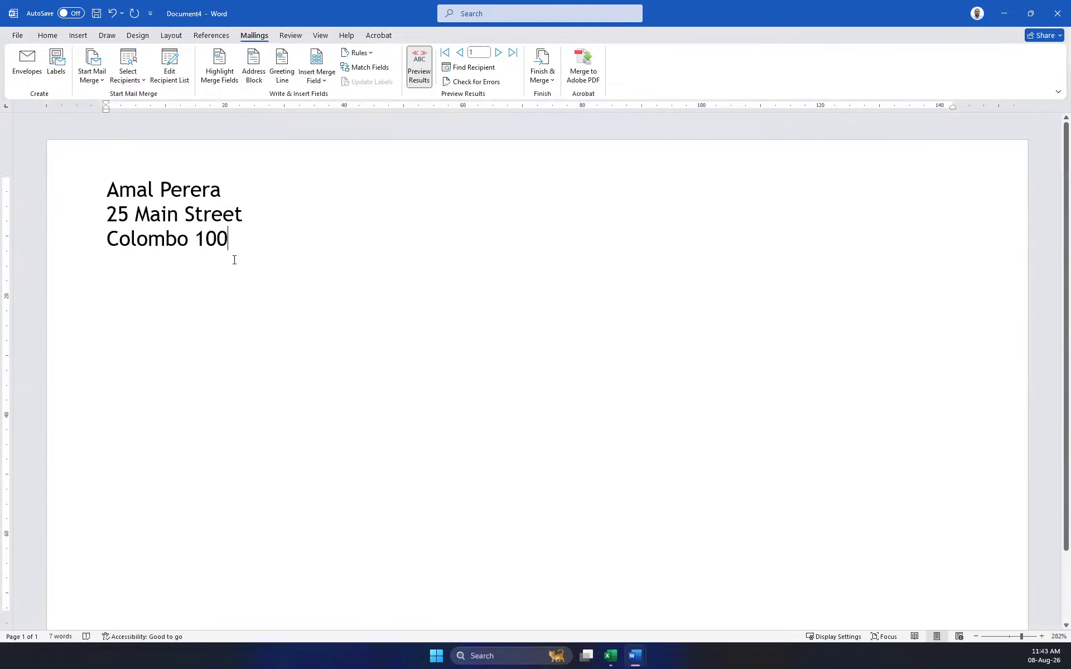
Deselect the address text, leaving the envelope previewing recipient record 10.
scroll(330, 316, down, 2)
scroll(331, 316, up, 2)
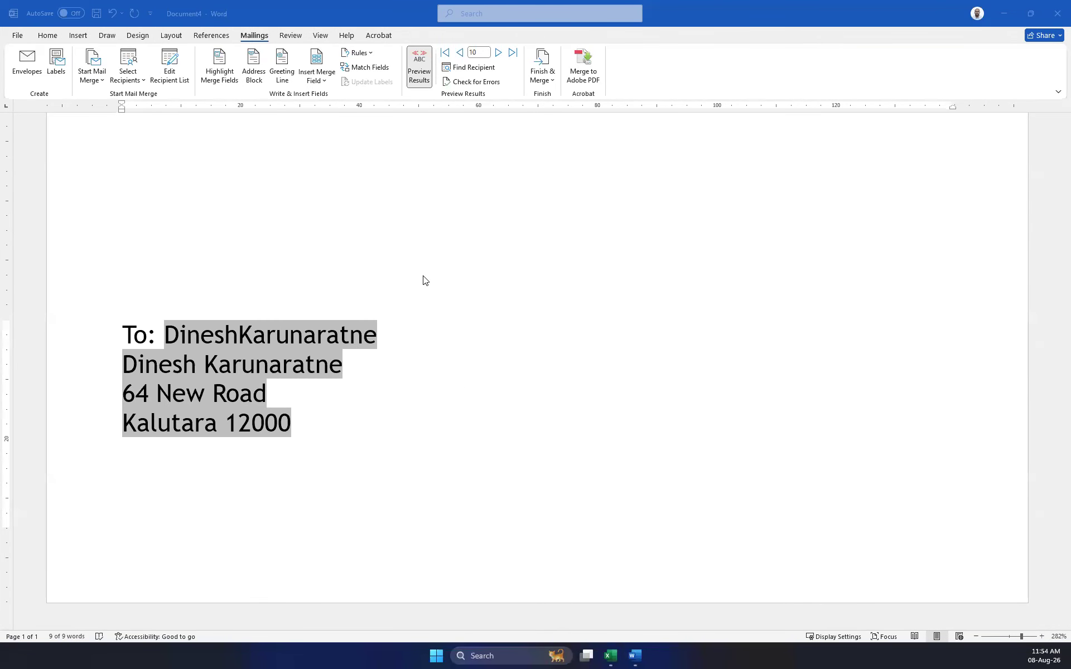
click(513, 239)
scroll(294, 290, up, 2)
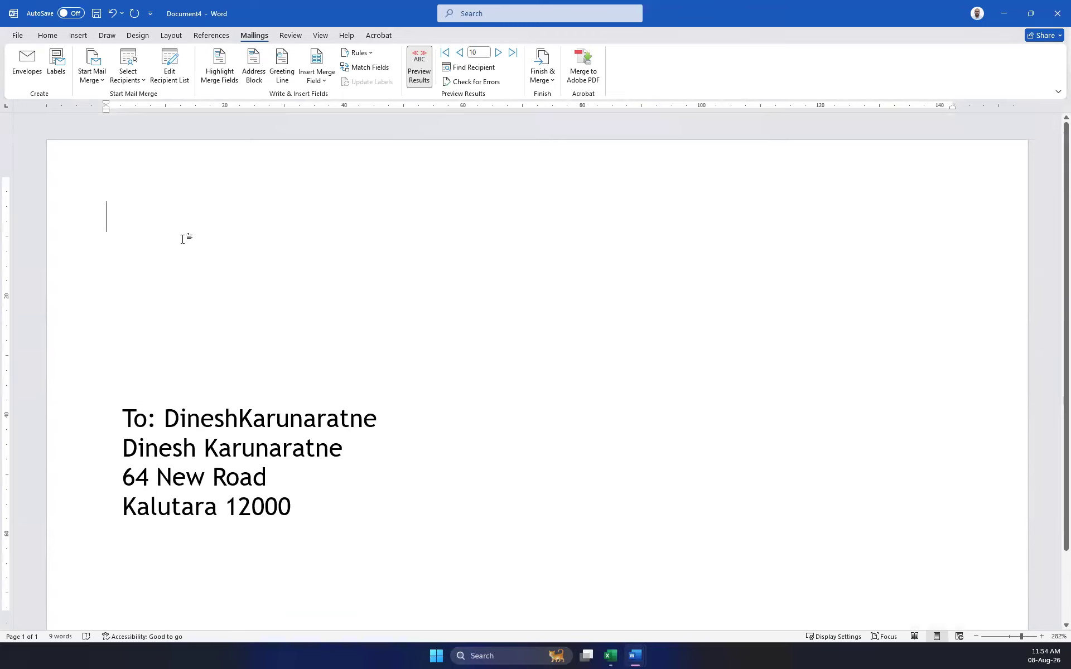
scroll(442, 269, down, 2)
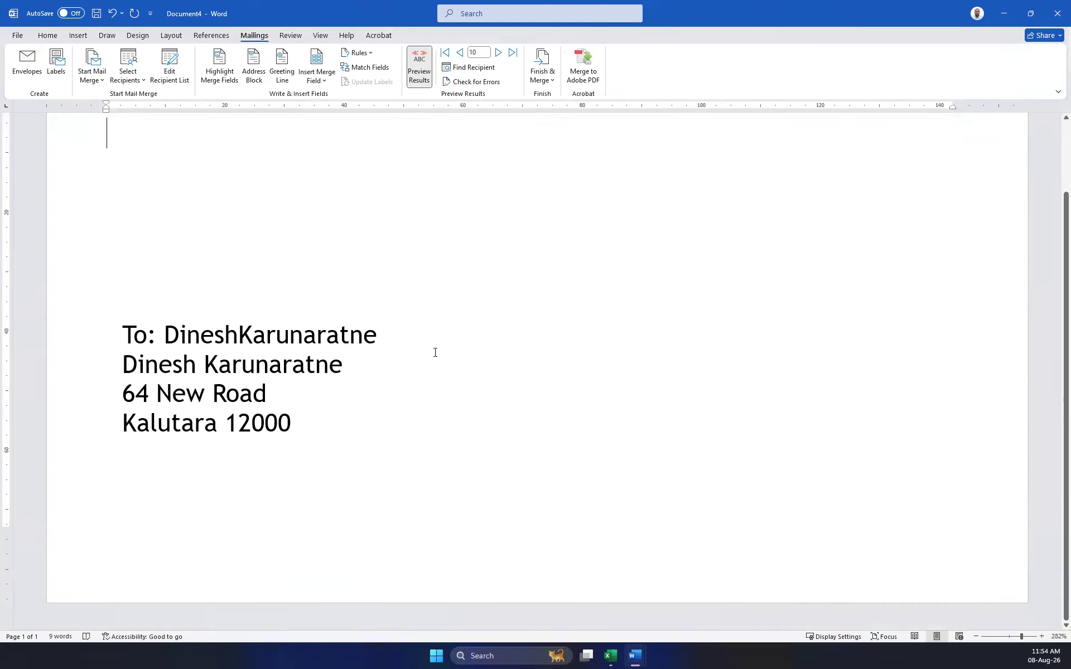
Close the single-address merge, address labels and blank labels documents, discarding changes in each.
click(1058, 14)
click(581, 389)
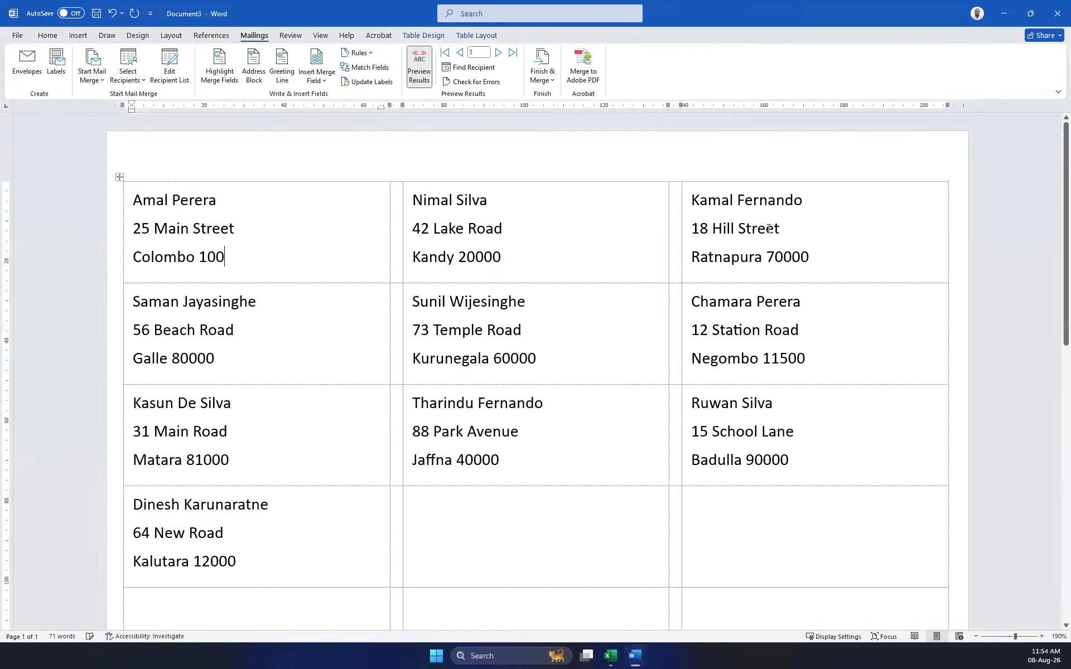
click(1058, 13)
click(584, 389)
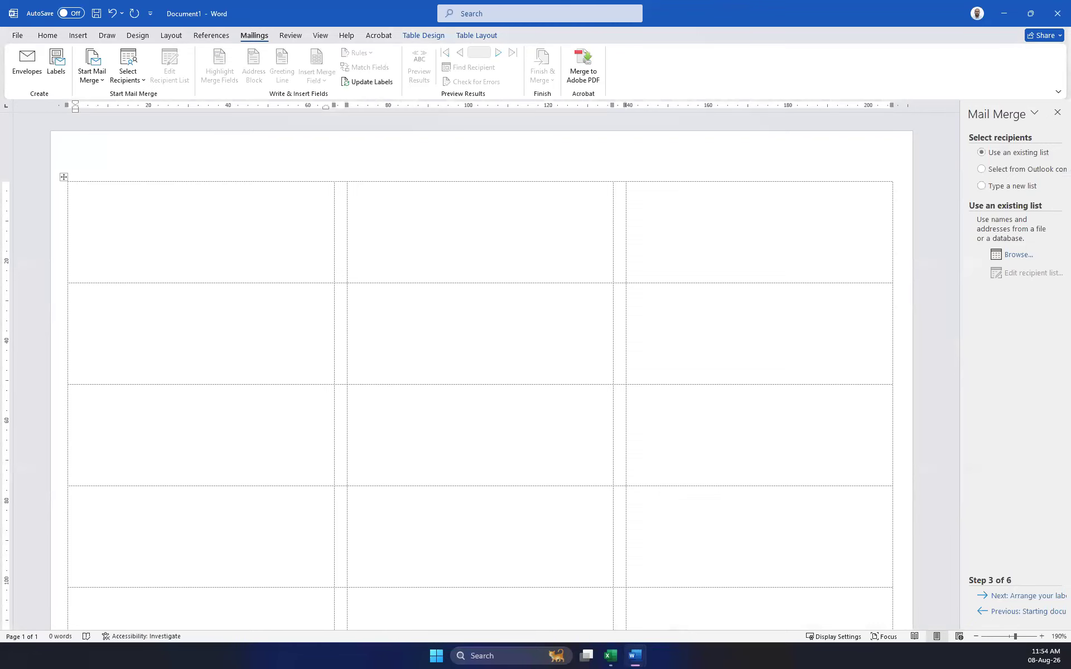
click(1057, 13)
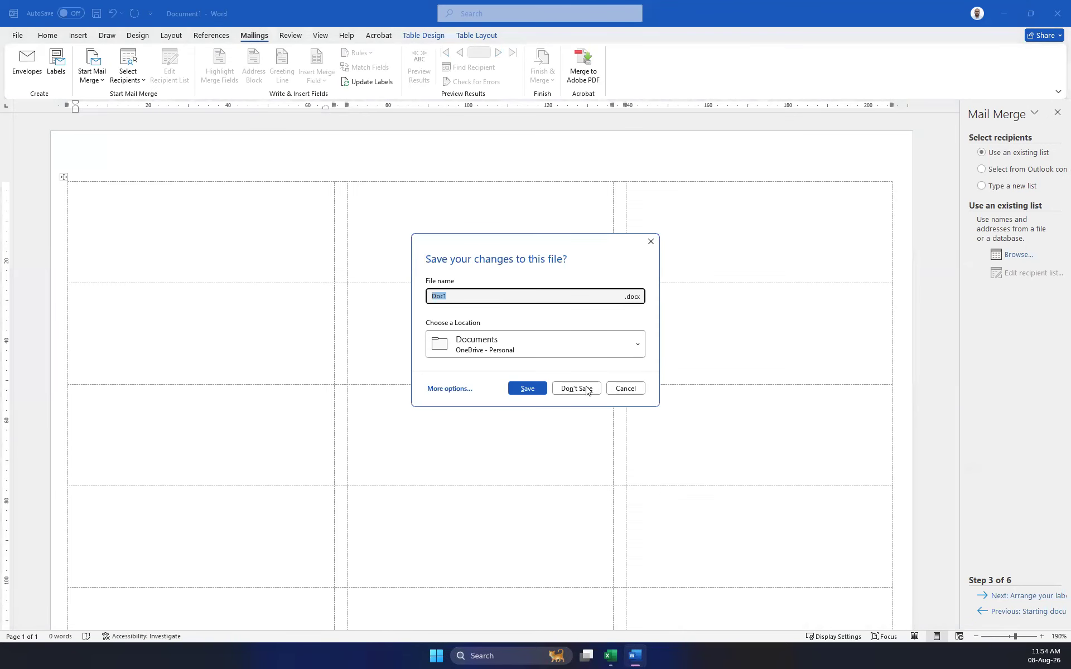
click(580, 386)
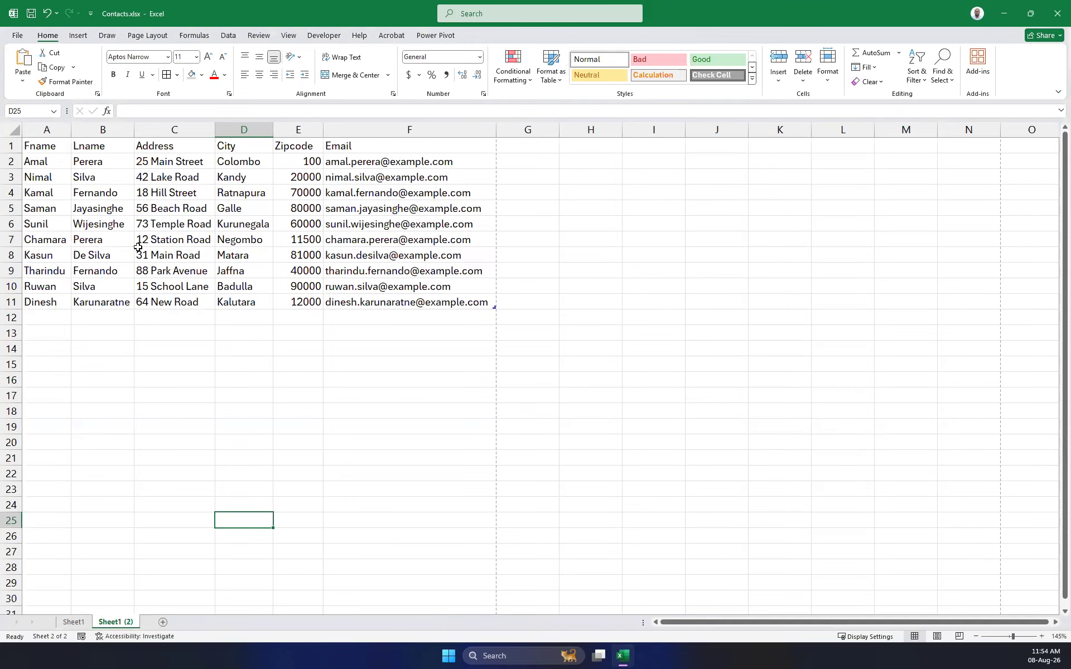
click(127, 174)
click(226, 203)
click(110, 219)
click(78, 195)
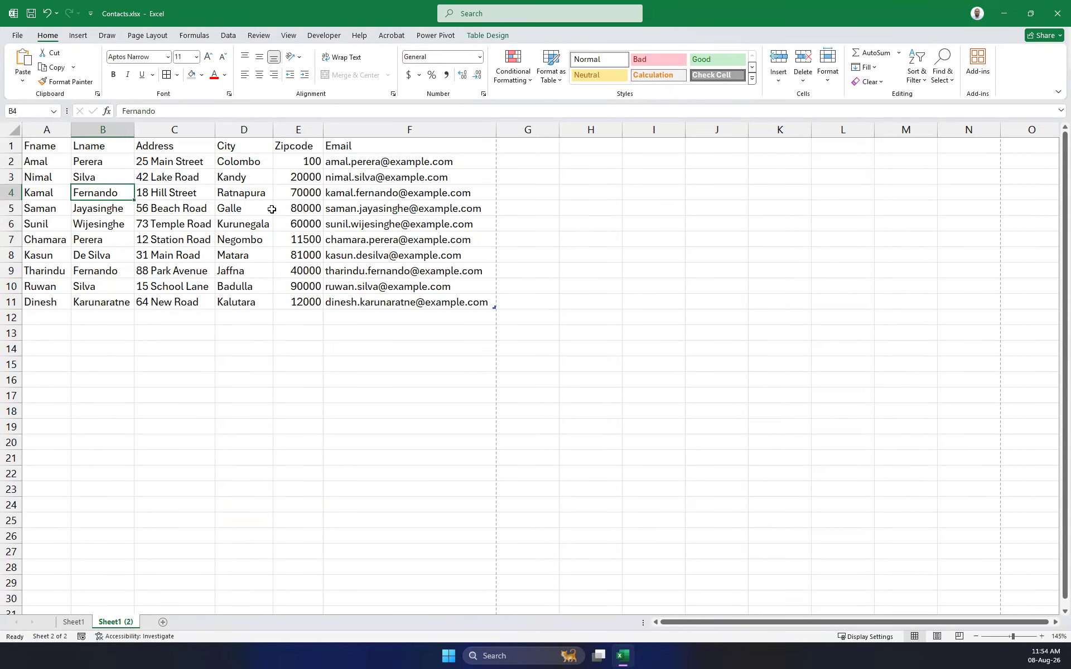
click(39, 149)
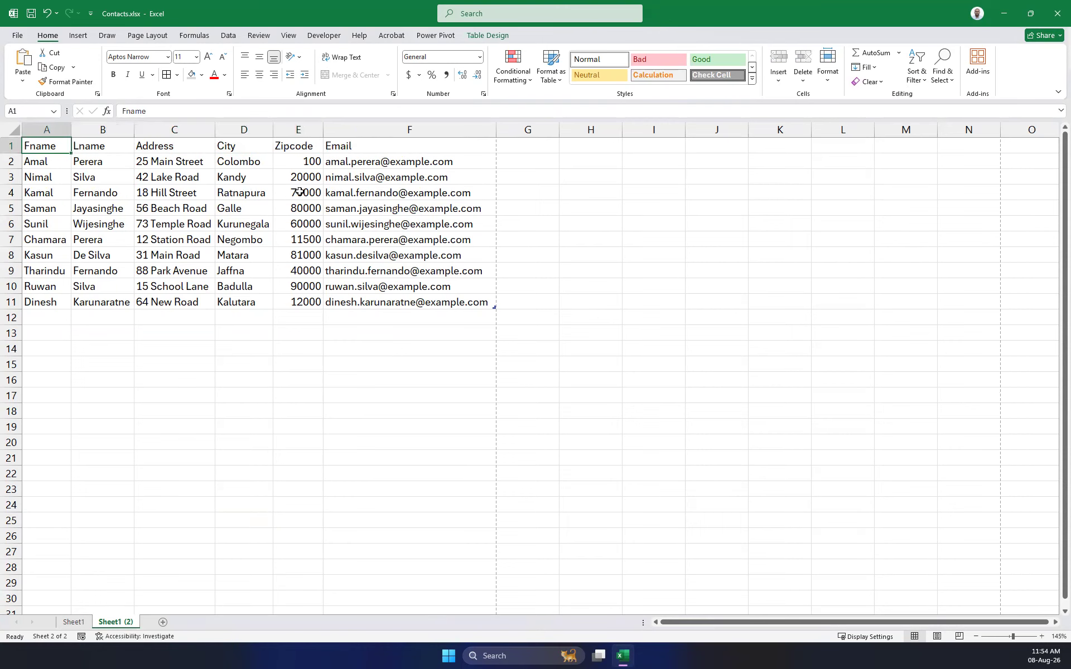
click(290, 223)
click(26, 147)
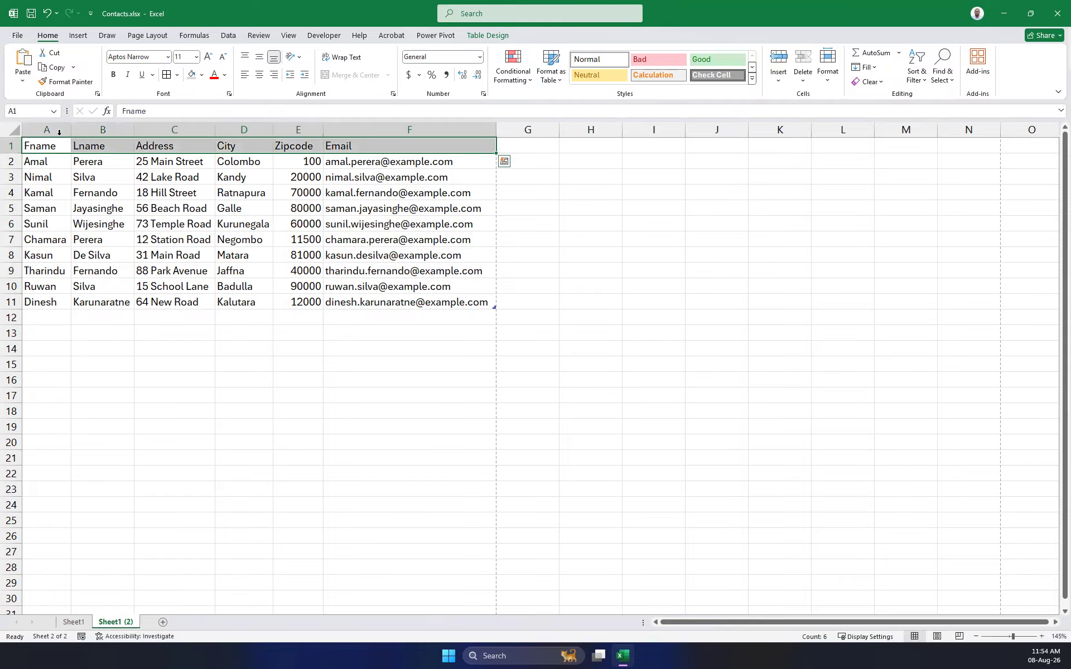
click(16, 111)
click(122, 352)
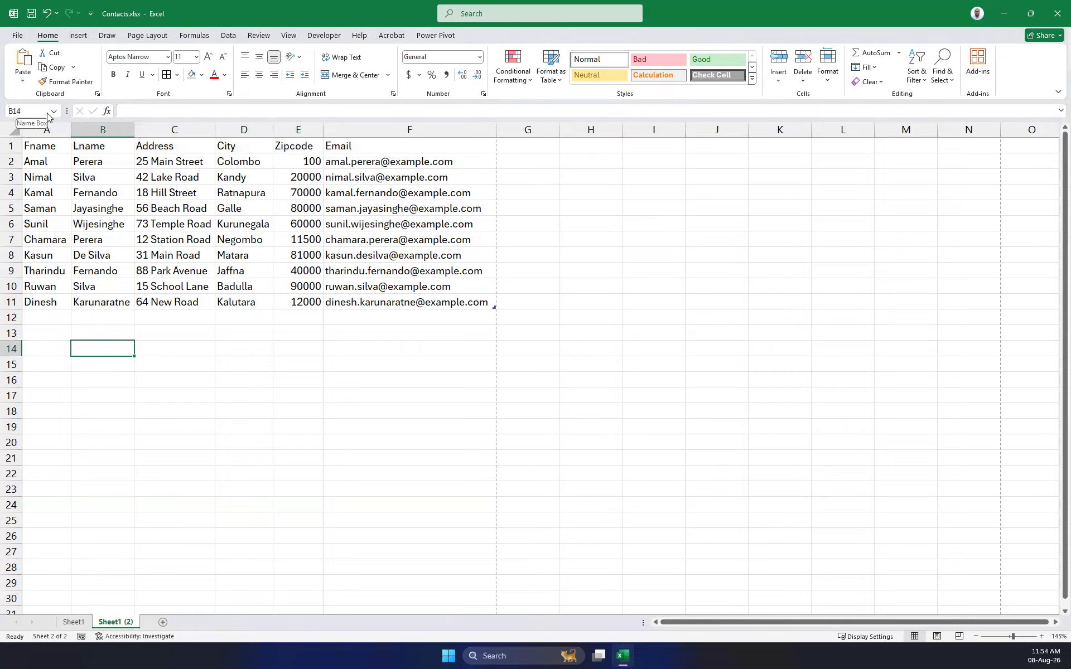
click(92, 147)
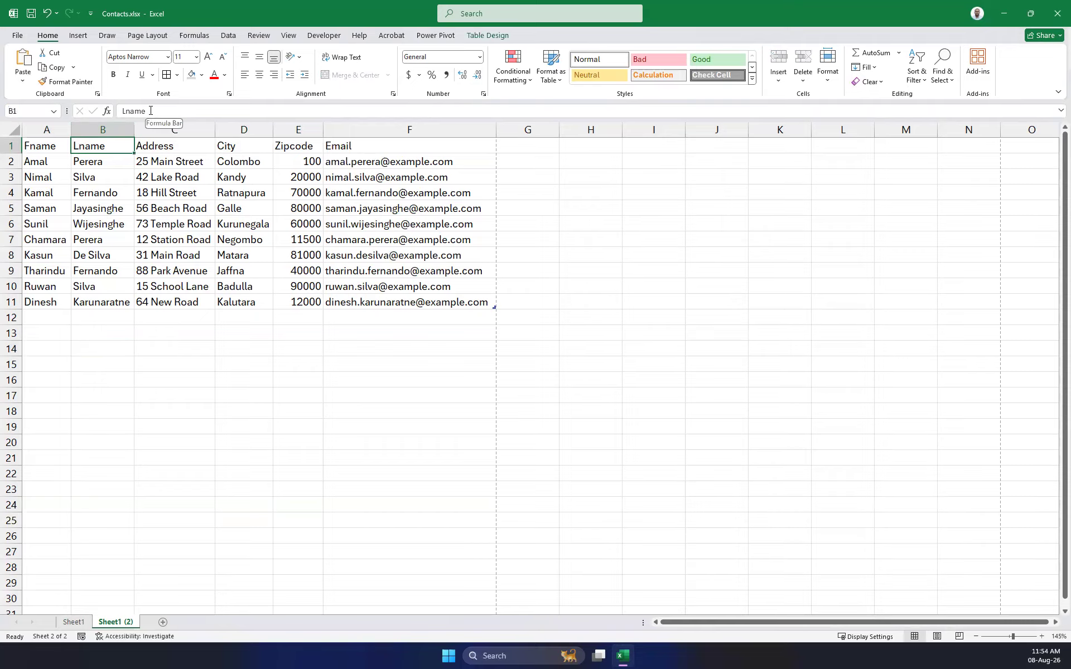
click(302, 304)
click(153, 162)
click(310, 211)
click(244, 192)
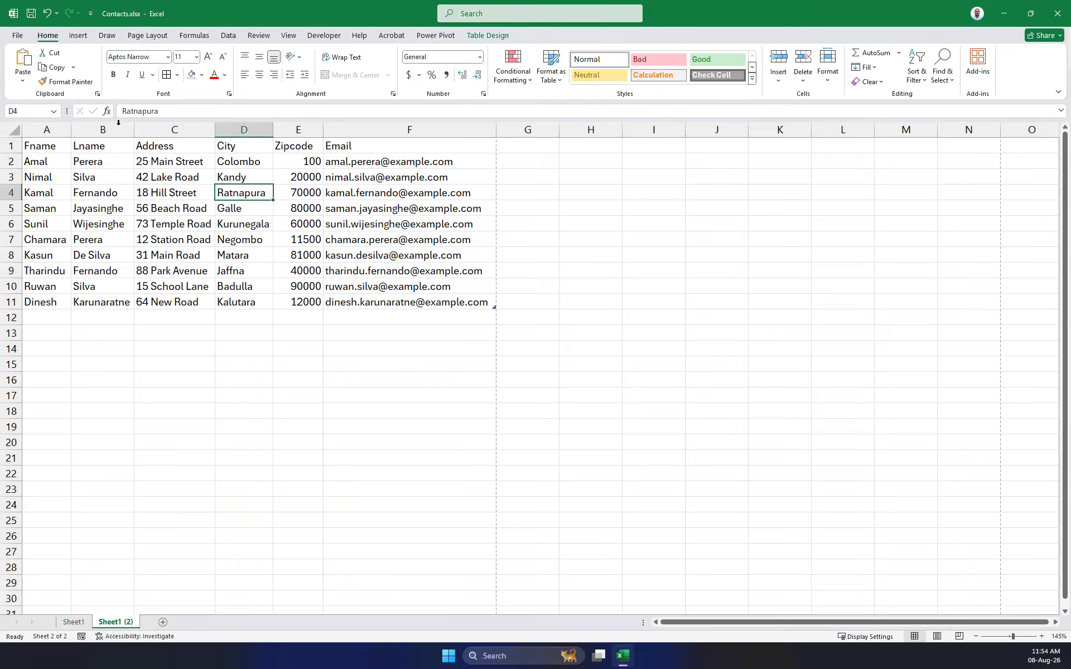
click(224, 207)
click(234, 269)
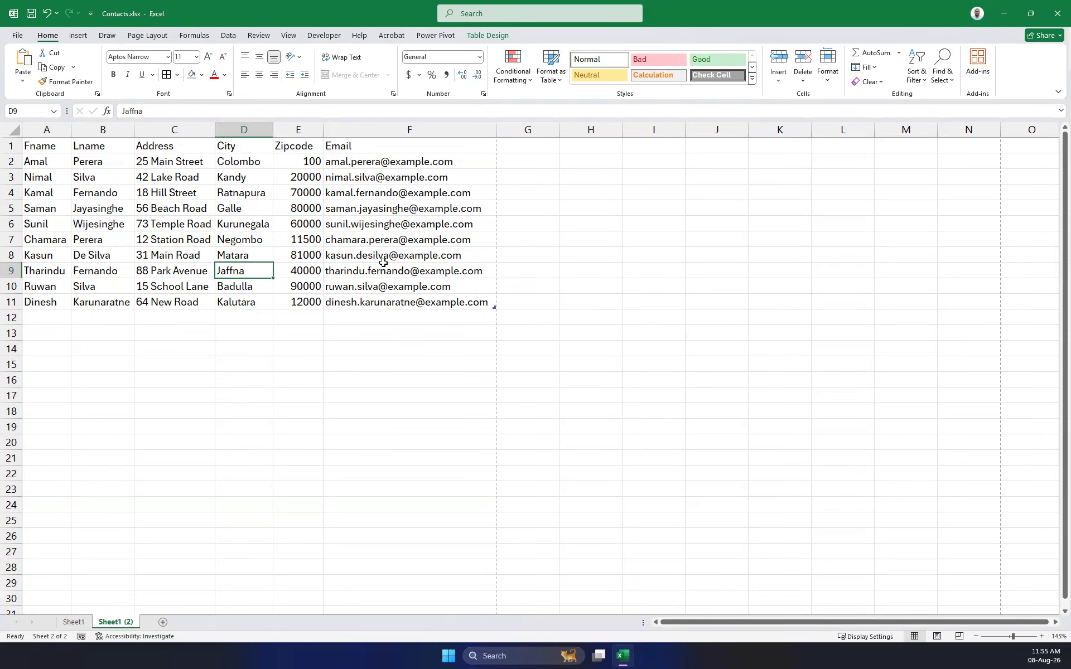
click(396, 257)
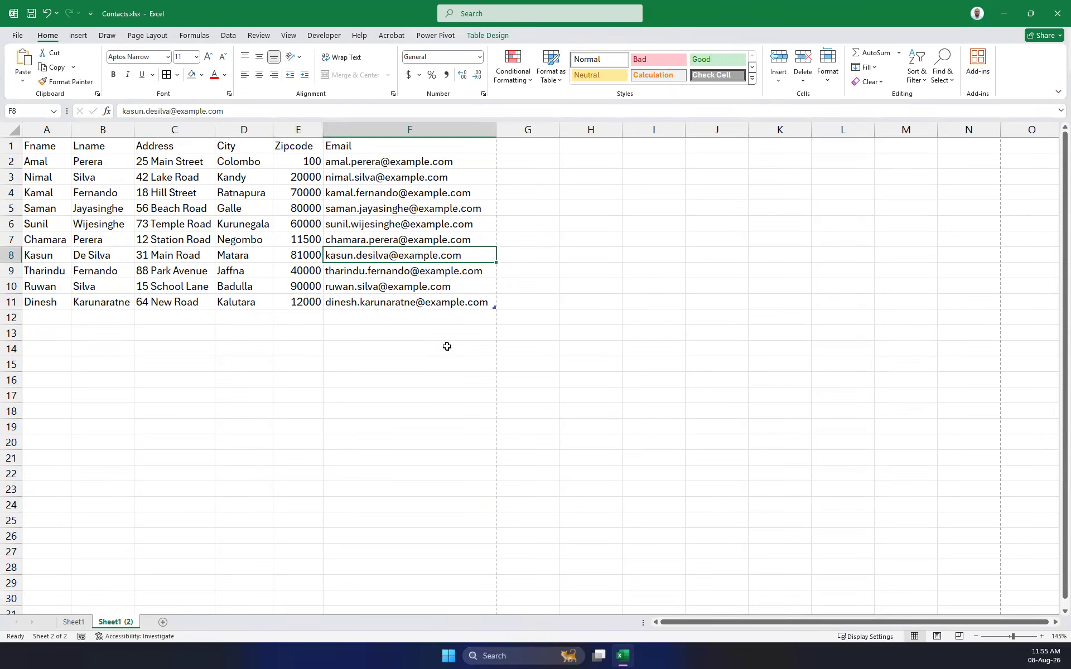
click(420, 361)
click(475, 303)
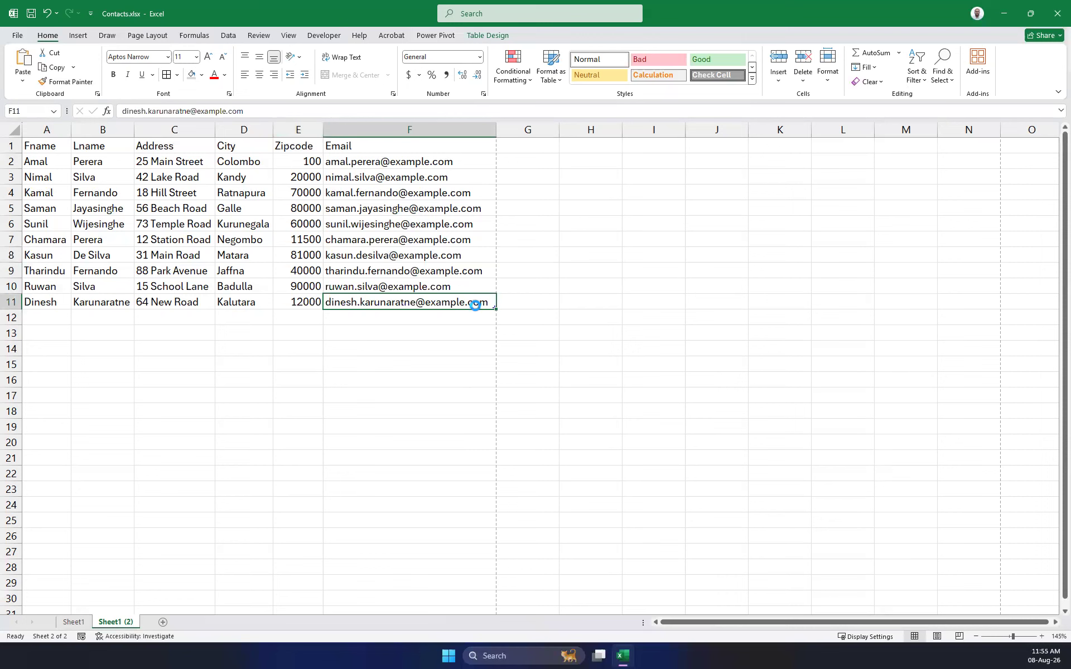
key(ctrl+a)
key(ctrl+a)
click(407, 330)
click(444, 270)
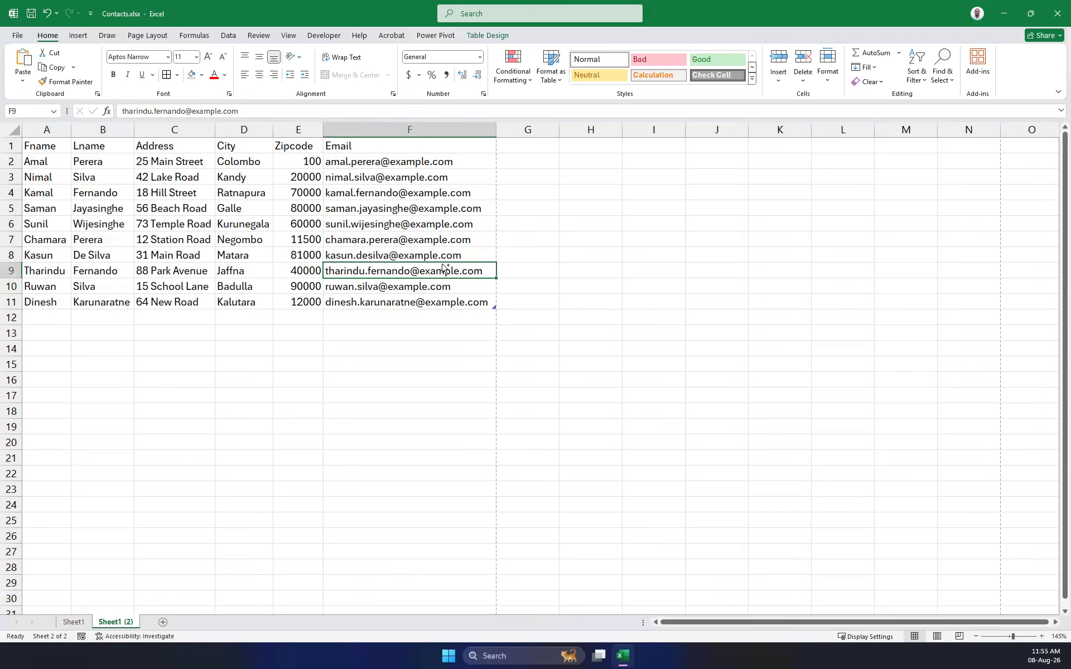
key(ctrl+a)
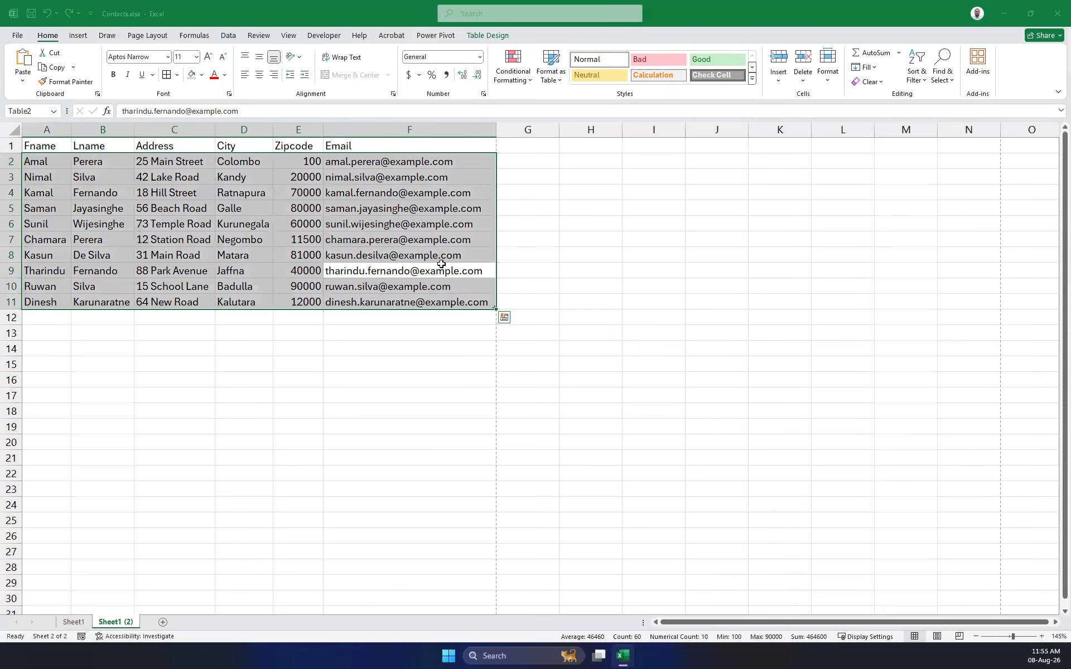
Select the whole contacts table A1:F11.
click(441, 258)
key(ctrl+a)
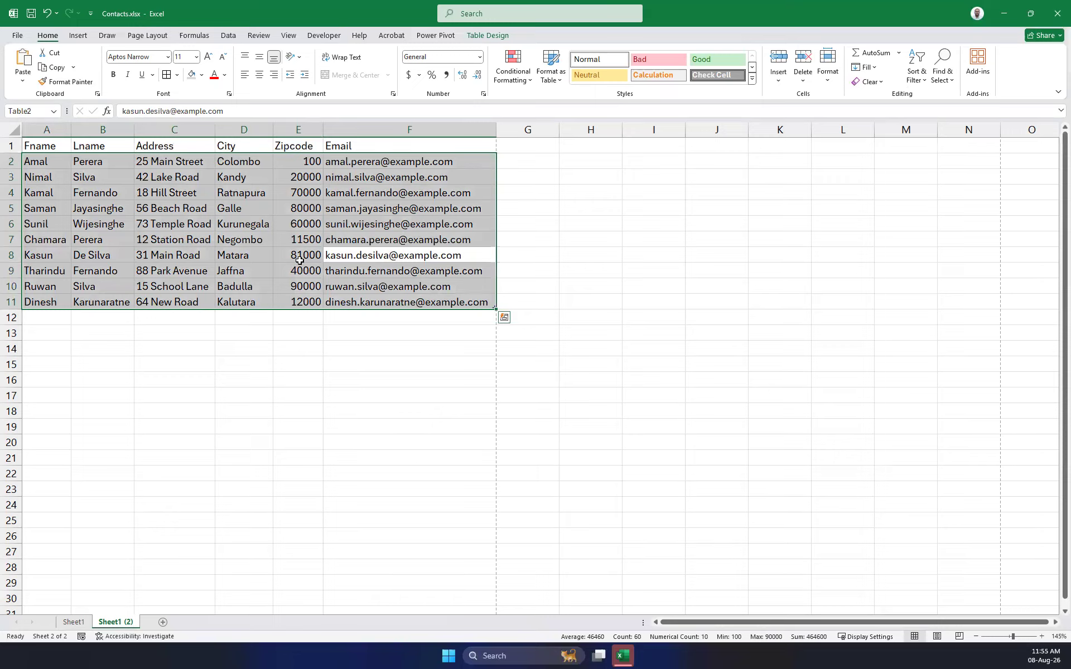
click(441, 424)
click(424, 225)
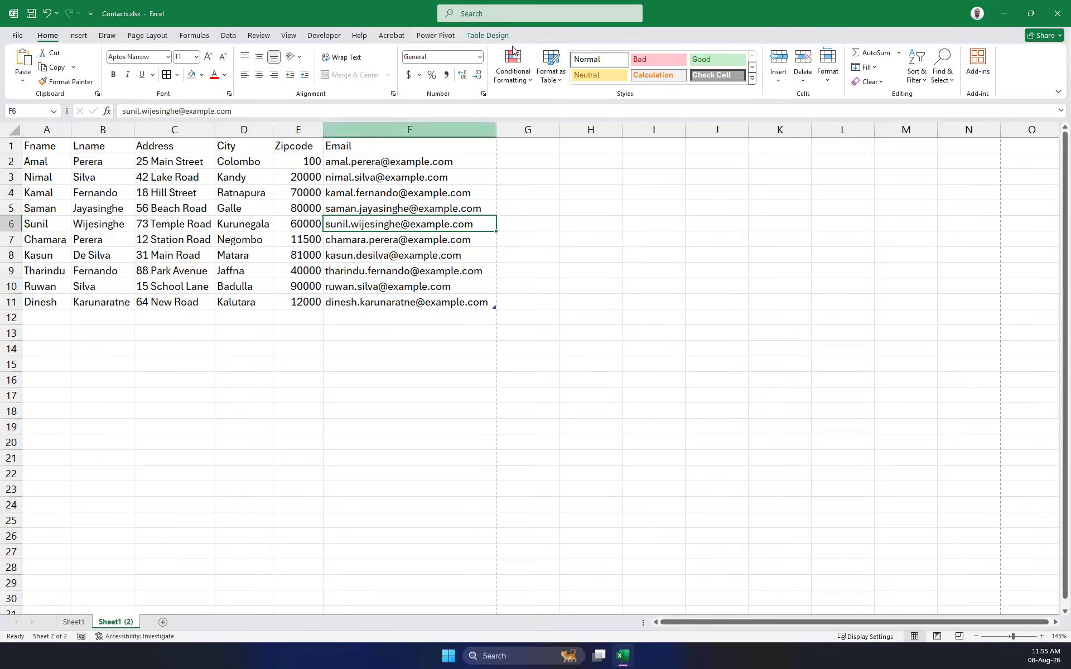
click(458, 289)
click(464, 300)
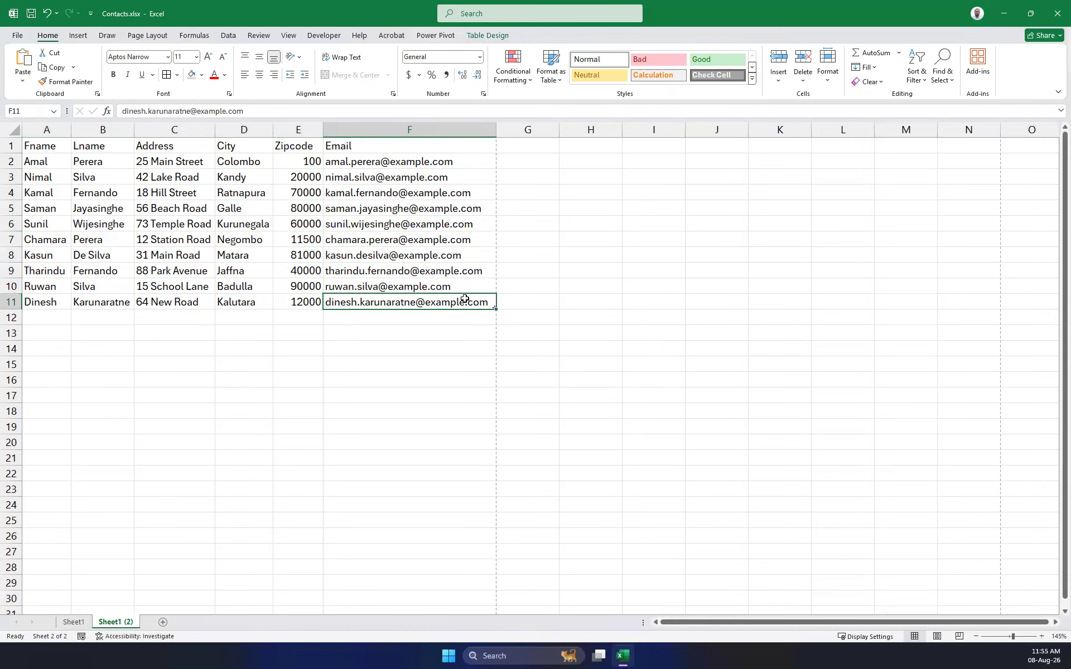
click(45, 156)
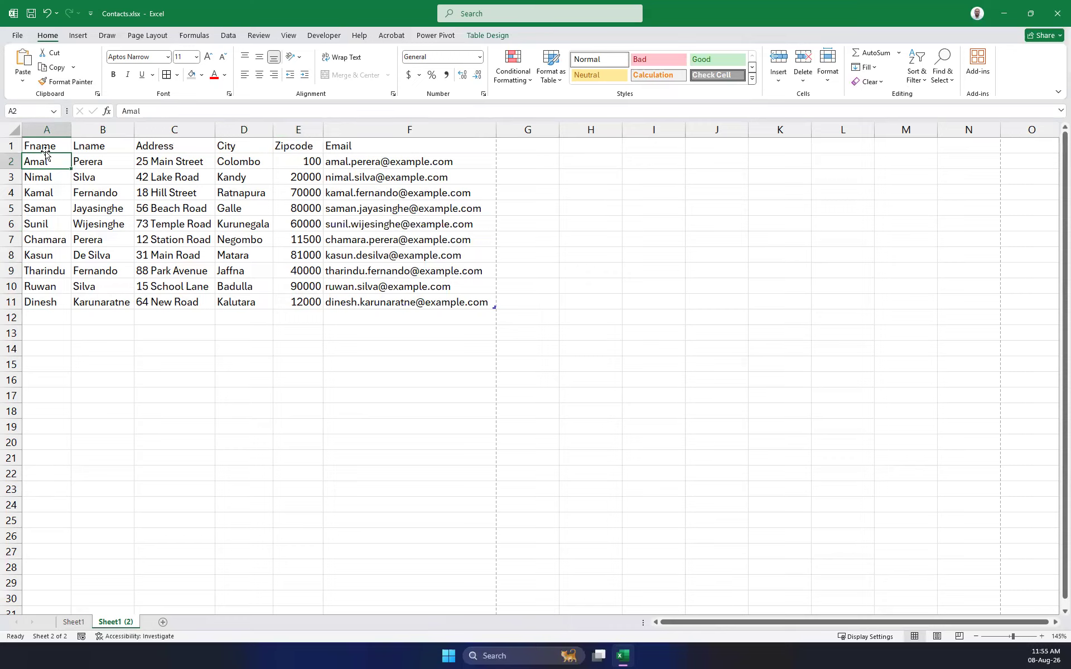
drag(486, 304, 39, 144)
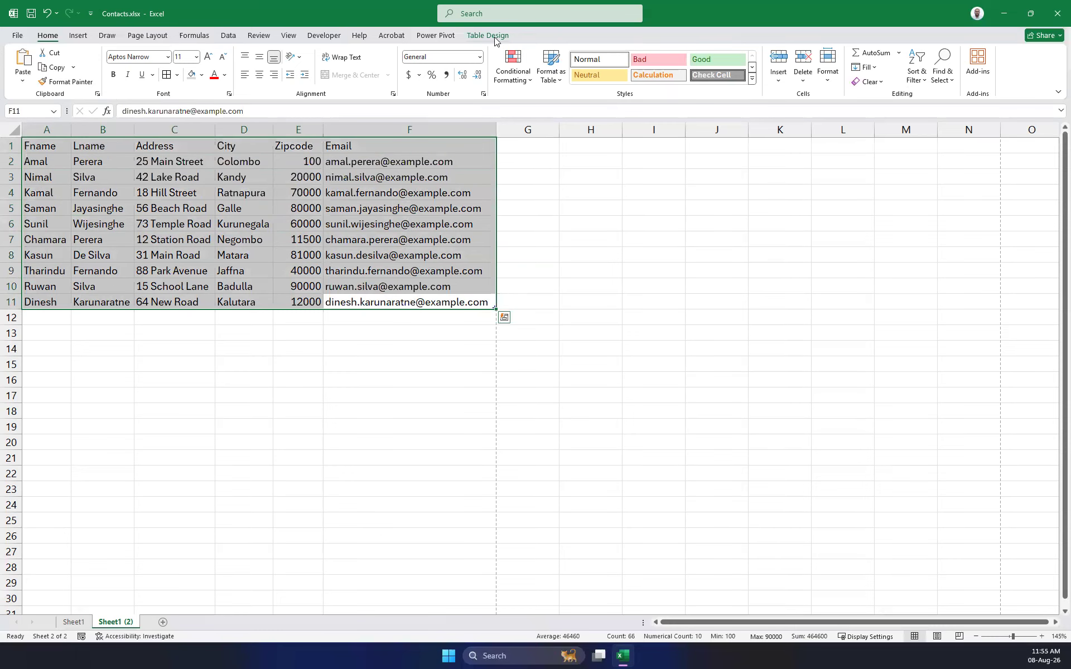
click(498, 38)
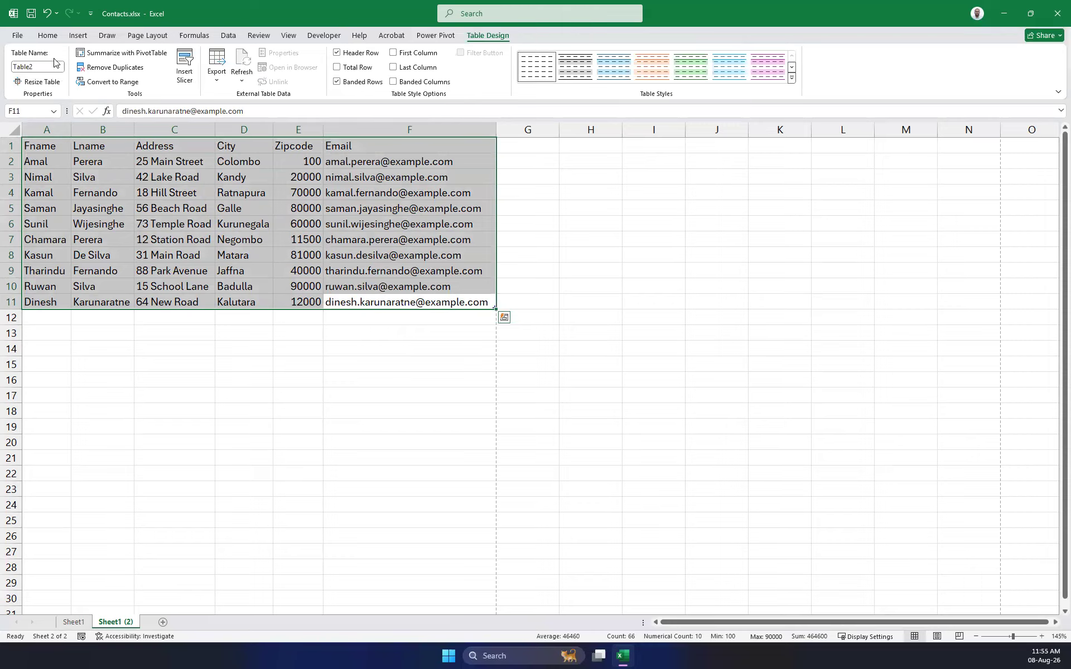
click(48, 37)
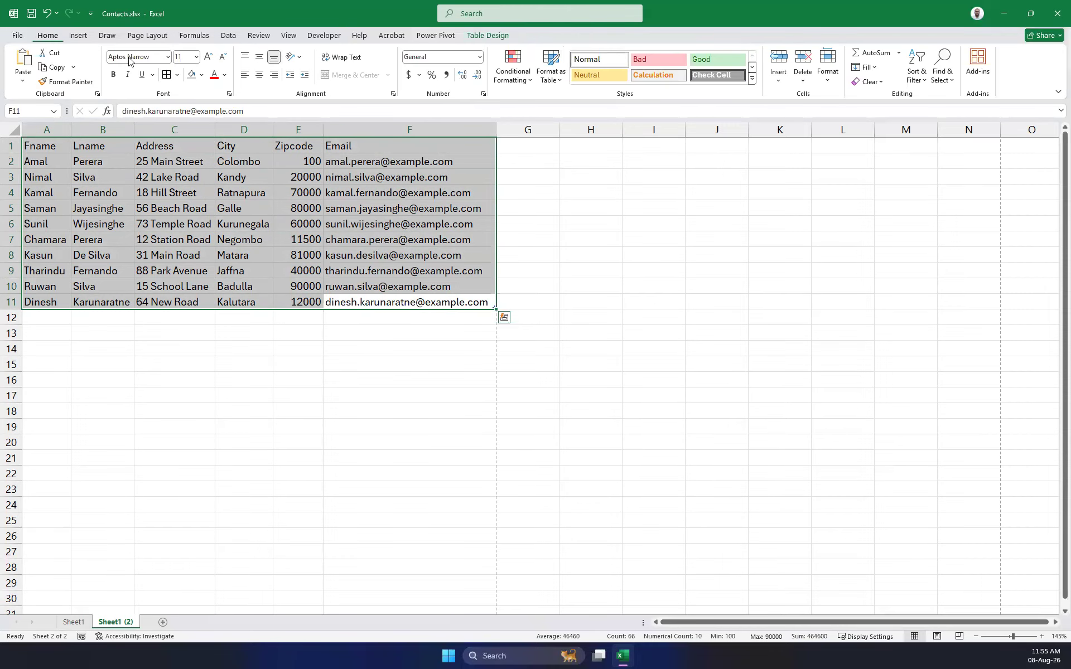
click(452, 413)
drag(475, 306, 33, 144)
Try centre, left and right alignment on the table, finishing with left alignment.
click(260, 75)
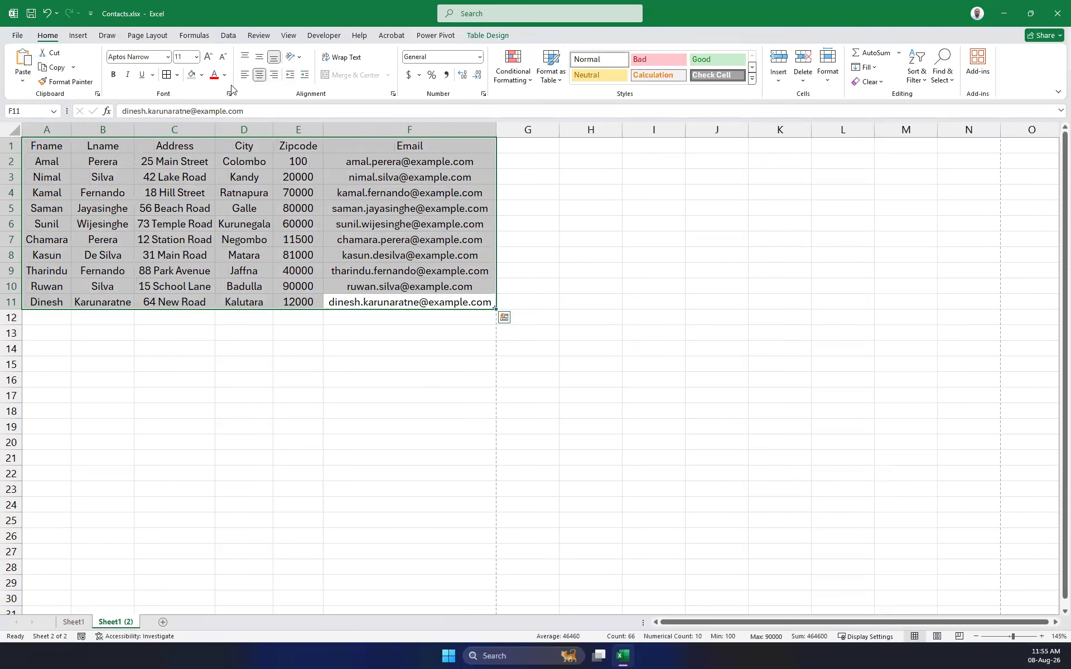
click(244, 75)
click(274, 75)
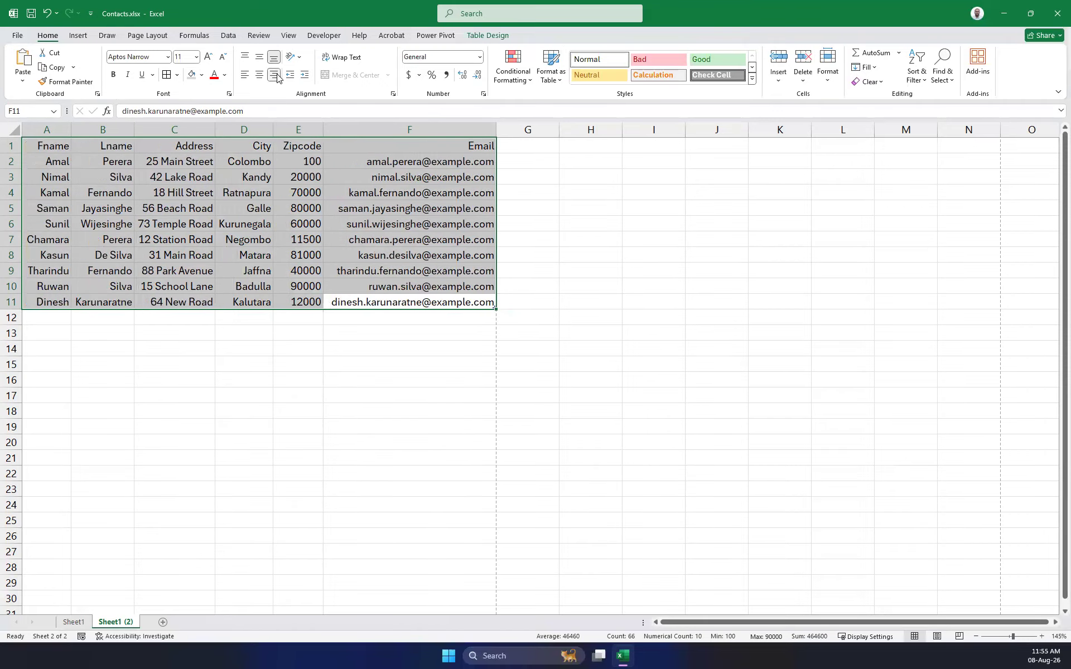
click(259, 75)
click(244, 74)
click(260, 75)
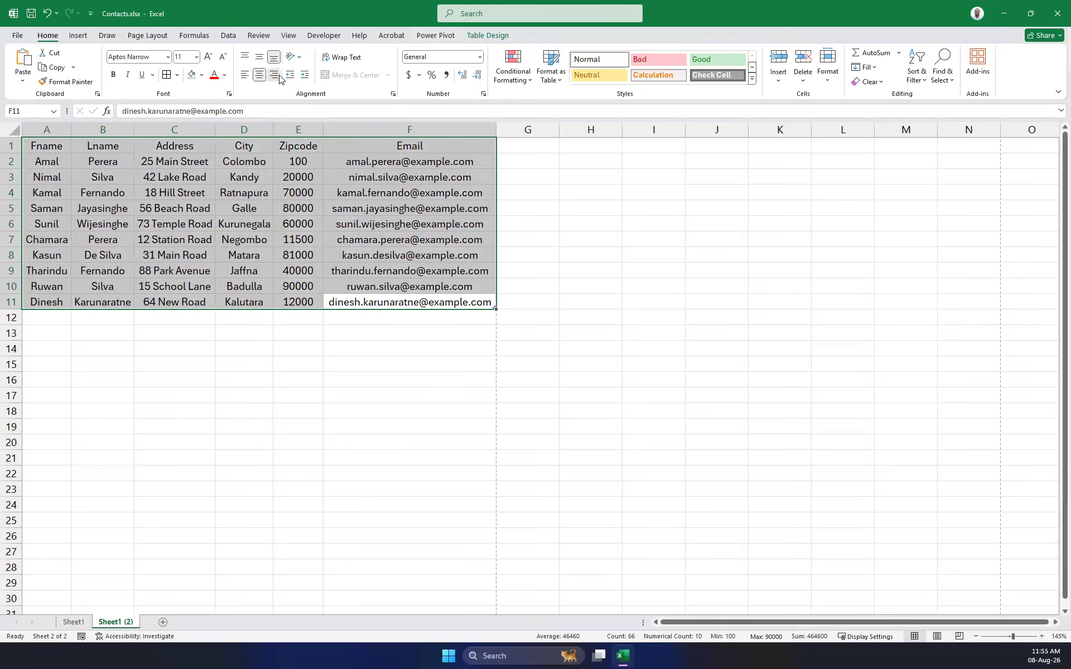
click(274, 75)
click(244, 75)
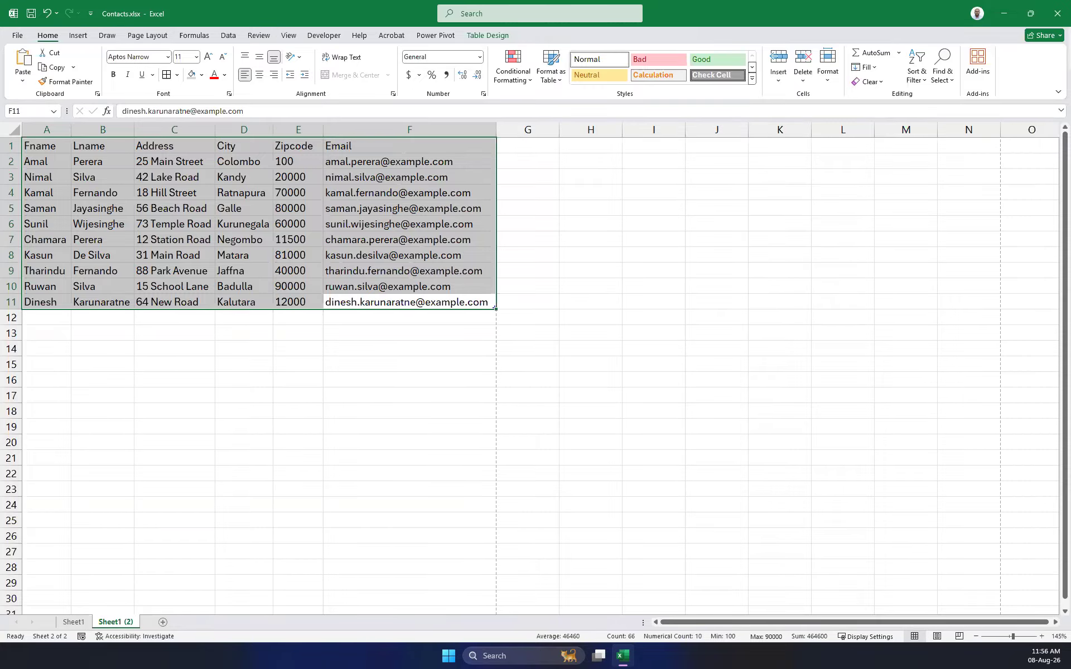
Clear all the contact data from the worksheet.
drag(533, 412, 39, 146)
key(Delete)
click(395, 338)
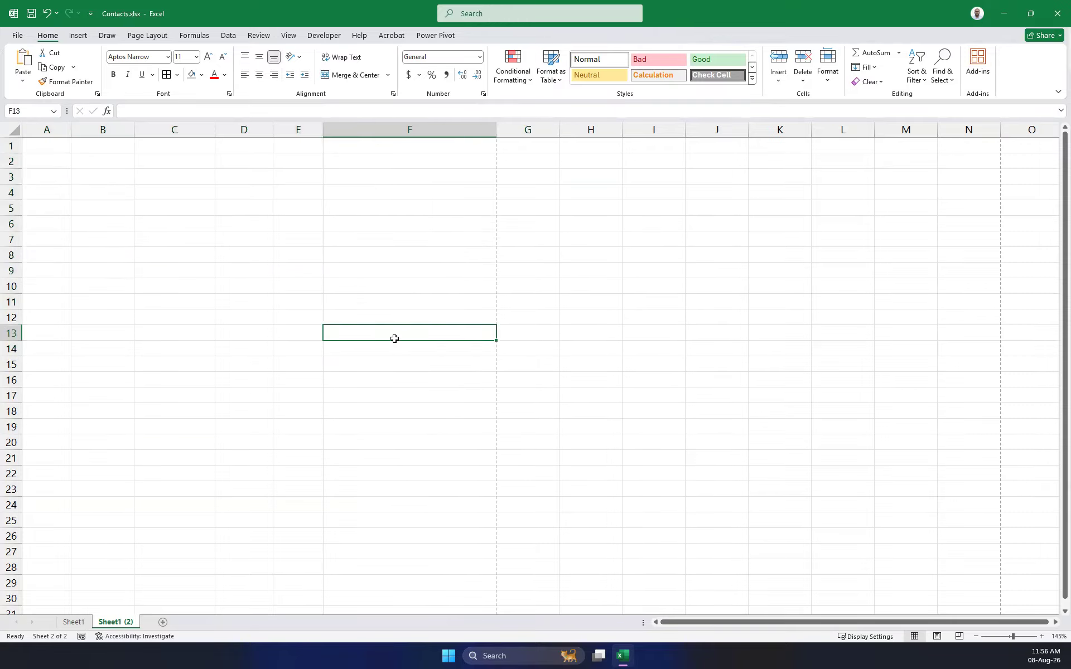
Delete the original Sheet1 worksheet and return to cell A1.
right_click(77, 624)
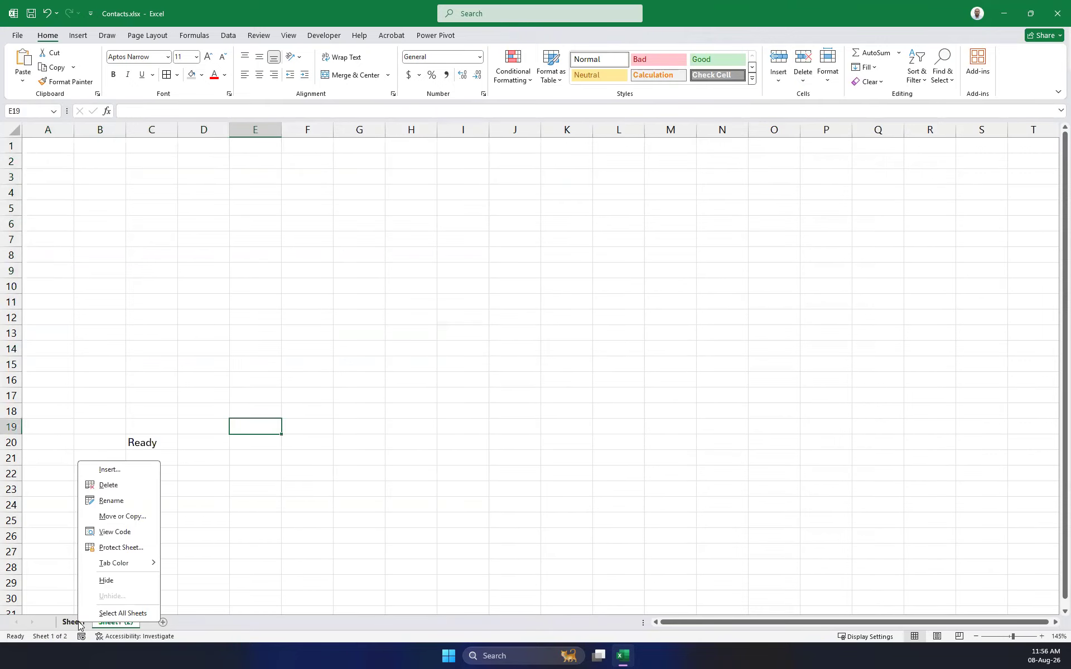
click(108, 485)
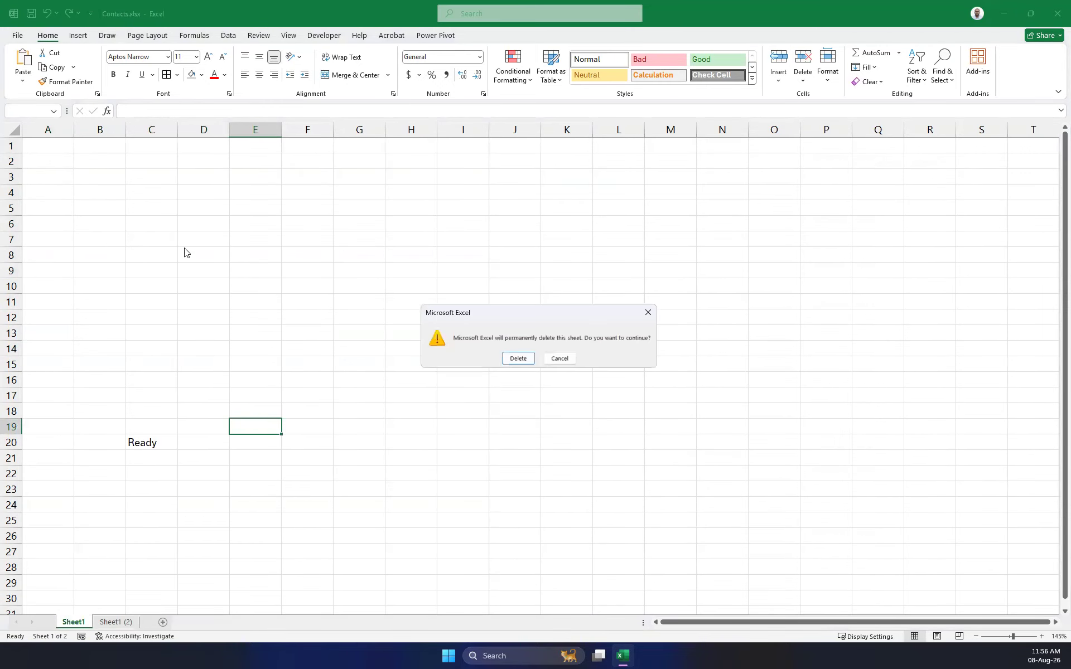
click(511, 361)
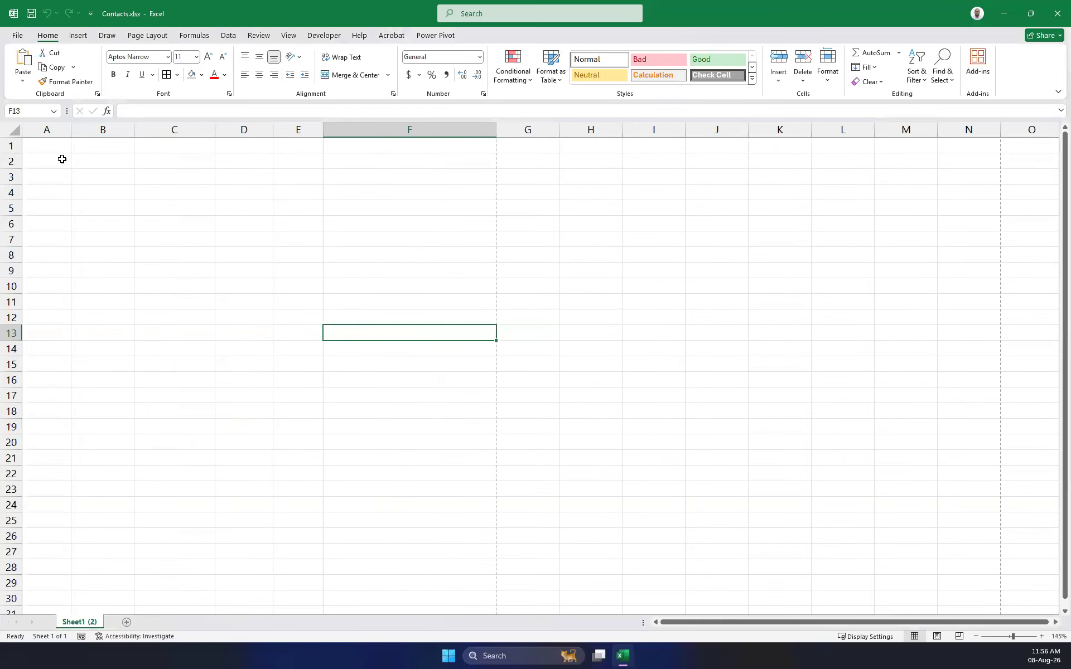
key(ctrl+Home)
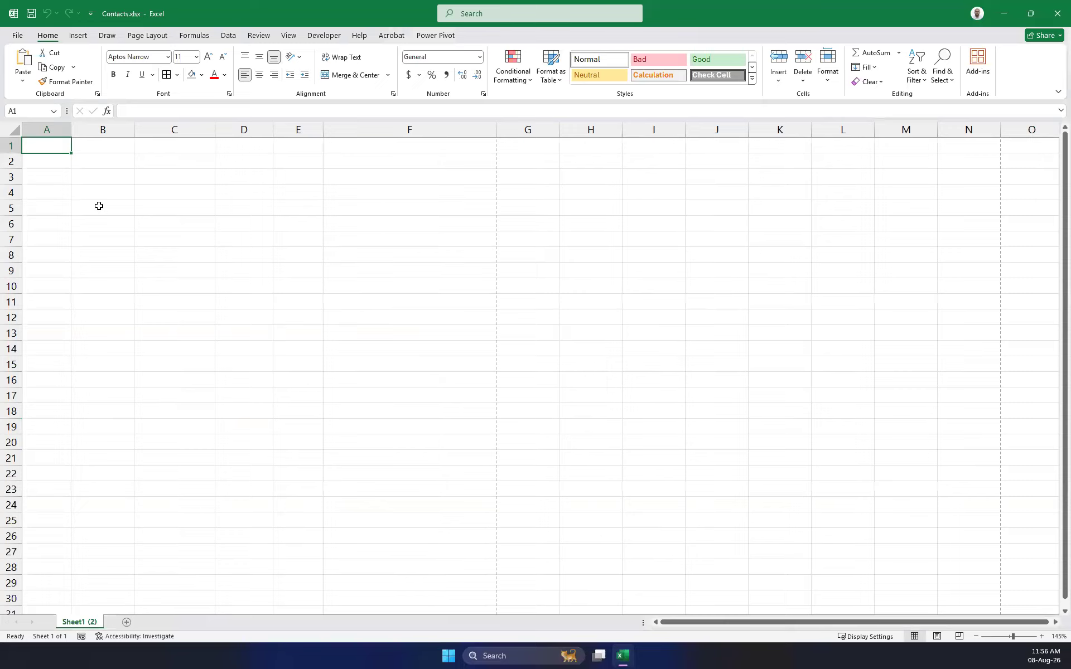
Type the Unit Price, Qty and Sales headings in row 1.
text(Unit Price1)
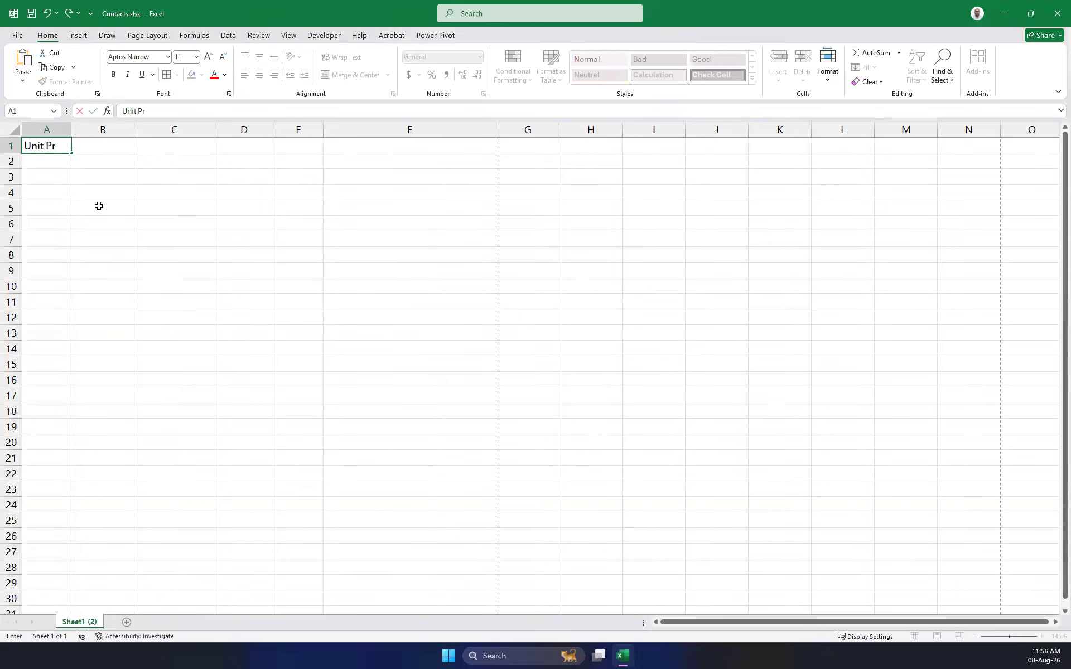
key(BackSpace)
text(Qty)
key(Tab)
key(Tab)
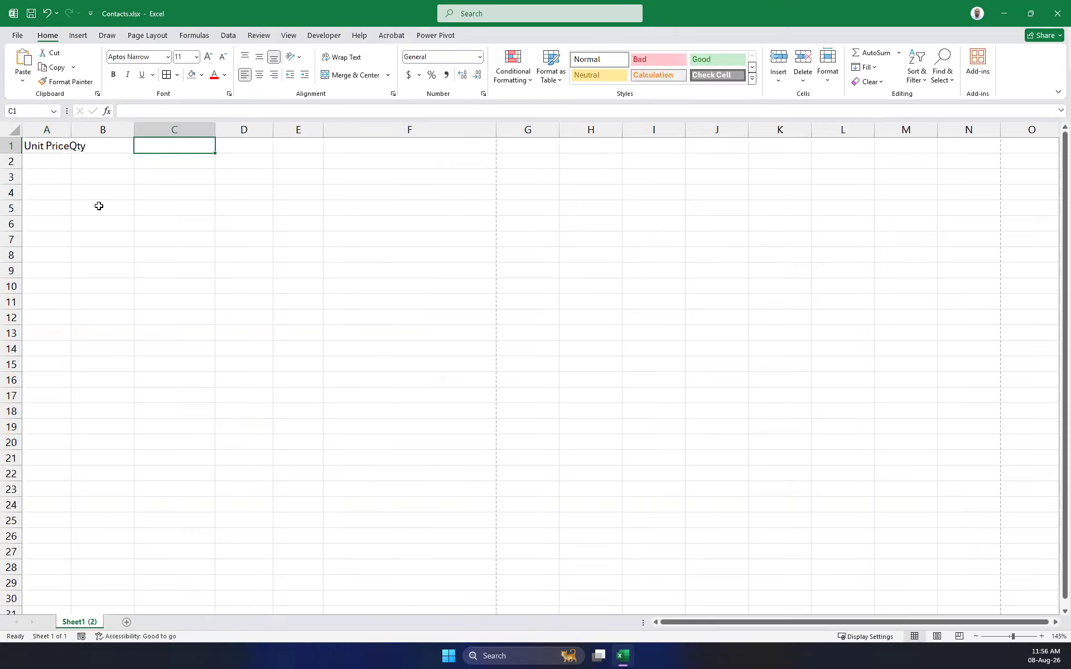
text(Sales)
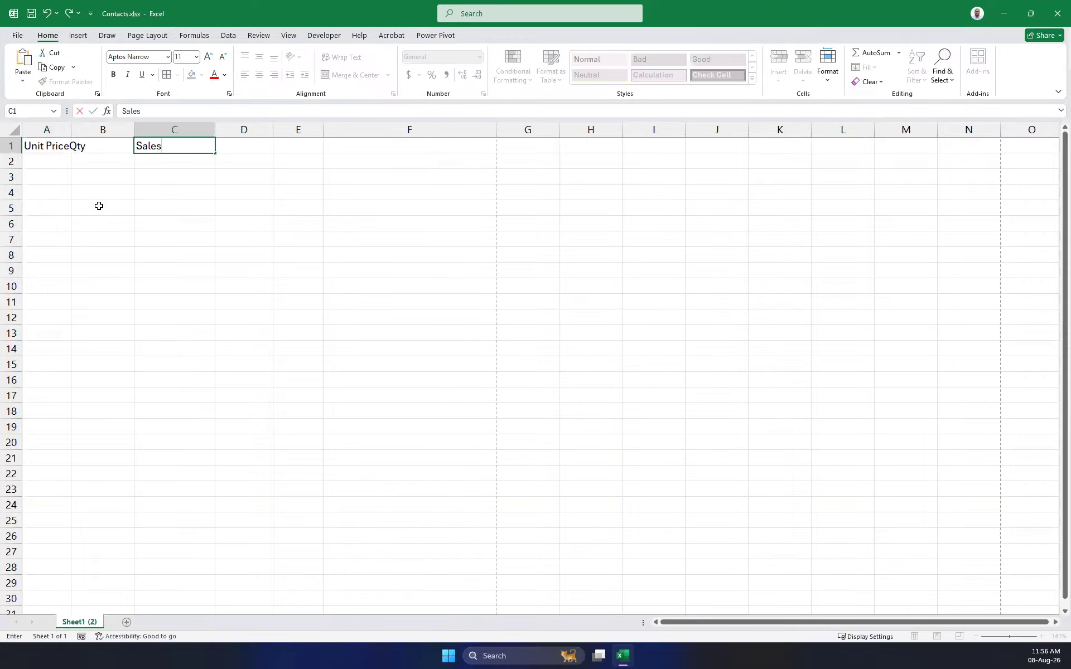
key(Return)
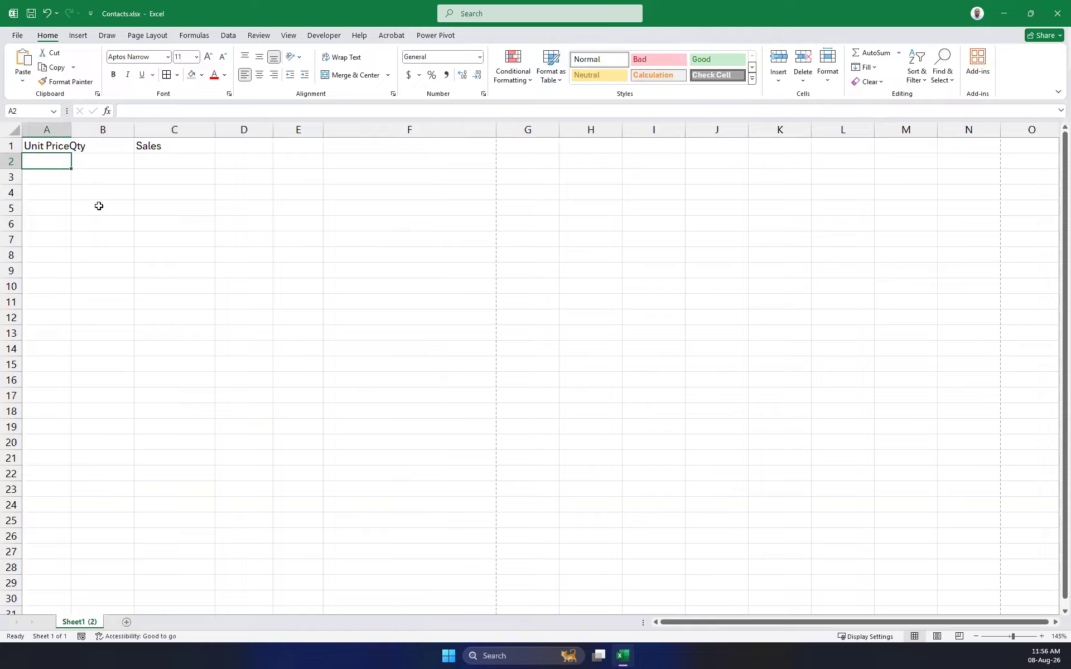
Enter unit prices 25.5, 89, 65.5, 26.75, 15.85, 95 and 45 in A2:A8, then widen column A.
text(2)
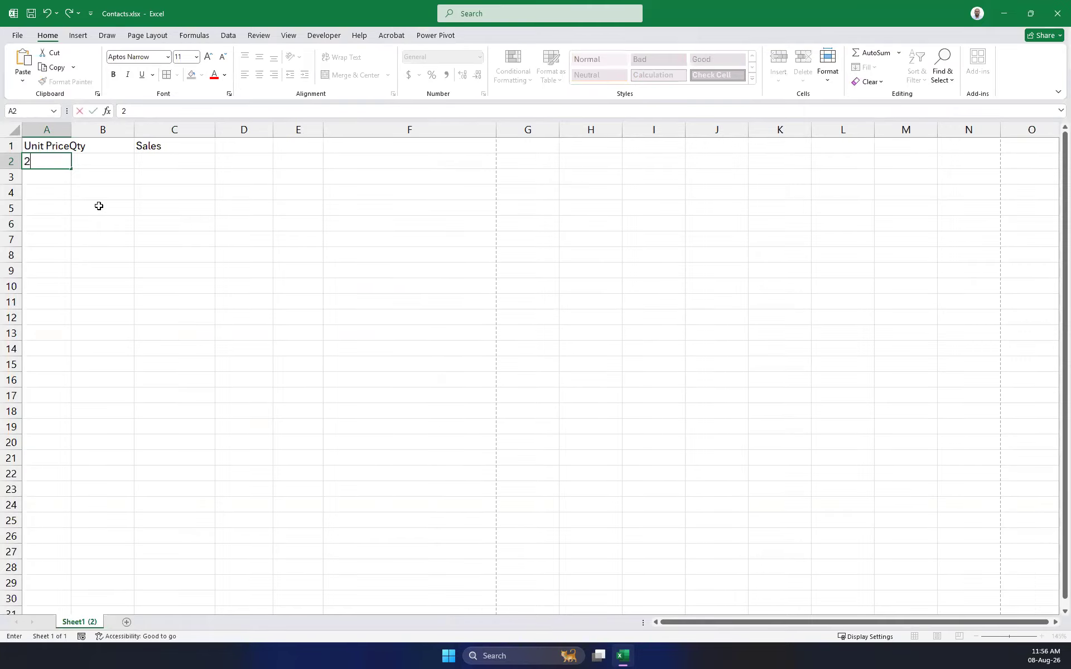
text(5.50)
key(Return)
text(89)
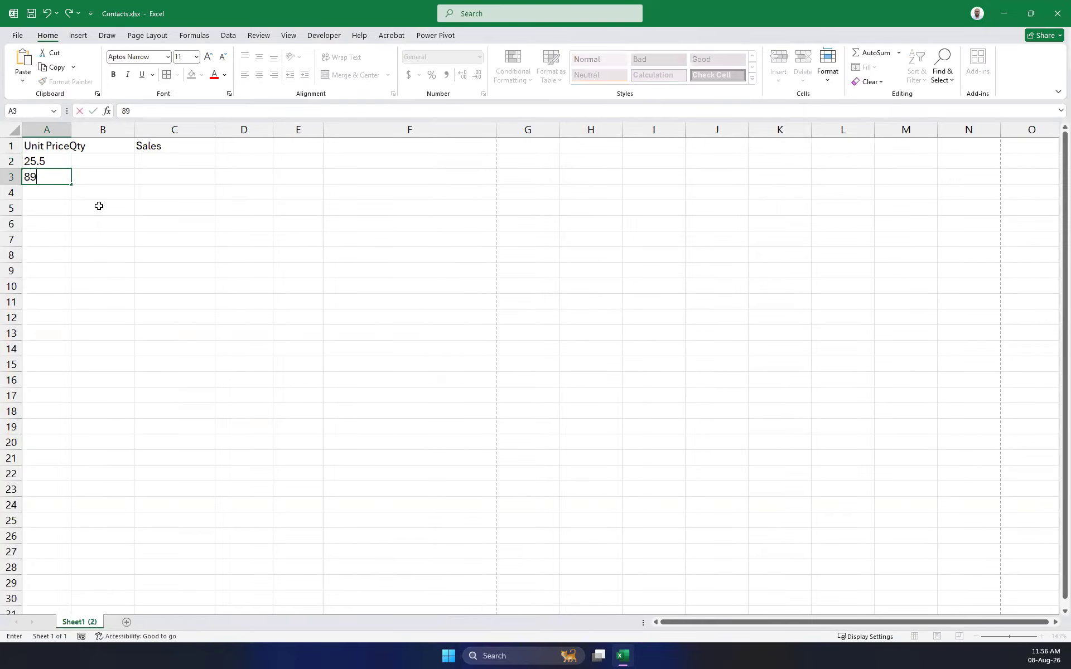
key(Return)
text(65.5)
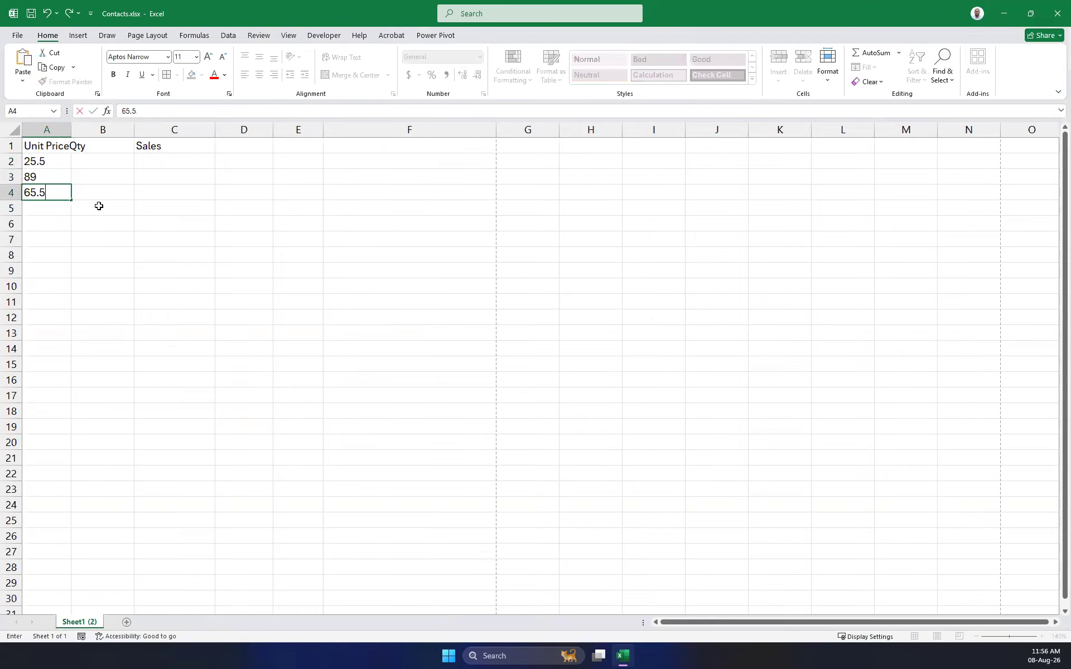
key(Return)
text(26.75)
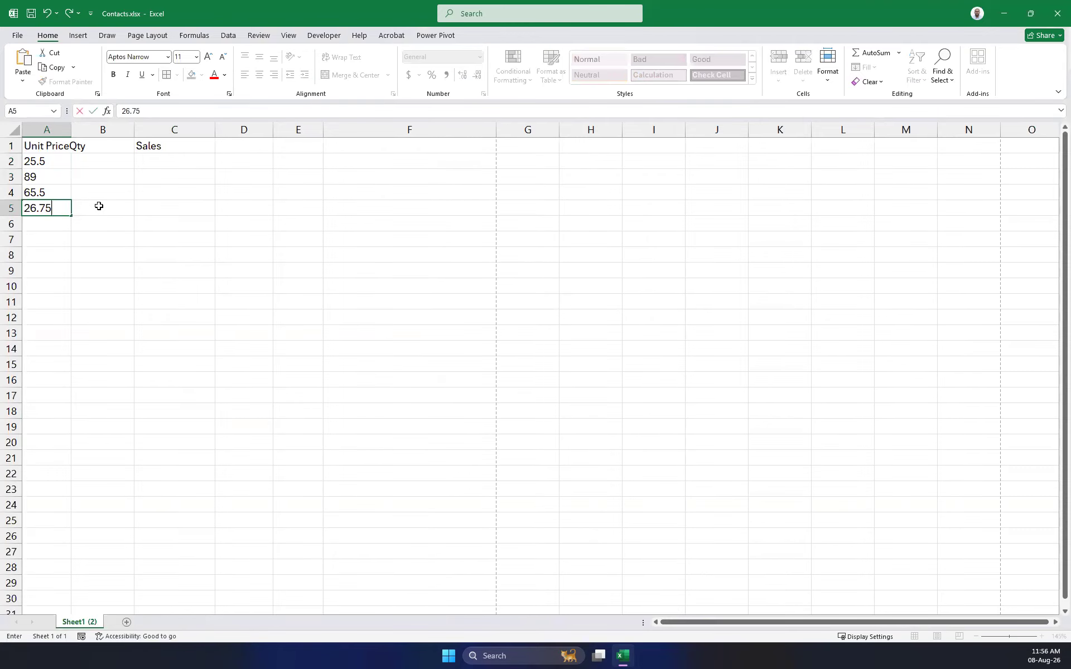
key(Return)
text(15)
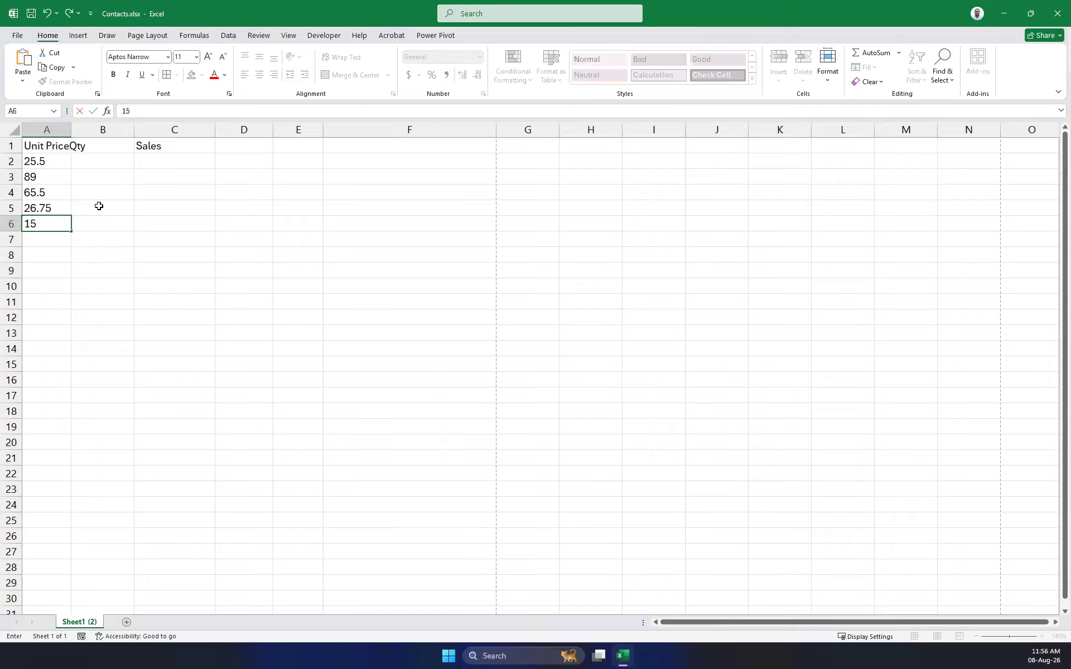
text(.85)
key(Return)
text(950)
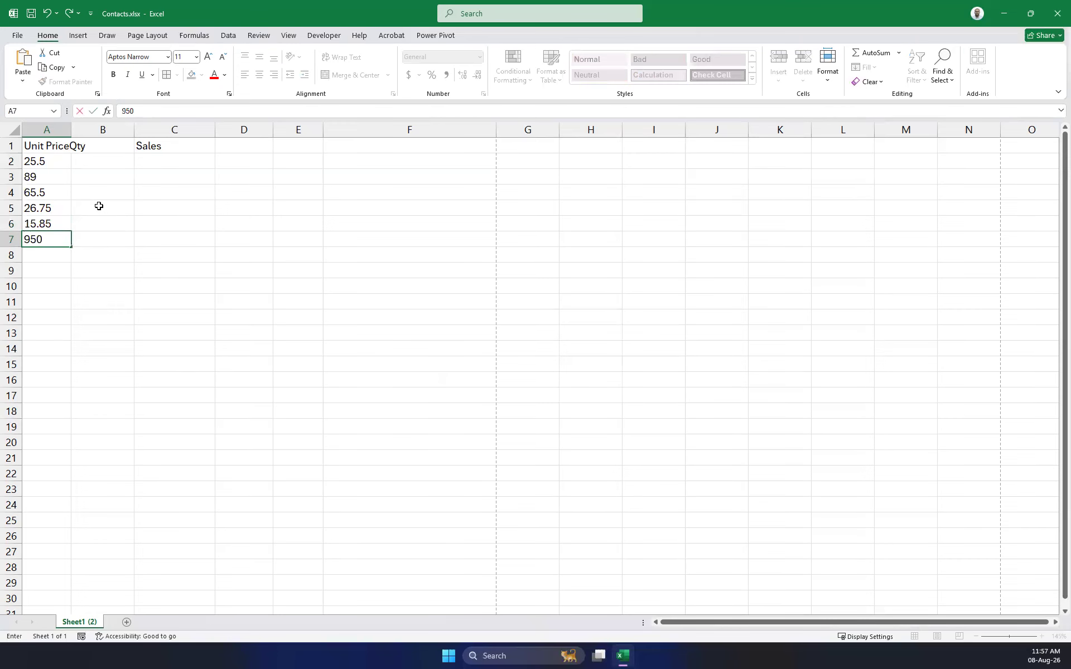
key(BackSpace)
key(Return)
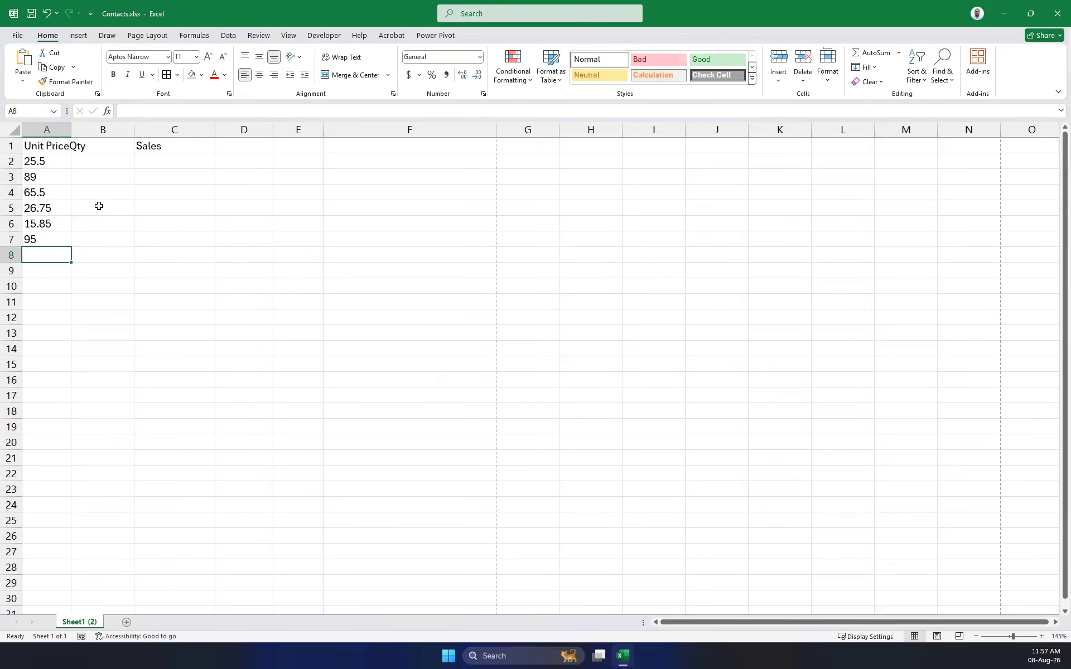
text(45)
key(Return)
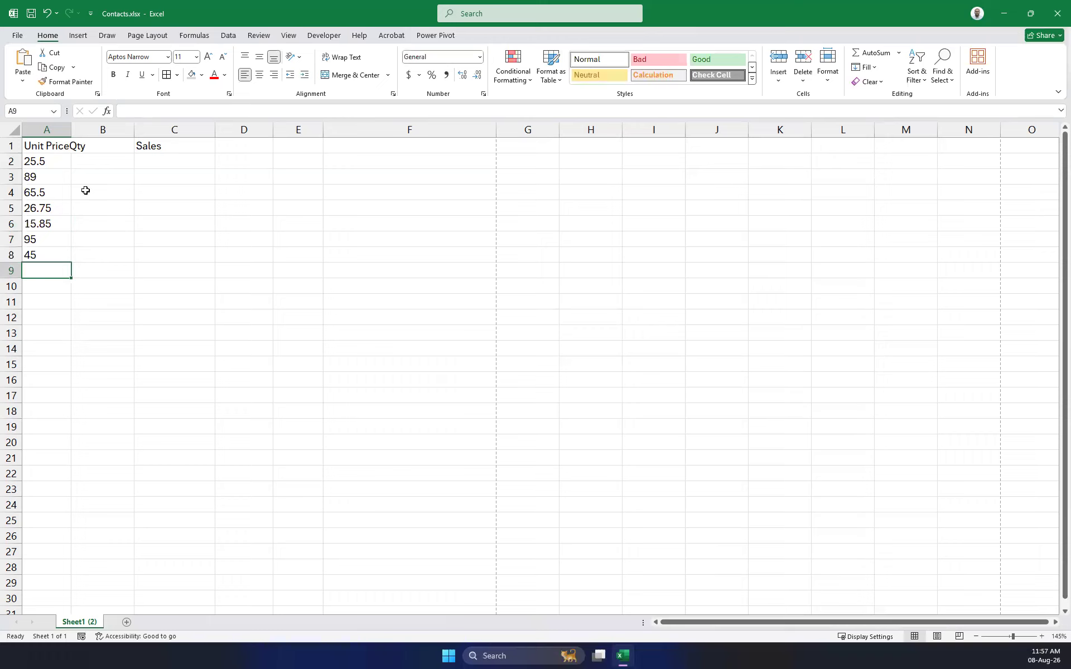
drag(67, 129, 115, 136)
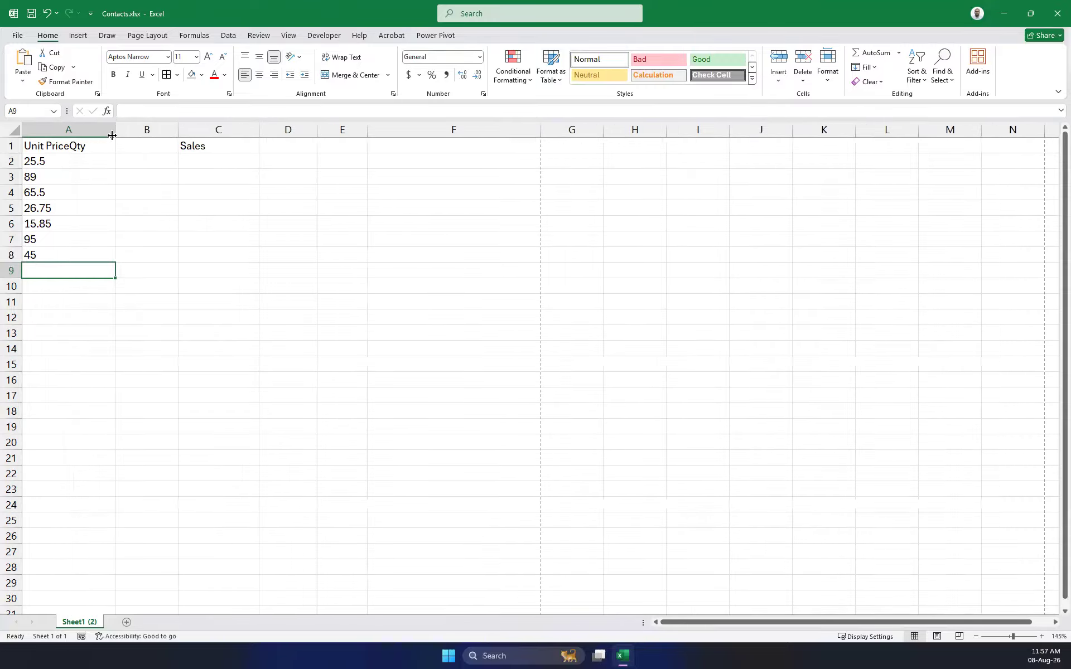
Set the width of columns A through C to 15.
click(165, 176)
drag(69, 130, 218, 129)
right_click(218, 129)
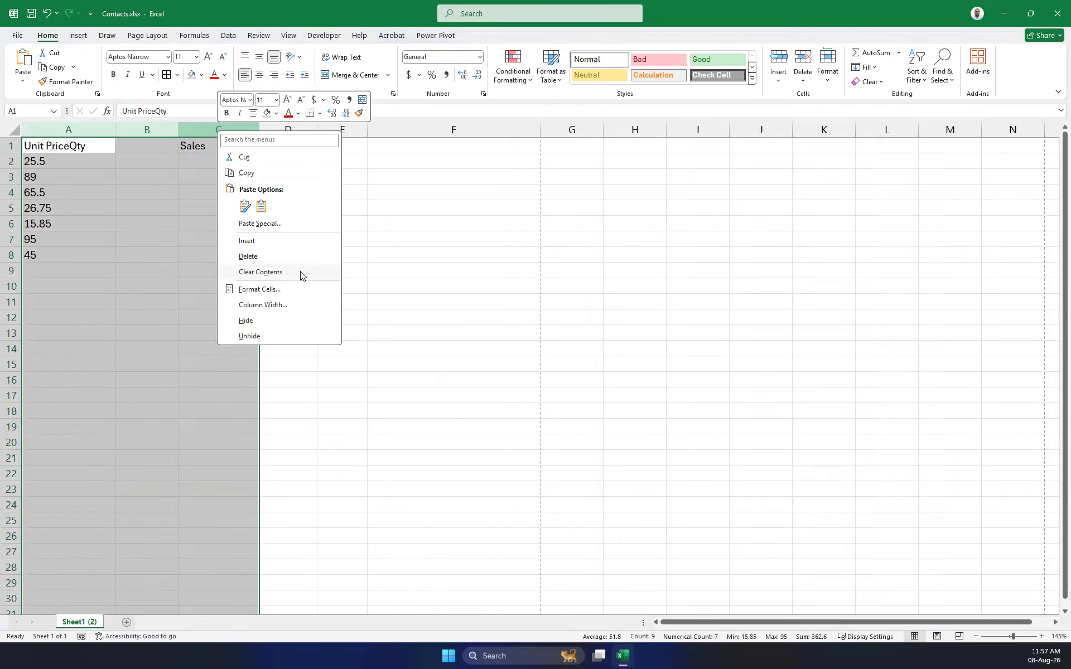
click(279, 305)
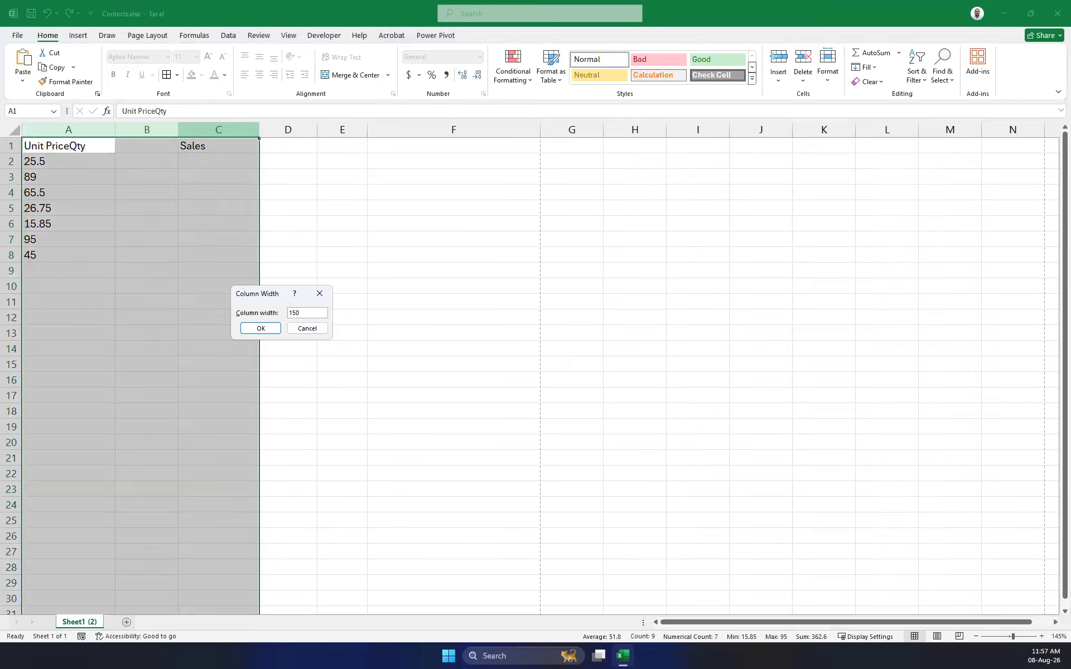
key(Return)
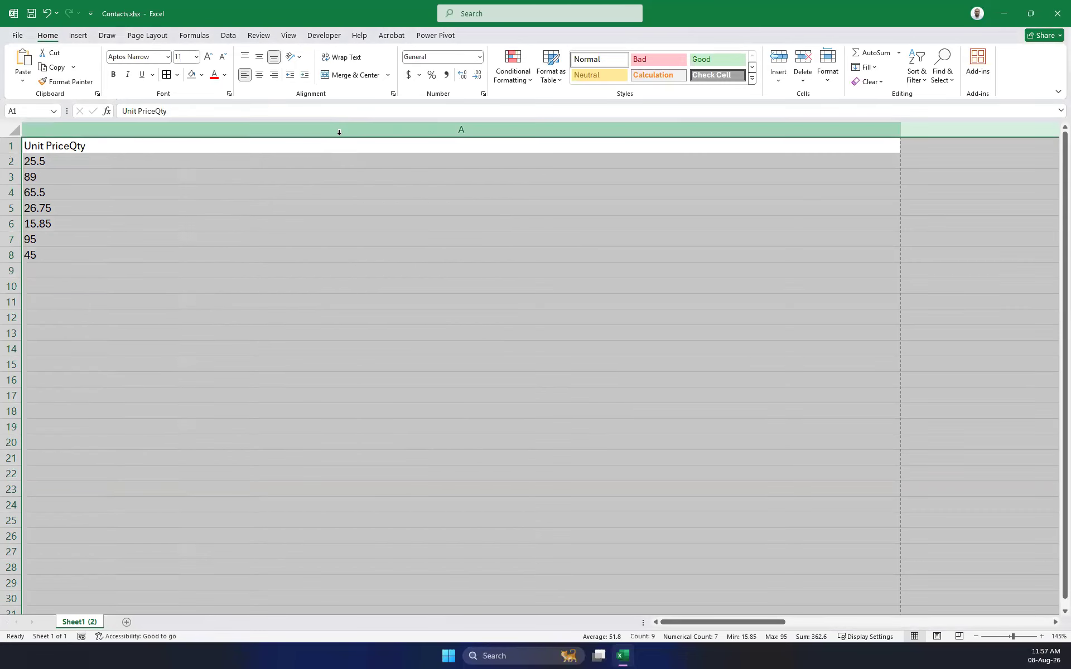
right_click(339, 130)
click(401, 308)
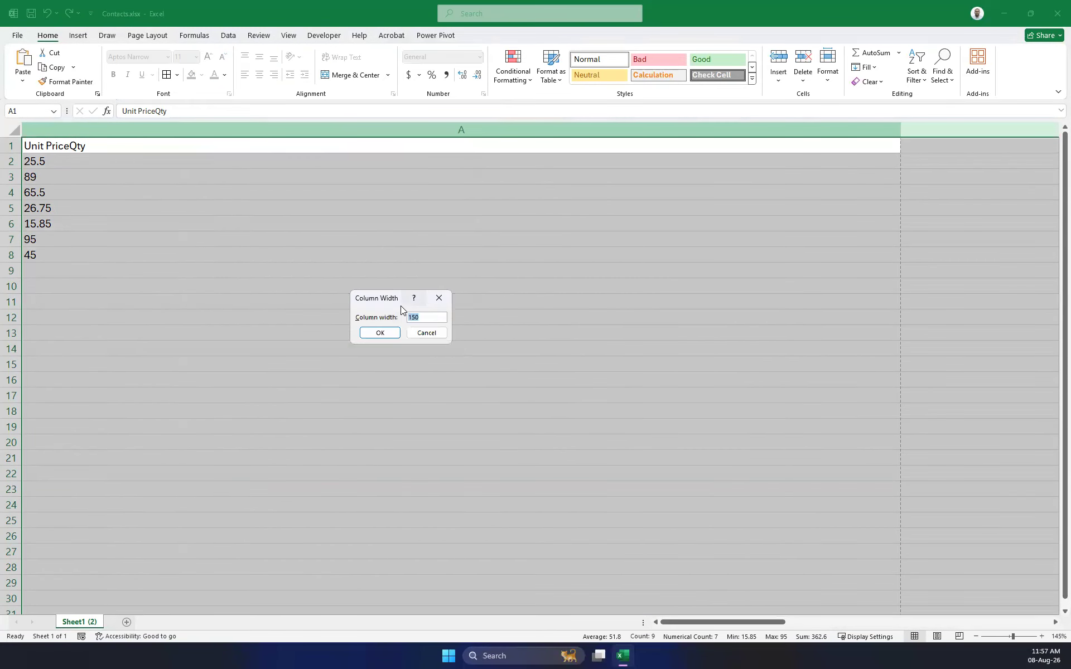
text(15)
key(Return)
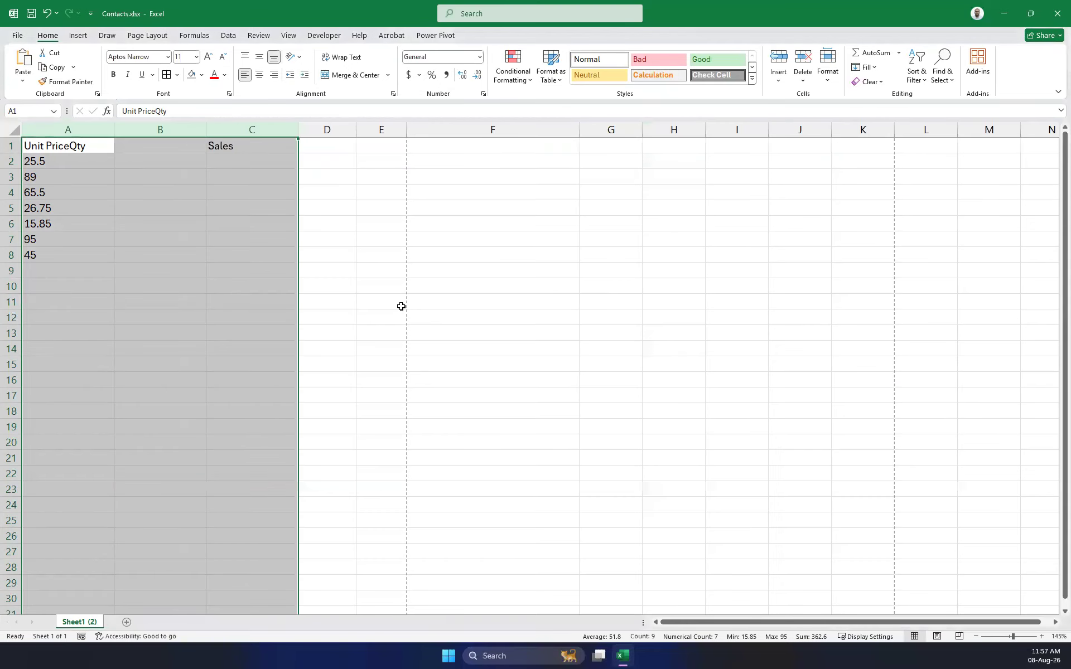
Start editing cell A1's heading to remove the stray 'Qty'.
click(380, 360)
click(142, 149)
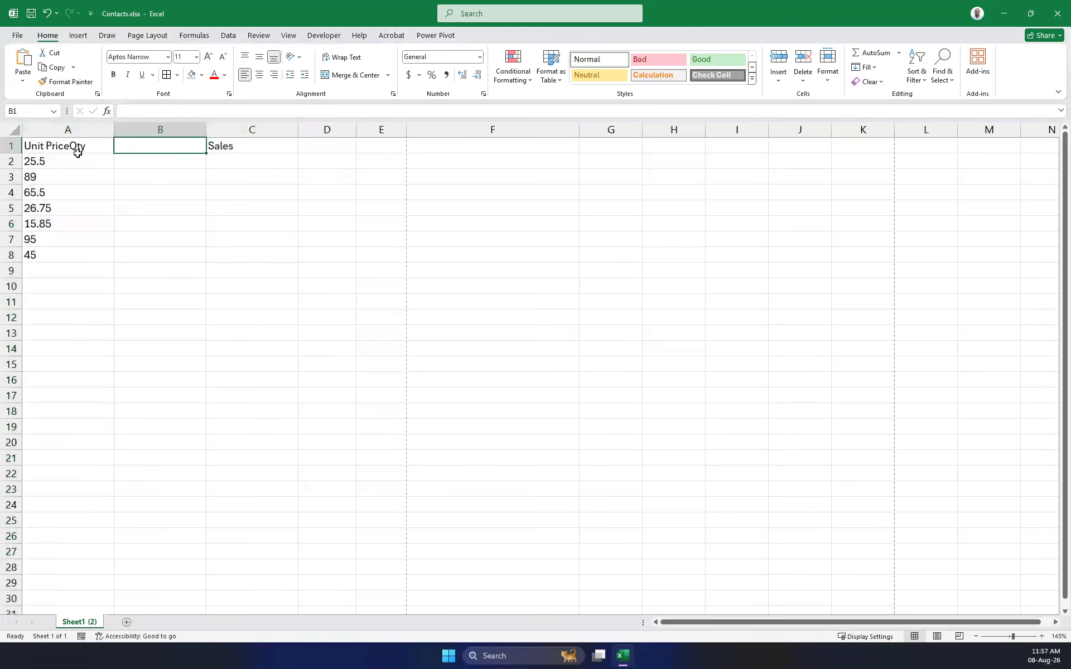
click(90, 147)
click(164, 111)
Correct A1 to 'Unit Price' and add the 'Quantity' heading in B1.
key(BackSpace)
key(BackSpace)
key(BackSpace)
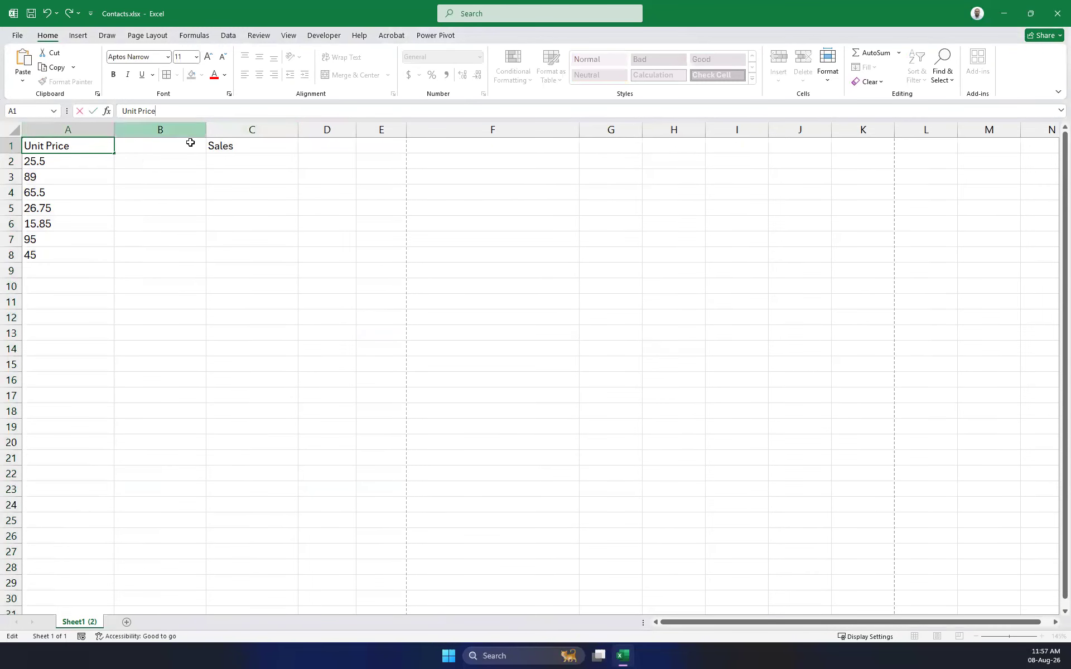
click(157, 147)
text(Quantity)
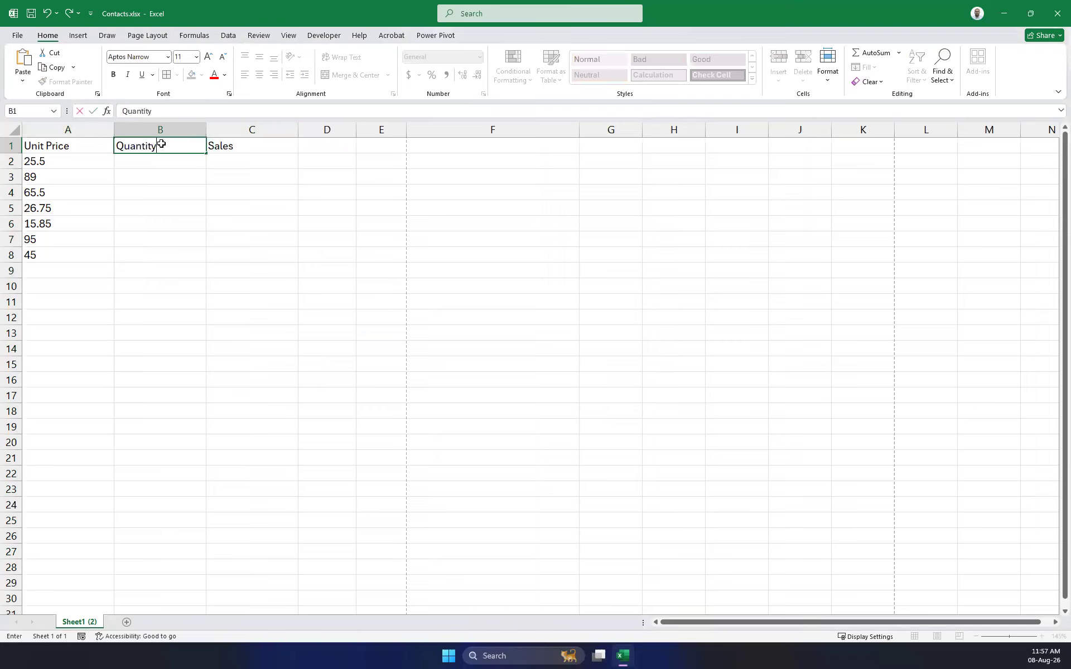
key(Return)
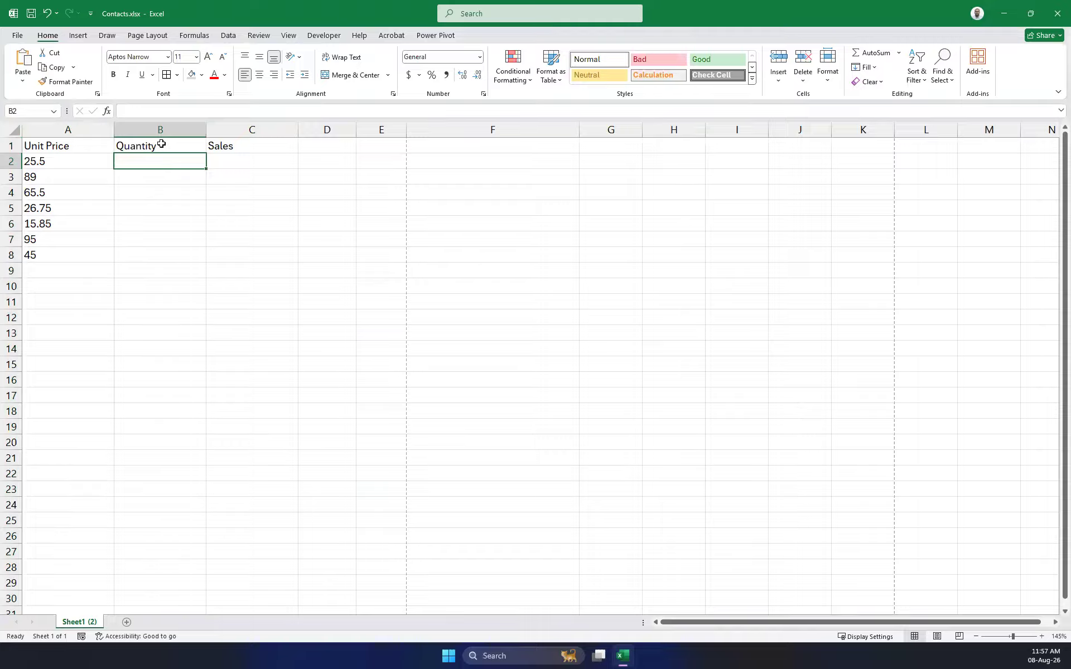
Enter quantities 25, 40, 6, 98, 14, 285 and 25 in B2:B8, then widen column B slightly.
text(25)
key(Return)
text(895)
key(Return)
text(1)
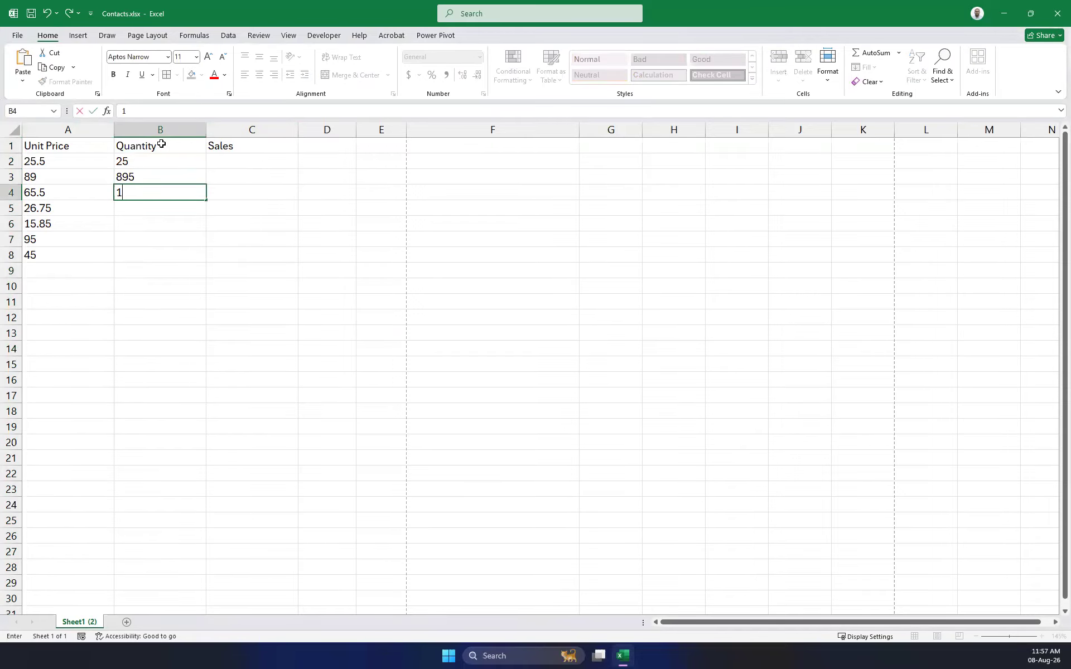
key(Up)
text(40)
key(Return)
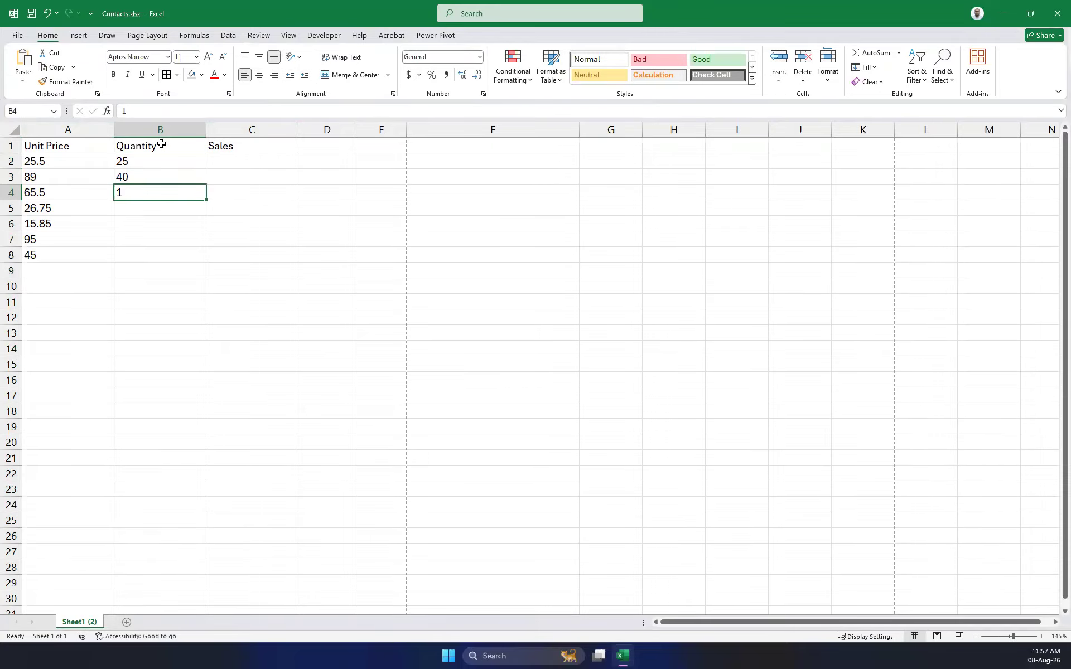
text(6)
key(Return)
text(98)
key(Return)
text(14)
key(Return)
text(285)
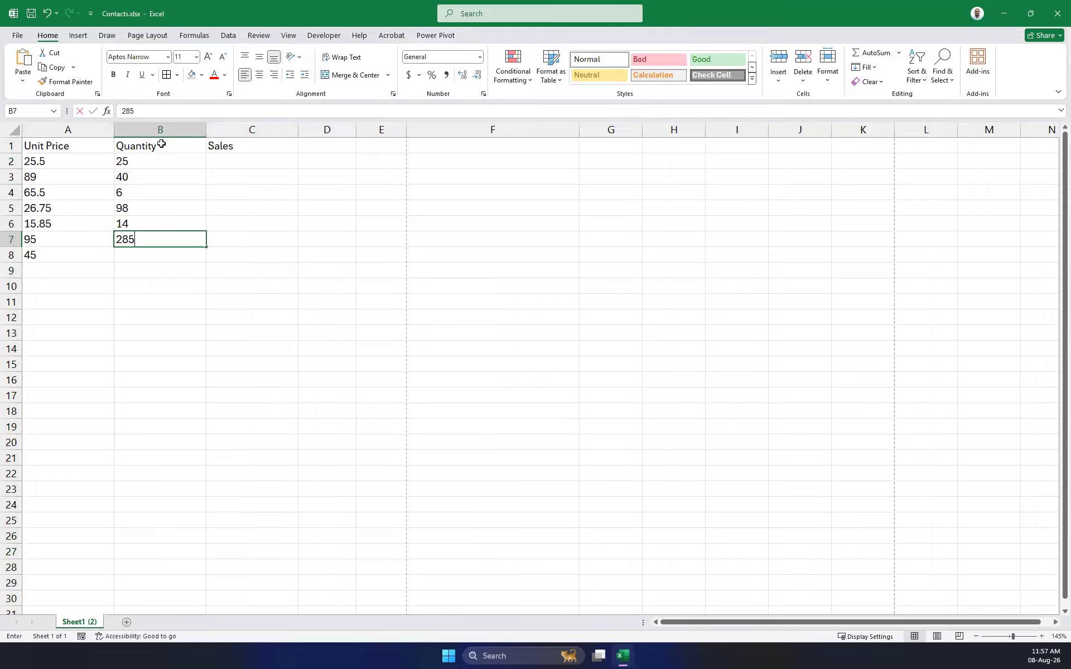
key(Return)
text(25)
key(Return)
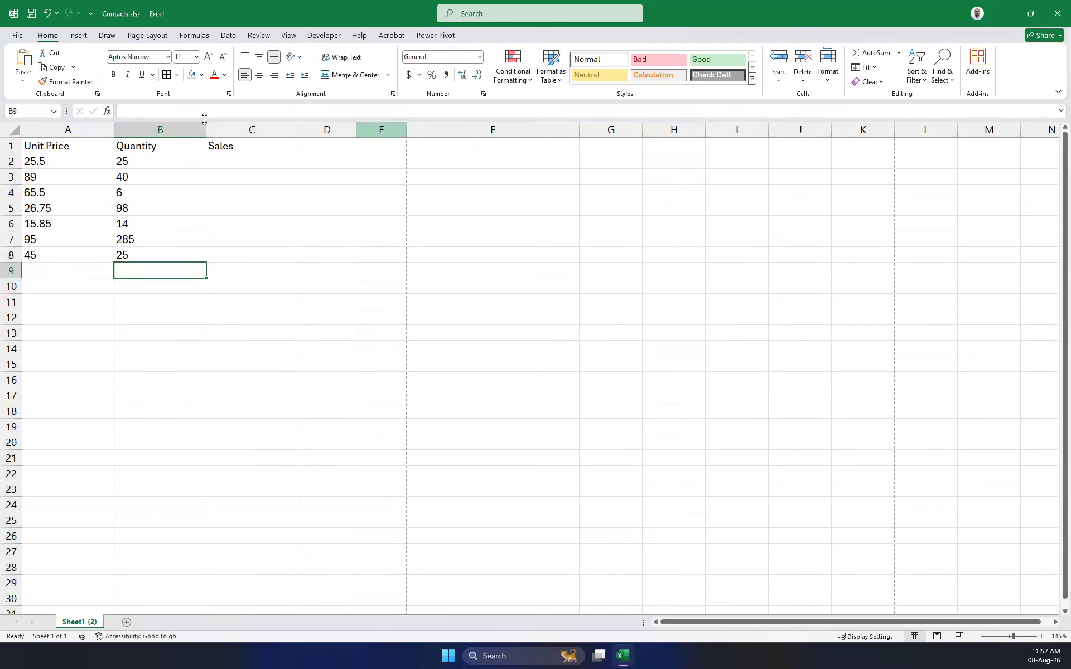
drag(206, 130, 215, 130)
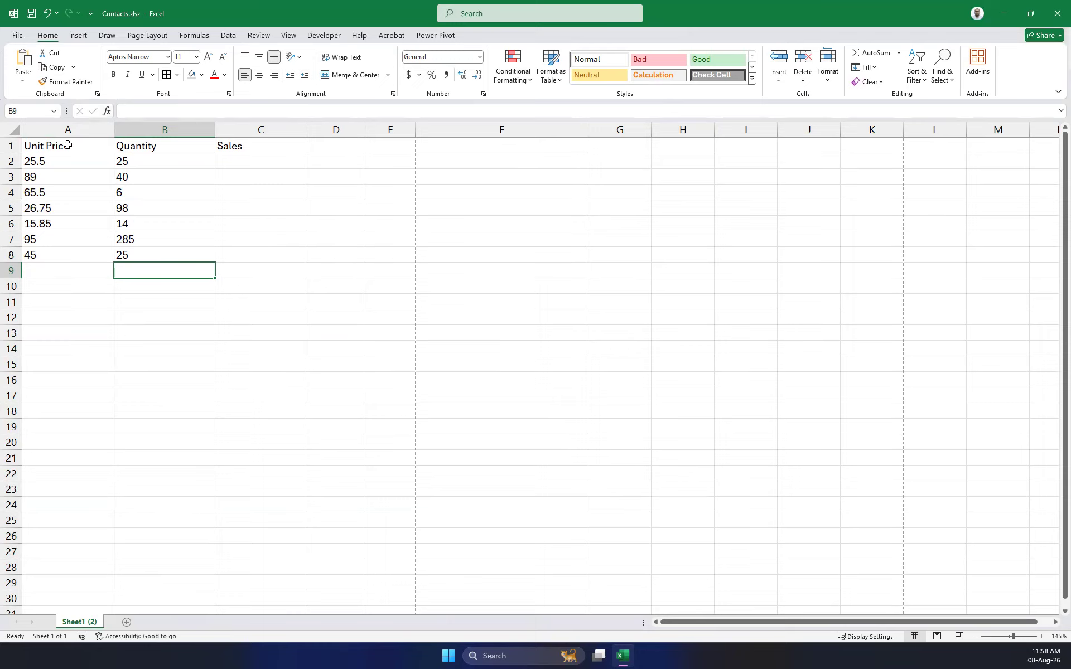
Apply All Borders to every cell of the A1:C8 price, quantity and sales table.
drag(268, 254, 33, 149)
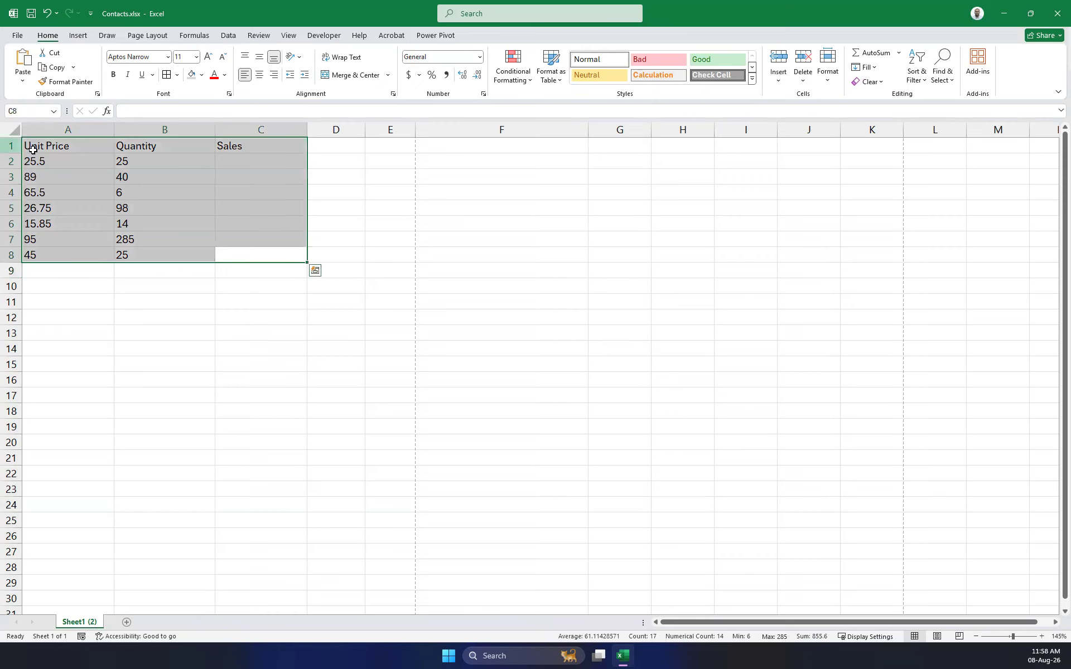
click(166, 74)
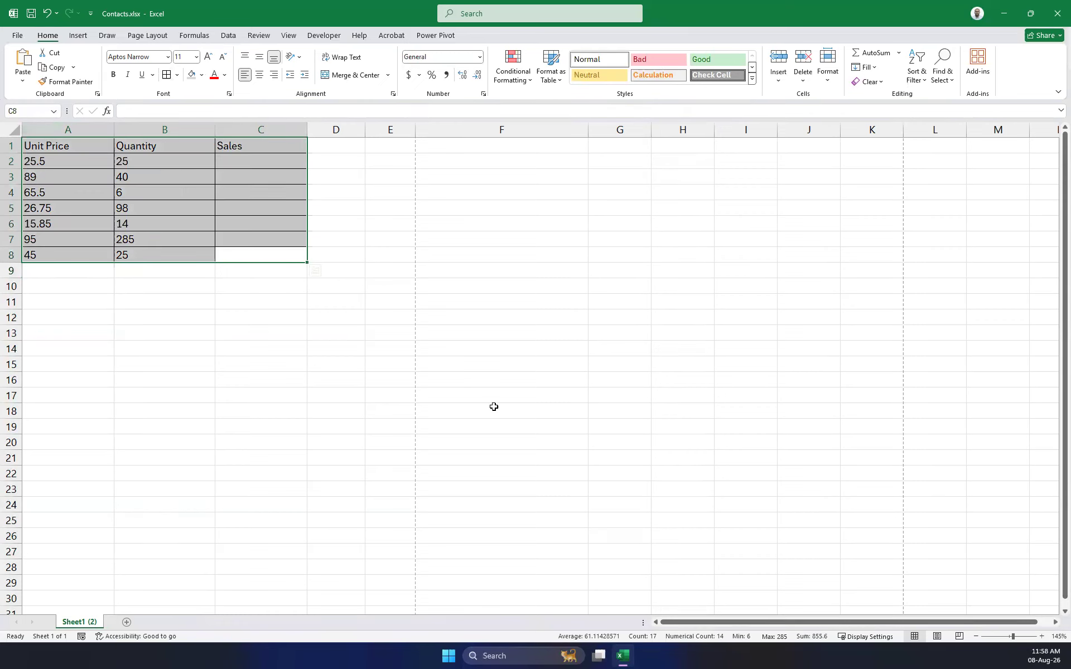
click(294, 413)
drag(289, 252, 24, 146)
click(454, 407)
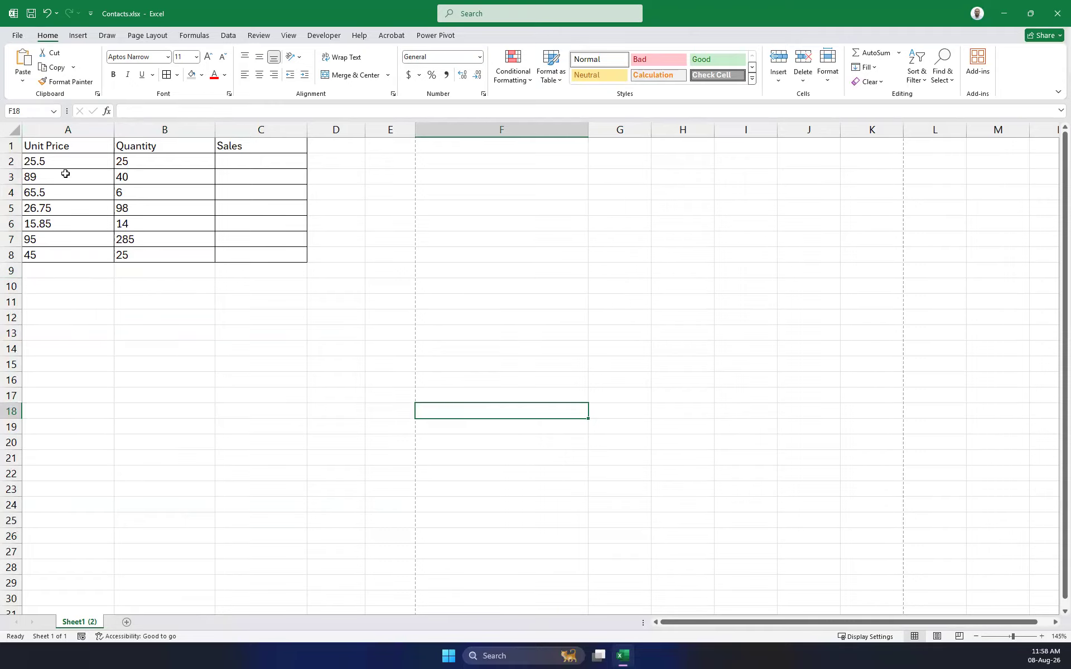
click(32, 128)
Insert an empty column A before the Unit Price column.
right_click(32, 130)
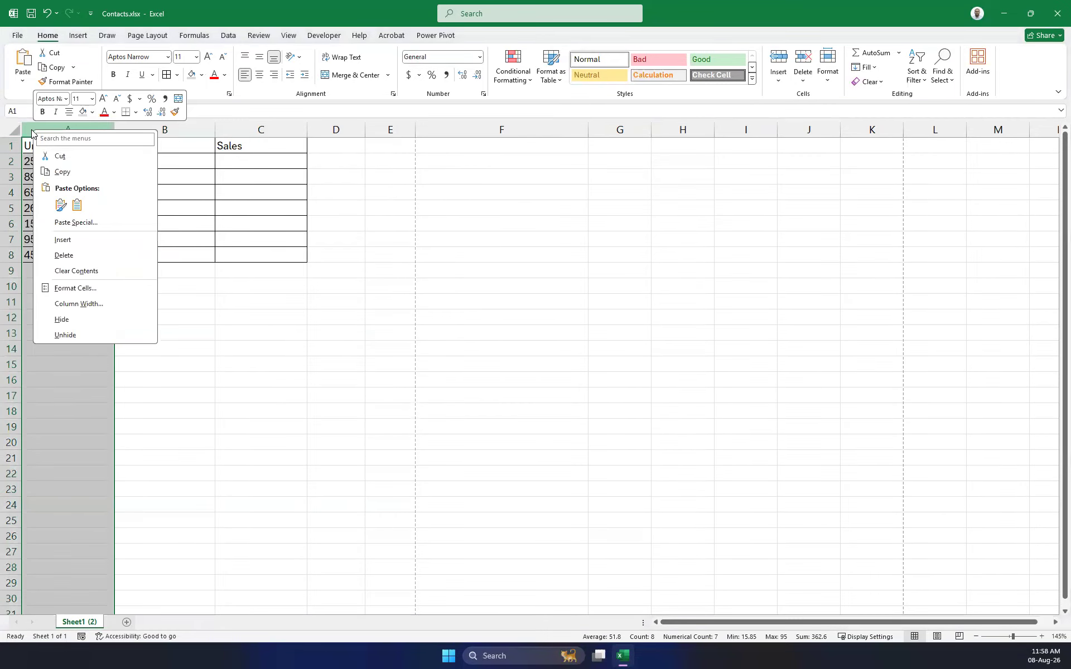
click(72, 241)
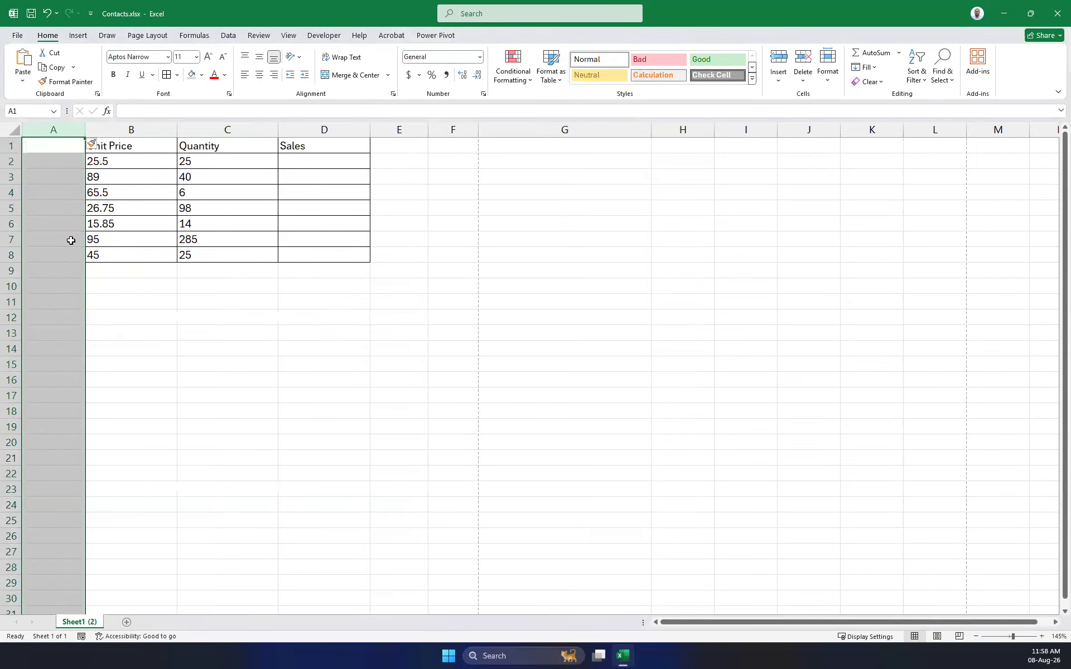
click(159, 425)
drag(68, 167, 67, 365)
drag(84, 185, 53, 475)
click(213, 411)
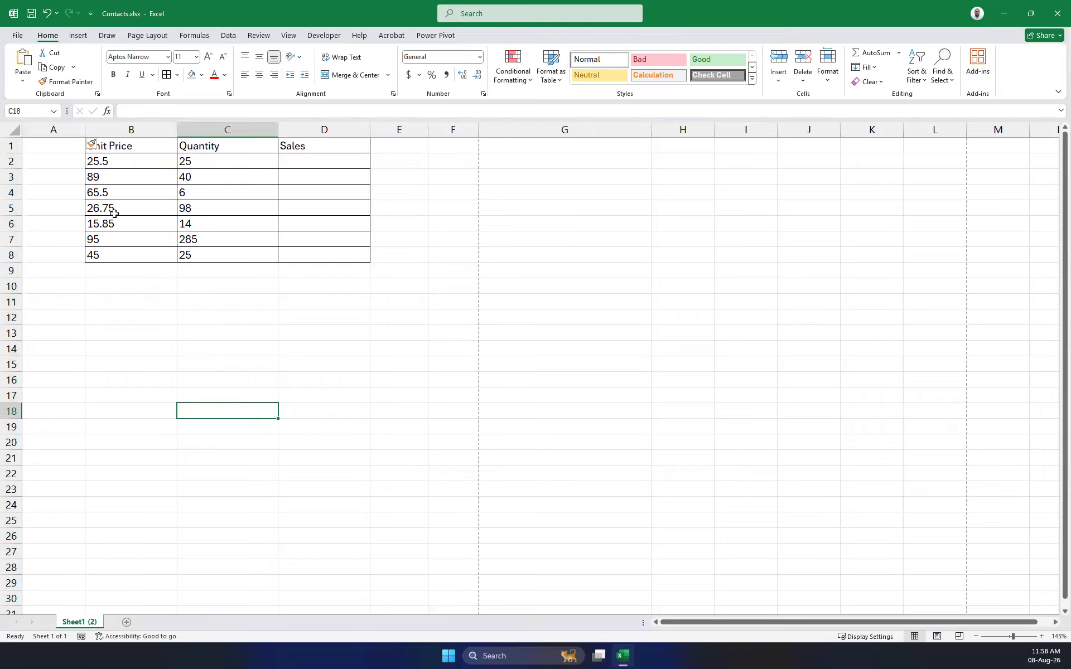
Type the numbers 1 to 6 and then 78 down column A from A2.
click(74, 158)
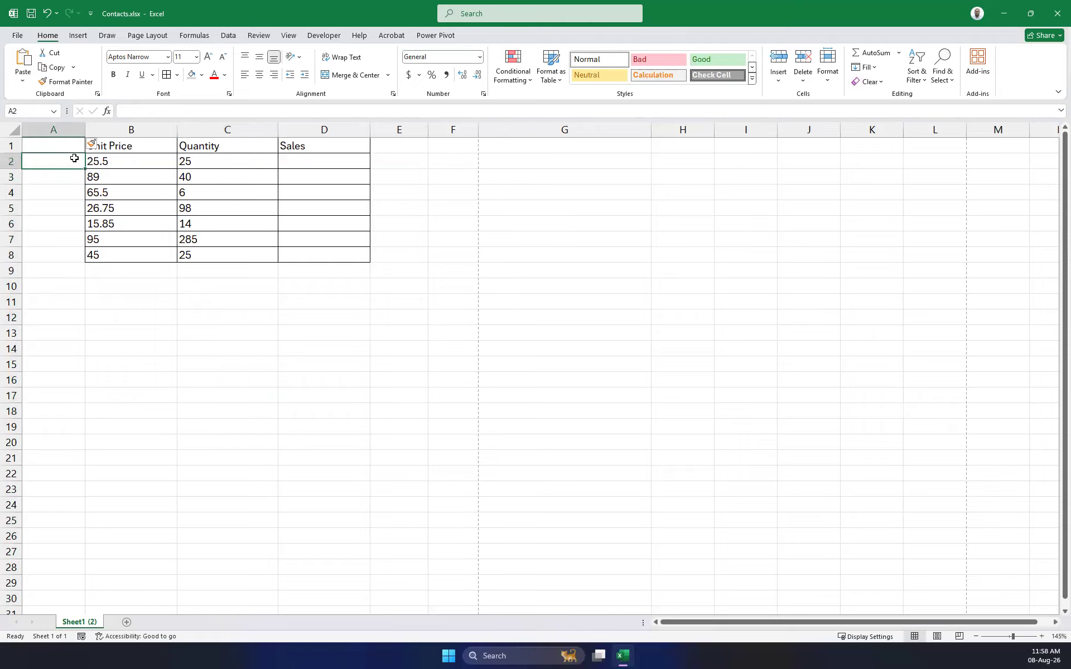
text(1)
key(Return)
text(2)
key(Return)
key(Return)
key(Up)
text(3)
key(Return)
text(4)
key(Return)
text(5)
key(Return)
text(6)
key(Return)
text(78)
key(Return)
Delete the mistaken 78 and clear the typed numbers below A2.
key(Up)
key(Delete)
key(Up)
key(Up)
key(Down)
drag(70, 174, 71, 278)
key(Delete)
key(ctrl+Home)
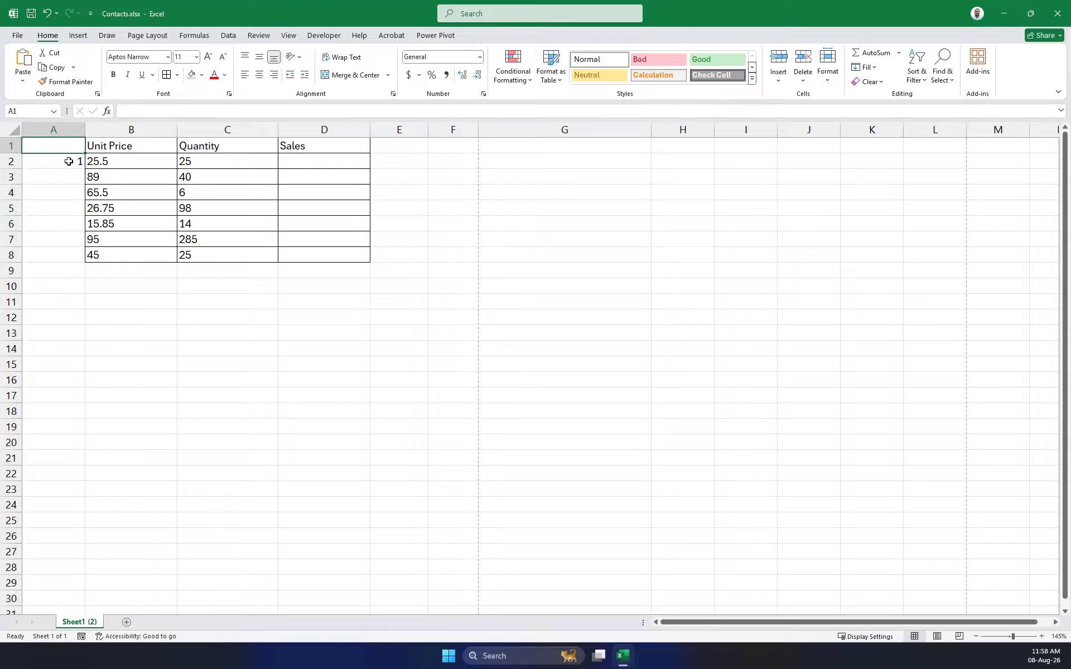
Use A2's fill handle to copy 1s to row 24, undo, then fill 1 to 7 and clear them.
click(68, 161)
click(72, 194)
click(70, 166)
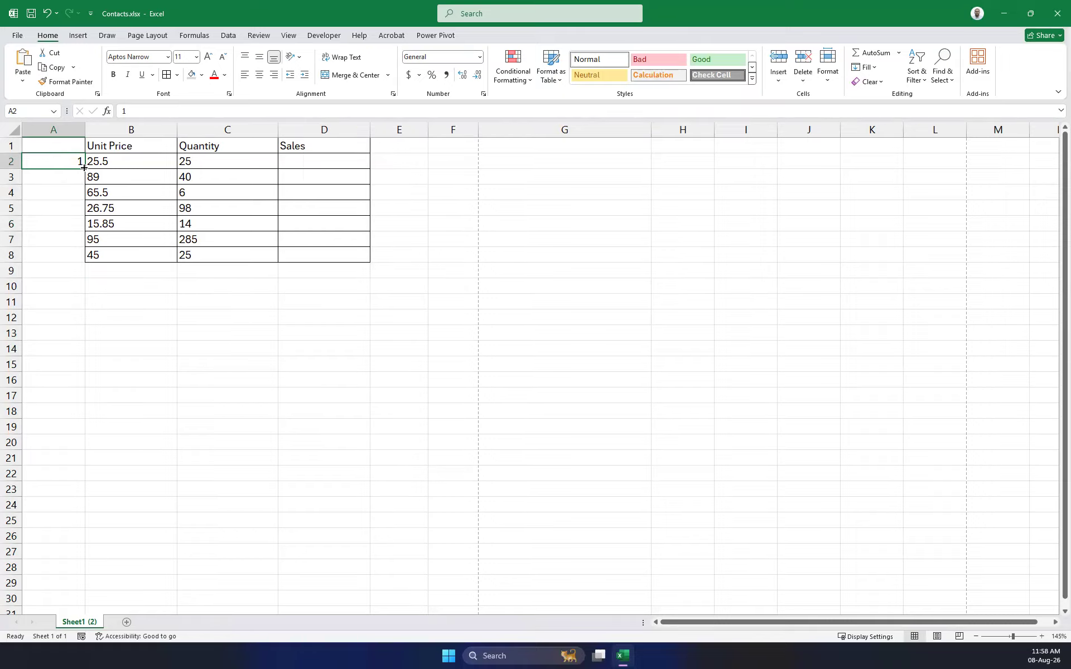
drag(84, 167, 117, 512)
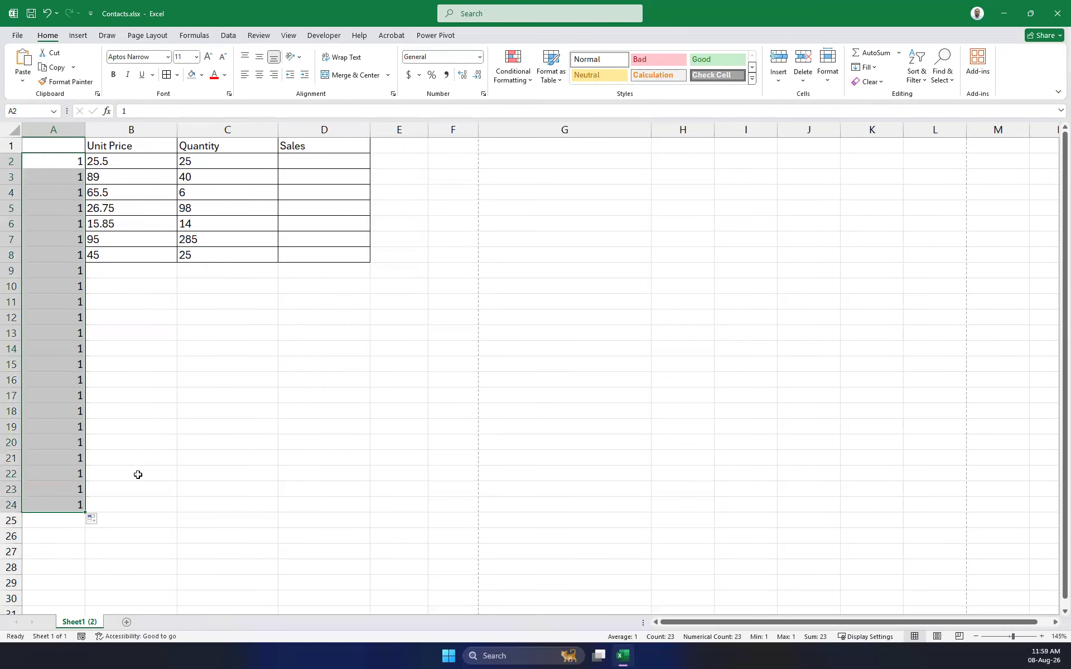
key(ctrl+z)
drag(83, 169, 88, 475)
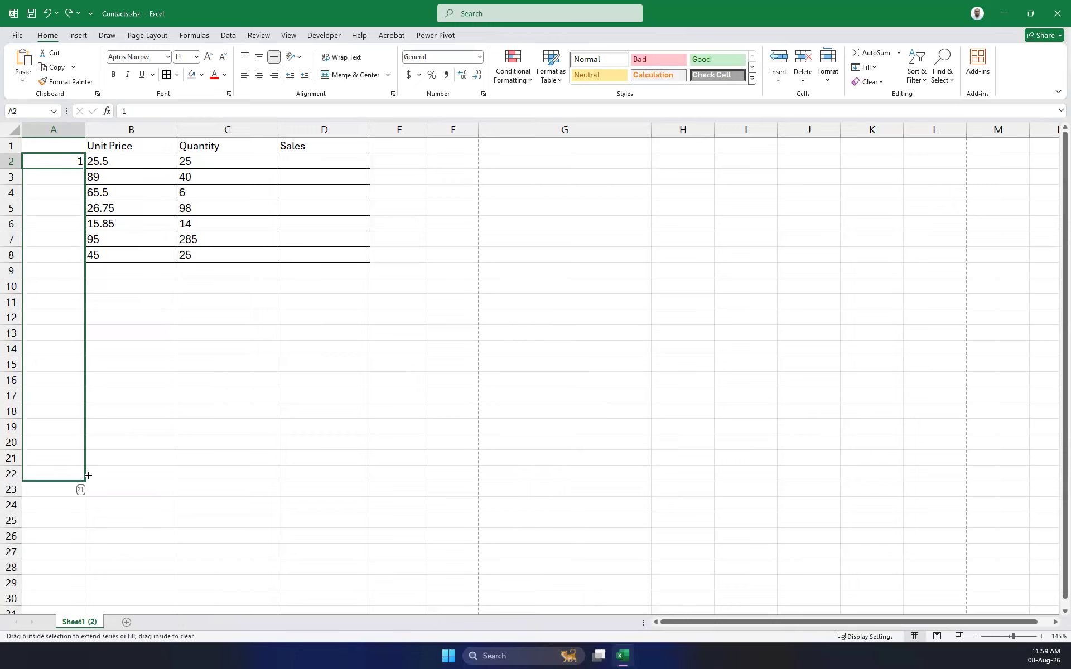
drag(89, 475, 87, 257)
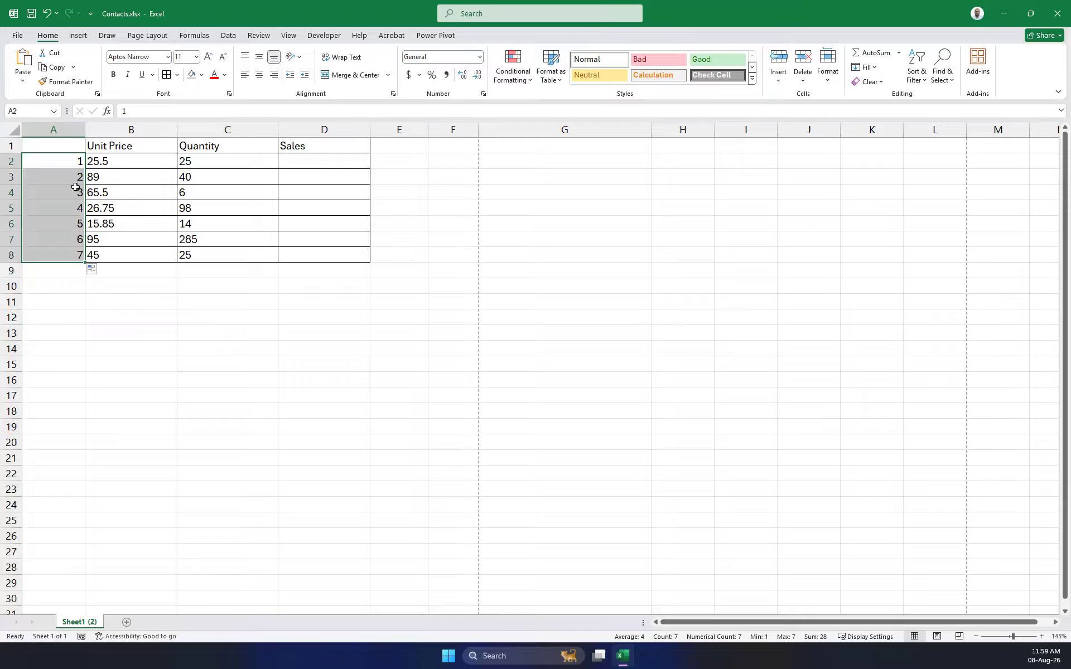
key(Delete)
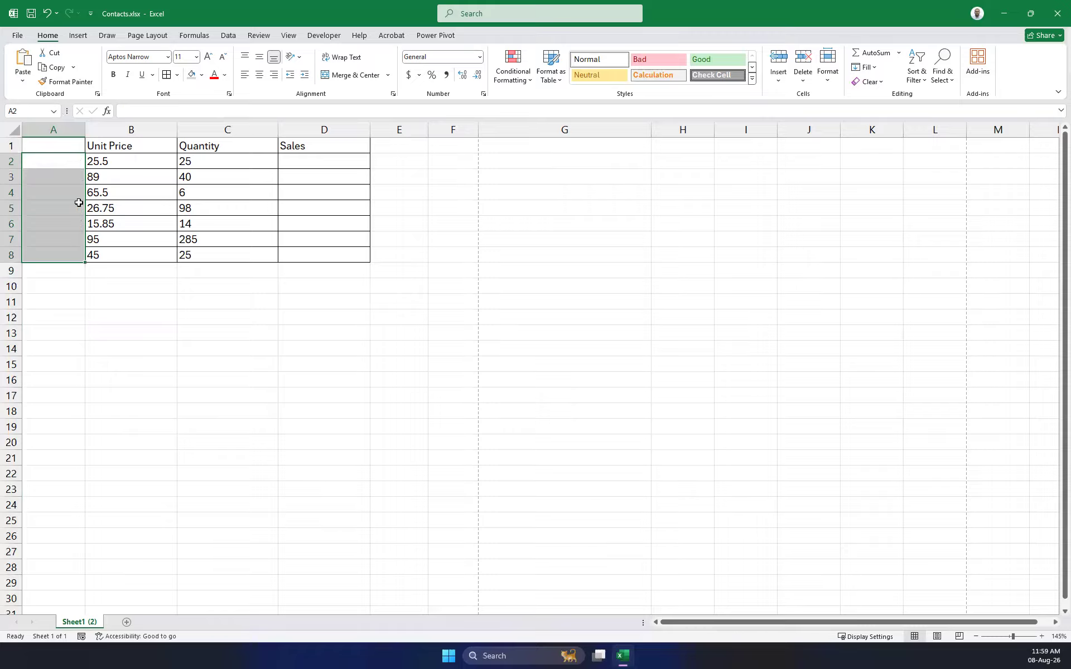
Enter 1 in A2 and 2 in A3, select them as a pattern, and undo the 3 to 7 continuation.
click(58, 166)
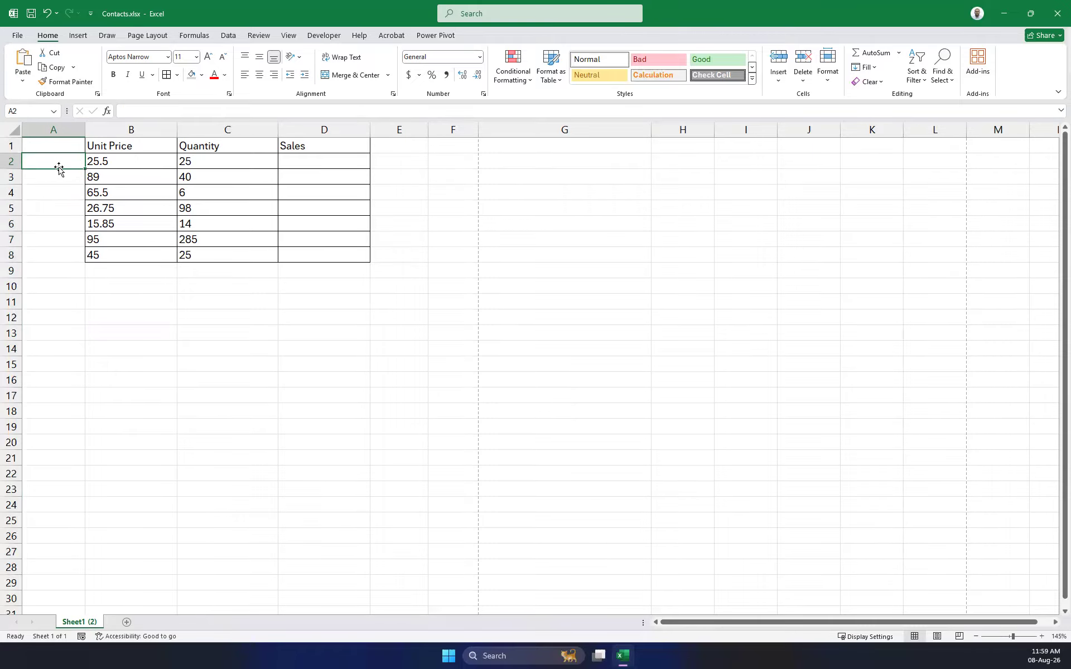
text(1)
click(64, 168)
click(62, 179)
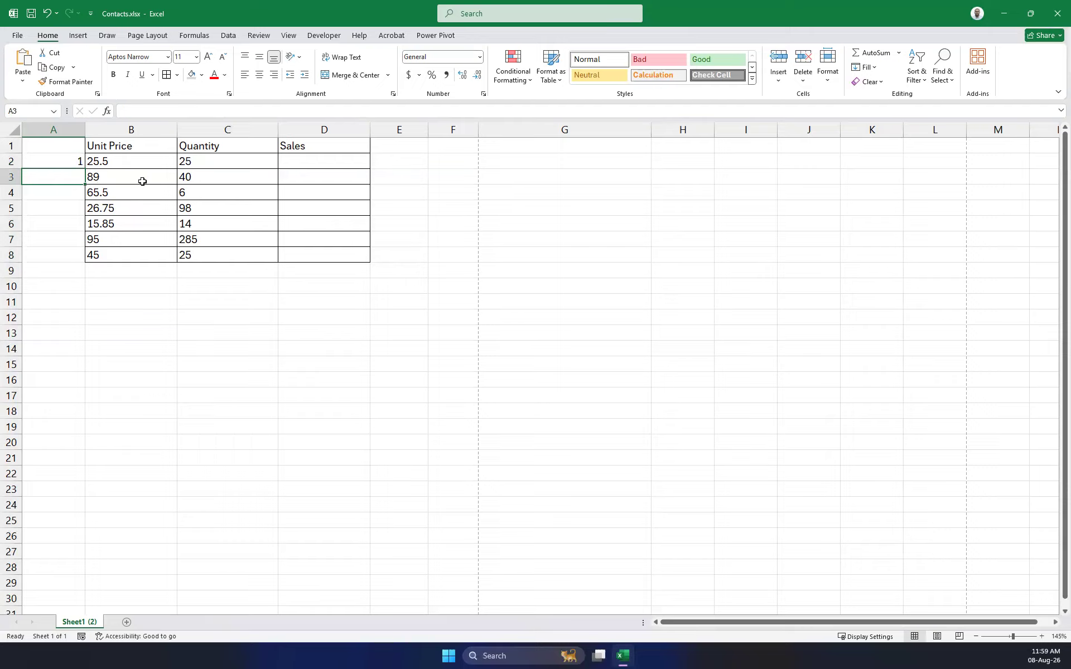
text(2)
click(61, 255)
drag(62, 161, 81, 262)
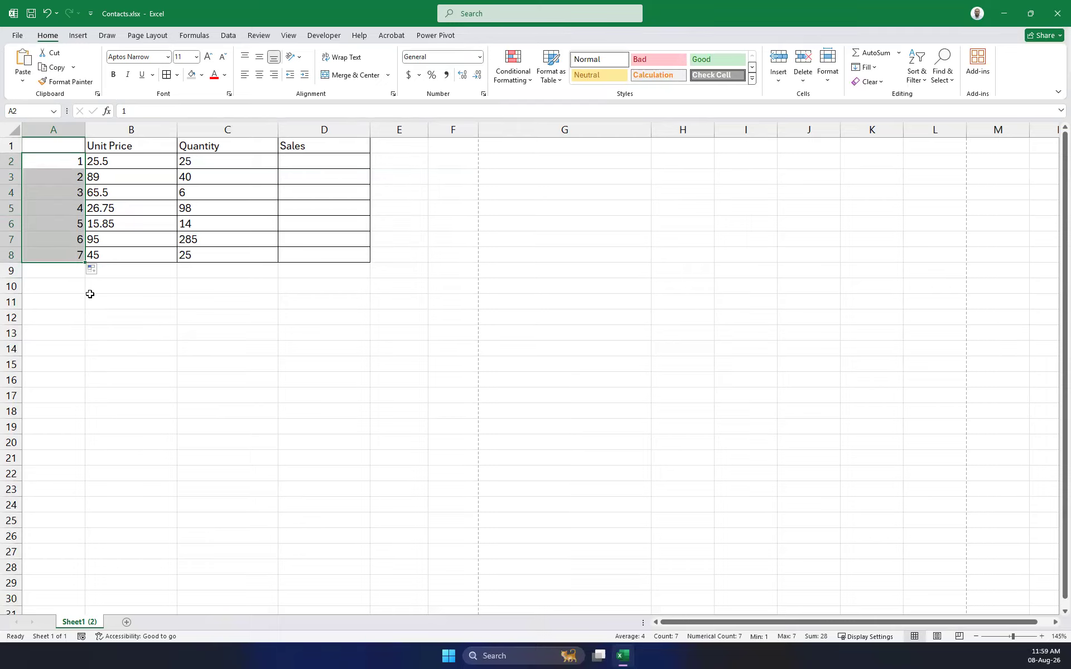
key(ctrl+z)
click(115, 316)
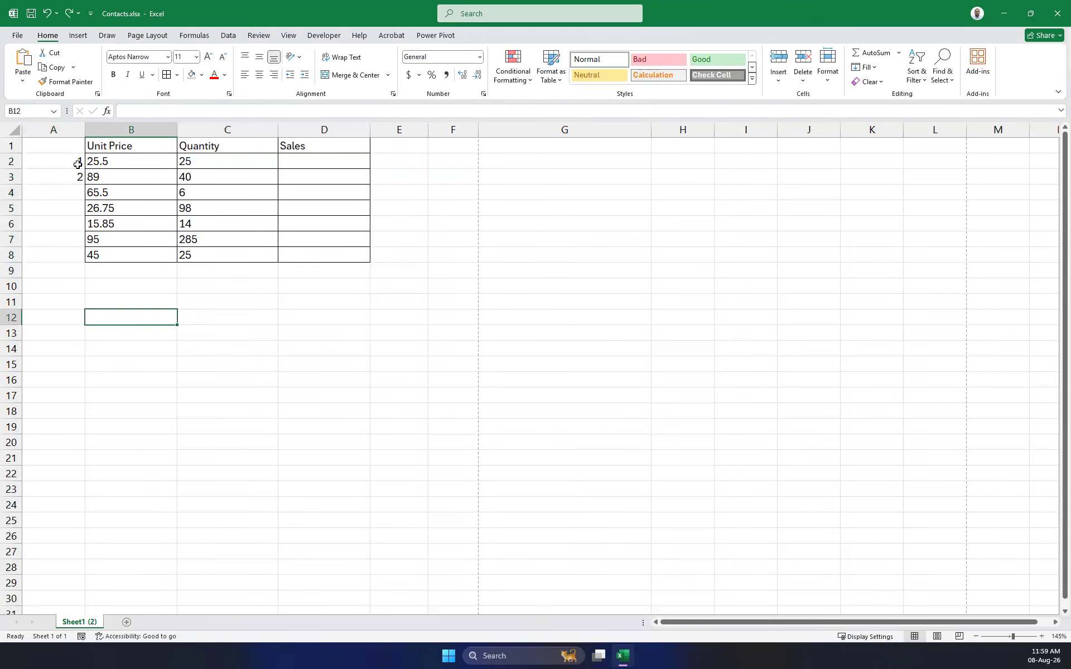
Enter 5 in A3 and 10 in A4 and select the 1, 5, 10 pattern.
click(72, 162)
click(72, 181)
text(5)
key(Tab)
key(Return)
text(10)
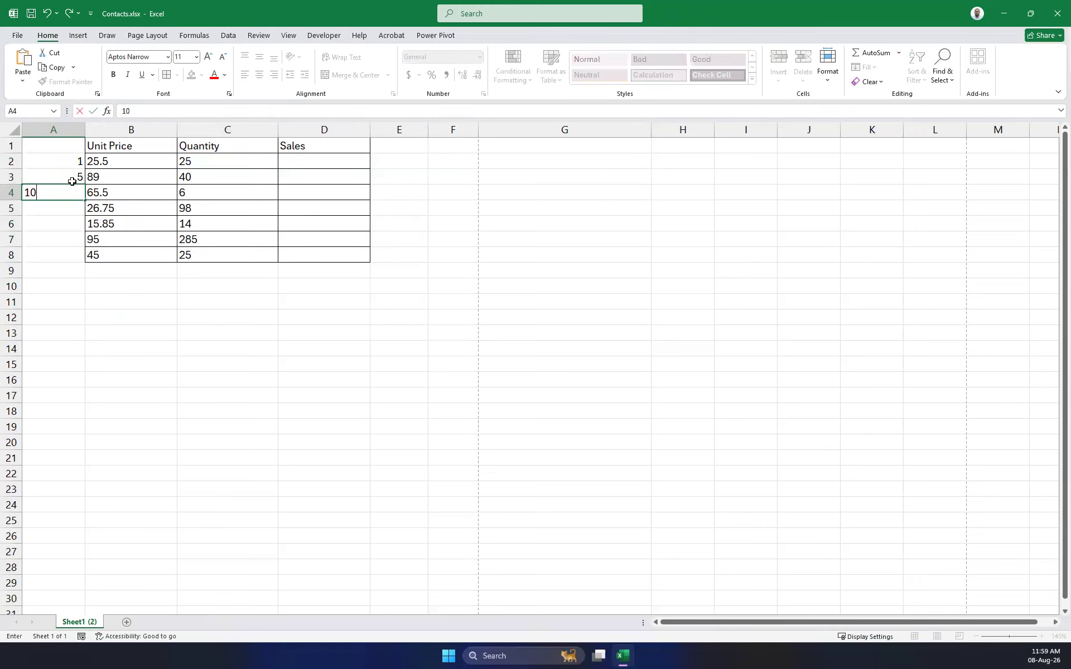
click(92, 289)
drag(78, 161, 92, 203)
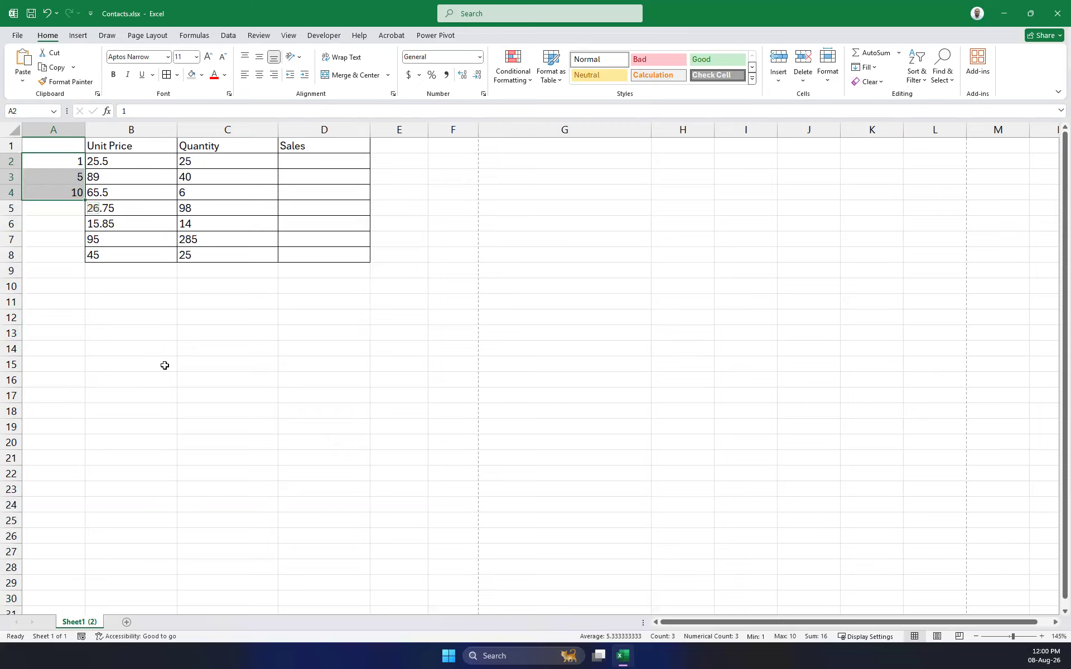
click(165, 363)
Clear the 5 and 10, put 2 back in A3, and begin a new entry in G1.
click(68, 173)
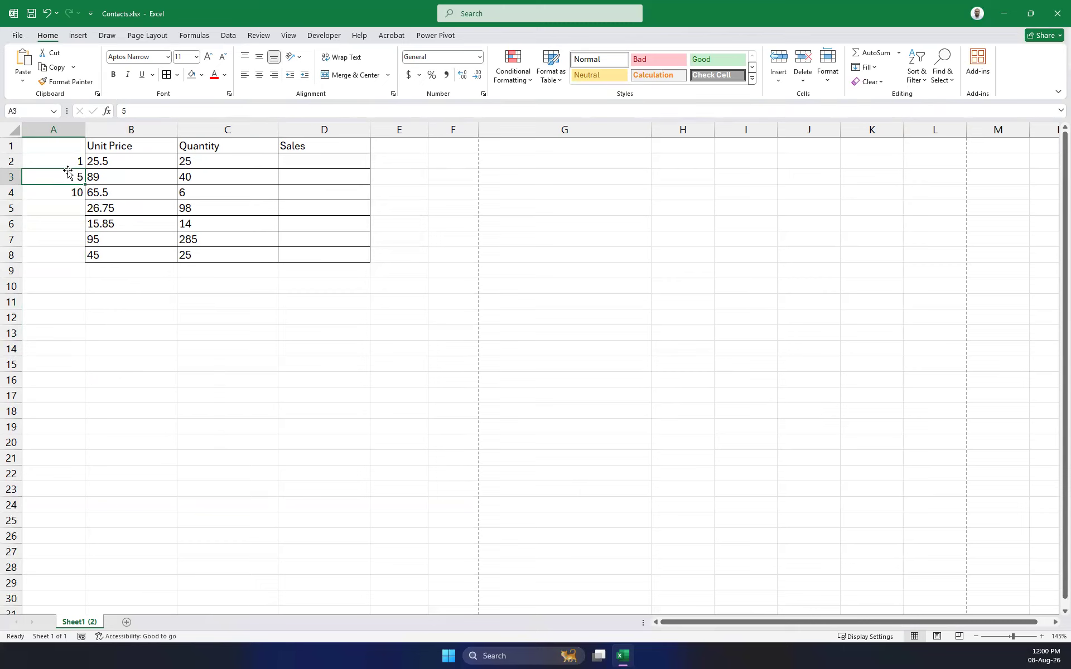
key(Delete)
key(Down)
key(Delete)
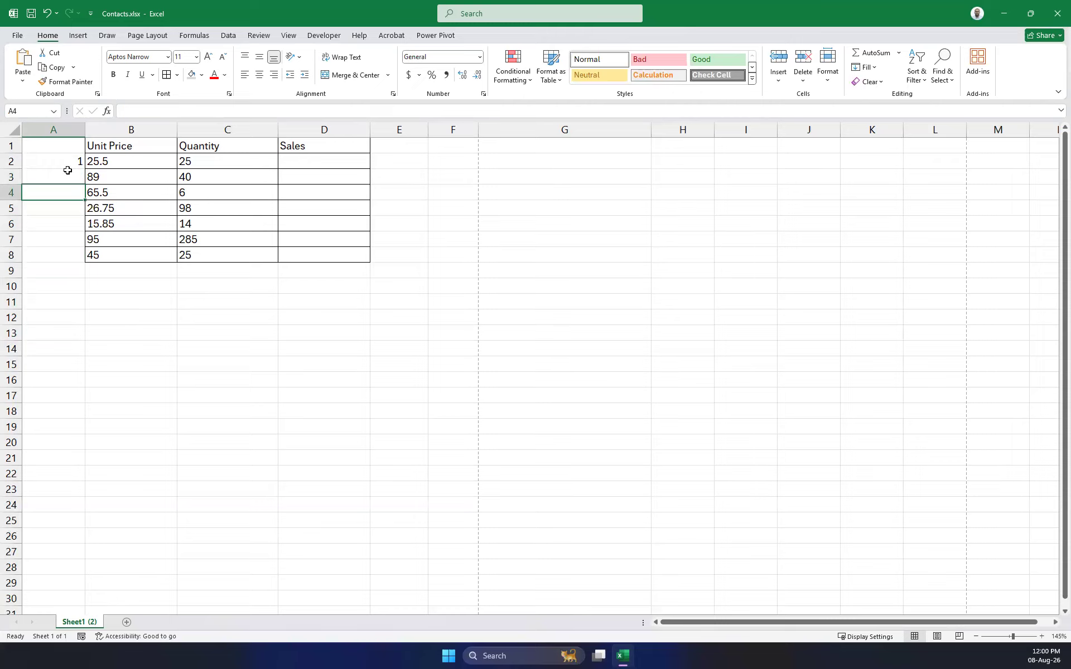
click(68, 173)
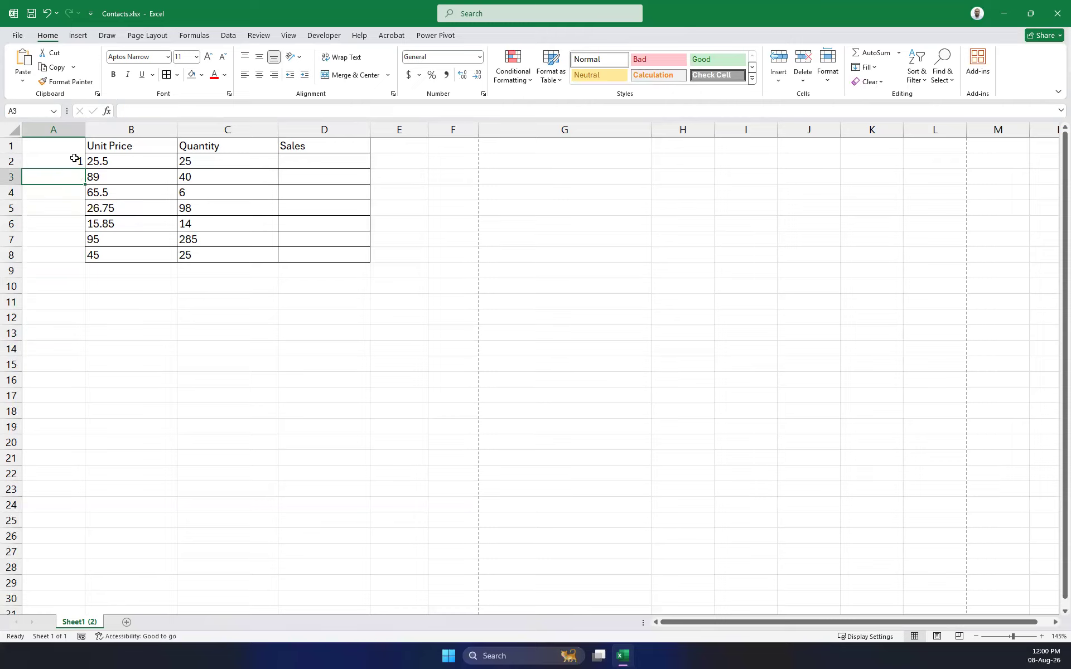
text(2)
key(Return)
drag(67, 165, 74, 175)
click(66, 162)
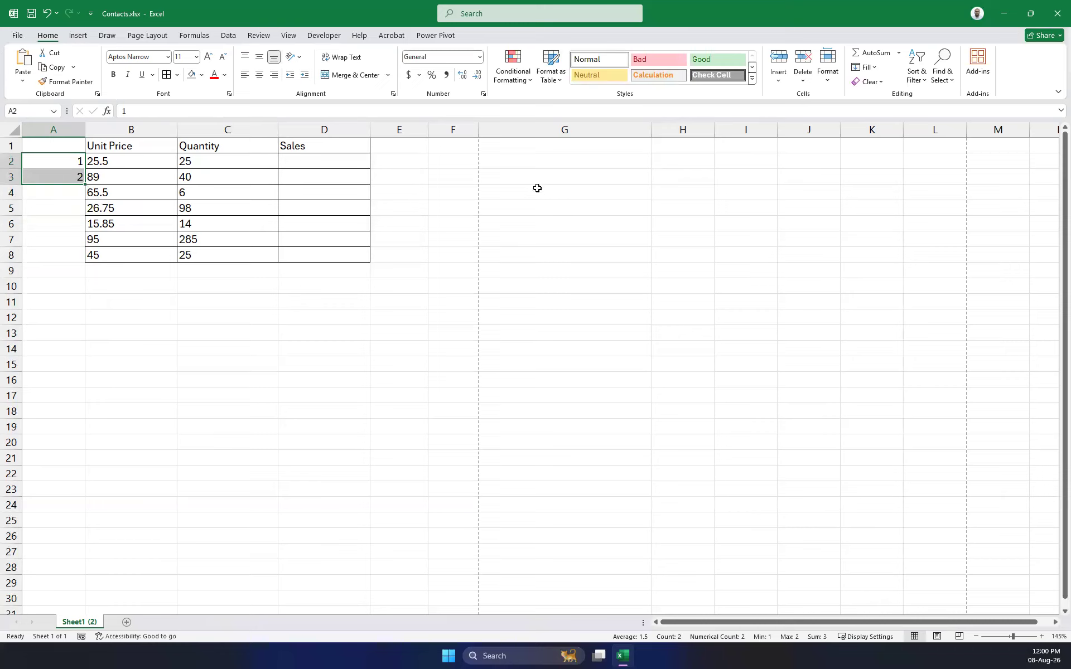
click(548, 144)
text(14)
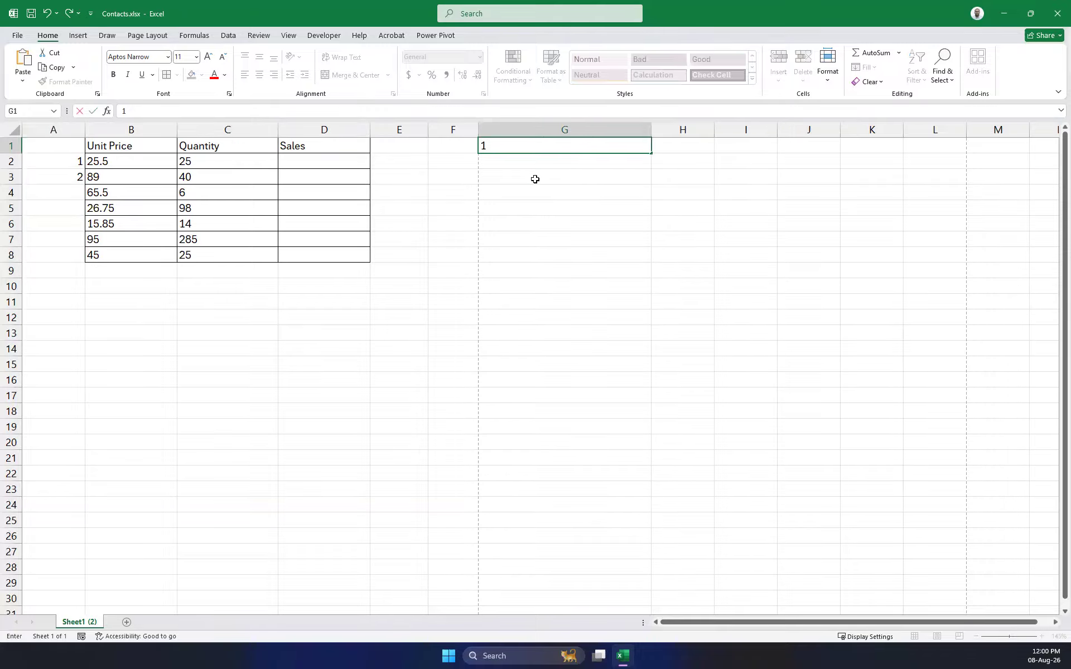
Drag G1's 1 down column G to make 1 to 135, then delete those numbers.
key(Return)
click(570, 148)
drag(651, 153, 570, 444)
scroll(547, 383, up, 20)
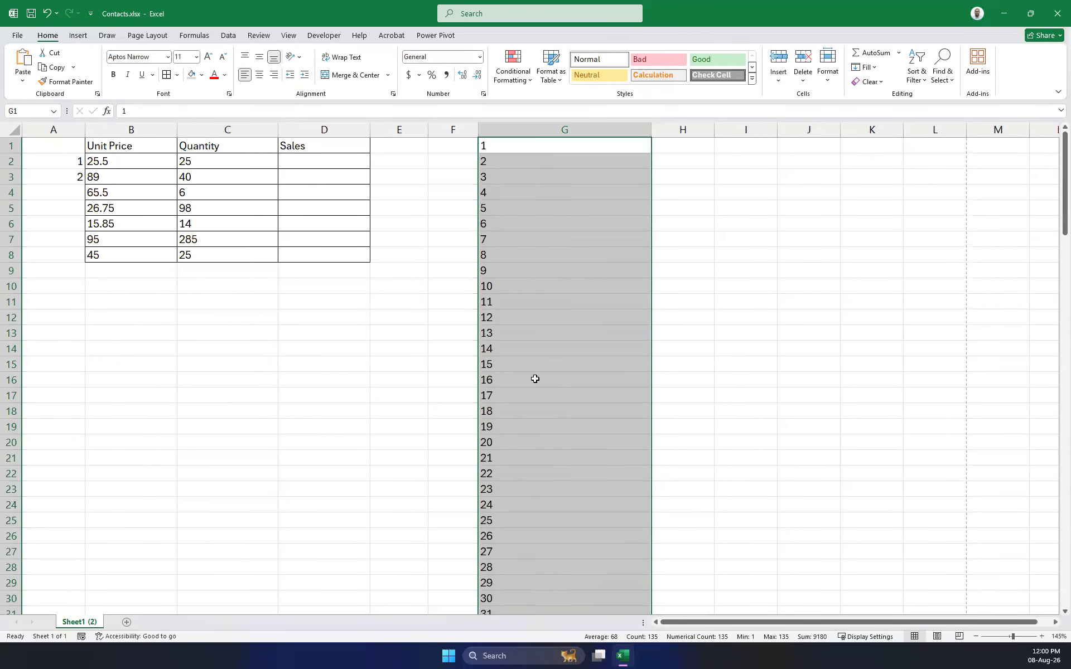
key(Delete)
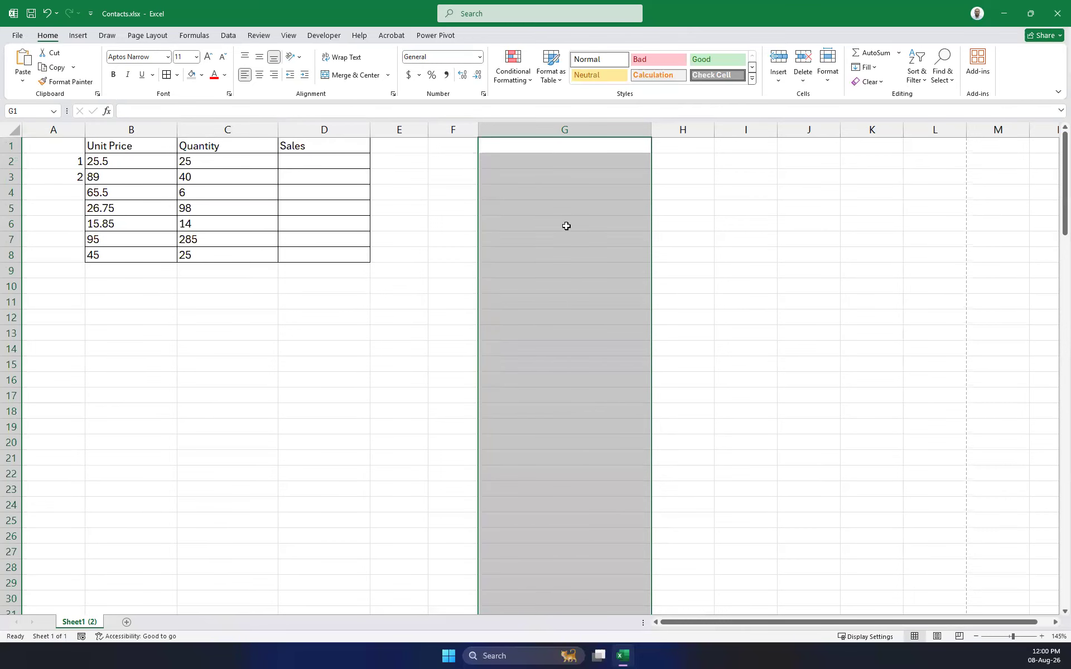
Enter 1 in G5, fill it down to G110 as 1 to 106, clear it, and retype 1 in G1.
click(539, 210)
text(1)
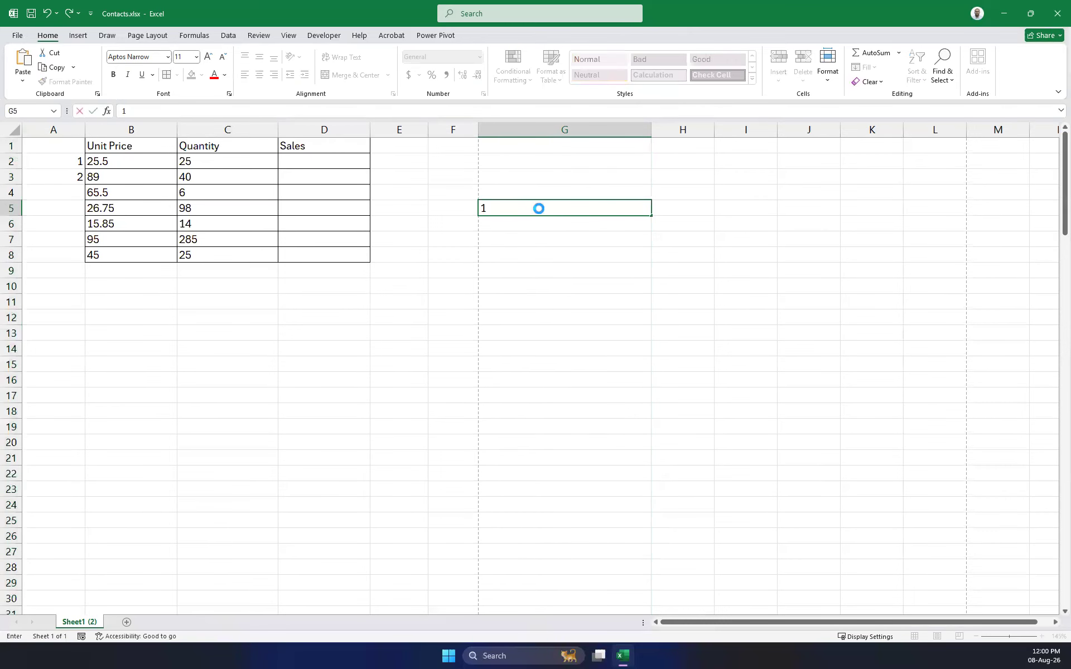
key(Return)
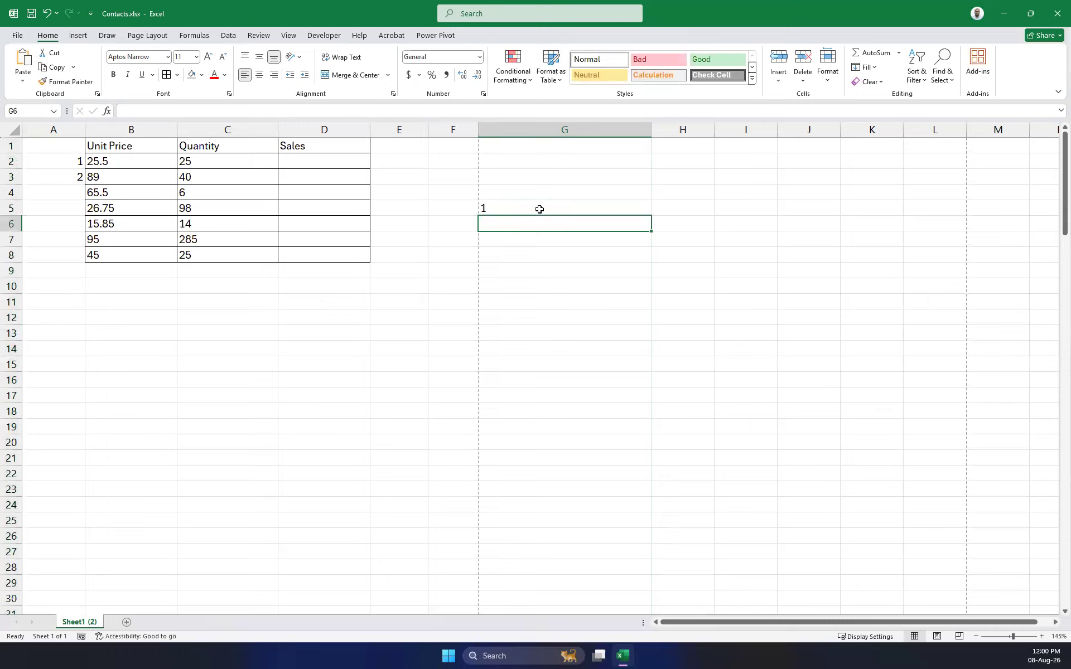
click(563, 204)
drag(653, 217, 633, 199)
scroll(597, 259, up, 17)
scroll(564, 247, up, 18)
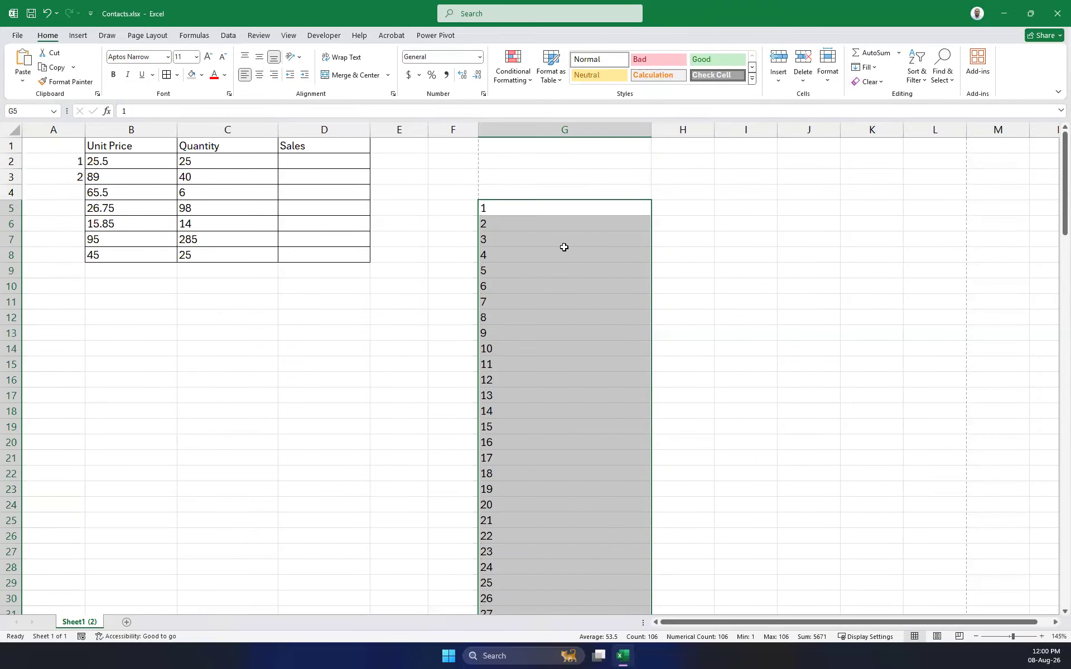
key(Delete)
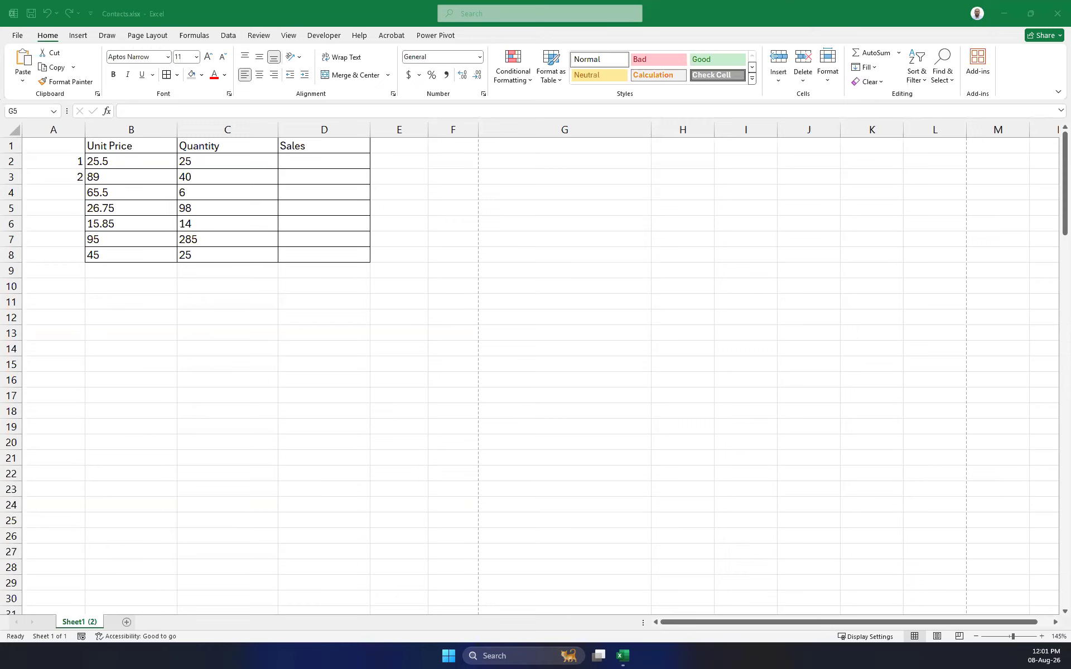
click(537, 132)
click(546, 146)
text(1)
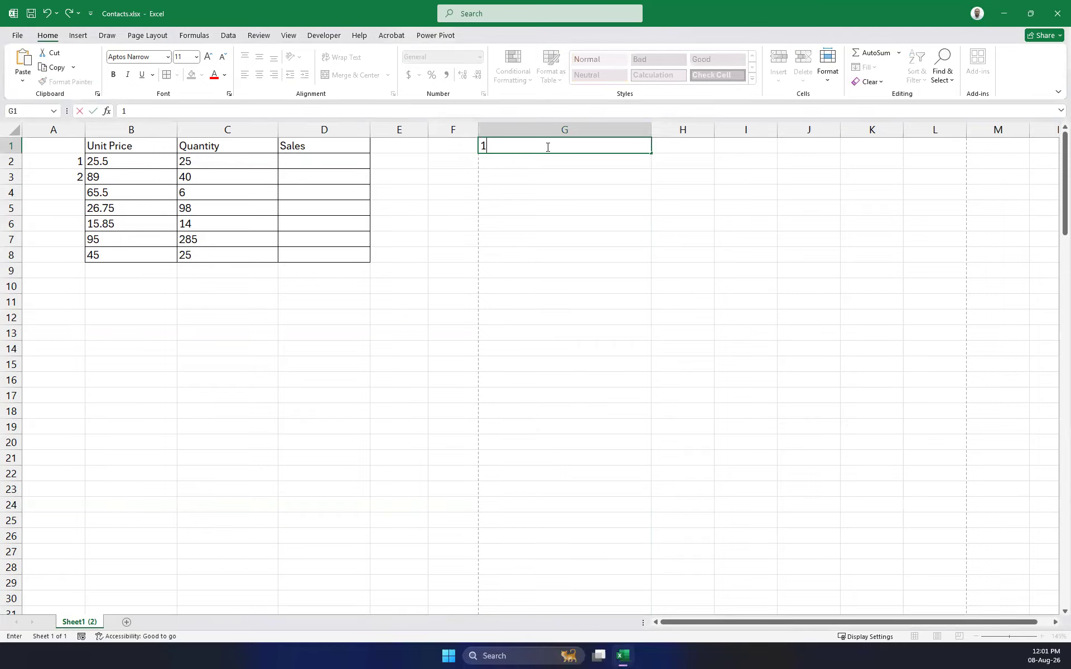
Create a 1 to 100 series across row 1 with Fill > Series, then undo it.
click(603, 194)
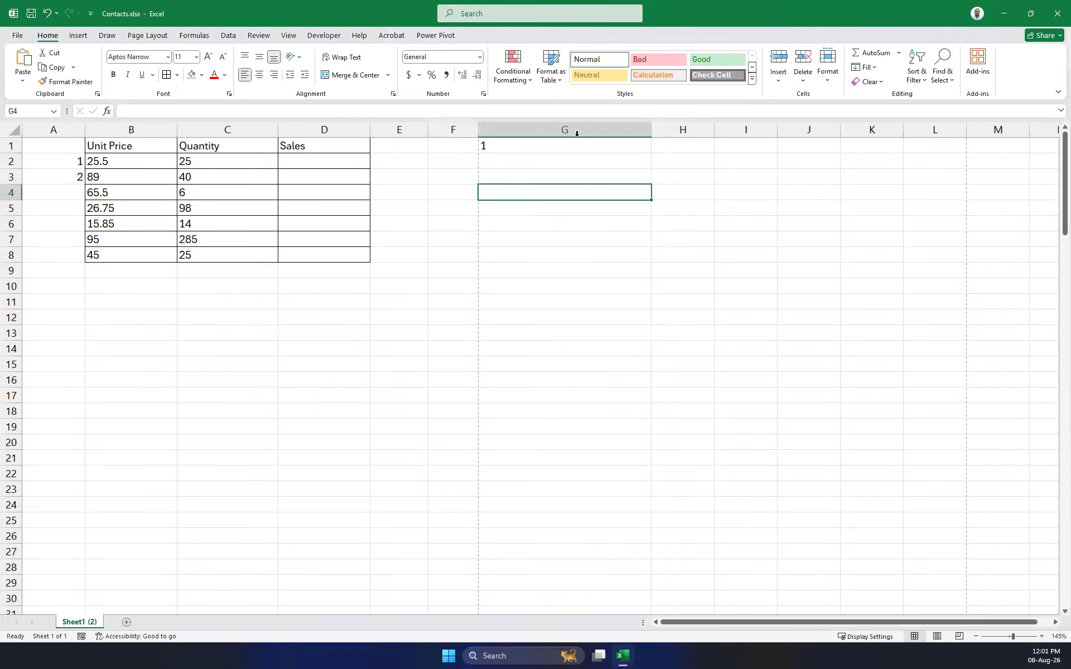
click(517, 152)
click(874, 68)
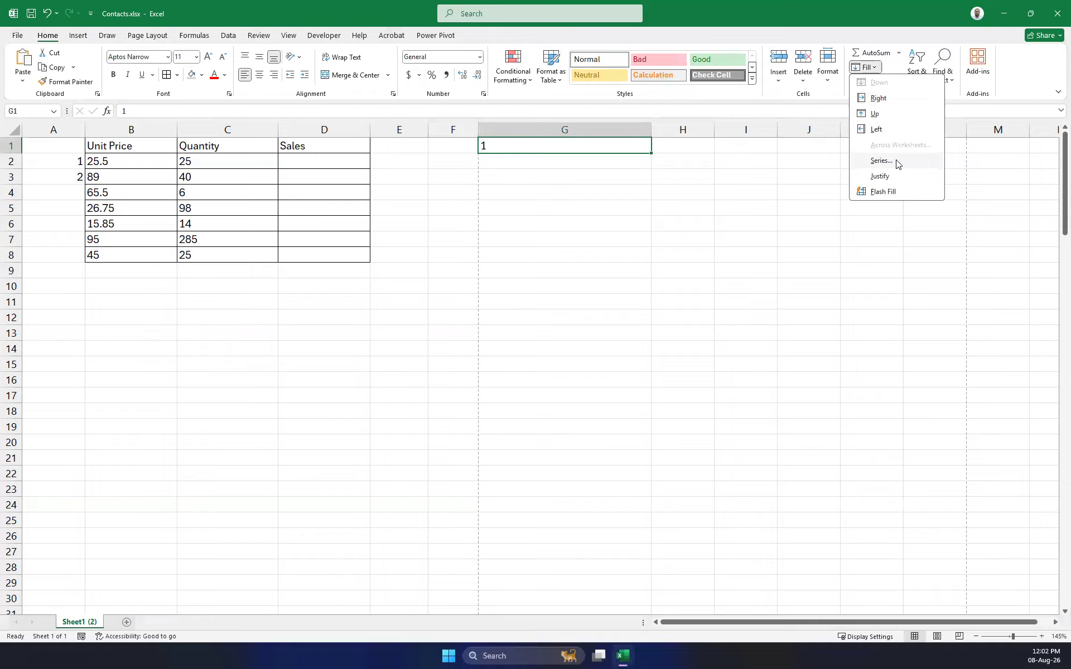
click(881, 161)
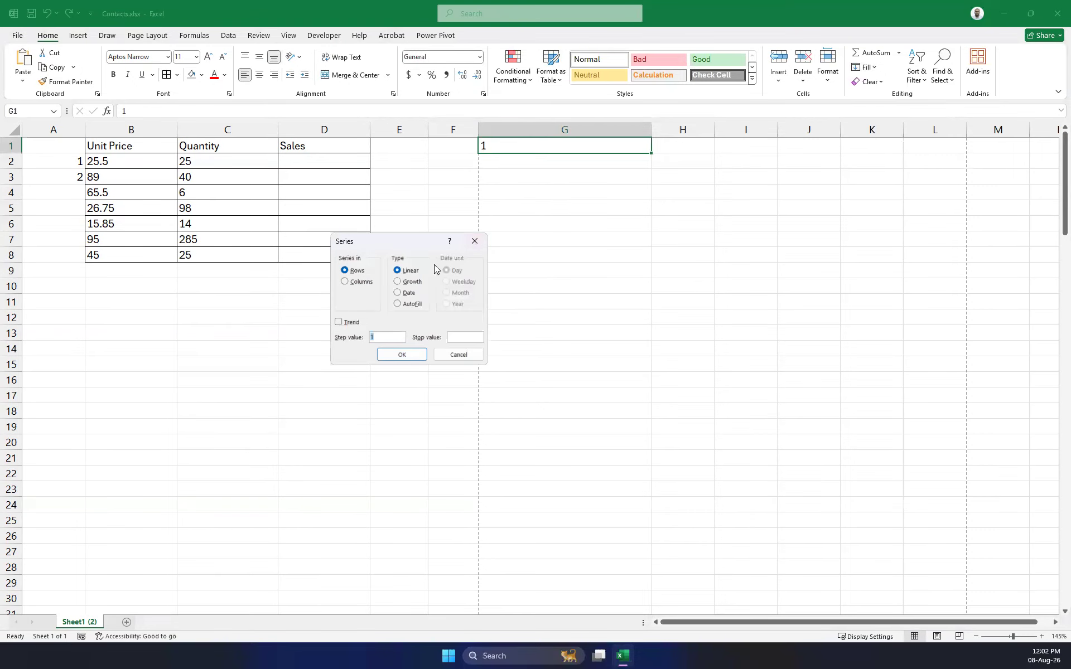
drag(410, 242, 826, 284)
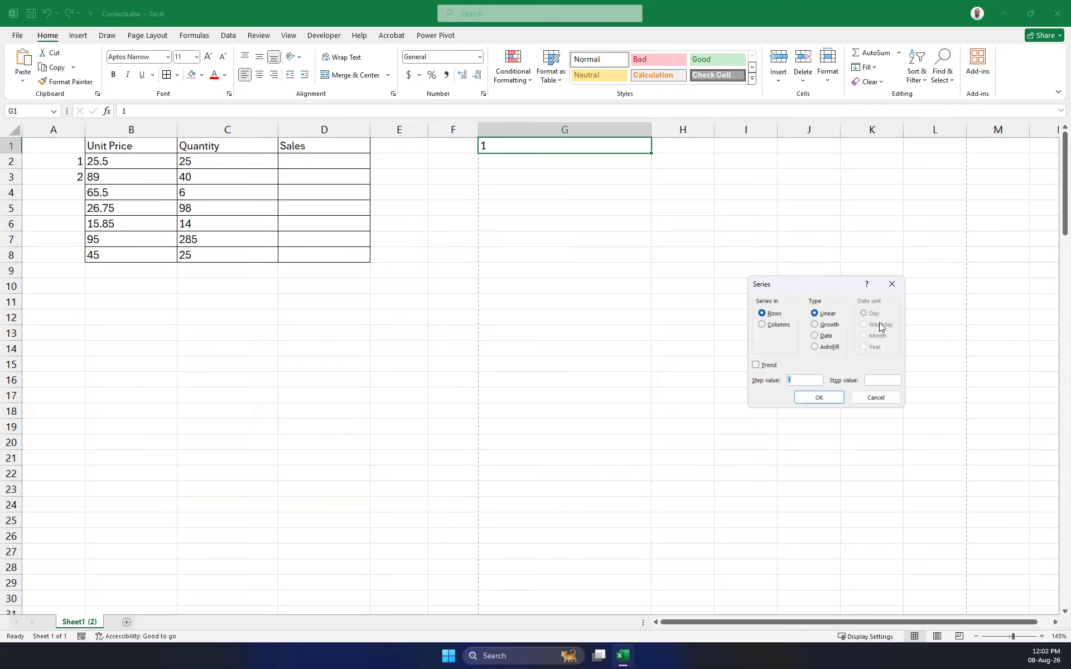
click(882, 379)
text(100)
click(814, 401)
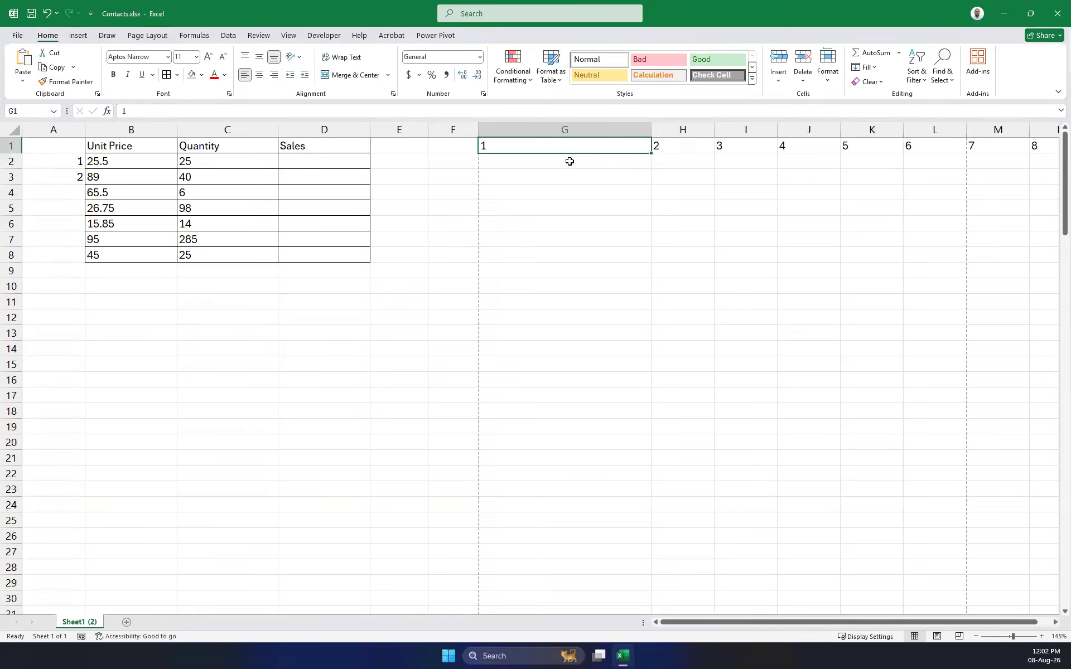
click(875, 68)
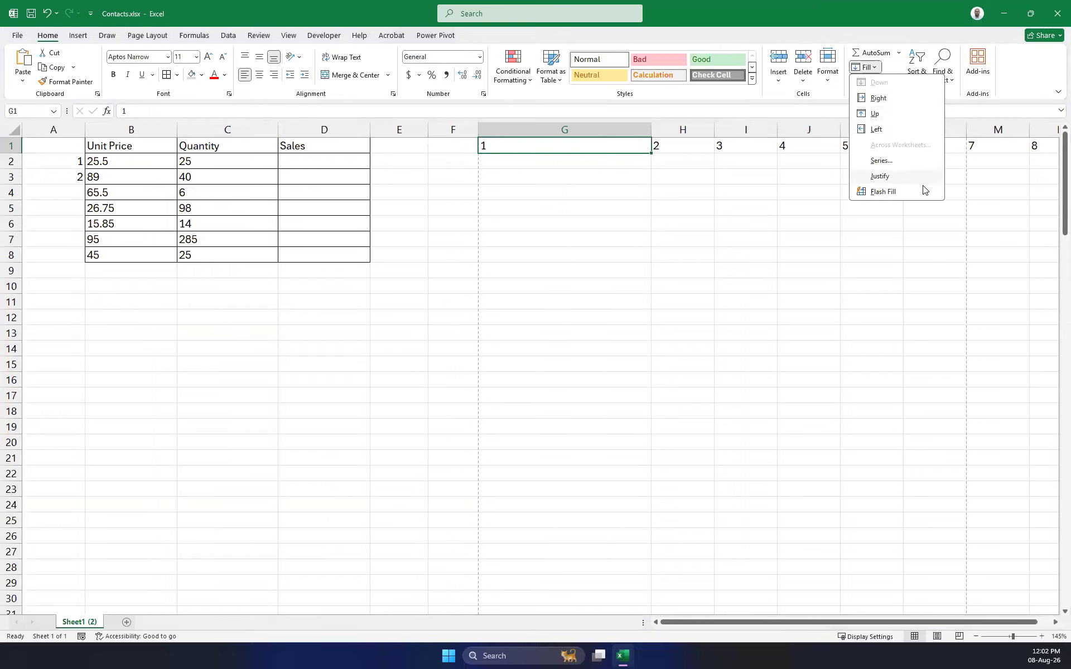
click(684, 231)
key(ctrl+z)
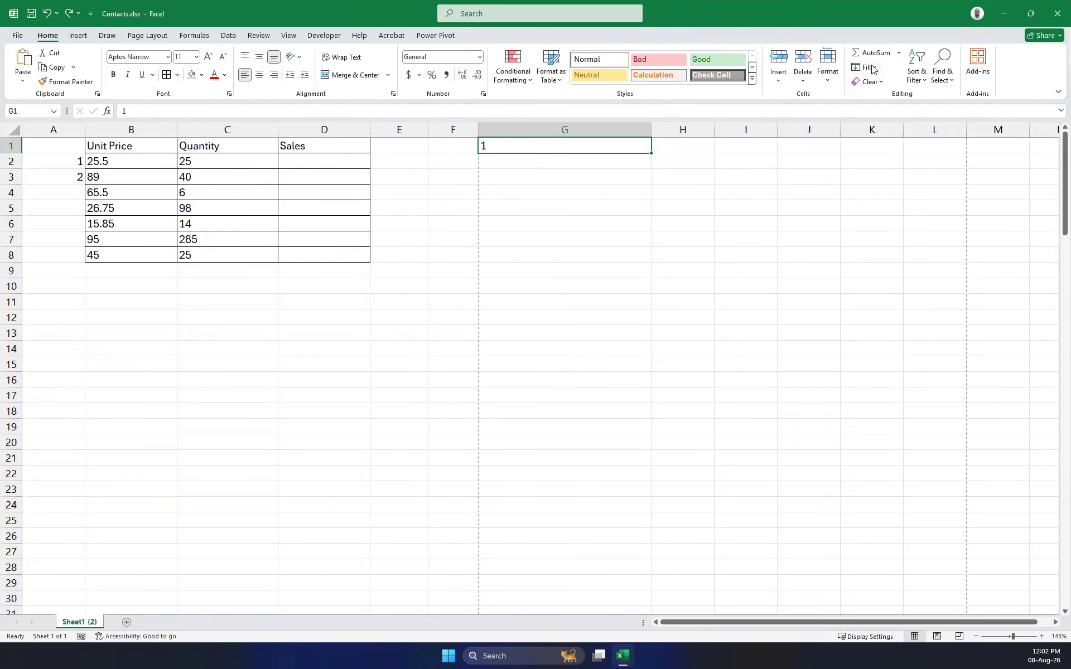
Fill column G downward from 1 to 100 using Series in Columns with stop value 100.
click(872, 68)
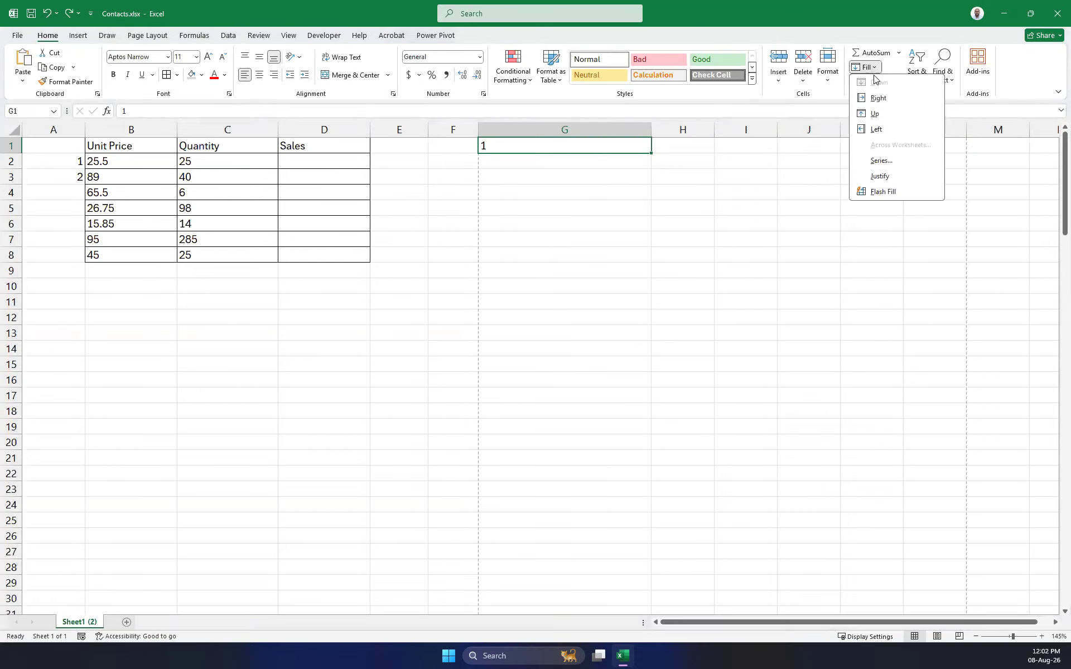
click(893, 162)
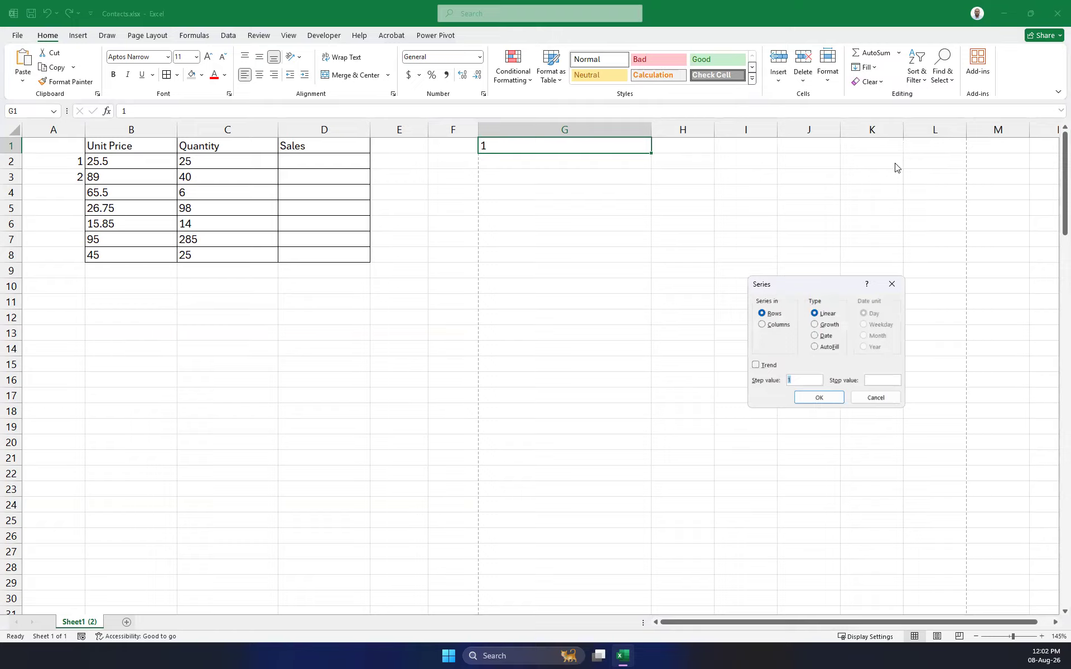
click(762, 324)
click(869, 379)
text(100)
key(Return)
scroll(577, 318, down, 3)
scroll(578, 317, down, 20)
scroll(582, 326, up, 12)
scroll(581, 333, down, 4)
scroll(586, 333, up, 20)
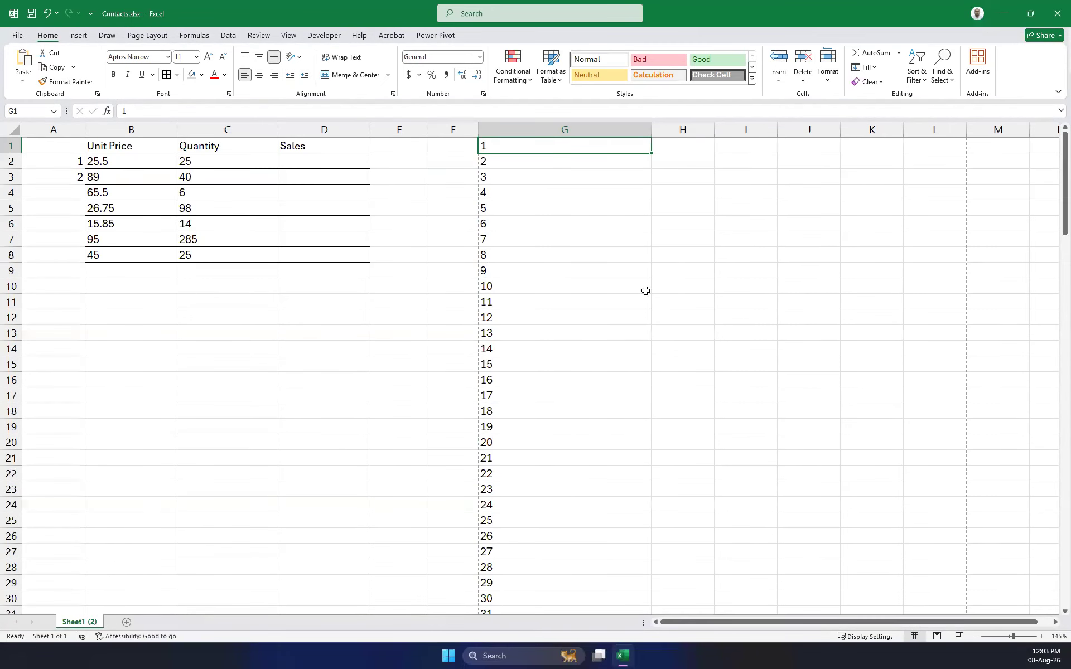
click(677, 146)
Enter 1 in H1 and apply a column series with stop value 100.
text(1)
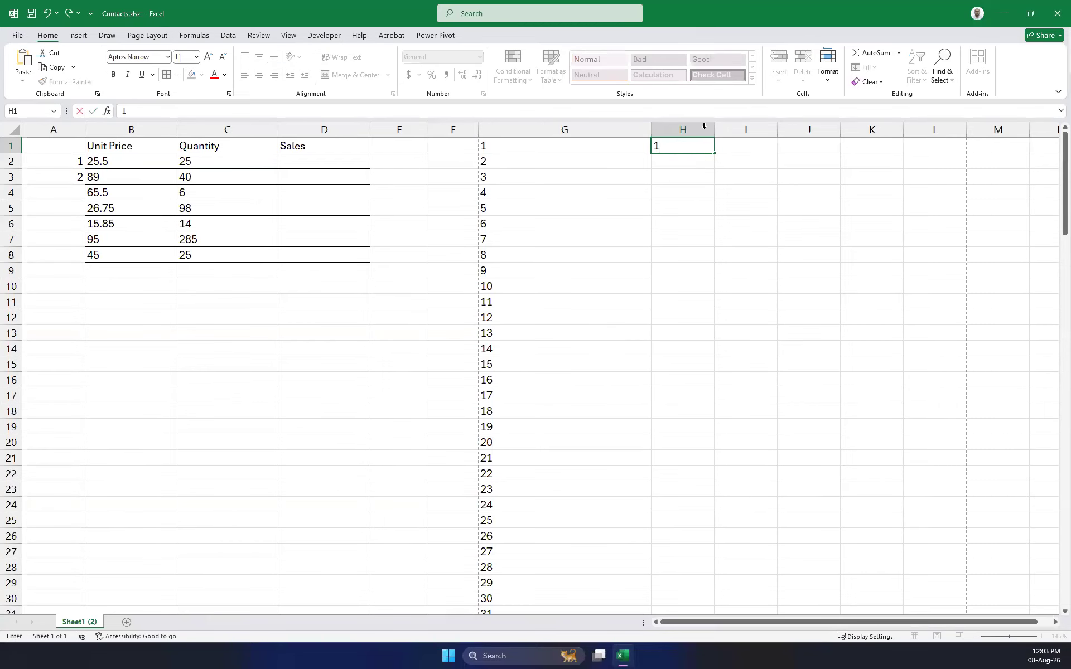
click(693, 147)
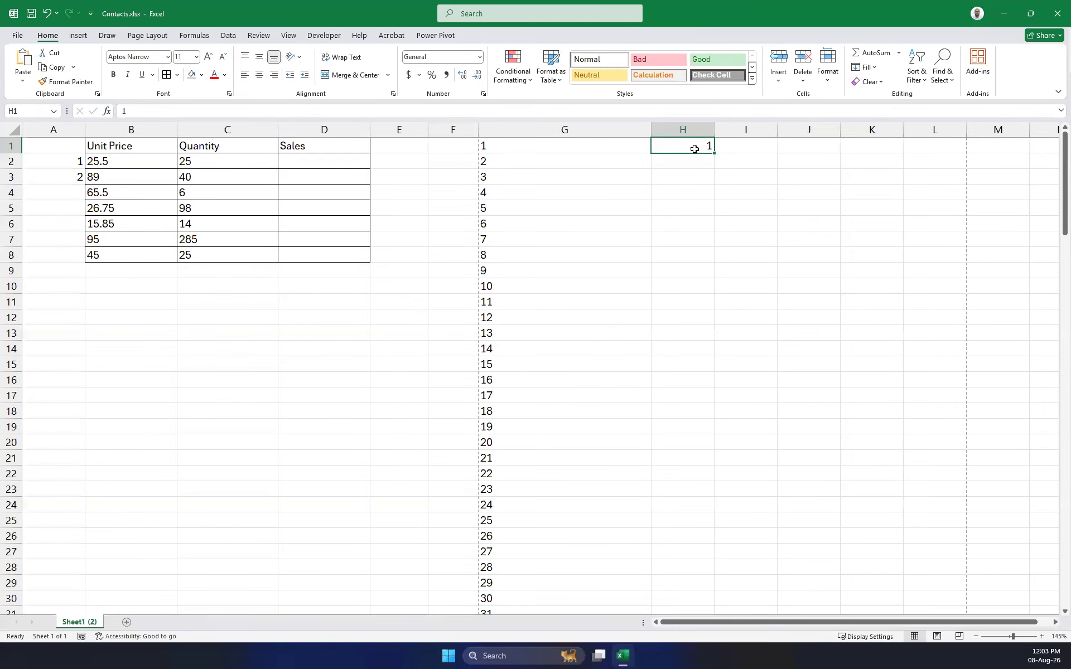
click(868, 67)
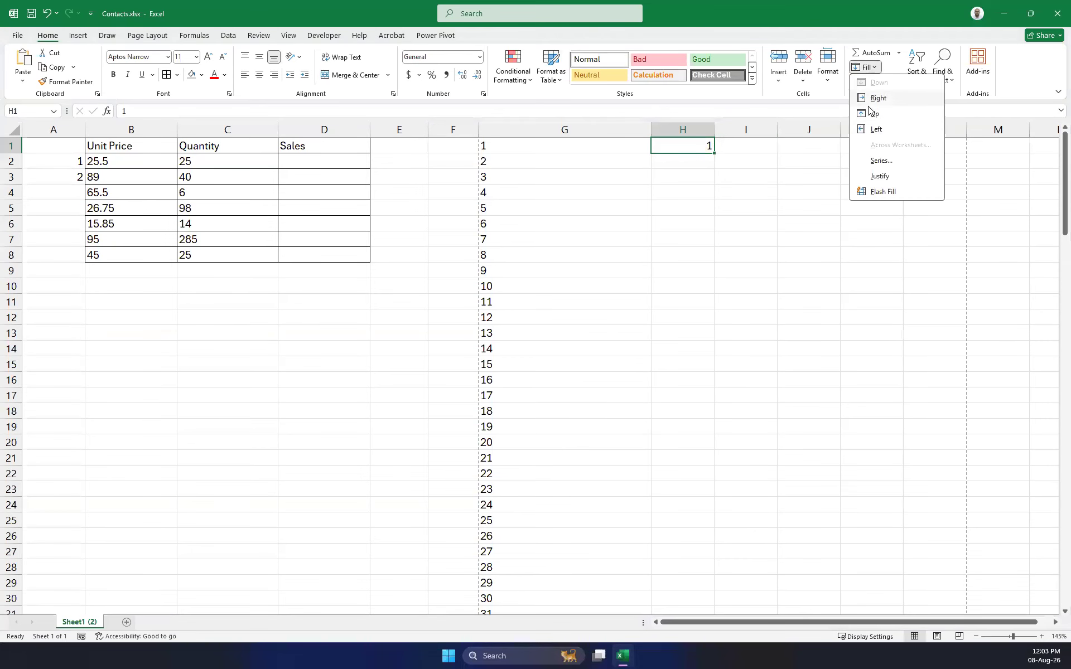
click(883, 161)
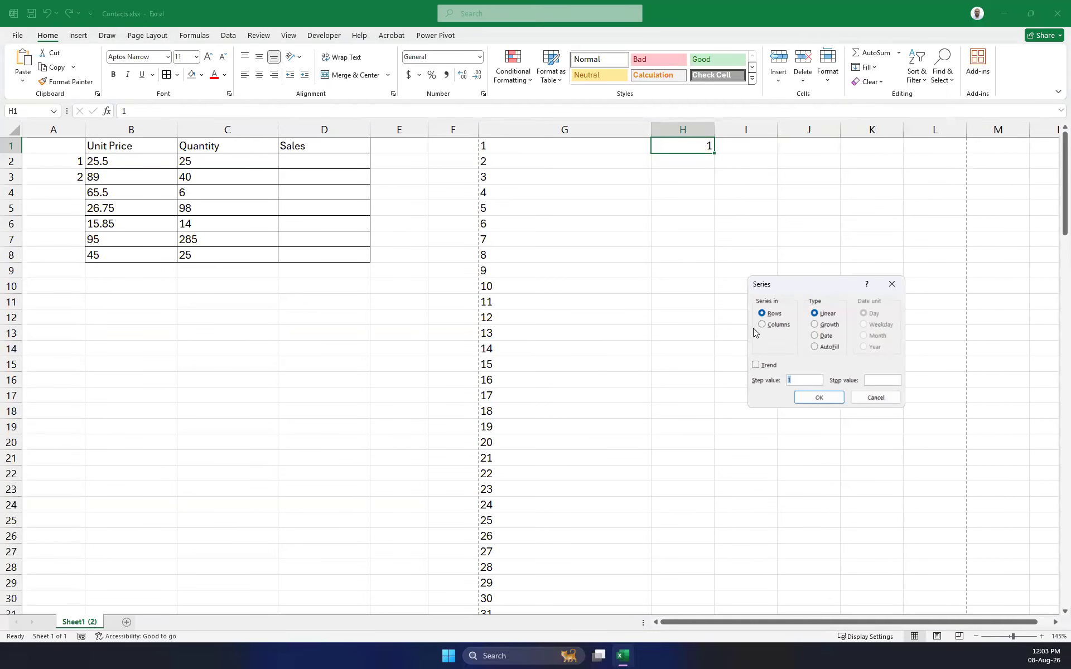
click(768, 326)
drag(805, 379, 774, 383)
text(4)
key(BackSpace)
click(880, 379)
text(100)
click(818, 397)
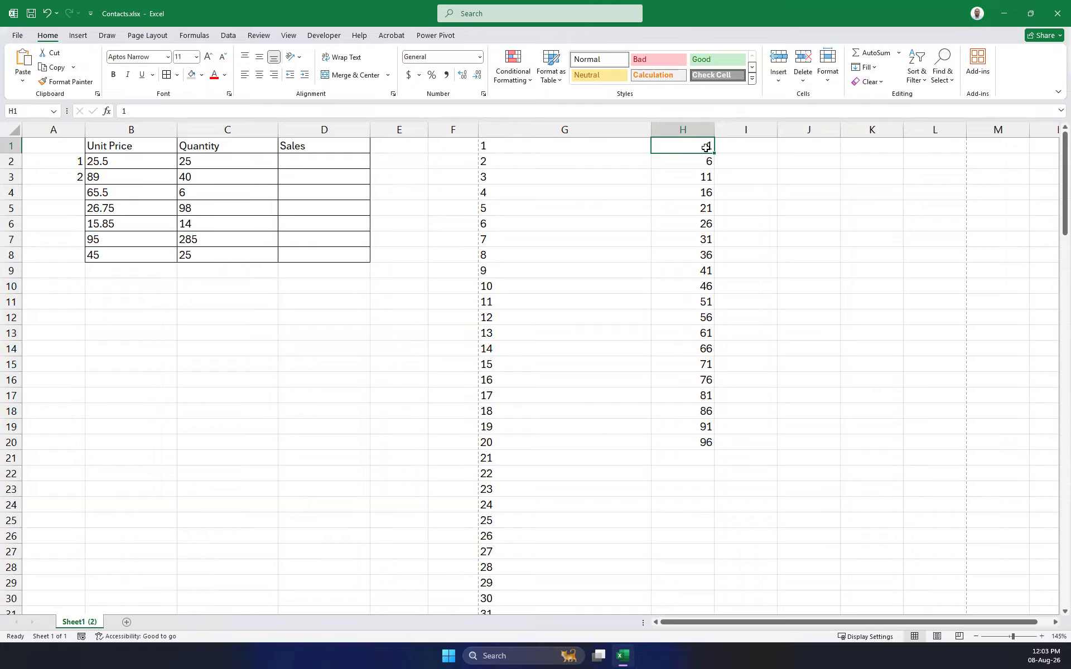
Put 0 in H1 and clear the old series values below it.
text(0)
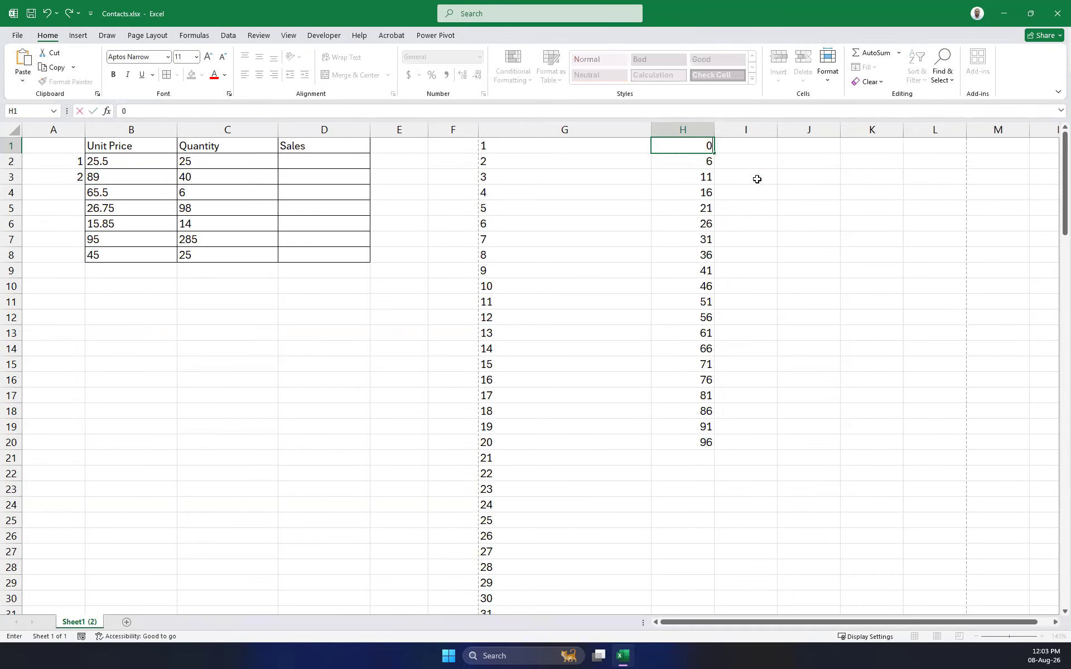
drag(693, 163, 714, 487)
key(Delete)
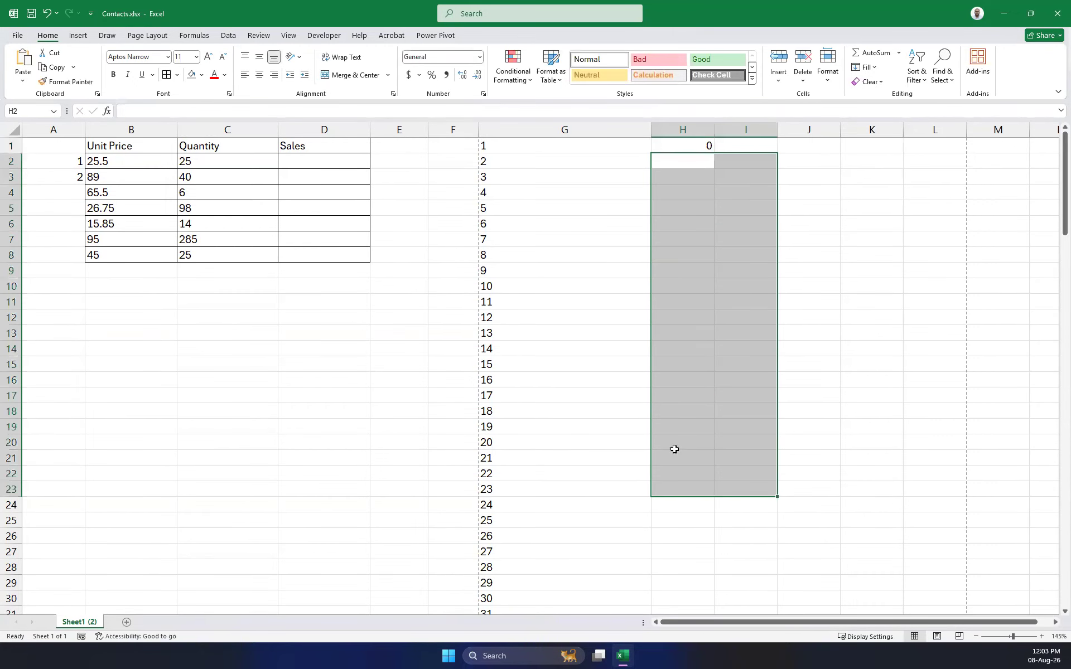
click(694, 143)
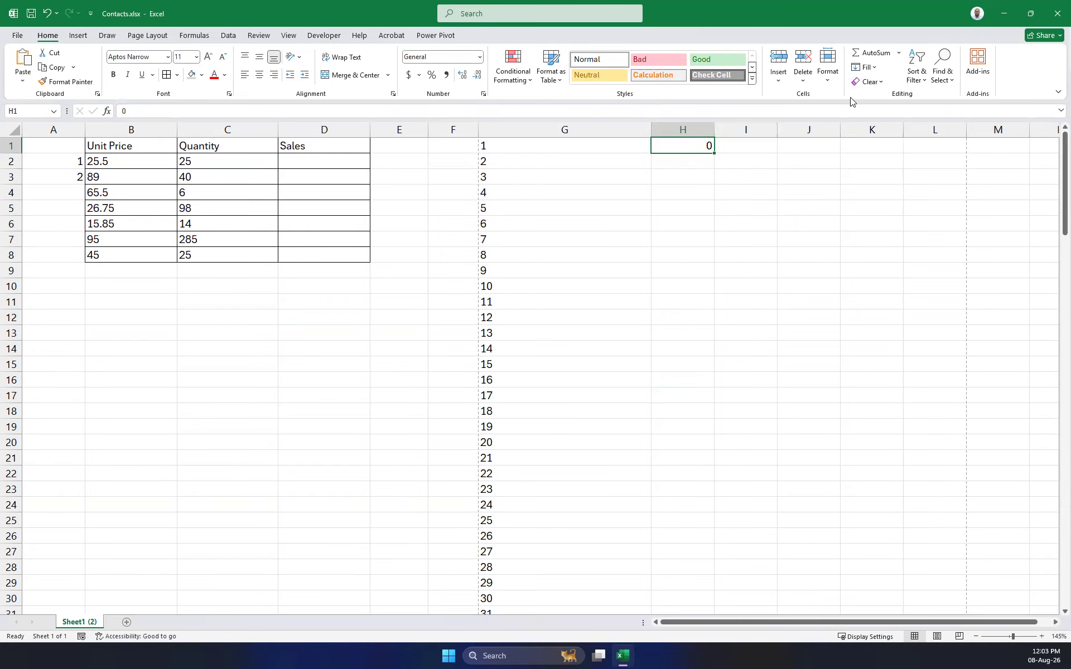
Apply a column series with step 5 and stop value 101, giving 0 to 100 in H1:H21.
click(867, 67)
click(879, 161)
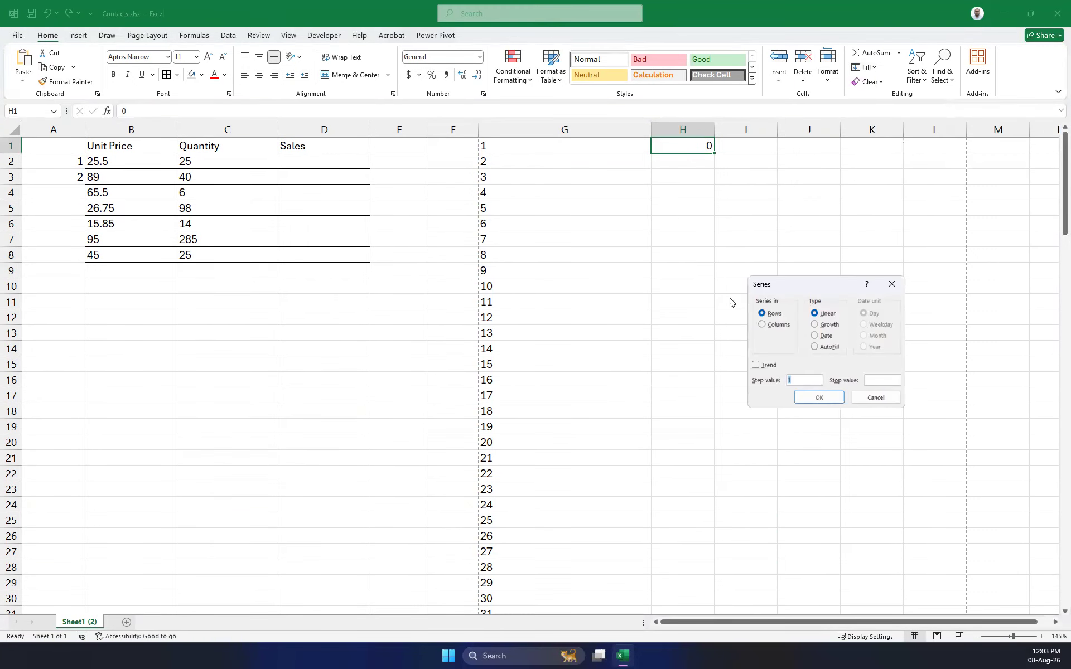
click(762, 324)
double_click(790, 380)
text(5)
click(881, 380)
text(101)
click(800, 399)
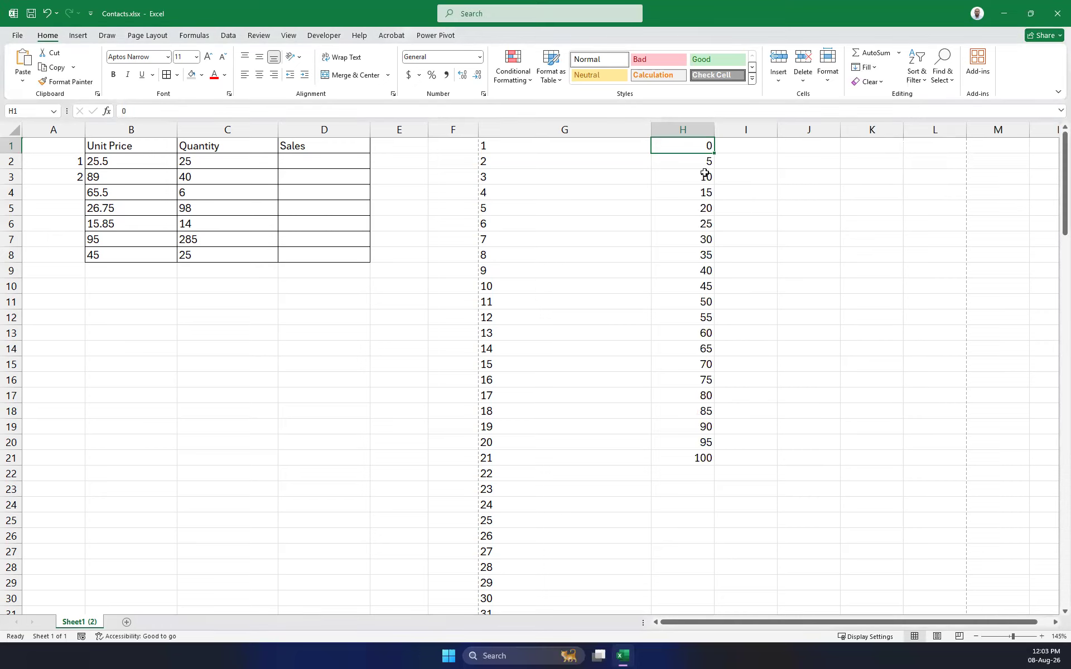
drag(703, 455, 687, 144)
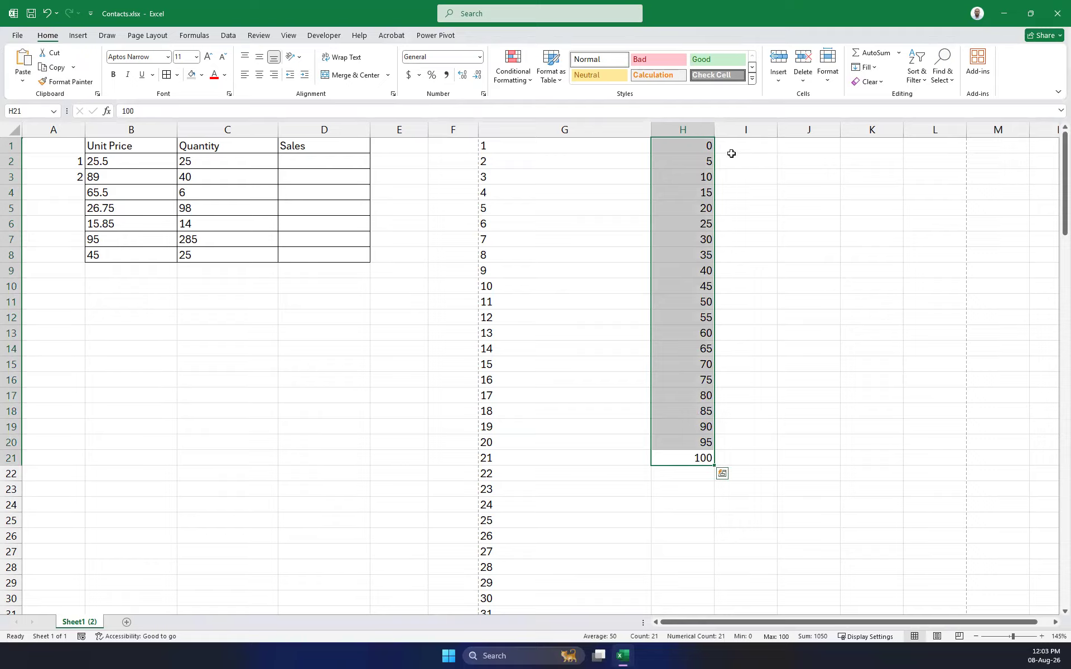
click(759, 146)
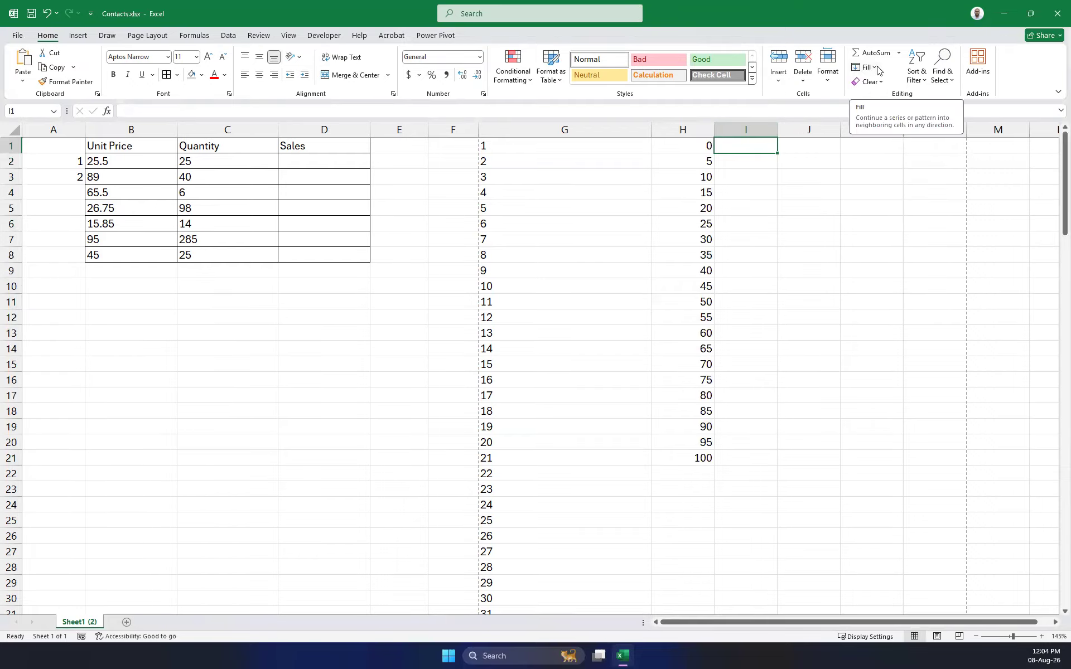
Fill column I from 10 in steps of 10 up to 1000 using a Fill Series down the column.
text(10)
key(Return)
click(748, 147)
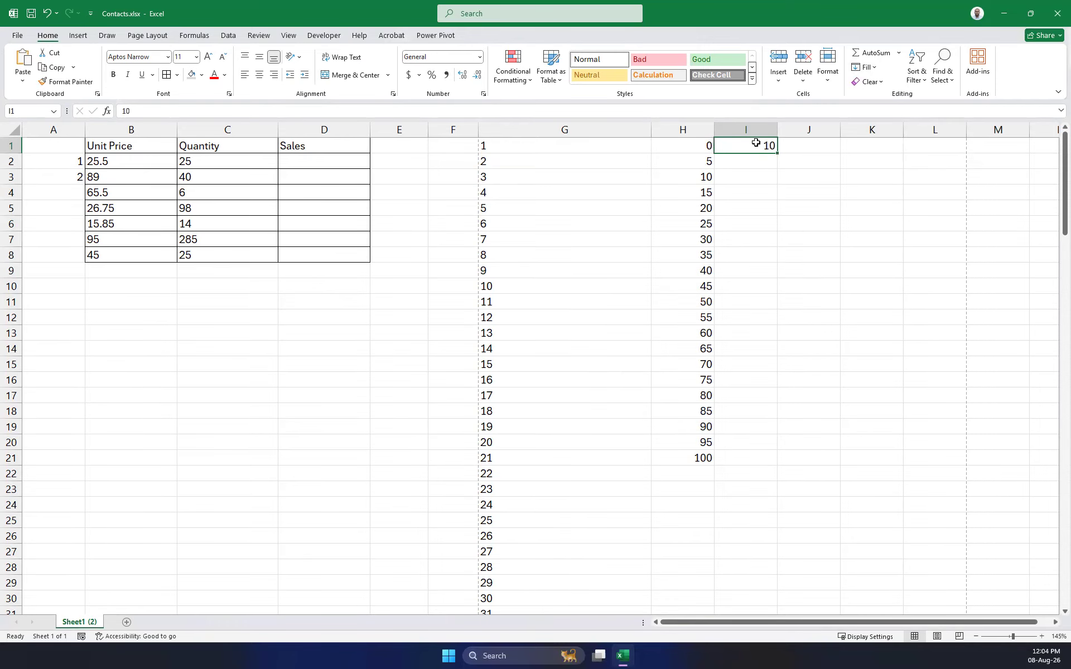
click(873, 68)
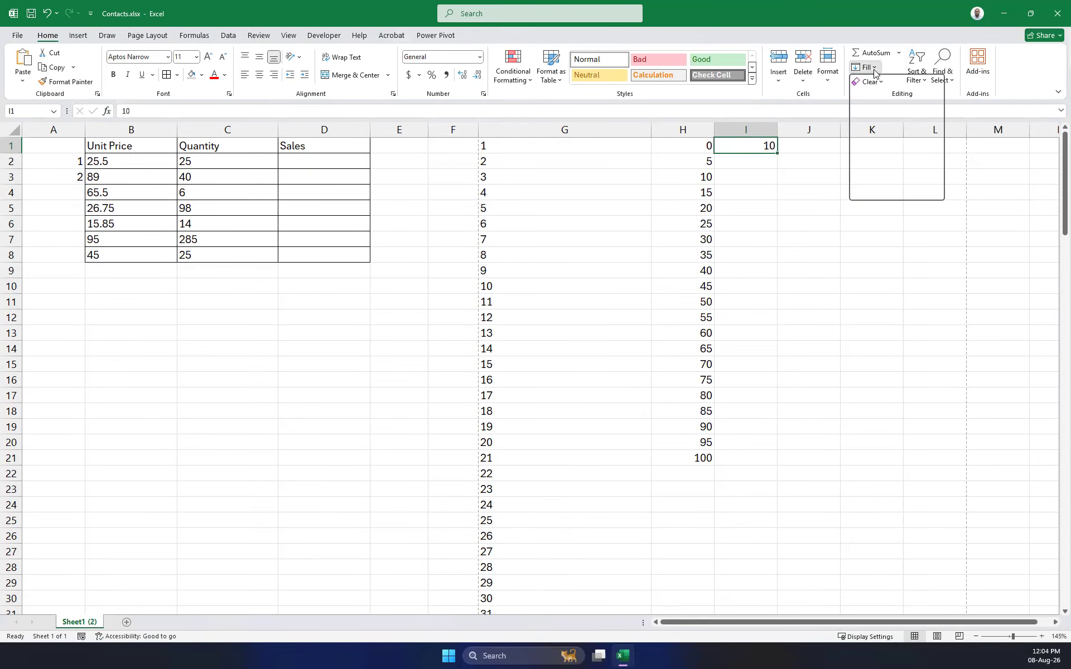
click(882, 161)
click(764, 326)
click(816, 377)
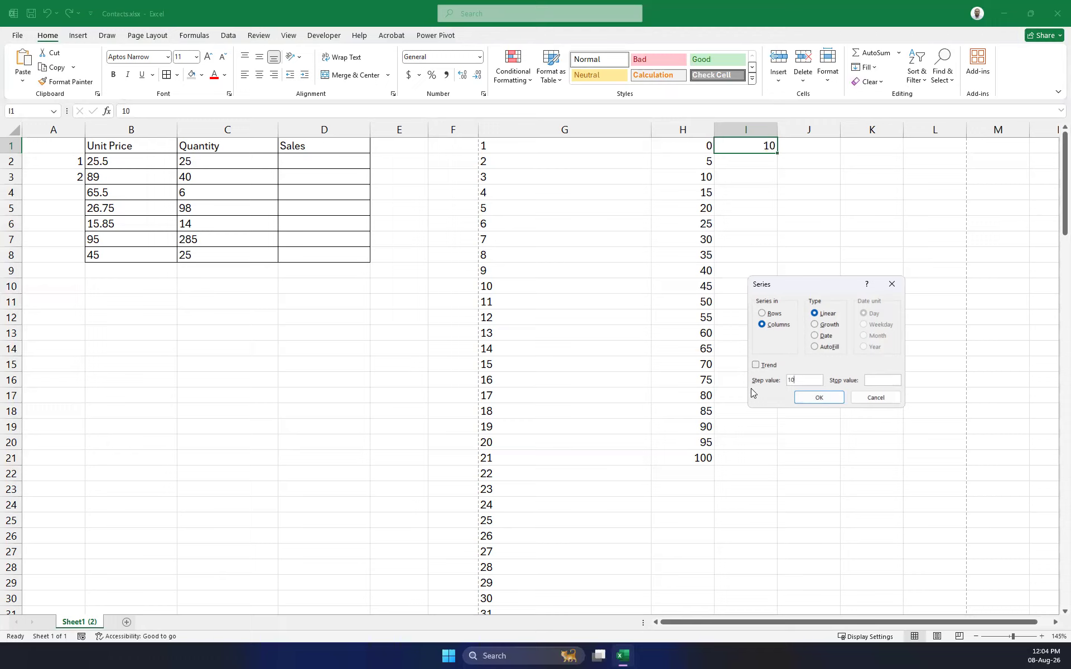
text(1001)
click(820, 398)
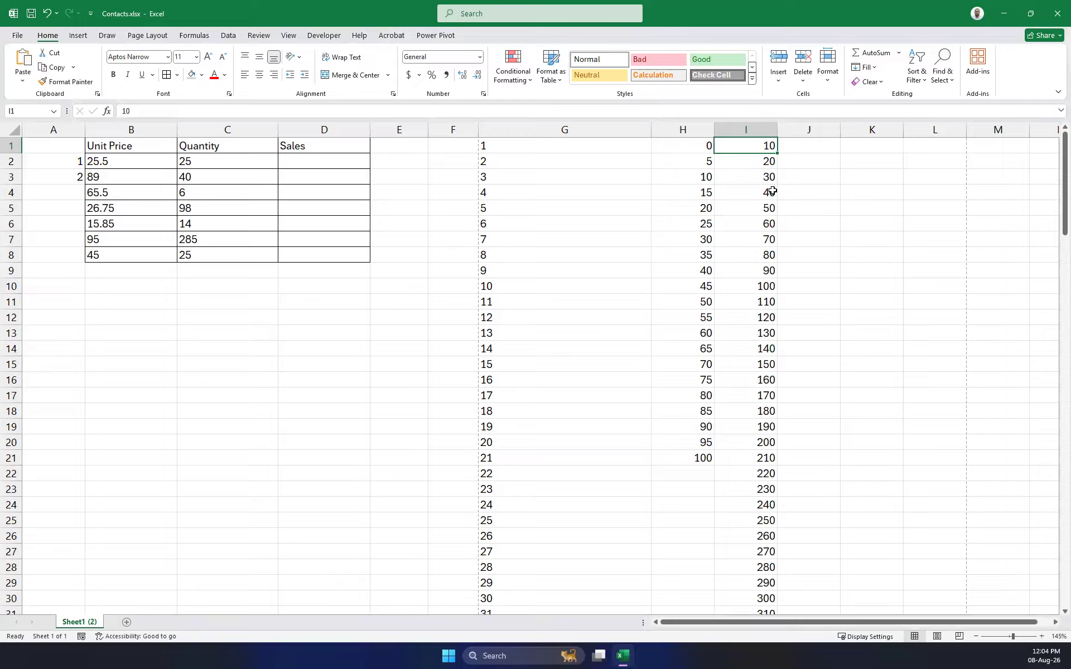
Select the 1 and 2 in A2:A3 to start numbering the table's rows.
scroll(772, 287, down, 17)
scroll(772, 287, down, 13)
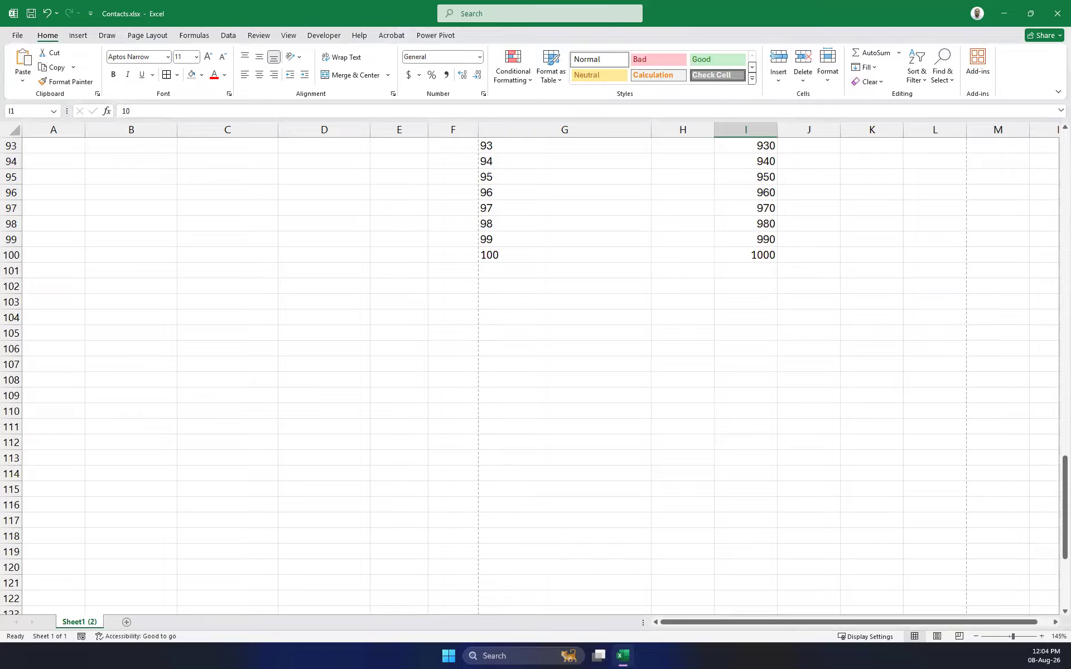
scroll(550, 311, up, 20)
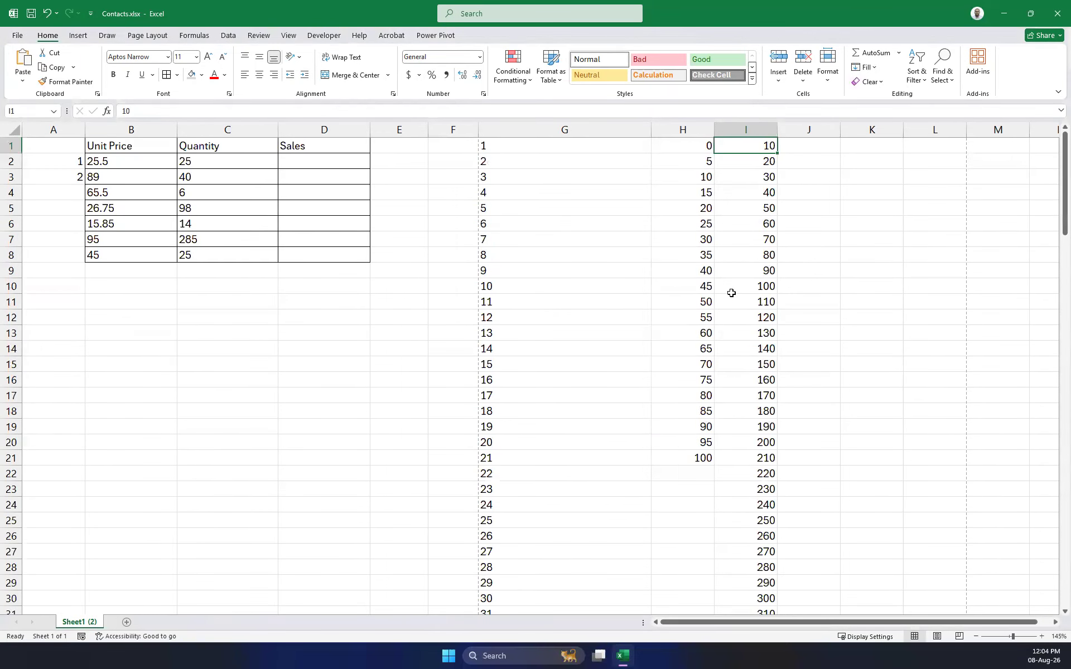
click(490, 143)
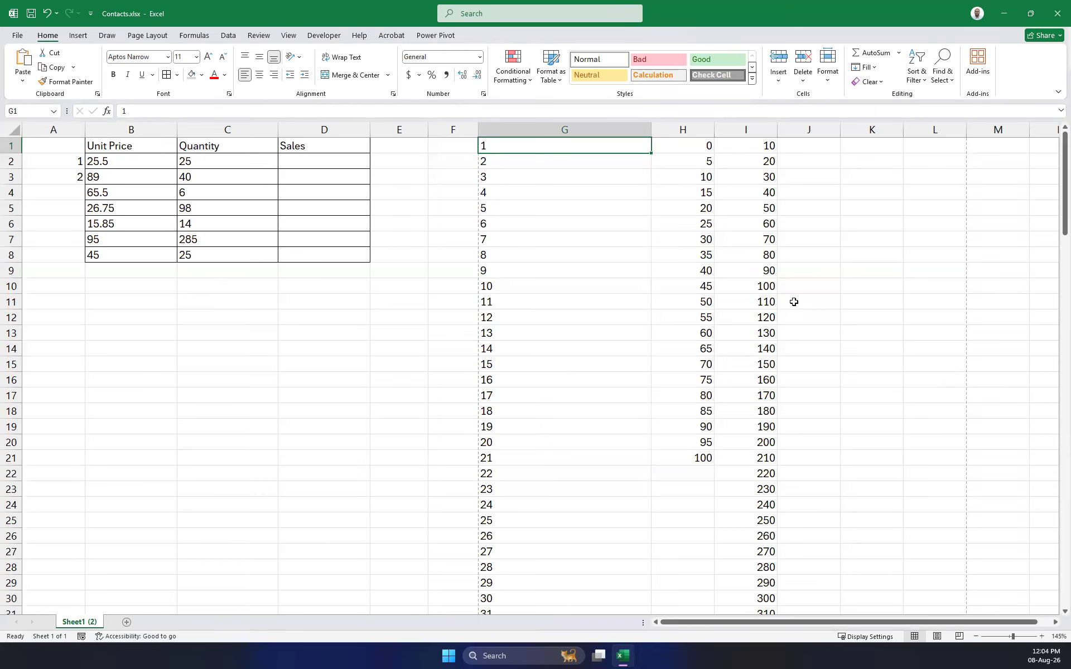
scroll(775, 340, down, 8)
scroll(726, 343, up, 8)
drag(66, 162, 74, 255)
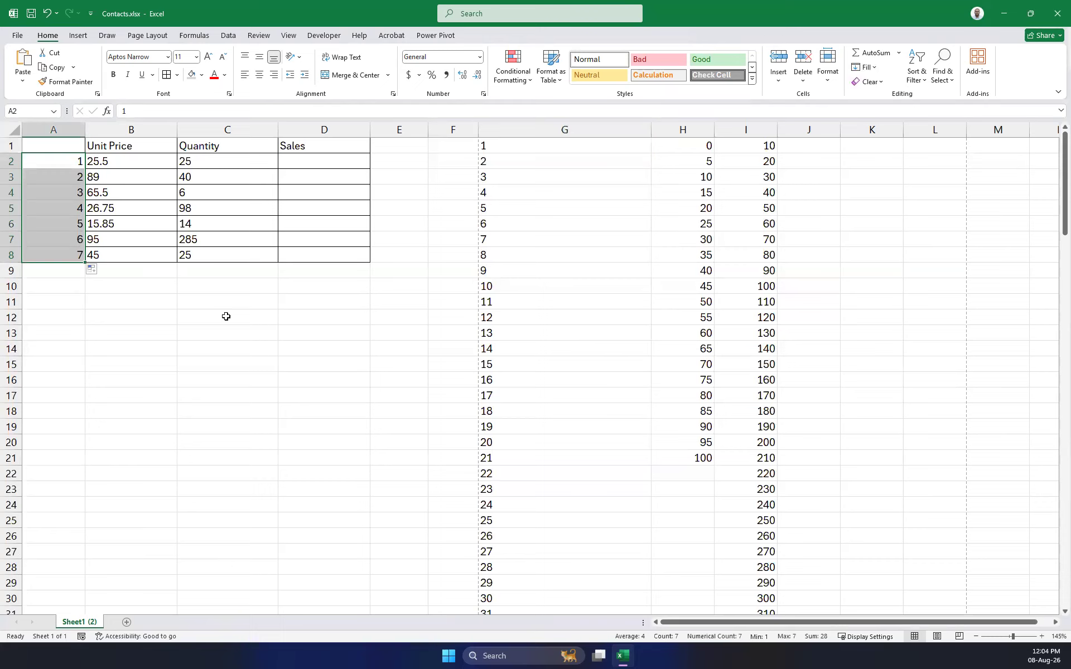
click(96, 338)
drag(58, 174, 62, 256)
key(Delete)
key(Up)
key(Up)
key(Right)
key(Down)
click(50, 162)
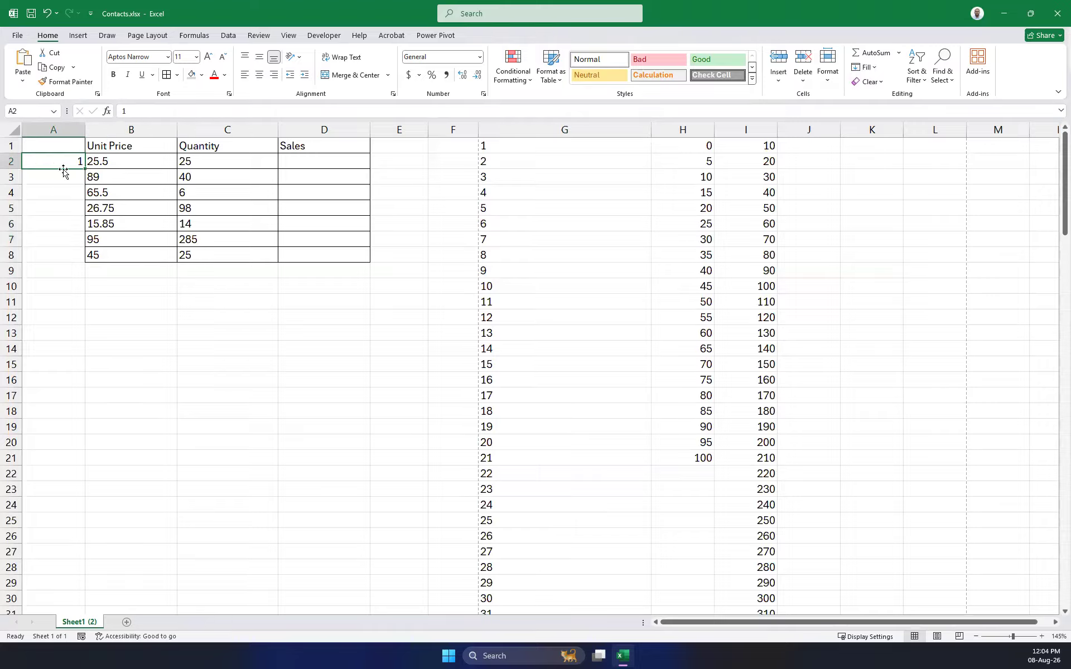
click(868, 68)
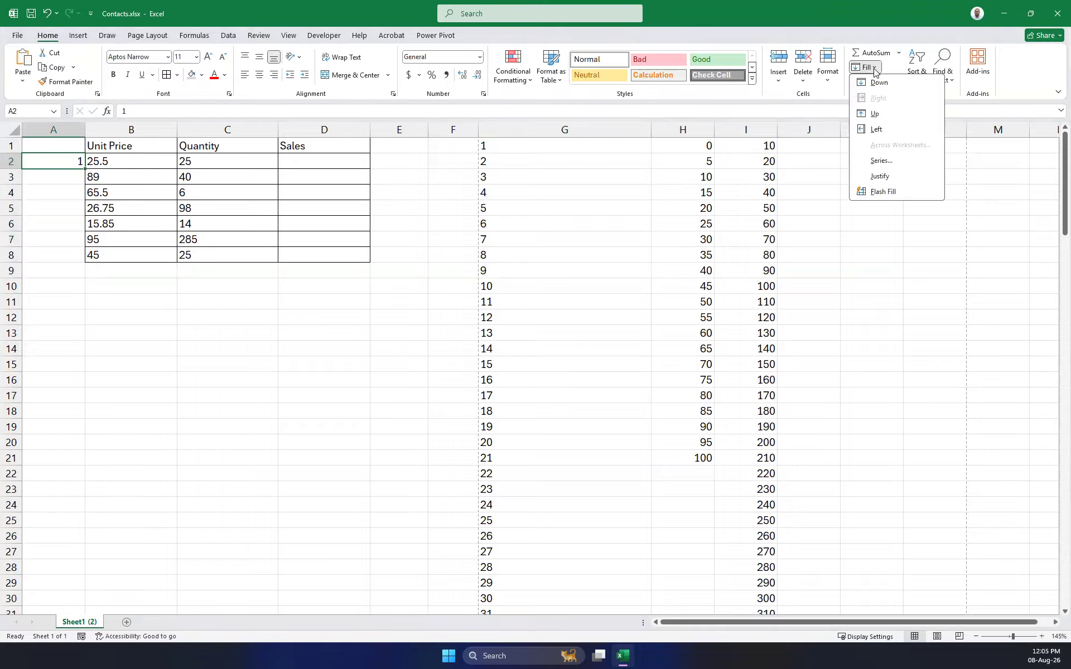
click(882, 160)
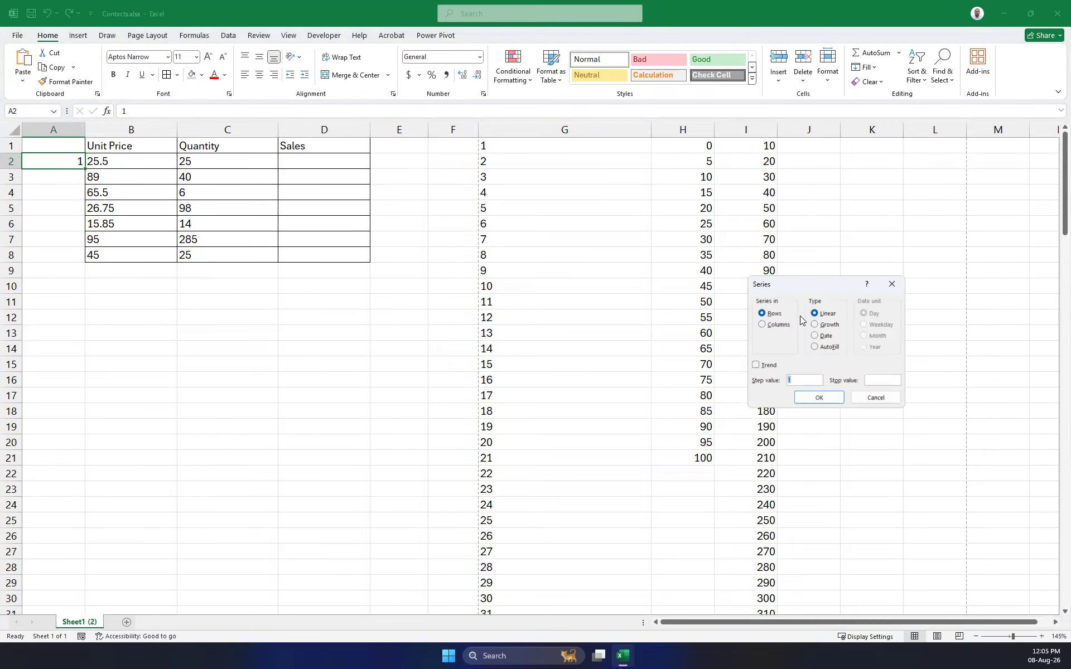
click(768, 324)
click(884, 381)
text(7)
key(Return)
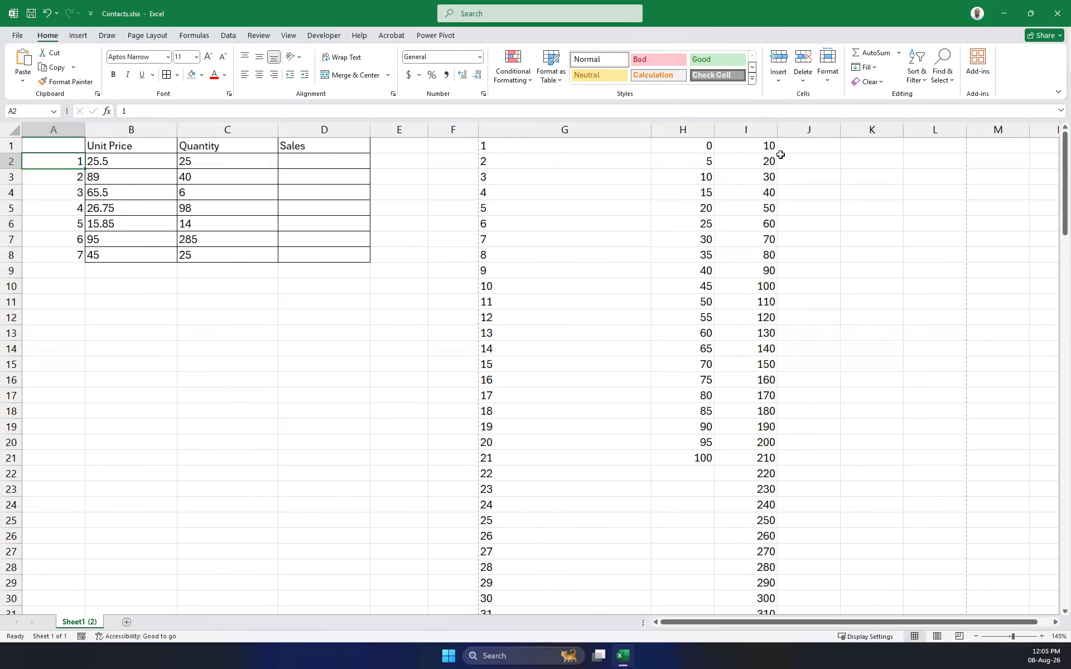
drag(763, 148, 760, 655)
Clear columns I and H and enter 100 in cell I1.
key(Delete)
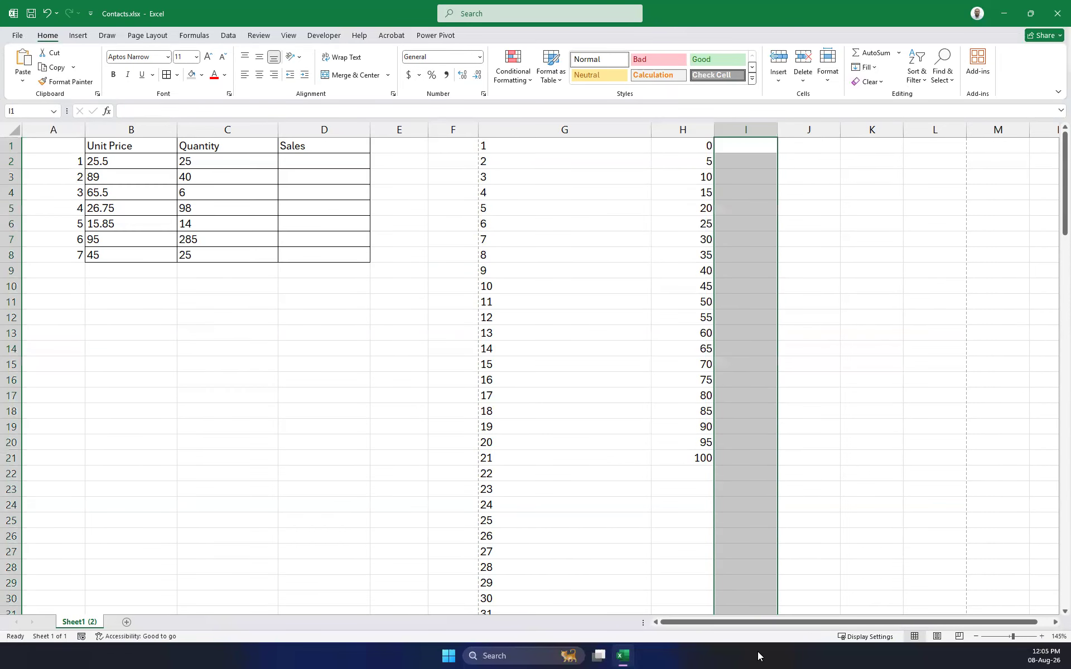
click(693, 129)
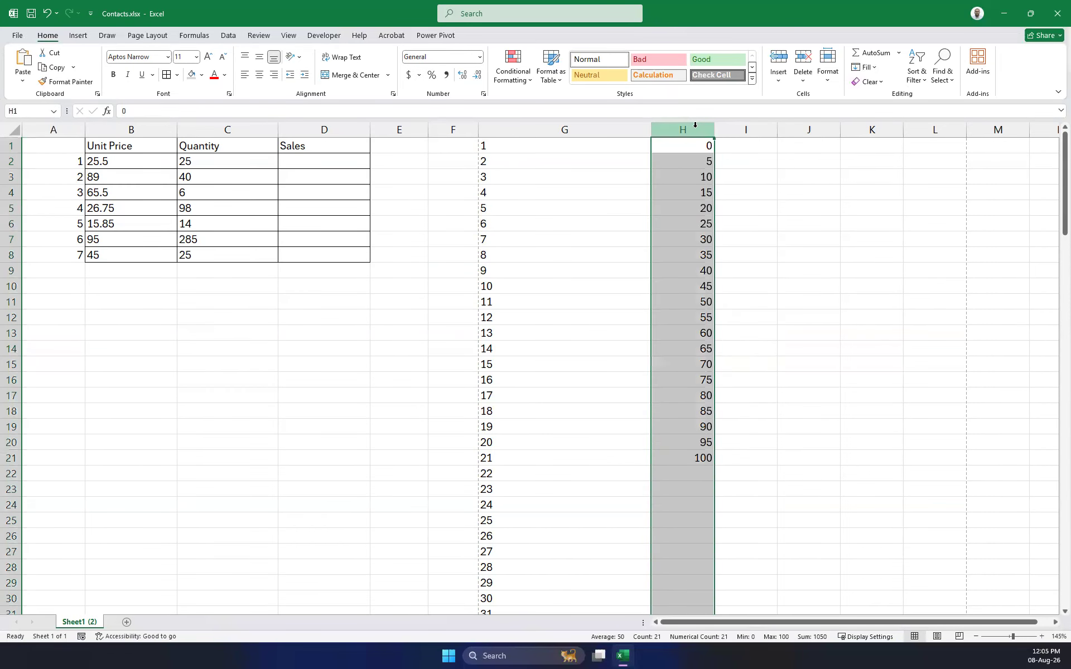
key(Delete)
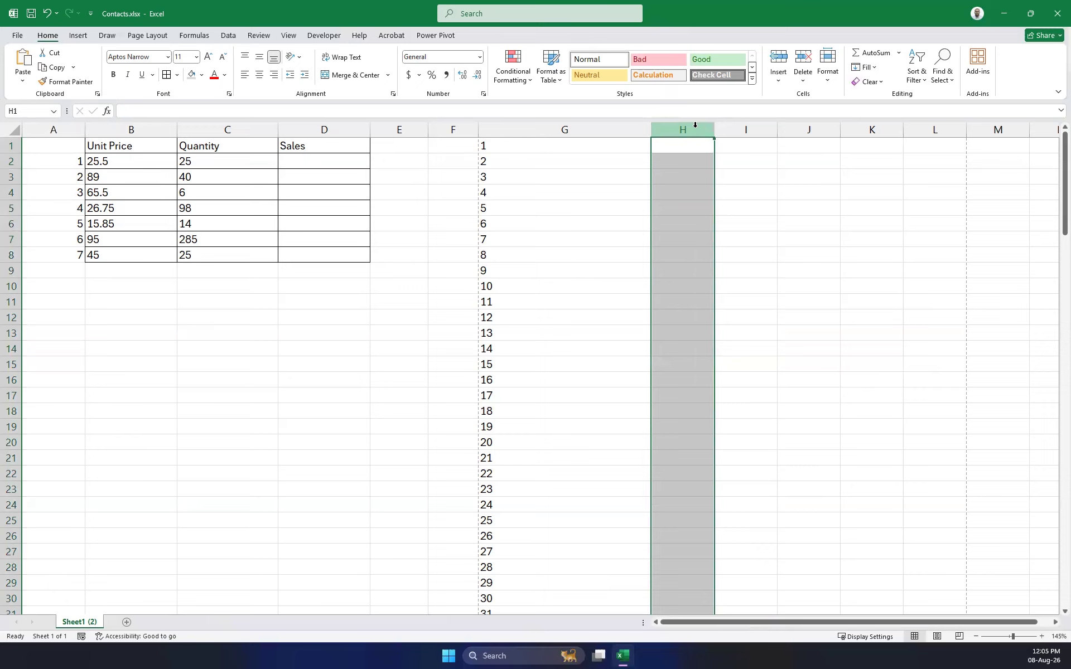
click(735, 150)
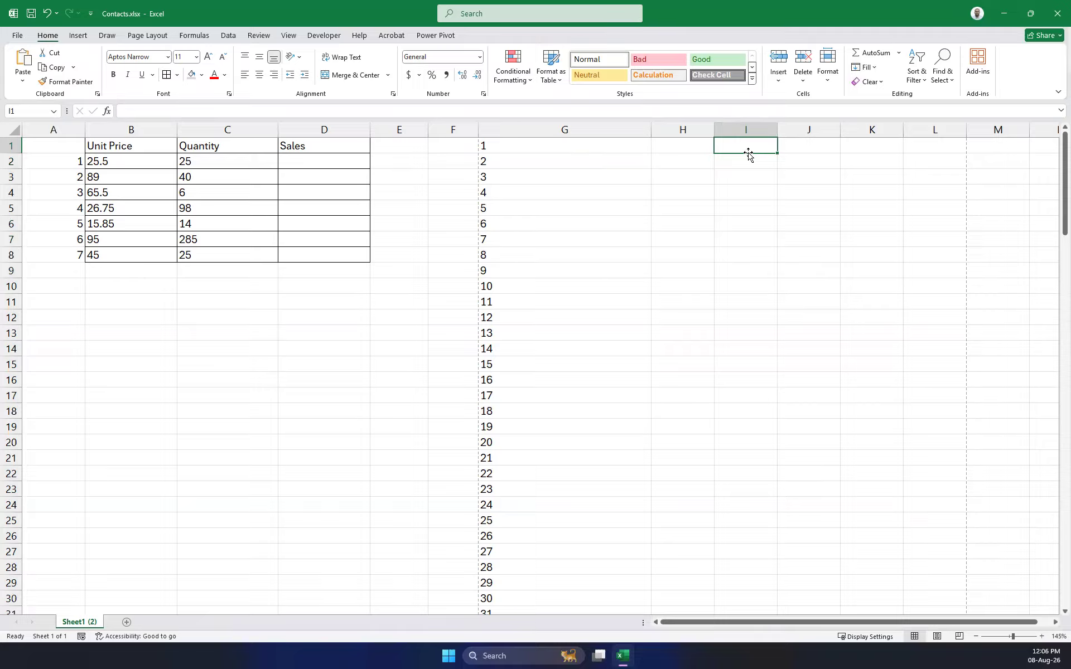
text(100)
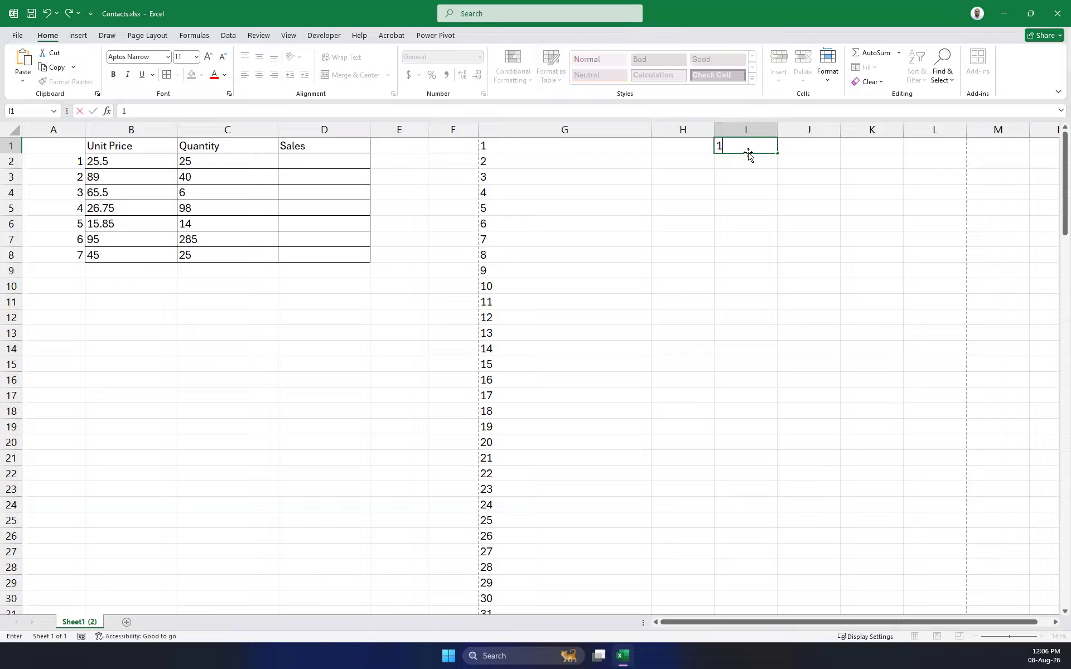
click(836, 148)
Fill column I down from 100 in steps of 100, stopping at 5000, via Fill Series.
click(748, 146)
click(866, 67)
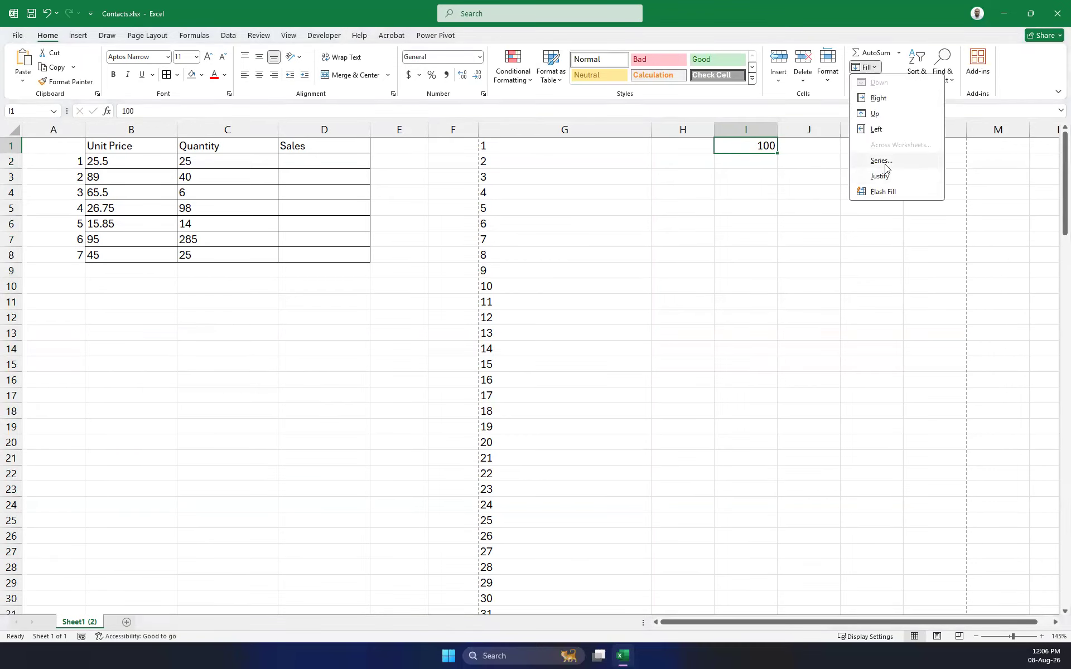
click(885, 164)
click(764, 326)
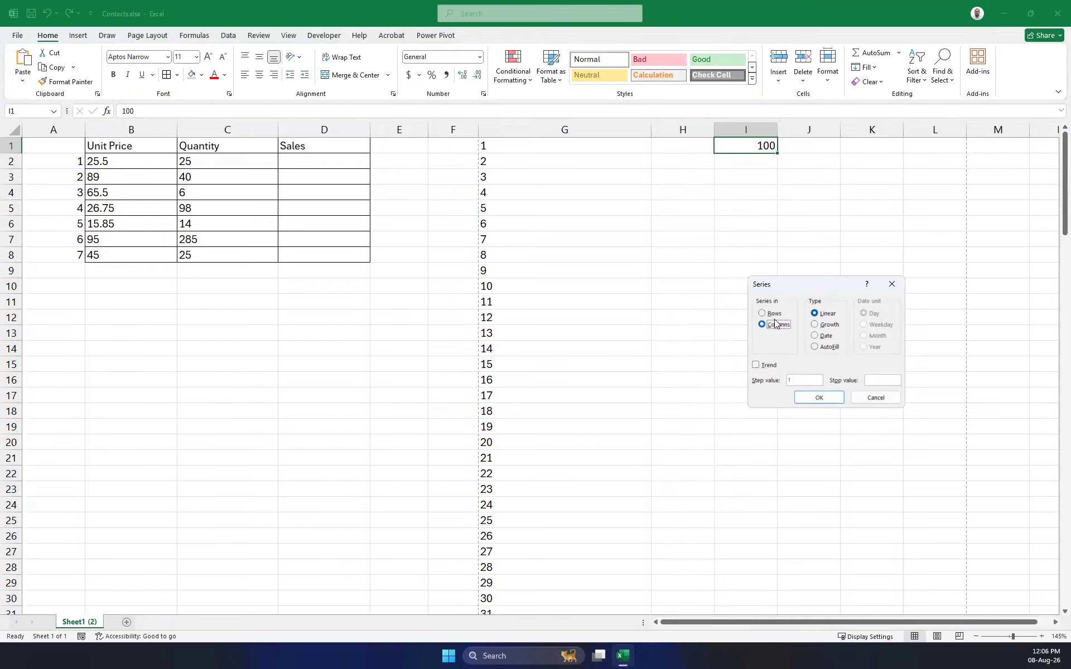
click(796, 382)
drag(770, 382, 754, 384)
text(100)
click(891, 380)
text(5001)
click(818, 397)
scroll(763, 268, down, 5)
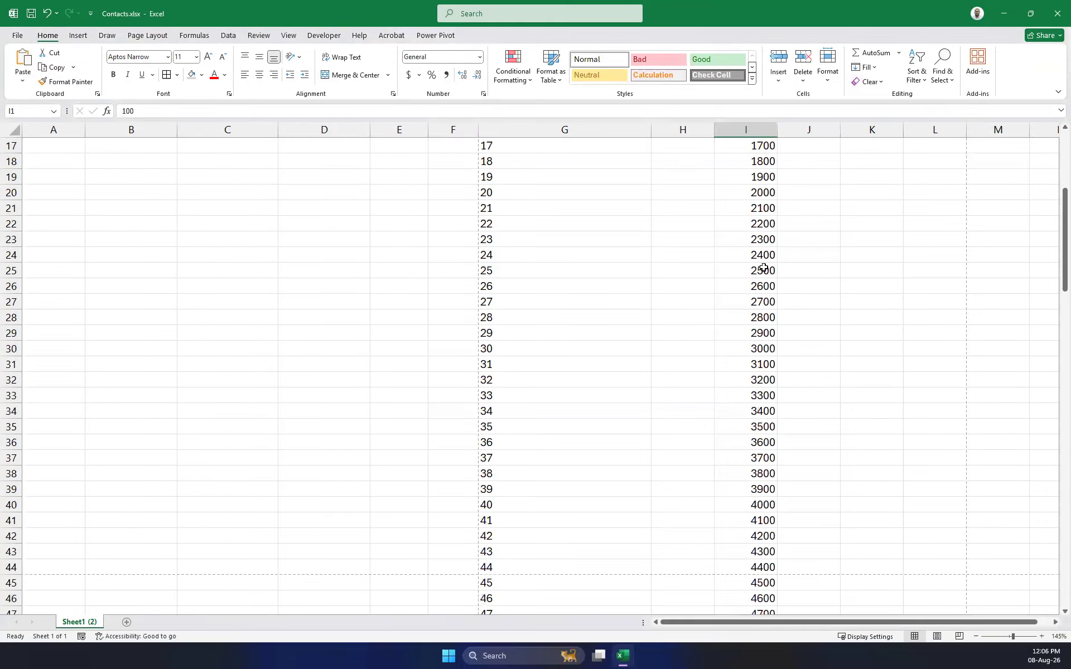
scroll(763, 269, down, 7)
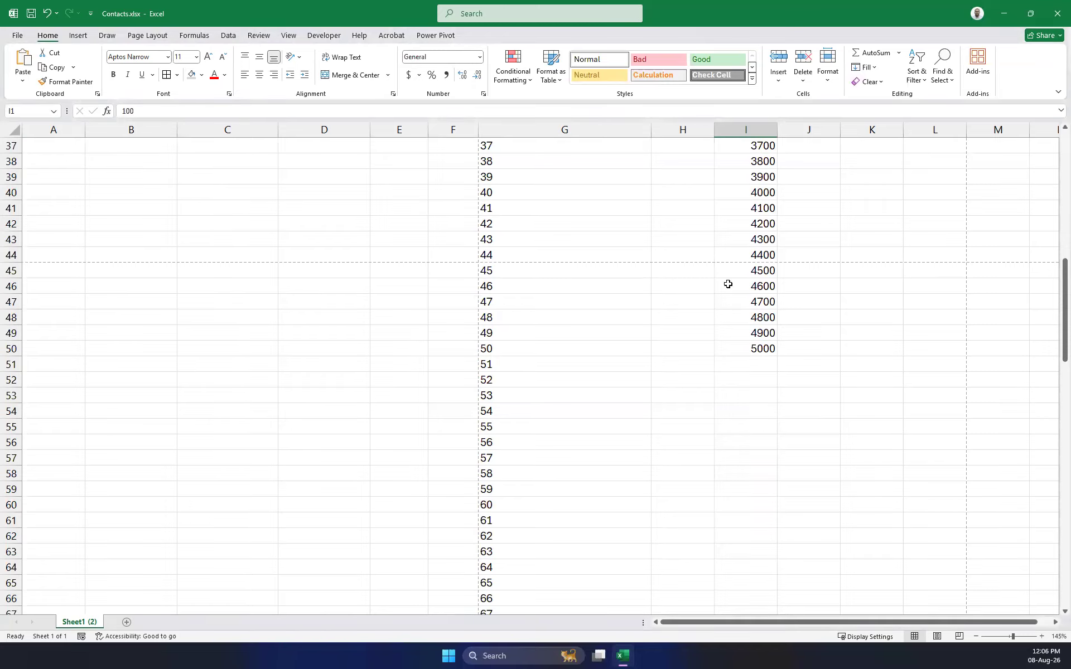
scroll(792, 316, up, 12)
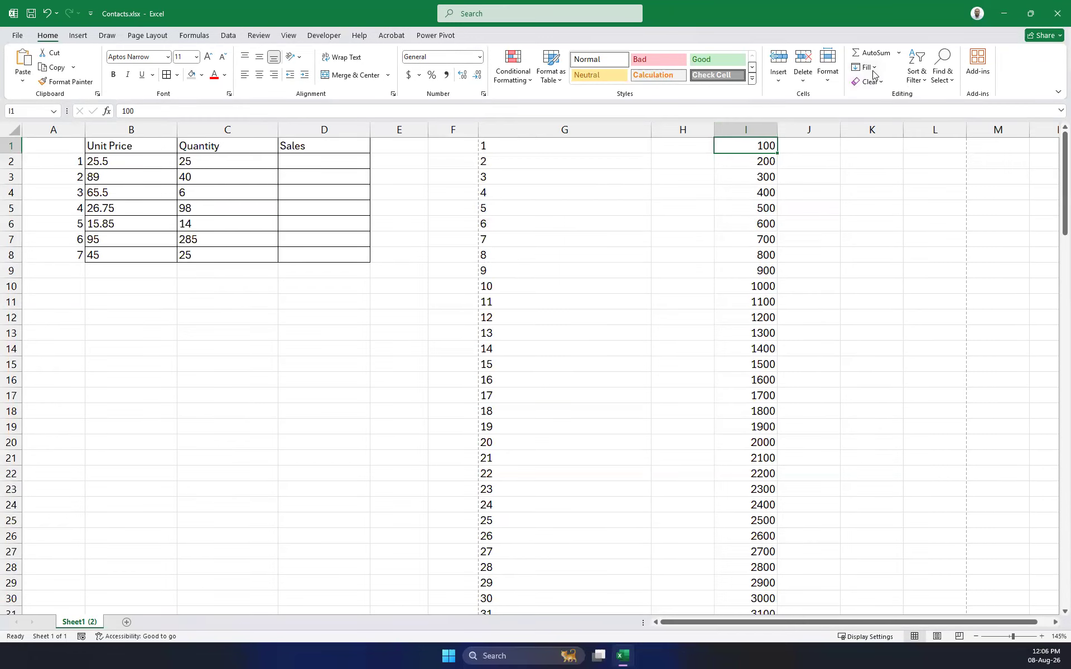
Enter Sunday in K1 and fill full day names down column K to row 27.
click(576, 170)
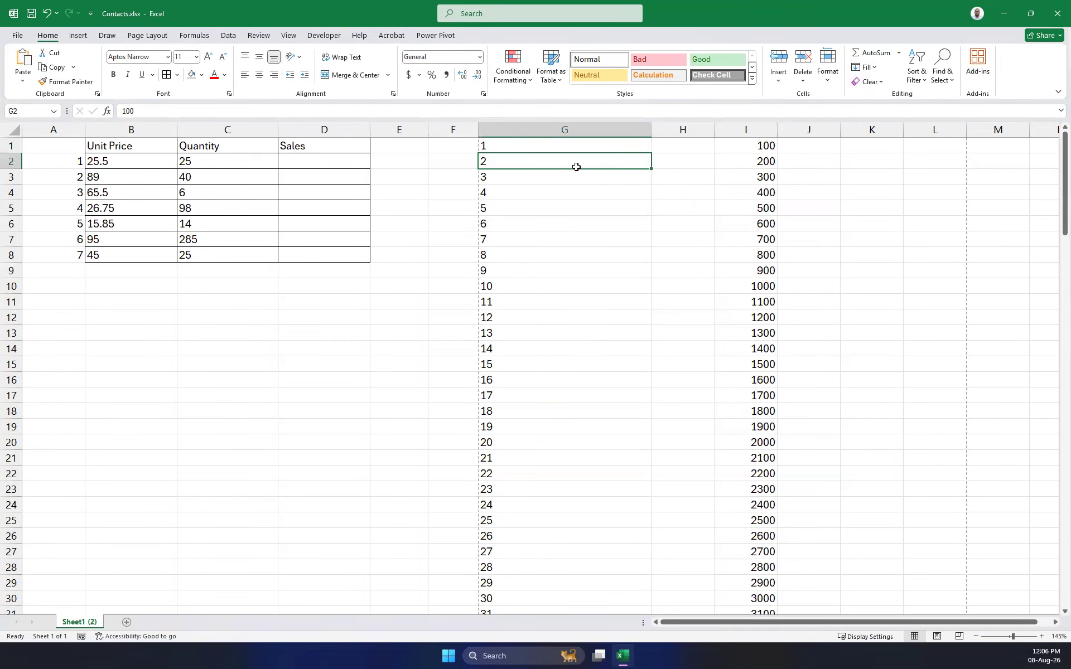
click(891, 174)
click(875, 151)
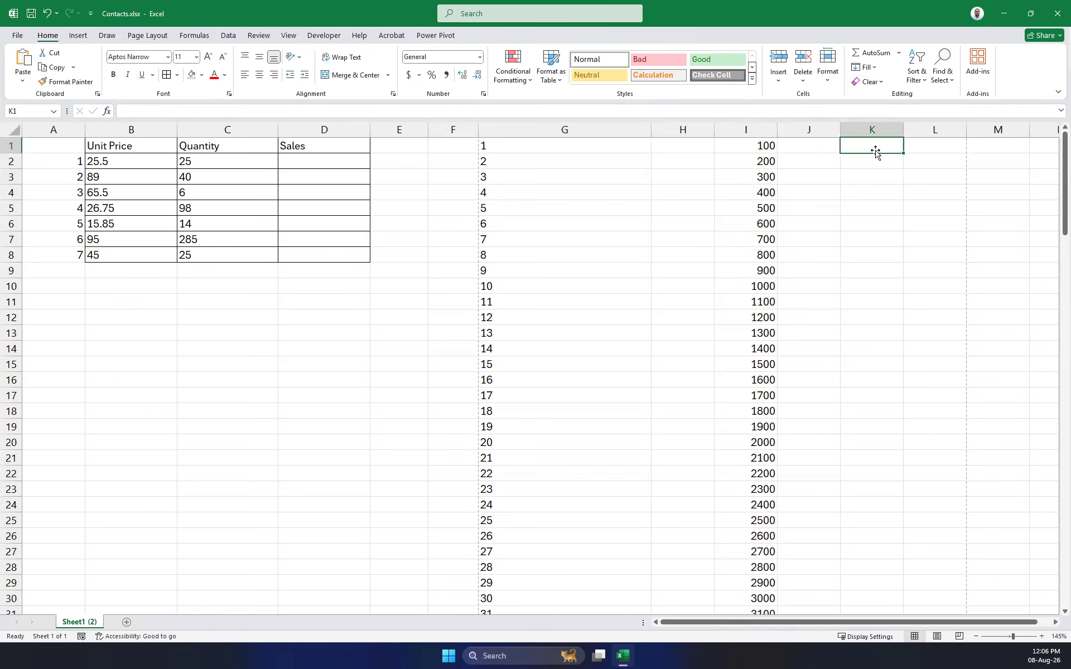
text(Sun)
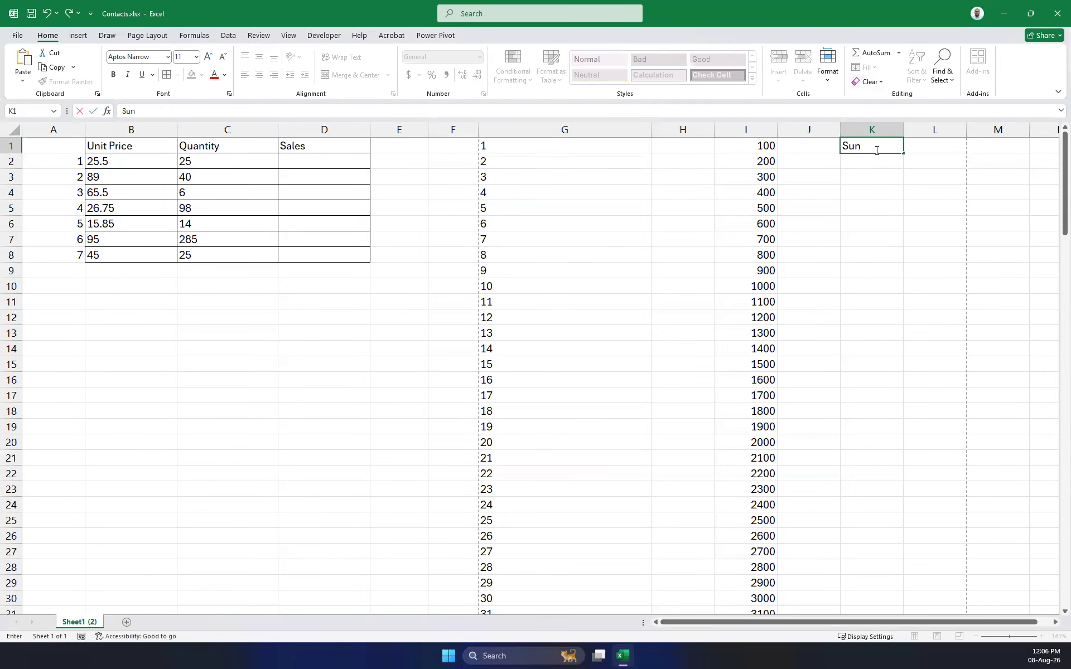
text(day)
key(Return)
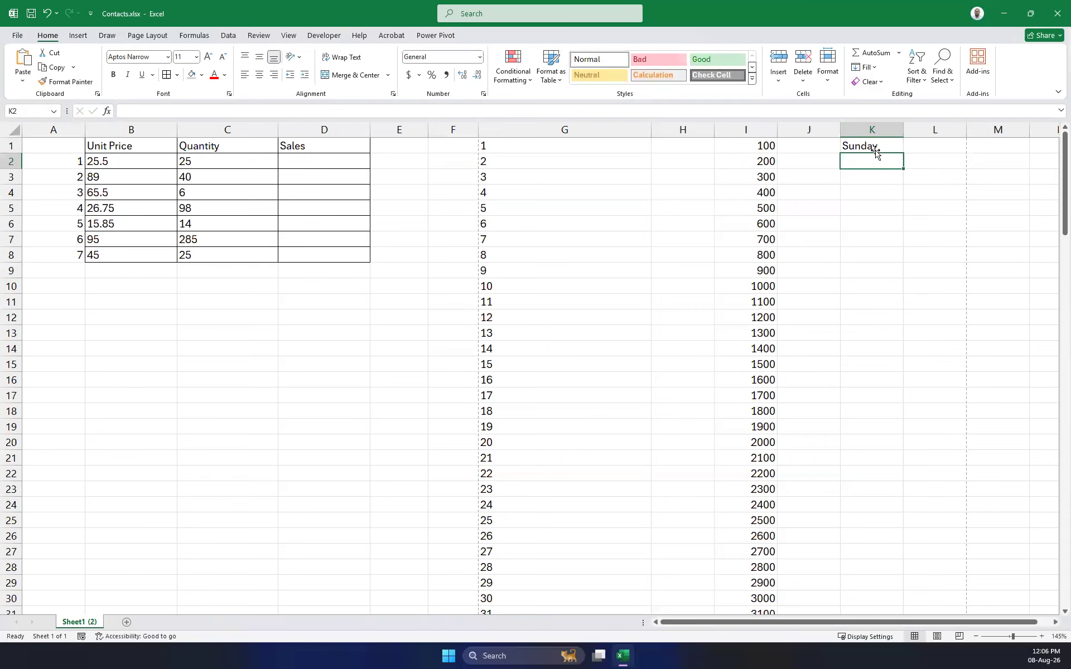
click(875, 151)
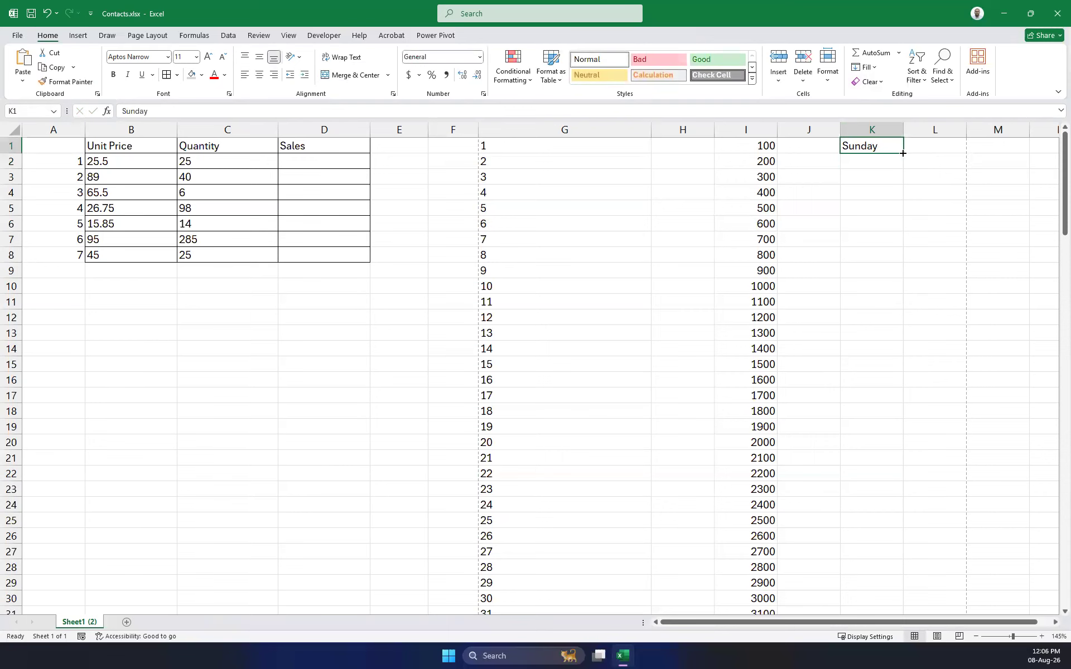
drag(903, 153, 887, 550)
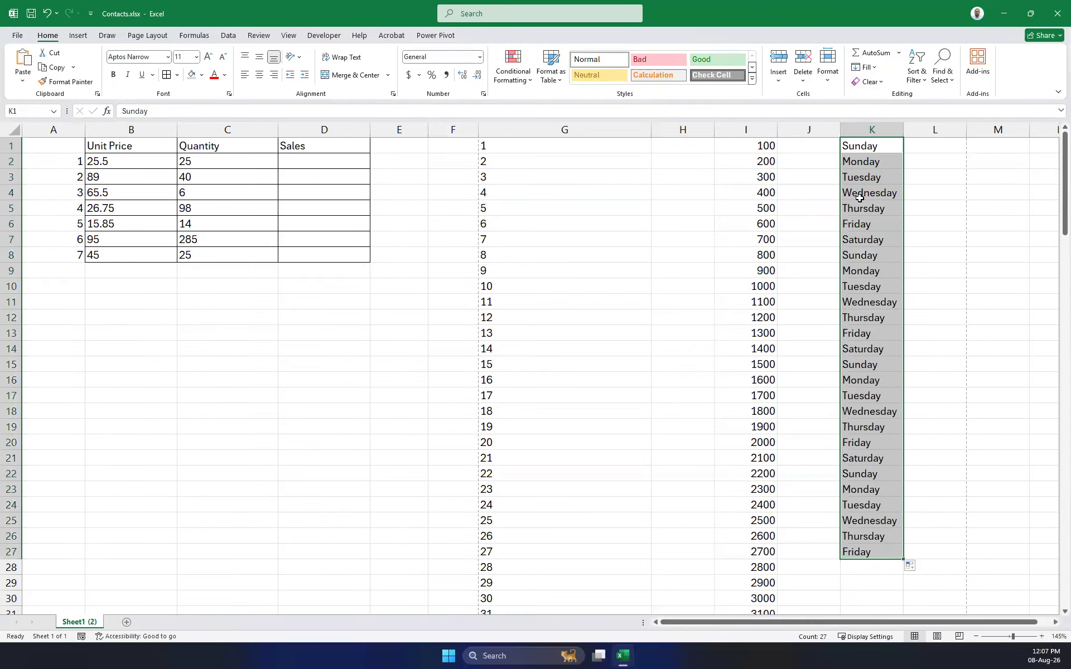
click(881, 243)
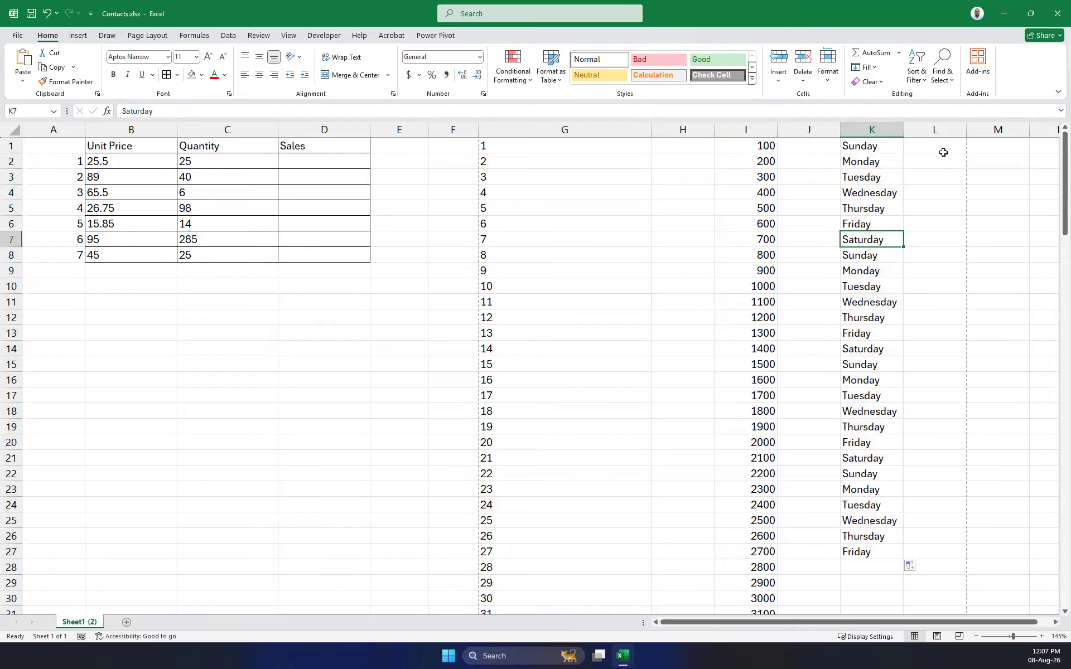
Enter Sun and Mon in L1:L2 and fill short day names down to row 27.
click(943, 150)
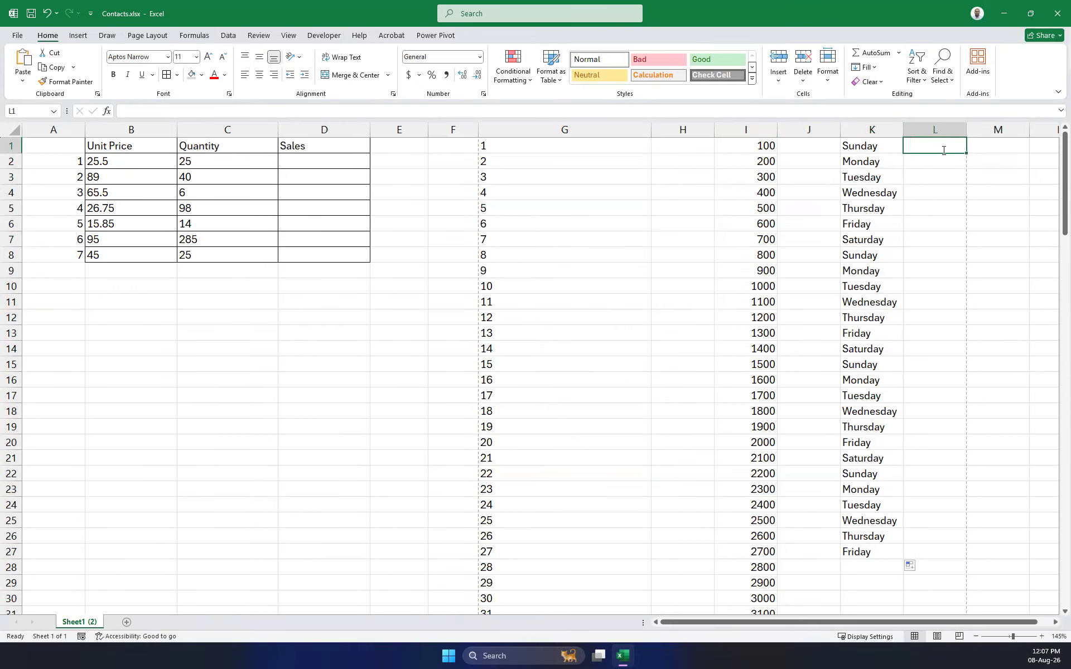
text(SUn)
key(BackSpace)
key(BackSpace)
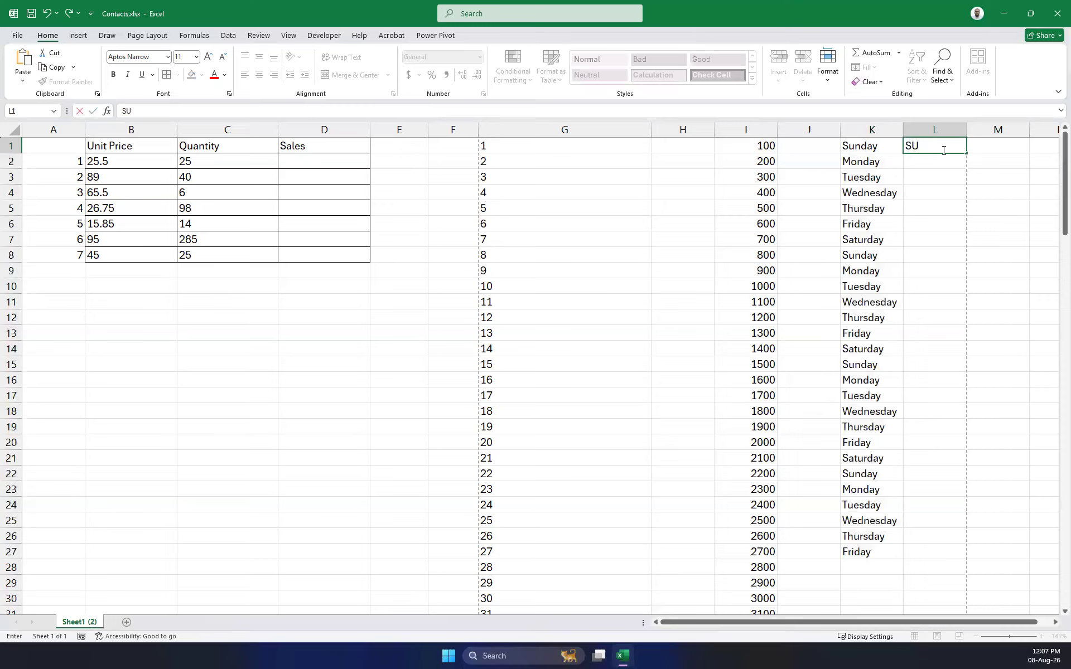
text(un)
key(Return)
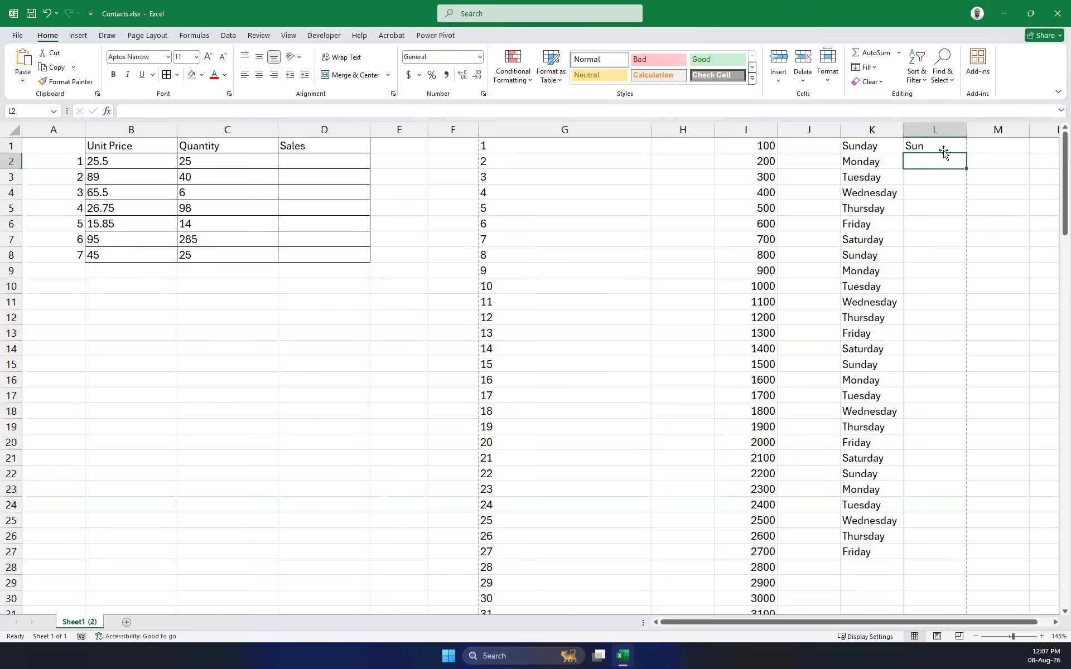
text(Mon)
key(Return)
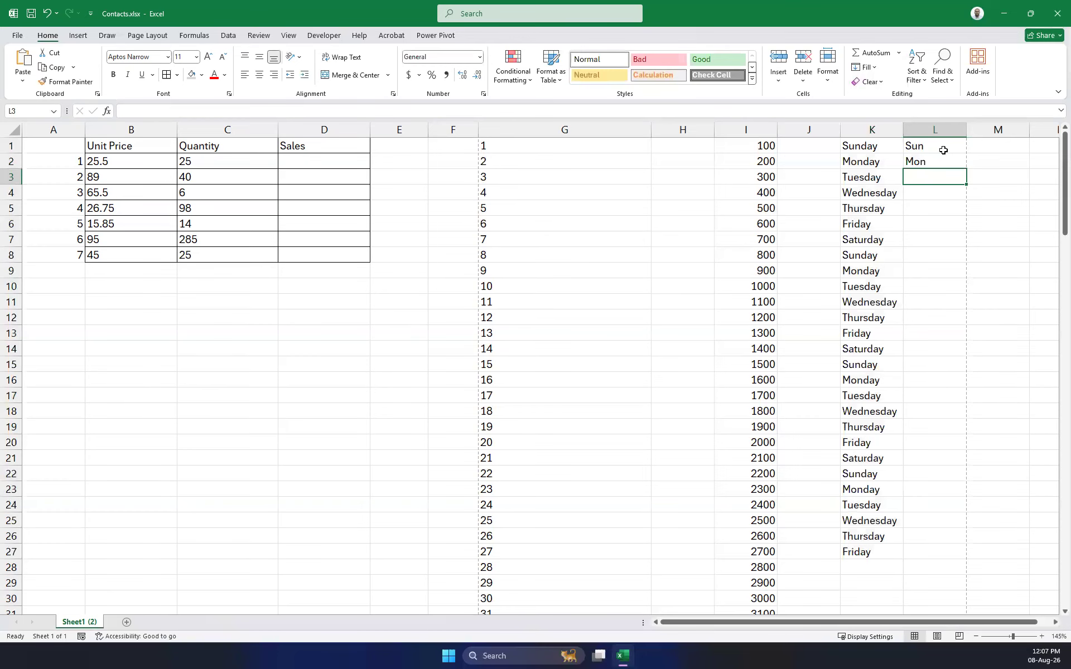
drag(943, 150, 931, 564)
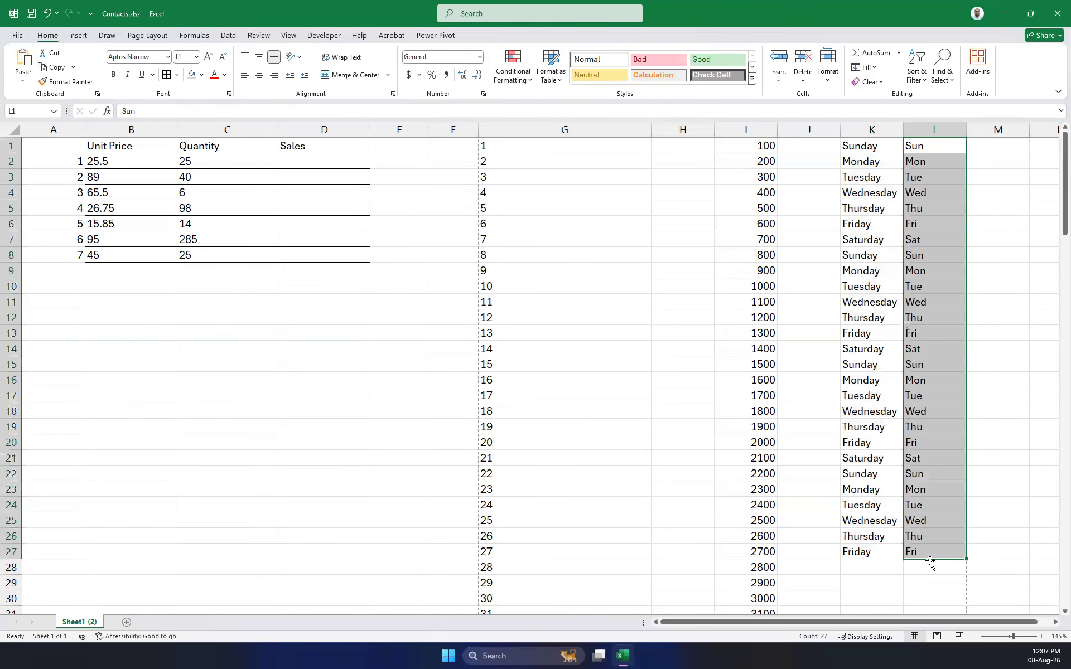
Enter Jan in M1 and fill month abbreviations down column M to row 27.
click(994, 144)
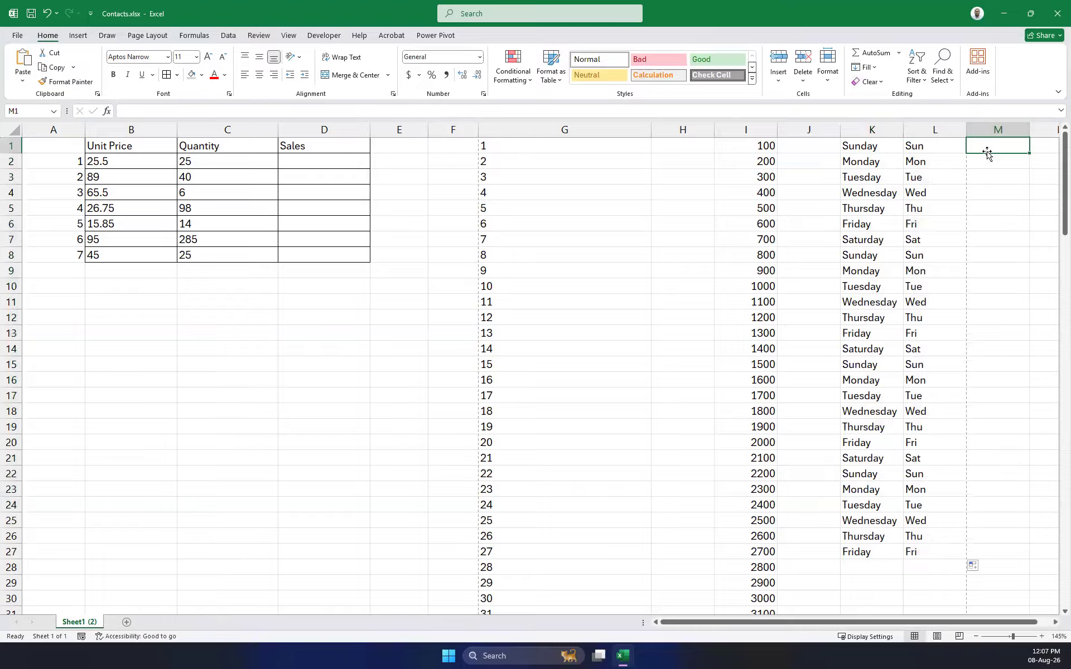
text(Jan)
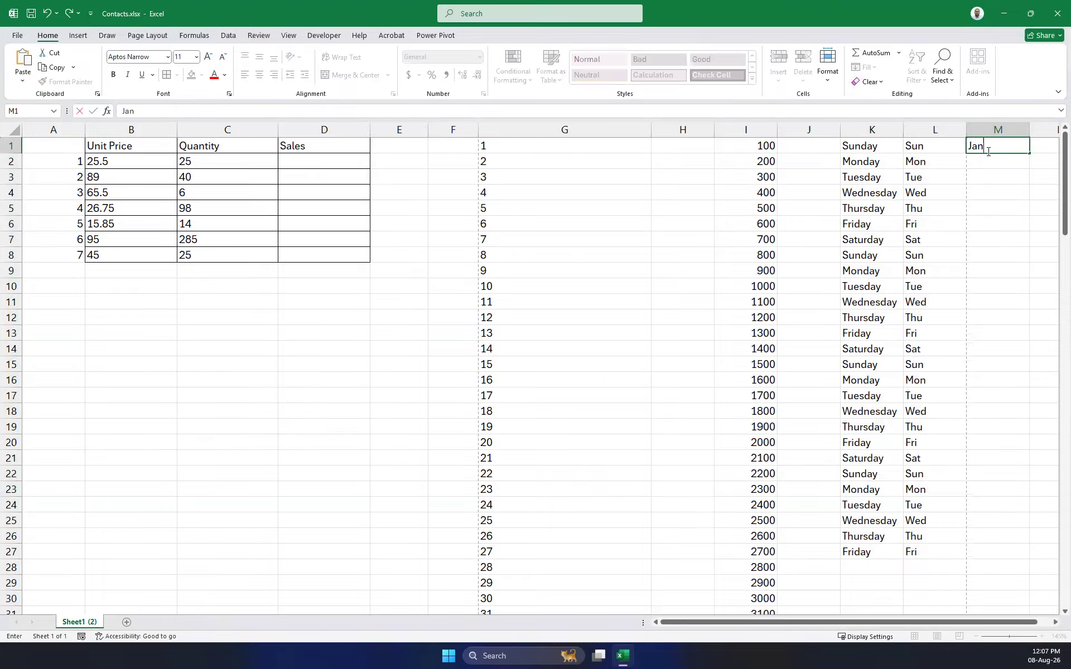
key(Return)
text(Fe)
key(BackSpace)
key(BackSpace)
click(1025, 194)
click(1008, 146)
drag(1030, 154, 1029, 558)
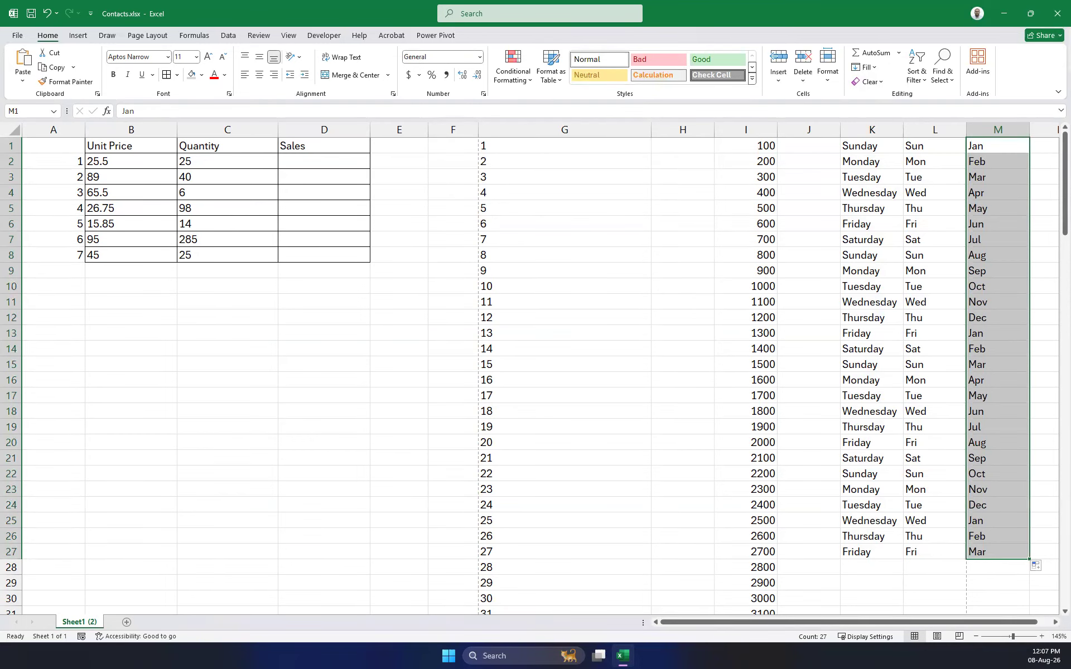
Enter Jan in cell H1.
click(614, 144)
click(680, 144)
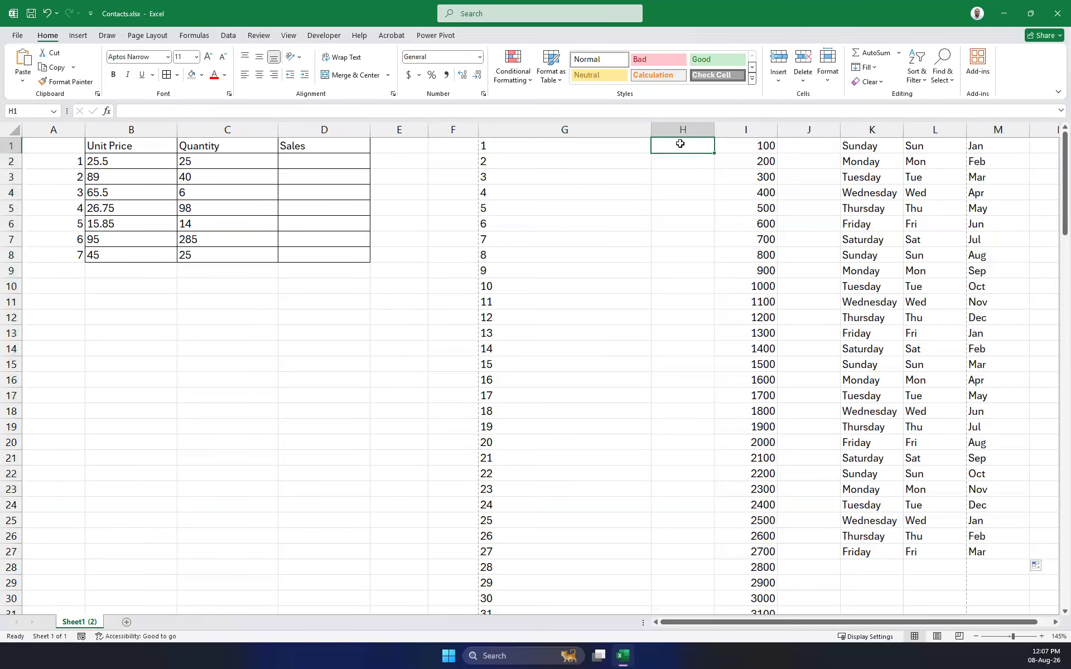
text(JAn)
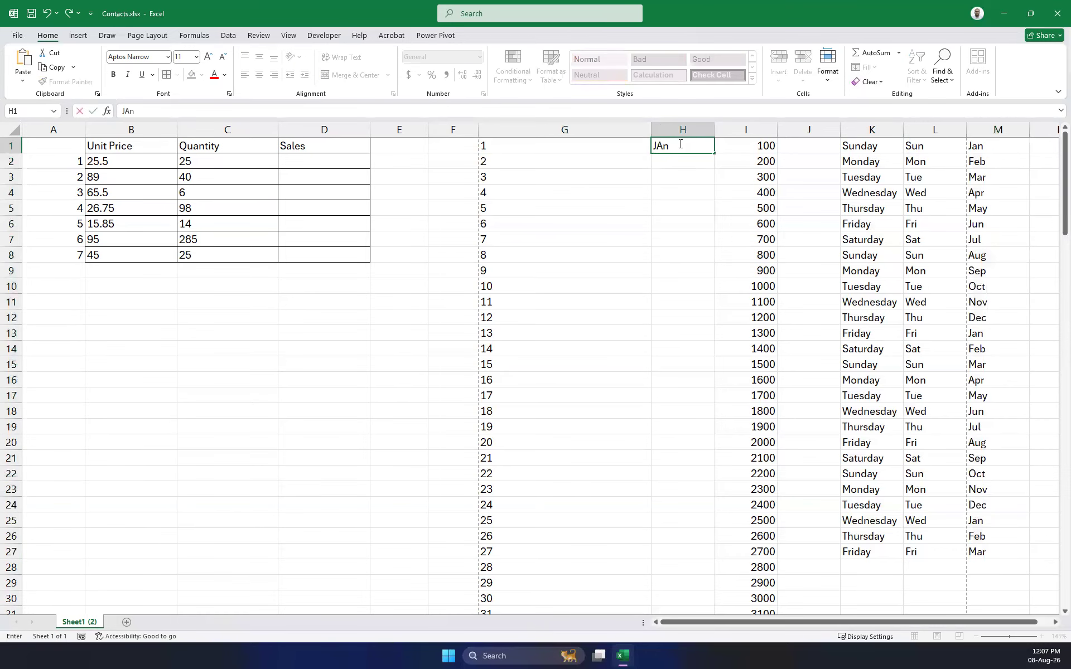
key(BackSpace)
key(BackSpace)
text(an)
click(678, 182)
click(681, 144)
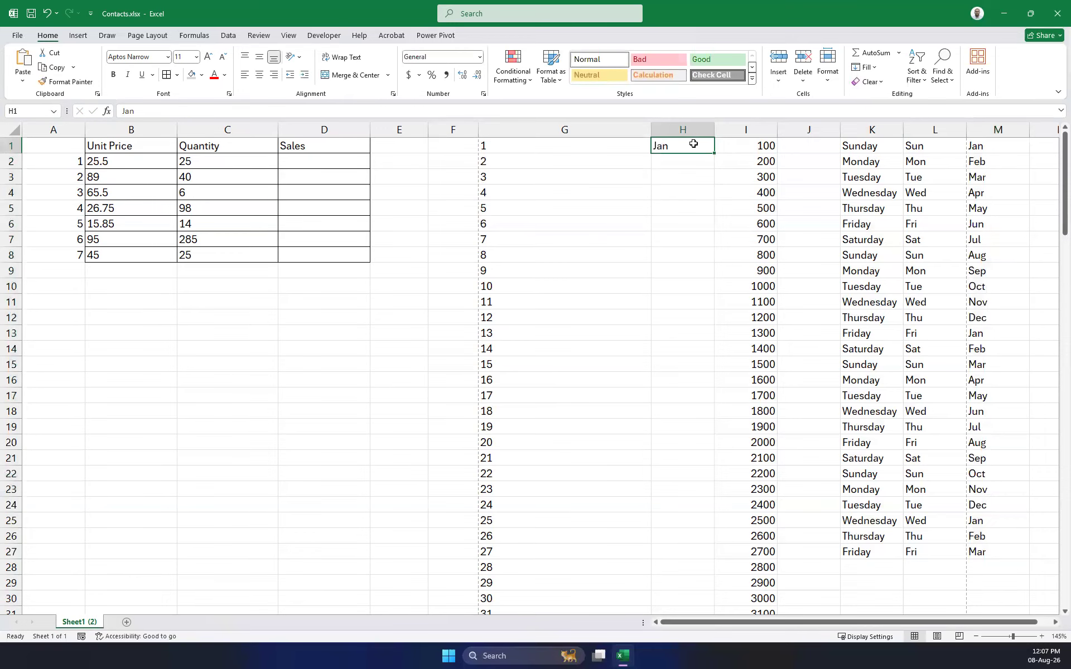
Open the Fill Series dialog, switch between Rows and Columns, then close it without applying.
click(868, 67)
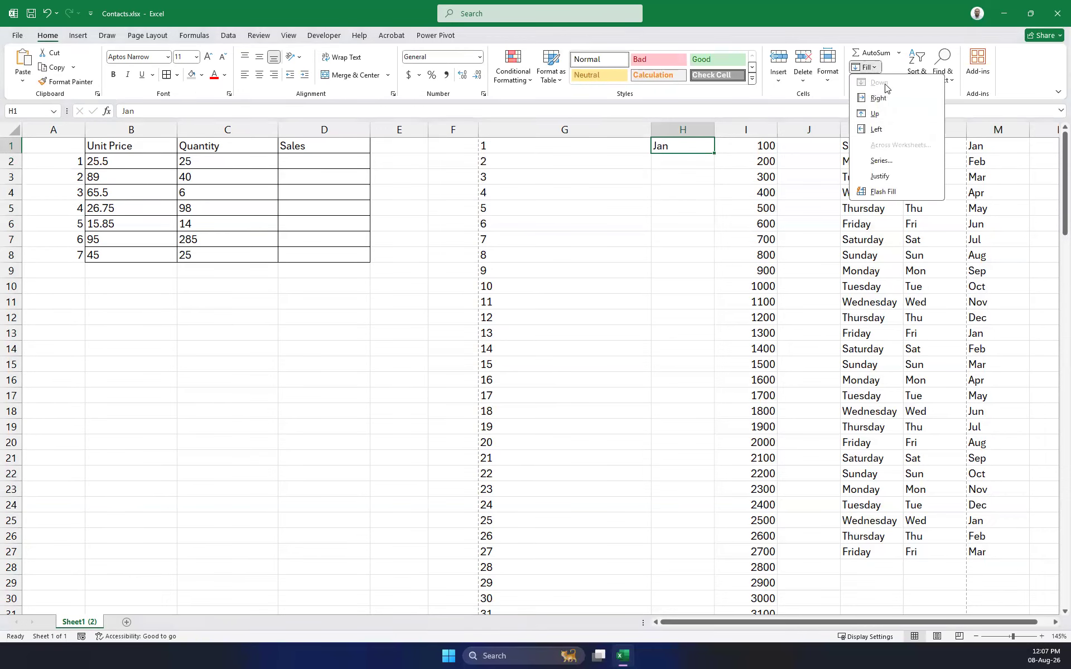
click(881, 160)
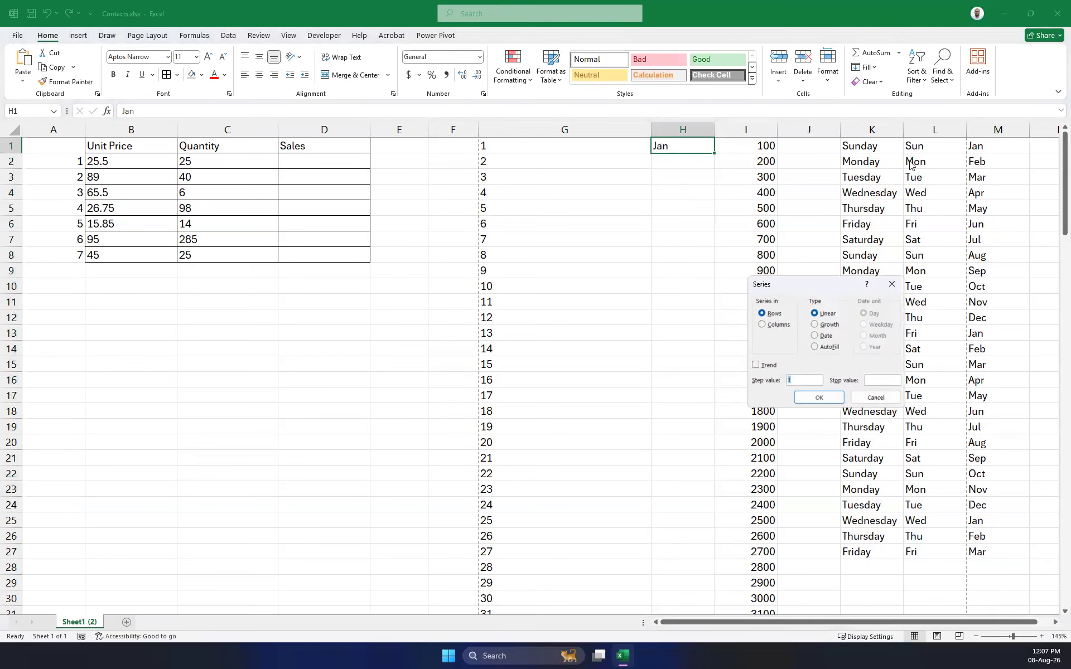
click(771, 326)
key(Up)
drag(819, 283, 596, 306)
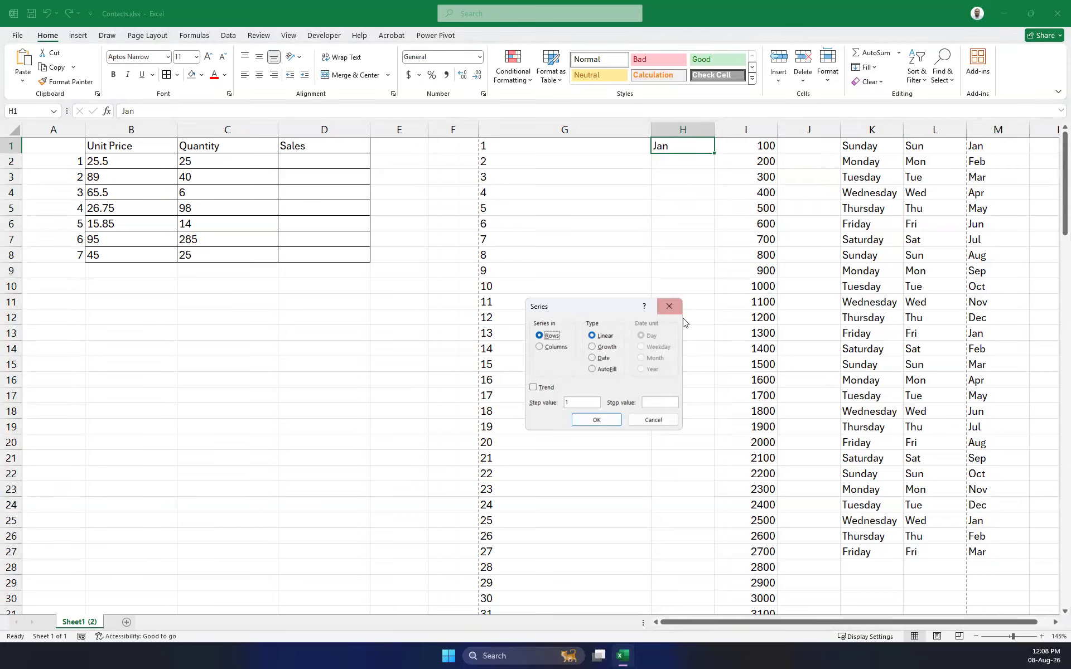
click(555, 347)
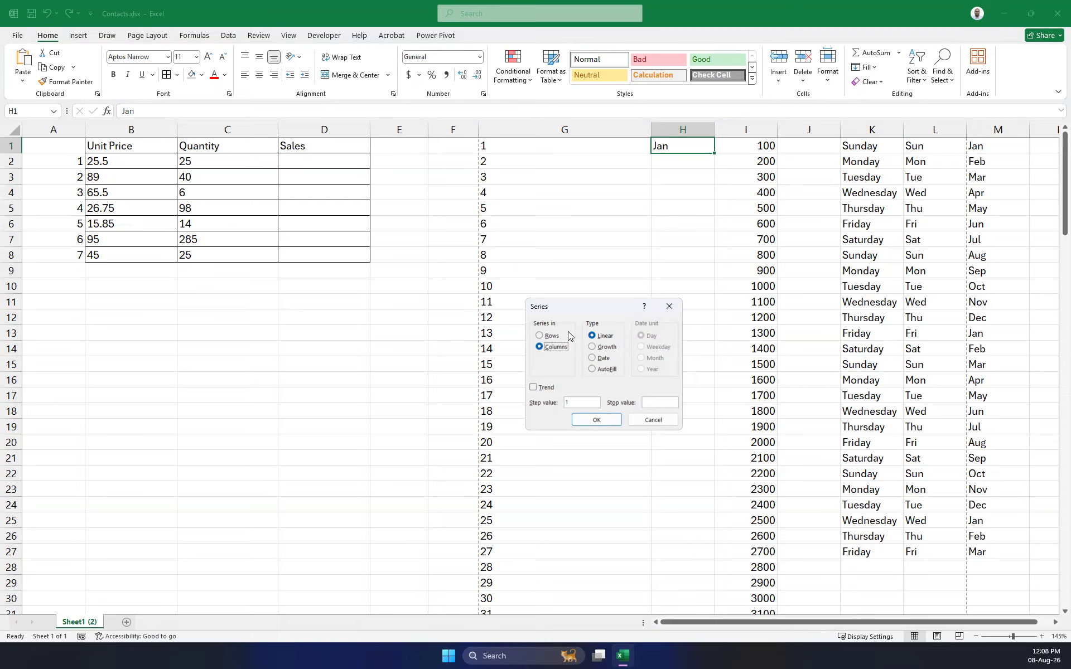
click(670, 307)
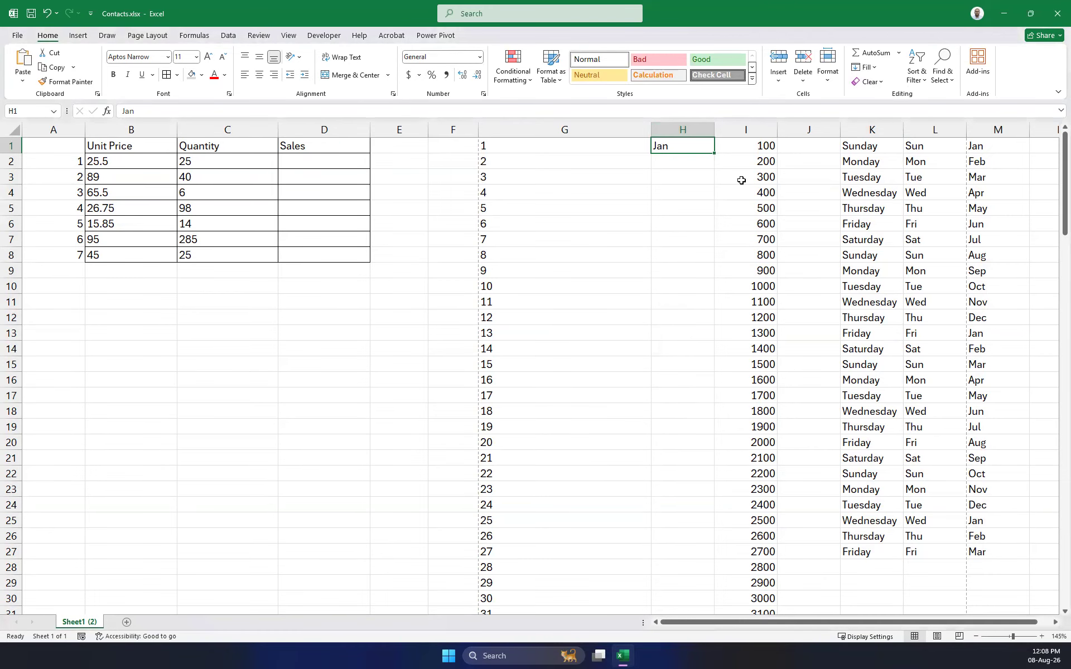
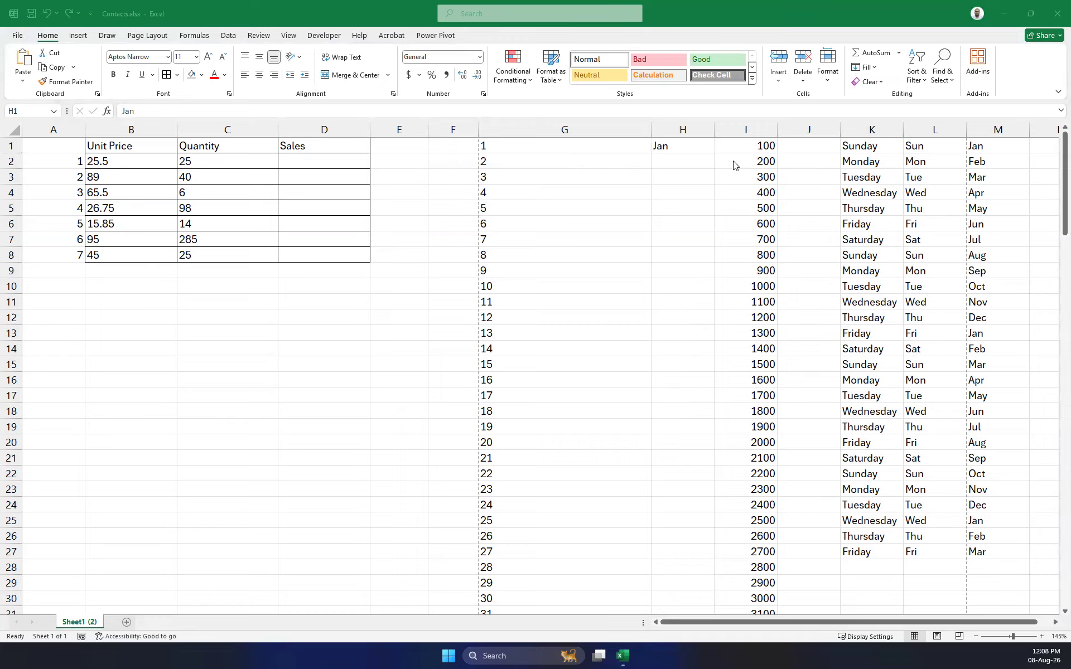
Replace the Jan entry in H1 with January.
click(697, 145)
text(January)
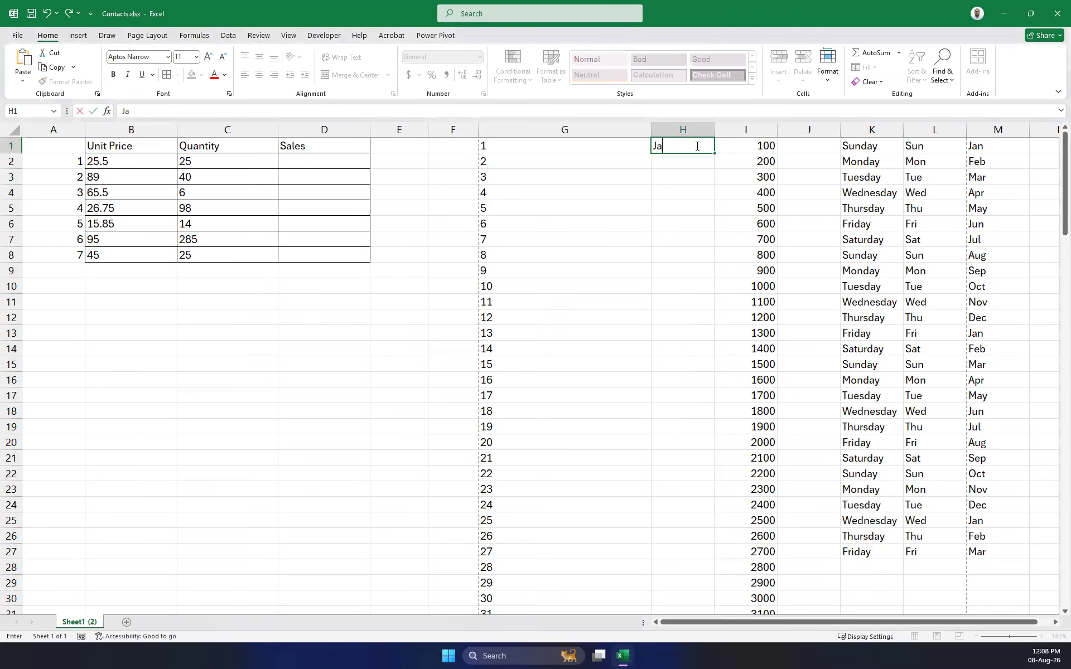
key(Return)
Run Fill Series from H1 with Columns, Date, Month and stop value 12 after December is rejected.
click(697, 146)
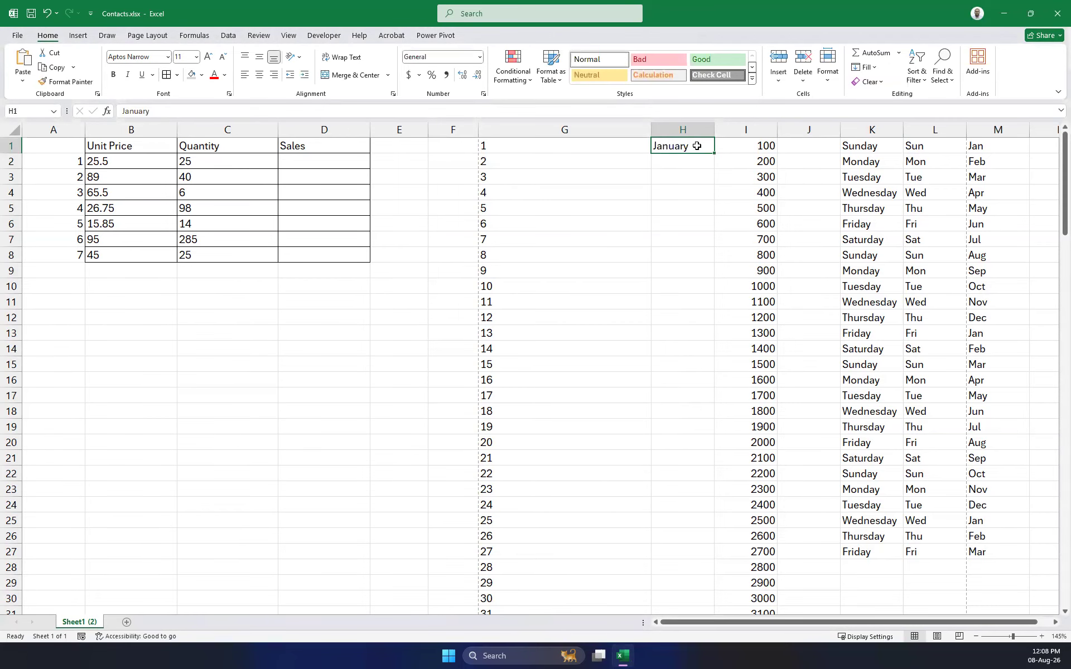
click(871, 67)
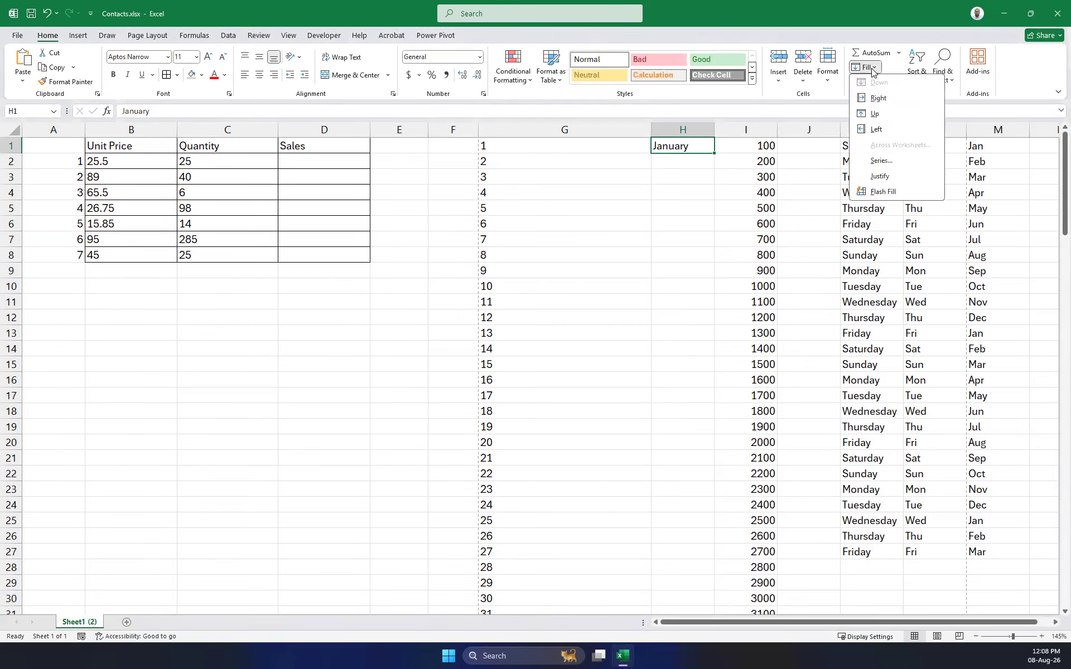
click(891, 161)
click(565, 348)
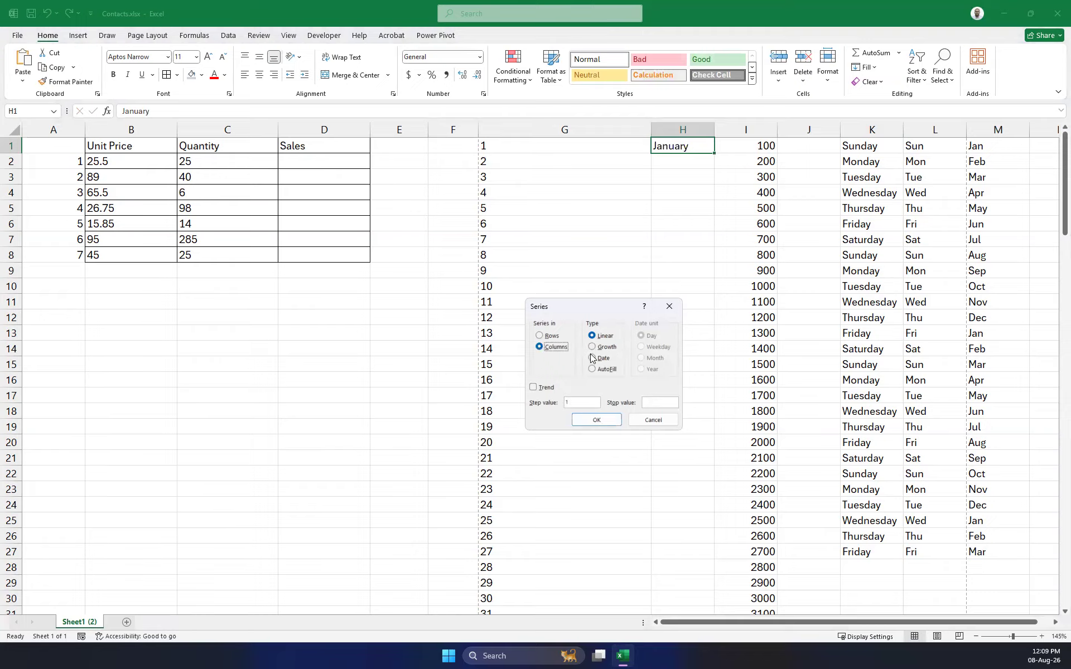
click(596, 358)
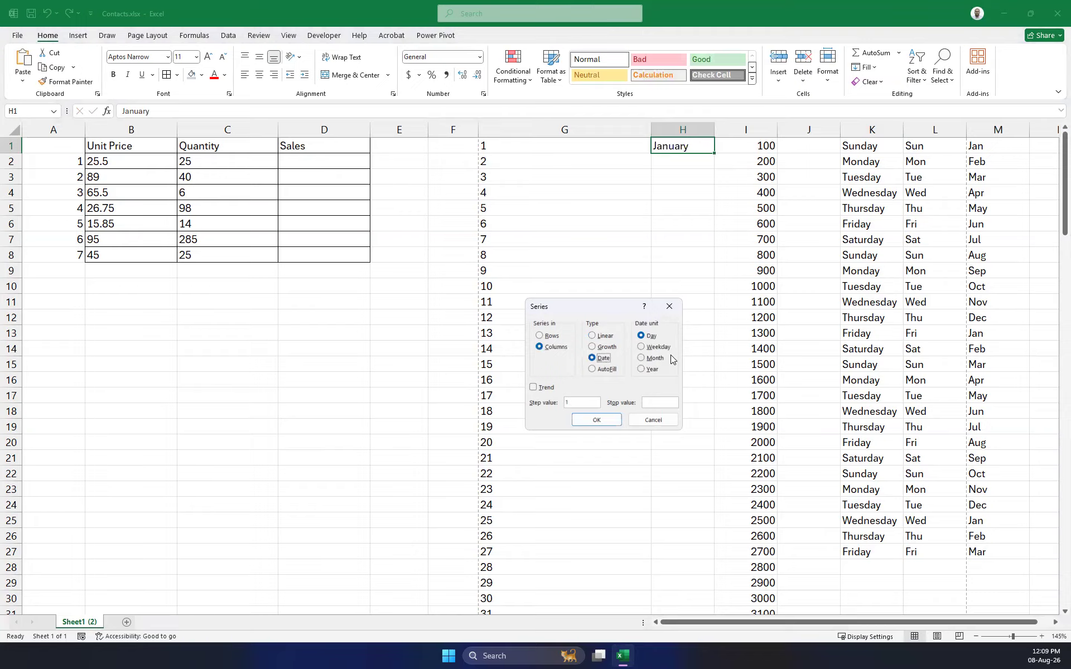
click(651, 363)
click(663, 402)
text(December)
click(606, 419)
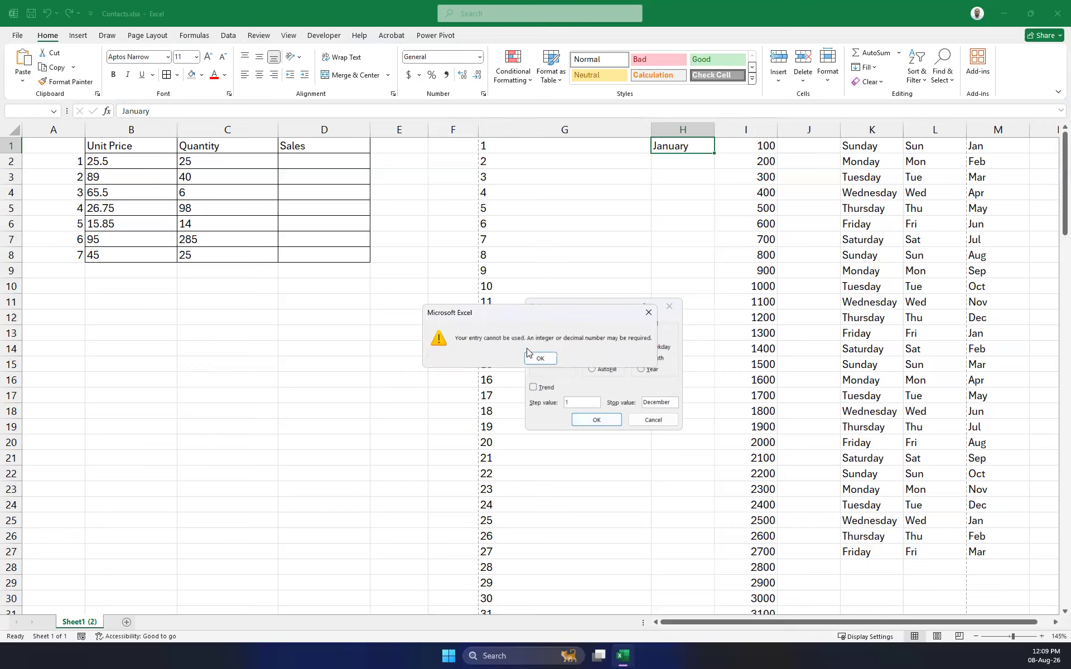
click(536, 360)
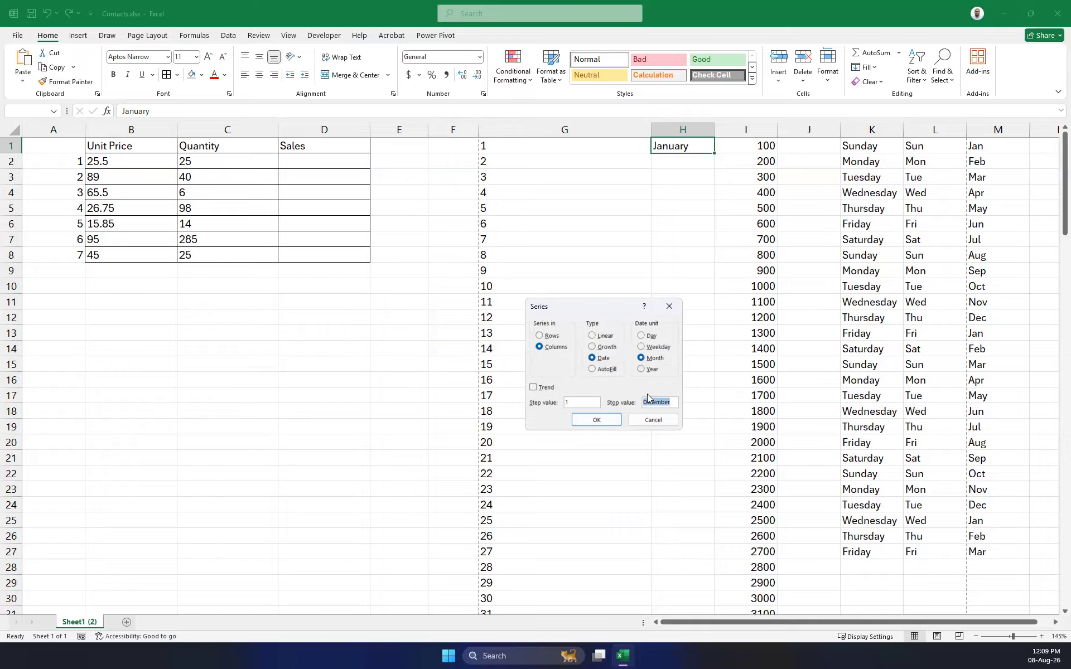
text(12)
click(597, 420)
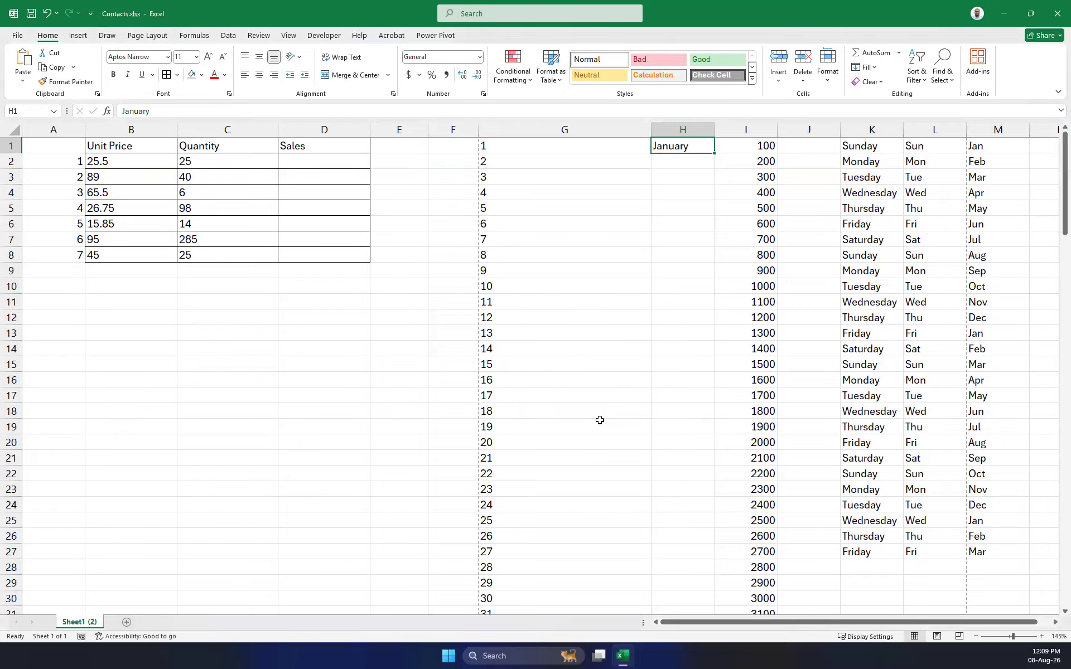
Retry Fill Series with Columns, Date, Month; stop values Dec and December are rejected.
click(870, 67)
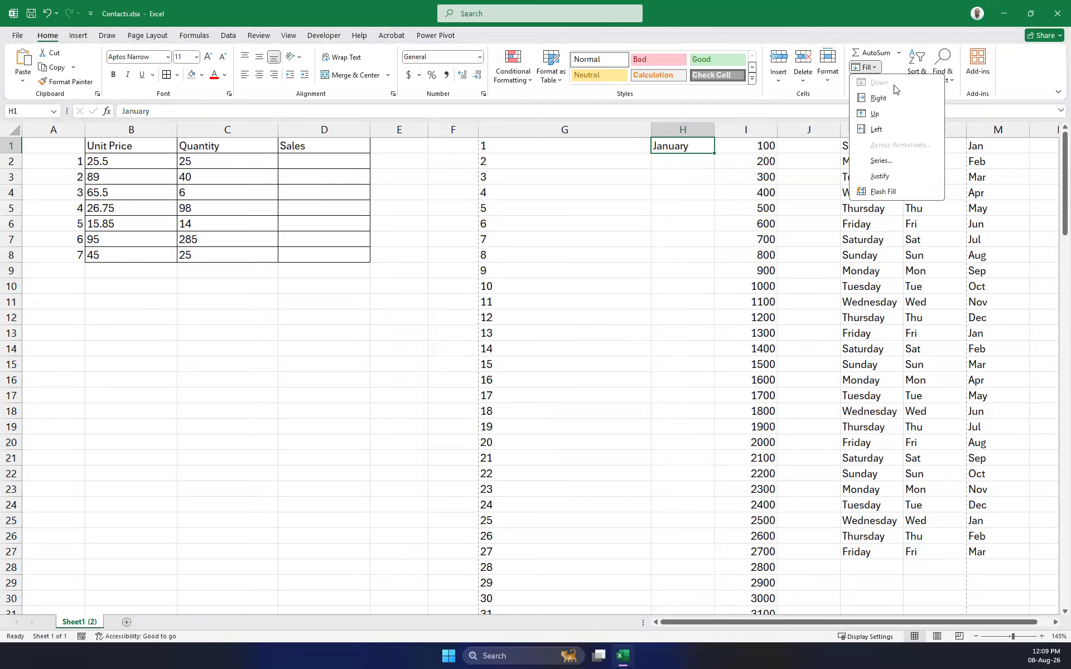
click(881, 161)
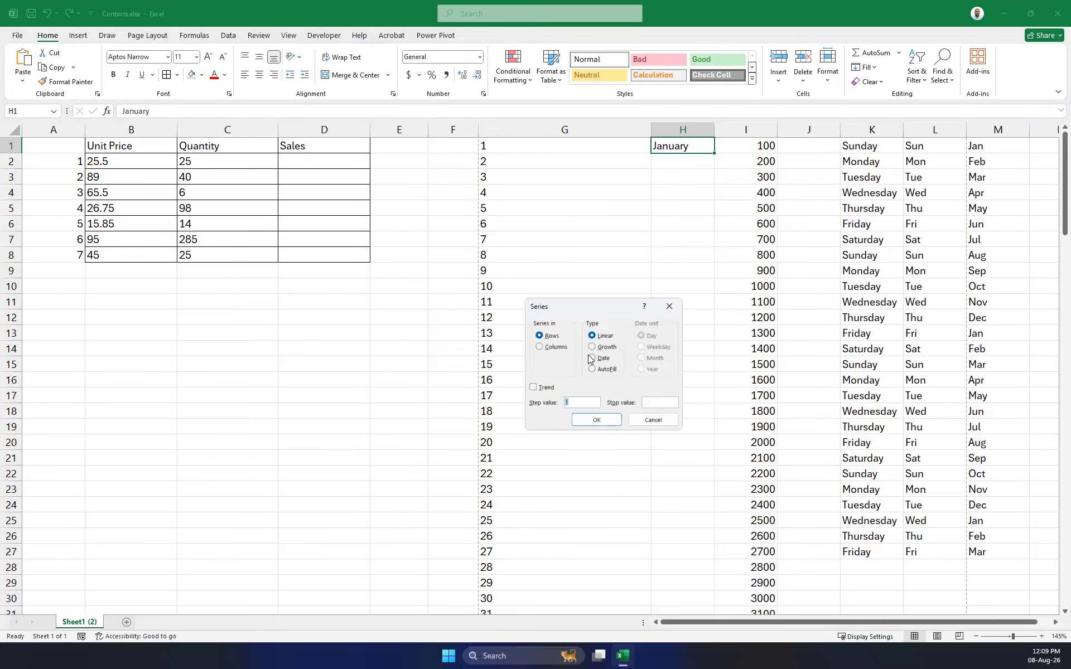
click(566, 347)
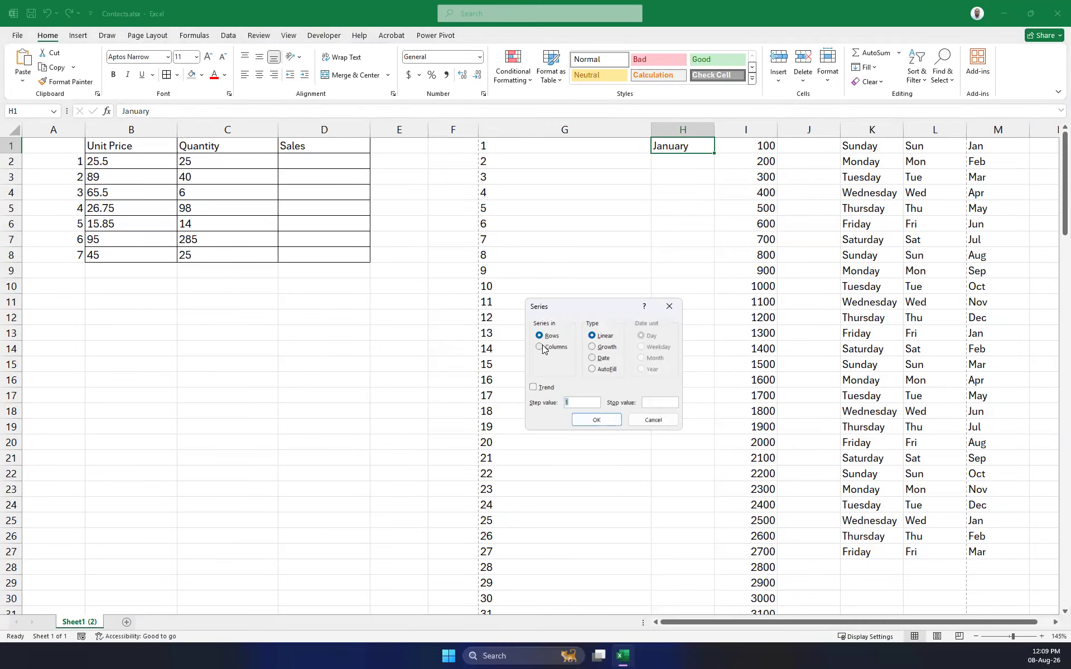
click(602, 359)
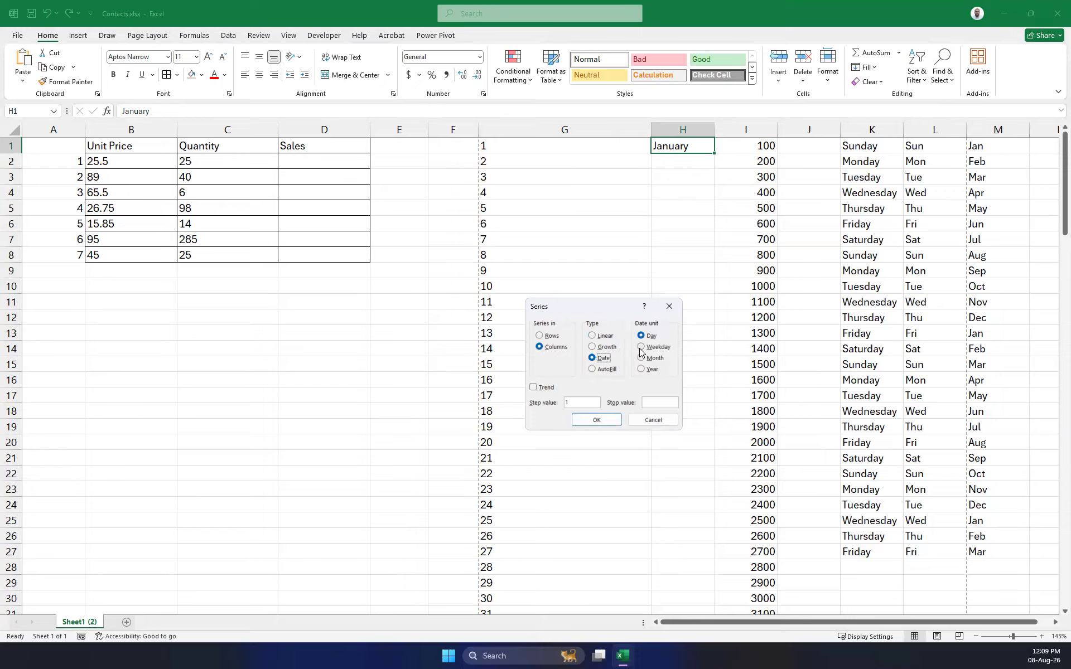
click(641, 358)
click(589, 402)
click(658, 401)
text(Dec)
click(582, 419)
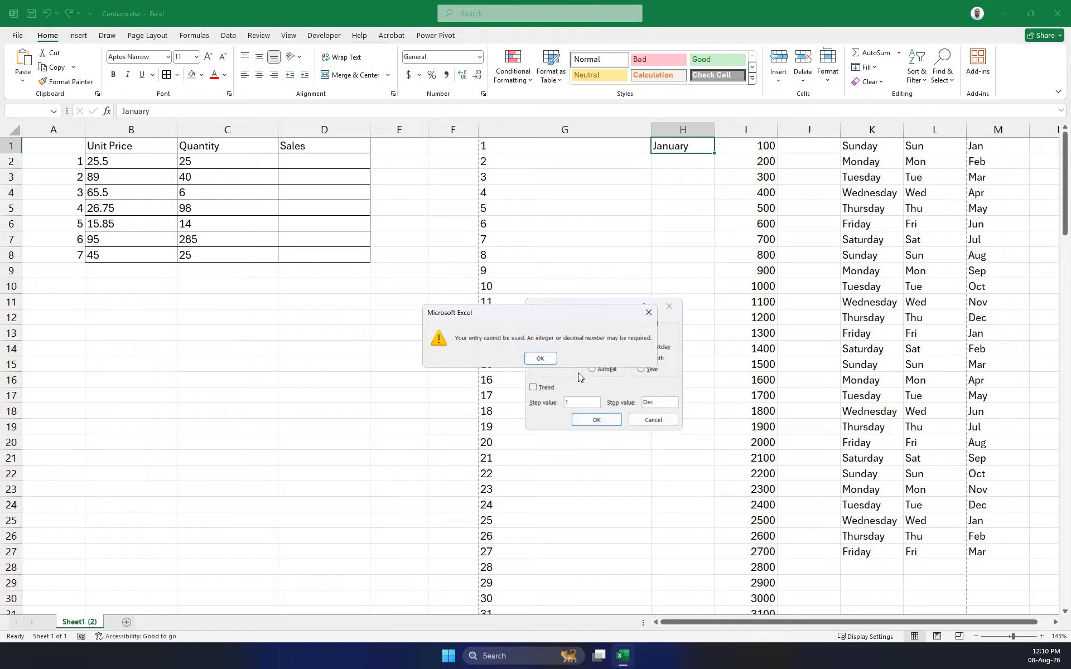
click(540, 358)
click(668, 401)
text(ember)
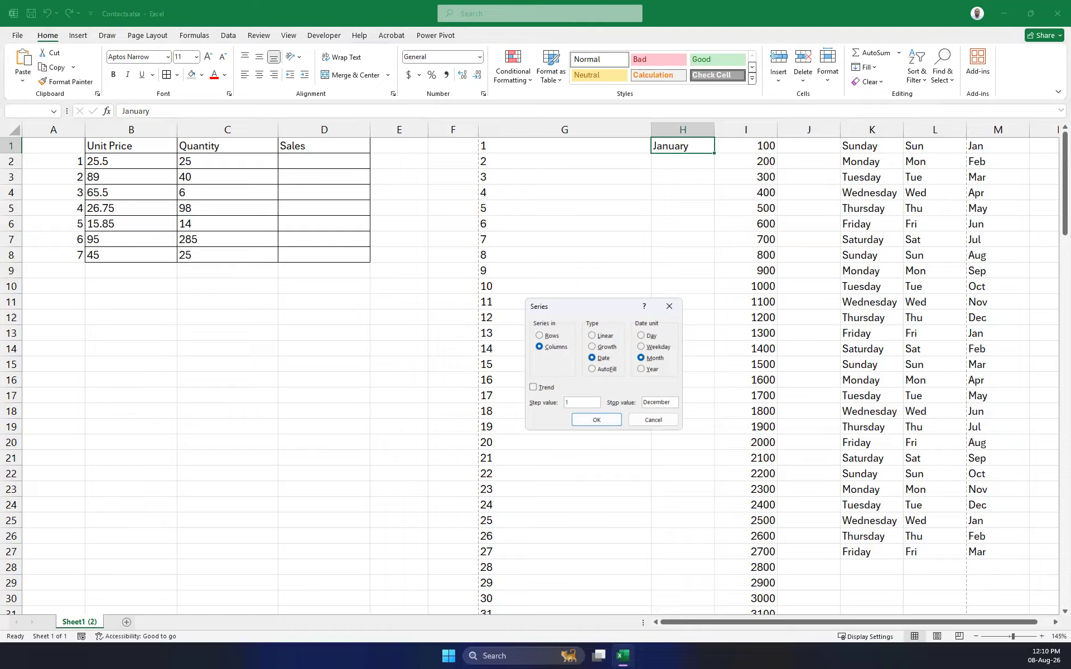
key(Return)
key(Return)
Switch the series date unit to Year with stop value 12 and apply.
click(642, 369)
click(595, 421)
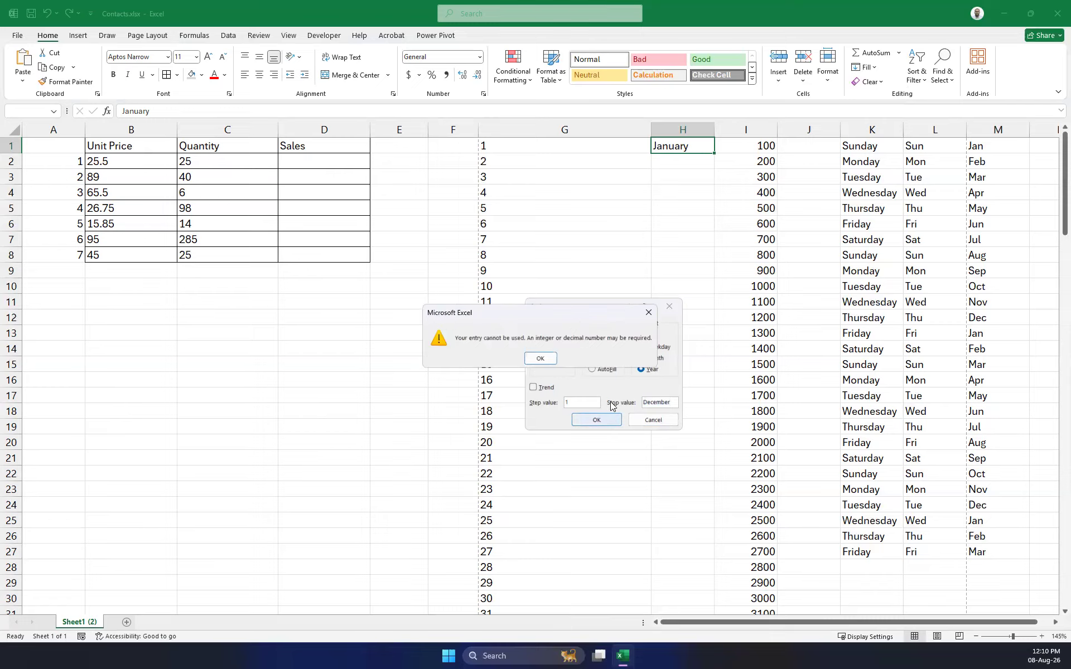
click(540, 358)
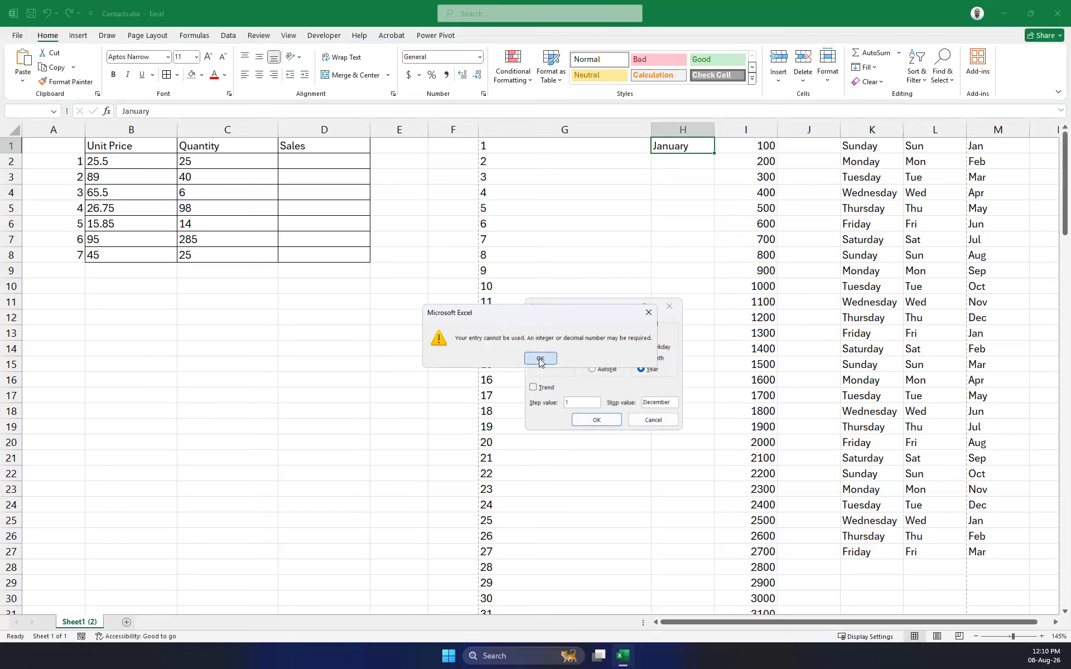
text(12)
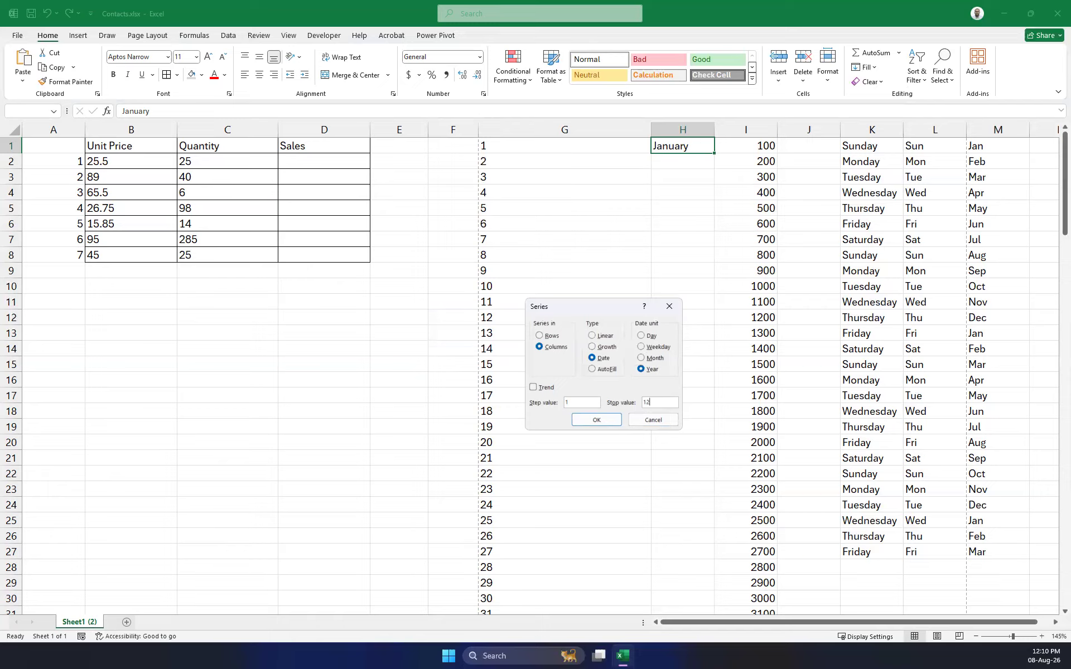
click(597, 420)
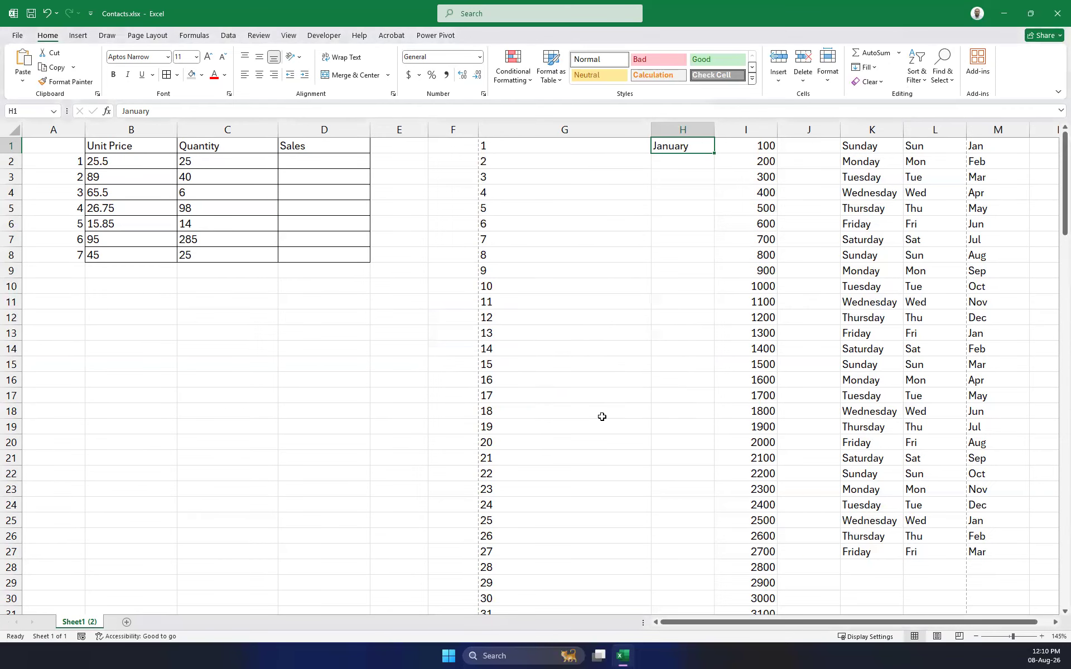
Delete the January entry from cell H1.
click(699, 163)
click(705, 149)
key(Delete)
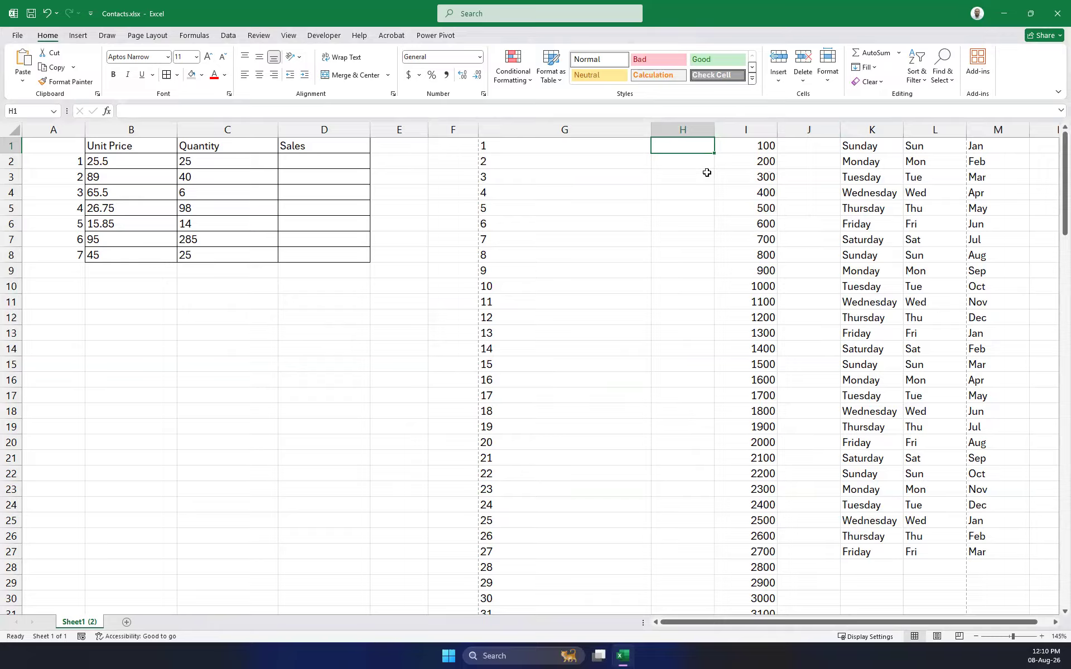
Select columns F through M and delete their number, weekday and month lists.
click(759, 145)
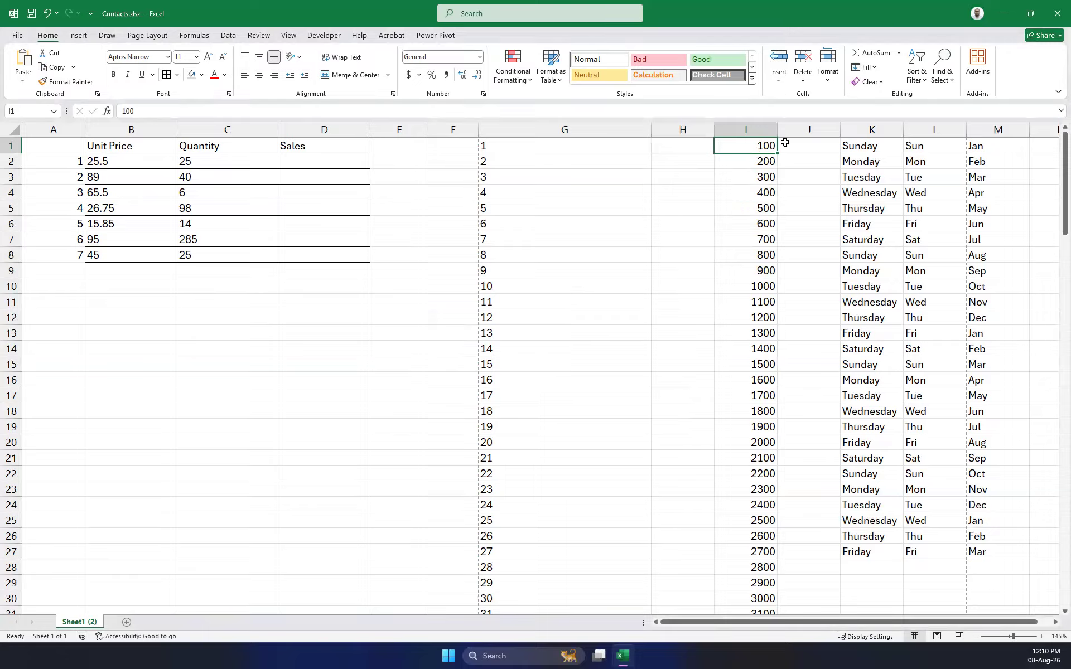
click(993, 149)
drag(996, 175, 1007, 318)
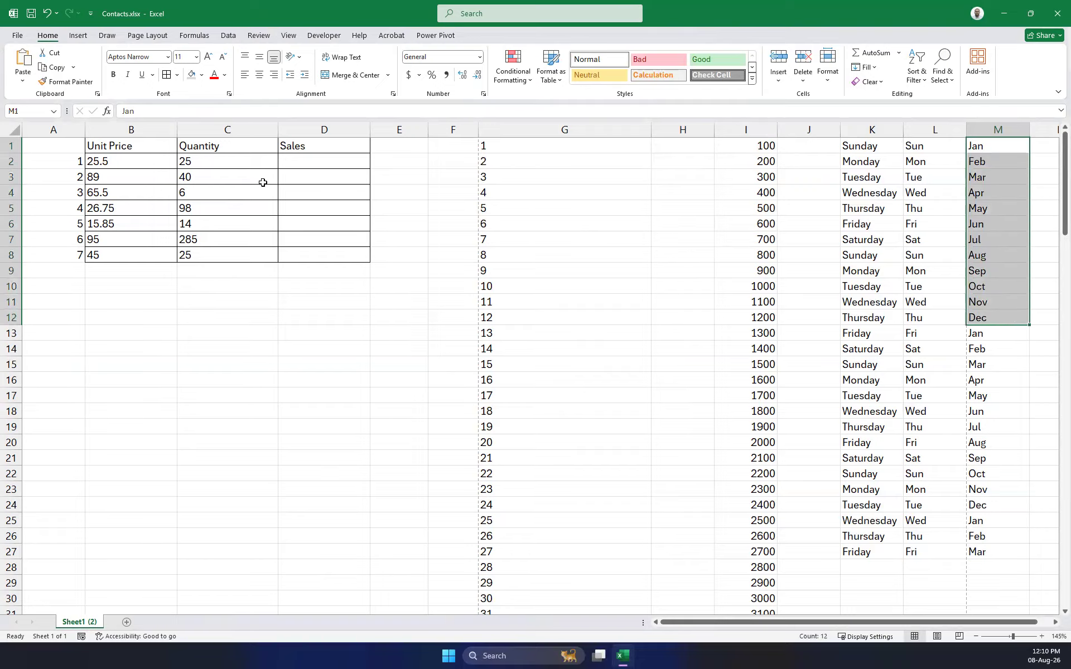
click(851, 151)
click(987, 147)
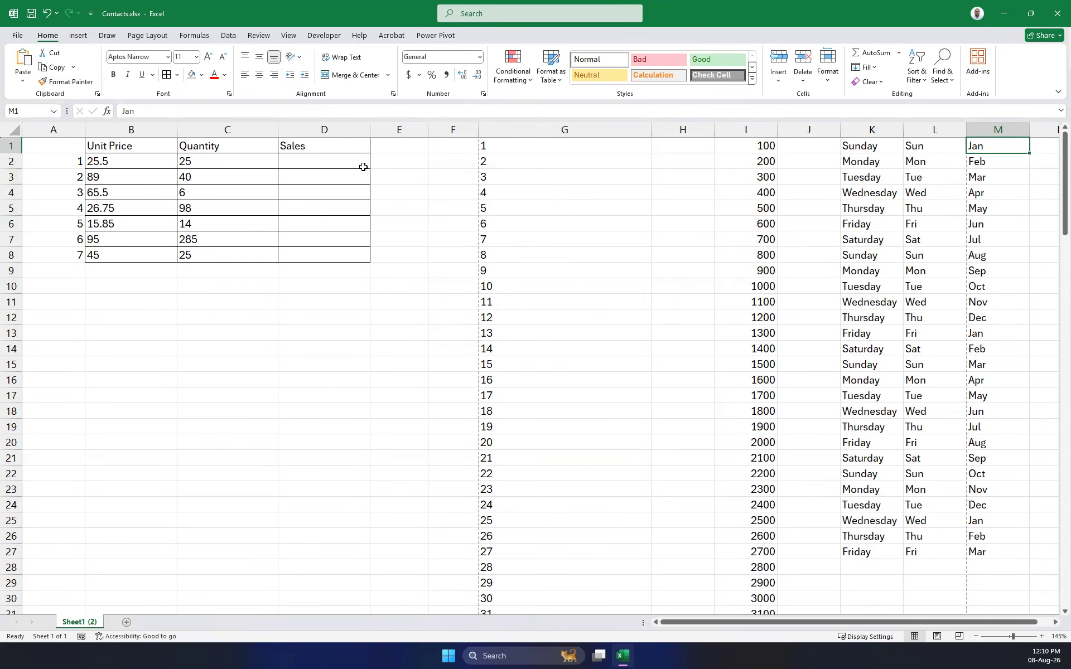
drag(457, 131, 978, 216)
key(Delete)
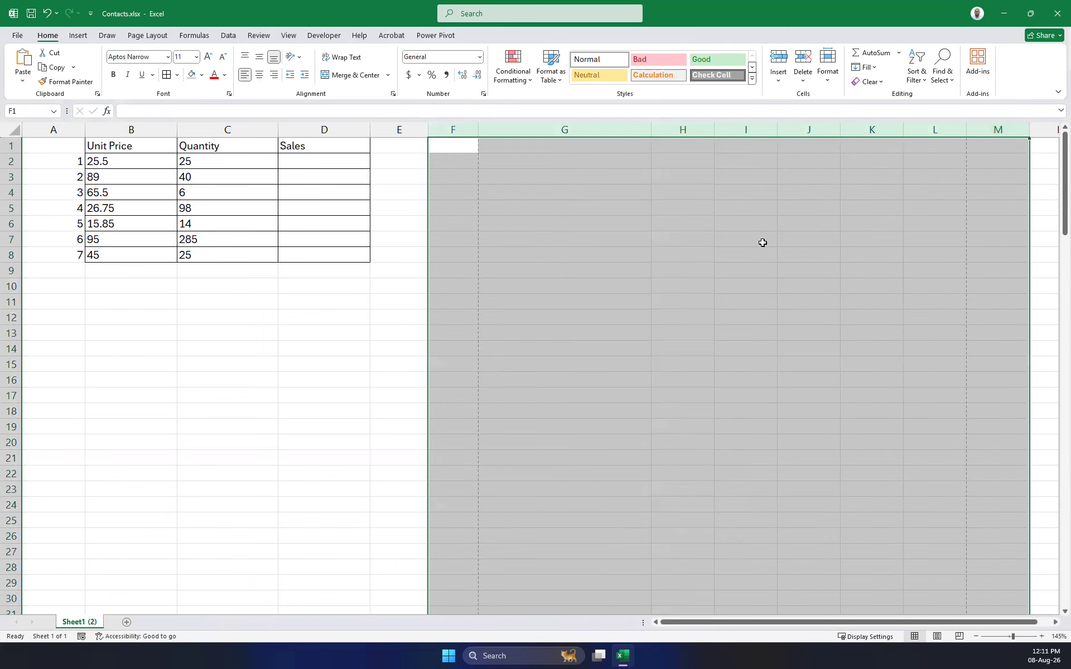
Drag the Sales heading down to D8, then clear the copied text from D2:D8.
click(315, 142)
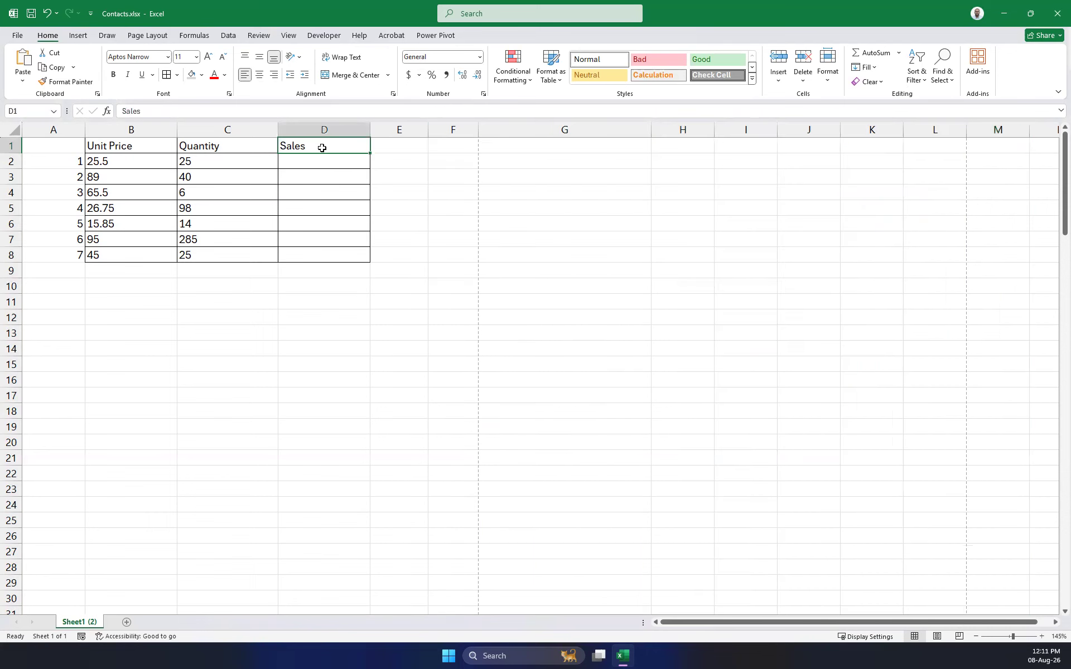
drag(367, 153, 350, 258)
click(488, 275)
drag(307, 162, 304, 253)
key(Delete)
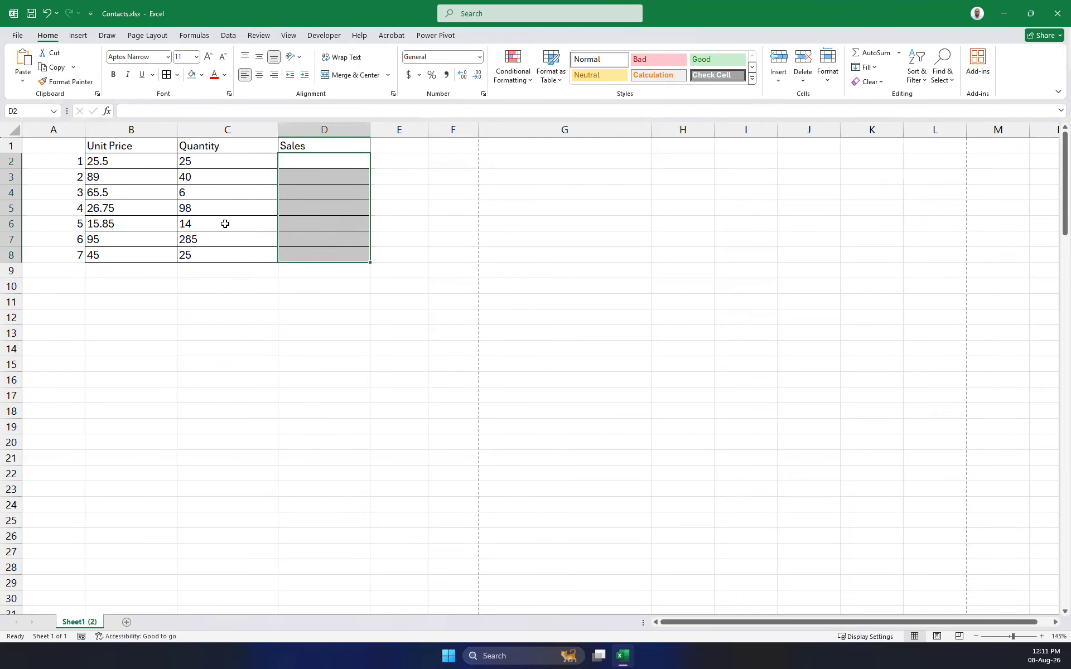
Enter the formula =B2*C2 in Sales cell D2.
click(126, 161)
click(259, 160)
click(335, 171)
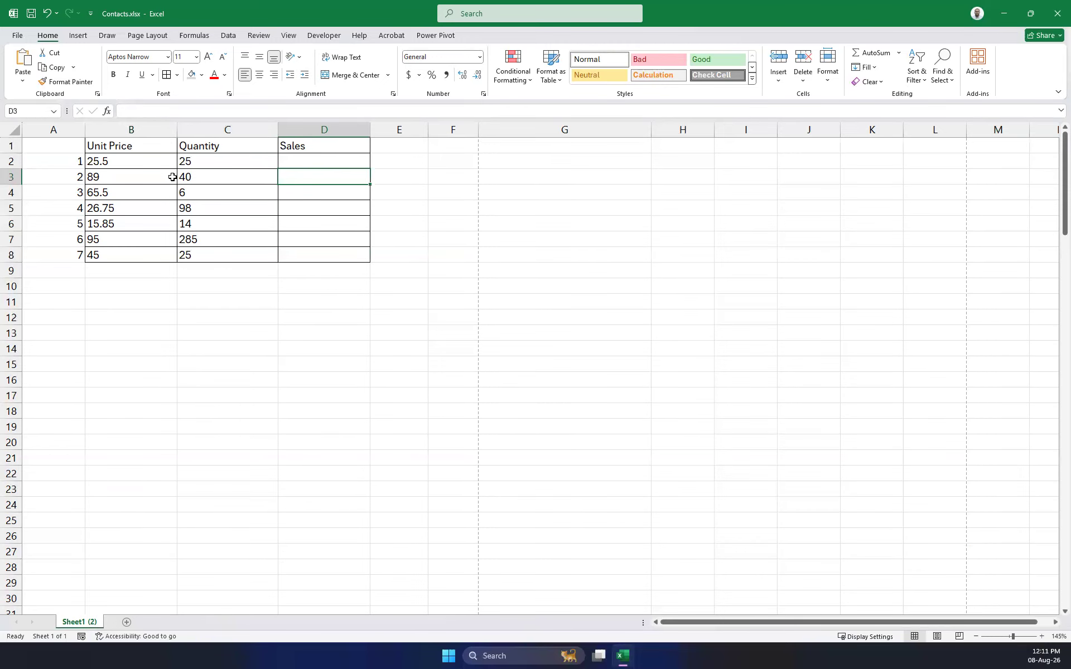
click(309, 161)
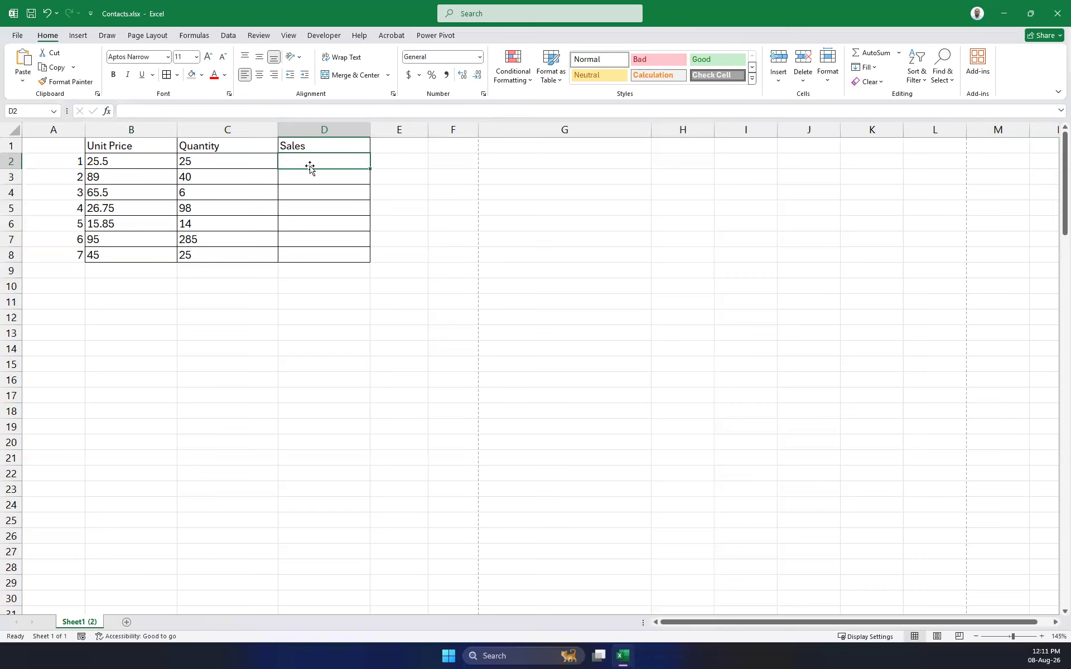
text(=)
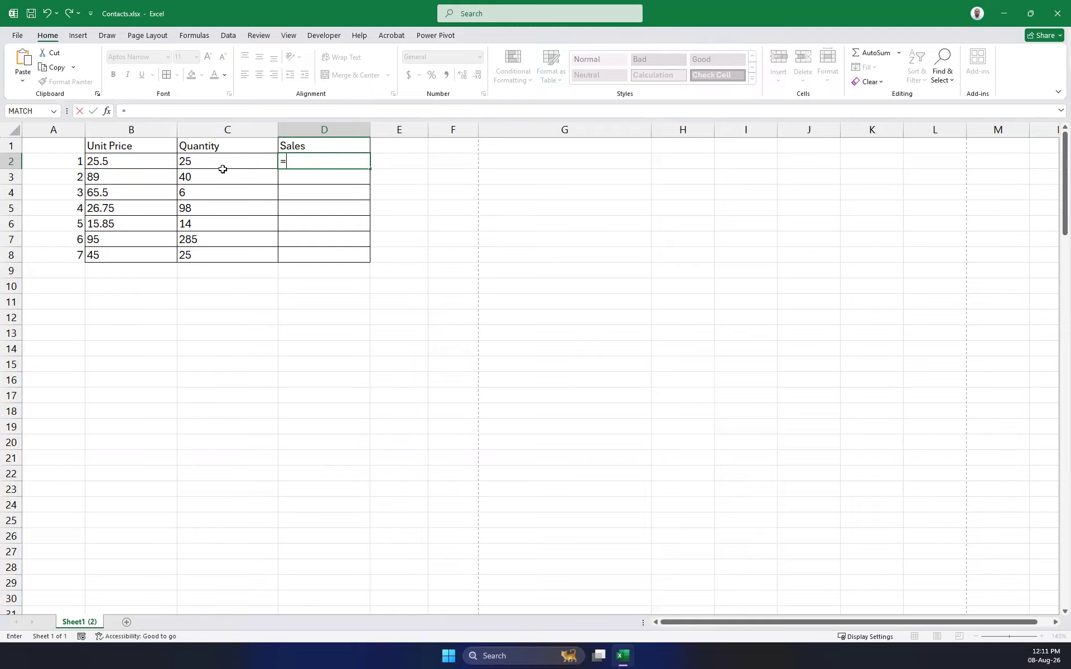
click(135, 161)
text(*)
click(195, 166)
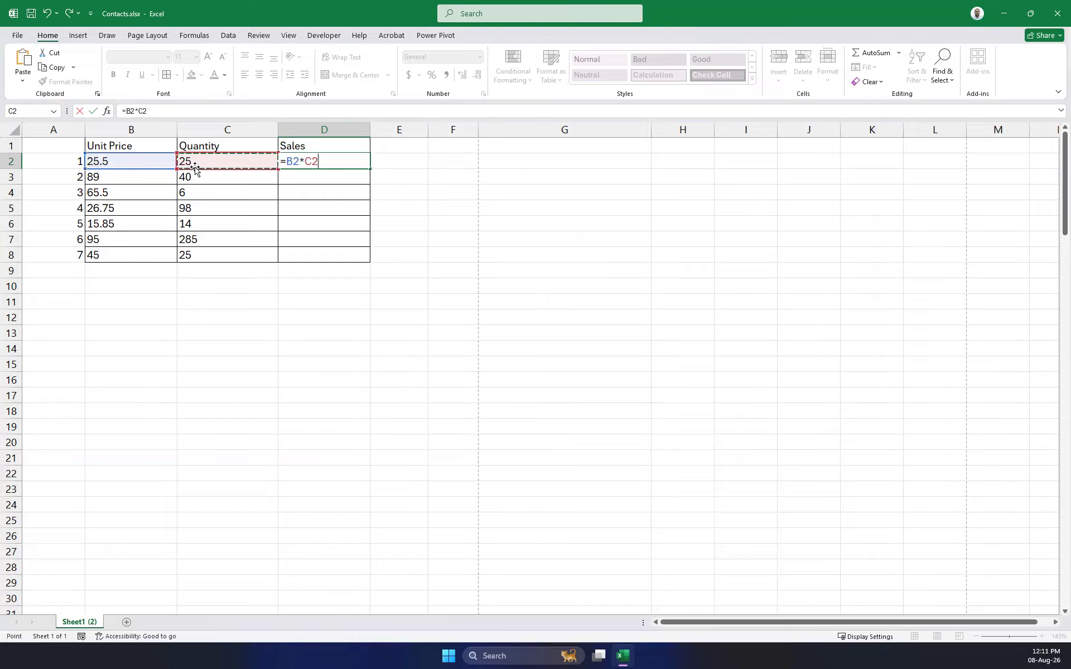
key(Return)
Fill D2's multiplication formula down through D8.
click(352, 161)
drag(373, 169, 369, 262)
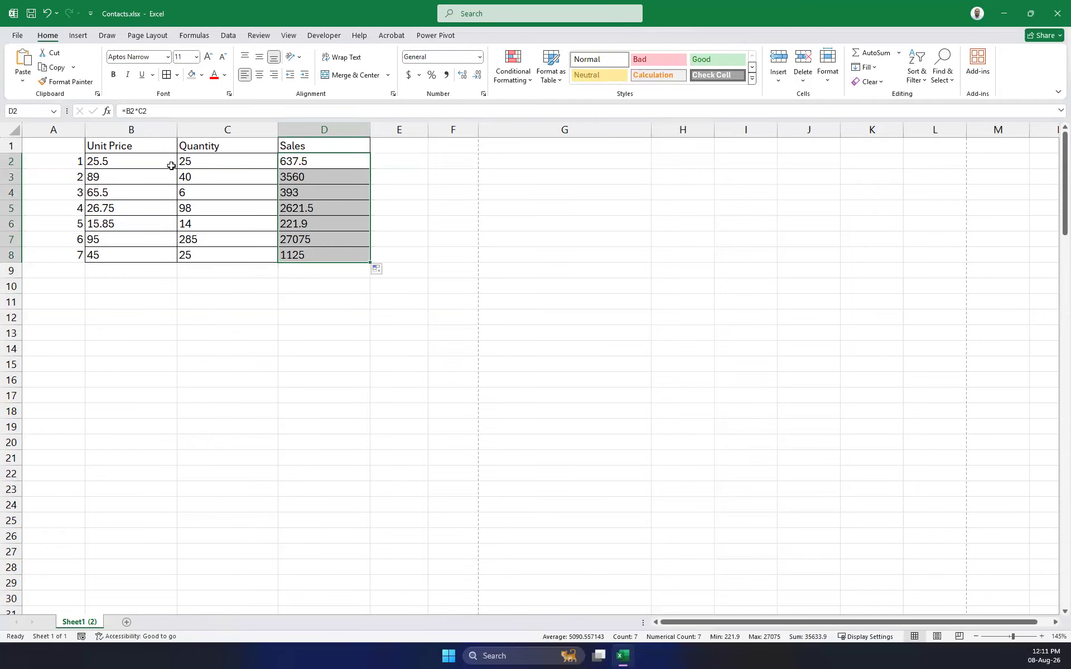
click(314, 162)
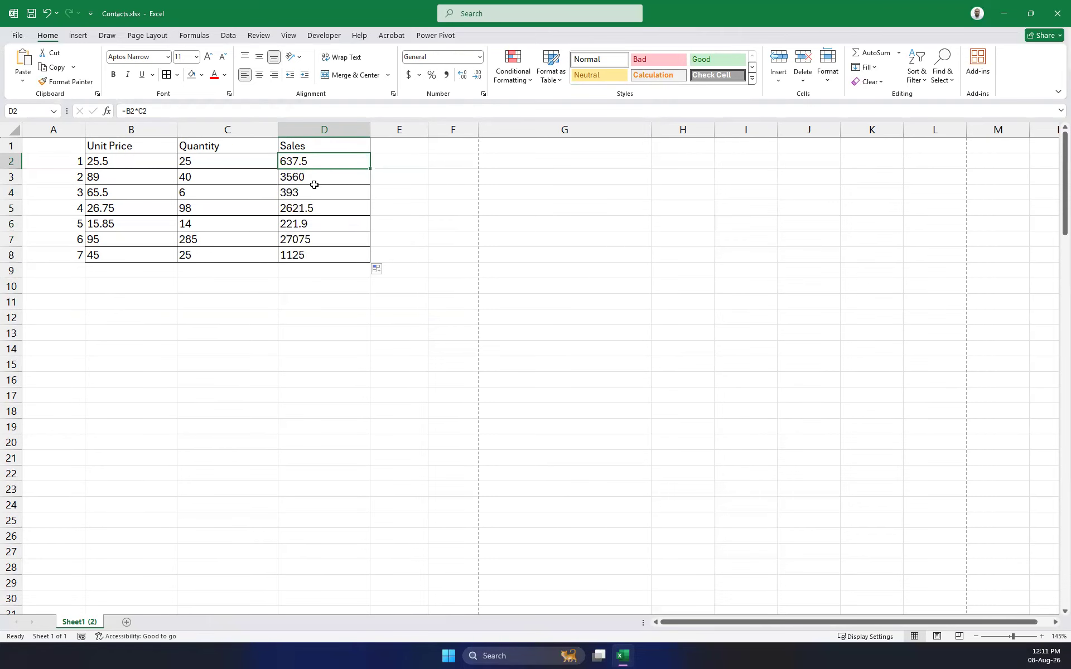
click(90, 176)
click(311, 162)
click(316, 177)
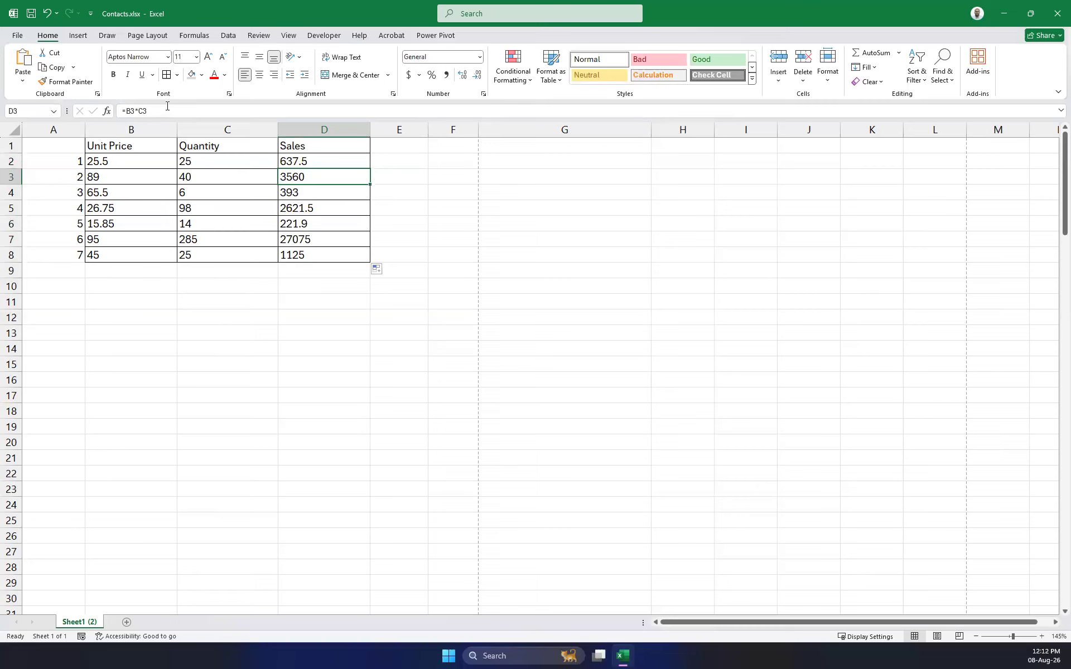
click(159, 110)
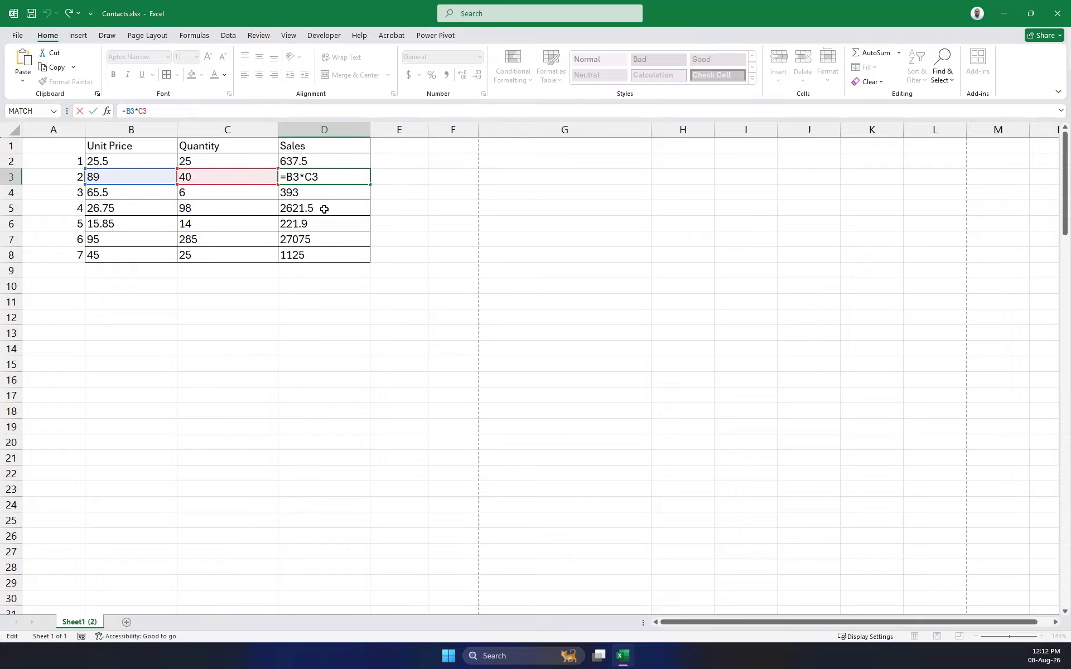
click(578, 293)
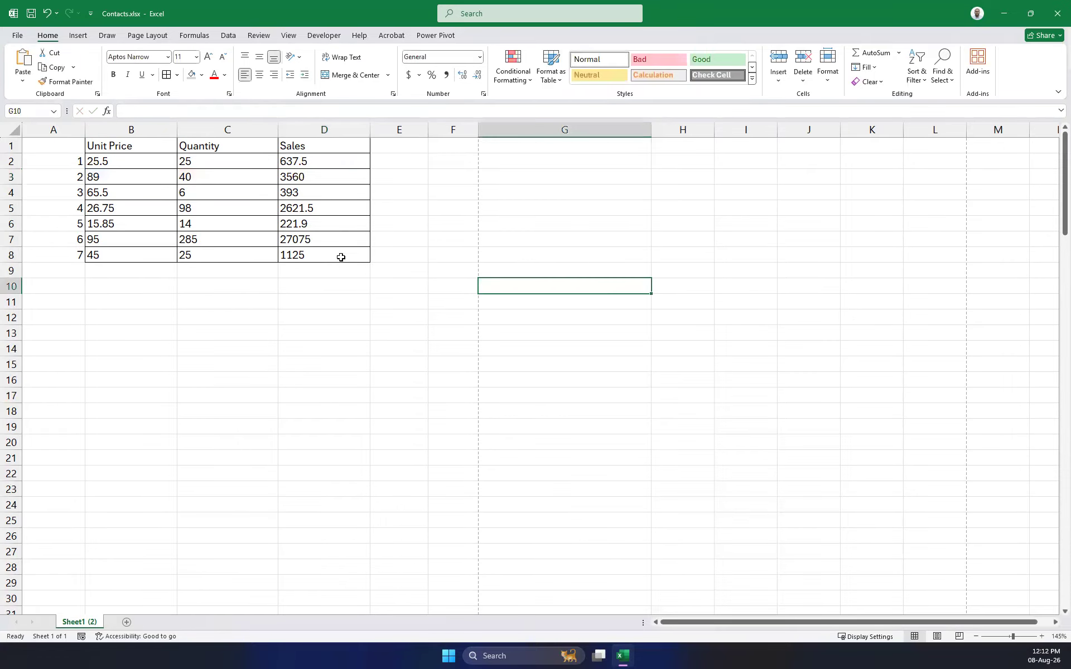
click(318, 228)
click(245, 106)
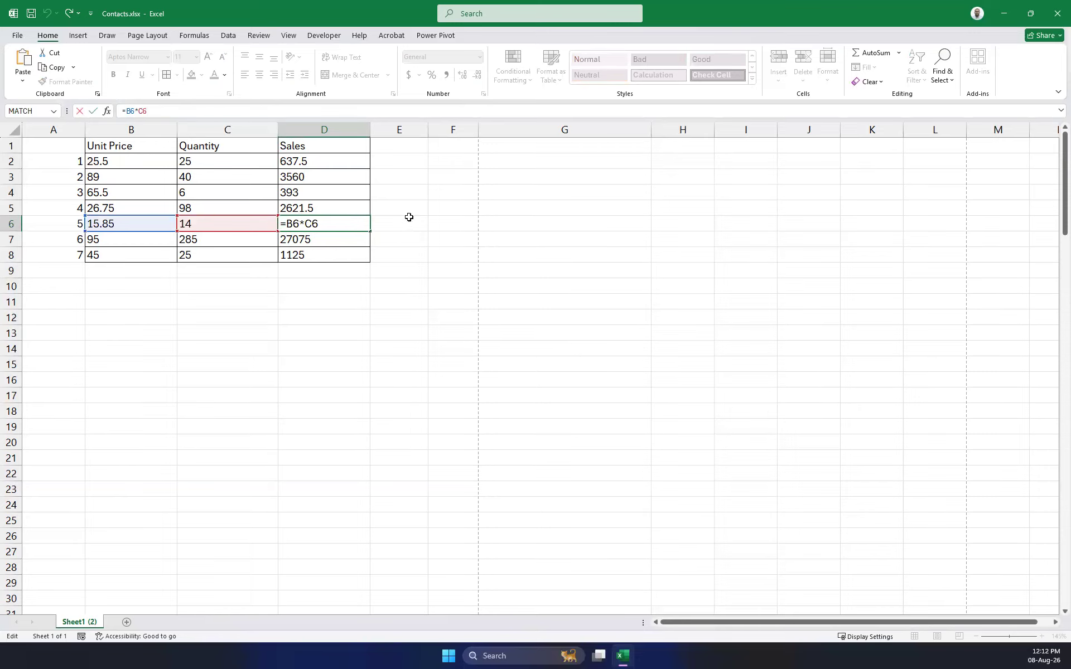
click(430, 253)
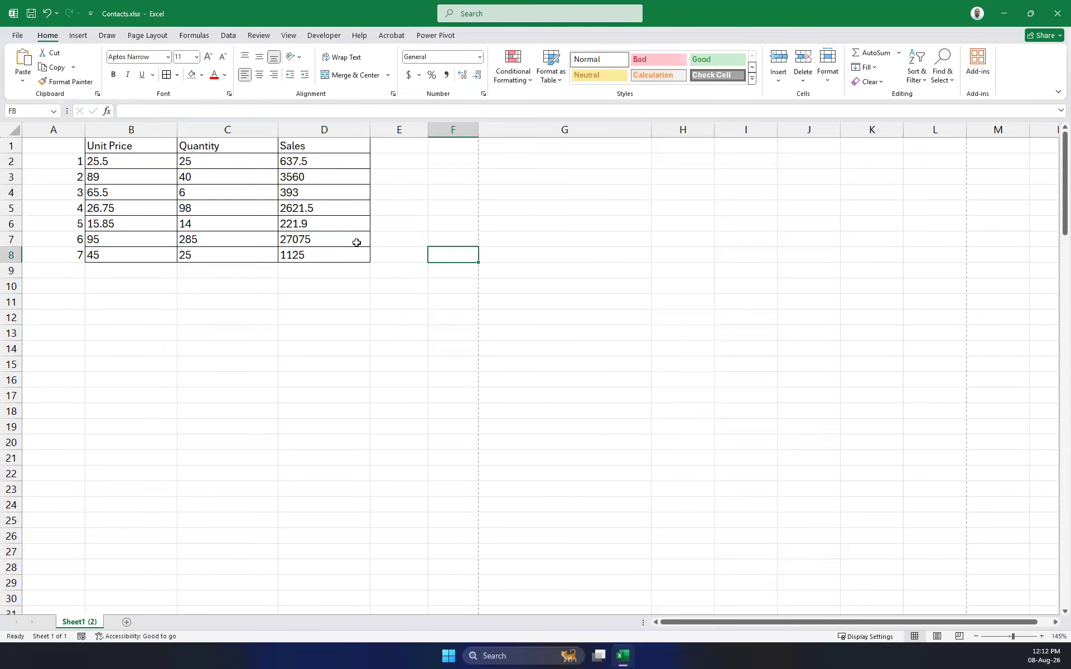
click(332, 221)
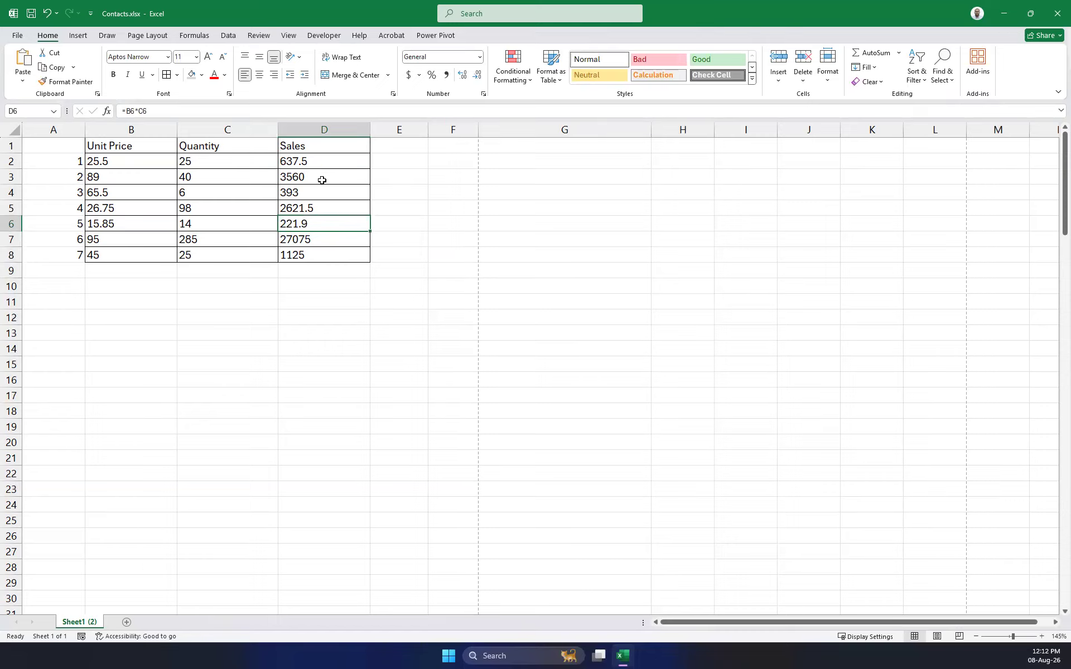
Turn on Show Formulas from the Formulas tab to review, then turn it off.
click(208, 35)
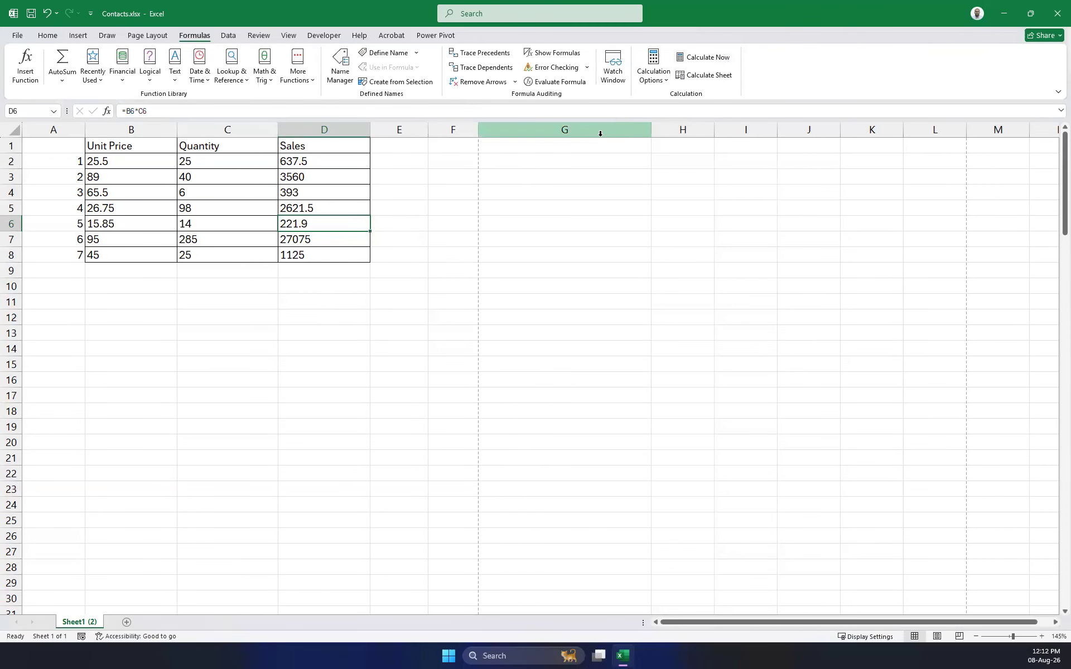
click(542, 56)
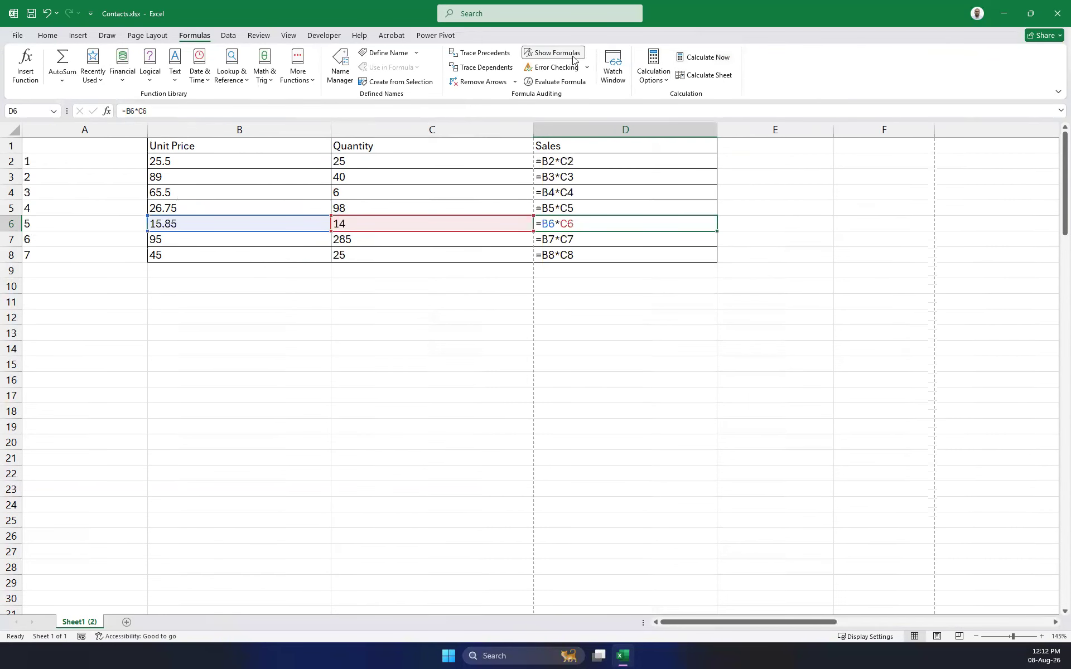
click(781, 299)
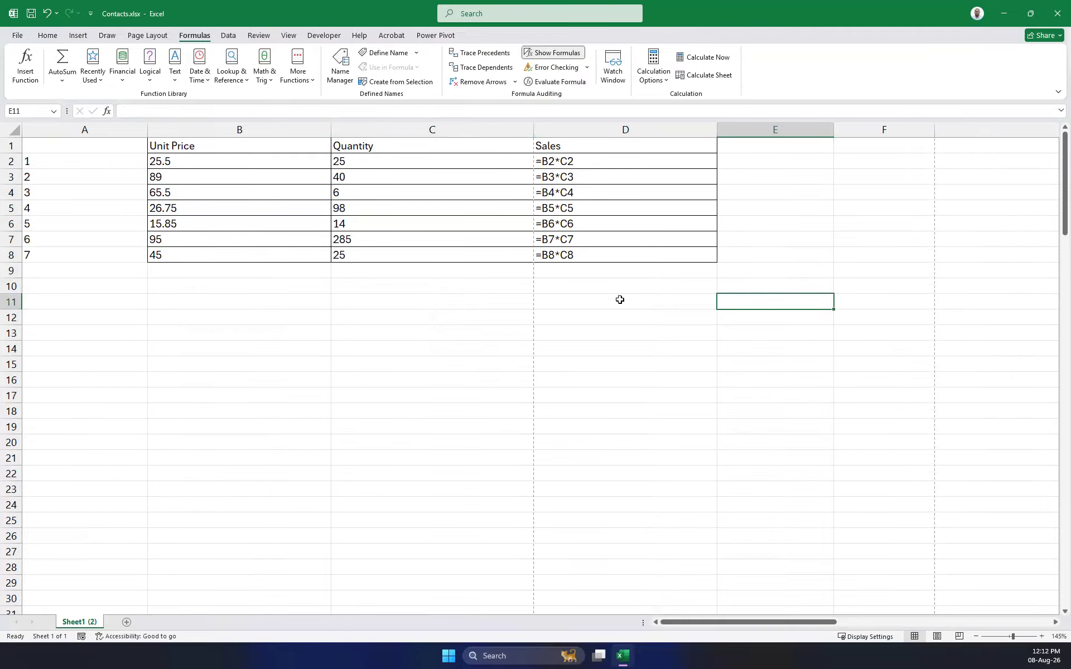
click(552, 58)
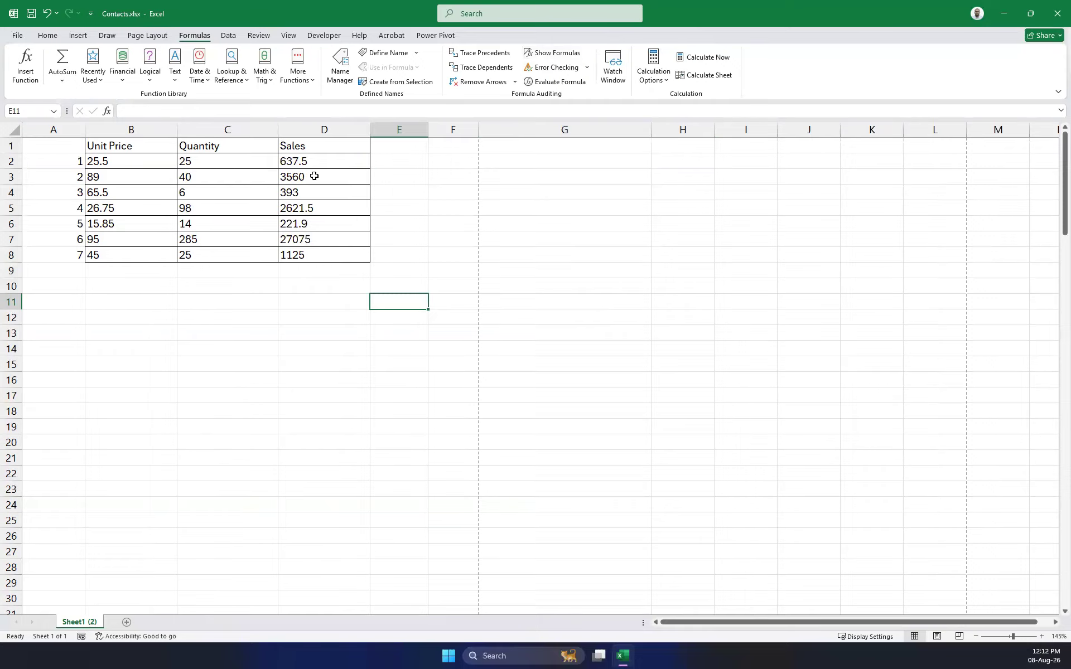
Clear Sales cells D3:D8 and refill them from D2's =B2*C2 formula.
drag(313, 179, 301, 249)
key(Delete)
text(\)
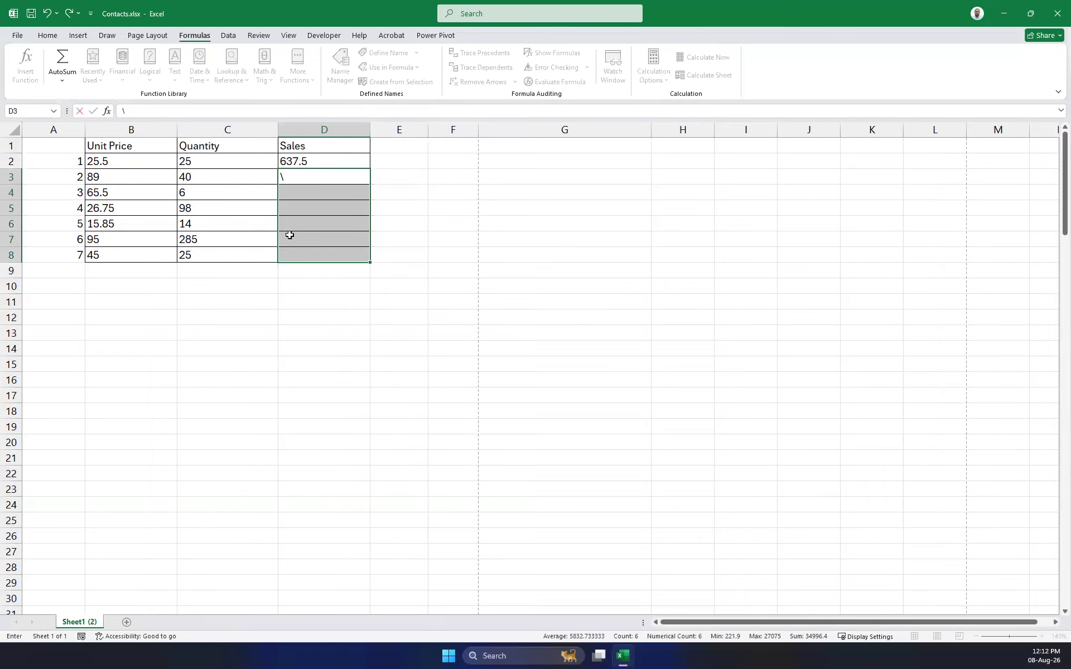
key(BackSpace)
click(460, 281)
click(328, 163)
drag(373, 169, 370, 261)
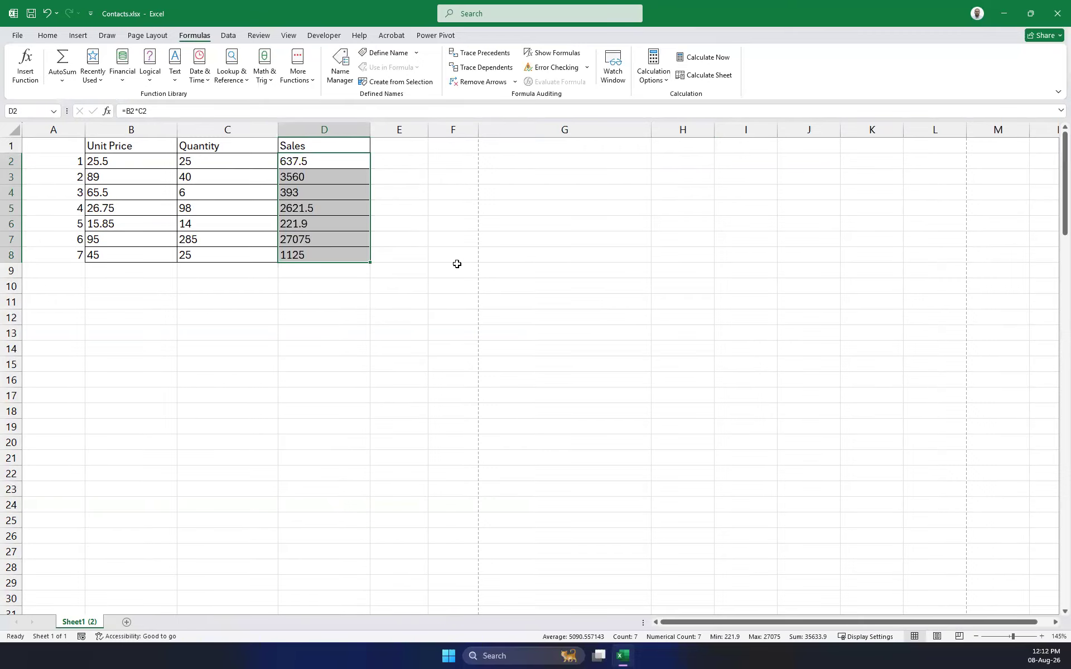
click(312, 176)
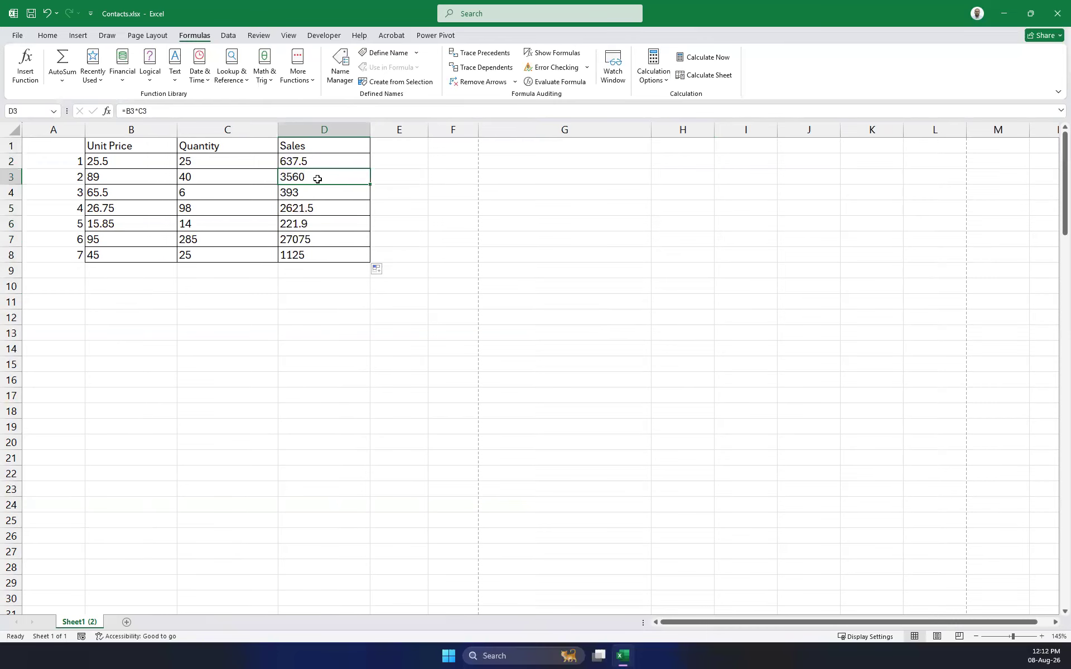
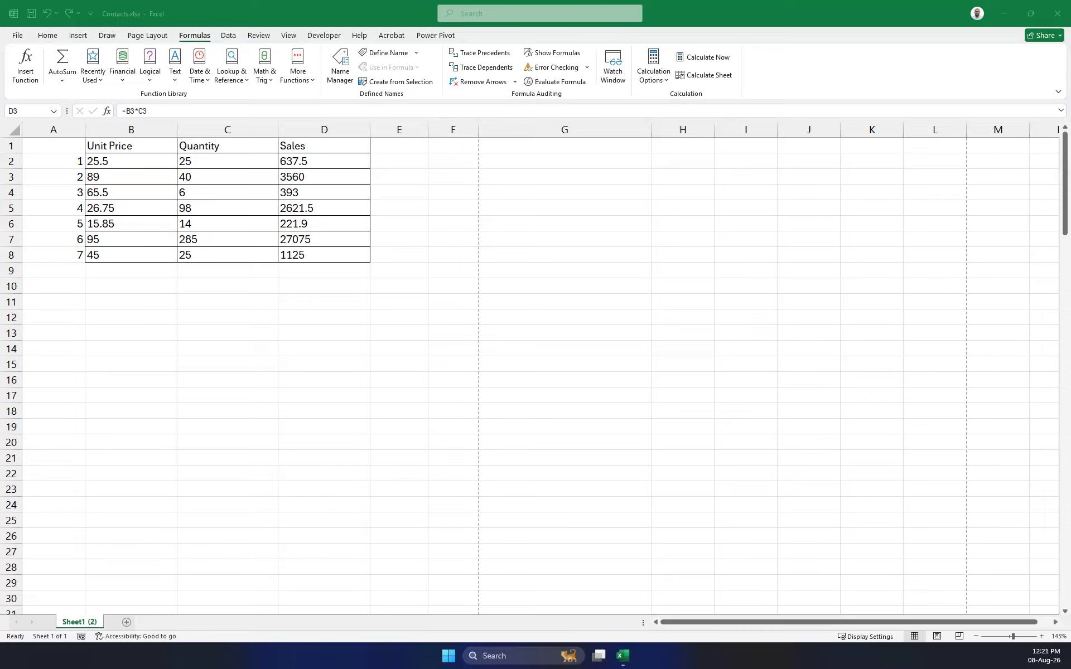
Clear all the Sales values from D2:D8.
click(357, 178)
drag(356, 178, 329, 224)
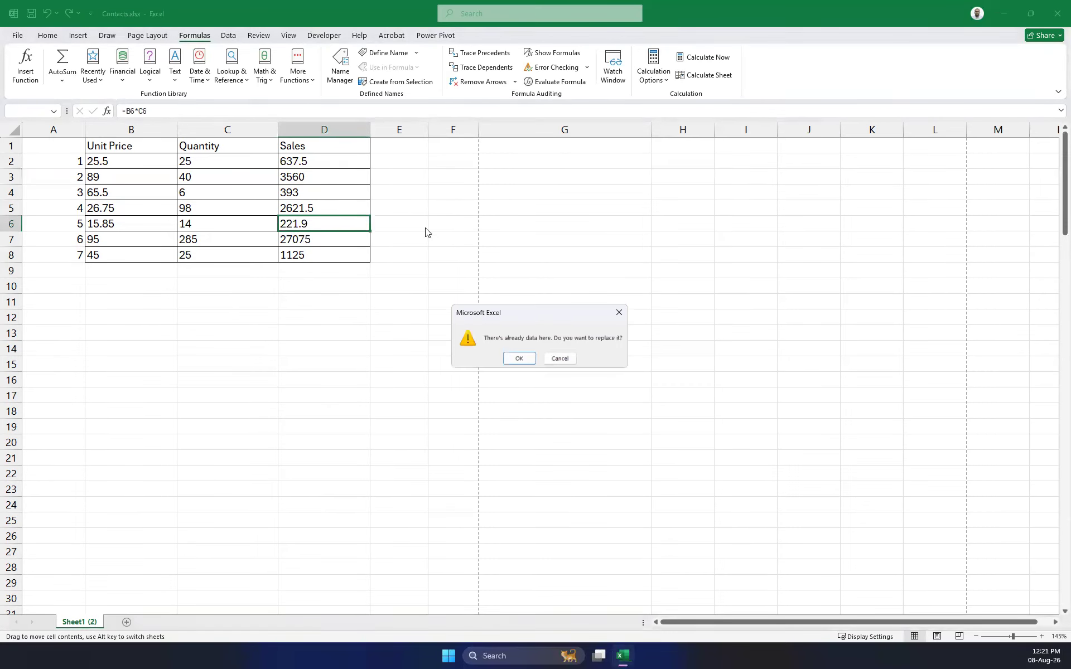
click(620, 313)
drag(333, 165, 334, 240)
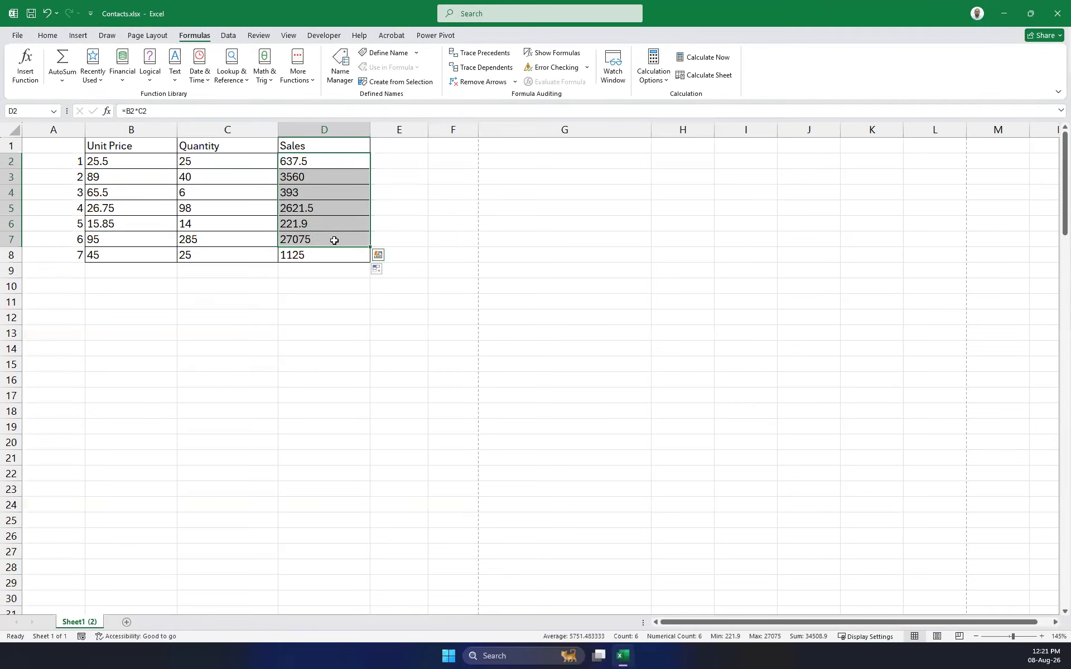
key(Delete)
click(321, 253)
key(Delete)
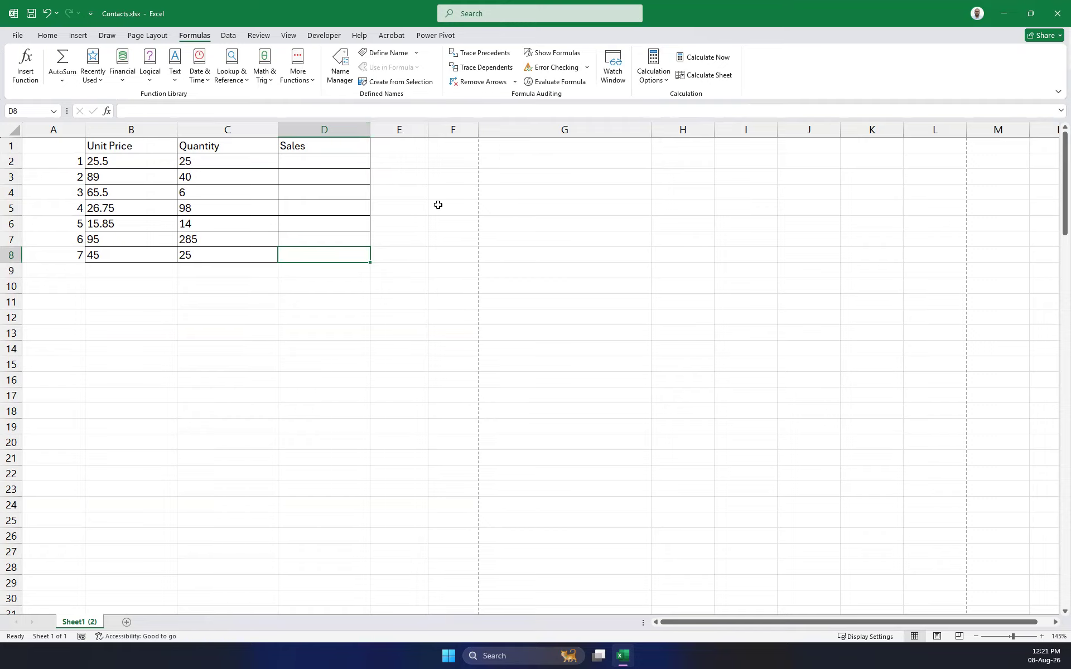
click(474, 195)
Enter =B2*C2 in D2 to compute the first sale, 637.5.
click(291, 162)
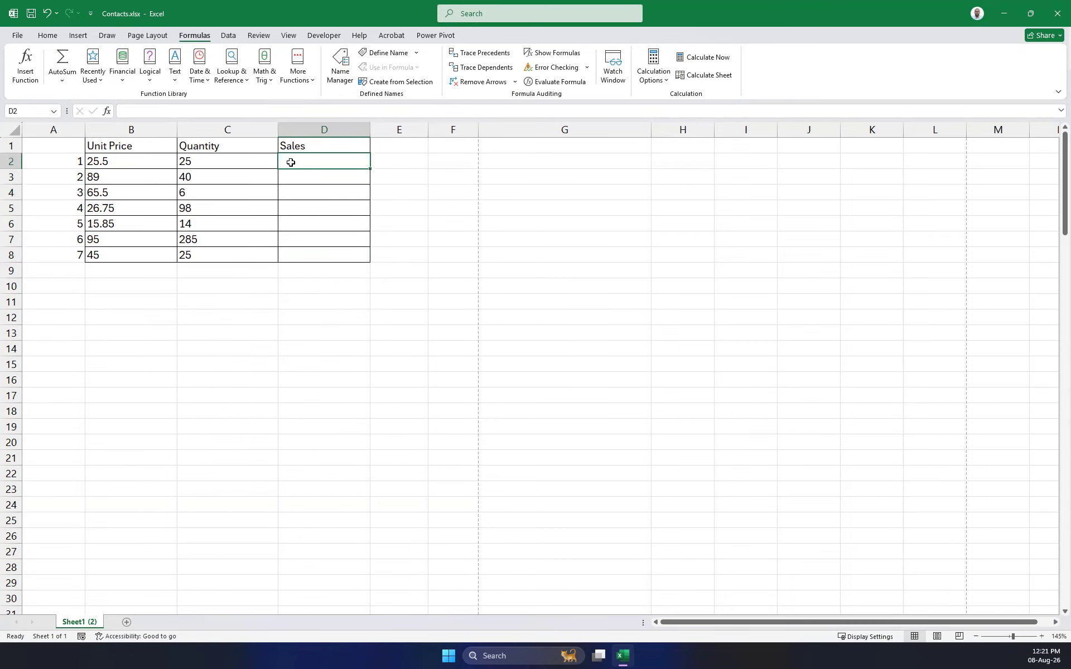
text(=)
click(121, 164)
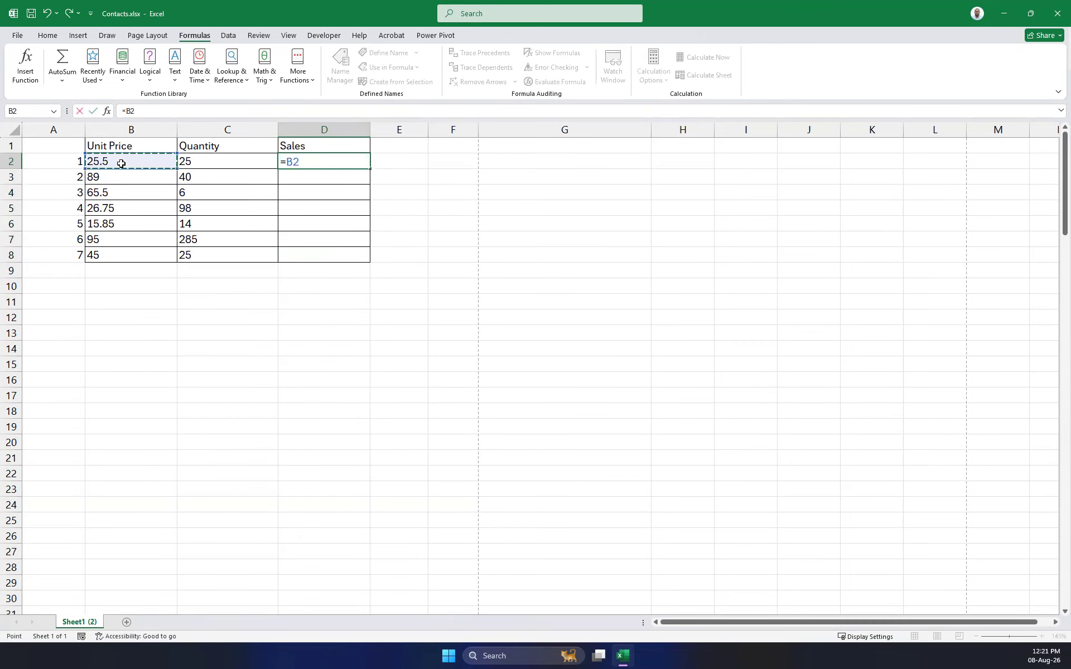
text(*)
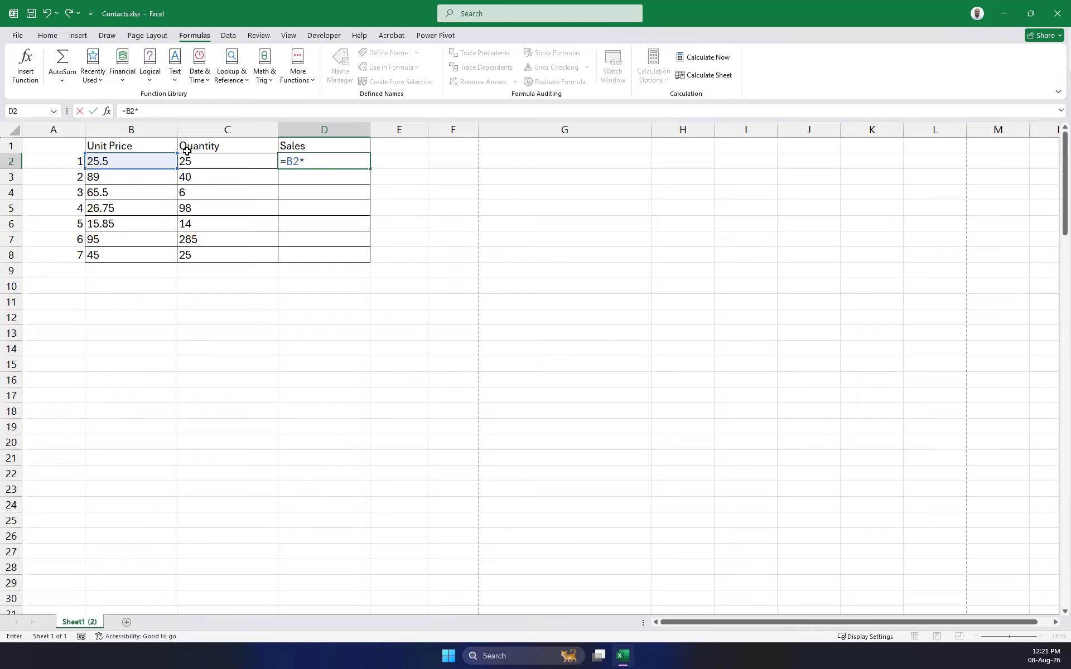
click(199, 165)
key(Return)
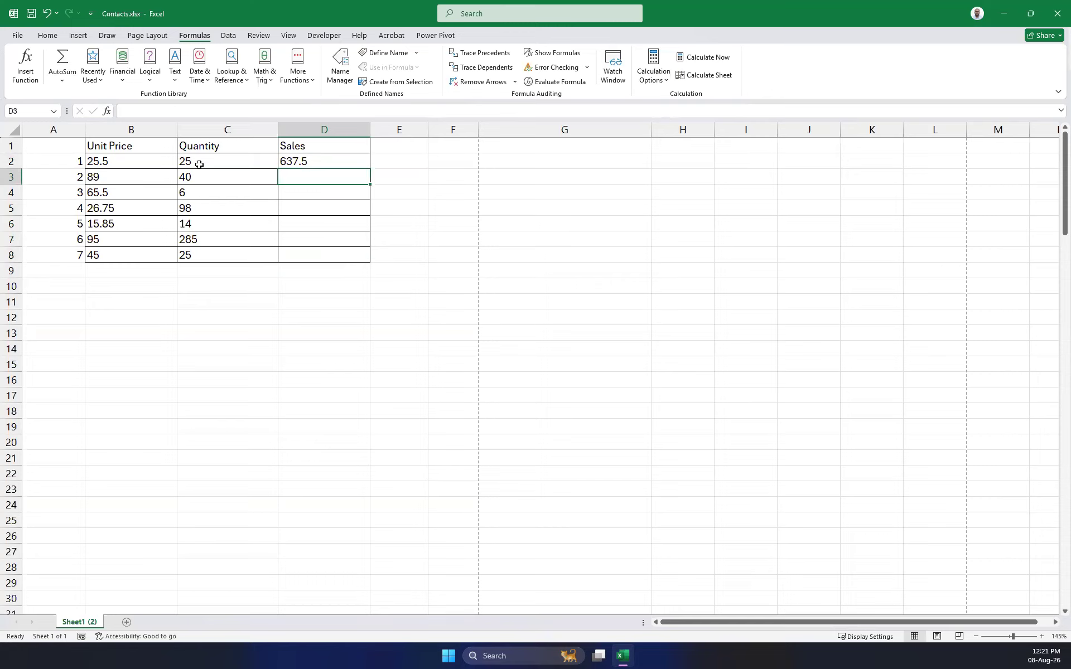
Fill D2's formula down the Sales column, then clear D2:D8 again.
click(346, 162)
drag(370, 169, 360, 258)
key(Delete)
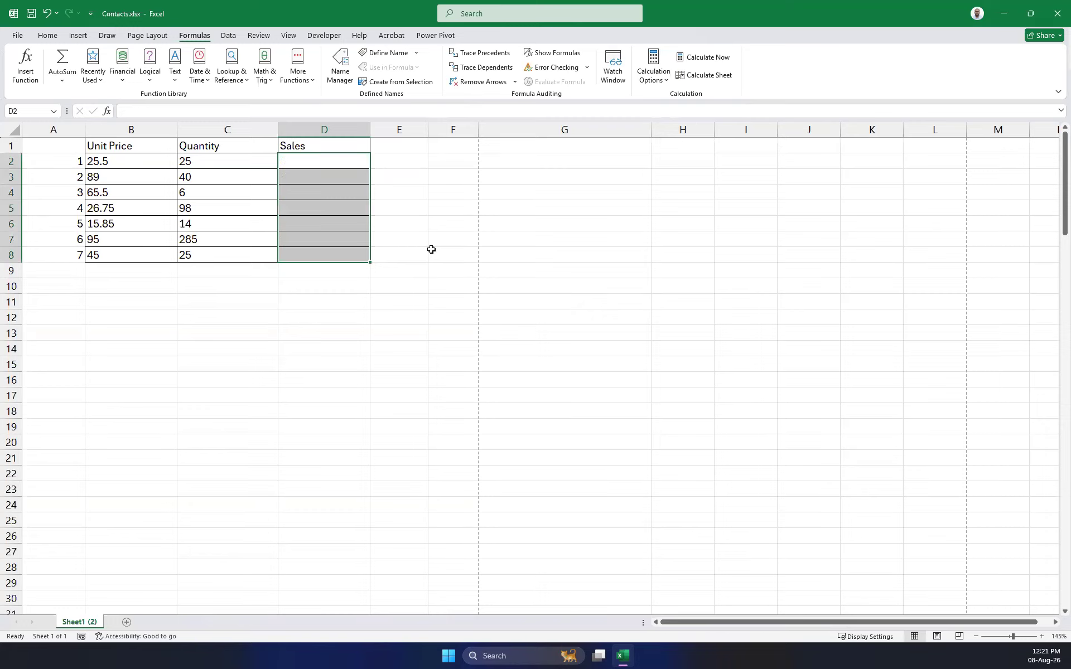
click(440, 266)
Fill all of D2:D8 at once with =B2*C2 using Ctrl+Enter.
drag(313, 161, 313, 248)
drag(450, 252, 445, 242)
drag(315, 162, 315, 249)
text(=)
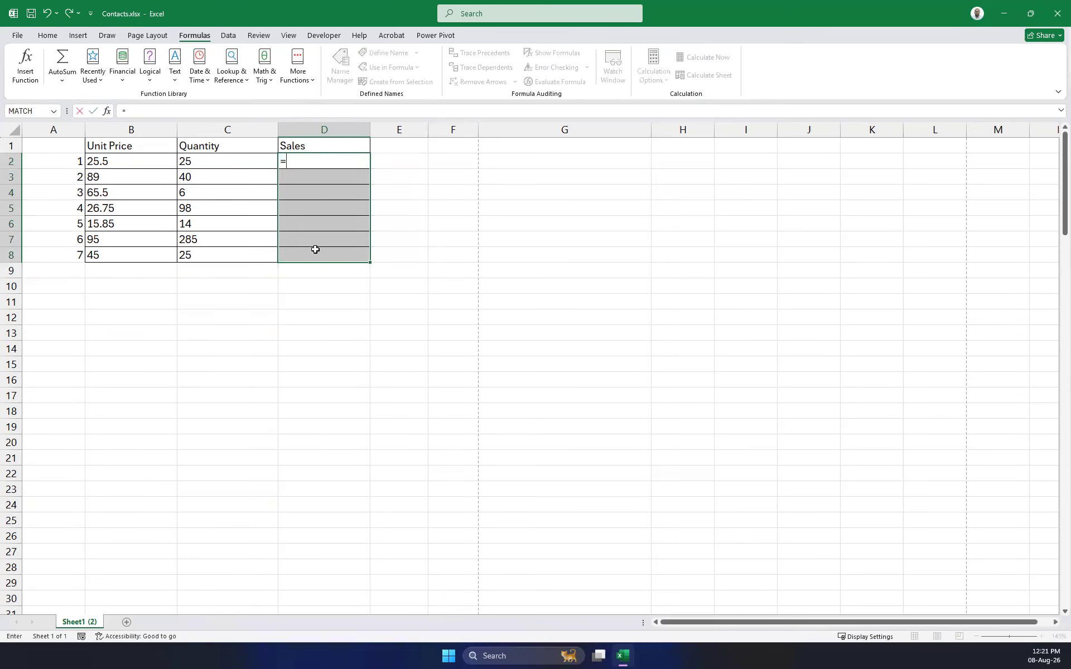
click(132, 164)
text(*)
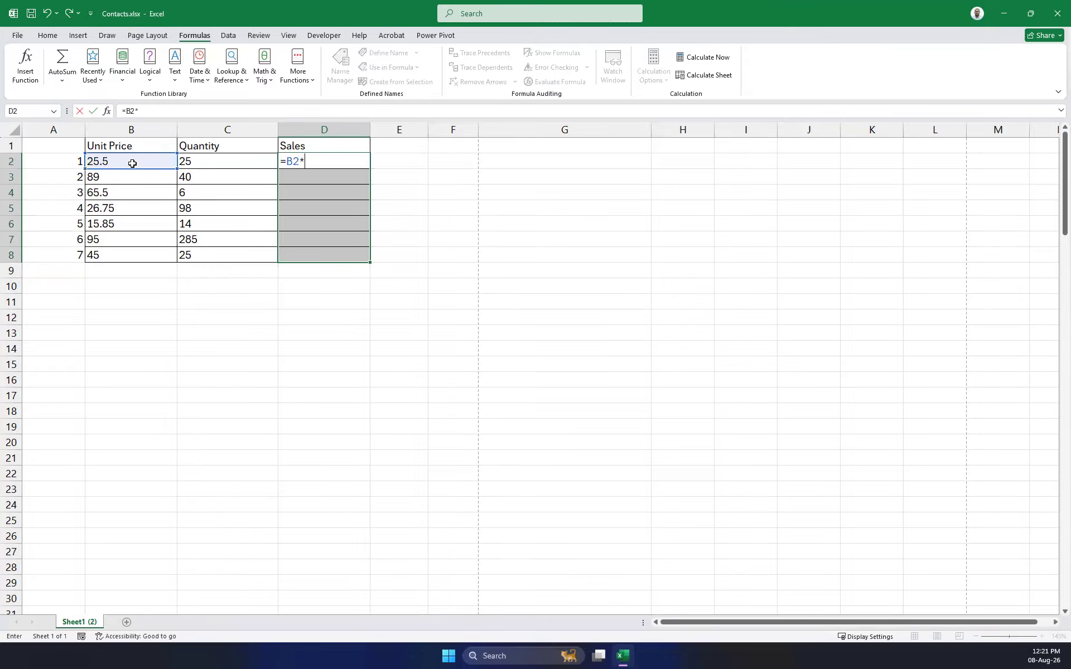
click(215, 167)
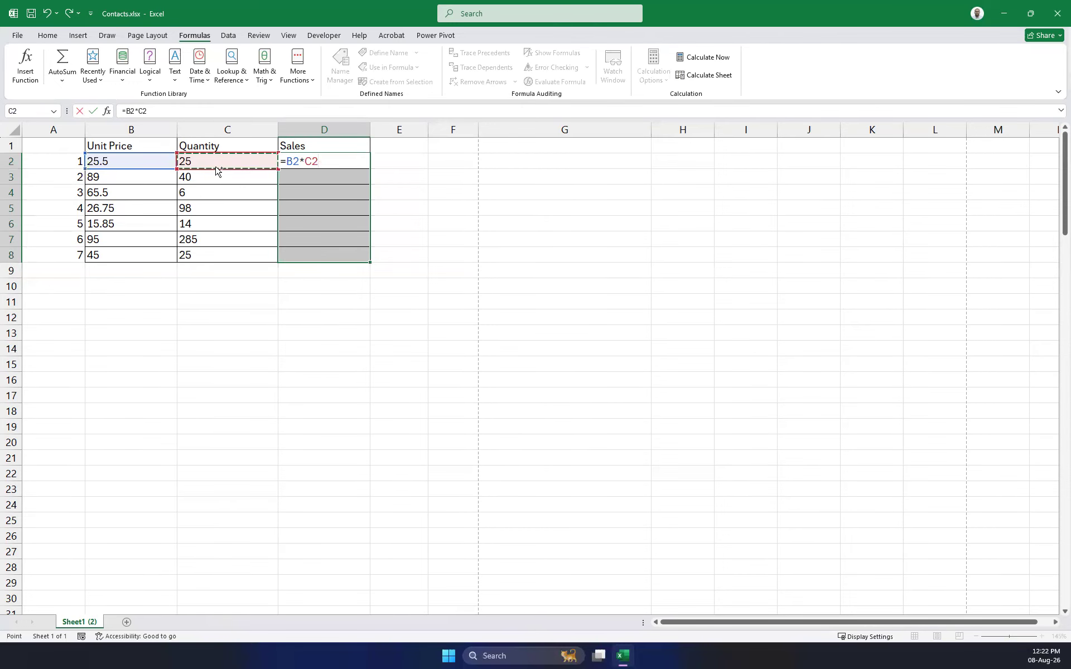
key(ctrl+Return)
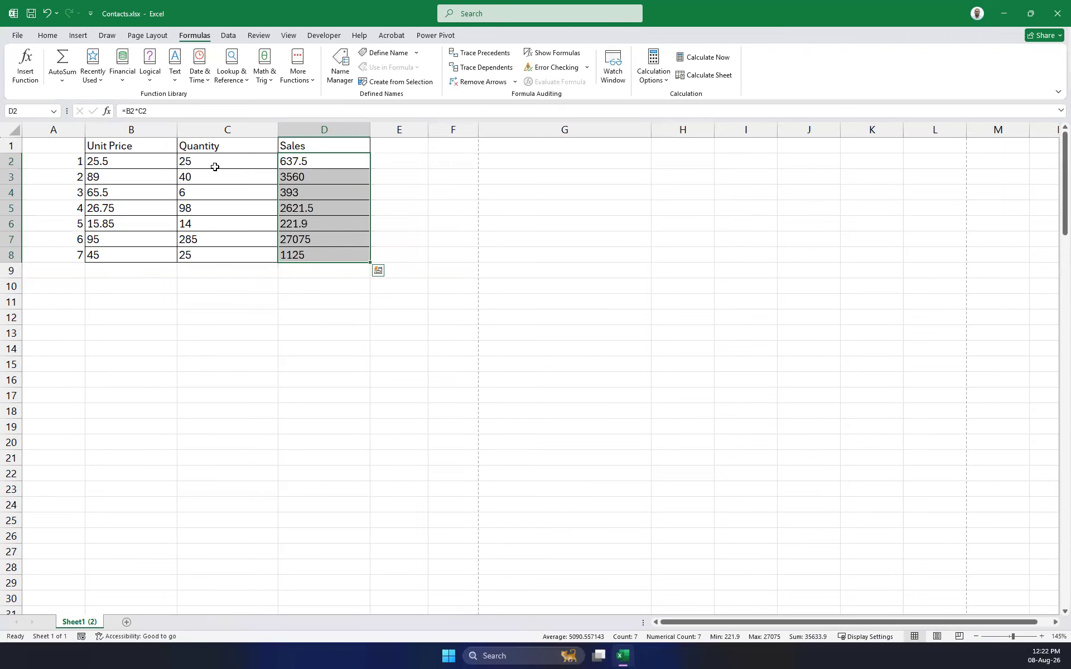
click(439, 176)
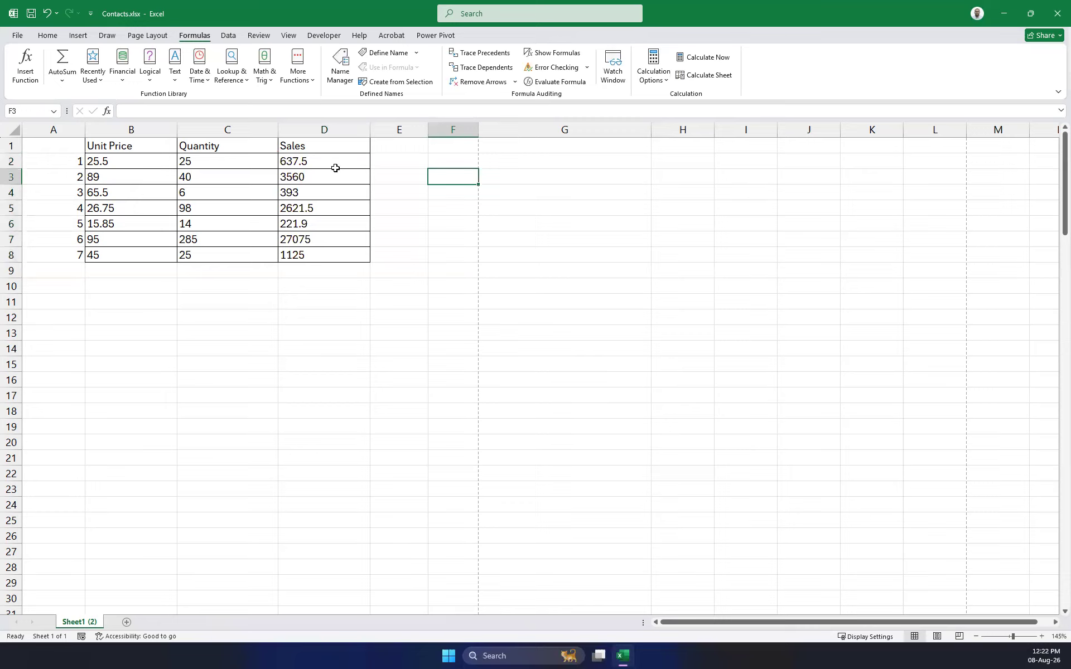
key(ctrl+z)
click(502, 191)
drag(327, 159, 326, 264)
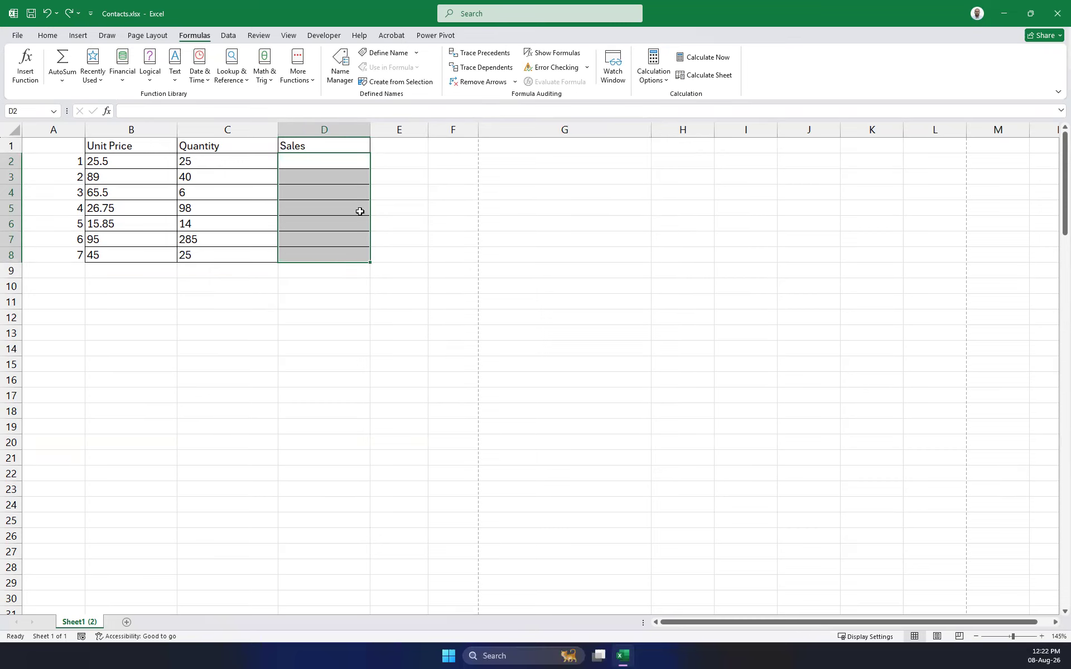
text(=)
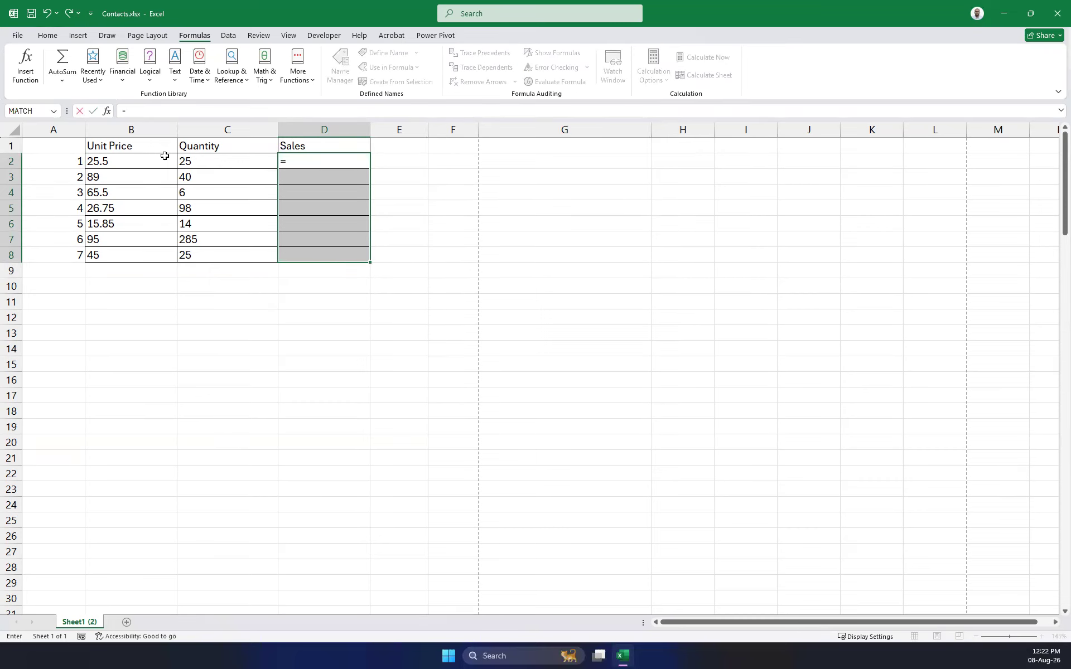
click(128, 159)
text(*)
click(217, 158)
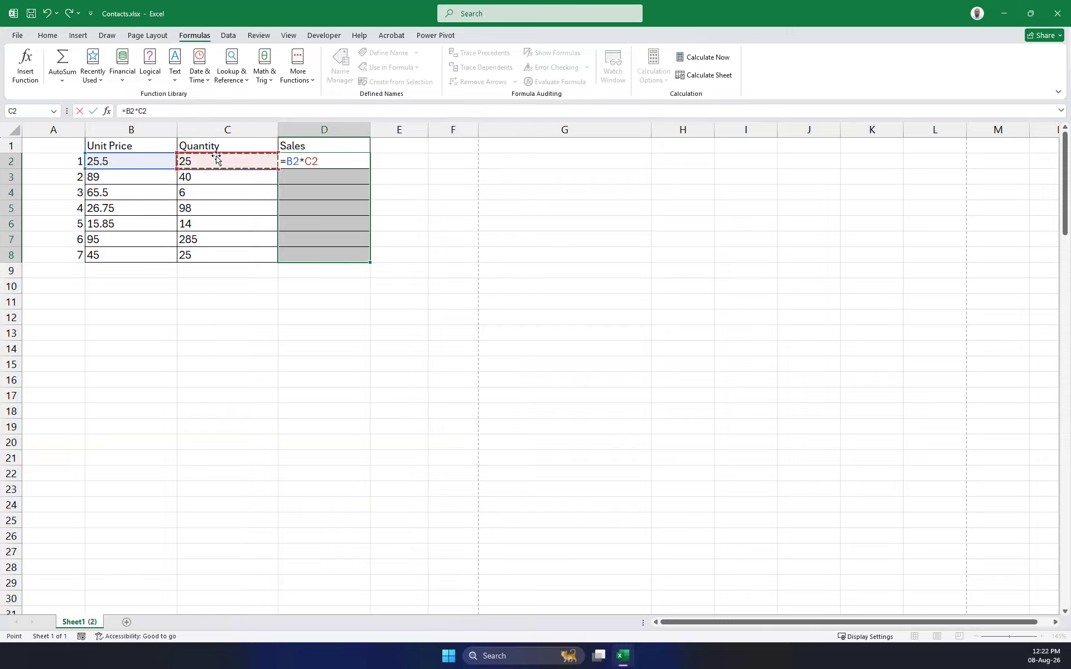
key(Return)
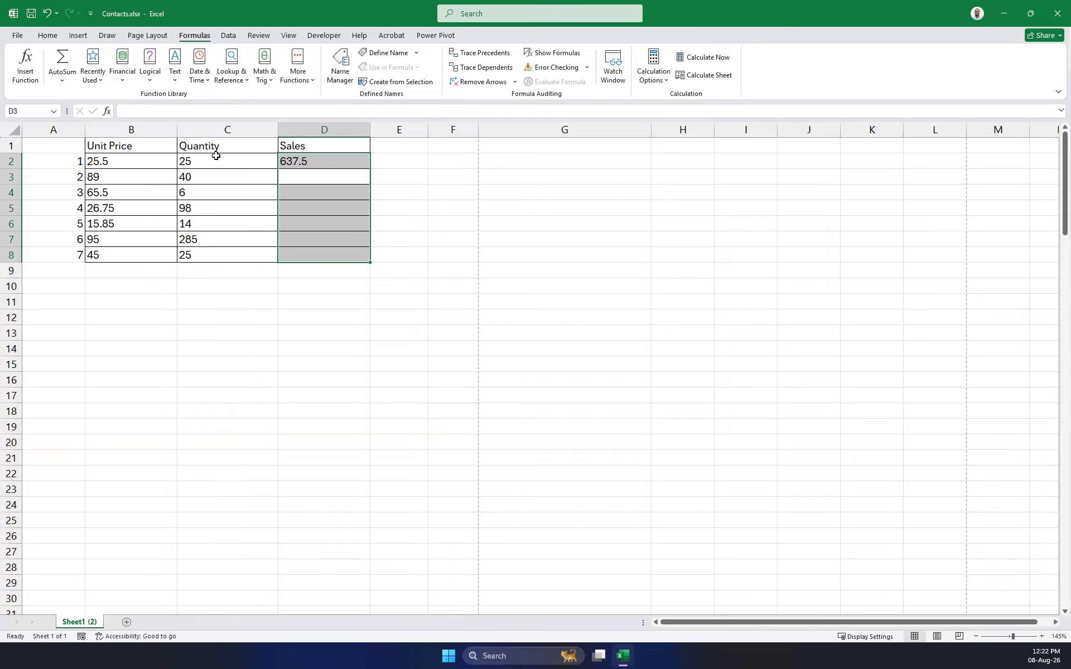
click(491, 210)
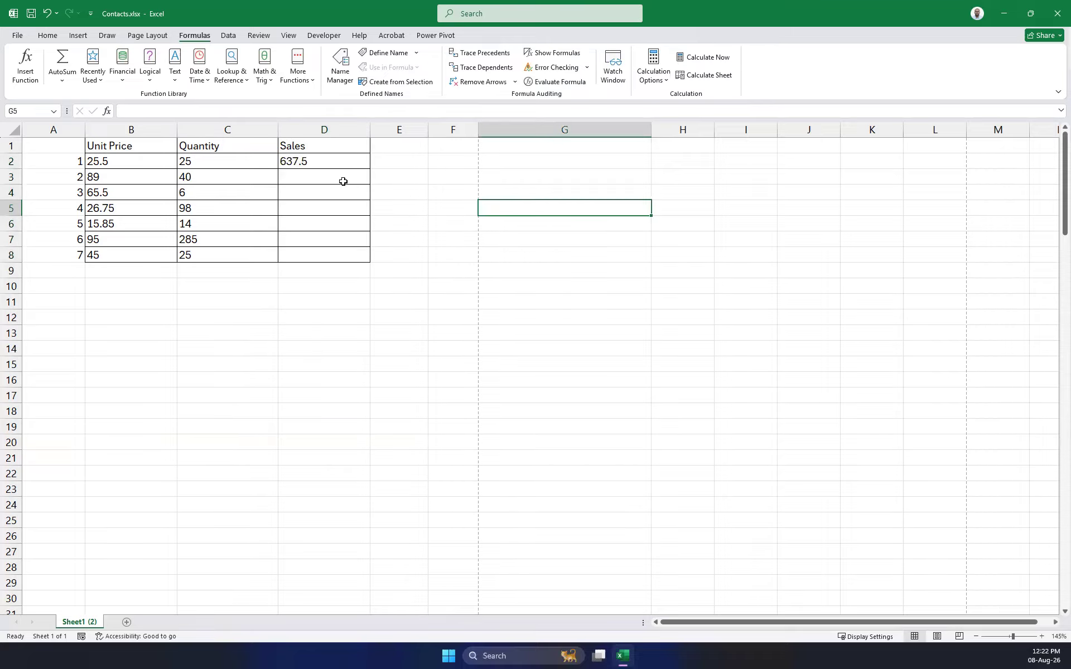
click(312, 162)
key(Delete)
drag(312, 163, 309, 253)
text(=)
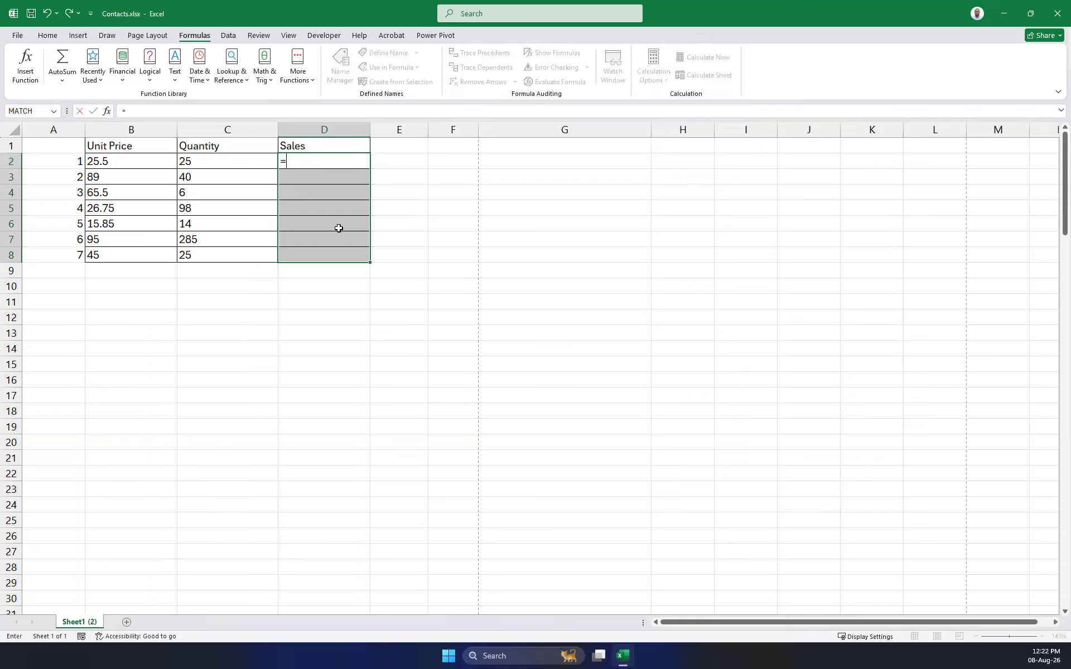
click(133, 161)
text(*)
click(217, 164)
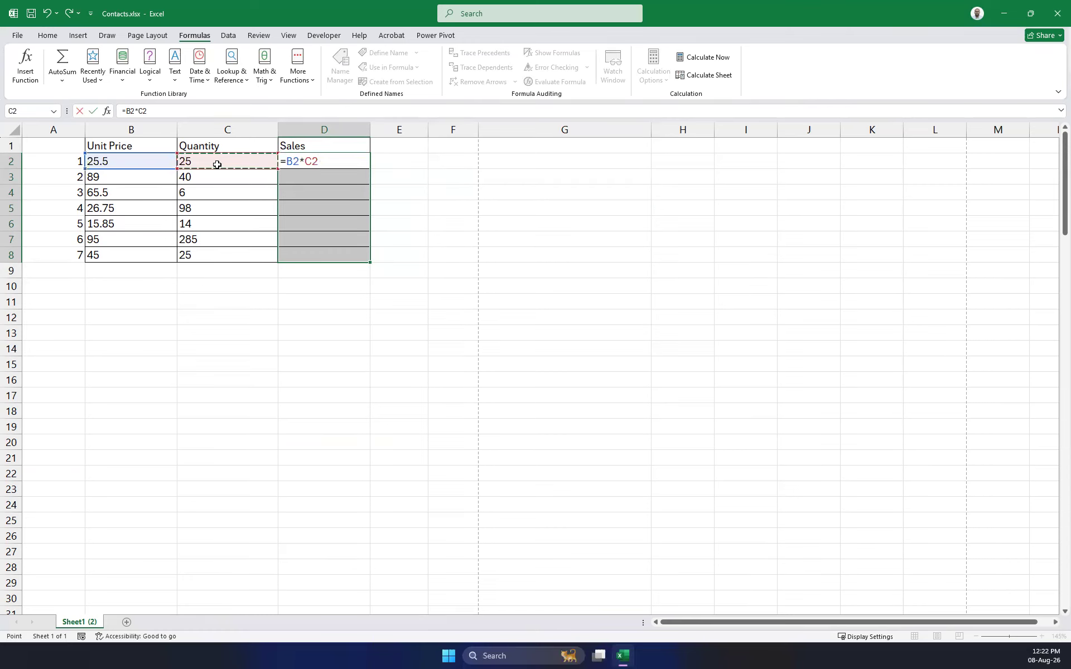
key(ctrl+Return)
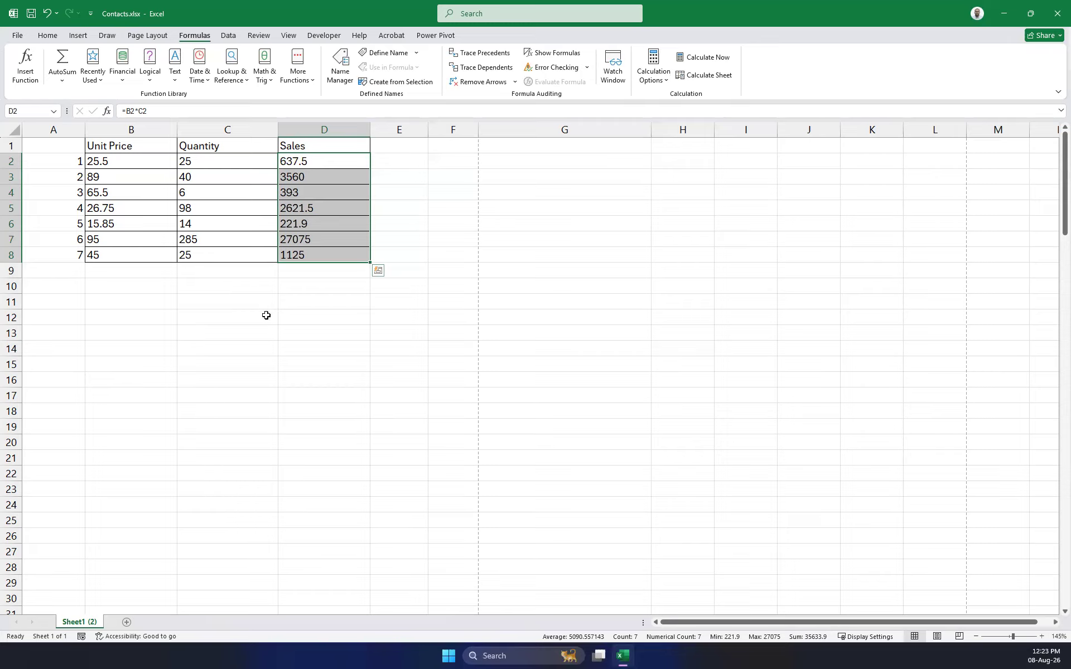
click(275, 347)
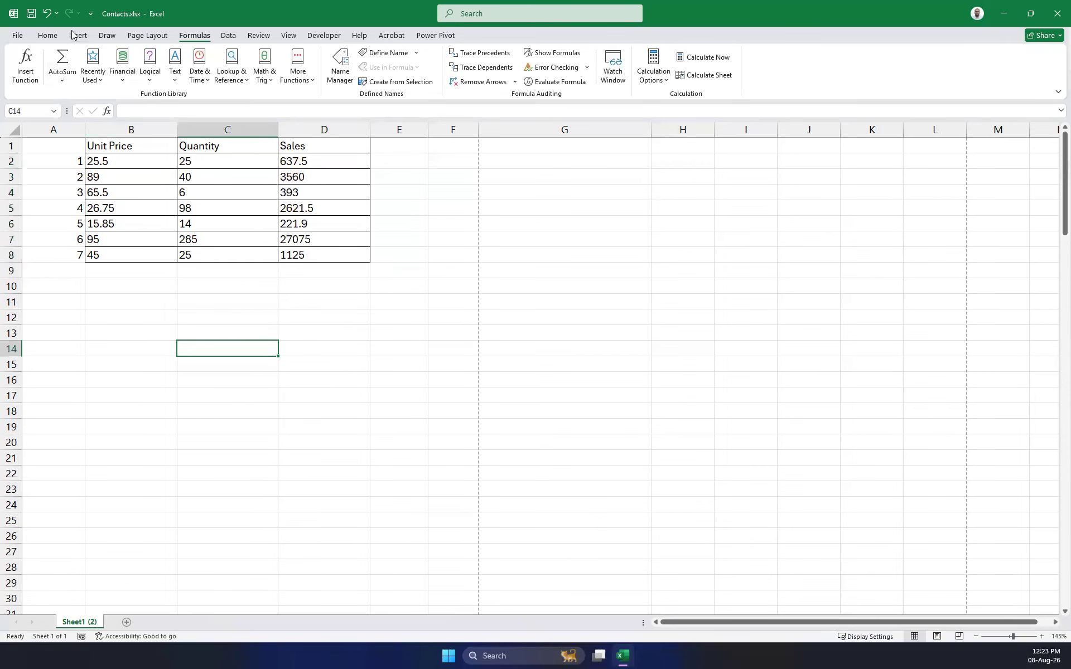
Switch to the Home tab, select headers B1:D1, then deselect them.
click(50, 35)
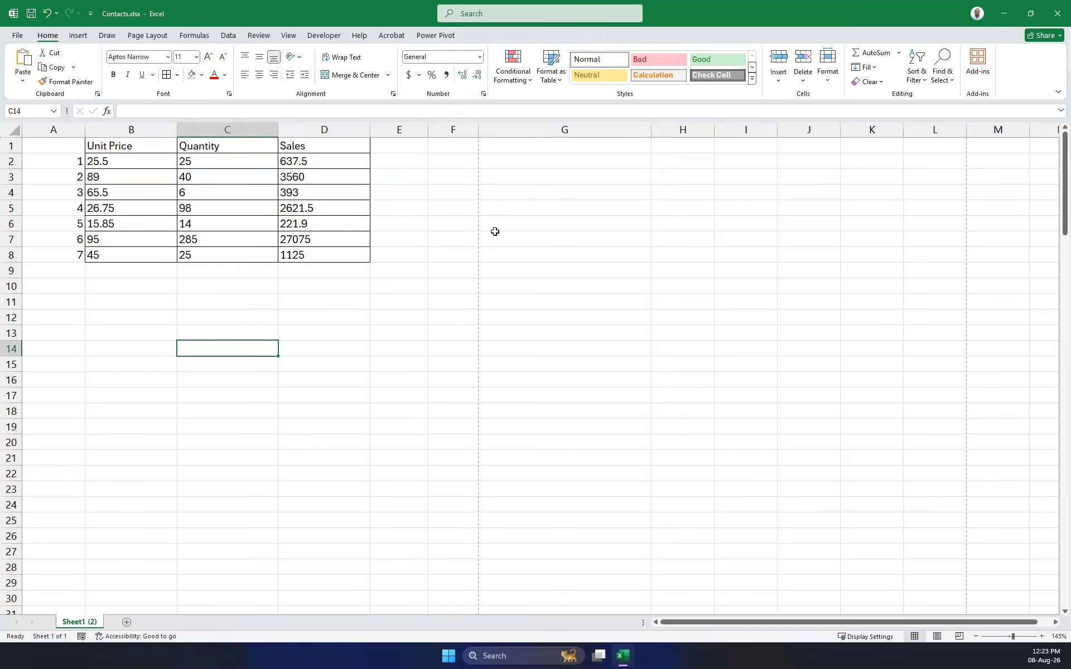
drag(116, 145, 354, 146)
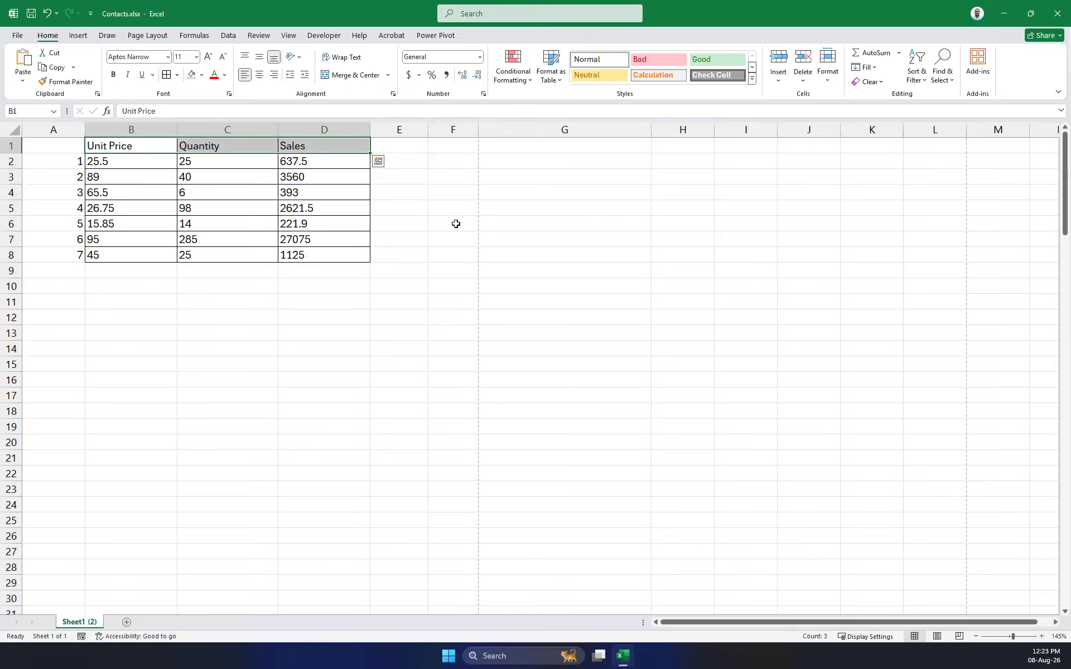
click(354, 351)
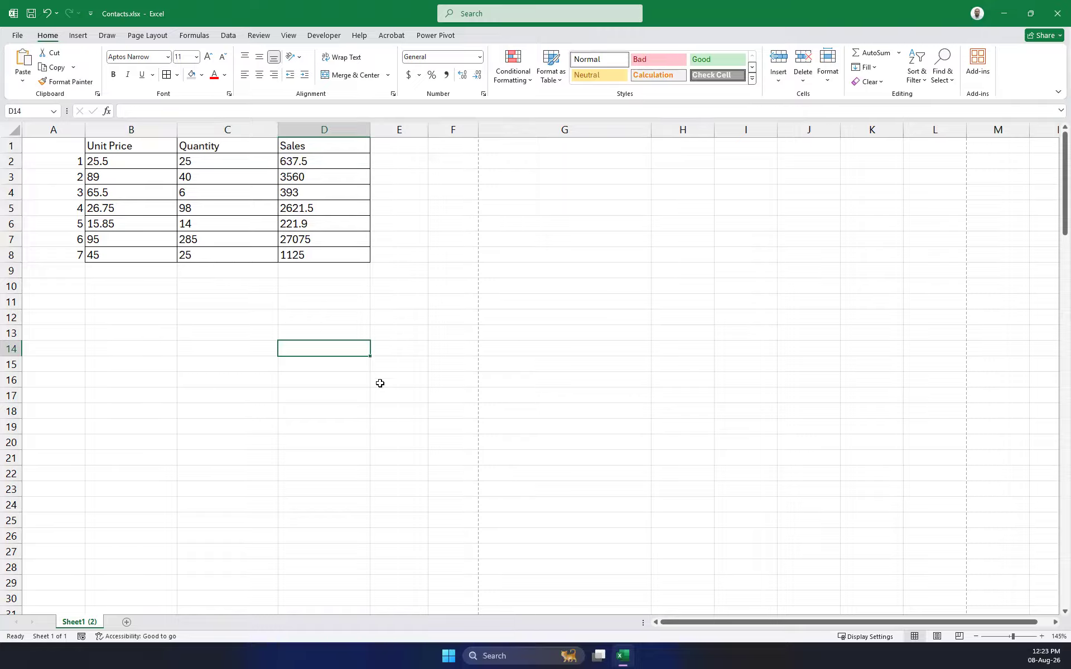
click(240, 272)
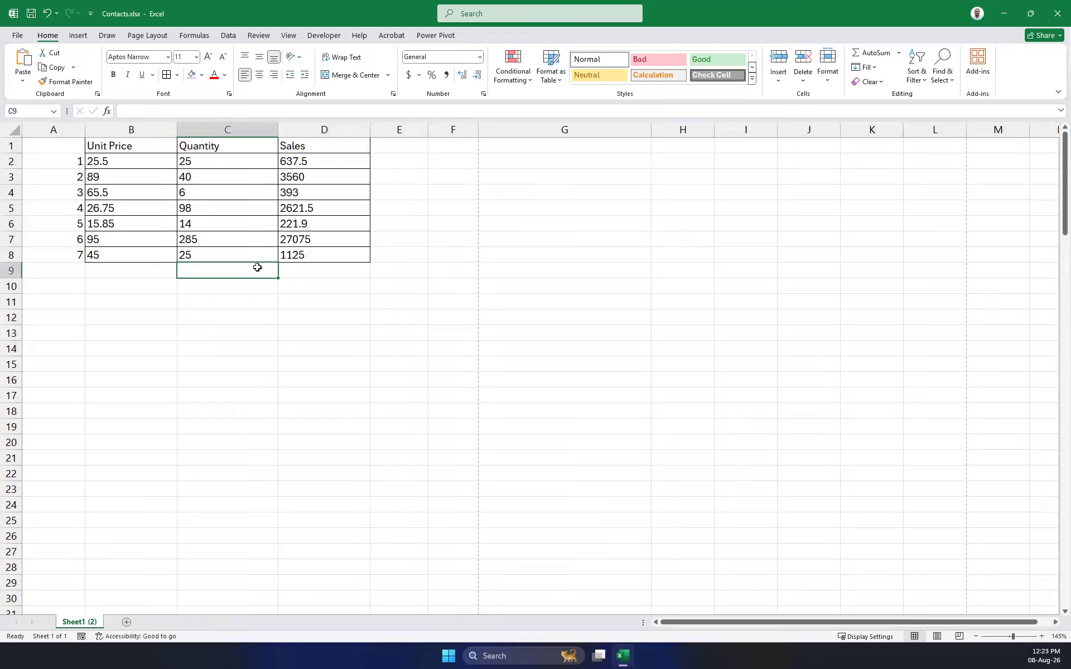
Type the label 'Total Sales' in C9, beneath the Quantity column.
click(313, 268)
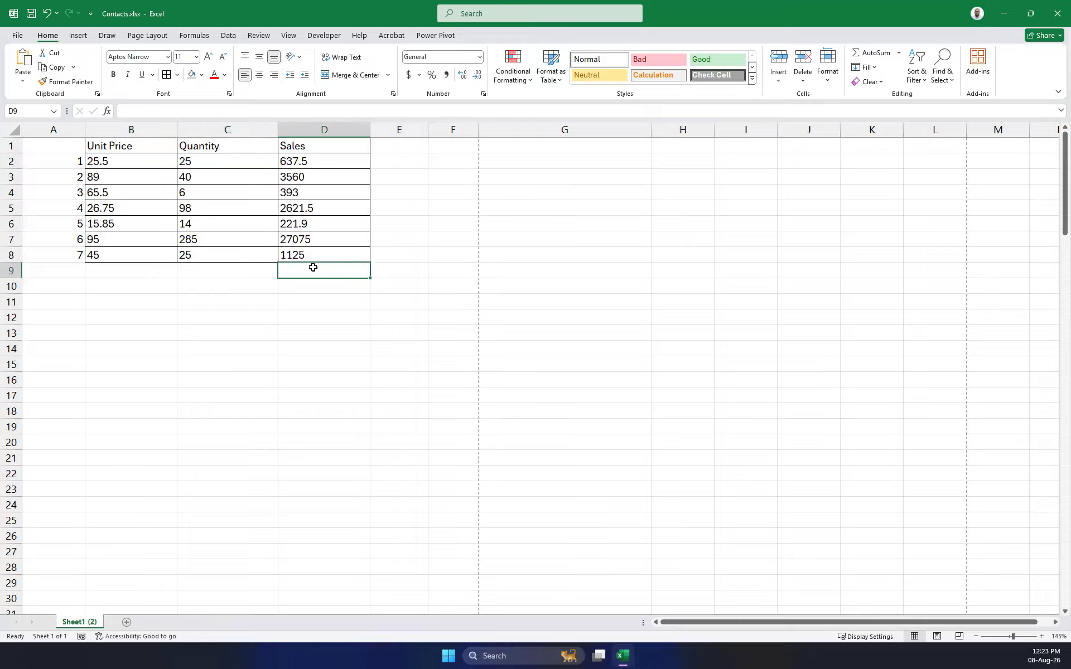
text(To)
key(BackSpace)
key(BackSpace)
key(Escape)
key(Left)
text(To)
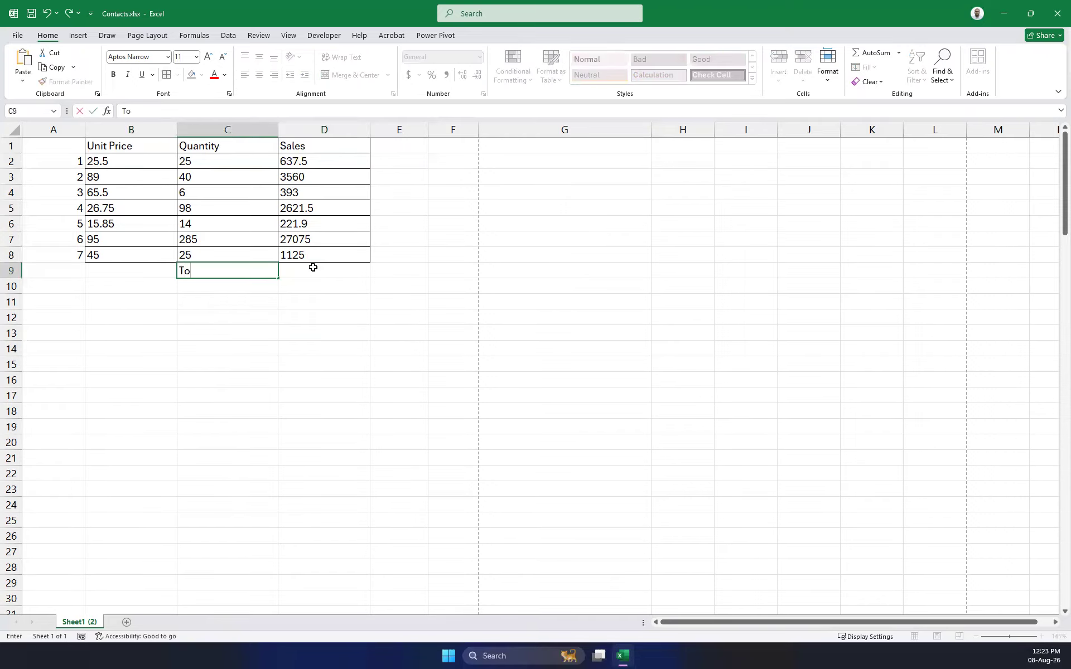
text(tal Sales)
key(Tab)
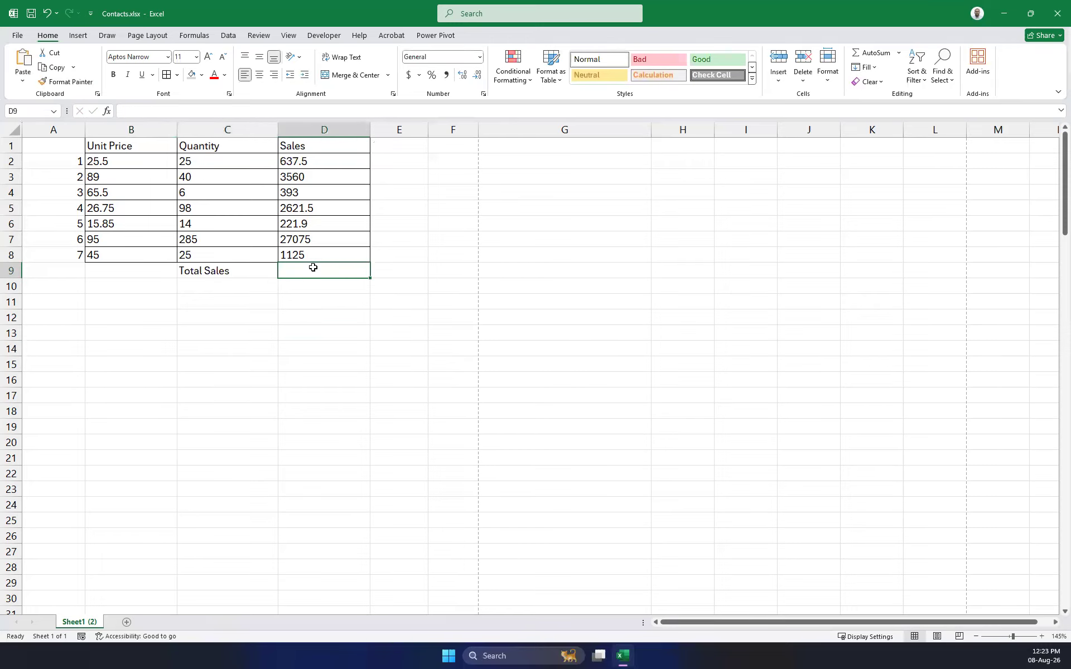
Select the Sales figures D2:D8 to check their sum.
drag(313, 155, 330, 254)
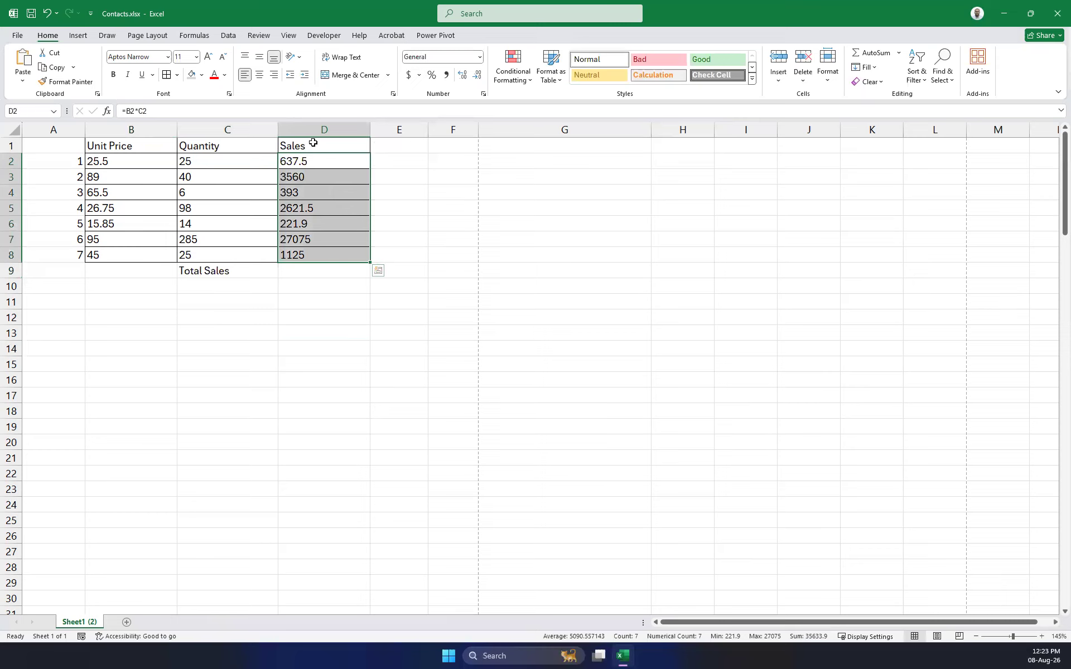
click(310, 271)
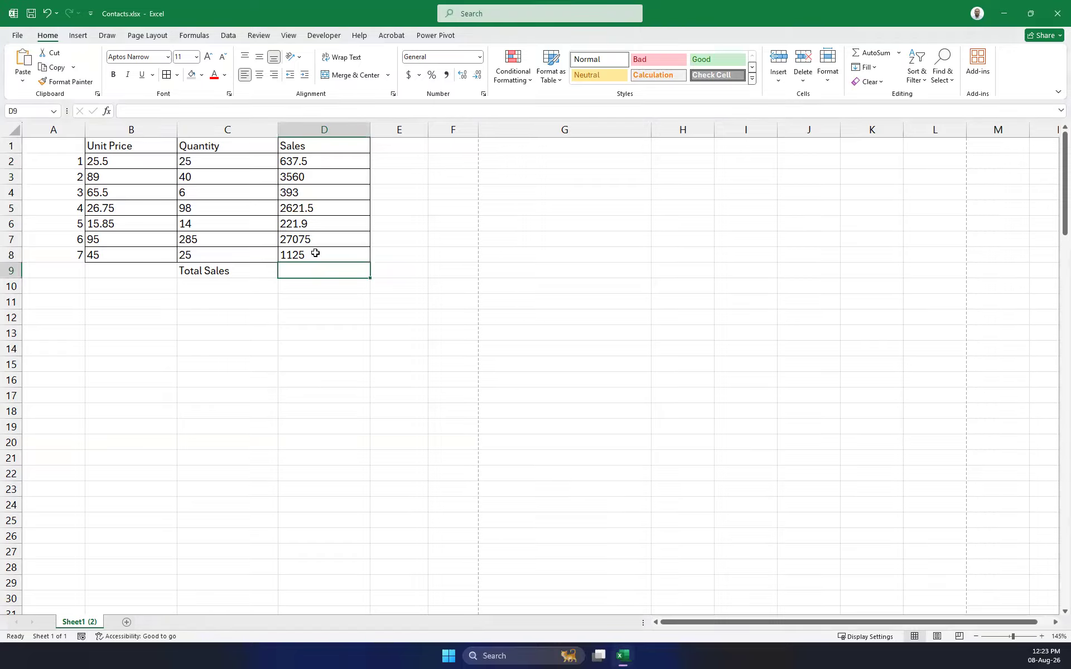
drag(304, 159, 310, 258)
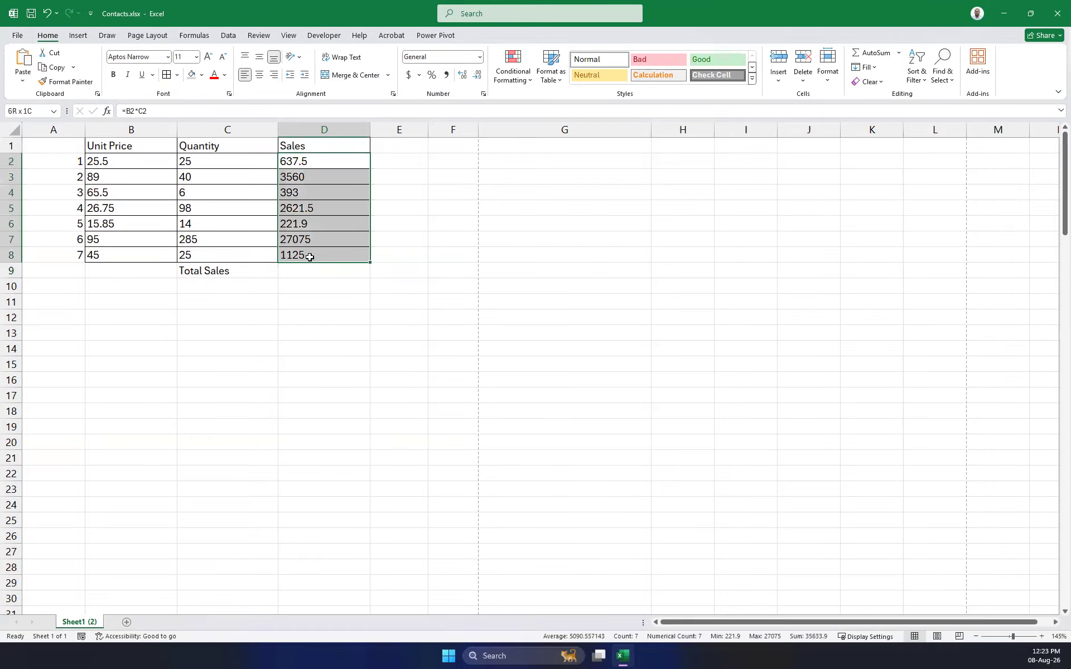
Give the Total Sales cell D9 a yellow fill.
click(338, 274)
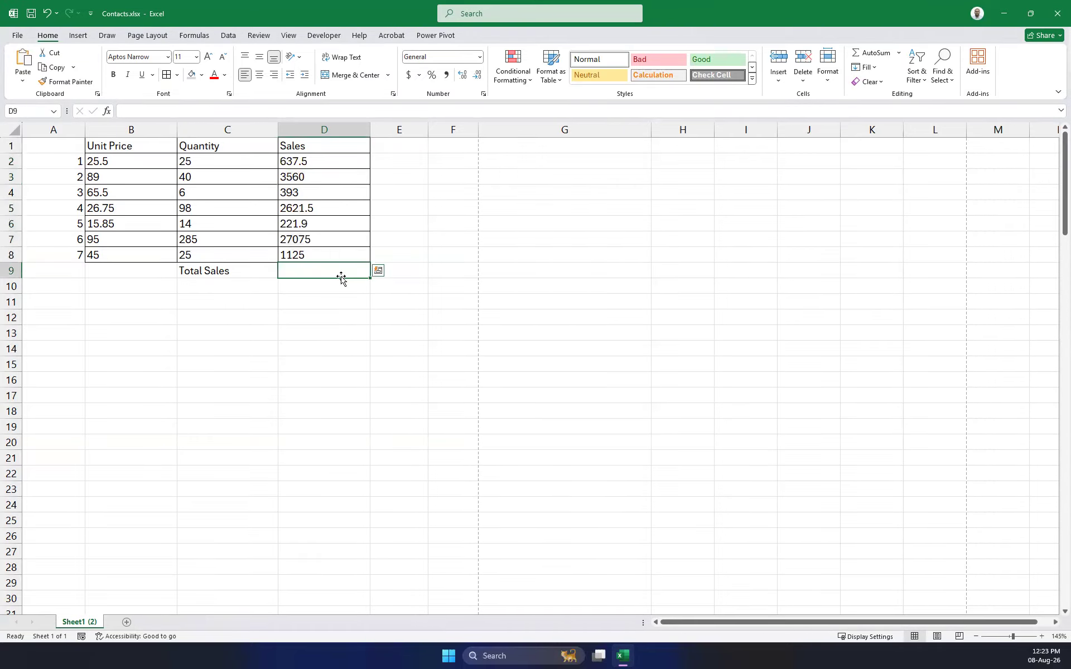
click(201, 74)
click(218, 178)
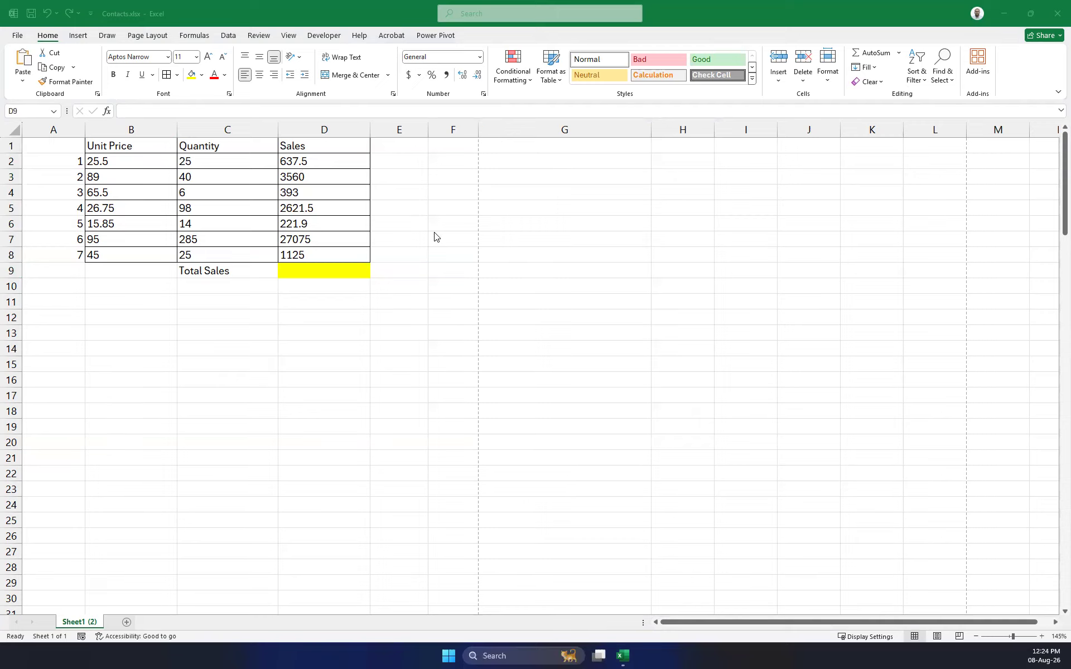
drag(312, 161, 313, 254)
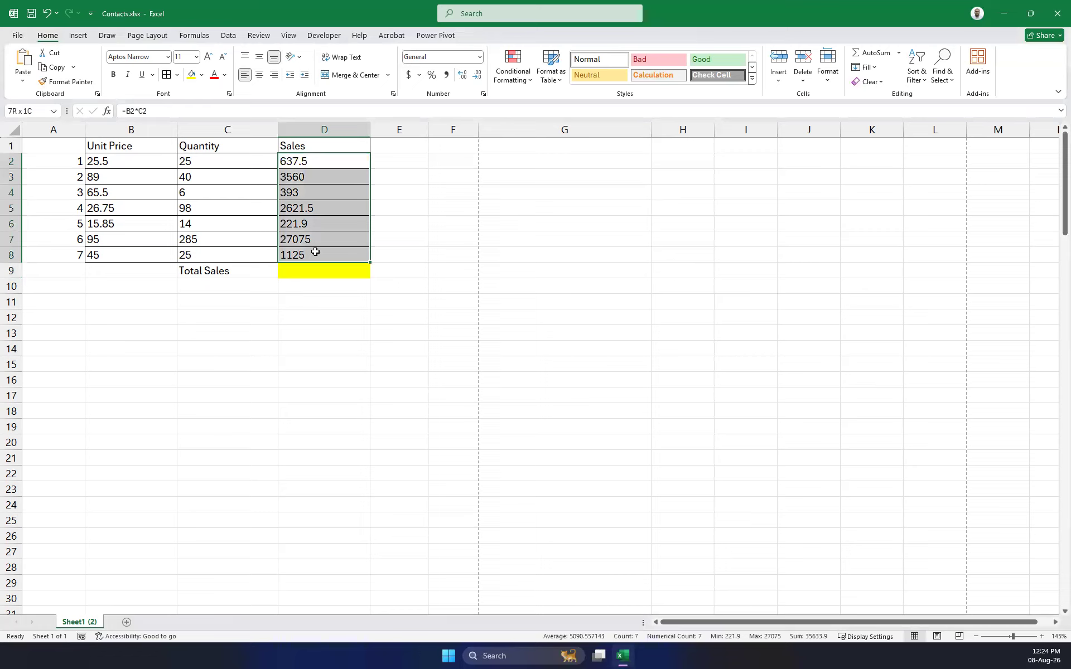
Insert =SUM(D2:D8) into D9 using Alt+=.
click(883, 57)
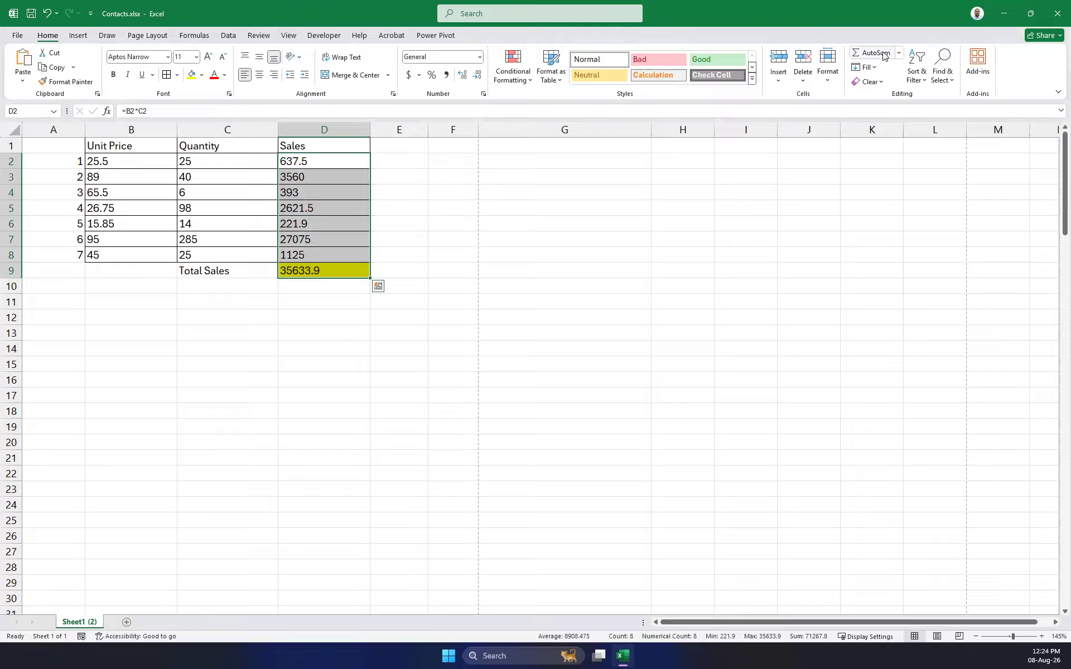
key(ctrl+z)
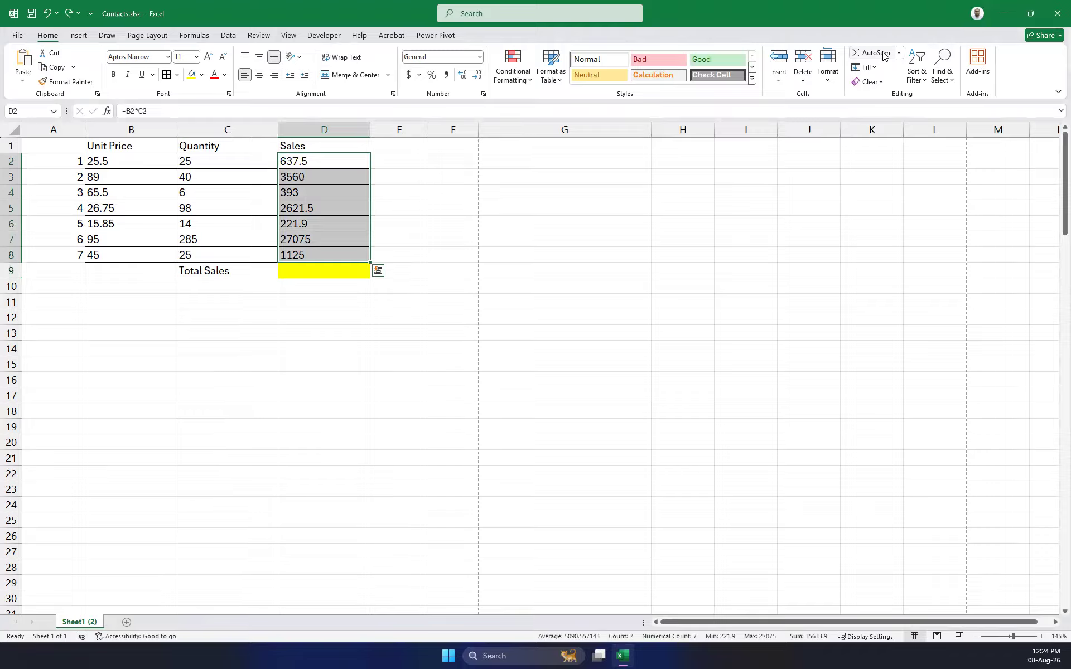
click(309, 269)
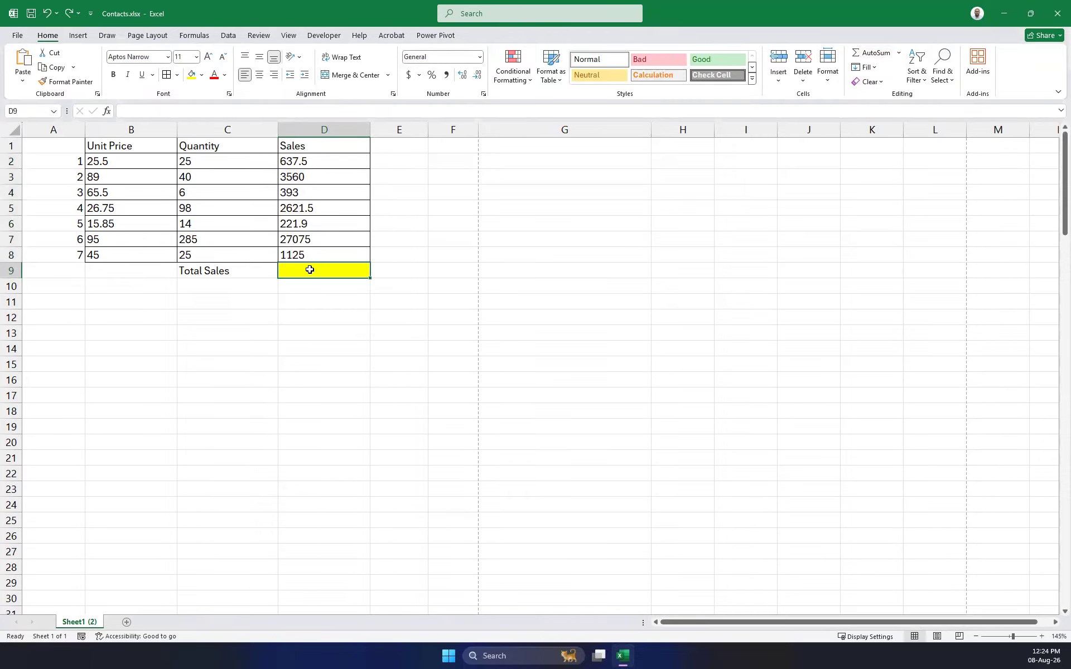
key(alt)
key(alt)
key(alt+equal)
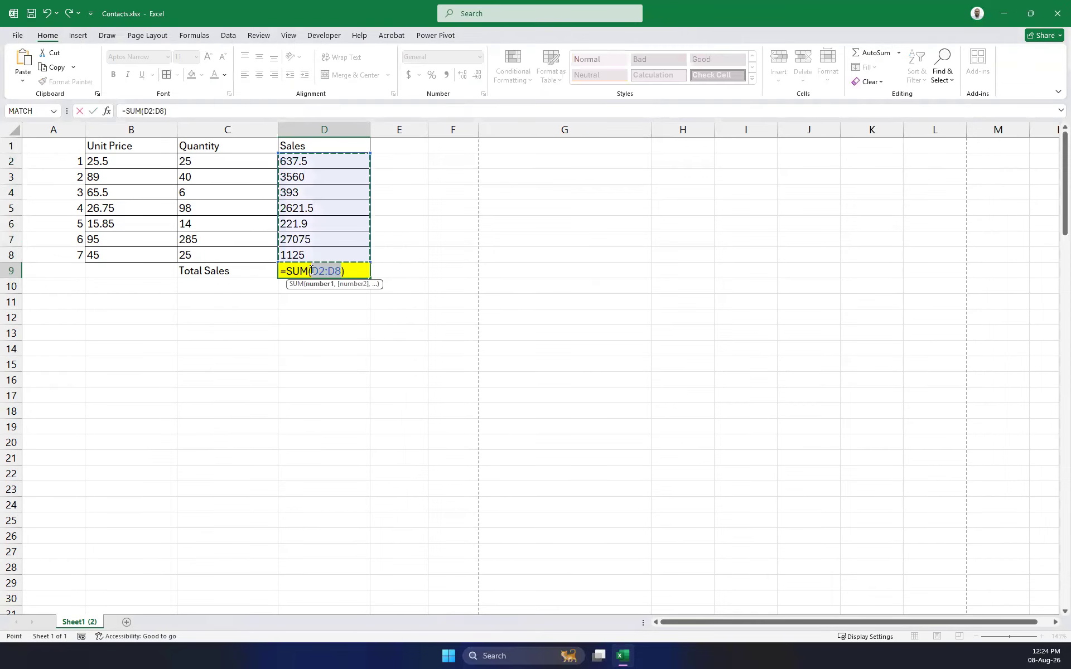
key(Return)
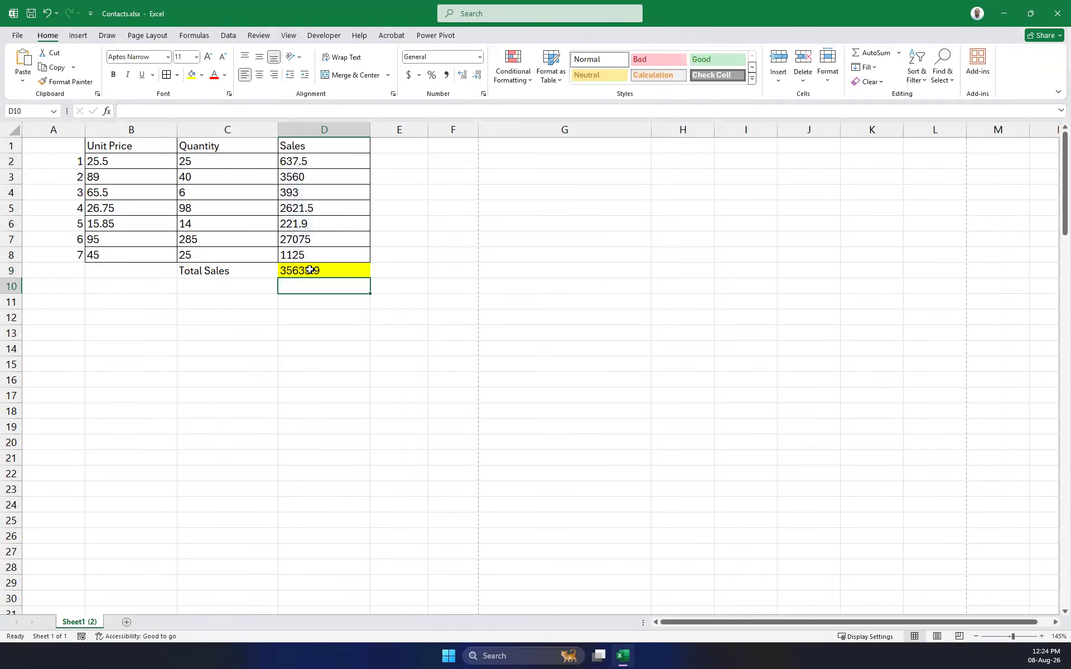
Clear D9 and re-enter the AutoSum total of 35633.9.
click(311, 270)
key(Delete)
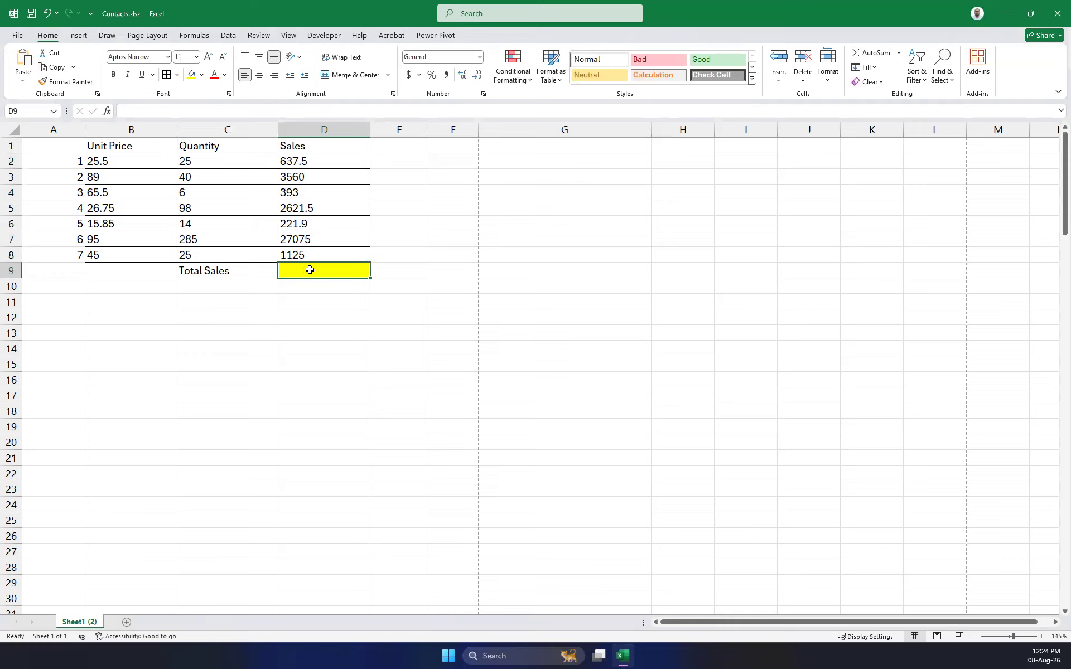
text(+)
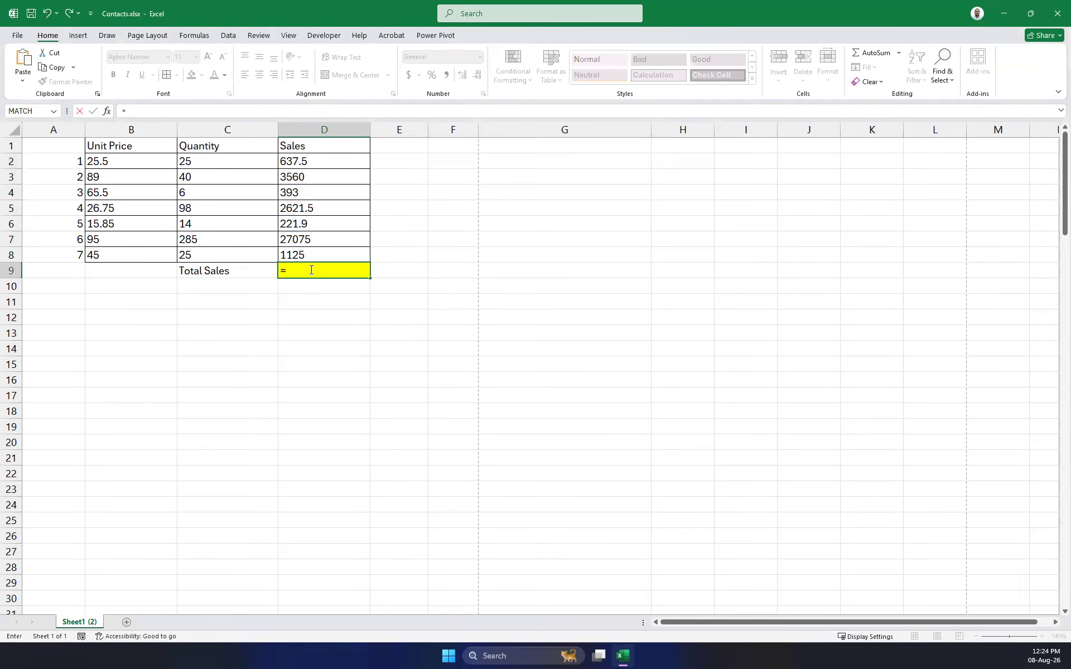
key(ctrl+Return)
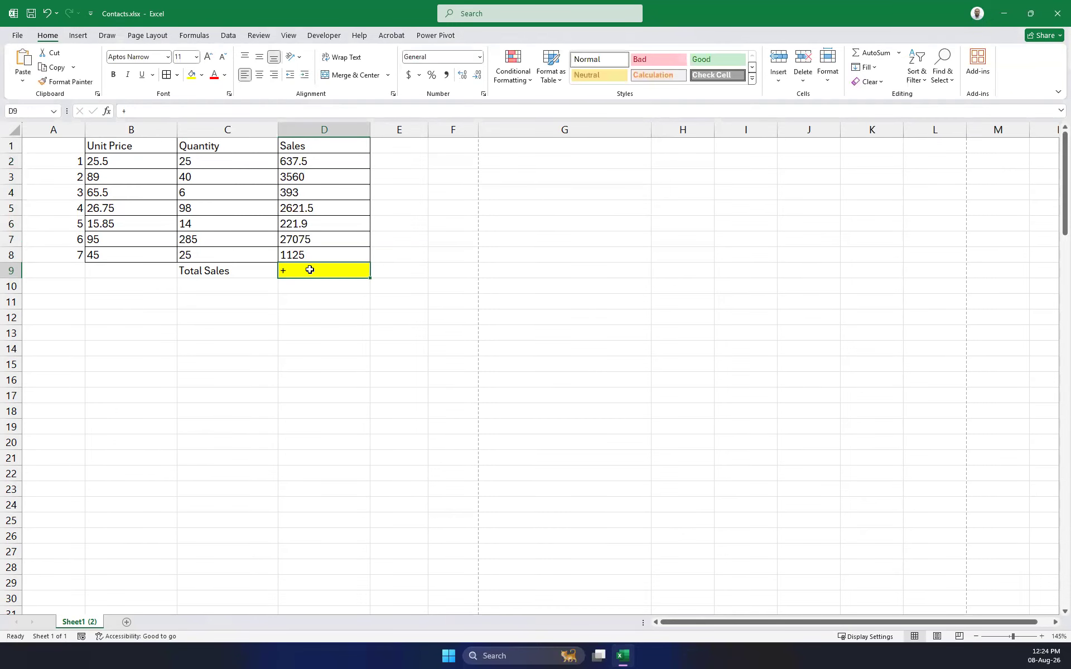
key(BackSpace)
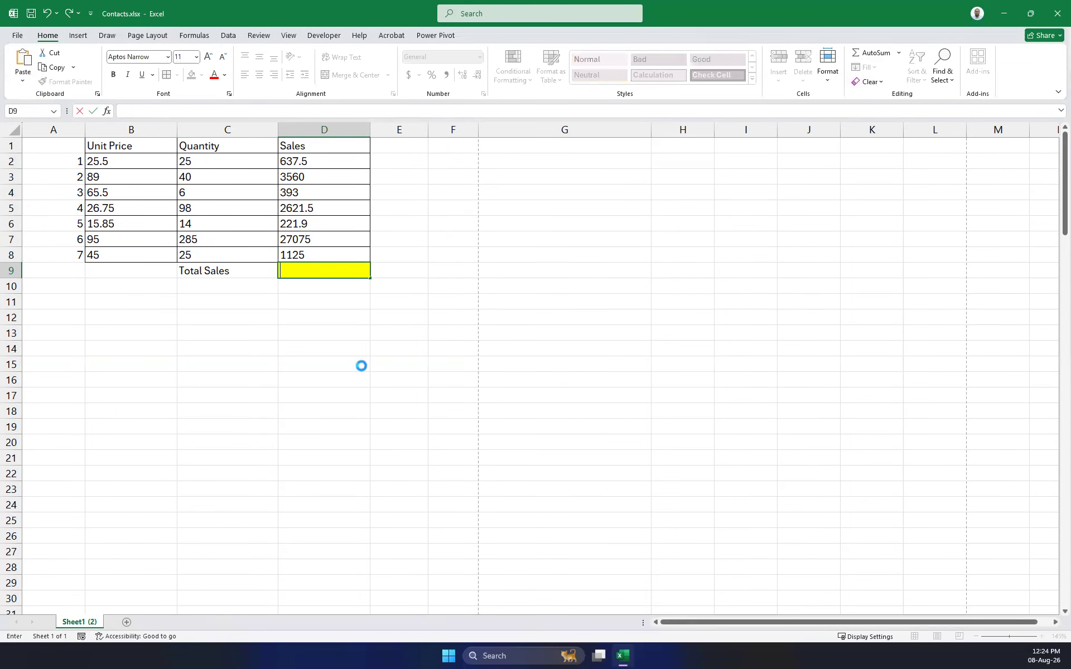
click(361, 365)
click(322, 285)
click(319, 267)
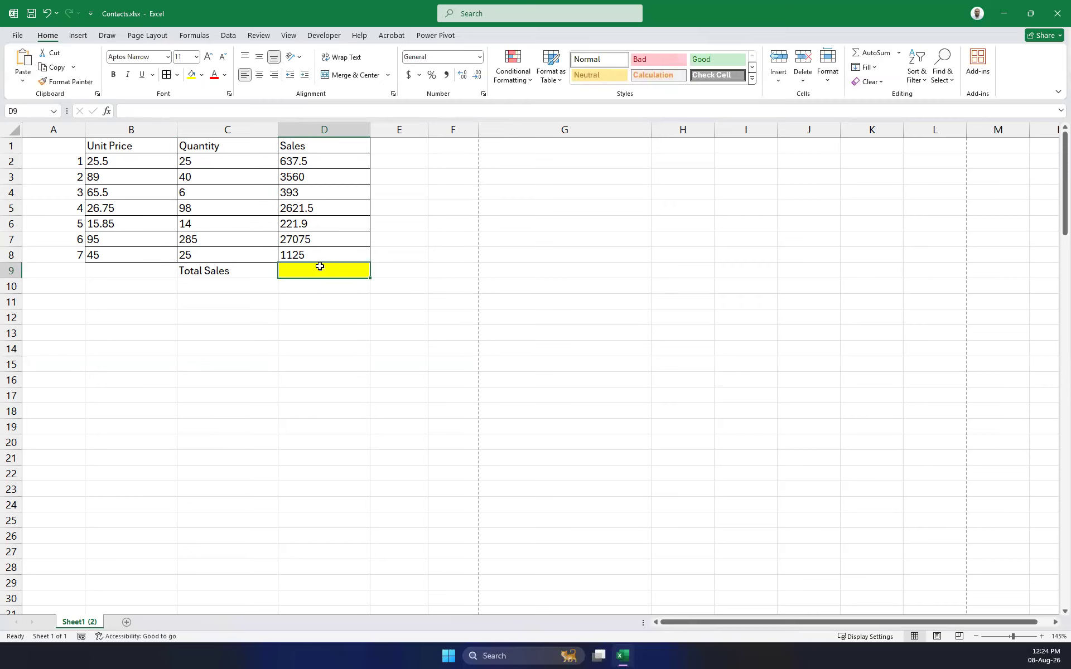
key(alt+equal)
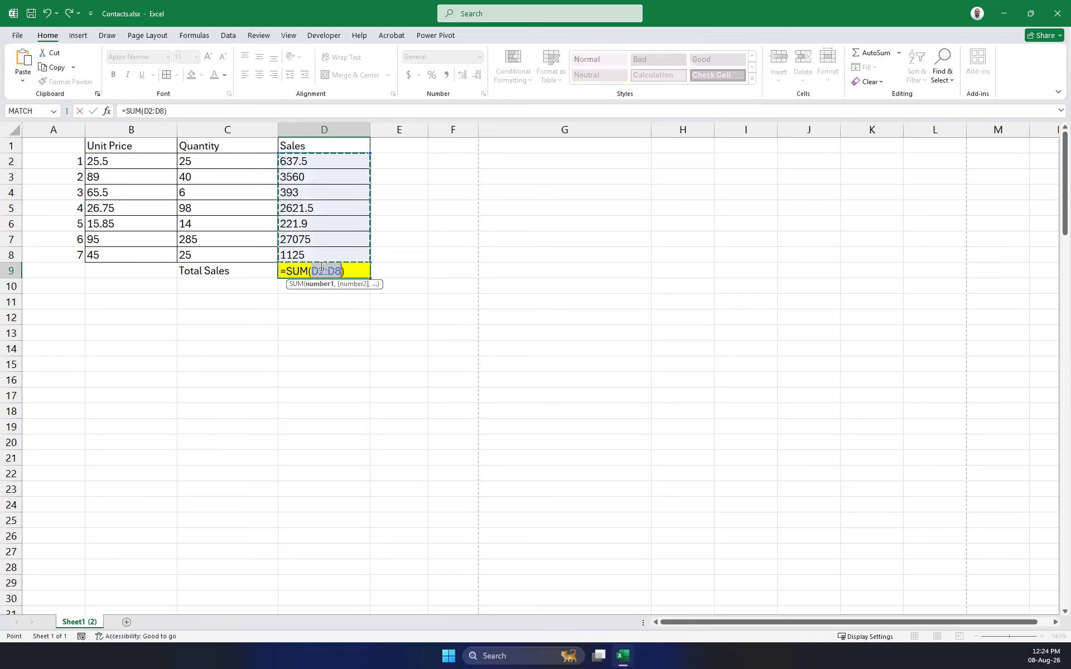
key(Return)
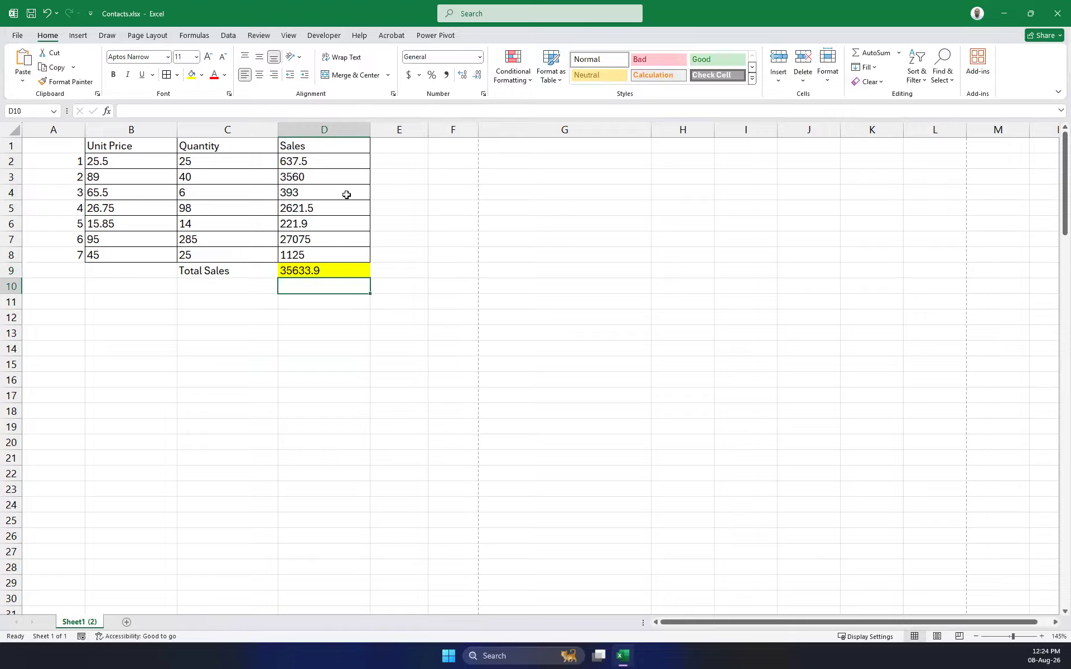
click(396, 255)
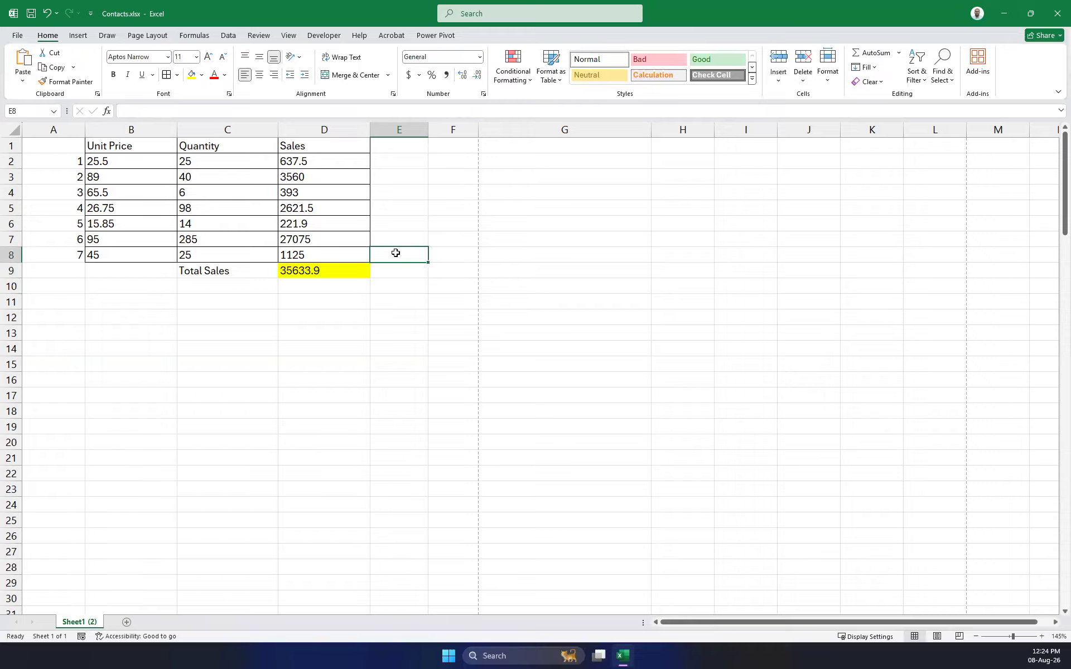
key(alt+equal)
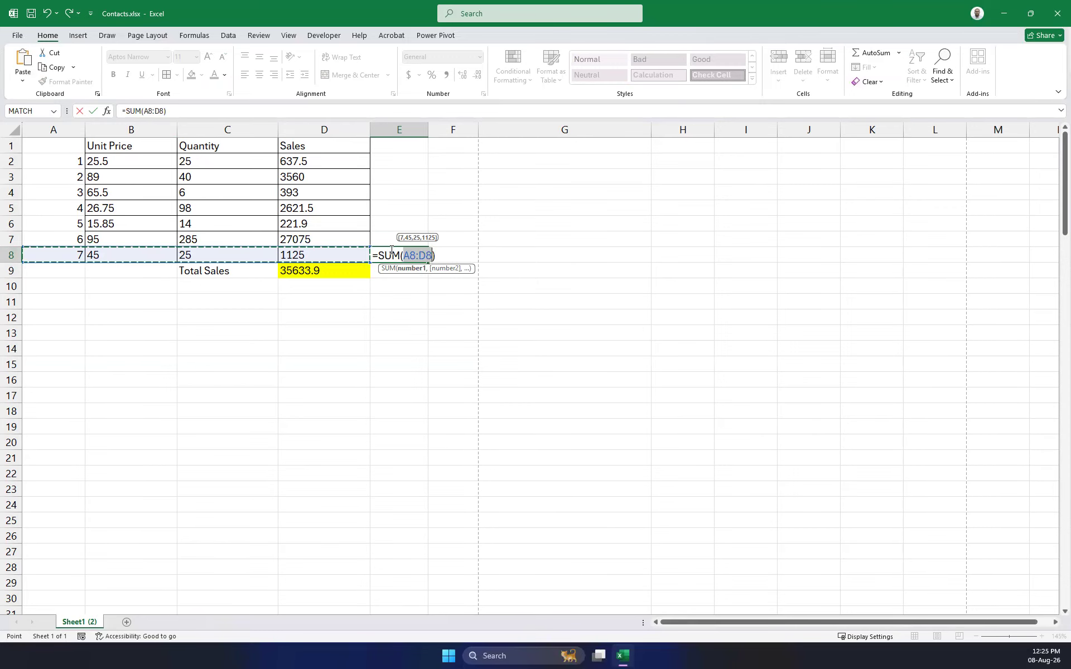
key(Escape)
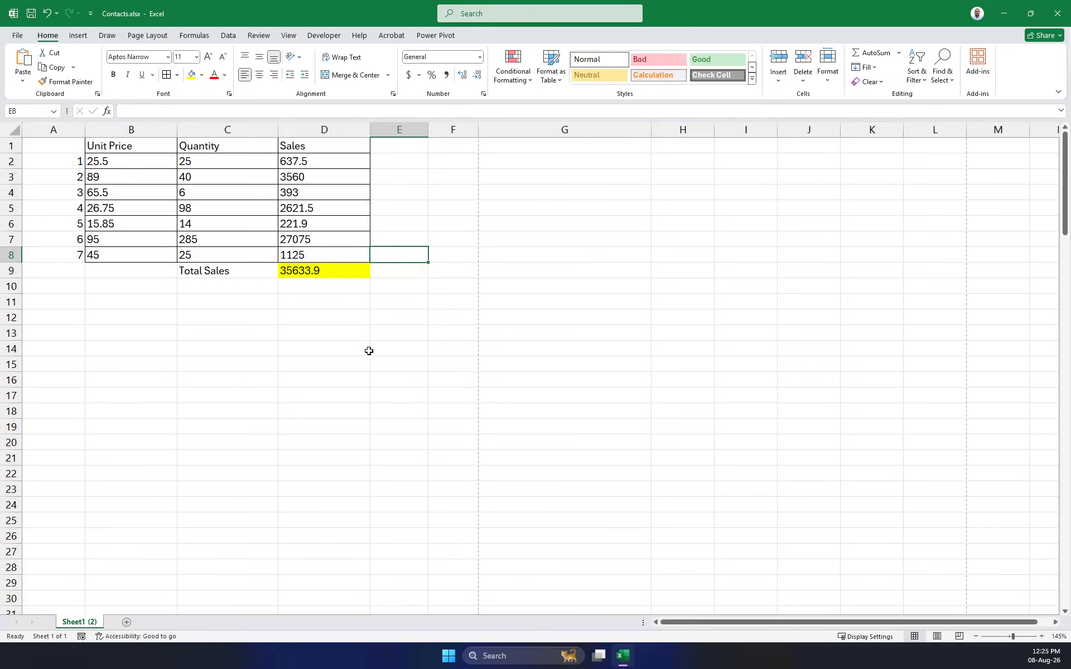
click(216, 268)
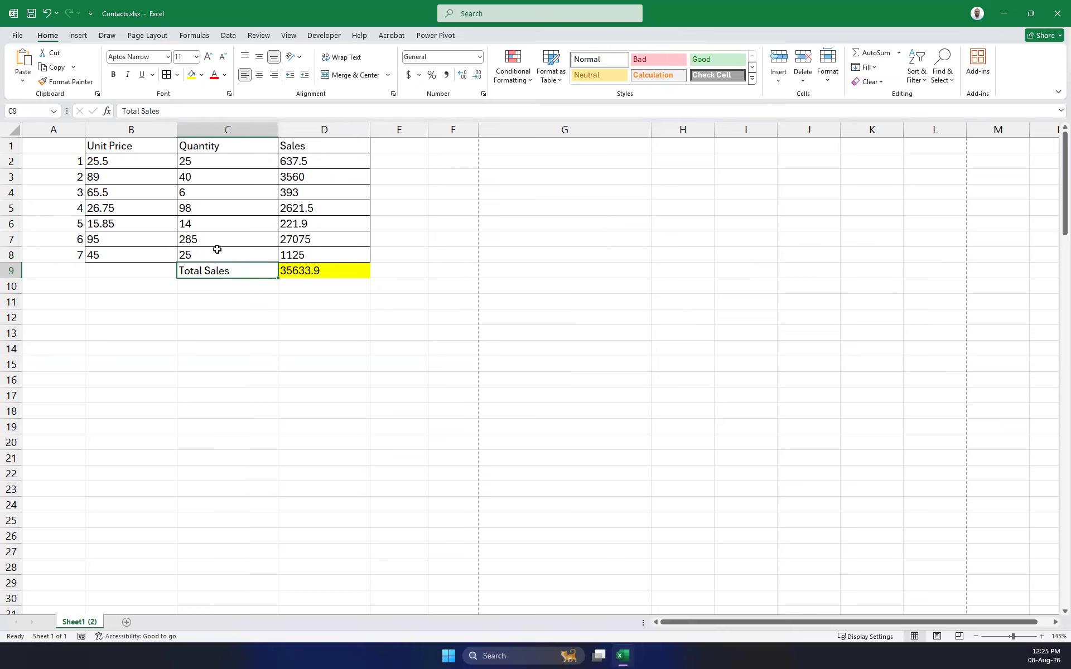
Clear the Total Sales label from C9 and the total from D9.
key(Delete)
key(alt+equal)
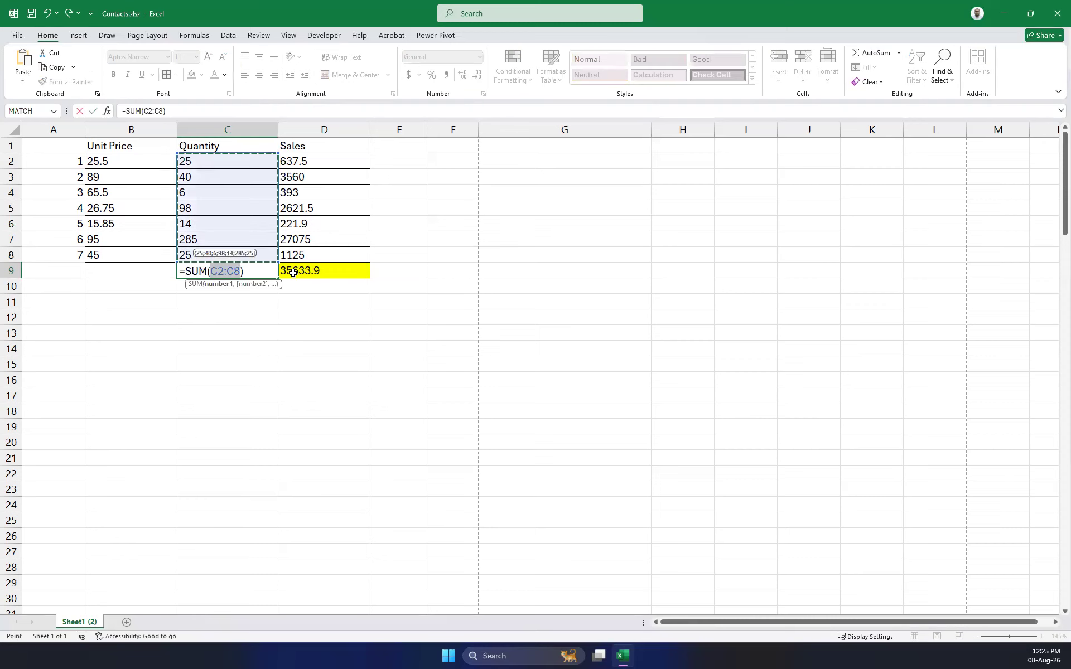
key(BackSpace)
key(BackSpace)
key(BackSpace)
key(BackSpace)
key(BackSpace)
key(BackSpace)
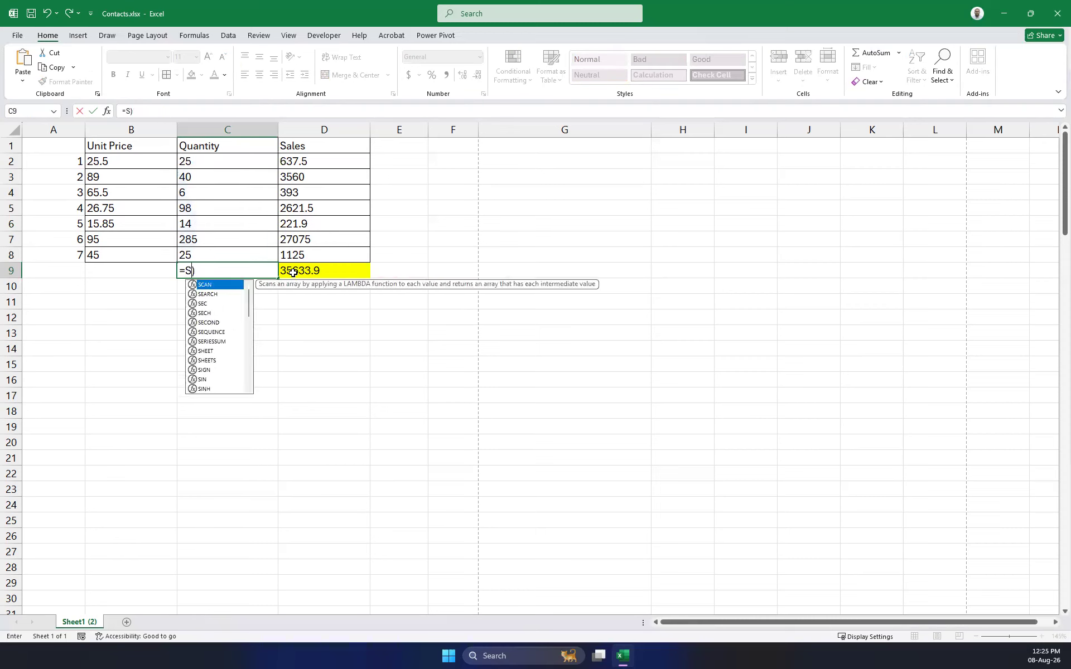
click(293, 272)
key(BackSpace)
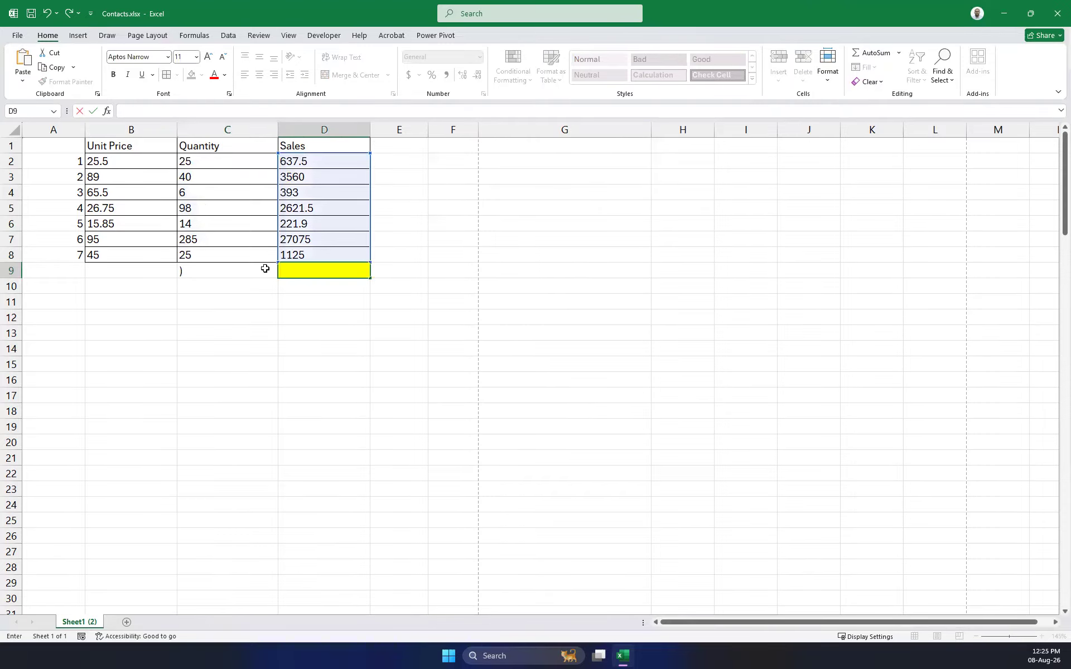
click(211, 271)
key(BackSpace)
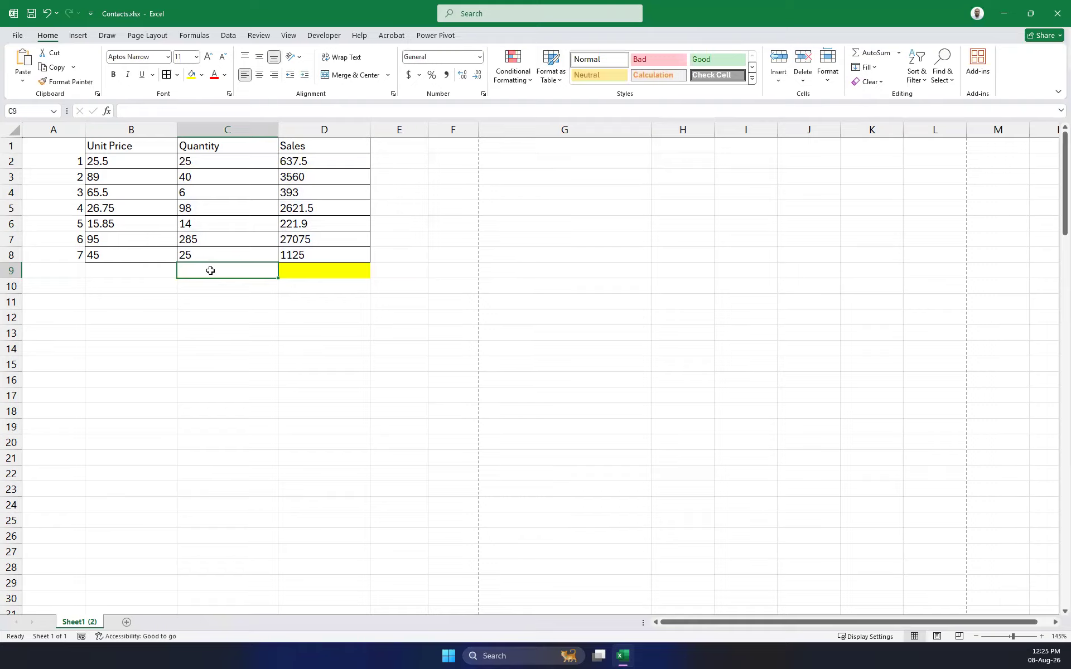
key(alt)
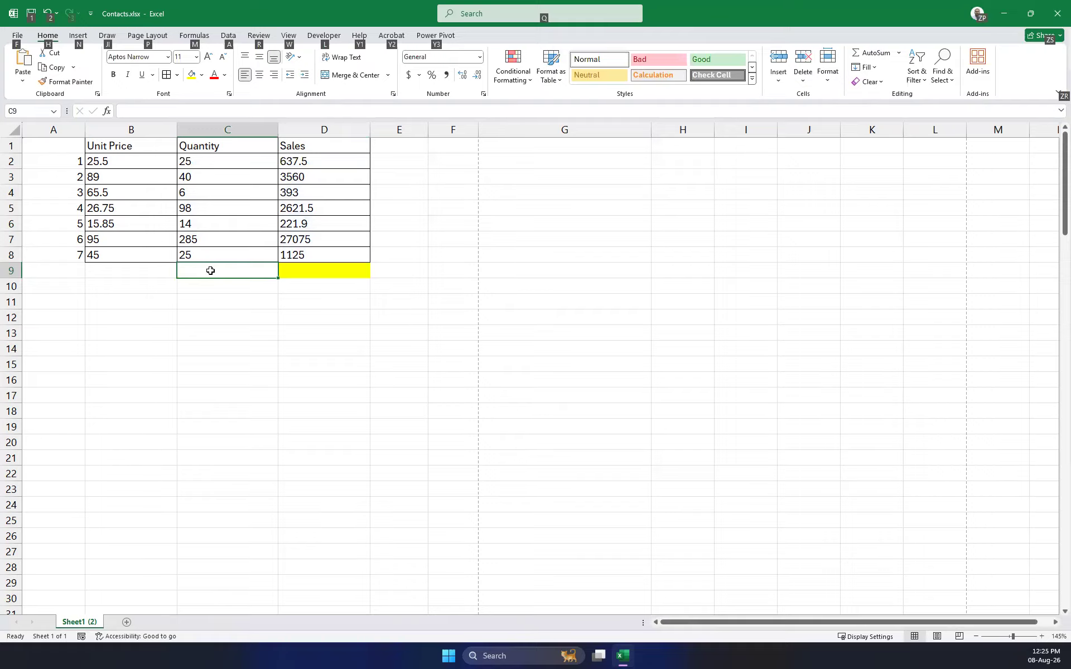
key(Escape)
key(ctrl+z)
key(BackSpace)
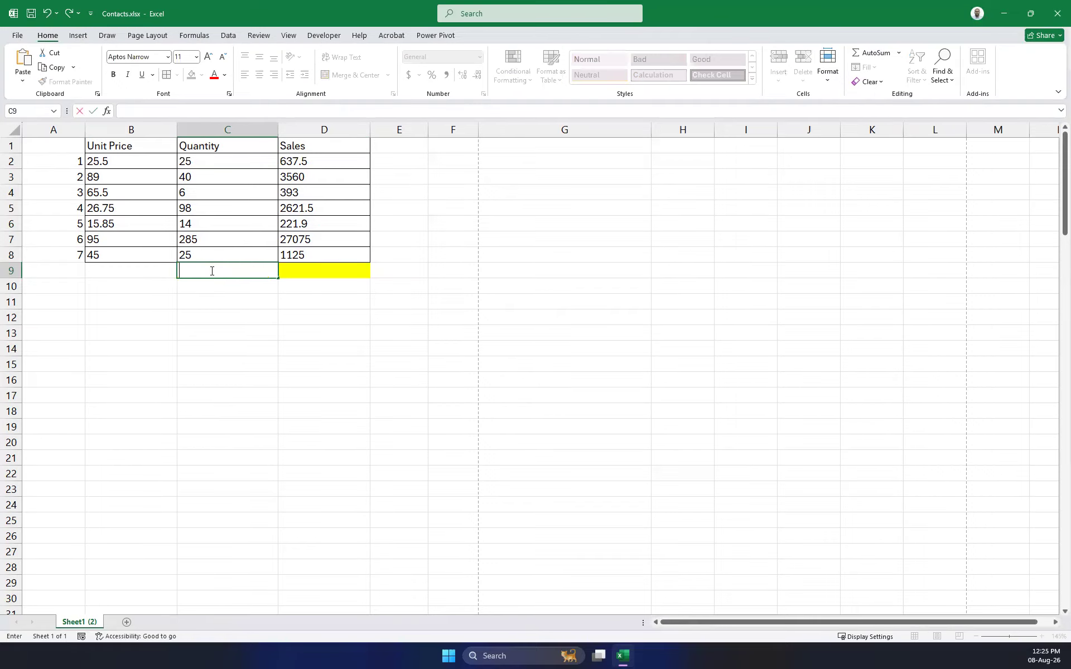
click(228, 319)
Put the Quantity total, 493, into C9 with AutoSum.
click(221, 272)
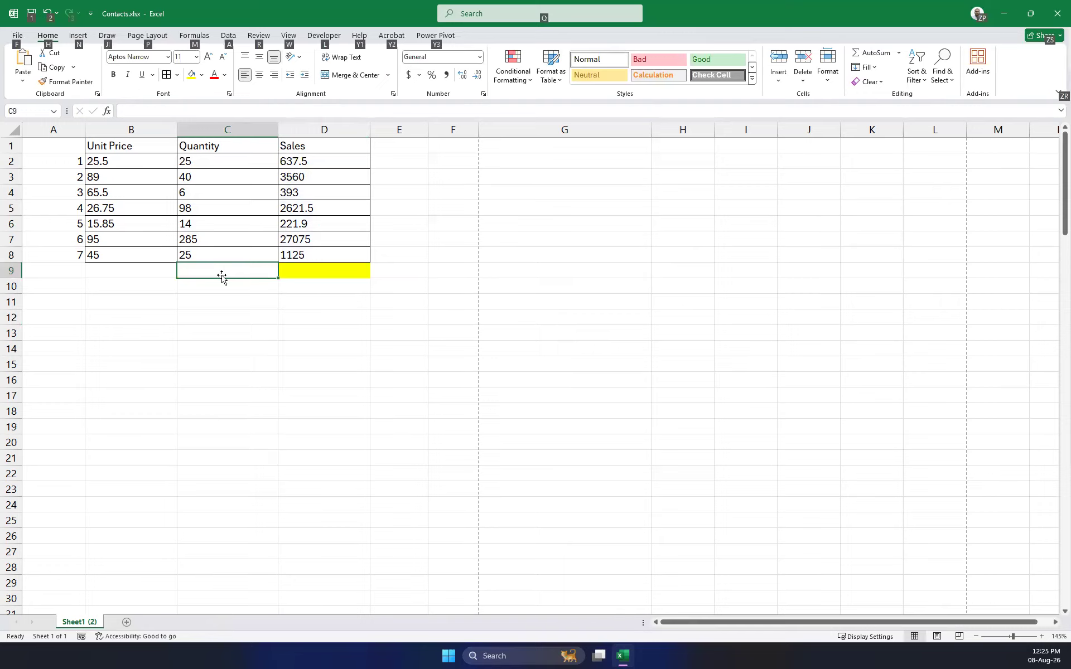
key(alt+equal)
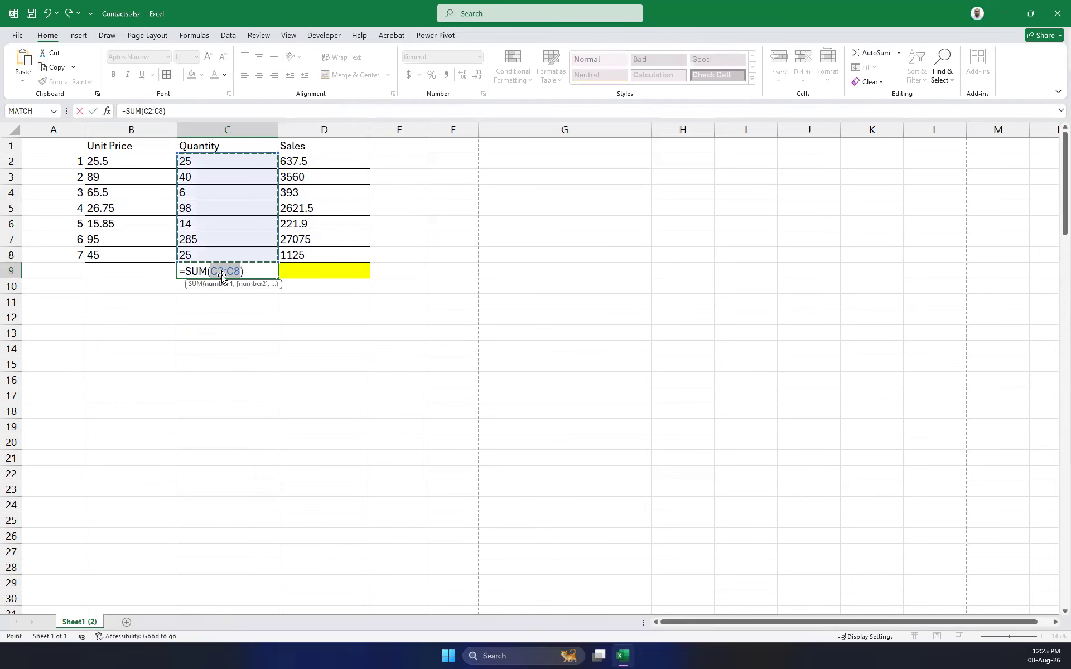
key(Tab)
key(Return)
Restore the Sales total =SUM(D2:D8) in D9 and select B9:D9.
key(Up)
key(Up)
key(Right)
key(Down)
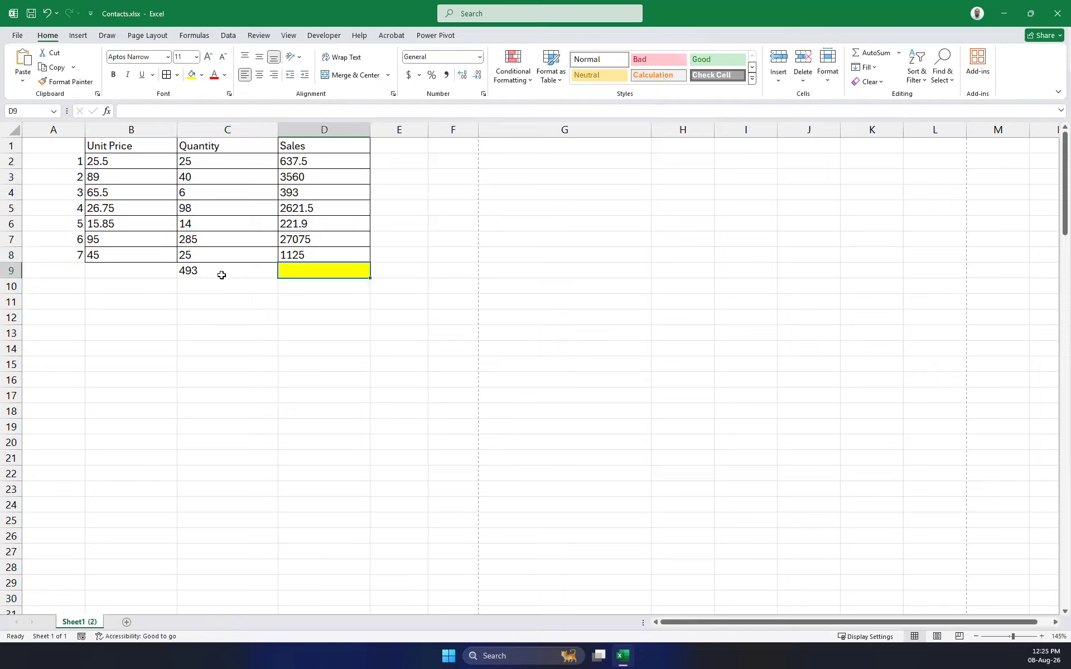
key(alt+equal)
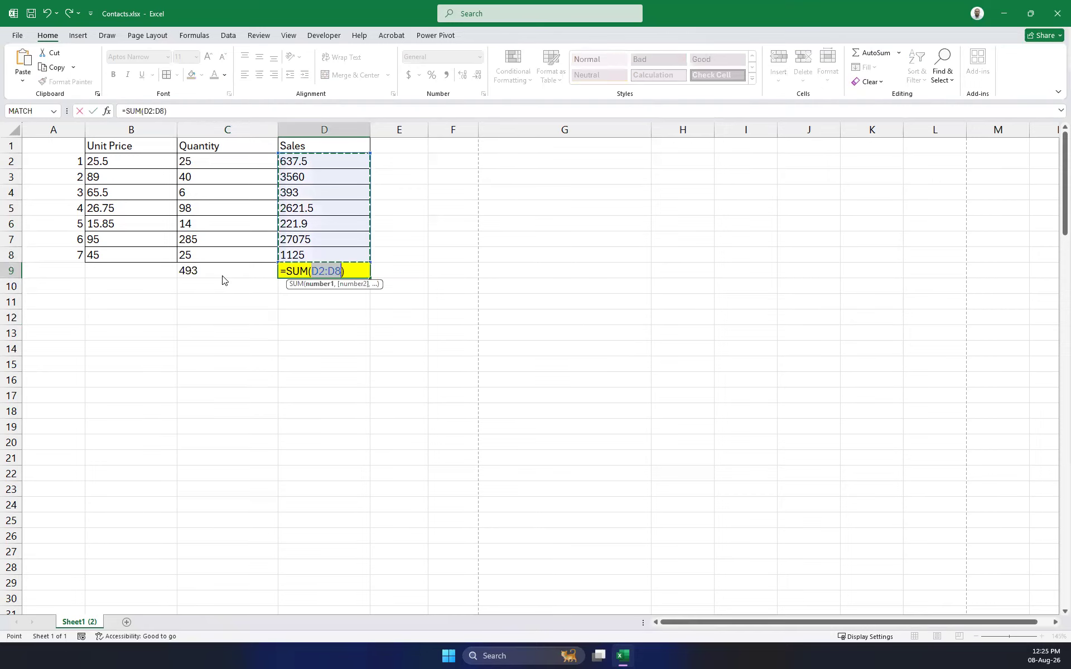
key(Return)
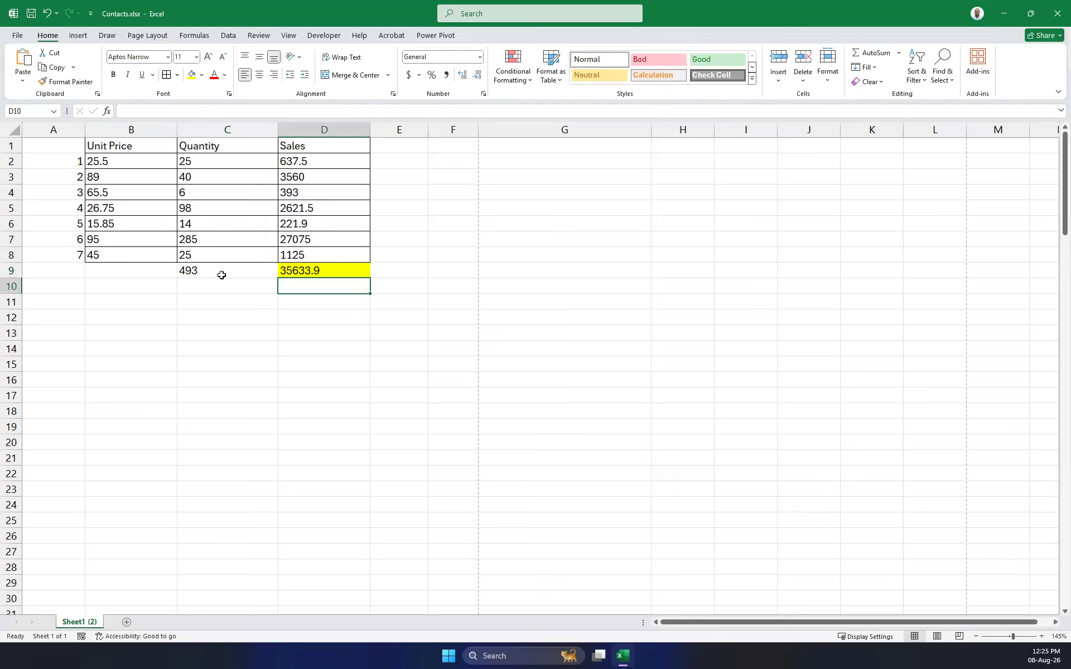
drag(172, 270, 346, 278)
Clear C9:D9, AutoSum the Sales values into D9, and open the AutoSum function list.
key(Delete)
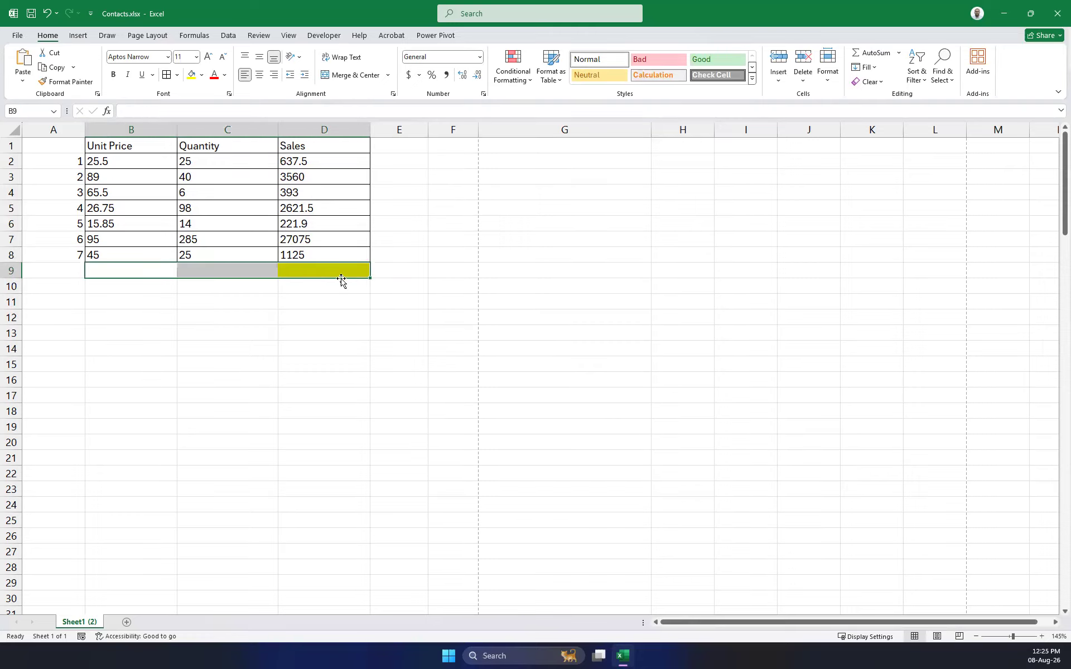
drag(320, 162, 323, 260)
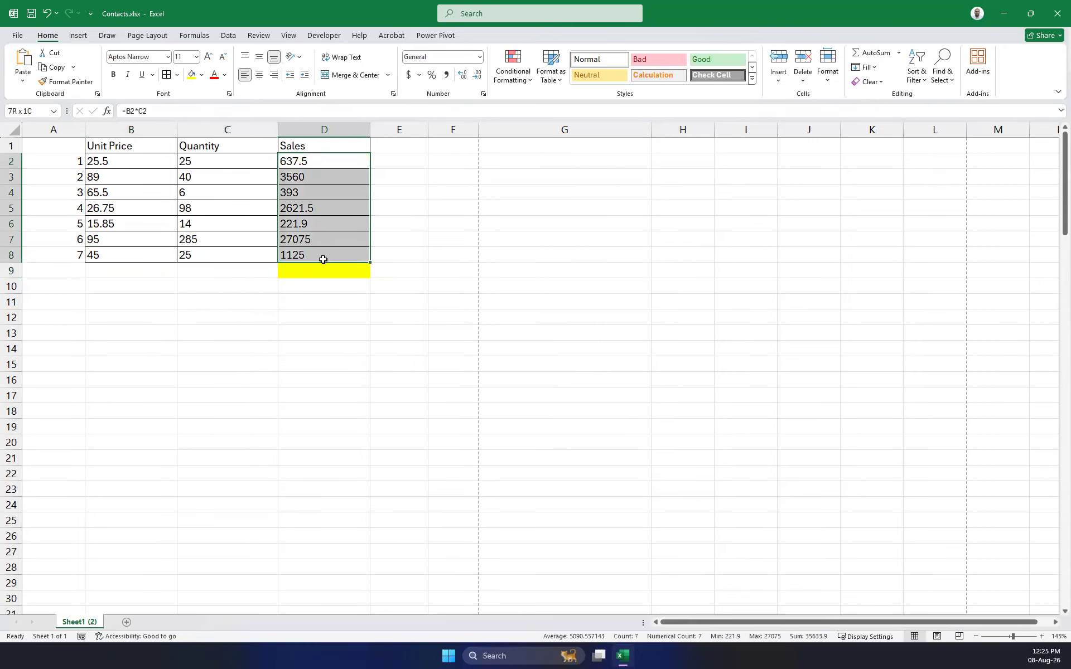
click(305, 271)
drag(314, 162, 323, 249)
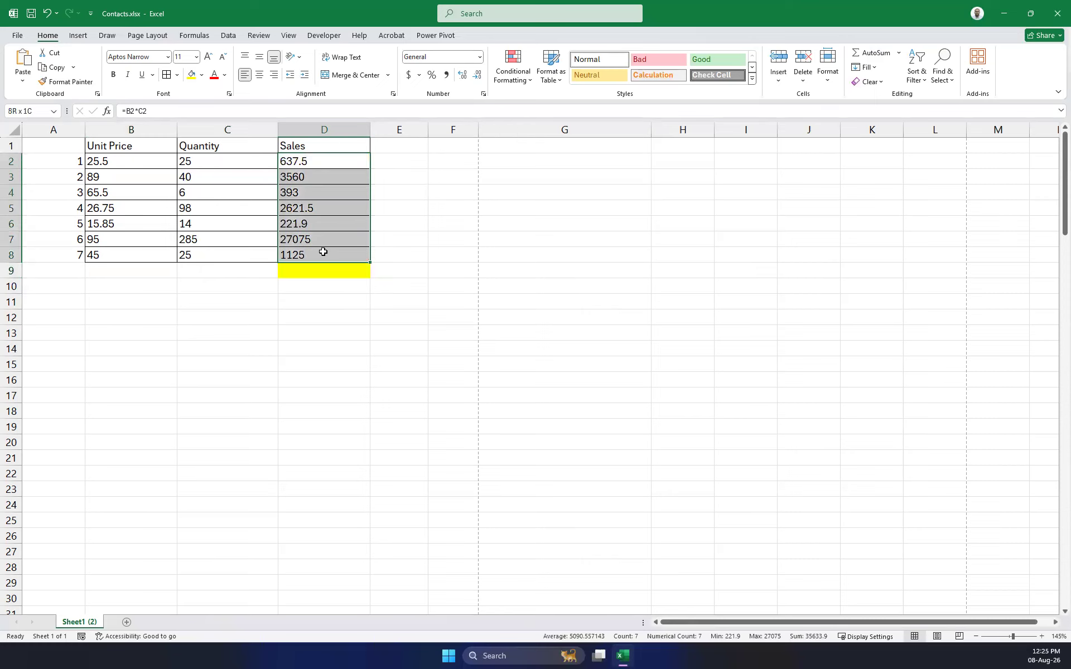
click(872, 53)
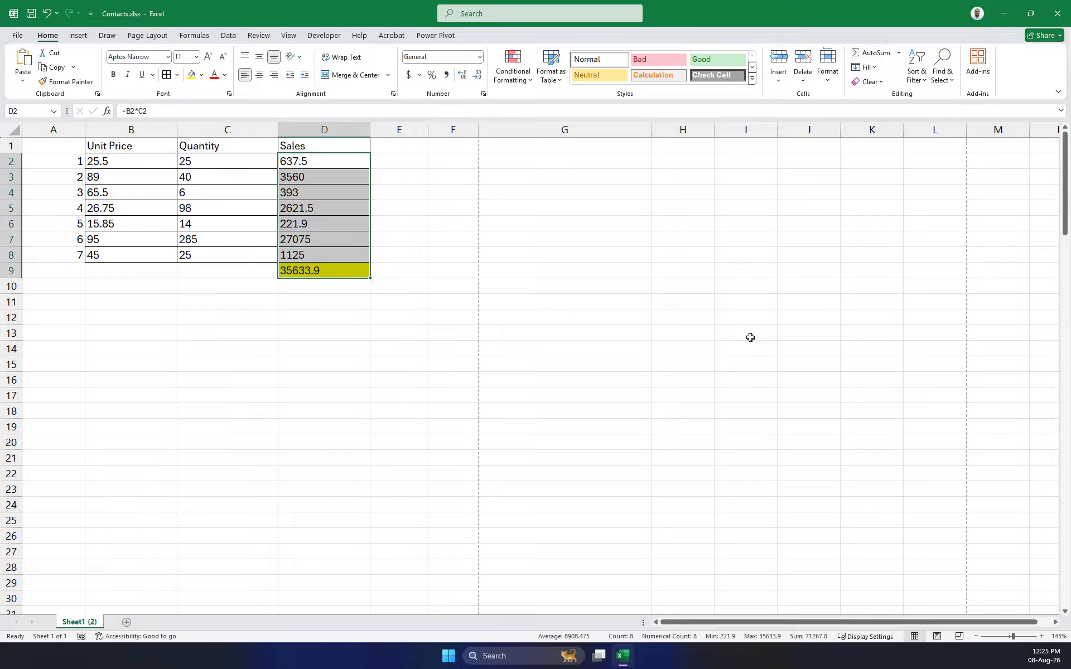
click(790, 368)
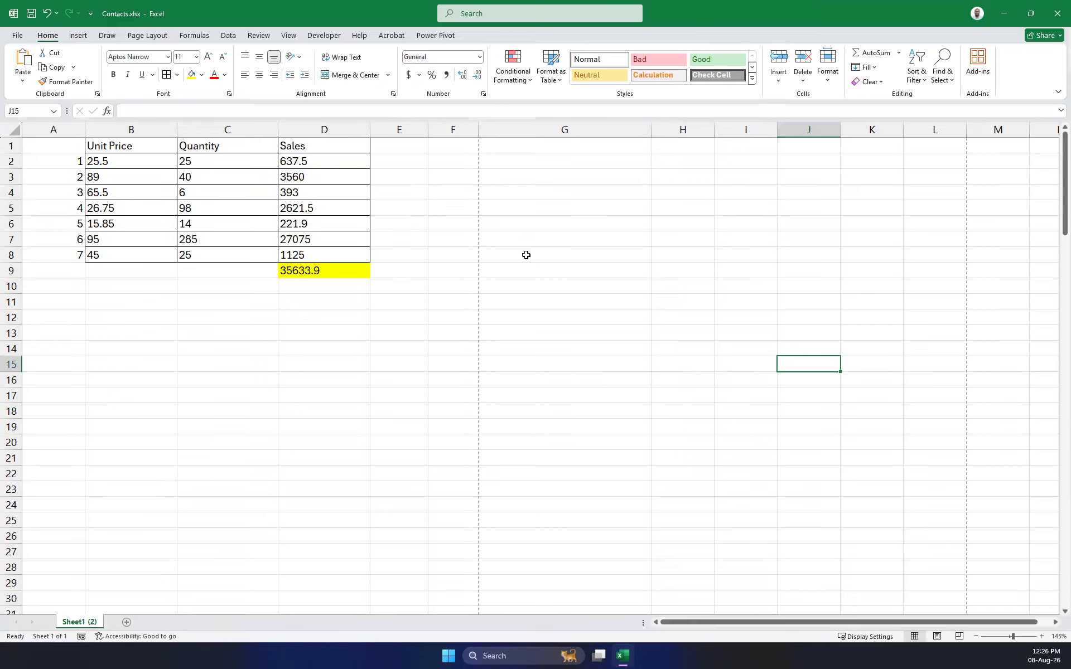
click(900, 53)
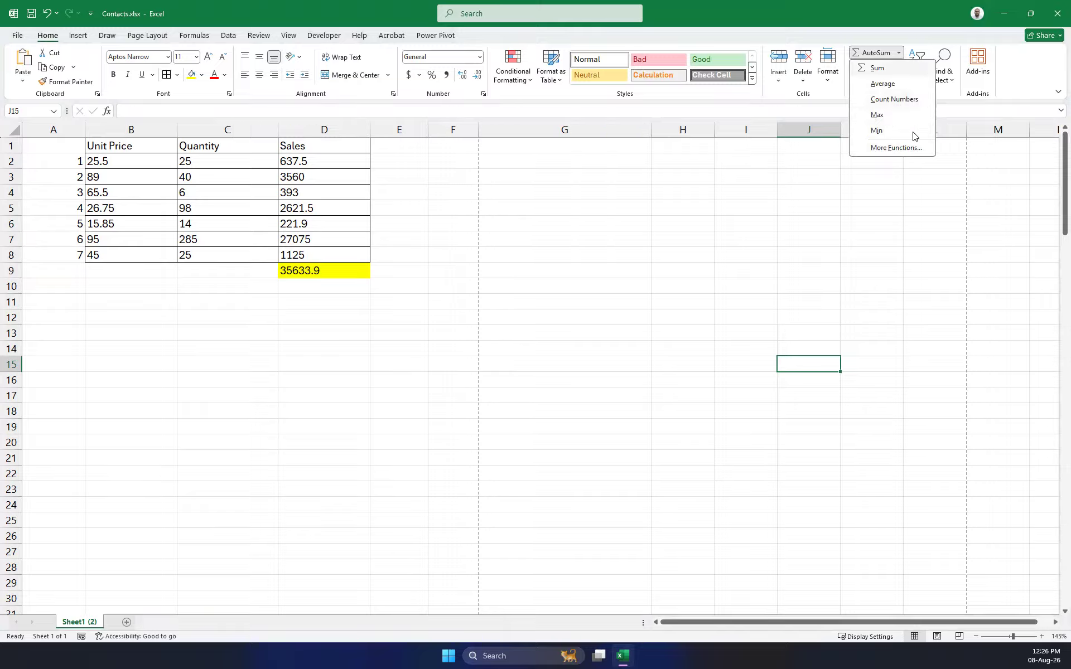
Close the AutoSum list and select the Unit Price values B2:B8.
click(428, 282)
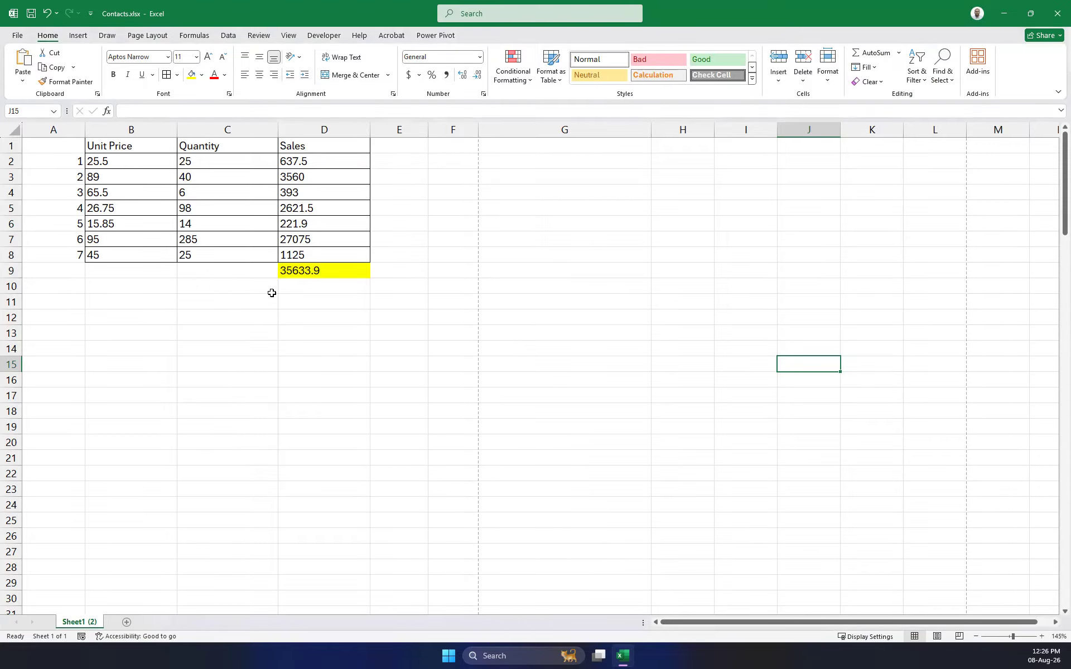
click(322, 333)
drag(312, 270, 54, 144)
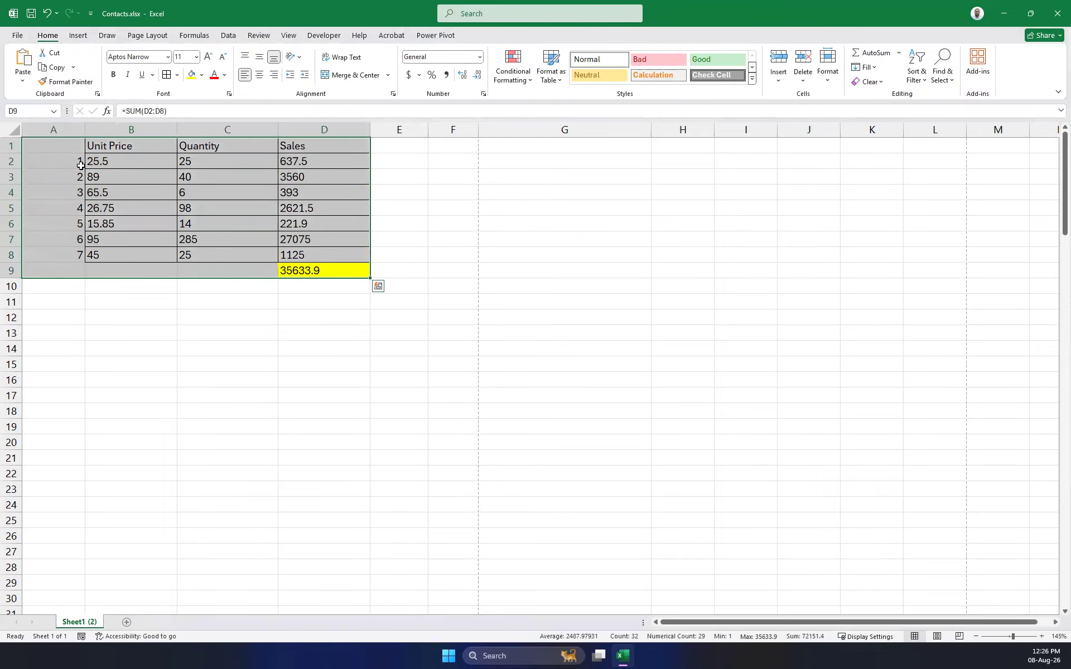
click(126, 163)
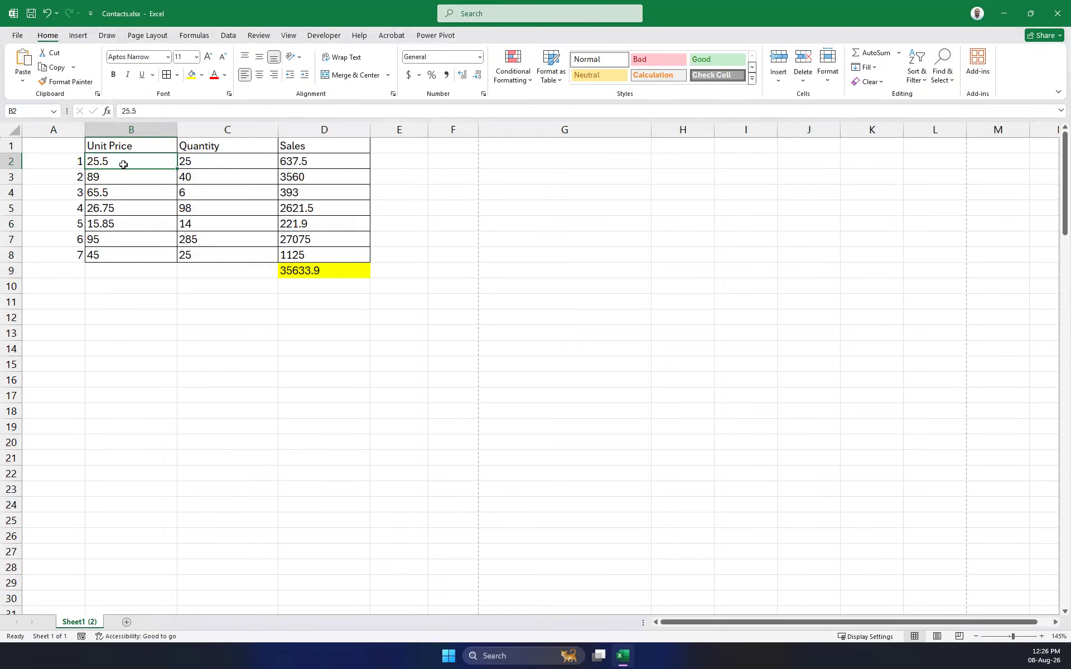
drag(123, 165, 129, 257)
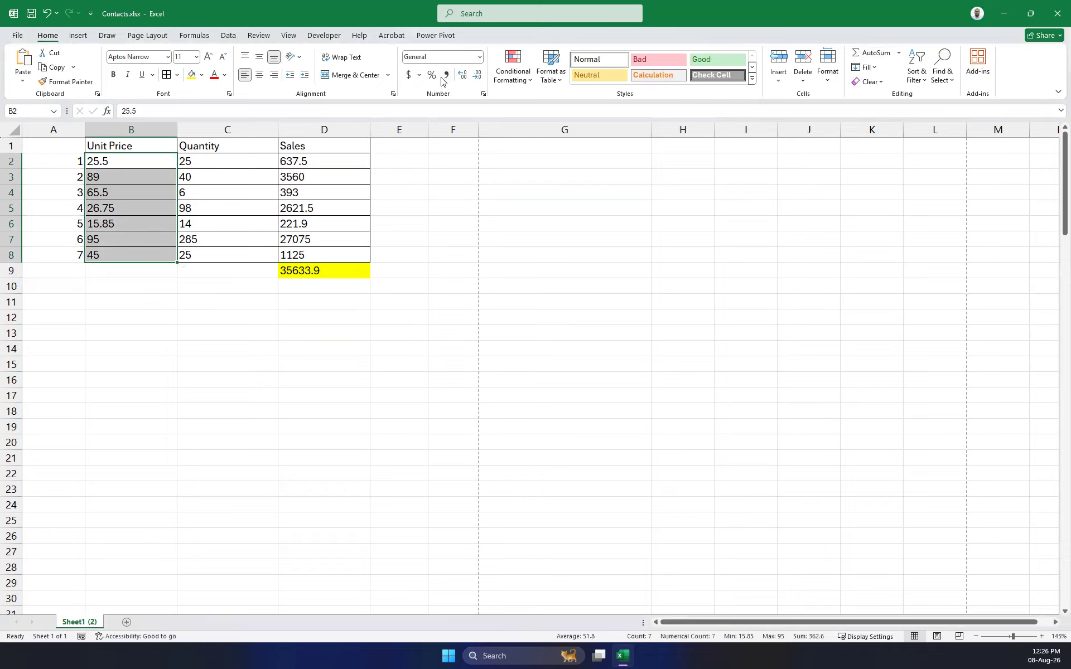
Set the Unit Price values to one decimal place, then open the Accounting format list.
click(475, 79)
click(462, 78)
click(463, 78)
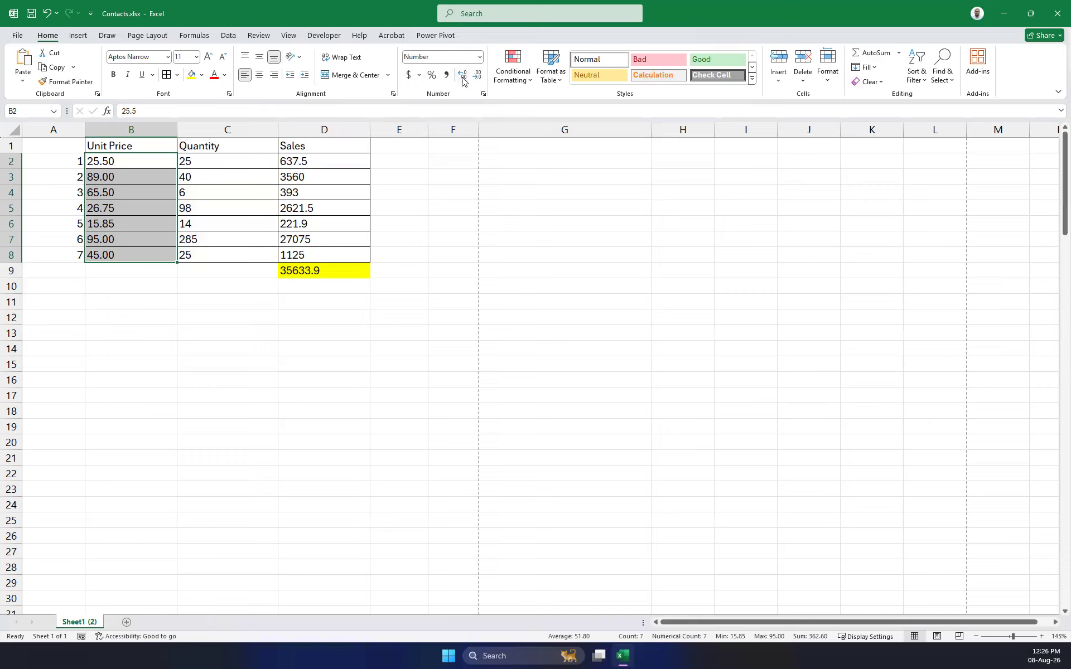
click(463, 78)
click(463, 78)
click(474, 75)
click(474, 75)
click(473, 75)
click(474, 76)
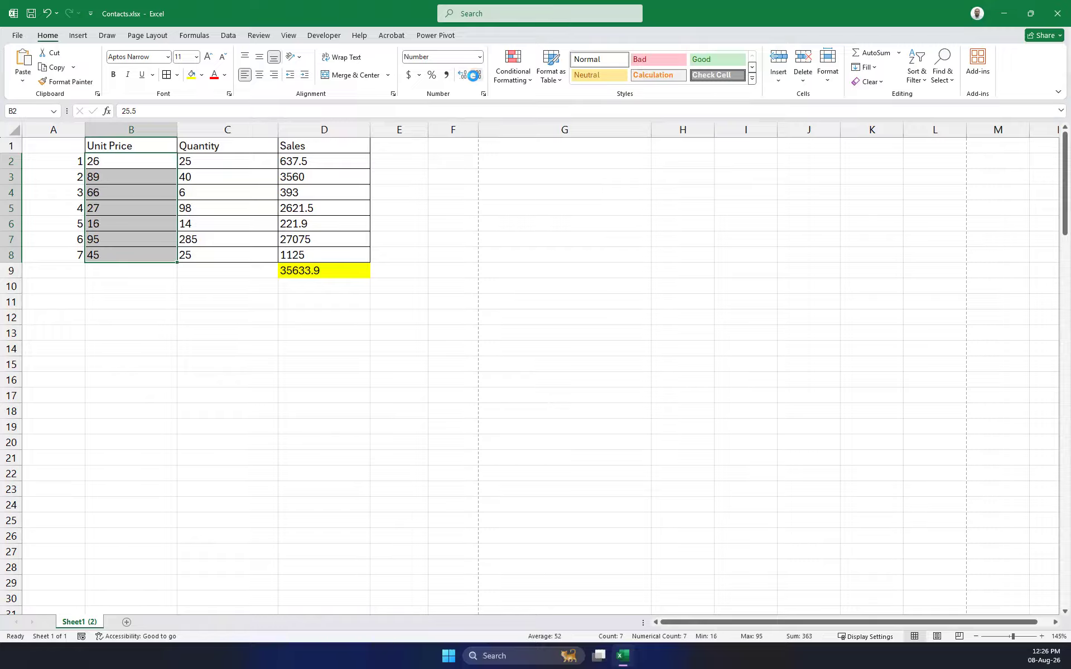
click(464, 78)
click(463, 78)
click(477, 77)
click(419, 75)
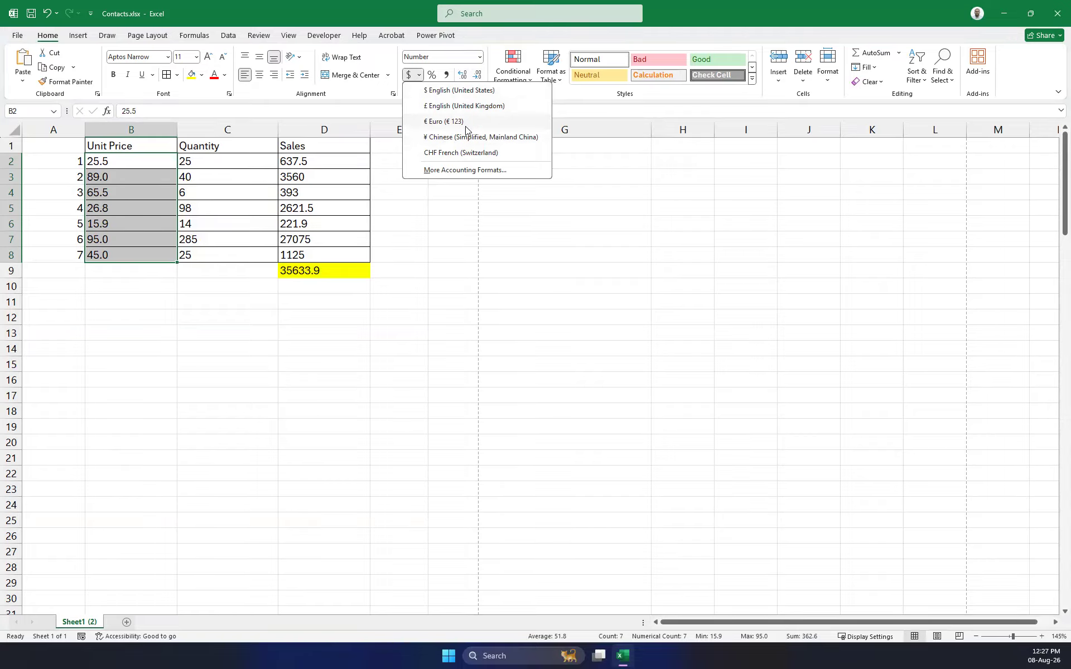
Format the Unit Price values as Rs. Tamil (Sri Lanka) currency with two decimals.
click(446, 172)
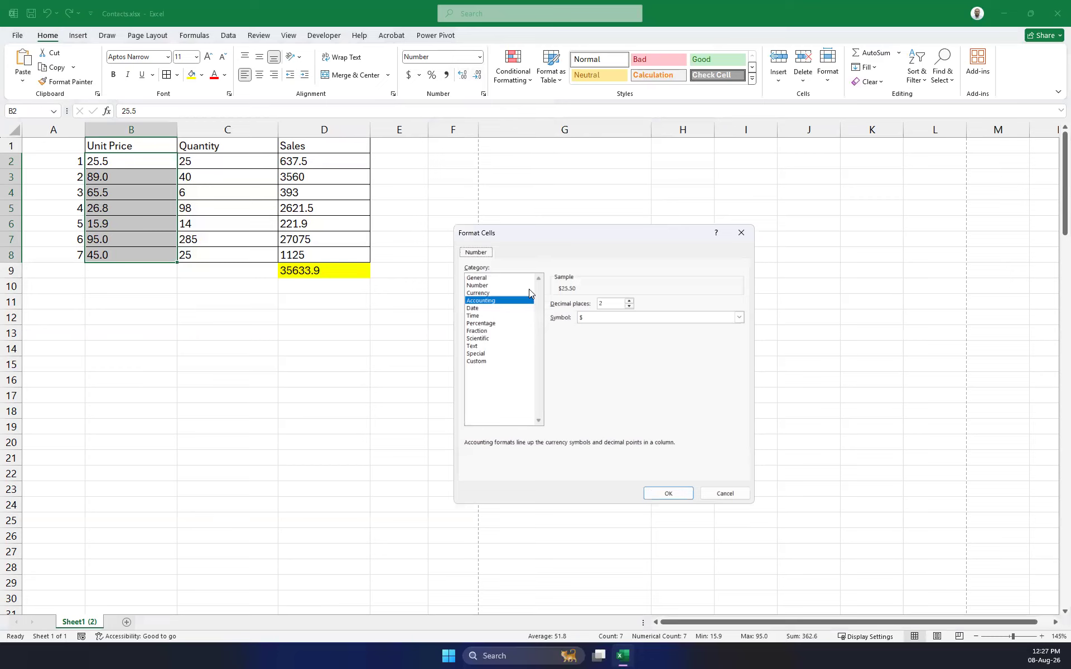
click(486, 292)
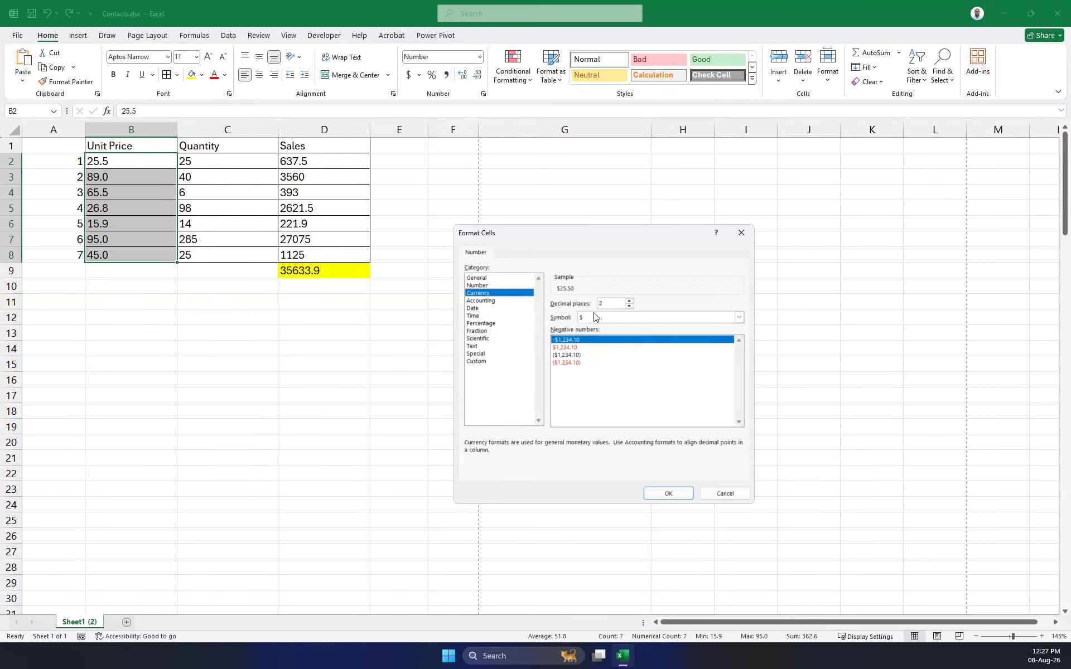
click(738, 318)
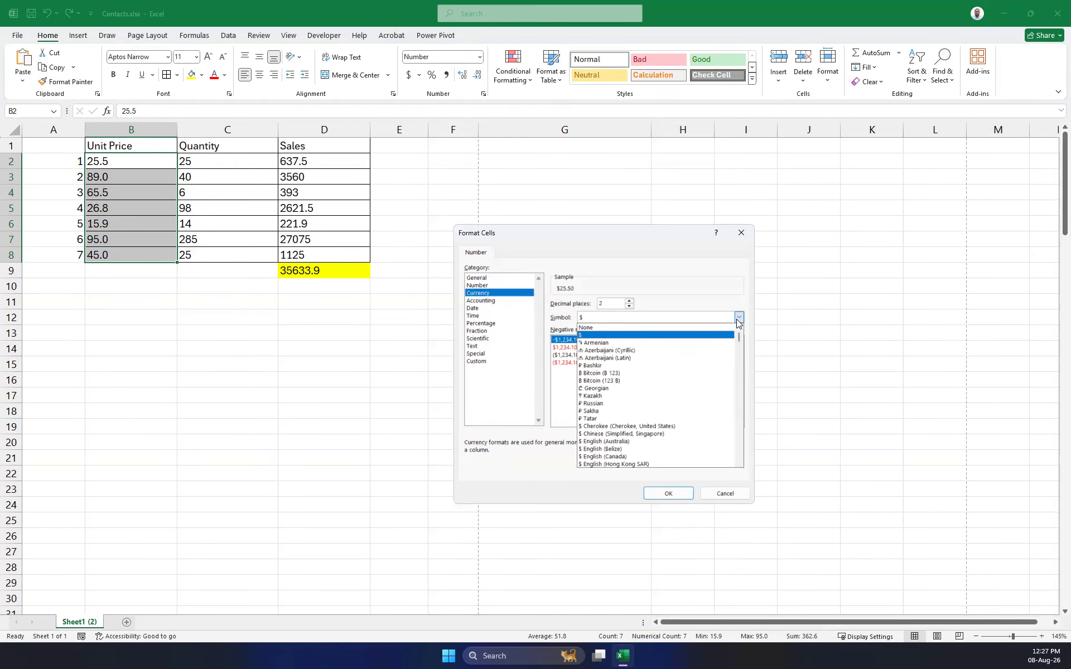
scroll(622, 360, down, 20)
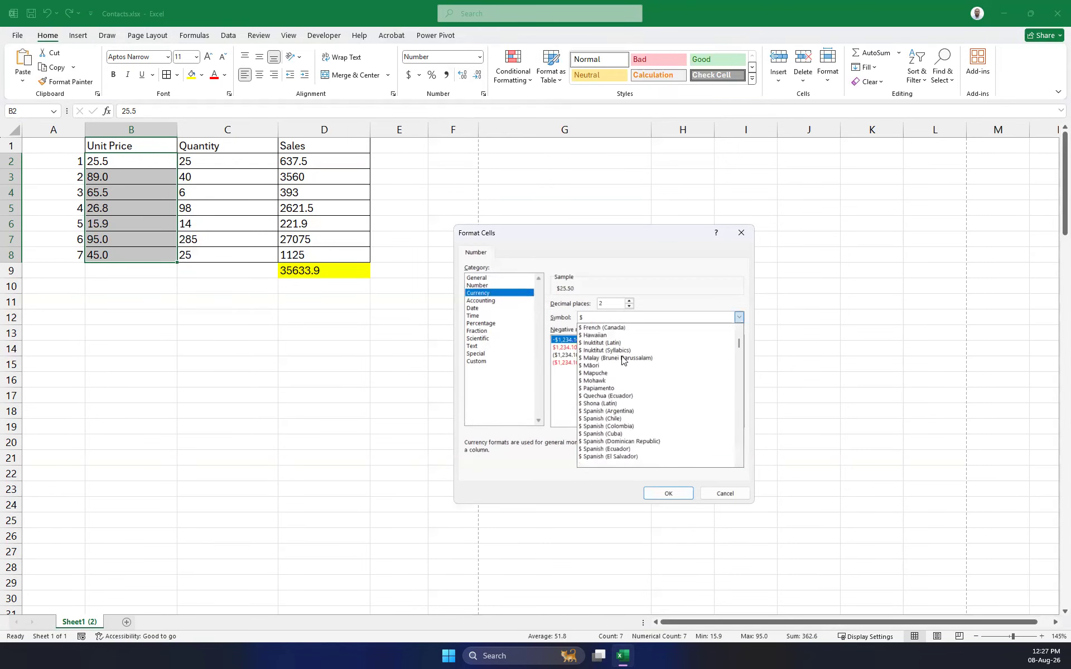
scroll(622, 360, down, 20)
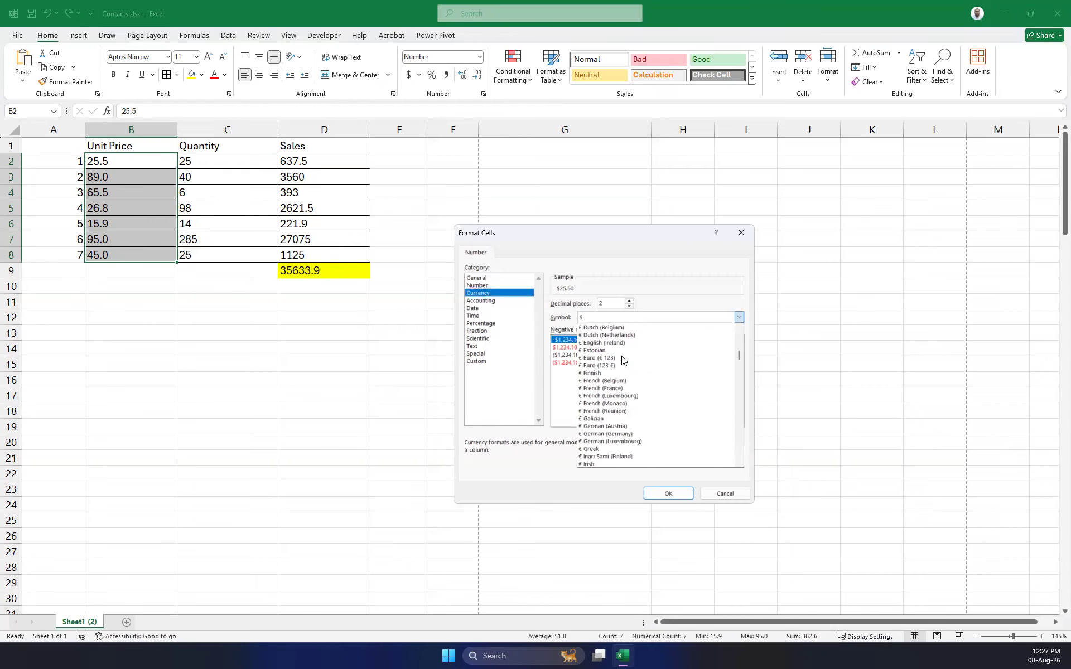
scroll(622, 364, down, 20)
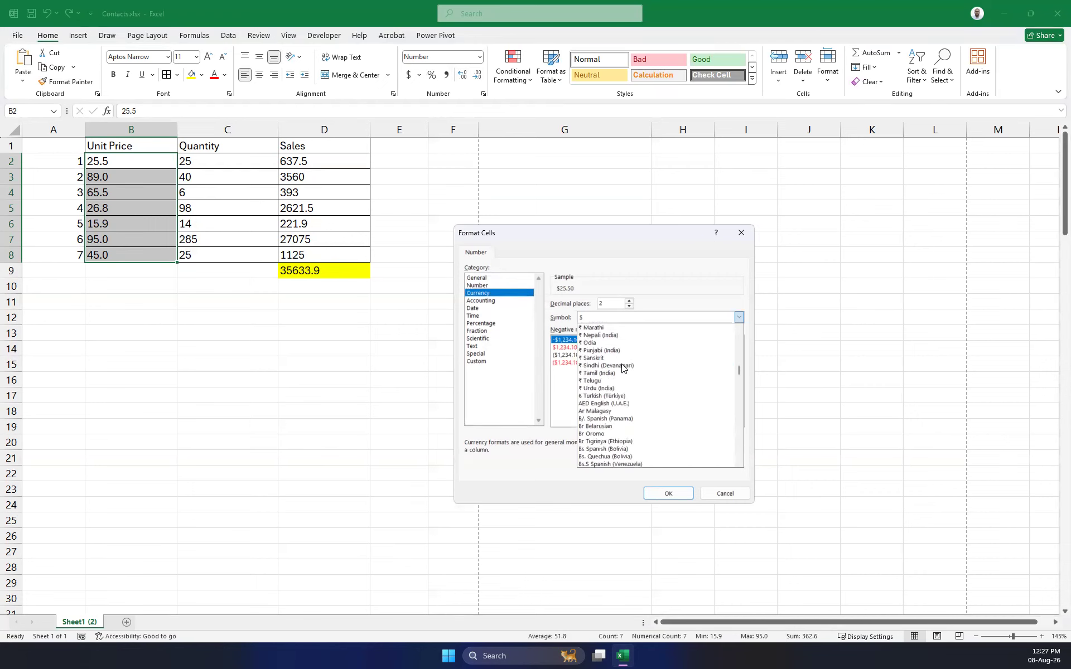
scroll(623, 368, down, 20)
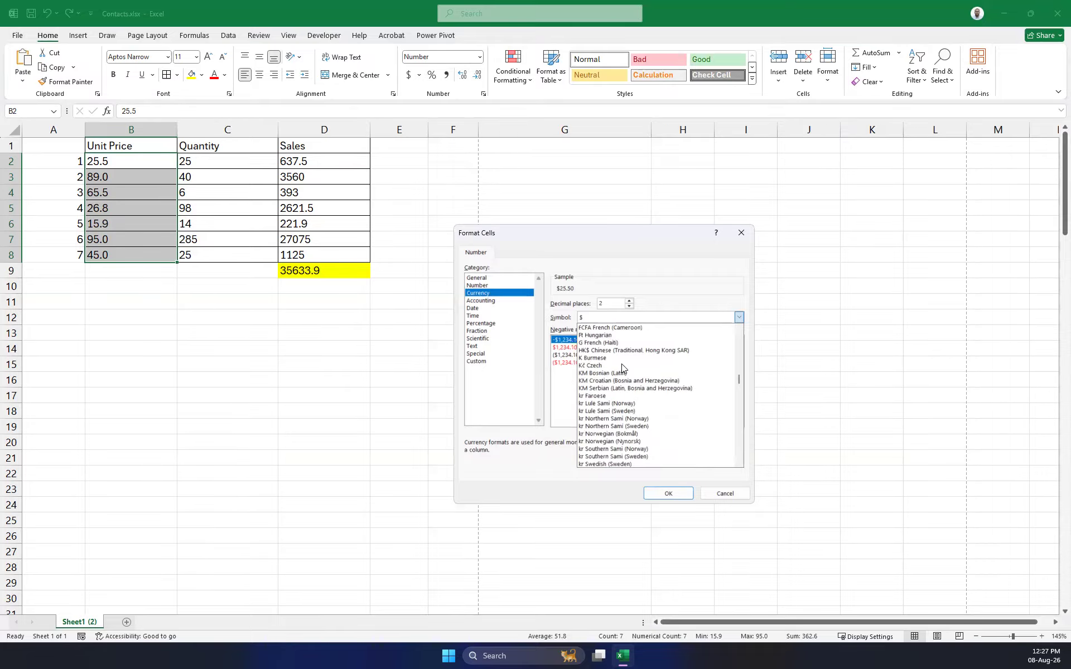
scroll(622, 369, down, 3)
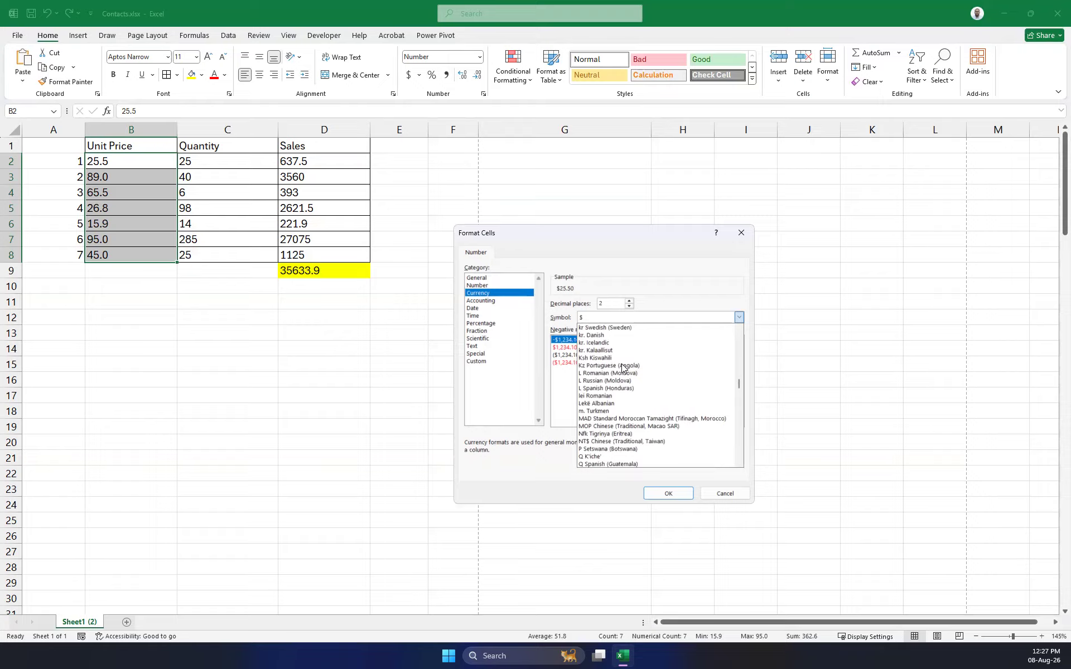
scroll(622, 367, down, 7)
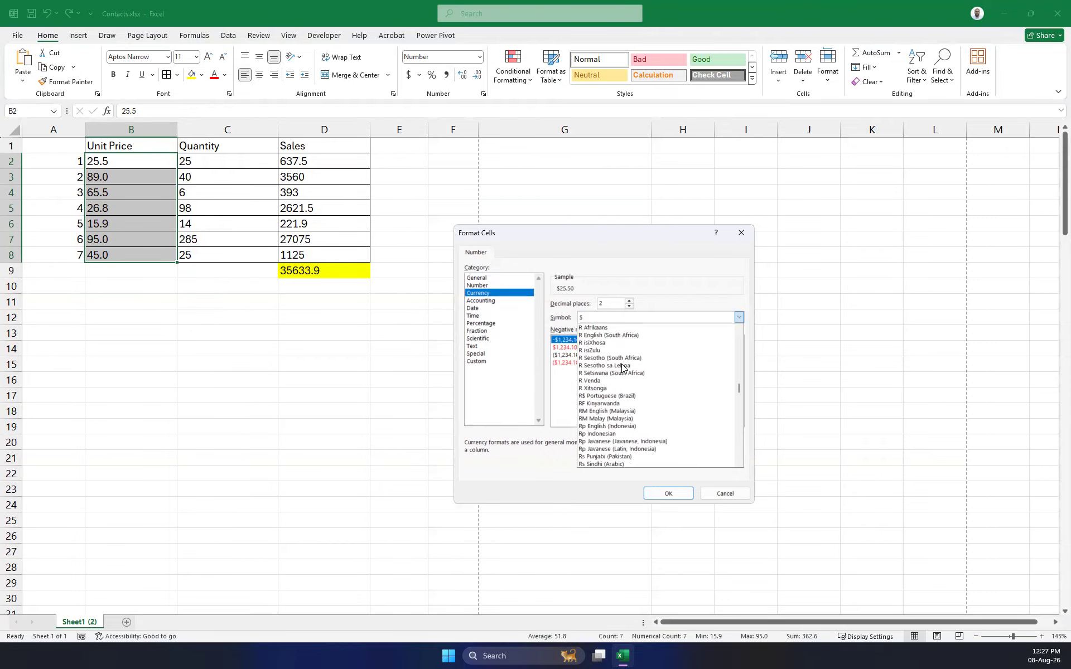
scroll(622, 368, down, 1)
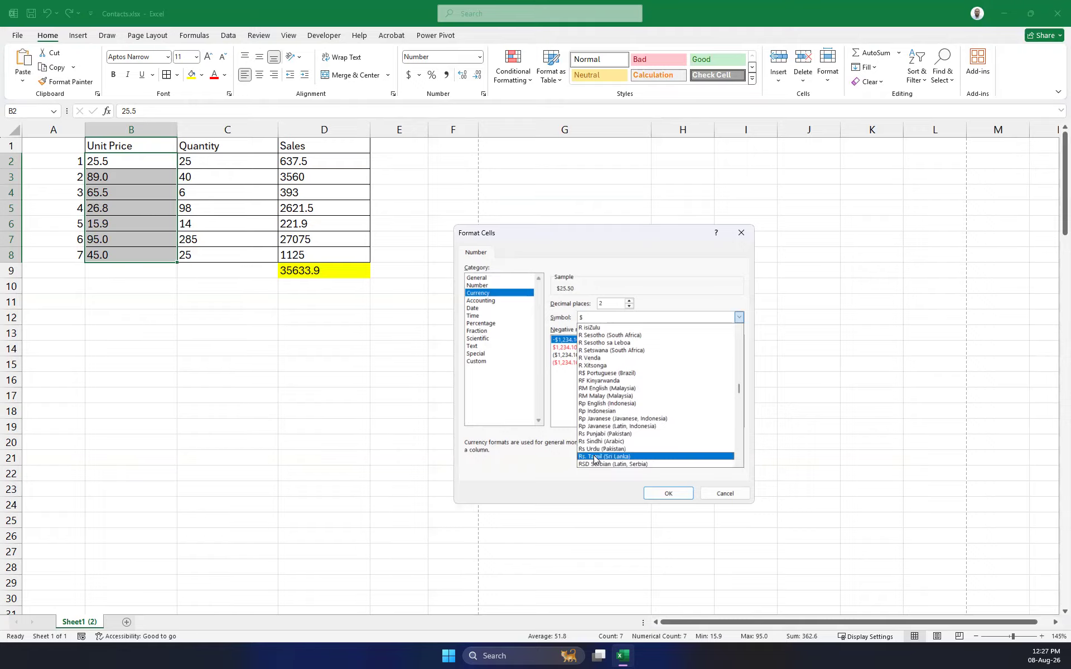
click(630, 456)
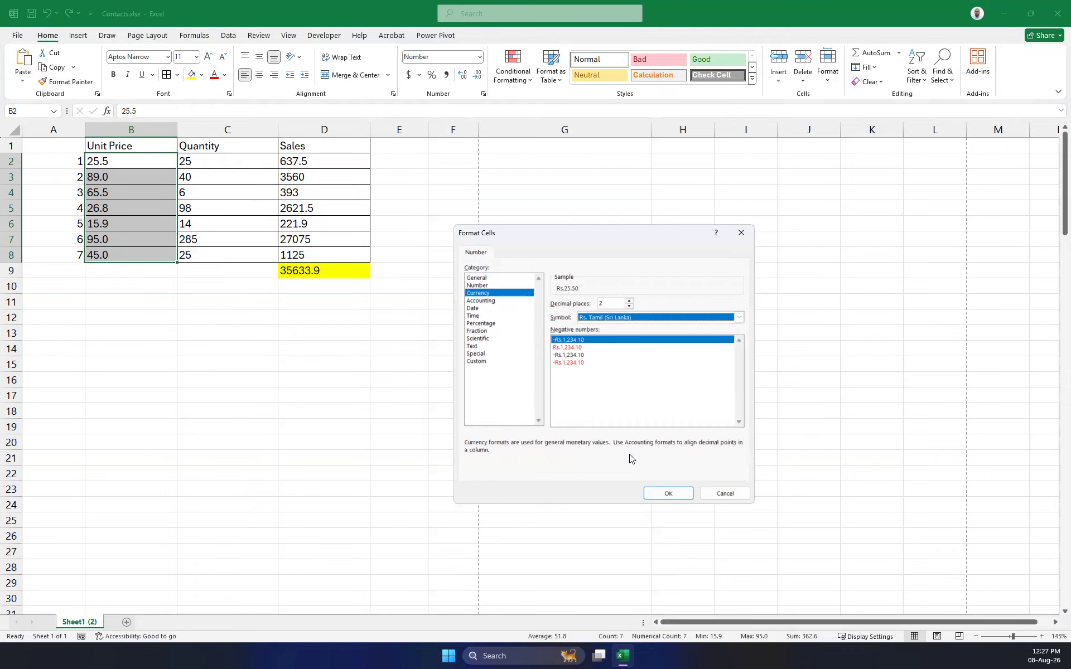
click(674, 493)
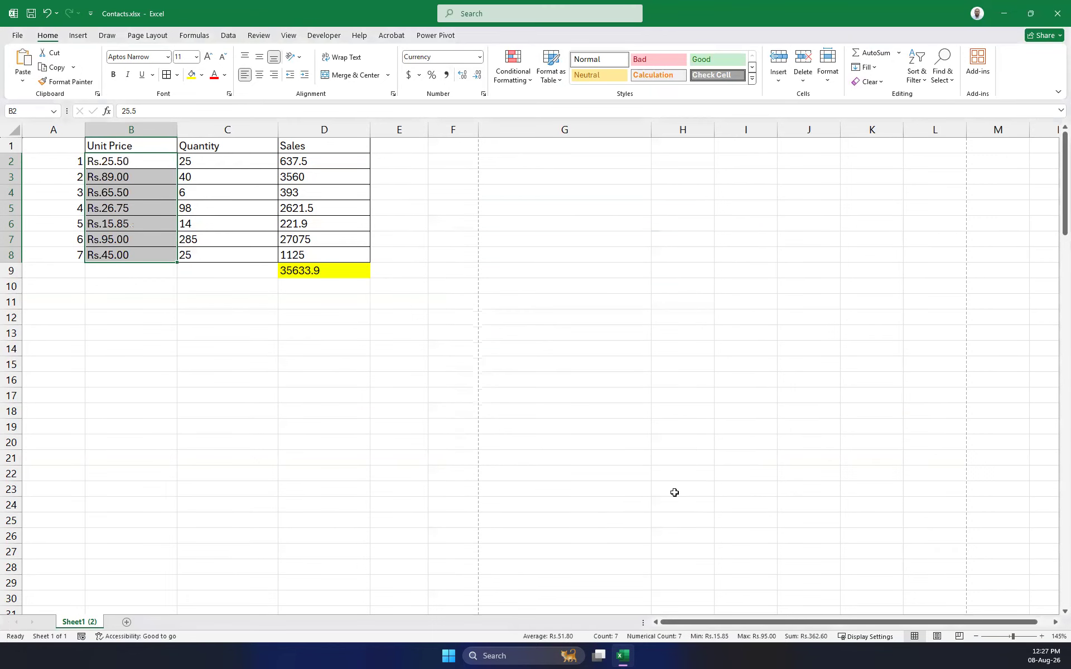
Copy the rupee format from B2 onto the Sales values D2:D8 with Format Painter.
click(229, 380)
click(118, 161)
click(118, 177)
click(117, 208)
click(119, 239)
click(121, 267)
click(120, 253)
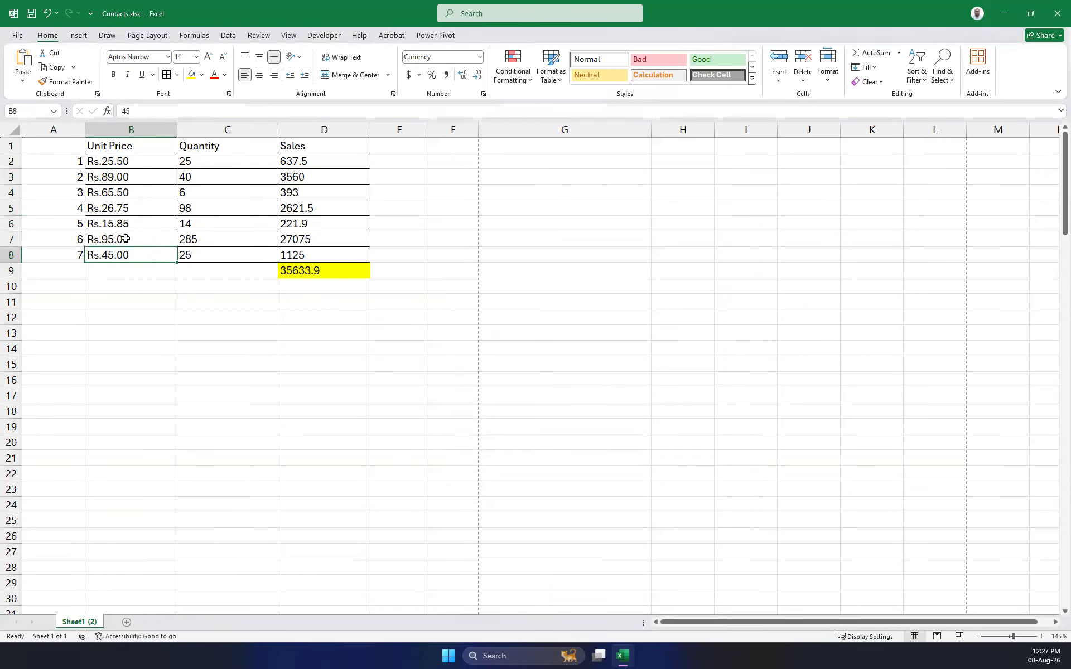
click(134, 161)
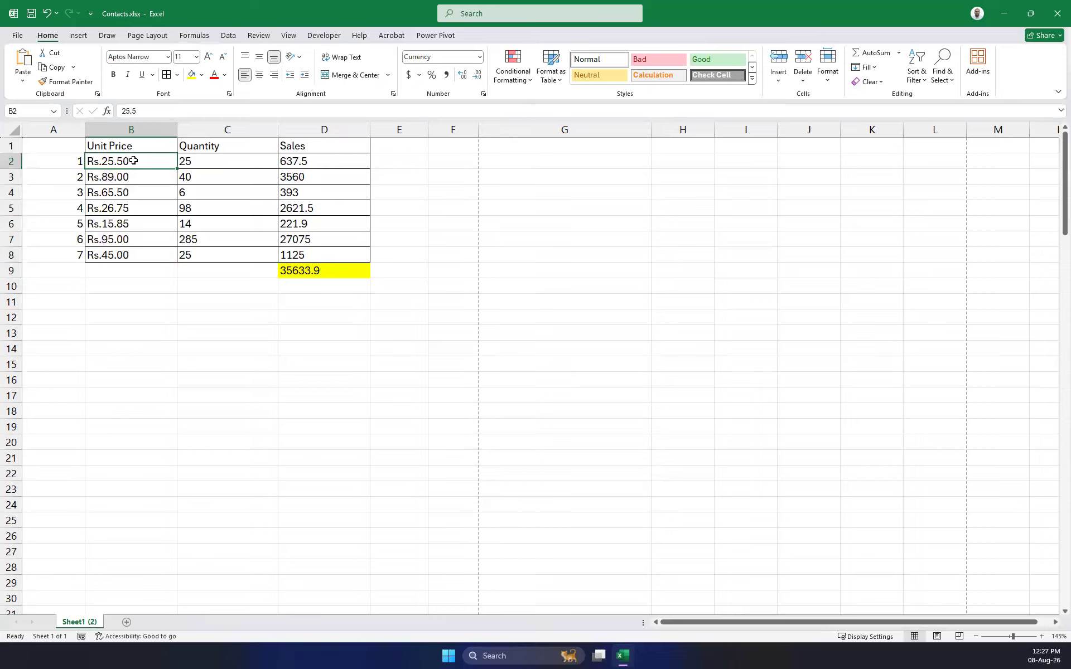
click(67, 82)
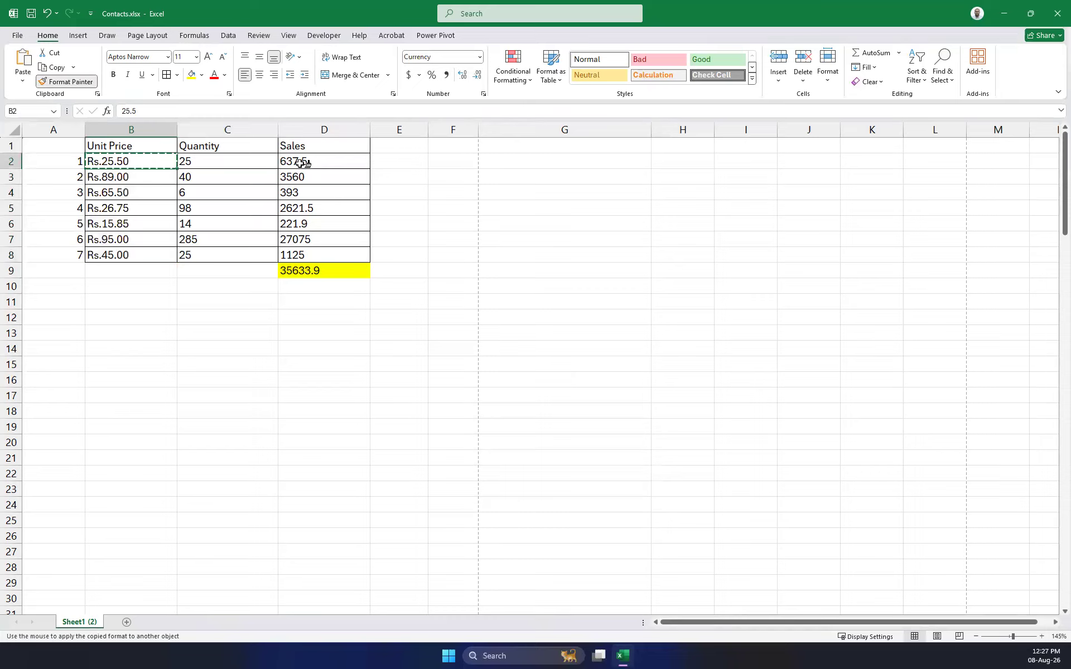
click(301, 165)
drag(302, 165, 316, 252)
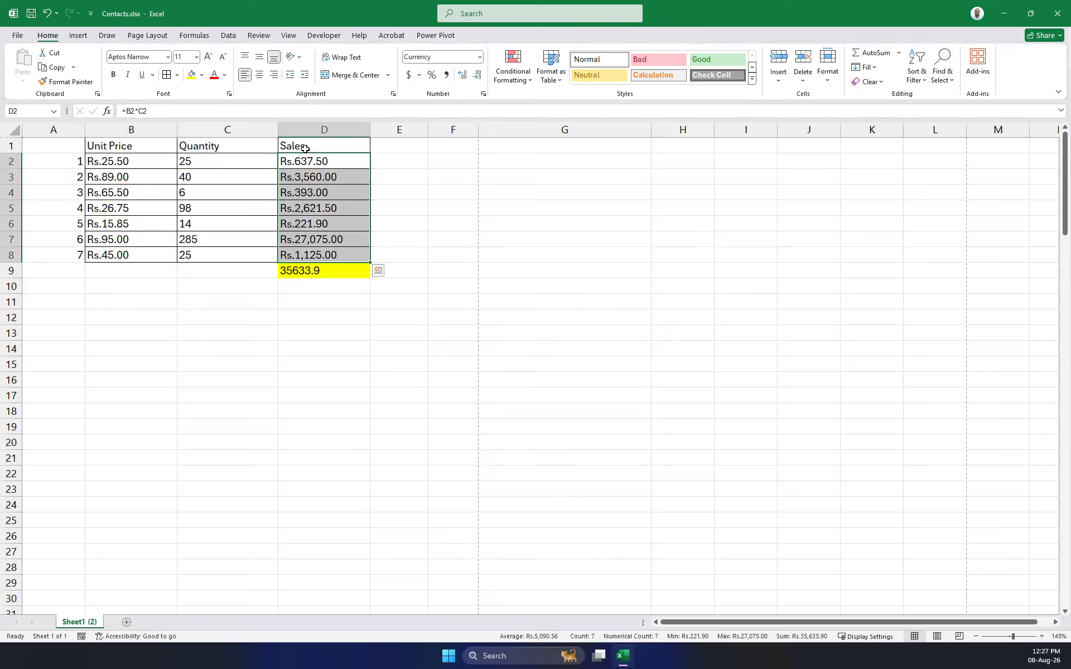
Apply the rupee format to the D9 Sales total and fill it yellow.
click(312, 273)
click(318, 251)
click(67, 82)
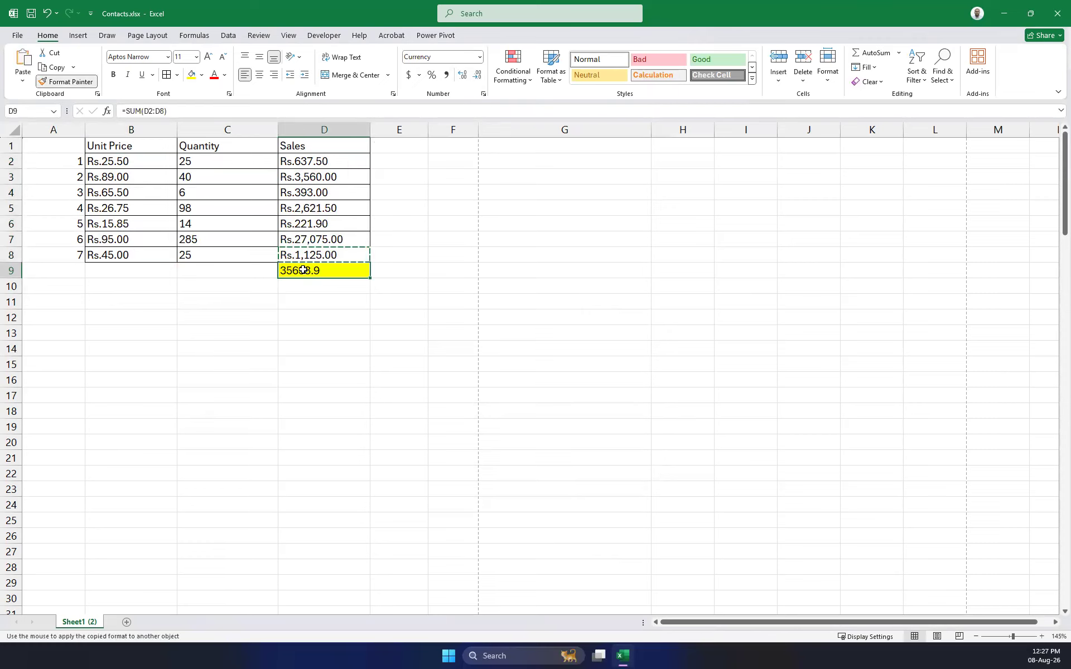
click(304, 272)
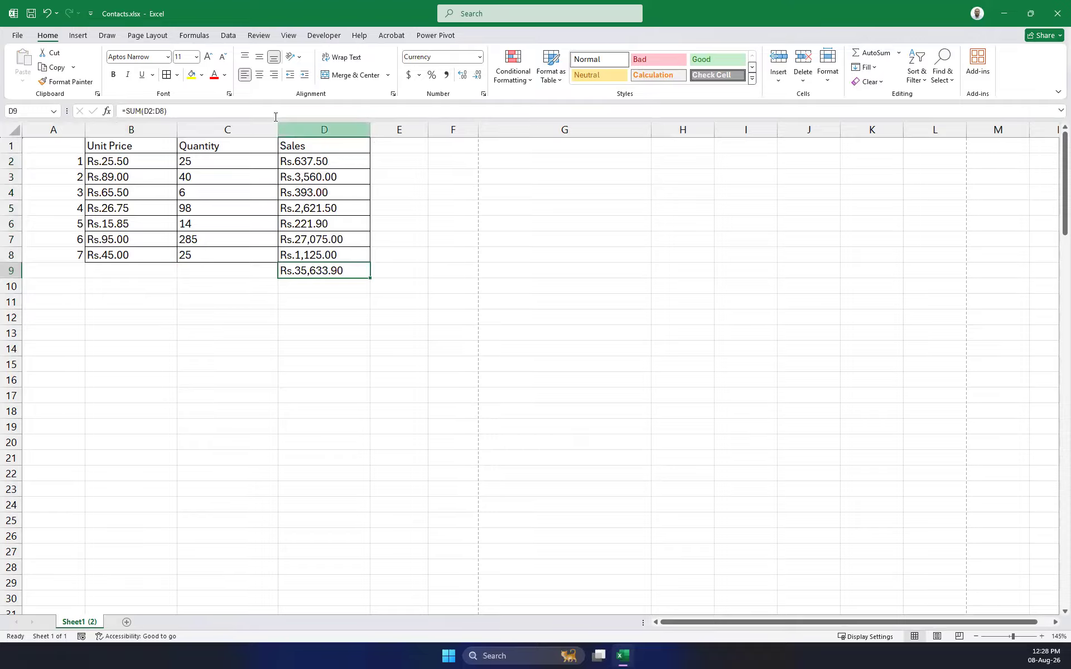
click(191, 75)
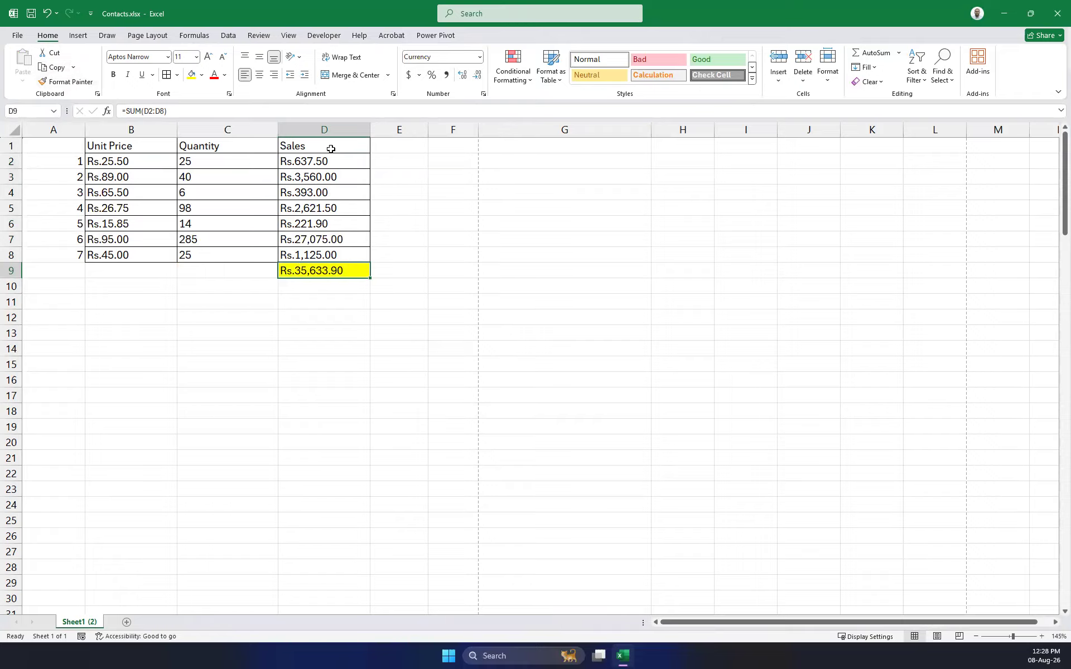
Convert B1:D9 into a table with Ctrl+T and give it the black-header banded style.
drag(332, 151, 134, 146)
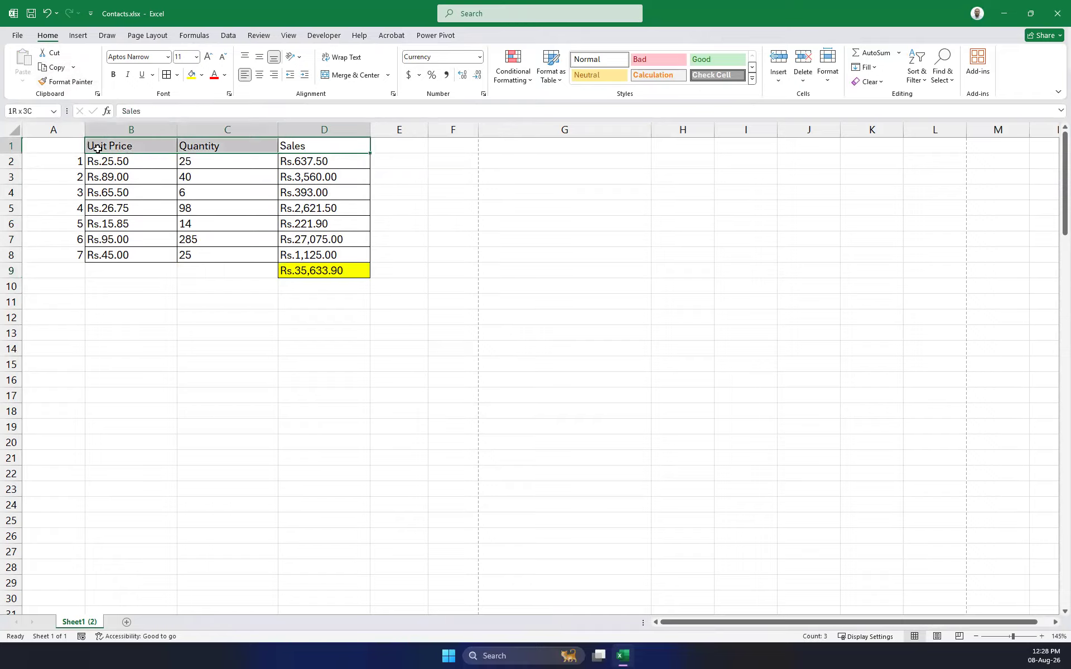
click(413, 304)
click(342, 273)
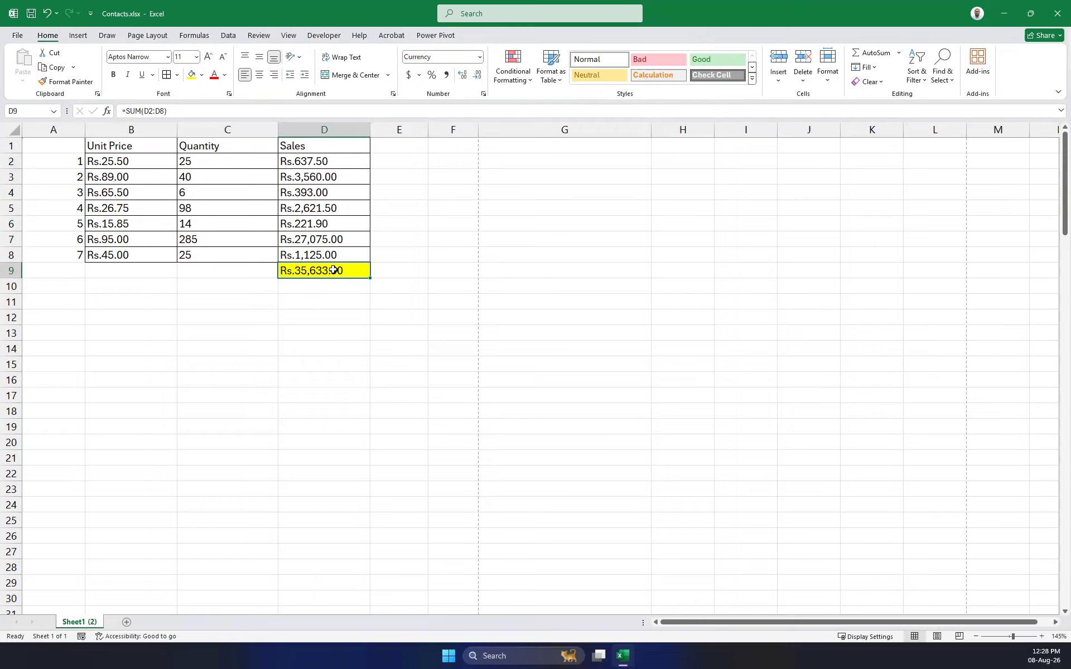
click(378, 290)
drag(342, 273, 126, 131)
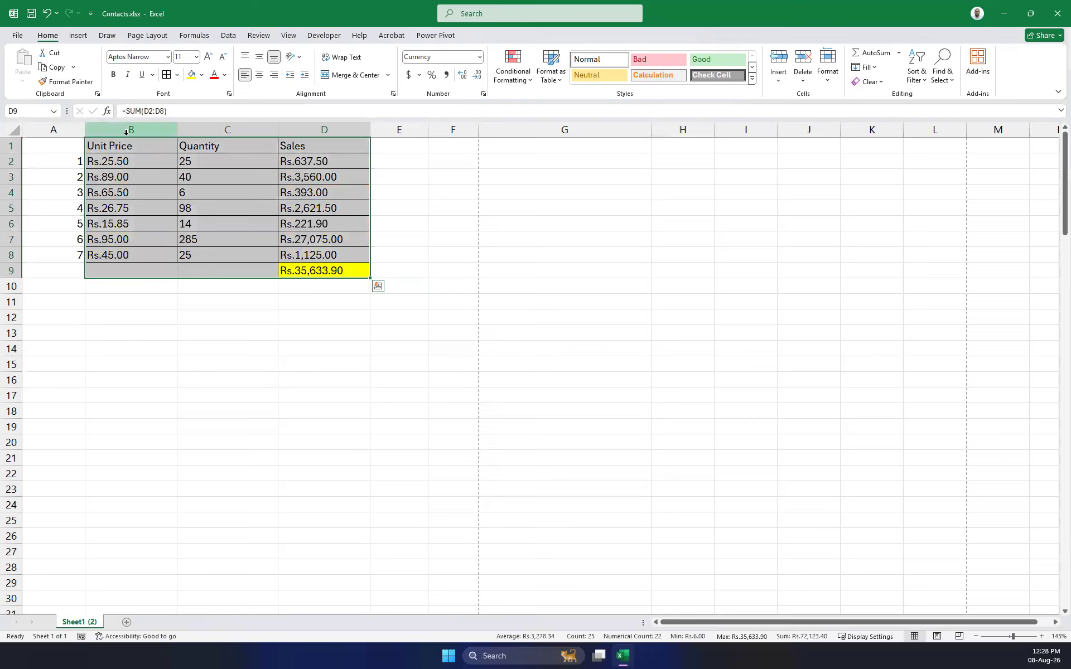
key(ctrl+t)
key(Return)
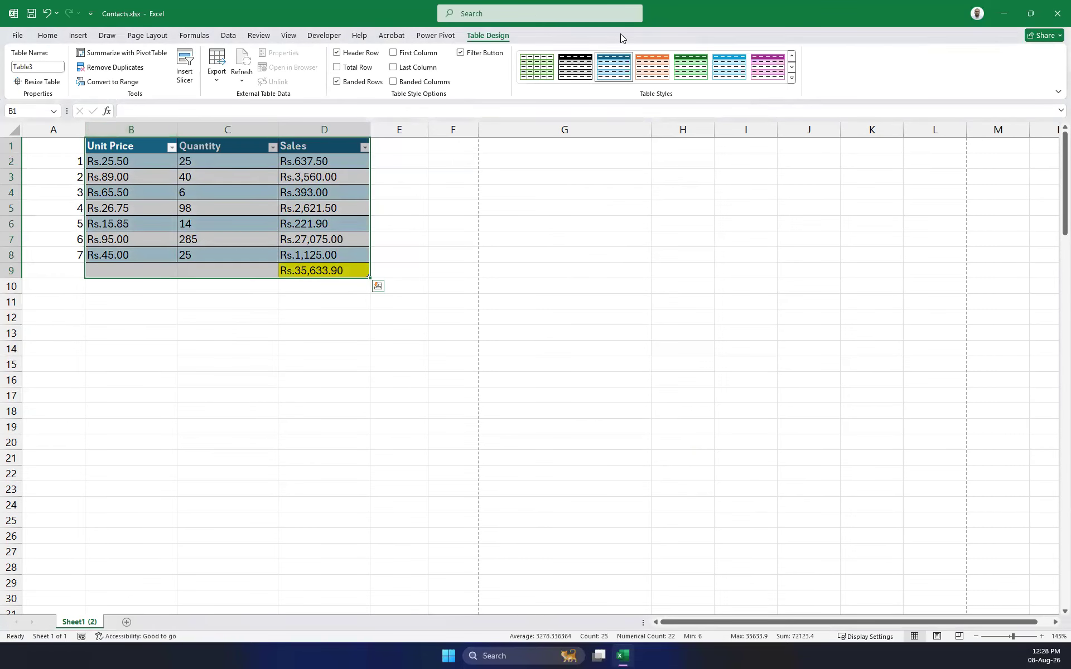
click(576, 67)
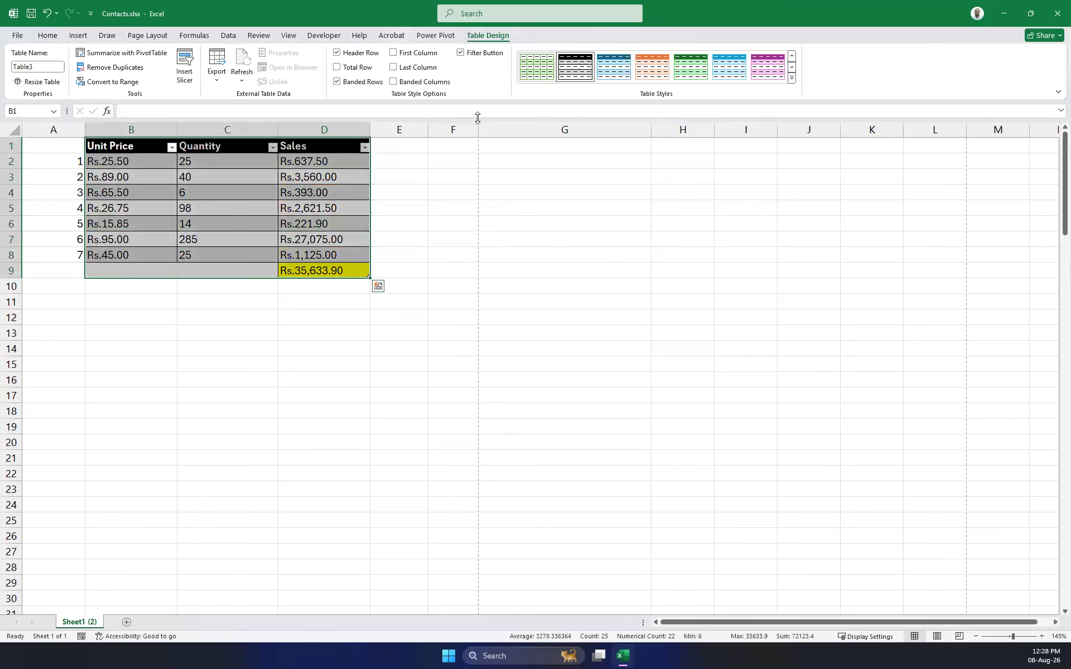
click(574, 282)
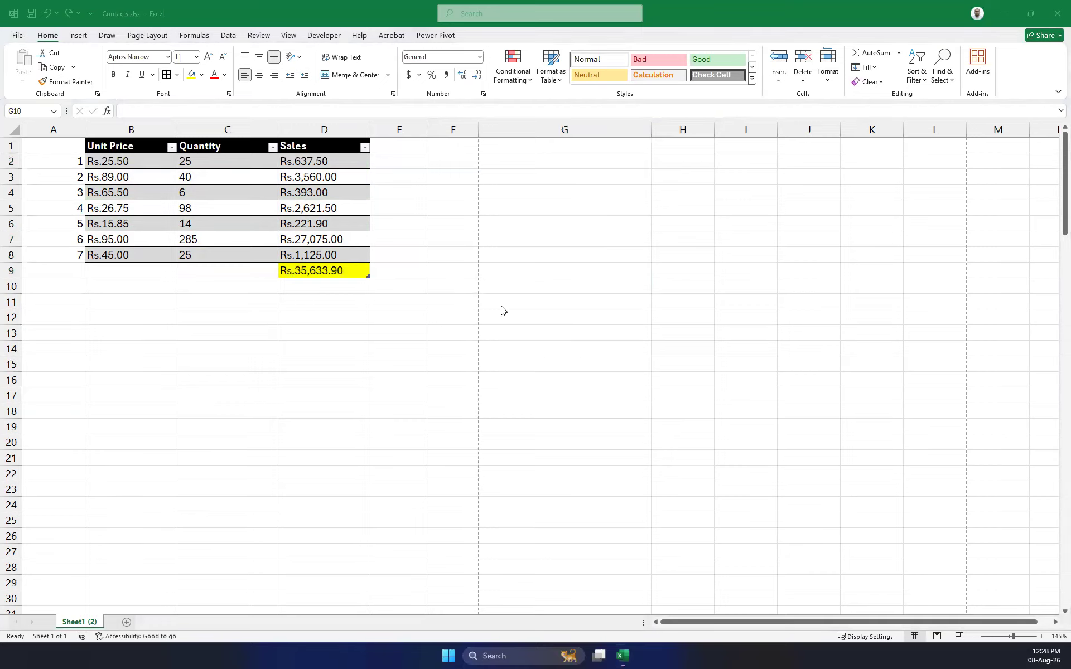
Narrow column B to fit the Unit Price values.
click(563, 289)
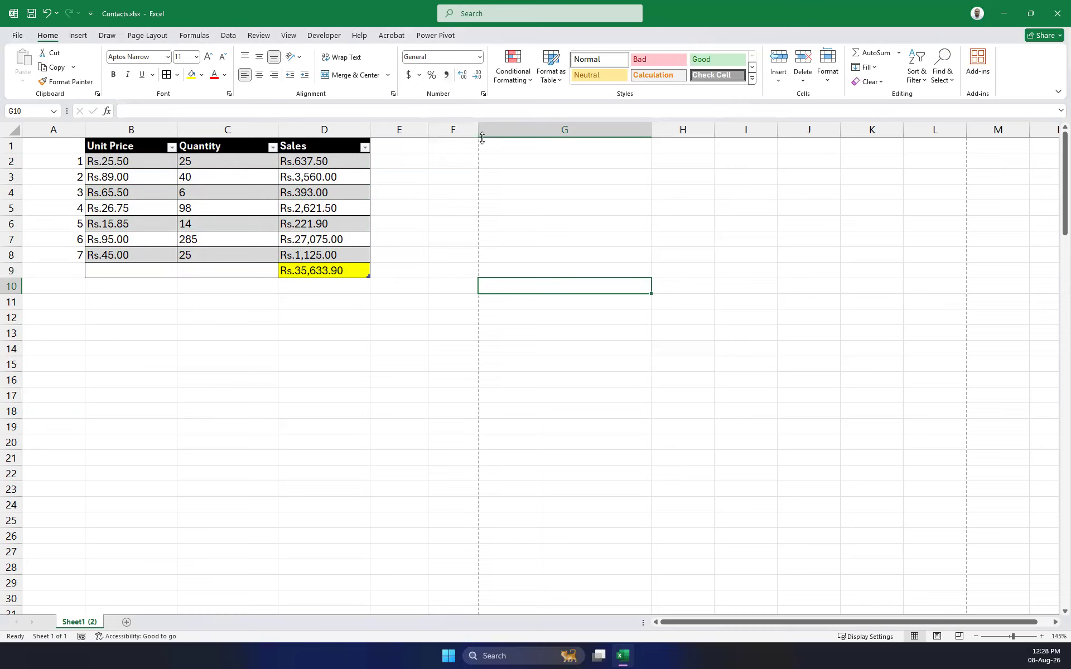
click(558, 196)
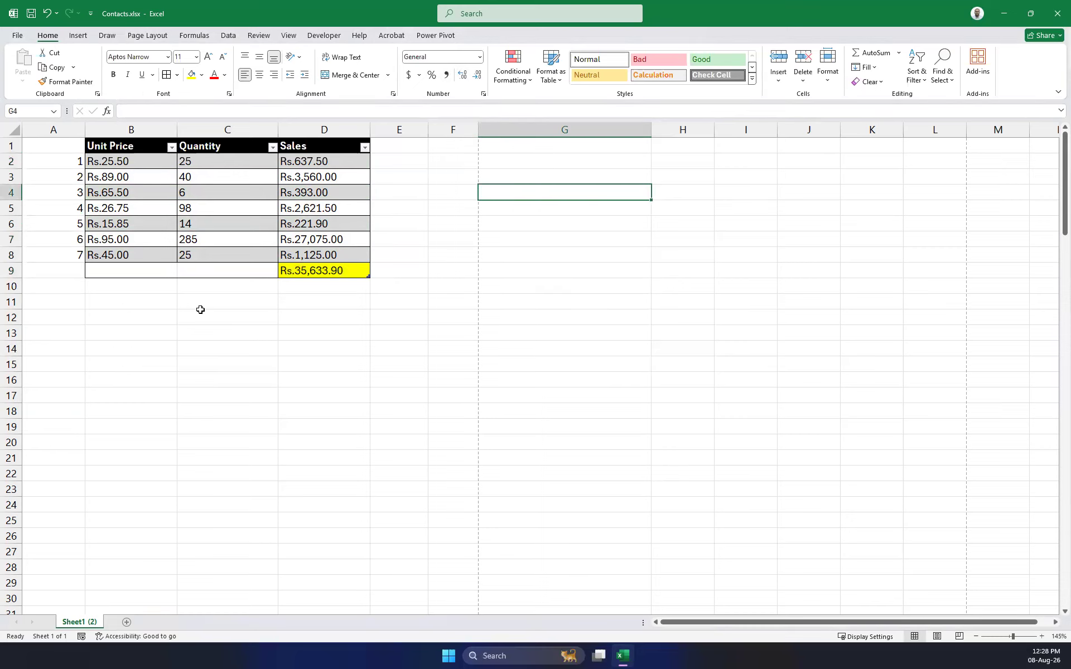
click(533, 175)
click(542, 163)
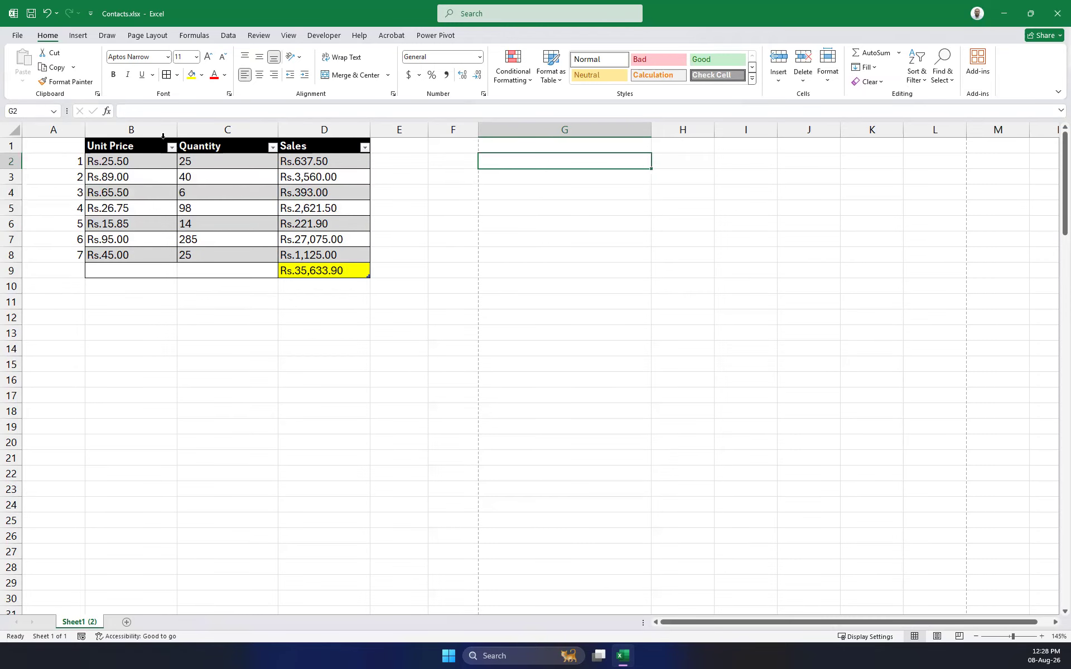
drag(173, 124, 134, 130)
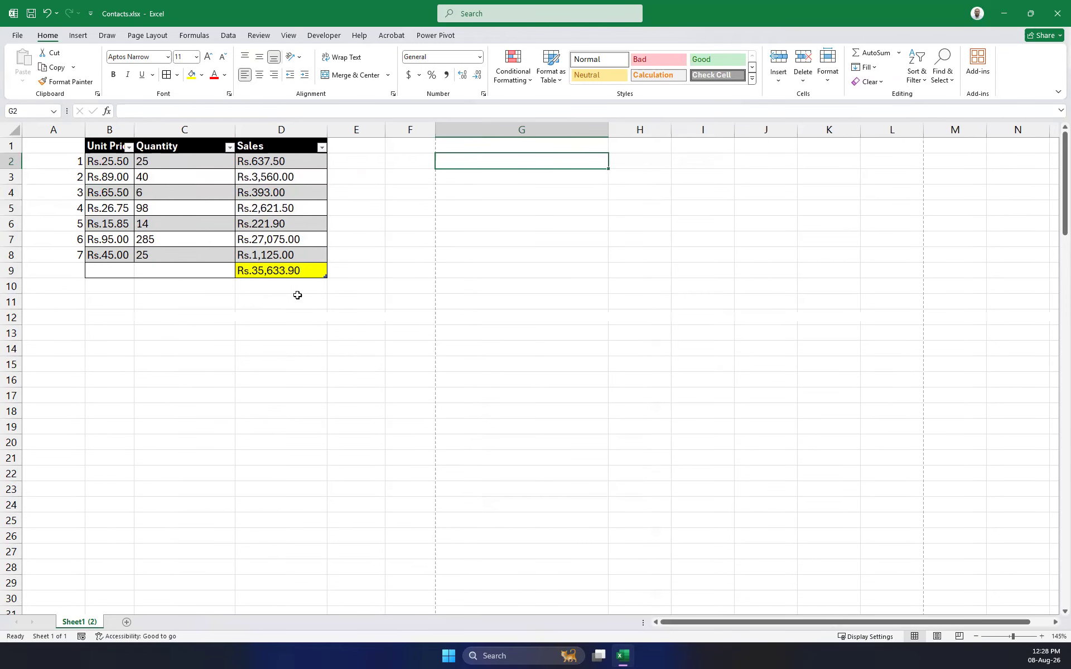
Turn off the table's header filter arrows and narrow column B slightly more.
drag(115, 138, 283, 269)
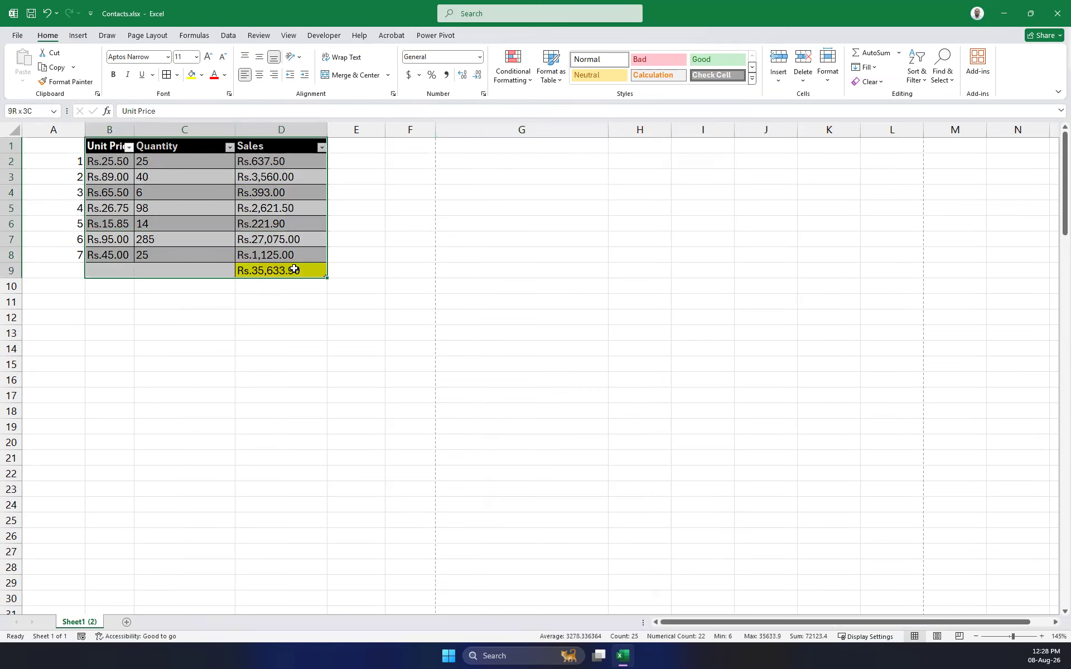
click(927, 82)
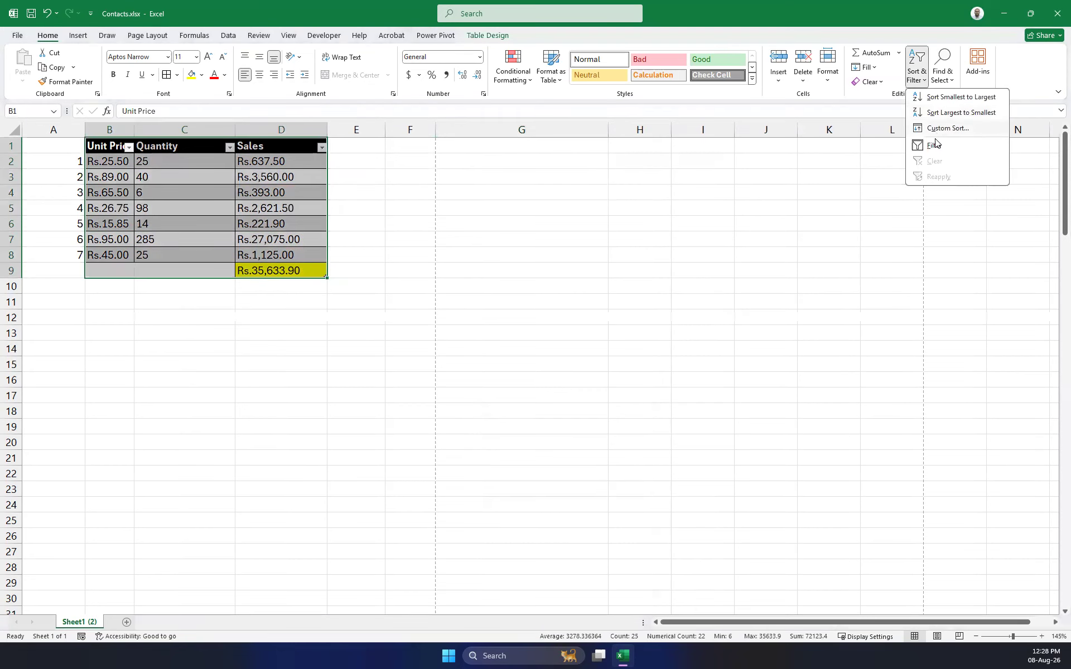
click(943, 159)
click(489, 265)
drag(135, 130, 132, 129)
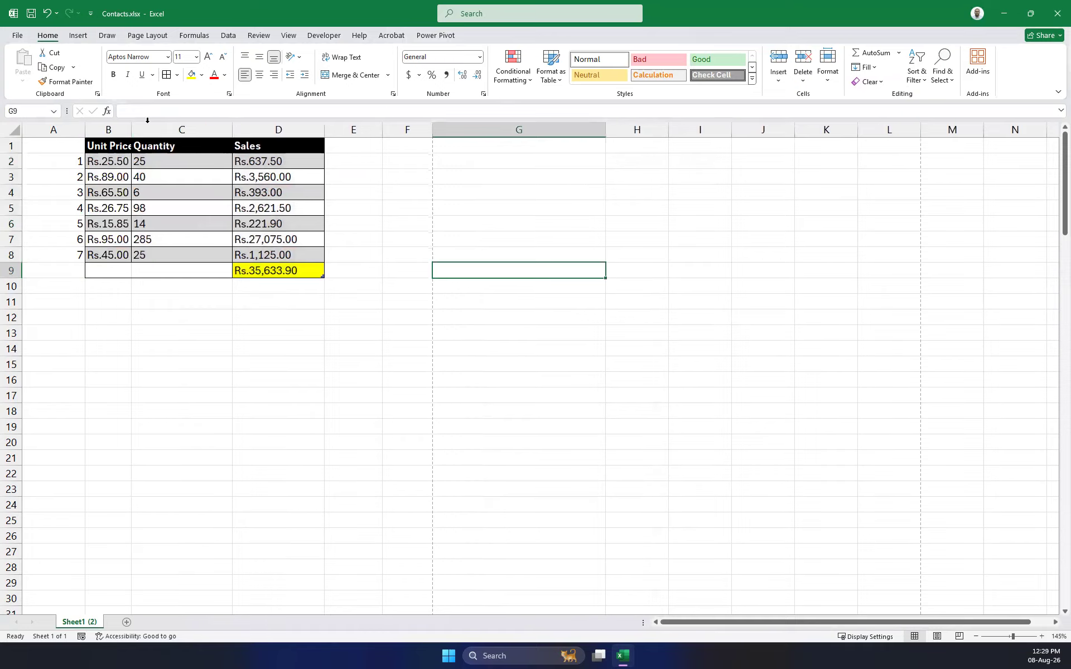
Remove both decimal places from the Unit Price values B2:B8.
click(108, 129)
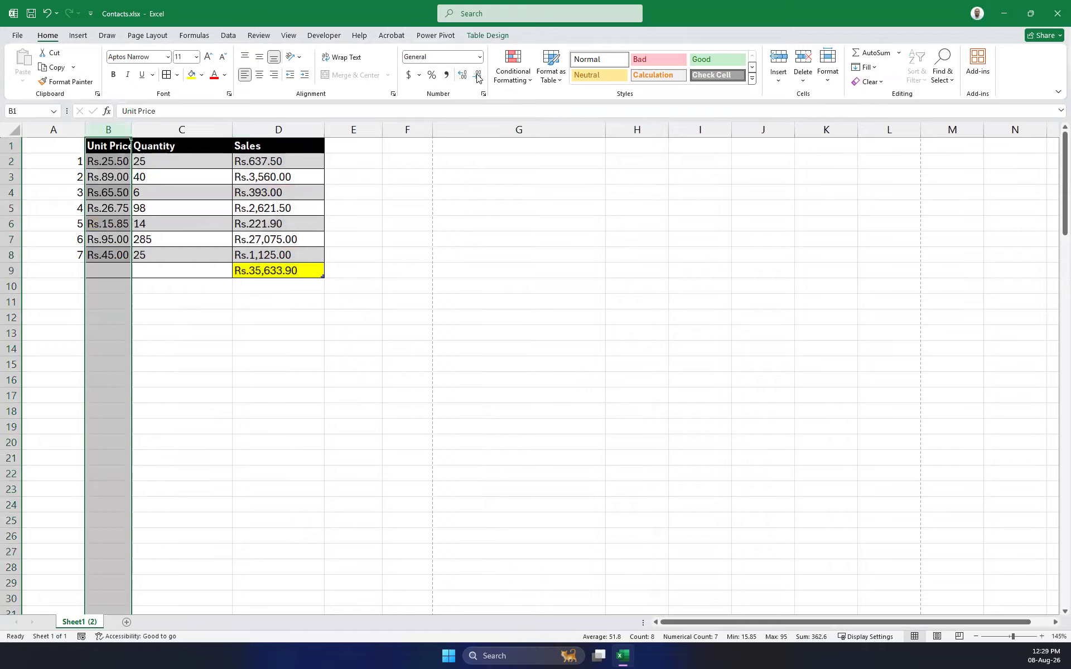
drag(462, 252, 448, 244)
drag(106, 166, 112, 254)
click(479, 79)
click(479, 79)
click(242, 359)
Narrow columns B and C and rename the C1 header to 'Quantity Sold'.
drag(135, 129, 117, 133)
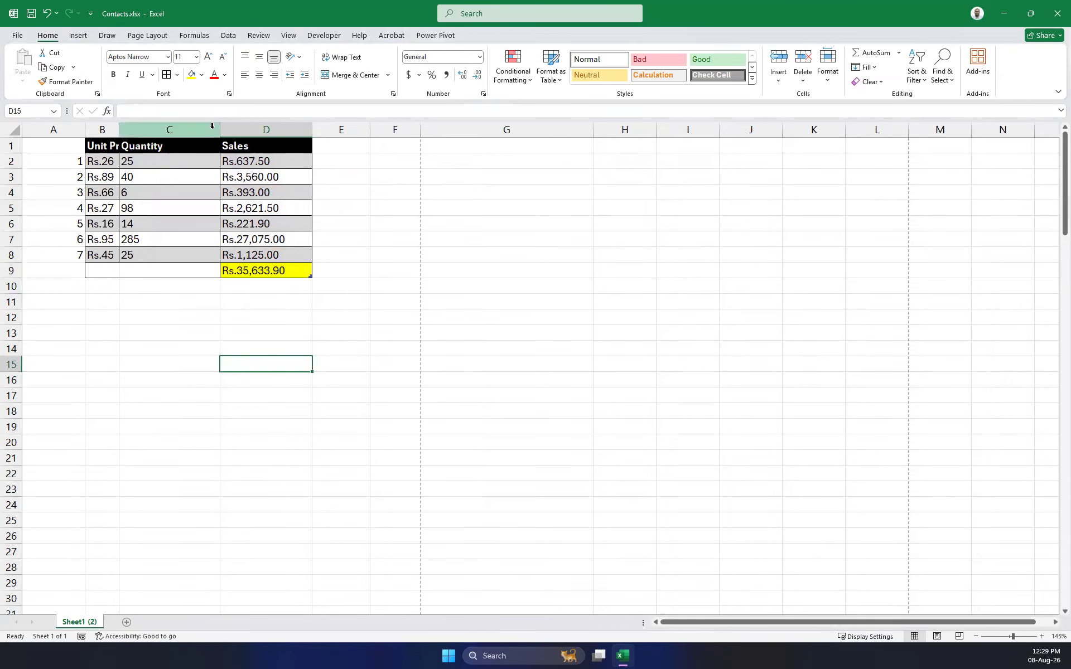
drag(220, 129, 158, 130)
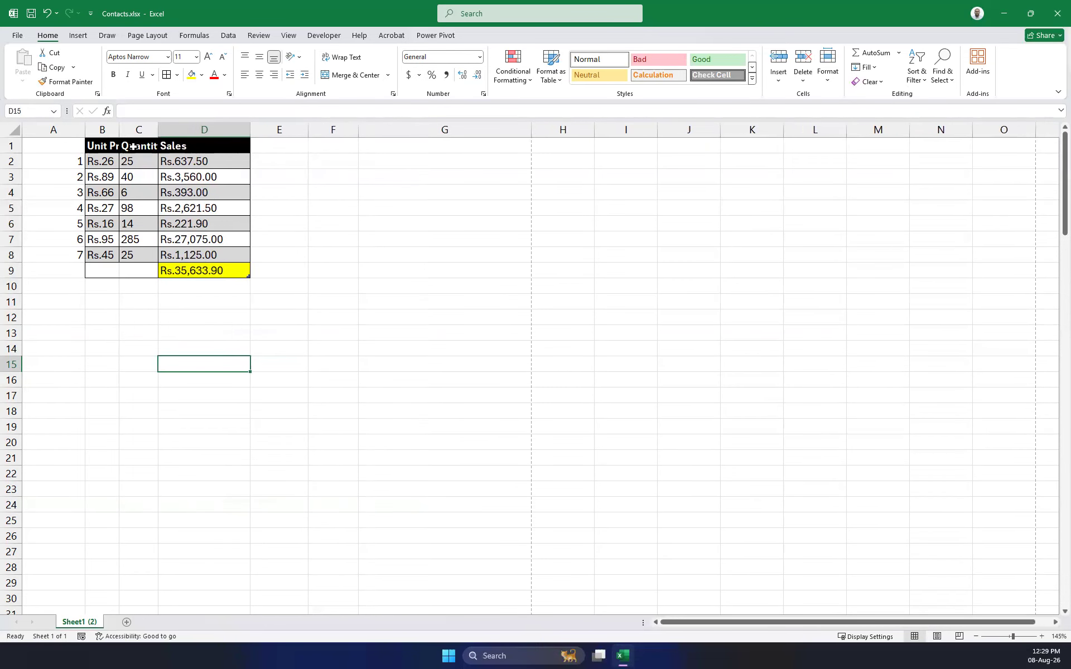
click(132, 146)
click(122, 111)
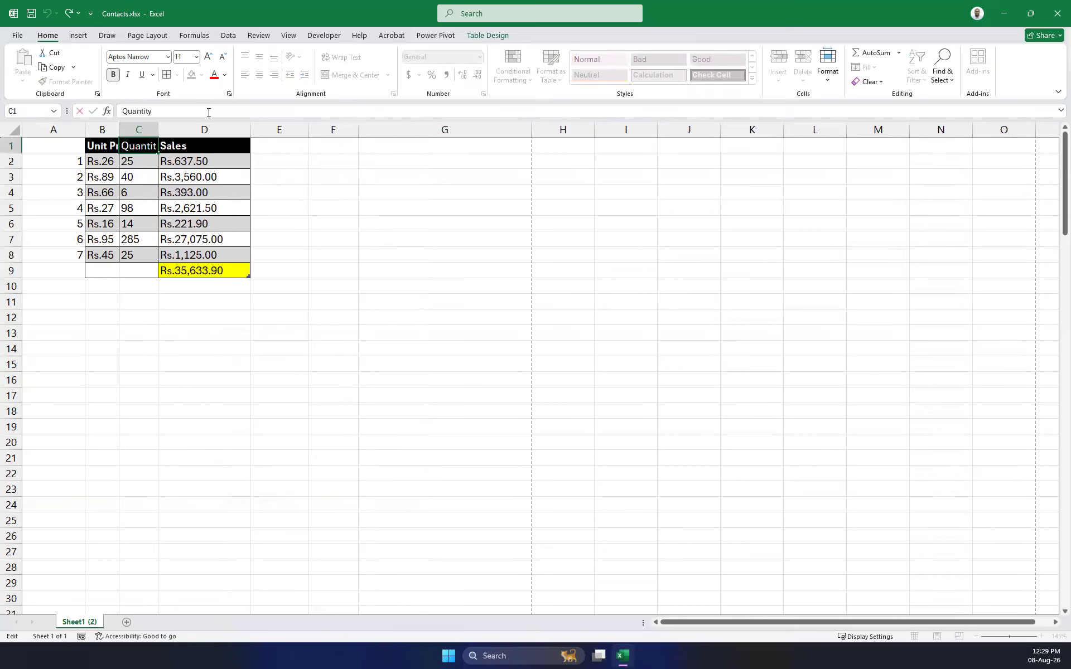
click(194, 111)
text(Sold)
click(321, 224)
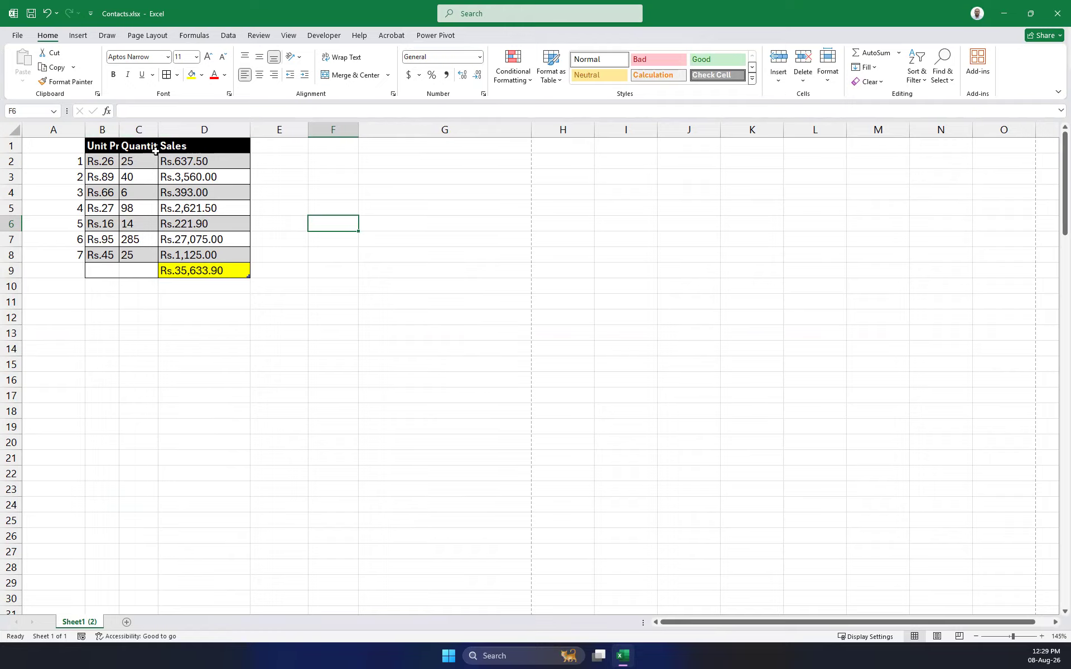
Wrap the Unit Price and Quantity Sold headers and widen column C slightly.
click(109, 146)
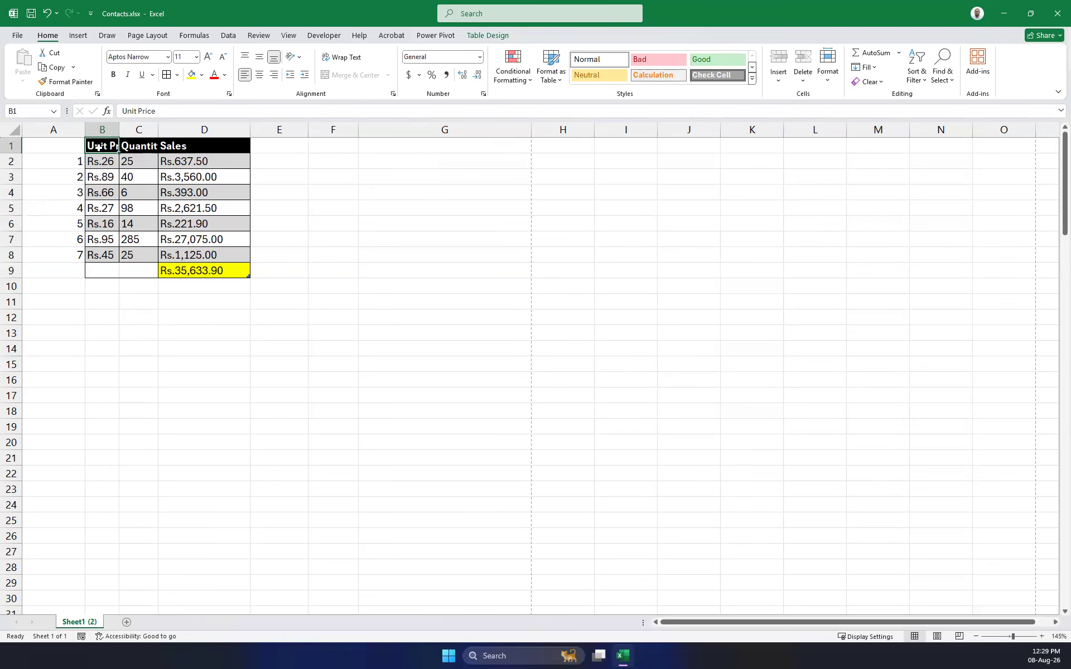
click(341, 57)
click(125, 152)
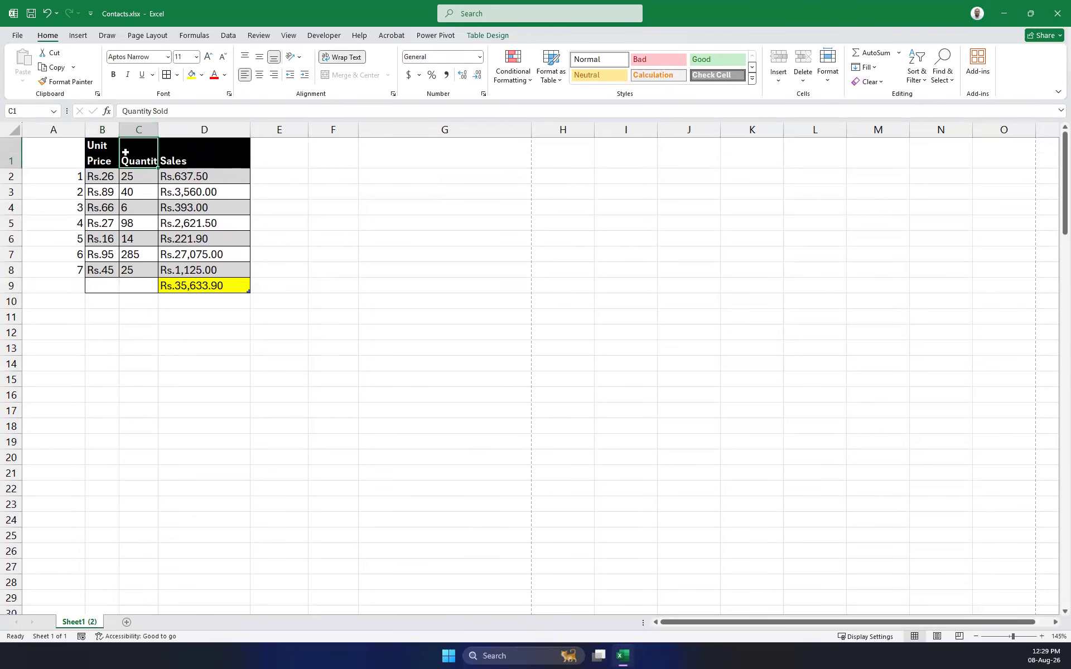
click(346, 60)
drag(158, 131, 167, 131)
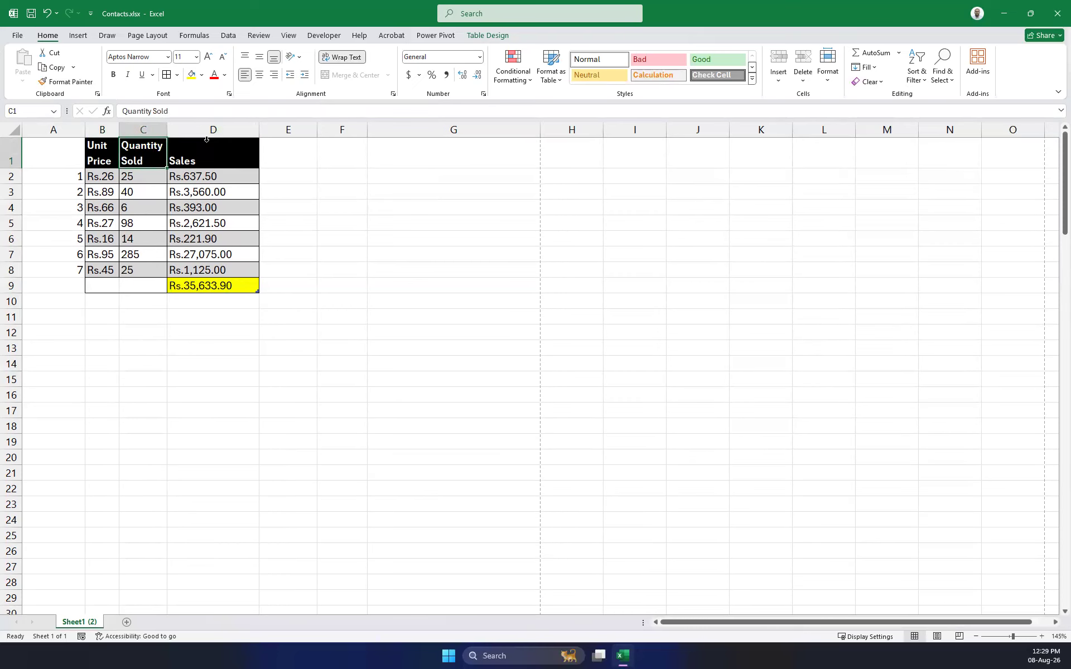
click(208, 156)
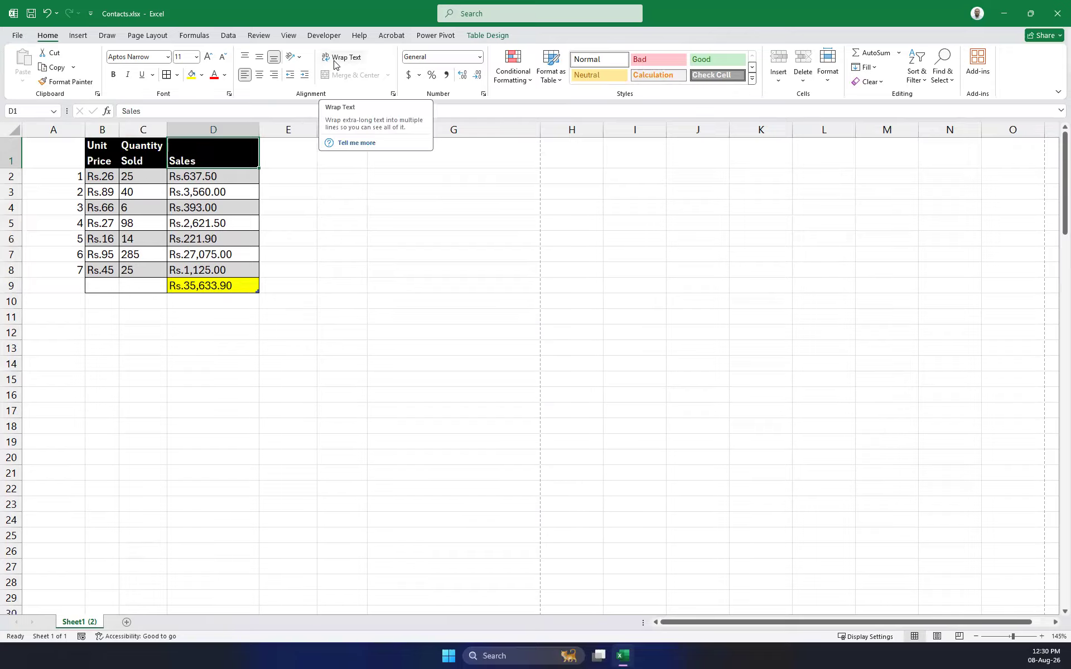
click(8, 147)
right_click(9, 147)
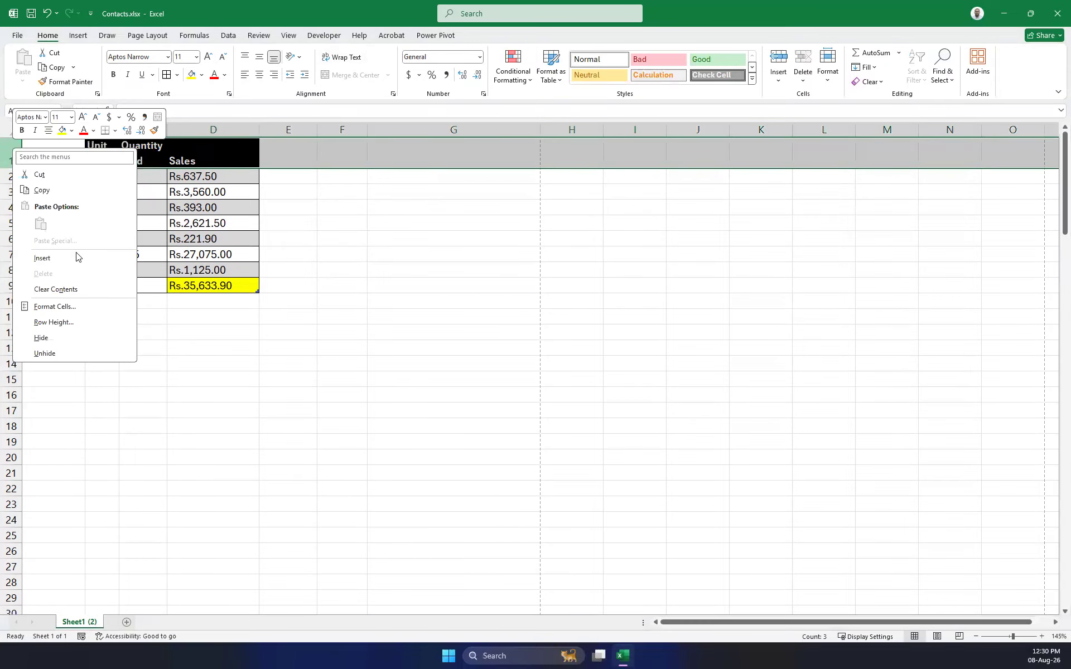
click(59, 259)
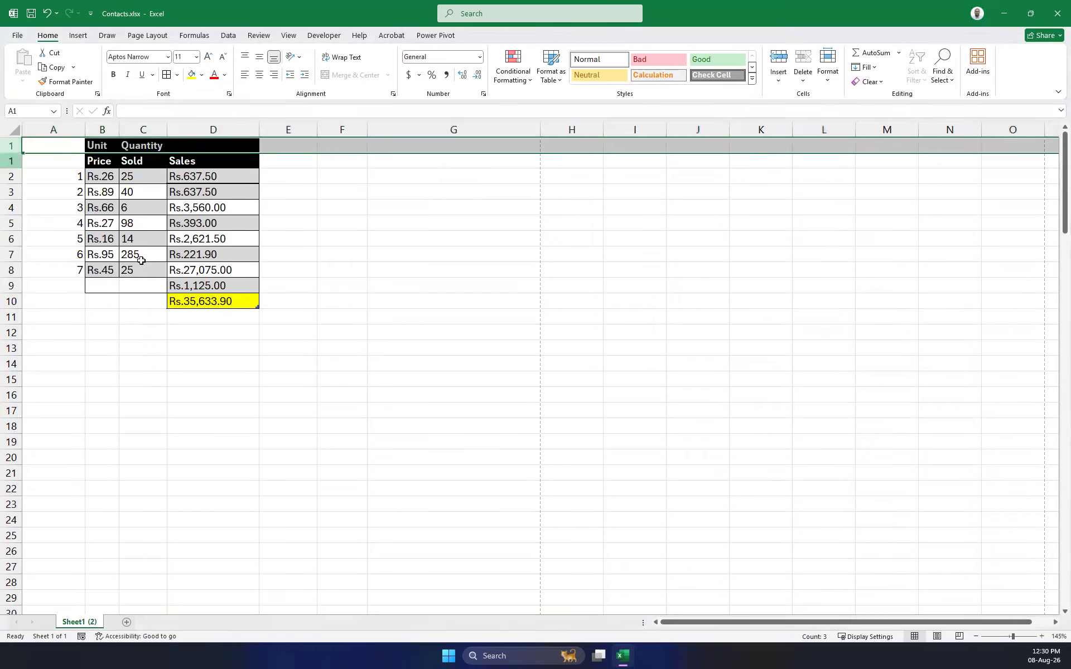
click(343, 237)
drag(223, 147, 105, 149)
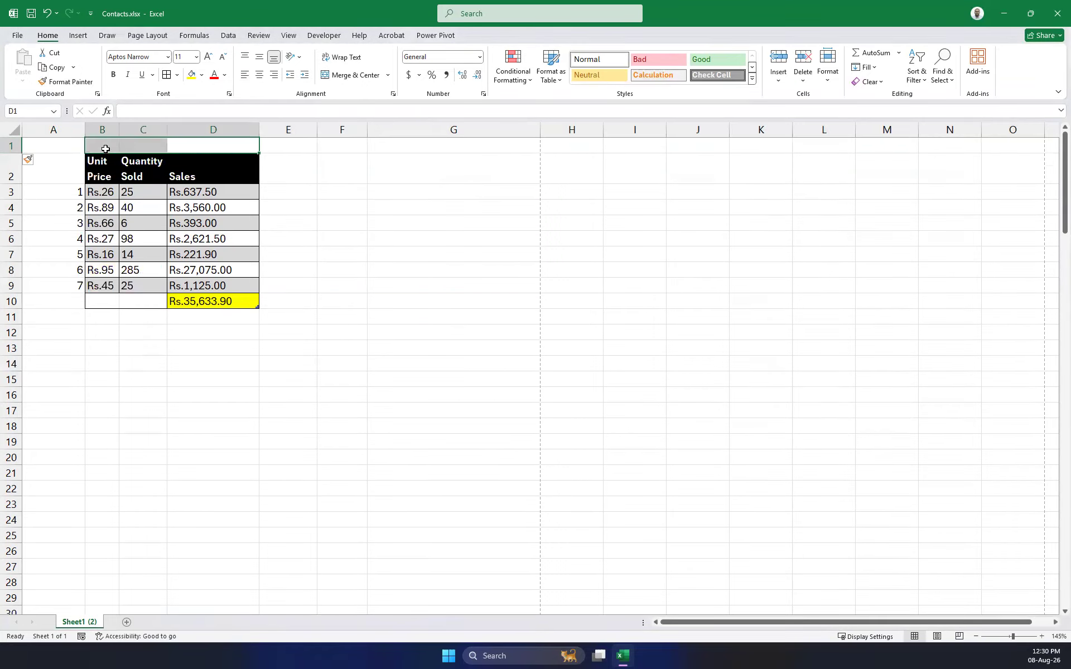
click(123, 144)
click(104, 144)
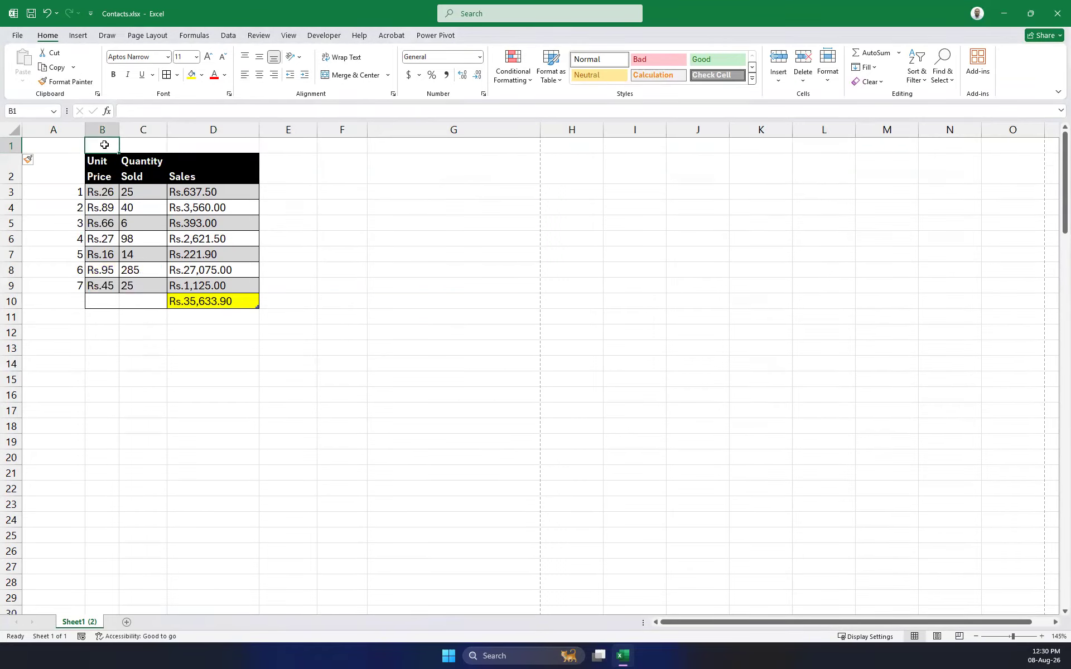
text(January Sales)
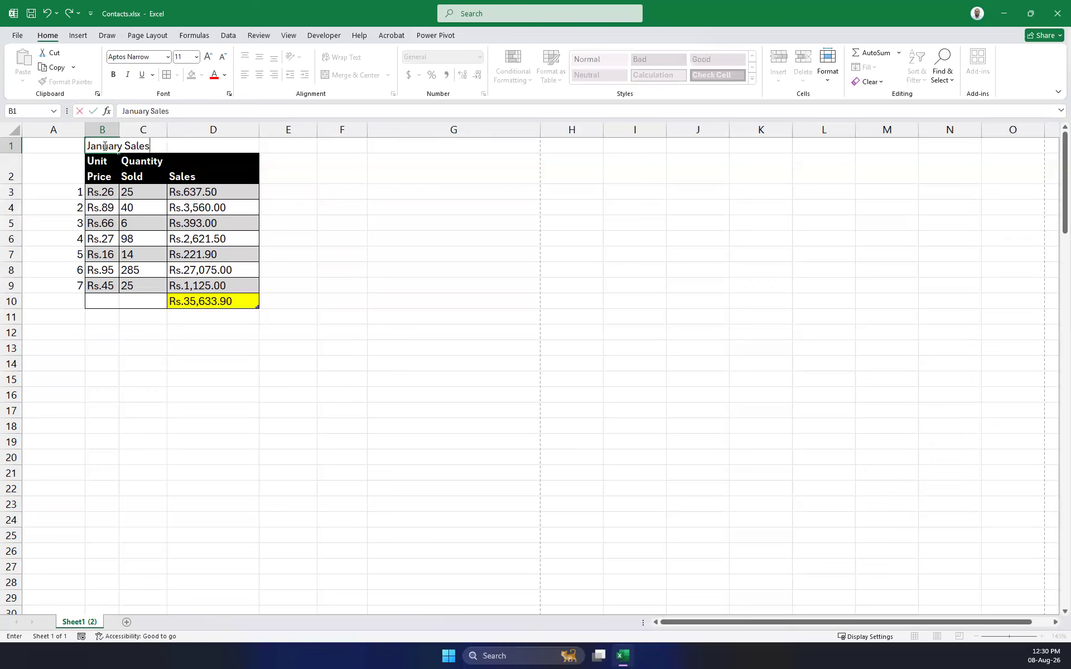
click(352, 272)
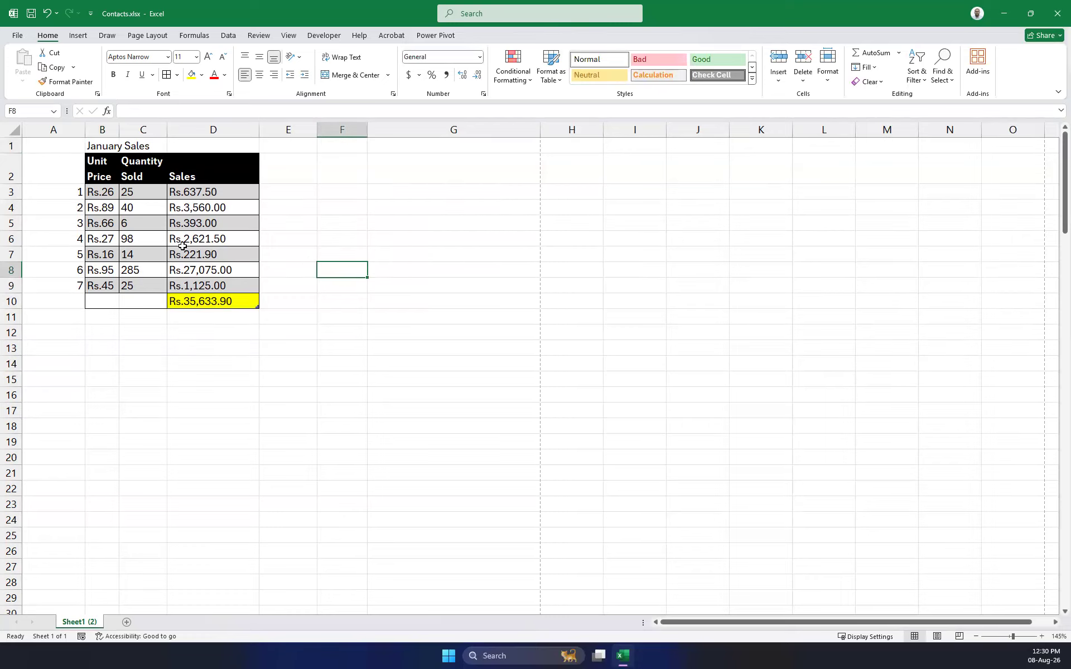
drag(209, 148, 105, 144)
click(114, 75)
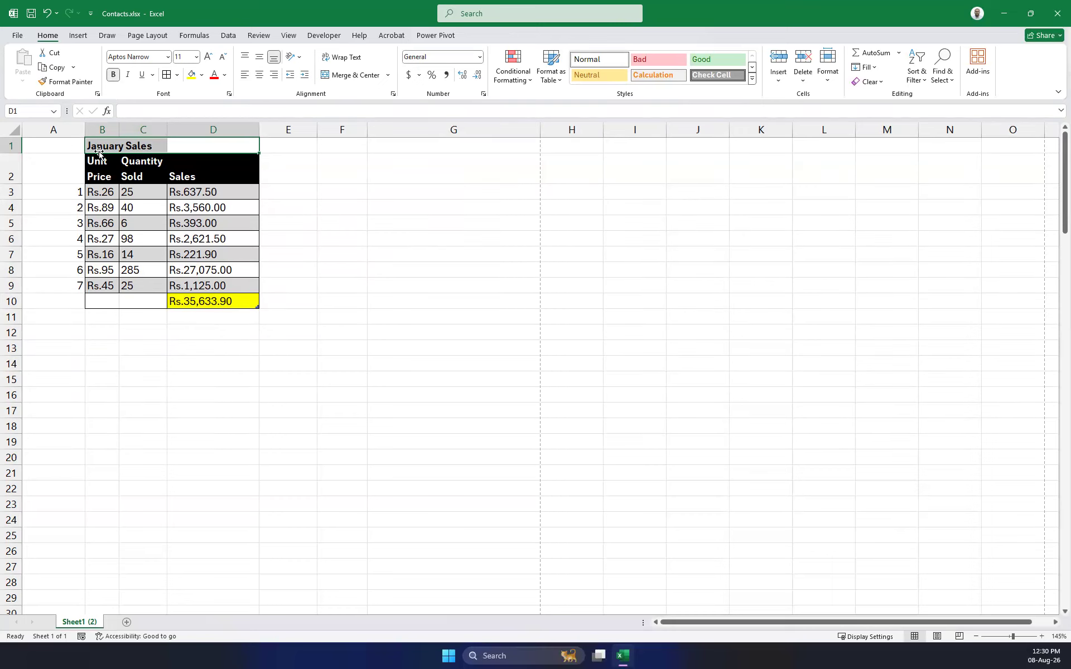
click(381, 221)
drag(238, 147, 103, 143)
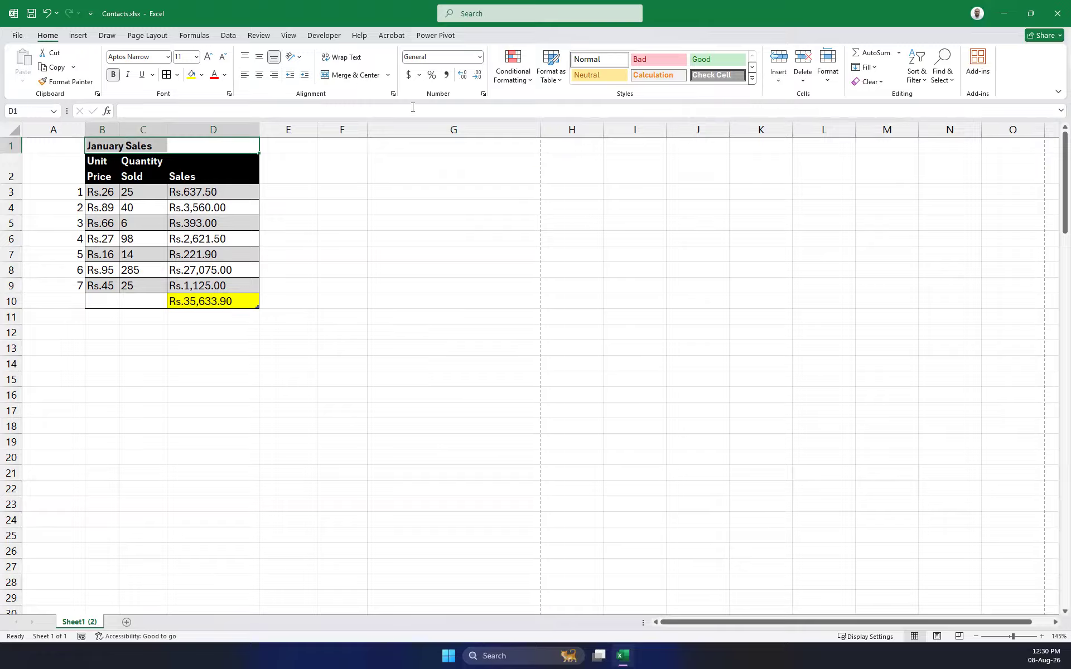
click(355, 75)
click(385, 271)
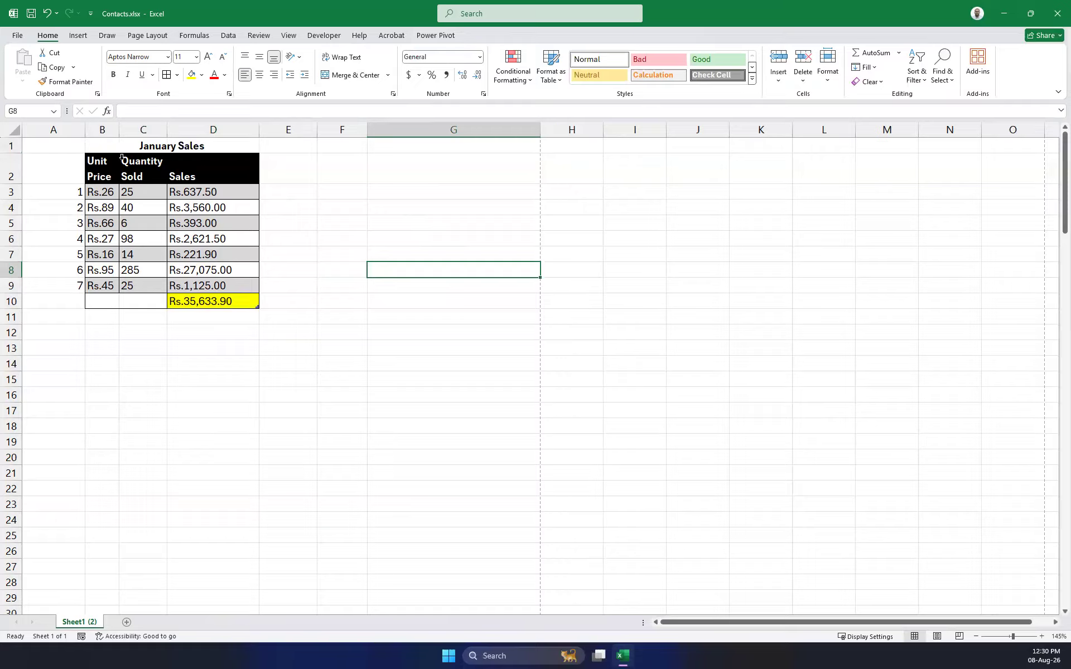
click(105, 336)
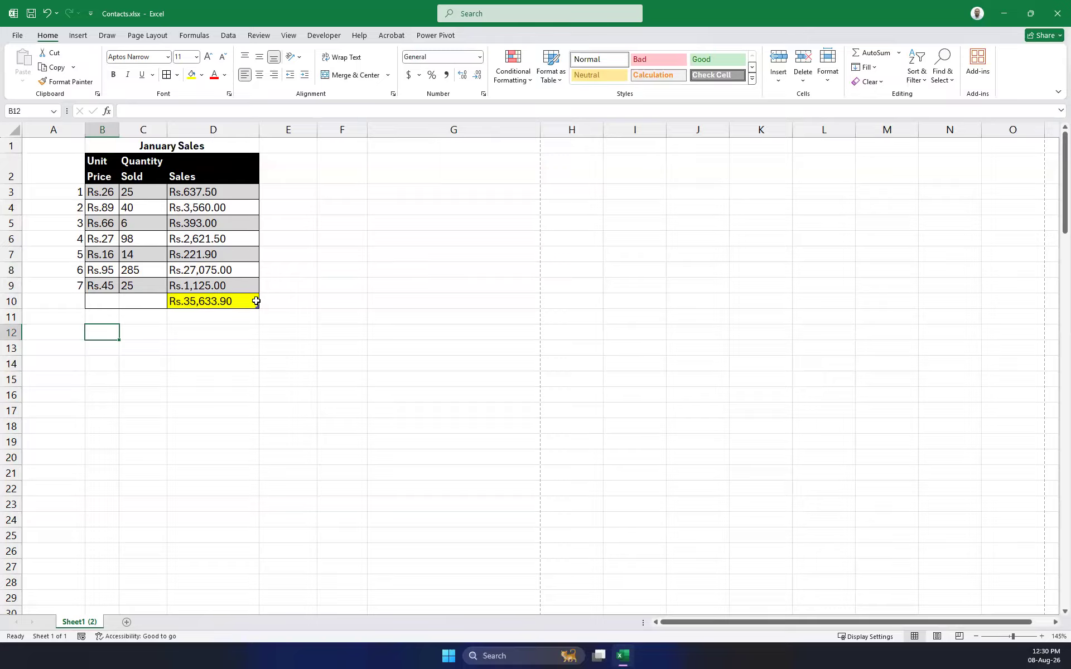
Copy the January Sales table B2:D10 and paste it starting at B13.
drag(241, 302, 104, 174)
key(ctrl+c)
click(94, 345)
key(ctrl+v)
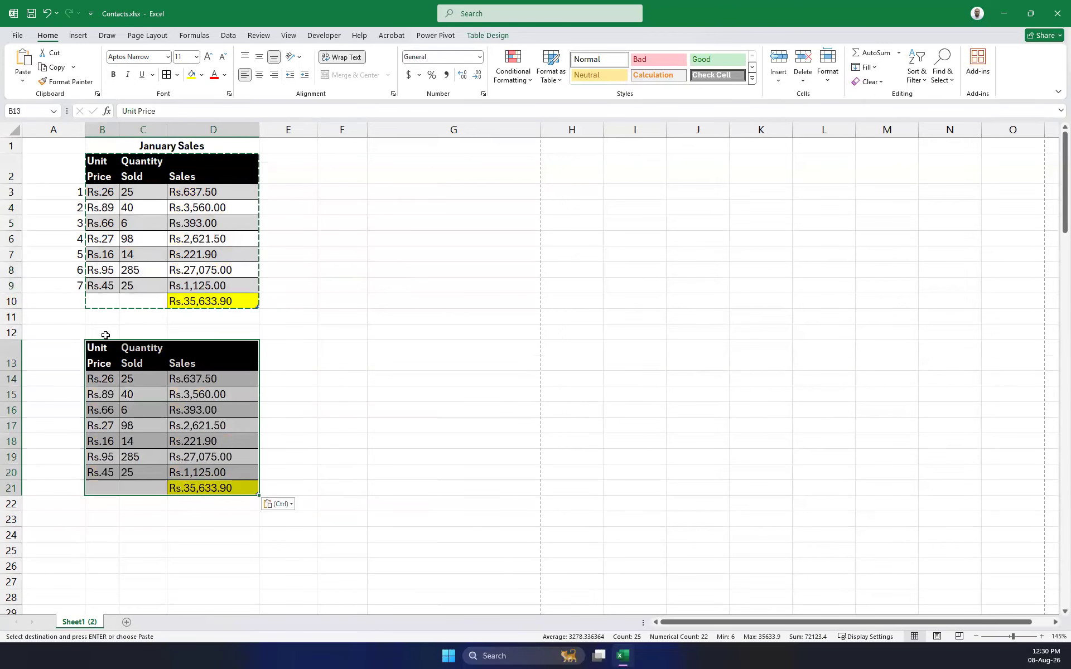
Add a 'February Sales' title in B12, merged and centred across B12:D12.
drag(95, 329, 230, 328)
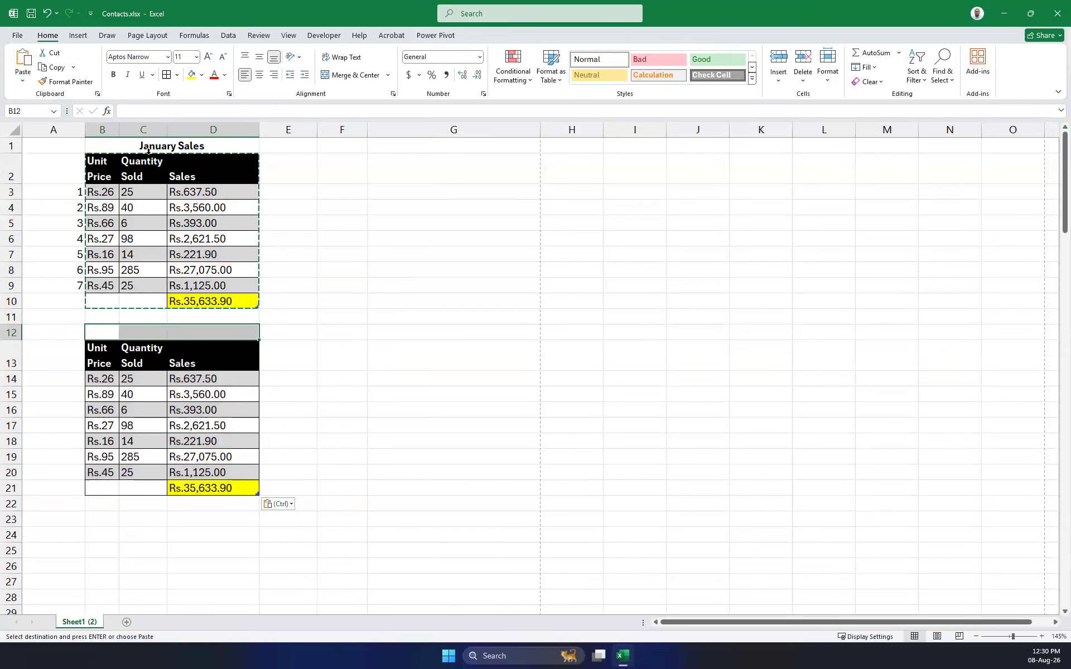
drag(143, 192, 142, 302)
click(112, 333)
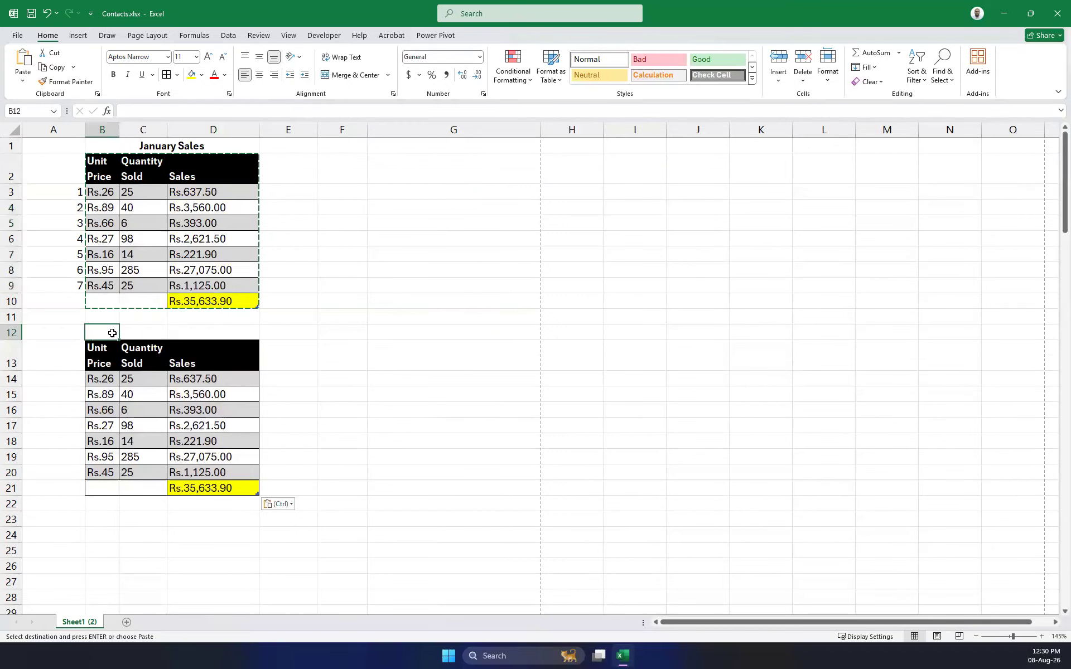
text(Febri)
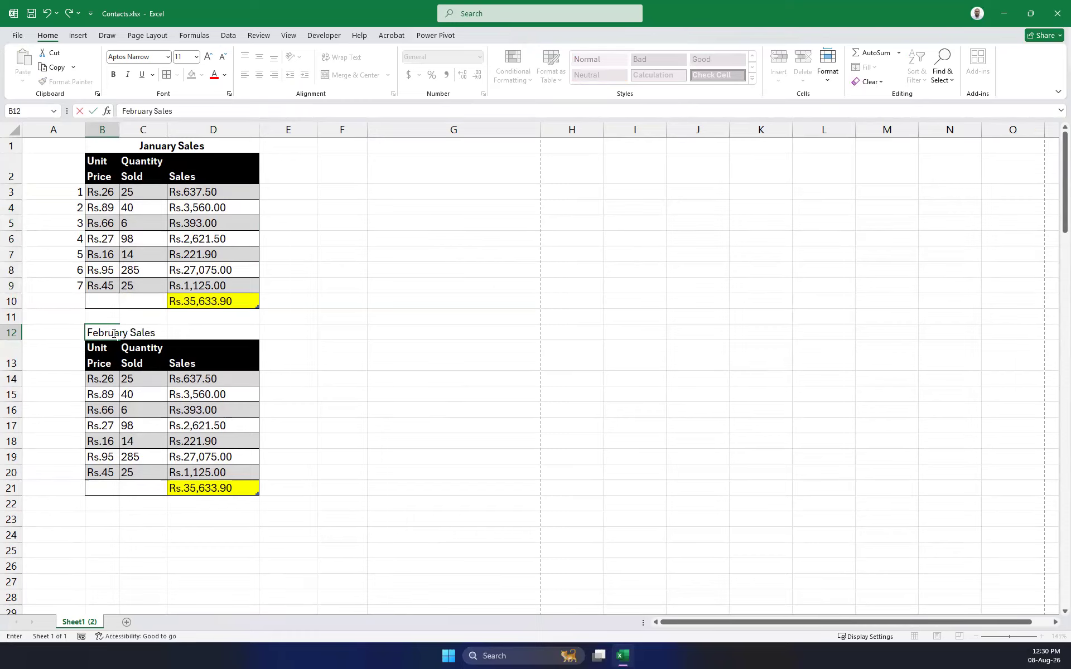
key(Return)
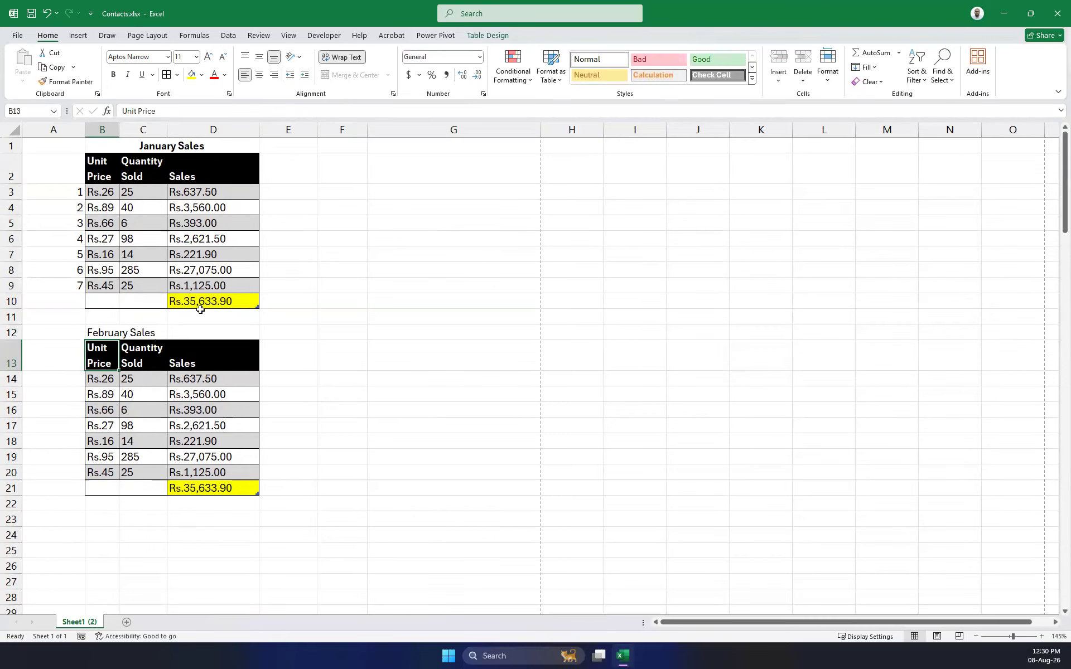
drag(208, 332, 111, 334)
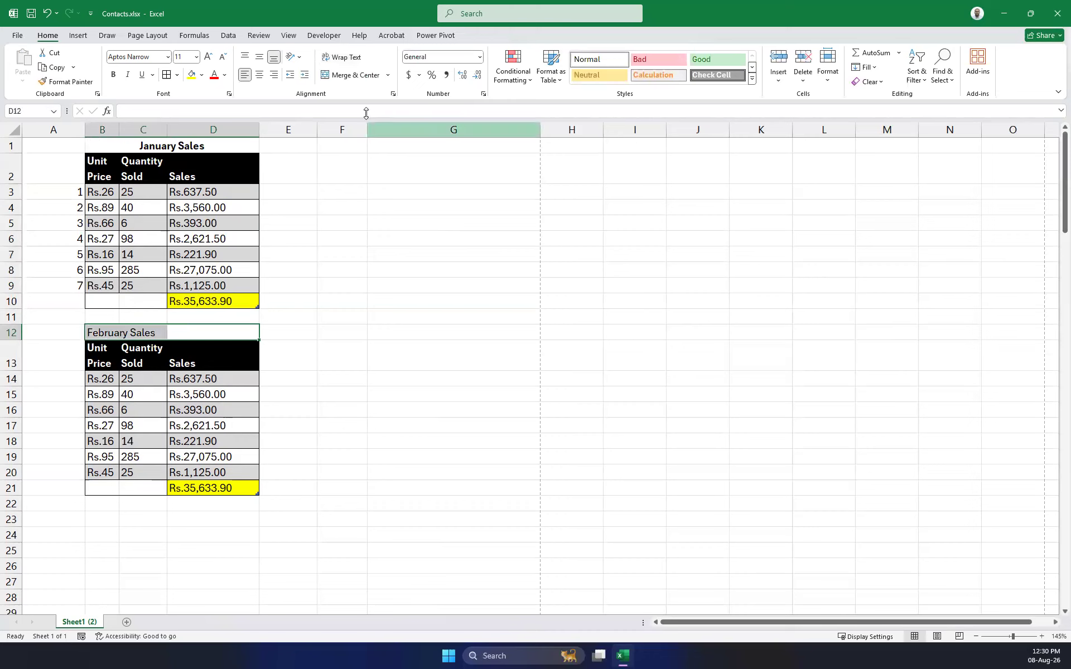
click(355, 75)
click(375, 343)
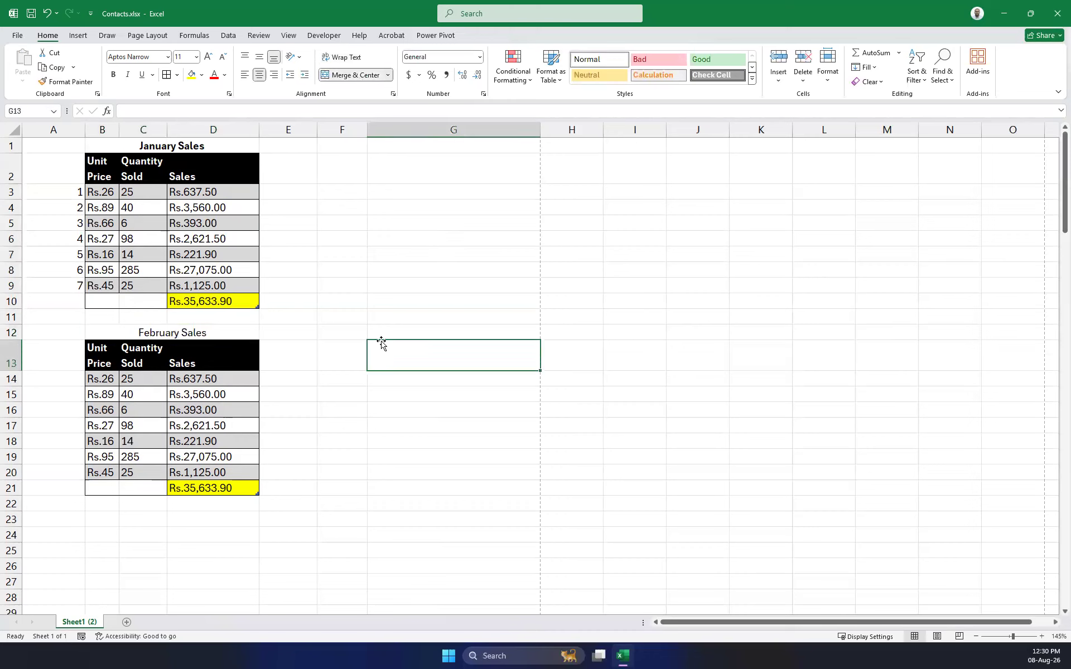
click(172, 335)
click(65, 81)
click(101, 131)
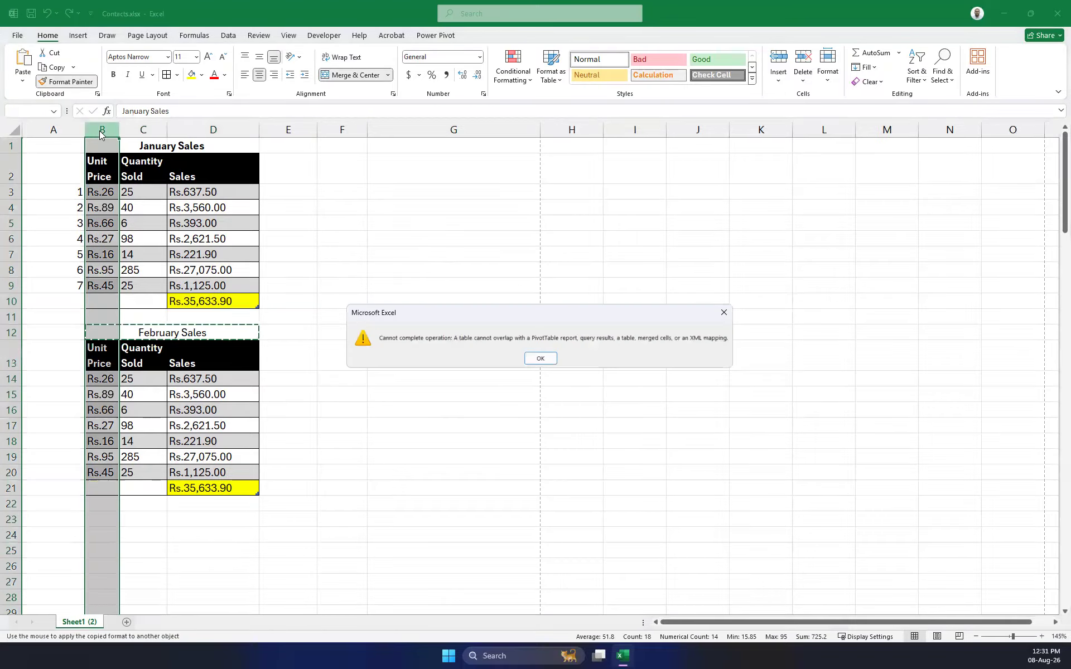
click(539, 358)
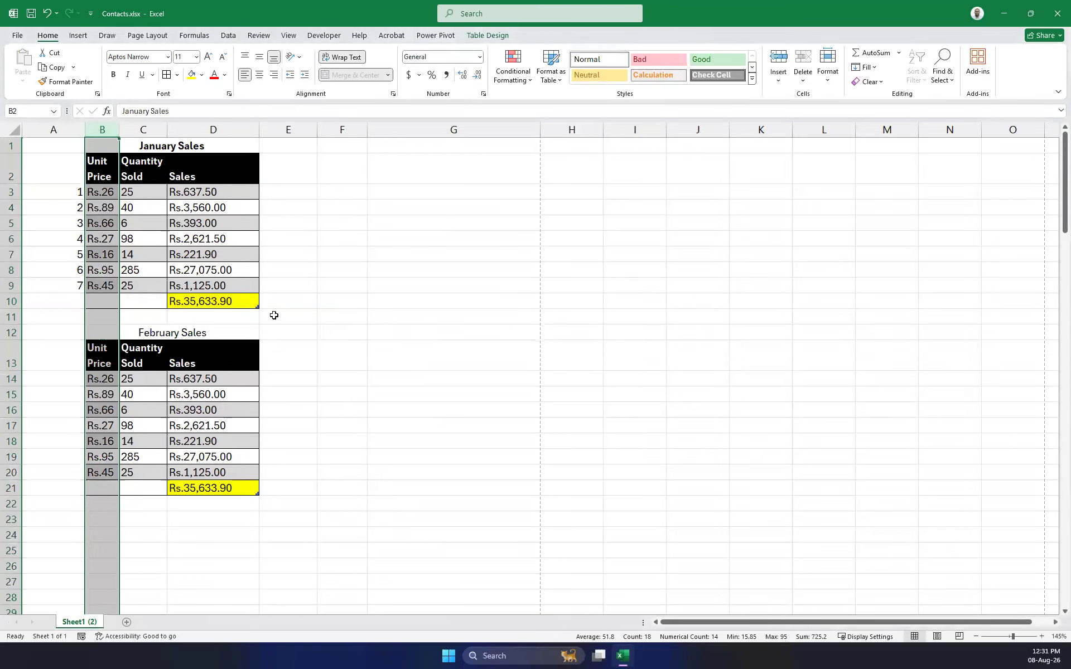
key(ctrl+z)
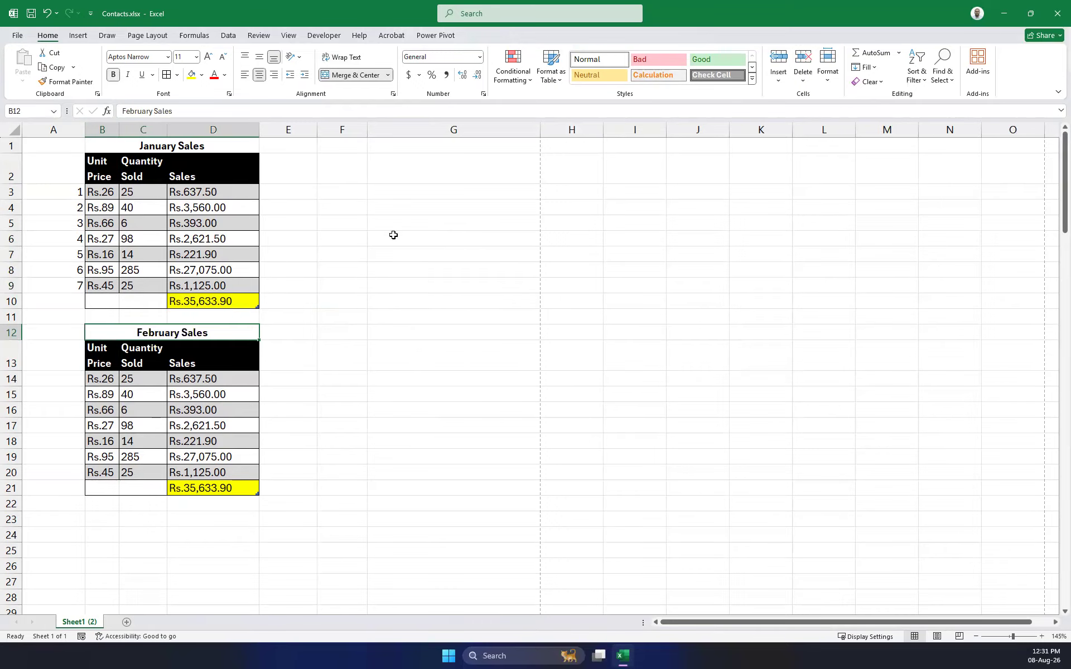
click(477, 282)
click(102, 130)
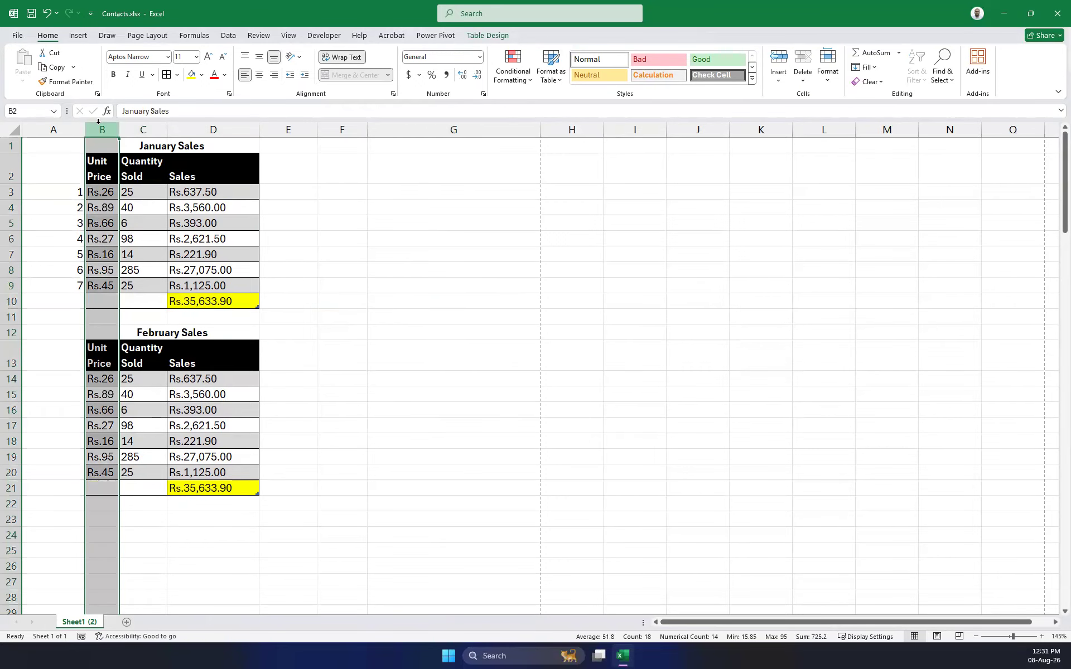
key(ctrl+c)
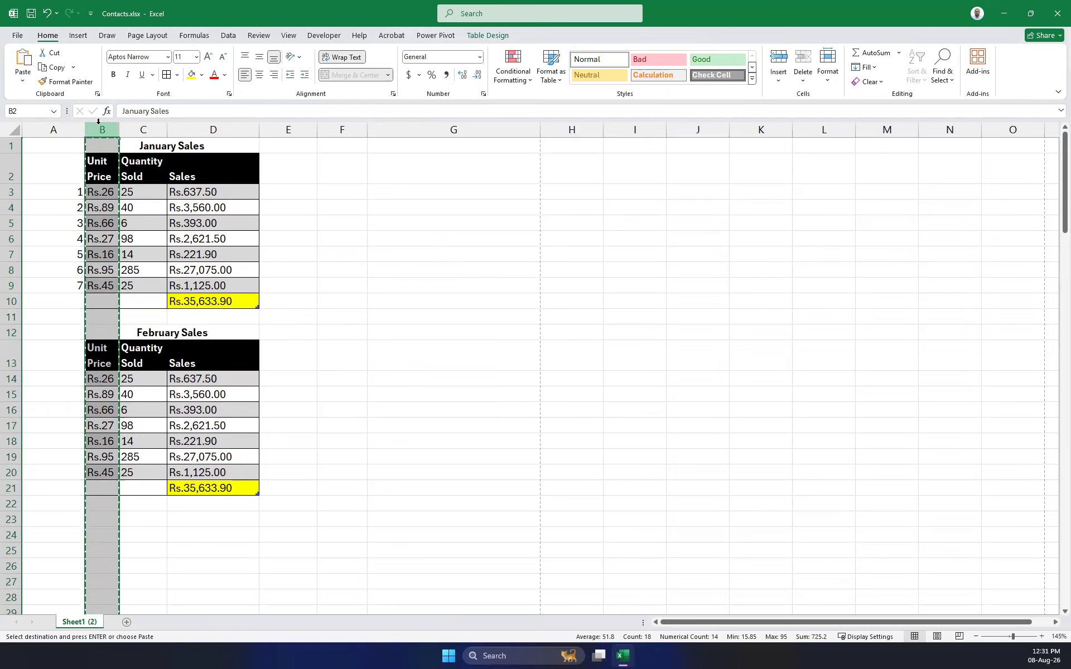
drag(411, 404, 399, 397)
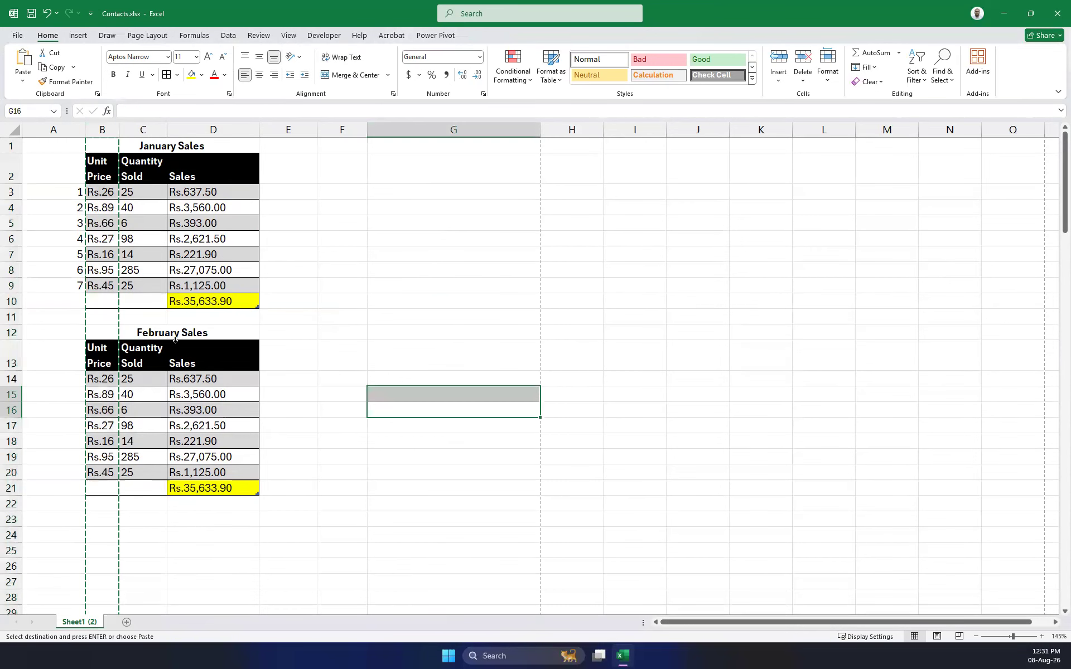
click(176, 342)
click(139, 332)
click(424, 280)
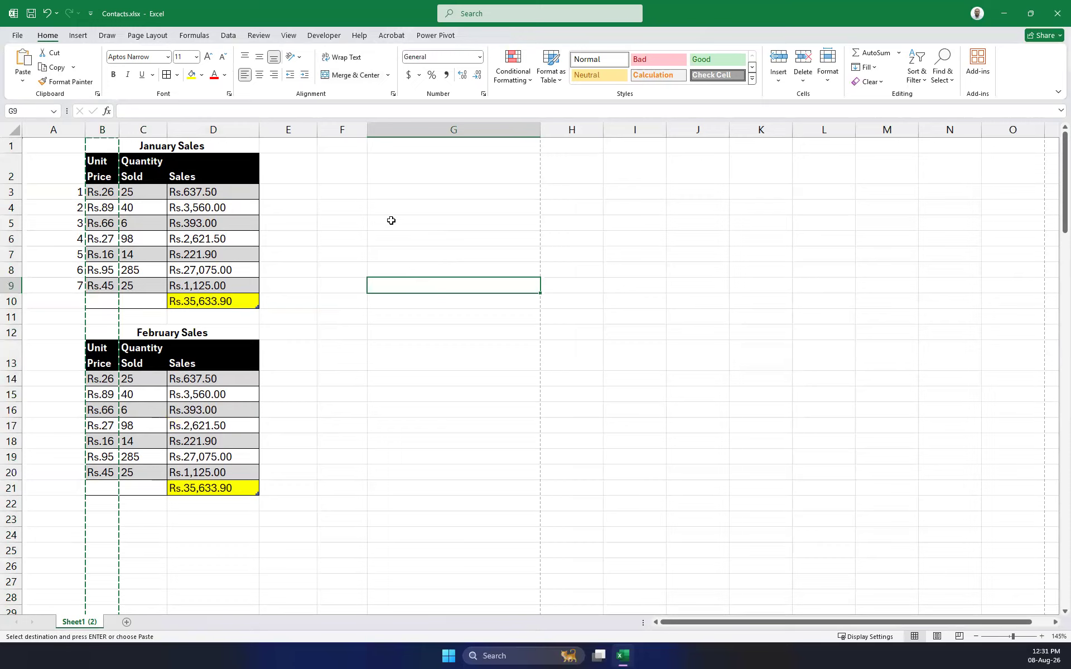
click(409, 226)
text(=s)
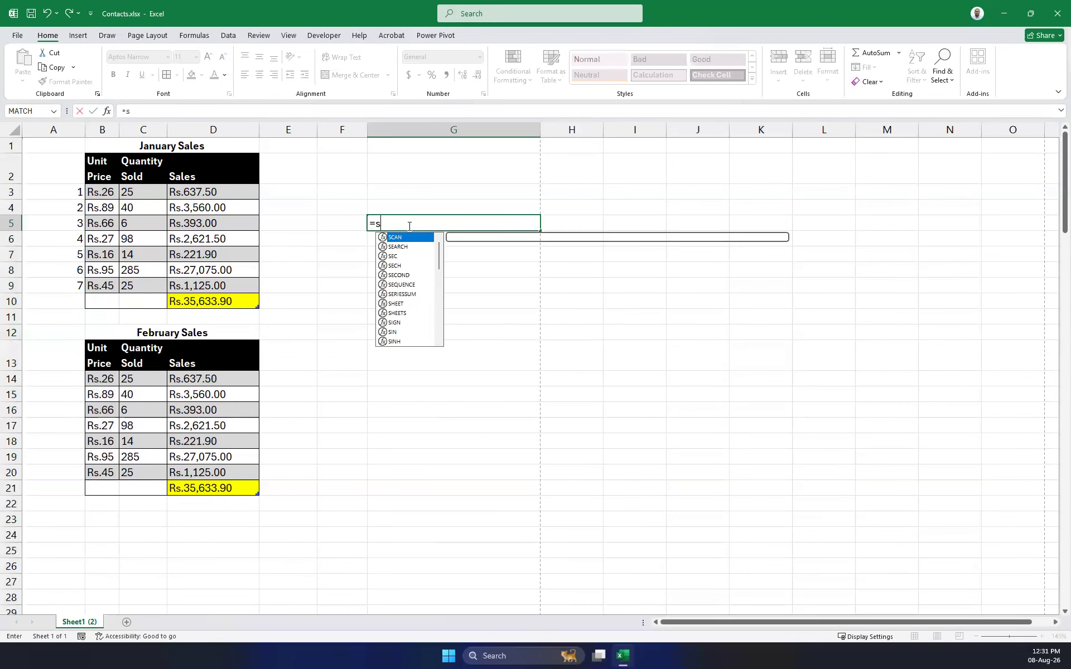
text(um()
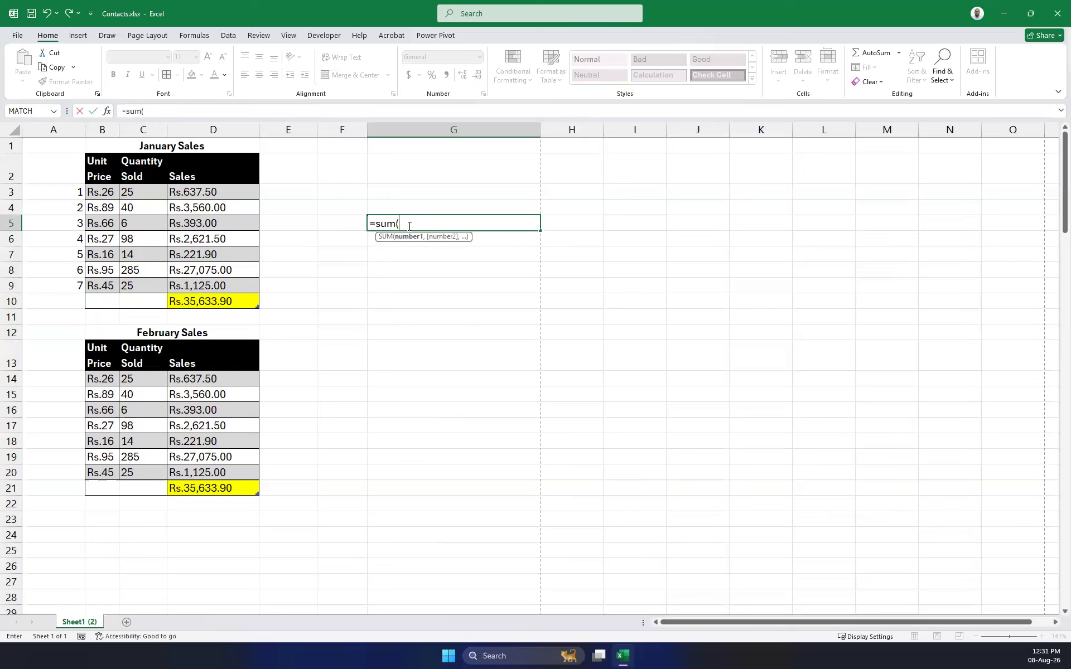
drag(102, 167, 106, 490)
key(ctrl+space)
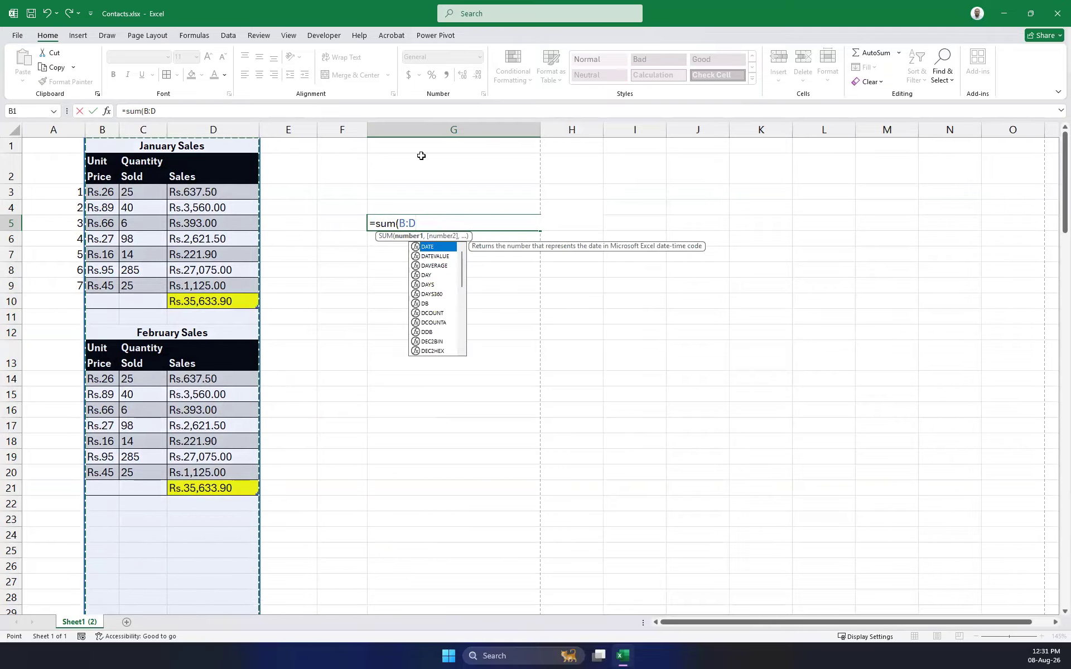
drag(422, 219, 251, 211)
key(Escape)
click(443, 284)
click(413, 226)
click(168, 150)
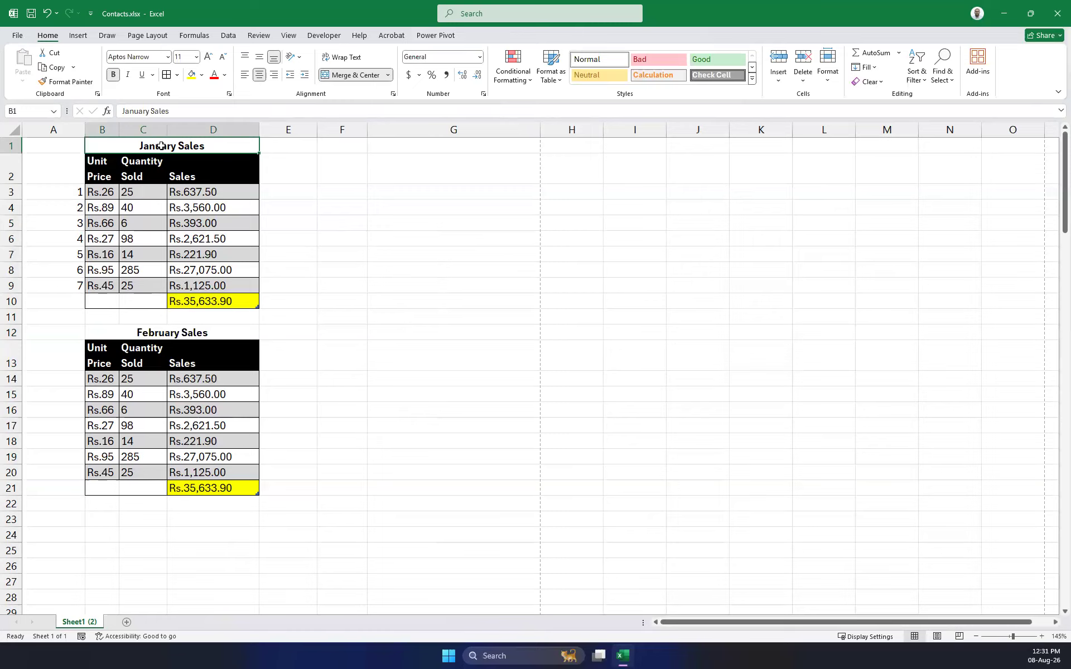
Unmerge the January Sales title in B1 and the February Sales title in B12.
click(146, 331)
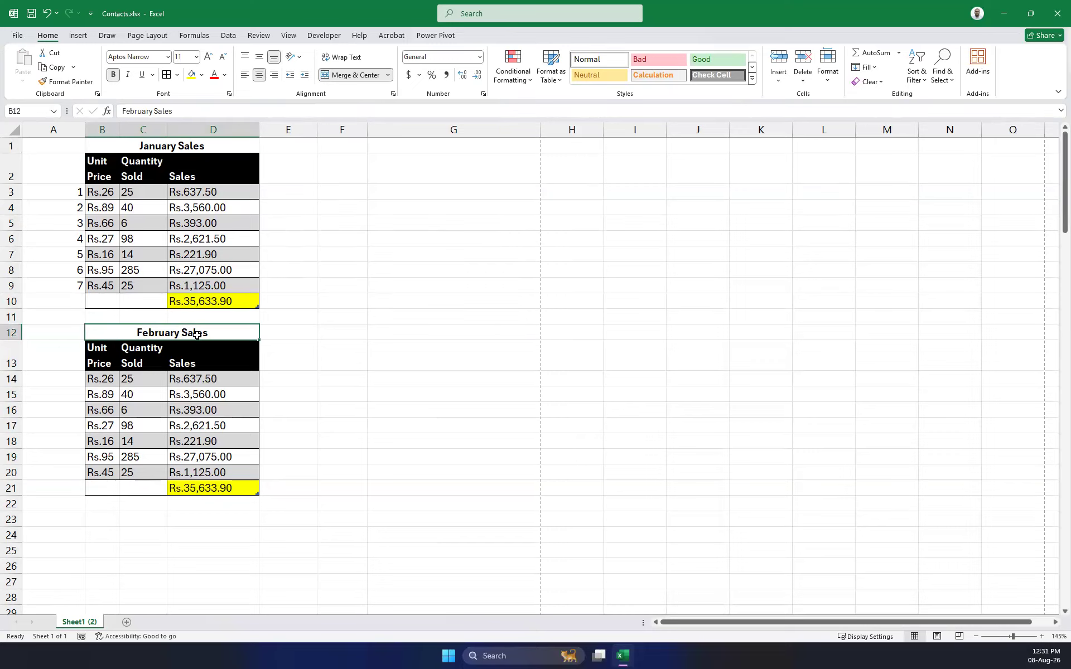
click(141, 142)
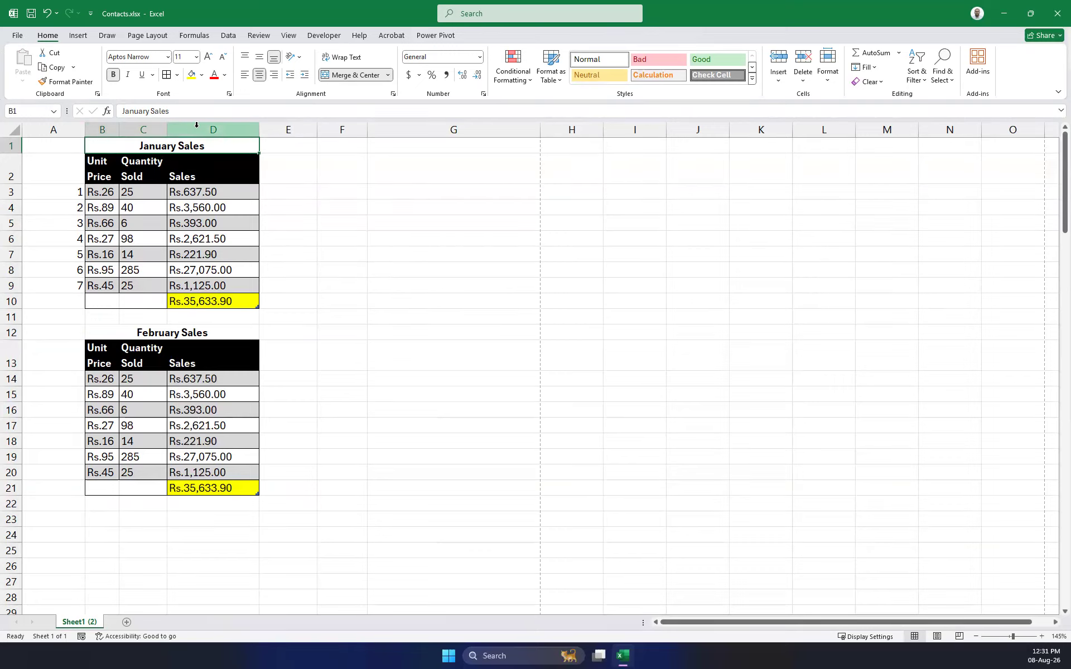
click(337, 75)
click(173, 333)
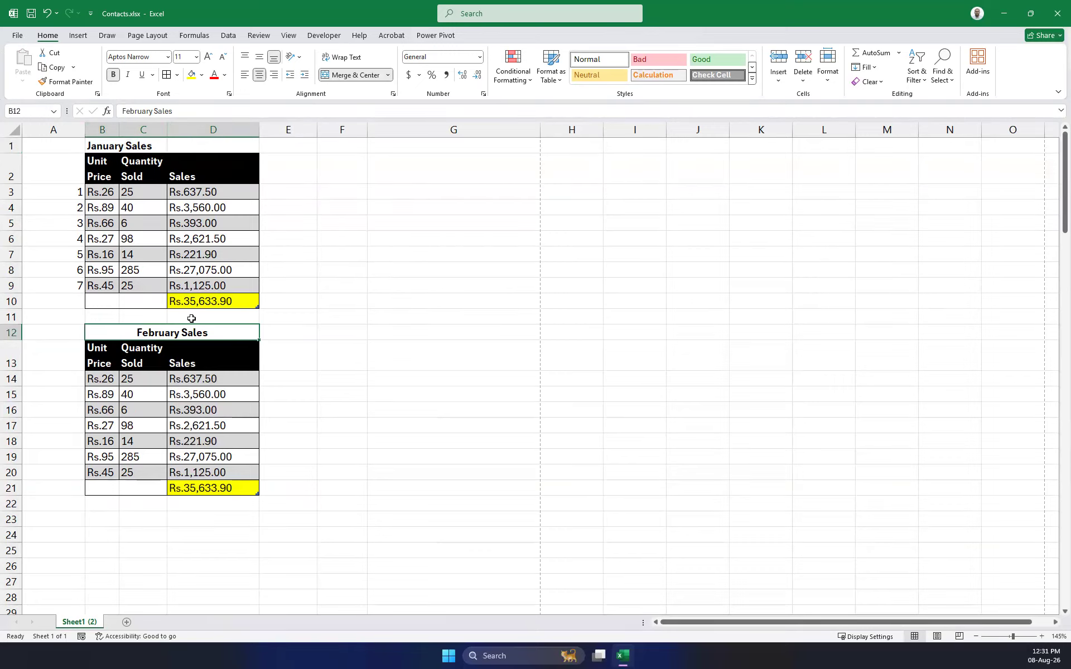
click(357, 77)
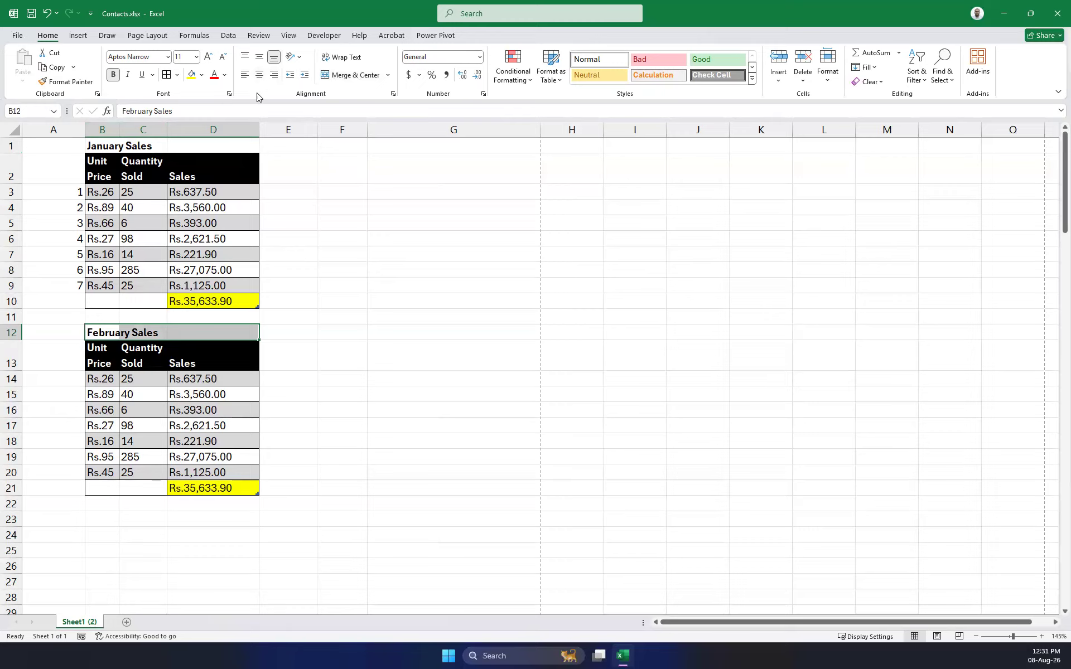
click(414, 358)
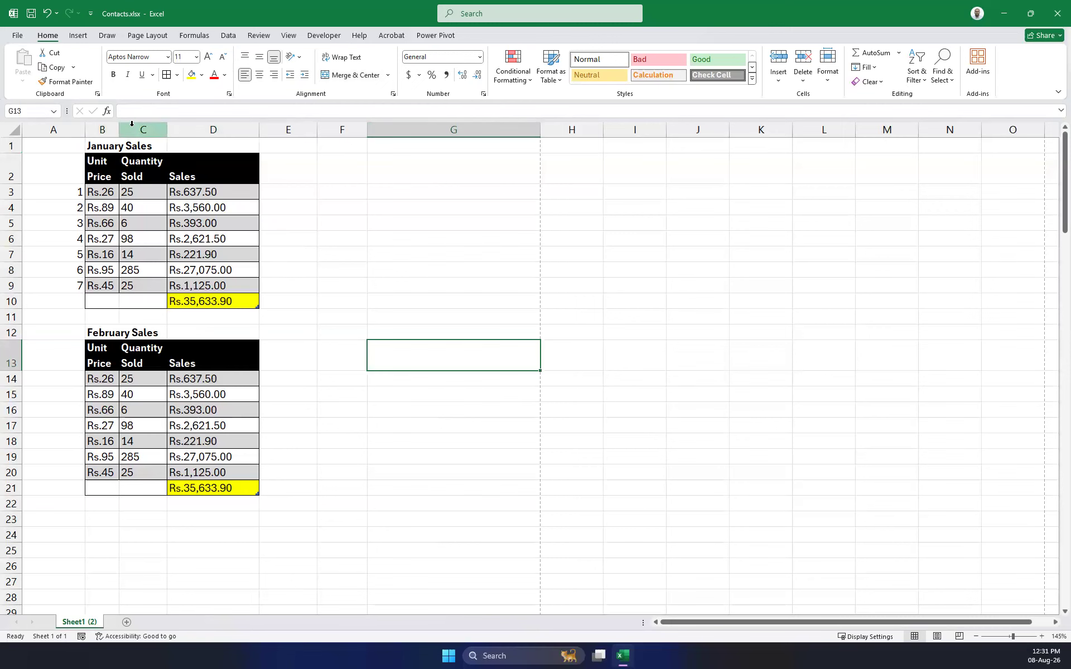
AutoFit the table columns' widths and row heights.
drag(212, 130, 102, 130)
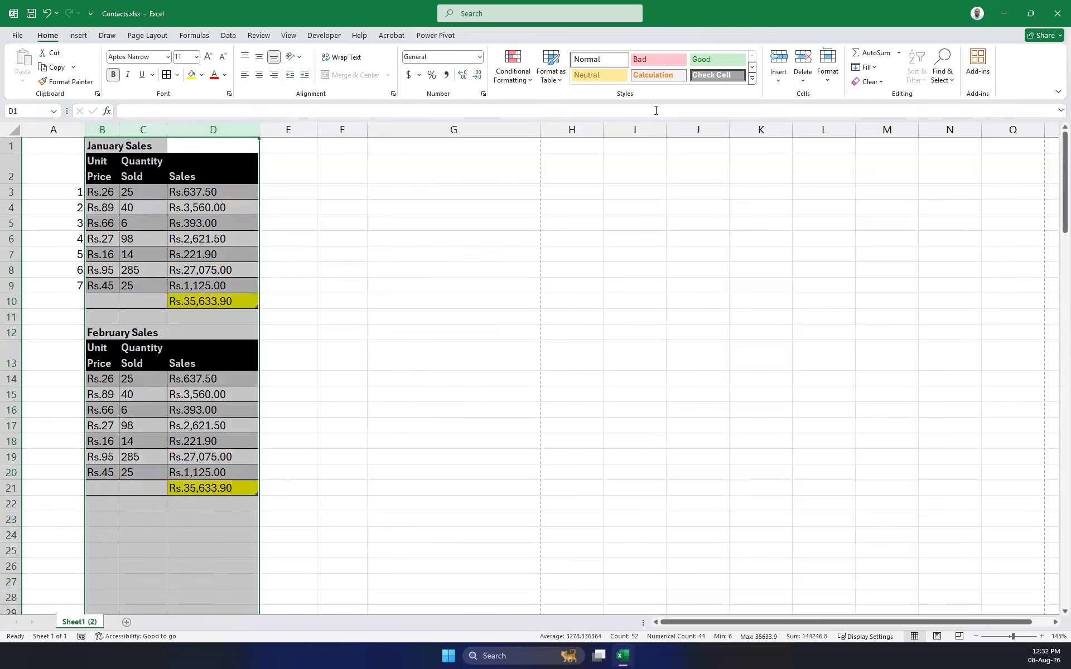
click(829, 75)
click(873, 162)
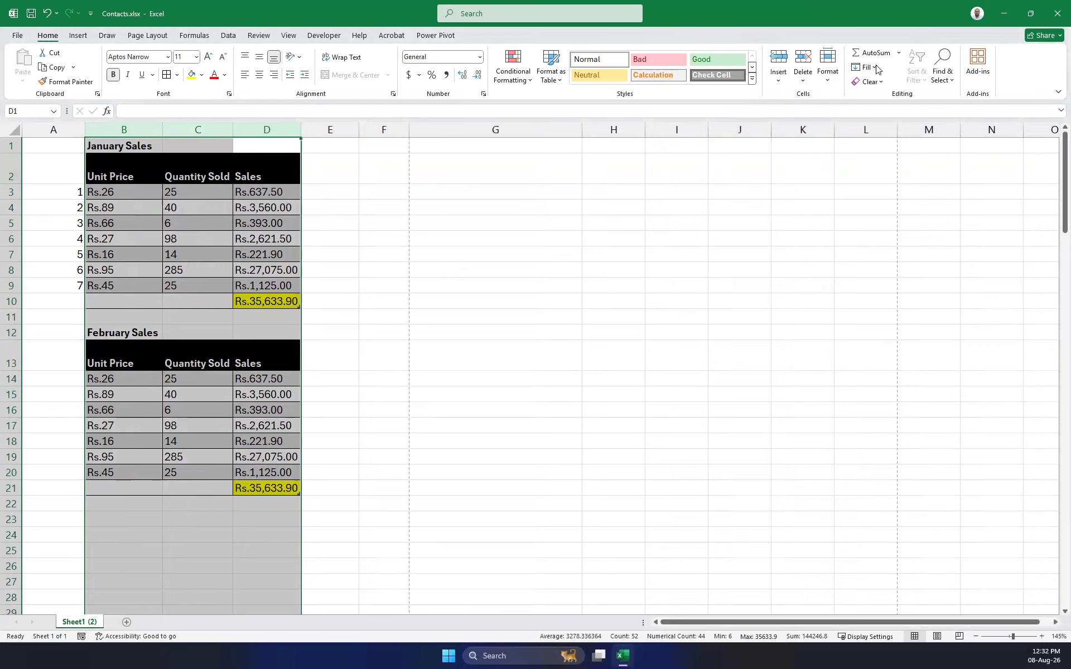
click(828, 70)
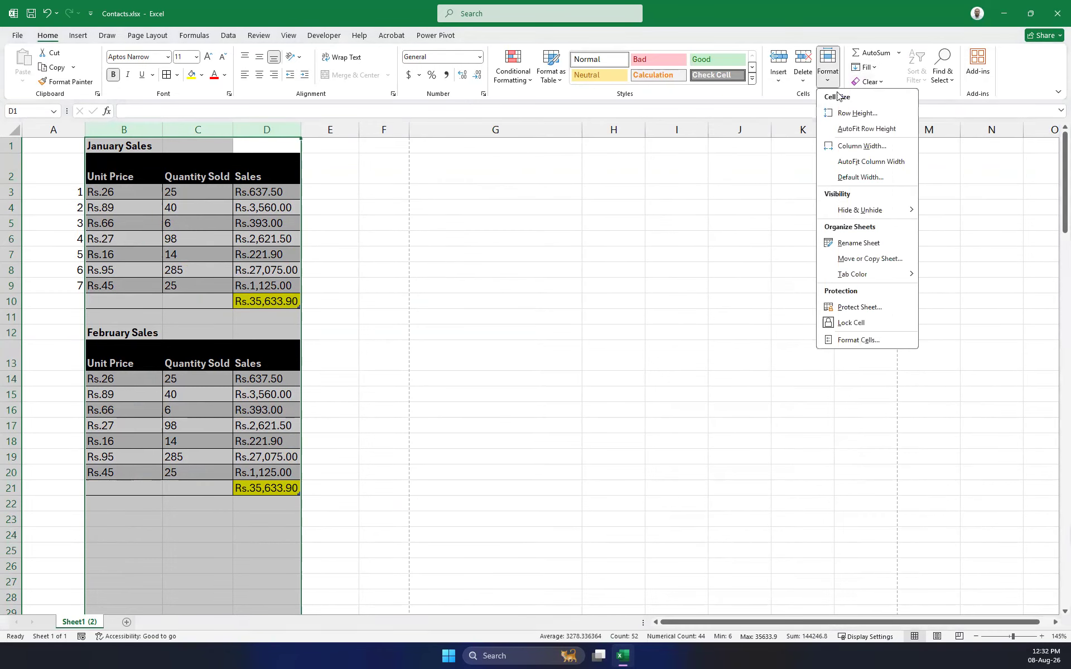
click(873, 129)
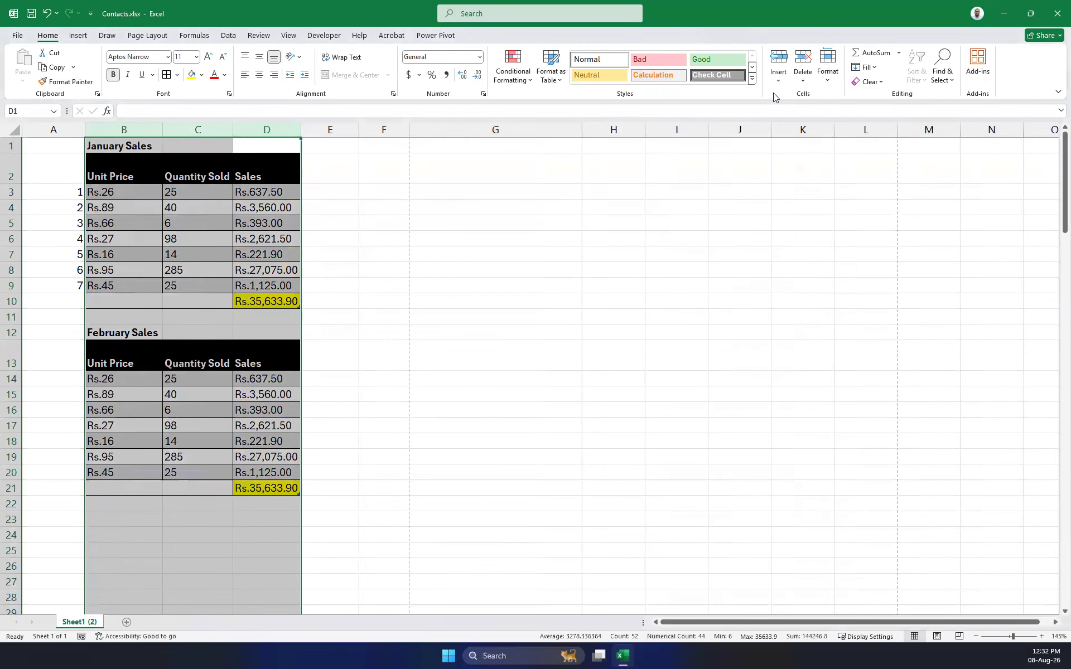
Select rows 1 to 21 and AutoFit their row height.
drag(11, 146, 29, 498)
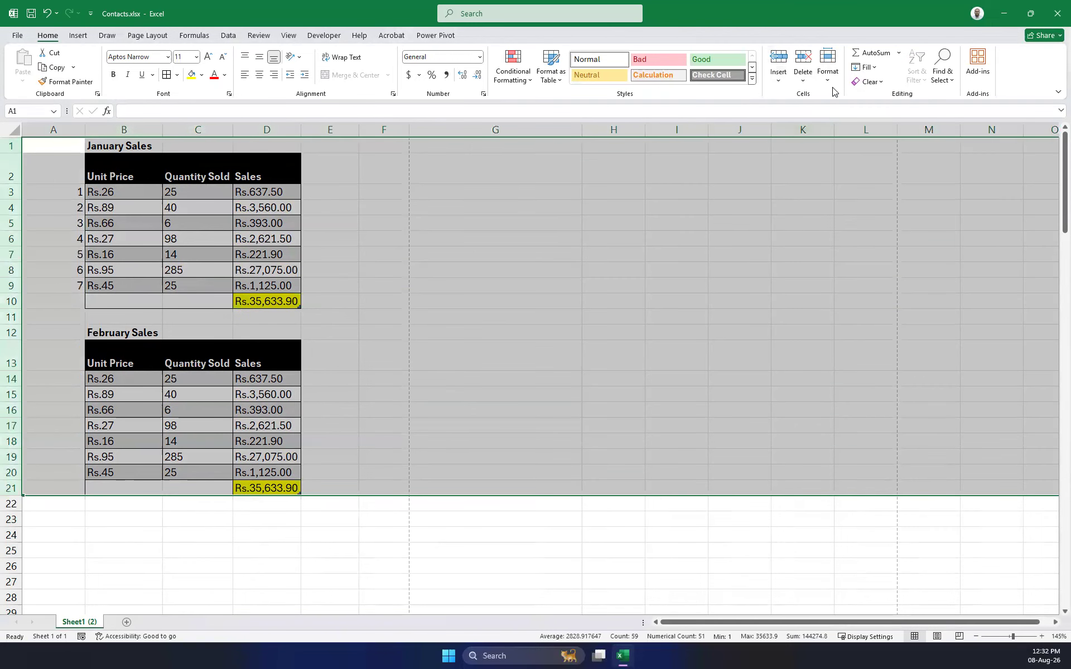
click(828, 67)
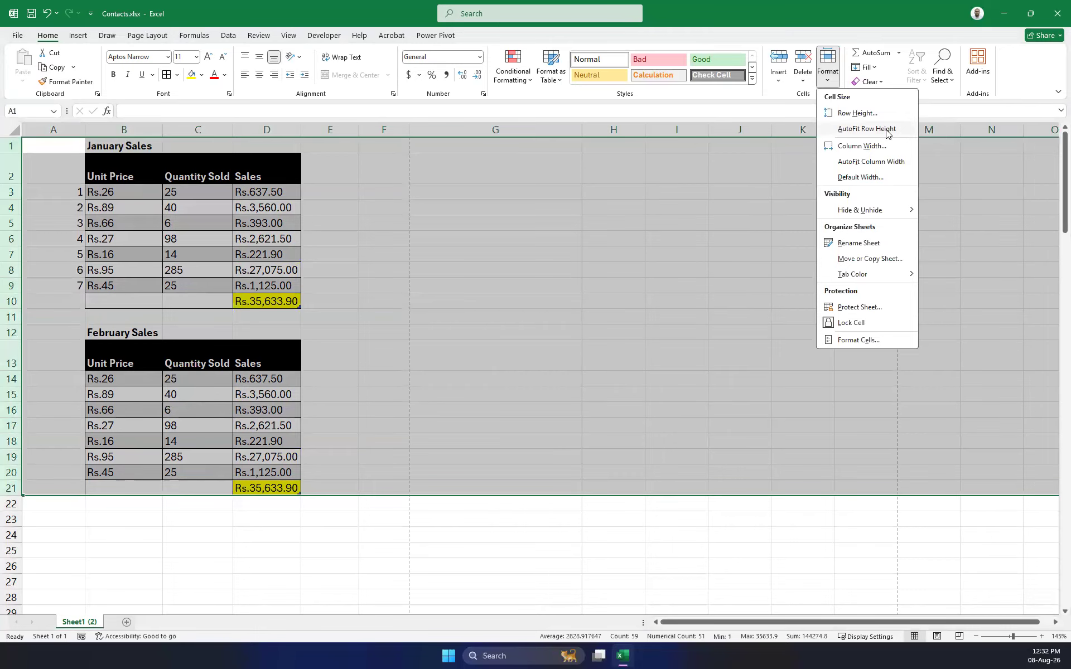
click(887, 132)
click(873, 70)
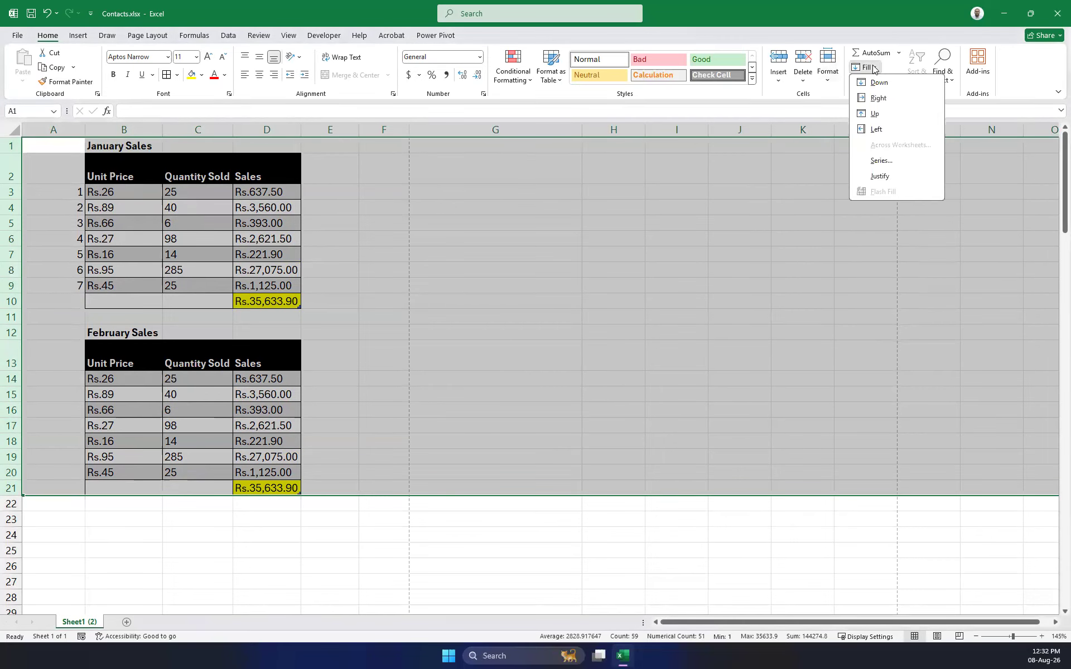
click(832, 82)
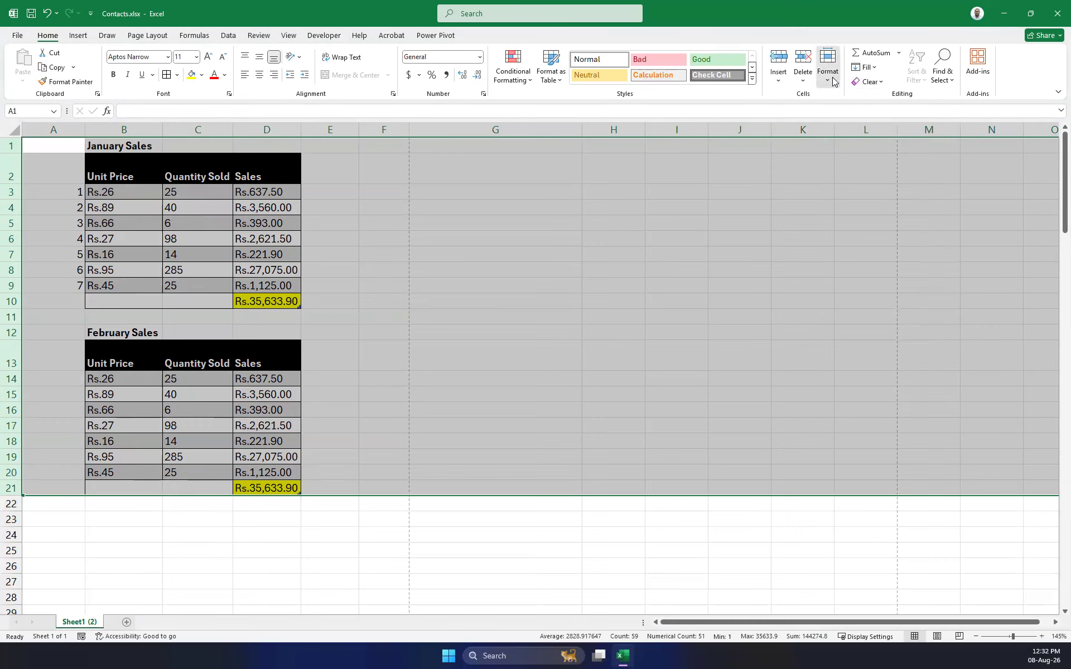
Set rows 1–21 to height 8, AutoFit them, then drag them to one equal height.
click(833, 82)
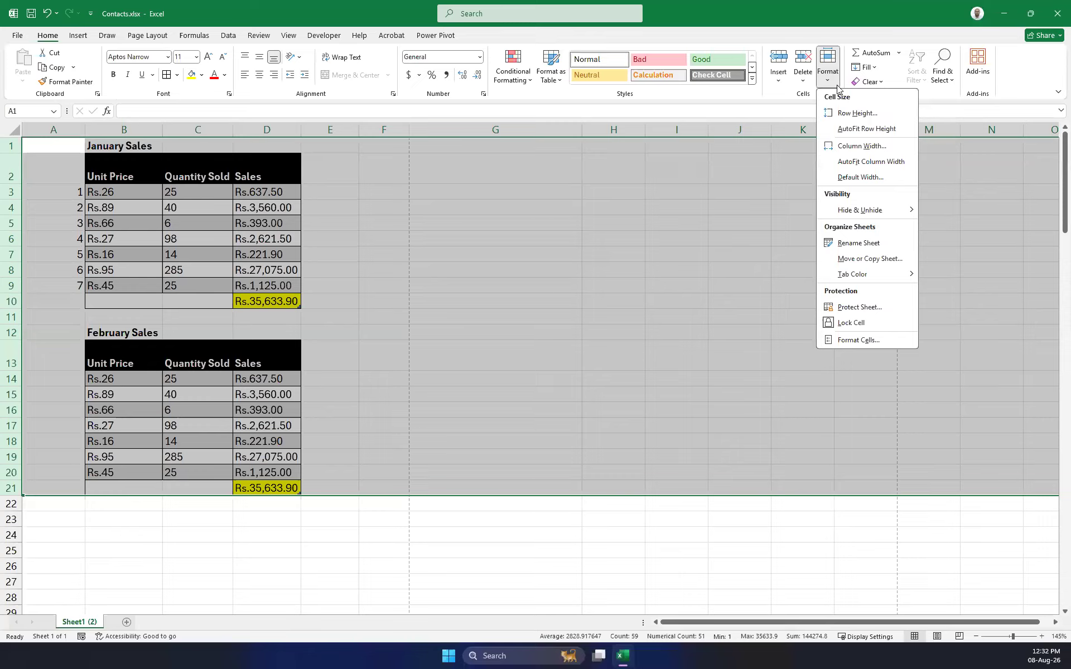
click(868, 113)
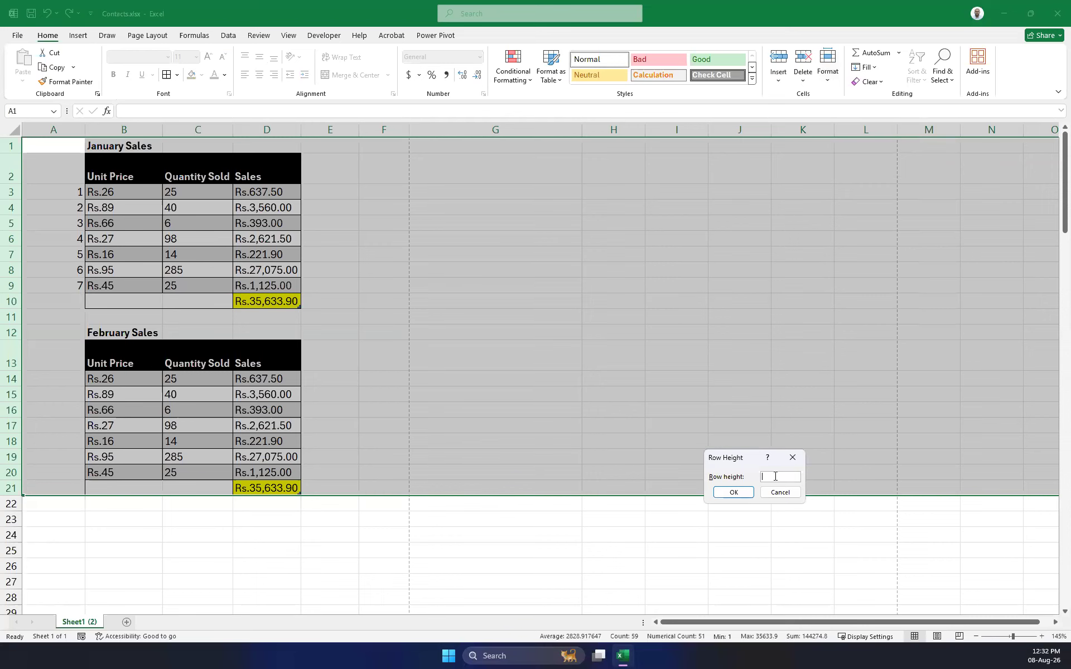
text(8)
key(Return)
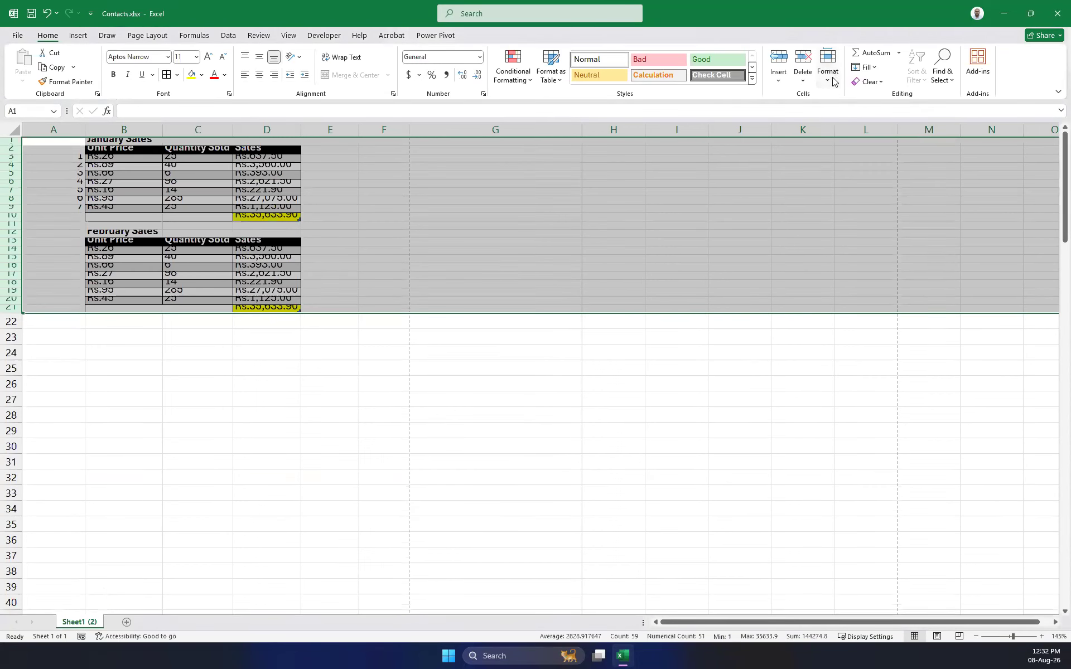
click(834, 80)
click(863, 123)
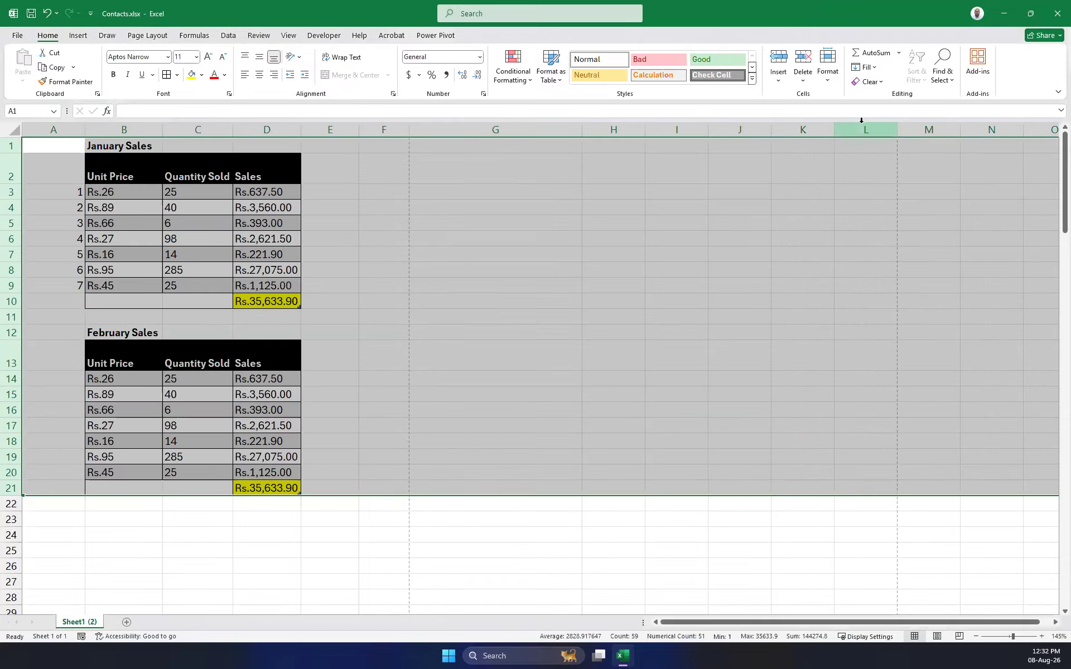
drag(18, 183, 20, 166)
click(512, 284)
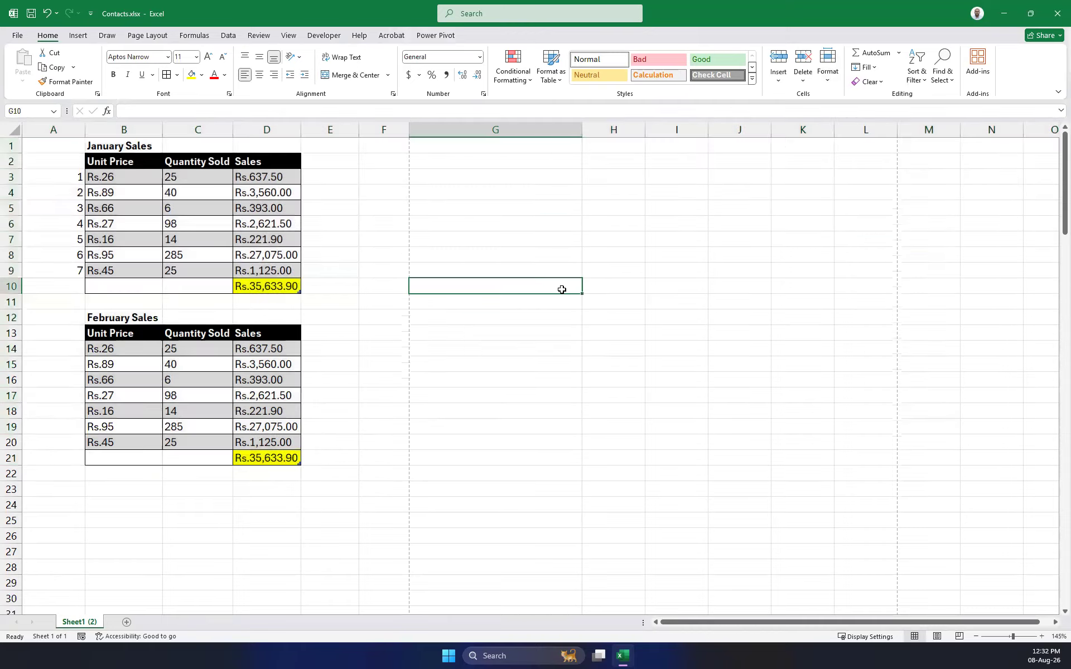
Centre the January Sales title across B1:D1 with Center Across Selection.
drag(117, 144, 282, 148)
click(414, 224)
drag(119, 140, 289, 147)
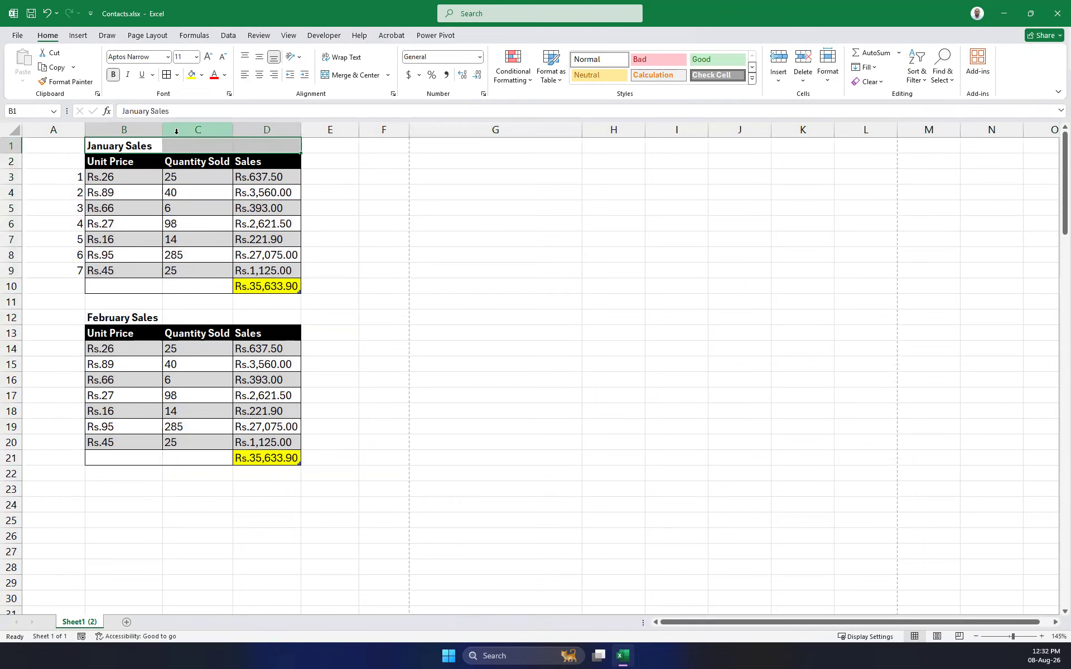
drag(364, 176, 347, 171)
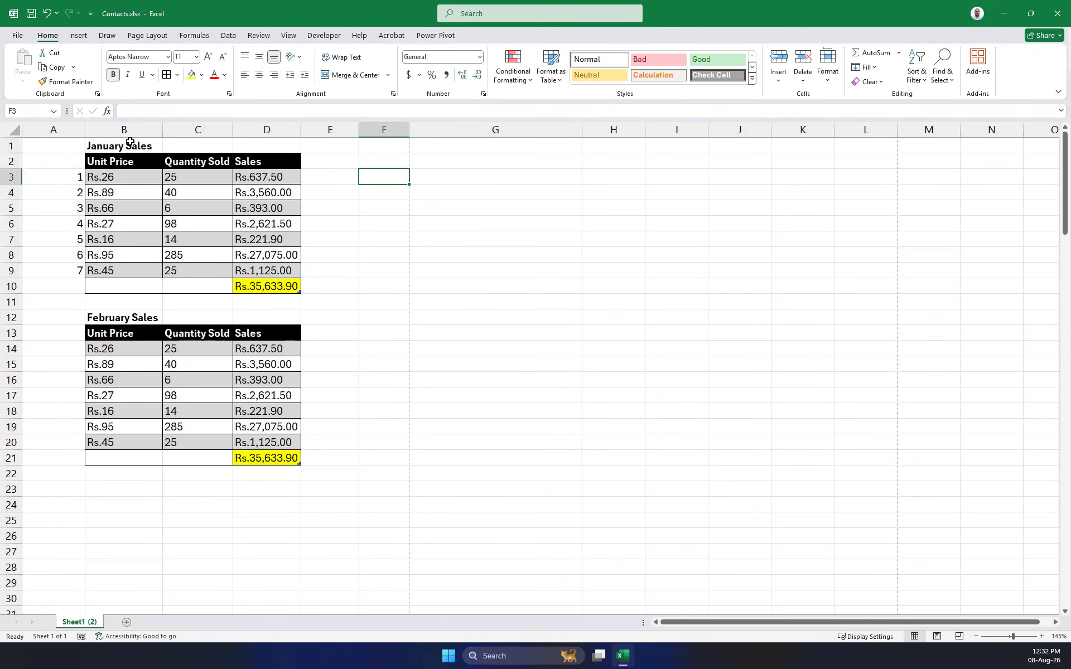
drag(106, 145, 254, 151)
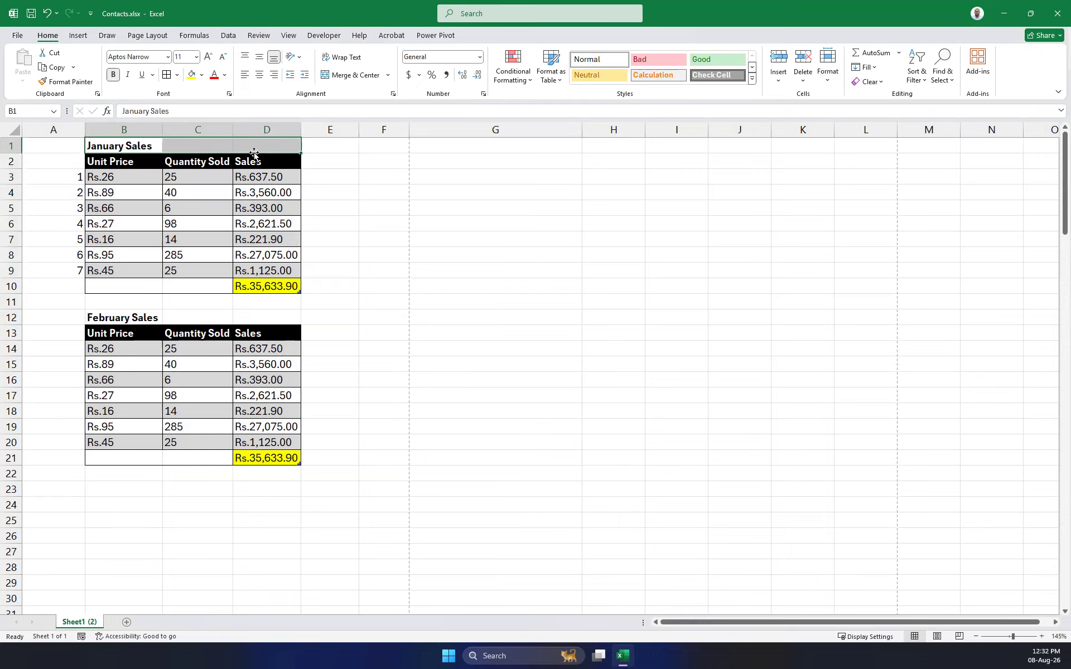
click(406, 177)
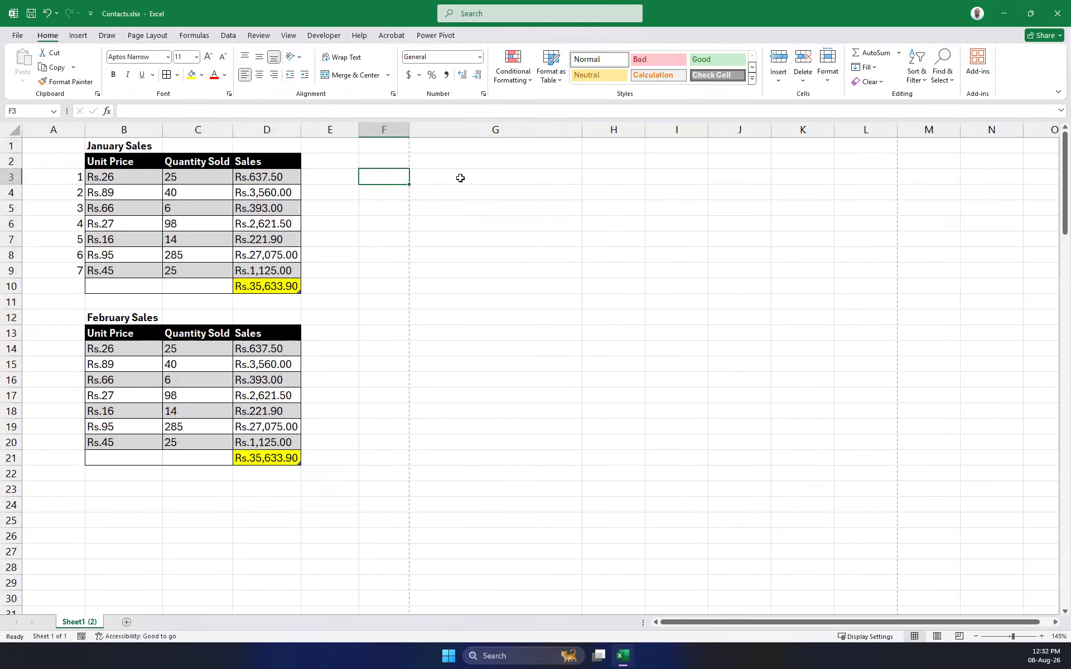
drag(284, 144, 107, 145)
click(326, 206)
drag(265, 147, 124, 145)
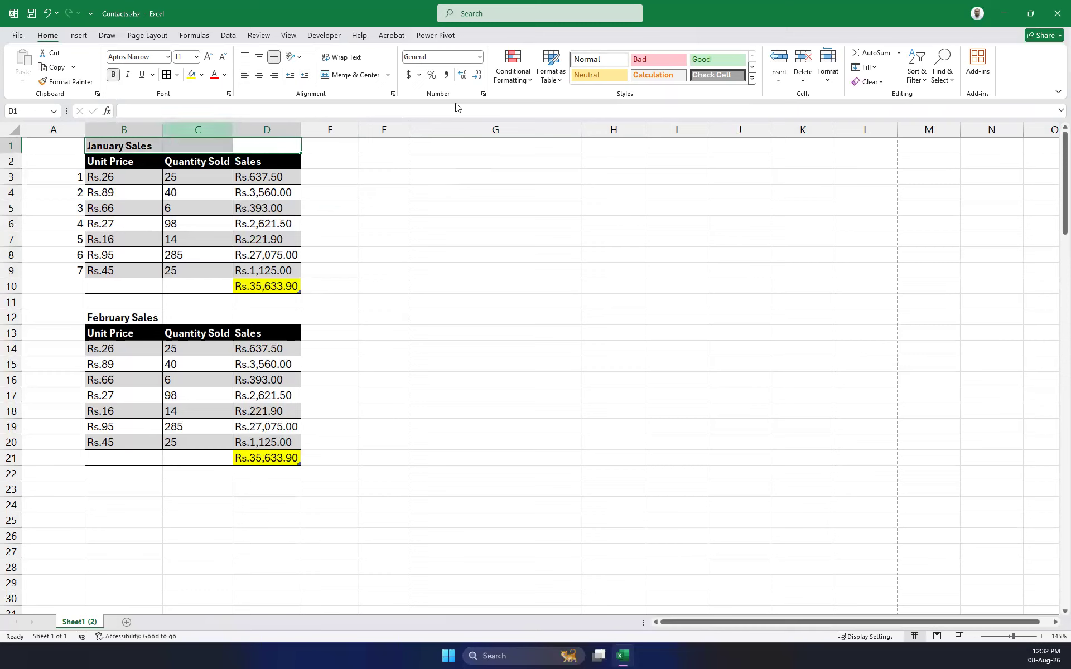
click(393, 95)
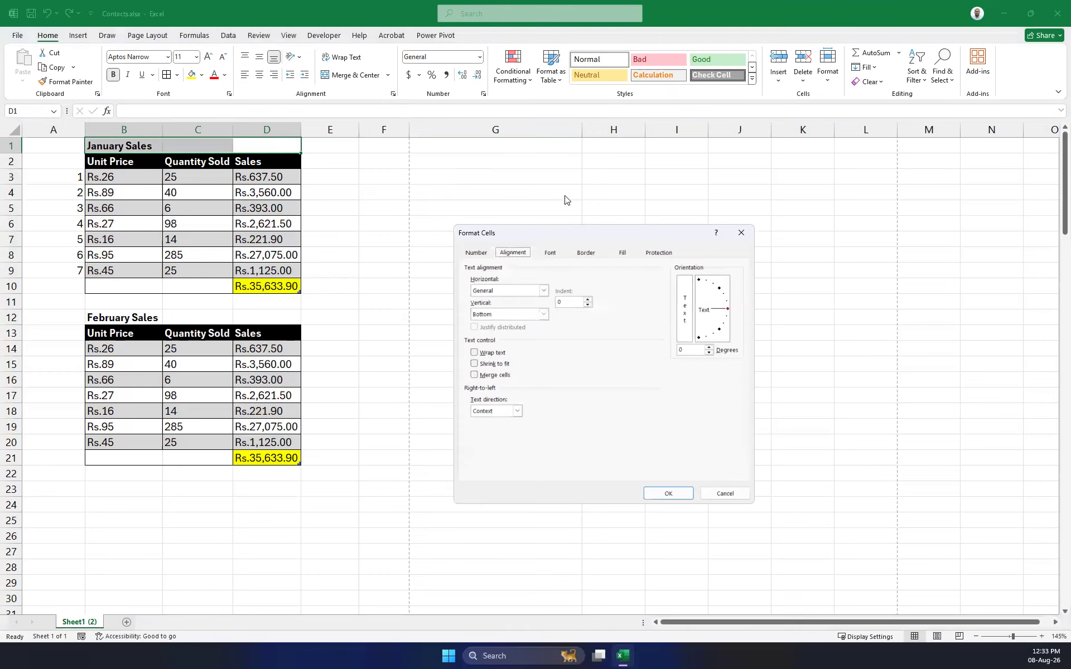
click(544, 291)
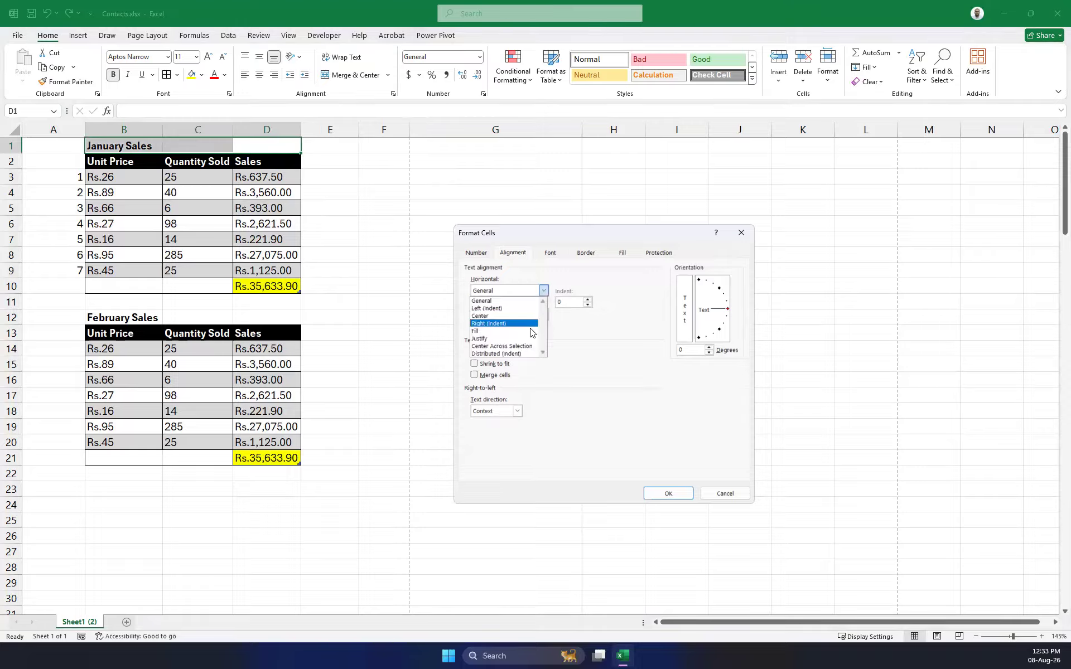
click(522, 347)
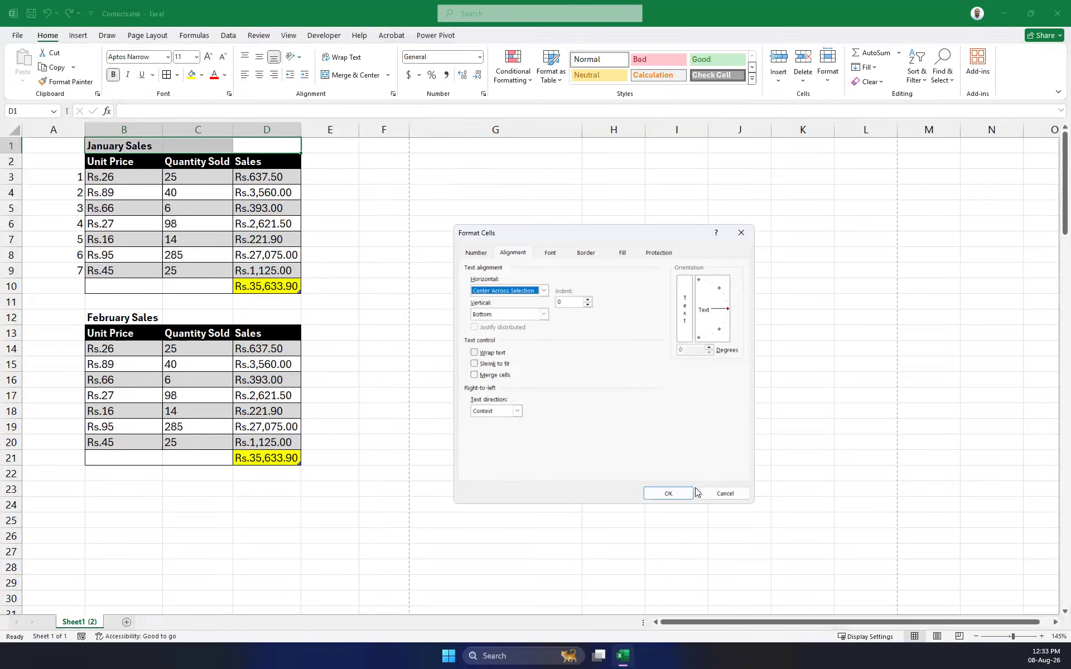
click(667, 495)
Centre the February Sales title across B12:D12 with Center Across Selection.
drag(114, 318, 281, 314)
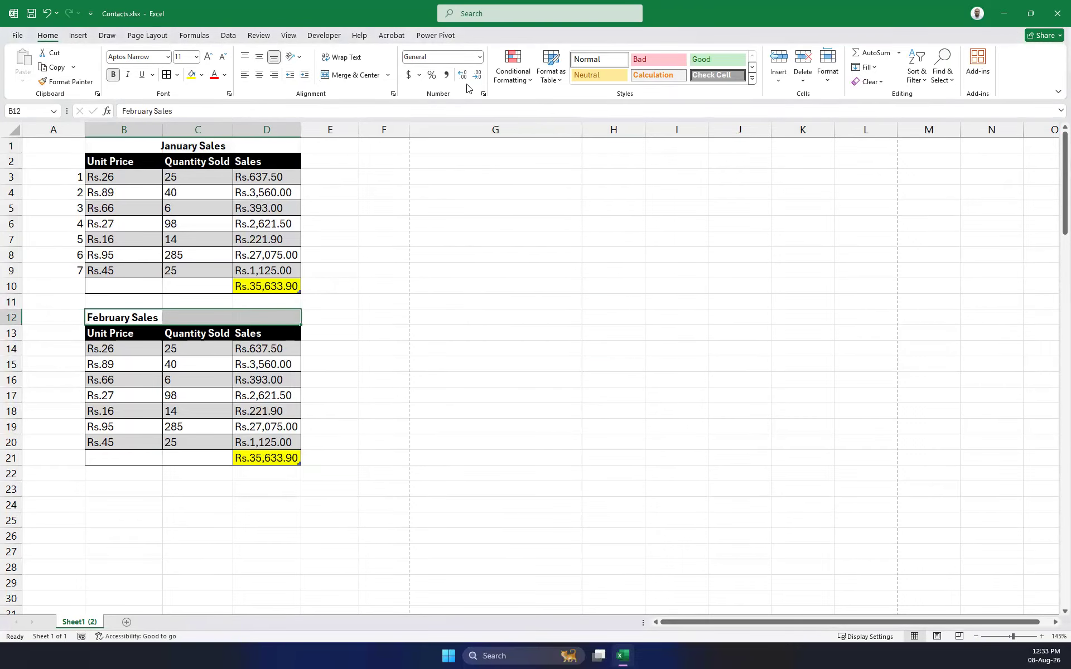
click(392, 96)
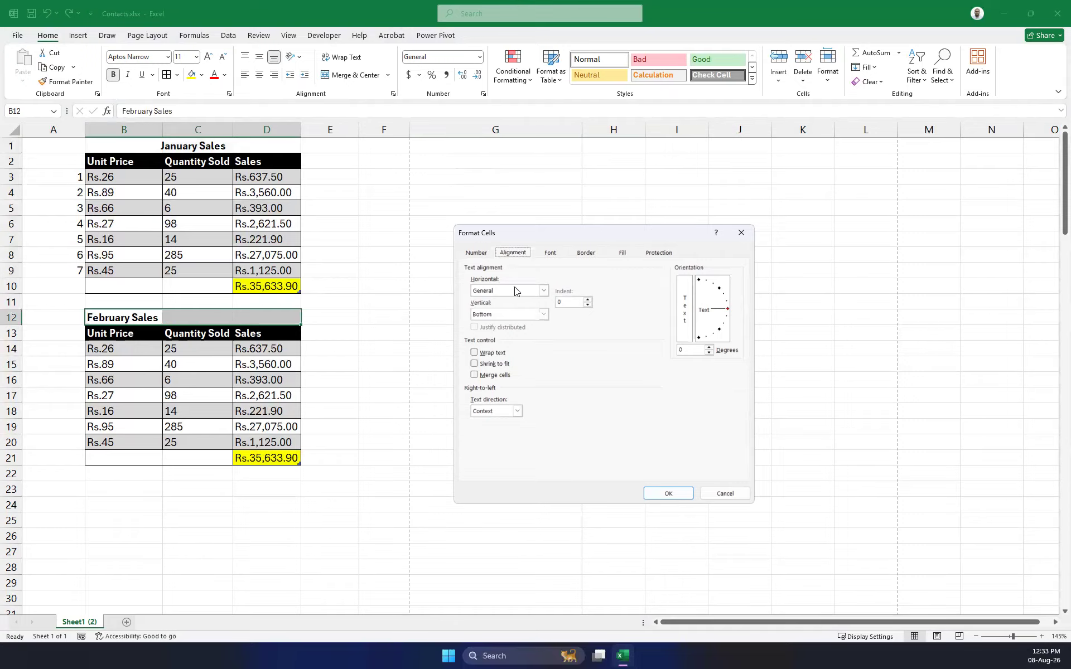
click(542, 291)
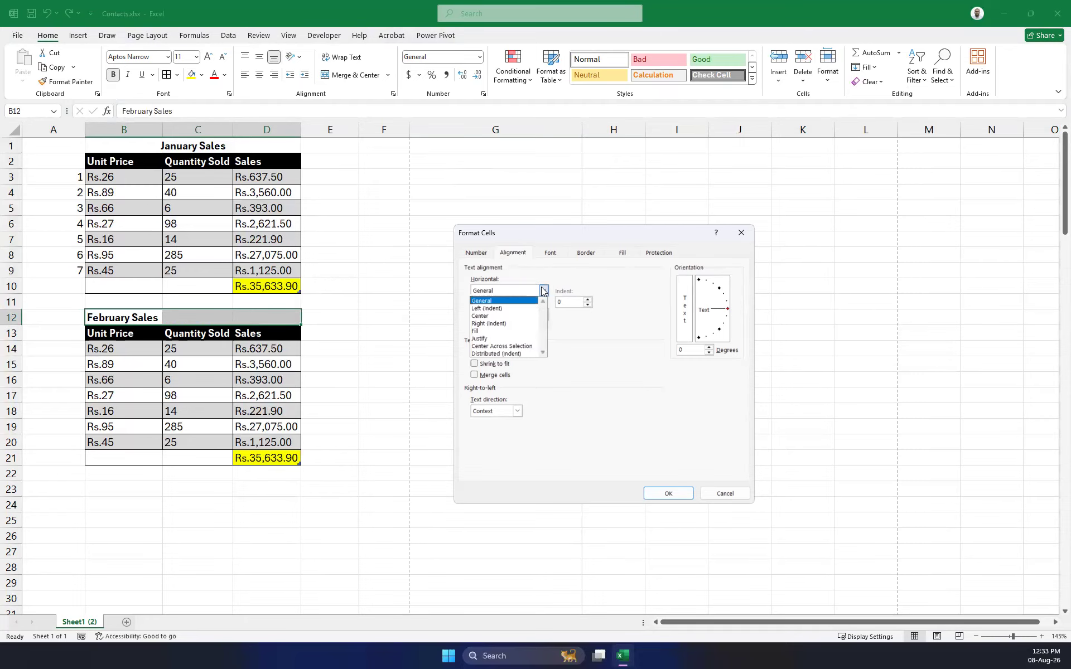
click(522, 348)
click(672, 494)
click(526, 441)
Select columns B, C and D values and the B1:D1 title to check the result.
click(121, 137)
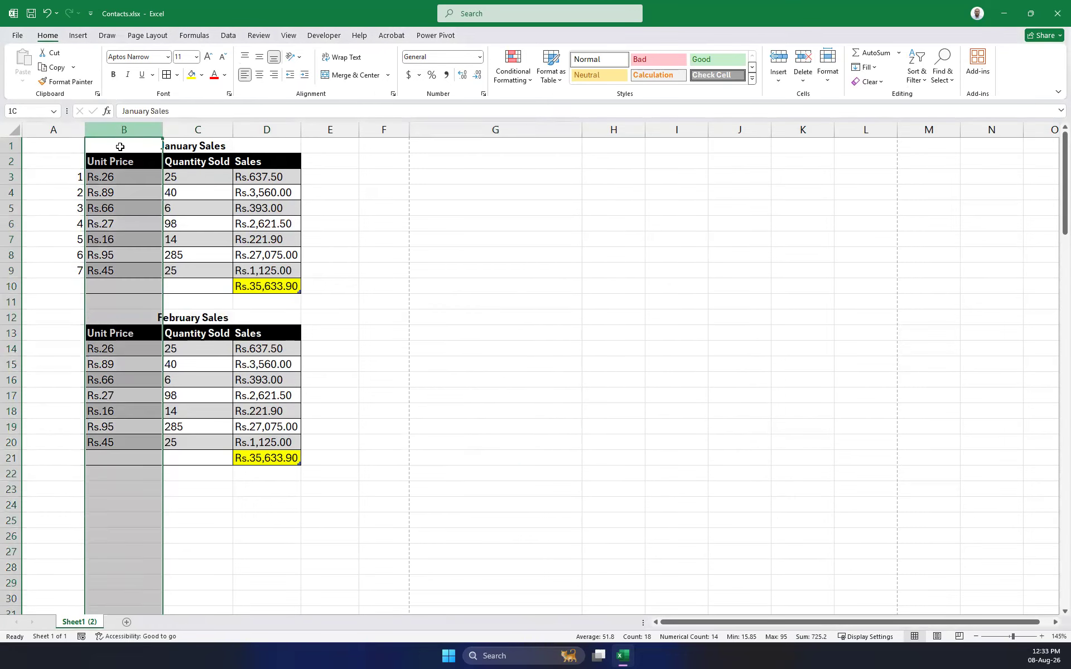
click(421, 333)
drag(116, 163, 119, 460)
drag(198, 155, 191, 441)
drag(510, 360, 505, 351)
drag(200, 162, 186, 493)
drag(265, 165, 265, 521)
drag(153, 142, 287, 139)
click(494, 226)
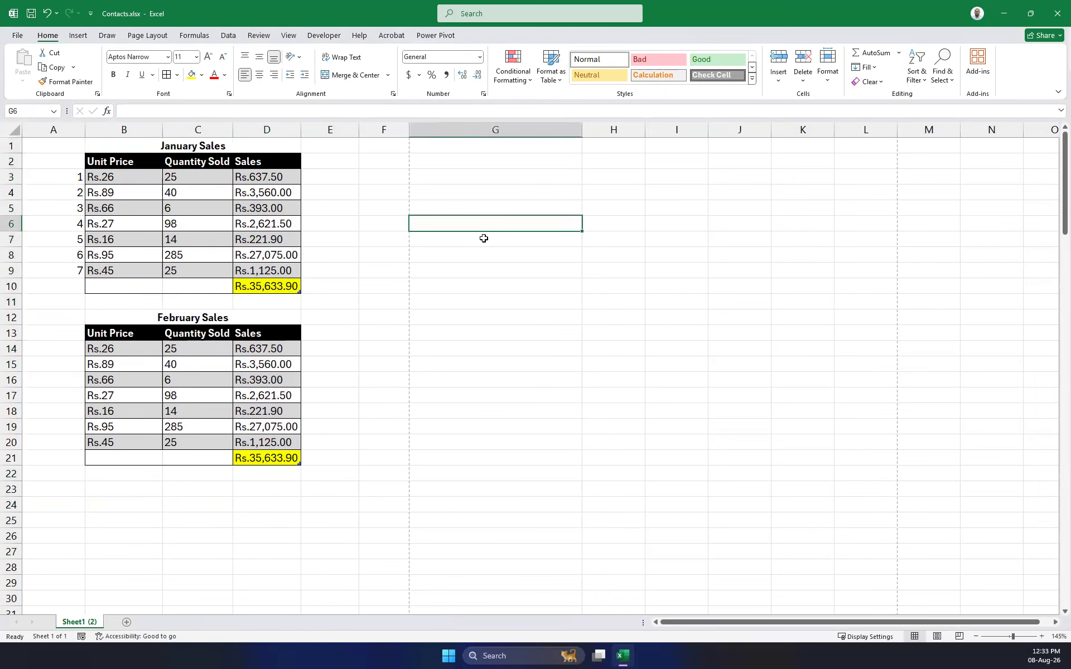
drag(122, 318, 277, 316)
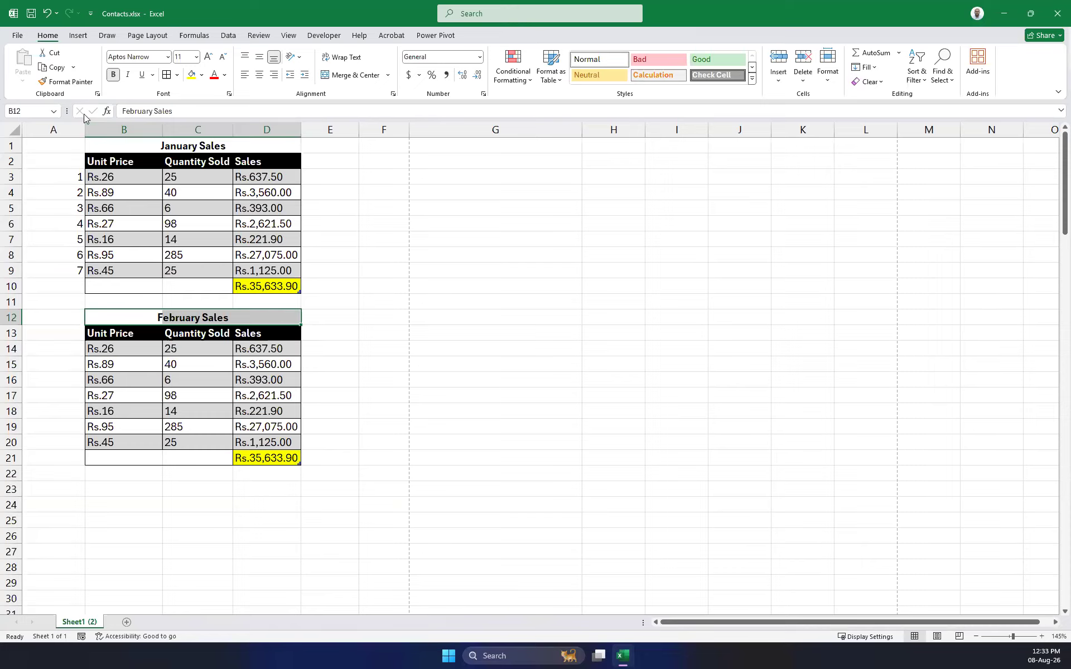
drag(127, 148, 264, 144)
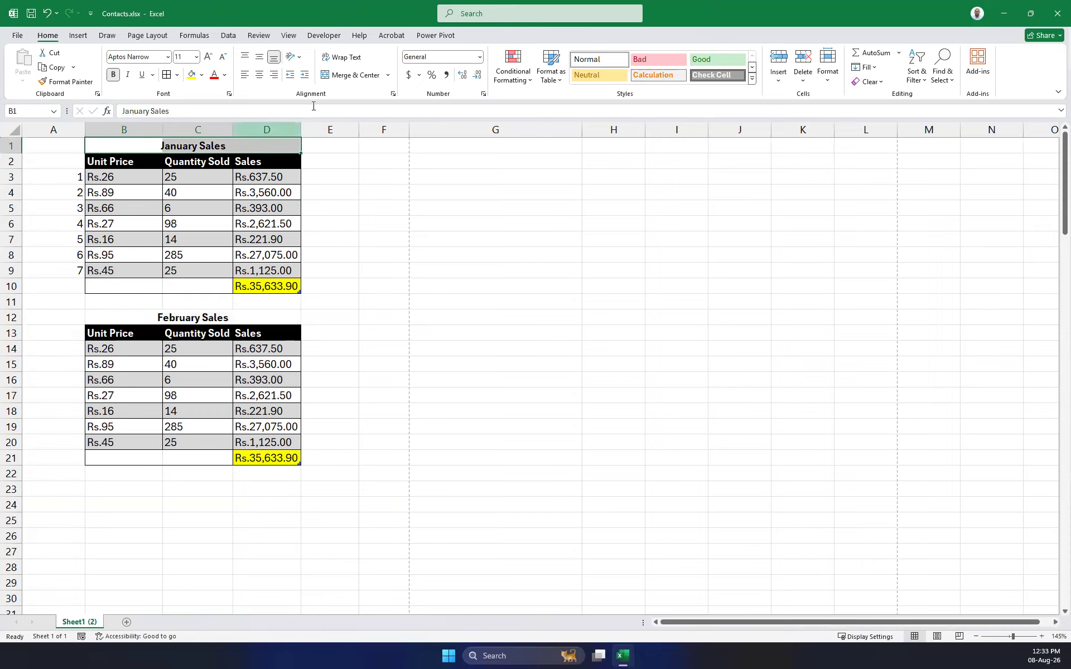
click(244, 74)
click(259, 75)
click(273, 78)
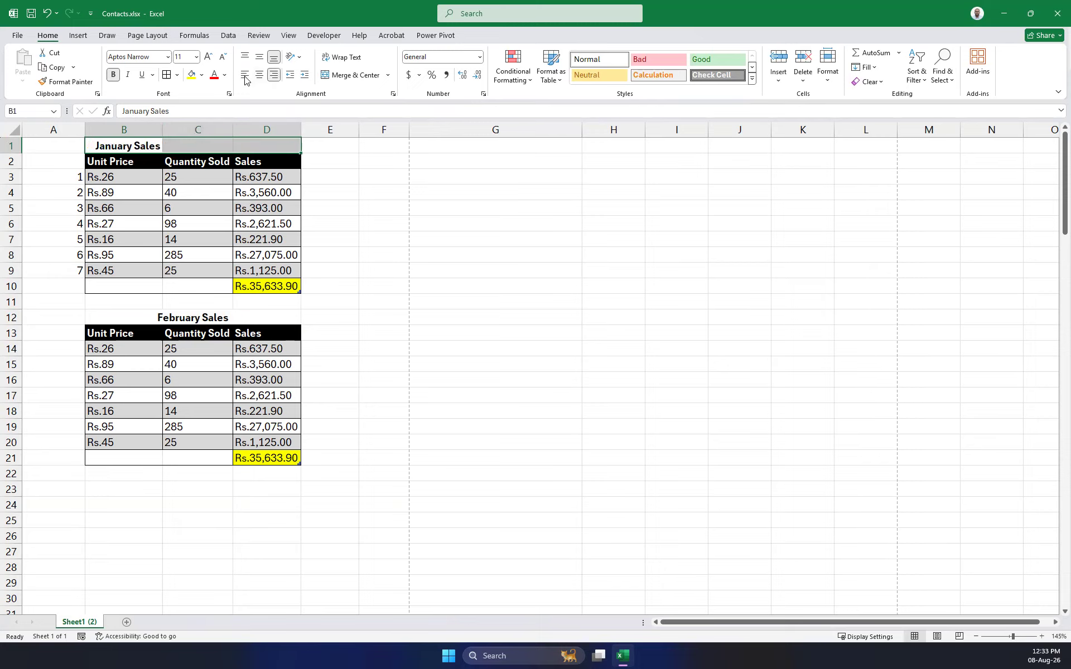
click(360, 170)
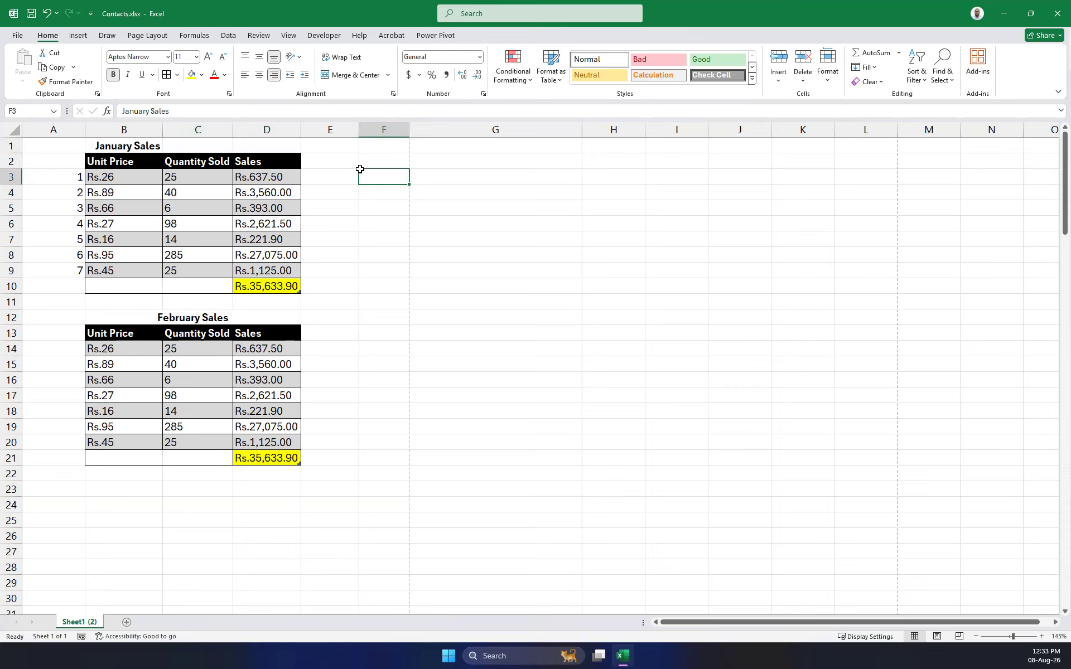
drag(276, 147, 276, 147)
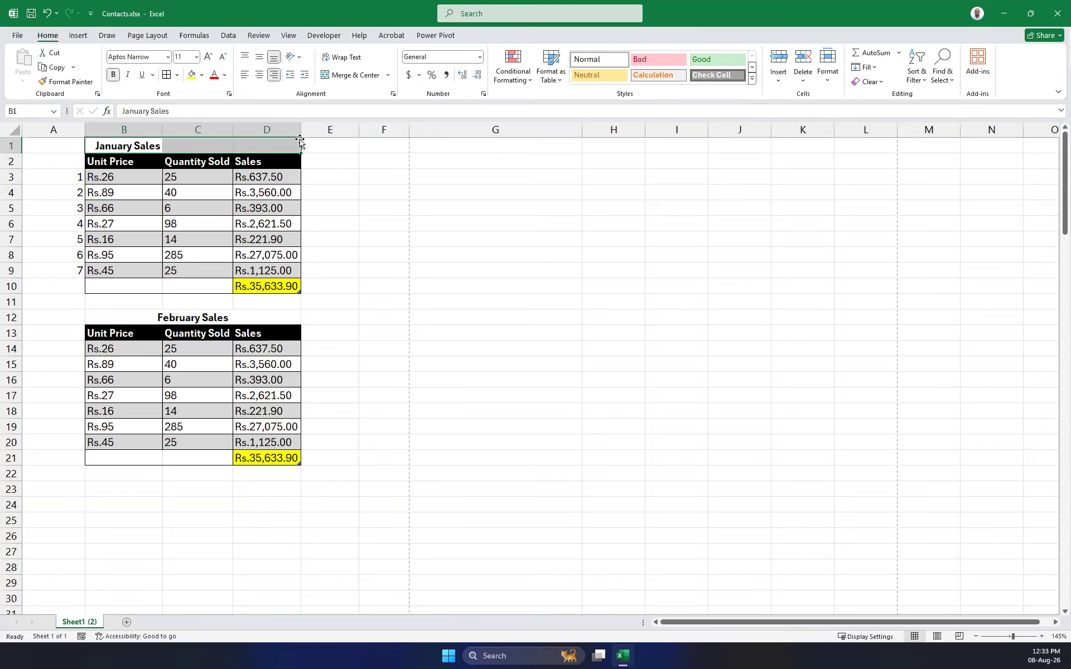
click(393, 96)
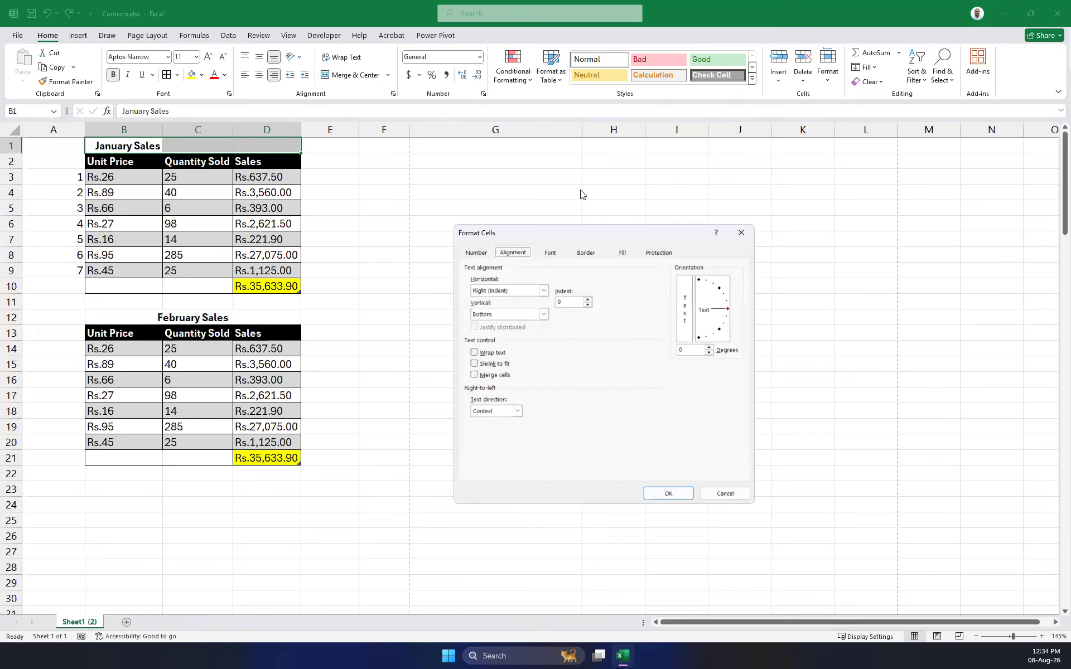
click(543, 290)
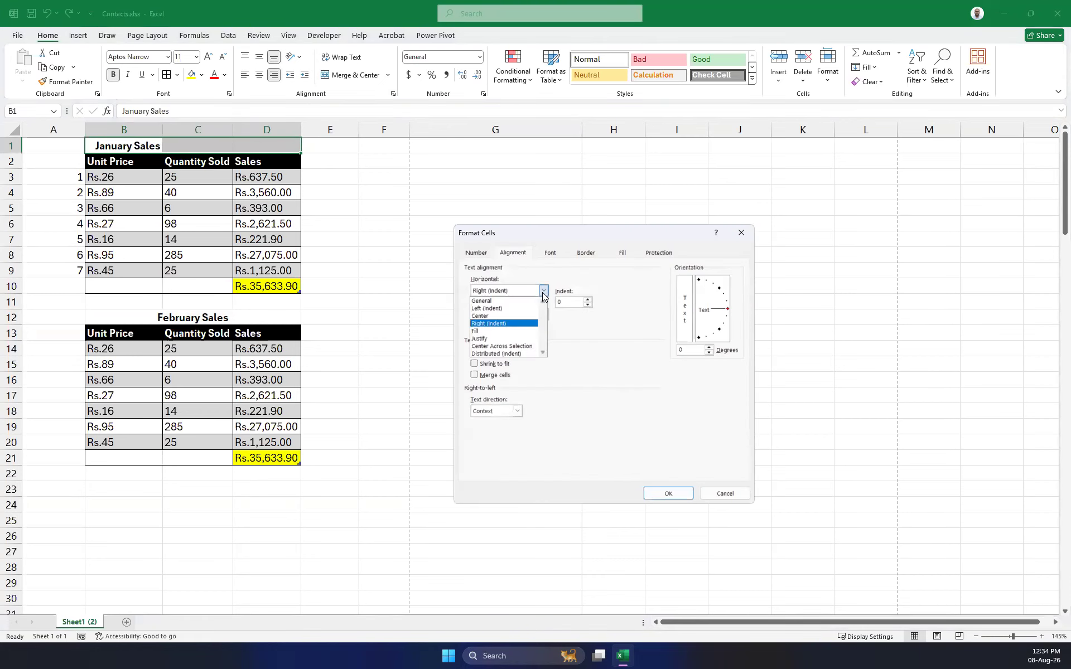
click(505, 344)
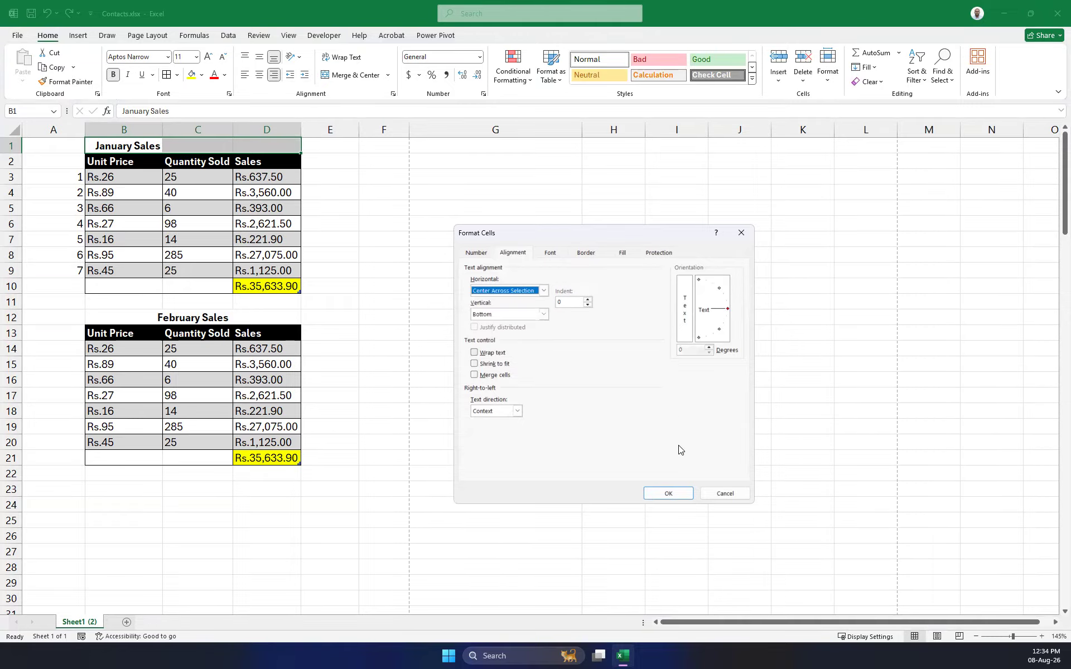
click(670, 493)
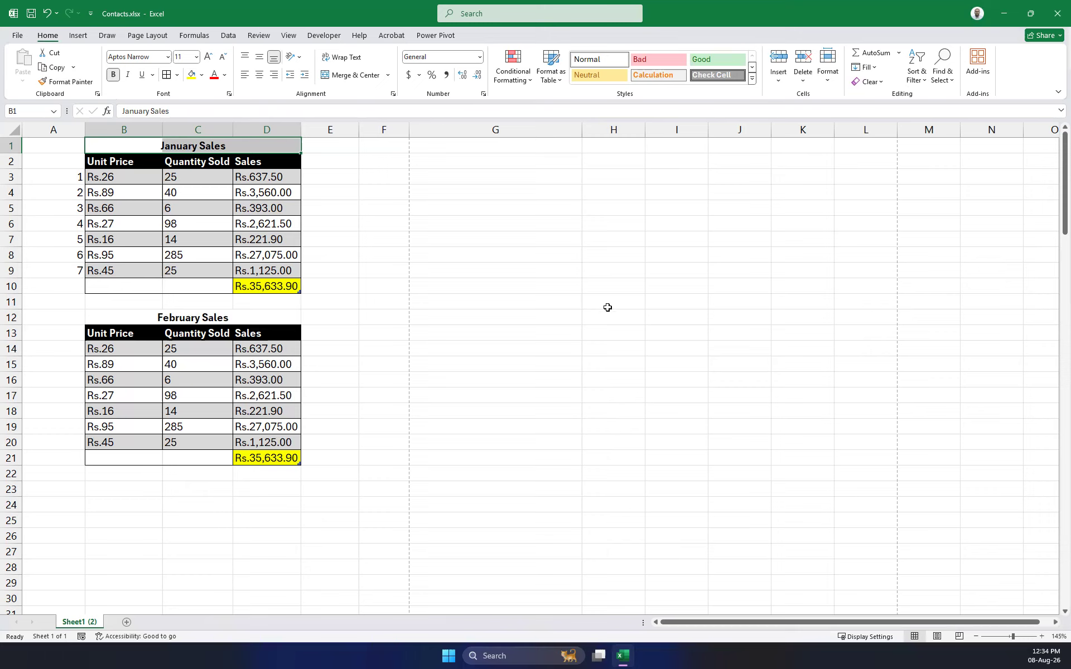
Enter the headings Stu Name, Sub 1, Sub 2 and Sub 3 across row 4.
click(500, 195)
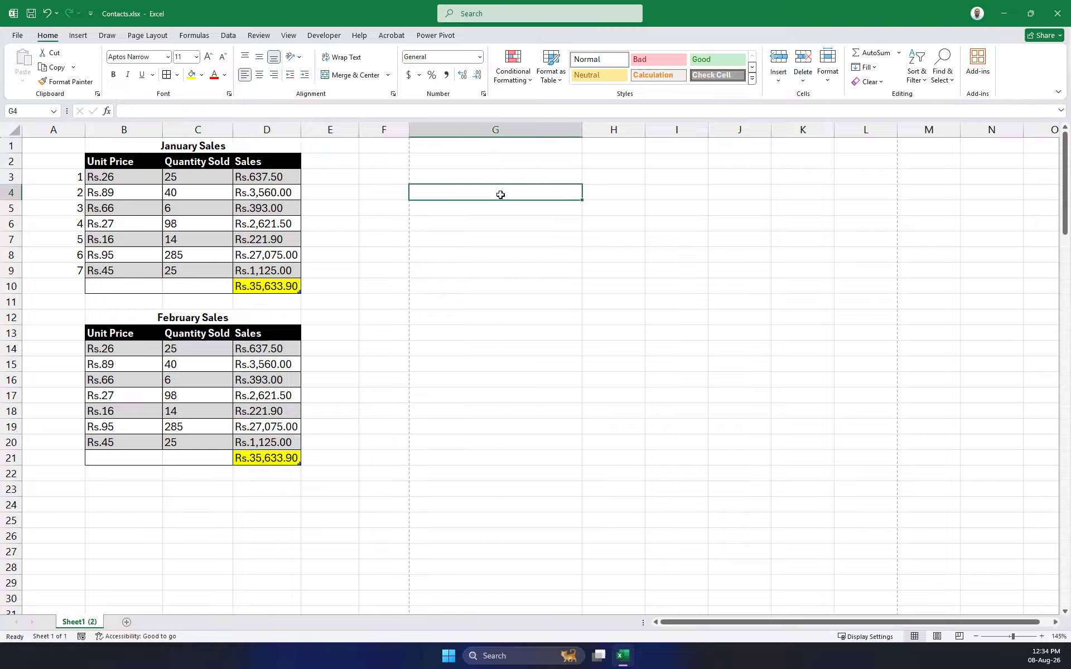
text(Stu N)
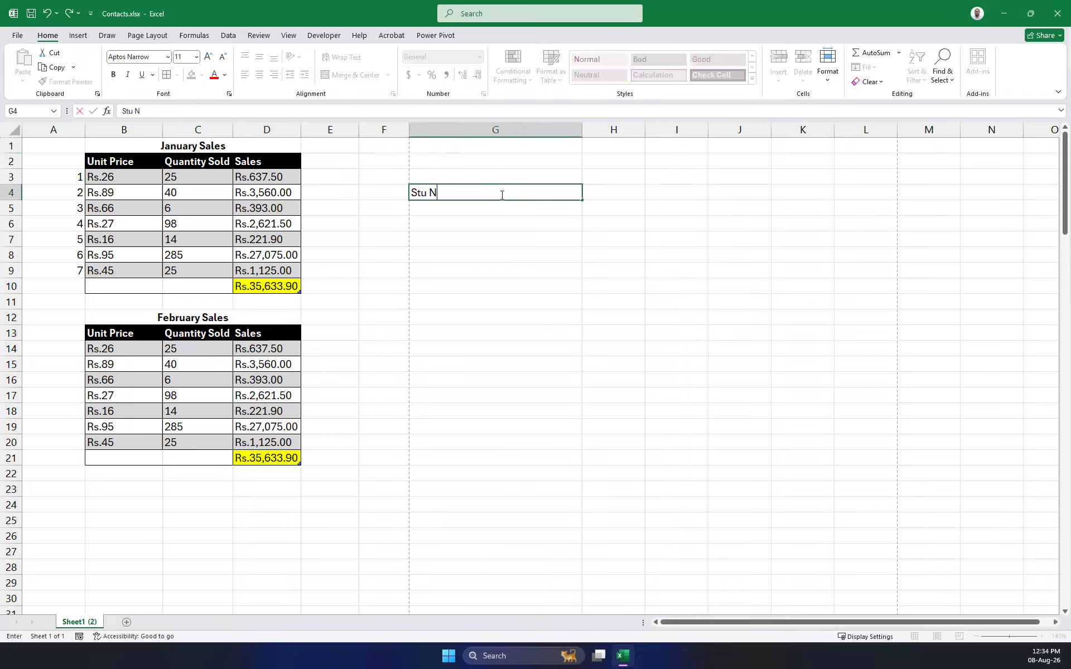
text(ame)
key(Tab)
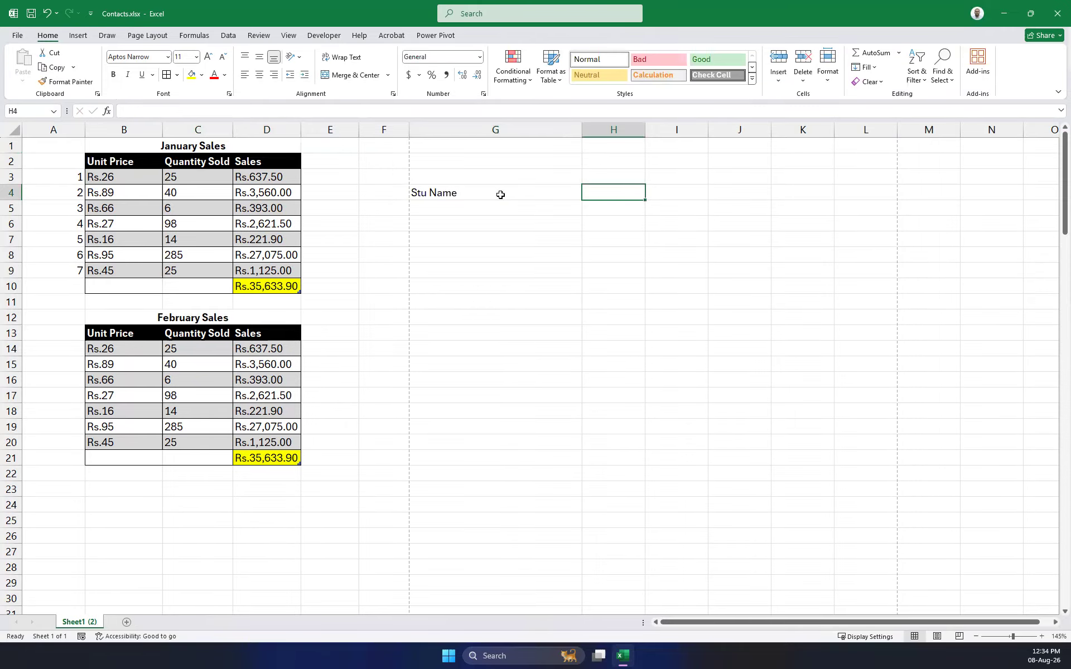
text(Sub 1)
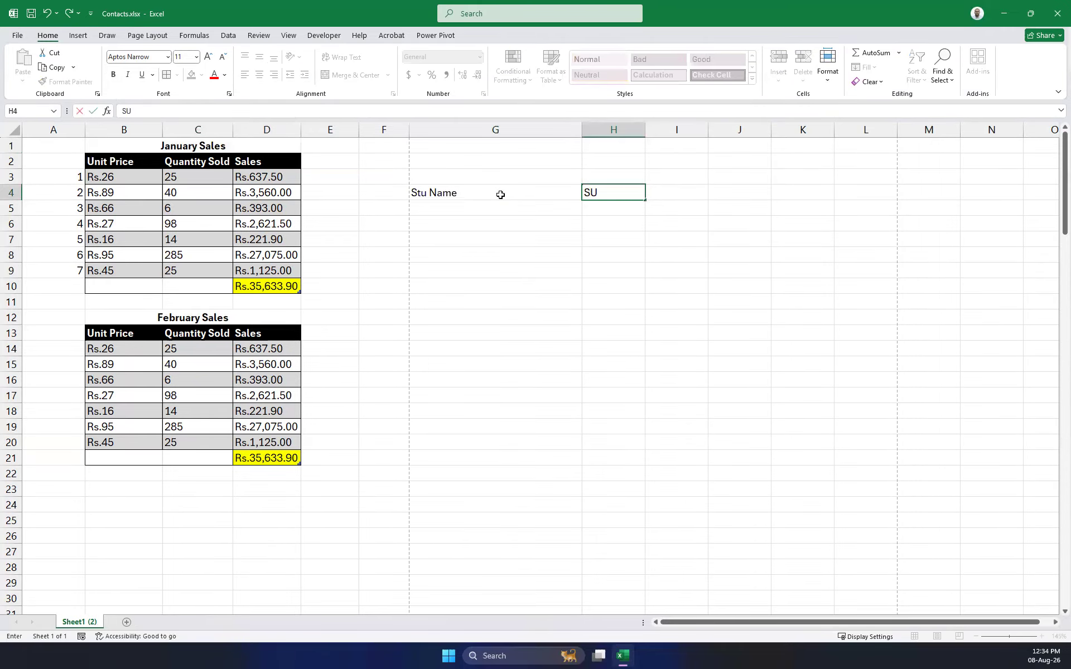
key(Tab)
text(S)
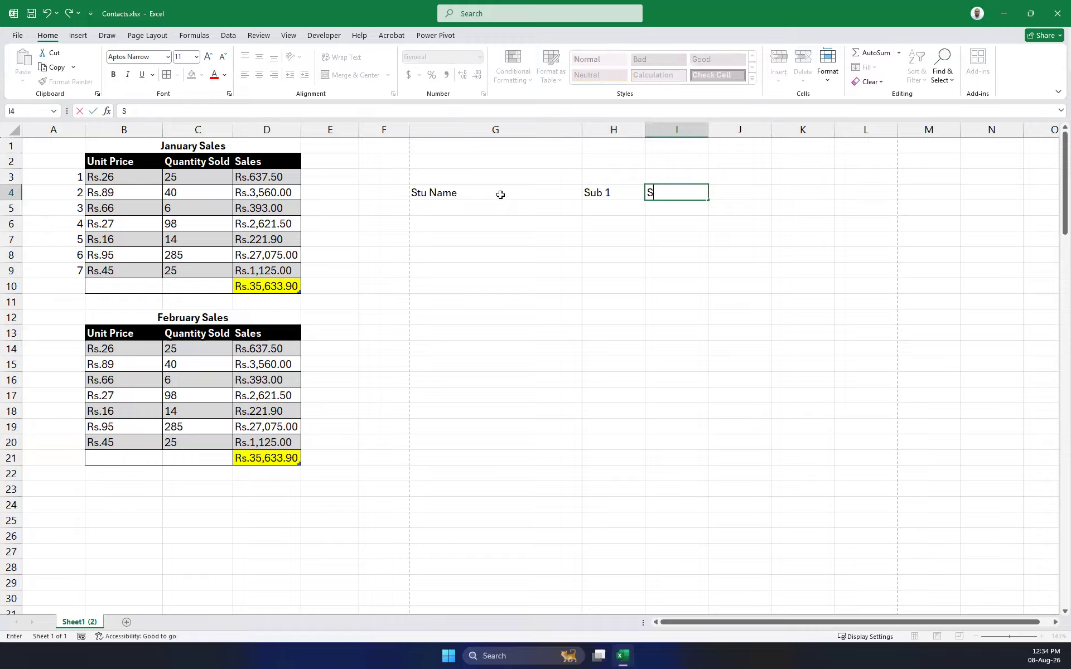
text(ub 2)
key(Tab)
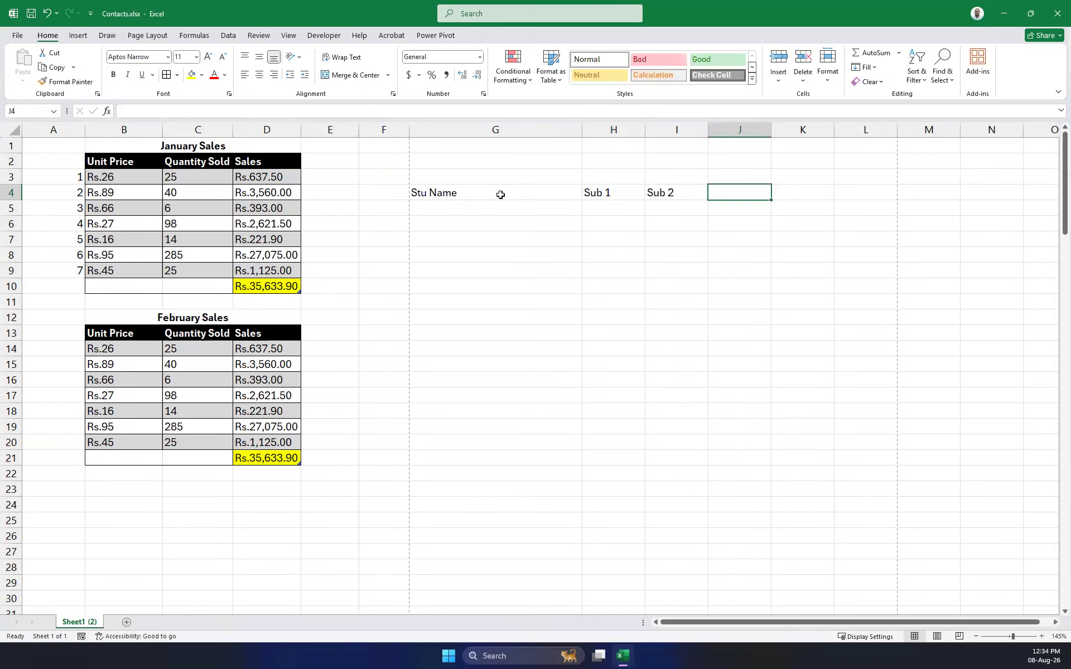
text(Sub 3)
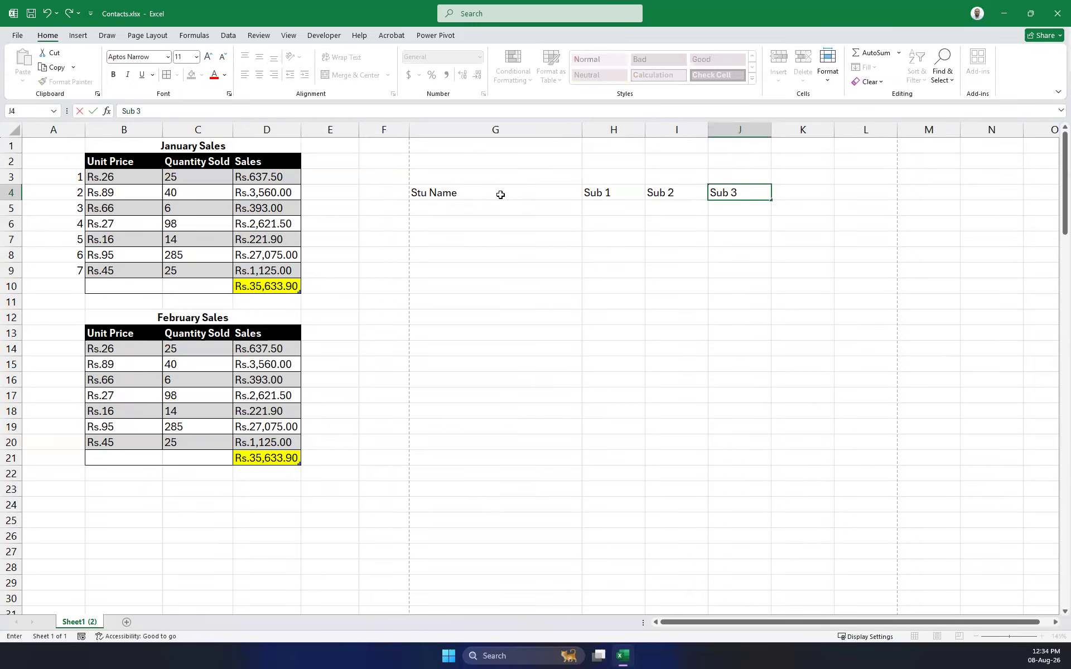
key(Tab)
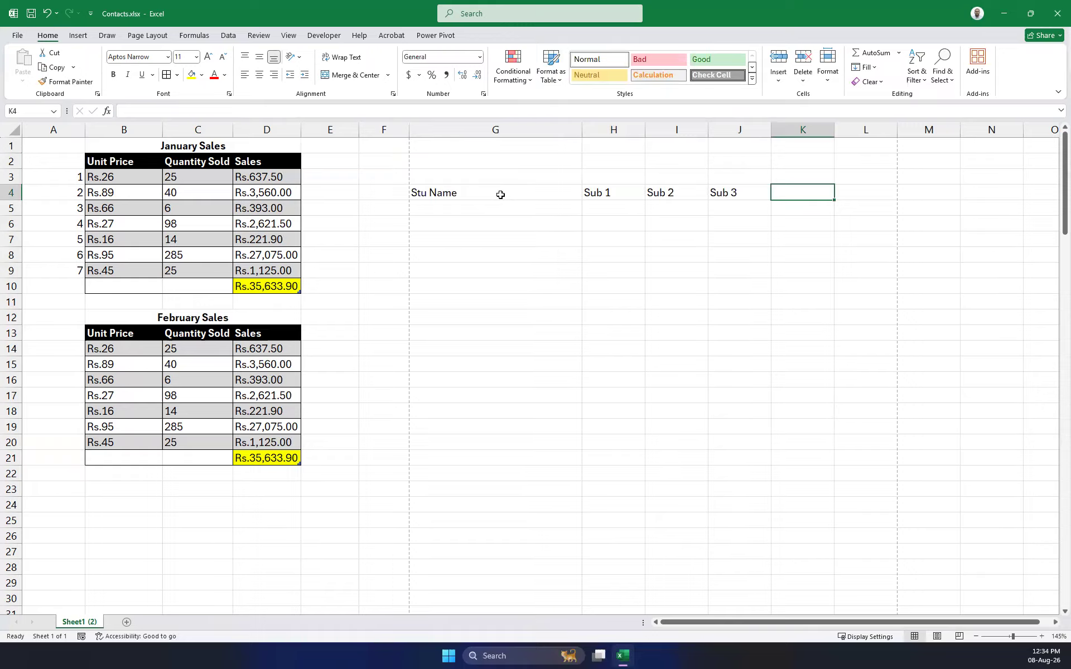
Add the remaining row 4 headings Sub 4, Total, Average and Rank.
text(Sub 4)
key(Tab)
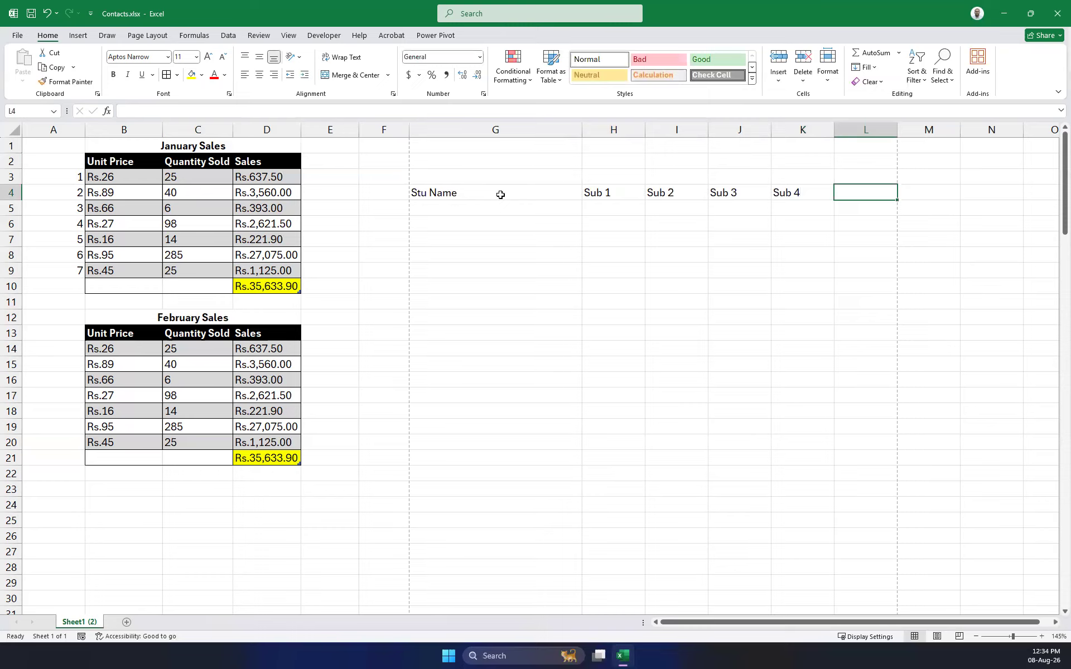
text(Total)
key(Up)
key(Down)
key(Right)
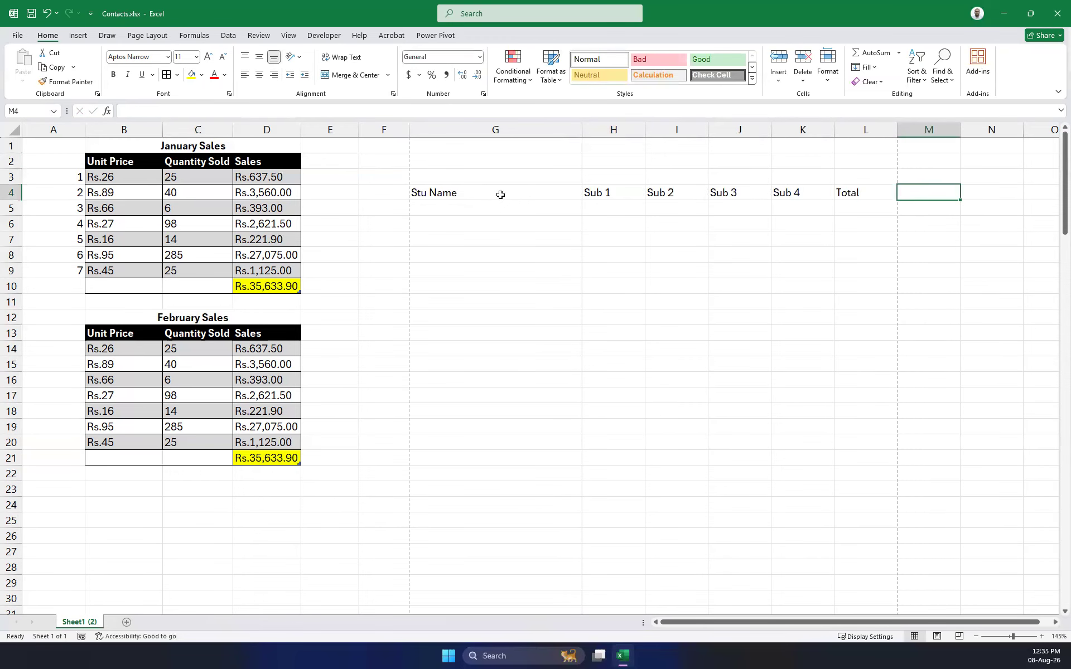
text(Average)
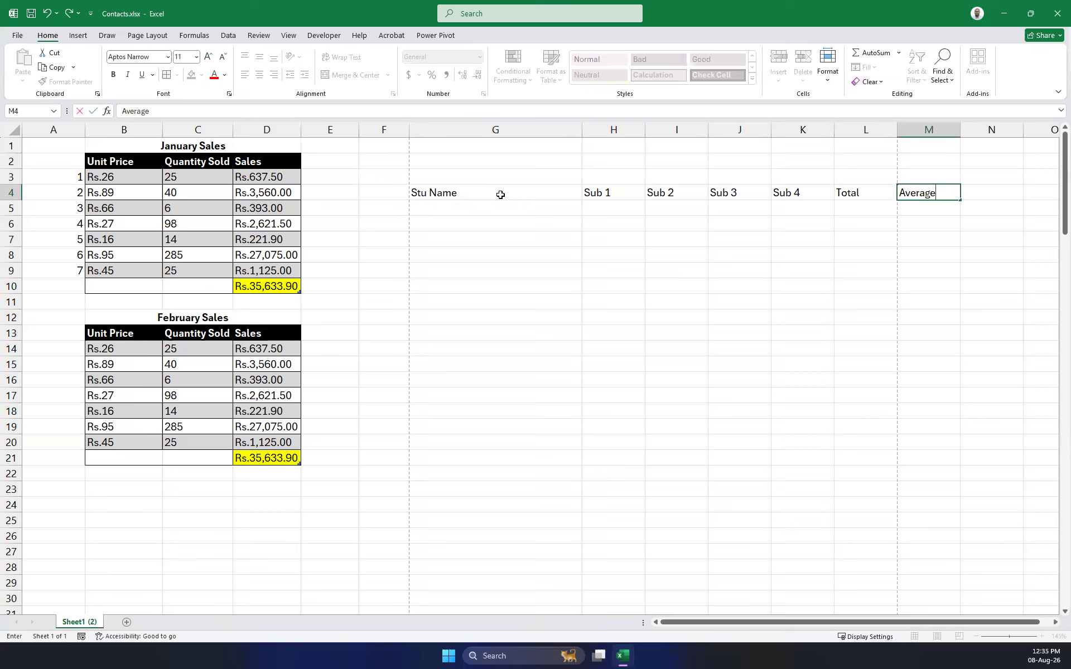
key(Right)
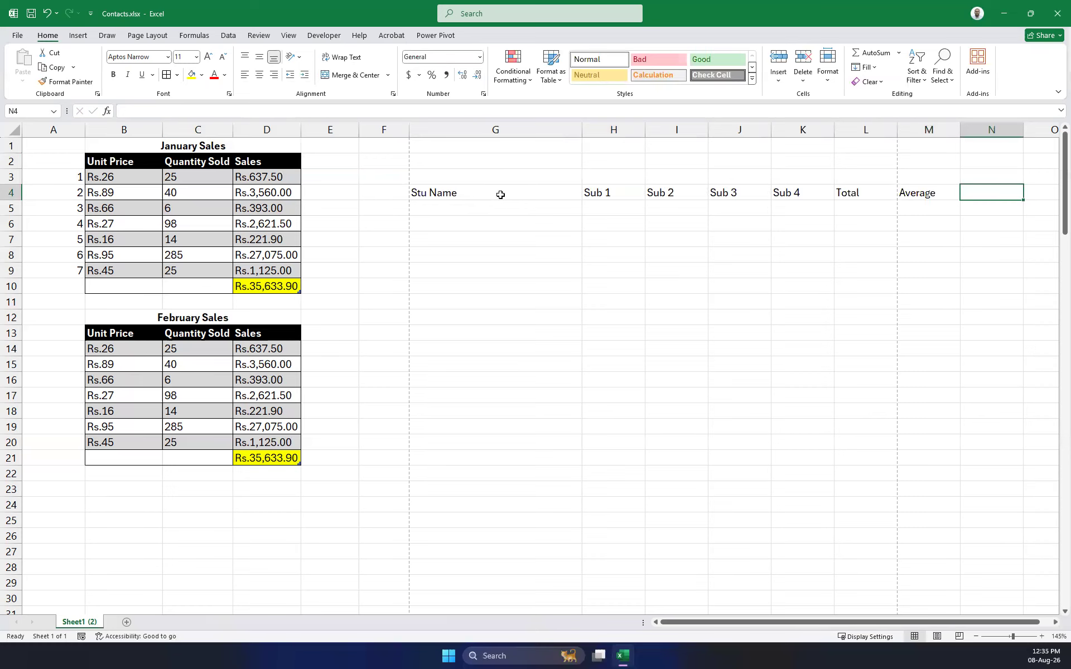
text(Rank)
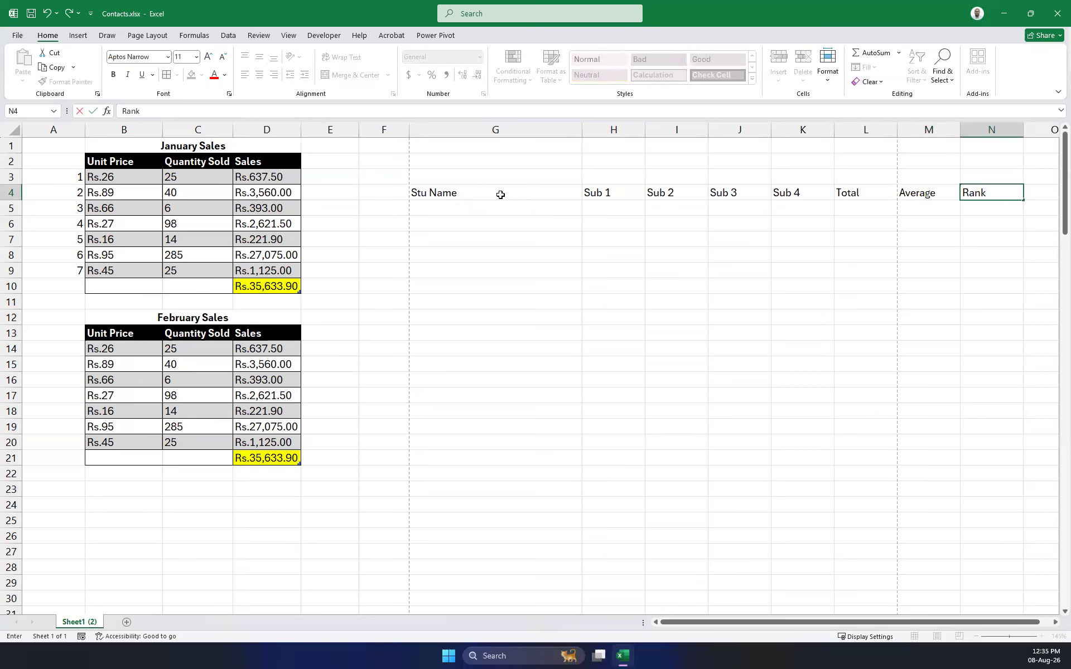
click(453, 194)
Select the table block, then the Sub 4 marks to view their status-bar sum.
mouse_move(453, 194)
mouse_down()
mouse_move(480, 239)
mouse_move(858, 374)
mouse_move(947, 461)
mouse_move(910, 468)
mouse_move(993, 454)
mouse_up()
drag(786, 193, 538, 514)
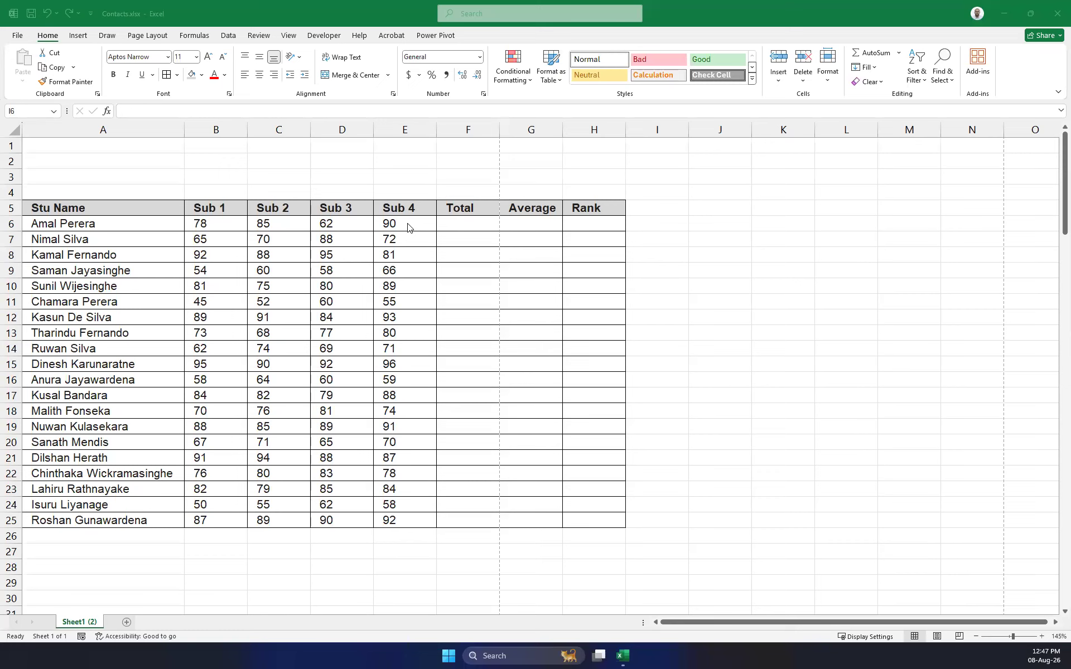
click(467, 222)
click(467, 222)
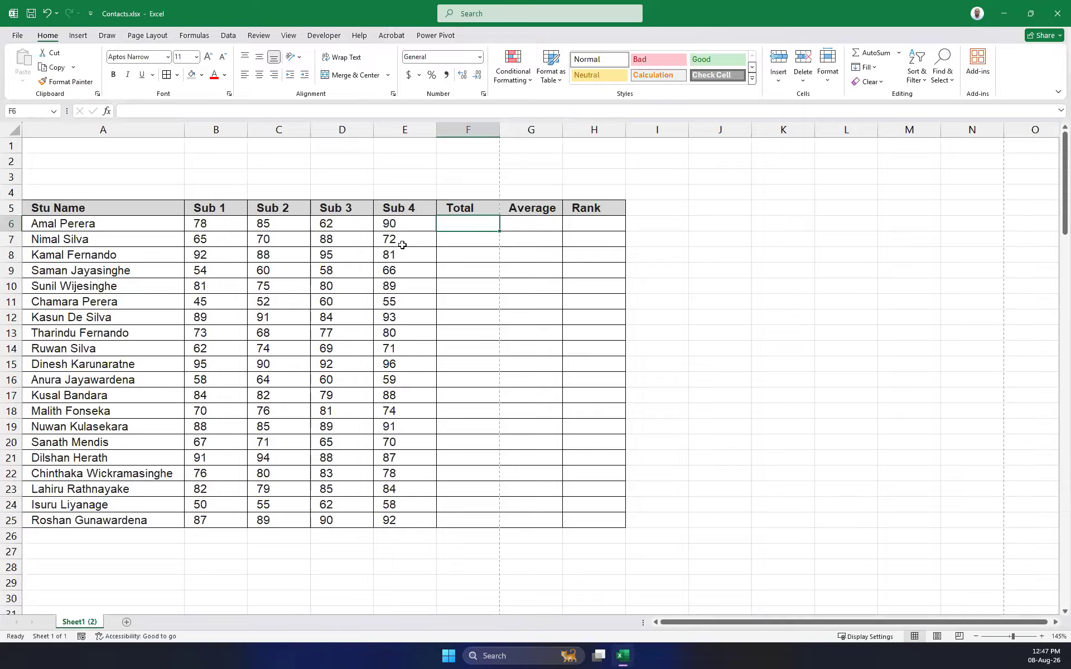
drag(395, 224, 399, 520)
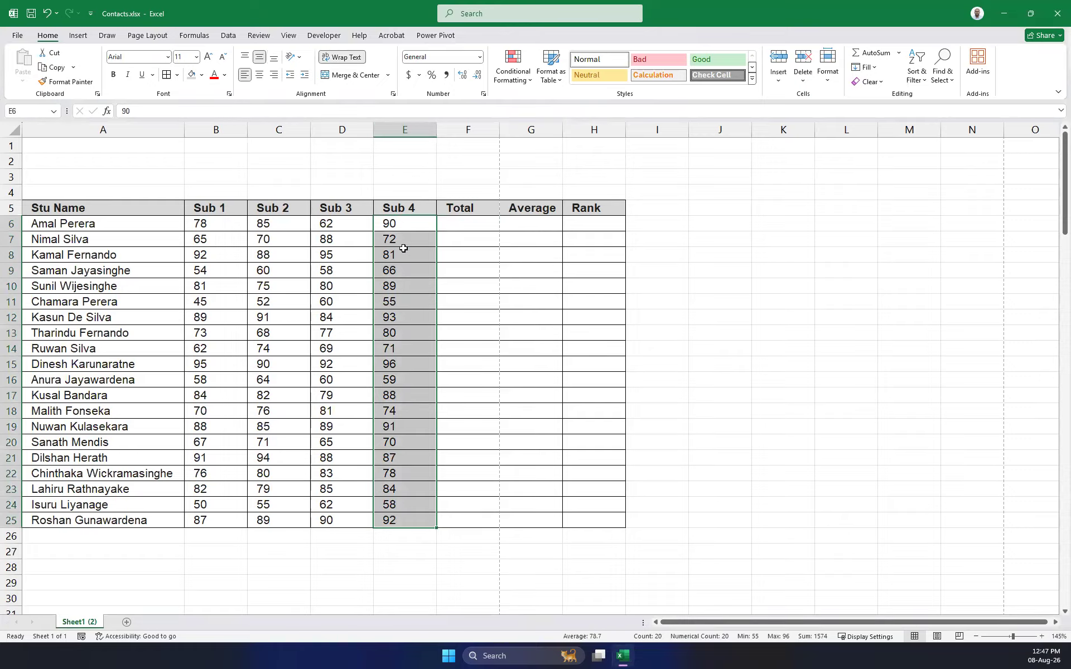
click(395, 225)
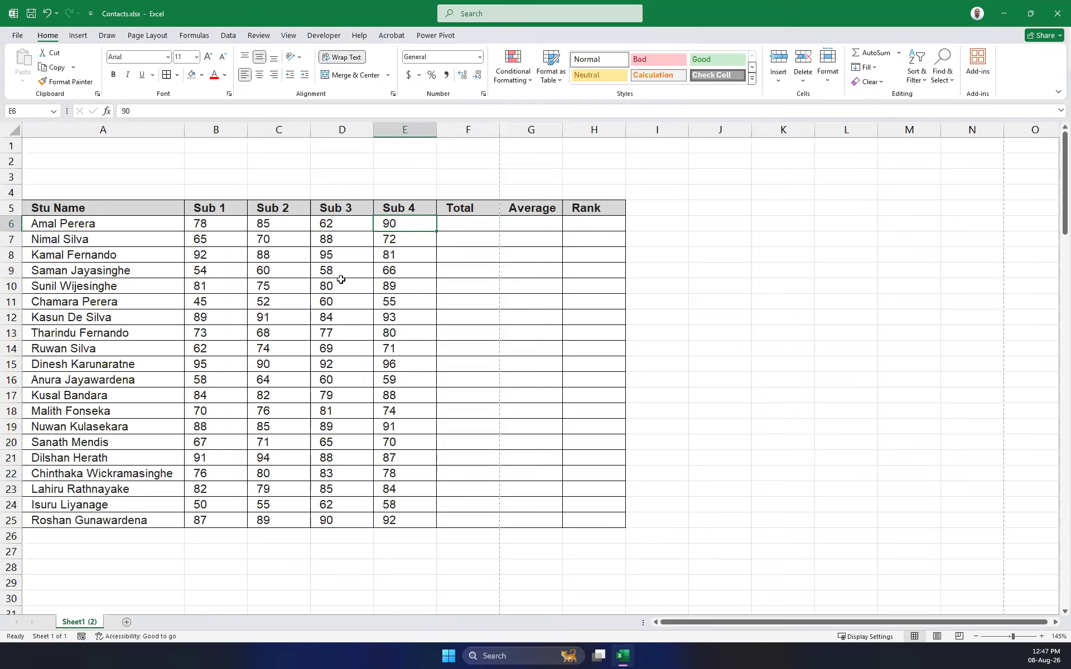
Select the Sub 1 marks and then the Sub 4 marks to compare their sums.
click(209, 223)
drag(276, 251, 246, 525)
drag(394, 230, 405, 520)
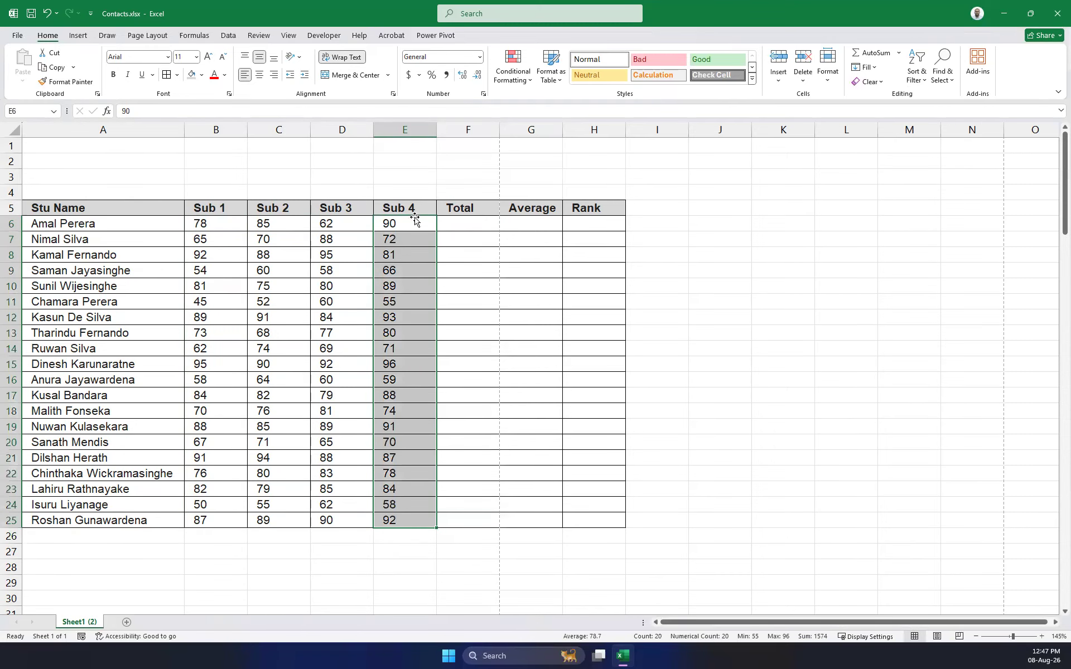
click(389, 224)
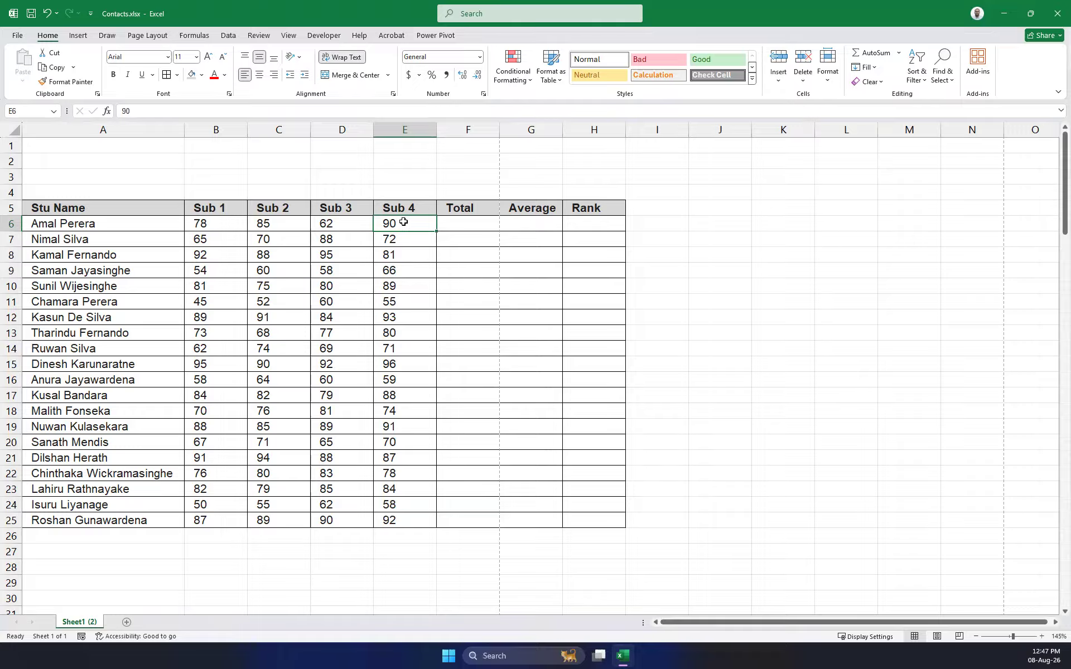
click(483, 226)
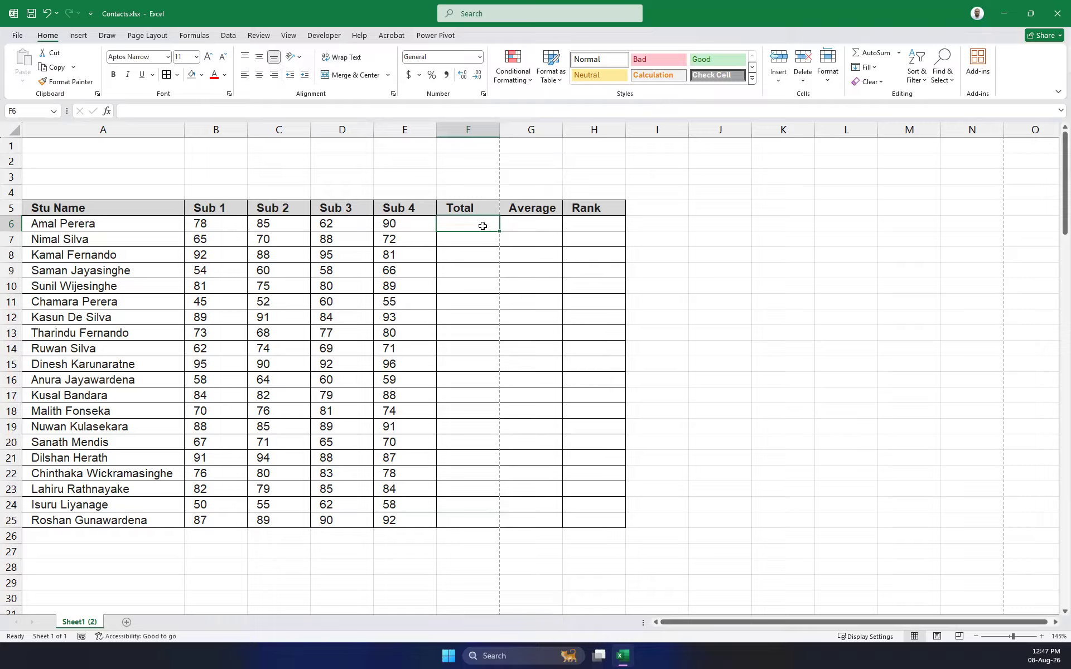
text(=)
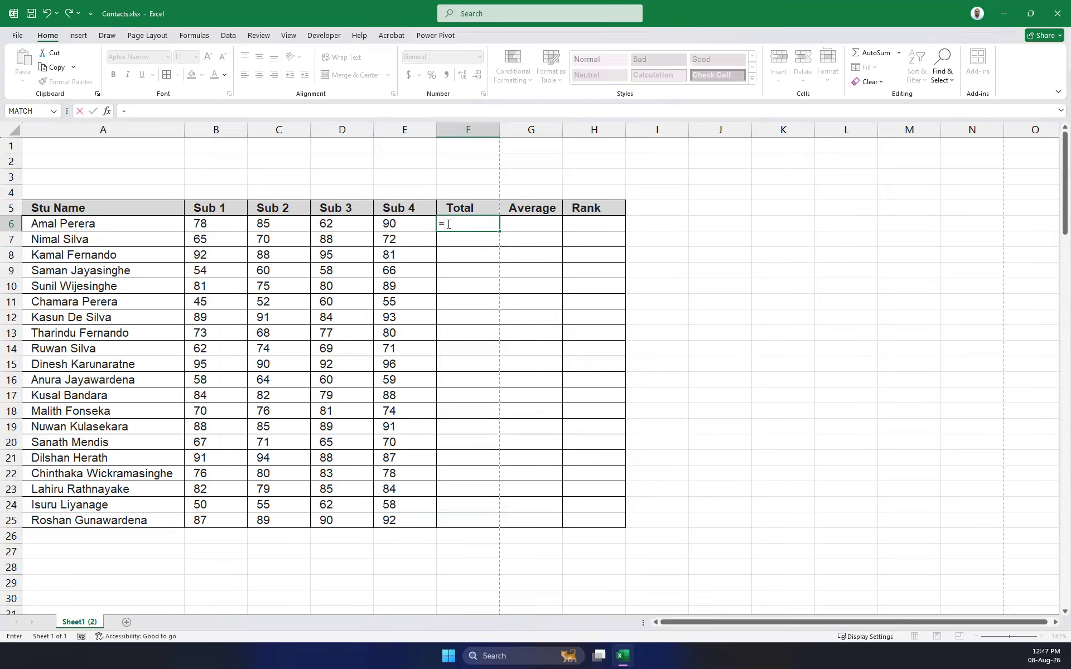
click(211, 225)
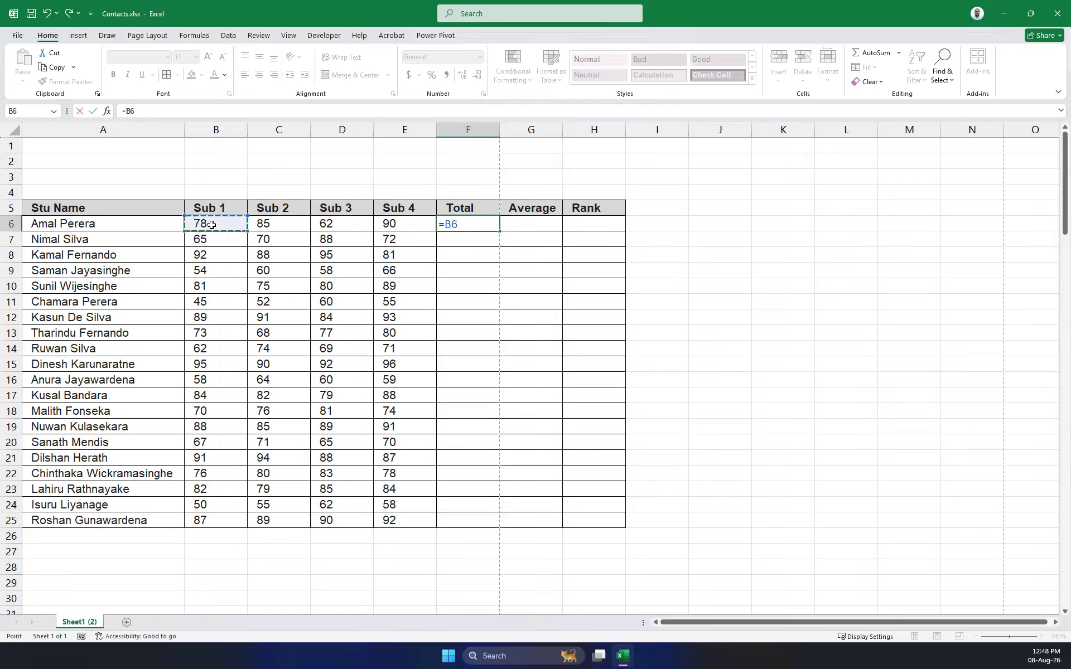
text(+)
click(291, 226)
text(+)
click(343, 226)
text(+)
click(394, 226)
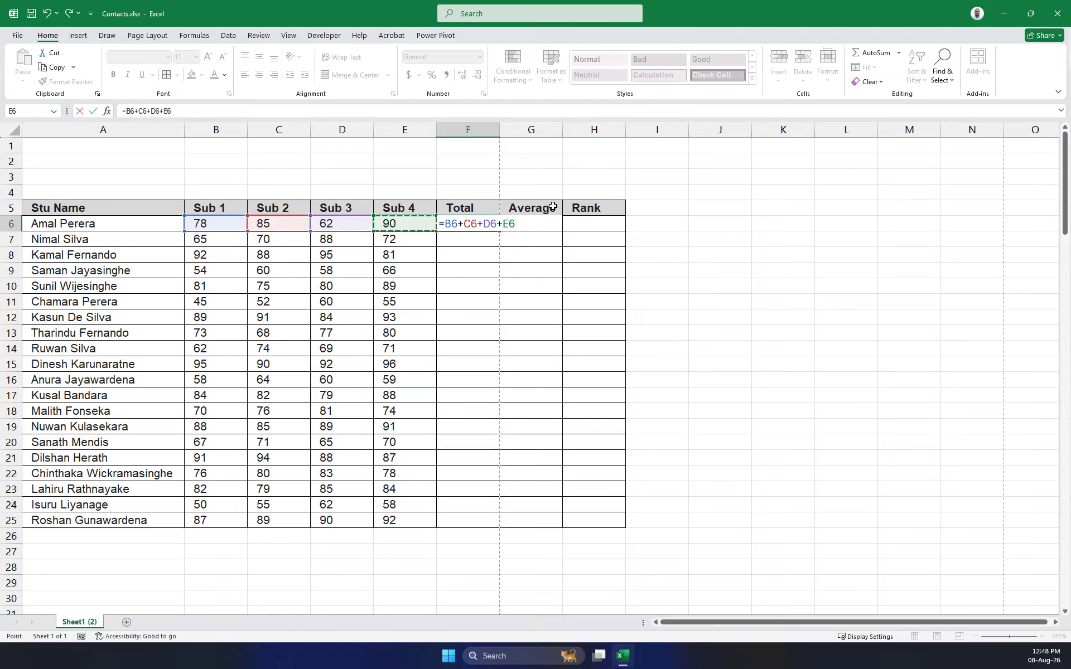
key(Return)
click(480, 225)
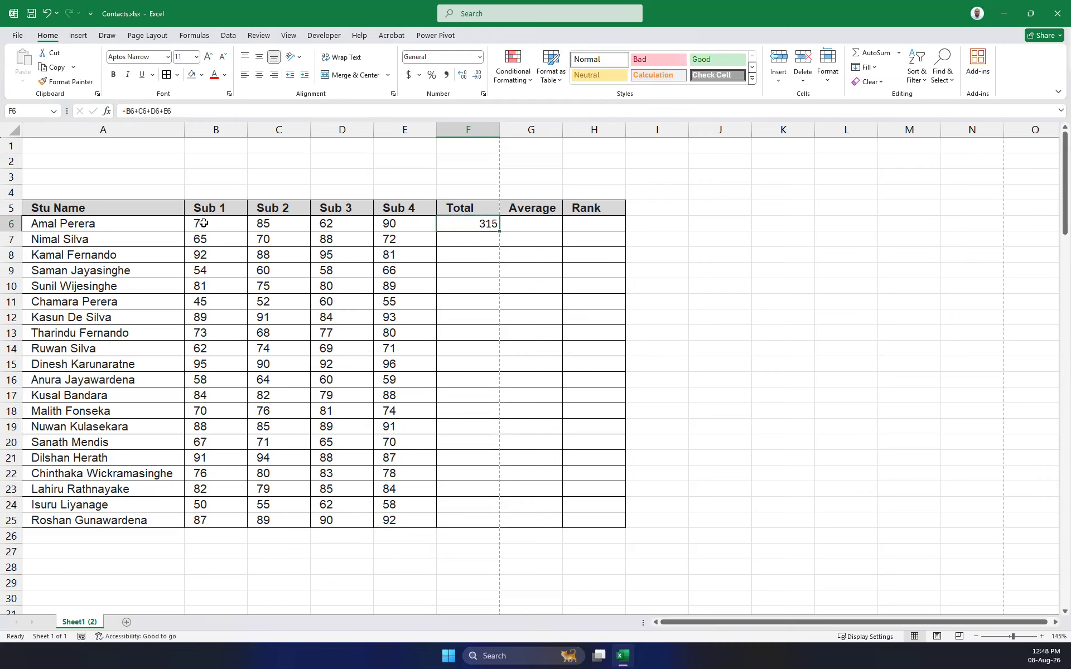
click(208, 112)
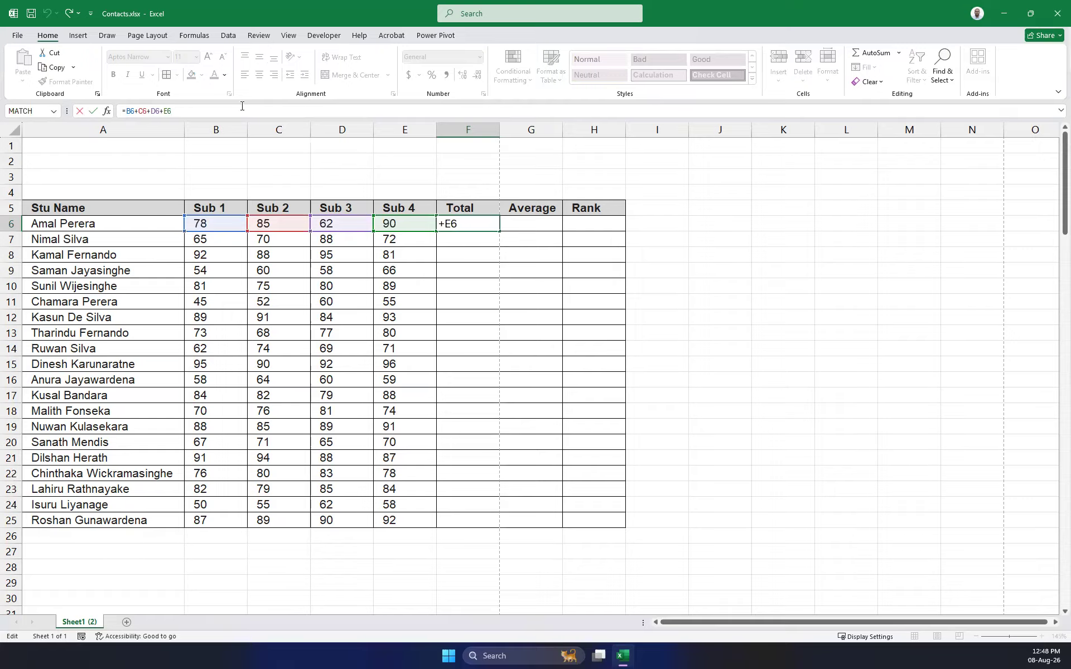
key(Return)
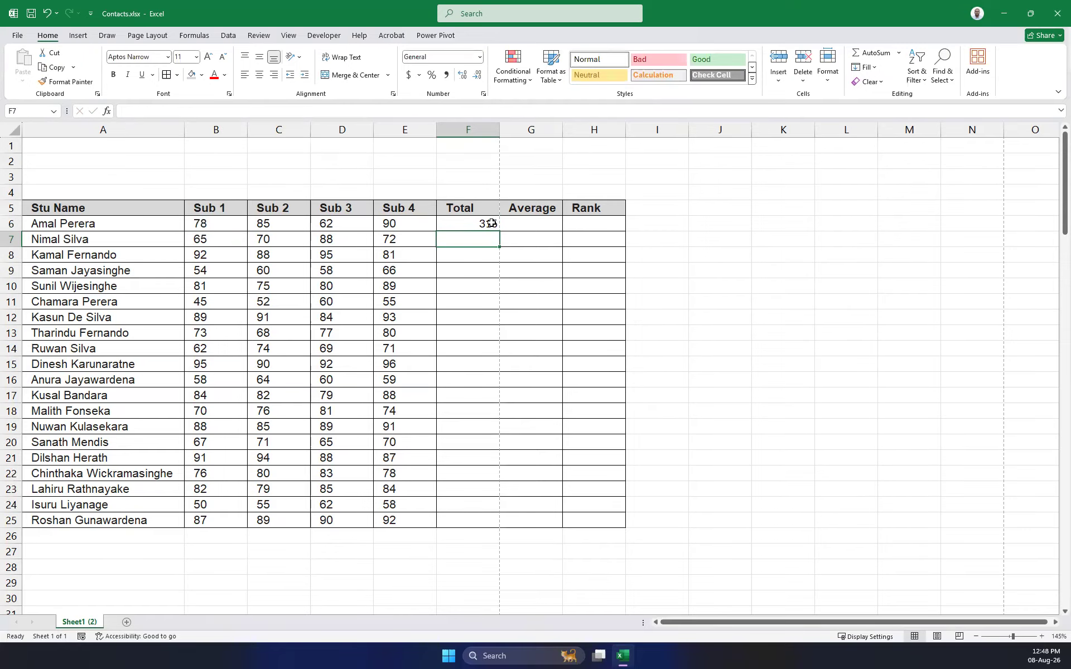
click(484, 223)
key(Delete)
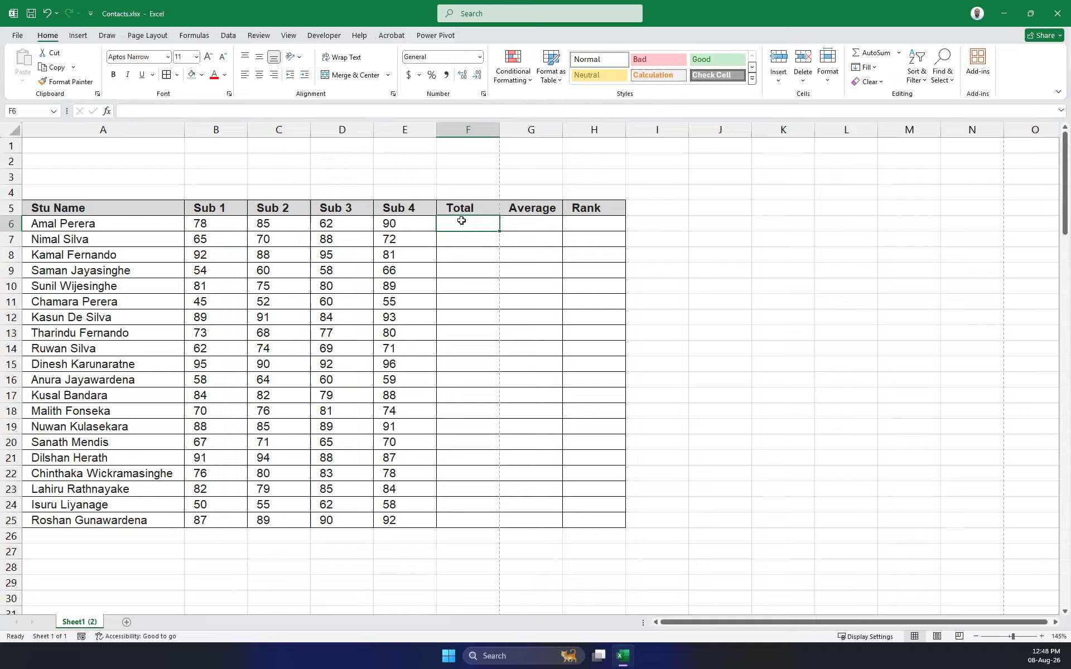
Enter =SUM(B6:E6) in F6, giving the first student's total of 315.
text(=sum()
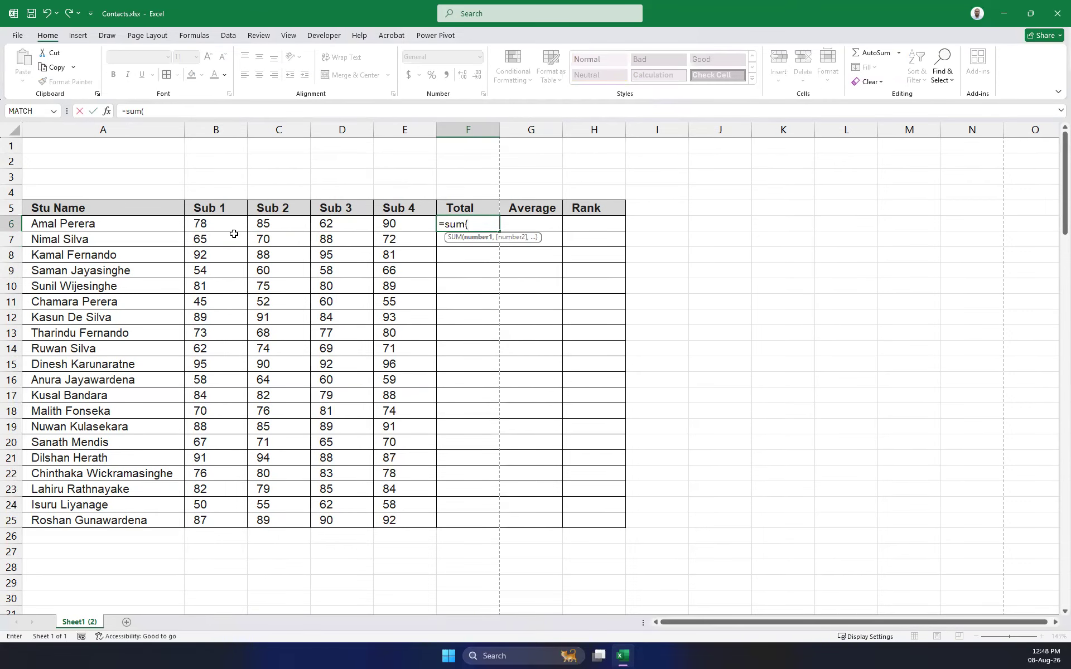
drag(218, 226, 400, 226)
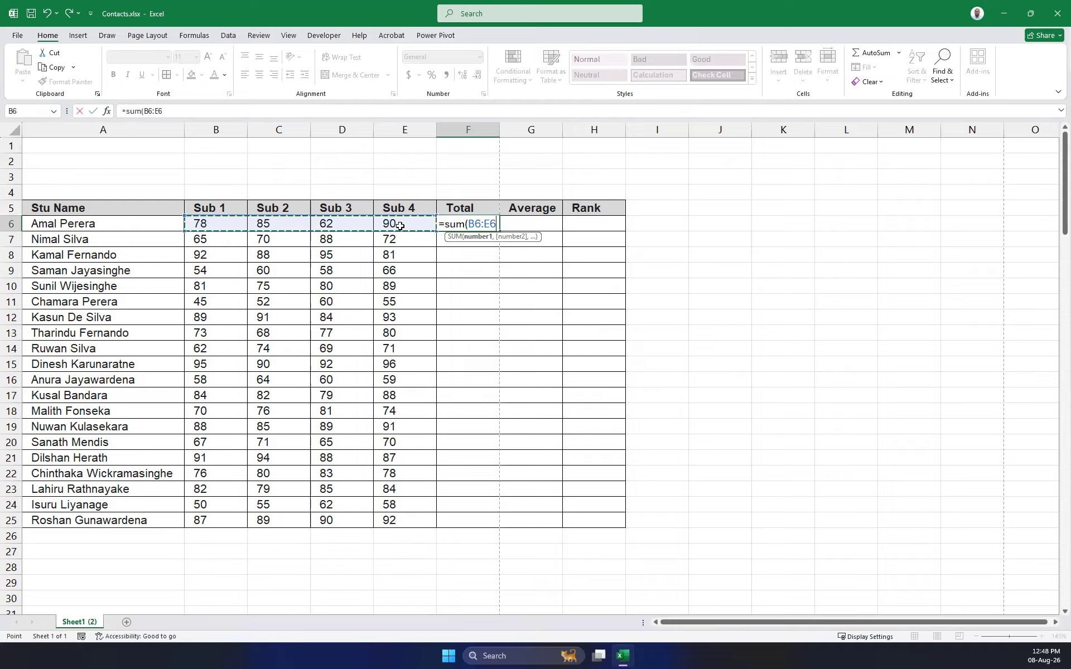
text())
key(Return)
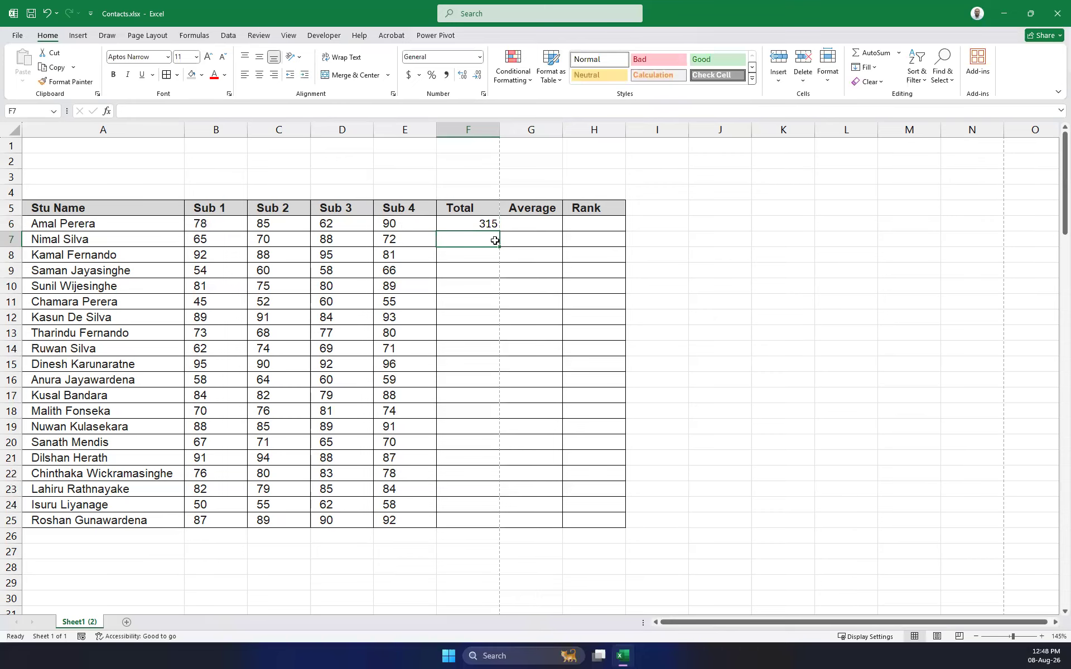
Edit F6's SUM formula, trimming its range back to B6 only.
click(483, 224)
key(F2)
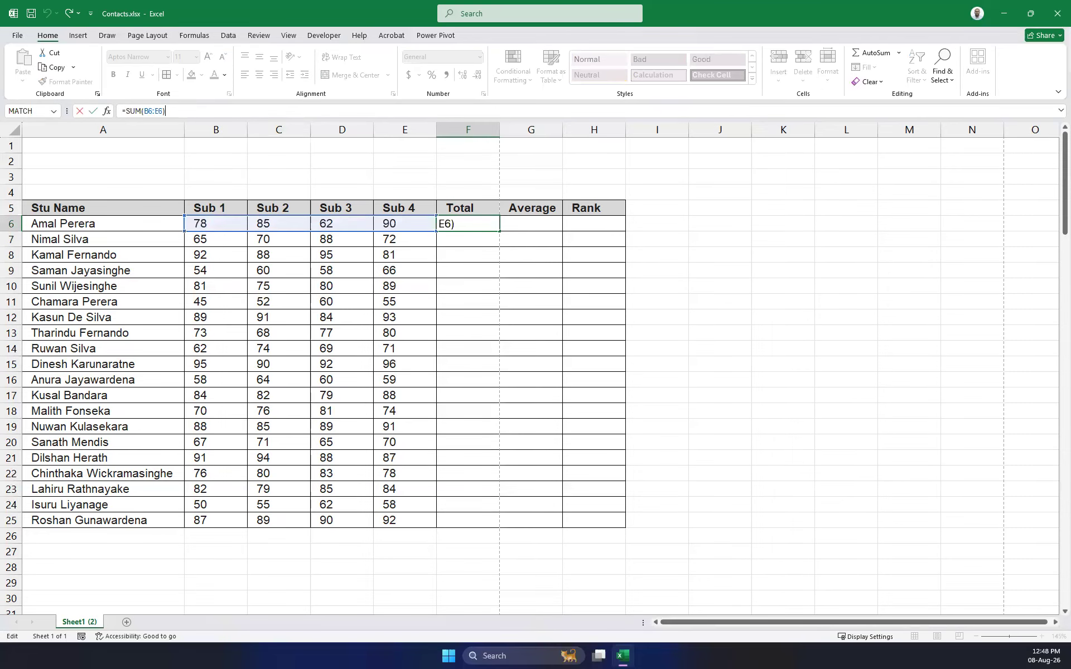
key(ctrl+shift+3)
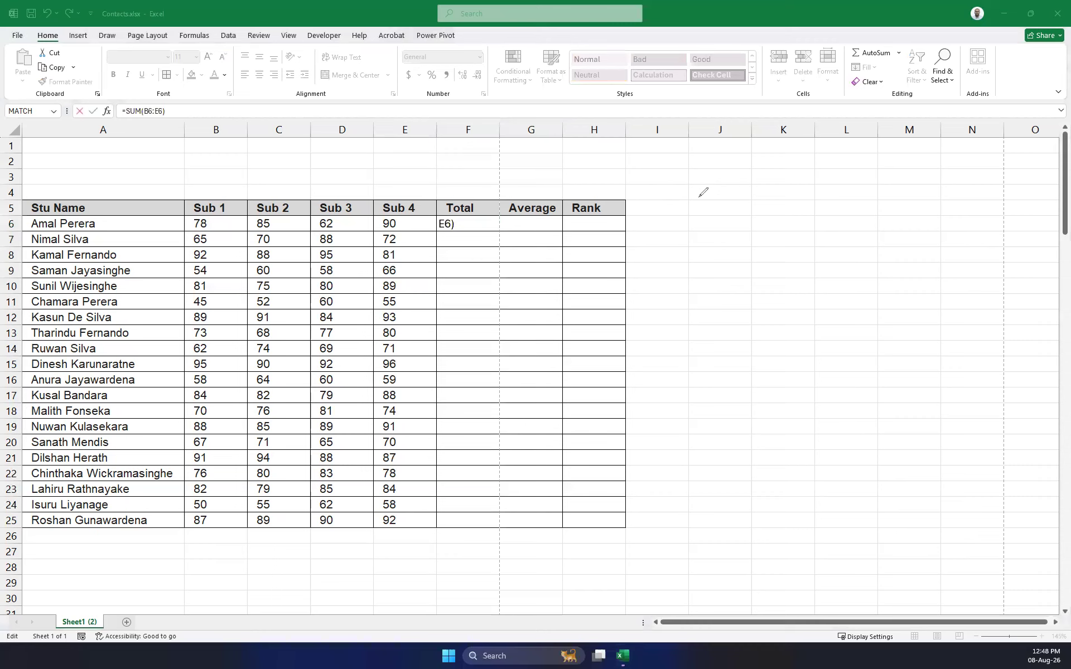
mouse_move(626, 168)
mouse_down()
mouse_move(681, 166)
mouse_move(679, 182)
mouse_move(716, 176)
mouse_move(691, 187)
mouse_move(757, 161)
mouse_move(771, 188)
mouse_move(823, 186)
mouse_up()
drag(853, 147, 872, 195)
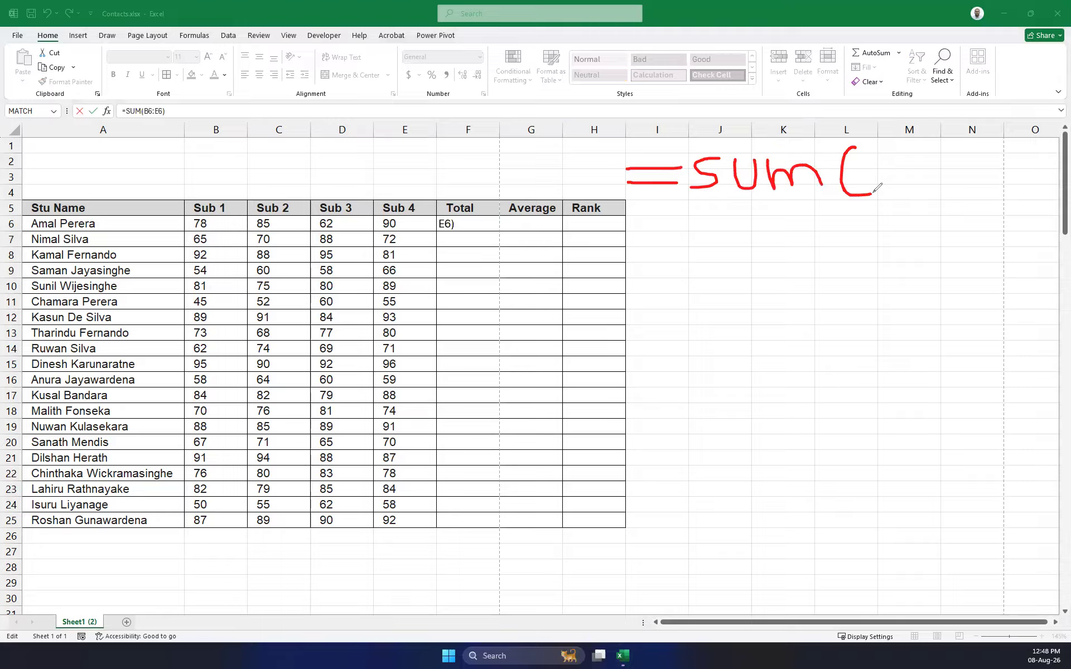
mouse_move(967, 143)
mouse_down()
mouse_move(1007, 168)
mouse_move(987, 194)
mouse_up()
drag(463, 226, 405, 226)
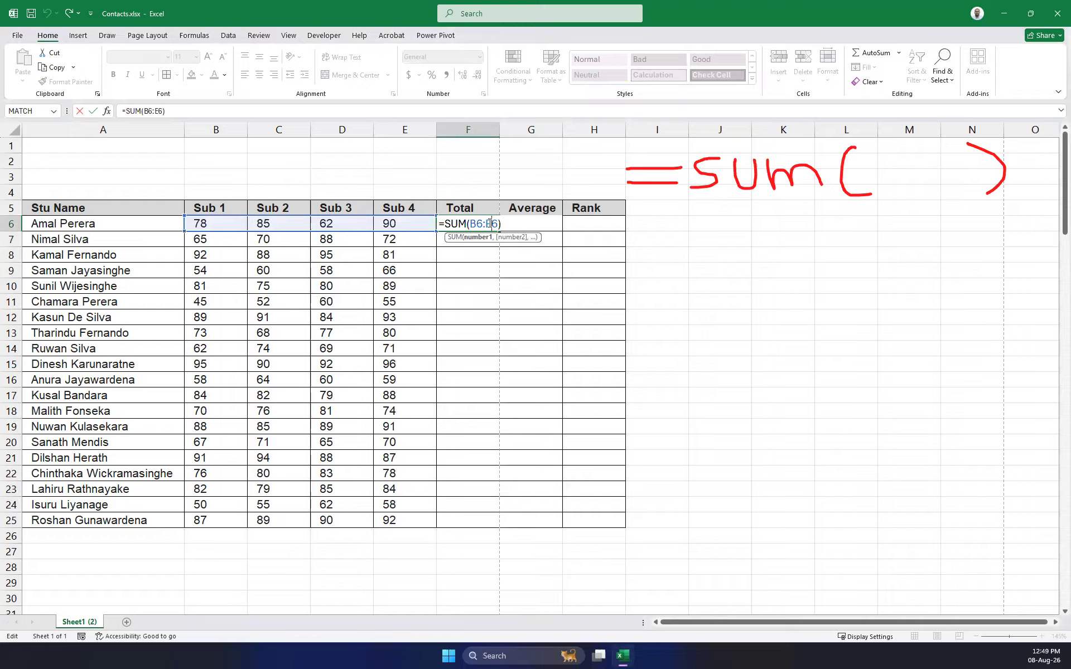
key(BackSpace)
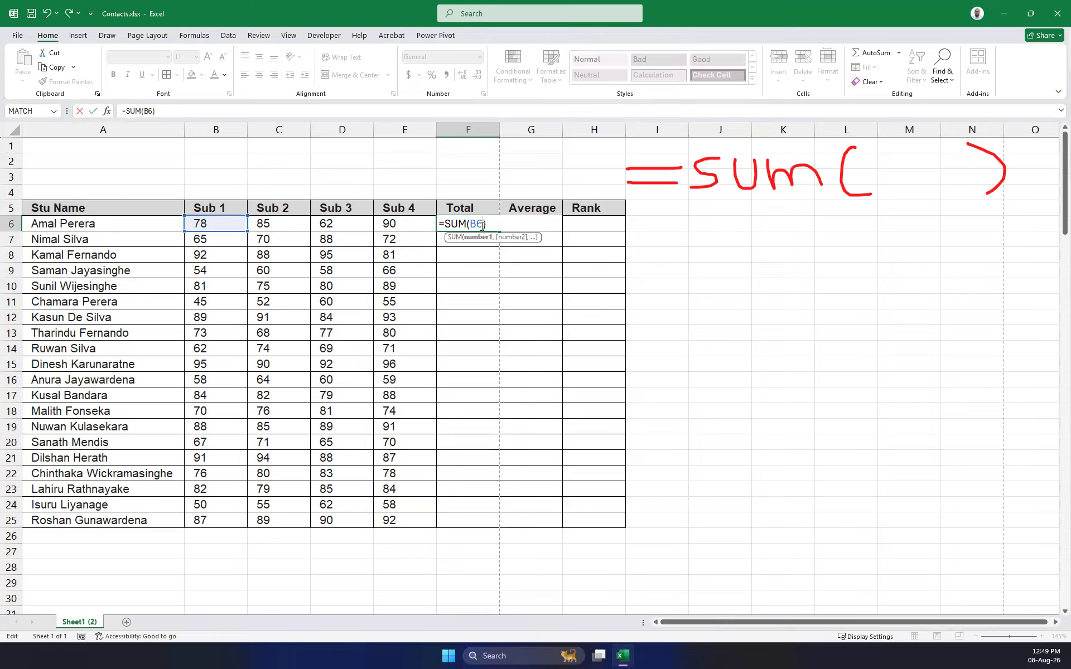
Rebuild F6 as =SUM(B6,C6,D6,E6), again giving 315.
text(,)
click(272, 226)
text(,)
click(346, 225)
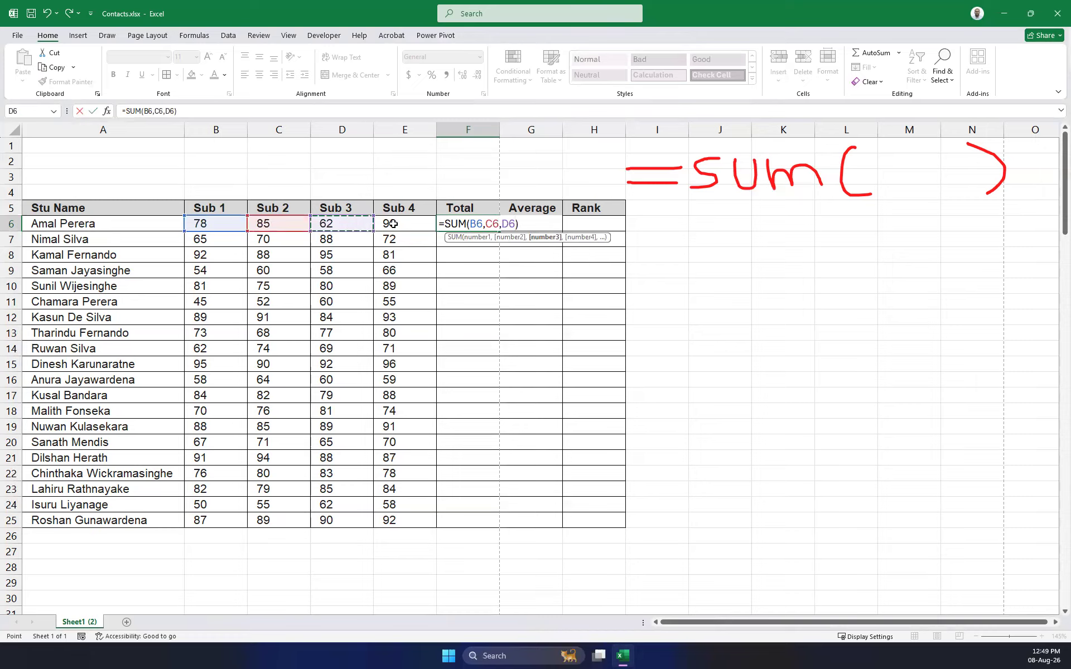
text(,)
click(395, 223)
key(Return)
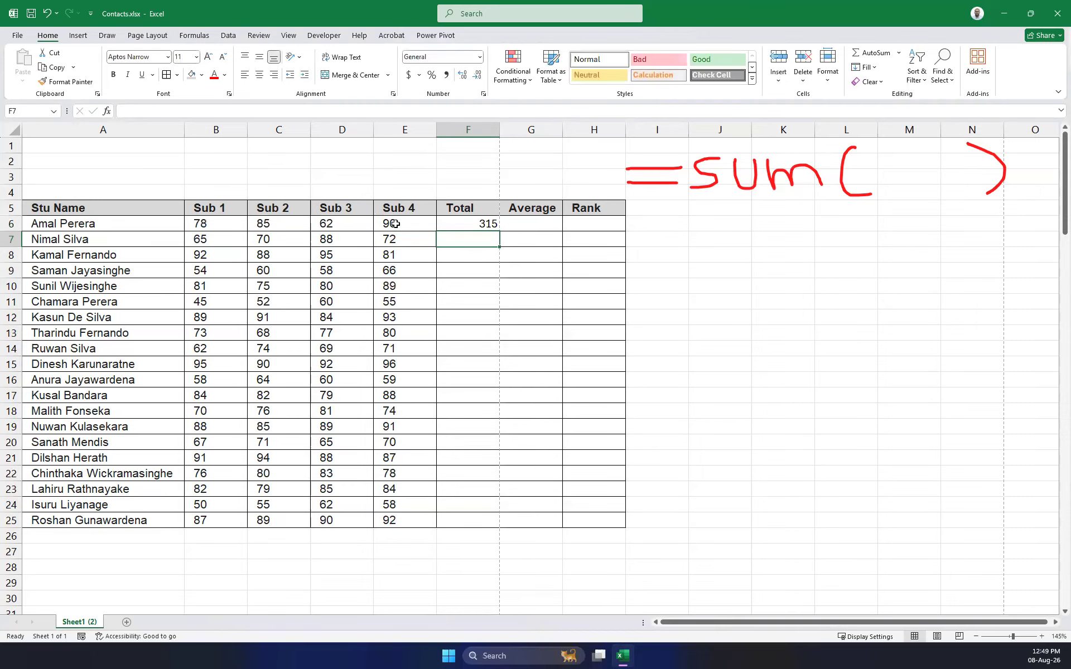
Delete the C6 and D6 references from F6's formula.
click(481, 223)
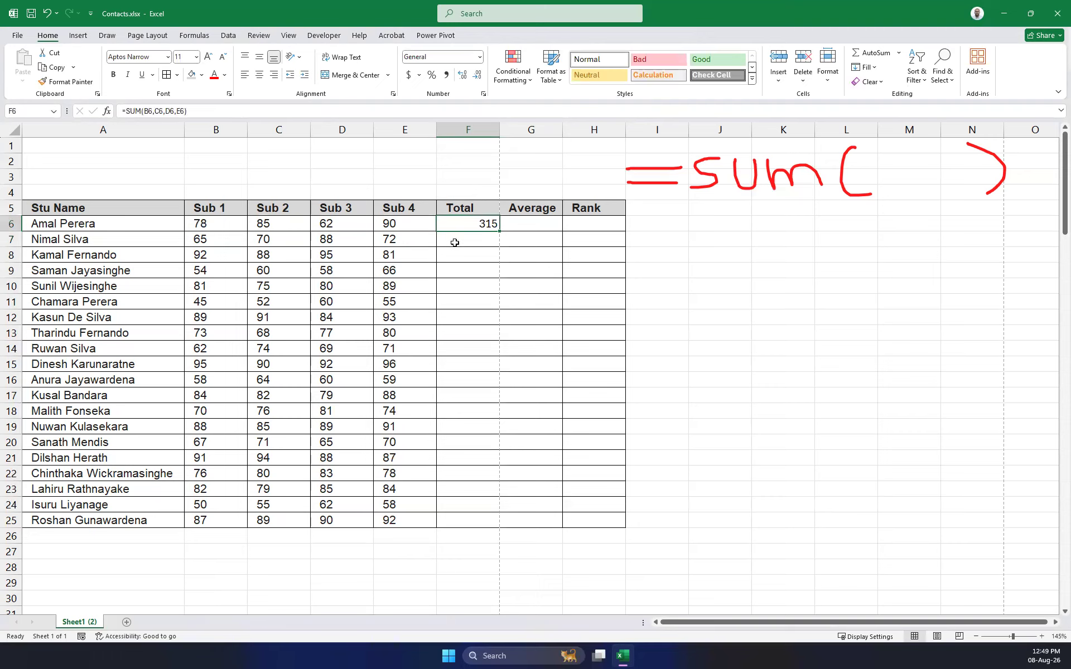
drag(178, 110, 154, 111)
key(BackSpace)
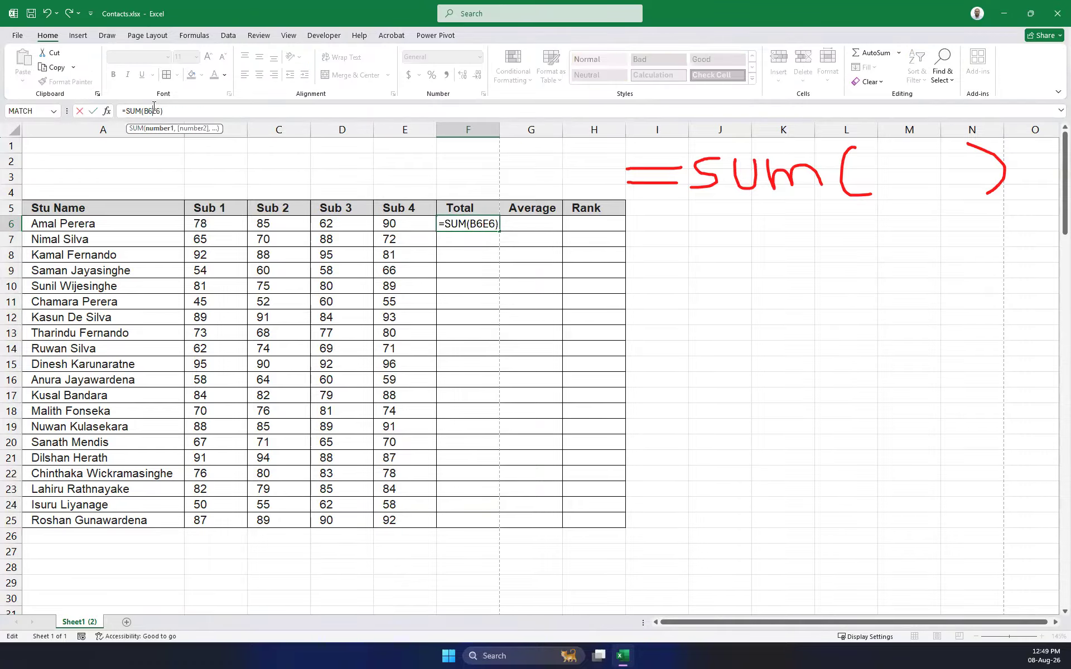
Restore F6 to =SUM(B6:E6) and check B6:E6's sum in the status bar.
text(:)
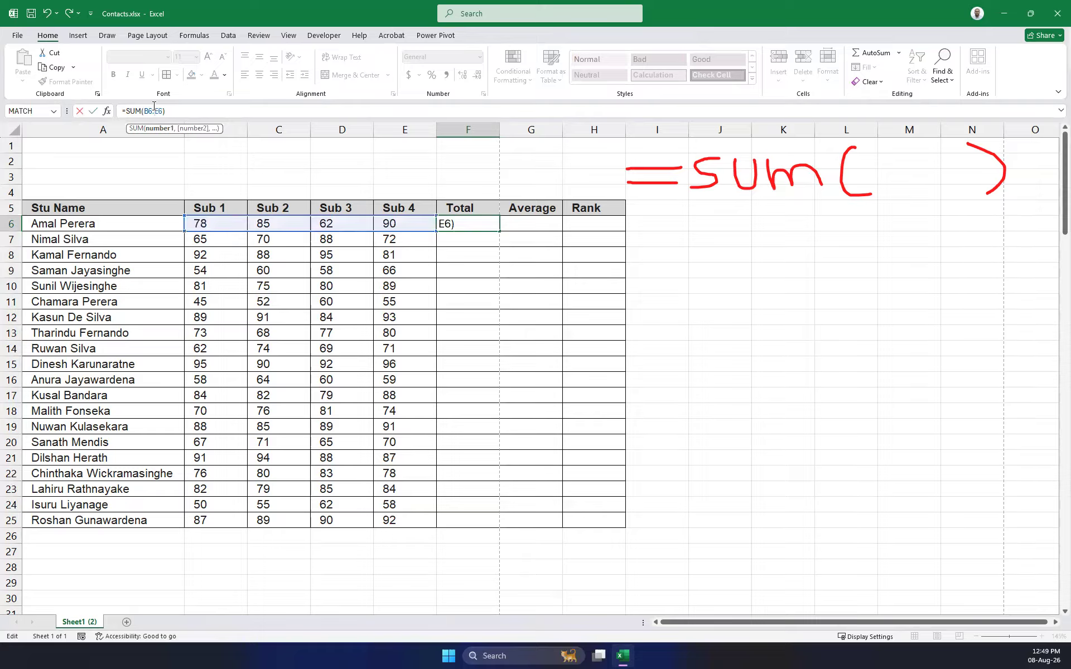
key(Return)
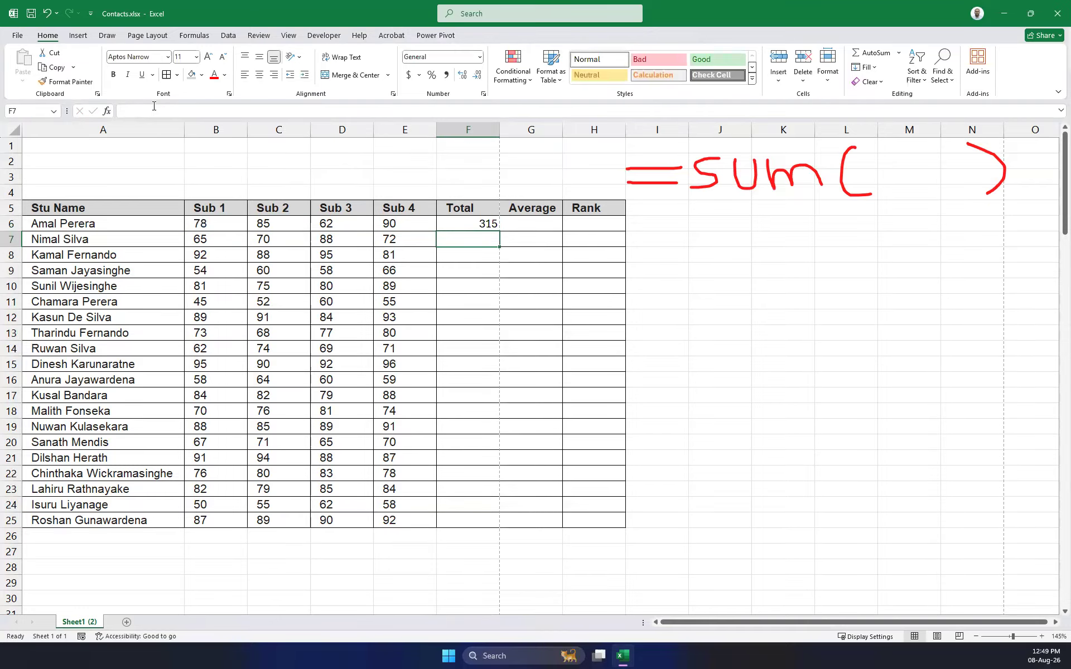
key(Up)
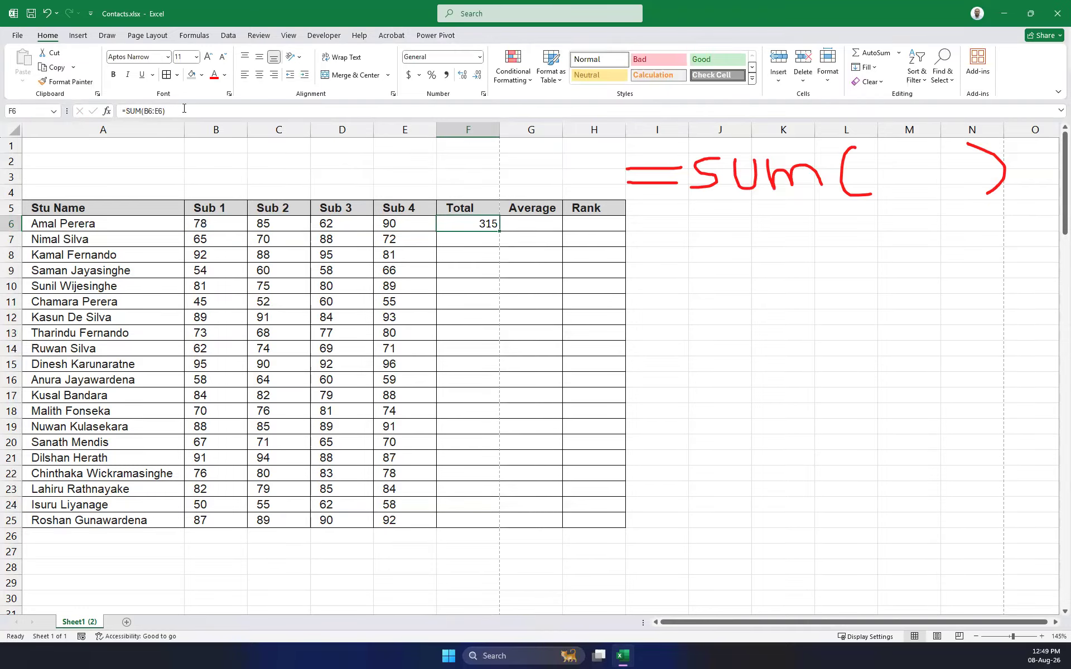
click(183, 110)
click(204, 224)
drag(203, 224, 403, 226)
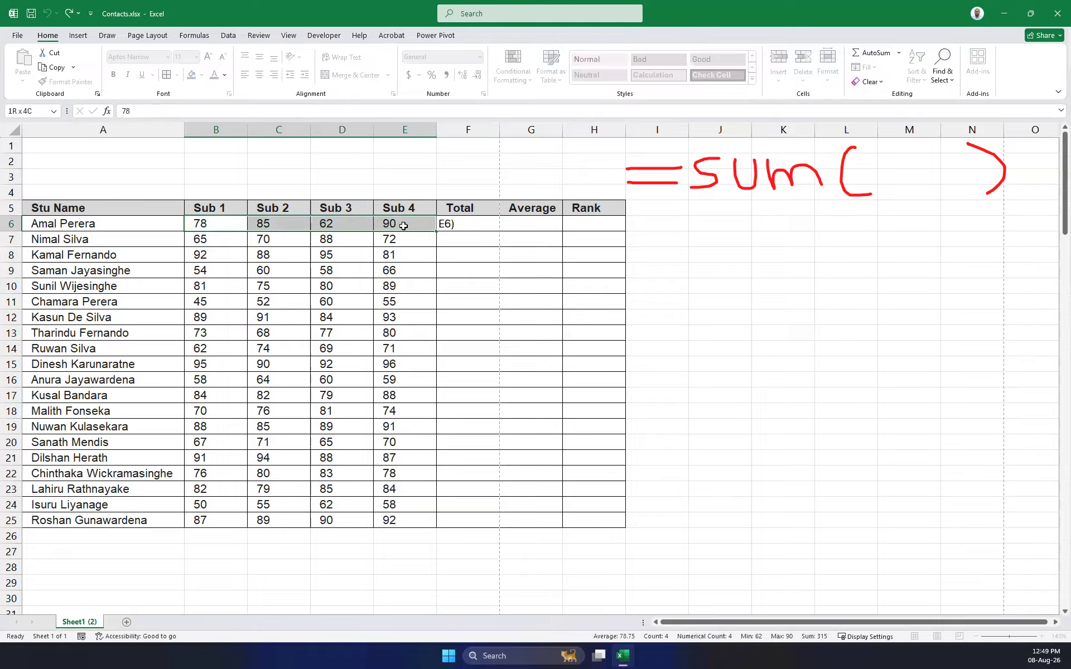
drag(403, 226, 404, 226)
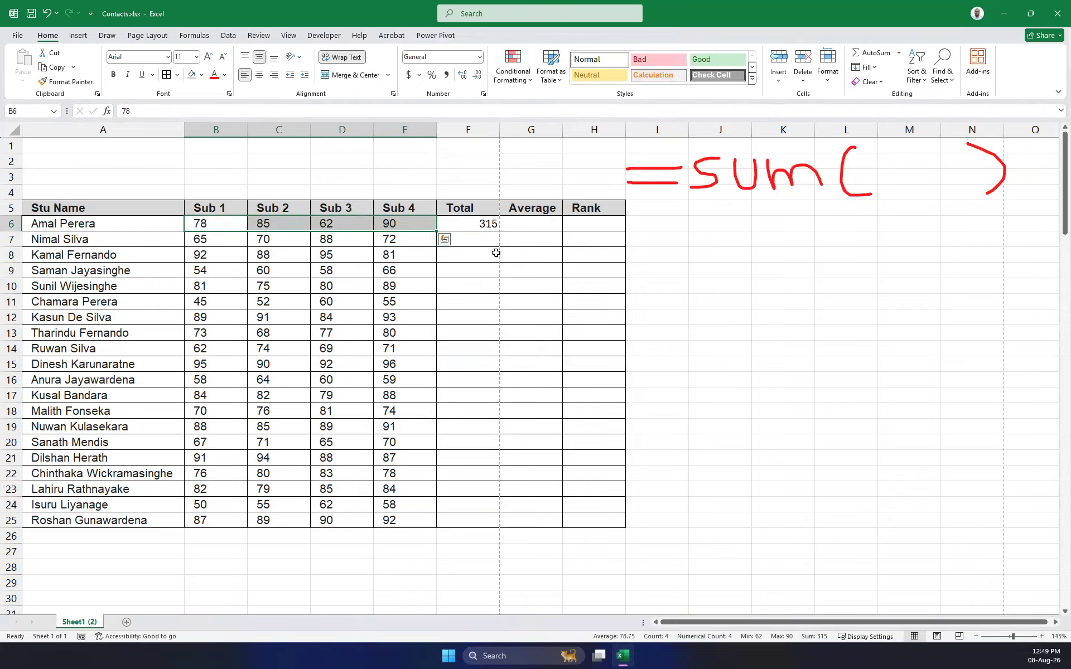
Copy F6's formula text from the formula bar.
click(477, 226)
click(191, 111)
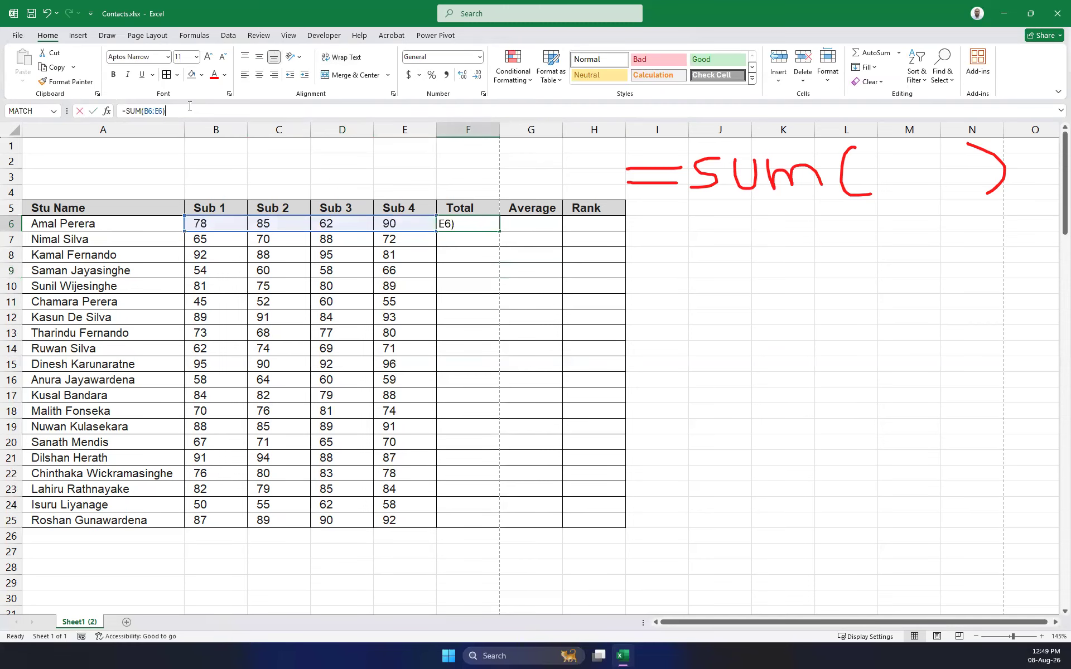
key(ctrl+a)
key(ctrl+c)
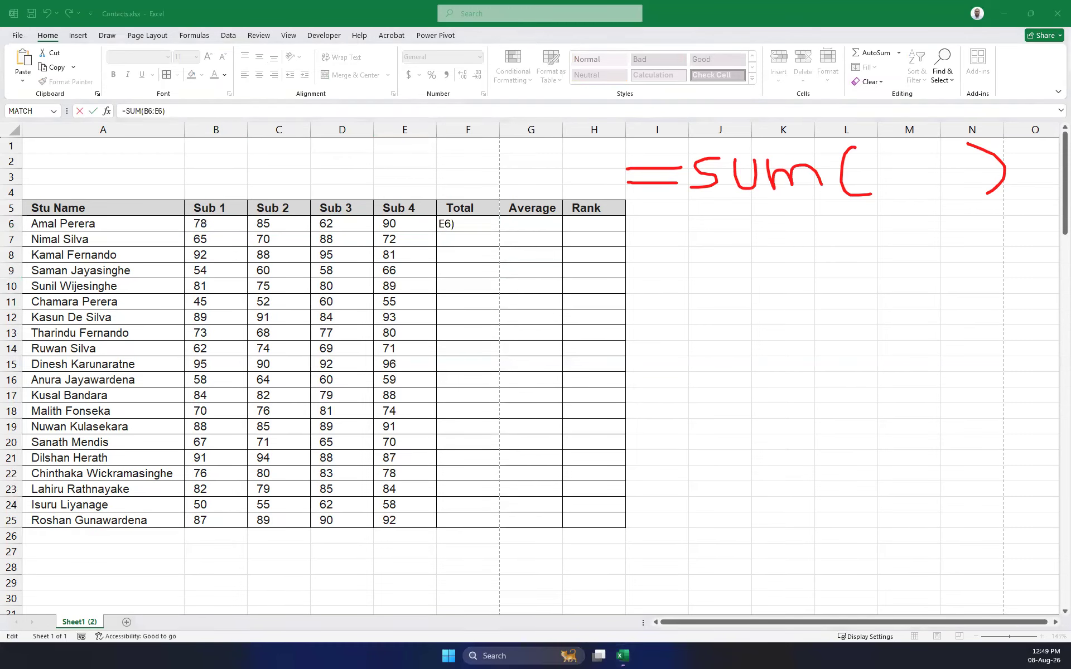
Paste the formula into Notepad, enlarge it, and move the window aside.
key(ctrl+v)
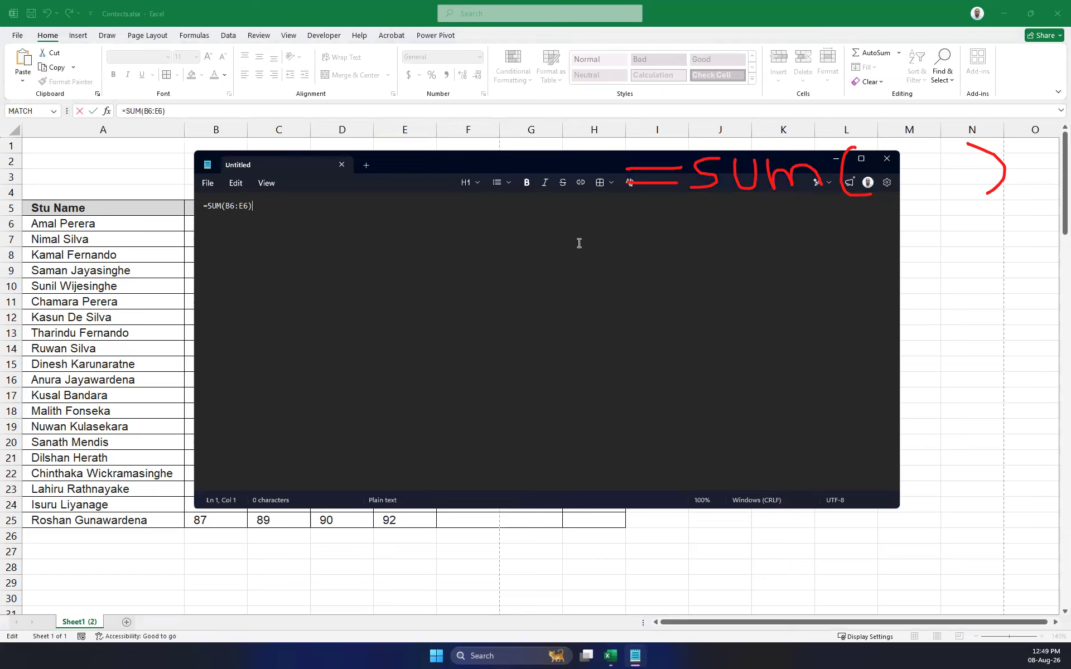
scroll(498, 350, up, 18)
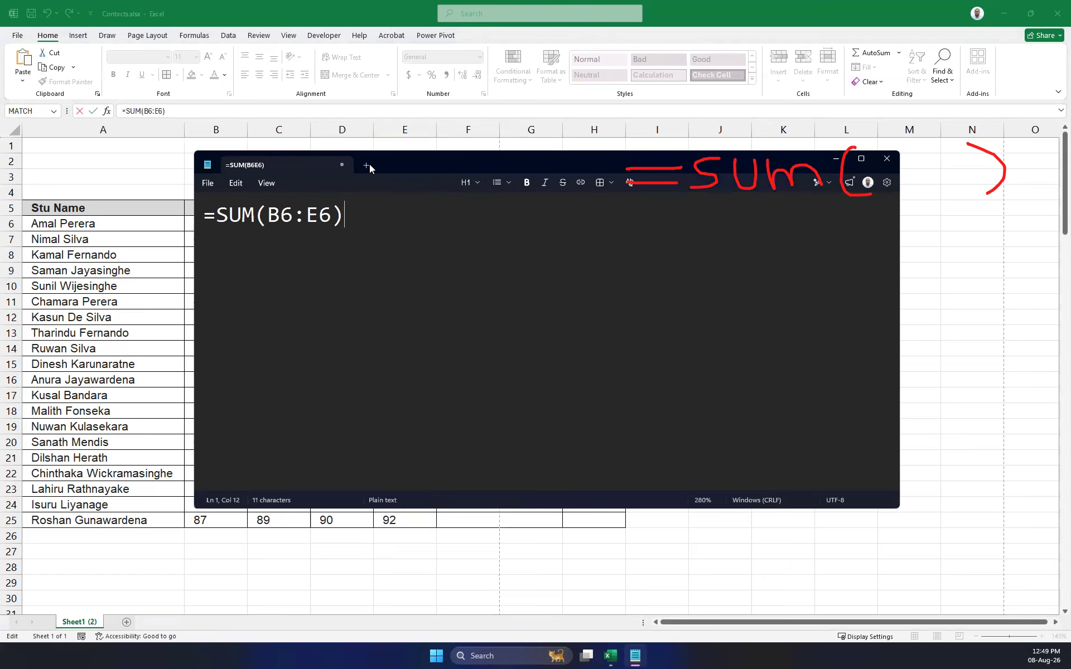
drag(408, 162, 813, 246)
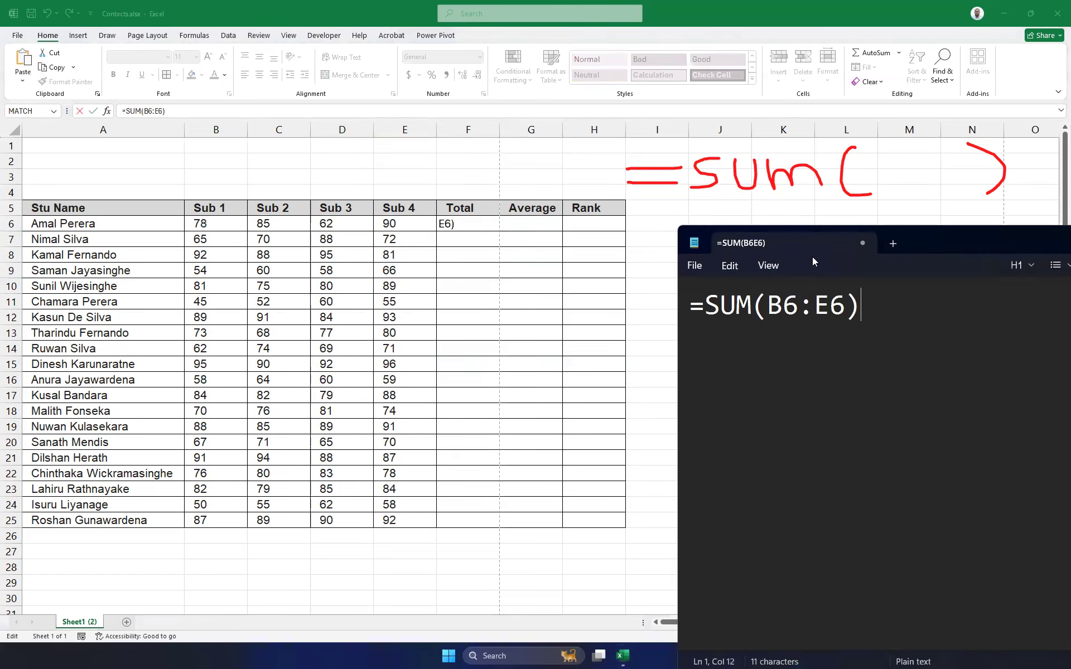
Replace F6's formula with the incomplete entry =+.
click(472, 226)
key(BackSpace)
key(BackSpace)
key(BackSpace)
key(BackSpace)
key(BackSpace)
key(BackSpace)
key(BackSpace)
key(BackSpace)
key(BackSpace)
key(BackSpace)
key(BackSpace)
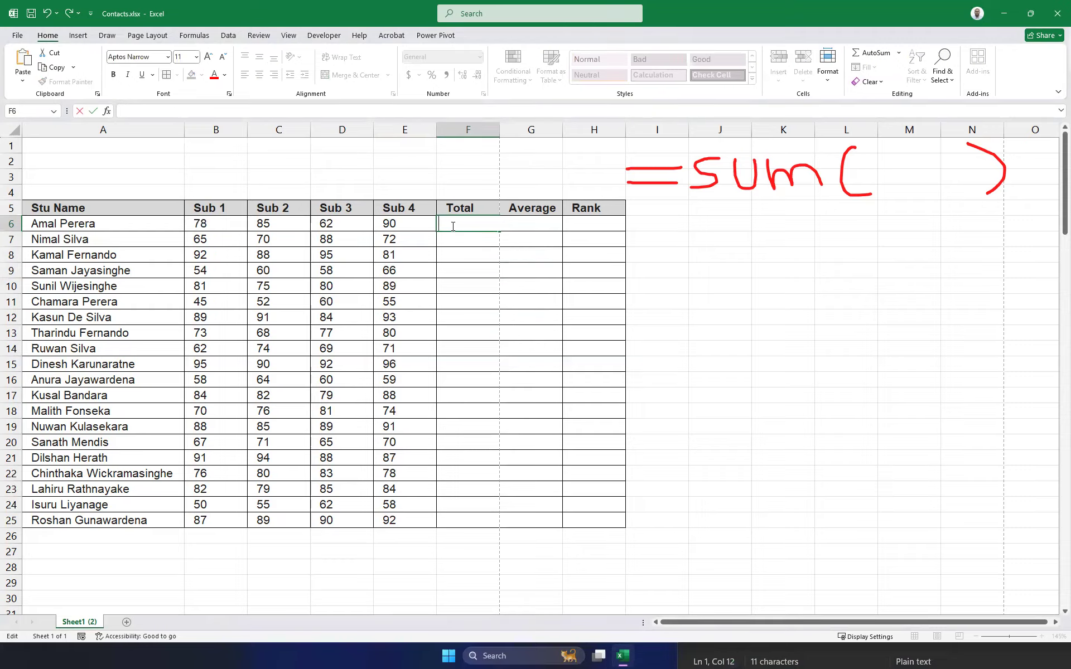
text(=)
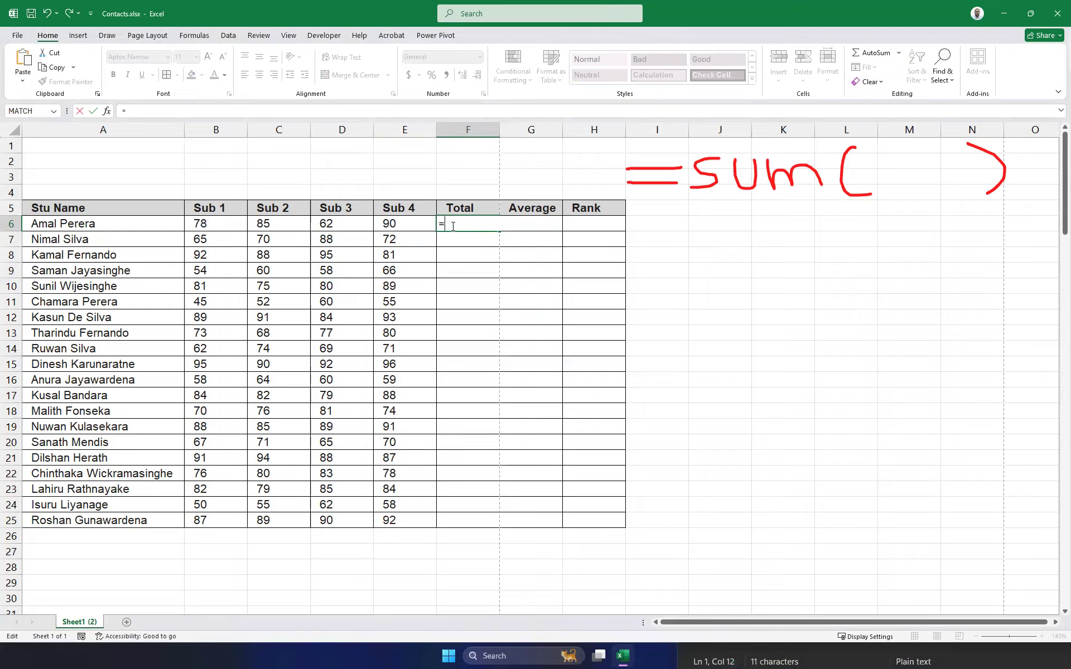
text(+)
key(Return)
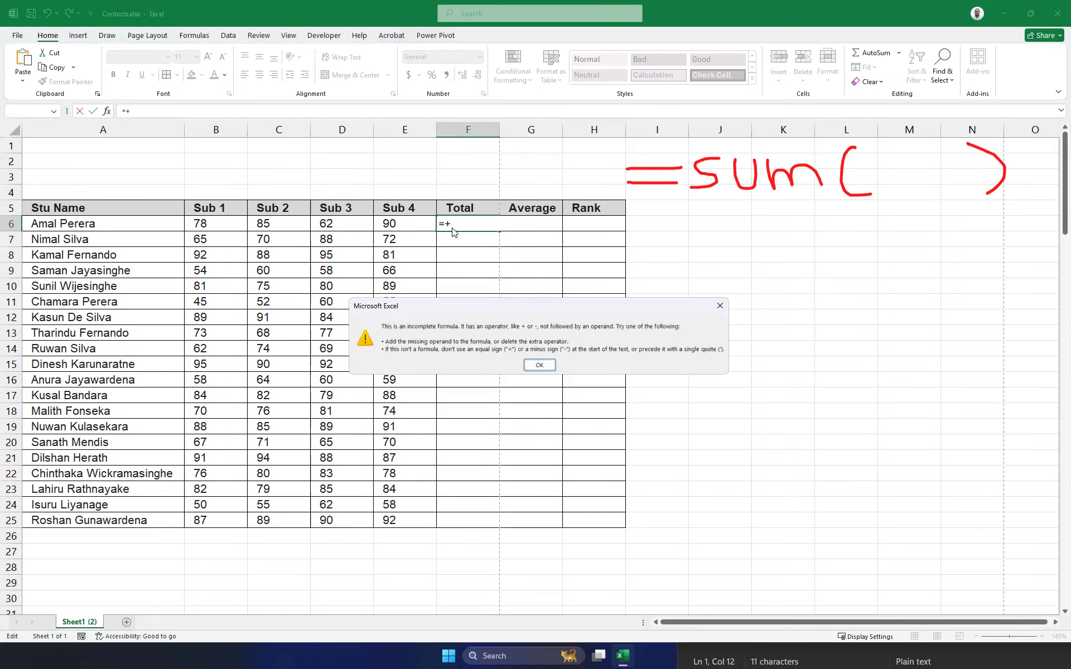
Dismiss the warning, AutoSum F6 with Alt+= to get 315, then clear it.
key(Return)
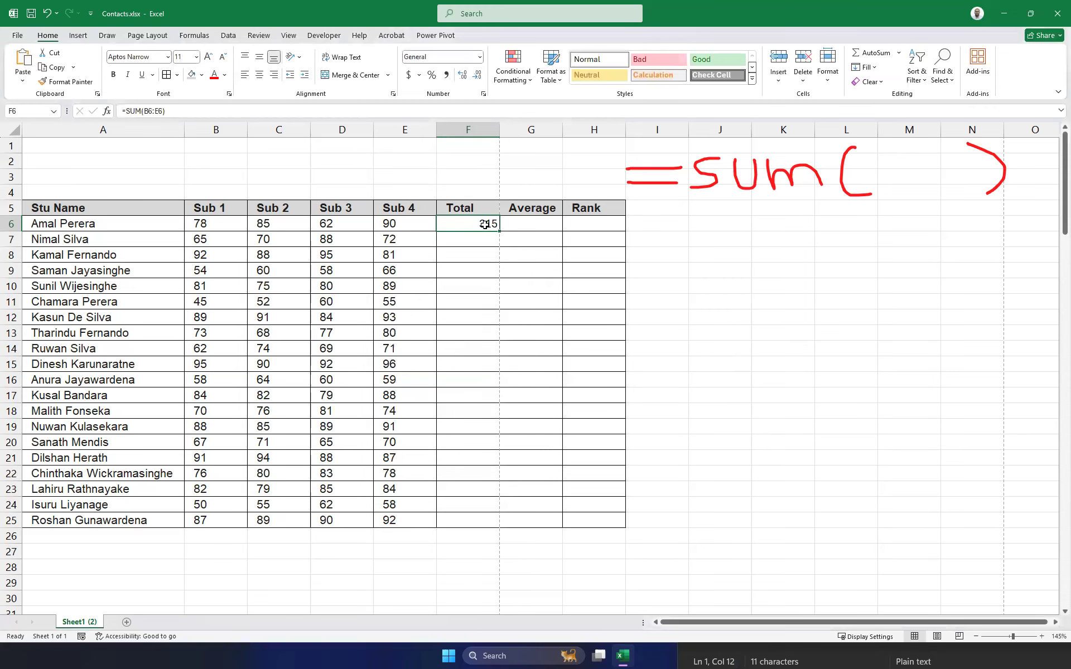
key(Delete)
click(483, 267)
click(475, 226)
key(alt+equal)
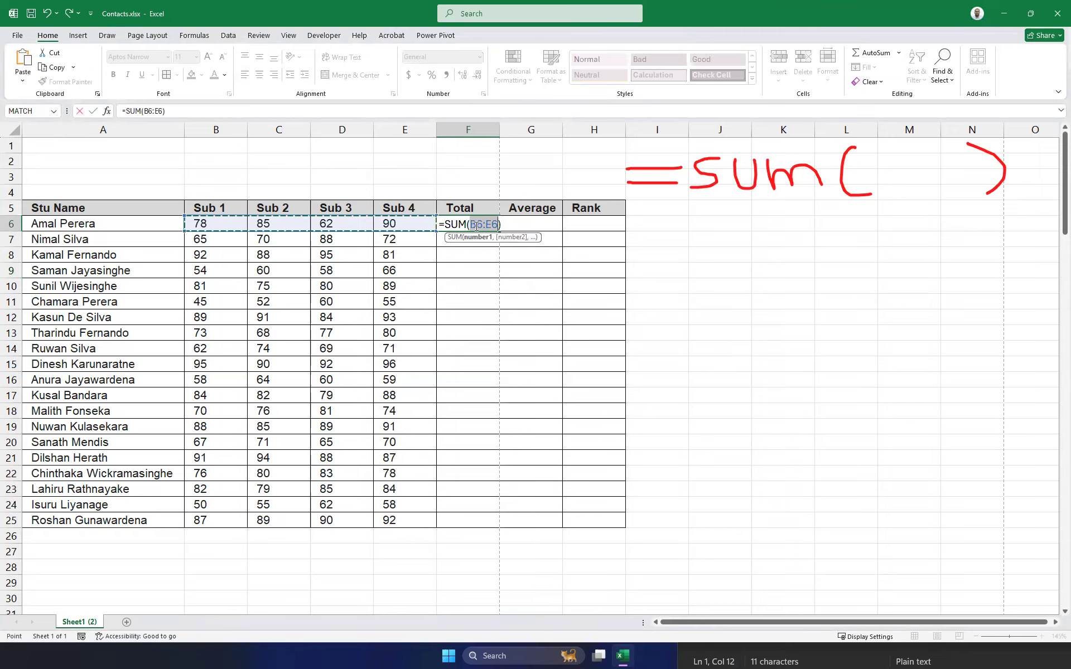
key(Return)
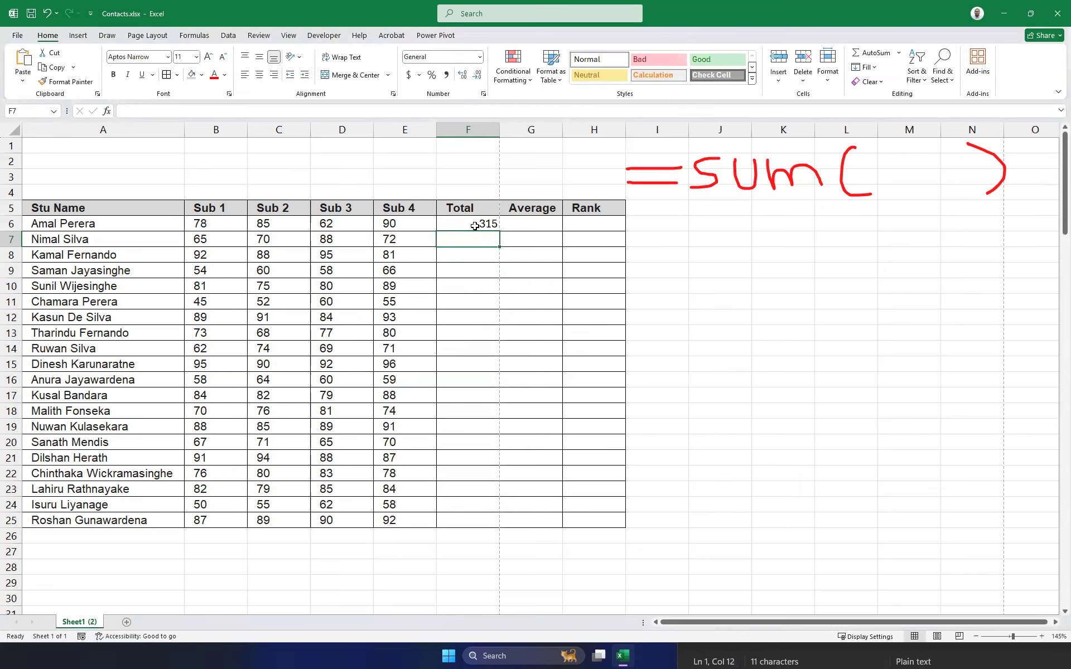
click(474, 226)
key(Delete)
Repeat the Alt+= AutoSum in F6 showing 315, then delete it again.
click(555, 266)
click(482, 229)
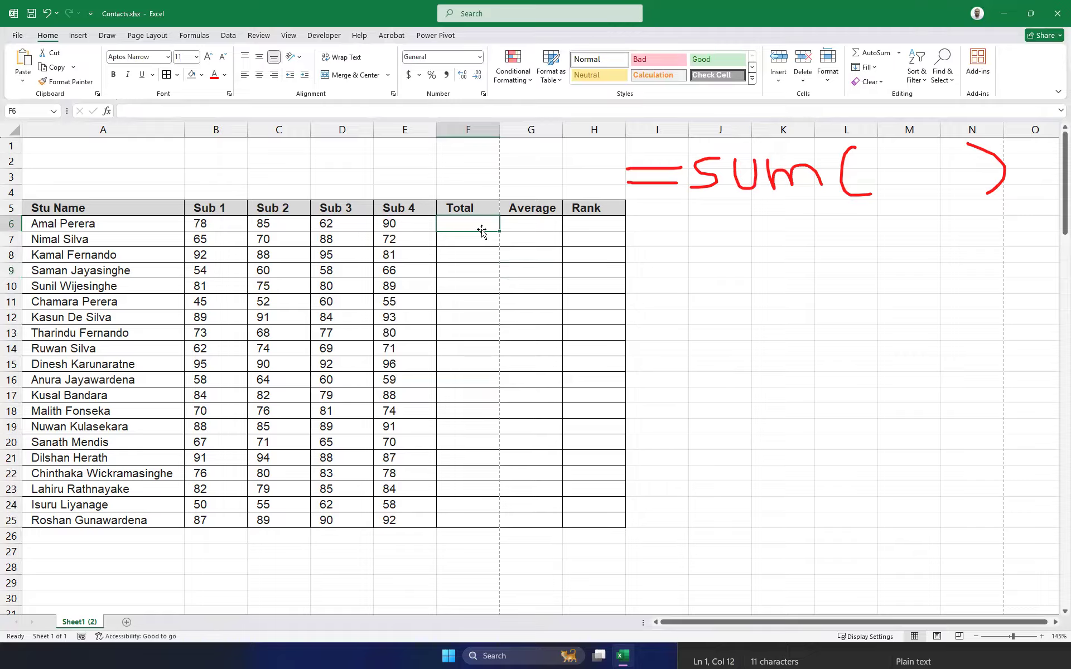
key(alt+e)
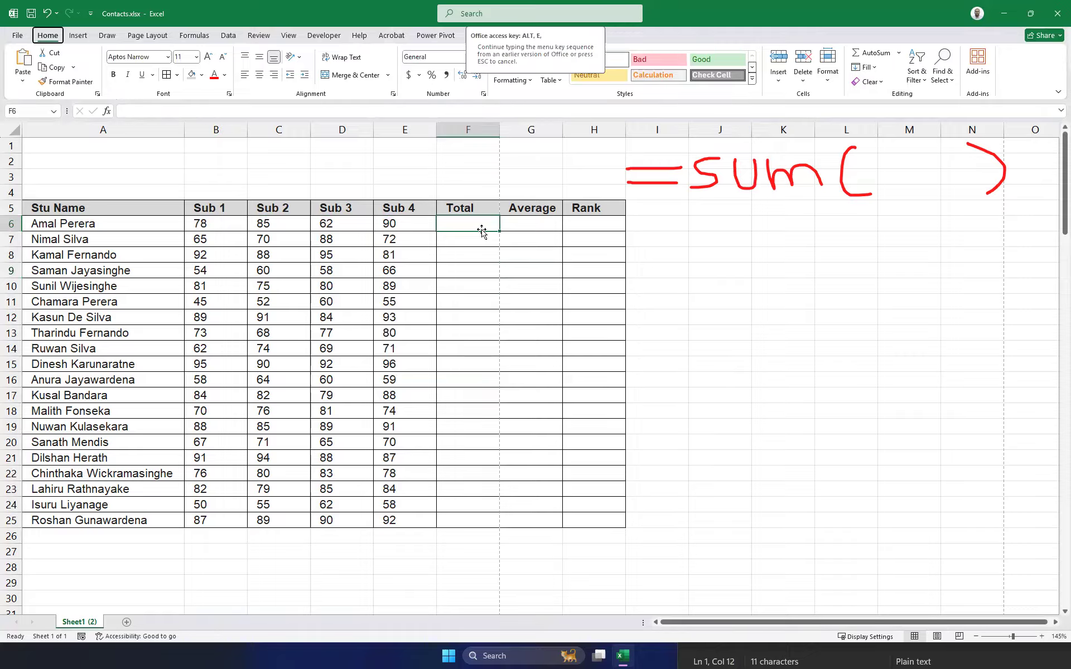
key(Escape)
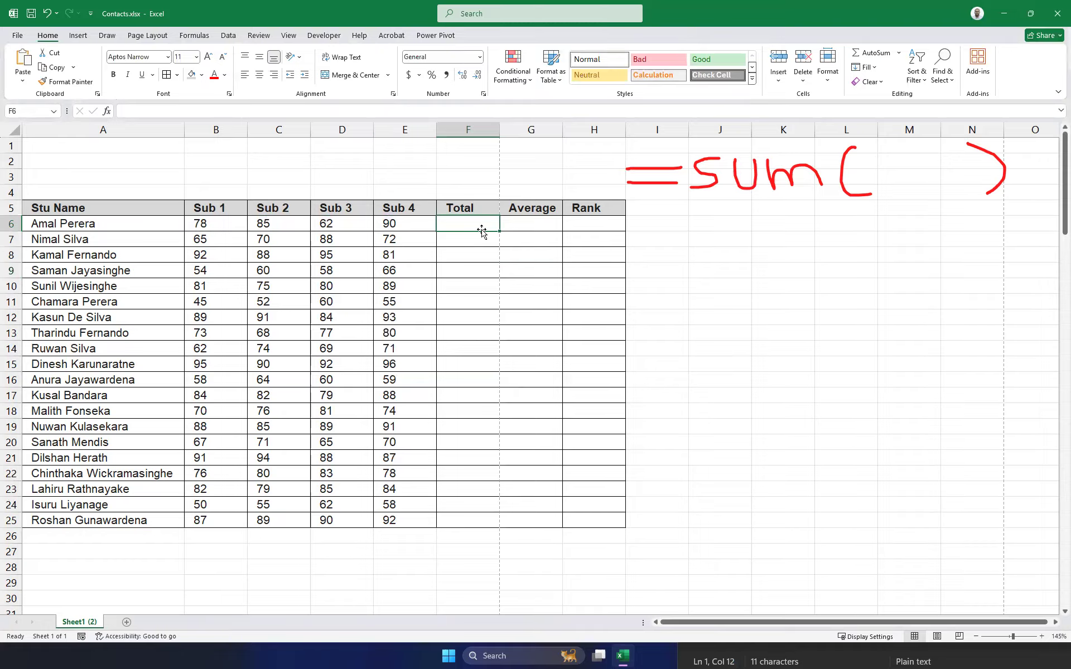
key(alt+equal)
key(Return)
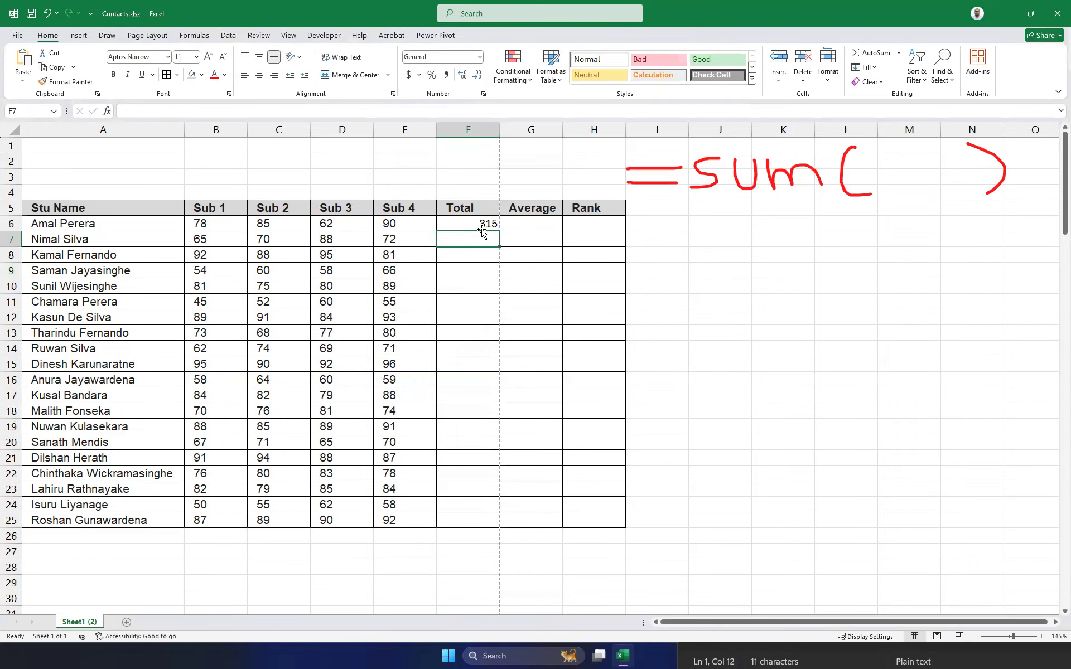
click(466, 222)
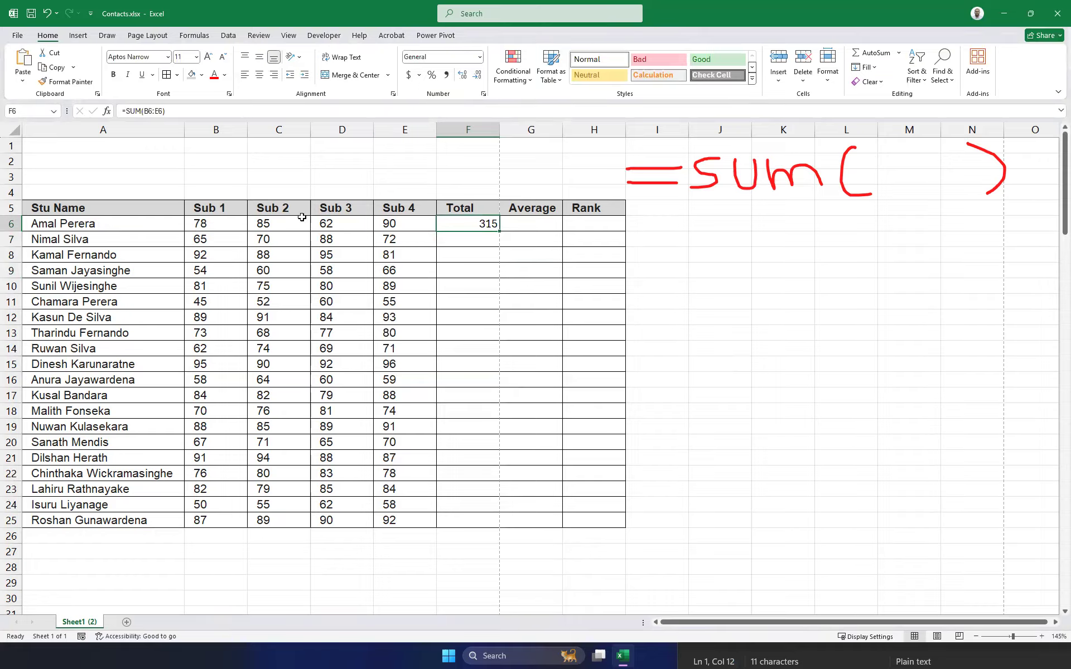
key(Delete)
AutoSum F6 to 315 from the ribbon, then clear the Total cells down to row 24.
click(899, 52)
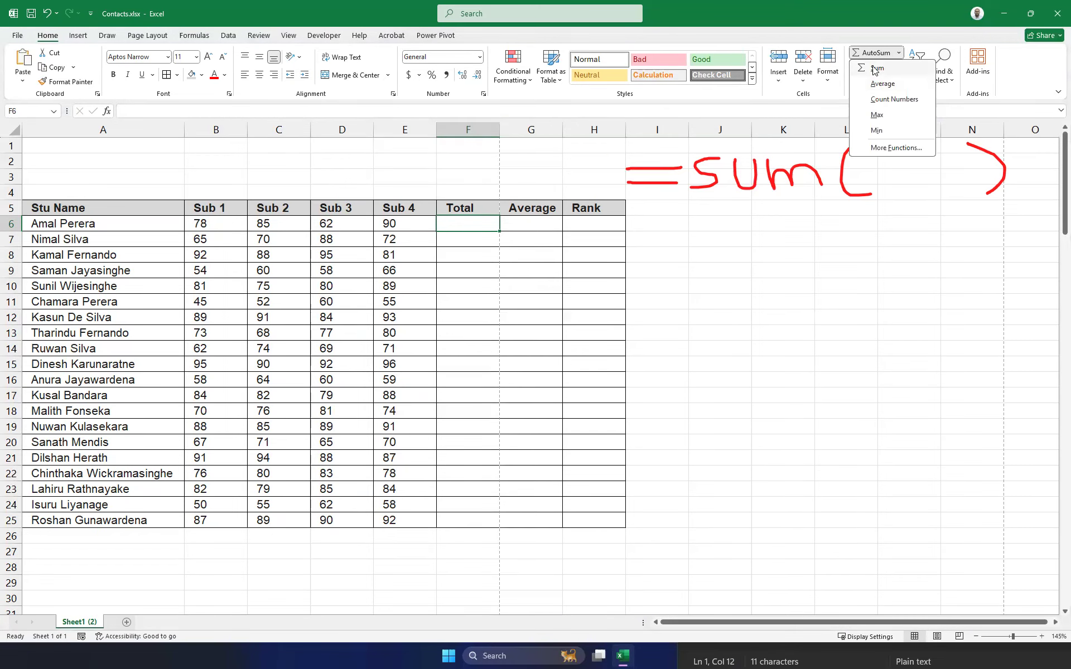
click(875, 68)
key(Return)
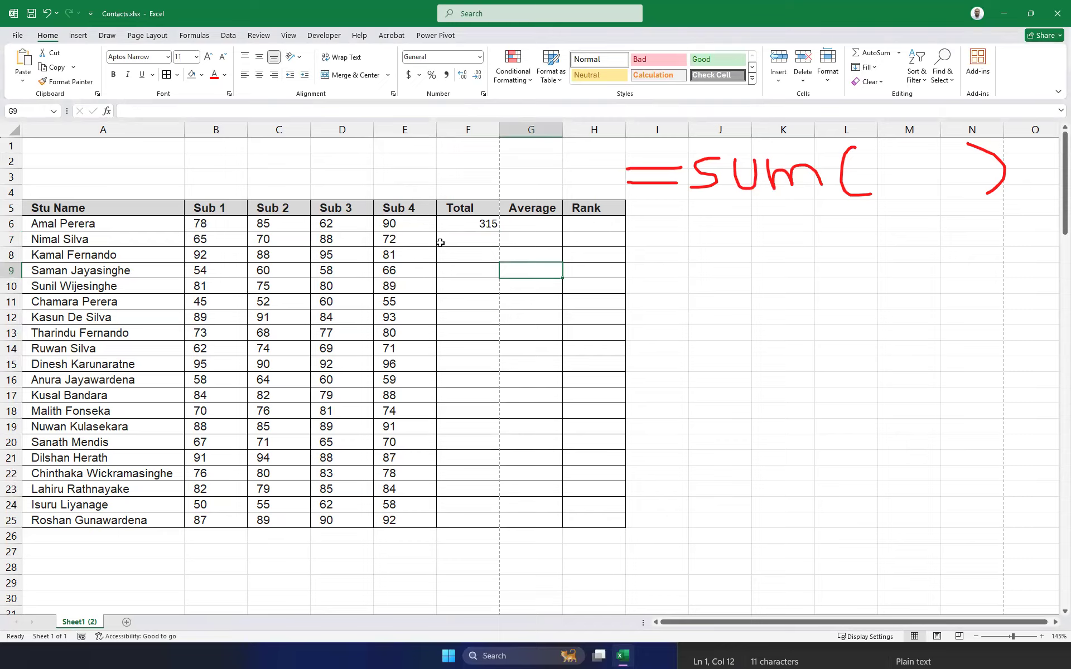
click(466, 301)
click(466, 364)
click(465, 474)
click(471, 224)
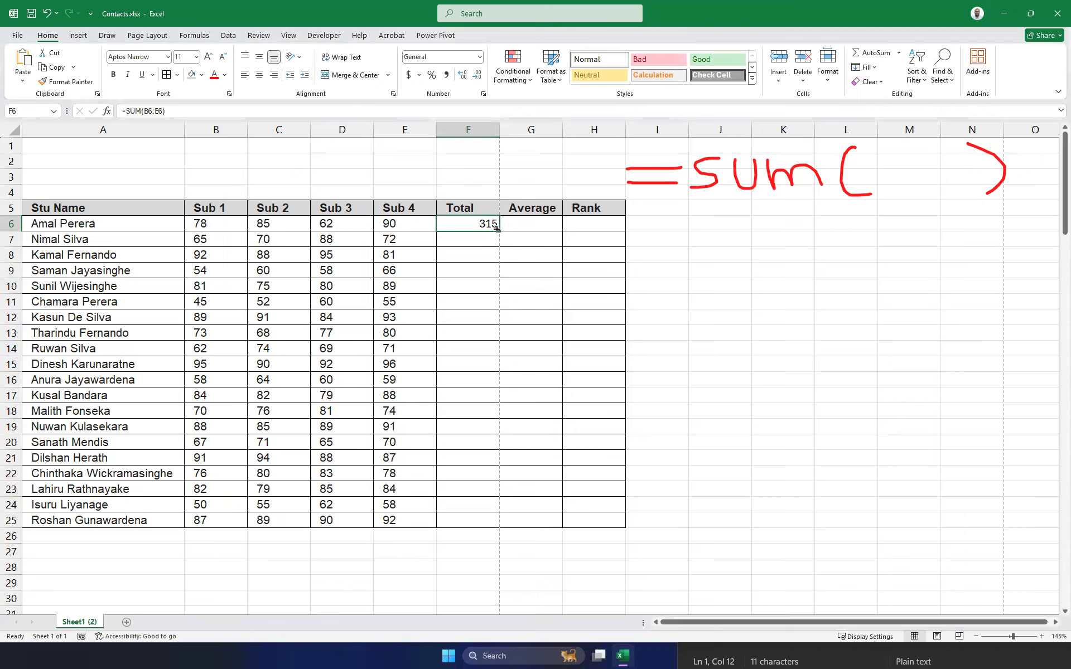
drag(456, 226, 457, 511)
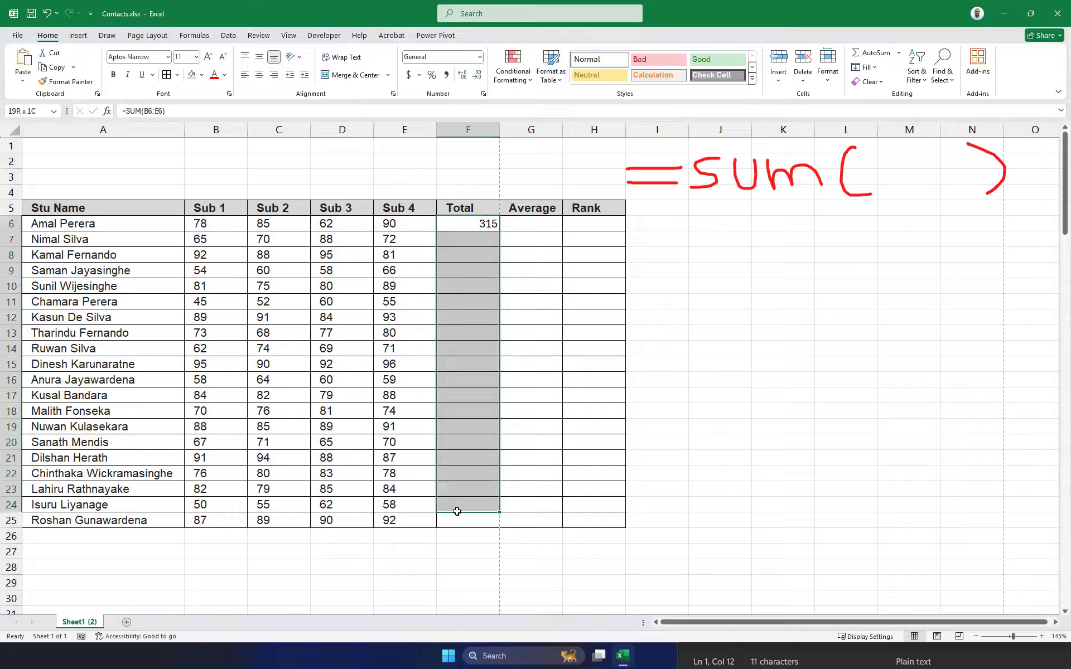
key(Delete)
Select B6:E25 and Sum them, adding totals 1487, 1528, 1547 and 1574 in row 26.
click(505, 396)
drag(195, 223, 421, 245)
click(516, 313)
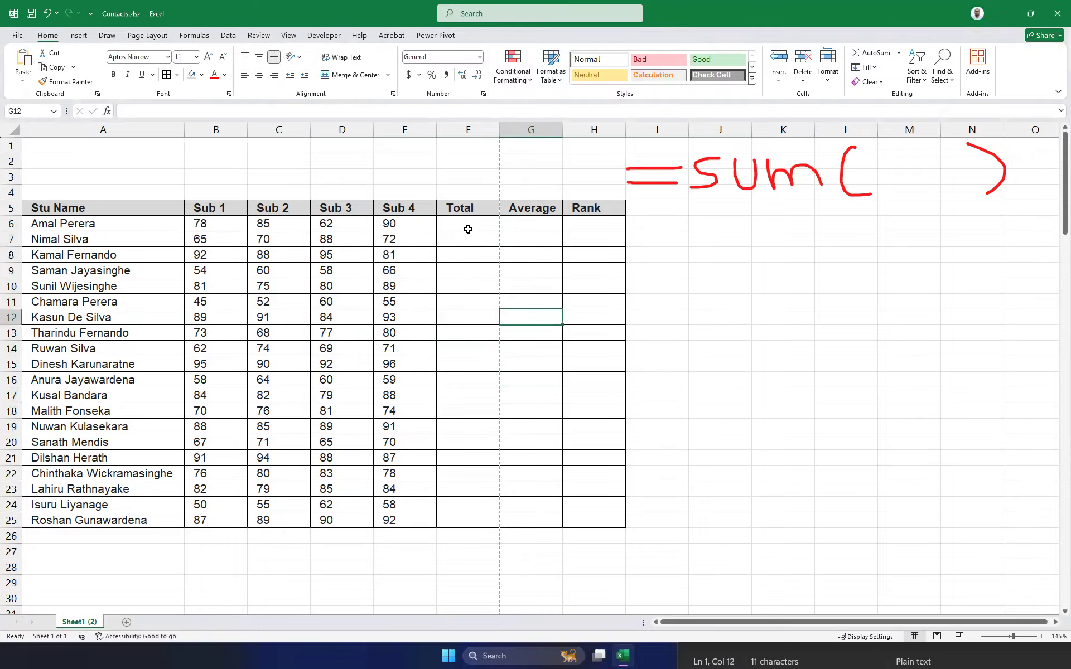
drag(200, 220, 407, 518)
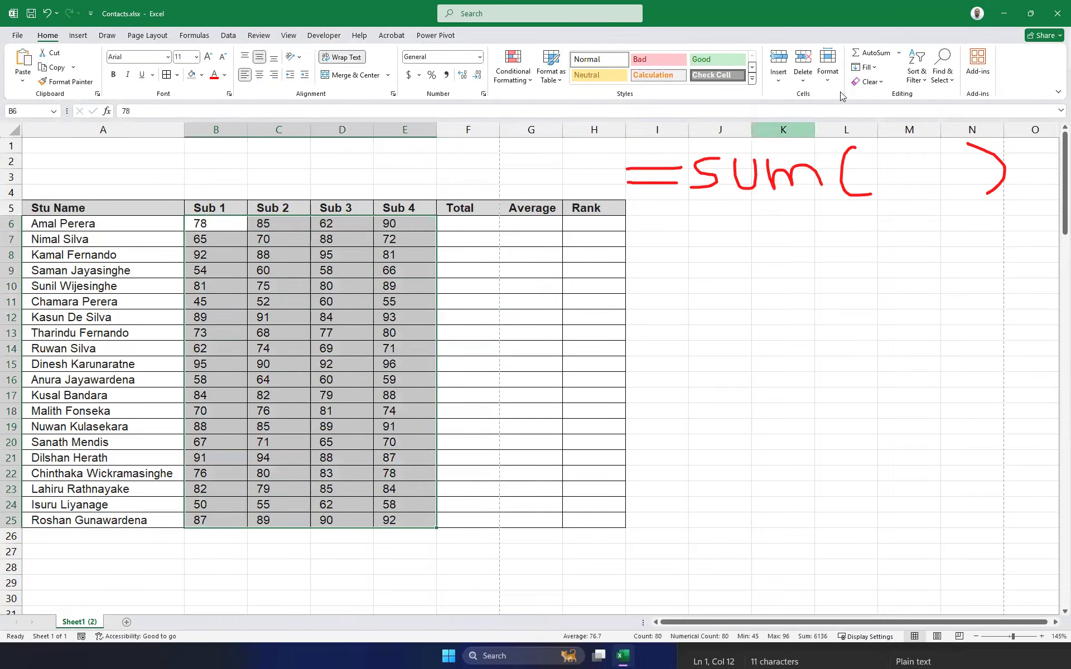
click(899, 53)
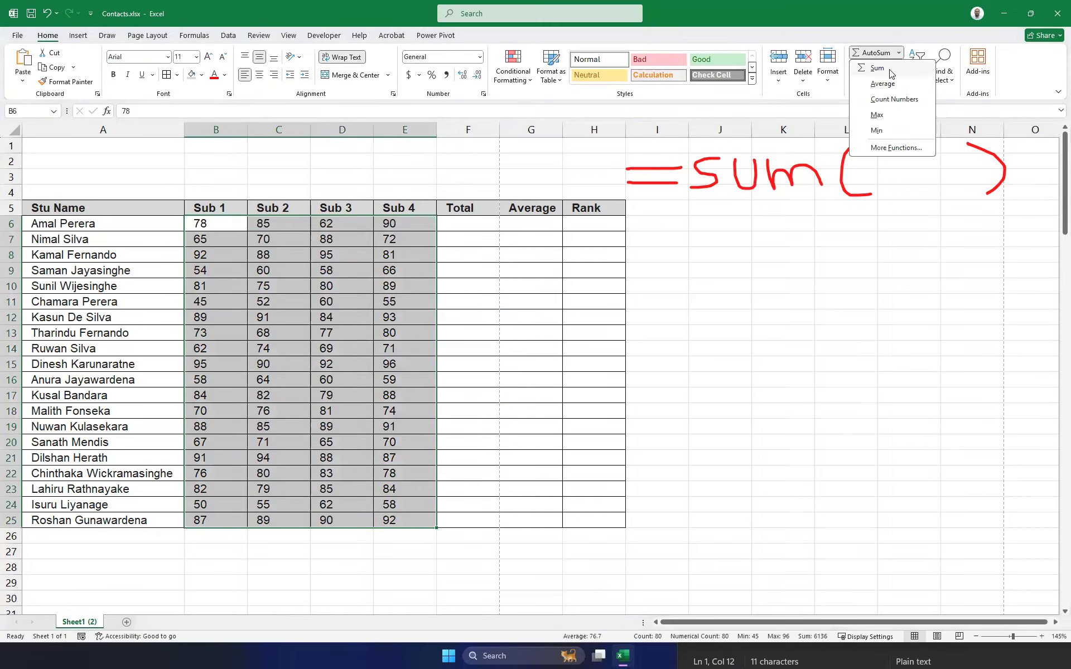
click(878, 68)
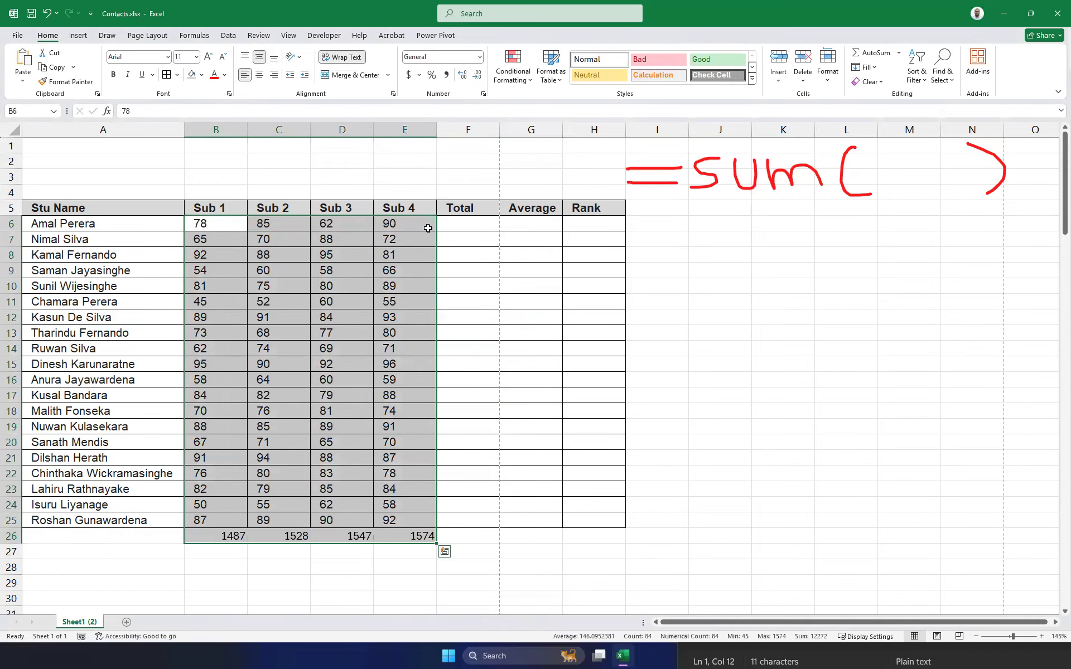
click(462, 225)
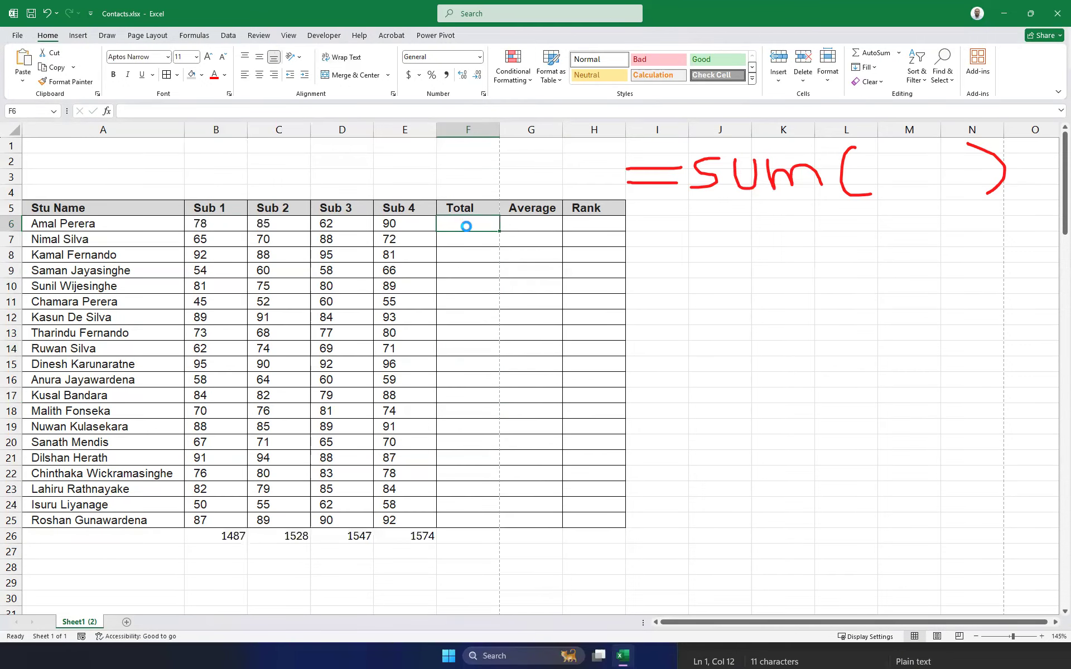
Undo the row 26 subject totals, then AutoSum F6:F25 and delete the results.
key(ctrl+z)
click(481, 285)
drag(462, 223, 484, 524)
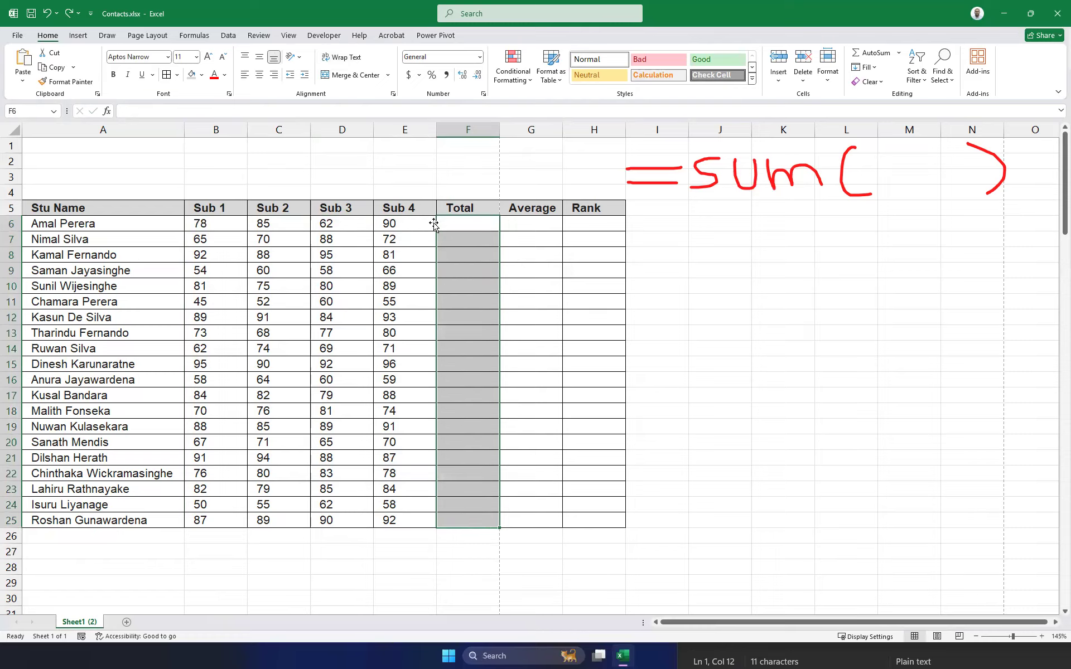
key(alt+equal)
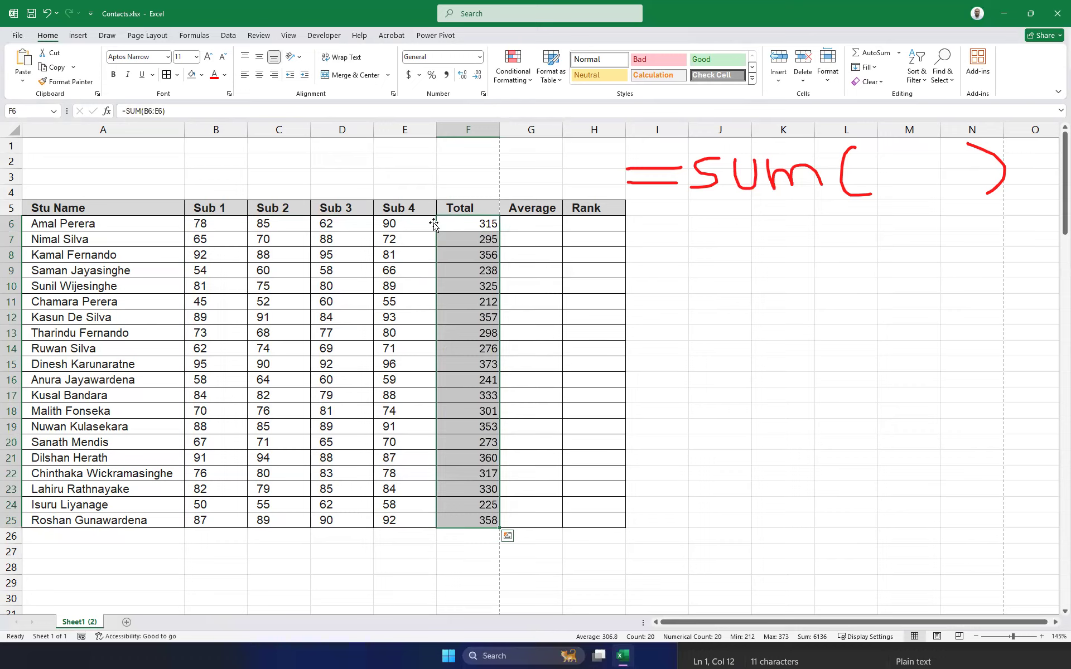
click(799, 268)
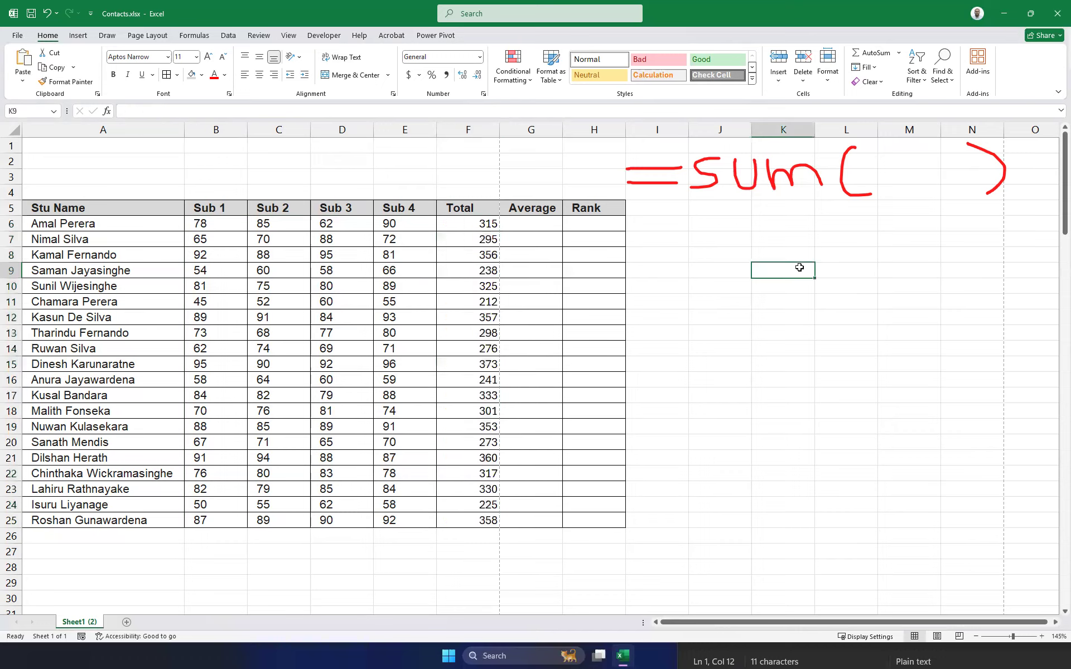
drag(491, 223, 490, 518)
key(Delete)
Fill F6:F25 with row sums via Alt+= once more and clear them again.
drag(471, 222, 484, 521)
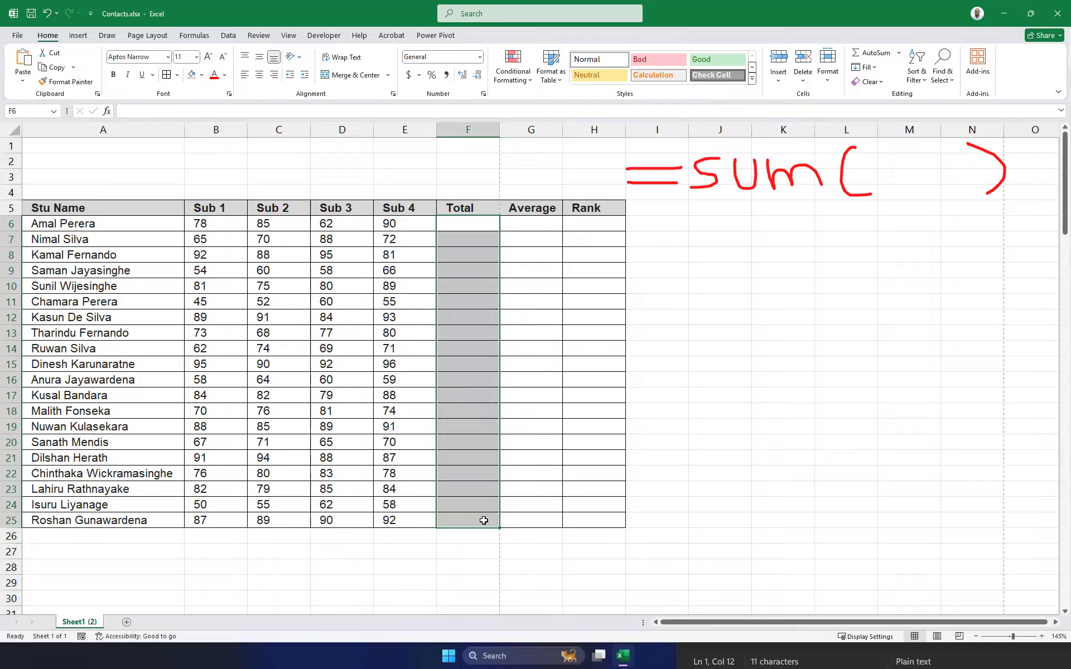
key(alt+equal)
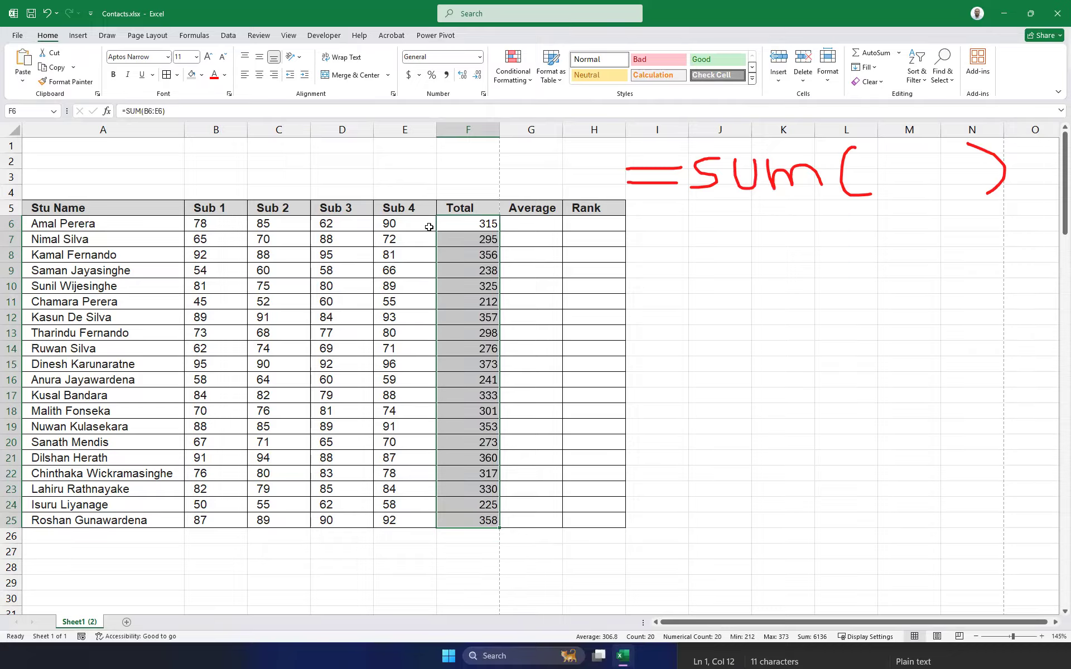
click(747, 270)
drag(484, 221, 479, 519)
key(Delete)
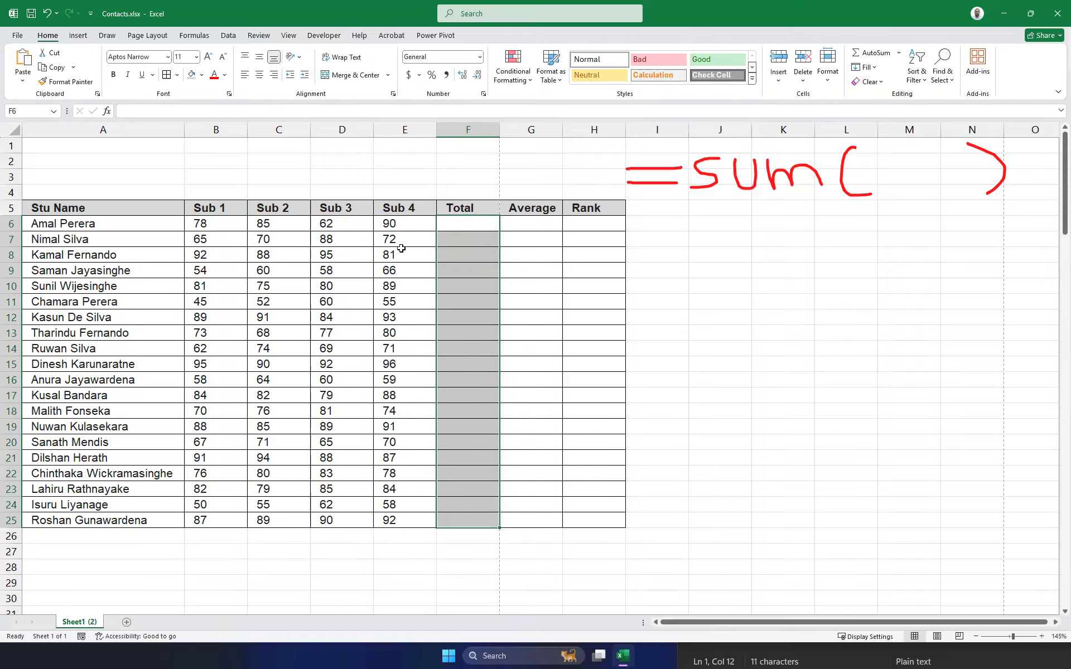
click(463, 223)
text(=)
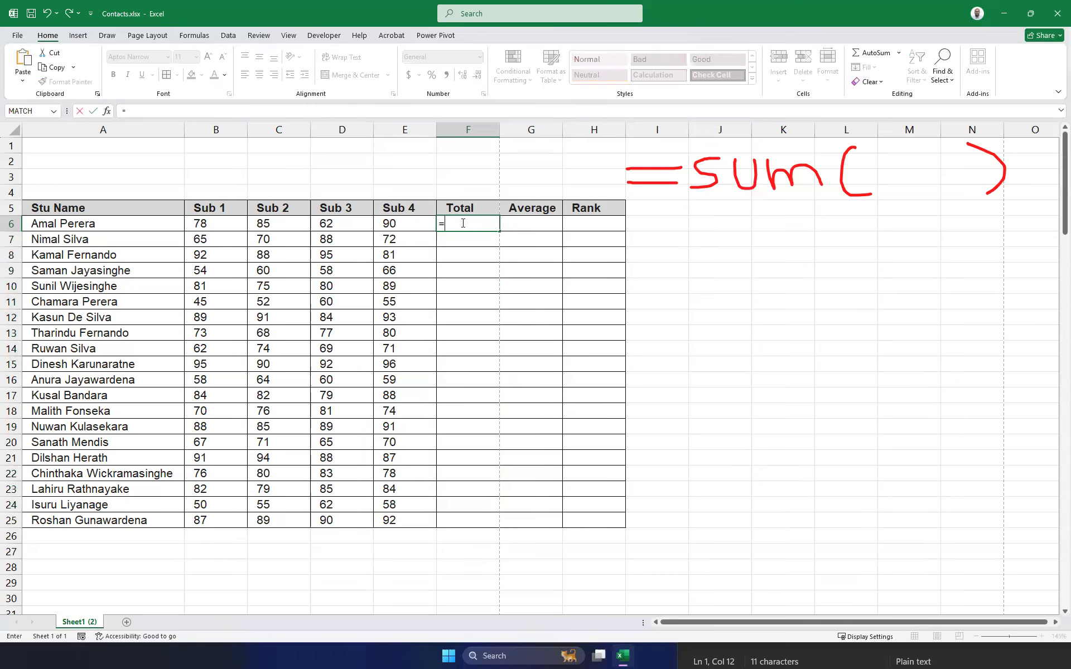
text(sum()
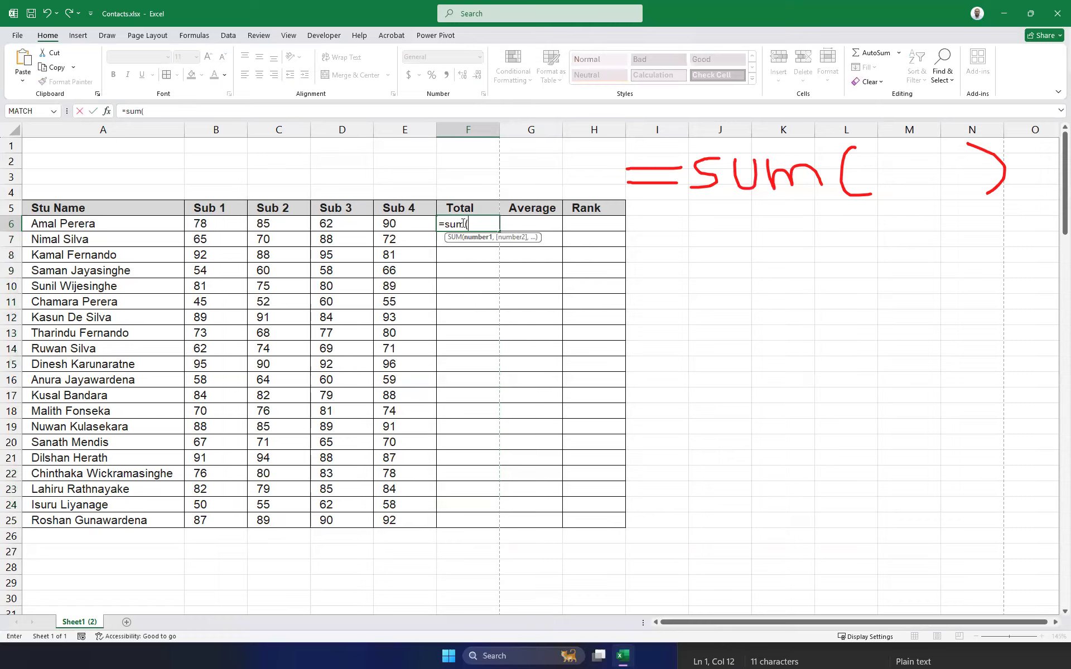
drag(201, 227, 400, 232)
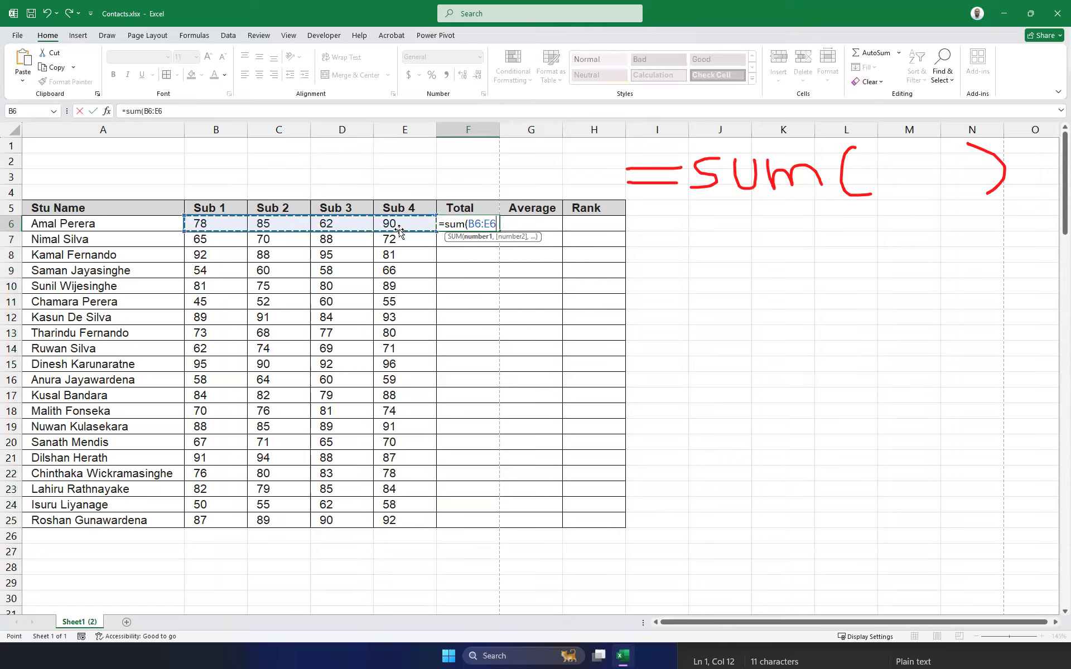
key(Return)
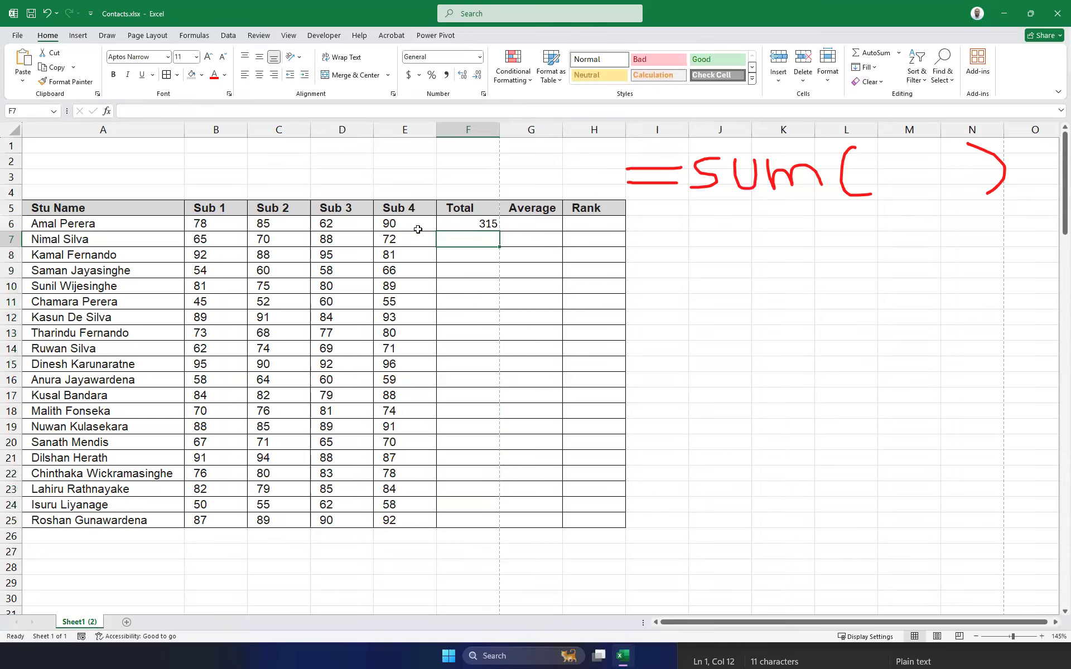
click(474, 225)
drag(503, 231, 488, 524)
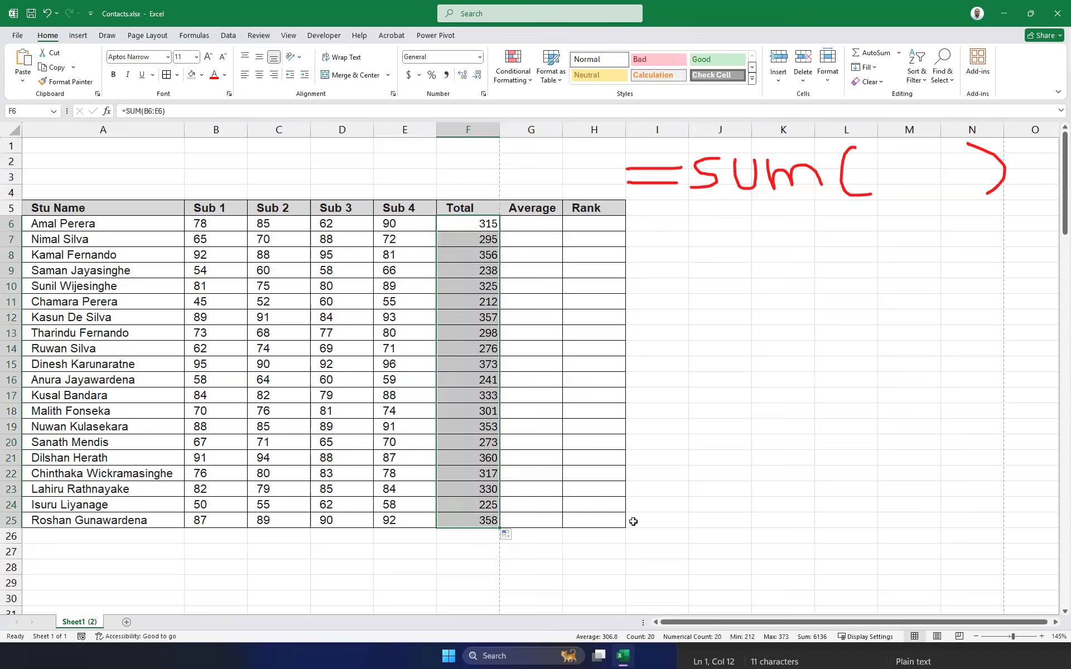
drag(466, 226, 485, 518)
key(Delete)
key(Up)
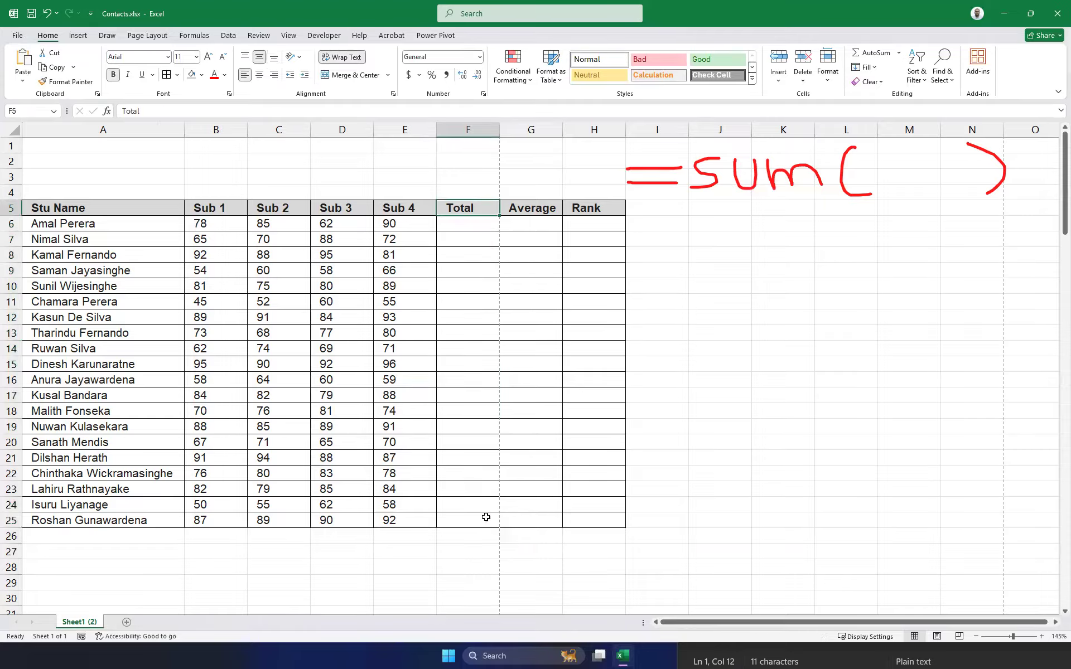
Enter the addition formula =B6+C6+D6+E6 in F6.
click(483, 227)
text(=)
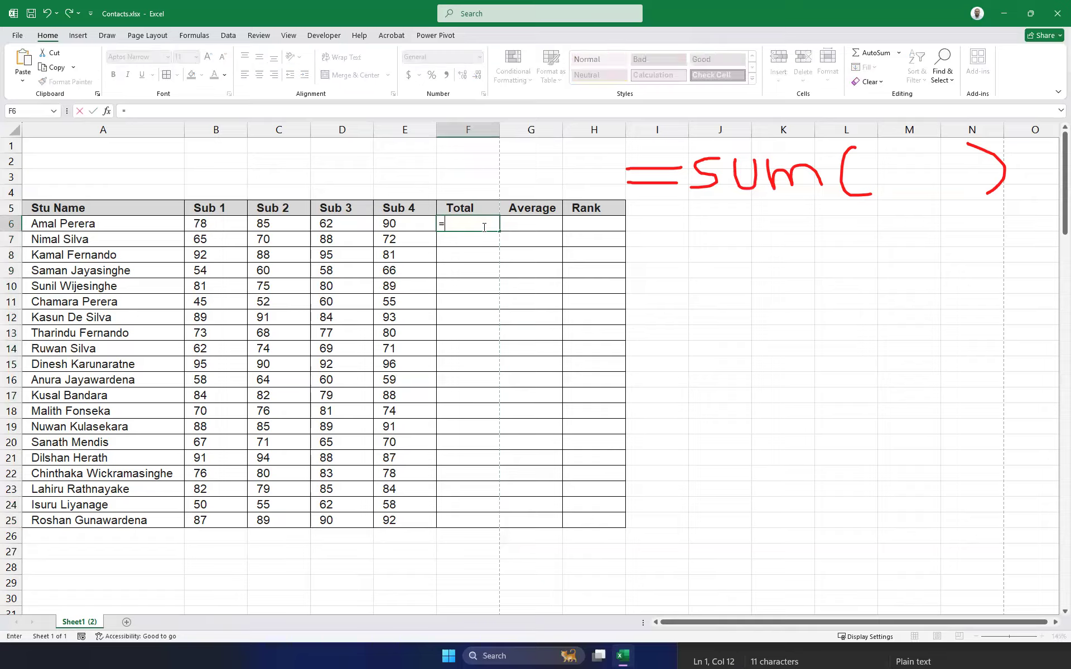
click(213, 225)
text(+)
click(275, 224)
text(+)
click(347, 226)
text(+)
click(404, 226)
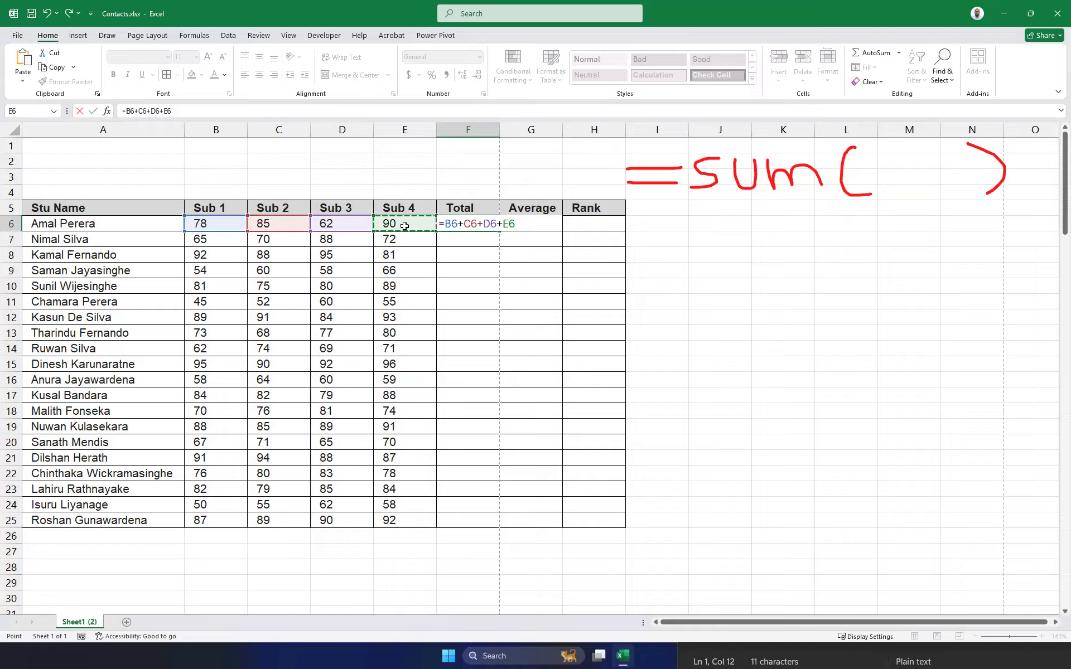
key(Return)
Copy the addition formula down to F25 and widen column F.
click(468, 224)
drag(501, 231, 468, 524)
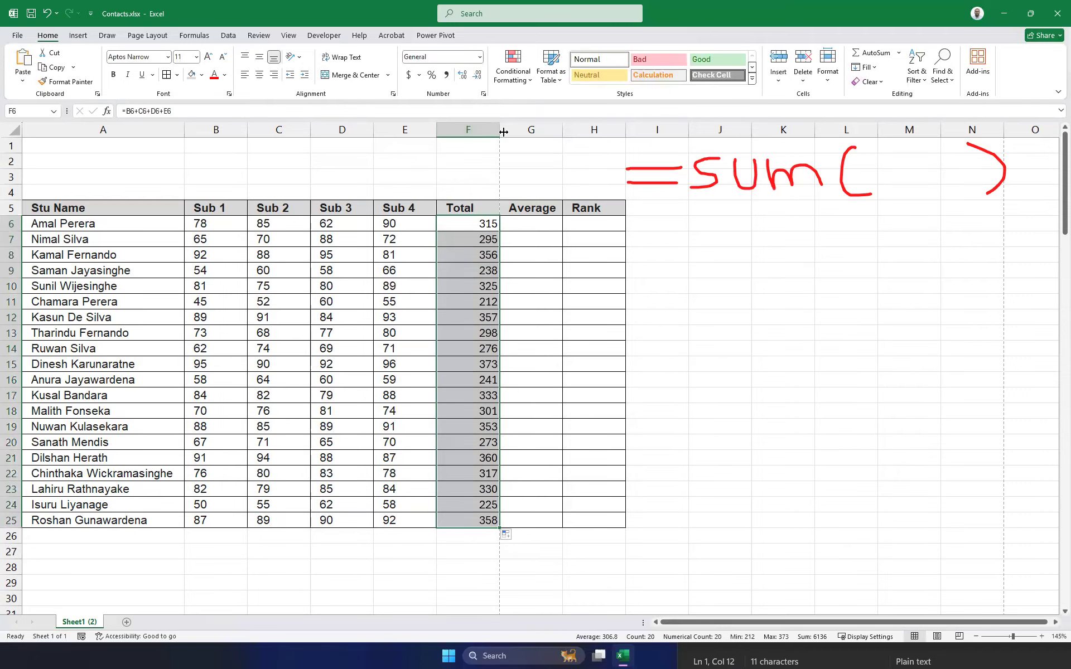
drag(500, 129, 638, 130)
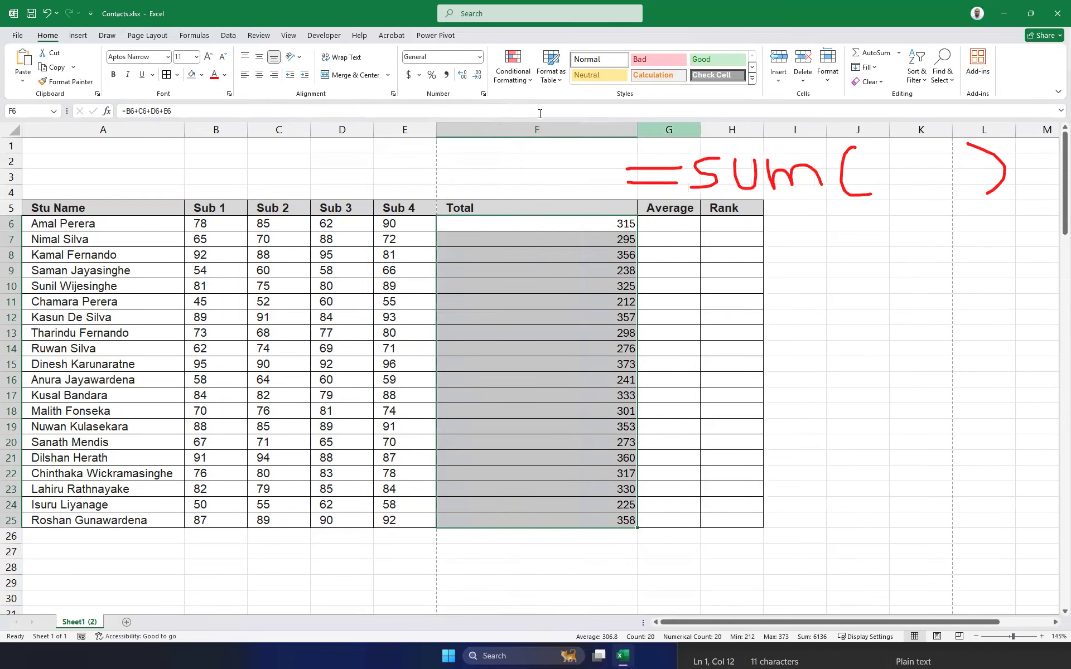
Turn on Show Formulas so cells display formulas instead of results.
click(195, 36)
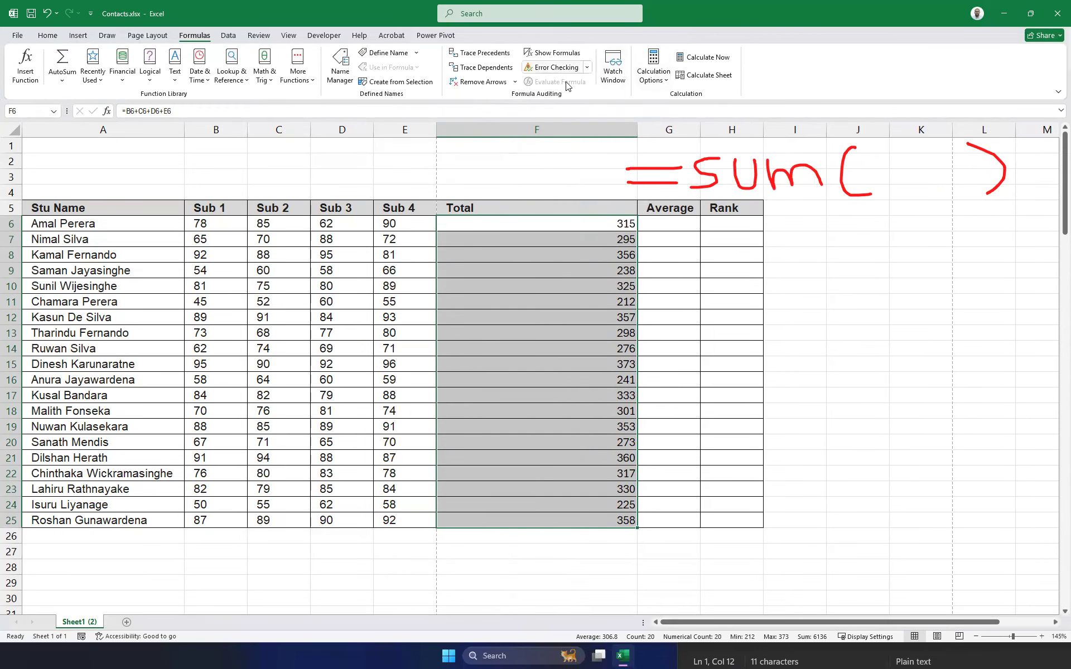
click(551, 55)
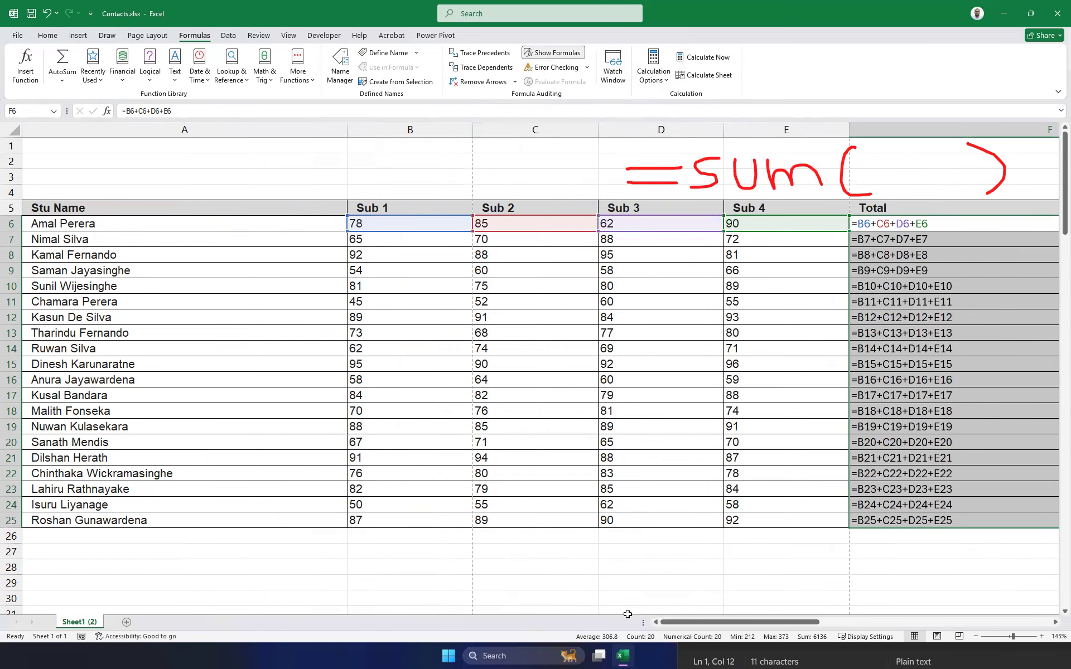
mouse_move(680, 622)
mouse_down()
mouse_move(721, 621)
mouse_move(697, 619)
mouse_up()
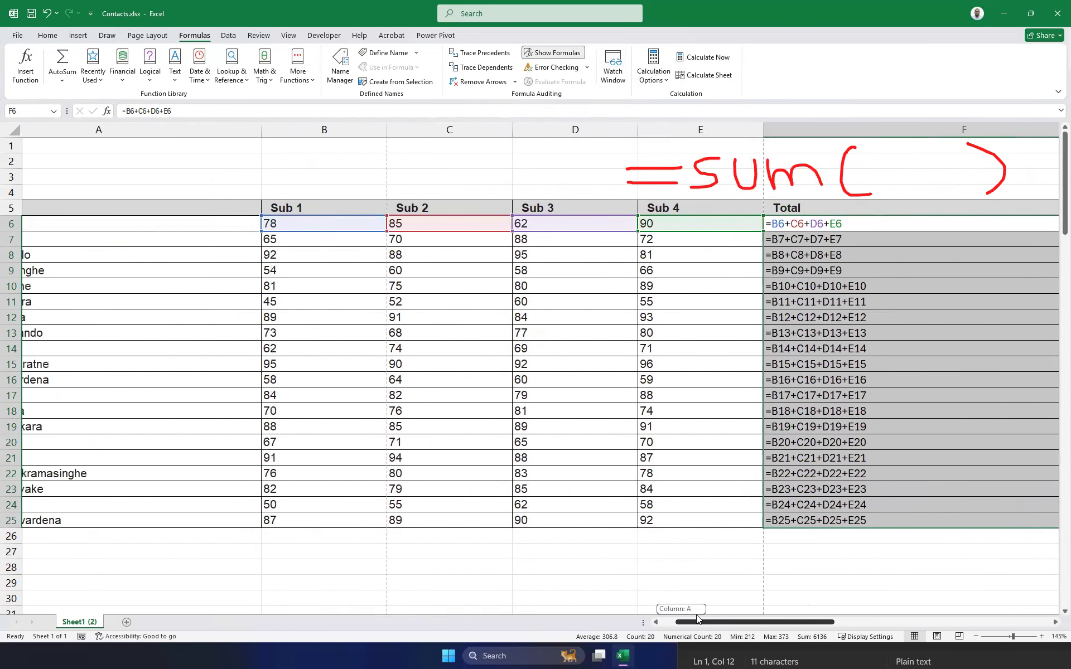
click(896, 183)
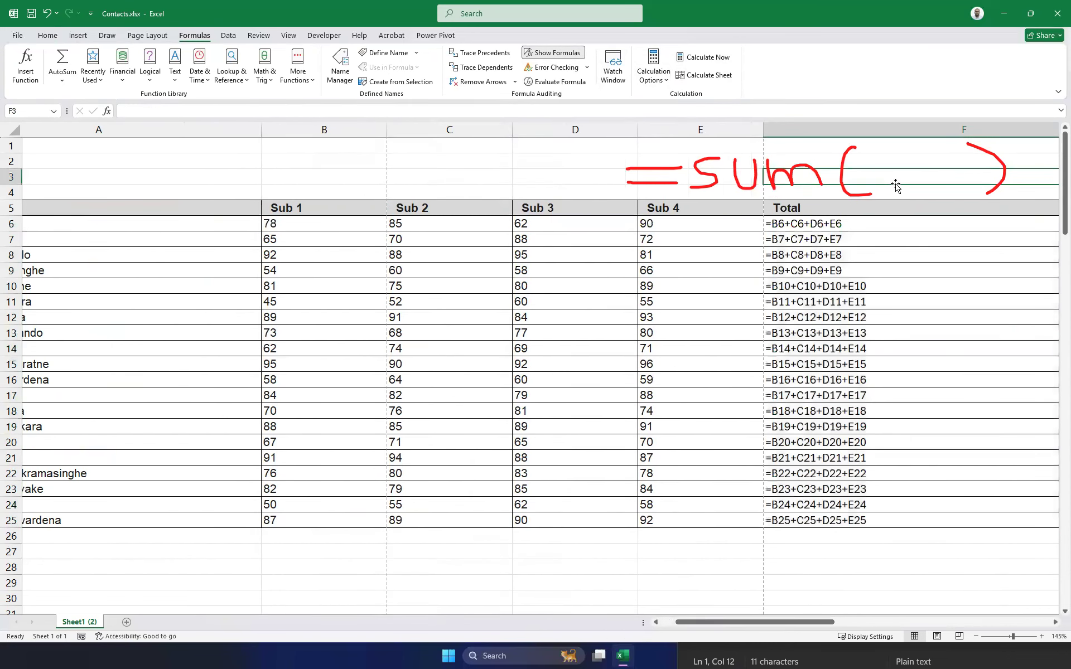
Step through F6 to F10 twice to check each =B+C+D+E addition formula's references.
click(805, 227)
click(871, 239)
click(866, 253)
click(807, 271)
click(782, 286)
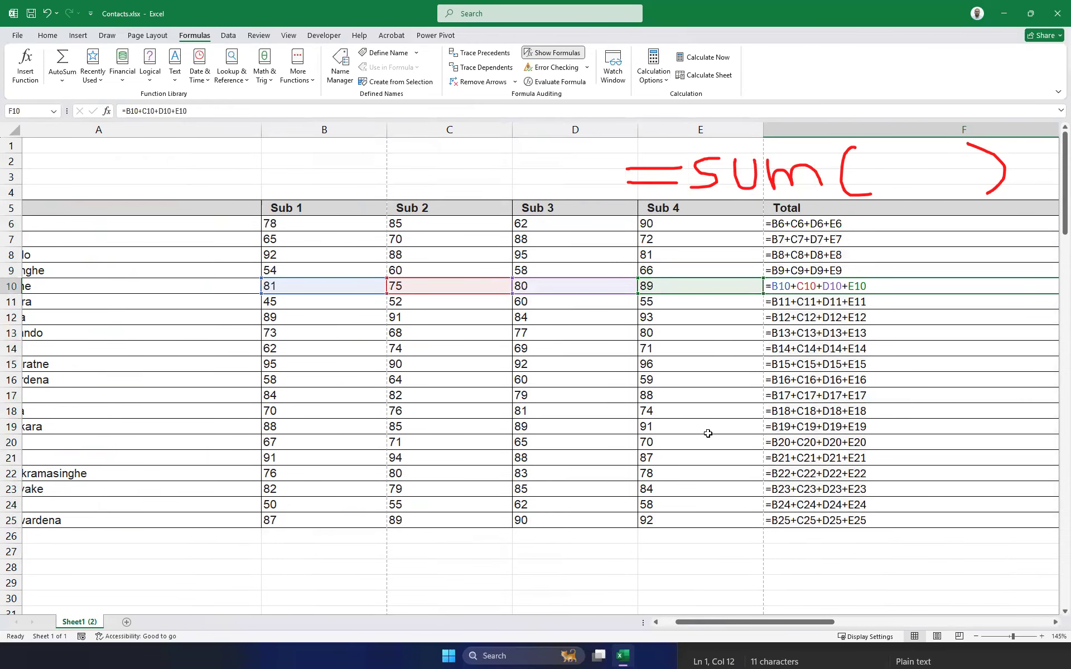
click(781, 223)
click(782, 239)
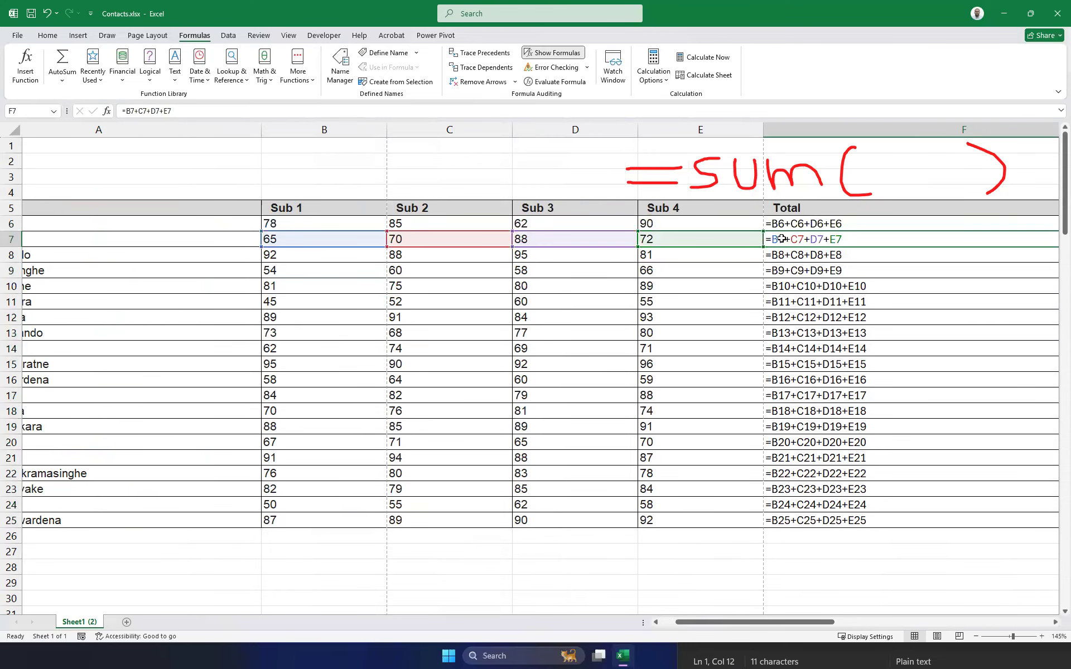
click(782, 255)
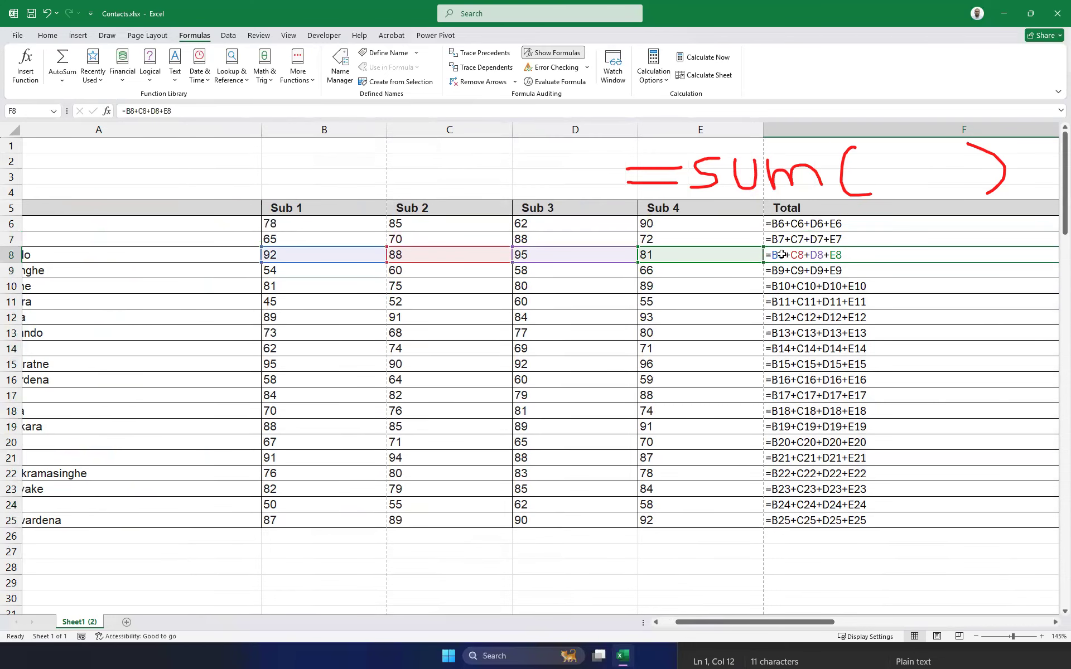
click(783, 270)
click(783, 287)
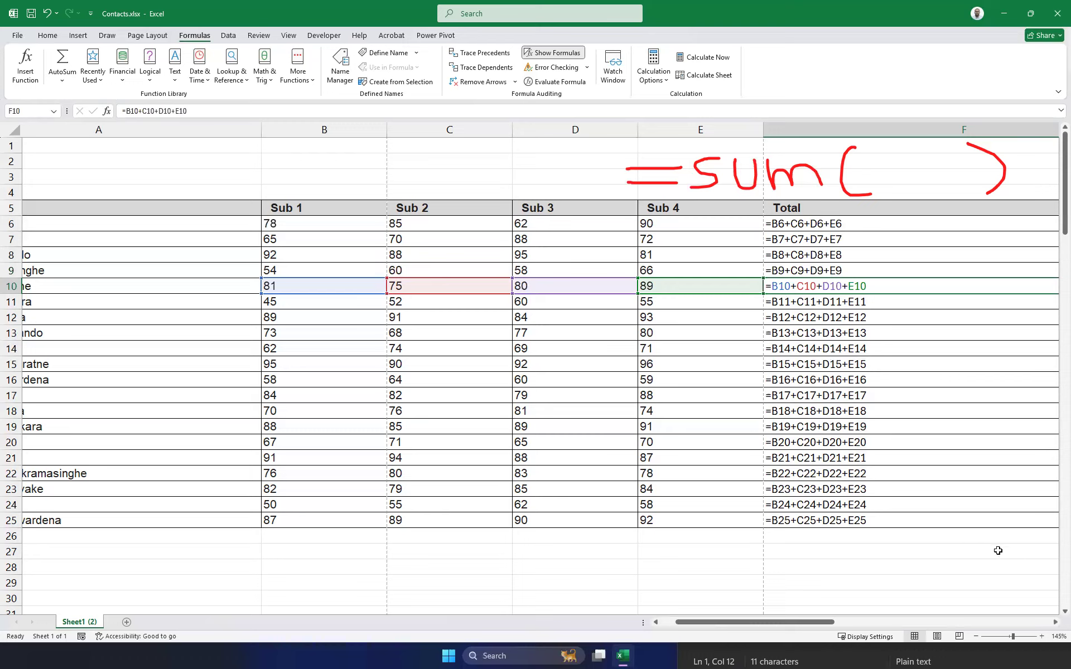
click(772, 224)
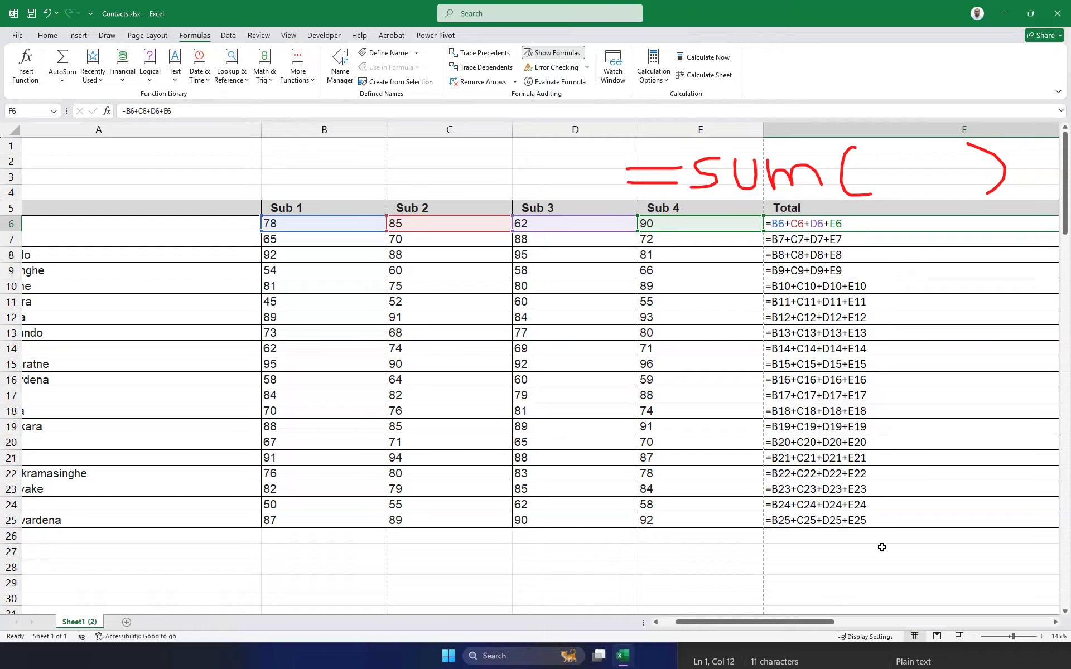
Check the Total formulas in F7 and F6, then turn off Show Formulas so sums like 315 appear.
click(776, 244)
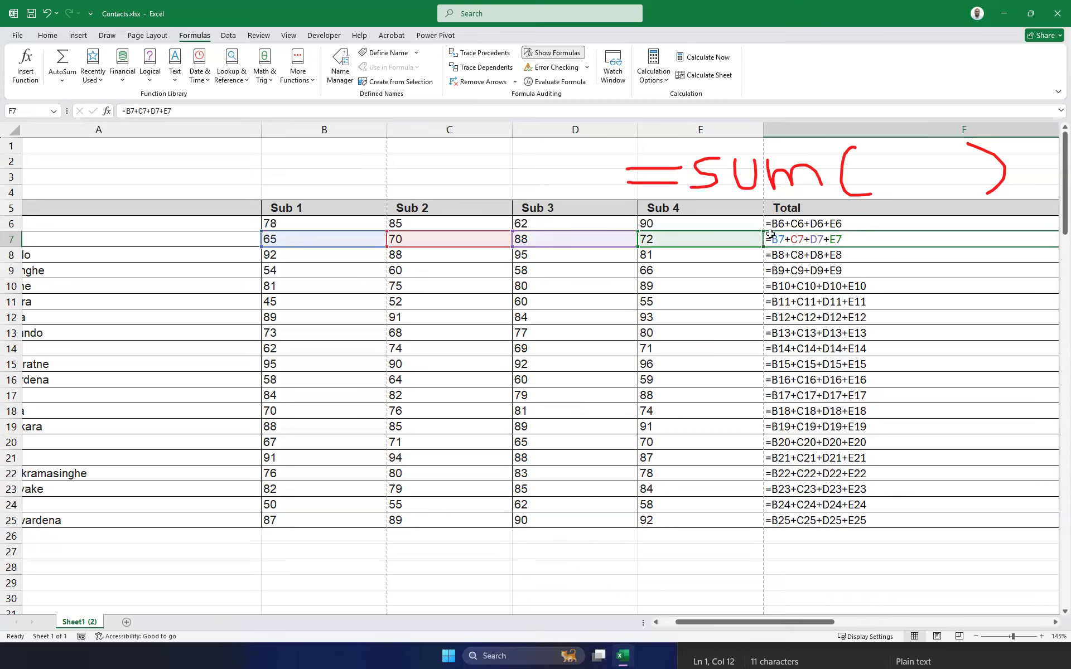
click(798, 223)
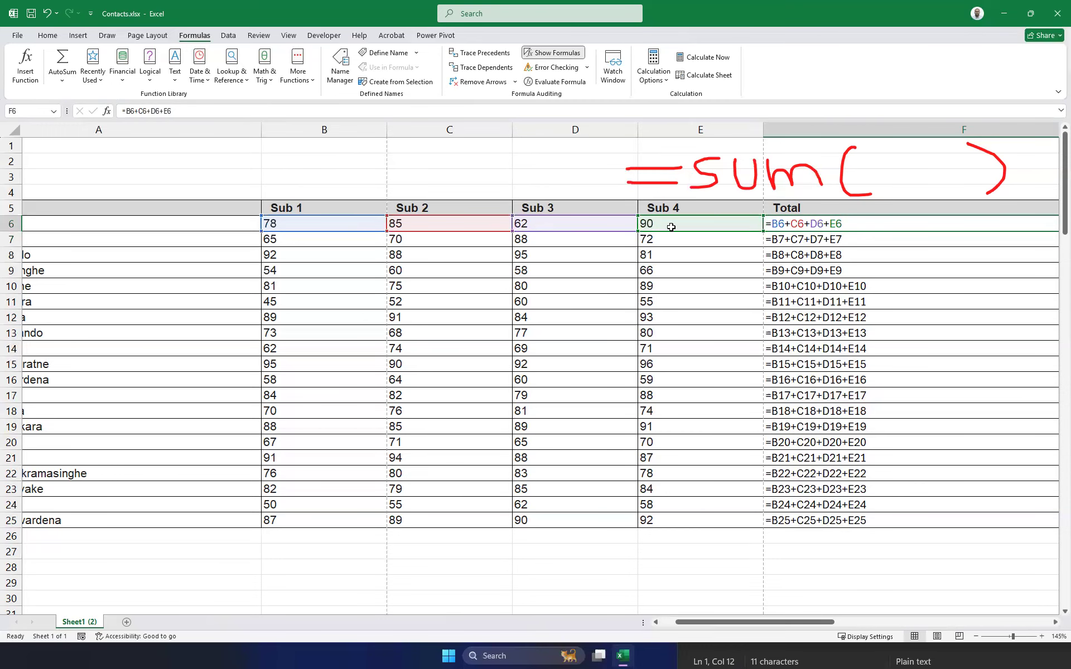
click(866, 241)
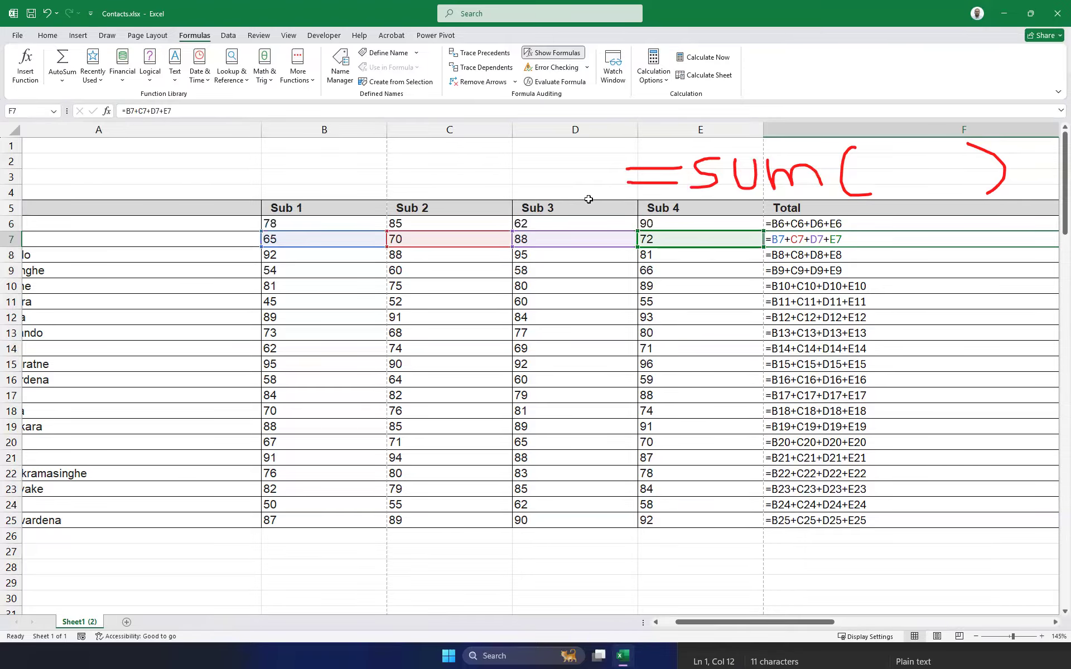
click(553, 53)
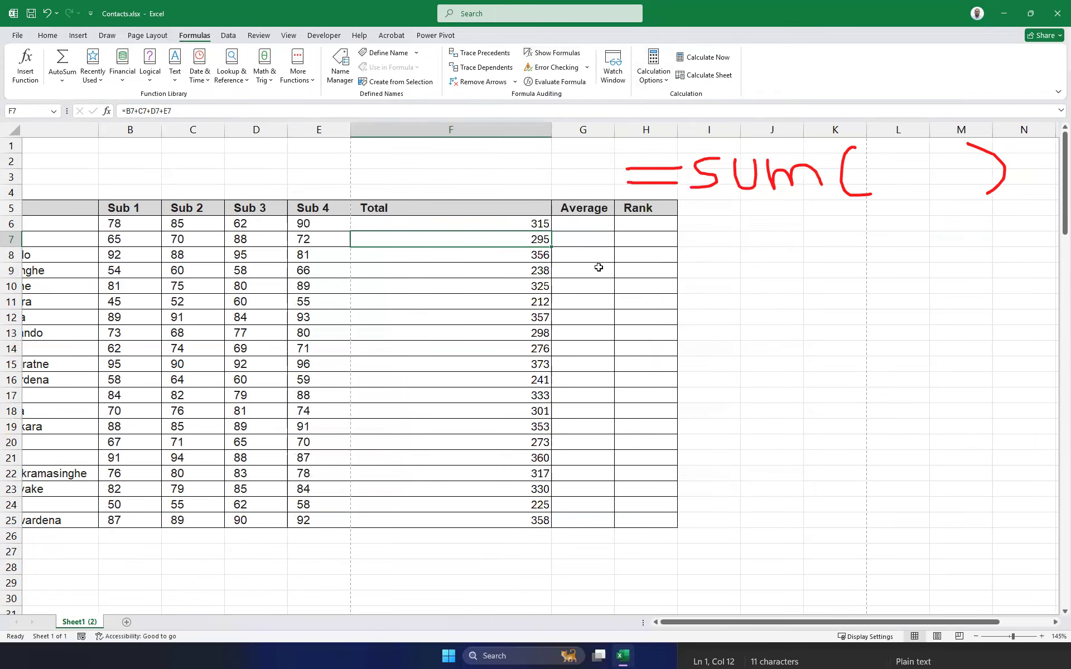
Narrow column F so the Total, Average and Rank columns fit, and select G6.
drag(547, 127, 407, 130)
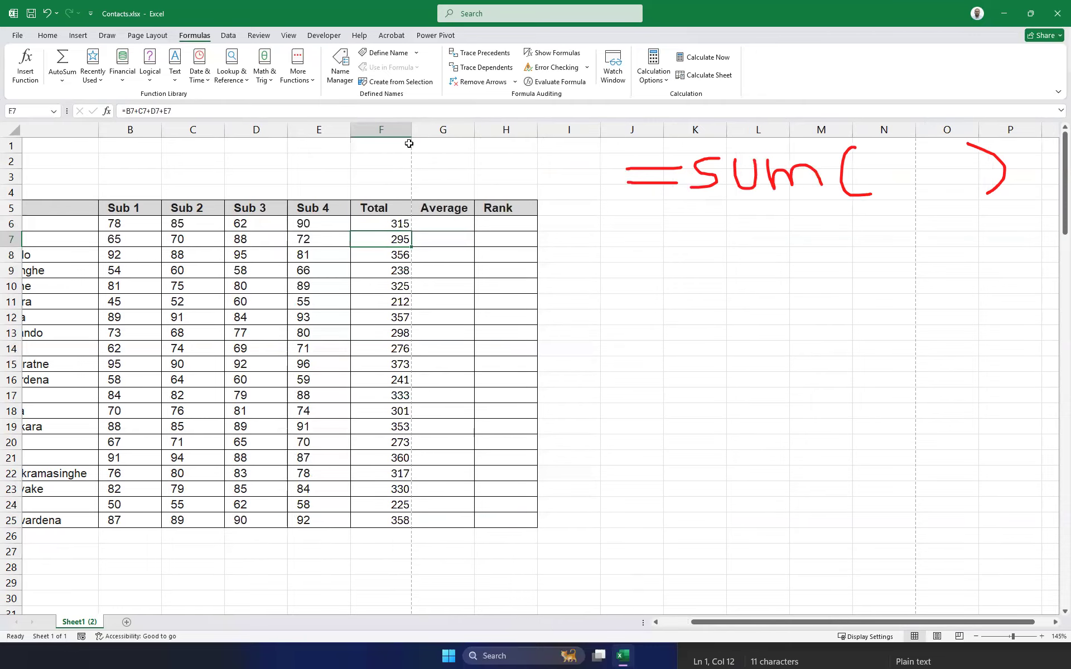
click(436, 225)
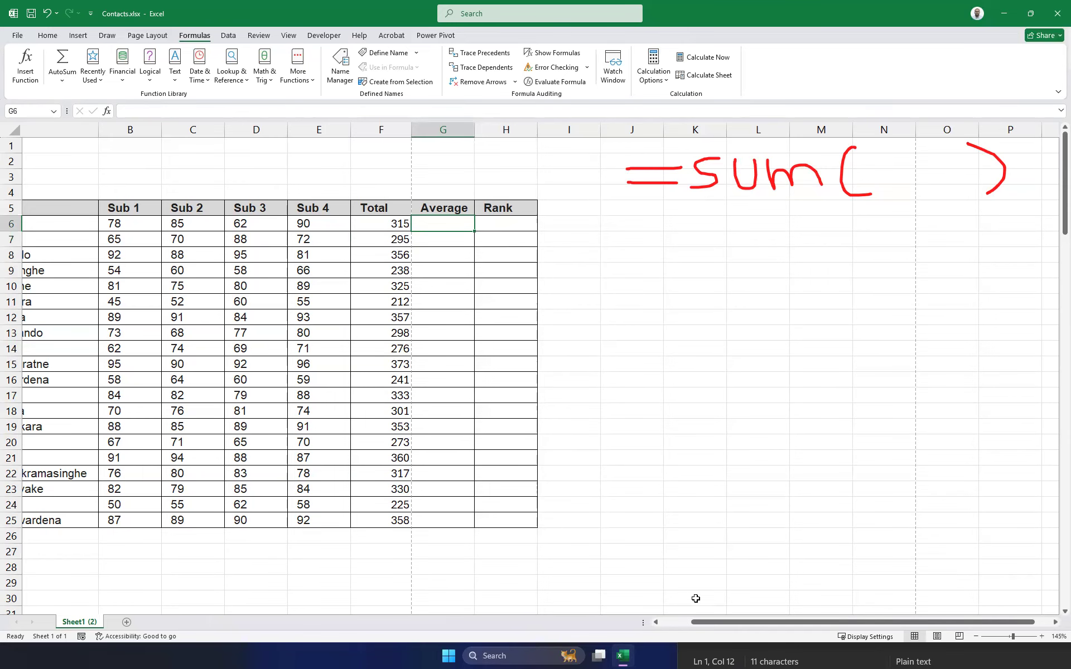
drag(726, 628, 689, 629)
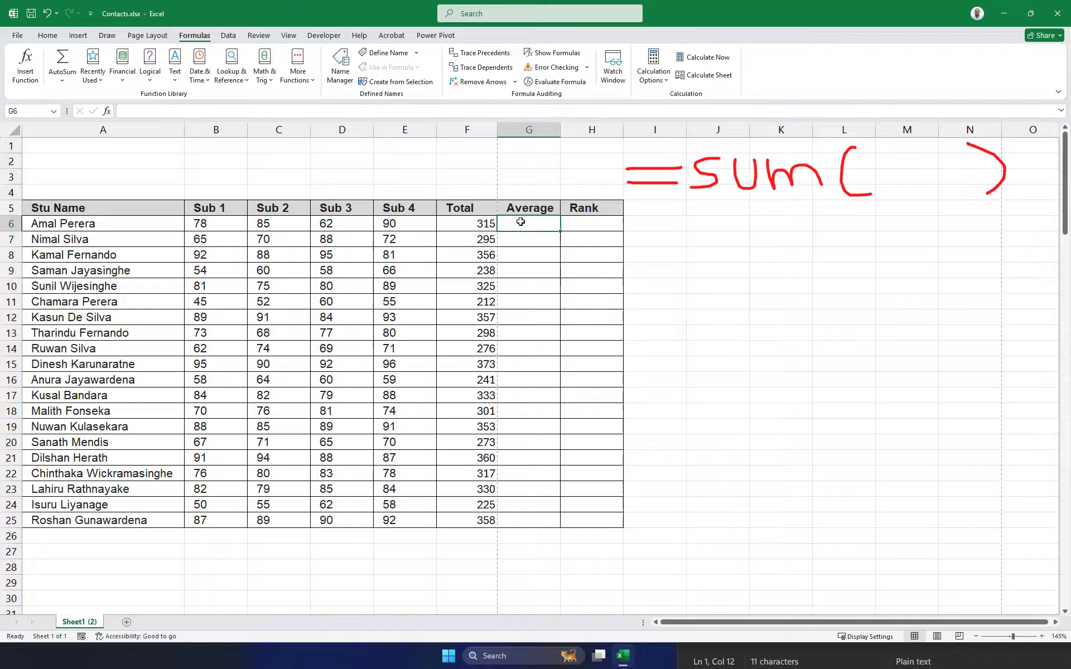
Try an F6-divided average formula in G6, fill it down, then delete the results.
text(=)
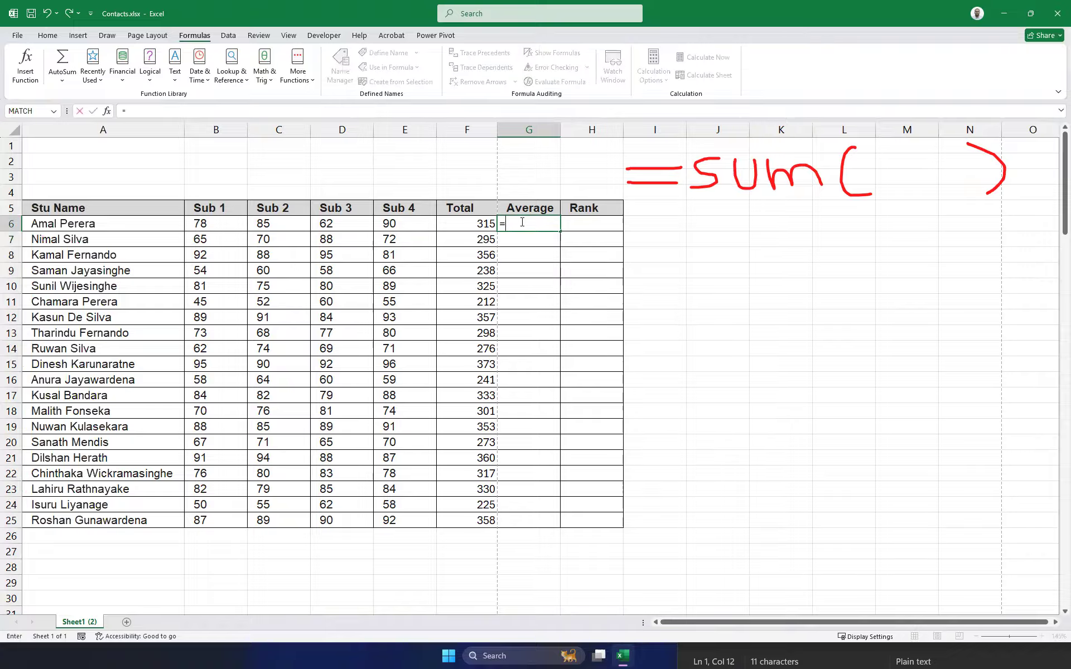
click(470, 223)
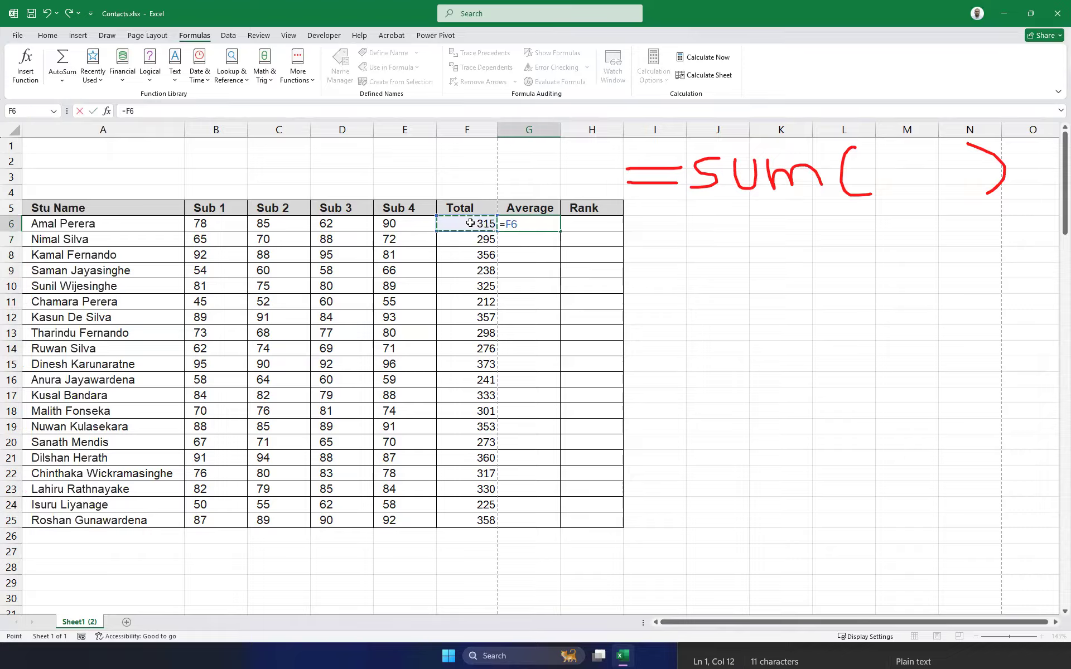
text(/4)
key(Return)
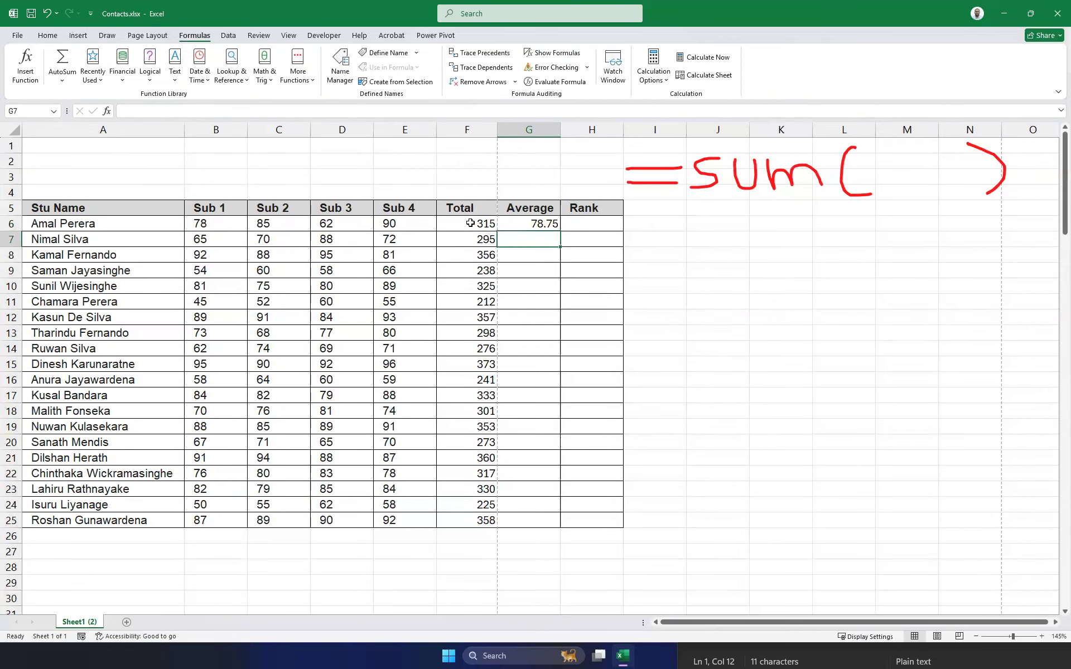
click(535, 224)
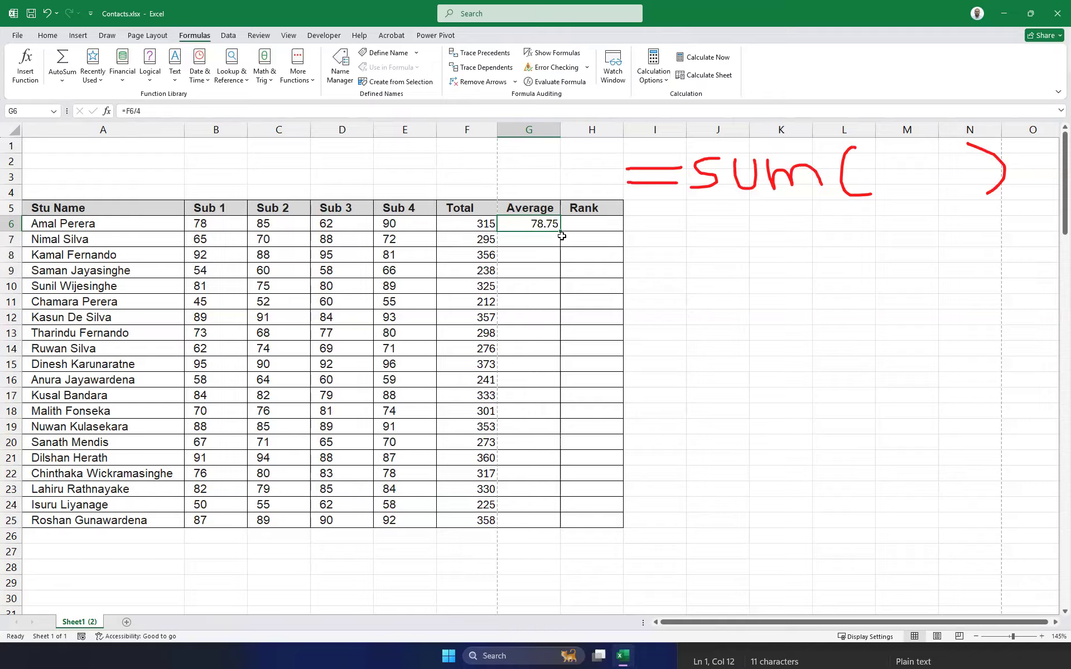
drag(560, 229, 554, 520)
key(Delete)
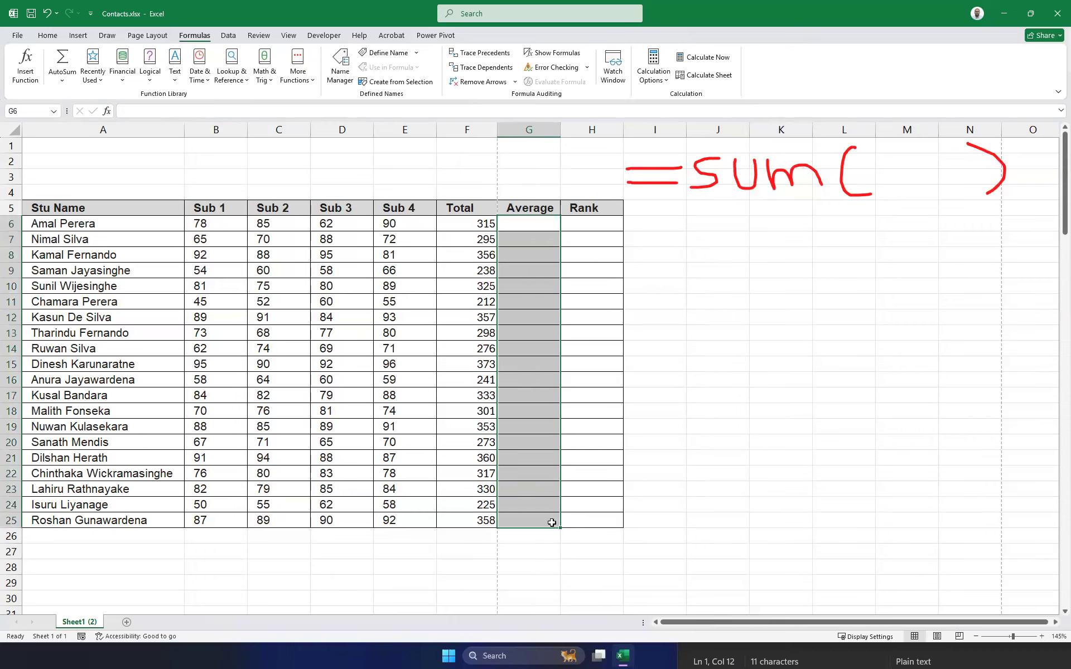
Fill G6:G25 at once with =F6/4 using Ctrl+Enter.
drag(525, 224, 538, 517)
text(=)
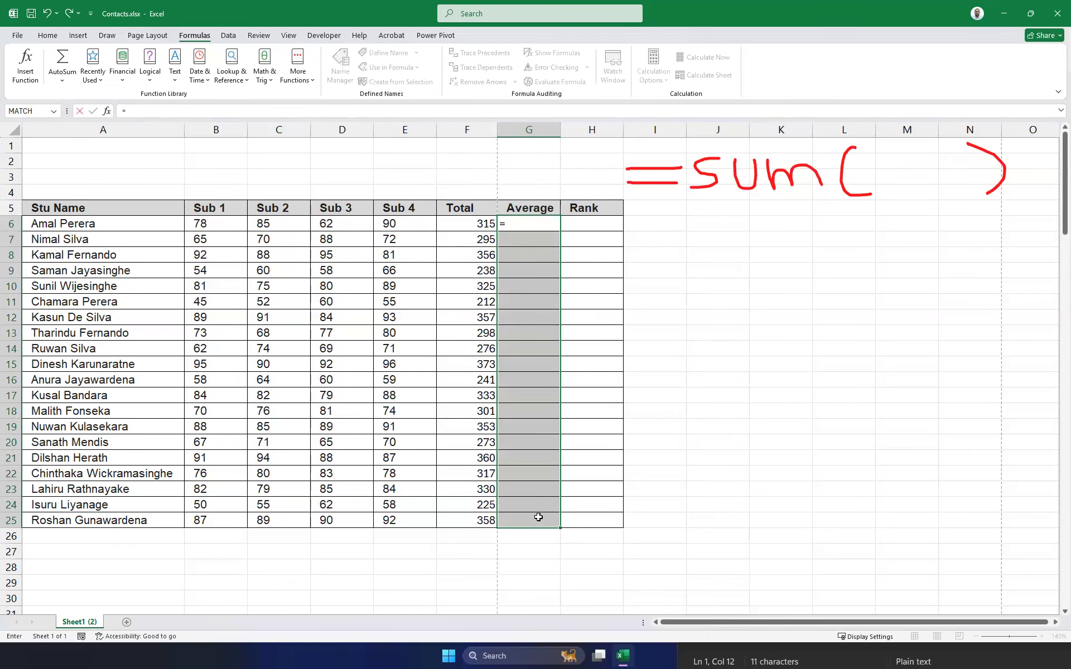
click(466, 220)
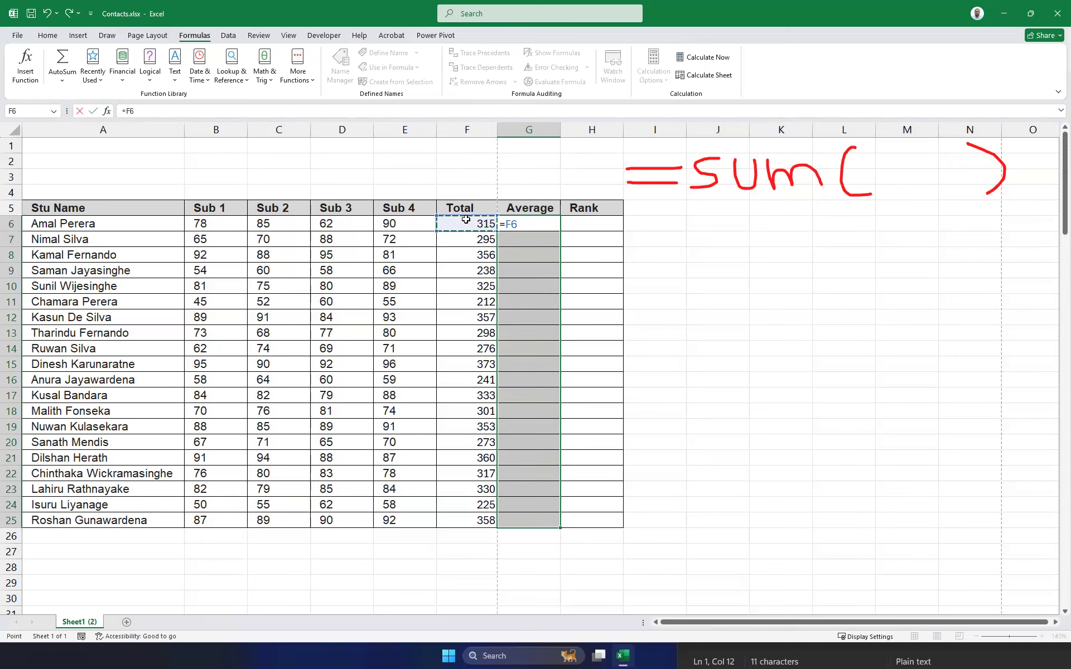
text(/4)
key(ctrl+Return)
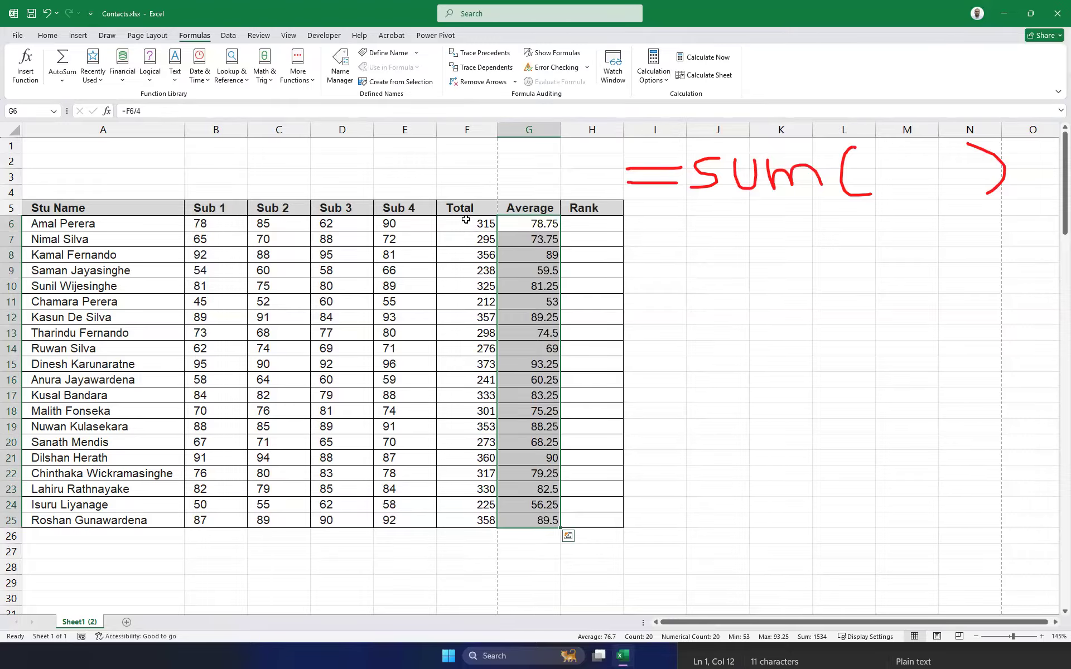
key(alt+Tab)
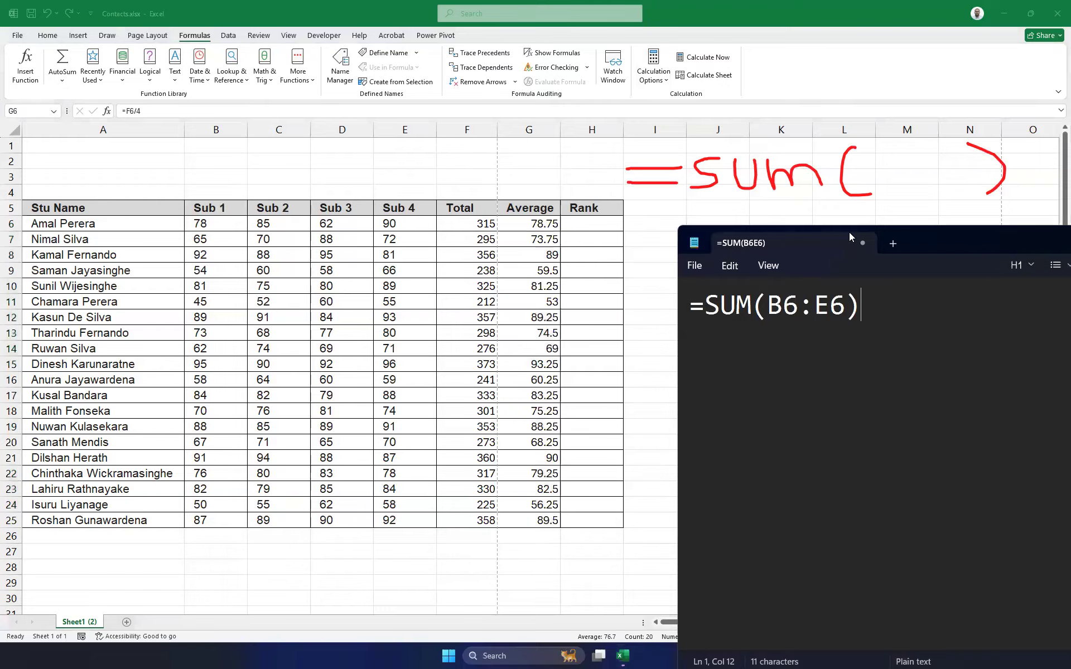
Add =F6/4 as a new line in the Notepad formula notes.
key(Return)
text([)
key(BackSpace)
text(=F6/4)
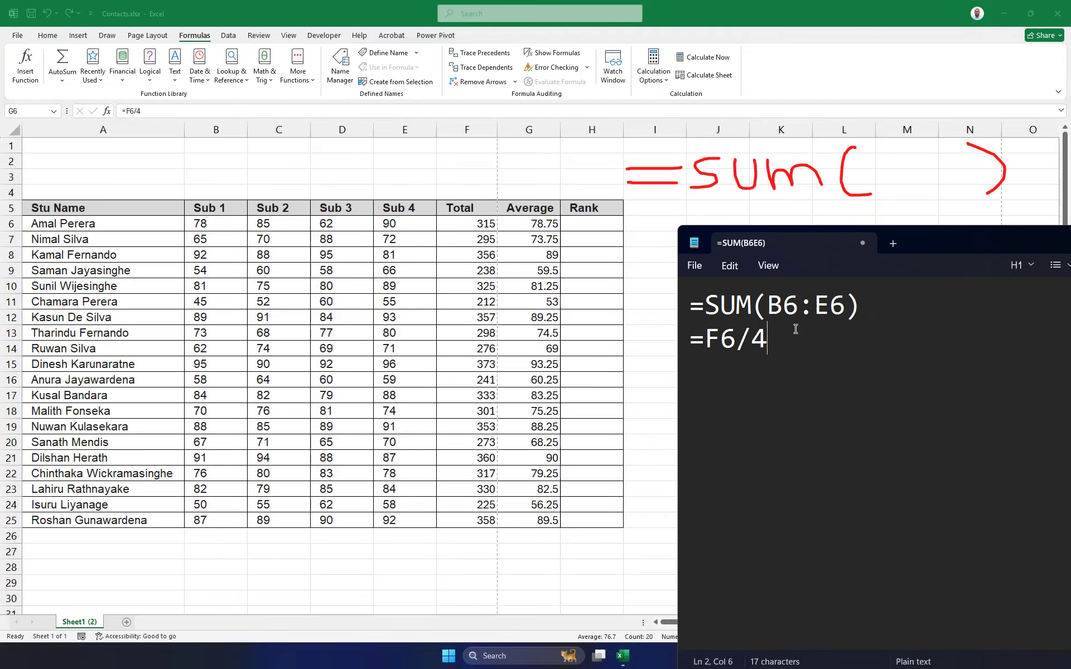
Clear the Average cells G6:G25 in Excel.
click(538, 224)
drag(538, 224, 543, 517)
key(Delete)
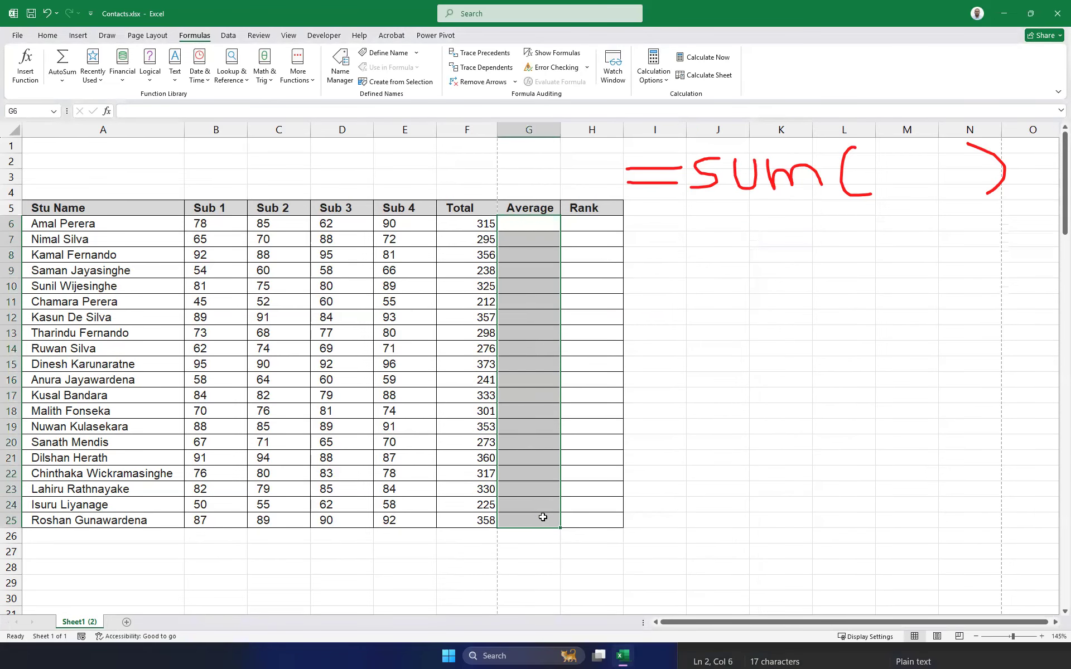
Try =AVERAGE(B6:E6) in G6, fill it down to row 25, then delete the results.
click(524, 227)
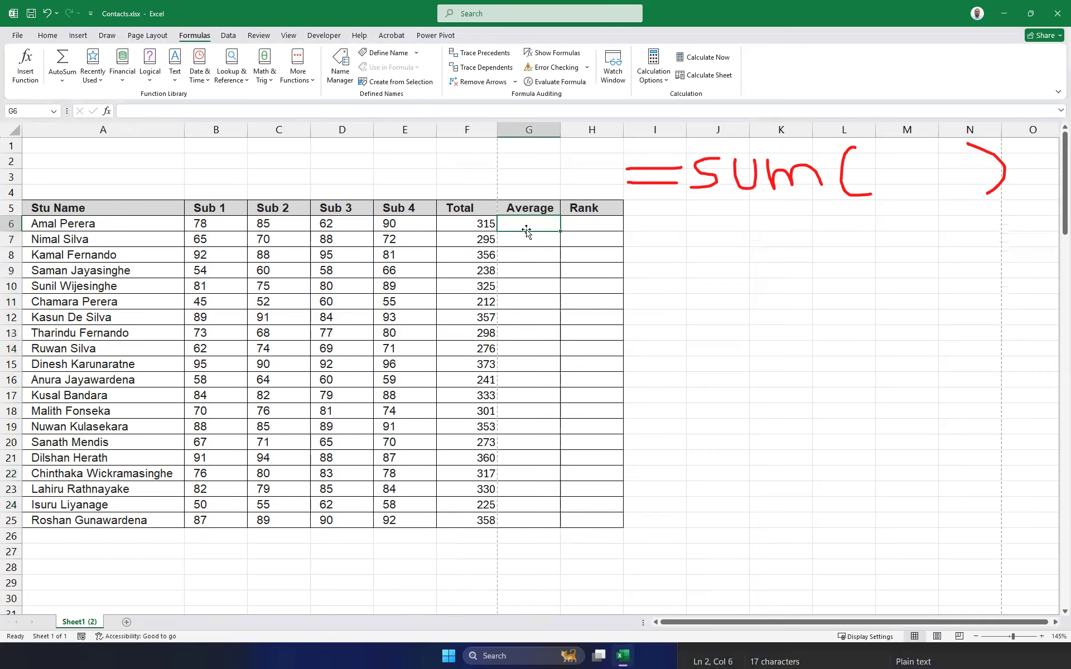
text(=)
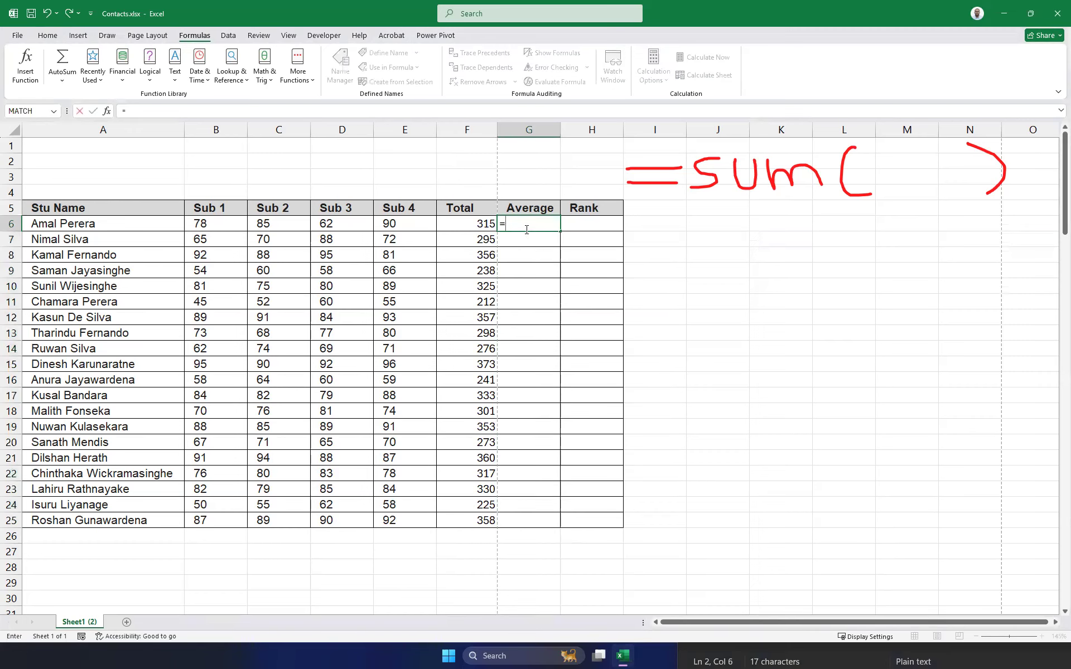
text(aver)
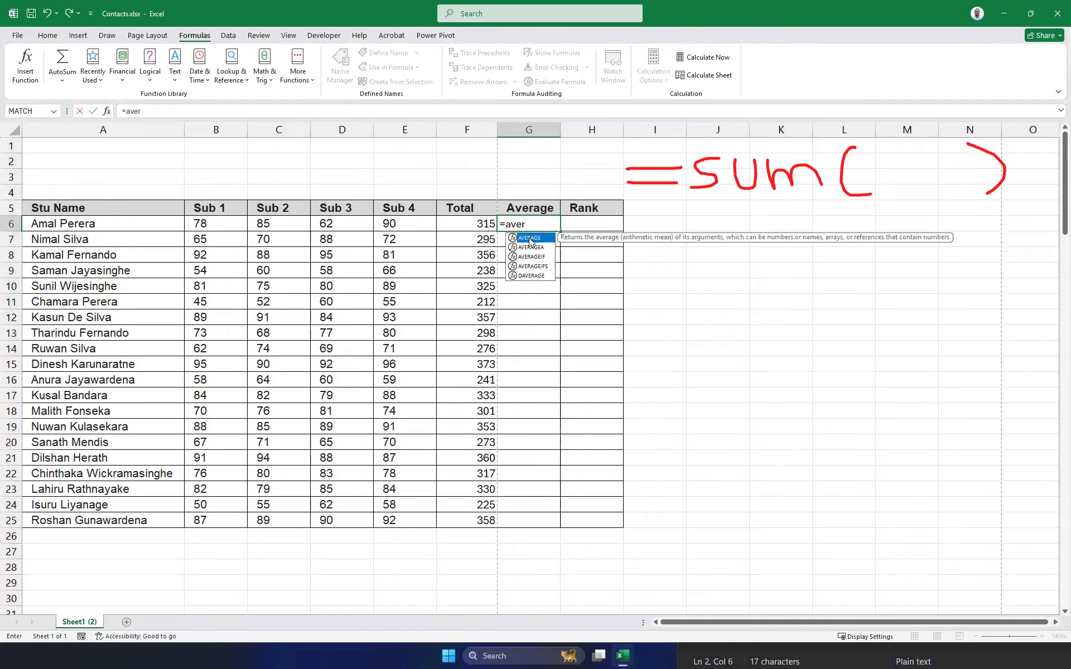
double_click(533, 239)
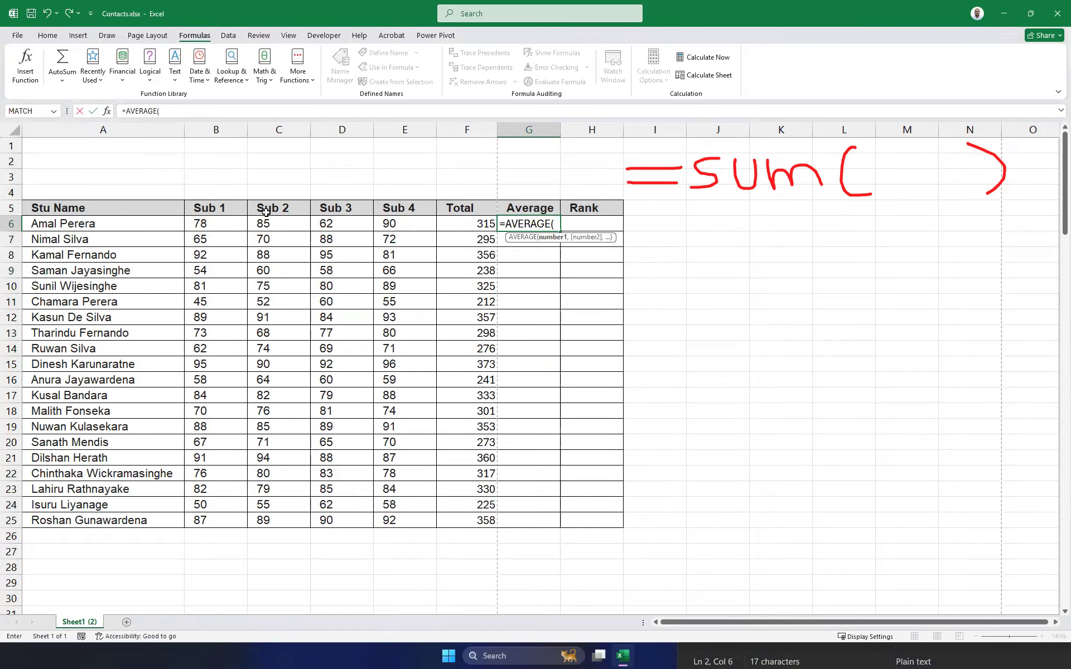
drag(209, 224, 388, 223)
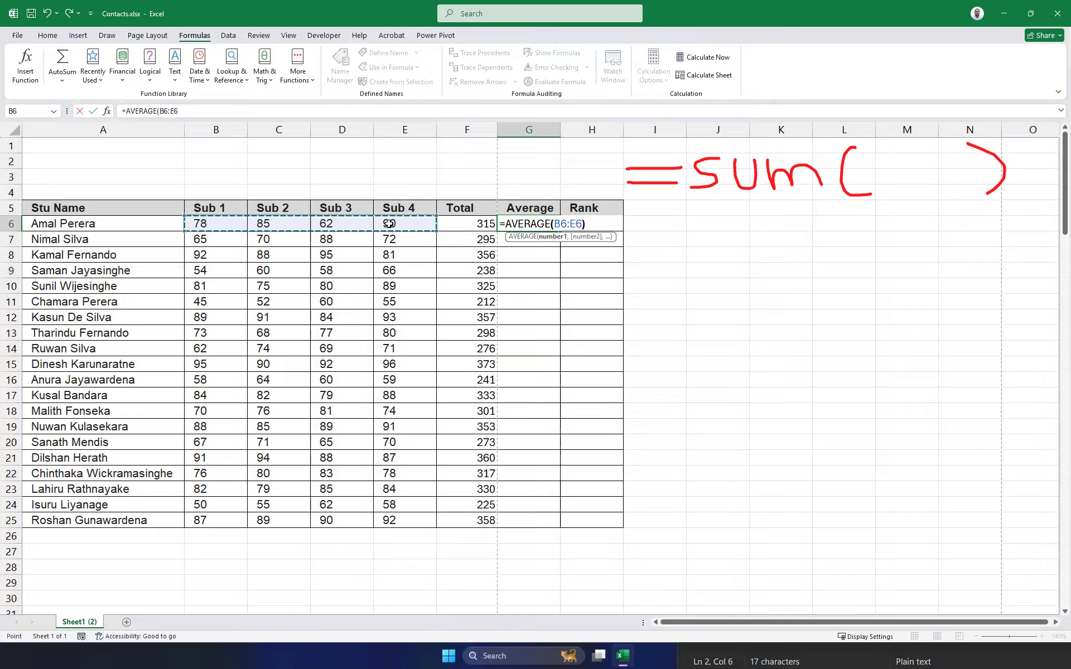
key(Return)
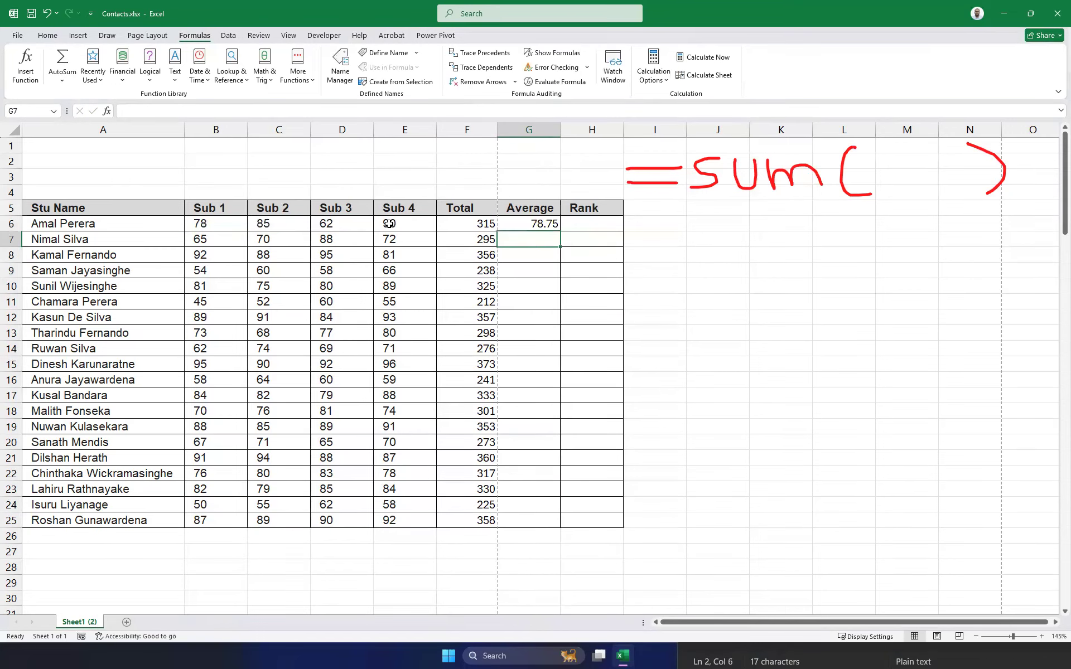
click(519, 225)
drag(559, 231, 558, 527)
drag(534, 224, 550, 535)
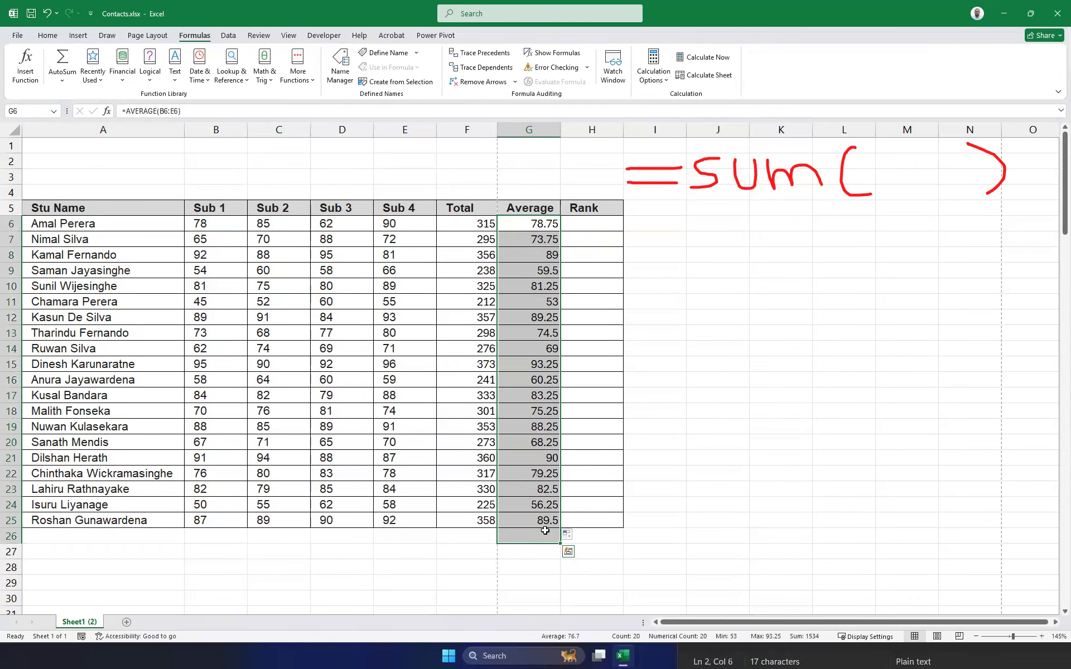
key(Delete)
Fill G6:G25 with =AVERAGE(B6:E6) in one go using Ctrl+Enter.
drag(530, 223, 540, 517)
text(=)
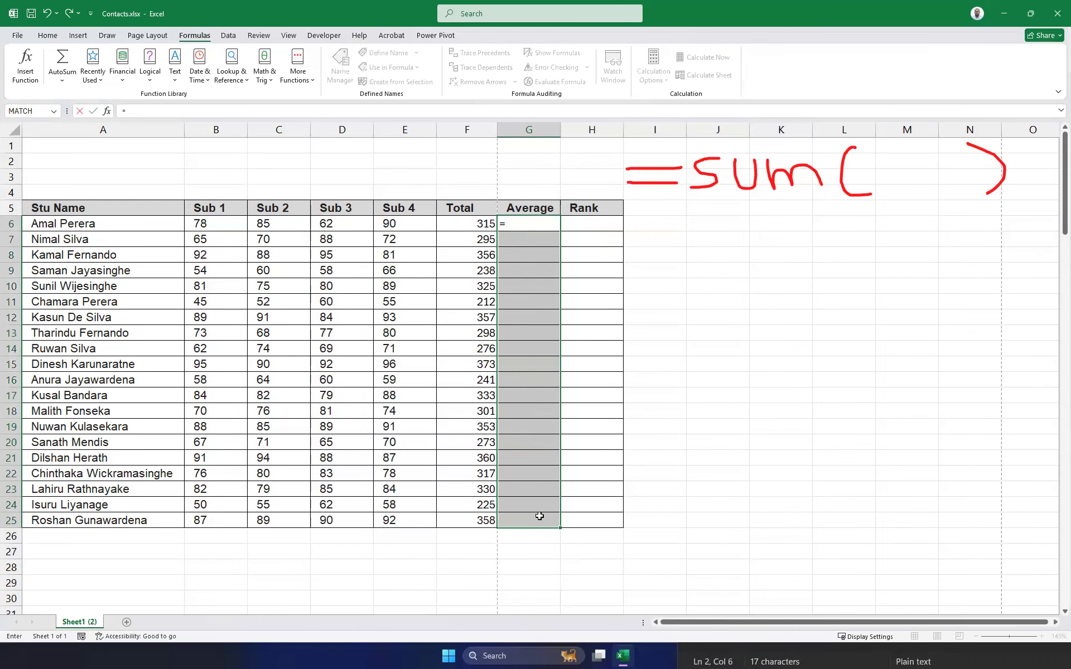
text(average()
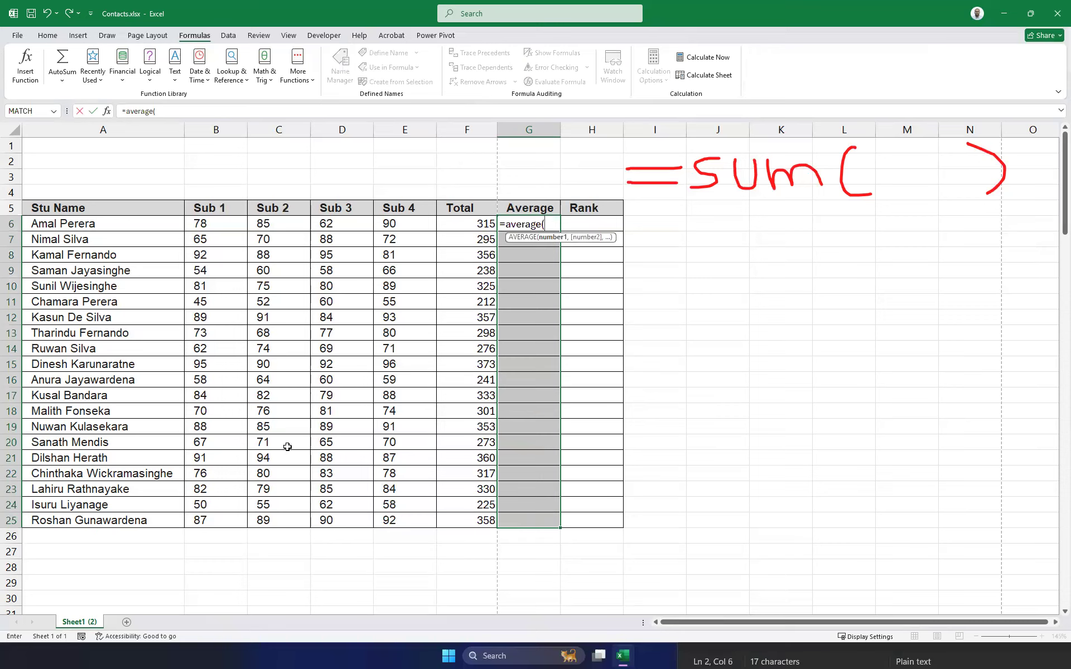
drag(208, 224, 407, 226)
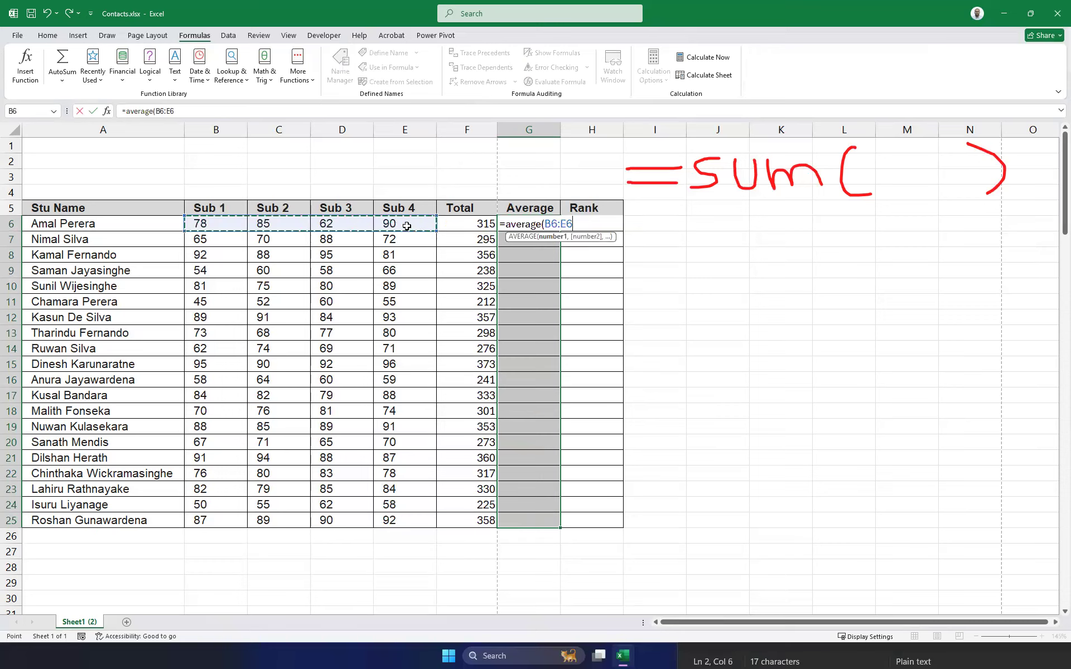
text())
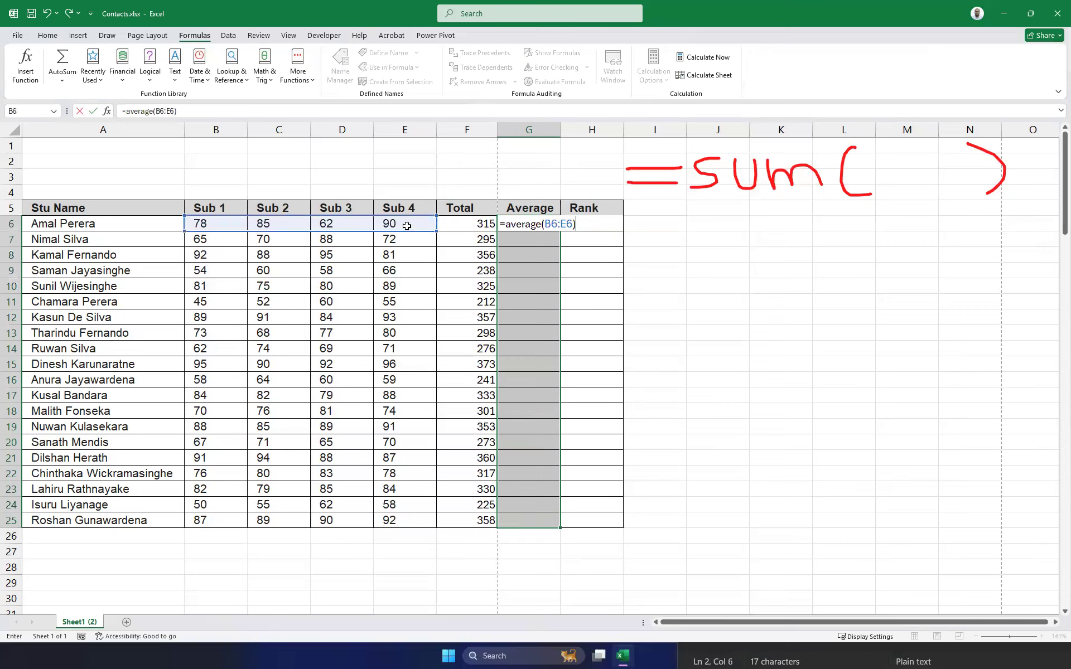
key(ctrl+Return)
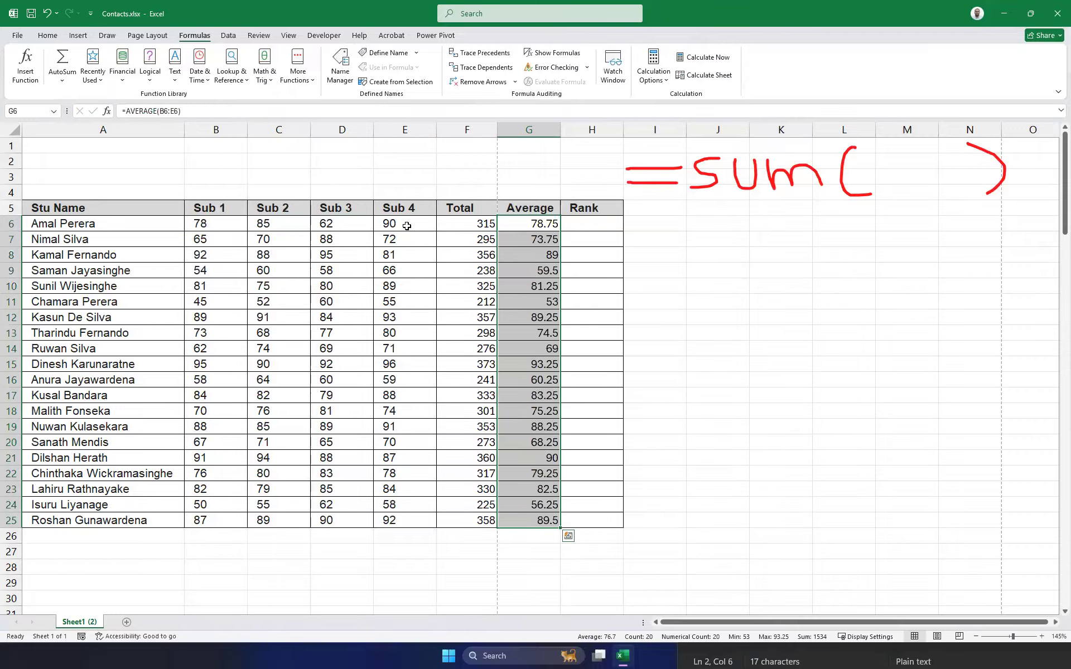
Copy G6's =AVERAGE(B6:E6) formula text from the formula bar.
click(540, 223)
drag(182, 111, 77, 106)
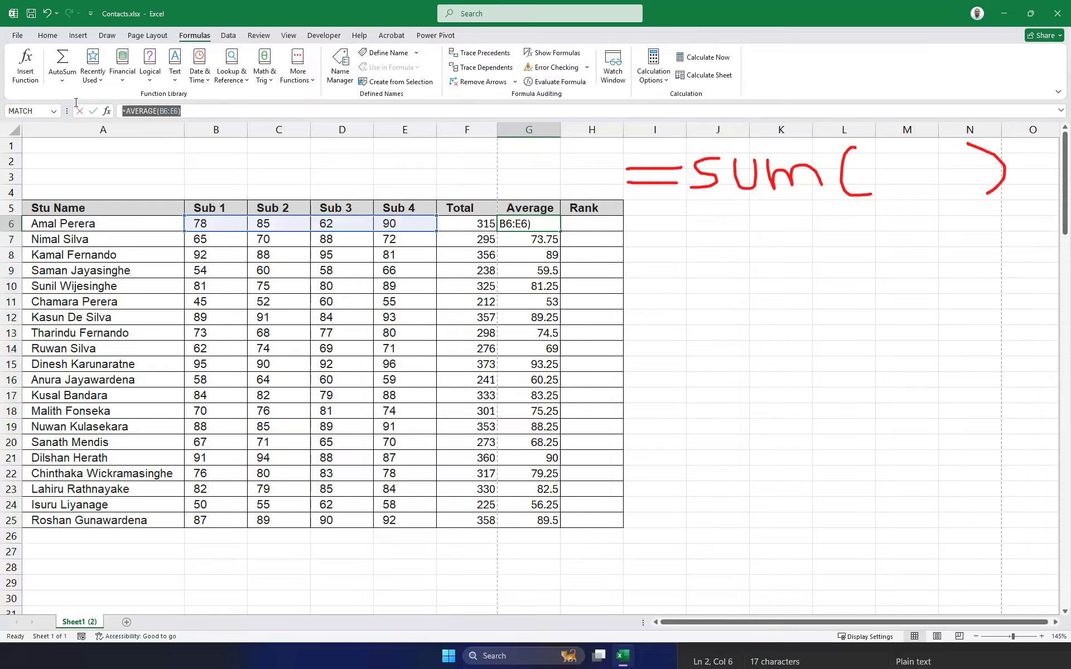
key(alt+Tab)
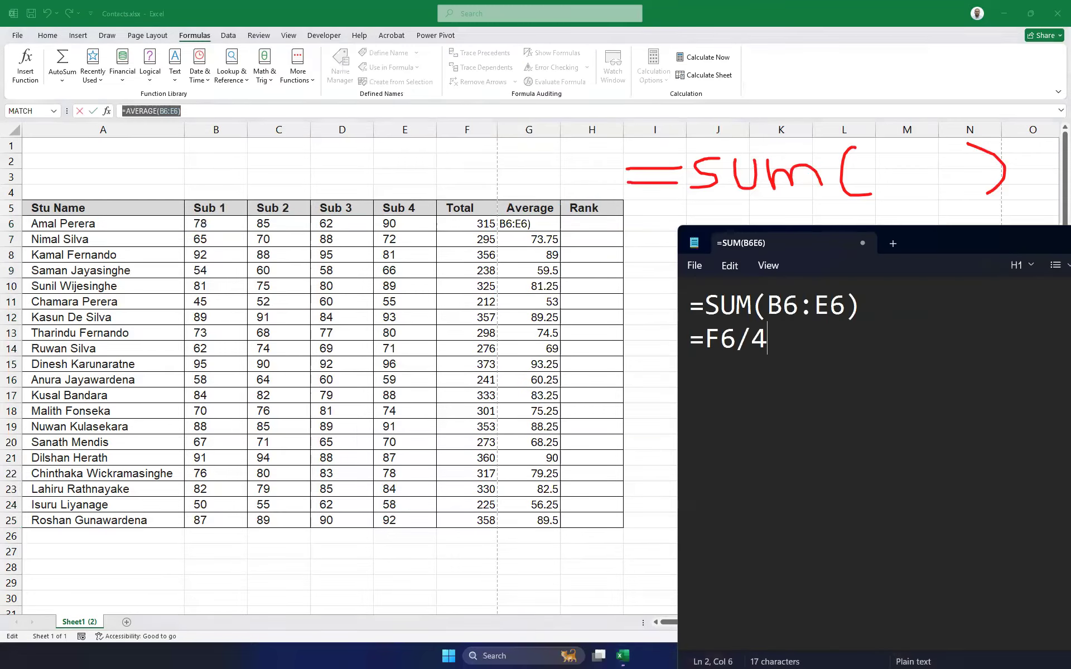
Paste =AVERAGE(B6:E6) on a new line below =SUM(B6:E6) in the notes.
click(886, 307)
key(Return)
key(ctrl+v)
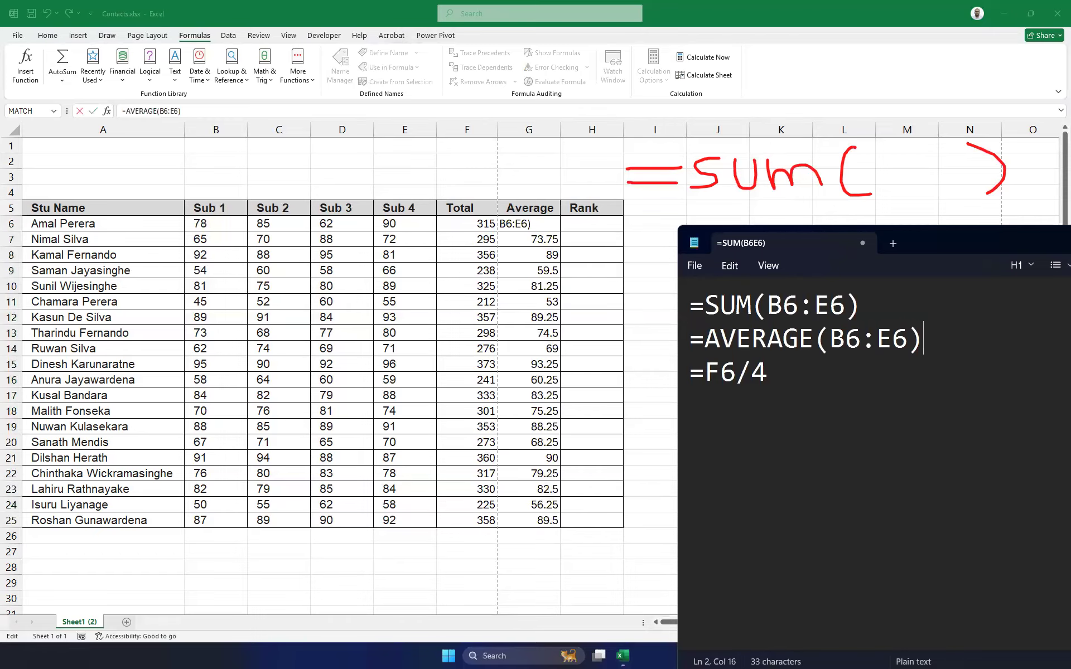
click(704, 372)
key(shift+End)
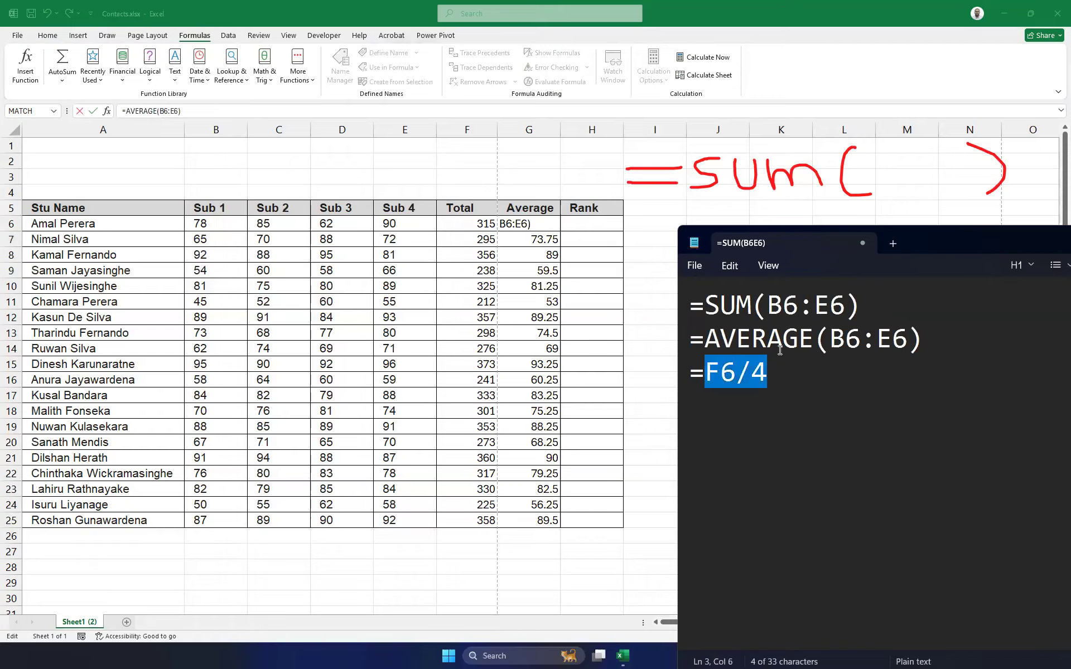
Return to the spreadsheet, cancelling an accidental edit of G6.
click(630, 251)
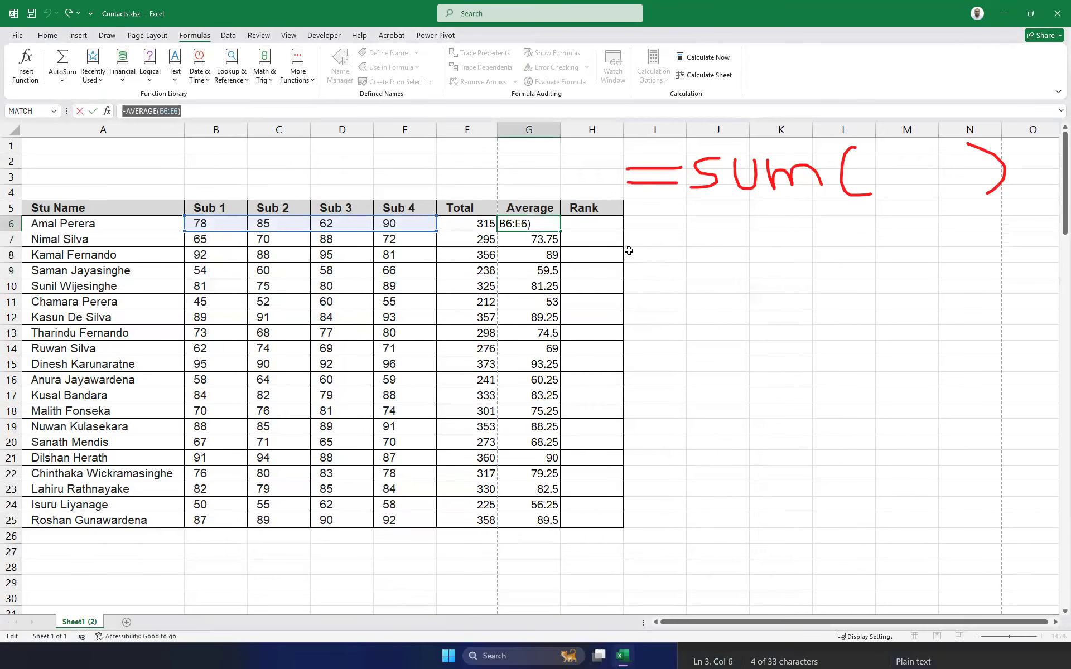
text(=)
click(629, 250)
key(Escape)
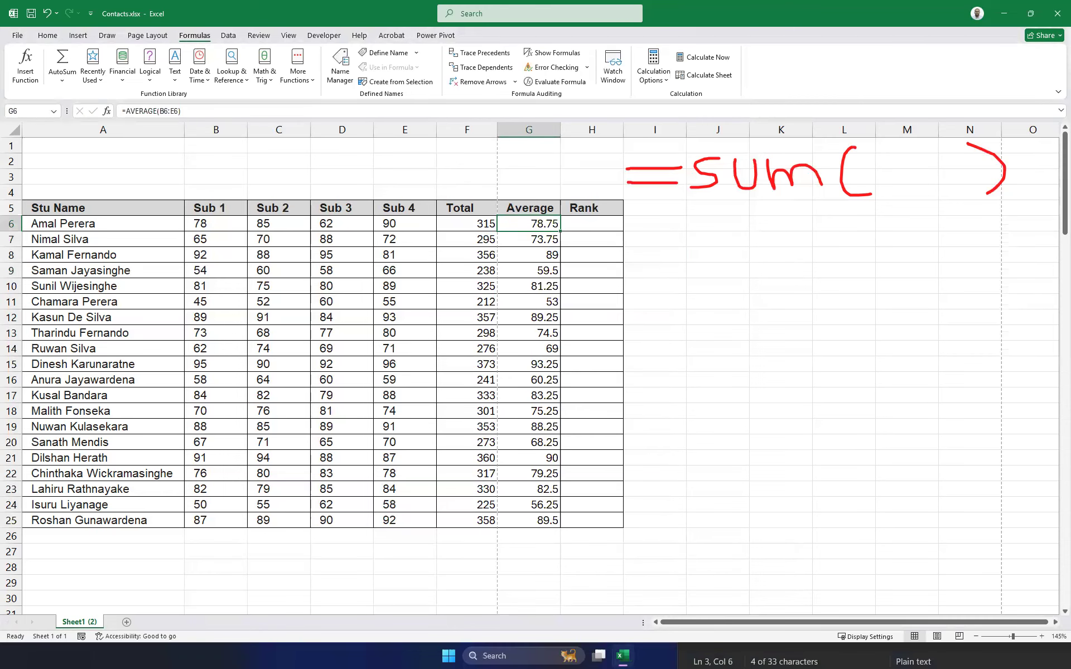
click(917, 646)
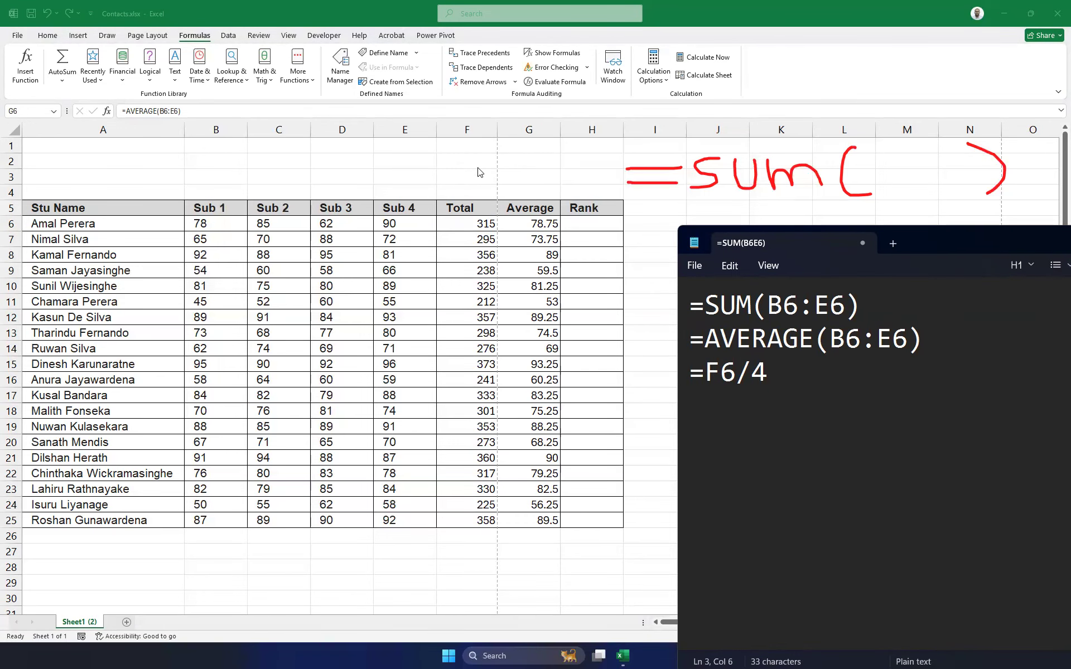
click(466, 129)
Centre-align the Total and Average columns F and G from the Home tab.
drag(466, 129, 528, 132)
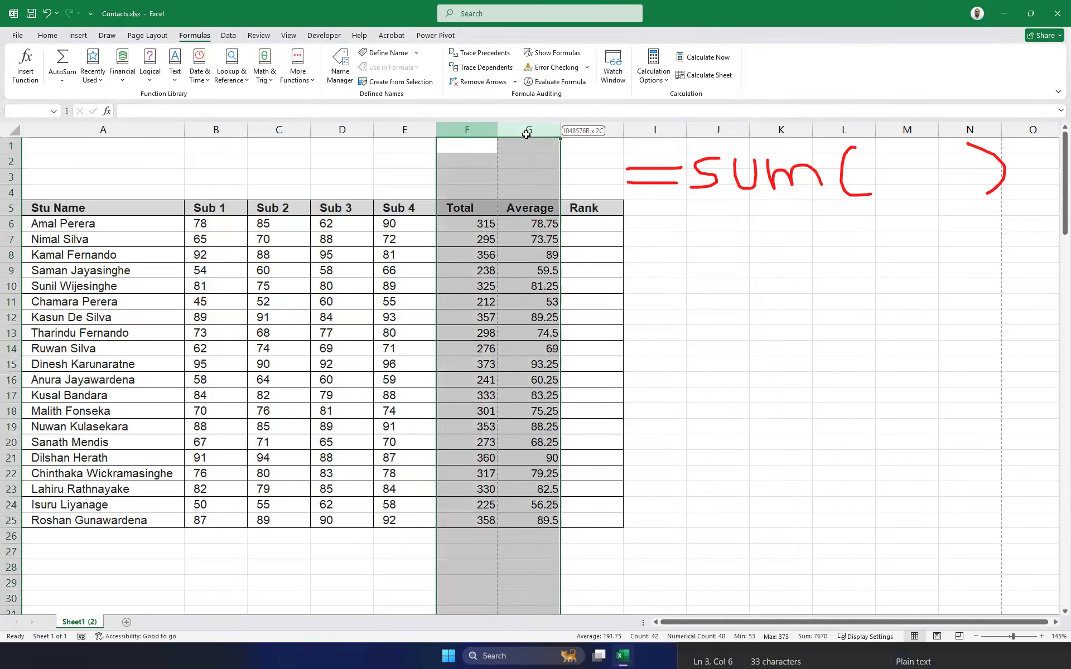
click(48, 36)
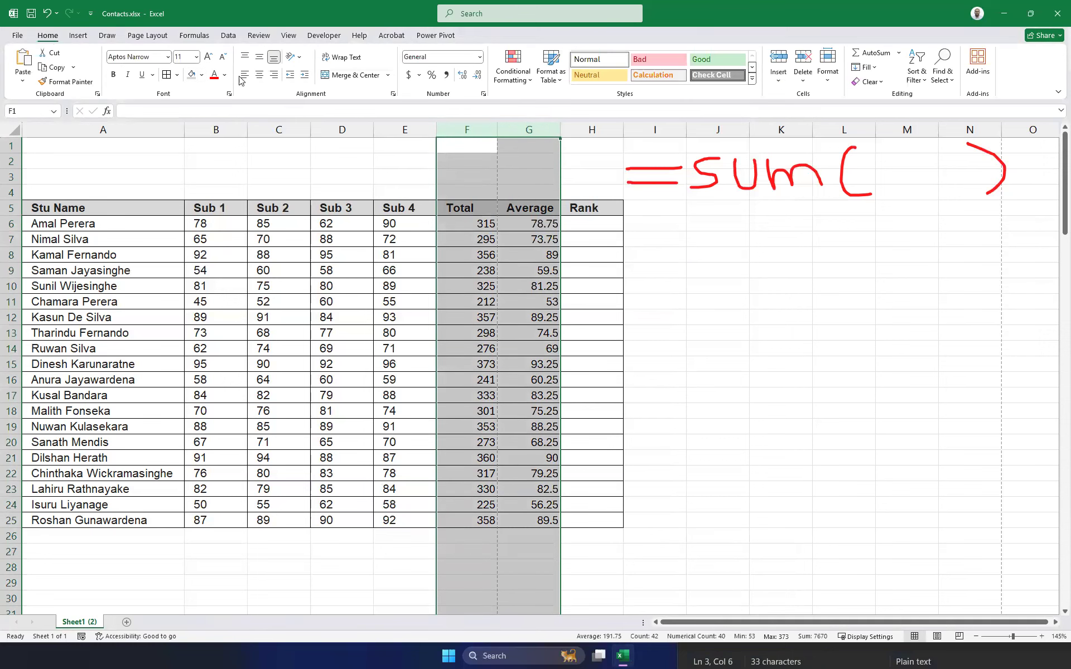
click(258, 77)
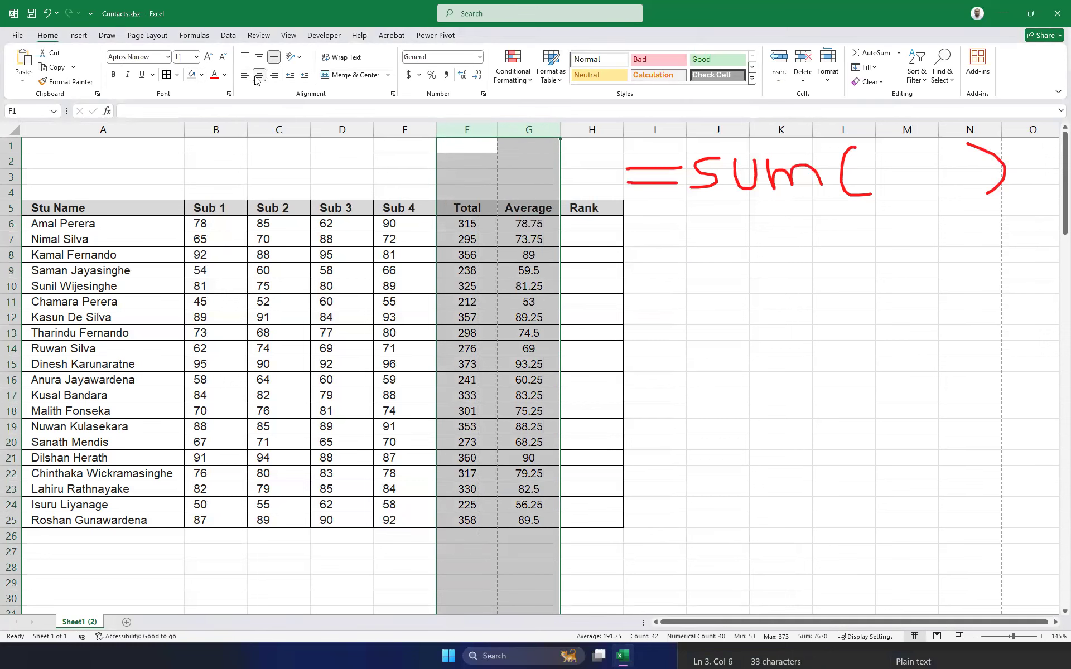
click(639, 352)
click(528, 131)
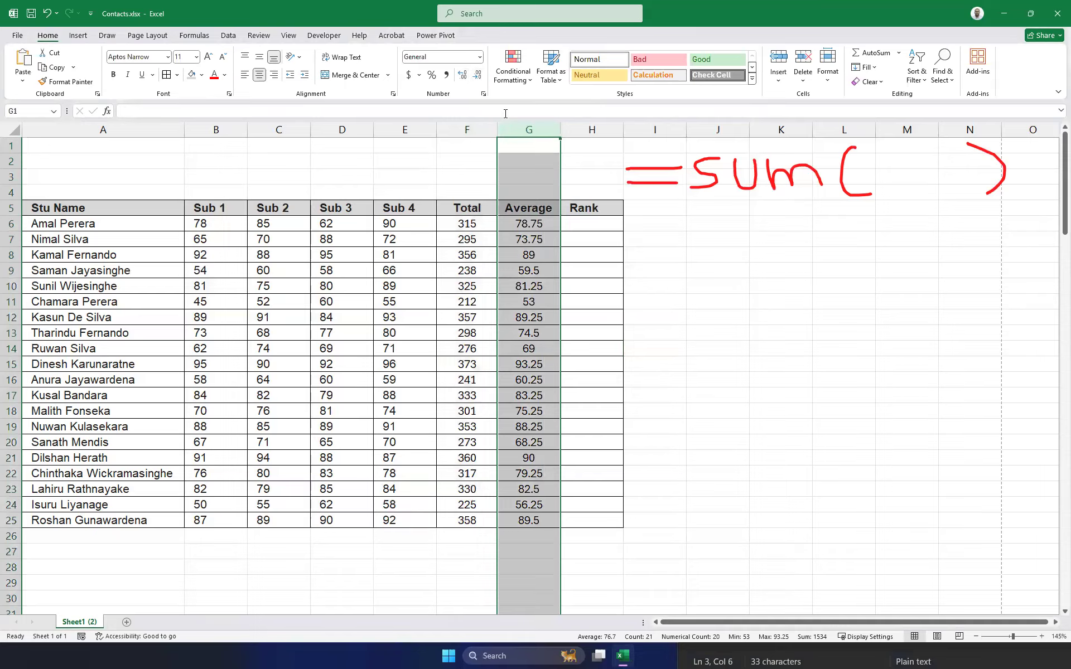
Format the averages in G6:G25 to two decimal places, e.g. 78.75 and 89.50.
drag(673, 298, 672, 292)
drag(524, 223, 544, 522)
click(463, 76)
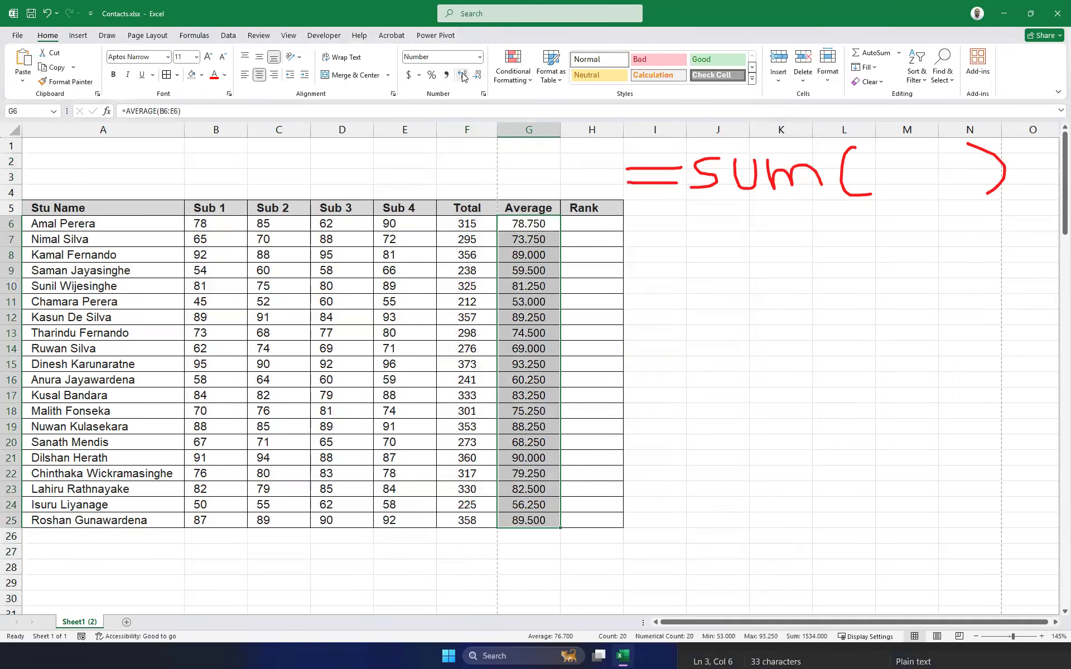
click(478, 75)
click(478, 76)
click(463, 75)
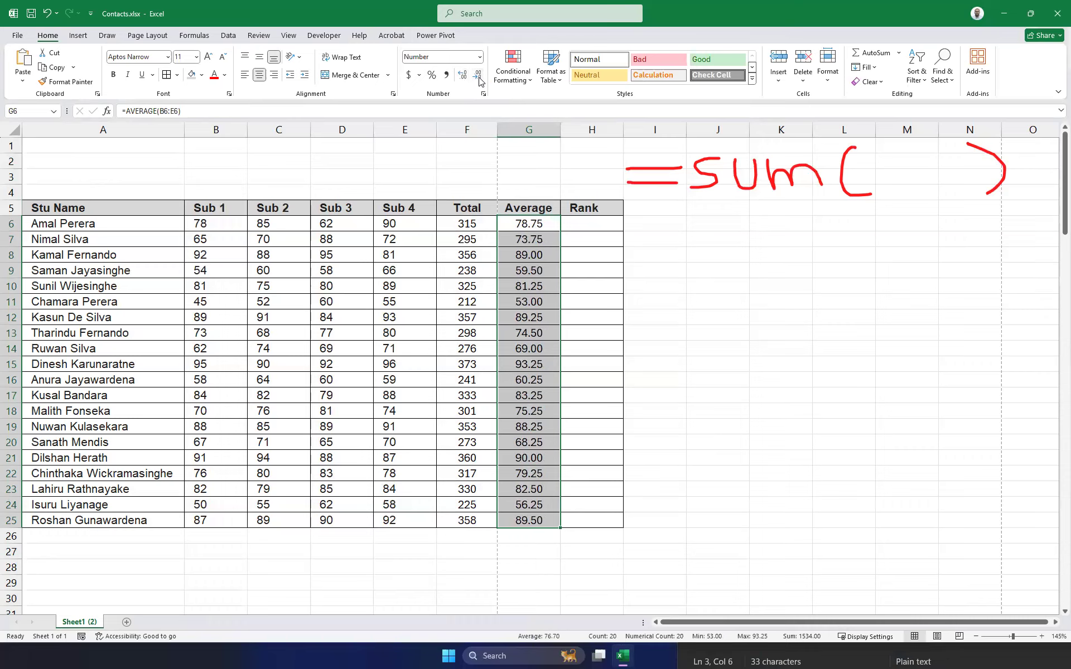
click(462, 75)
click(480, 79)
click(734, 361)
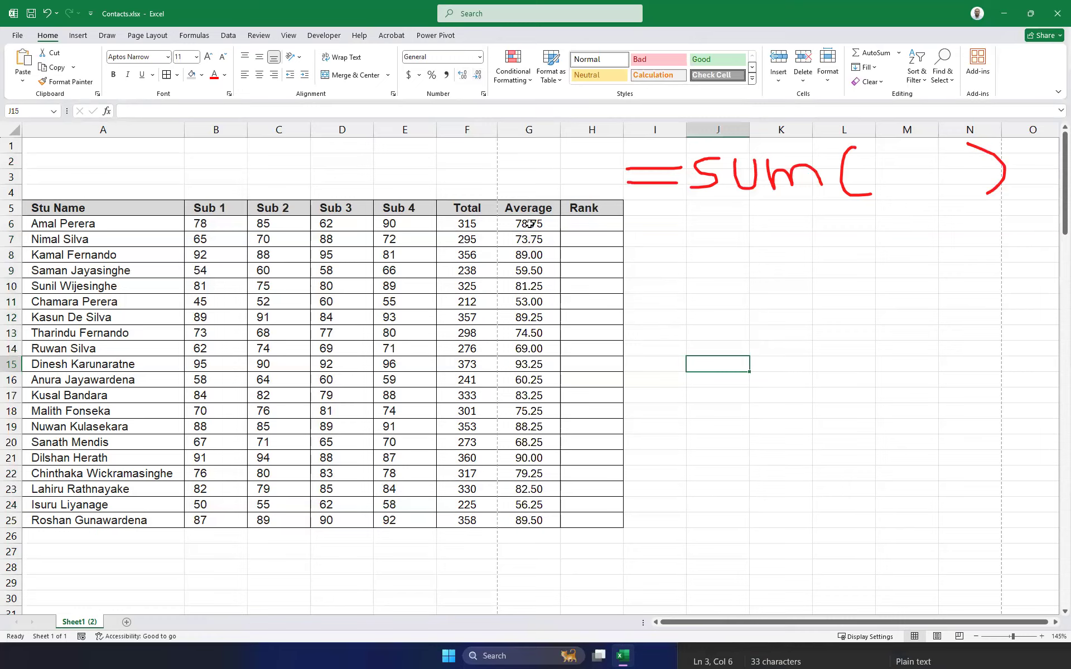
mouse_move(529, 223)
mouse_down()
mouse_move(513, 522)
mouse_move(513, 416)
mouse_move(491, 256)
mouse_move(513, 236)
mouse_up()
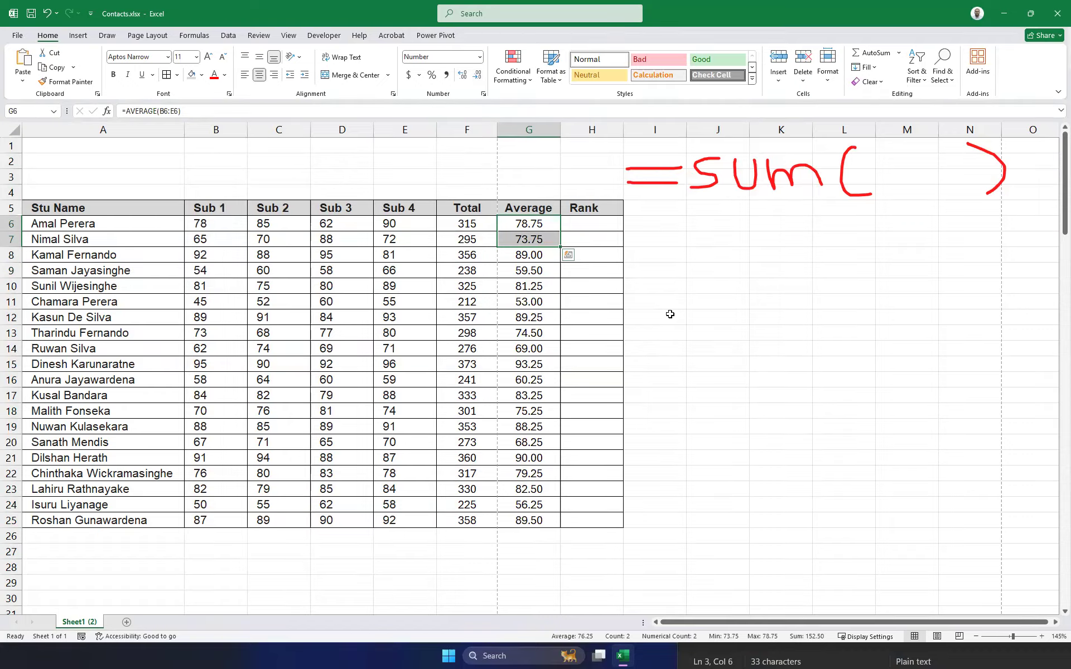
click(670, 314)
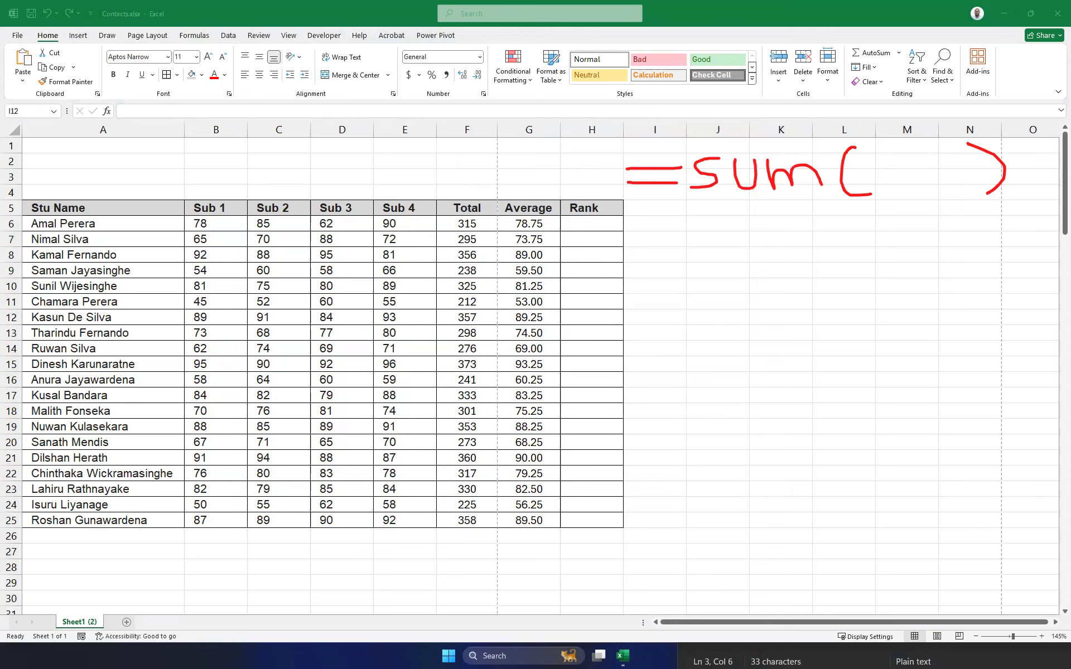
click(588, 228)
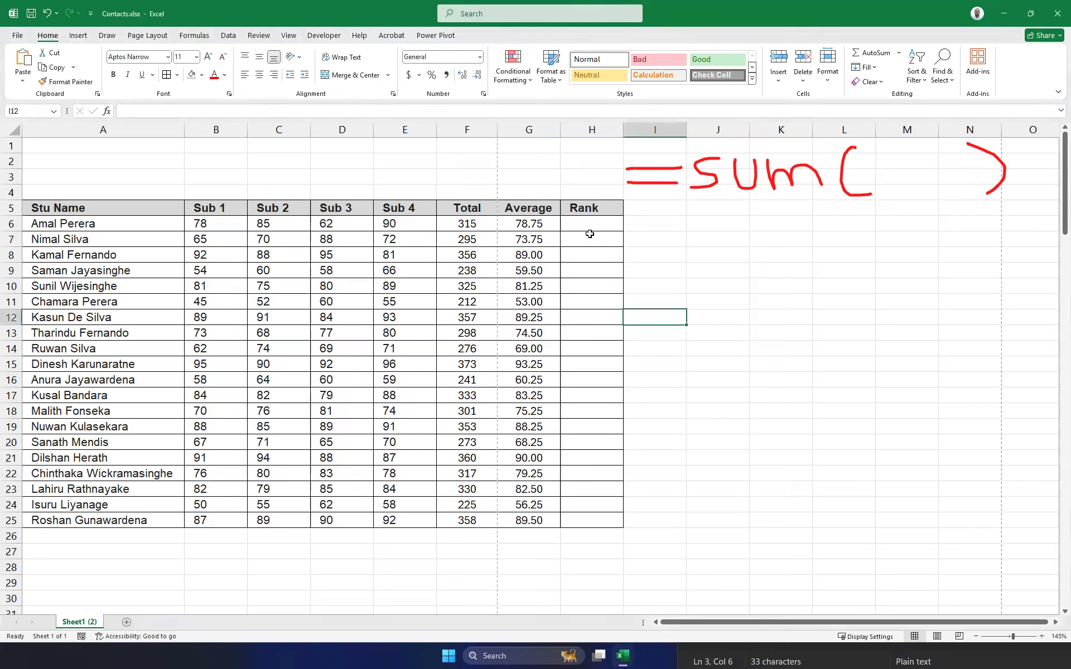
drag(589, 228, 591, 525)
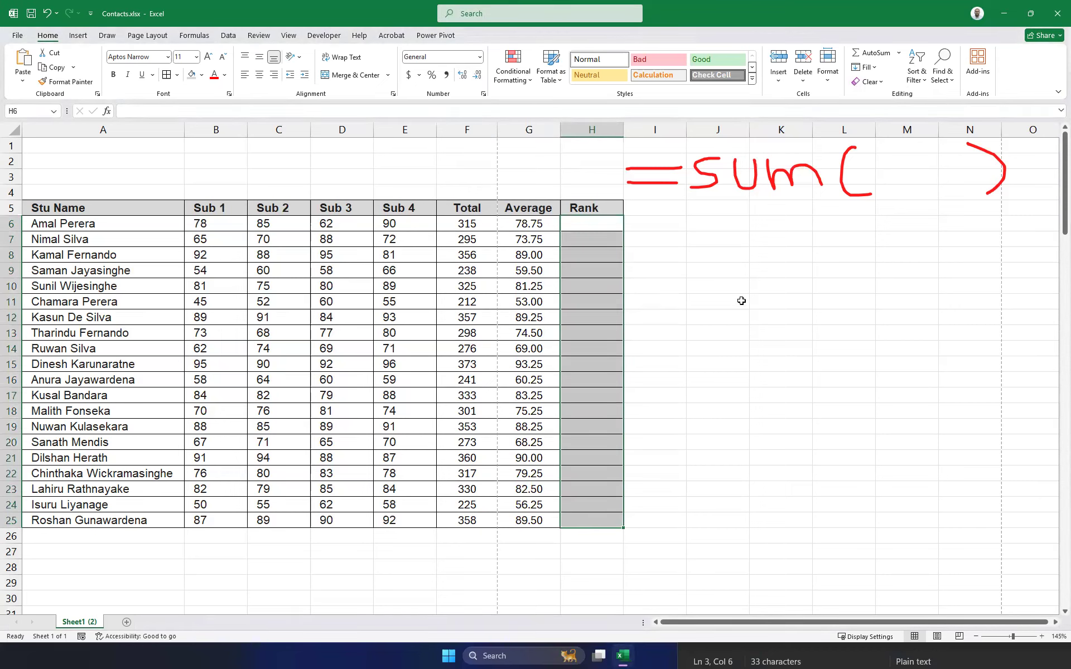
click(720, 287)
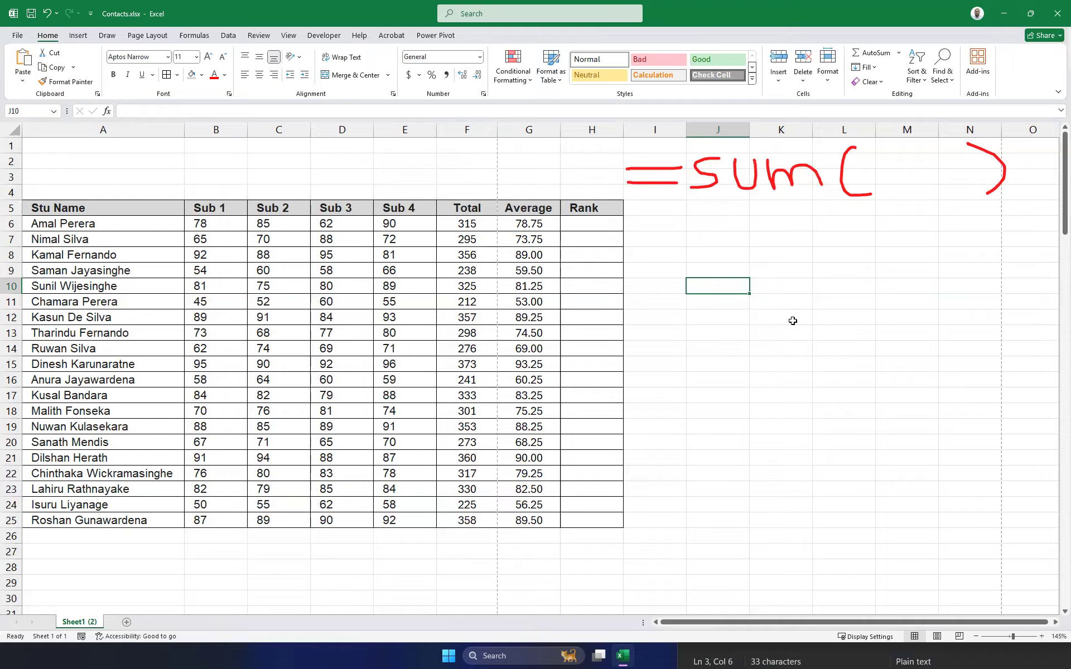
click(728, 332)
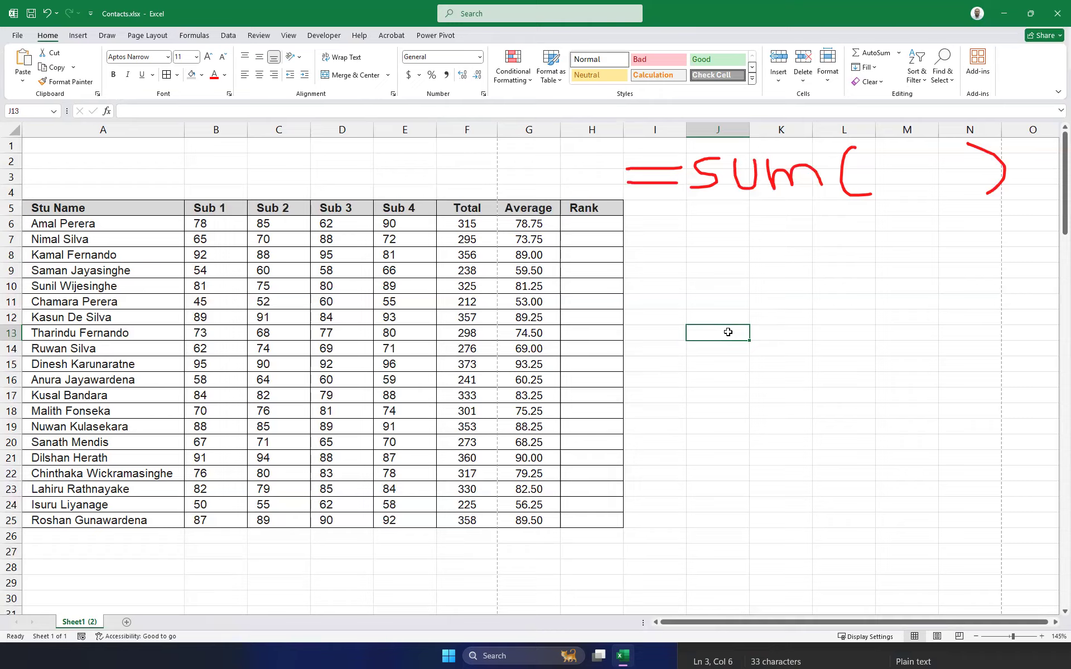
Label J11 'USD to LKR Rate' on two lines and widen column J to fit.
key(Up)
key(Up)
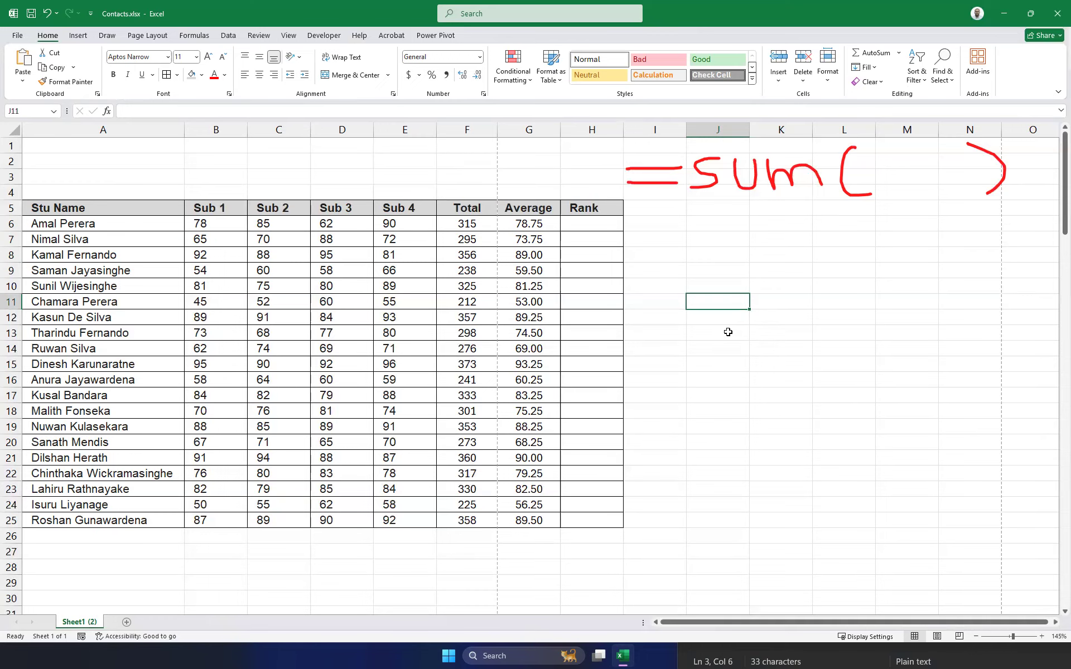
text(USD LKR)
key(Left)
key(Left)
key(Right)
key(Right)
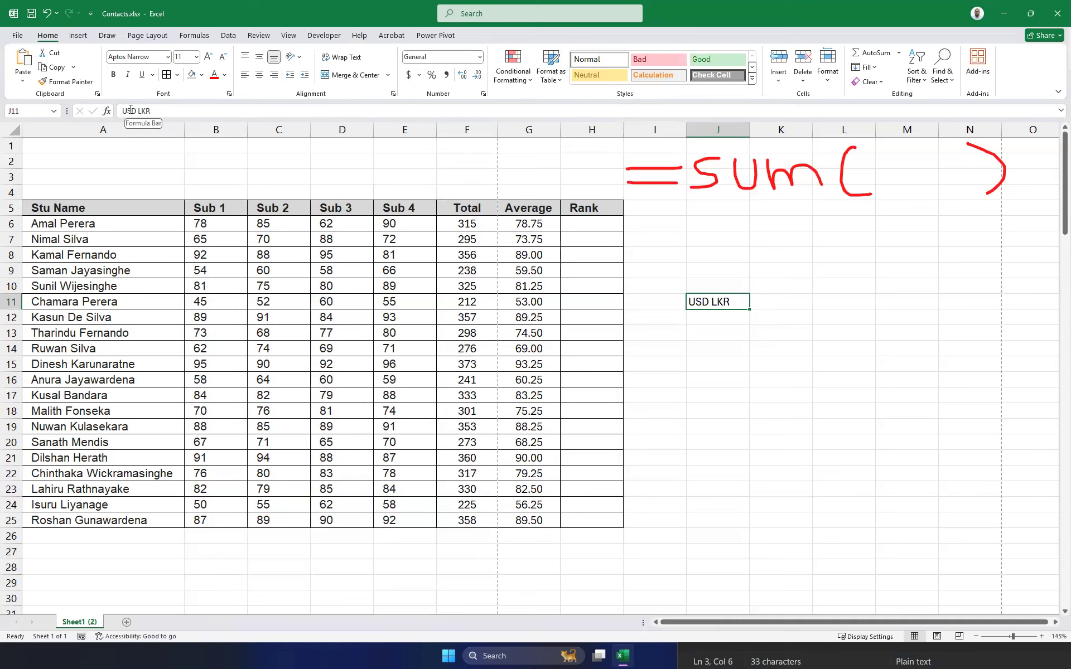
click(160, 114)
text(to)
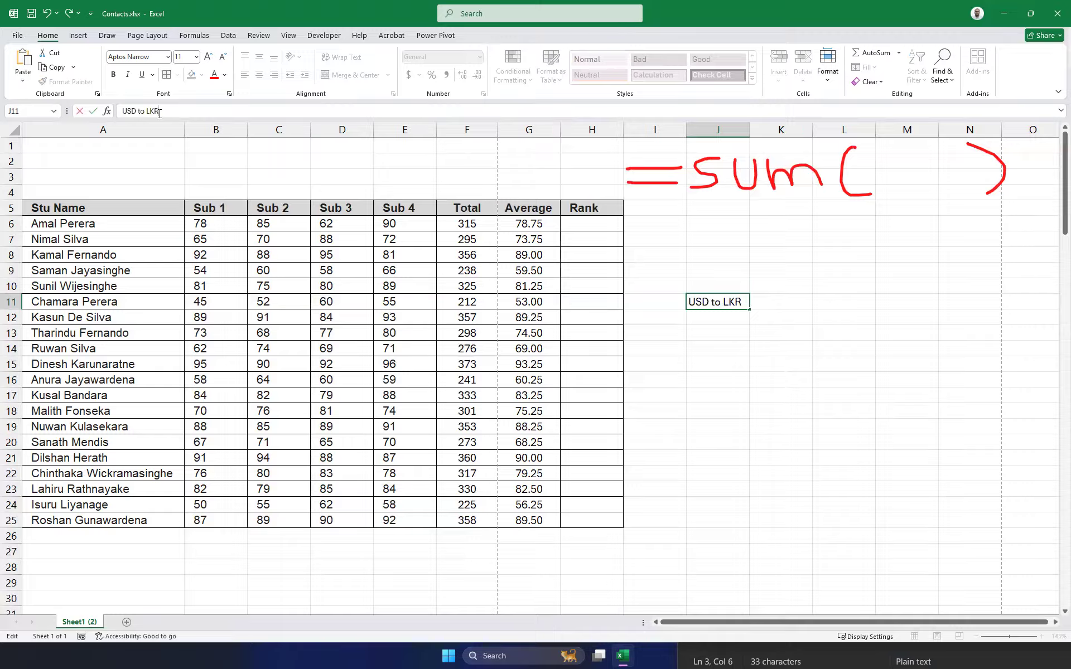
key(alt+Return)
text(Rate)
click(825, 331)
click(753, 135)
drag(754, 135, 787, 136)
Enter the rate 336 in K11 and headers USD and LKR in J13:K13.
click(821, 296)
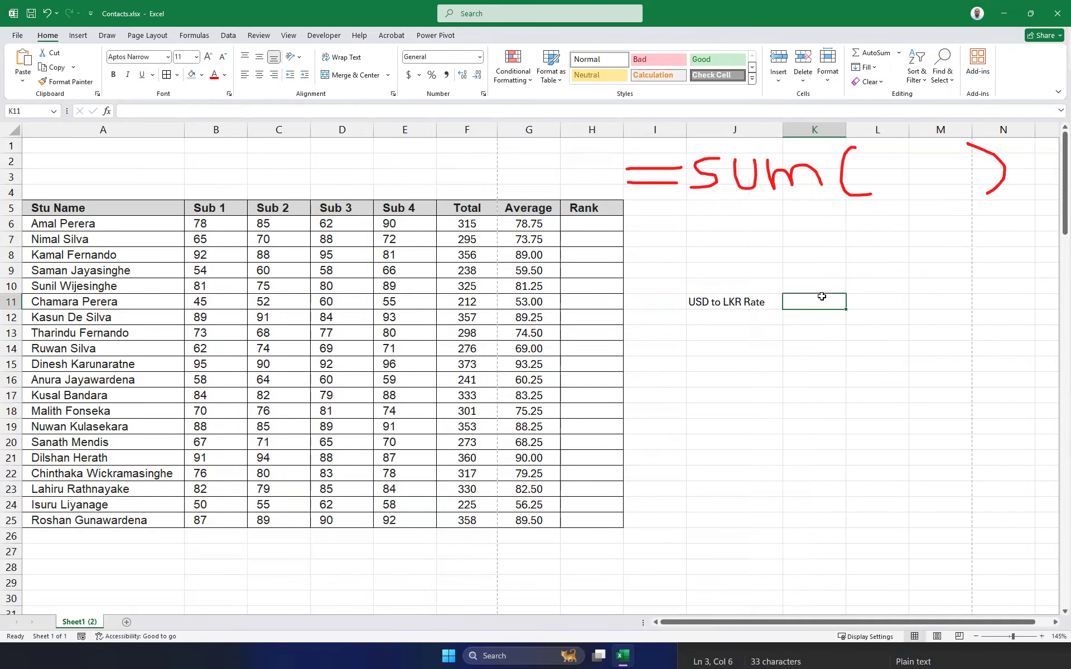
text(336)
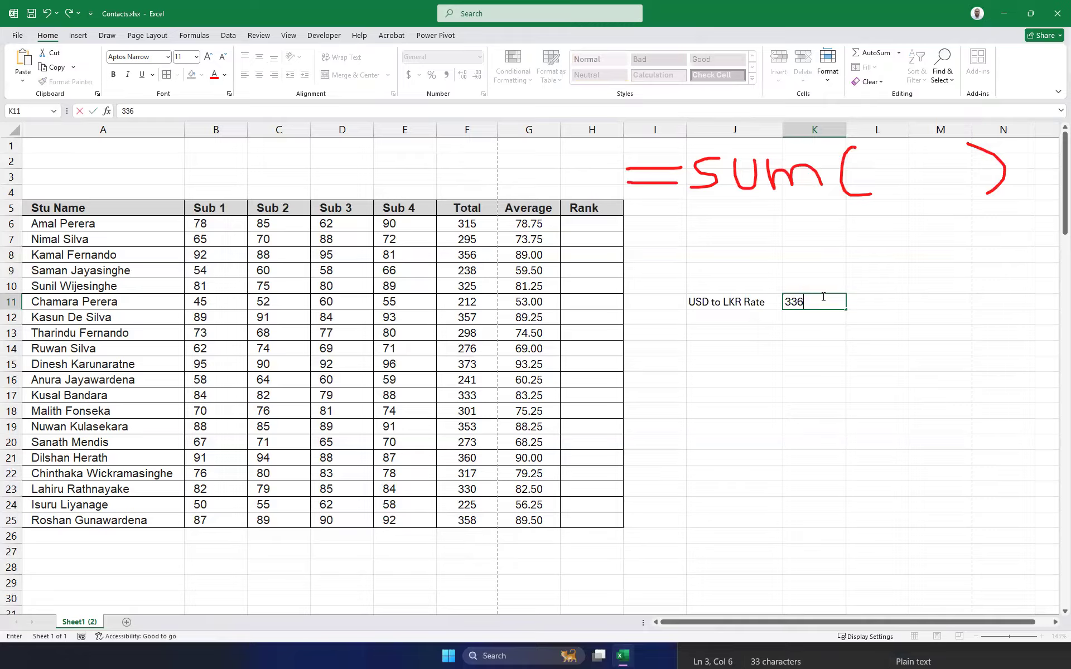
click(720, 349)
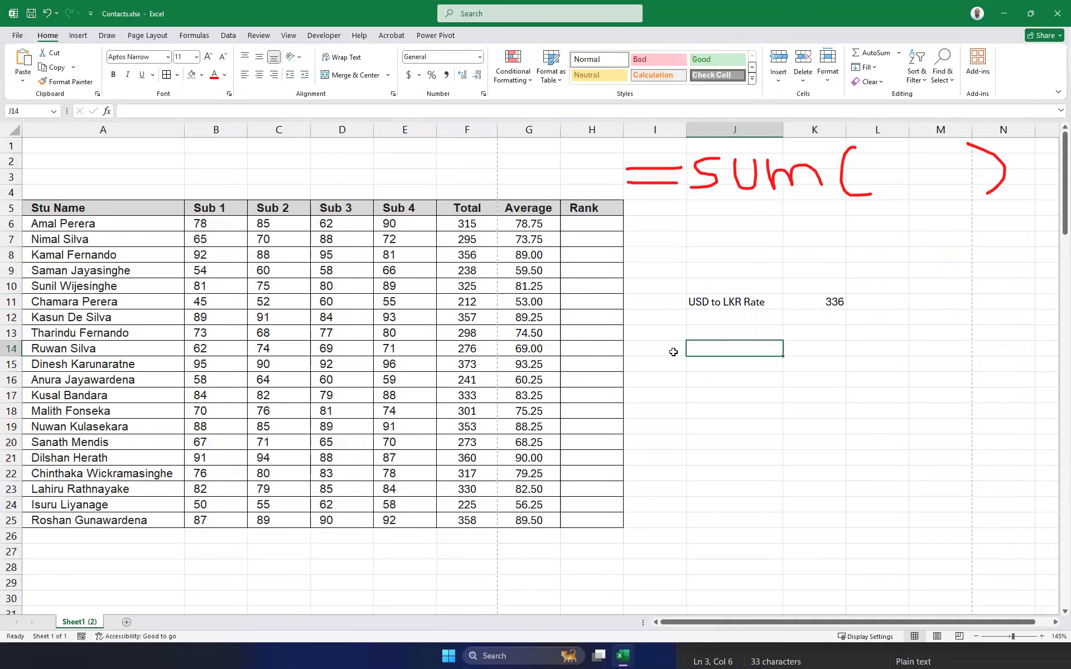
click(701, 378)
click(703, 328)
click(720, 372)
click(716, 341)
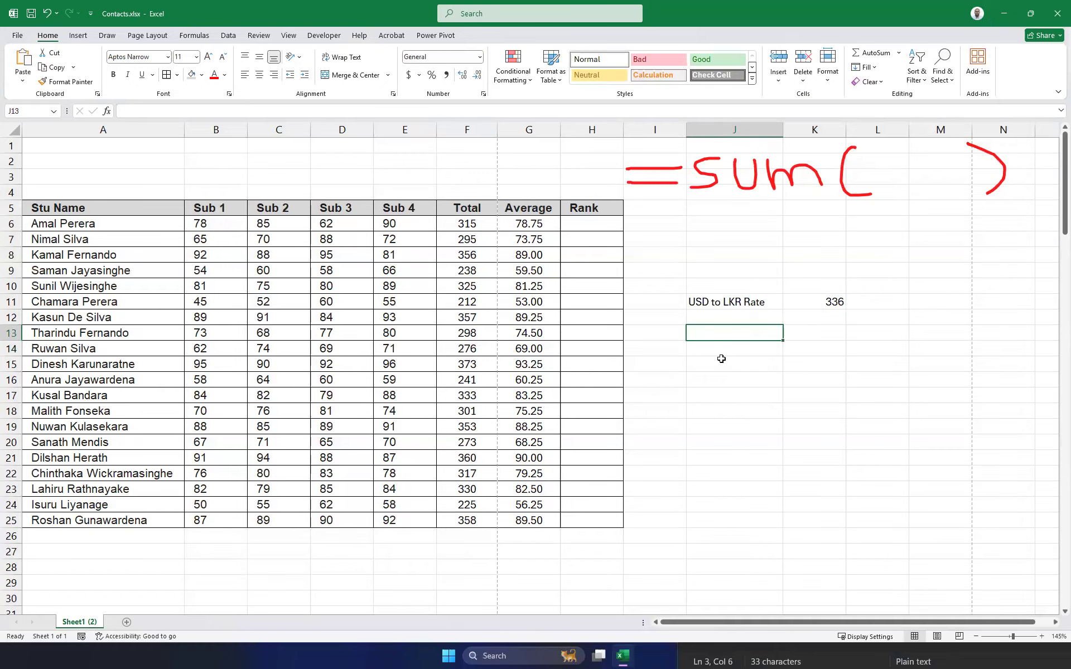
text(USD)
key(Tab)
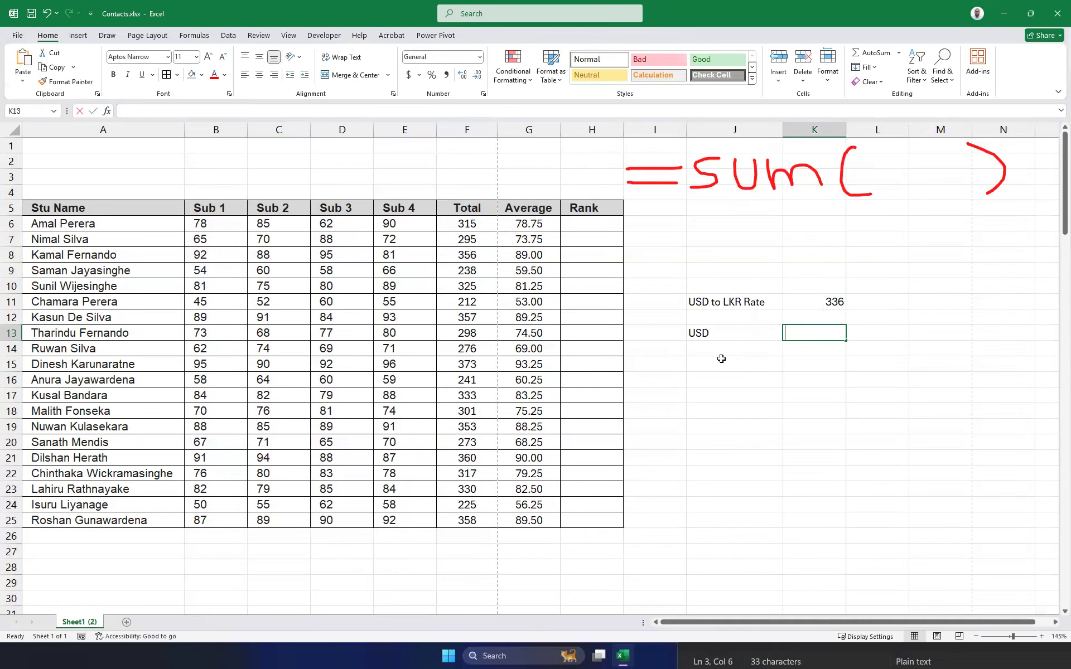
text(LKR)
key(Return)
Enter USD amounts 1000, 500, 250, 100, 999, 25.36 and 78.56 in J14:J20.
click(721, 359)
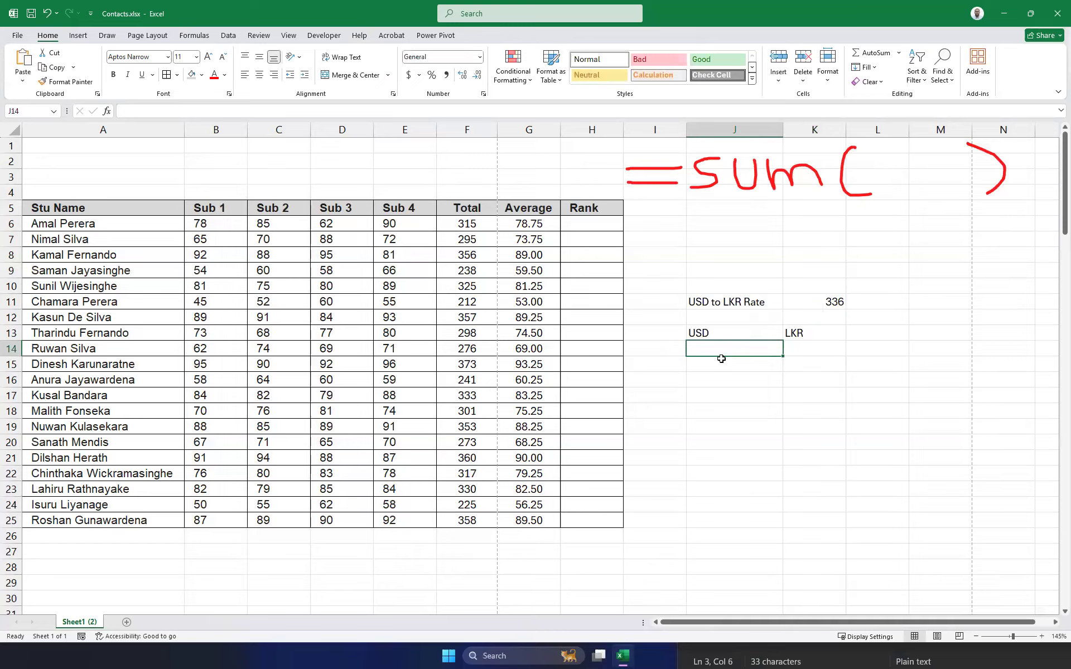
text(1000)
key(Return)
text(500)
key(Return)
text(1)
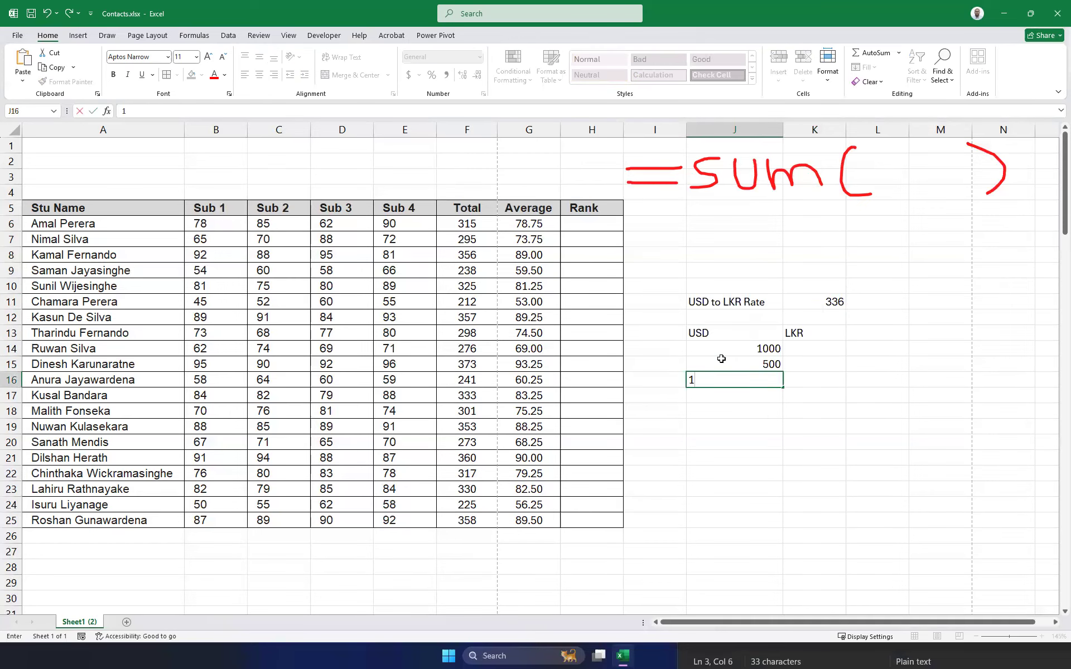
text(250)
key(Return)
text(100)
key(ctrl+Return)
key(Return)
text(999)
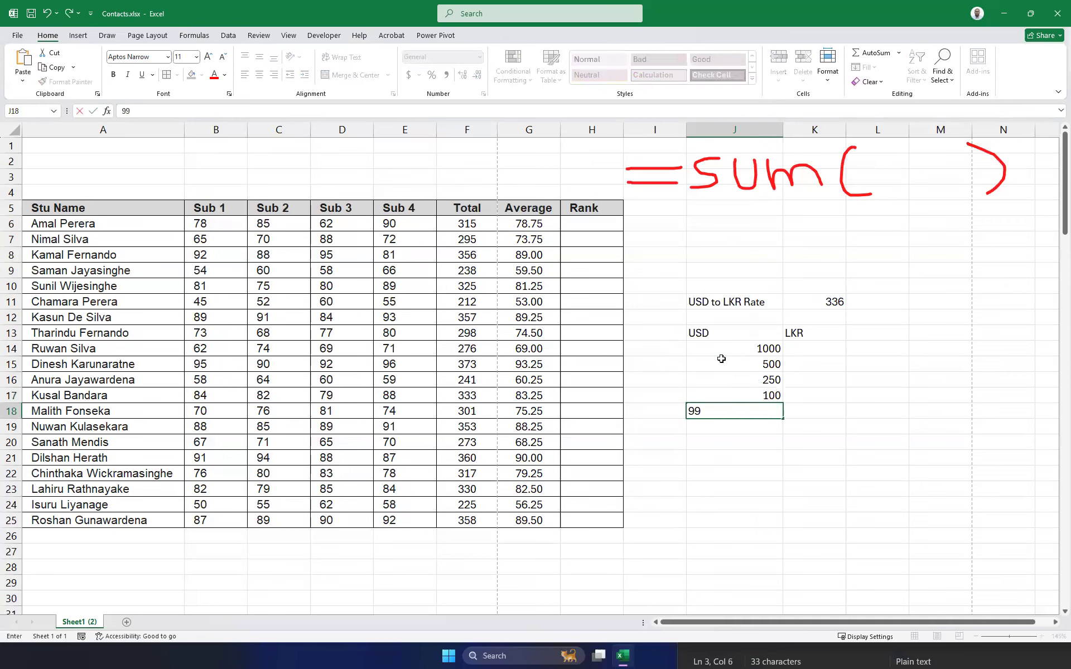
key(Return)
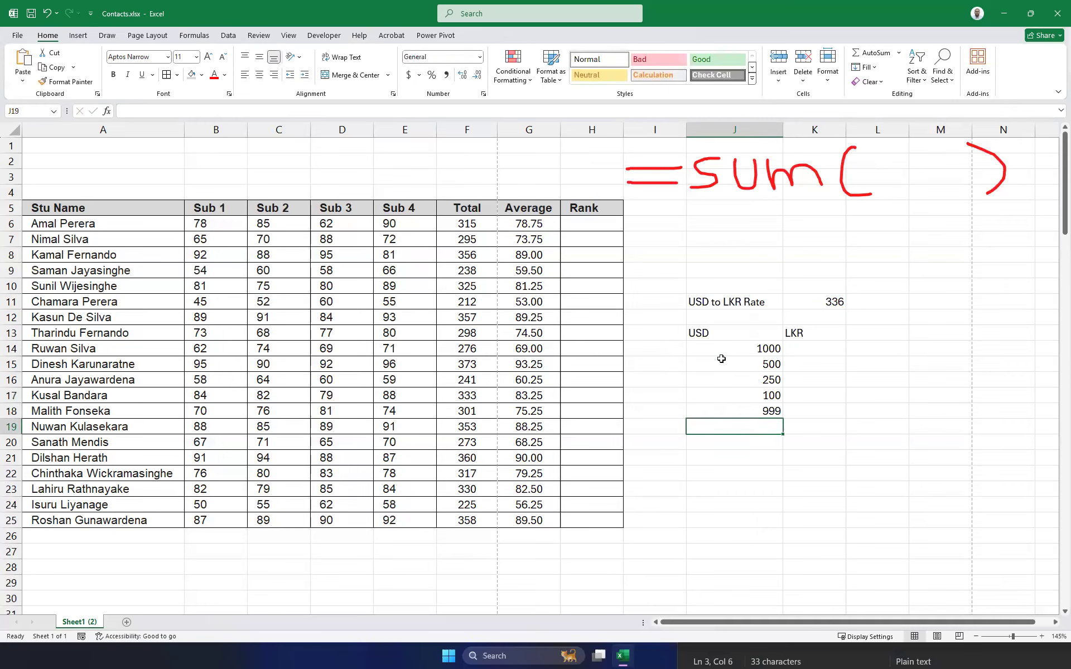
text(25.36)
key(Return)
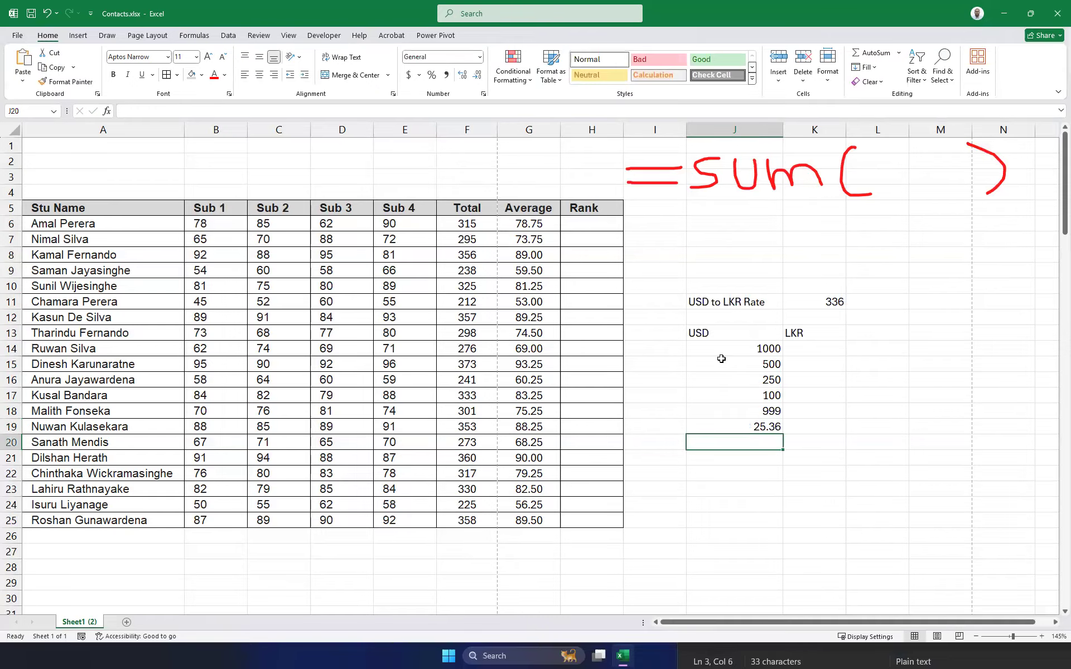
text(78.56)
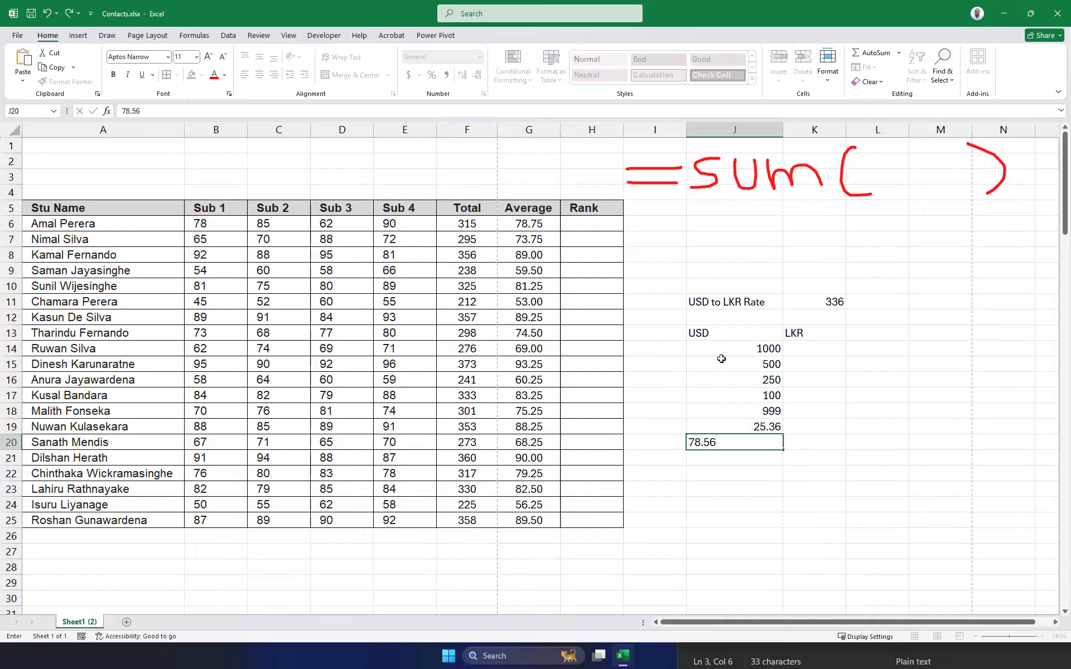
key(Return)
drag(754, 349, 764, 444)
click(819, 300)
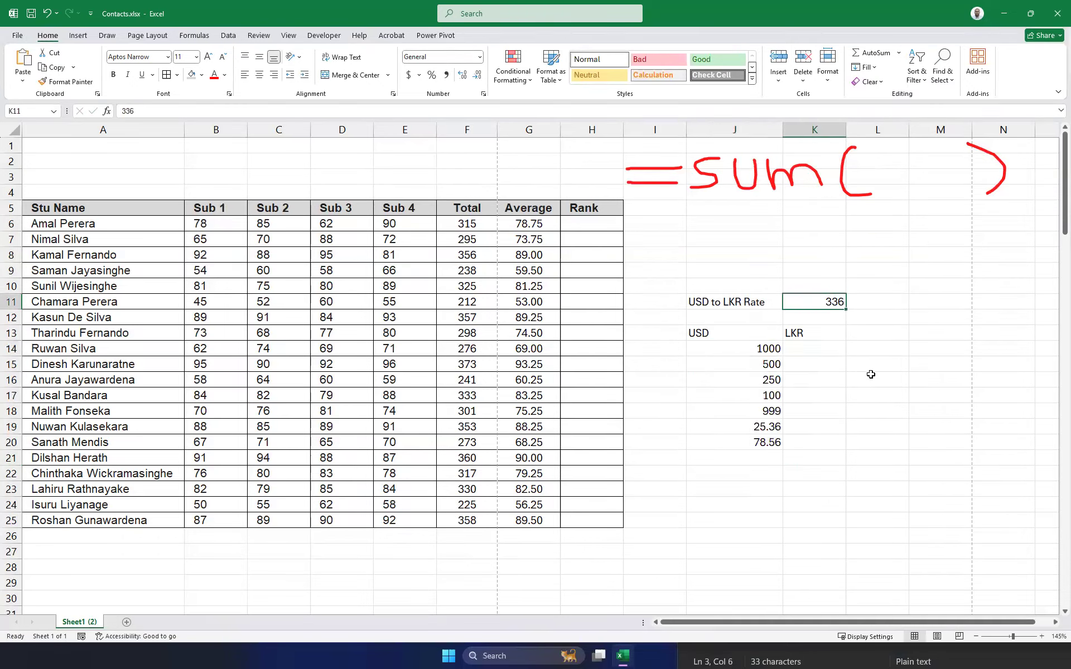
Enter =J14*K11 in K14 to convert 1000 USD into 336000 LKR.
click(818, 347)
click(834, 312)
click(834, 304)
drag(813, 350, 802, 439)
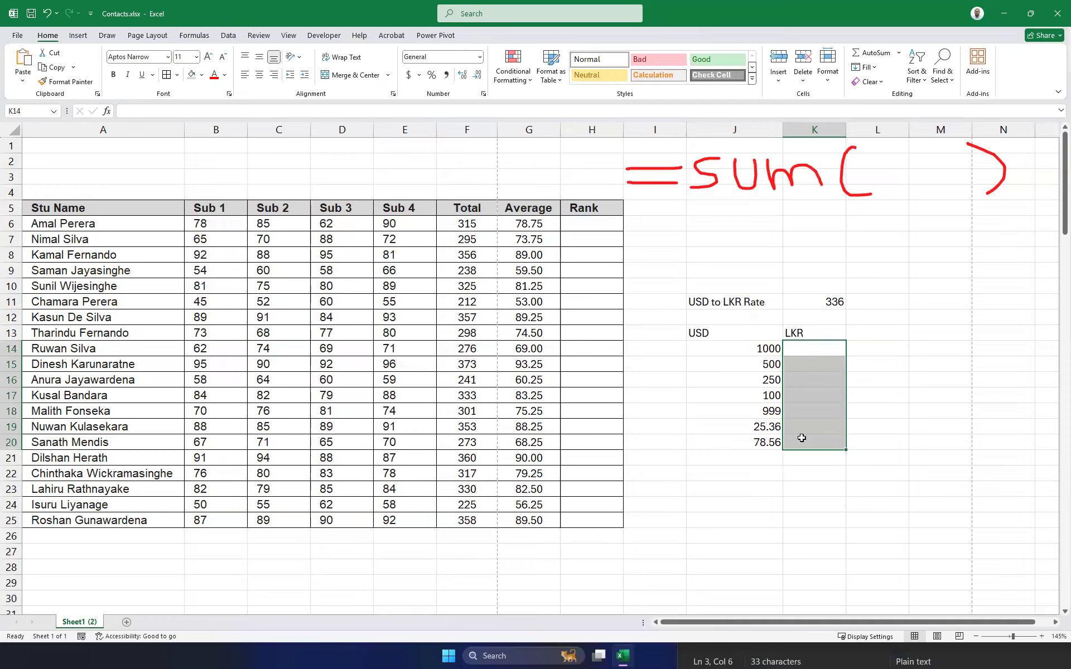
click(815, 345)
text(=)
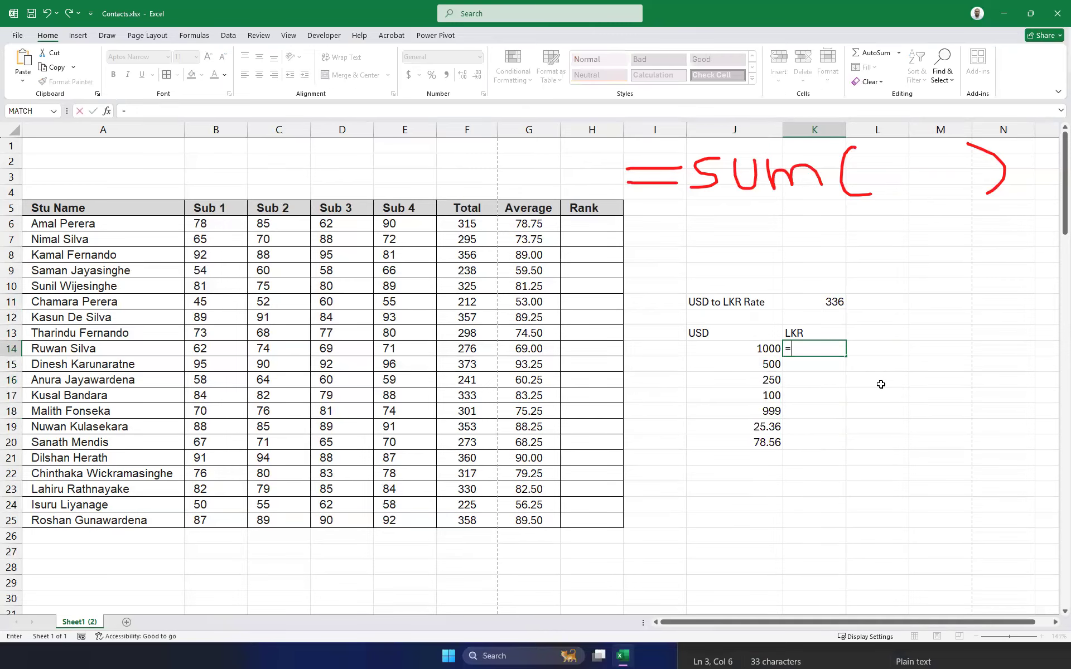
click(753, 346)
text(*)
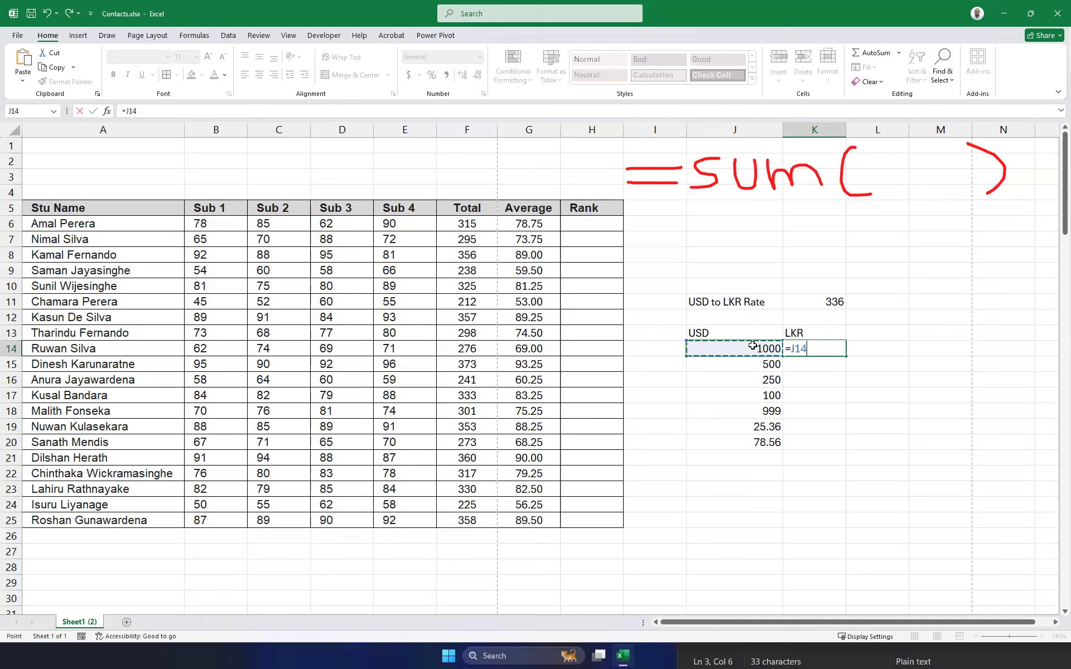
click(823, 304)
key(Return)
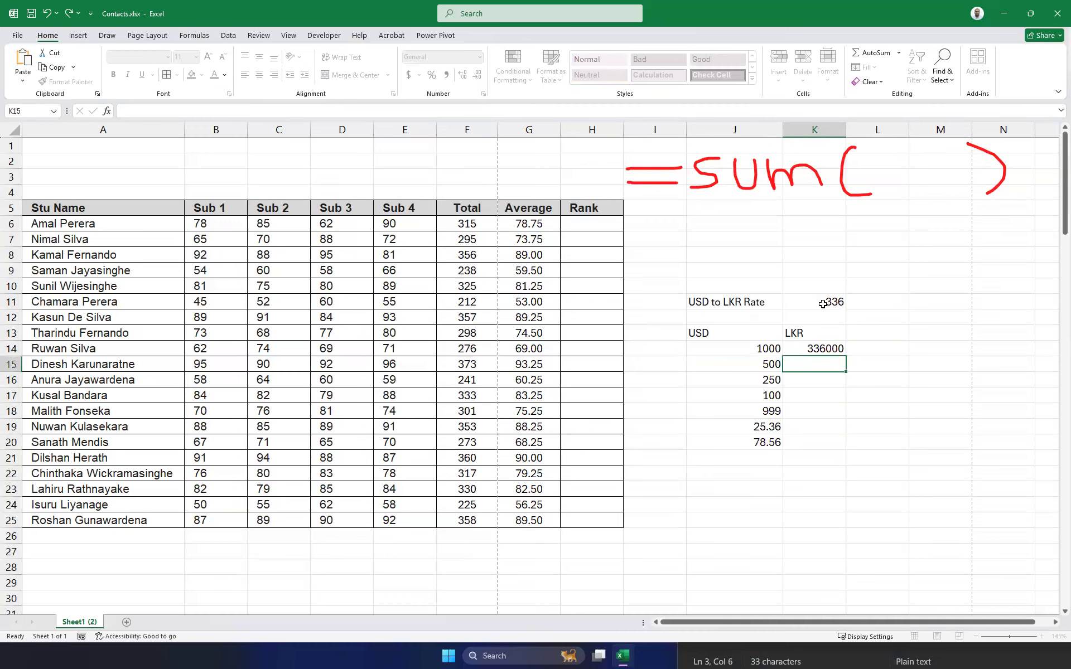
click(818, 349)
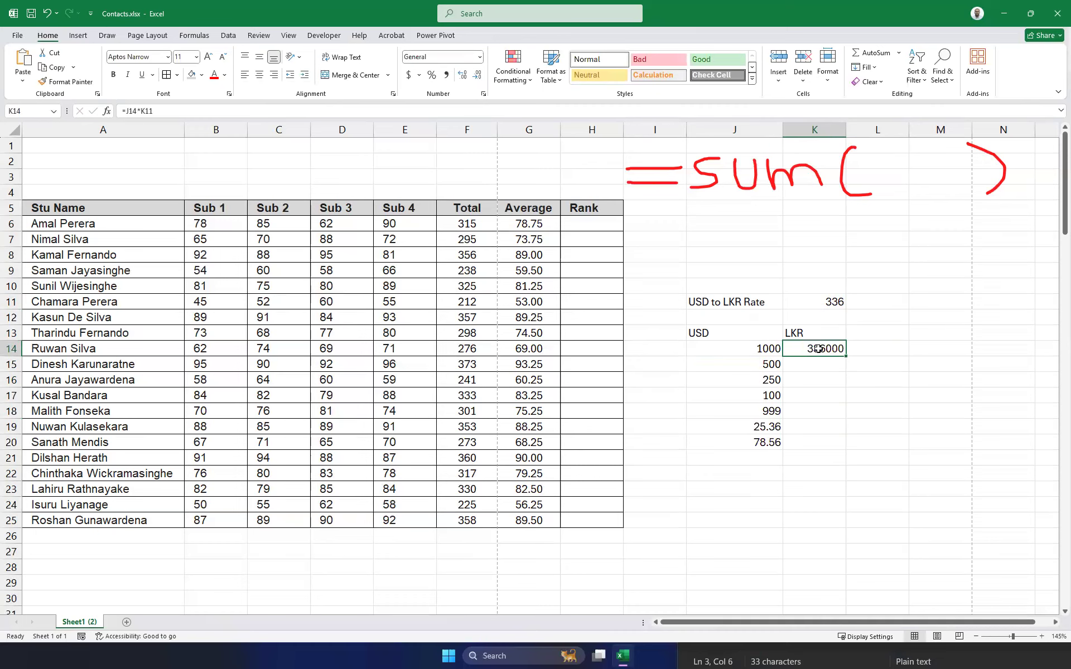
Move the USD/LKR table so it starts at M11.
click(705, 302)
drag(740, 302, 809, 302)
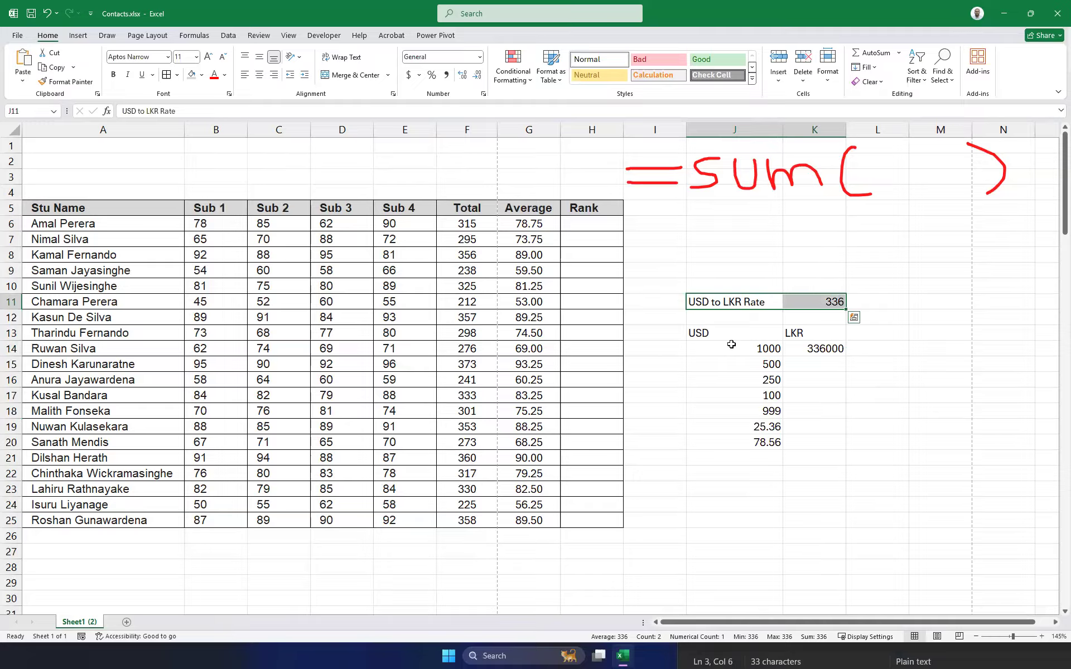
drag(705, 334, 815, 445)
key(ctrl+c)
click(916, 301)
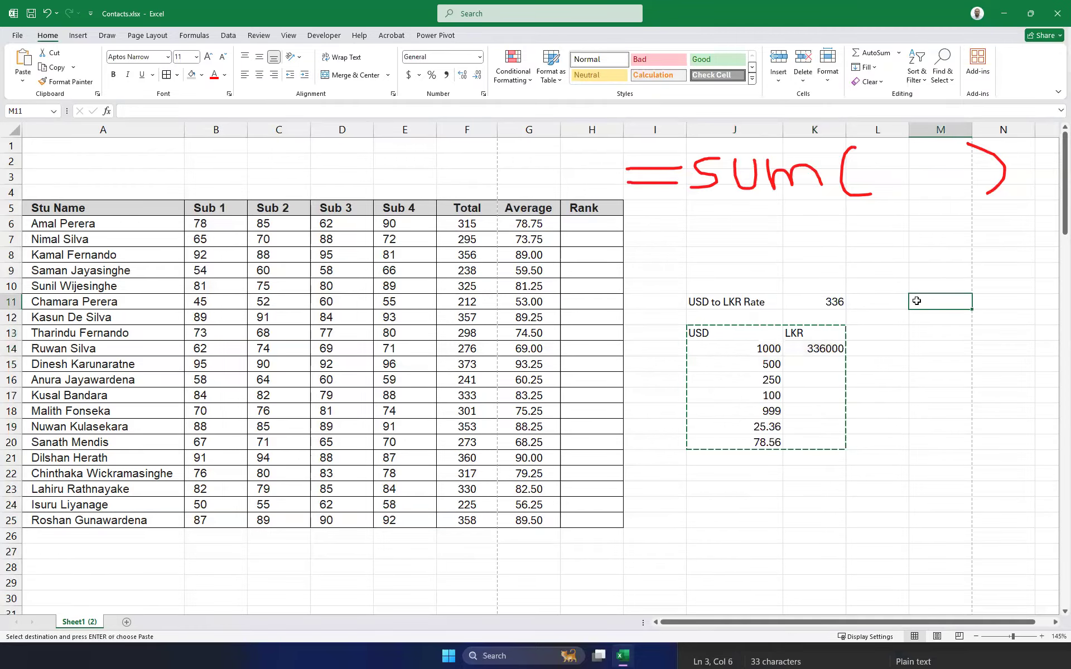
key(ctrl+v)
click(887, 454)
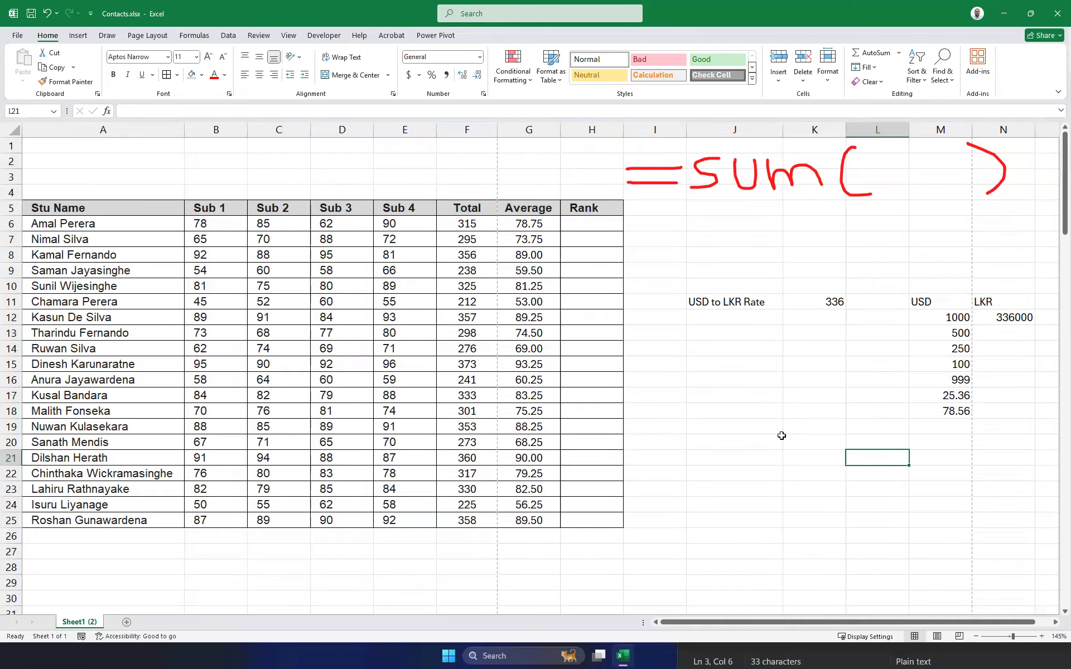
Widen column J and apply All Borders to the USD/LKR table in M11:N18.
drag(783, 130, 768, 131)
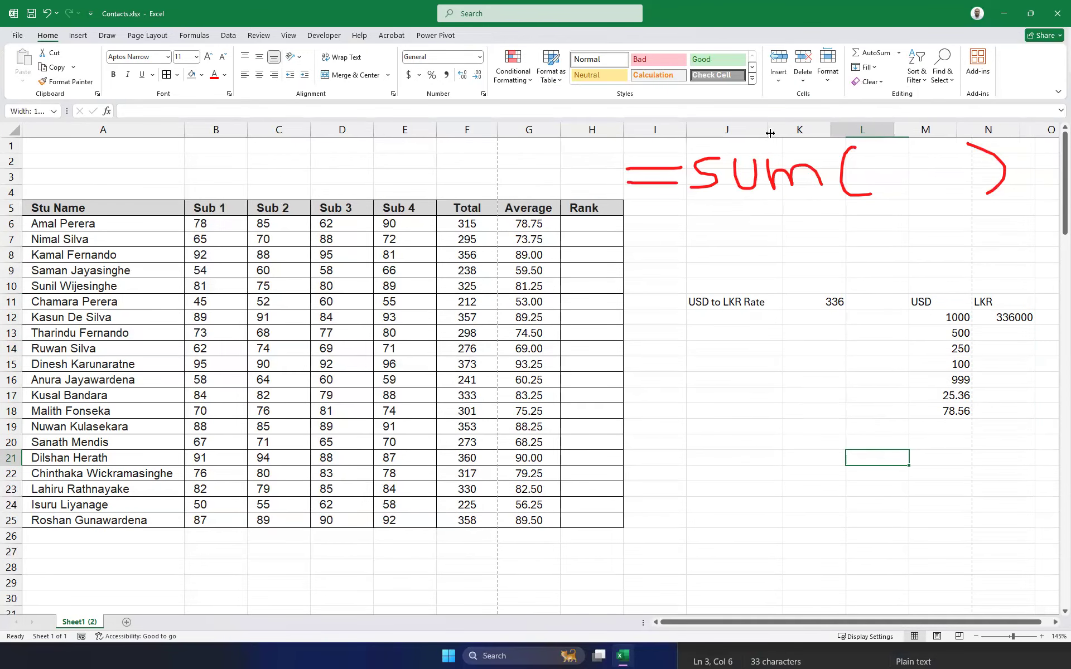
drag(781, 623, 871, 624)
drag(906, 302, 948, 410)
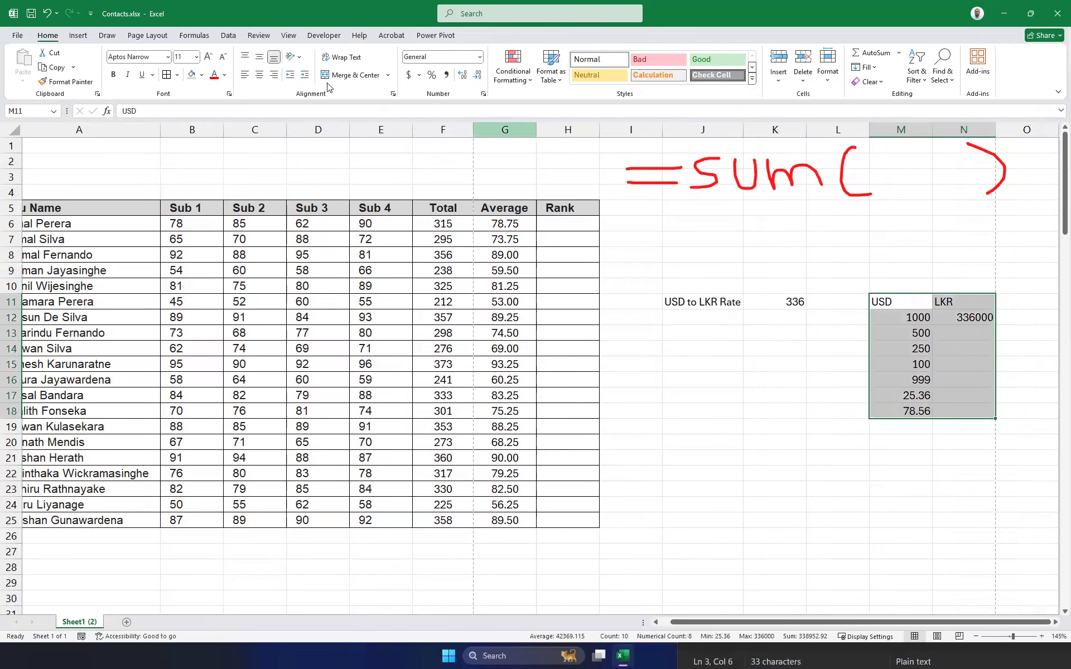
click(167, 77)
click(1004, 426)
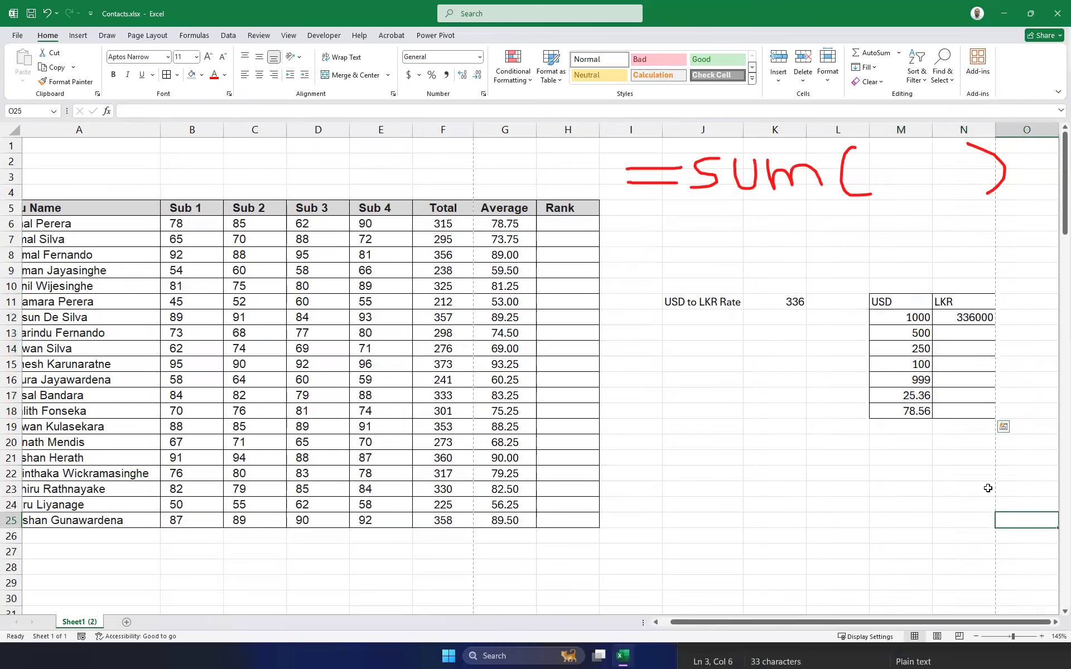
Review N12's formula =M12*K11 without changing it.
click(991, 322)
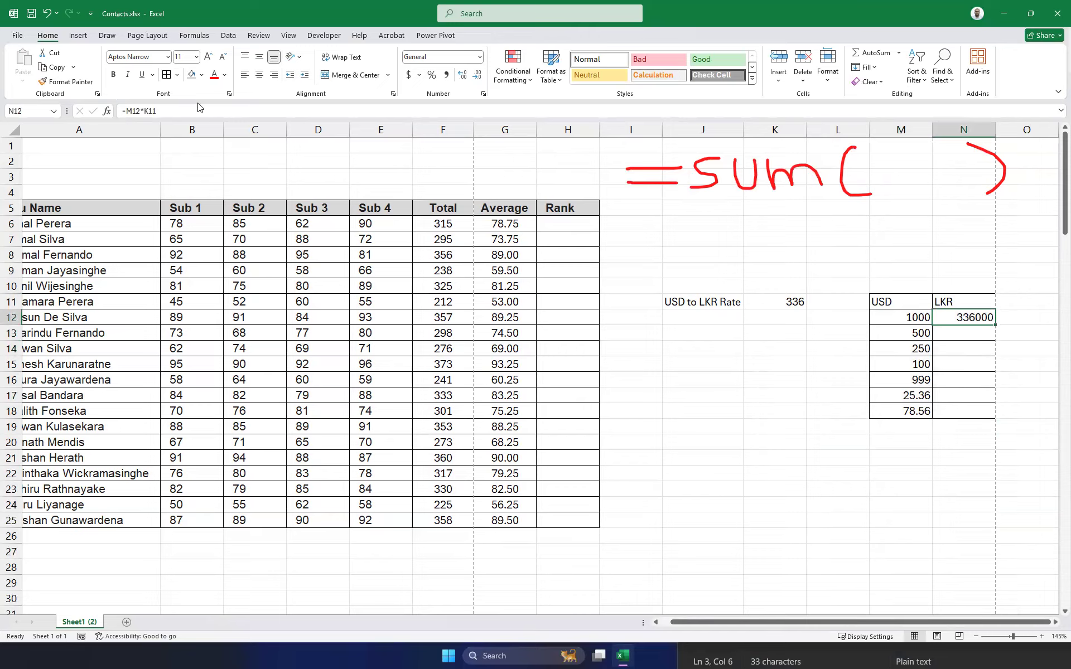
key(F2)
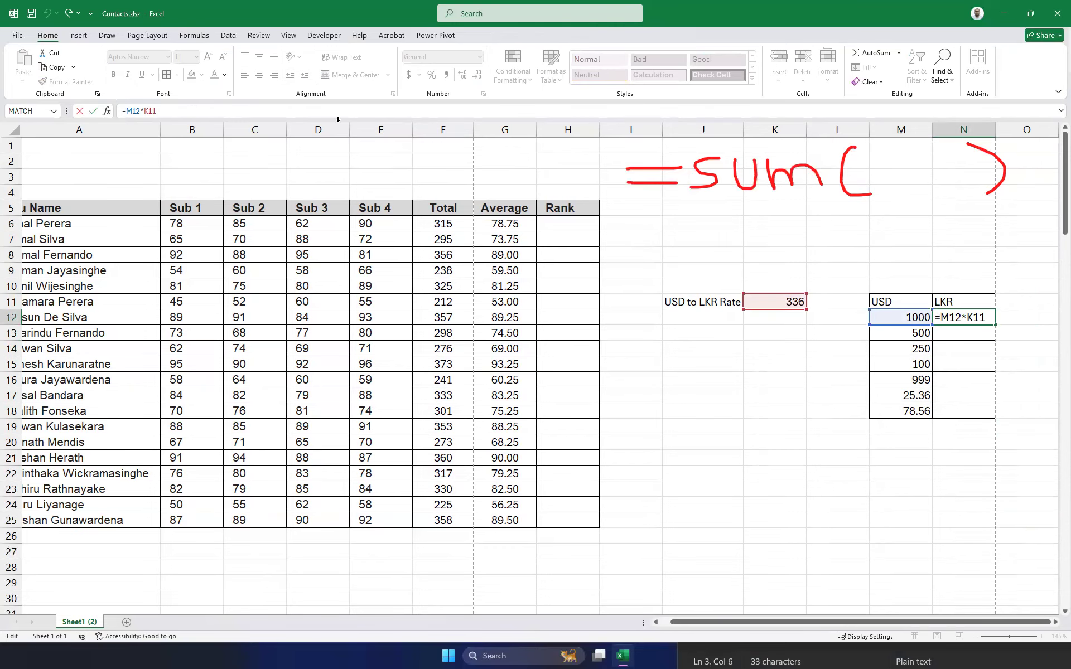
click(771, 409)
click(969, 315)
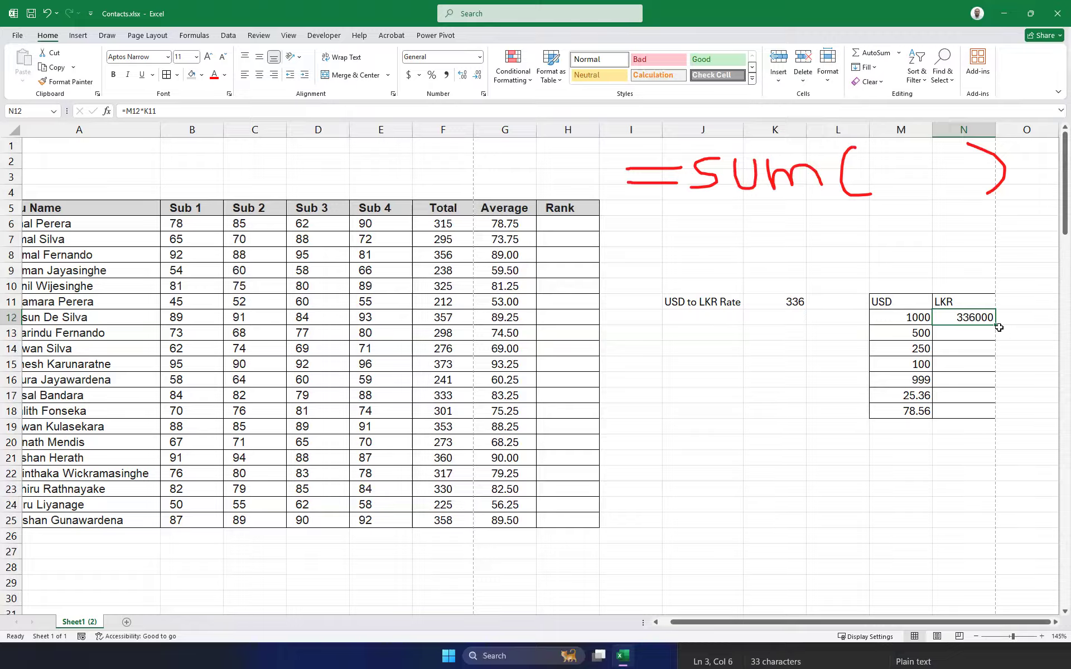
Fill the LKR formula down to N18 and turn on Show Formulas to reveal =M13*K12 through =M18*K17.
drag(998, 328, 982, 418)
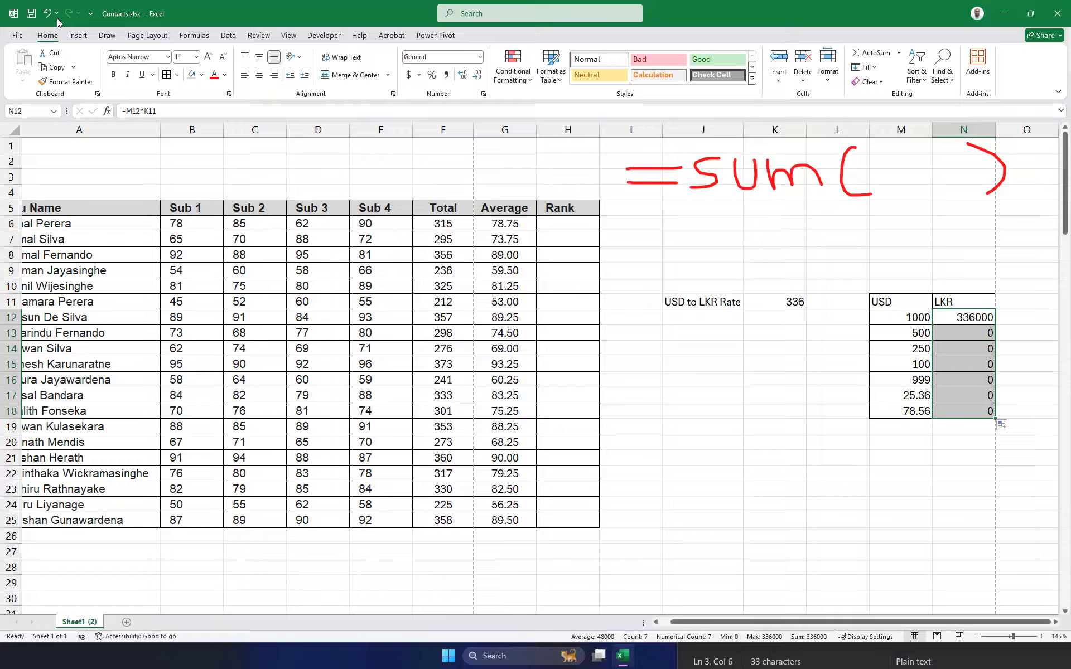
click(196, 38)
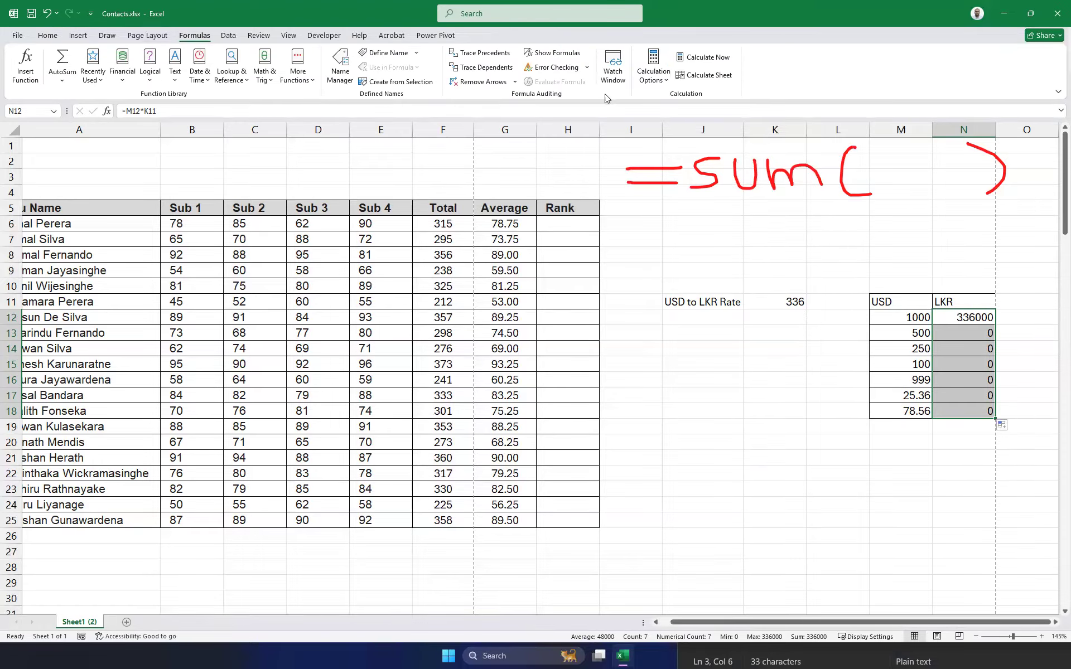
click(552, 52)
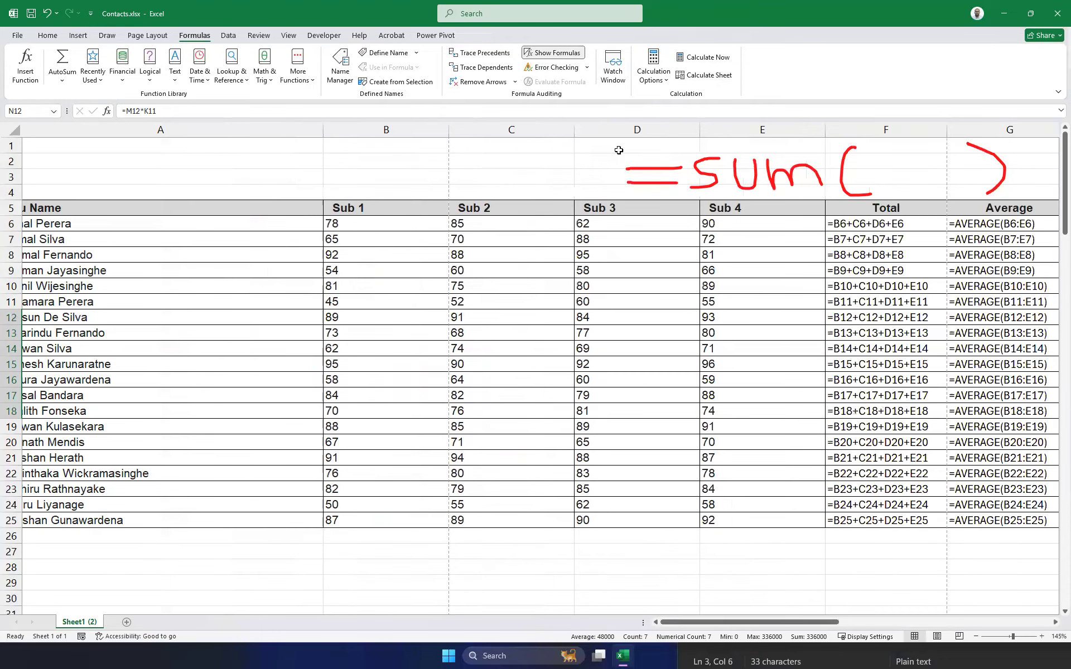
drag(737, 622, 947, 624)
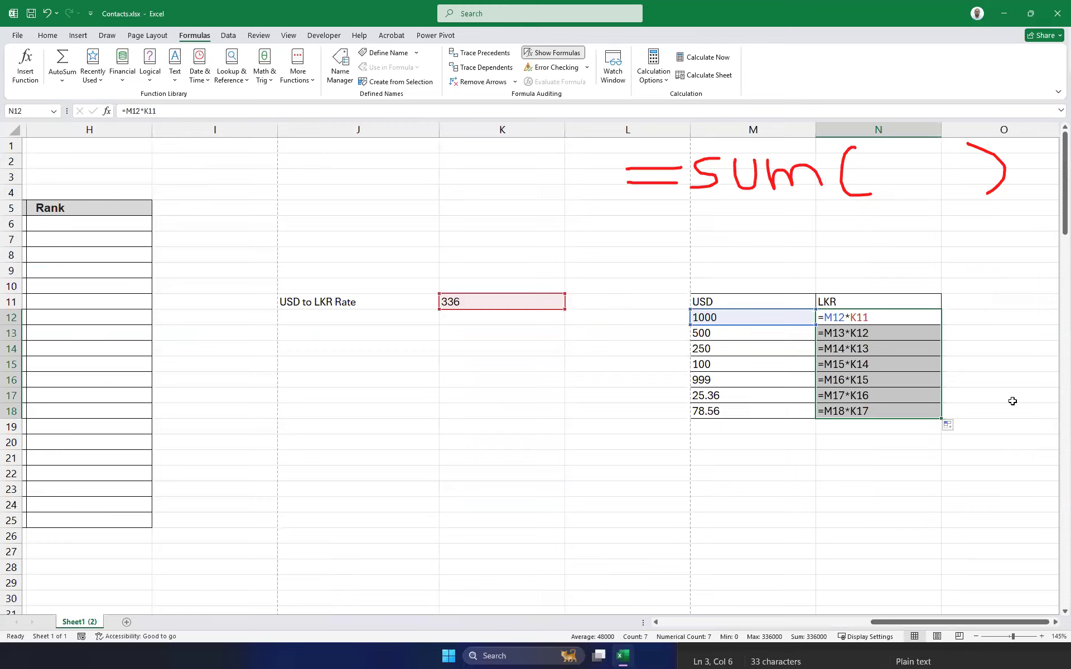
click(995, 361)
click(1016, 304)
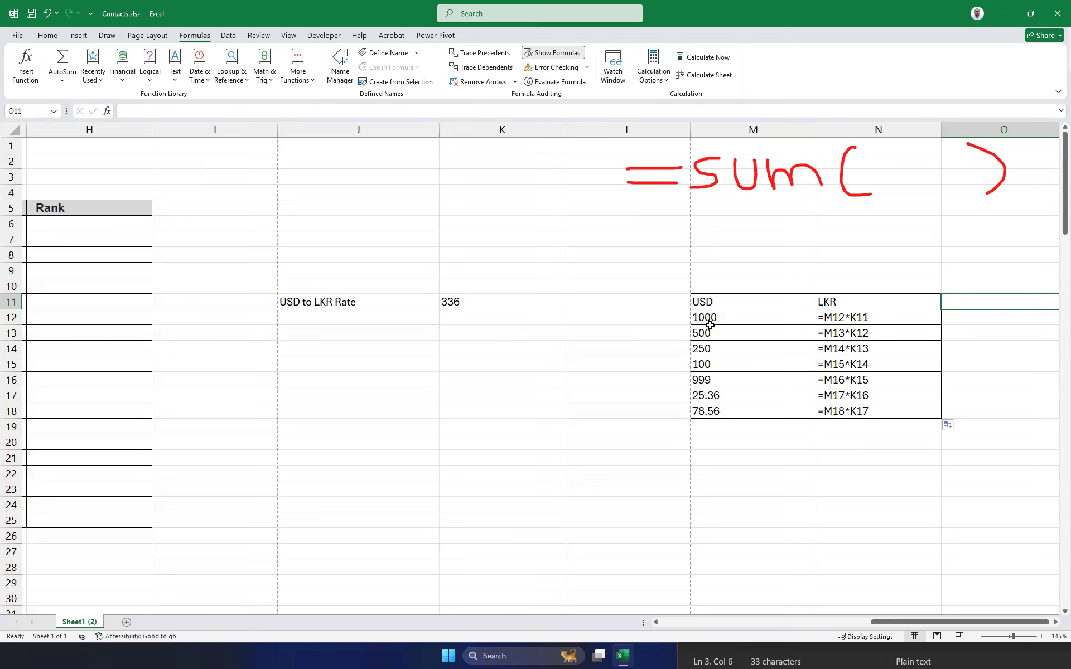
click(843, 324)
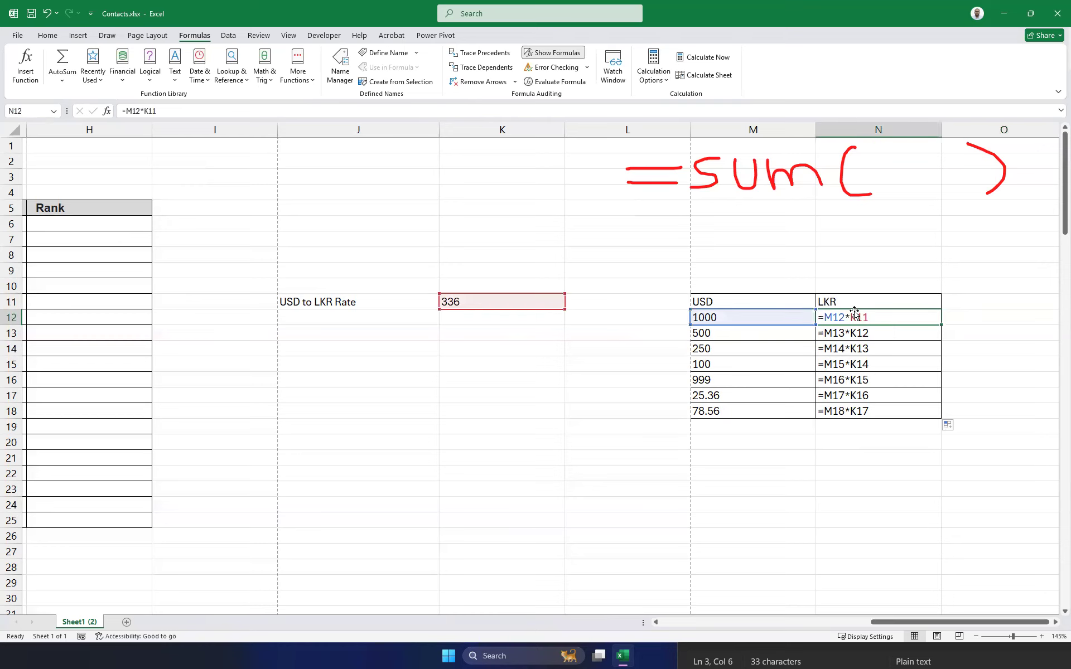
drag(855, 332, 854, 411)
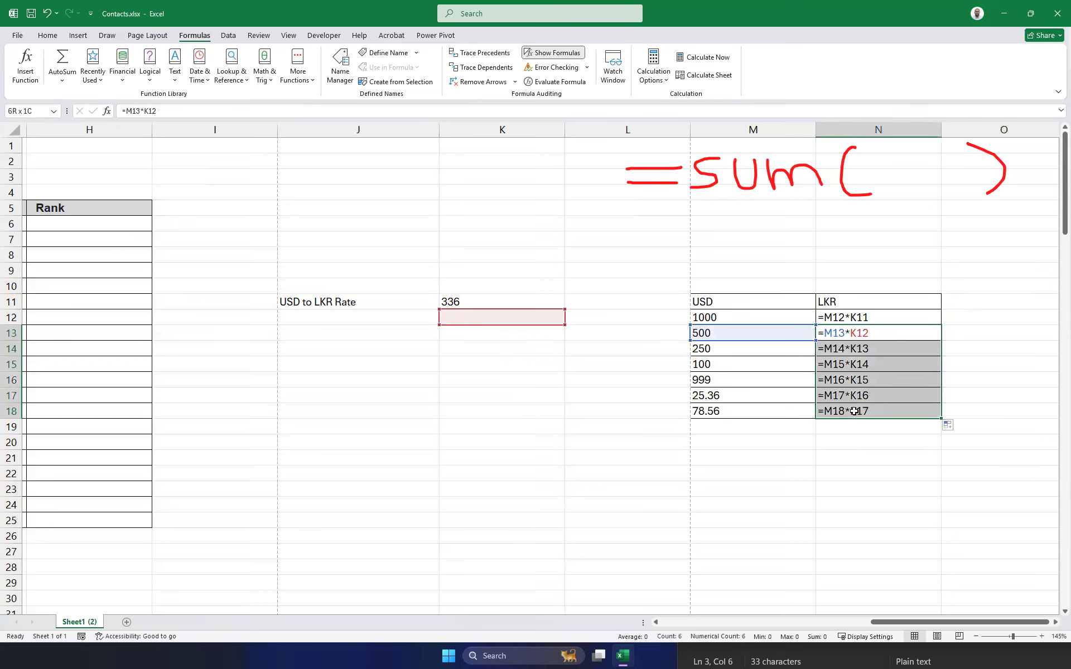
key(Delete)
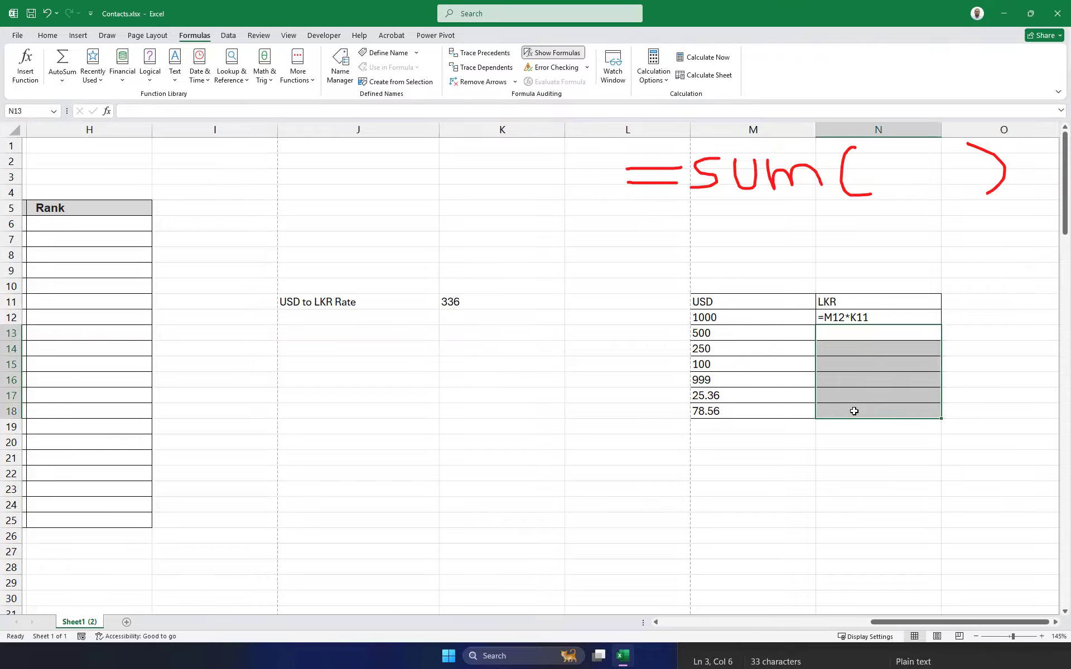
click(854, 321)
drag(941, 327, 943, 413)
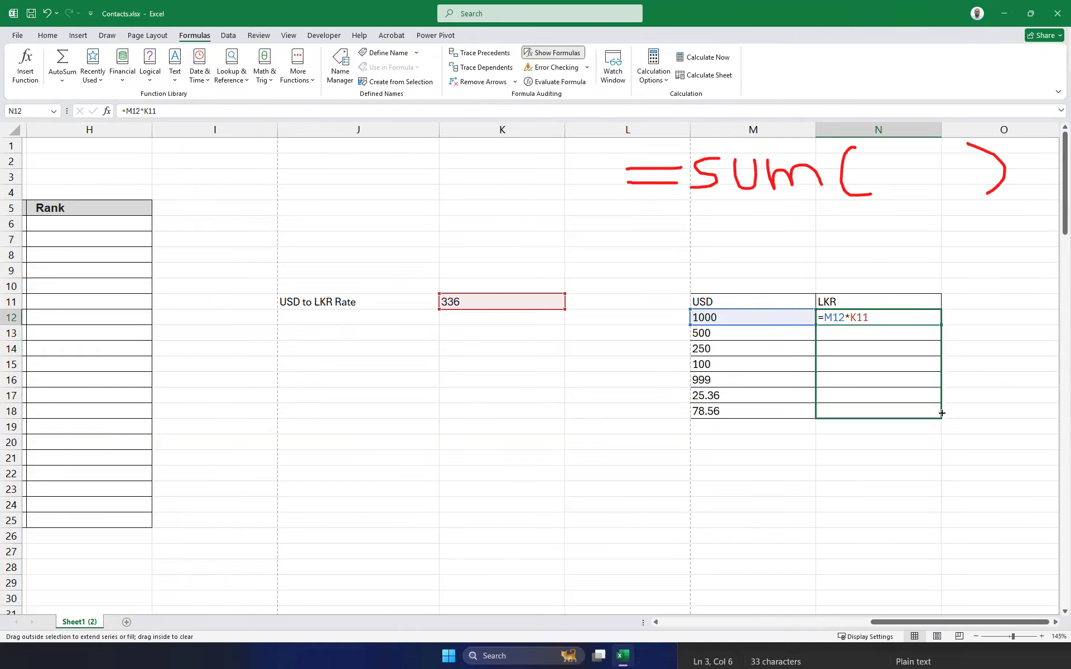
drag(943, 414, 942, 414)
click(892, 316)
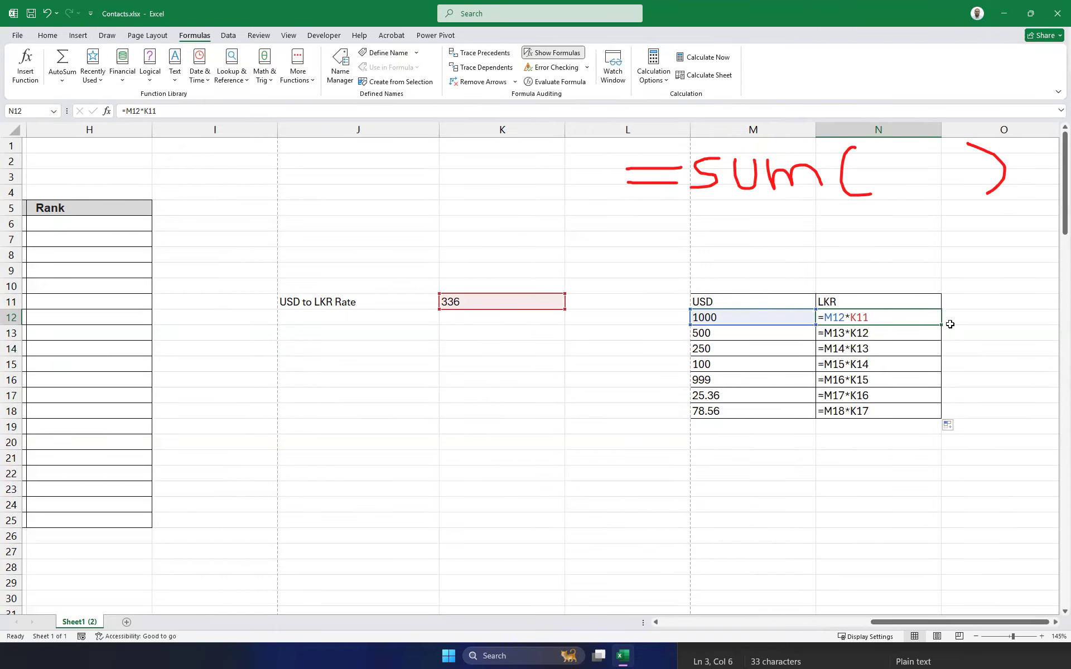
drag(942, 325, 1038, 325)
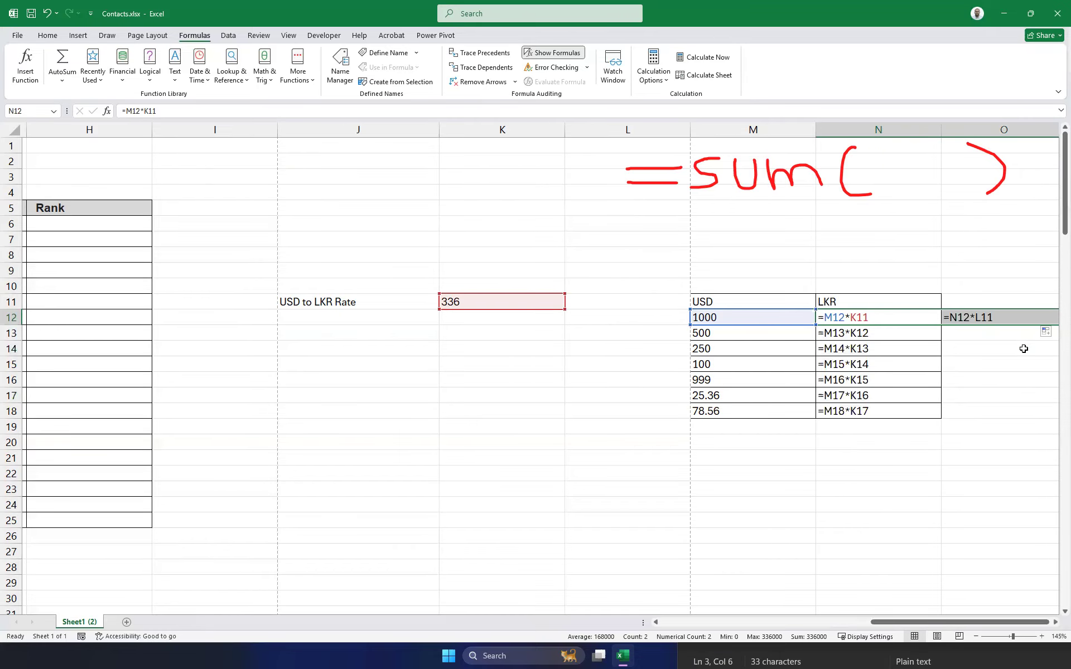
click(837, 318)
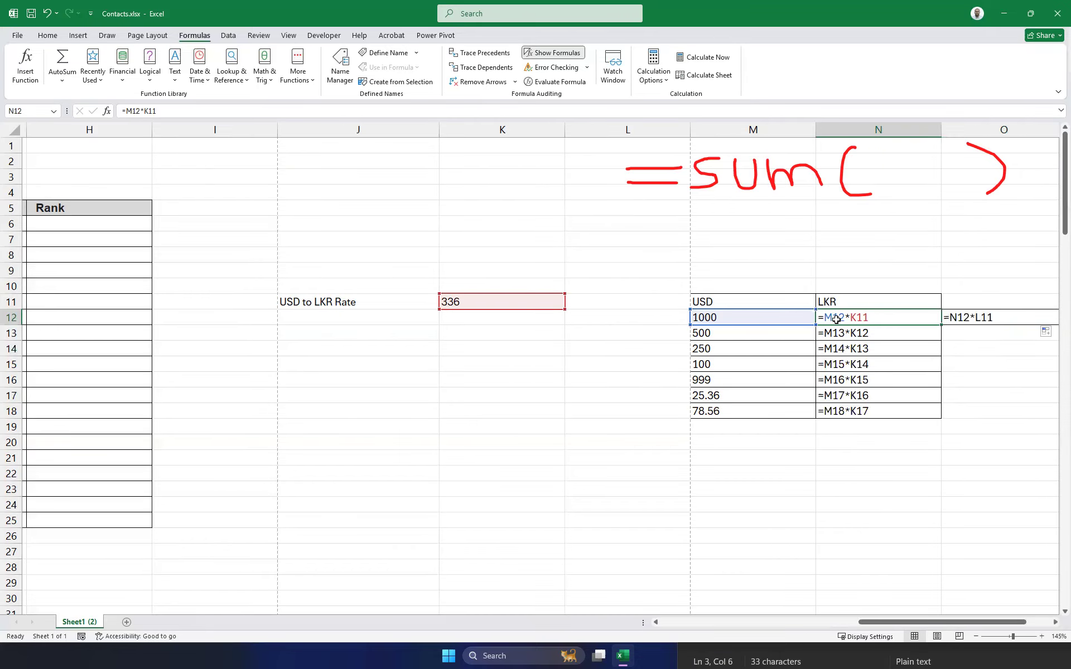
click(963, 322)
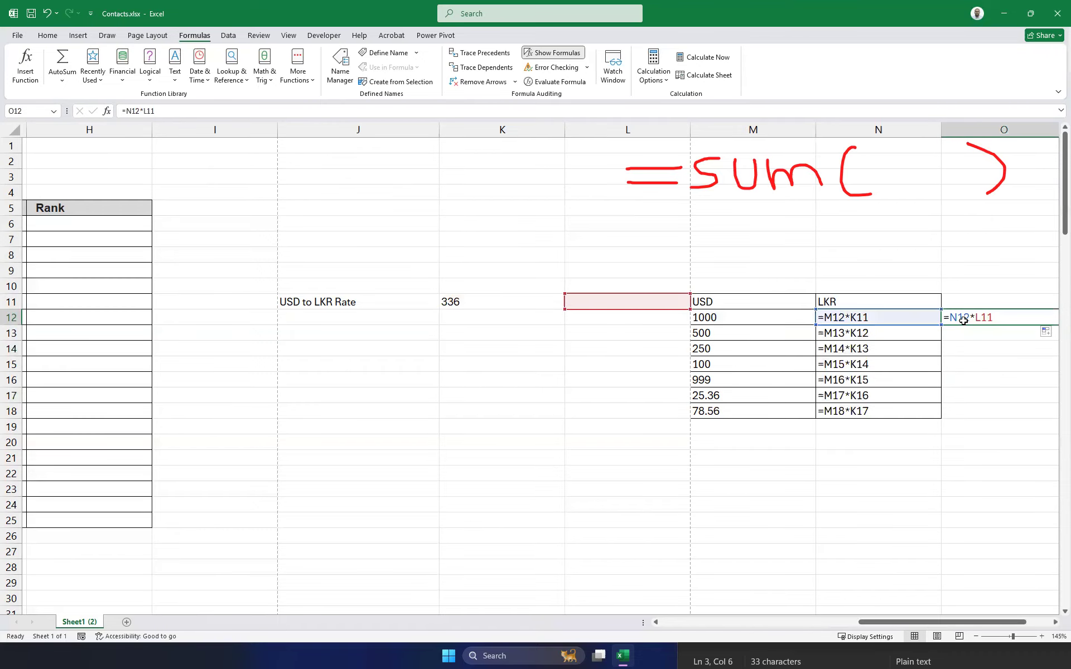
click(857, 319)
click(984, 318)
click(901, 319)
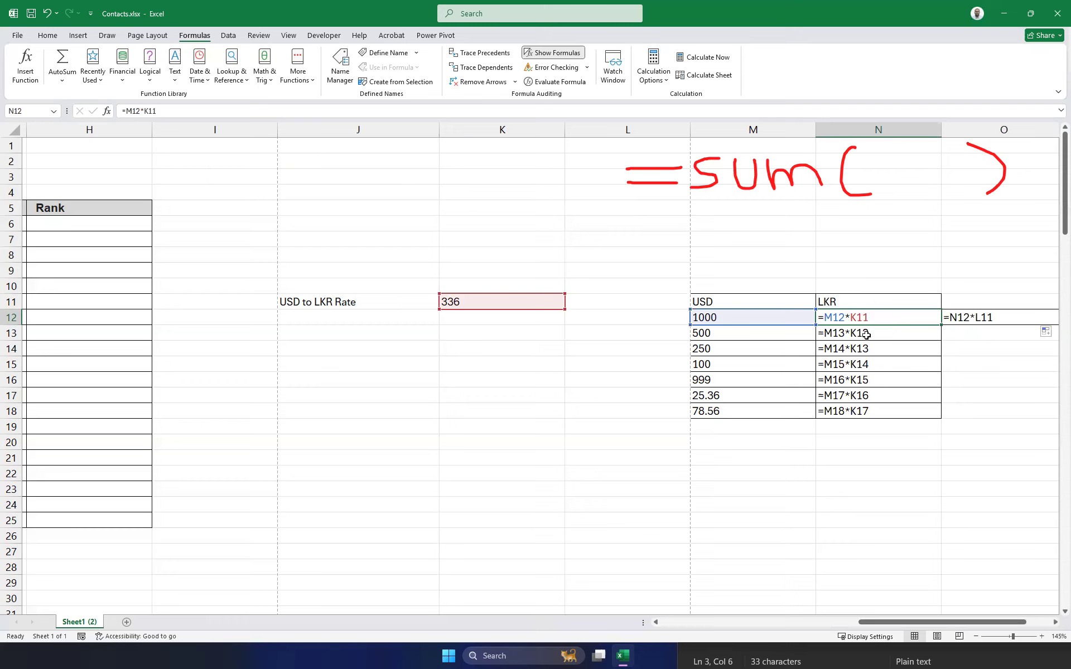
click(837, 337)
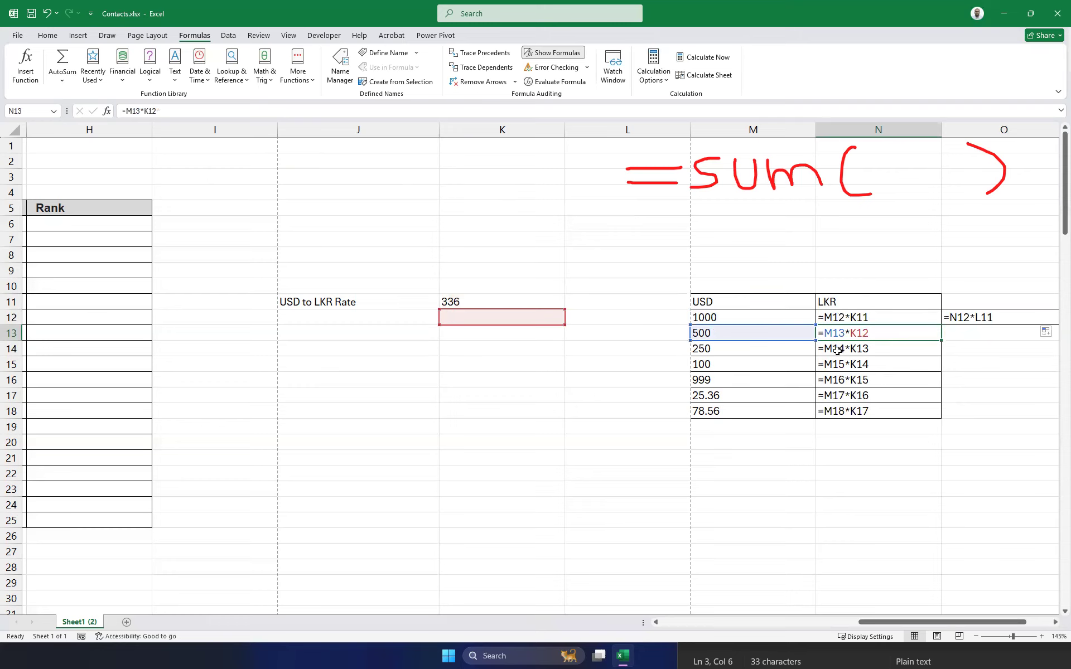
click(837, 350)
click(870, 332)
click(871, 349)
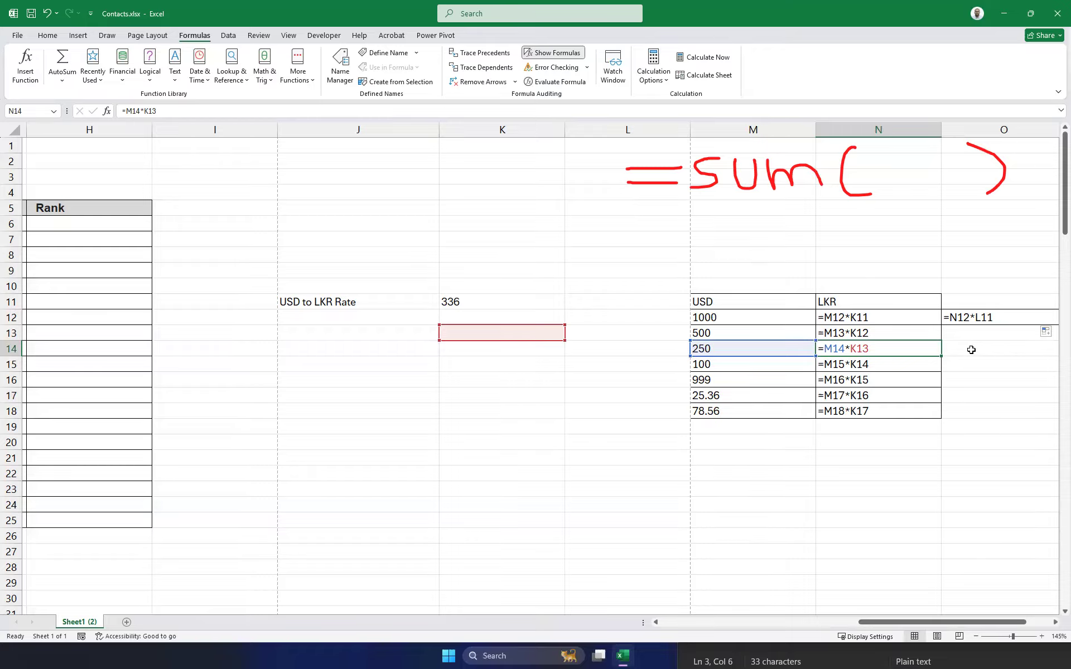
click(980, 319)
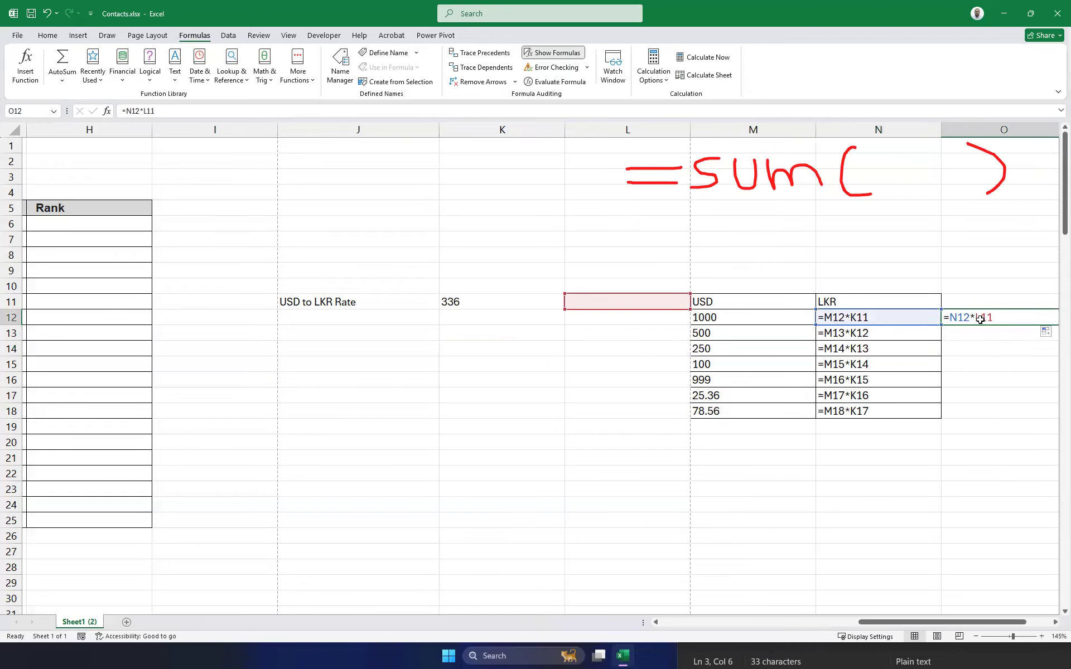
key(Escape)
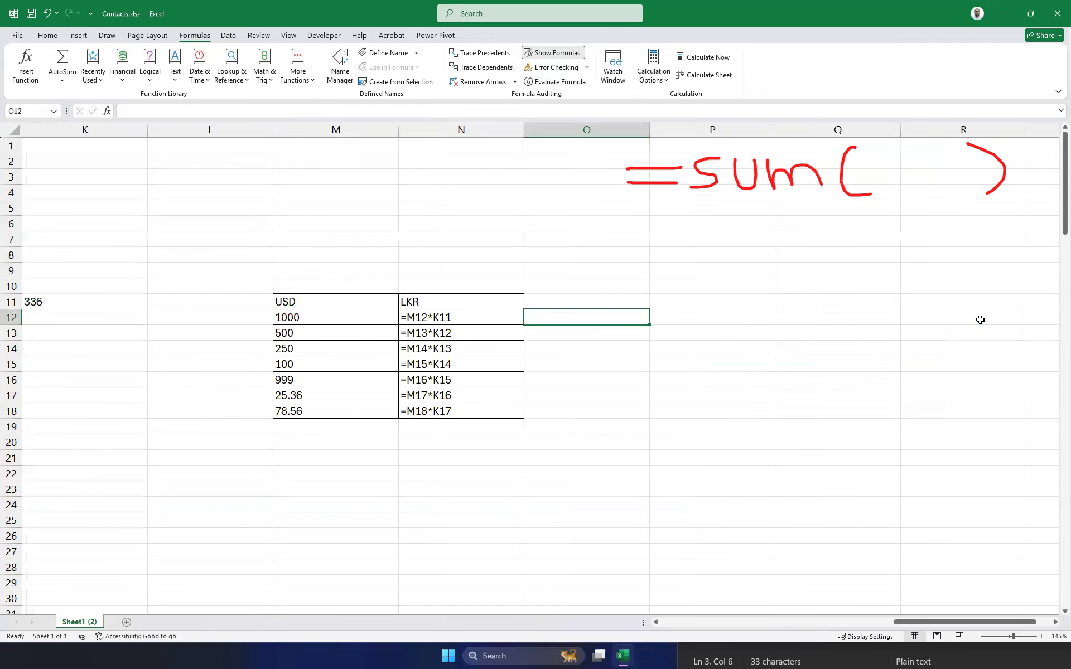
key(Left)
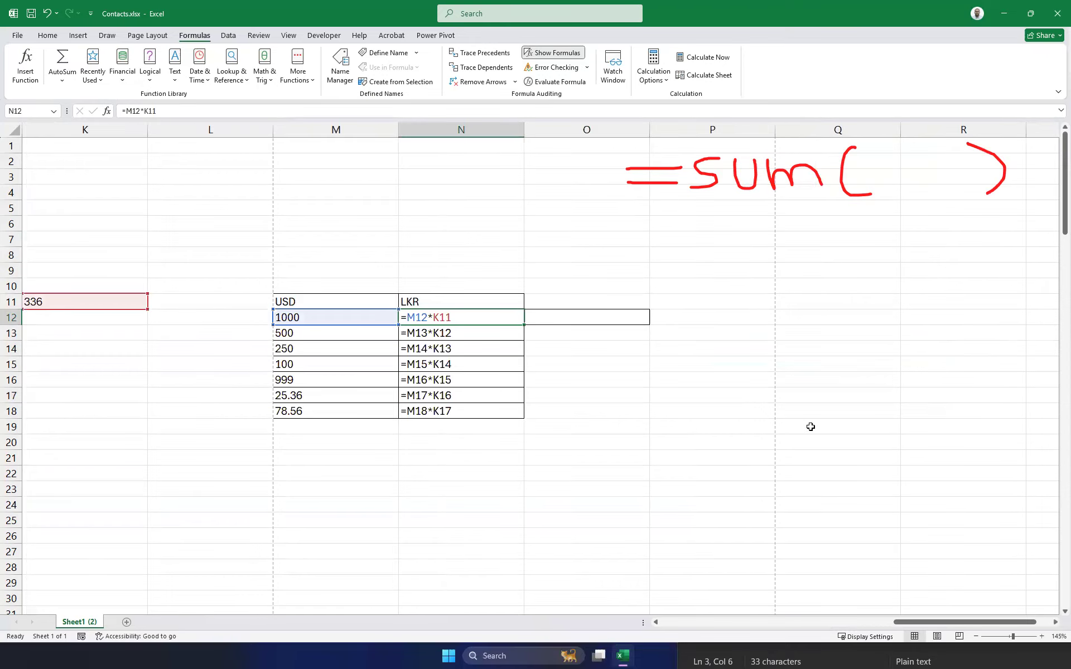
drag(949, 622, 883, 625)
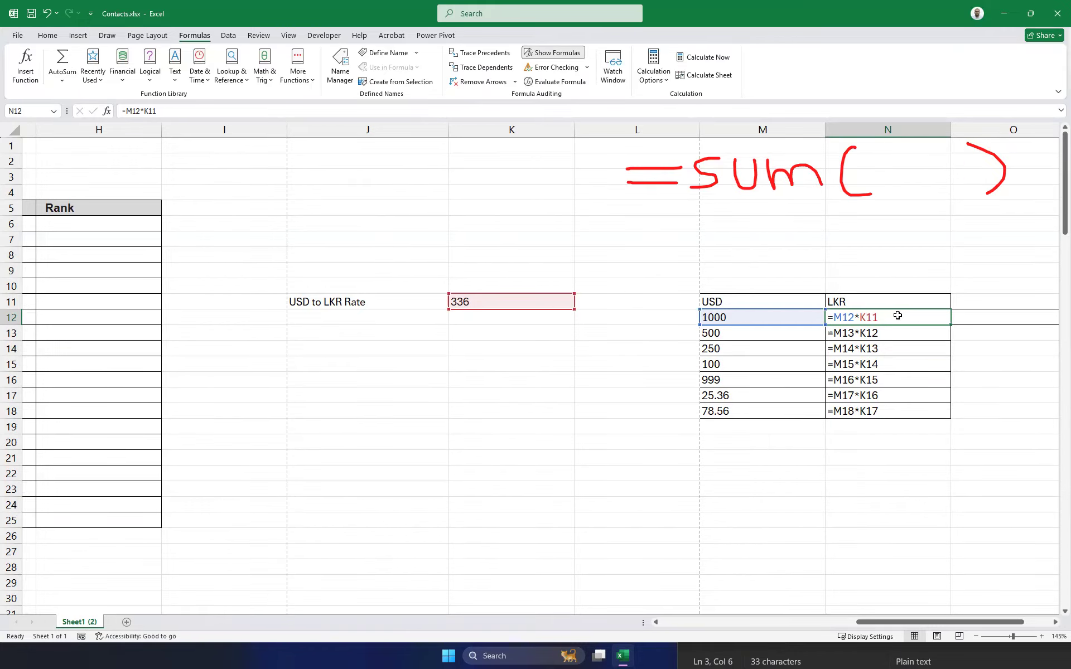
Hard-code the rate so N12 reads =M12*336, and fill it down to N18.
click(183, 111)
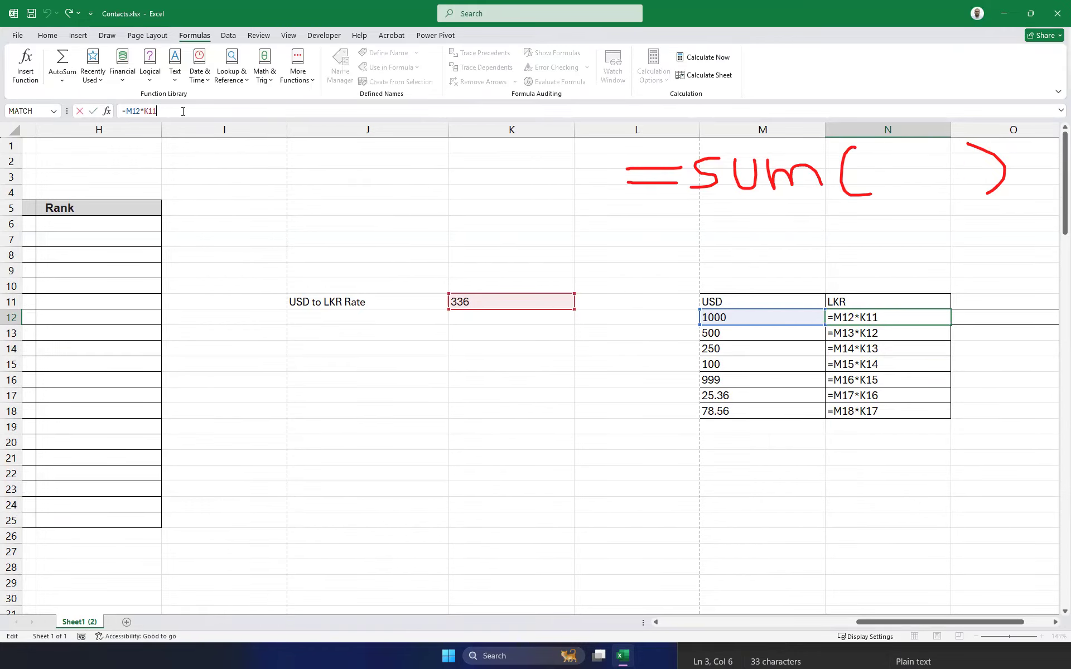
key(BackSpace)
key(BackSpace)
key(BackSpace)
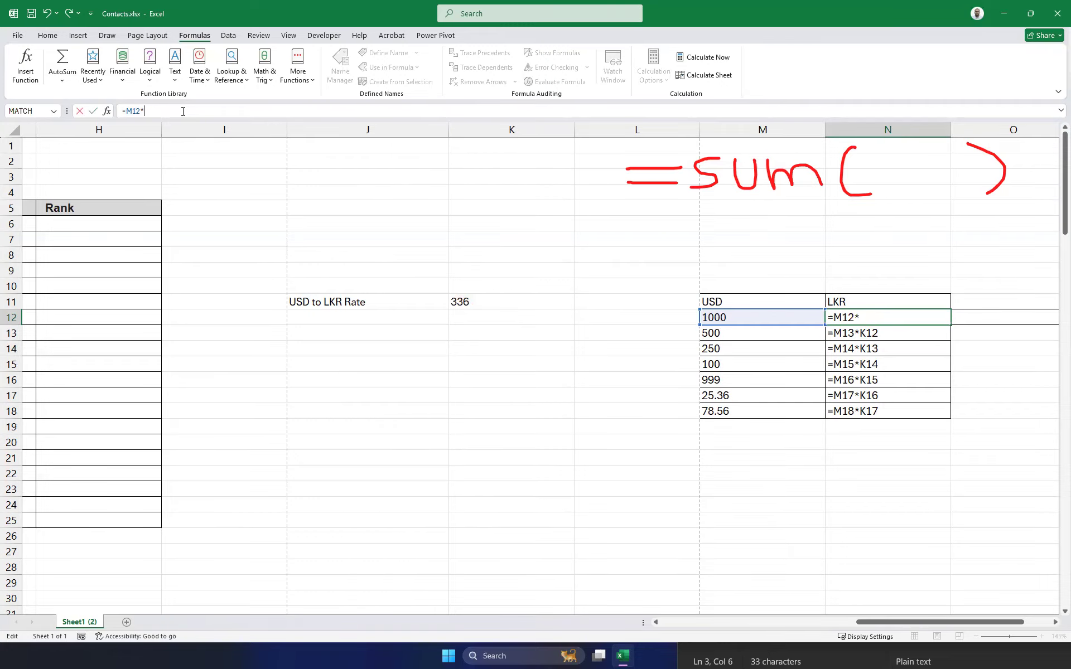
text(336)
key(Return)
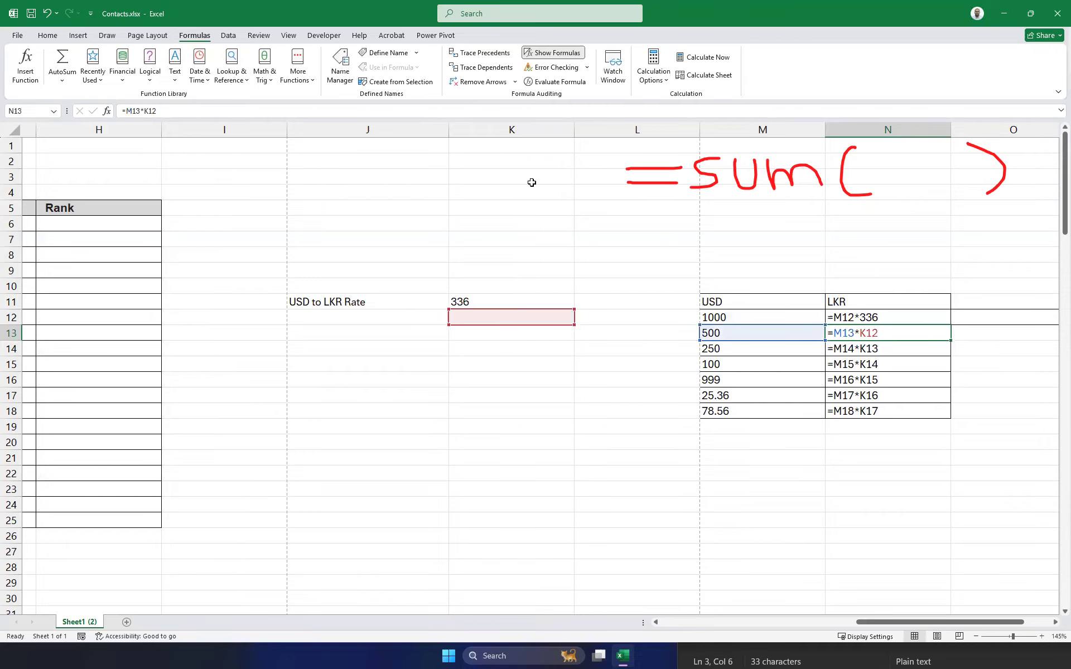
click(928, 312)
drag(951, 325, 940, 417)
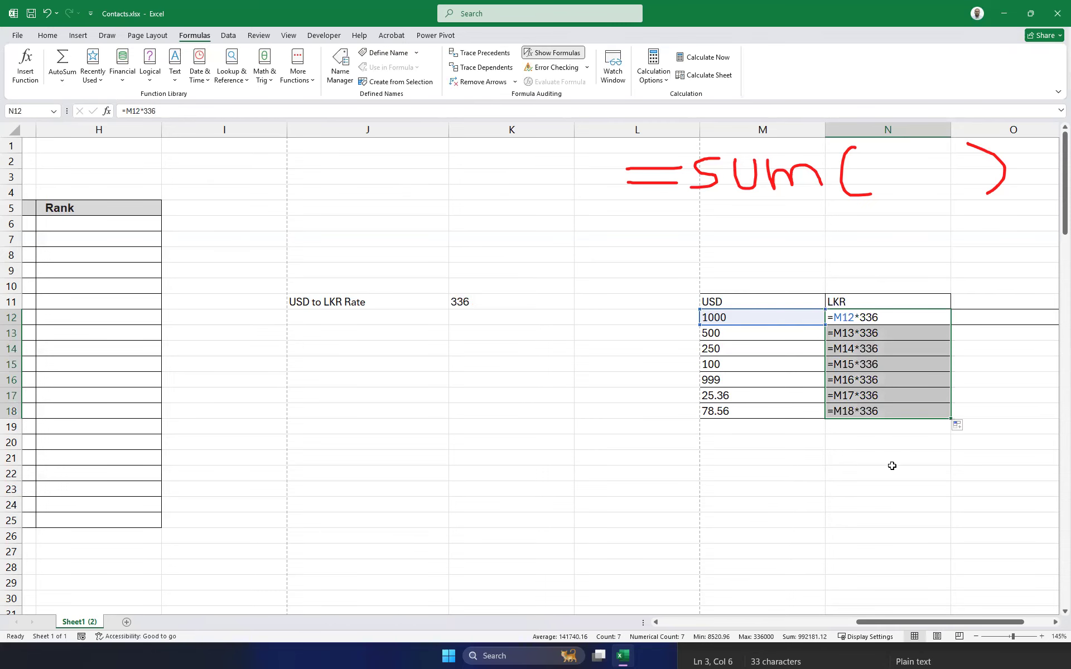
Show values, change the K11 rate to 325, then display formulas again with N12 selected.
click(557, 53)
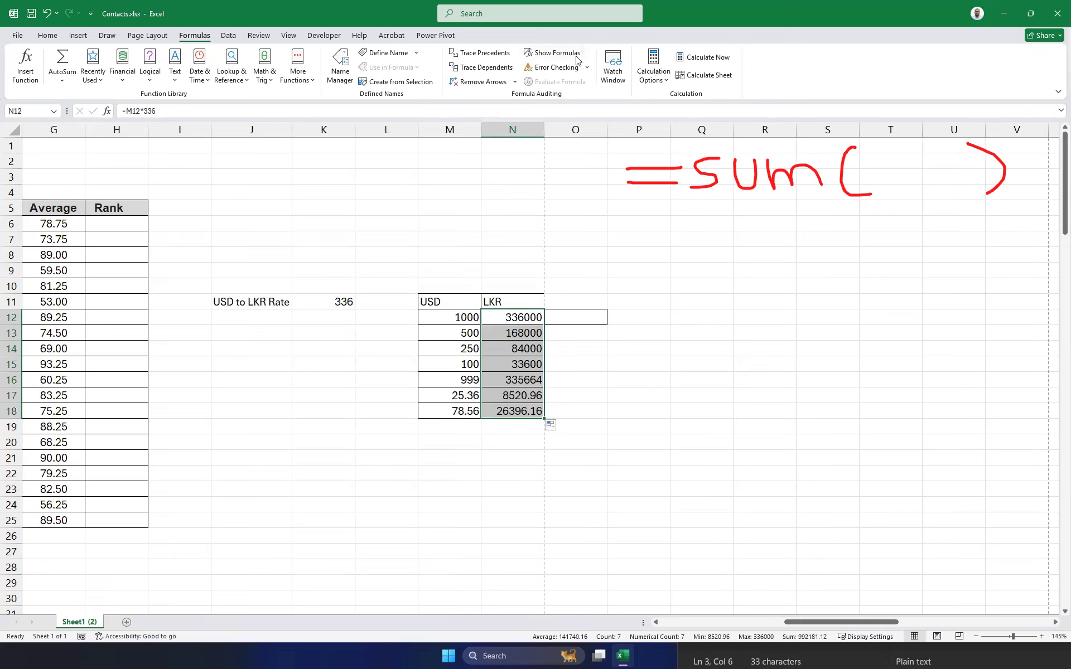
click(333, 302)
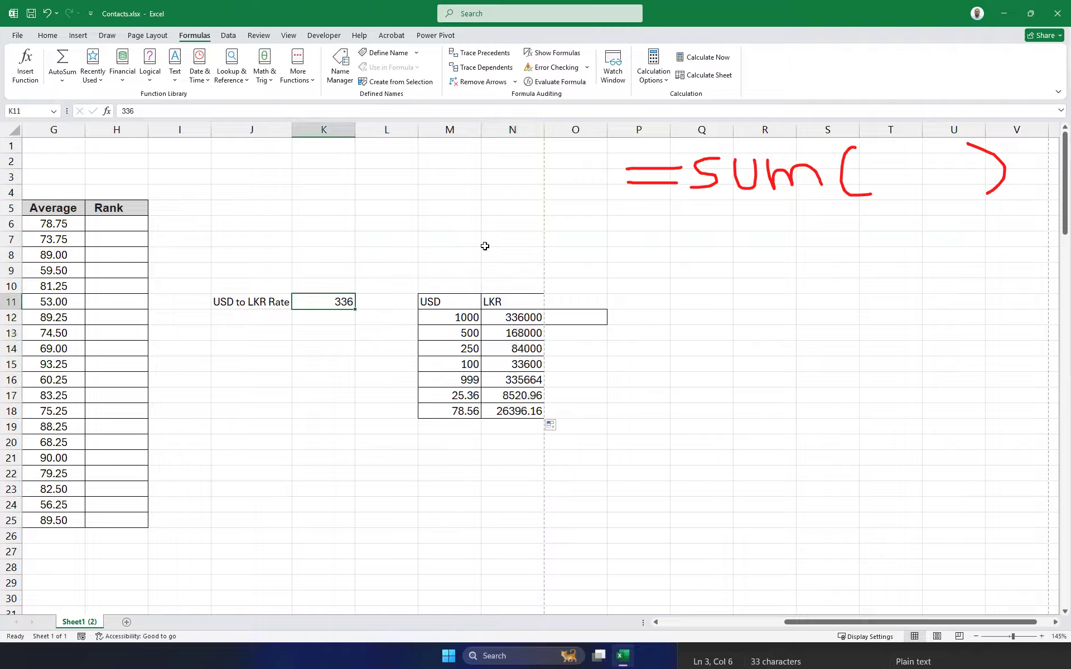
text(325)
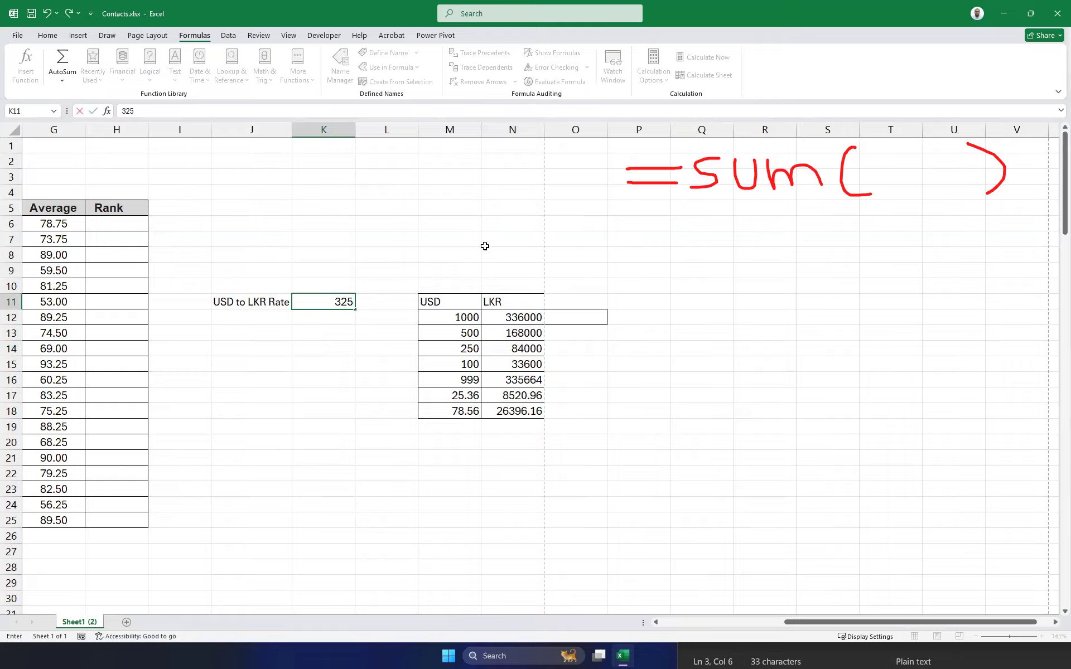
key(Return)
drag(519, 321, 517, 419)
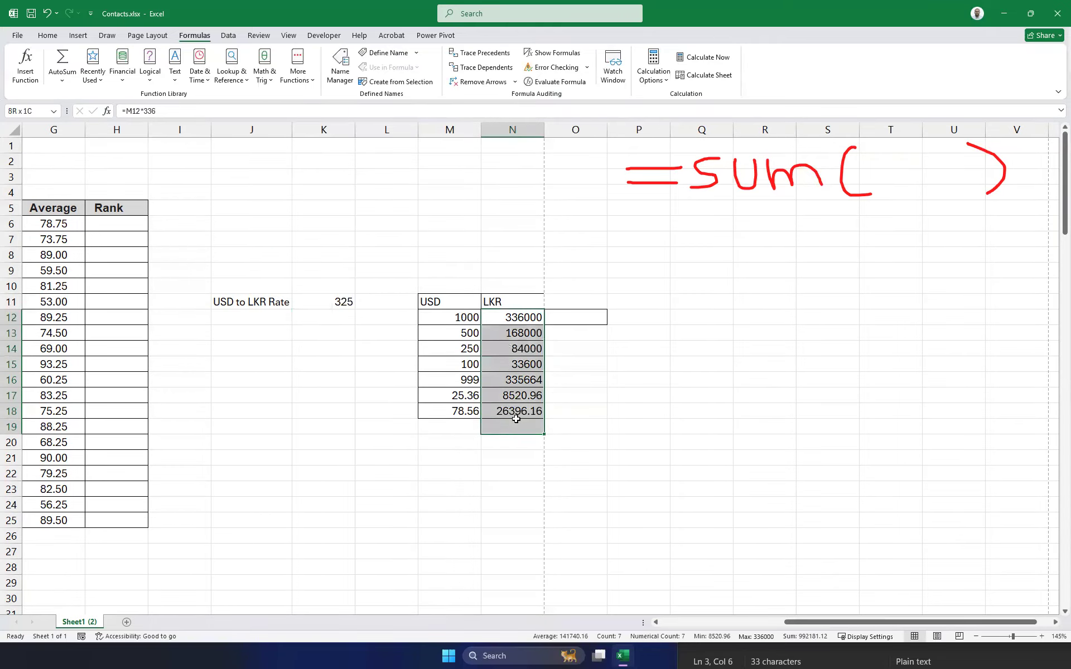
click(533, 316)
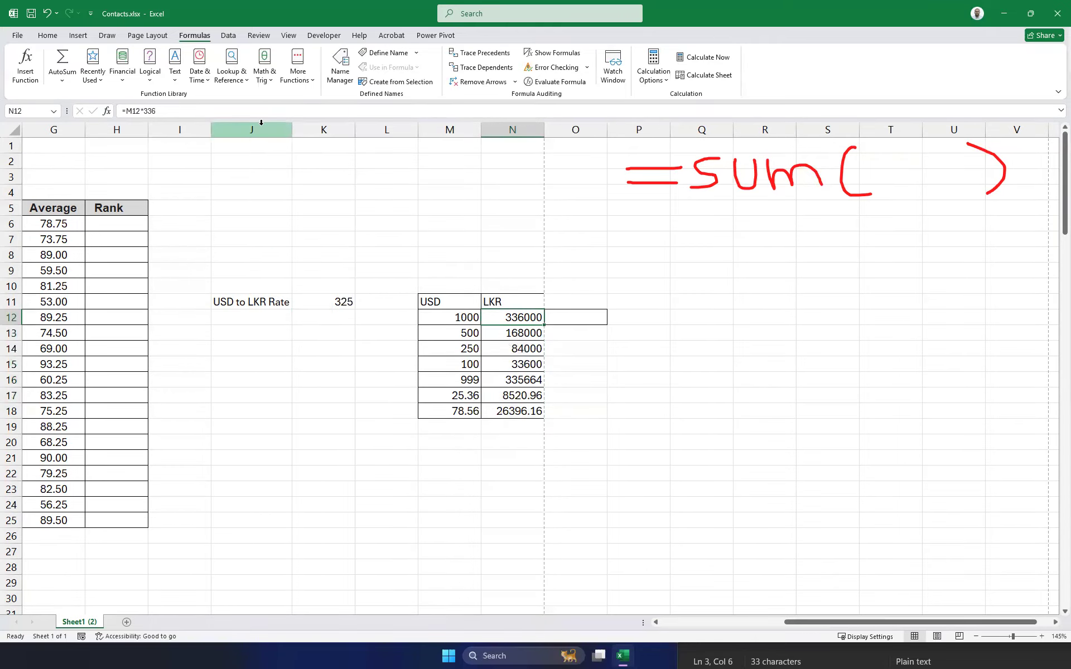
click(550, 56)
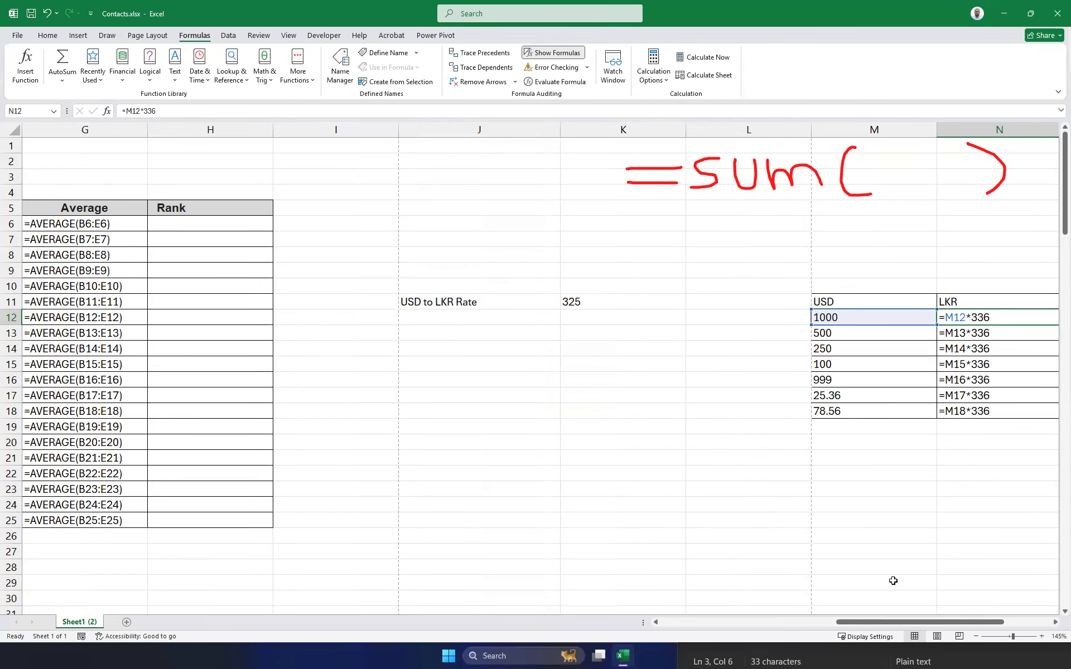
Re-enter N12 as =M12*K11 by referencing cells M12 and K11.
drag(892, 623, 915, 619)
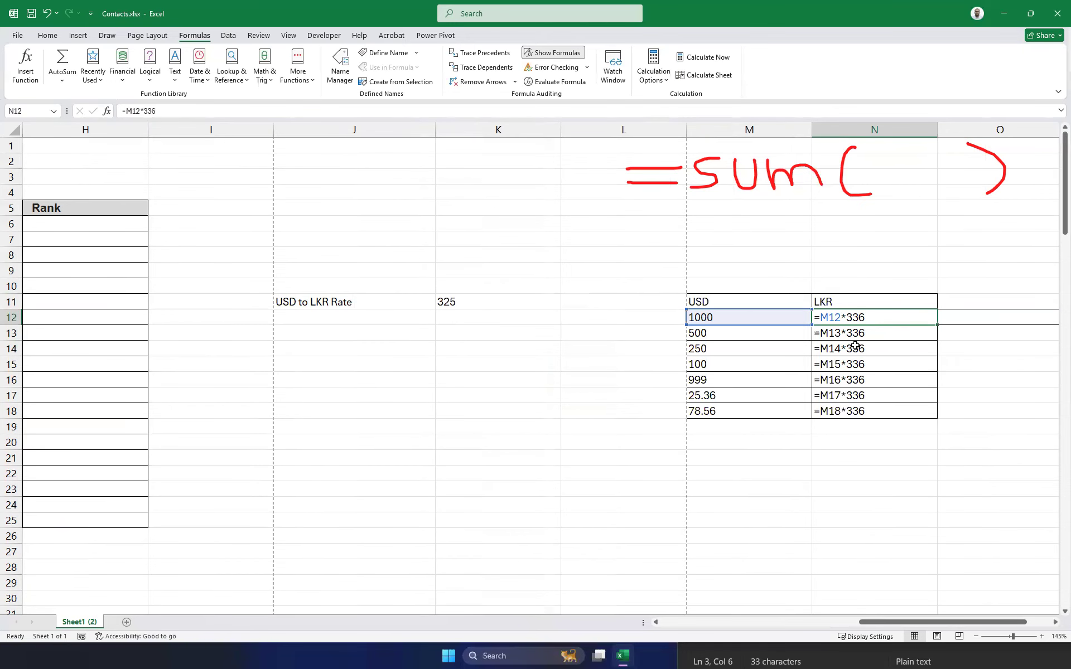
click(865, 311)
key(BackSpace)
text(=)
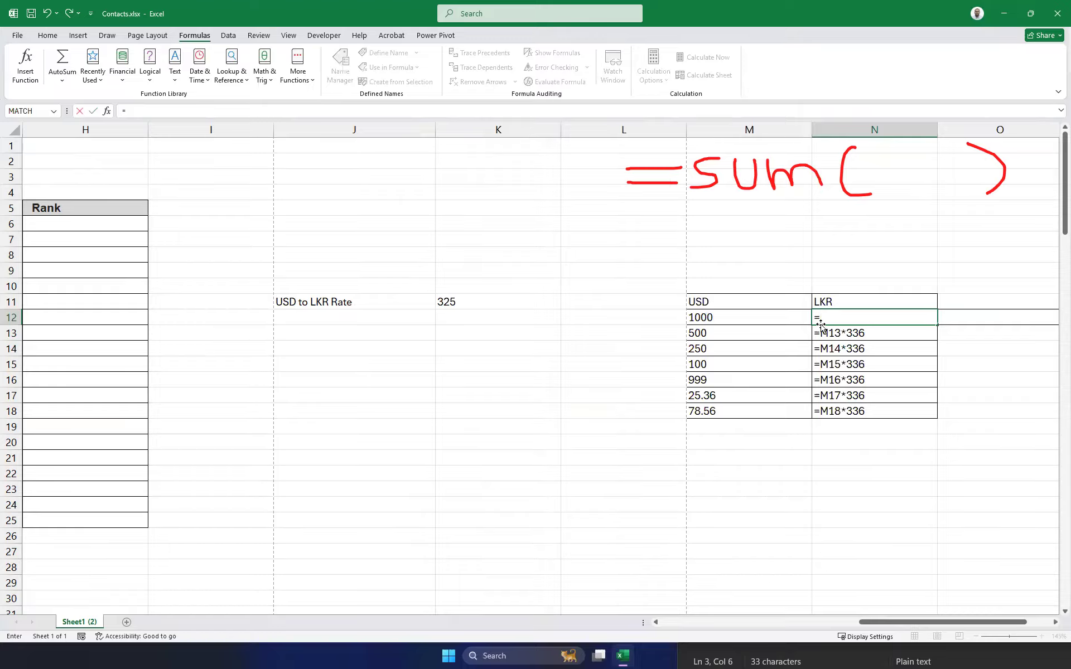
click(764, 321)
text(*)
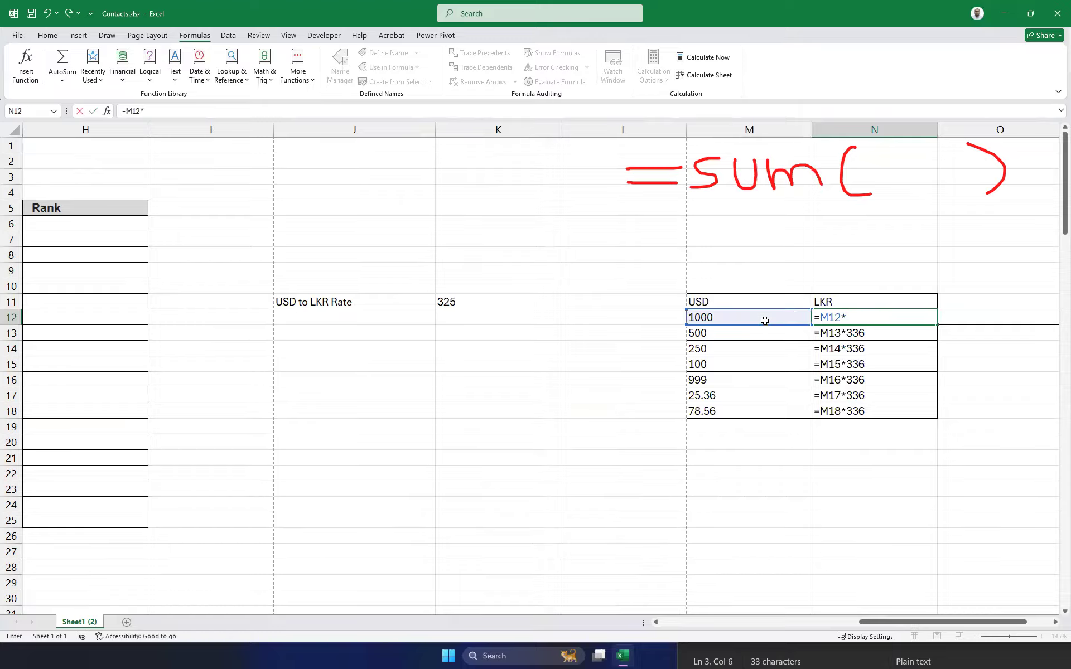
click(463, 300)
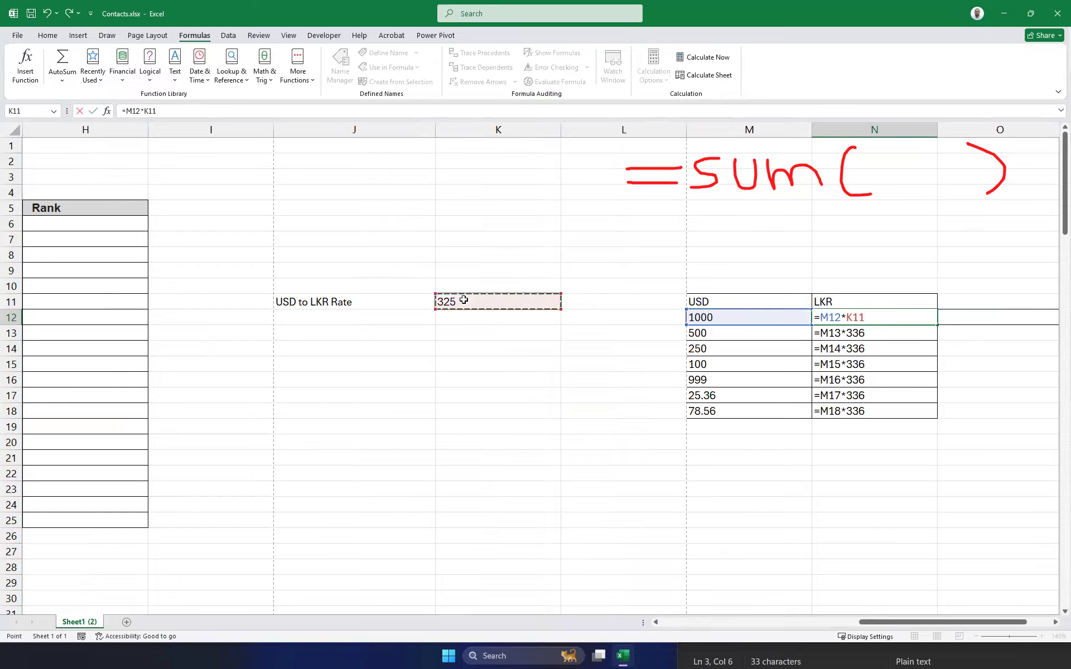
key(Return)
Fill the N12 formula down to N18, then check K11 and N12's references.
click(889, 319)
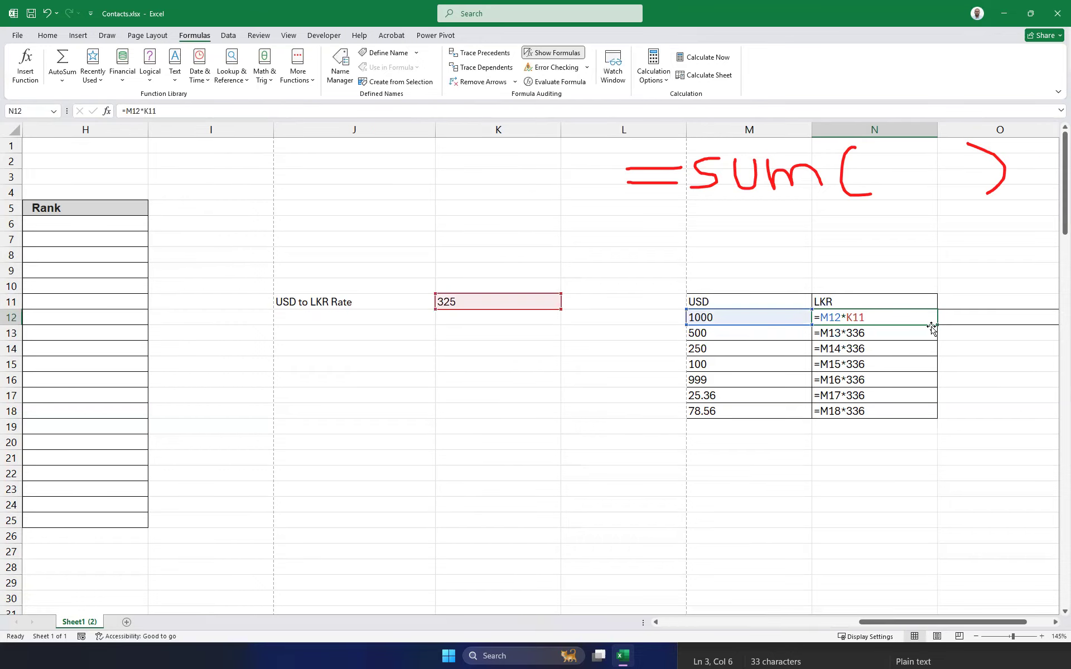
drag(938, 325, 946, 417)
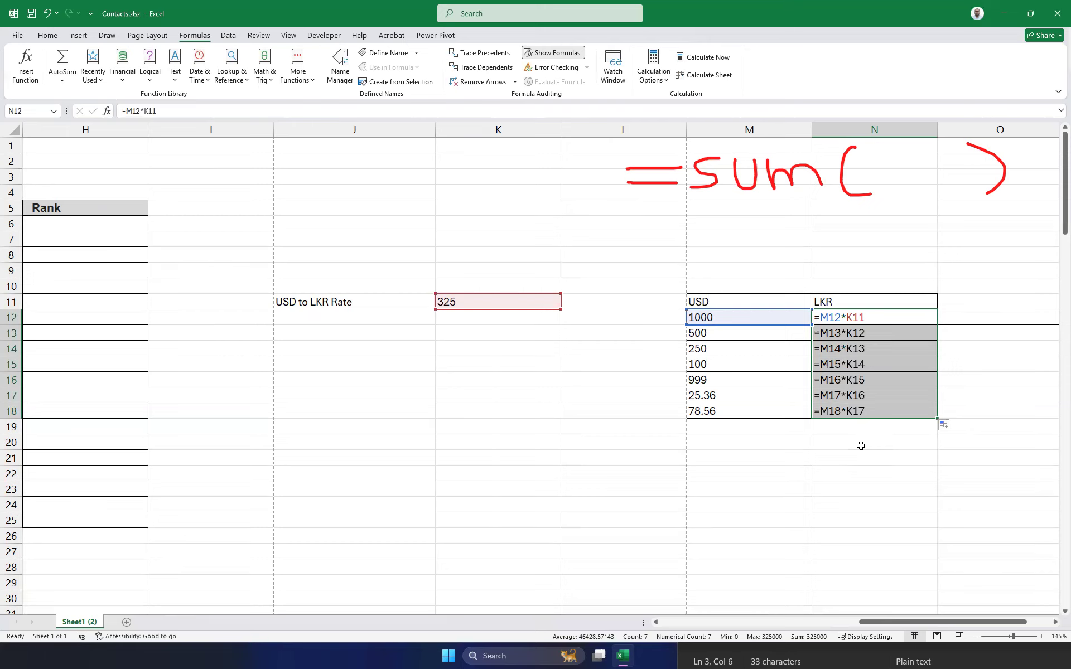
click(706, 454)
click(464, 302)
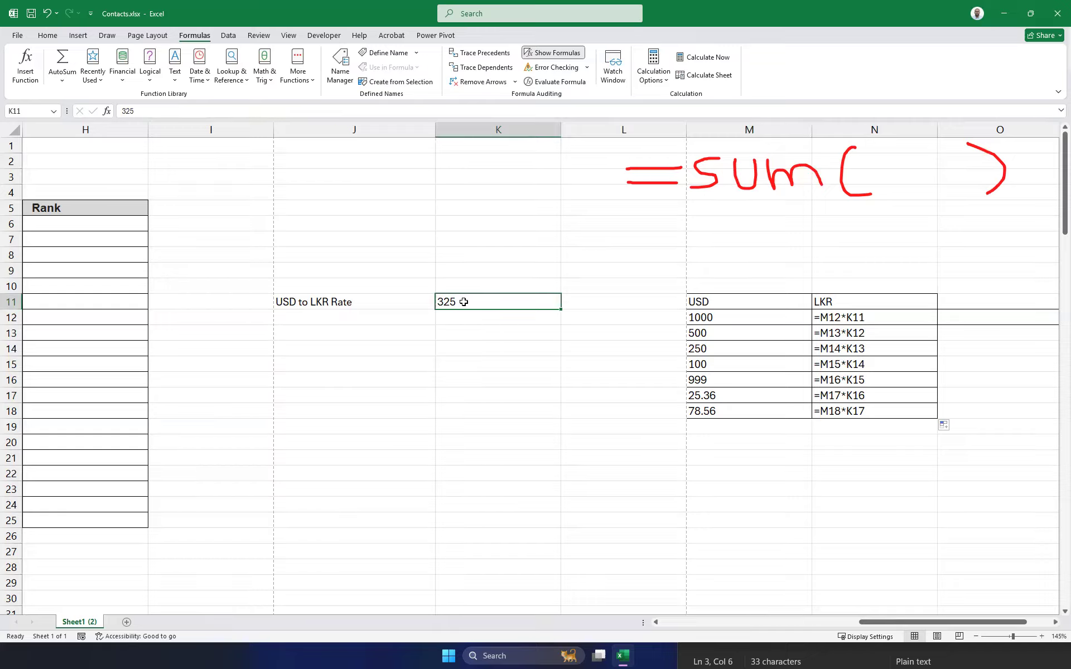
click(857, 317)
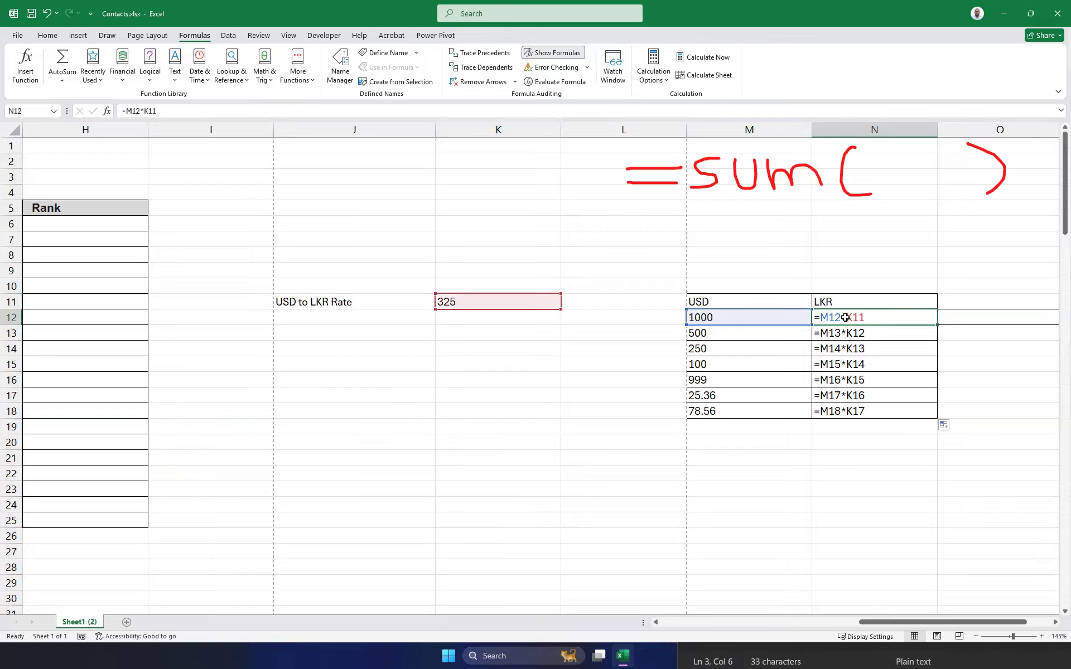
Change N12 to =M12*$K11 and fill it down through N20.
click(147, 110)
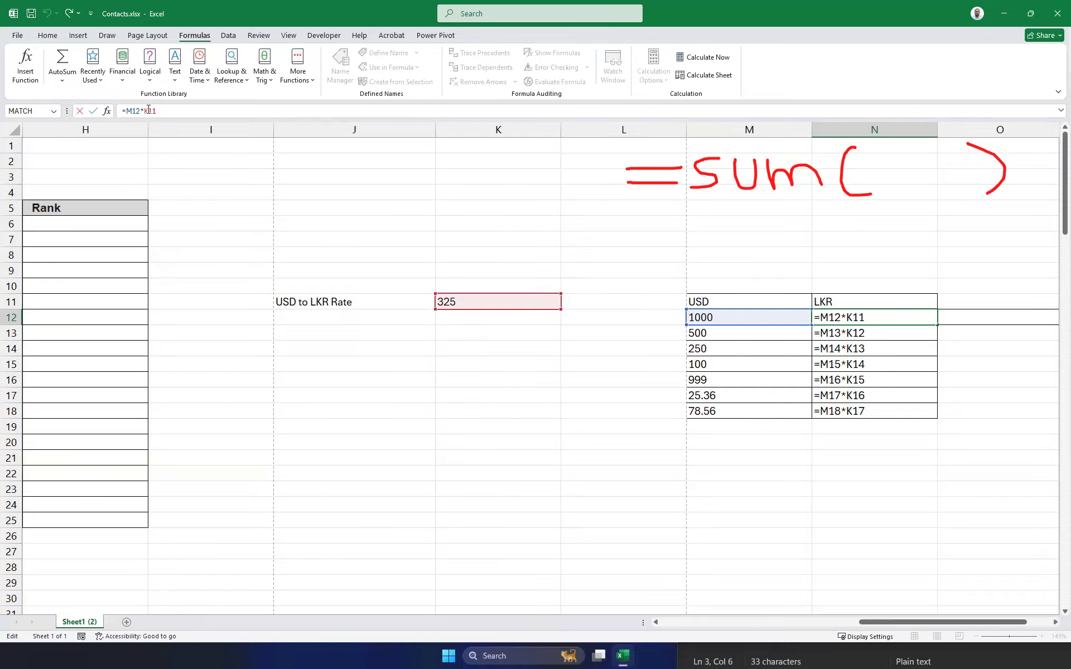
text($)
key(Return)
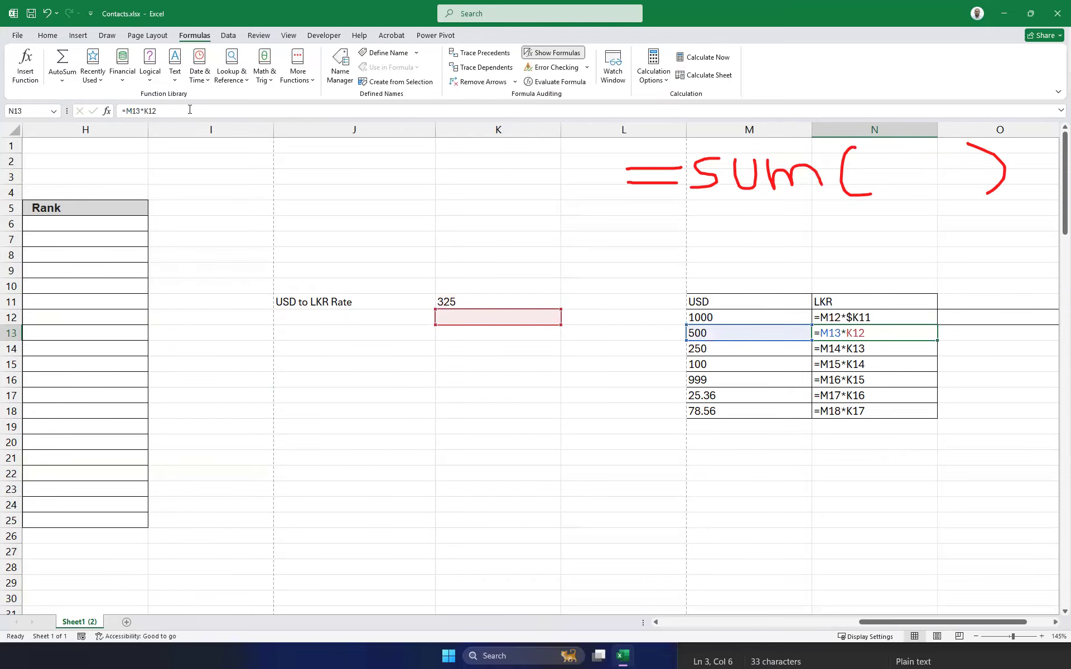
click(864, 318)
drag(937, 327, 903, 446)
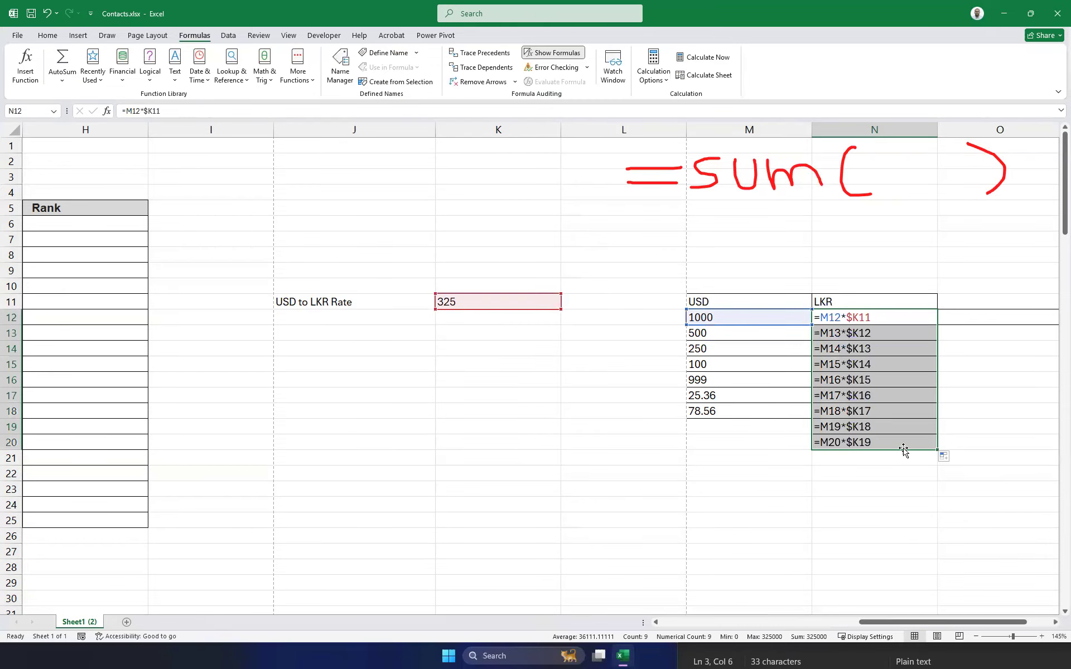
Test copying N12 across into O12, inspect and discard it, then reopen N12's formula.
click(873, 316)
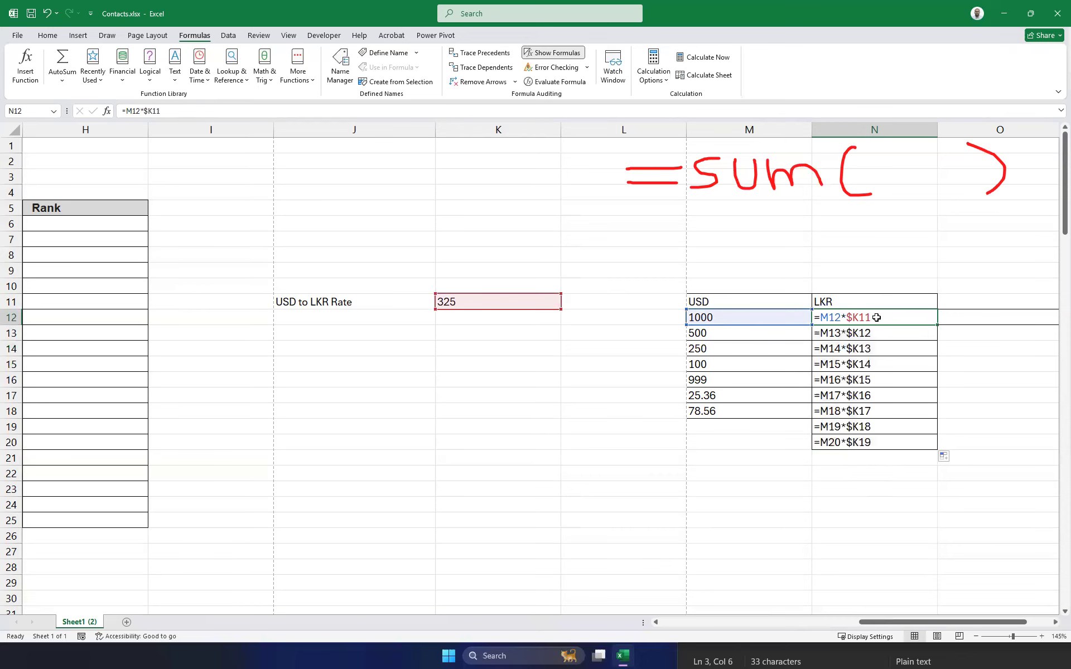
drag(938, 326, 1019, 327)
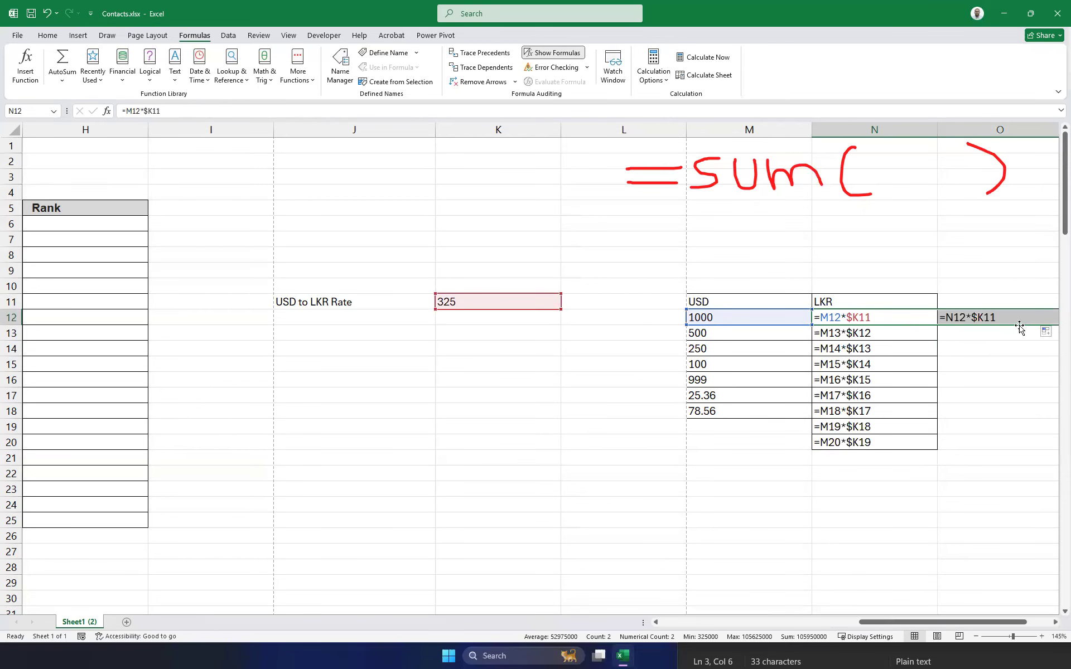
click(981, 319)
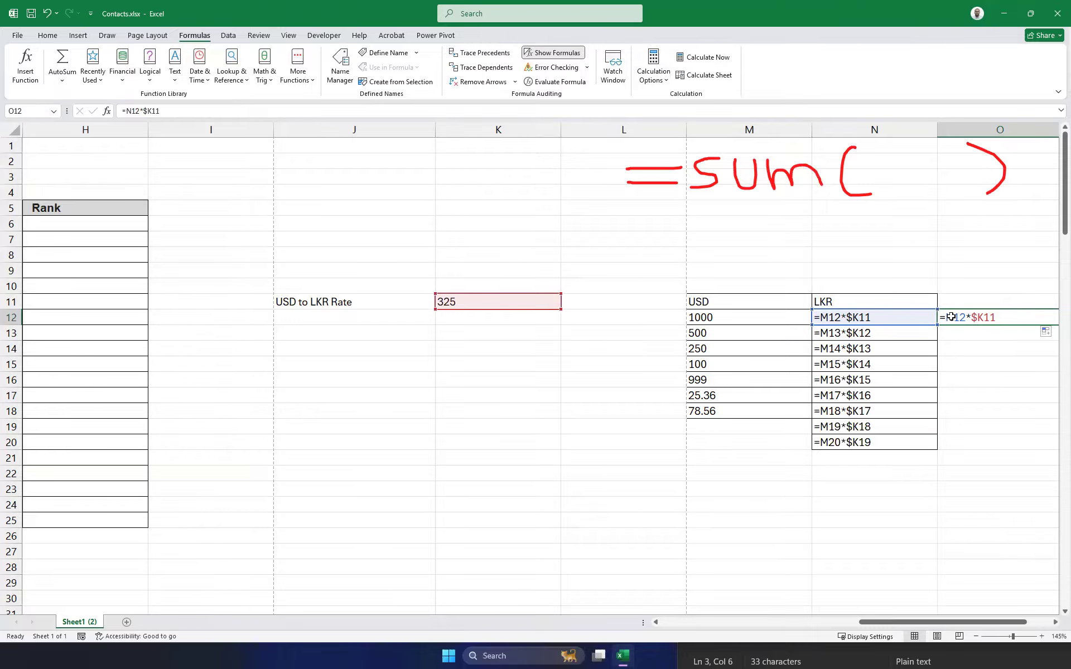
key(Escape)
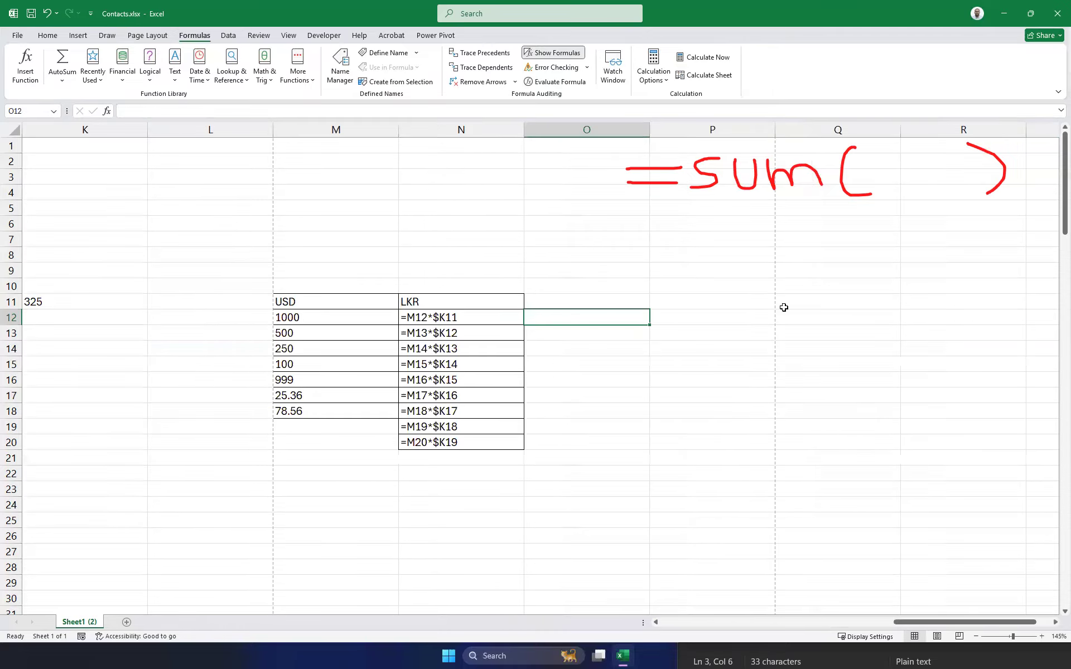
double_click(476, 321)
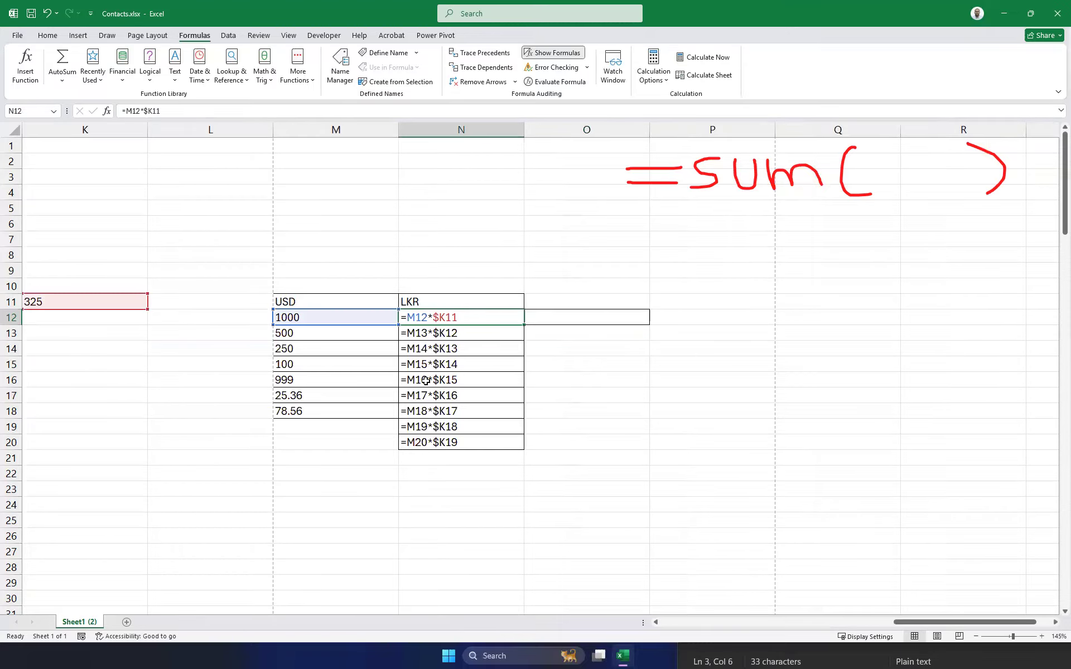
drag(904, 622, 843, 624)
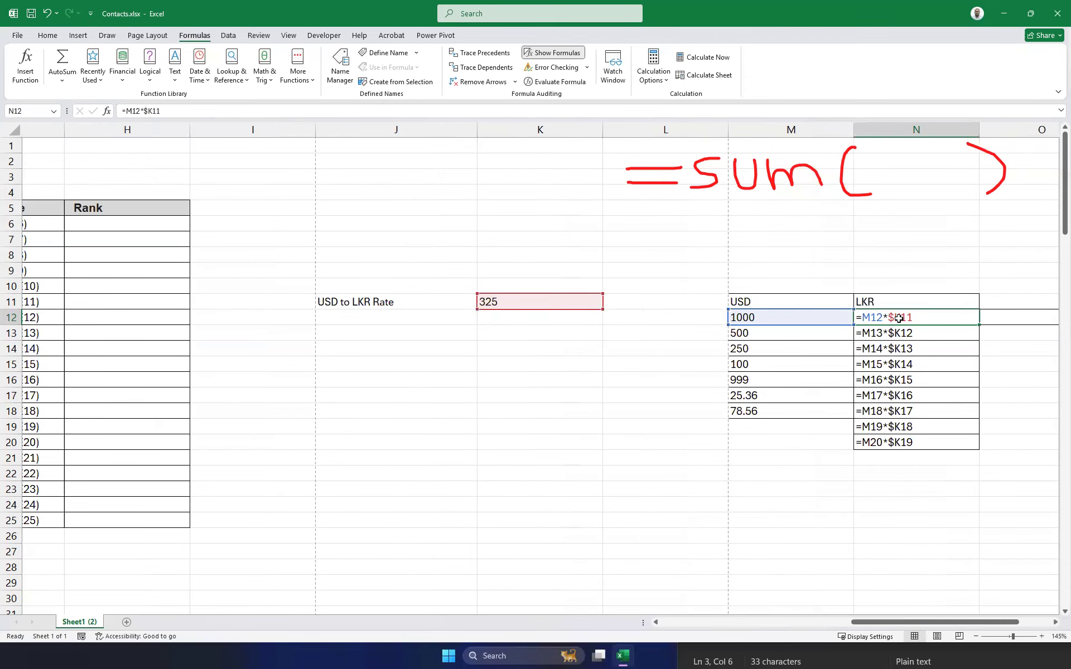
click(145, 111)
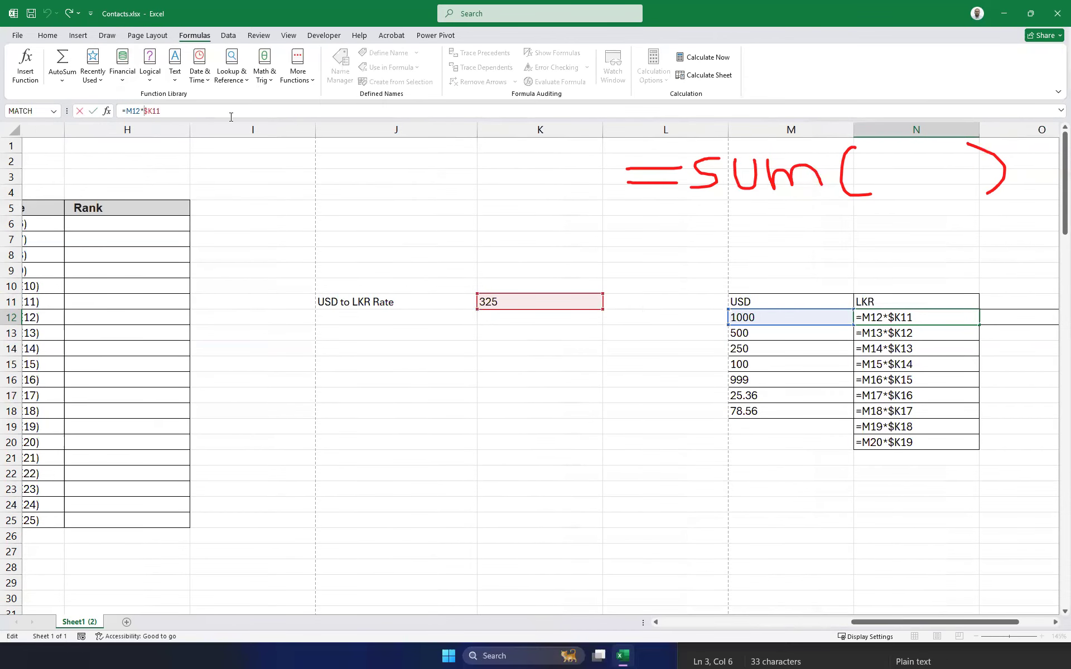
Change N12 to =M12*K$11, fill it down to N20, and check the copies in N13–N16.
key(Delete)
text($)
key(Return)
click(932, 317)
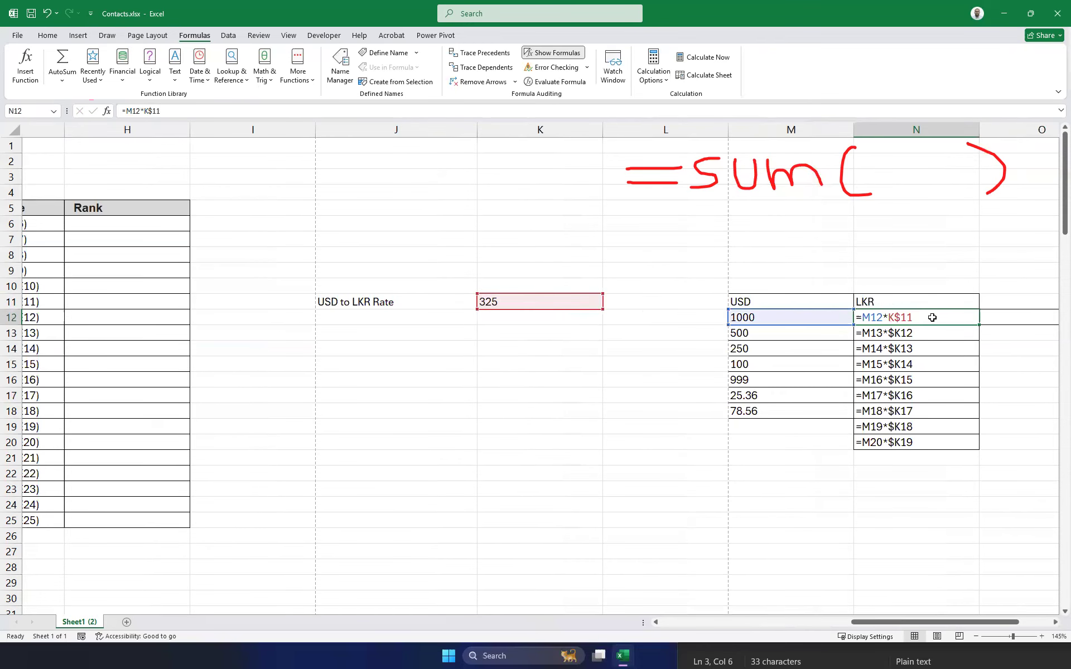
drag(979, 324, 953, 445)
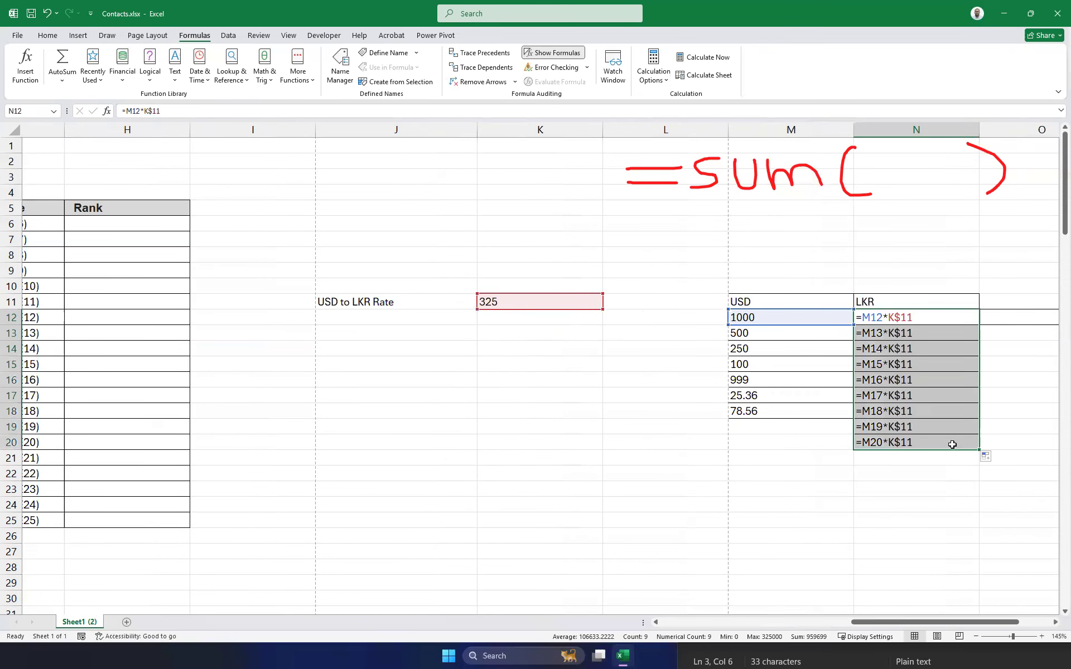
click(910, 332)
click(913, 349)
click(914, 365)
click(914, 381)
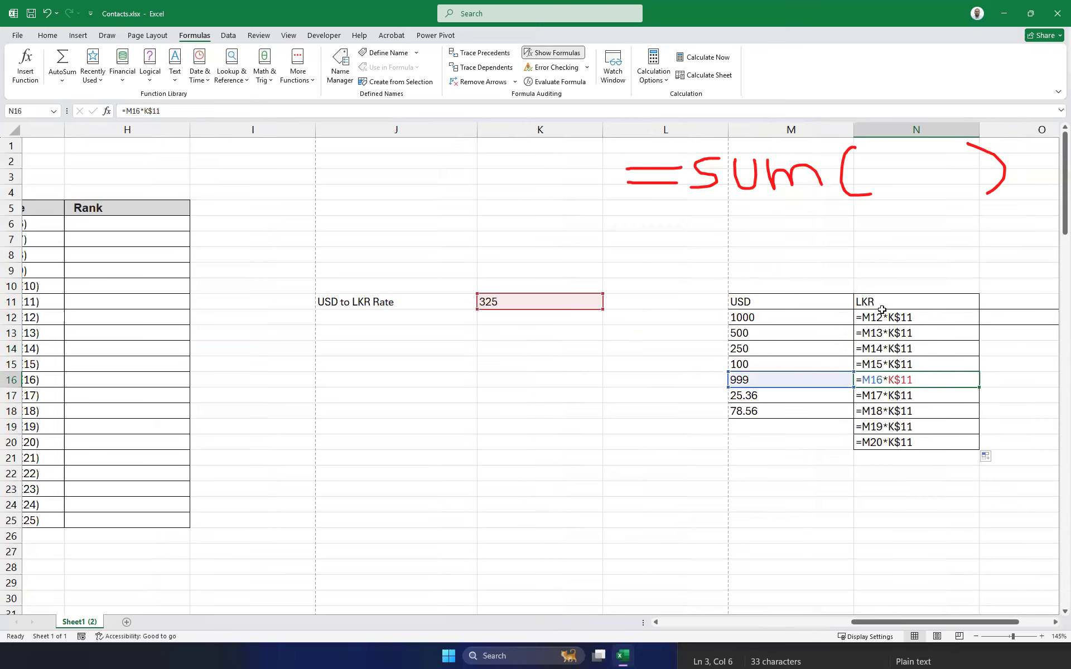
click(512, 303)
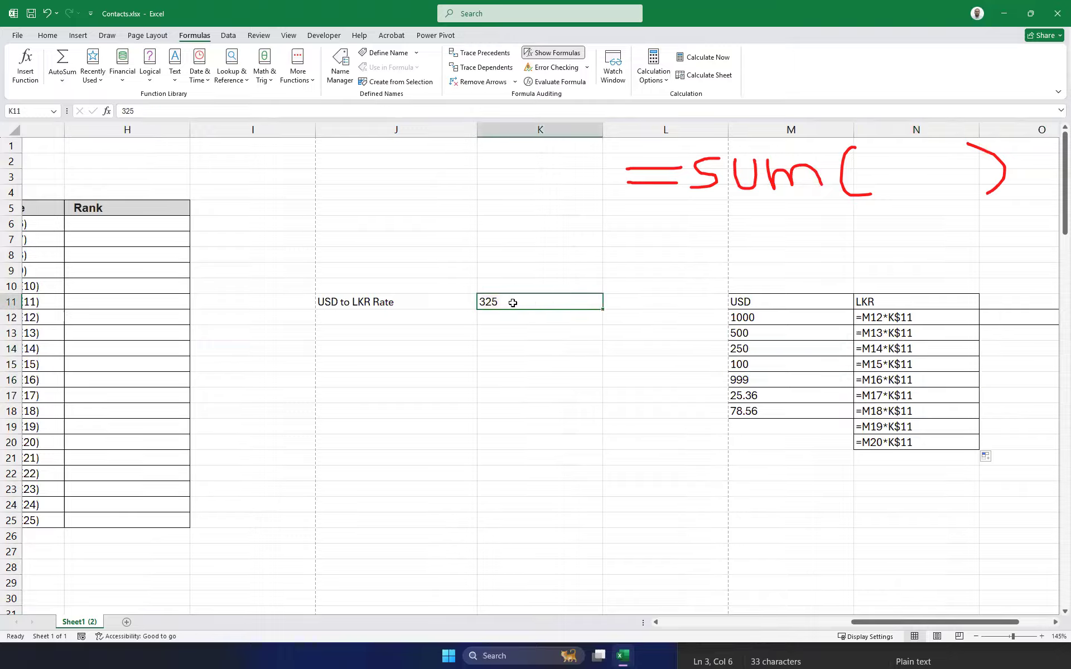
Copy N12 across to P12, inspect the shifted copies, then reopen N12's formula.
click(921, 319)
drag(979, 325, 915, 328)
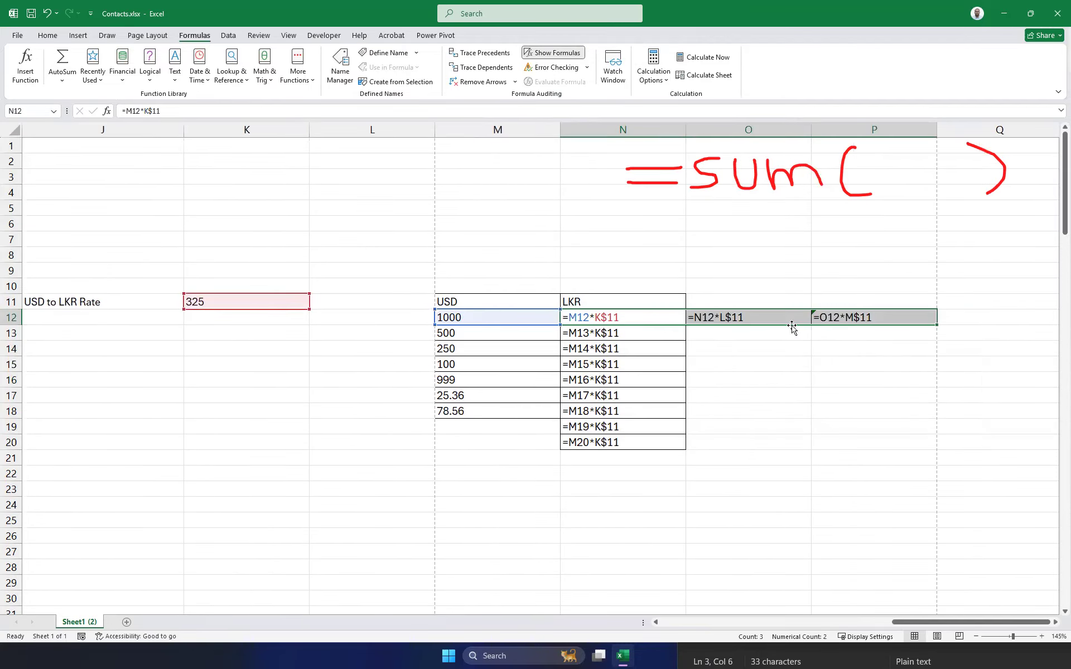
click(858, 318)
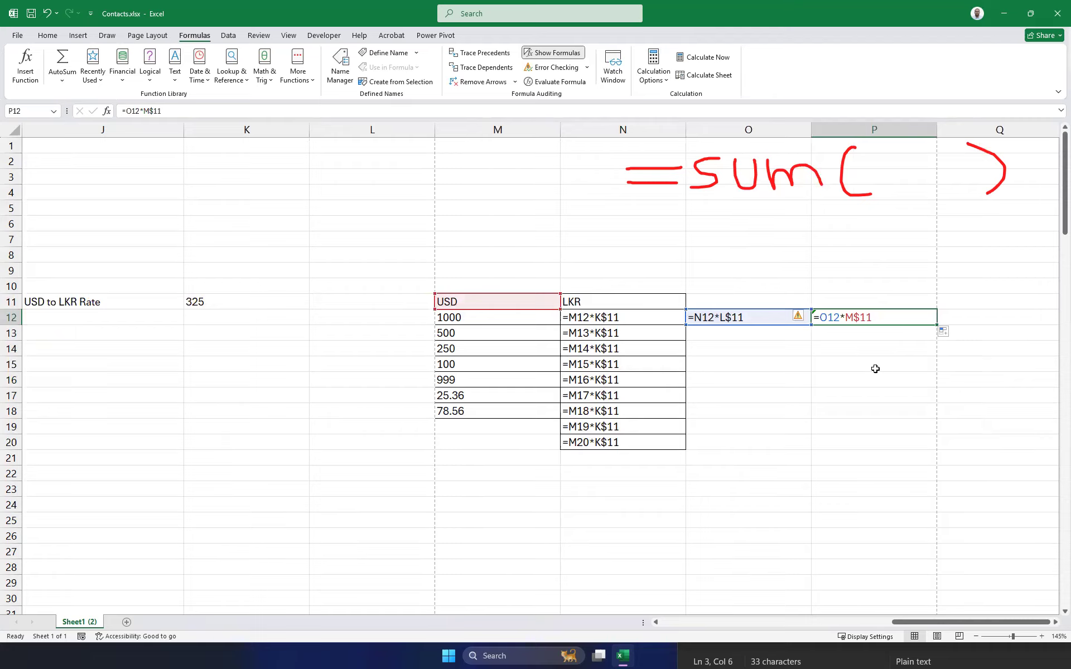
click(607, 316)
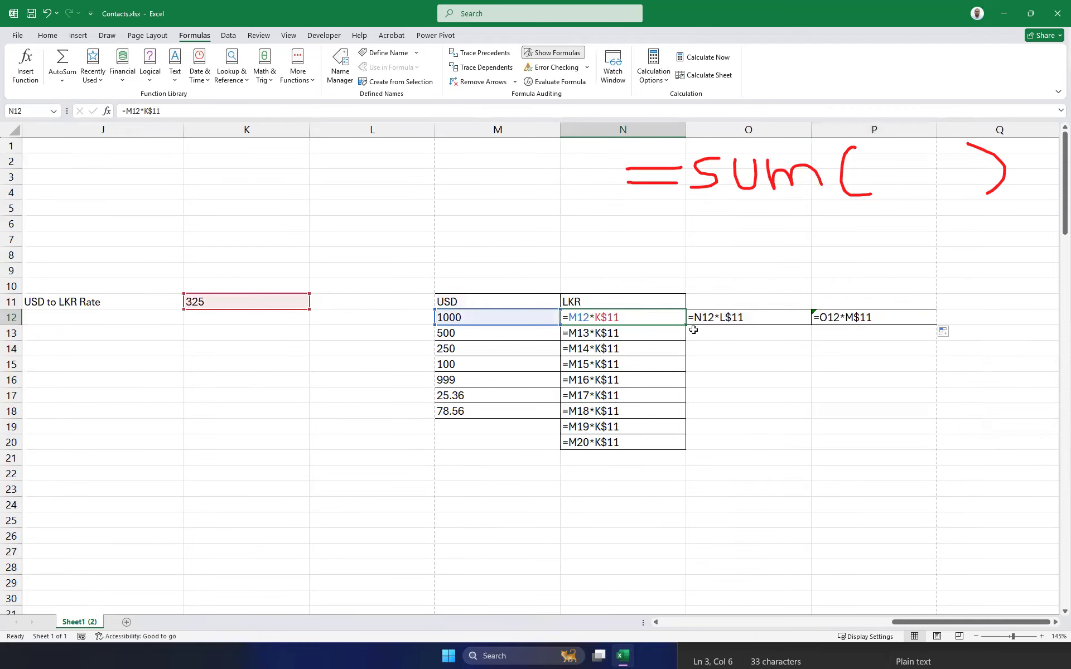
click(141, 111)
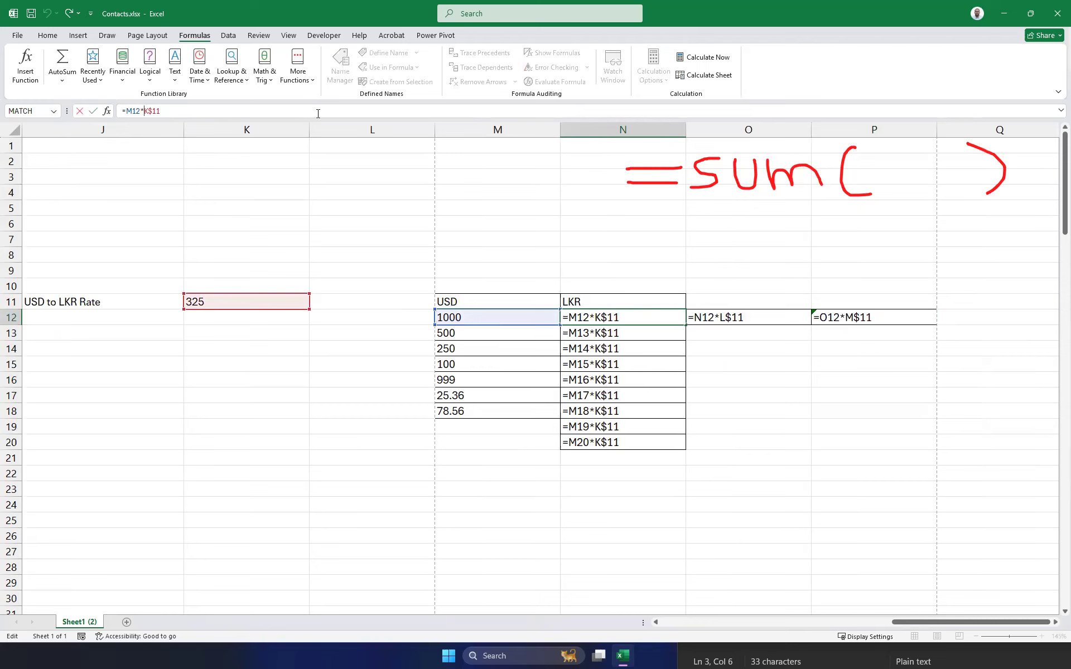
Make N12 =M12*$K$11, fill it down to row 20, and copy it across into O12:P12.
text($)
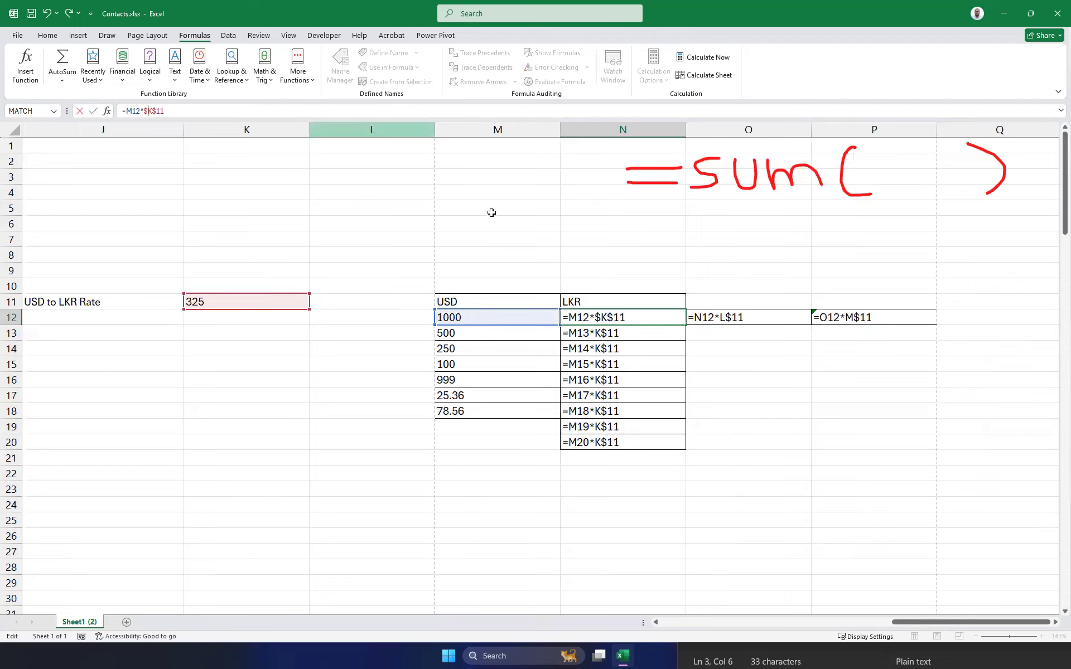
key(Return)
click(601, 319)
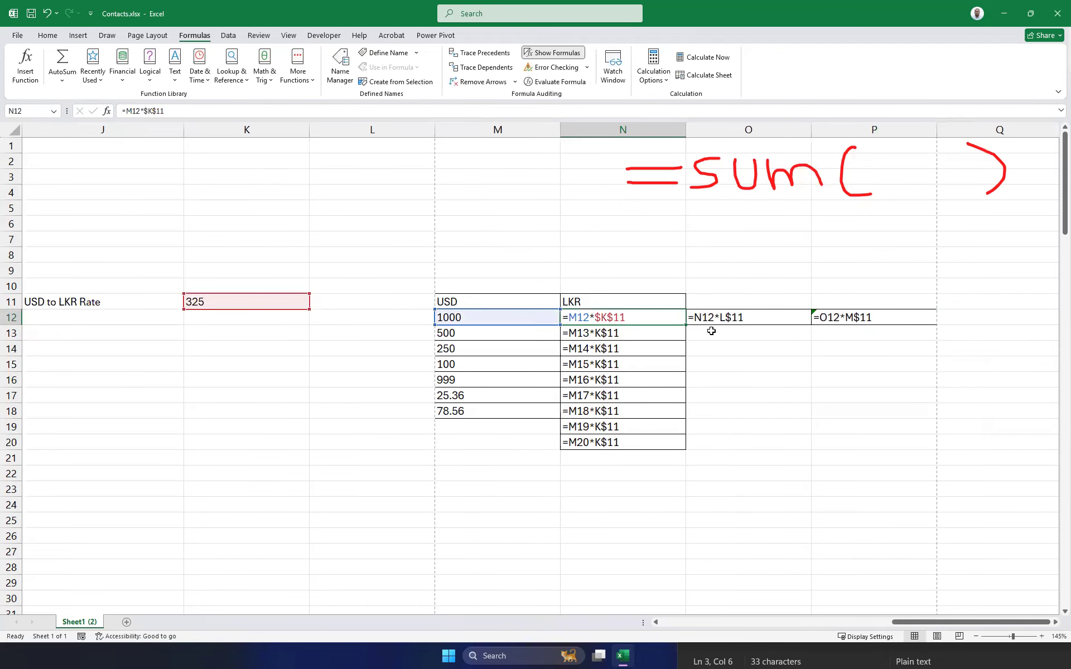
drag(685, 326, 682, 445)
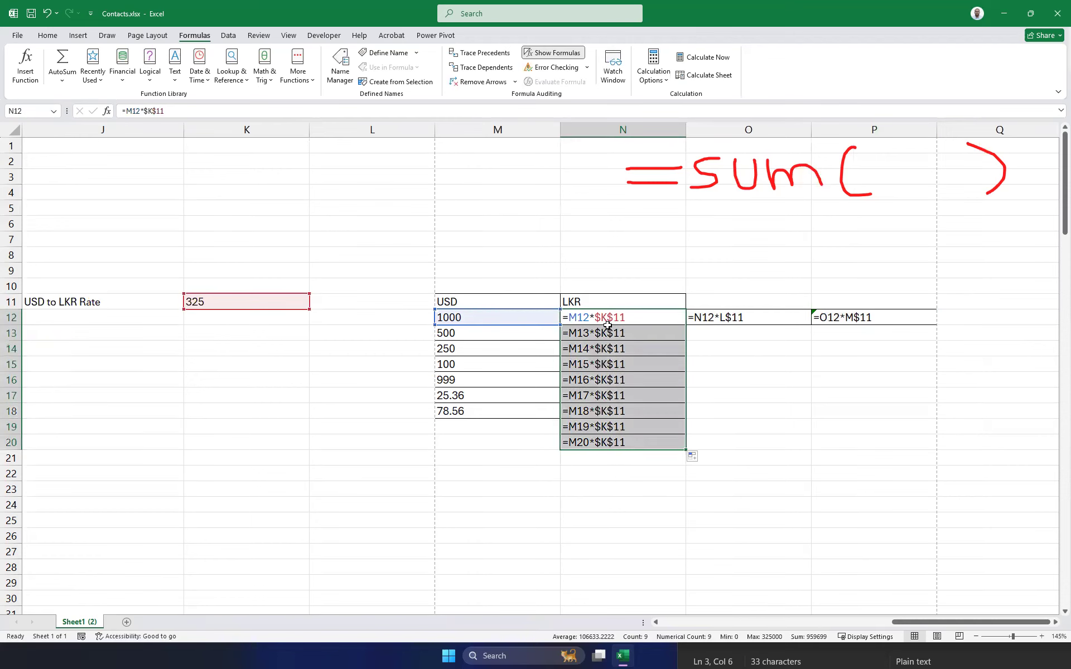
click(682, 321)
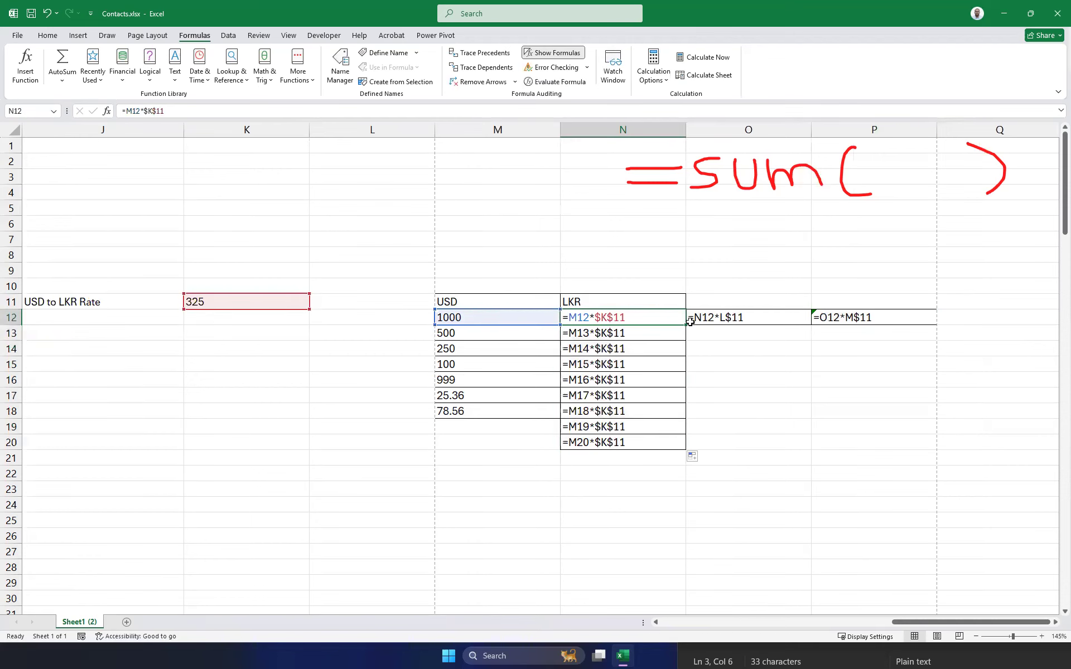
drag(686, 325, 909, 327)
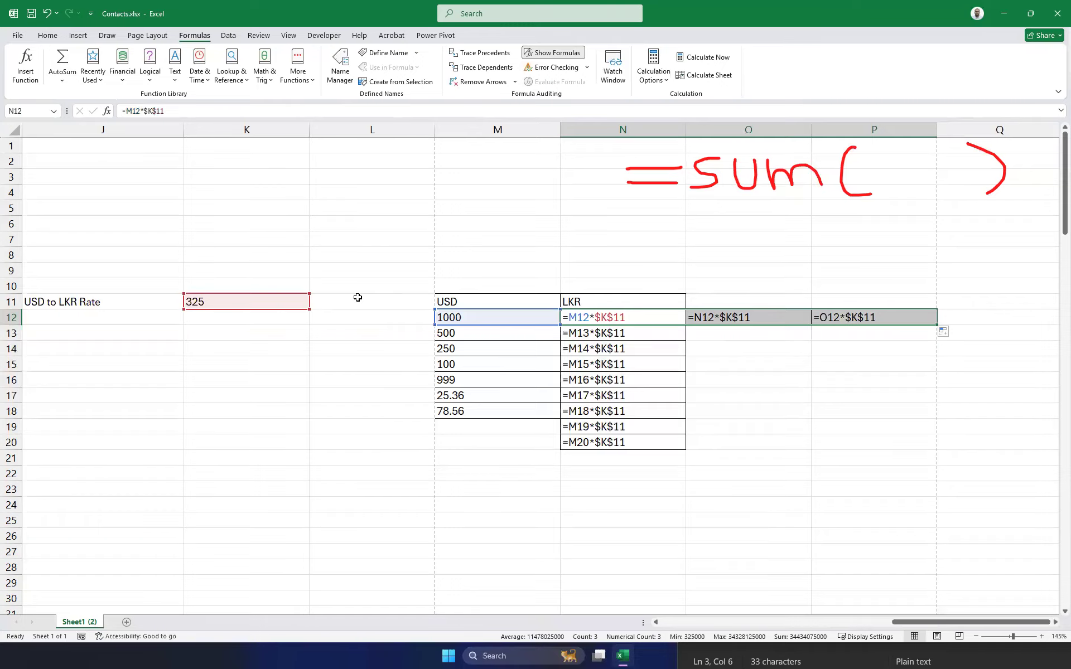
Cycle N12's rate reference with F4 and confirm the edited formula.
click(153, 112)
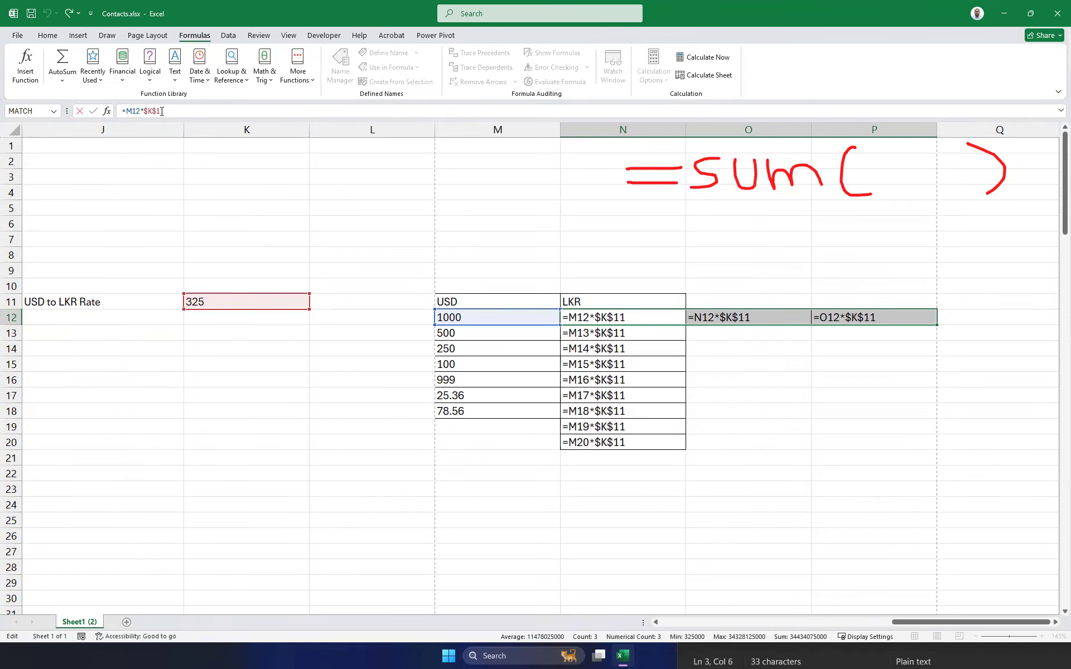
key(F4)
key(F4)
key(F4)
click(149, 115)
key(F4)
key(F4)
key(F4)
key(F4)
key(F4)
key(F4)
key(F4)
key(F4)
key(F4)
key(Return)
Fill the N12 formula down to N21 and delete the stray formulas in O12:P12.
click(657, 314)
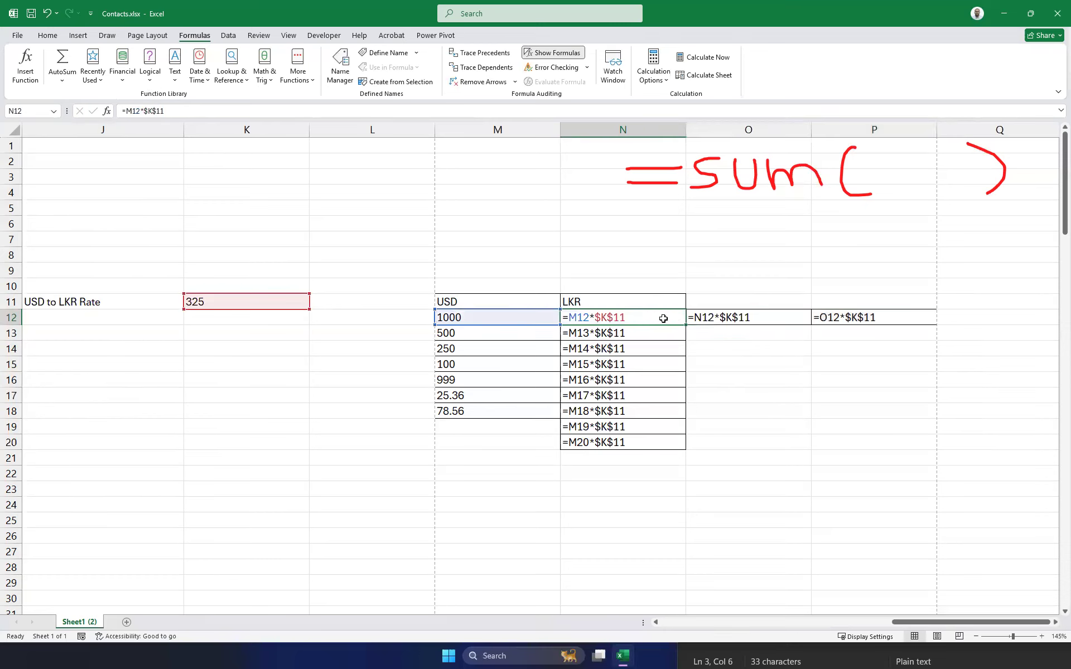
drag(684, 326, 657, 457)
drag(718, 322, 878, 326)
key(Delete)
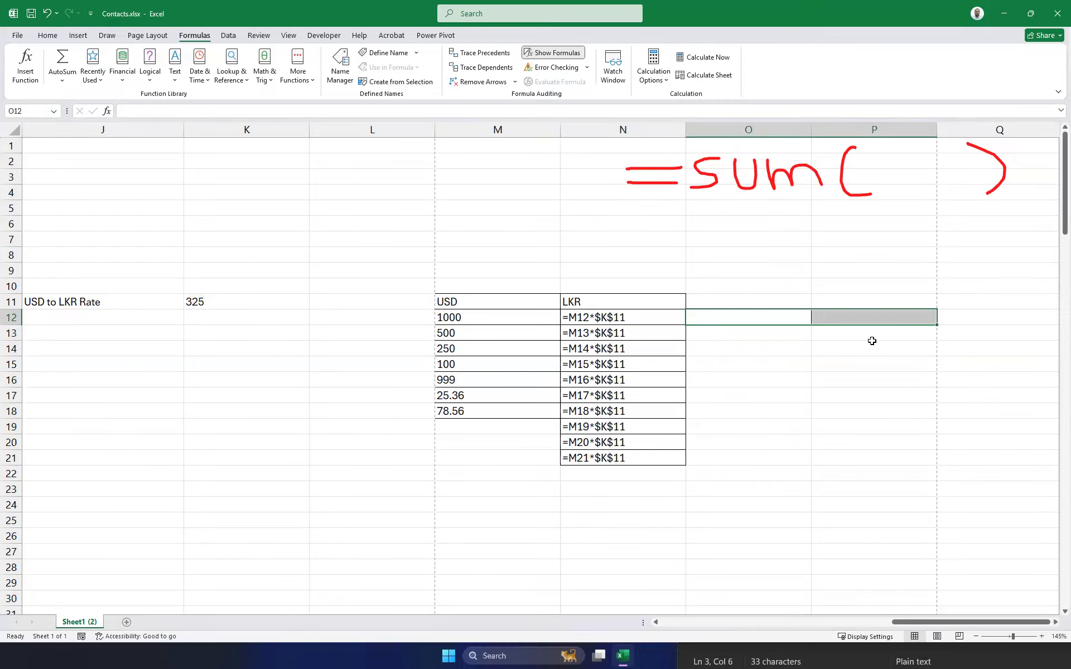
drag(925, 625, 883, 624)
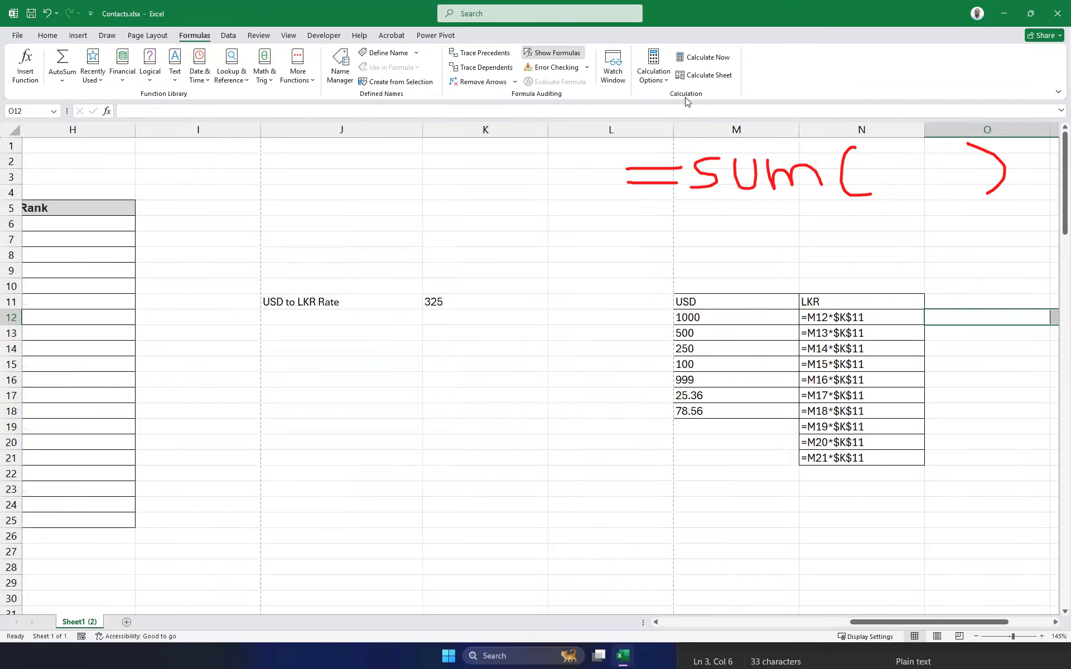
Switch back to calculated values and add 150 as a new USD amount in M19.
click(554, 53)
drag(854, 623, 812, 623)
click(617, 429)
text(150)
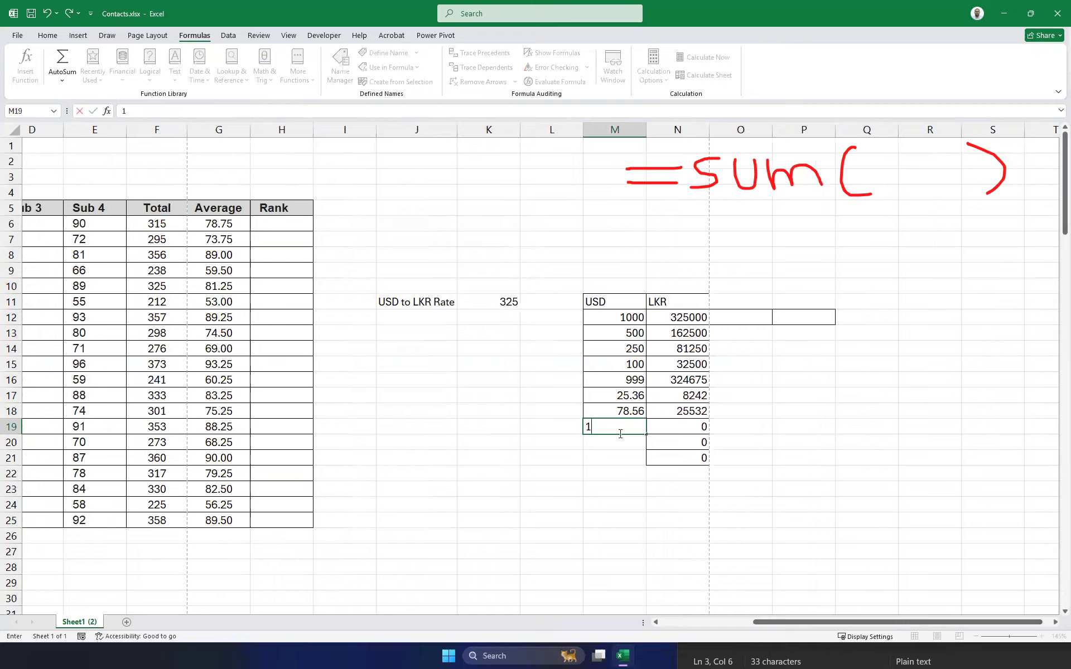
key(Return)
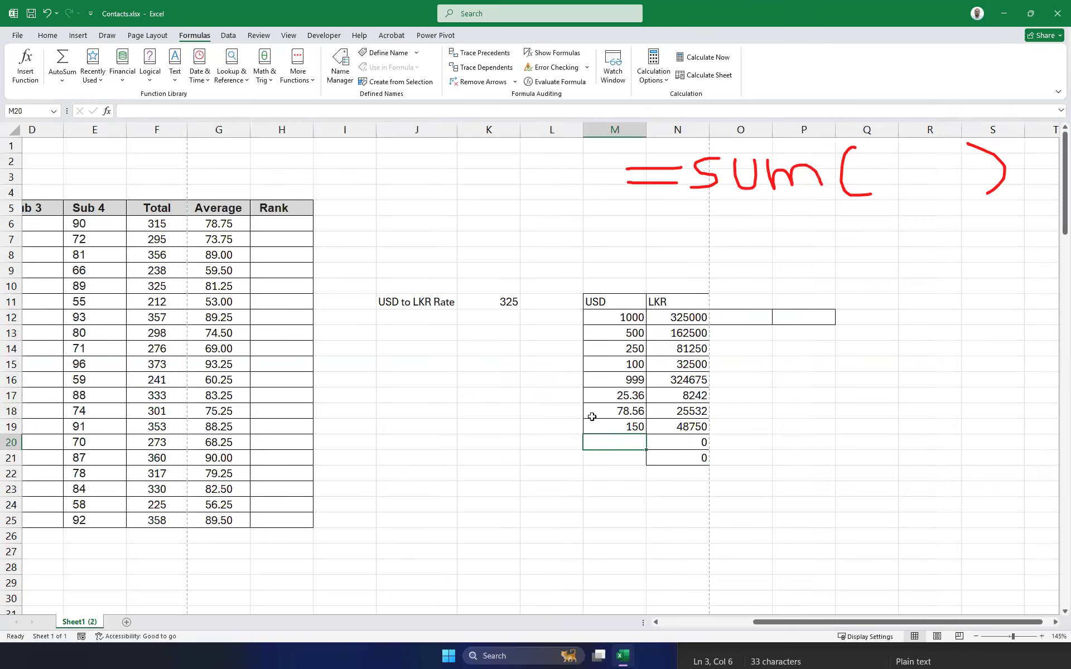
Change the exchange rate in K11 to 250, then to 400.
click(505, 302)
text(25)
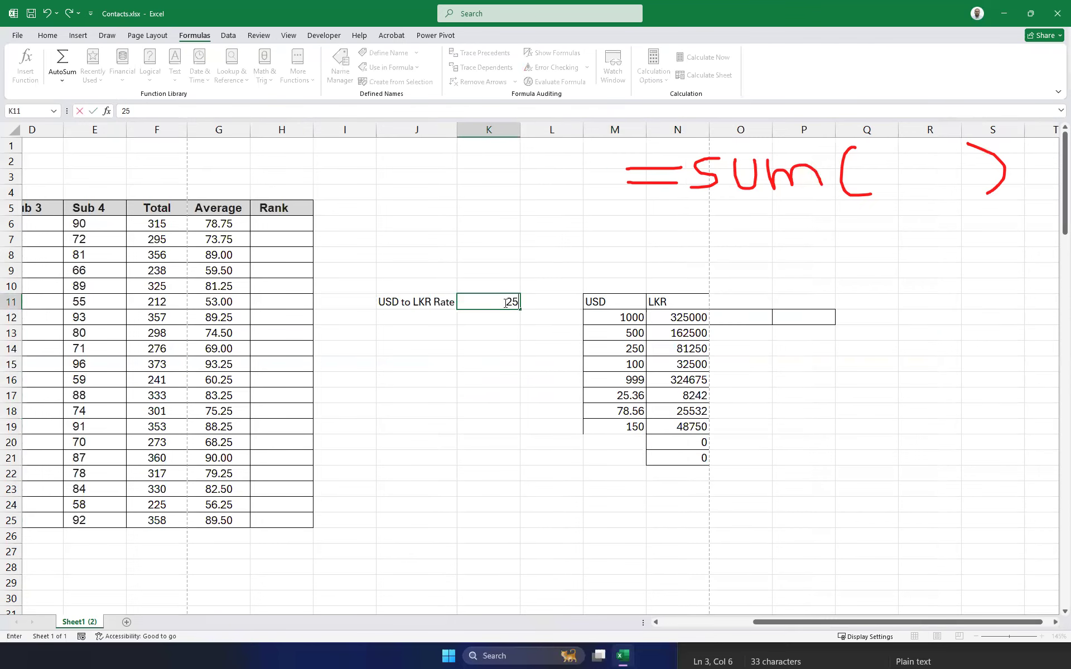
text(0)
key(Return)
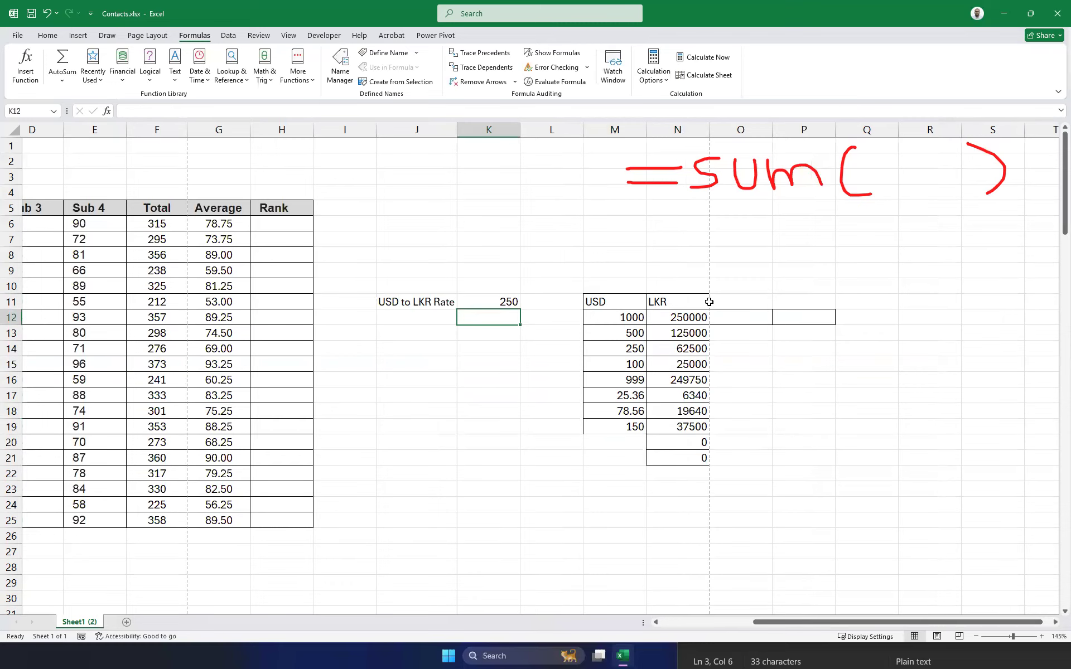
click(504, 302)
text(400)
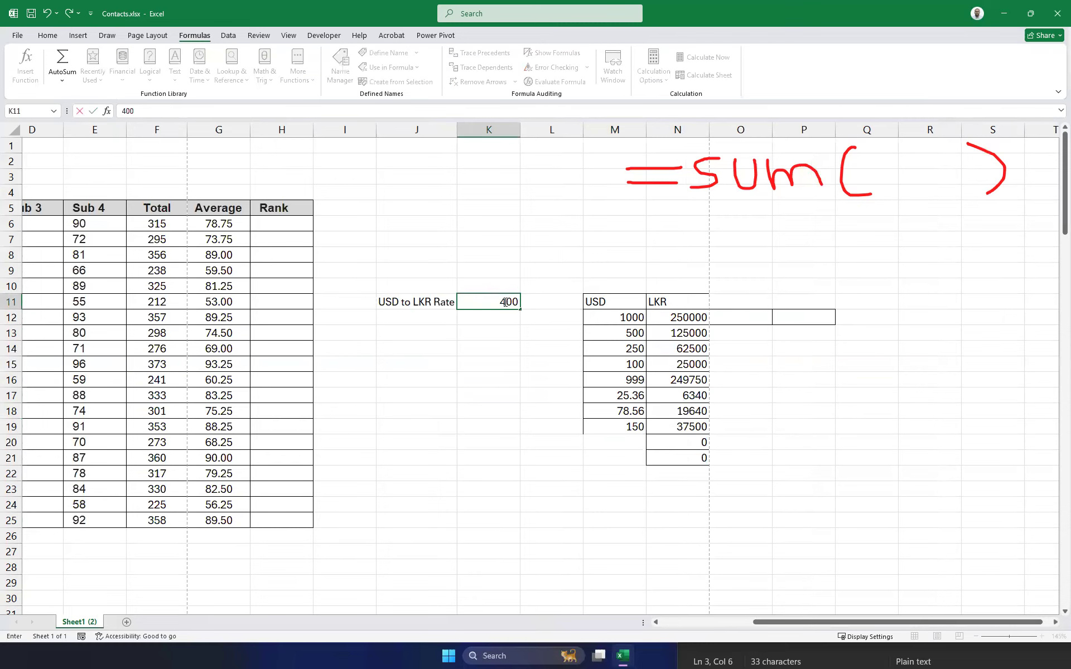
key(Return)
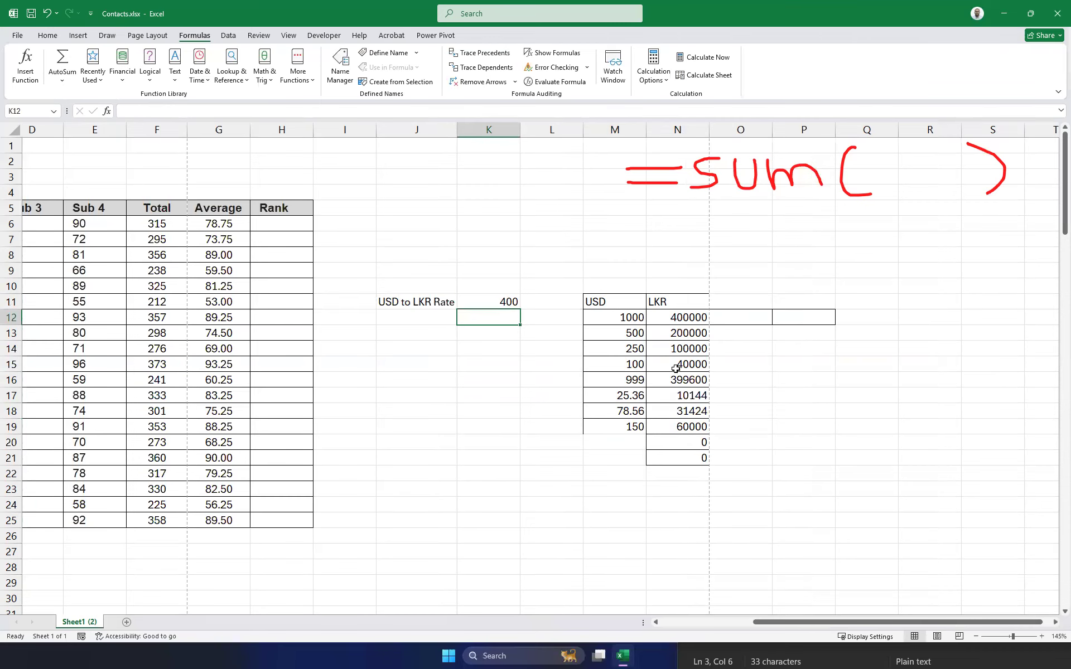
Clear the LKR values in N12:N25.
drag(683, 322, 706, 458)
click(507, 301)
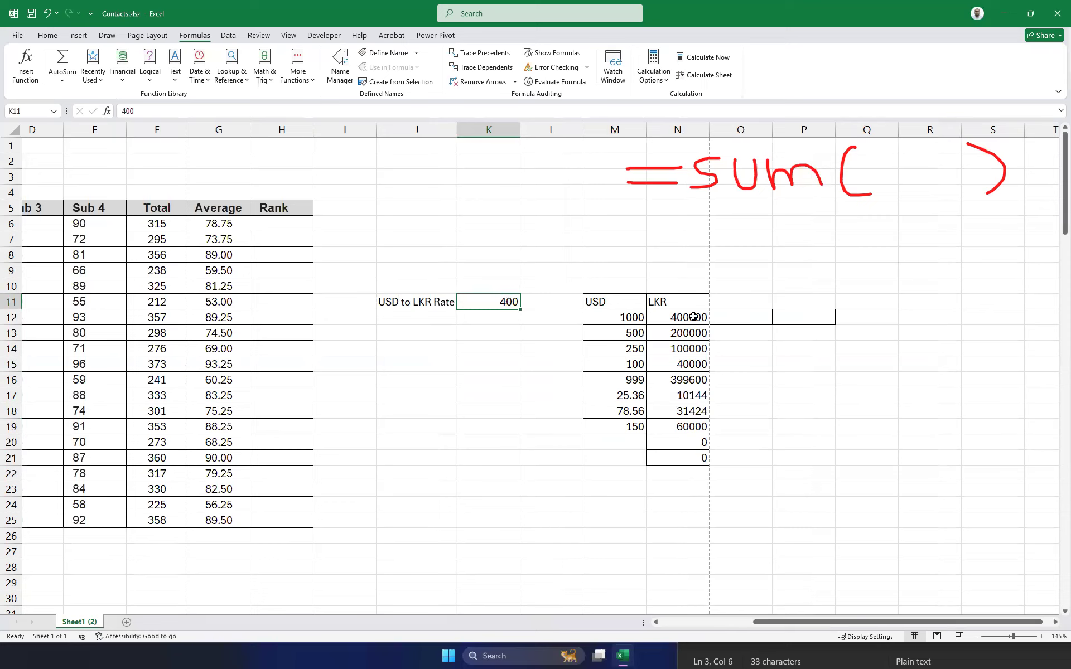
drag(691, 317, 701, 512)
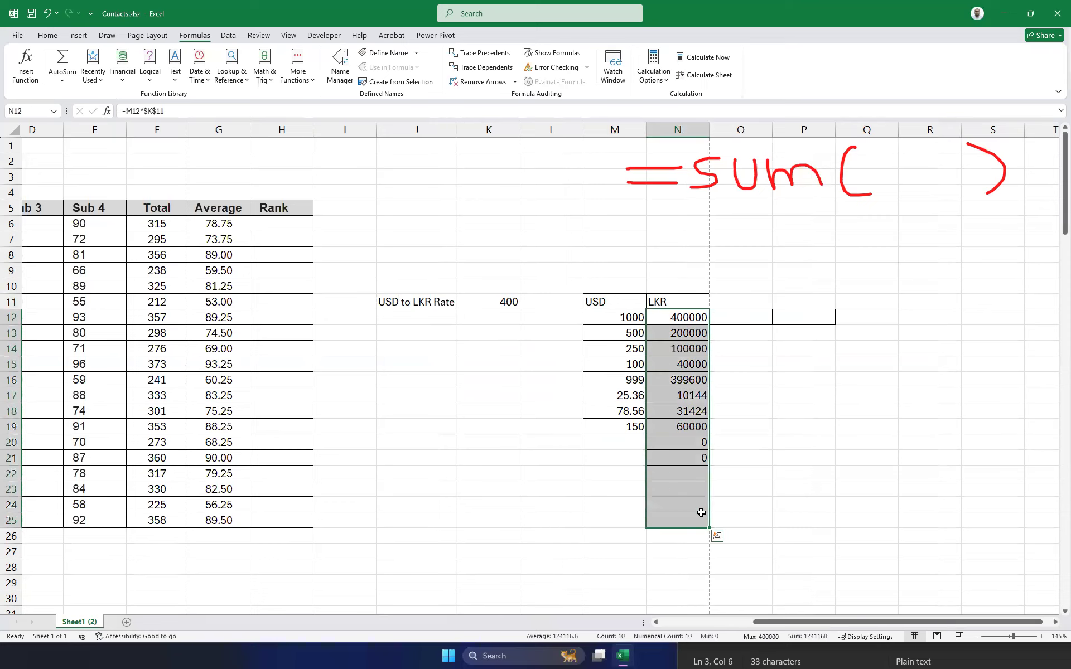
key(Delete)
Enter =M12*$K$11 in N12 using F4, and fill it down to N19.
click(839, 401)
click(681, 317)
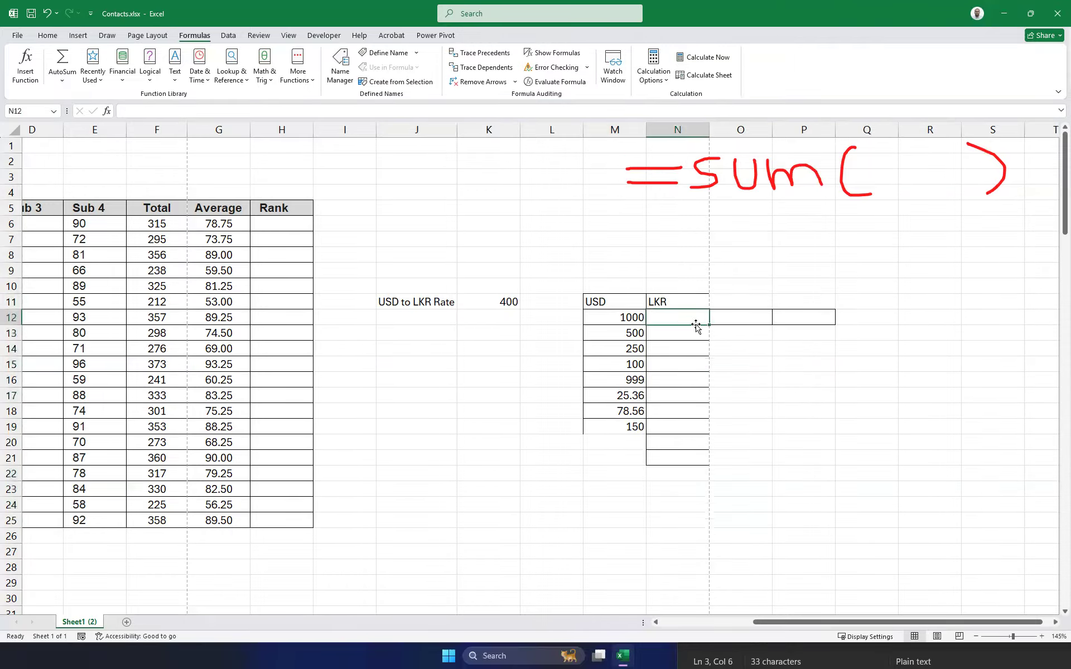
text(=)
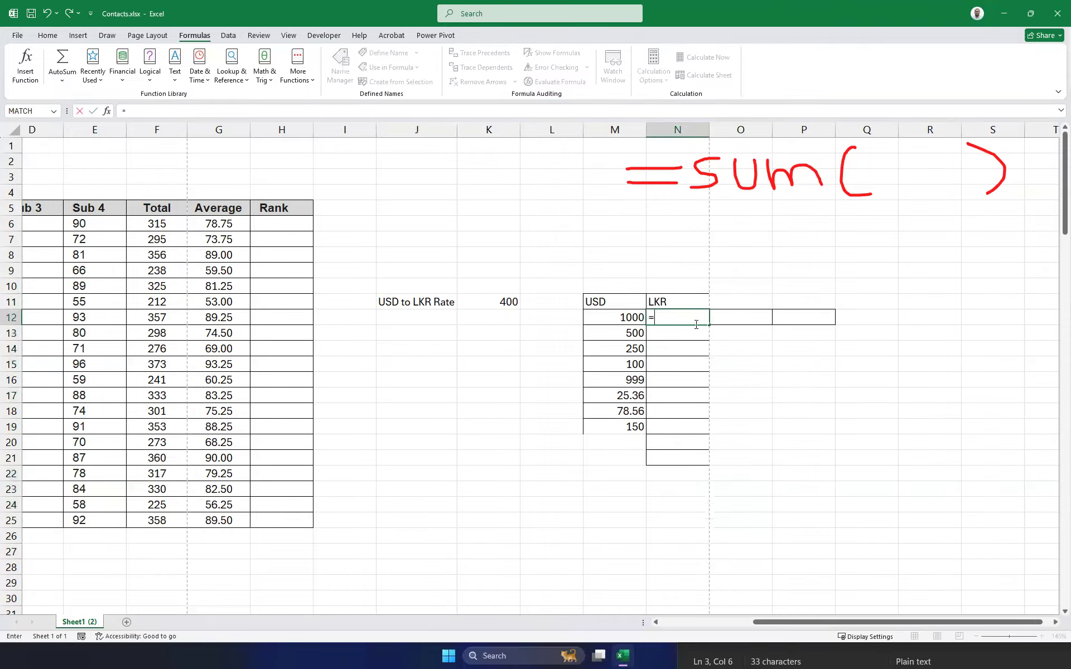
click(627, 323)
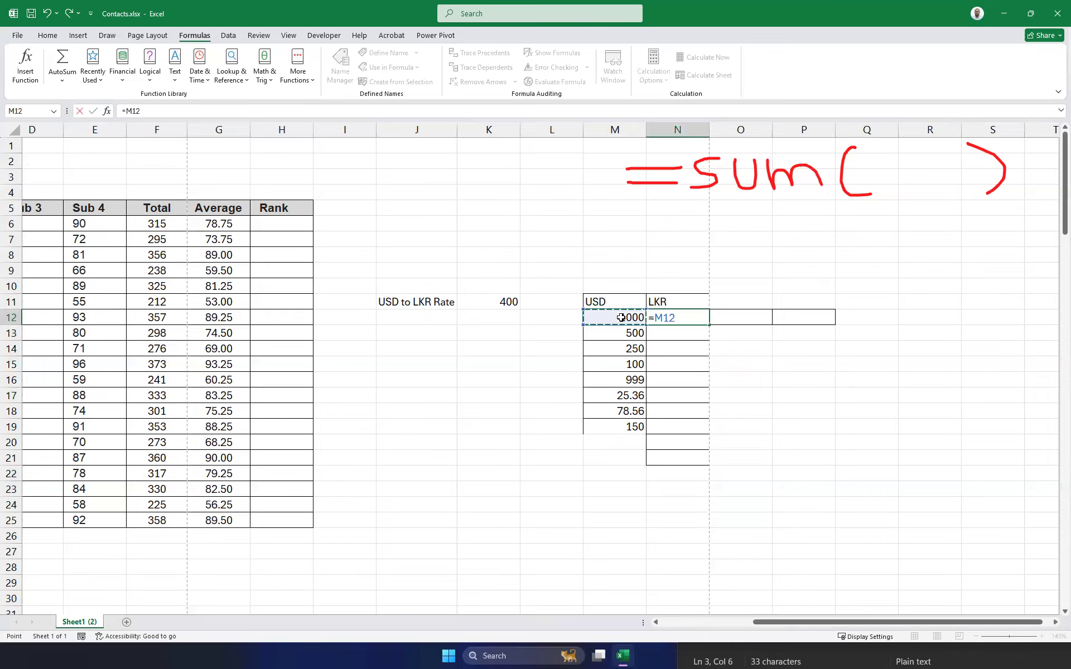
text(*)
click(499, 299)
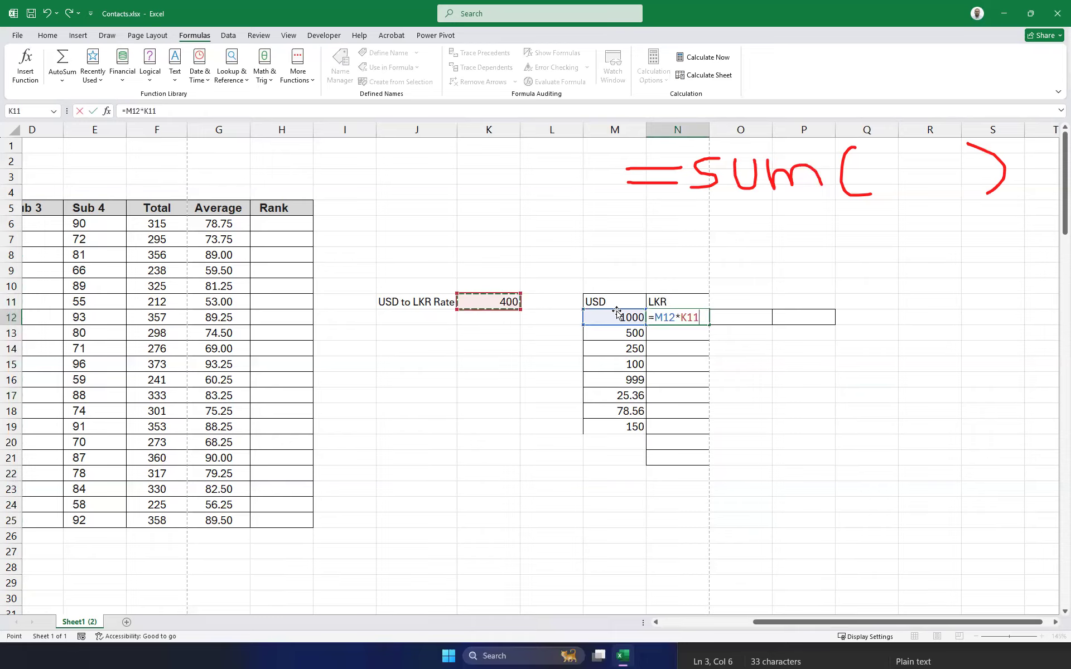
click(689, 317)
key(F4)
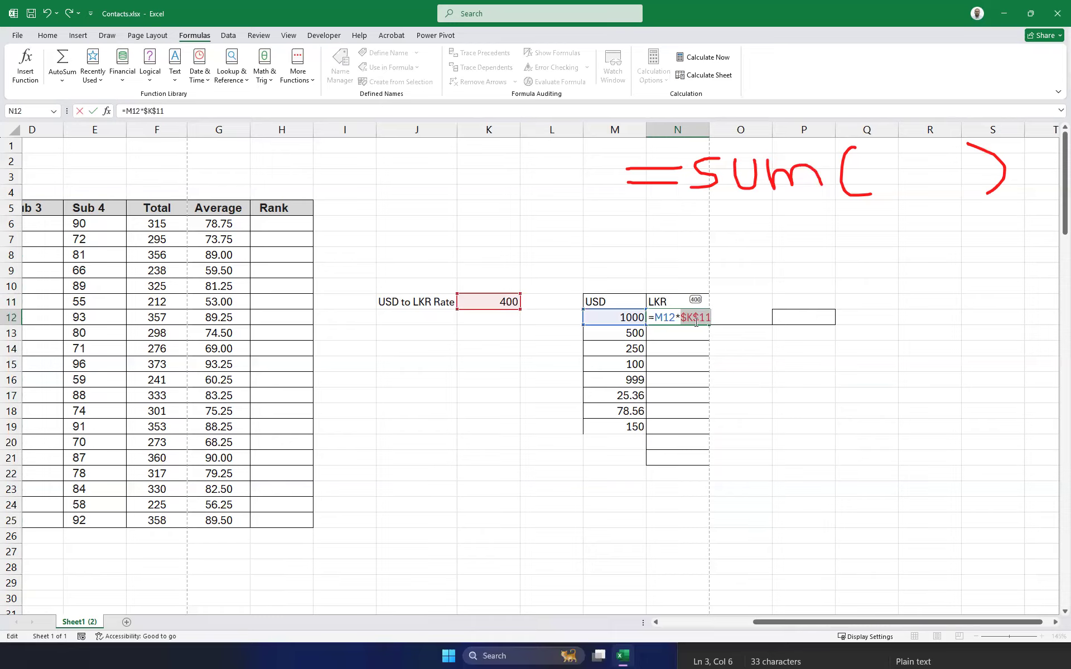
key(ctrl+Return)
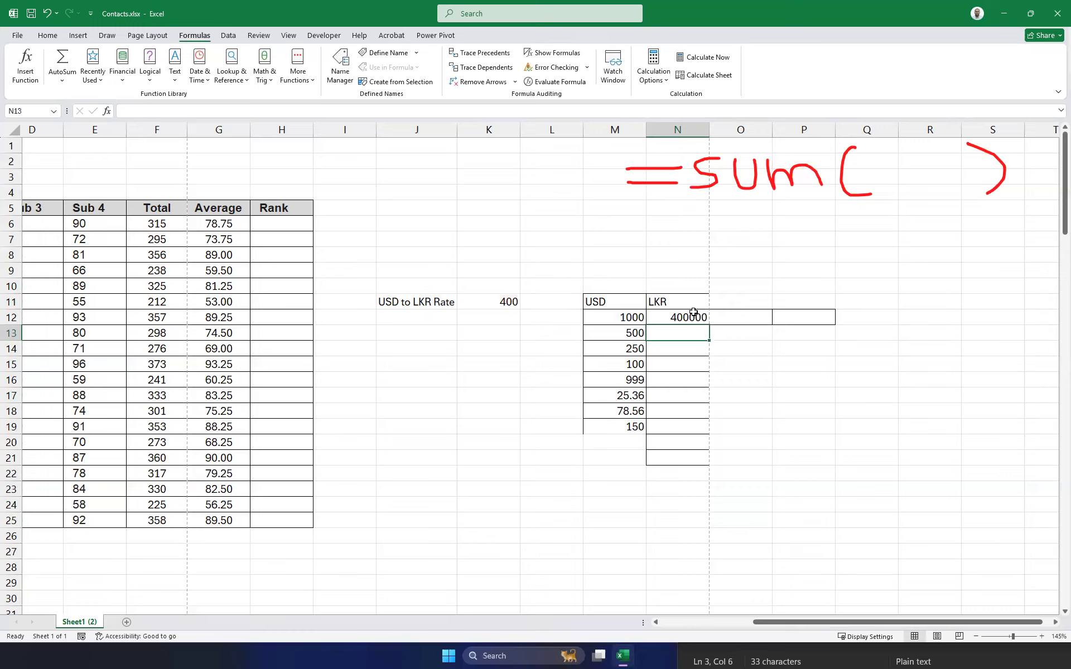
drag(709, 327, 691, 430)
Change the exchange rate in K11 to 100, then to 150.
click(509, 304)
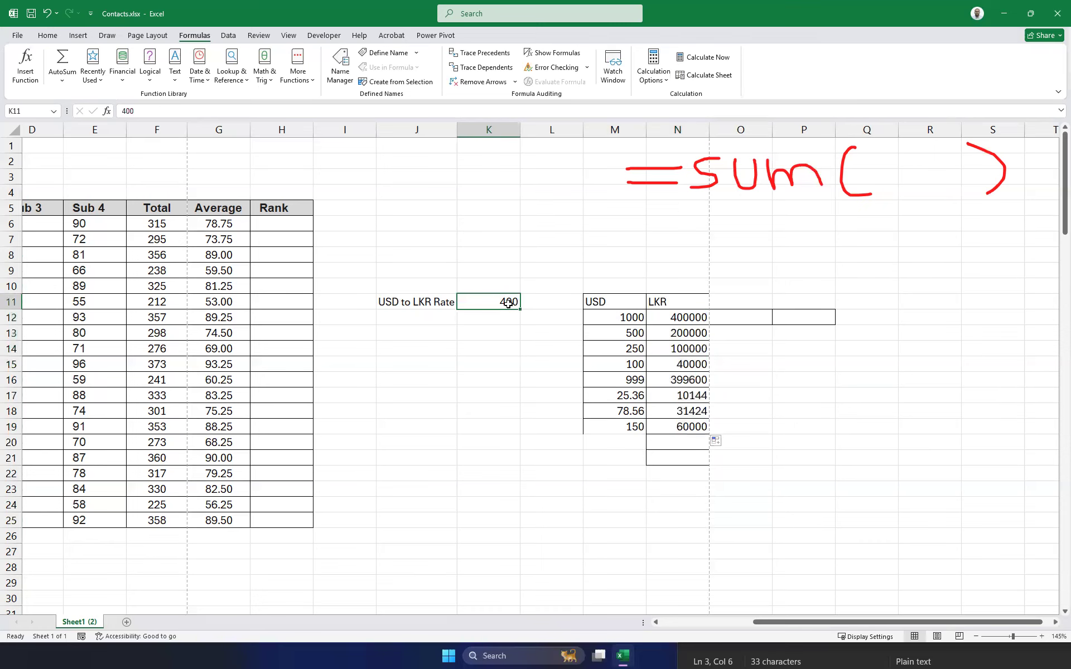
text(100)
key(Return)
click(508, 304)
text(150)
key(Return)
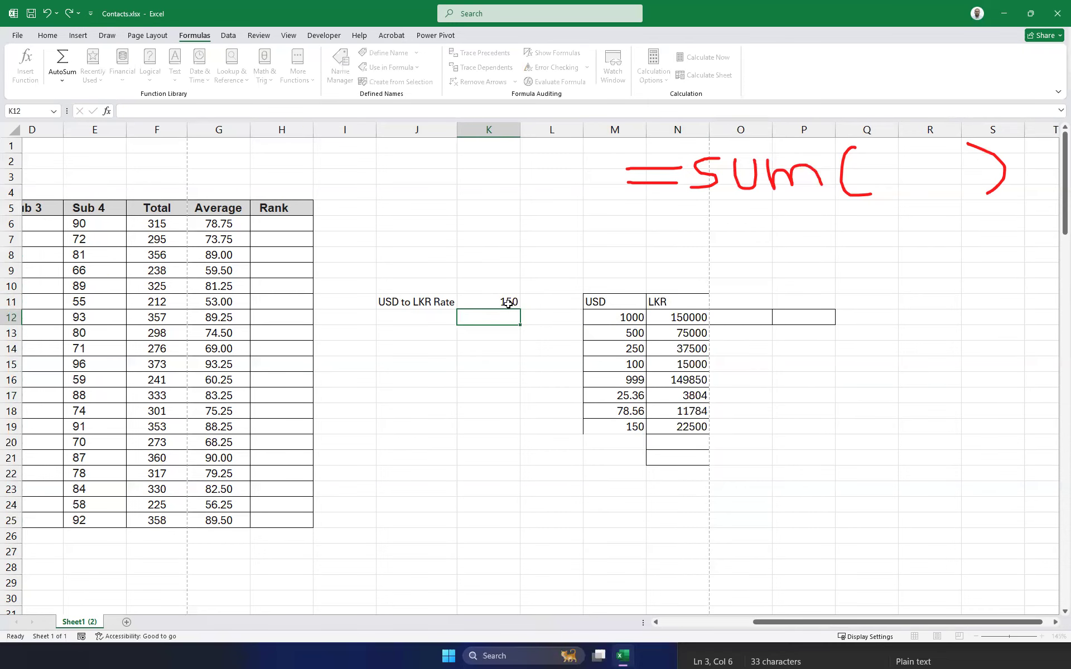